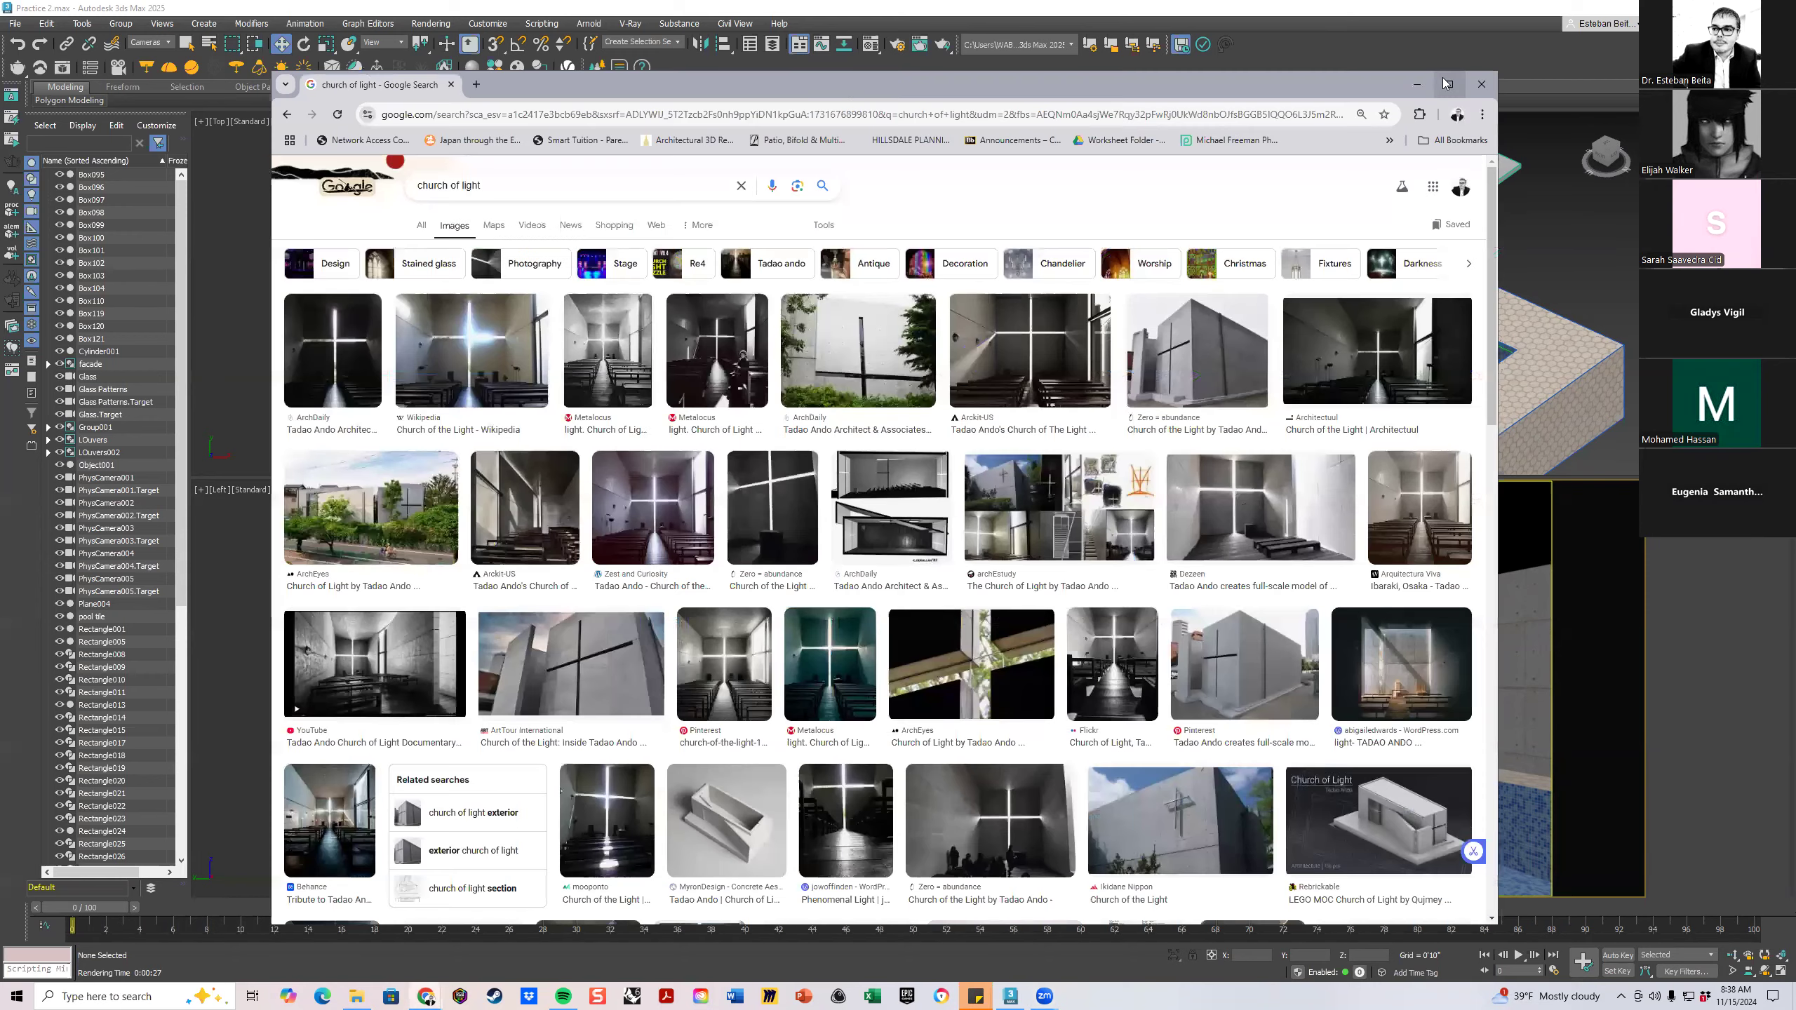
Enlarge the browser window and examine several Church of the Light photos from the image results
{"action": "left_click", "coordinate": [1450, 85]}
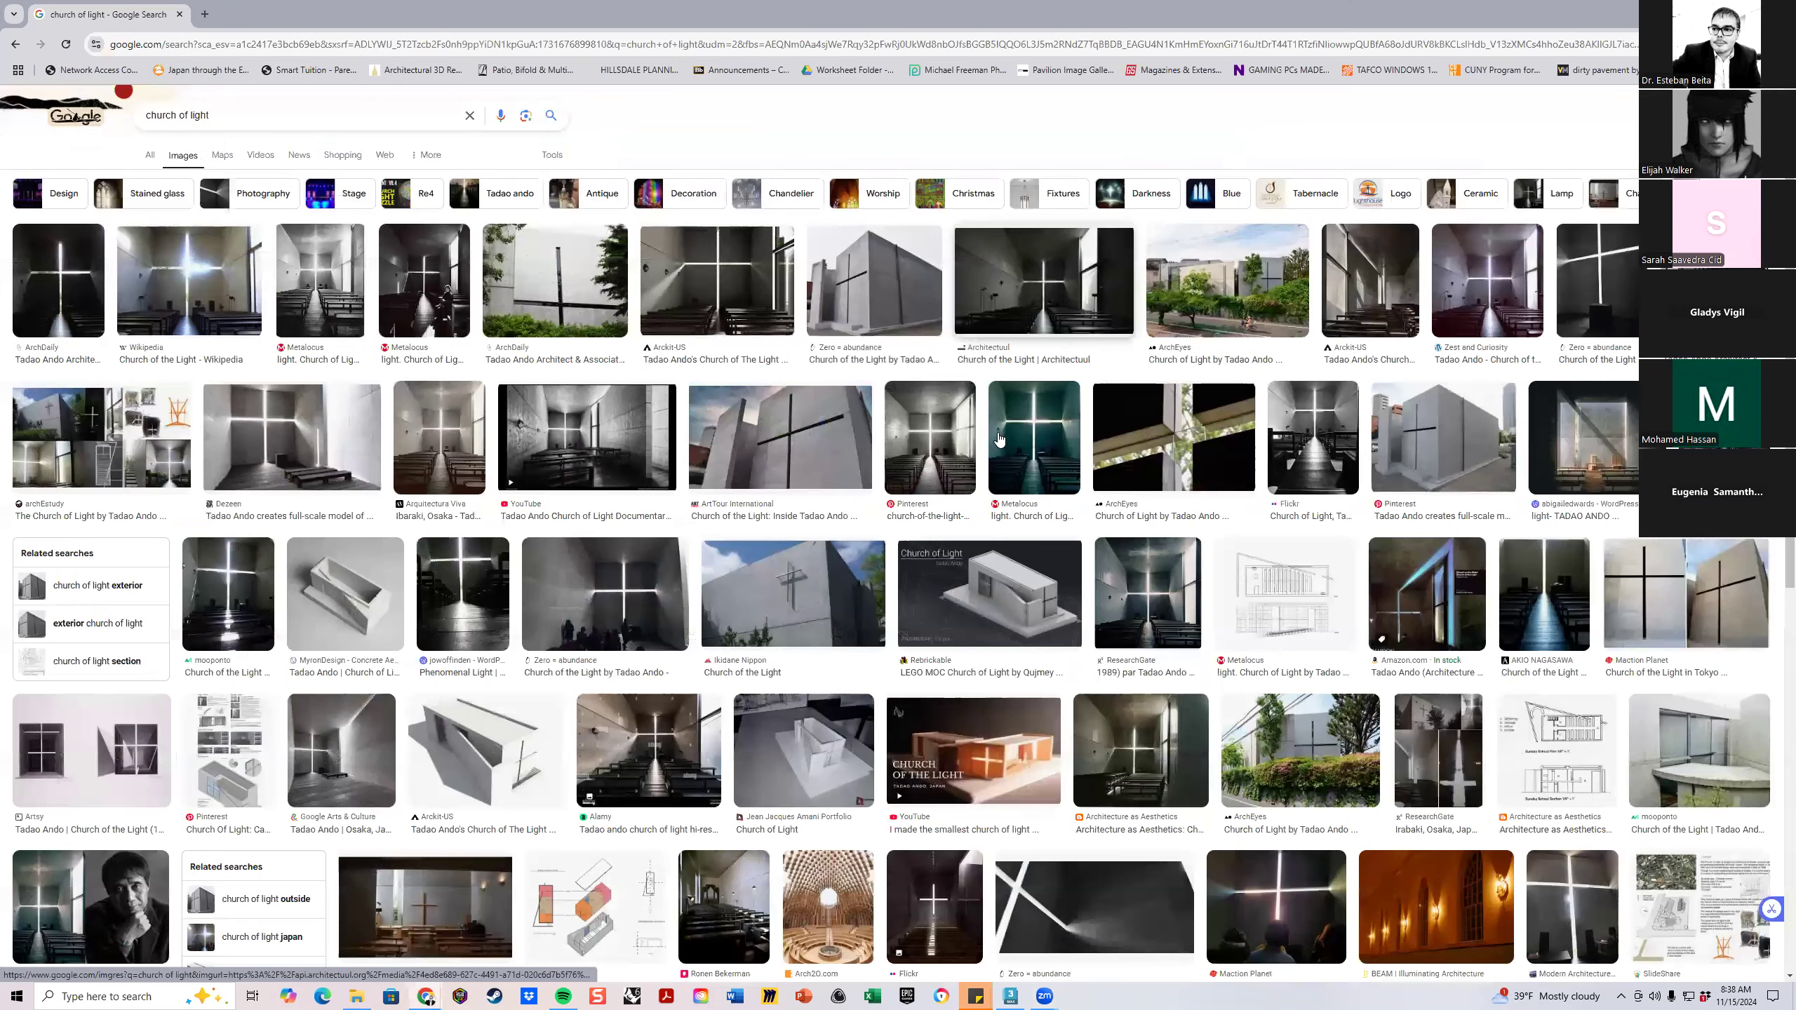
{"action": "left_click", "coordinate": [1023, 439]}
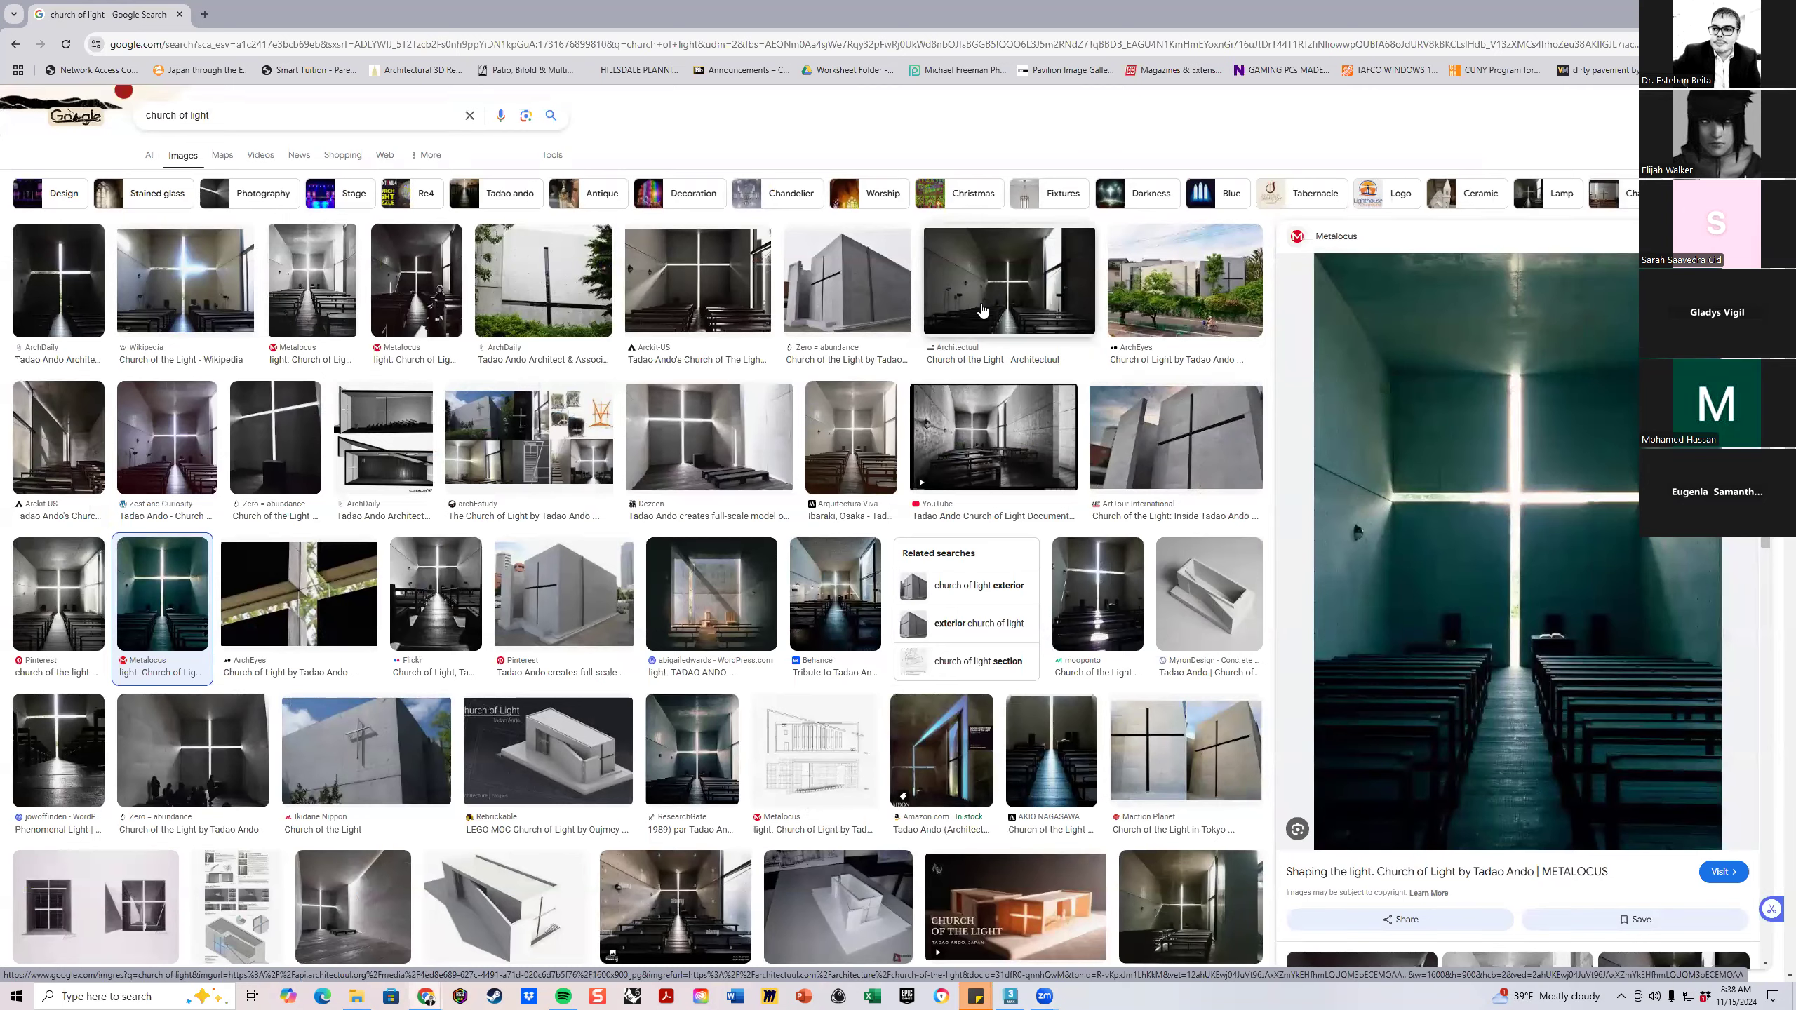
{"action": "left_click", "coordinate": [941, 750]}
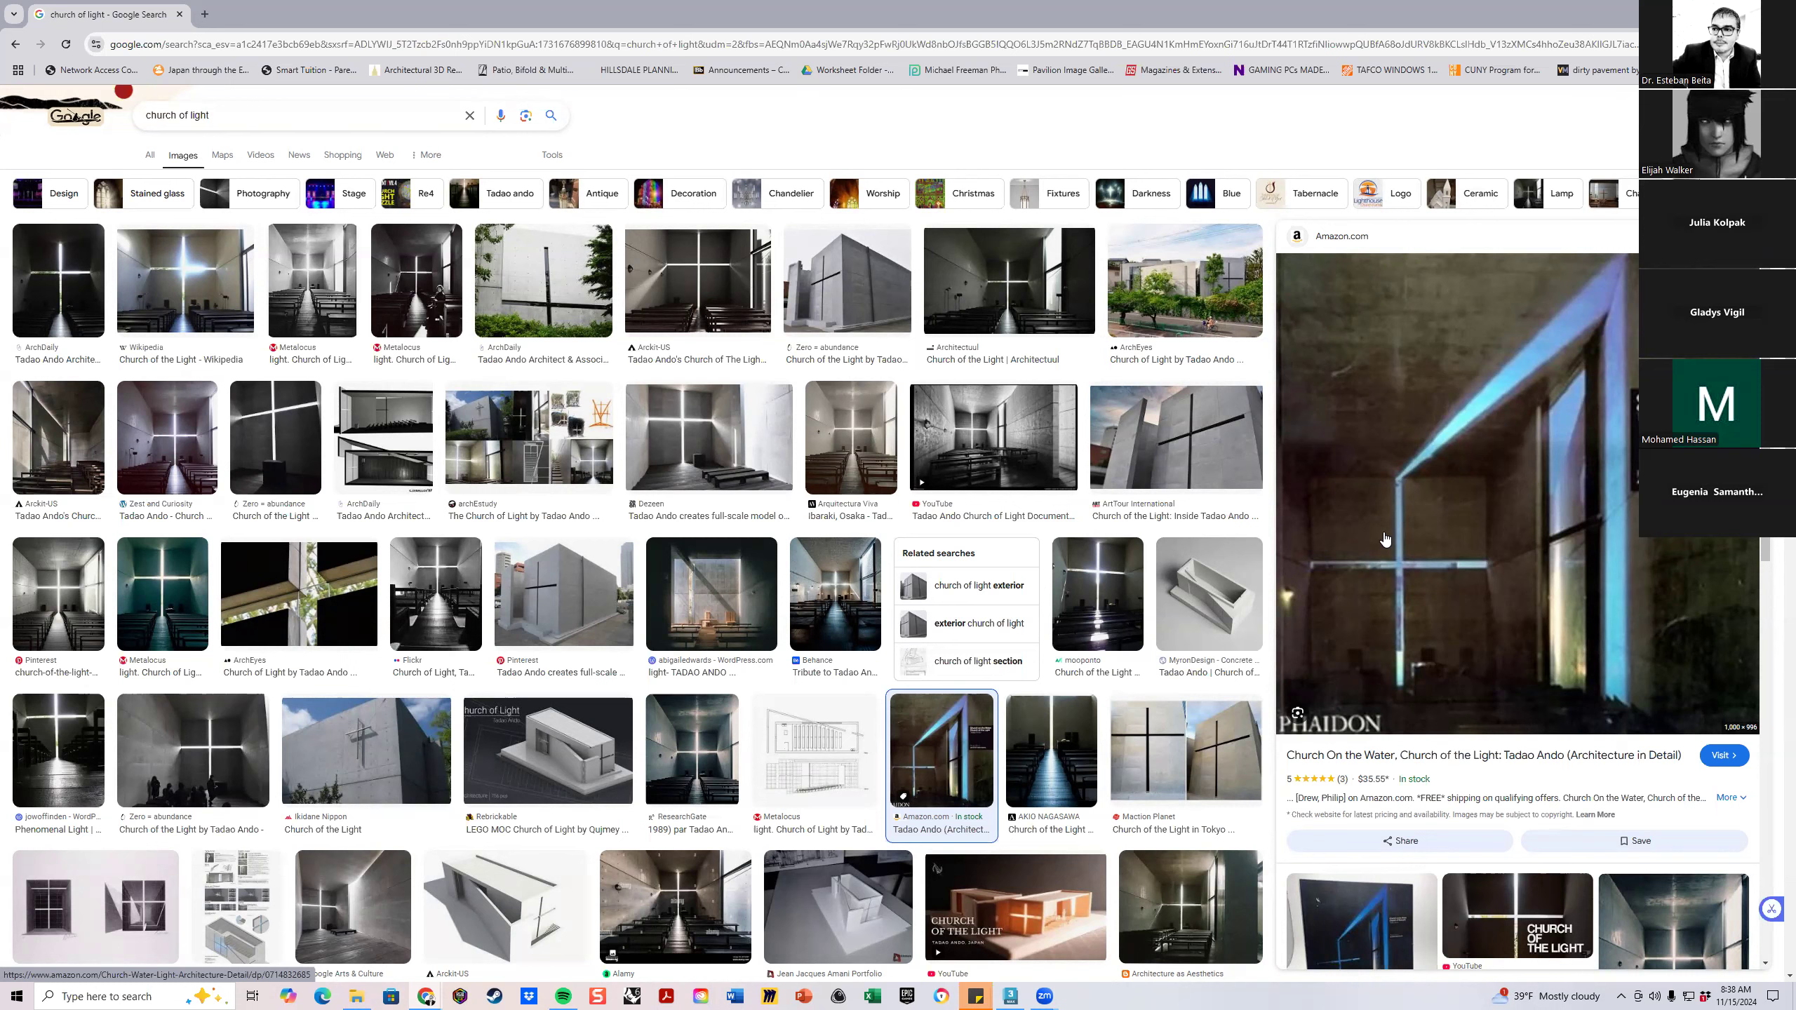
{"action": "left_click", "coordinate": [327, 594]}
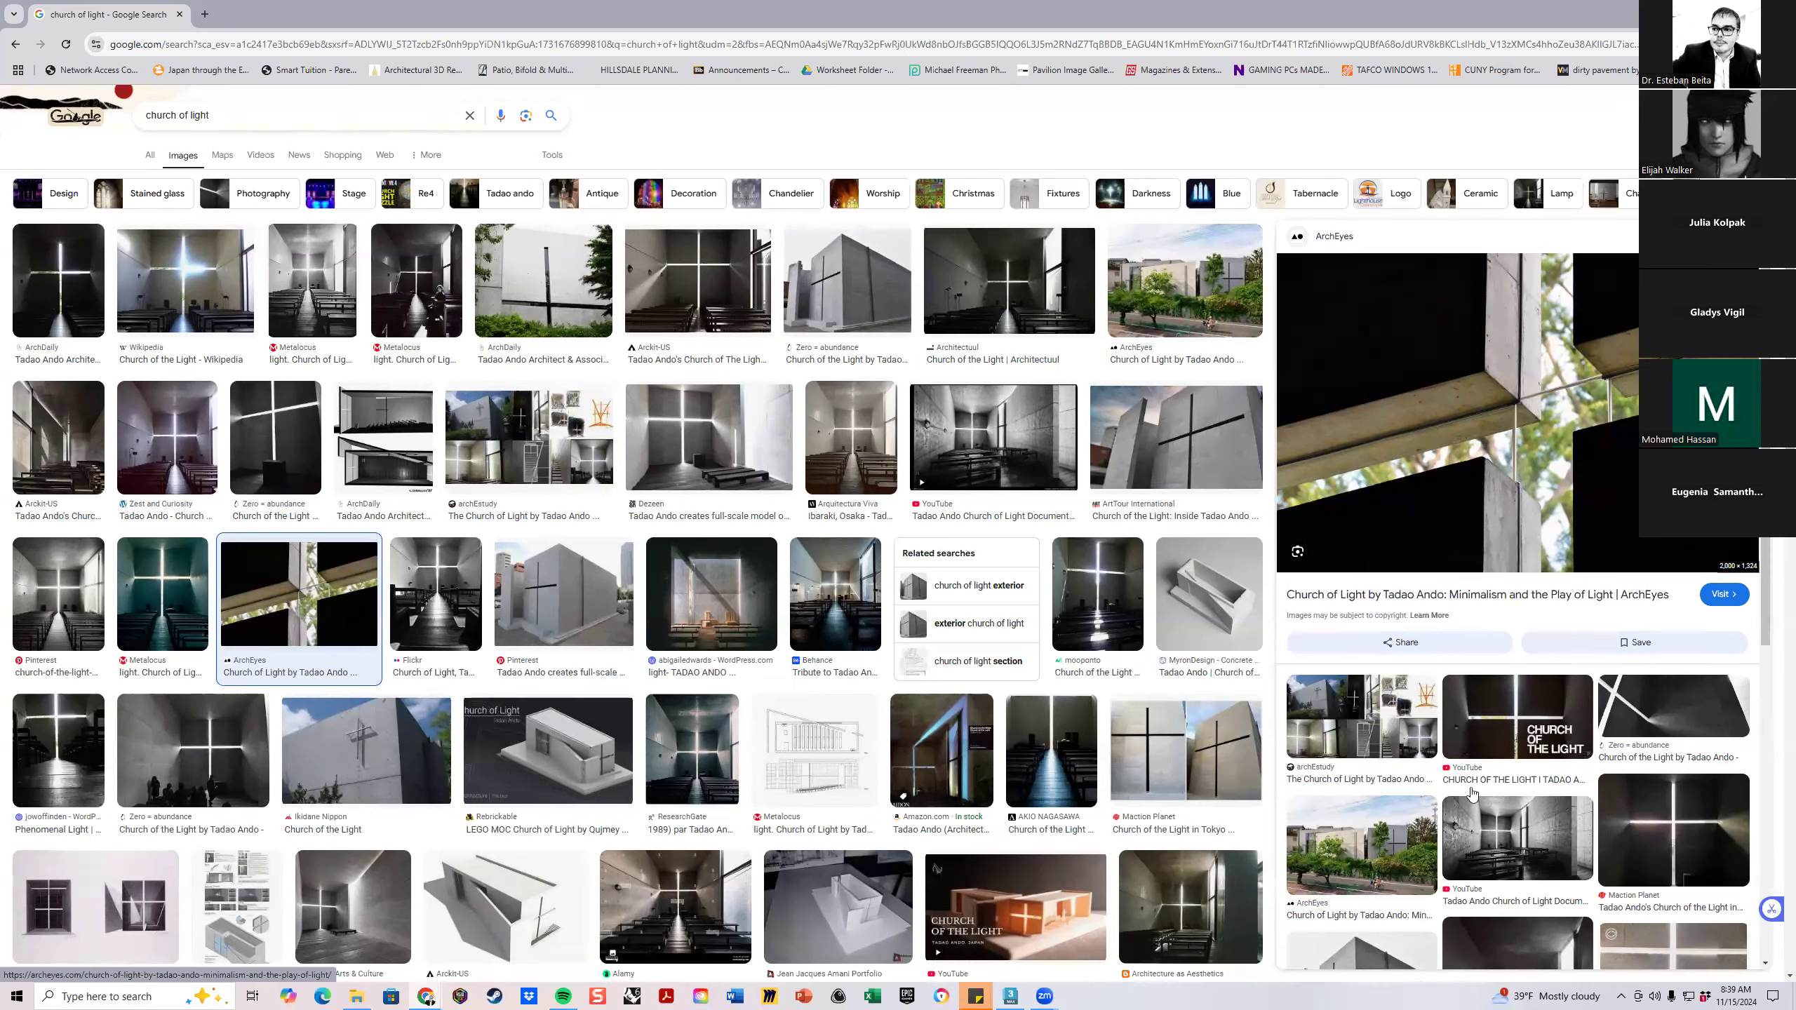
{"action": "left_click", "coordinate": [1663, 842]}
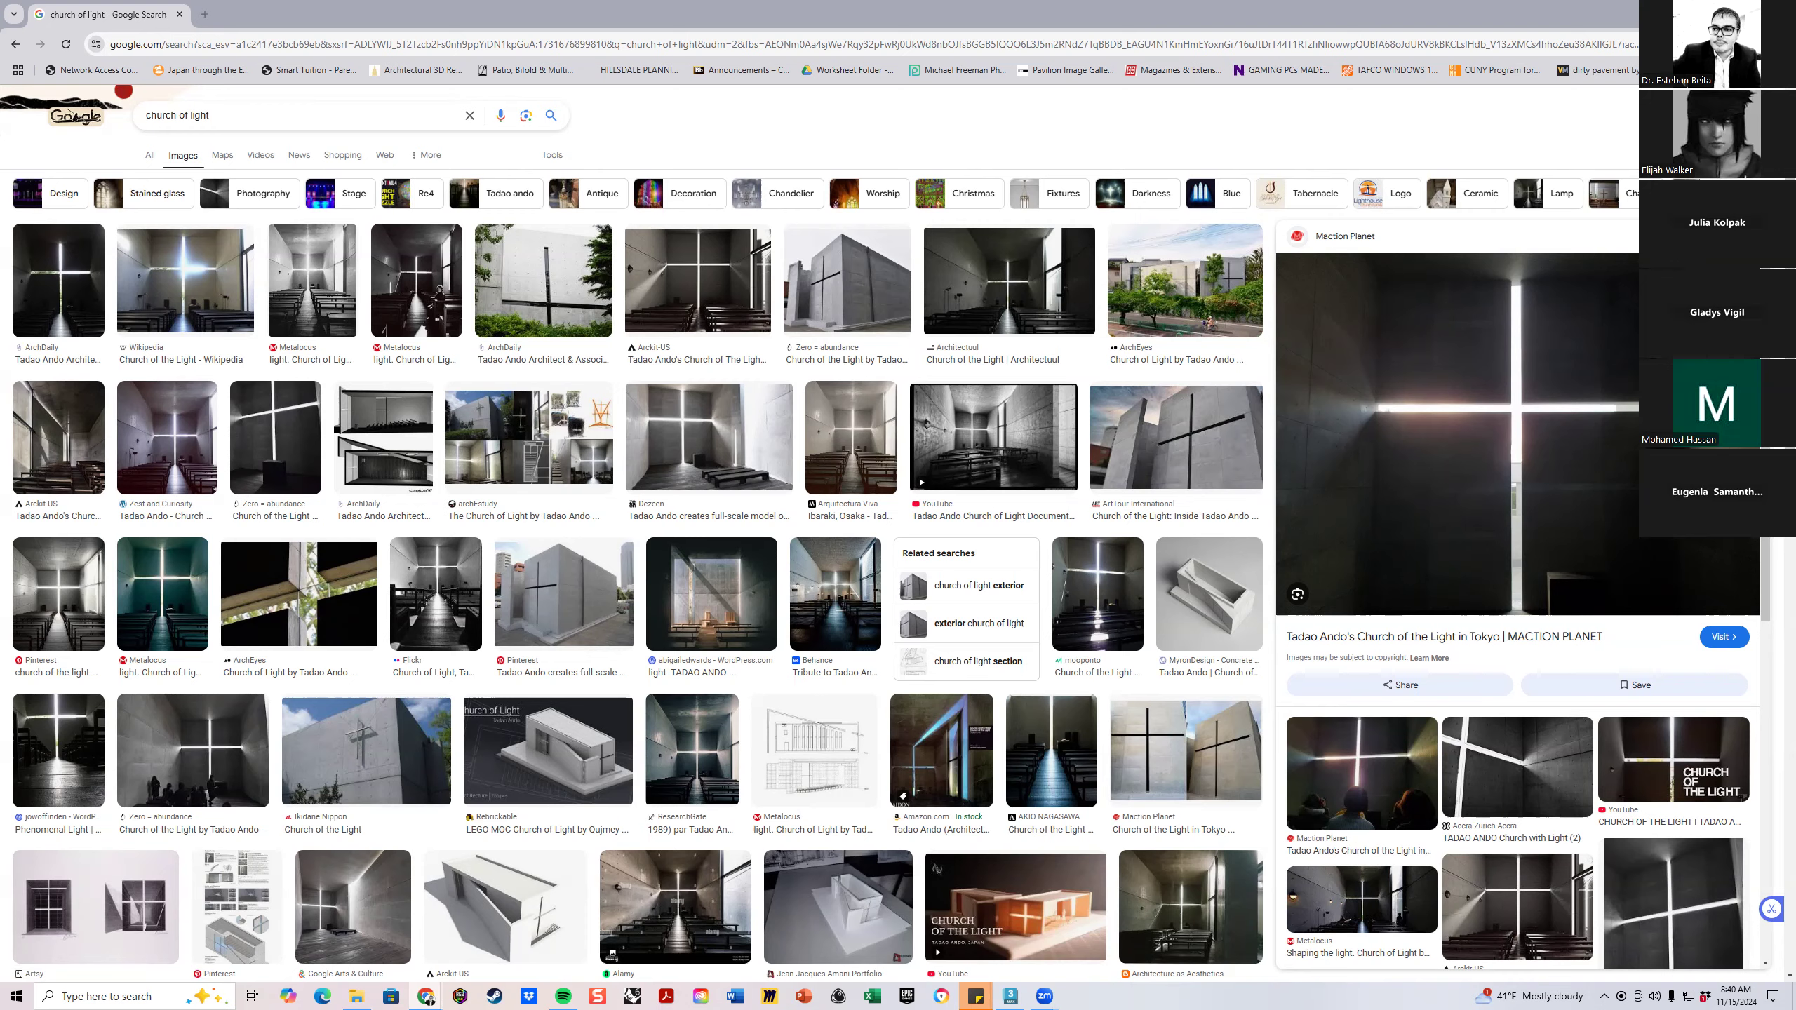
Switch to the cathedral stained glass image results and browse them for window light effects
{"action": "key", "text": "alt+Tab"}
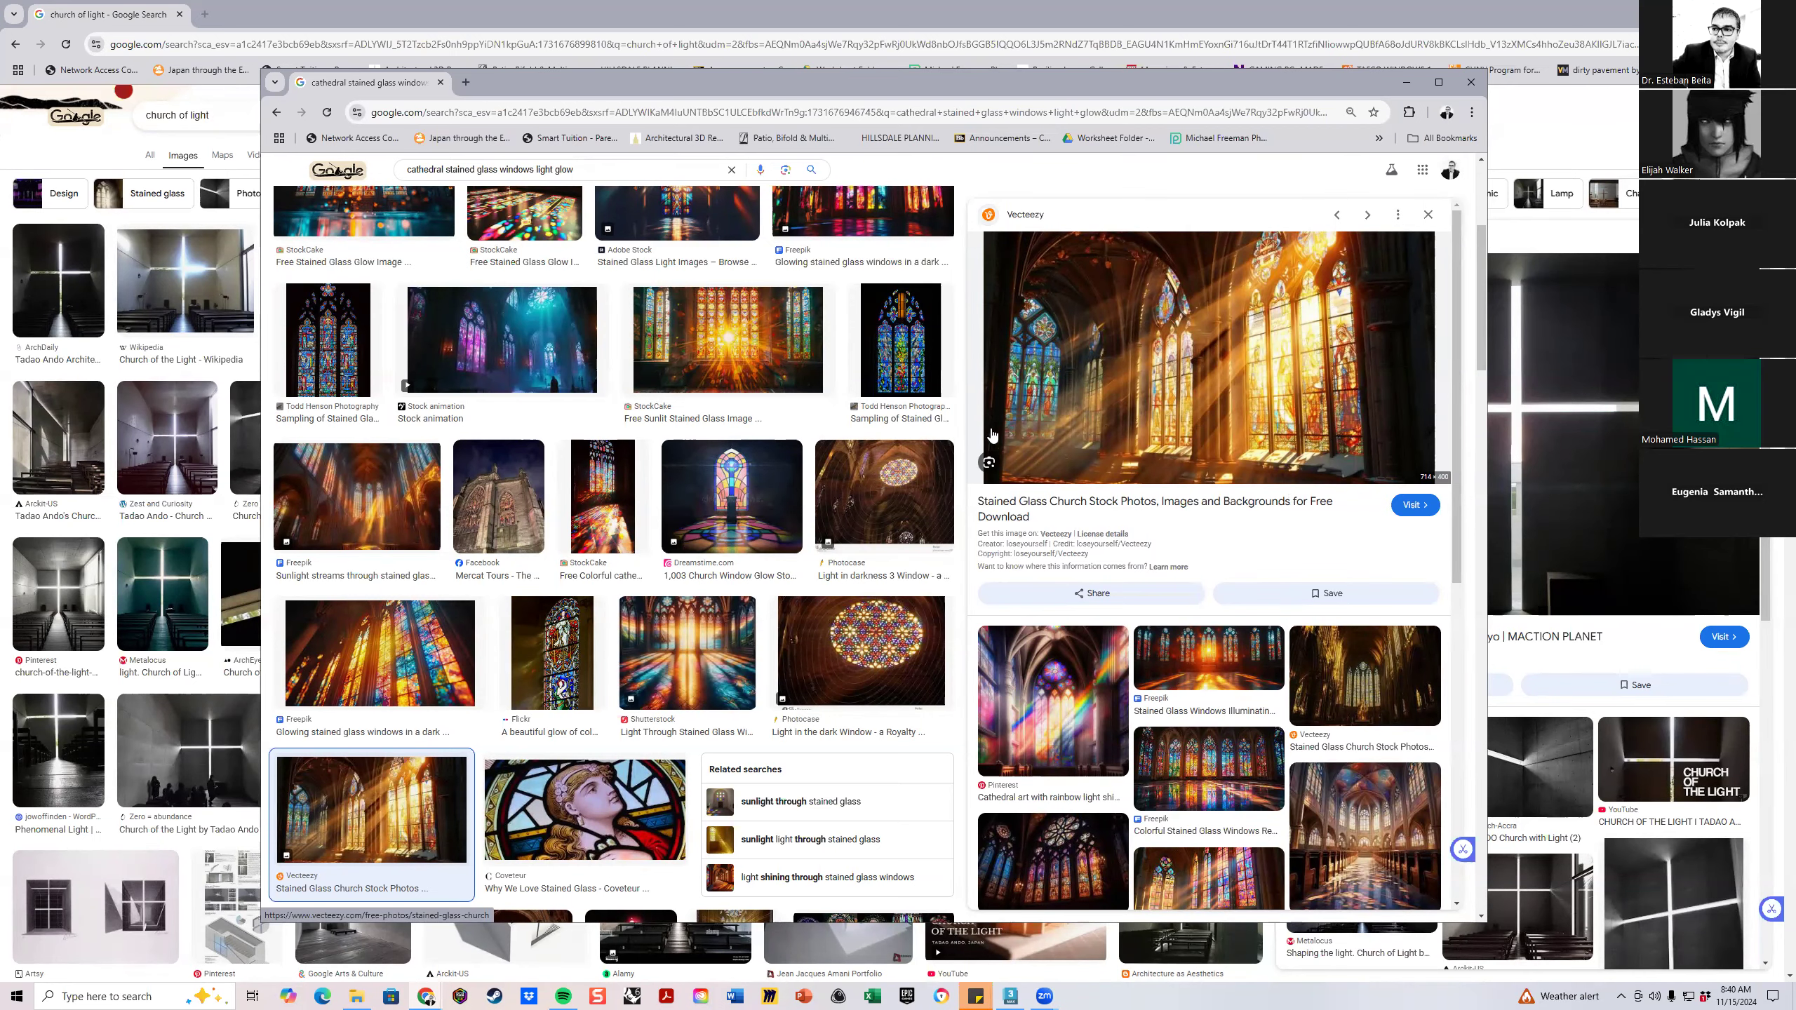
{"action": "scroll", "coordinate": [843, 435], "scroll_direction": "down", "scroll_amount": 5}
{"action": "scroll", "coordinate": [844, 435], "scroll_direction": "down", "scroll_amount": 3}
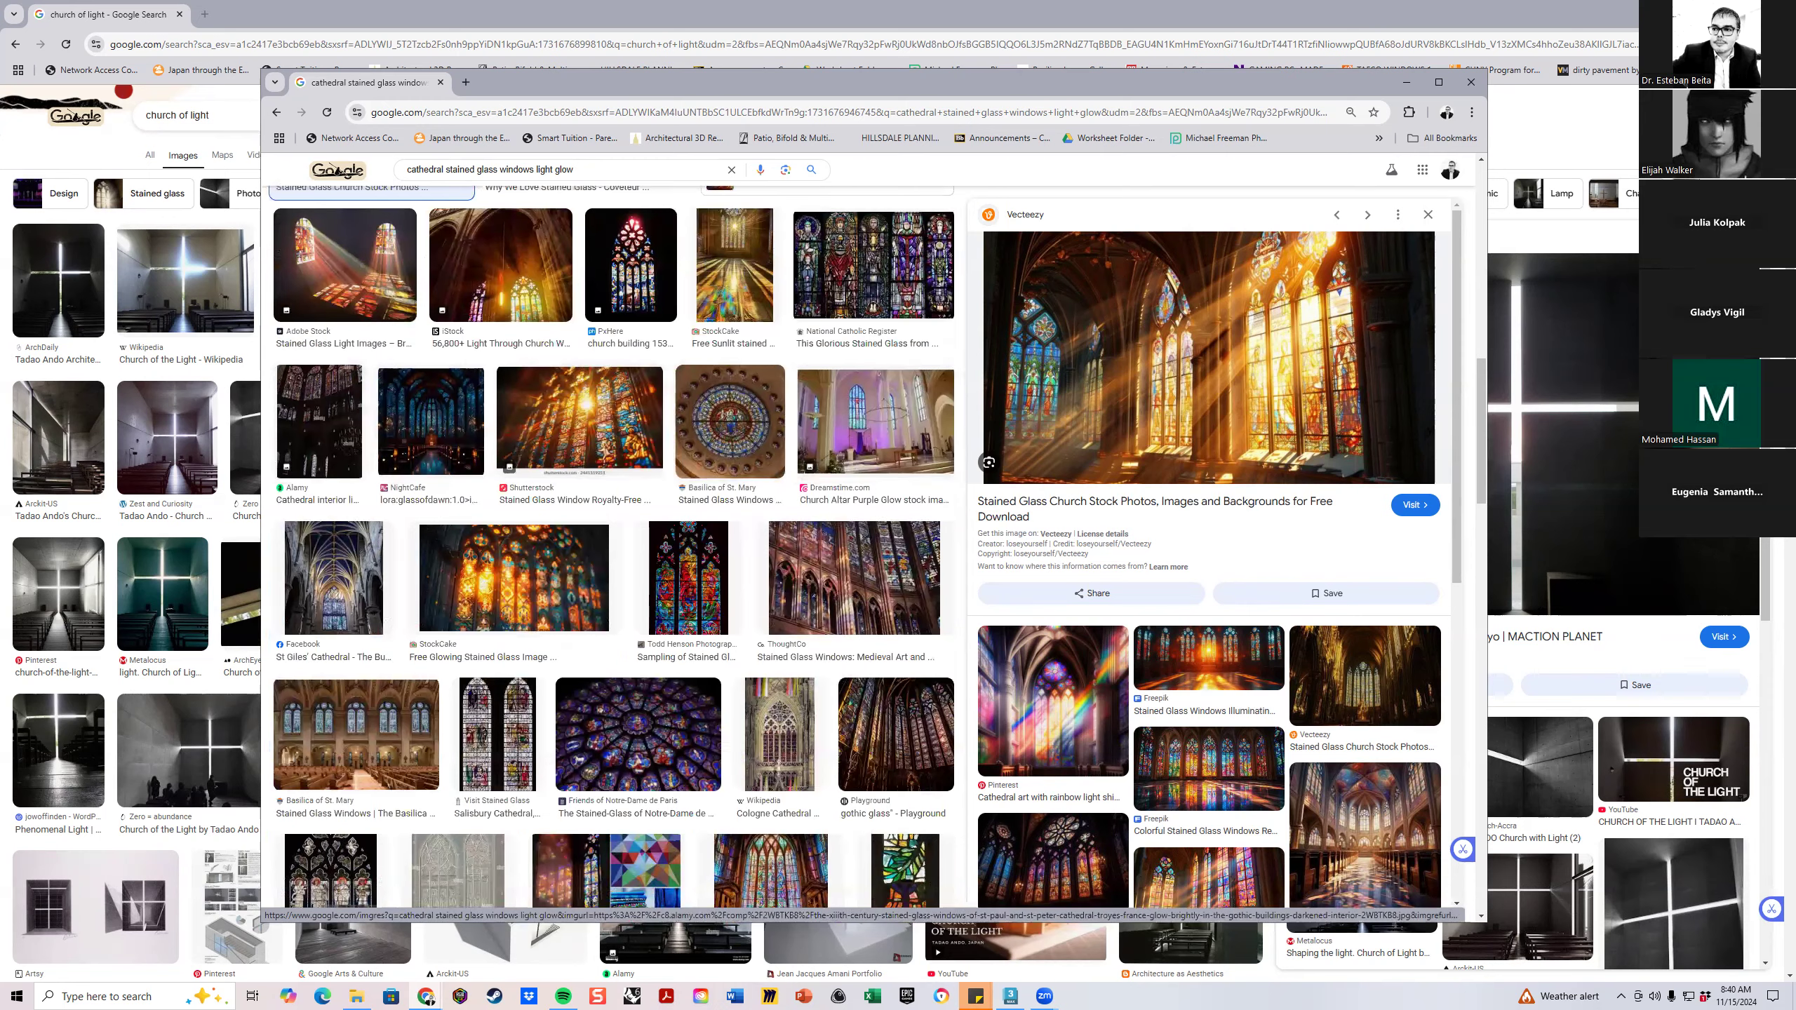
Open the reference image Blade Runner 01.jpg for viewing and clear the stained glass browser window from the screen
{"action": "left_click", "coordinate": [356, 997]}
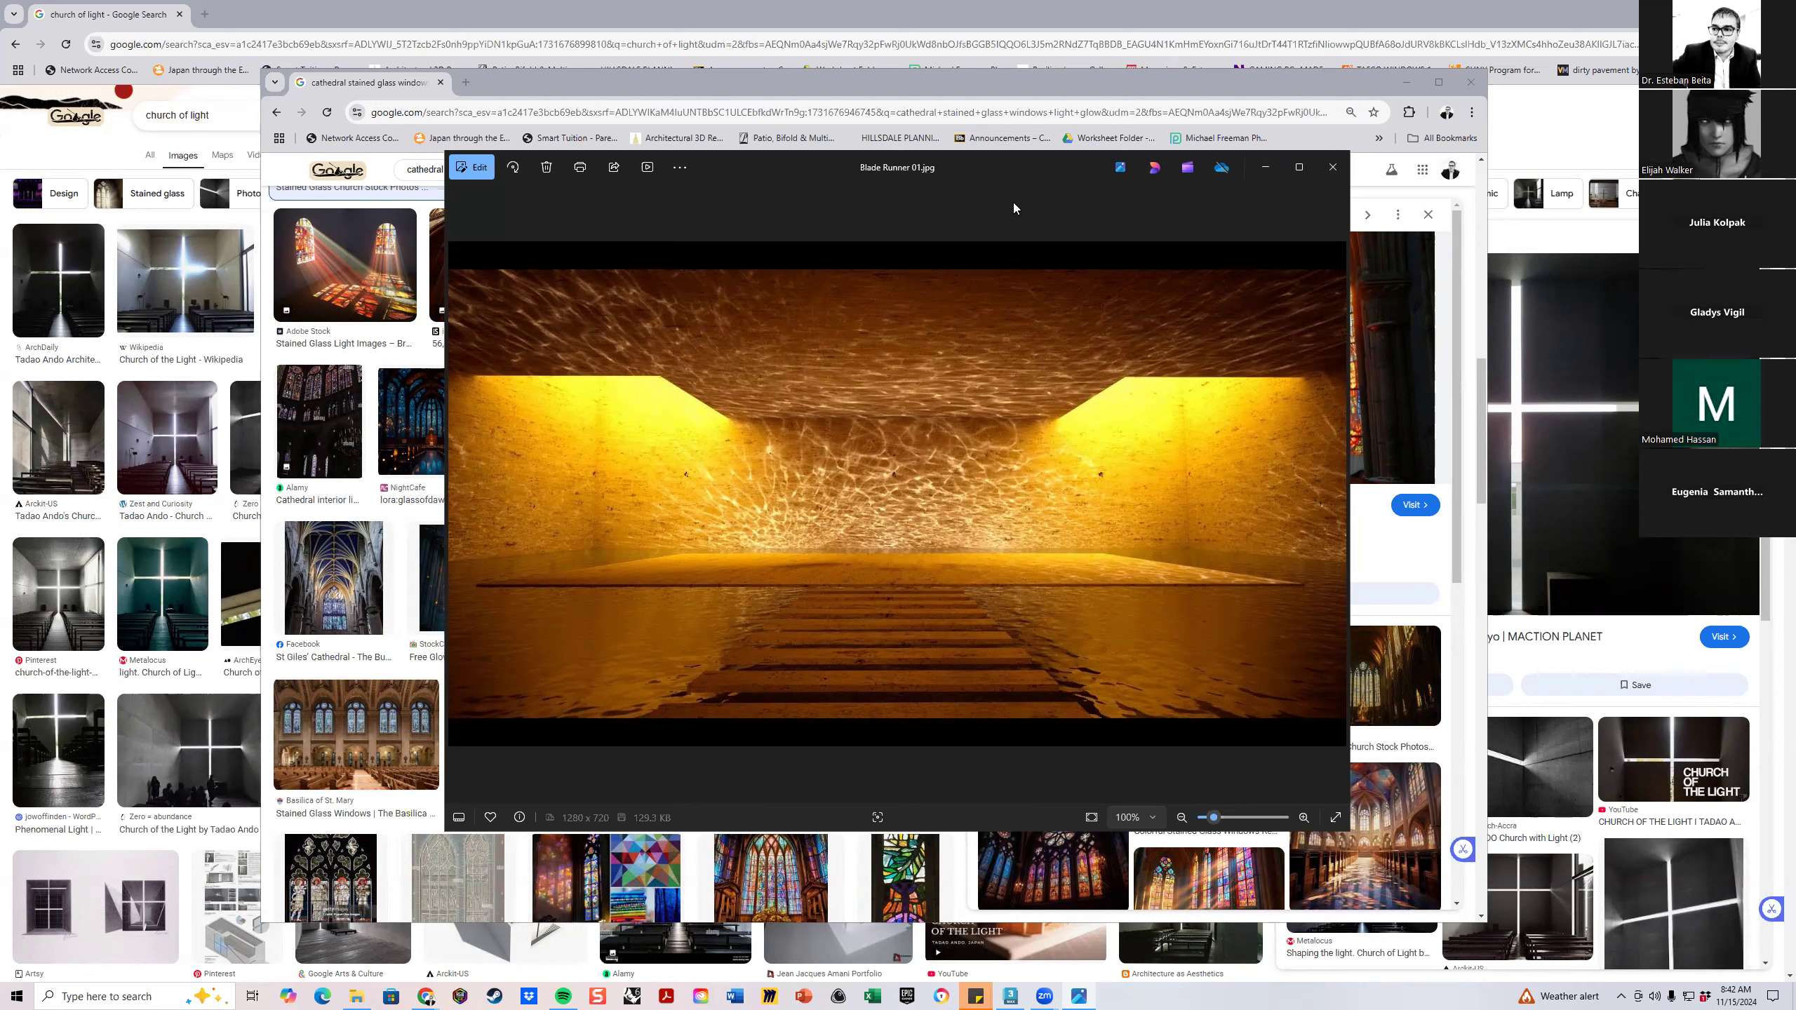
{"action": "mouse_move", "coordinate": [1014, 995]}
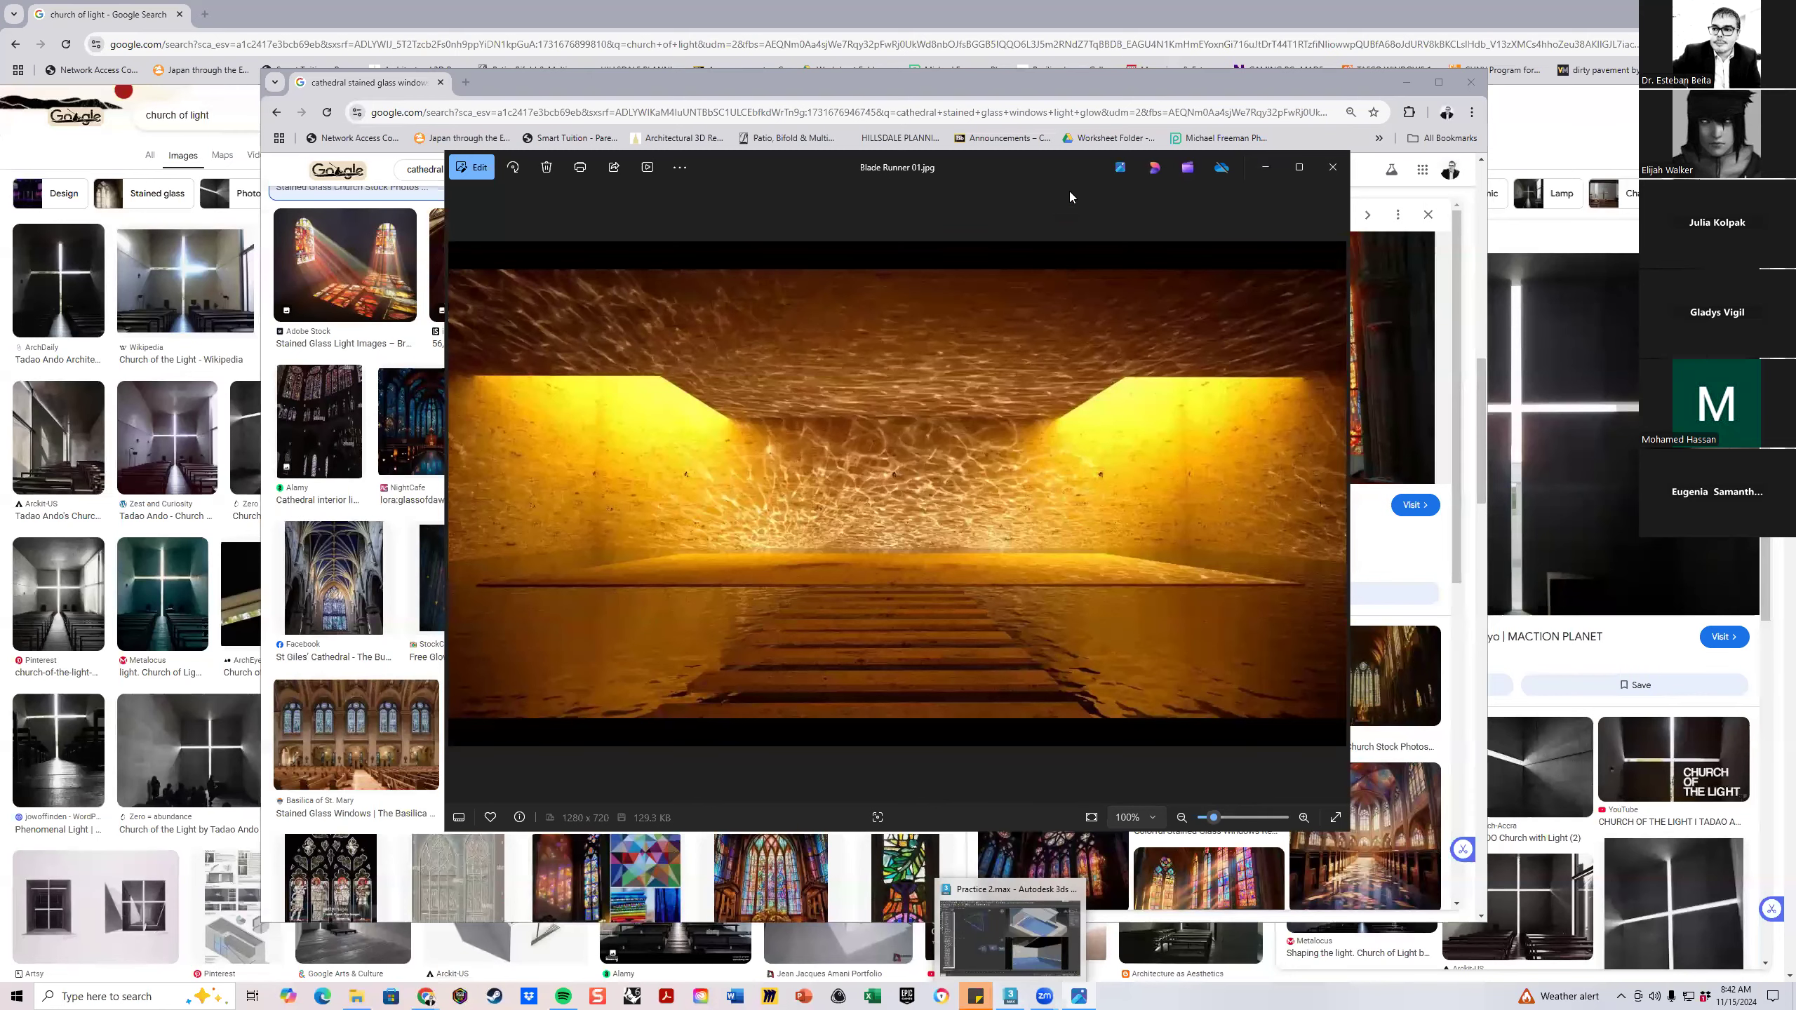
{"action": "left_click_drag", "start_coordinate": [1175, 92], "coordinate": [1795, 87]}
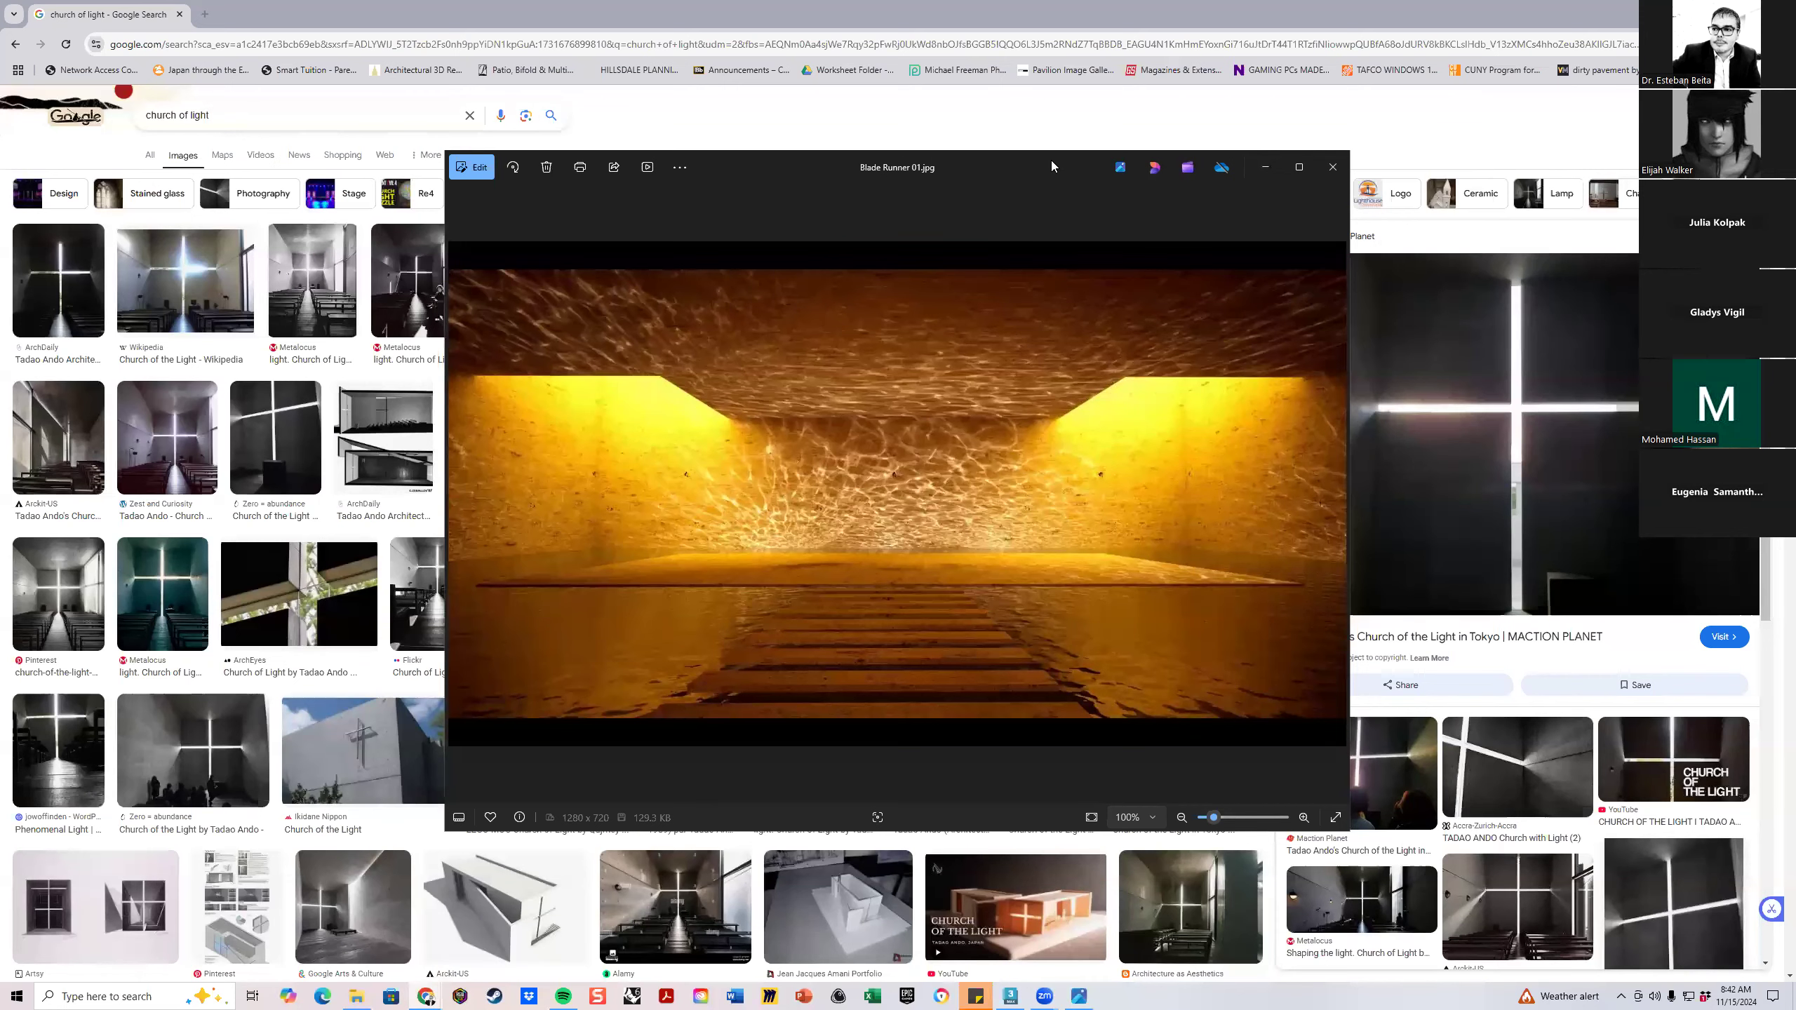
{"action": "left_click_drag", "start_coordinate": [1051, 167], "coordinate": [1026, 0]}
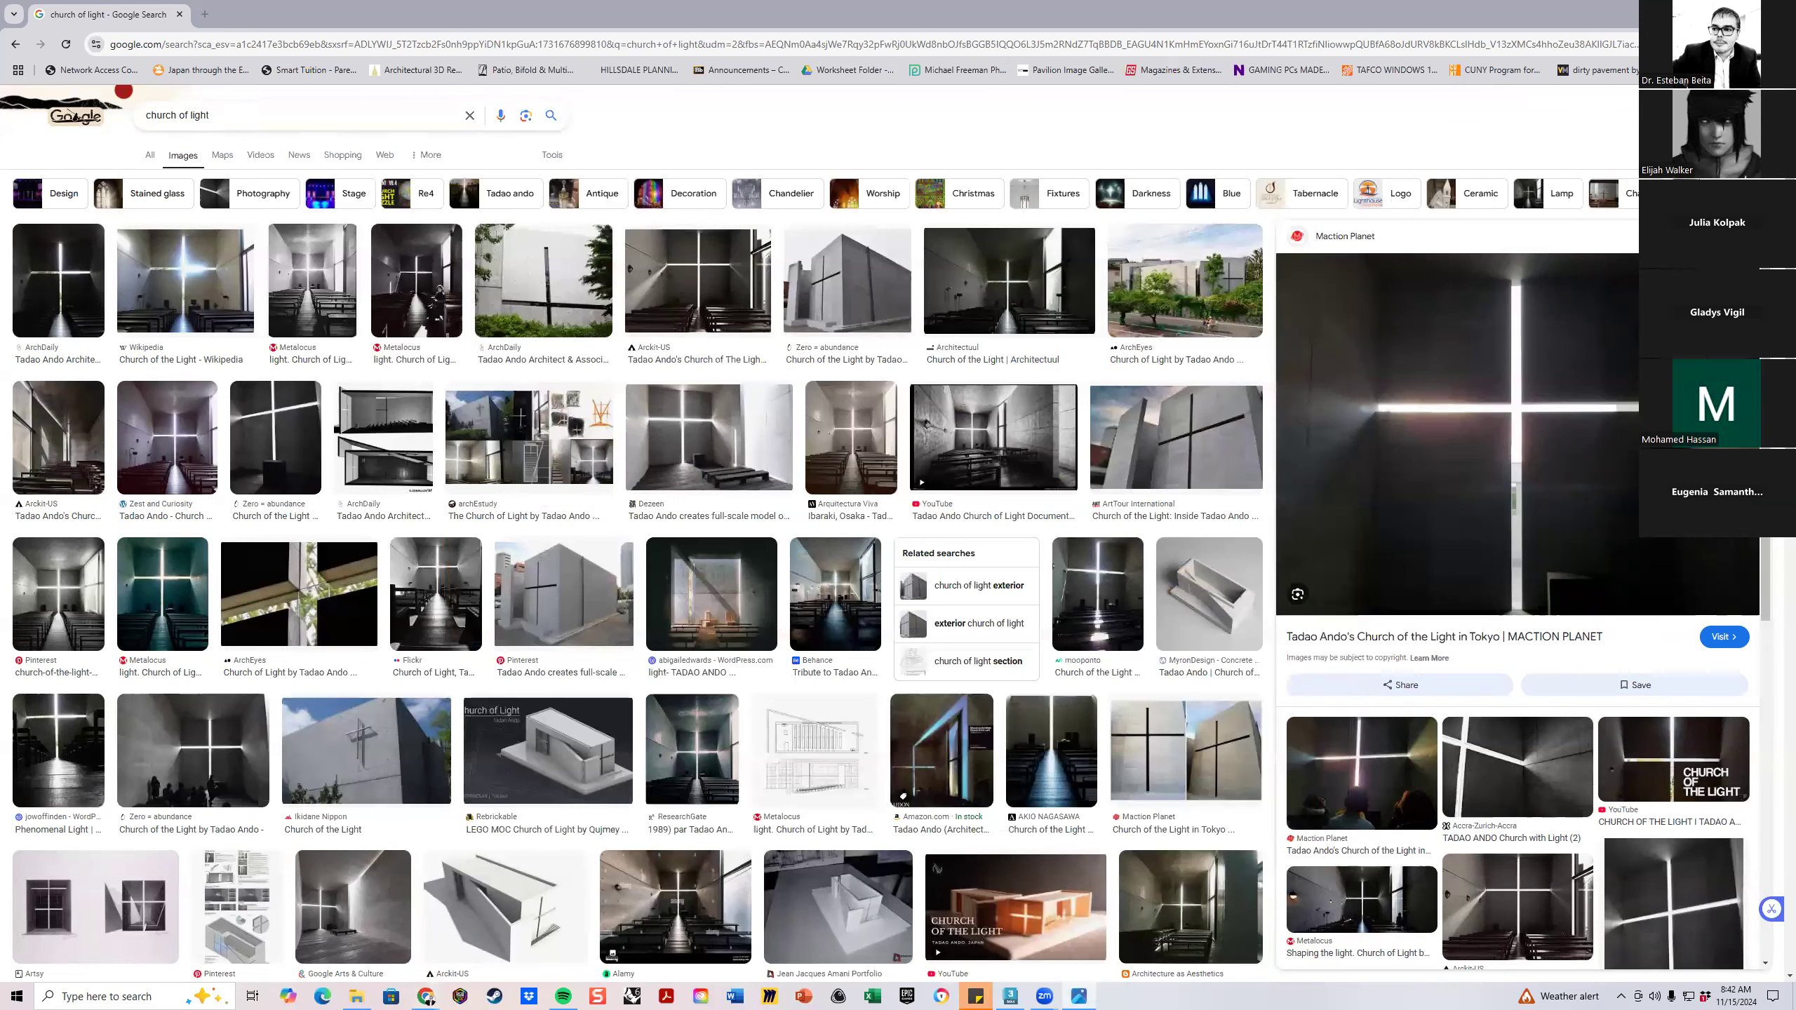
Switch to 3ds Max, maximize the orthographic viewport on the pool model, and place Blade Runner 01.jpg beside it
{"action": "left_click", "coordinate": [1715, 11]}
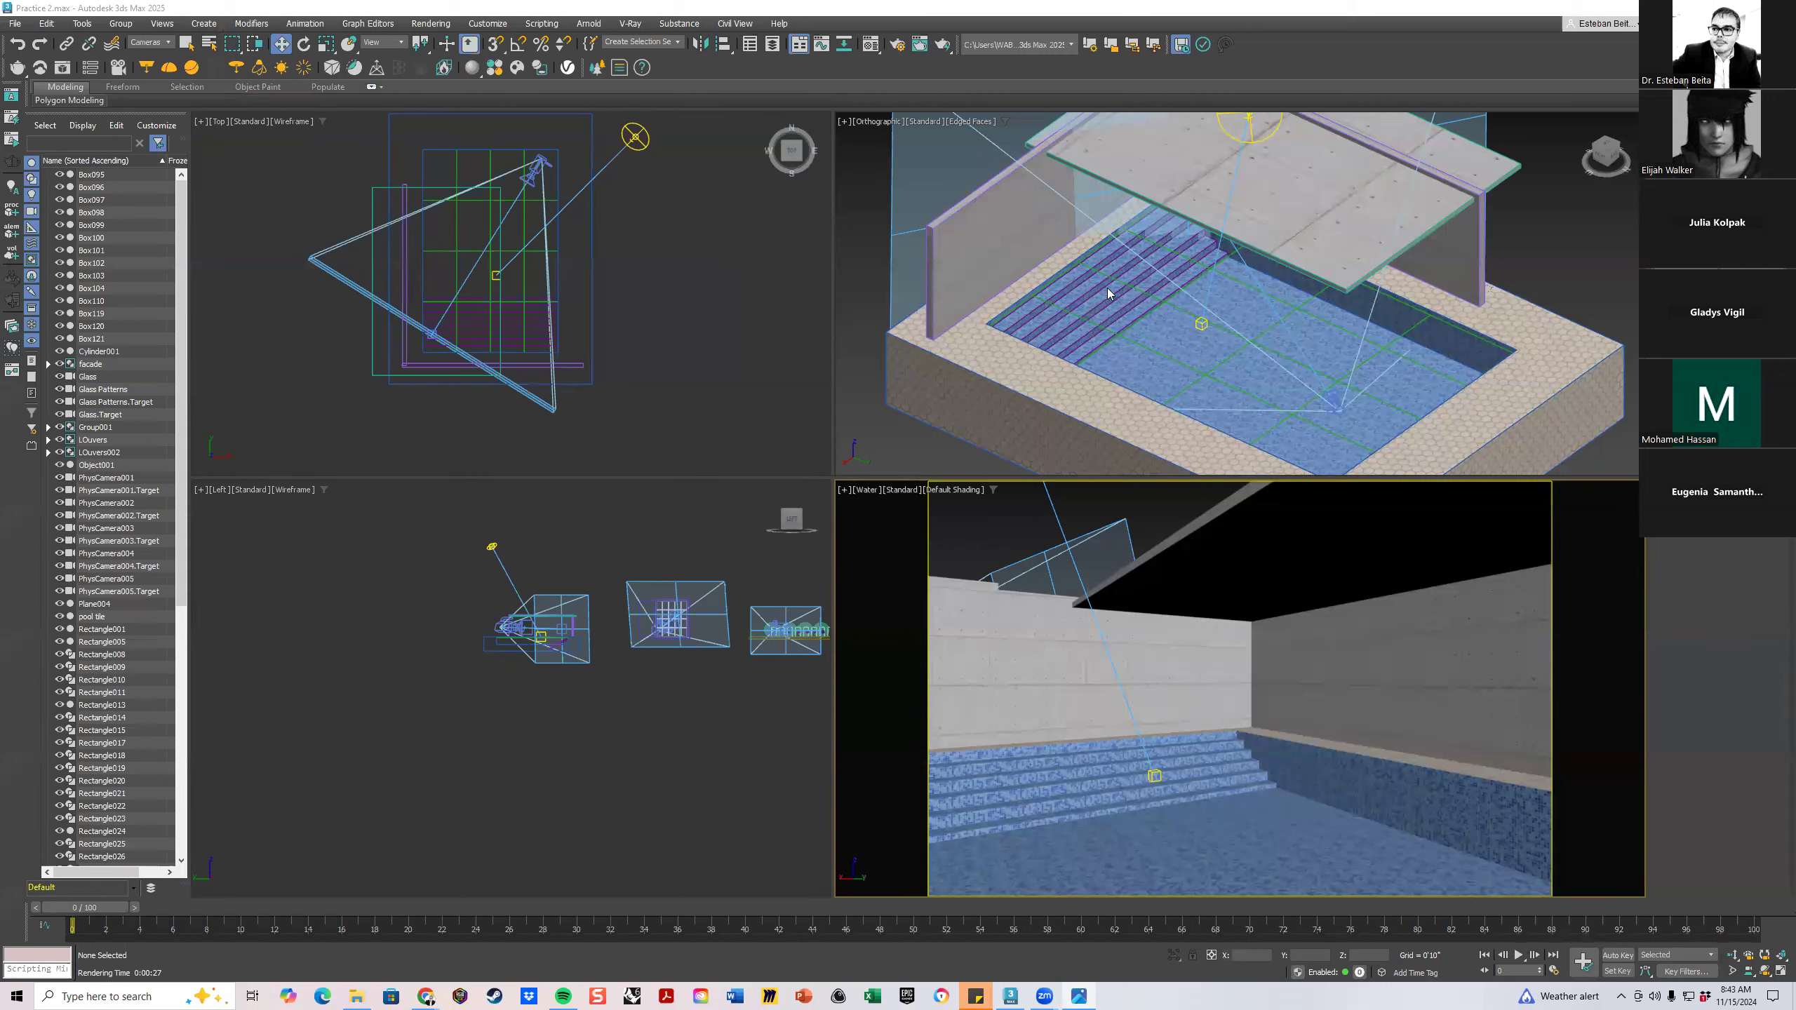
{"action": "left_click", "coordinate": [1554, 247]}
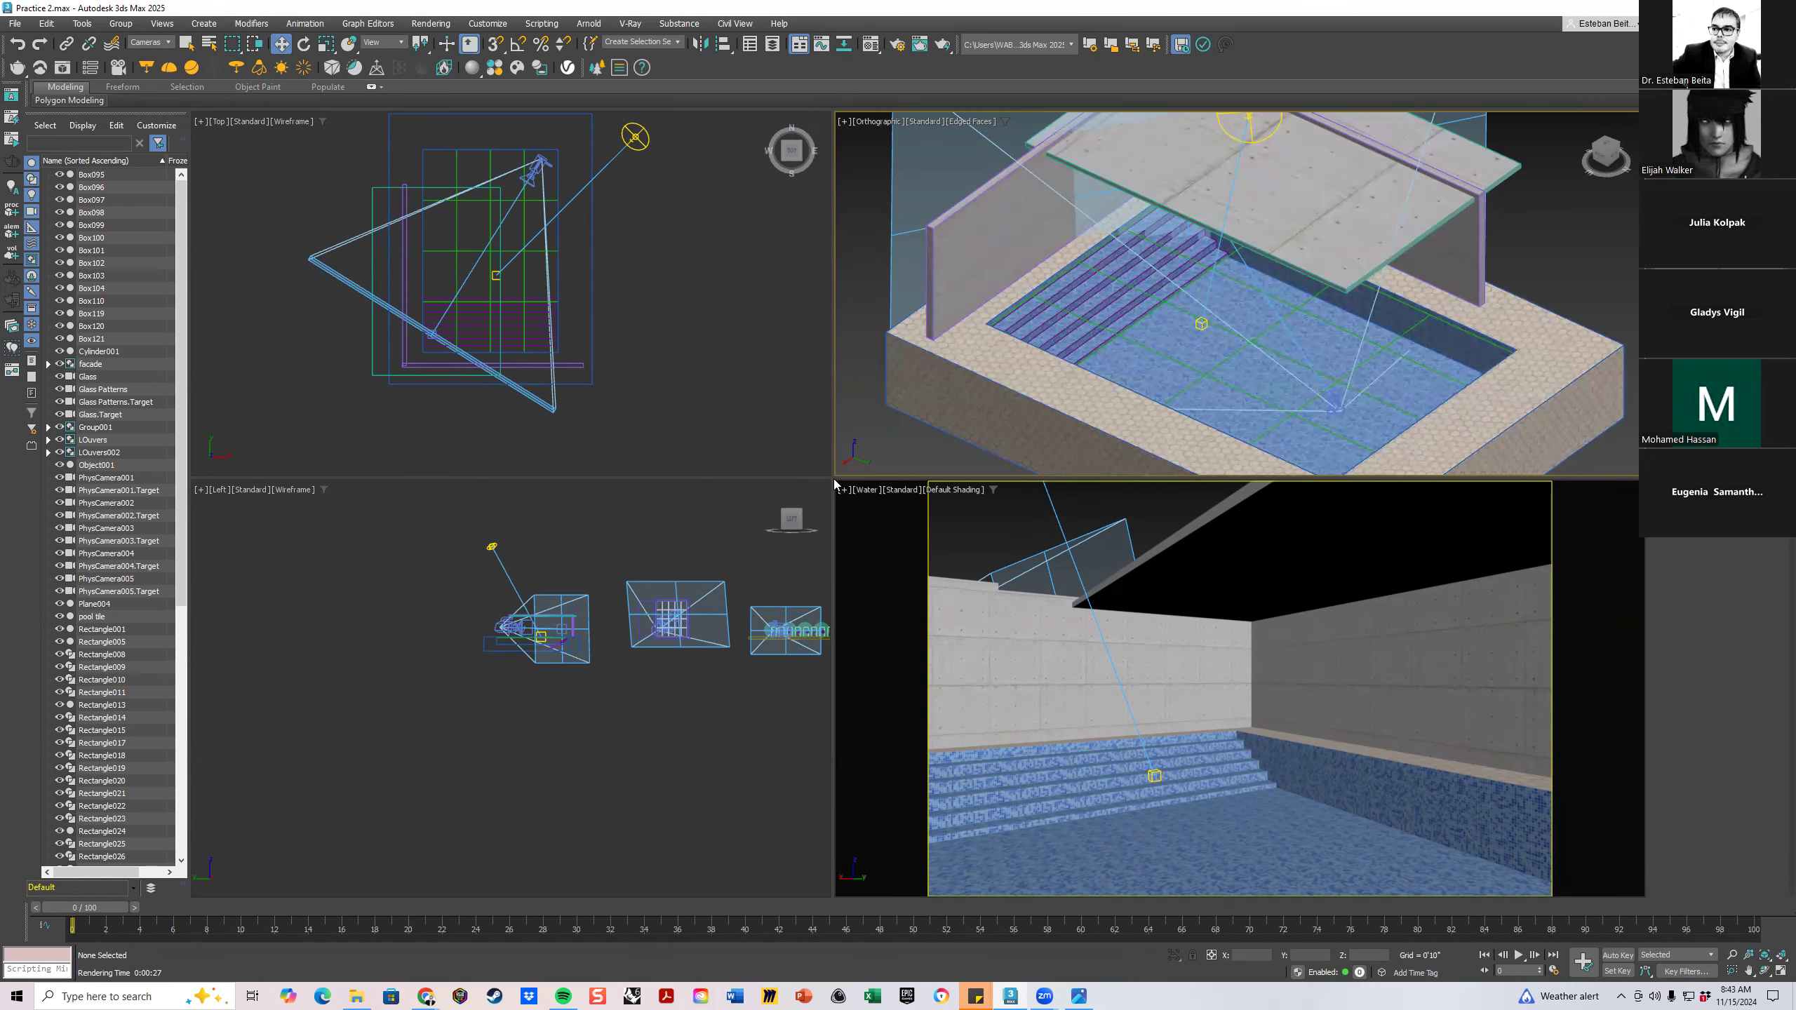
{"action": "left_click_drag", "start_coordinate": [834, 478], "coordinate": [850, 501]}
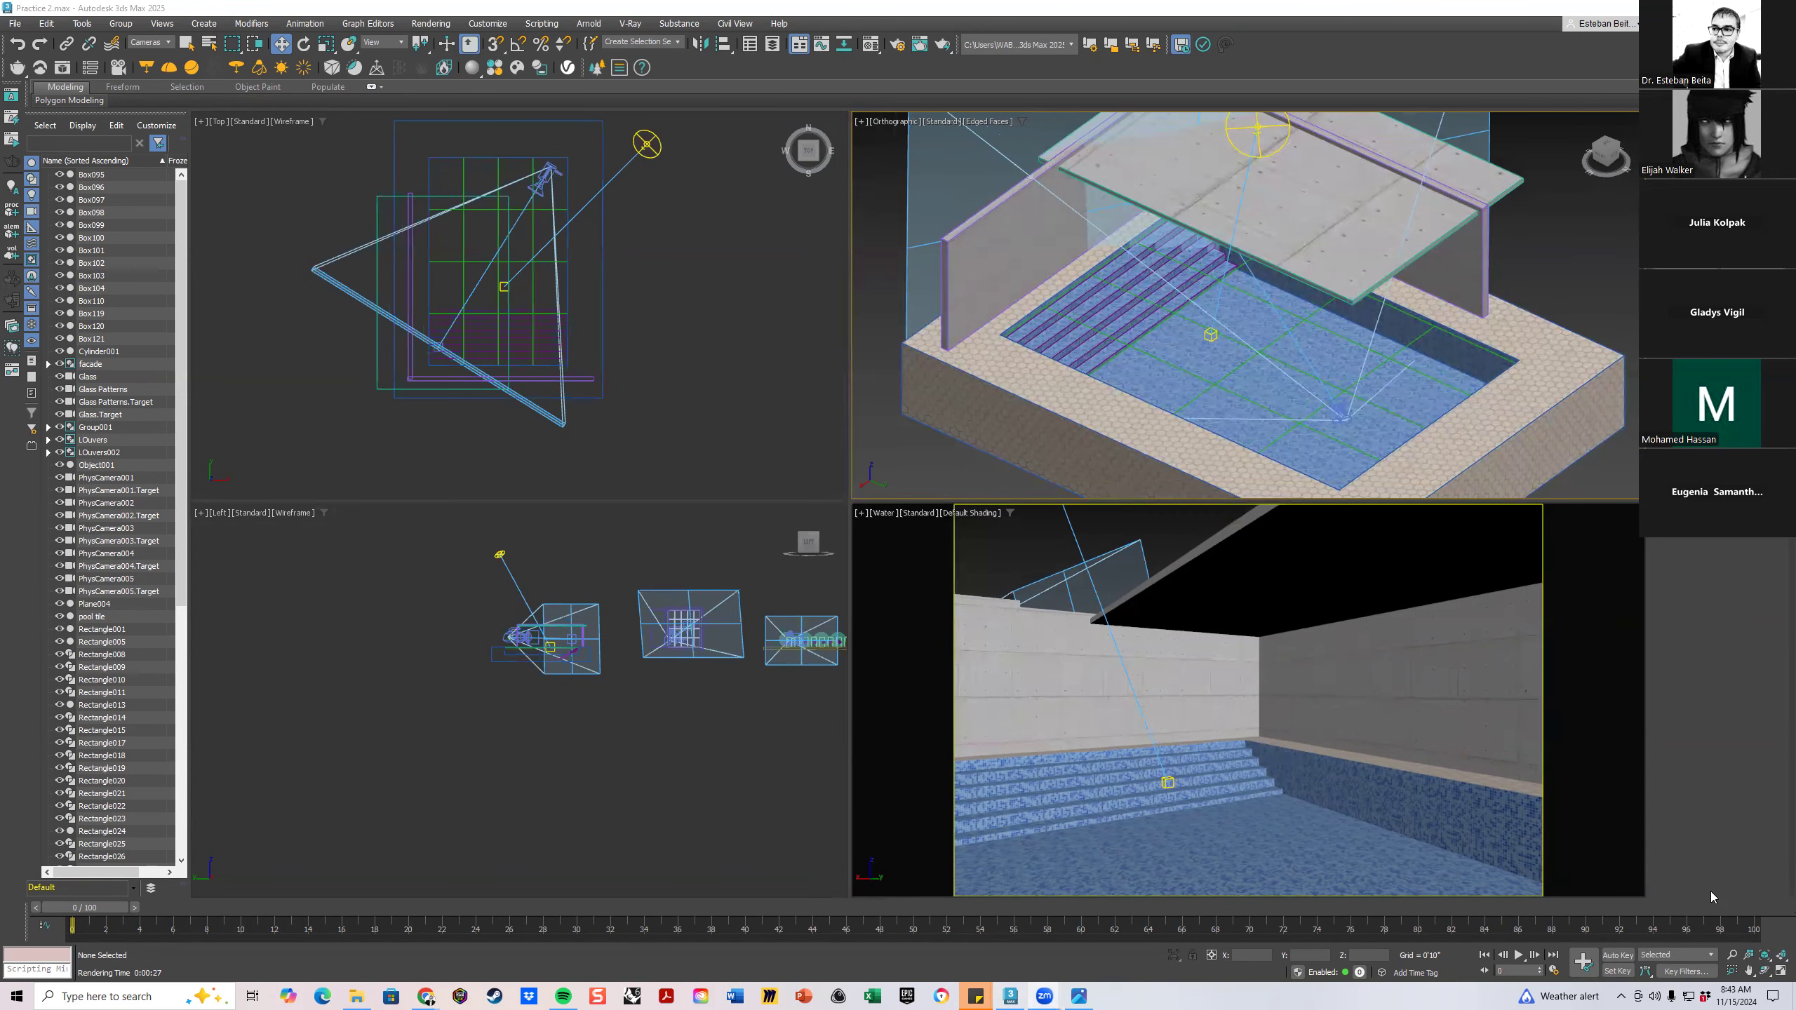
{"action": "left_click", "coordinate": [1781, 972]}
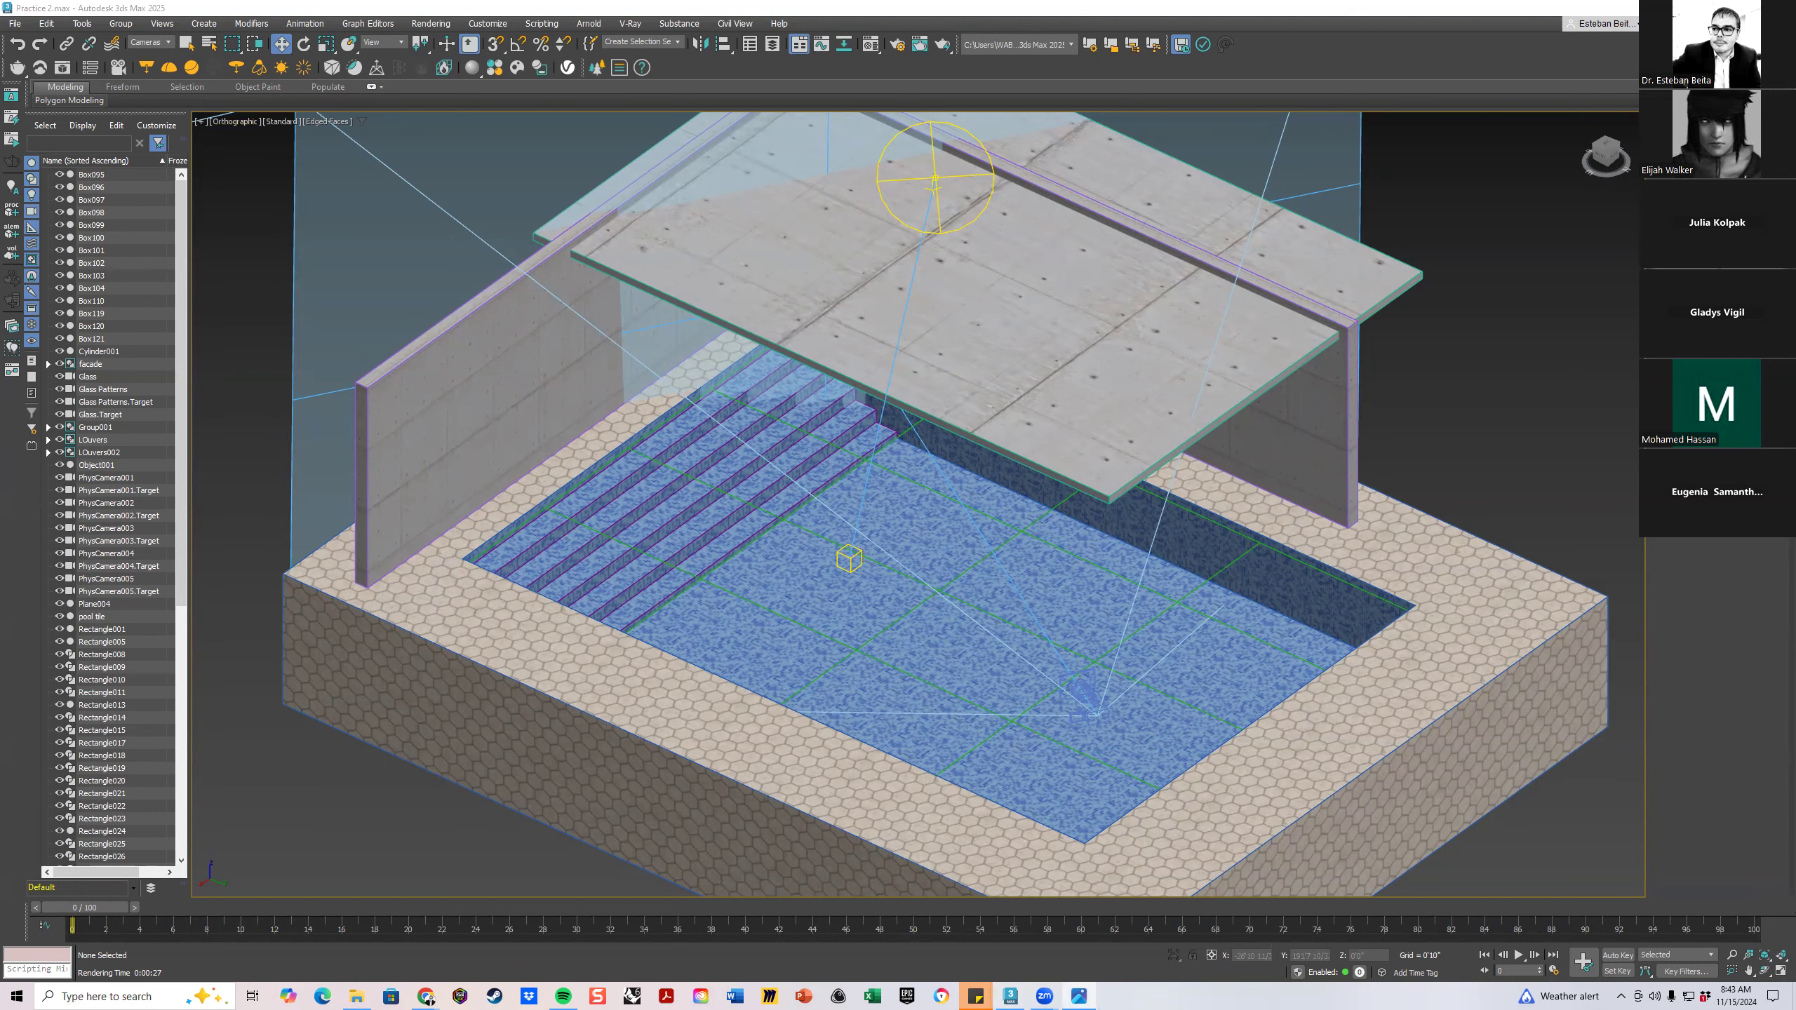
{"action": "left_click", "coordinate": [1079, 997]}
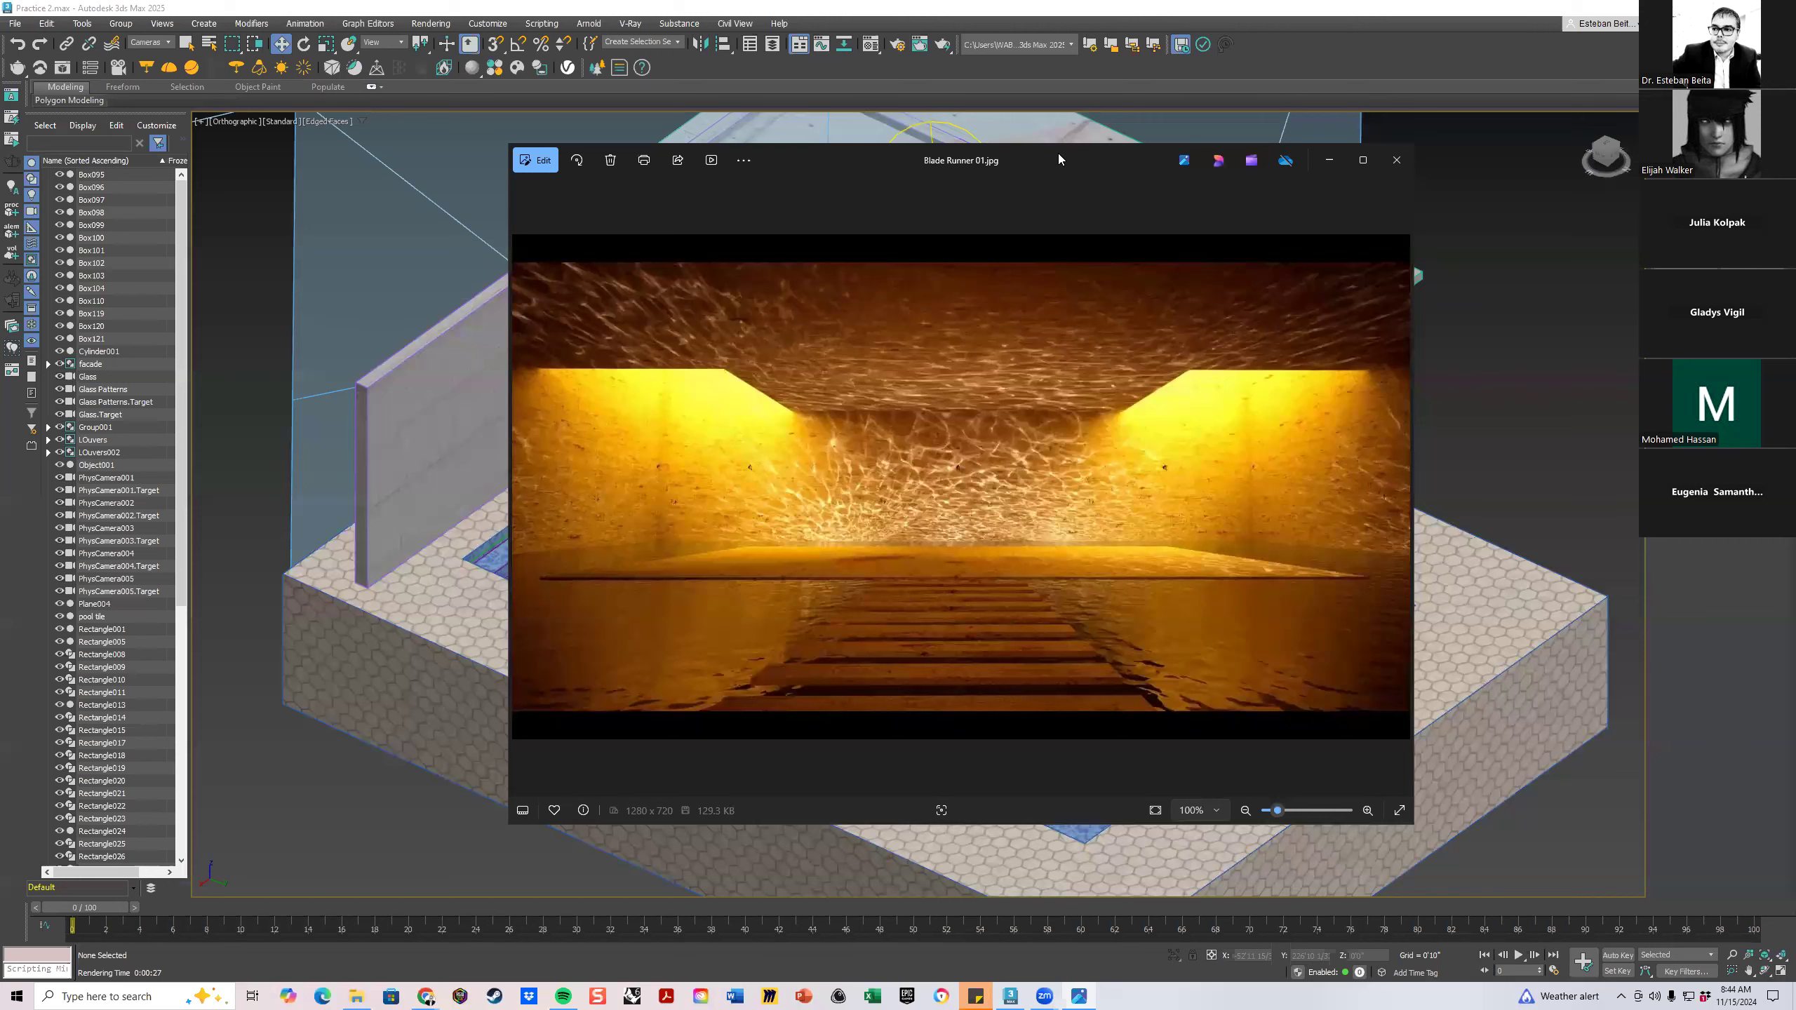
{"action": "left_click_drag", "start_coordinate": [1058, 154], "coordinate": [564, 115]}
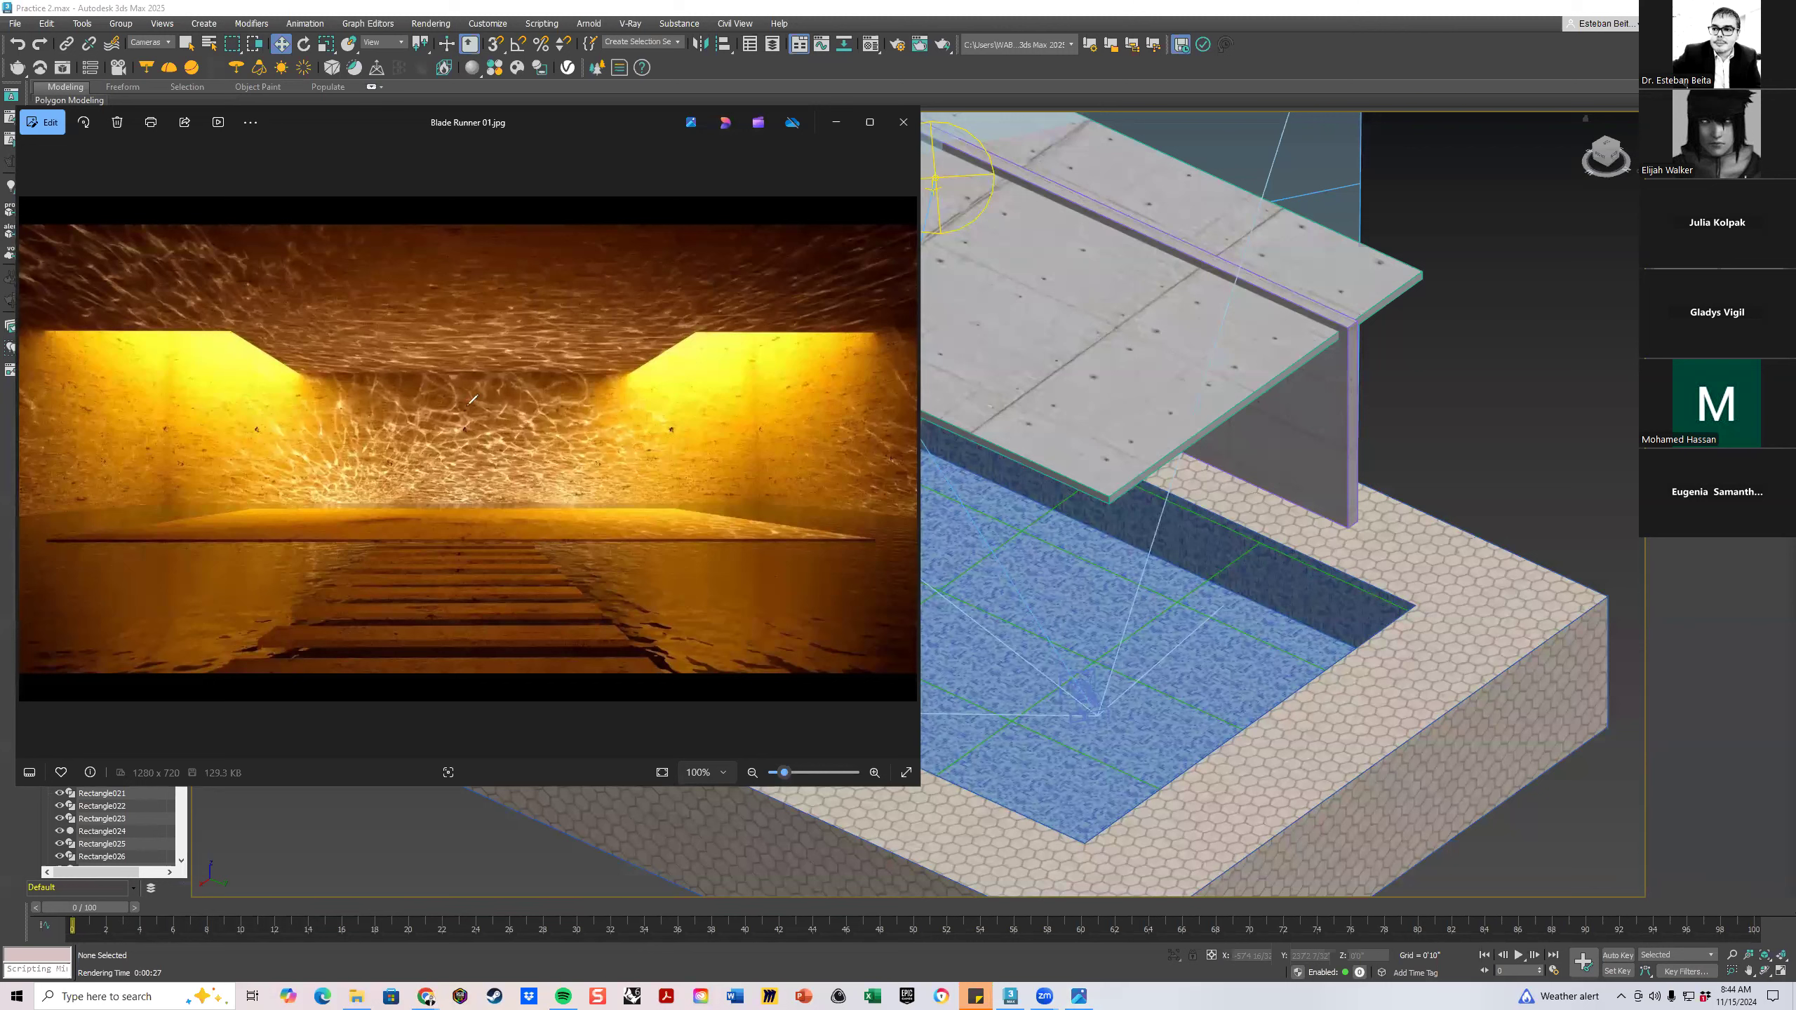
Sketch a red on-screen annotation of the reference room over the viewport: outer frame, five stacked steps and the back wall rectangle
{"action": "mouse_move", "coordinate": [1065, 258]}
{"action": "left_mouse_down"}
{"action": "mouse_move", "coordinate": [1486, 235]}
{"action": "mouse_move", "coordinate": [1059, 255]}
{"action": "mouse_move", "coordinate": [1072, 663]}
{"action": "mouse_move", "coordinate": [1479, 656]}
{"action": "left_mouse_up"}
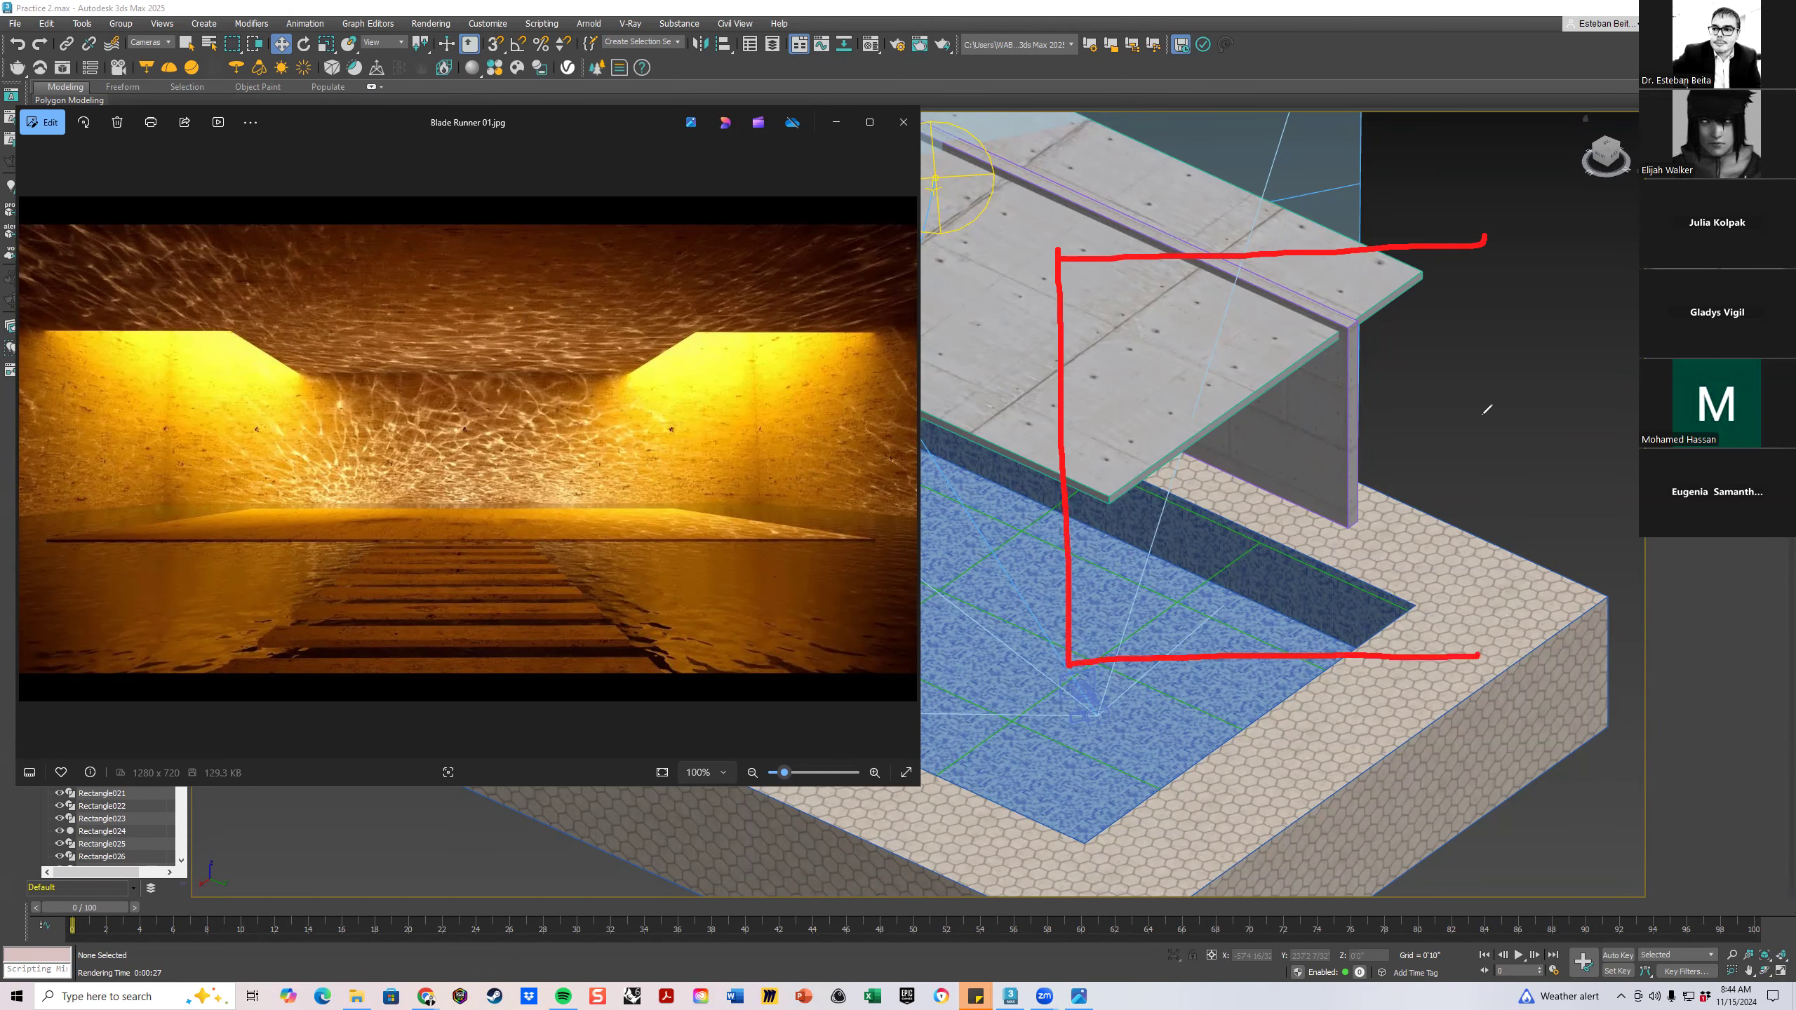
{"action": "left_click_drag", "start_coordinate": [1483, 242], "coordinate": [1480, 654]}
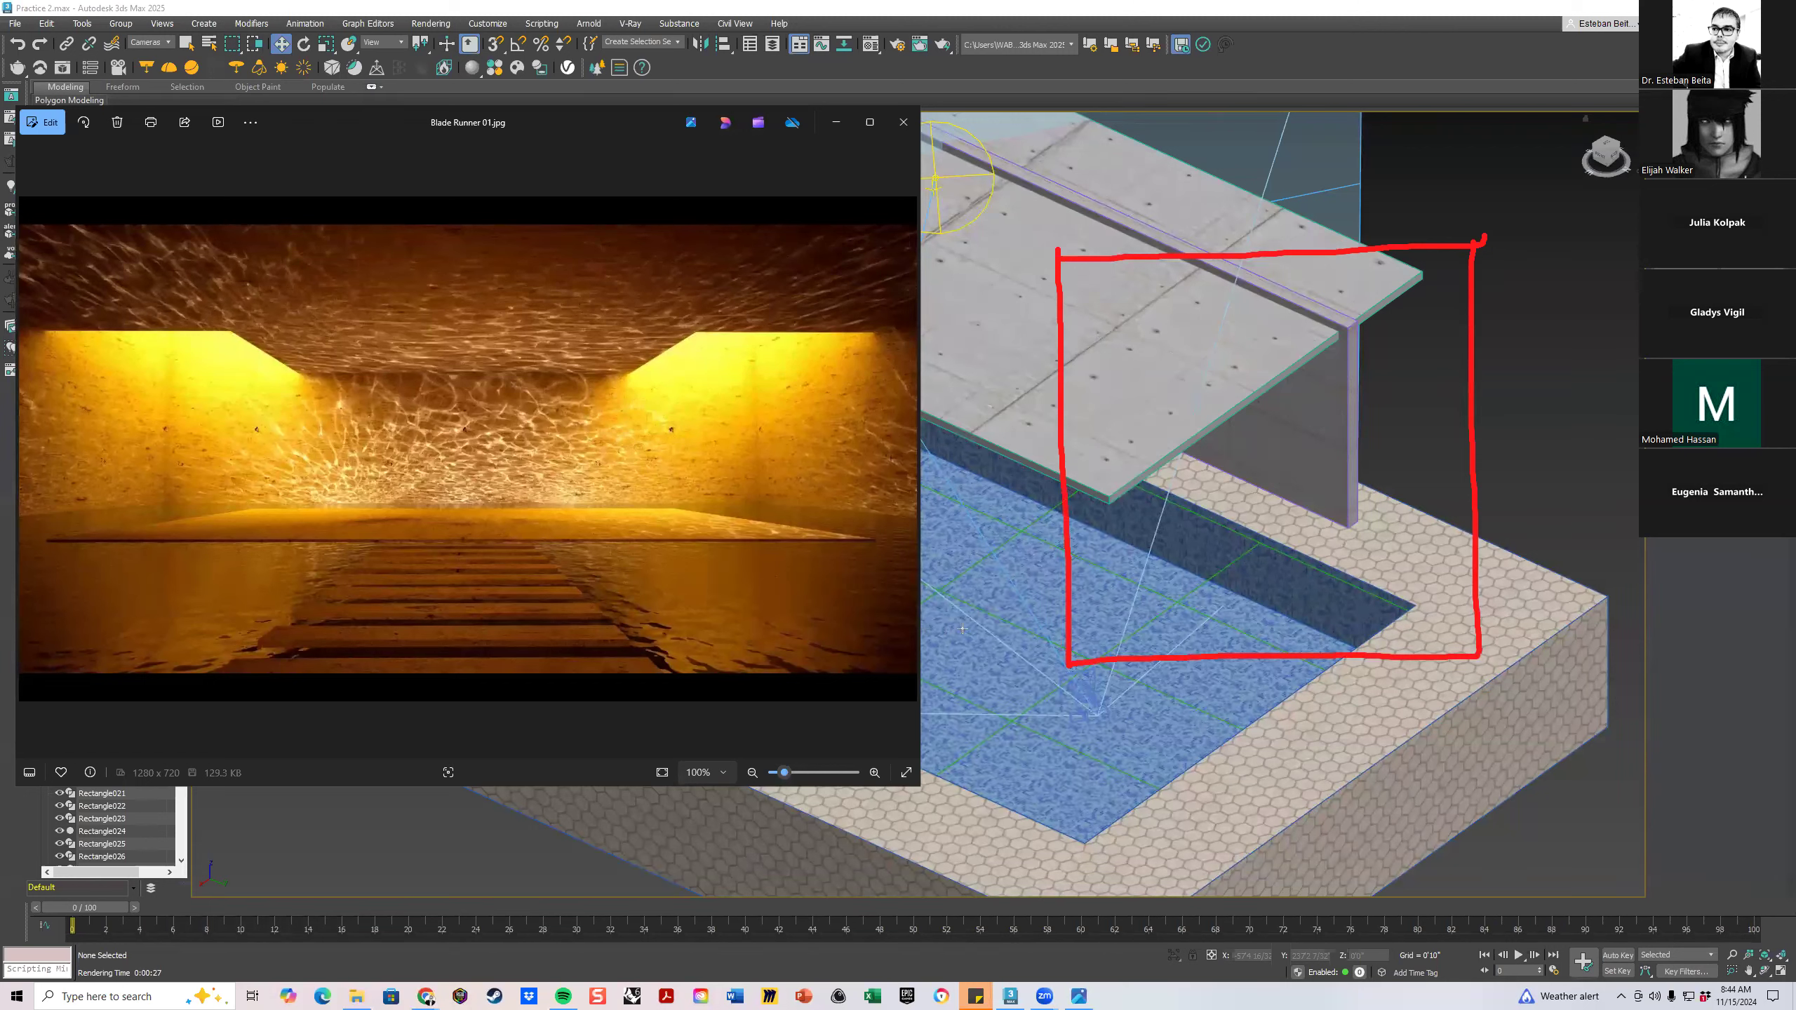
{"action": "mouse_move", "coordinate": [1221, 645]}
{"action": "left_mouse_down"}
{"action": "mouse_move", "coordinate": [1326, 637]}
{"action": "mouse_move", "coordinate": [1224, 606]}
{"action": "mouse_move", "coordinate": [1331, 607]}
{"action": "left_mouse_up"}
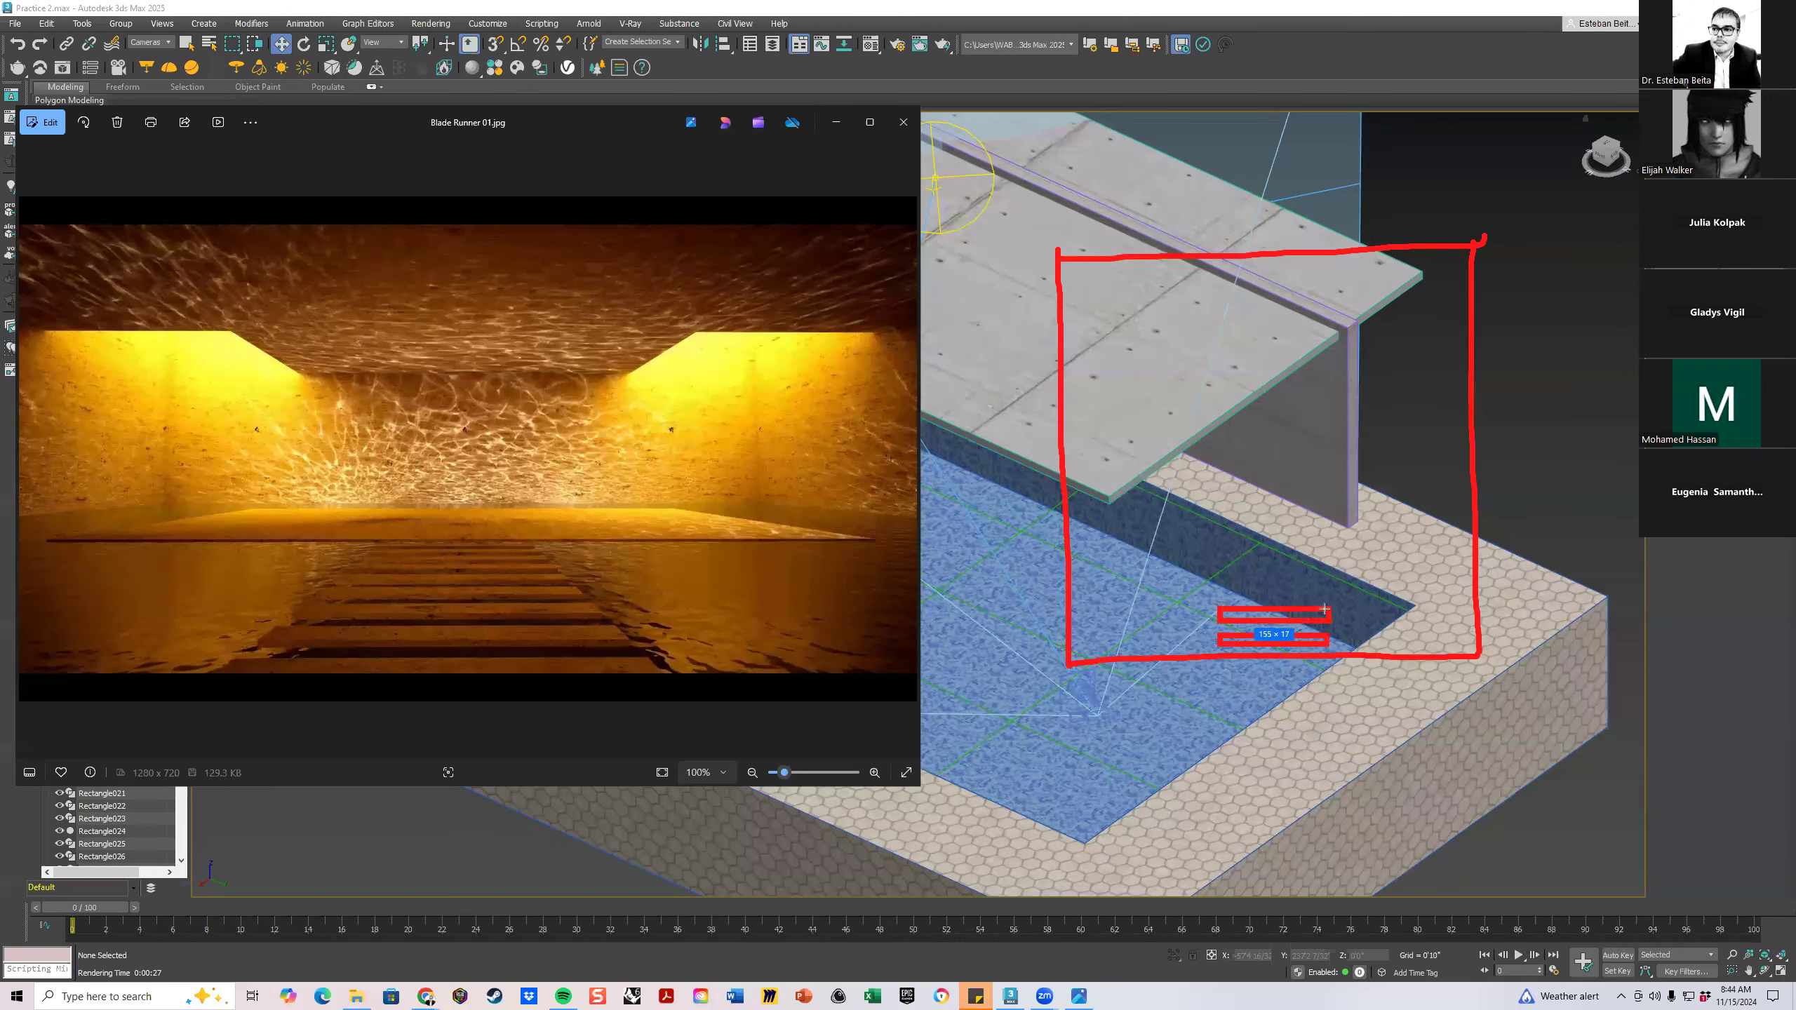
{"action": "left_click_drag", "start_coordinate": [1221, 593], "coordinate": [1330, 581]}
{"action": "mouse_move", "coordinate": [1215, 573]}
{"action": "left_mouse_down"}
{"action": "mouse_move", "coordinate": [1322, 550]}
{"action": "mouse_move", "coordinate": [1239, 524]}
{"action": "mouse_move", "coordinate": [1339, 521]}
{"action": "left_mouse_up"}
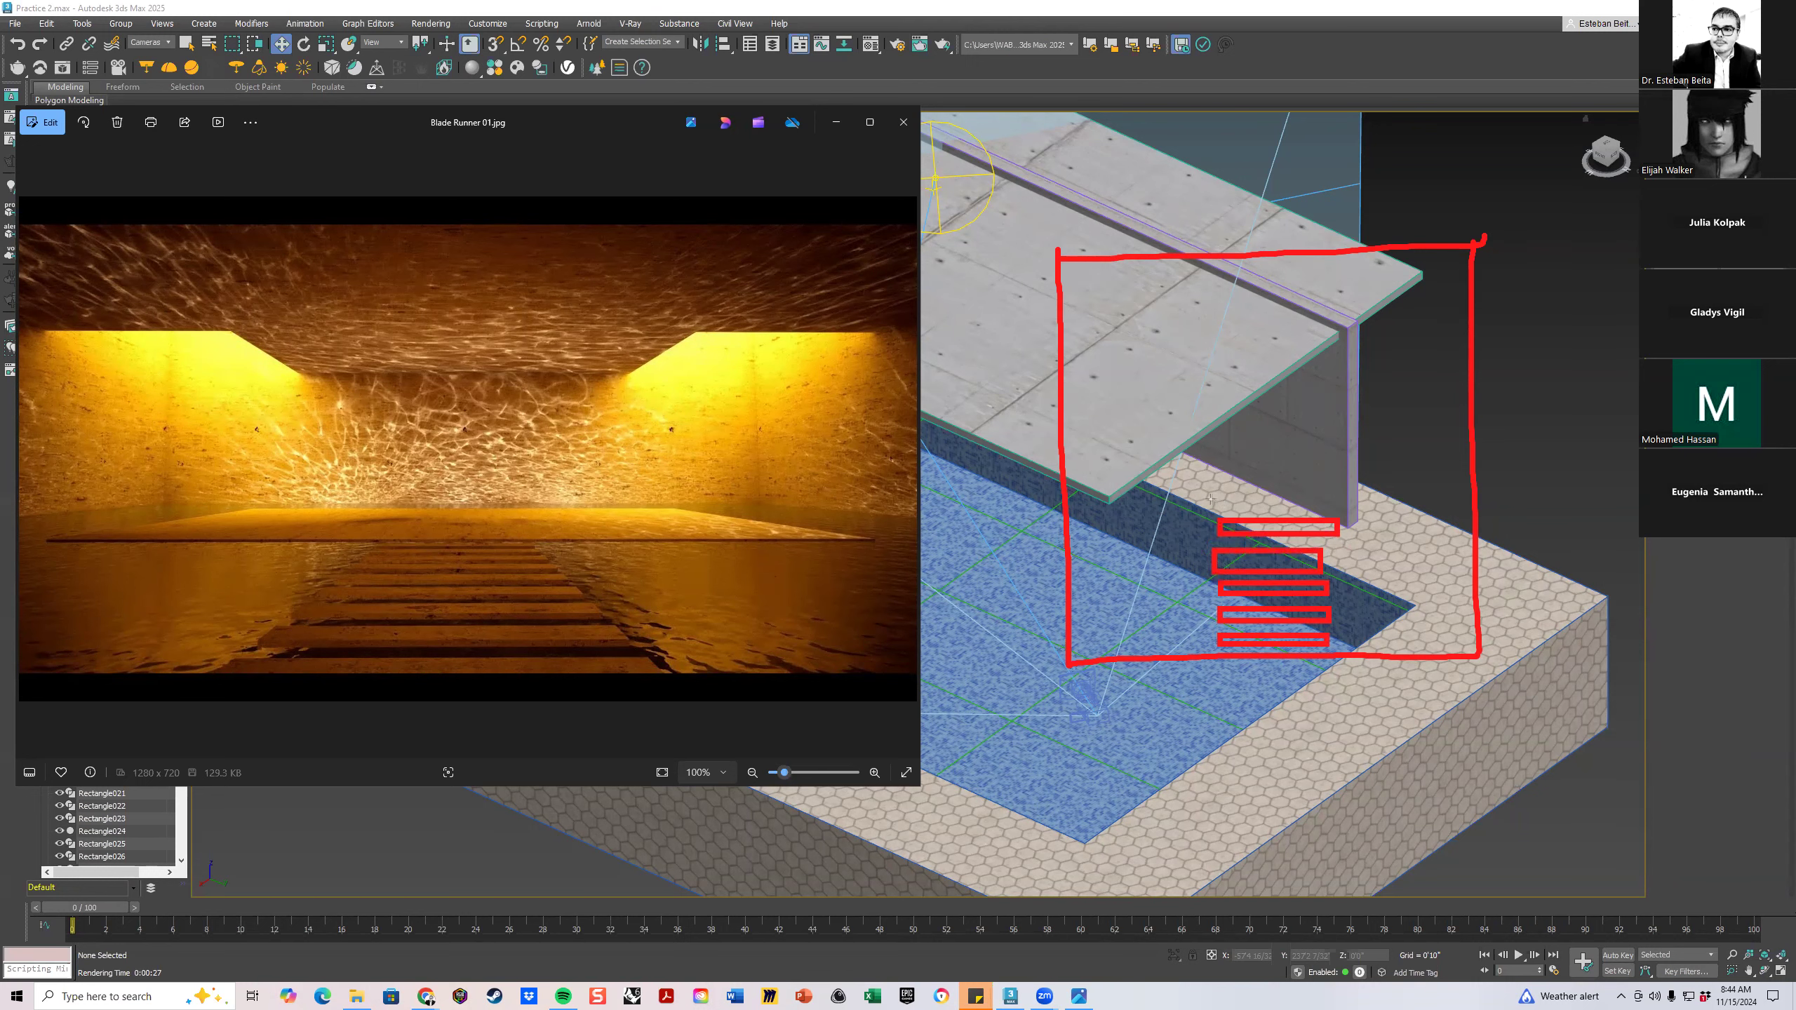
{"action": "mouse_move", "coordinate": [1146, 496]}
{"action": "left_mouse_down"}
{"action": "mouse_move", "coordinate": [1280, 492]}
{"action": "mouse_move", "coordinate": [1404, 460]}
{"action": "mouse_move", "coordinate": [1386, 326]}
{"action": "left_mouse_up"}
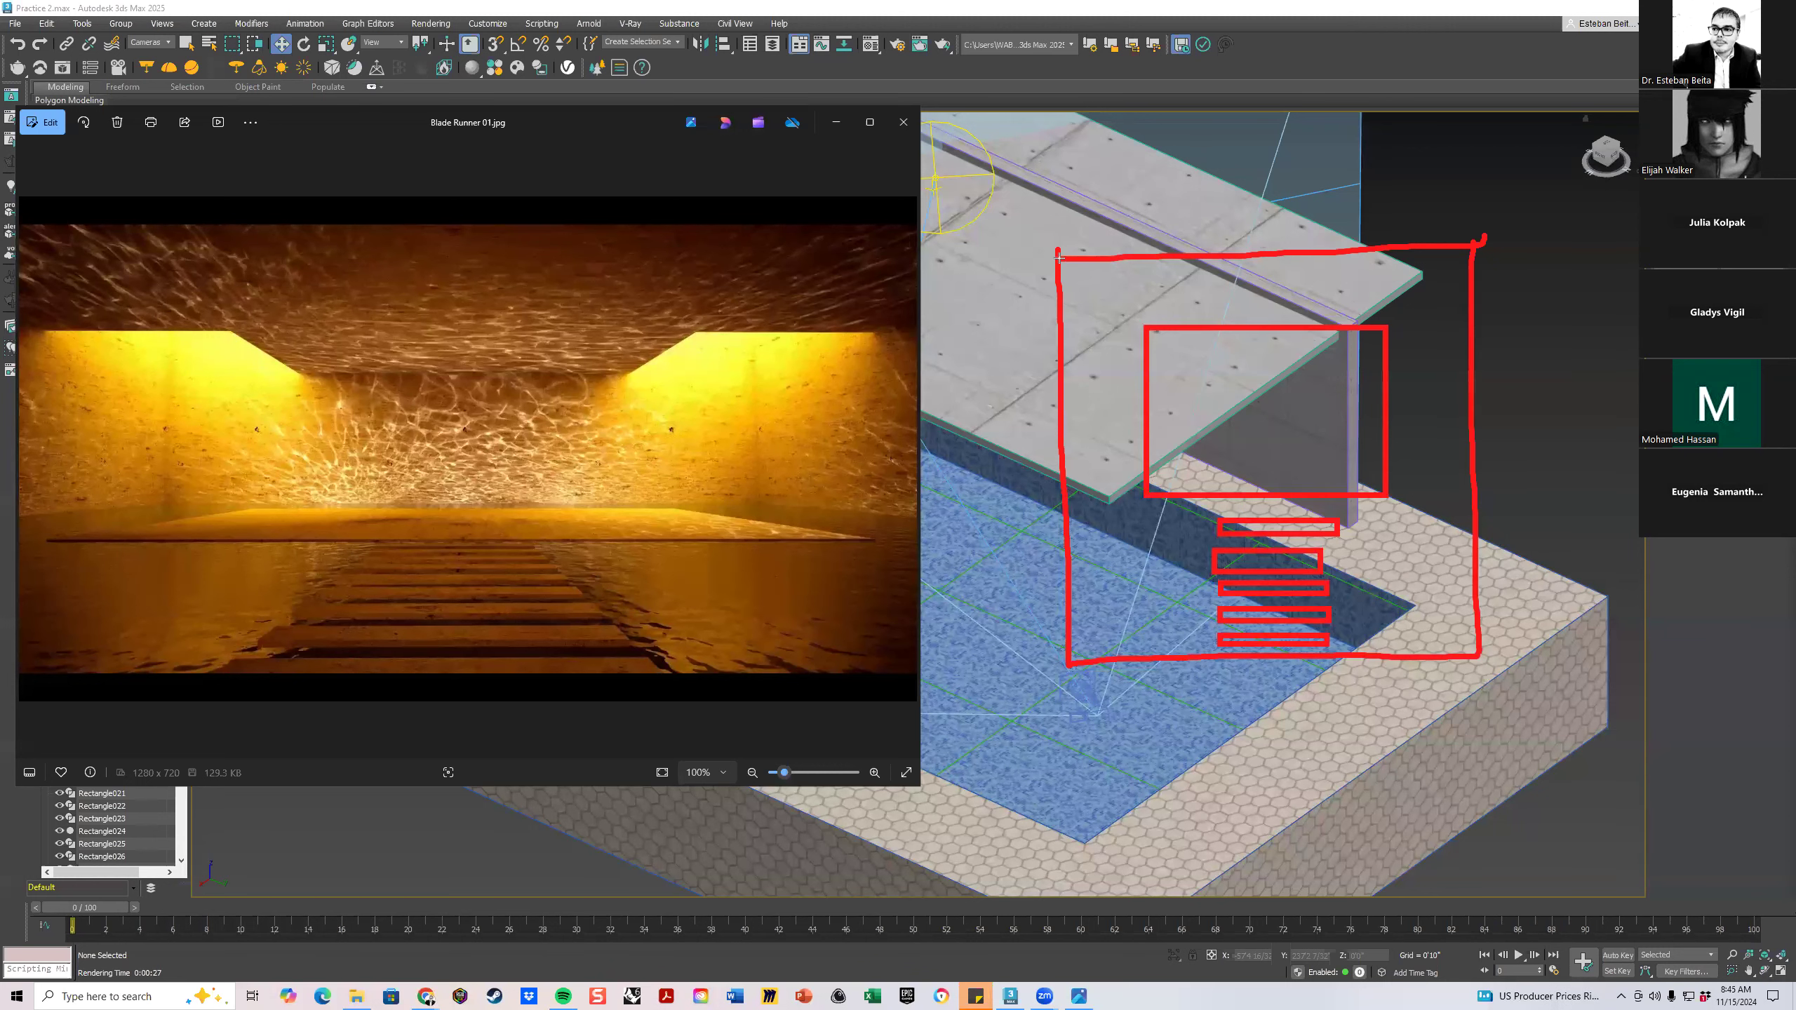
Annotate the room sketch's upper corners with purple boxes and yellow crosses, add blue scribbles beneath, and clear the markup
{"action": "left_click_drag", "start_coordinate": [1059, 258], "coordinate": [1189, 398]}
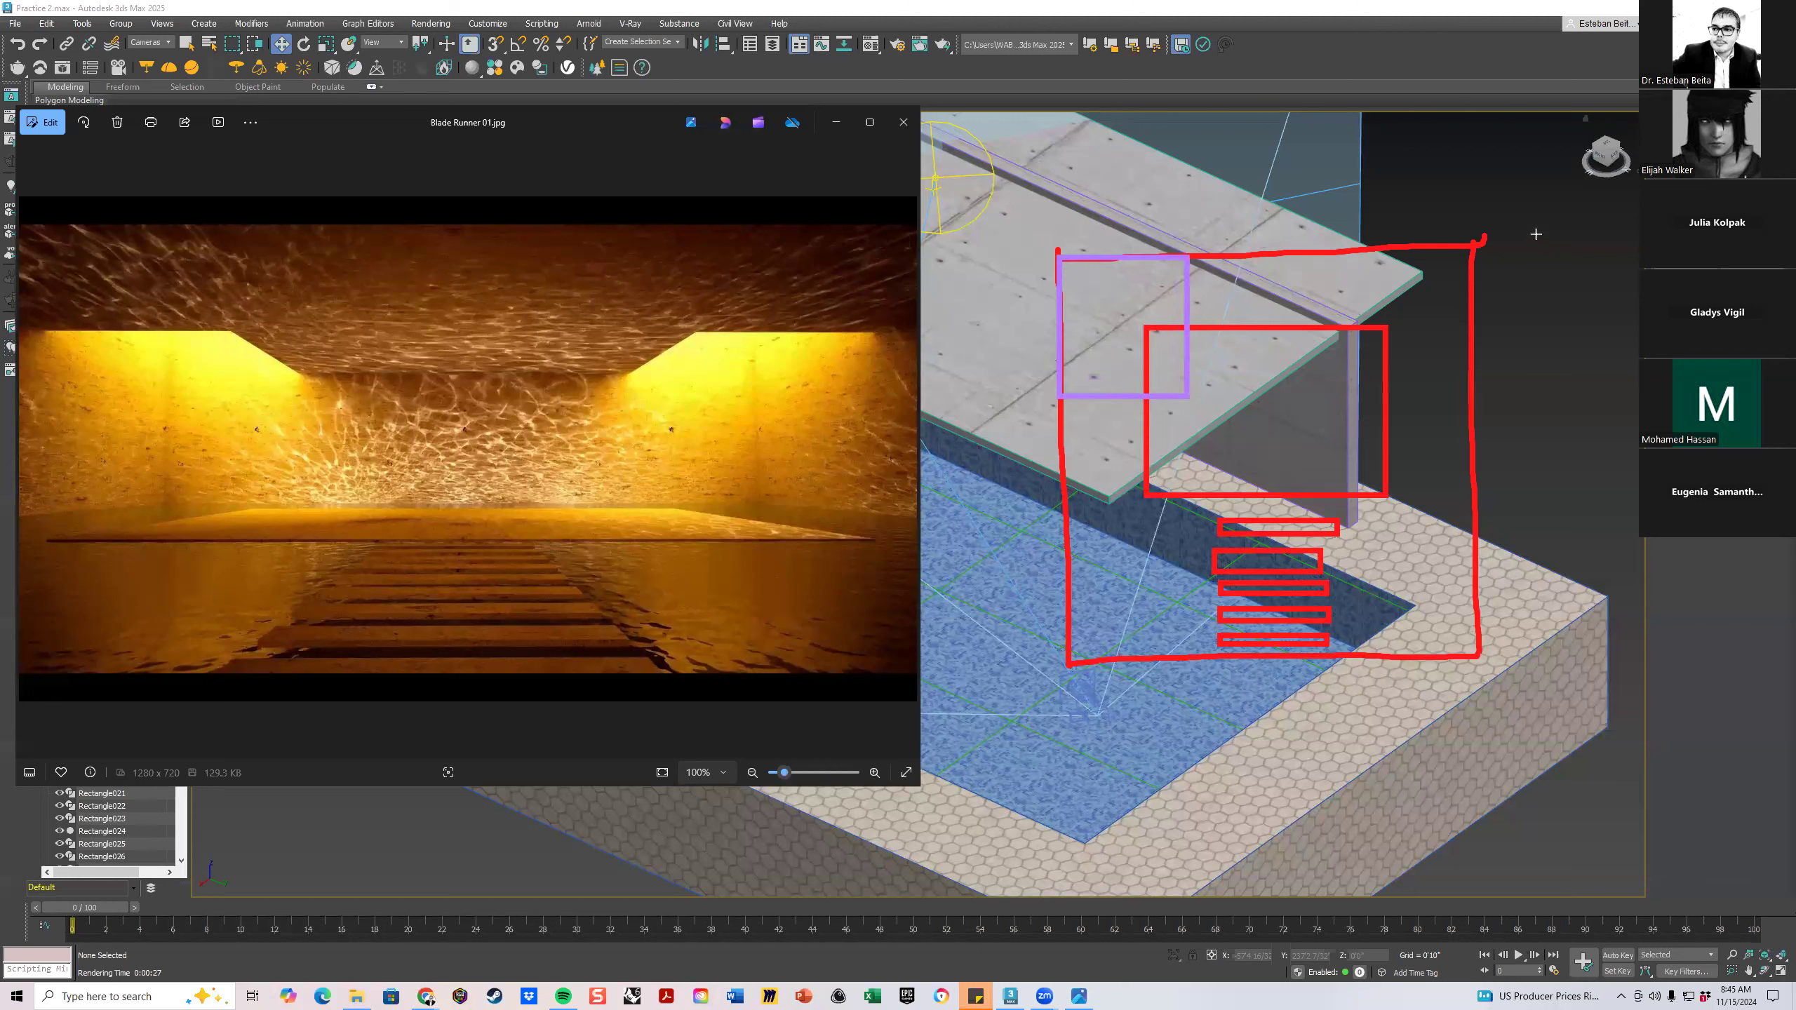
{"action": "left_click_drag", "start_coordinate": [1474, 245], "coordinate": [1336, 398]}
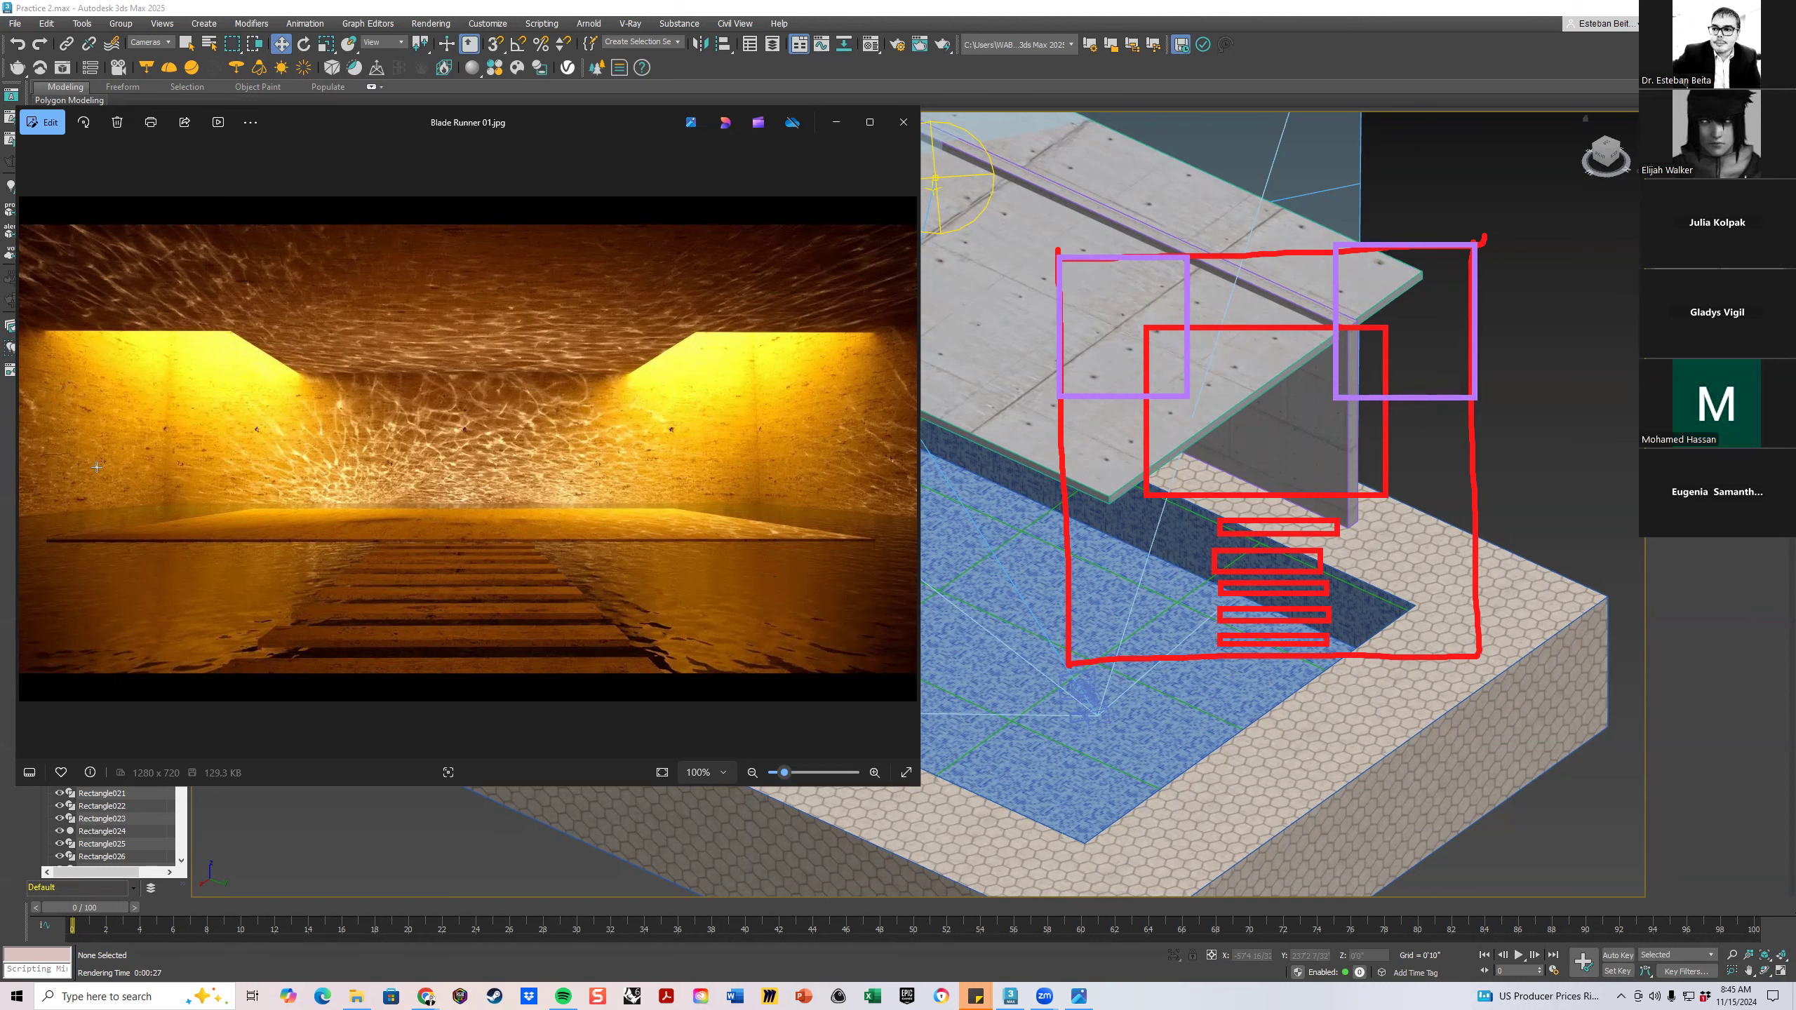
{"action": "left_click_drag", "start_coordinate": [1066, 267], "coordinate": [1160, 379]}
{"action": "left_click_drag", "start_coordinate": [1169, 269], "coordinate": [1060, 395]}
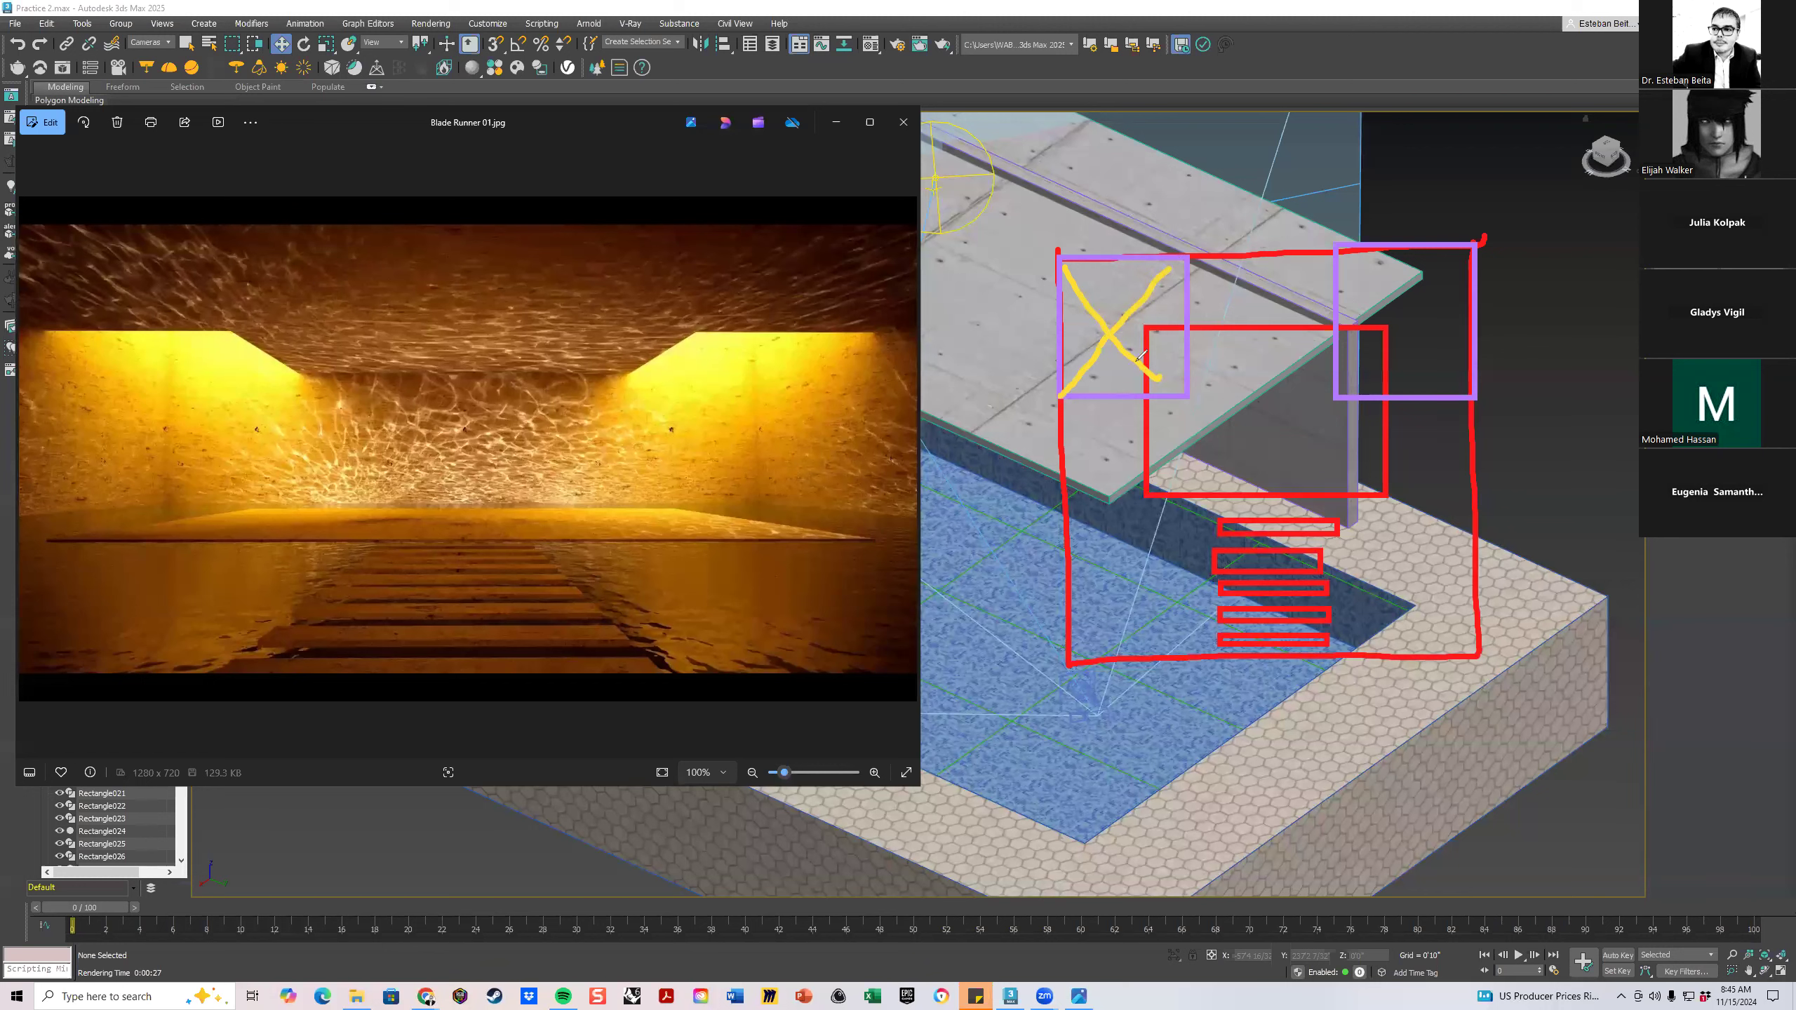
{"action": "left_click_drag", "start_coordinate": [1353, 256], "coordinate": [1455, 374]}
{"action": "left_click_drag", "start_coordinate": [1475, 245], "coordinate": [1338, 390]}
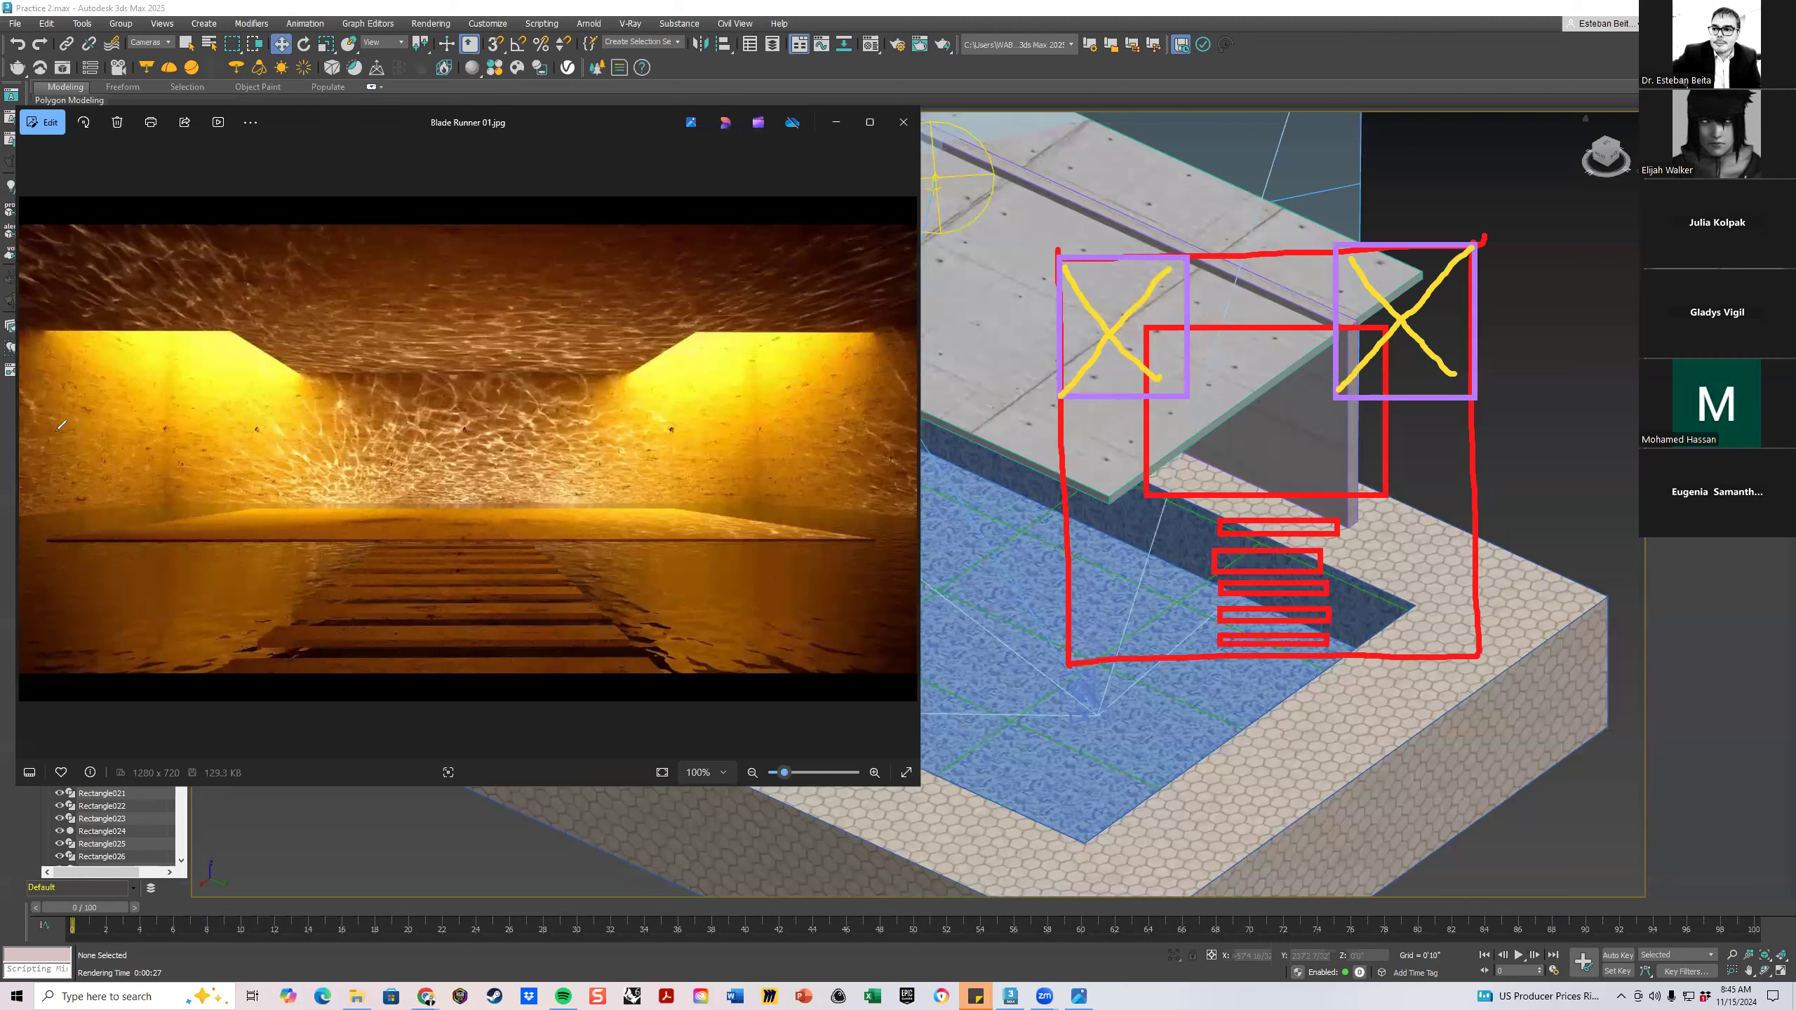
{"action": "mouse_move", "coordinate": [1075, 407]}
{"action": "left_mouse_down"}
{"action": "mouse_move", "coordinate": [1132, 438]}
{"action": "mouse_move", "coordinate": [1120, 472]}
{"action": "mouse_move", "coordinate": [1154, 504]}
{"action": "mouse_move", "coordinate": [1132, 546]}
{"action": "mouse_move", "coordinate": [1195, 570]}
{"action": "mouse_move", "coordinate": [1115, 616]}
{"action": "left_mouse_up"}
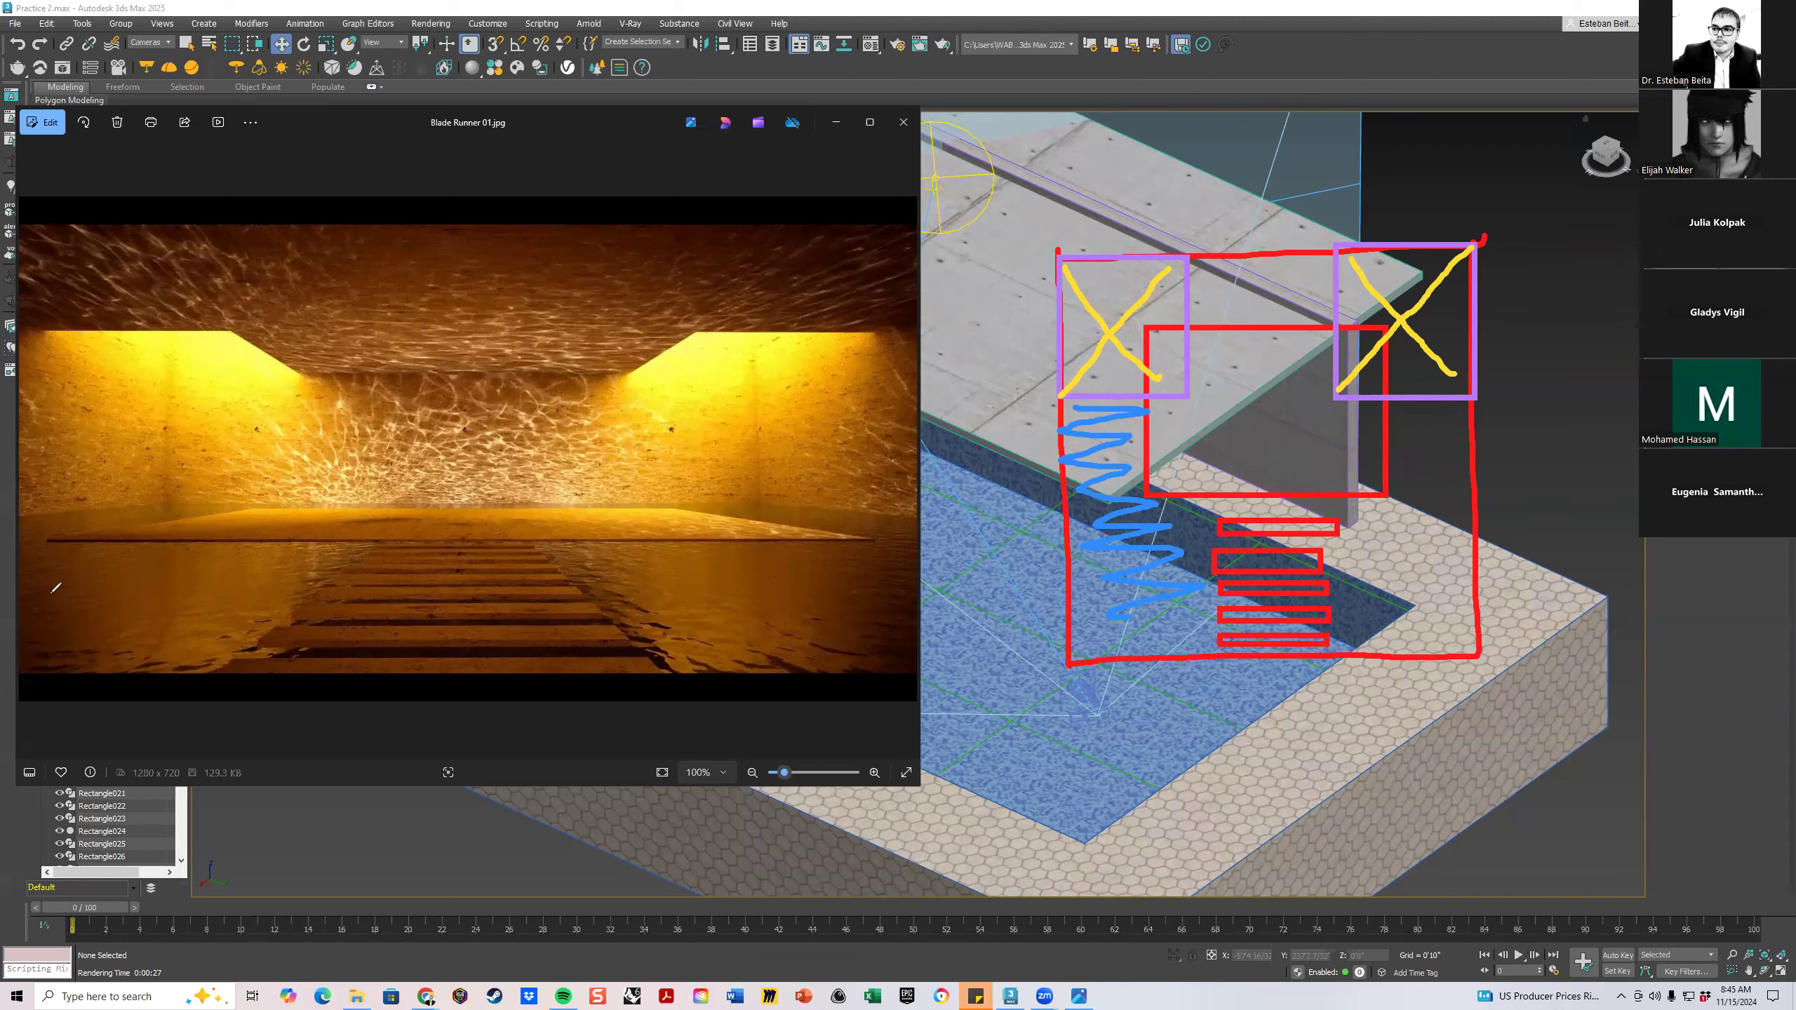
{"action": "mouse_move", "coordinate": [1132, 417]}
{"action": "left_mouse_down"}
{"action": "mouse_move", "coordinate": [1087, 361]}
{"action": "mouse_move", "coordinate": [1393, 268]}
{"action": "mouse_move", "coordinate": [1100, 327]}
{"action": "mouse_move", "coordinate": [1327, 591]}
{"action": "mouse_move", "coordinate": [1270, 561]}
{"action": "left_mouse_up"}
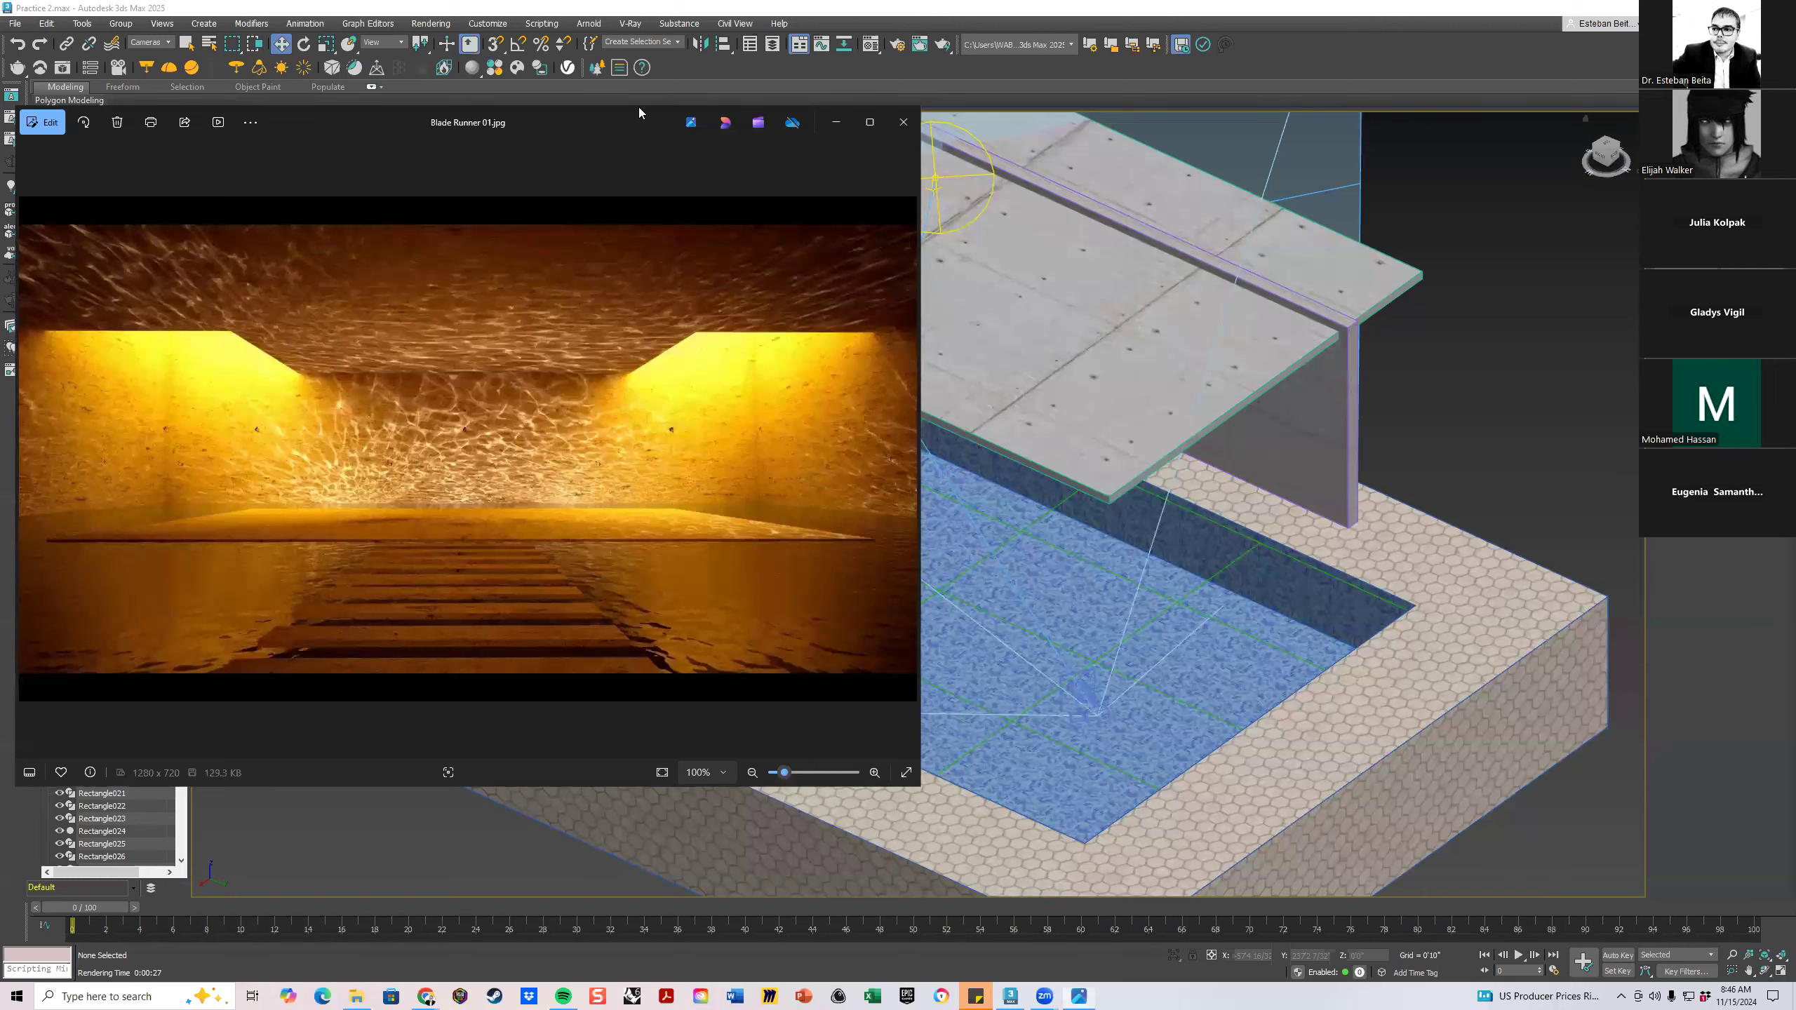
Move the reference image off the viewport and create a flat box in the empty area beside the pool model
{"action": "left_click_drag", "start_coordinate": [639, 106], "coordinate": [1, 213]}
{"action": "scroll", "coordinate": [1108, 383], "scroll_direction": "down", "scroll_amount": 7}
{"action": "middle_click_drag", "start_coordinate": [1050, 383], "coordinate": [926, 401]}
{"action": "scroll", "coordinate": [936, 339], "scroll_direction": "down", "scroll_amount": 5}
{"action": "scroll", "coordinate": [848, 381], "scroll_direction": "up", "scroll_amount": 3}
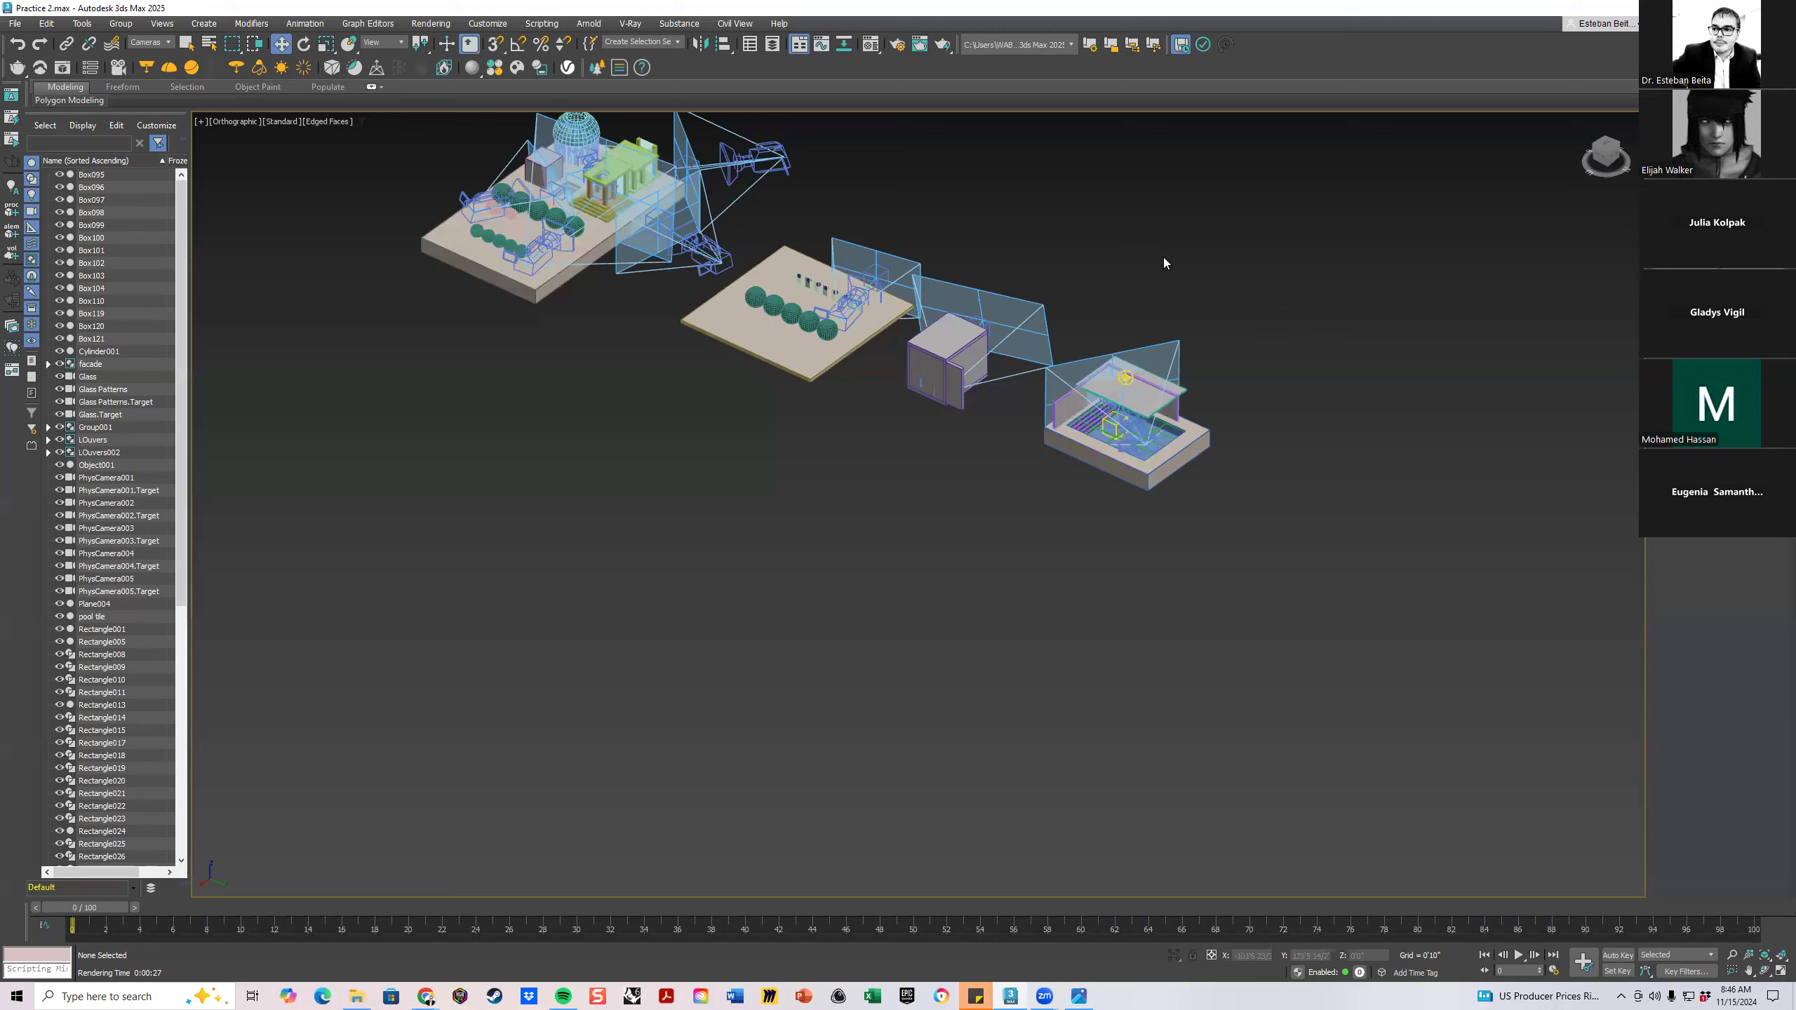
{"action": "middle_click_drag", "start_coordinate": [1163, 257], "coordinate": [903, 207]}
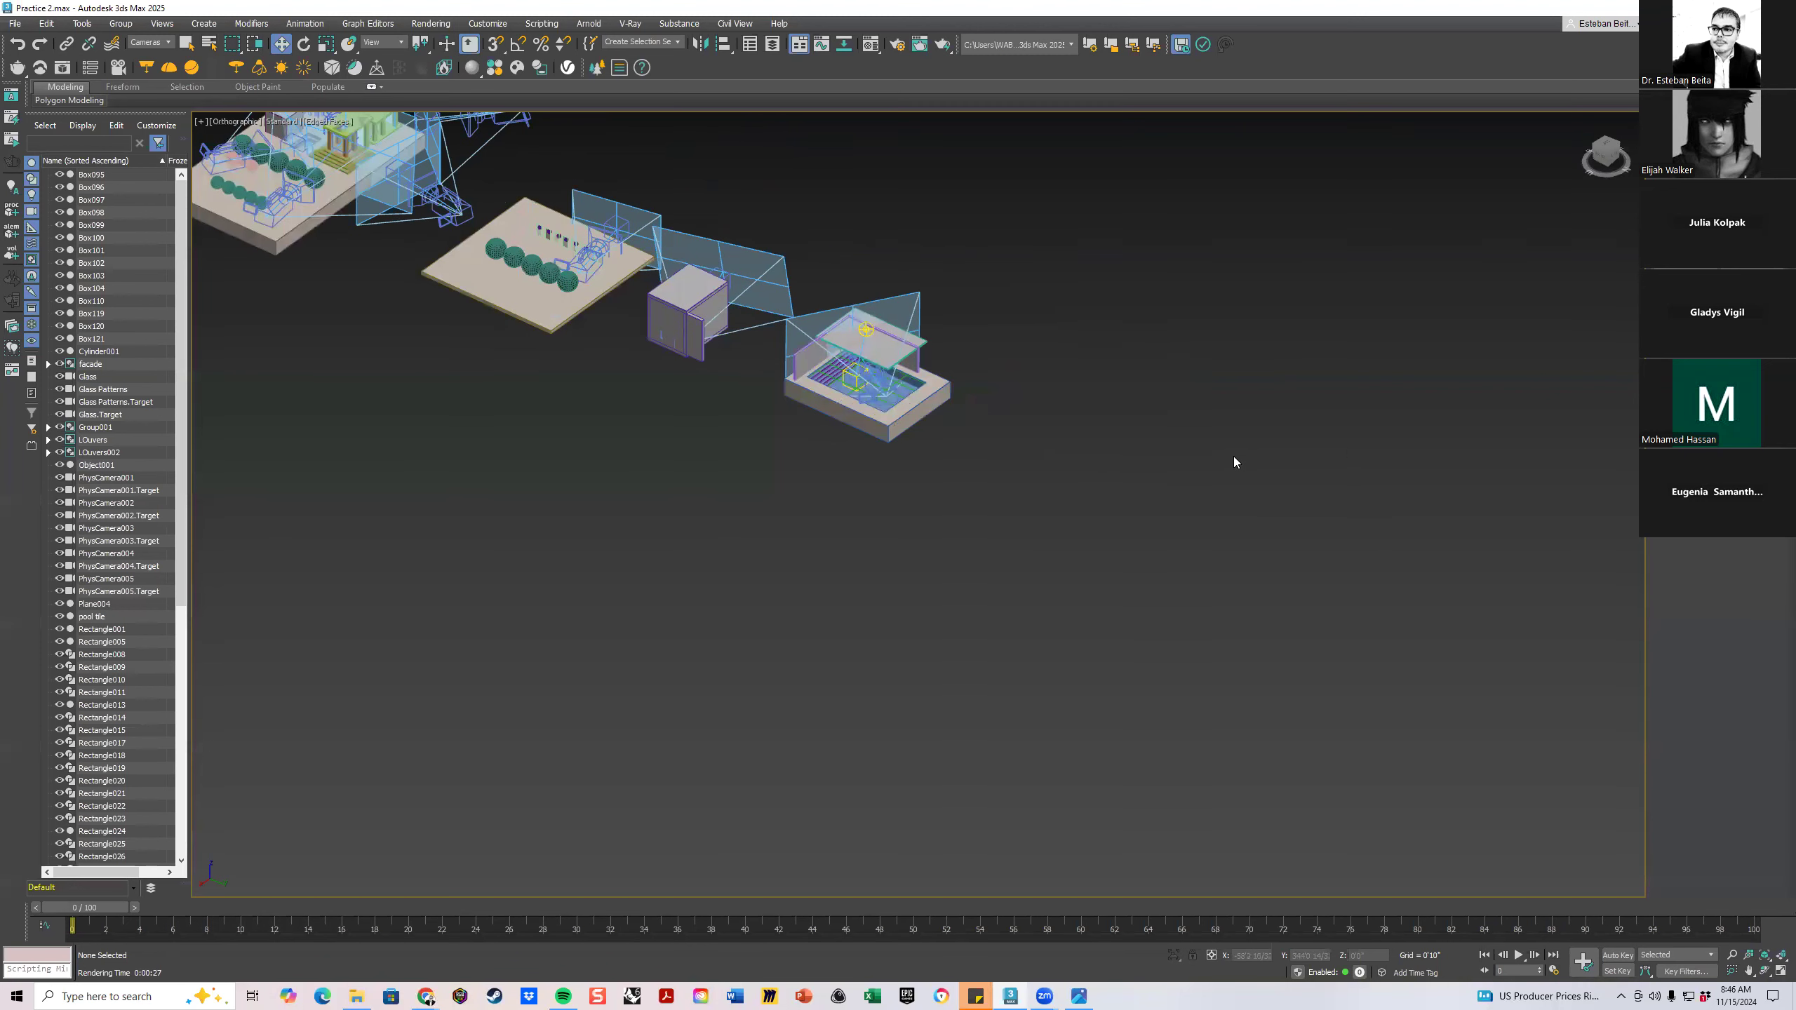
{"action": "middle_click_drag", "start_coordinate": [1233, 456], "coordinate": [1234, 450]}
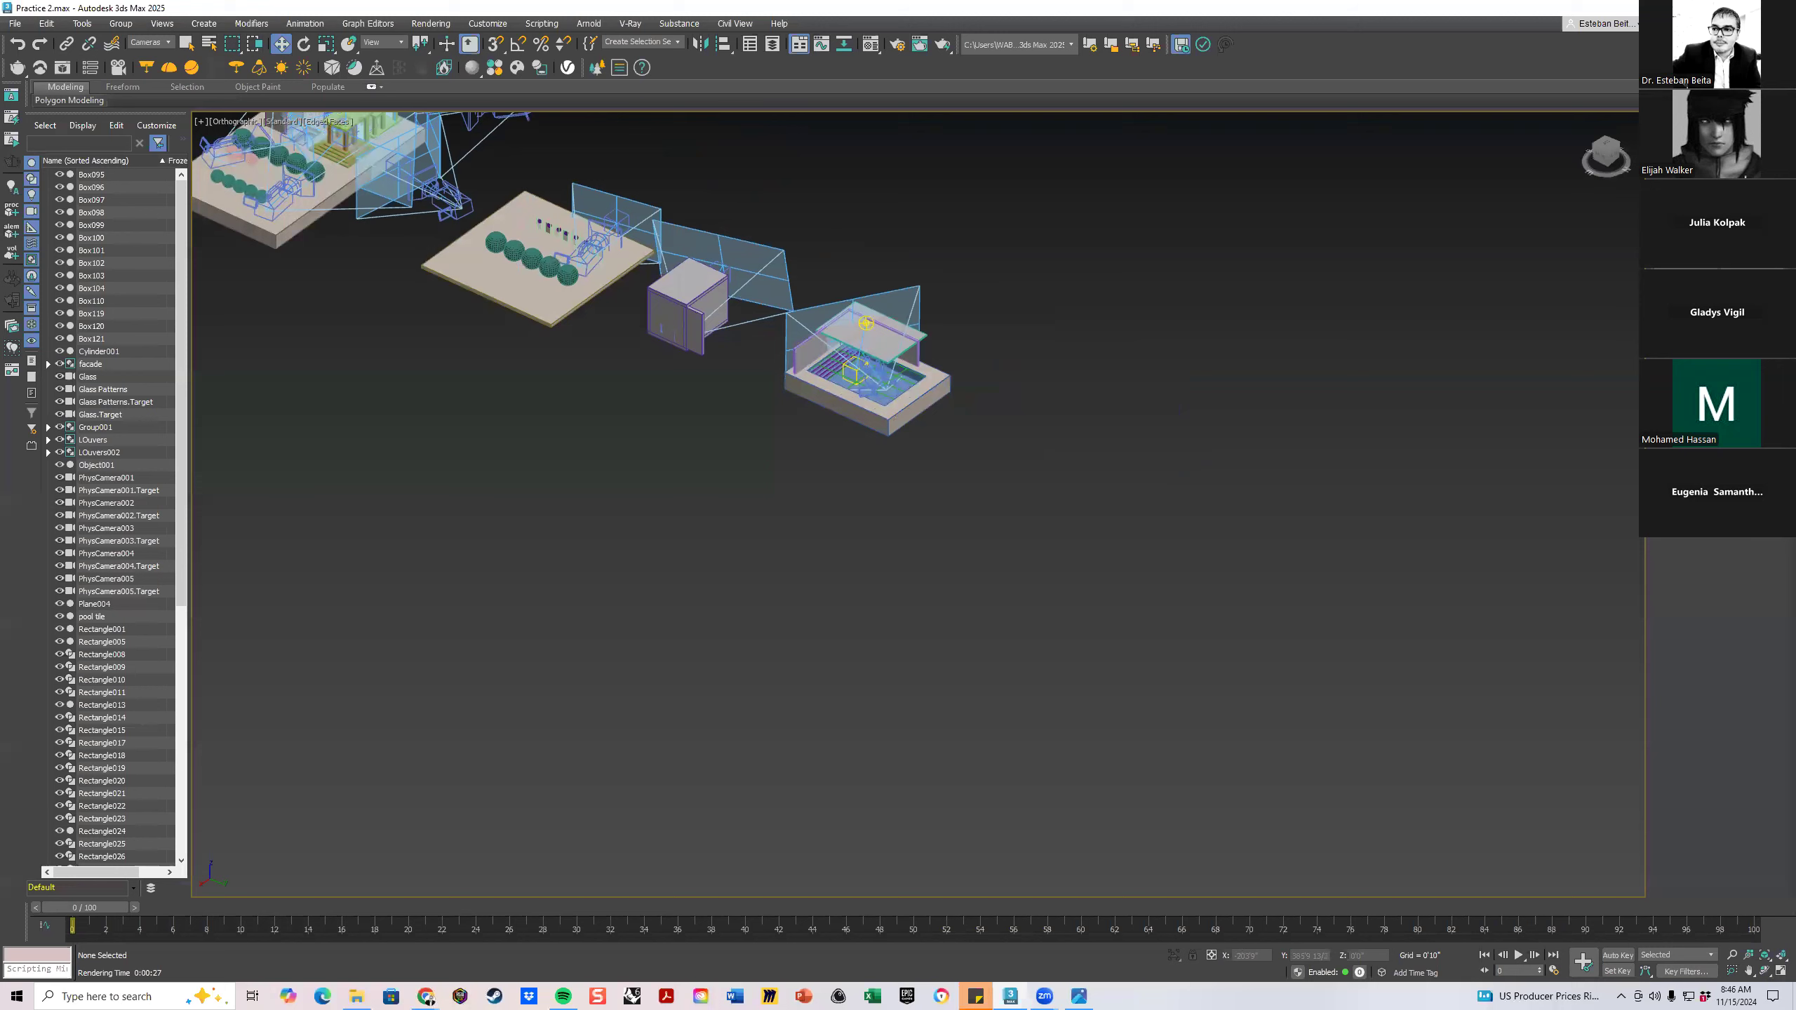
{"action": "left_click_drag", "start_coordinate": [1170, 403], "coordinate": [1163, 619]}
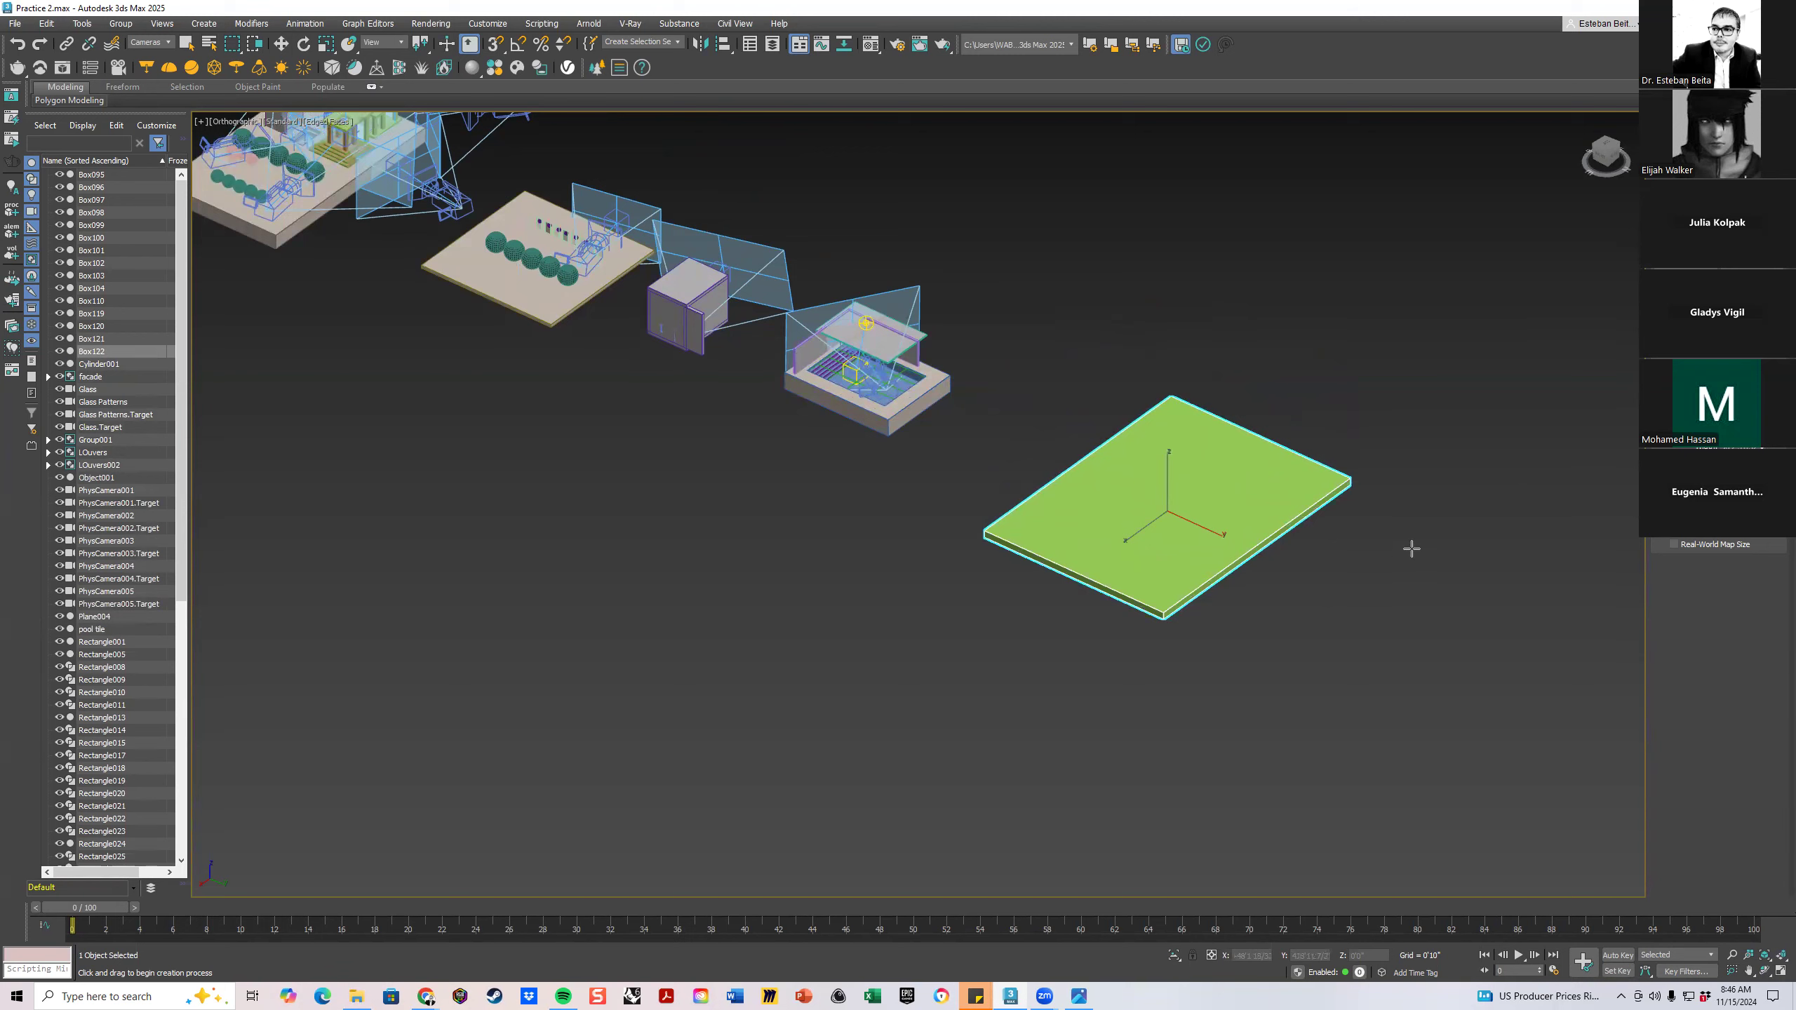
Reduce the new box's width and length to make a smaller base slab
{"action": "scroll", "coordinate": [1407, 545], "scroll_direction": "up", "scroll_amount": 3}
{"action": "mouse_move", "coordinate": [1763, 434]}
{"action": "left_mouse_down"}
{"action": "mouse_move", "coordinate": [1763, 391]}
{"action": "mouse_move", "coordinate": [1762, 456]}
{"action": "left_mouse_up"}
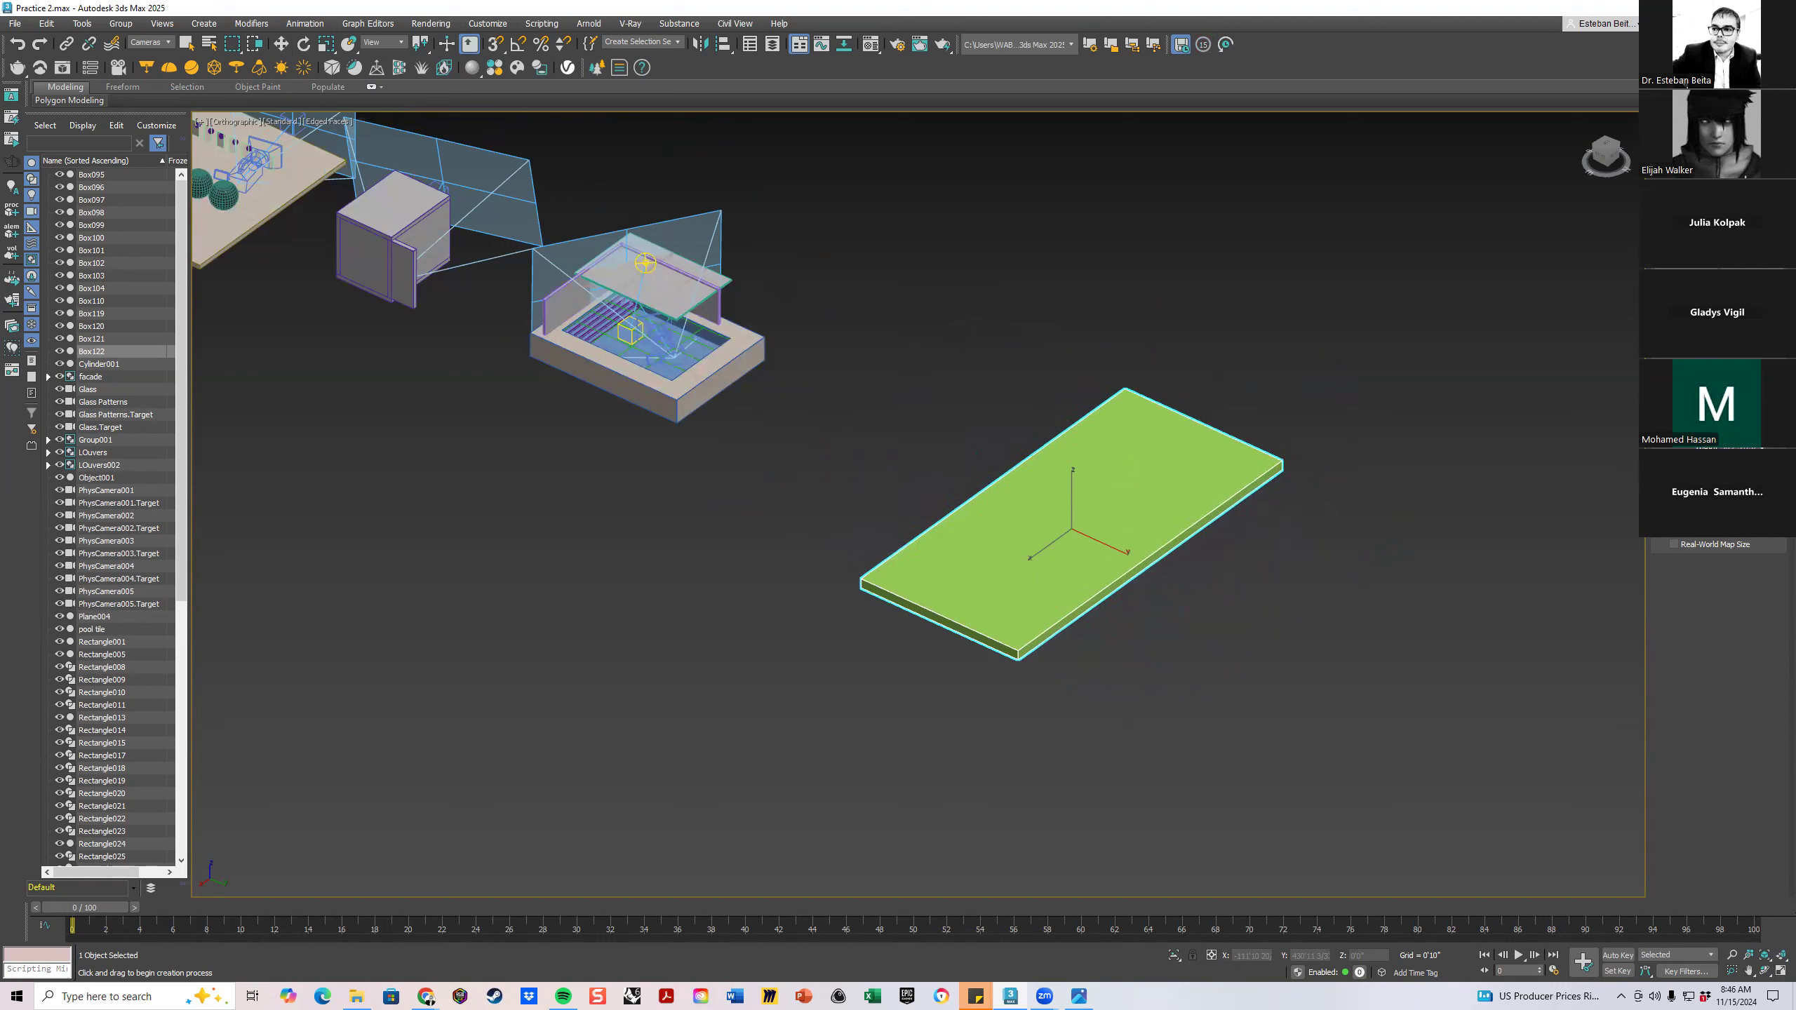
{"action": "left_click_drag", "start_coordinate": [1763, 456], "coordinate": [1763, 469]}
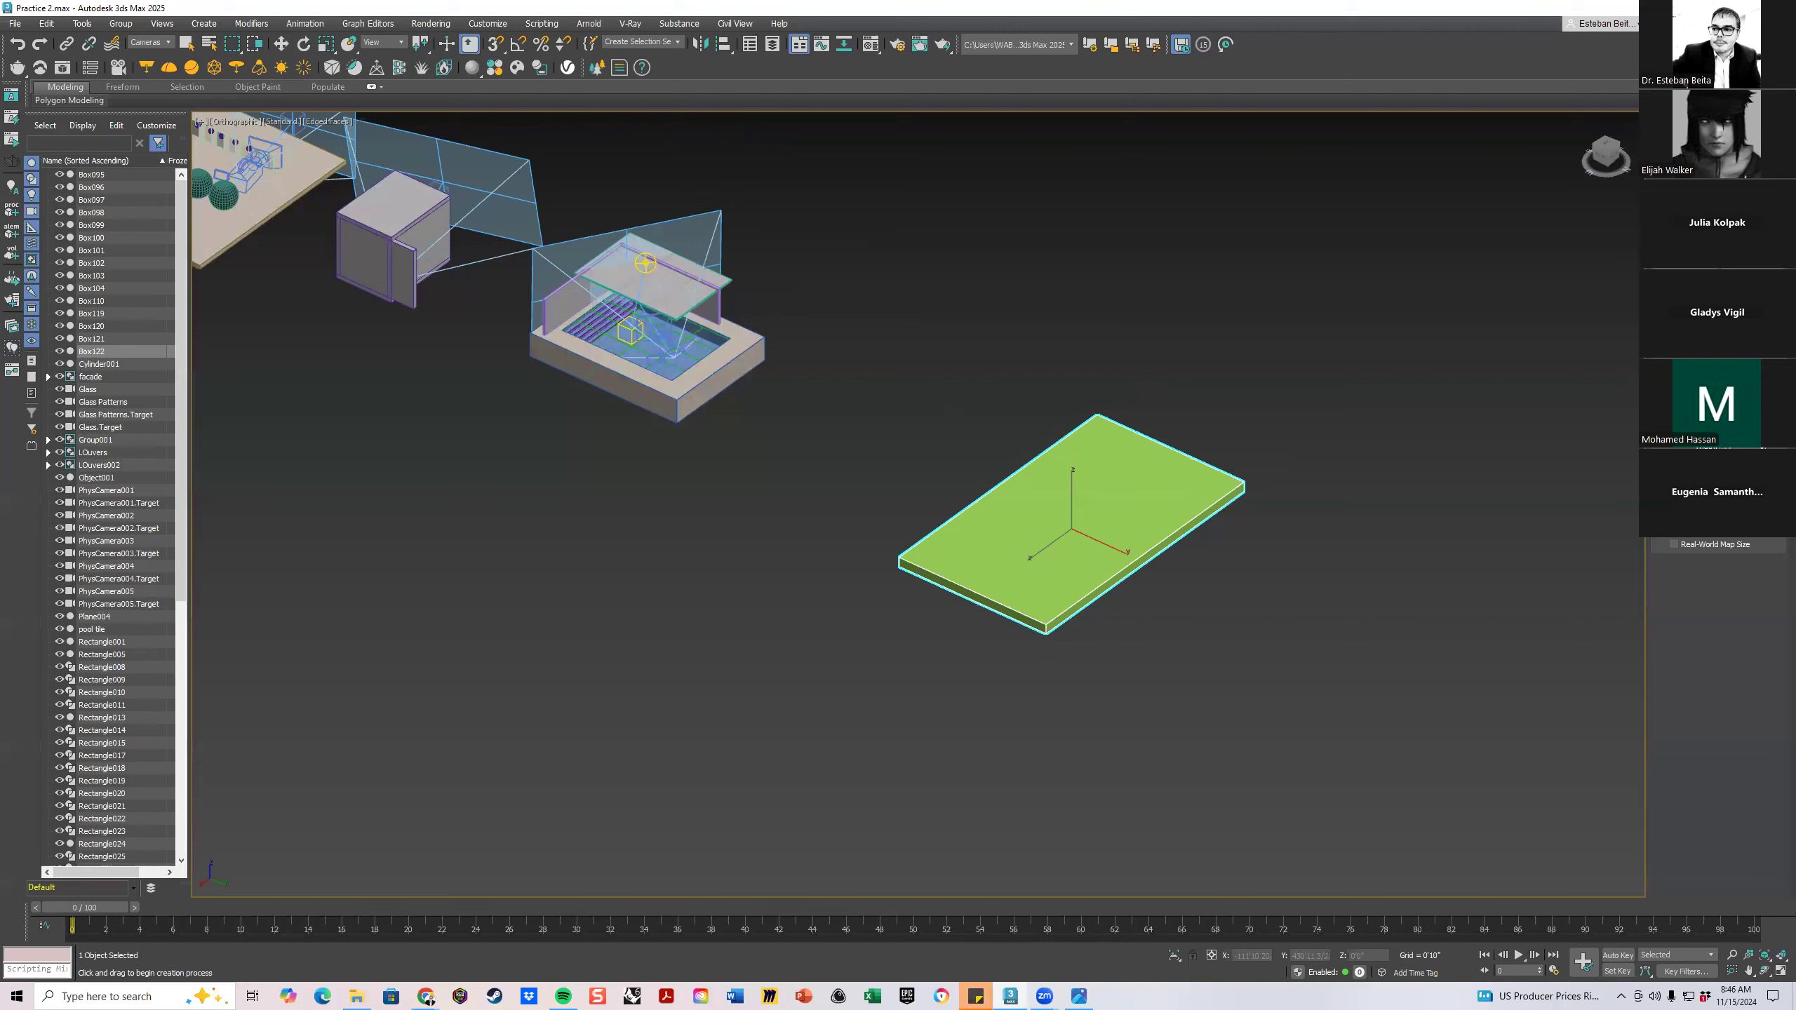
{"action": "key", "text": "Return"}
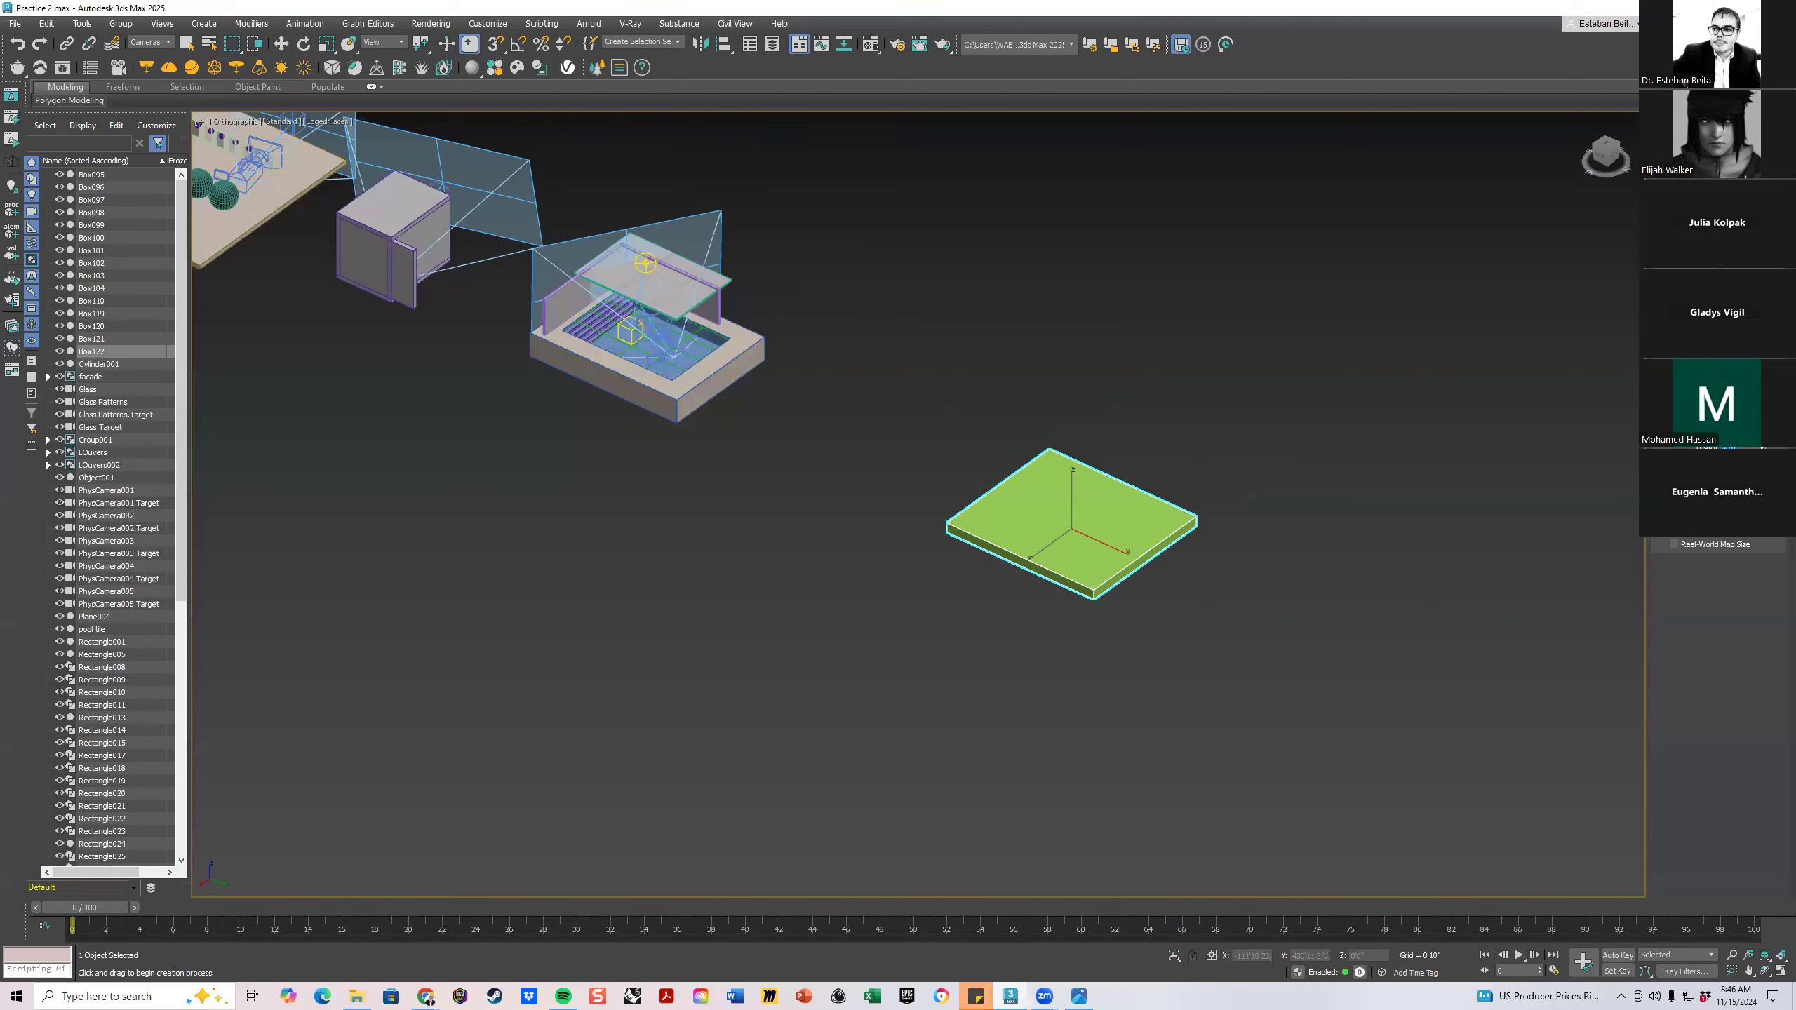
Adjust the base slab's length and width until it is slightly longer than it is wide
{"action": "left_click_drag", "start_coordinate": [1763, 462], "coordinate": [1763, 441]}
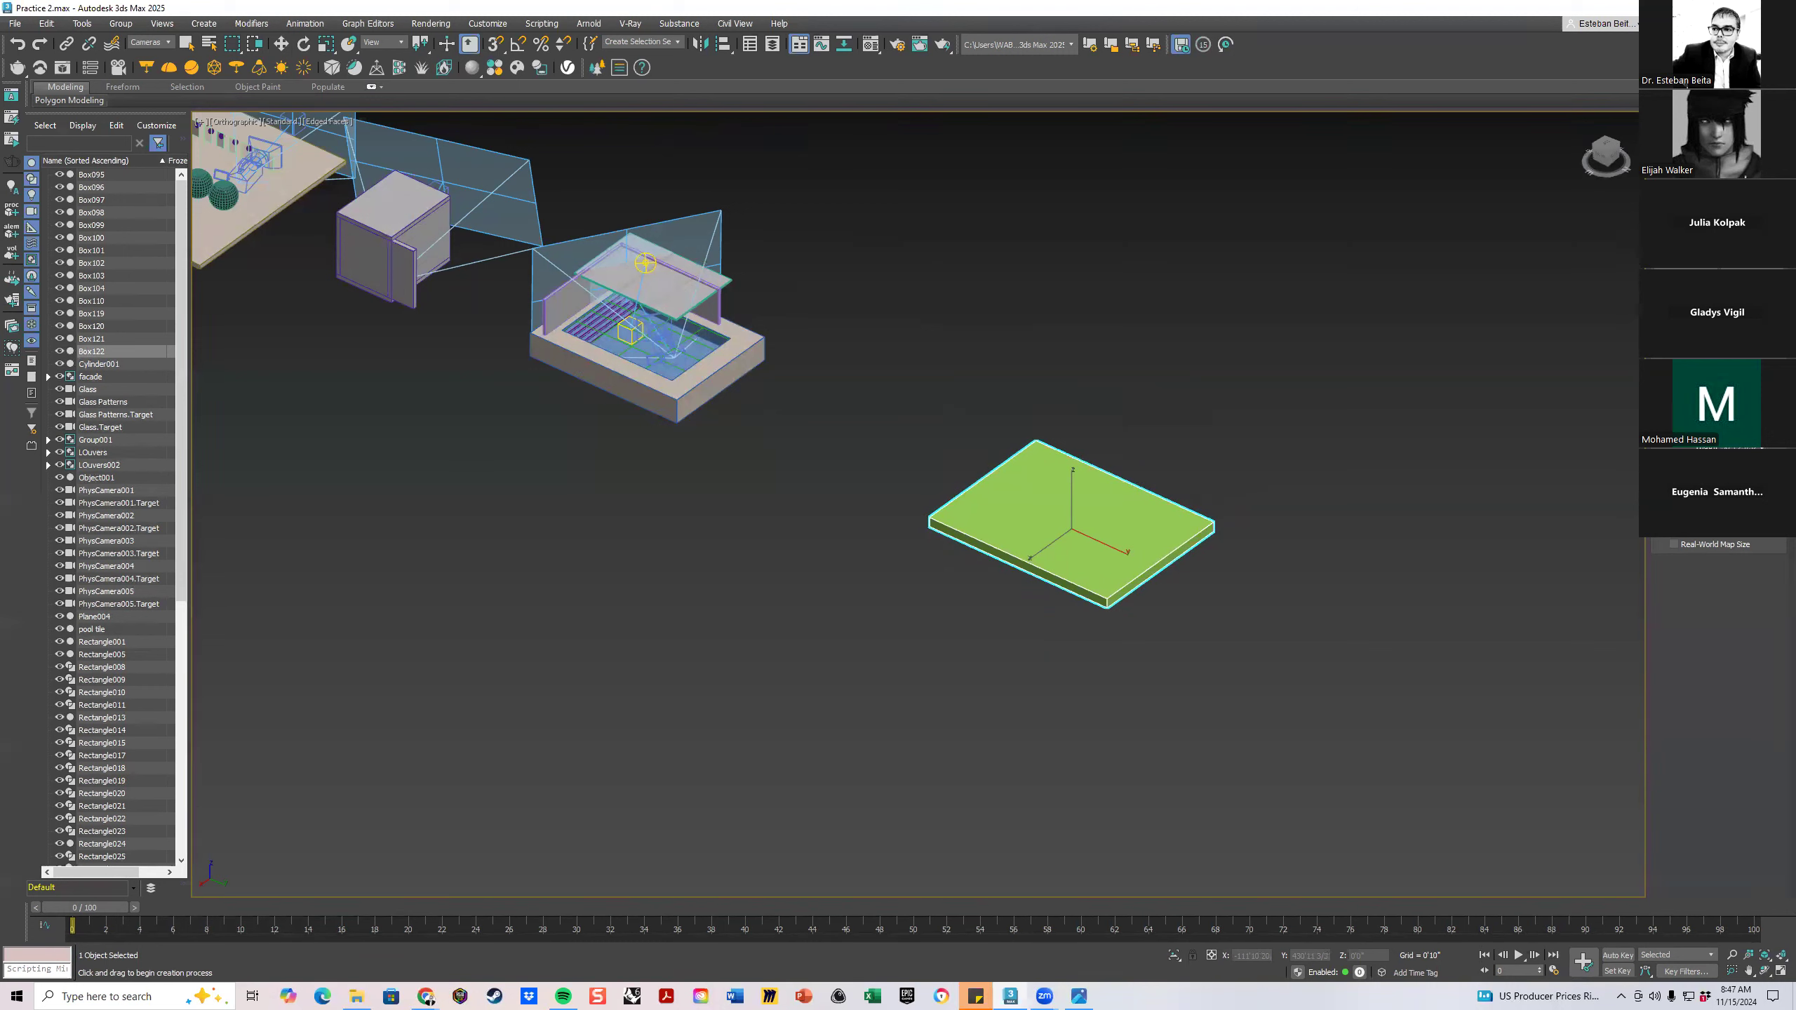
{"action": "left_click_drag", "start_coordinate": [1763, 441], "coordinate": [1763, 444]}
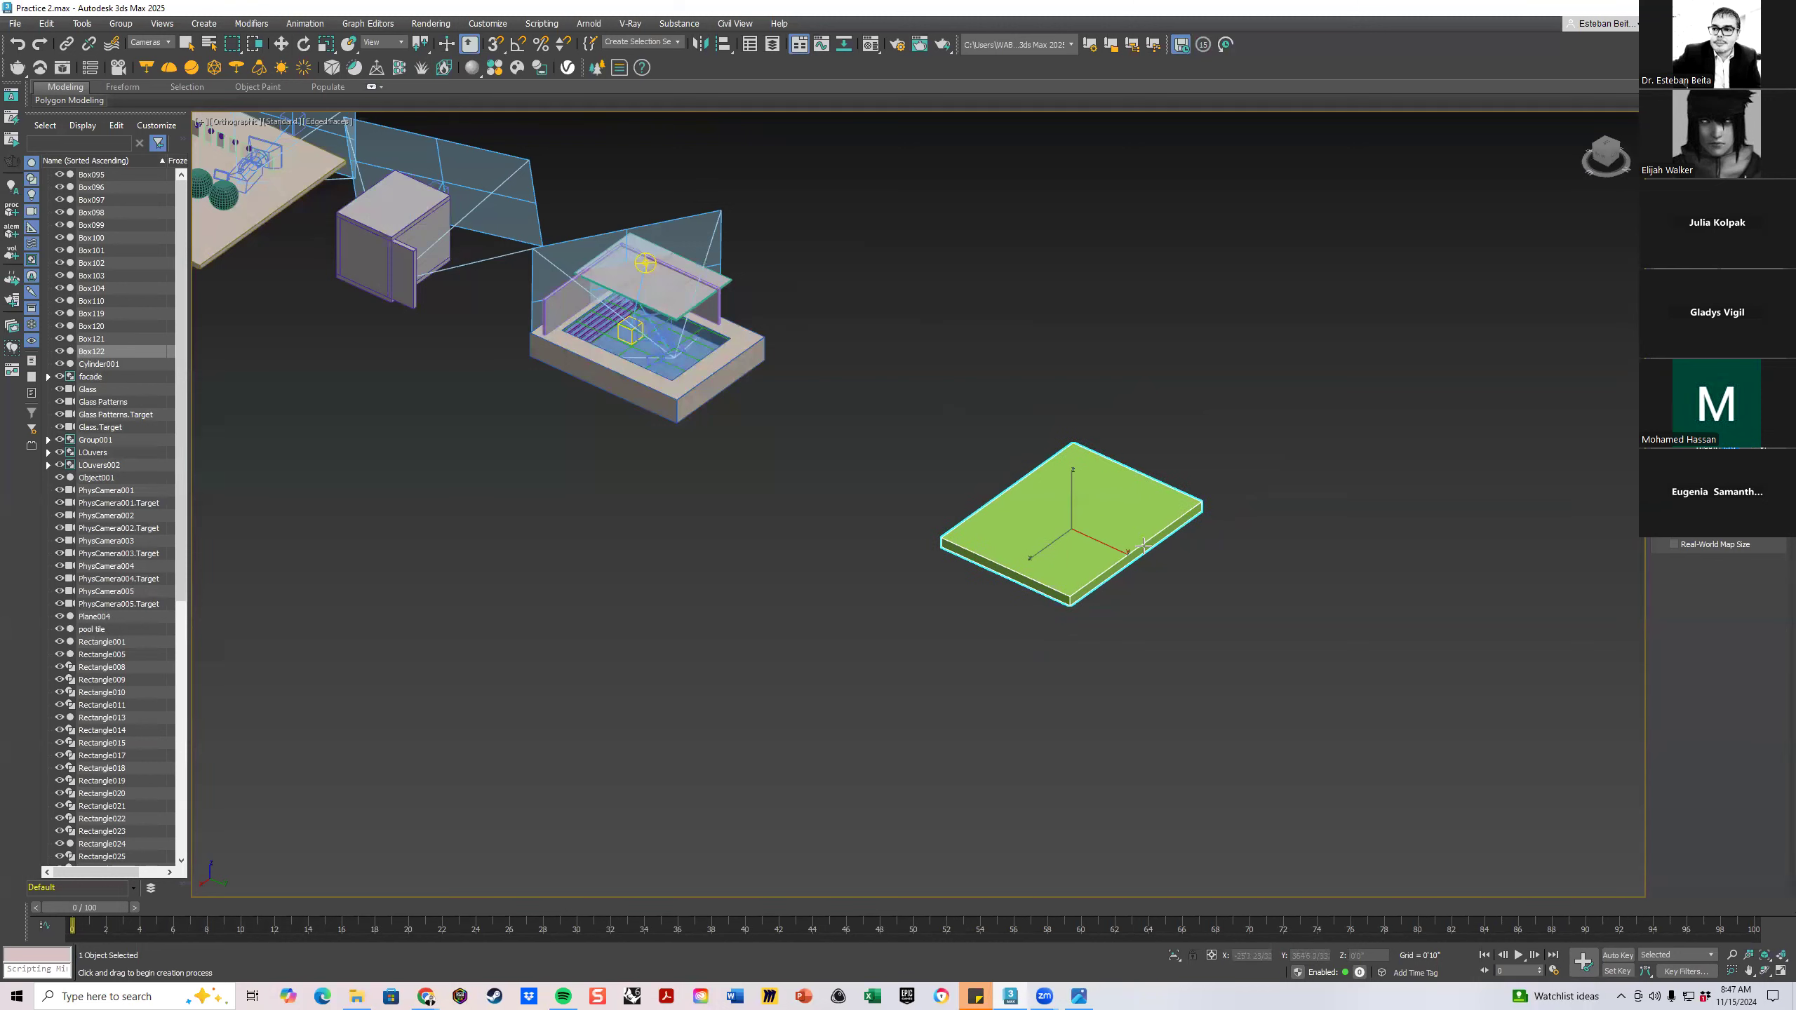
{"action": "key", "text": "z"}
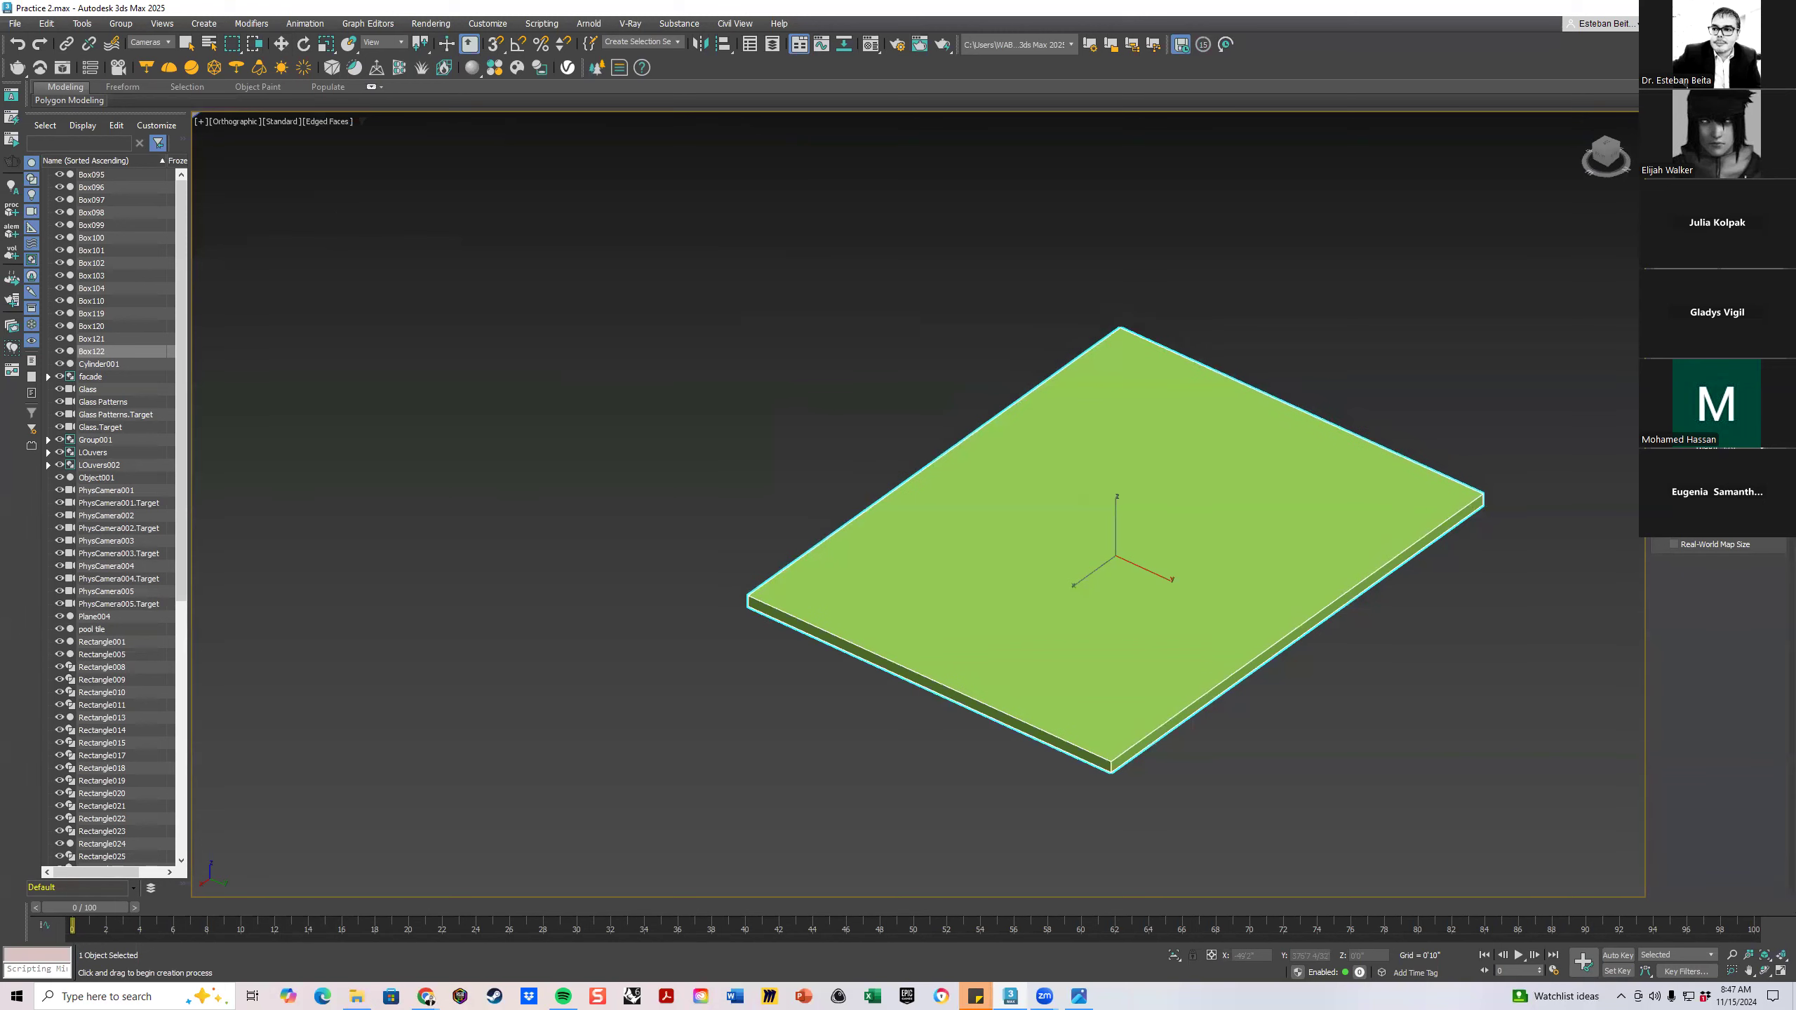
Create a small narrow box in front of the slab's near edge and increase its height to form a bar
{"action": "middle_click_drag", "start_coordinate": [1169, 388], "coordinate": [1284, 395]}
{"action": "middle_click_drag", "start_coordinate": [1331, 381], "coordinate": [1120, 397], "text": "alt"}
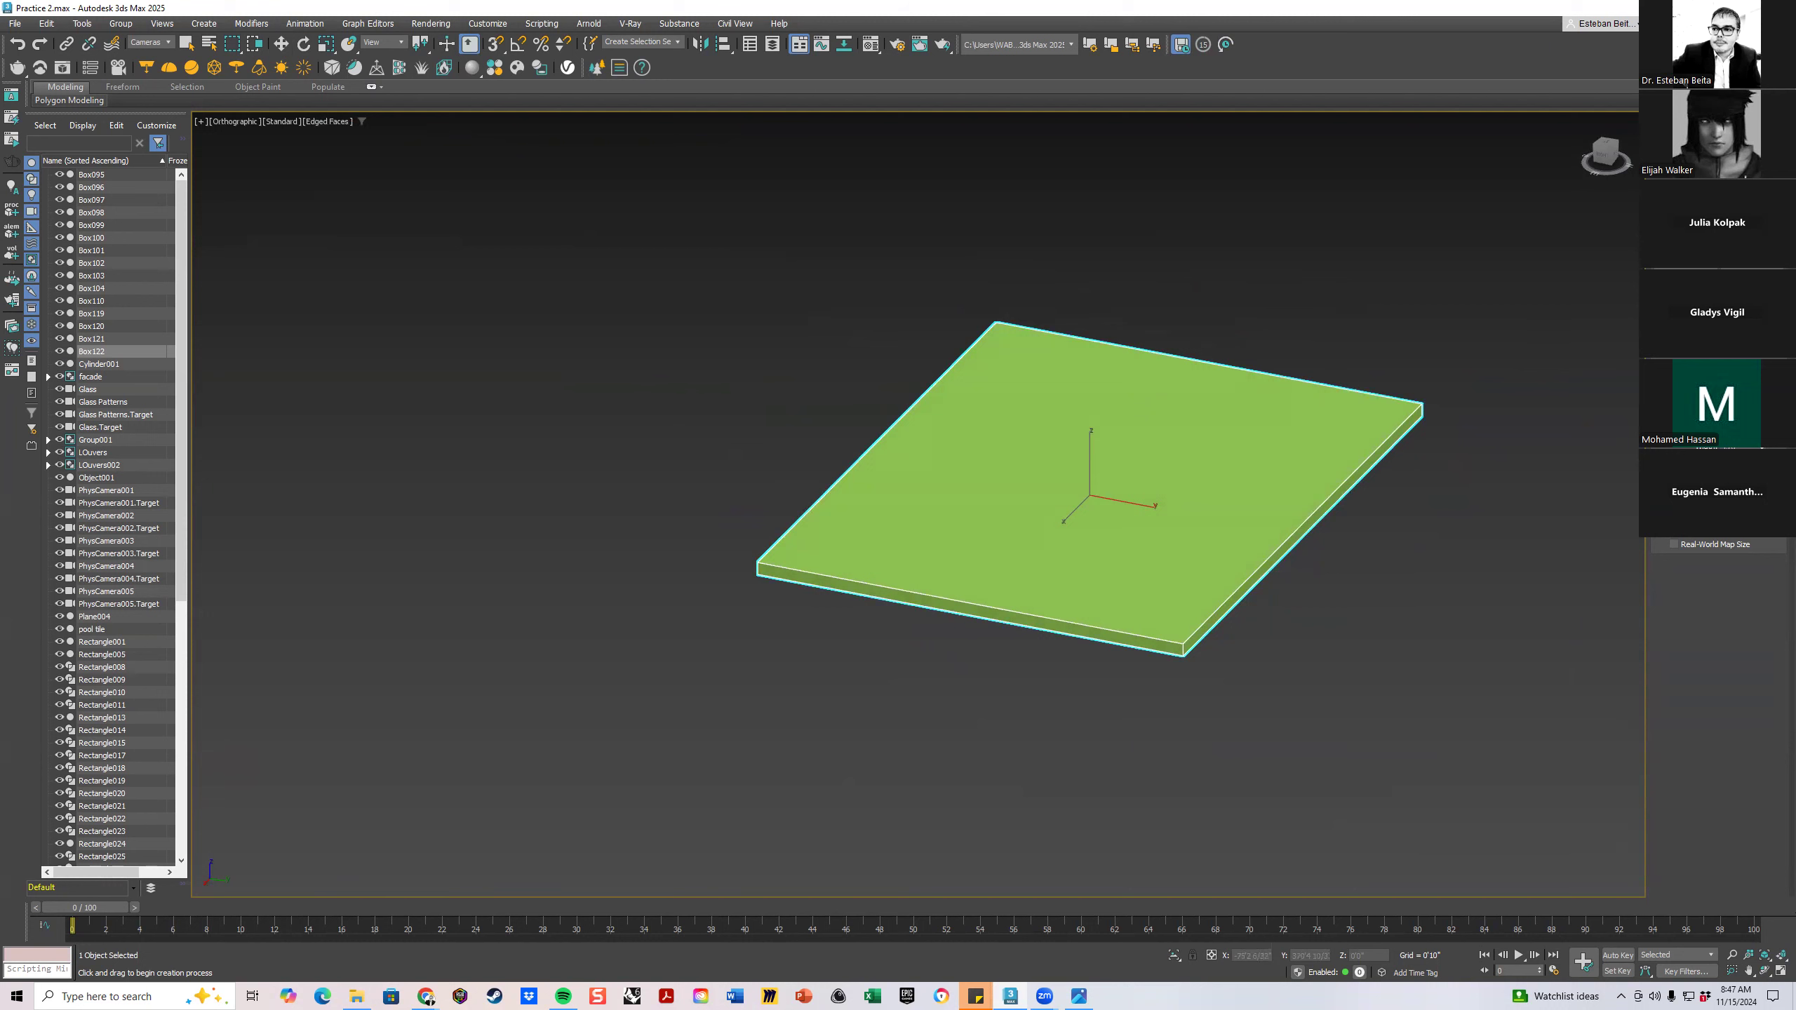
{"action": "scroll", "coordinate": [728, 736], "scroll_direction": "up", "scroll_amount": 3}
{"action": "left_click_drag", "start_coordinate": [934, 618], "coordinate": [1058, 655]}
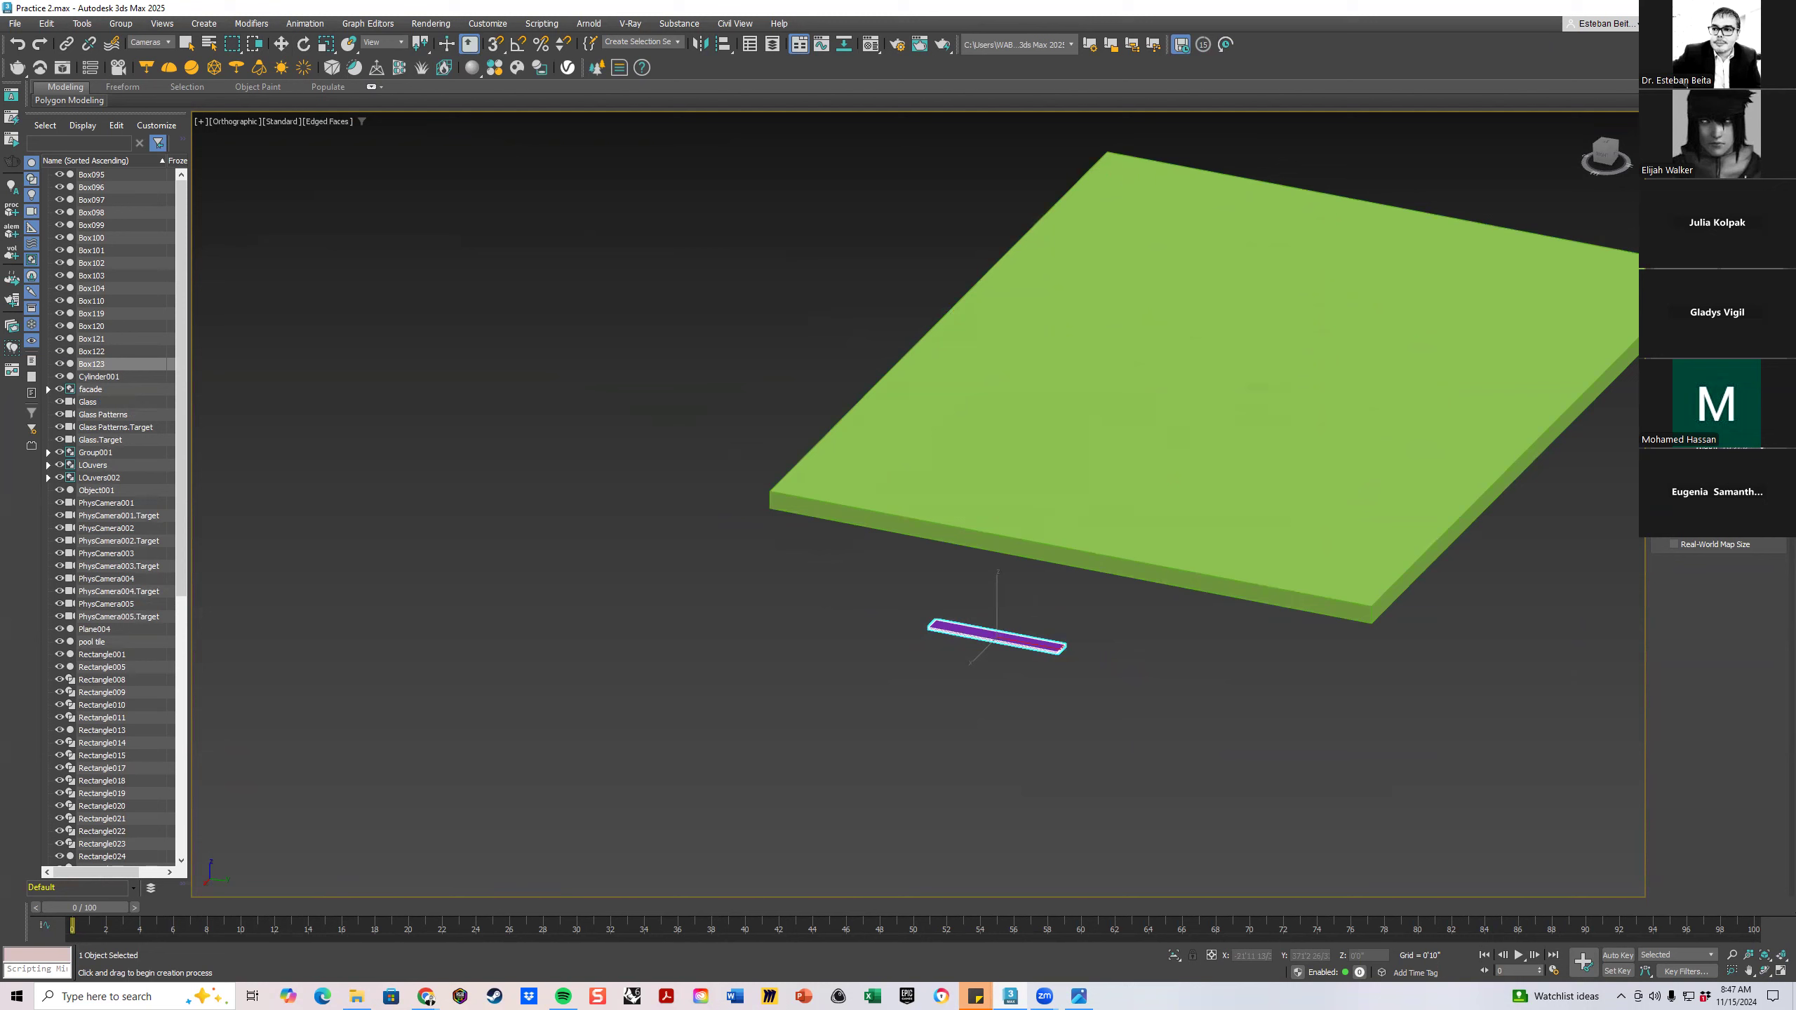
{"action": "key", "text": "Tab"}
{"action": "key", "text": "Return"}
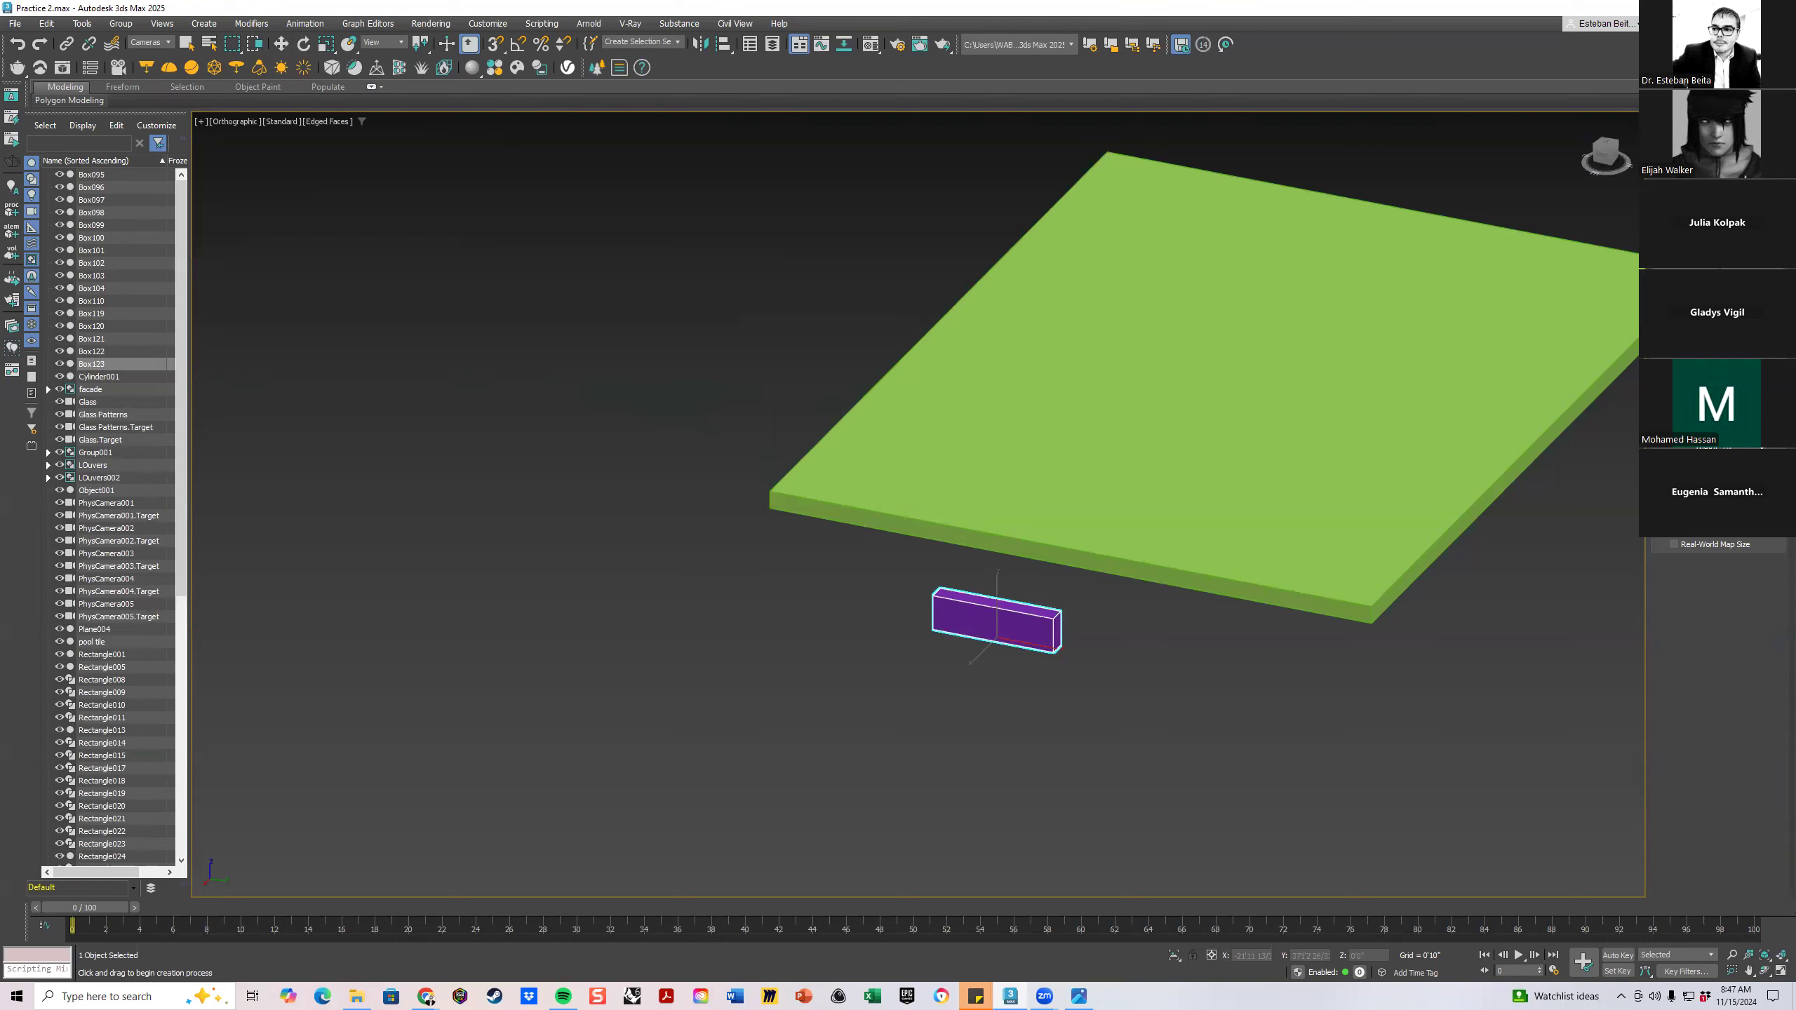
Enable snapping, open the grid and snap settings, and try to move the small box by its upper edge midpoint
{"action": "left_click", "coordinate": [282, 45]}
{"action": "middle_click_drag", "start_coordinate": [1108, 663], "coordinate": [1146, 576], "text": "alt"}
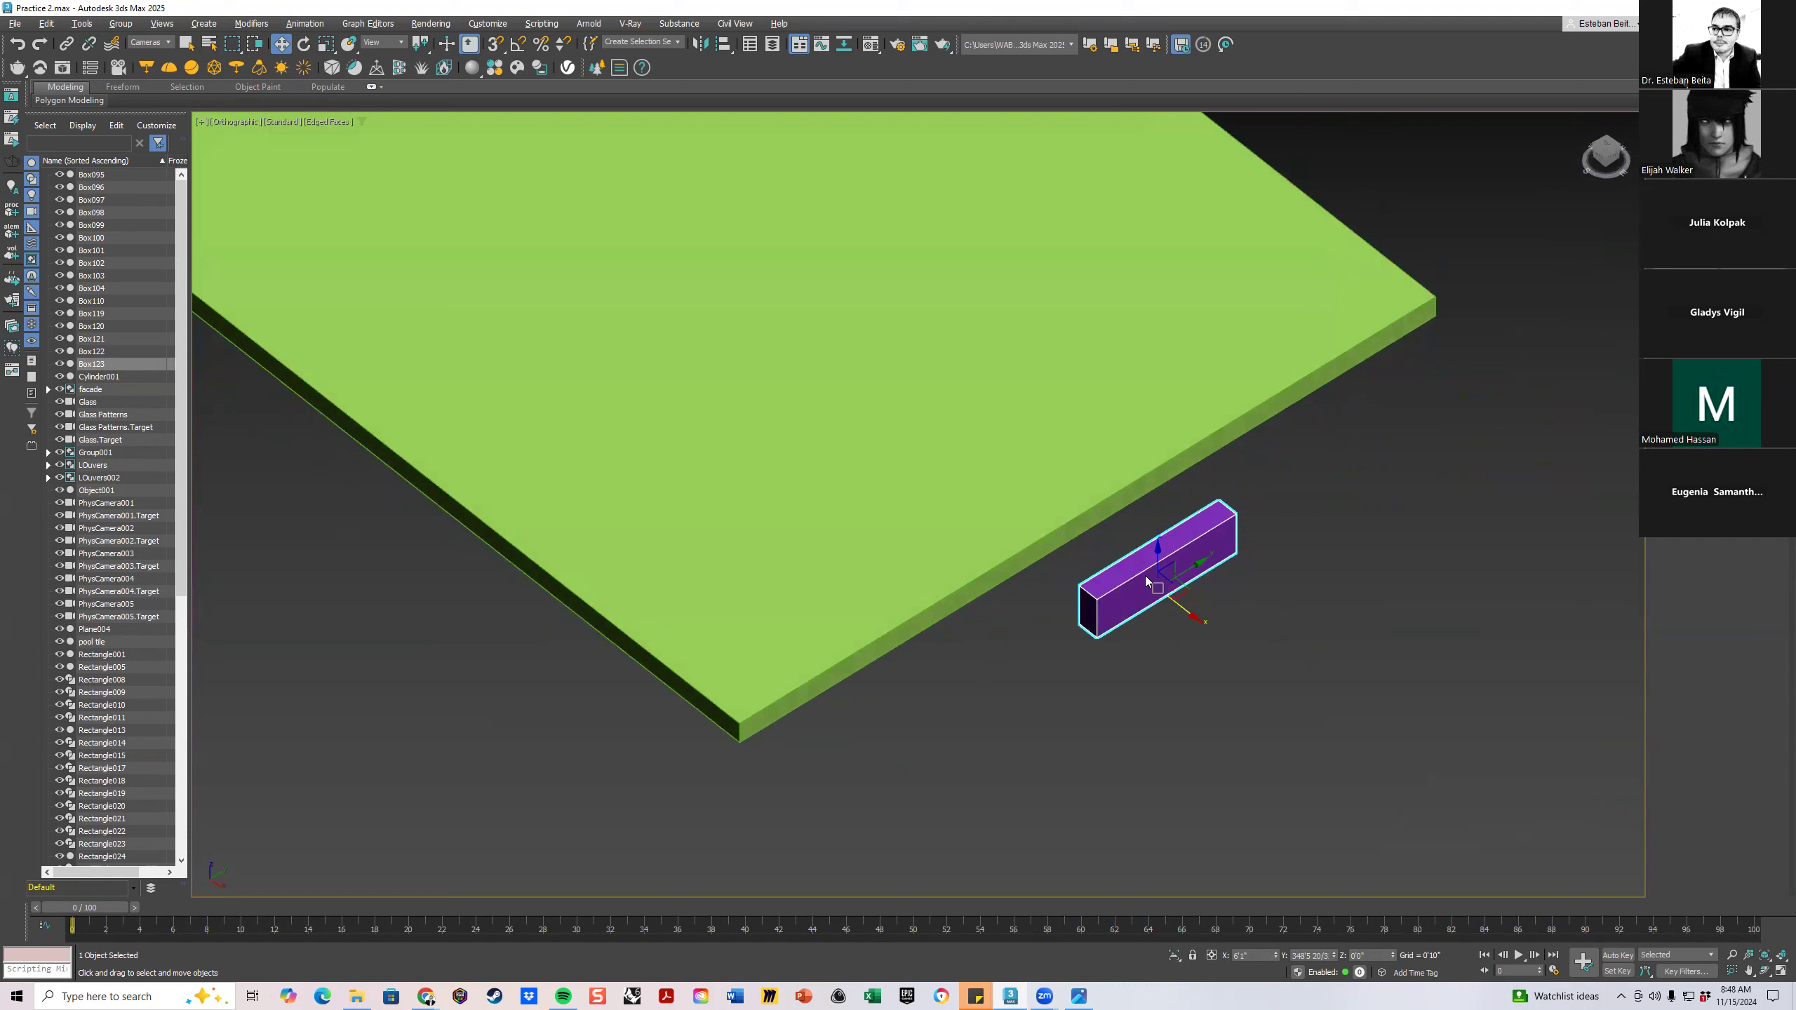
{"action": "left_click", "coordinate": [1343, 558]}
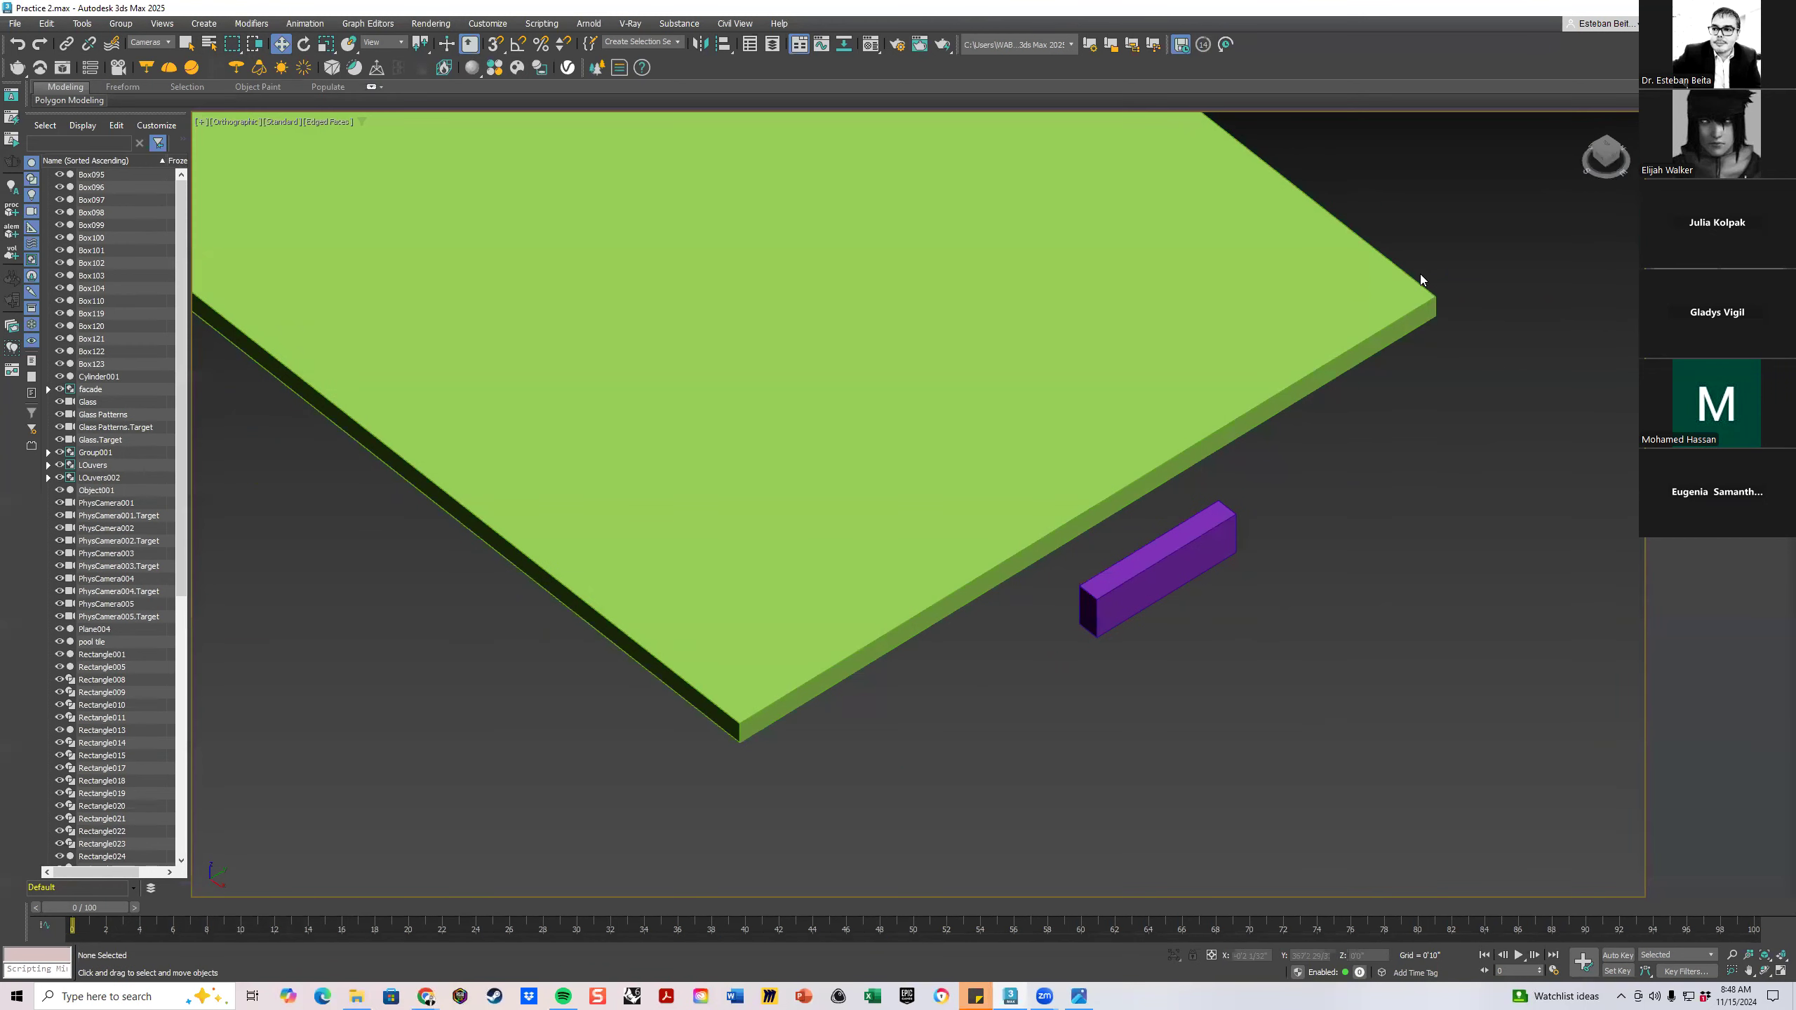
{"action": "right_click", "coordinate": [496, 45]}
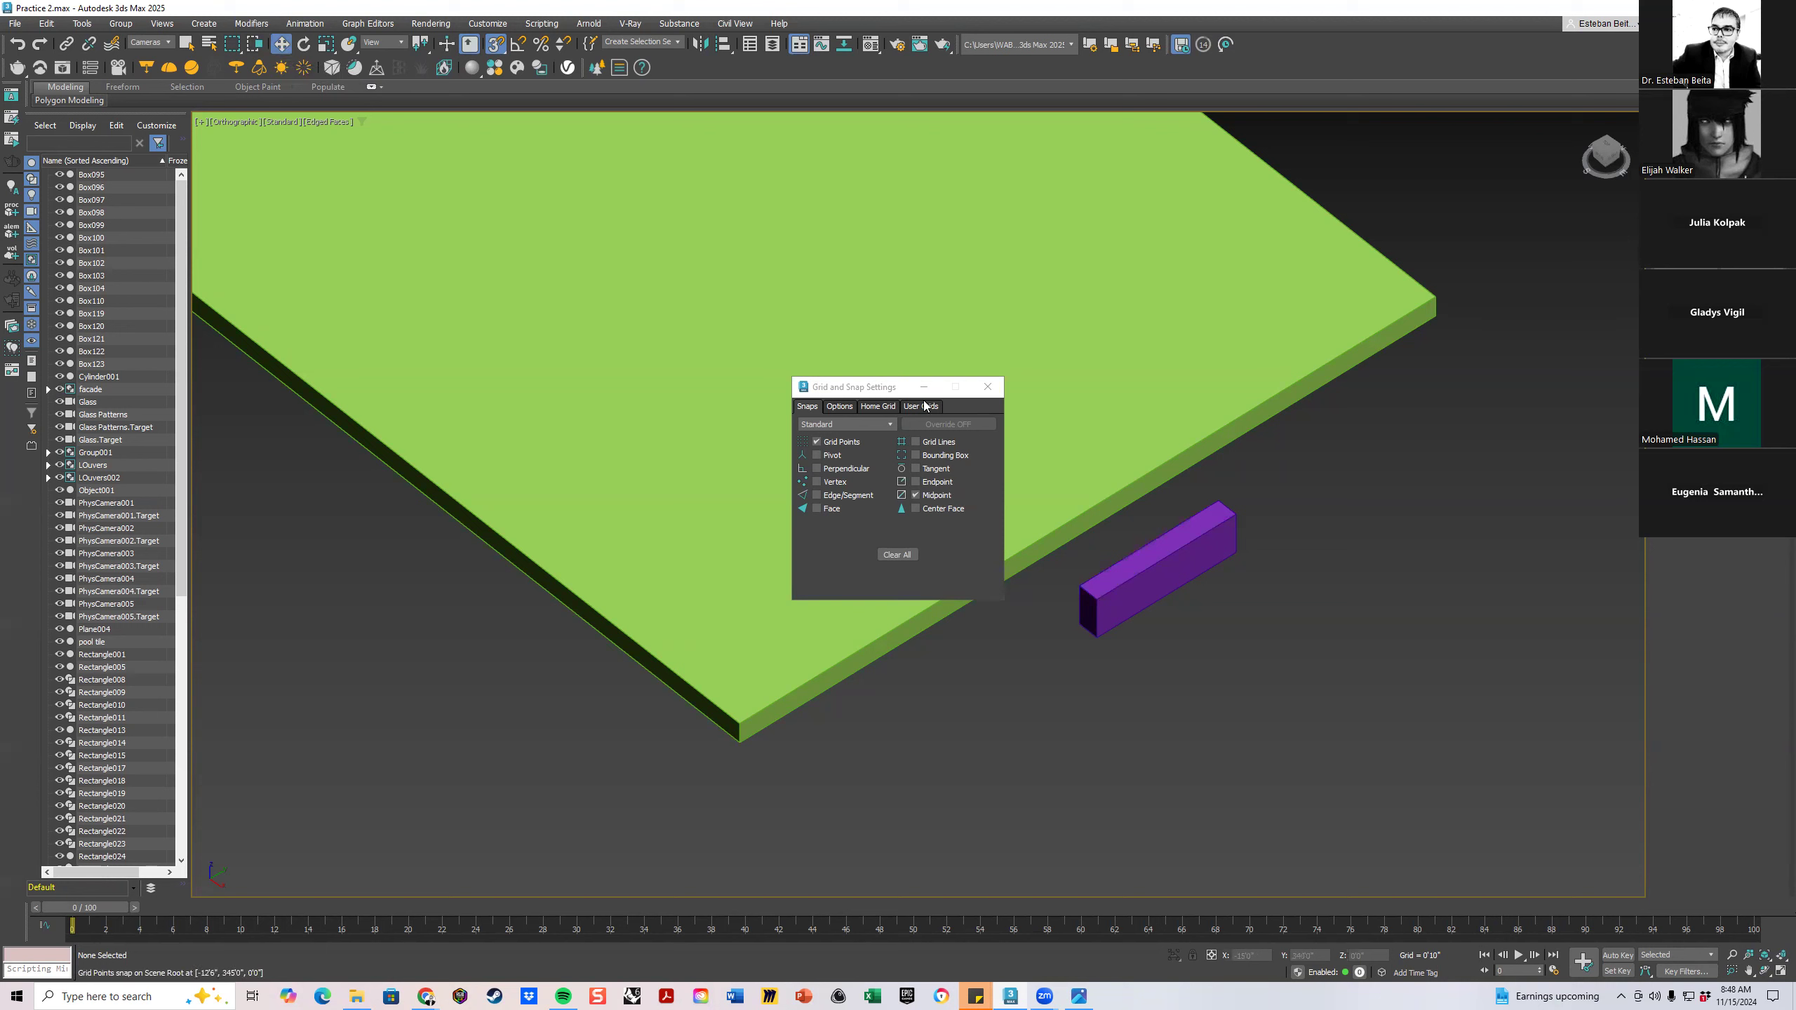
{"action": "left_click_drag", "start_coordinate": [856, 388], "coordinate": [601, 573]}
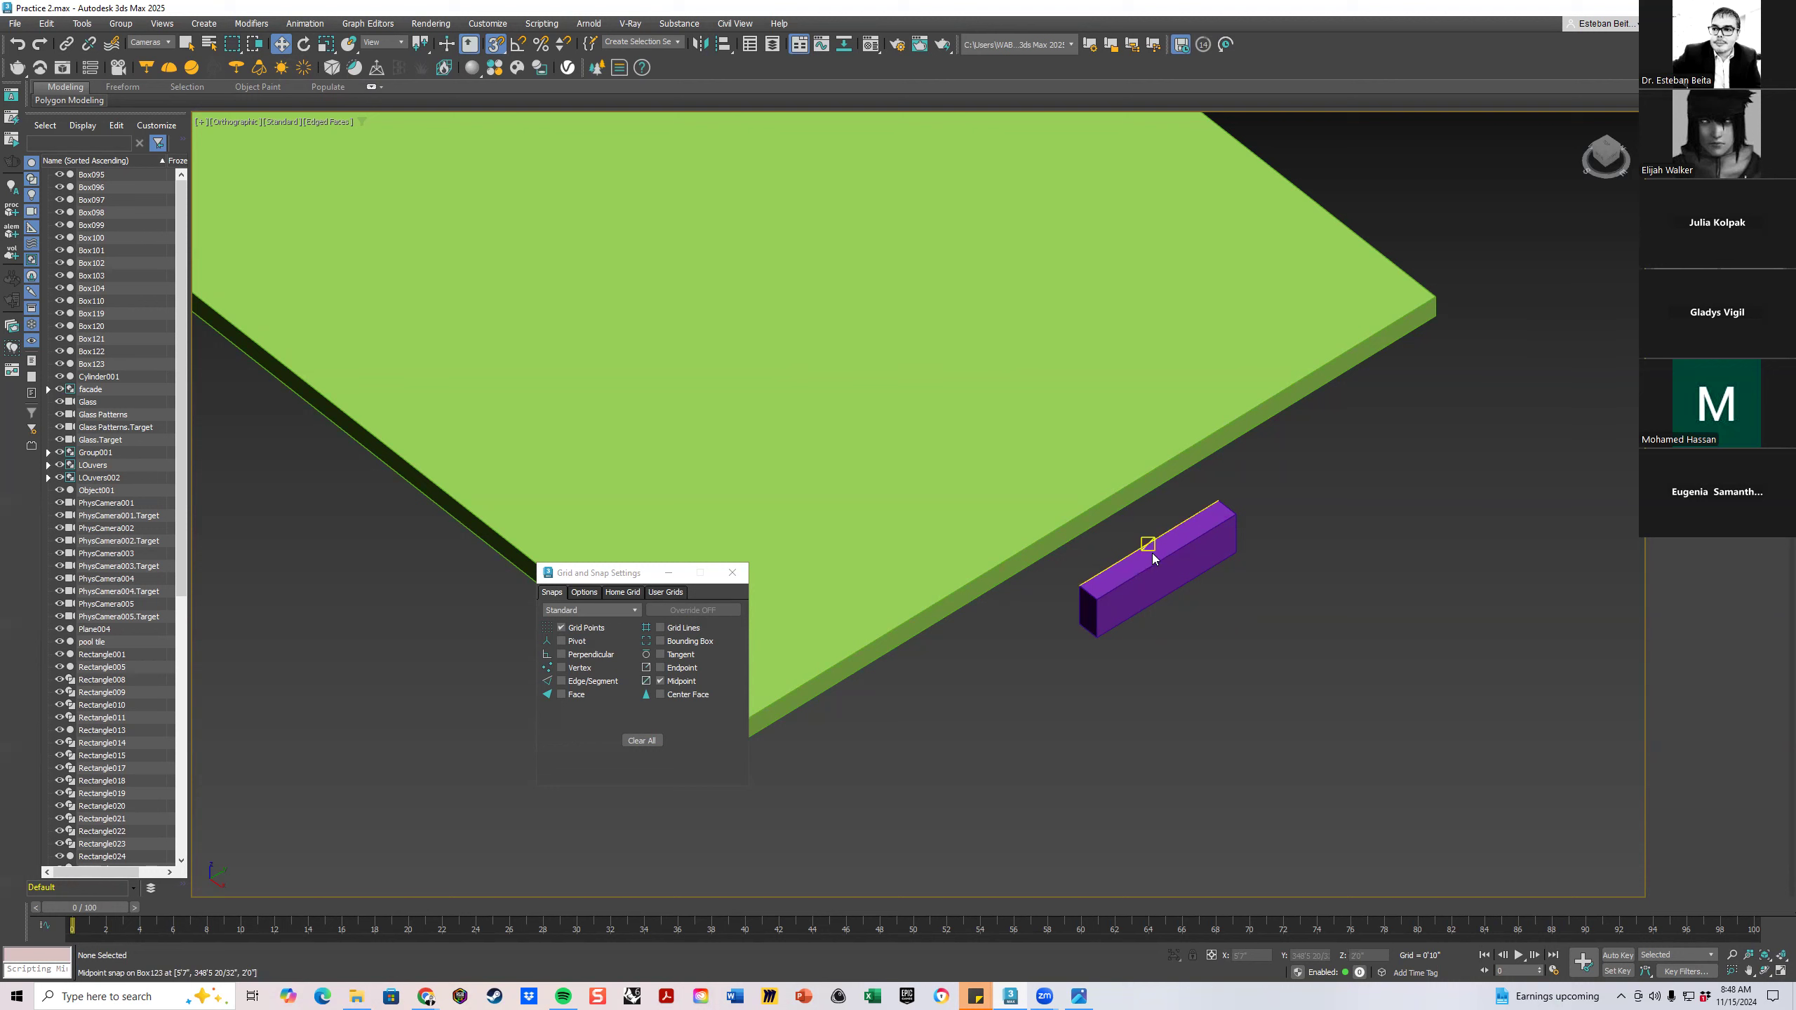
{"action": "left_click_drag", "start_coordinate": [1148, 546], "coordinate": [1101, 563]}
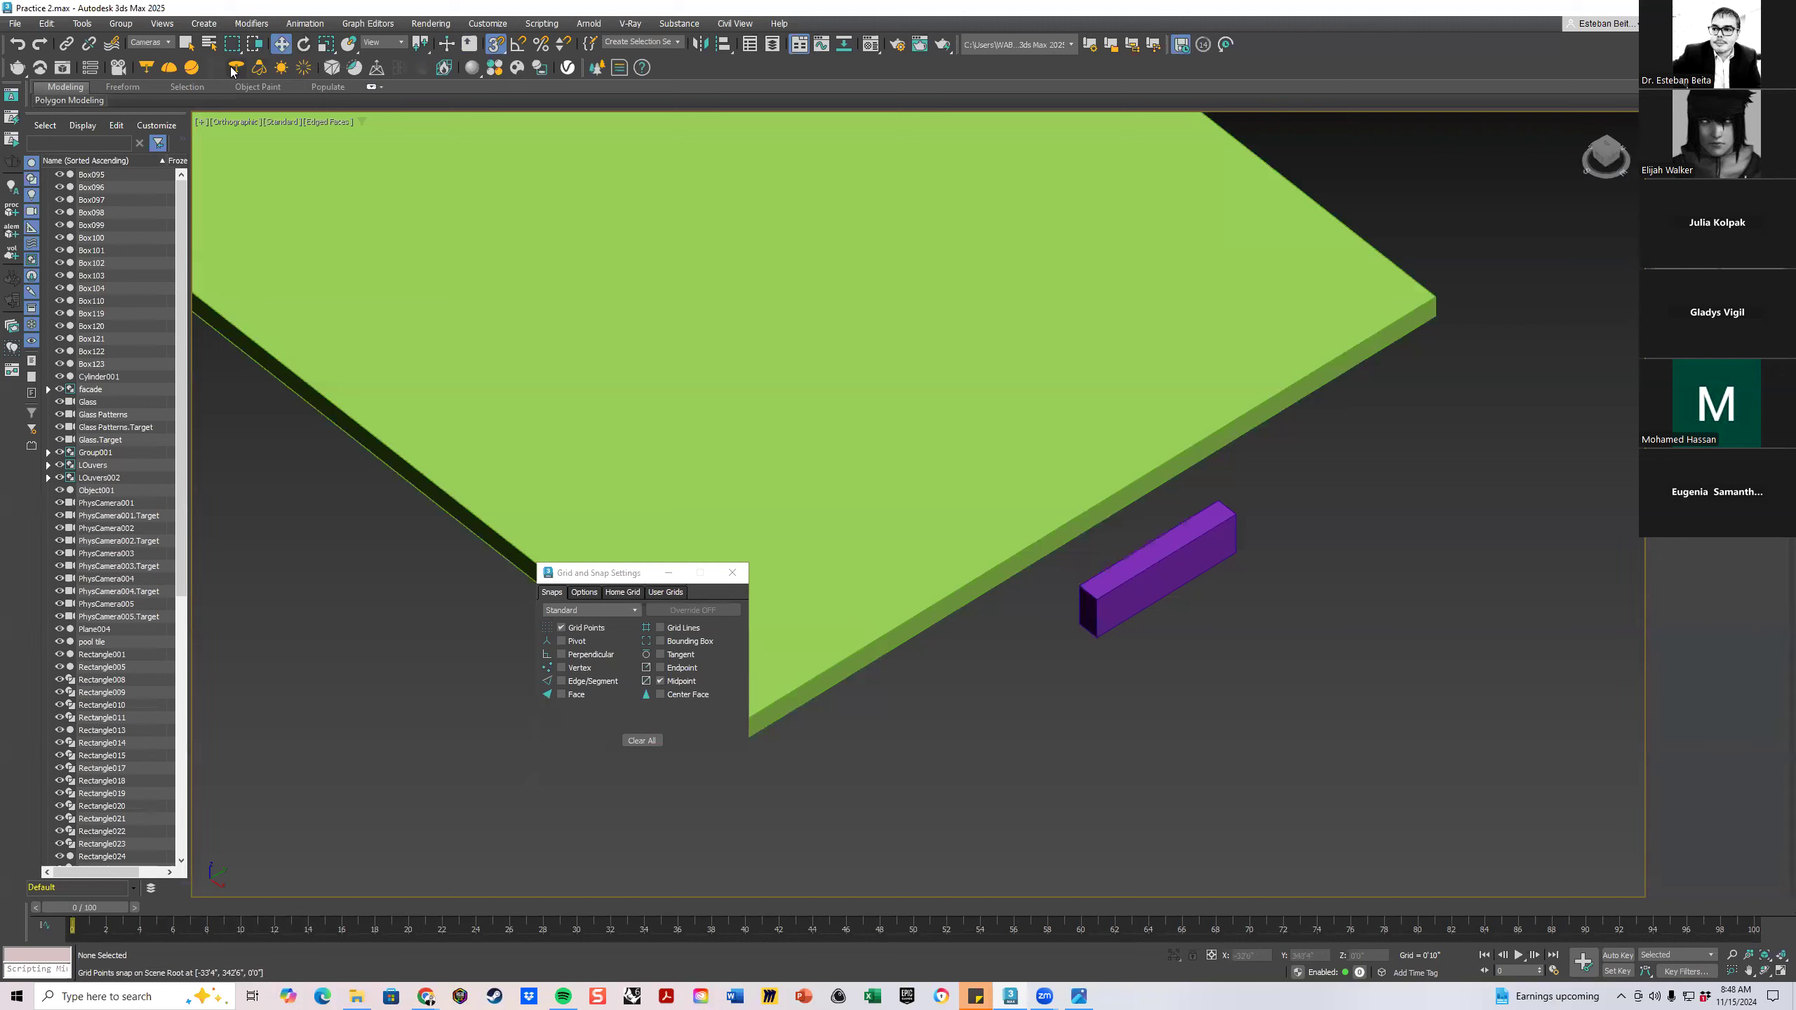
Set the selection filter to All and move the small box by its upper edge midpoint to the slab's edge
{"action": "left_click", "coordinate": [164, 43]}
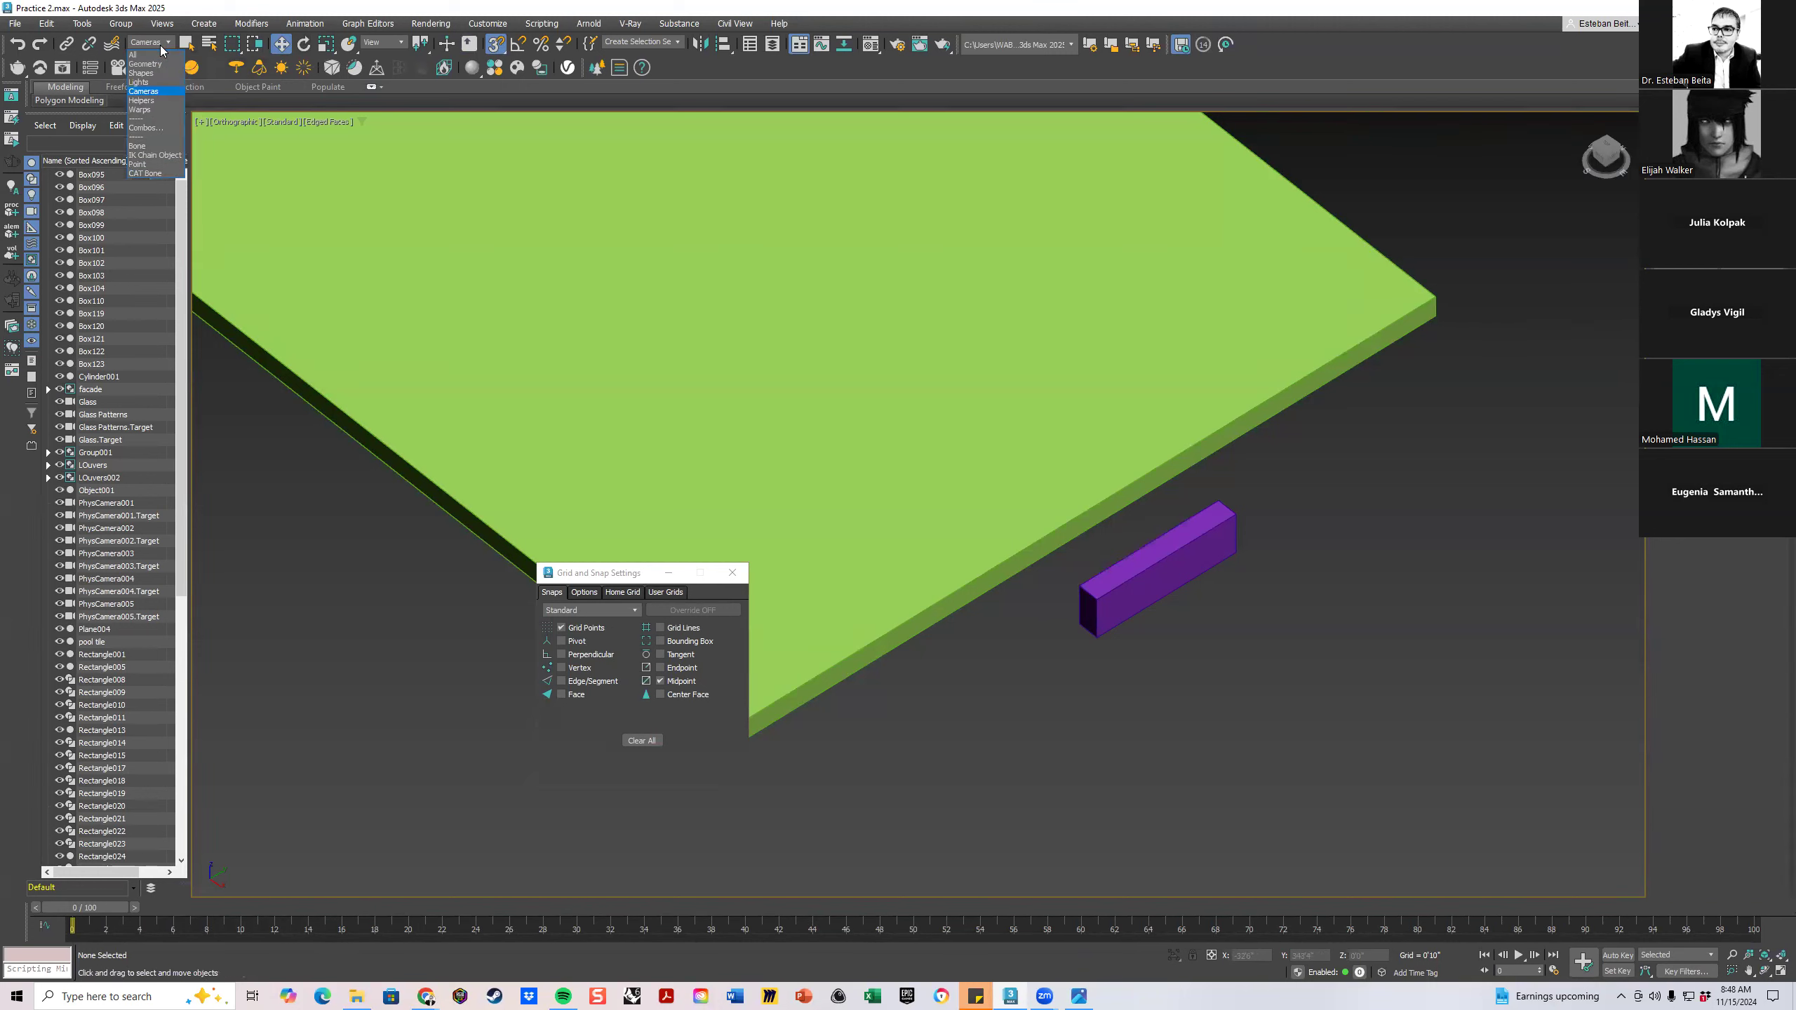
{"action": "left_click", "coordinate": [163, 56]}
{"action": "left_click", "coordinate": [1150, 544]}
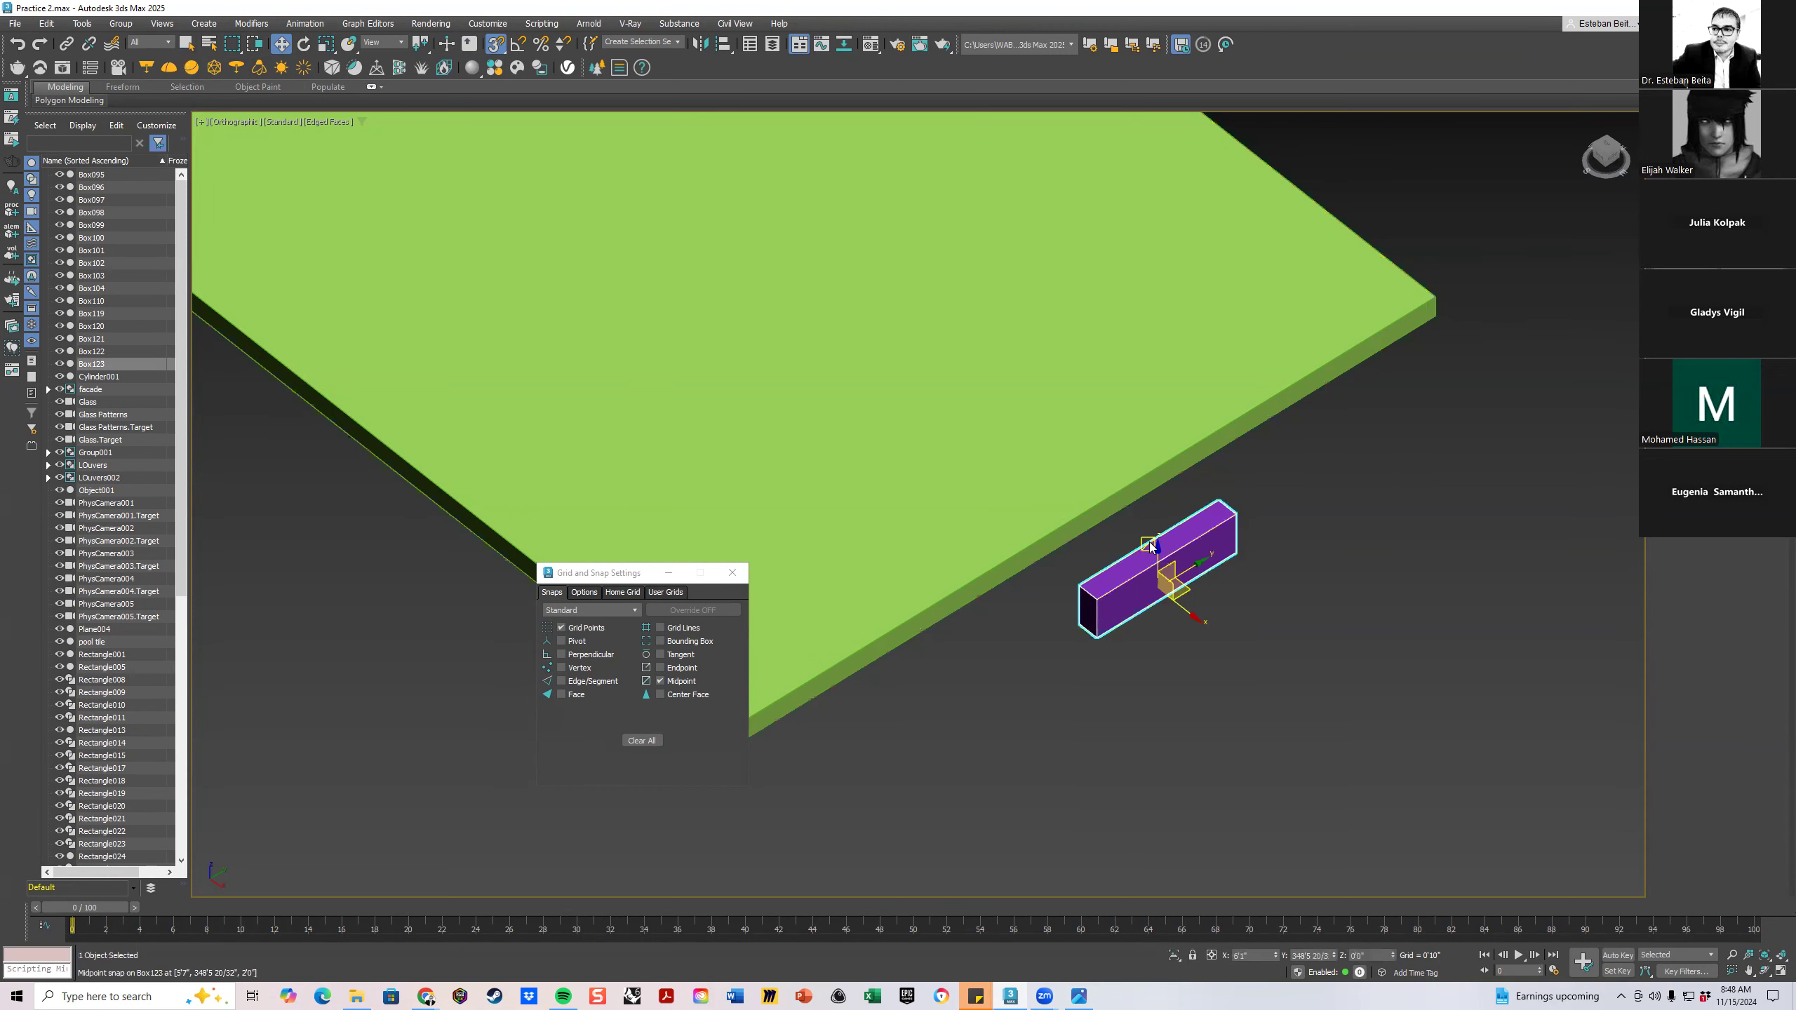
{"action": "left_click_drag", "start_coordinate": [1149, 544], "coordinate": [1081, 513]}
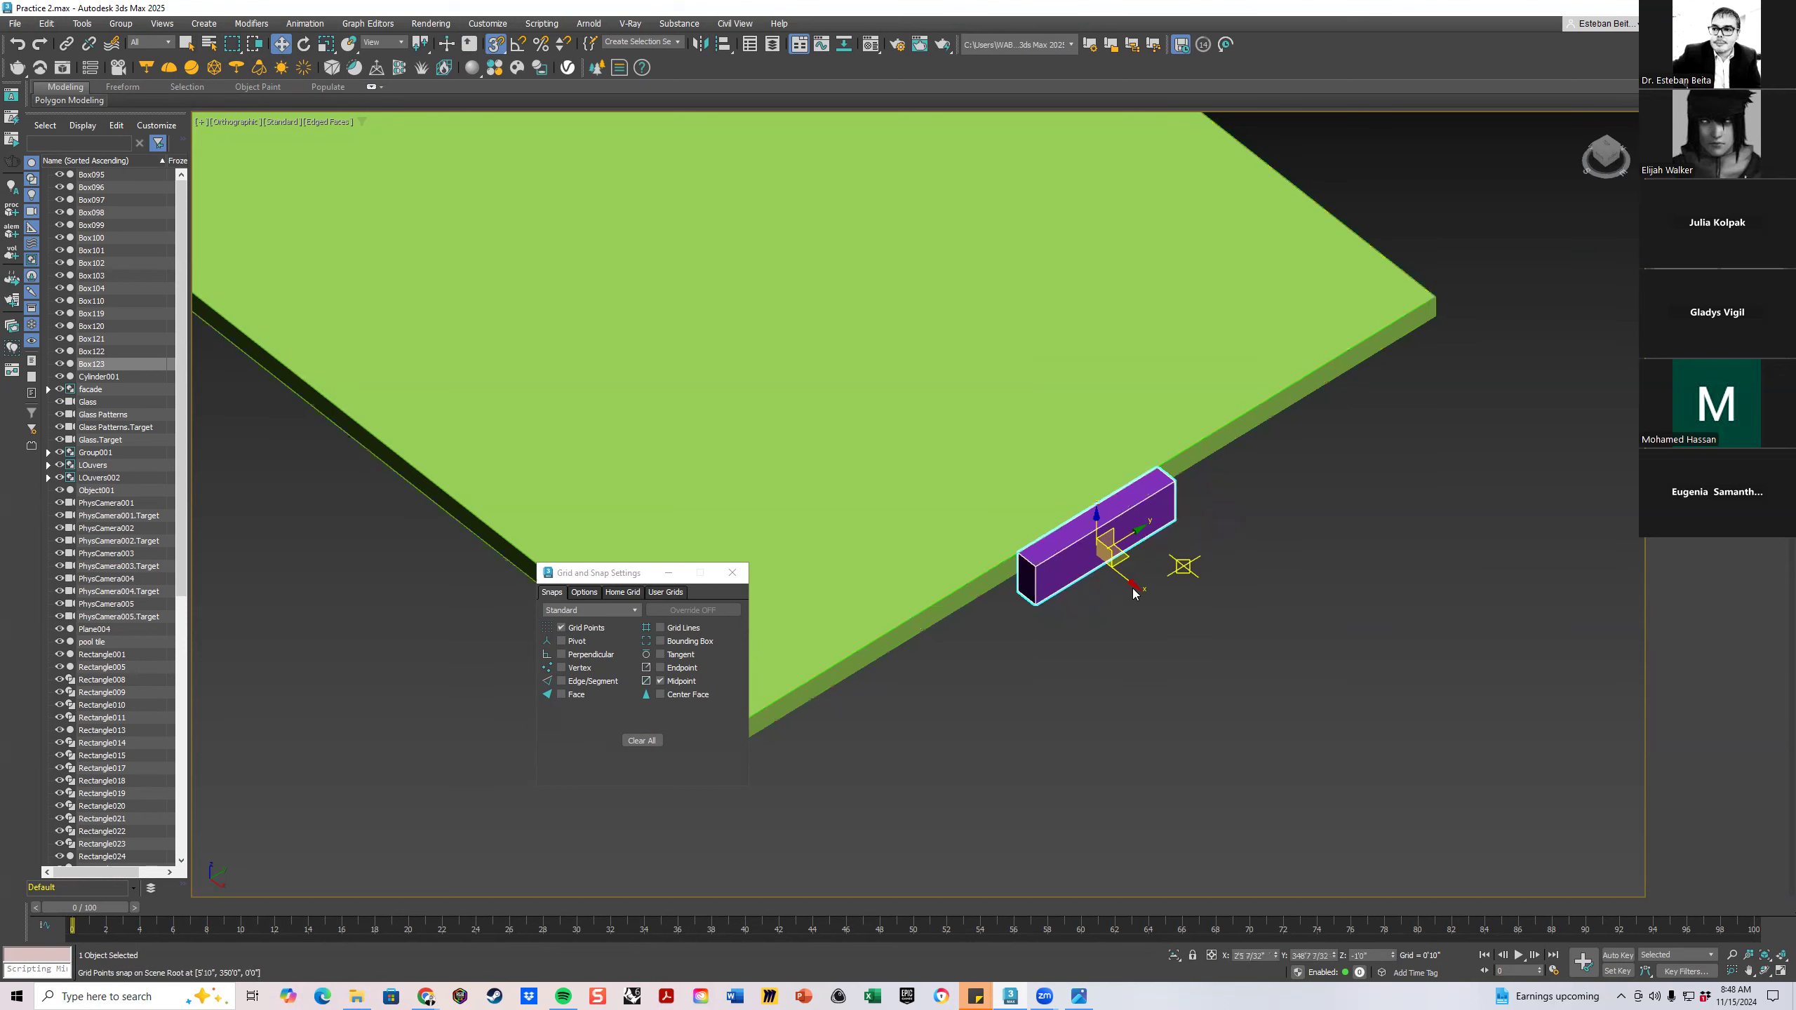
Close the snap settings, turn snapping off and move the small box onto the slab near its edge, raising it above the surface
{"action": "left_click", "coordinate": [733, 572]}
{"action": "left_click", "coordinate": [496, 45]}
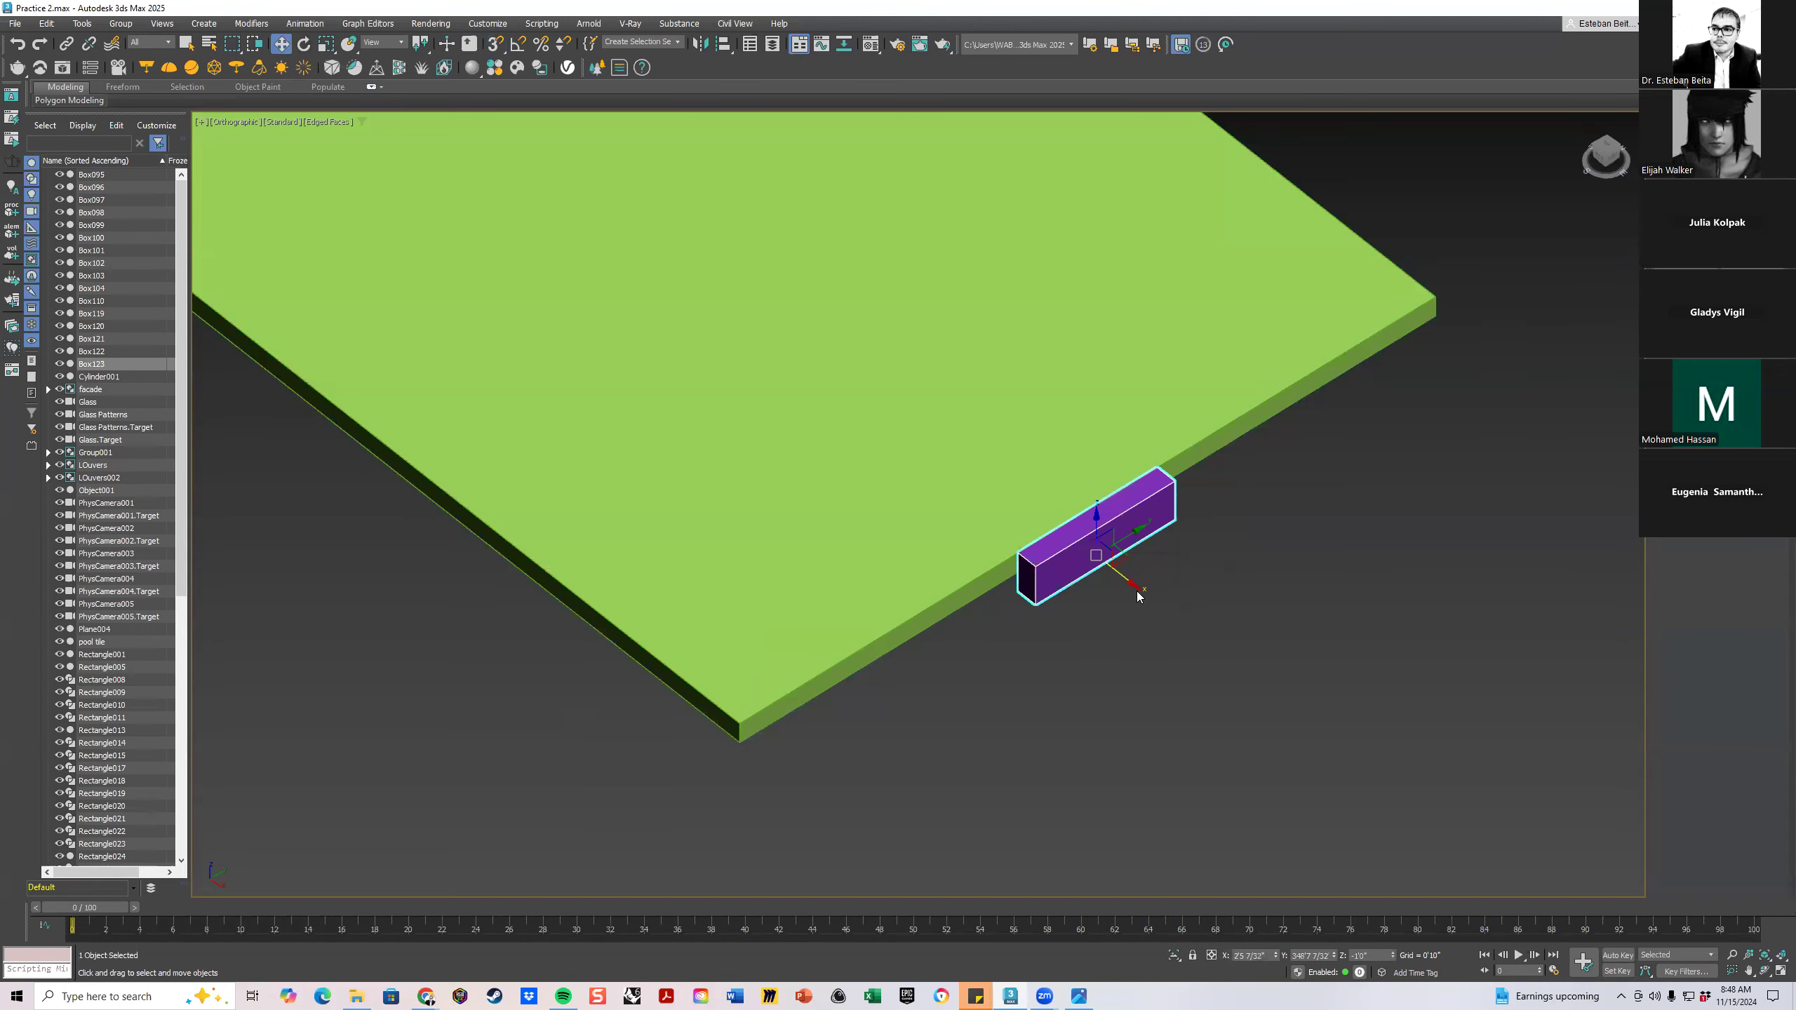
{"action": "left_click_drag", "start_coordinate": [1136, 589], "coordinate": [1095, 554]}
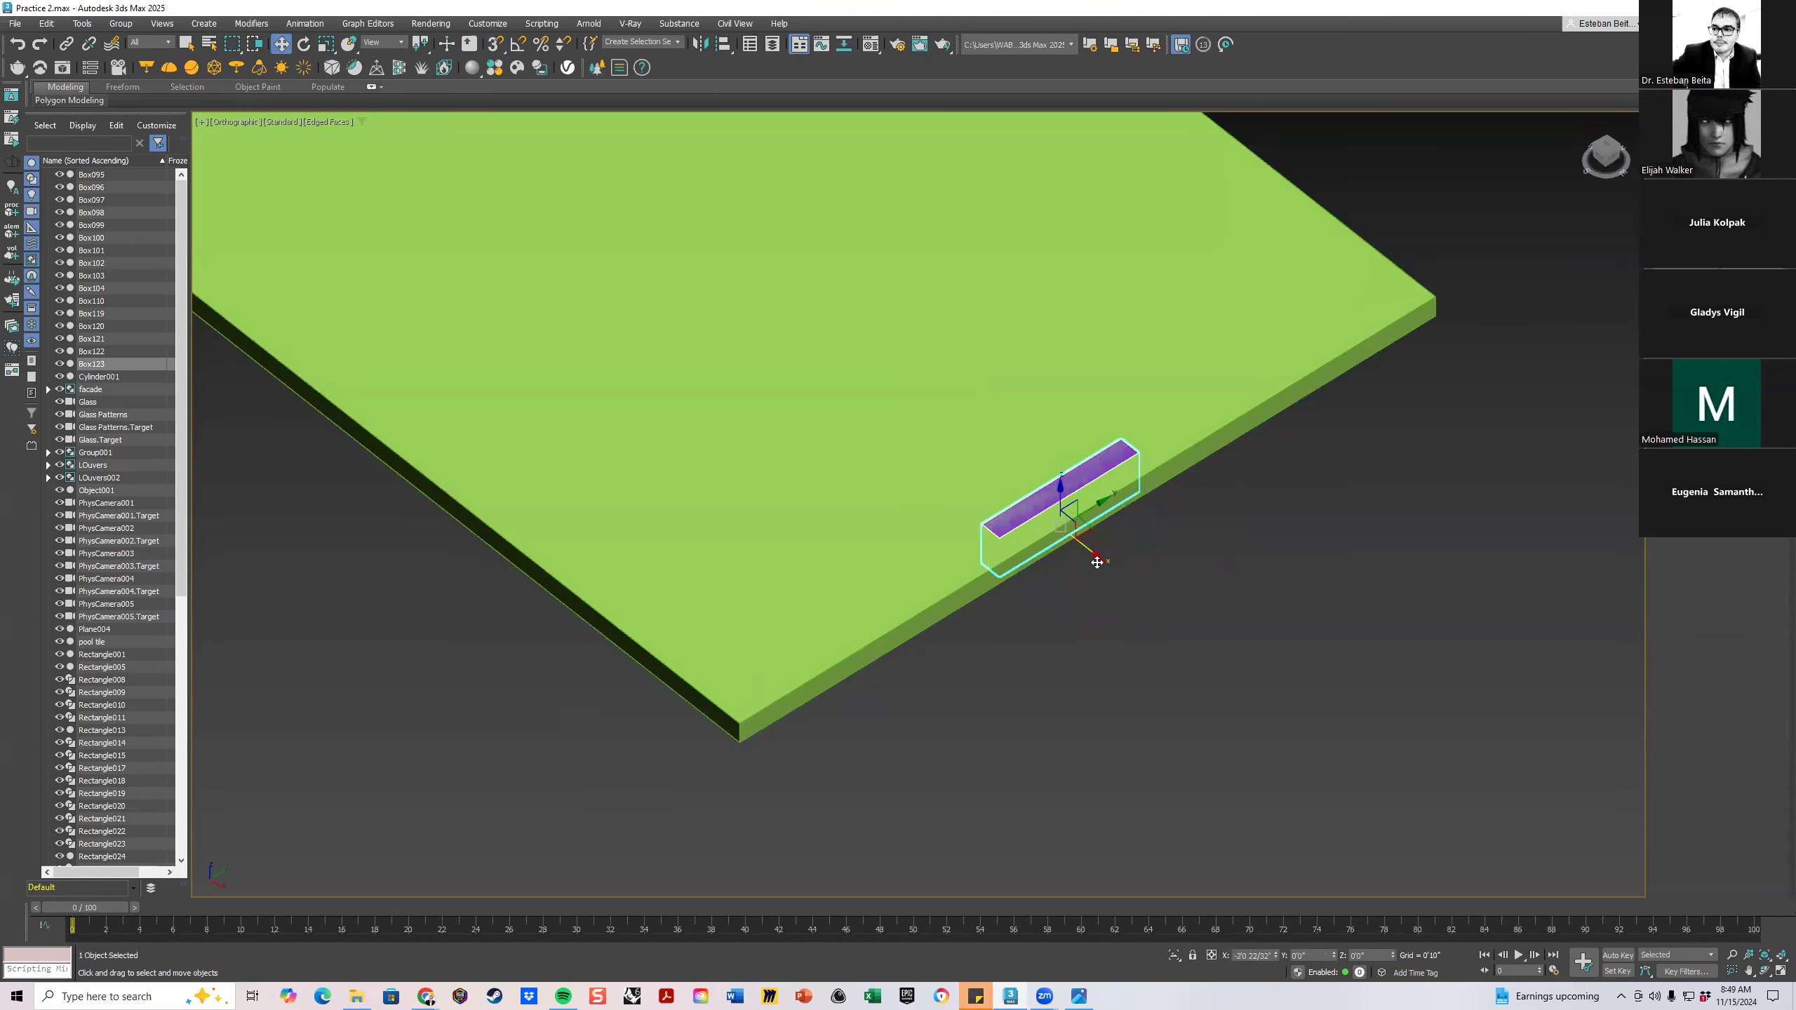
{"action": "scroll", "coordinate": [1035, 530], "scroll_direction": "up", "scroll_amount": 3}
{"action": "left_click_drag", "start_coordinate": [1105, 490], "coordinate": [1117, 450]}
{"action": "middle_click_drag", "start_coordinate": [944, 485], "coordinate": [1054, 635]}
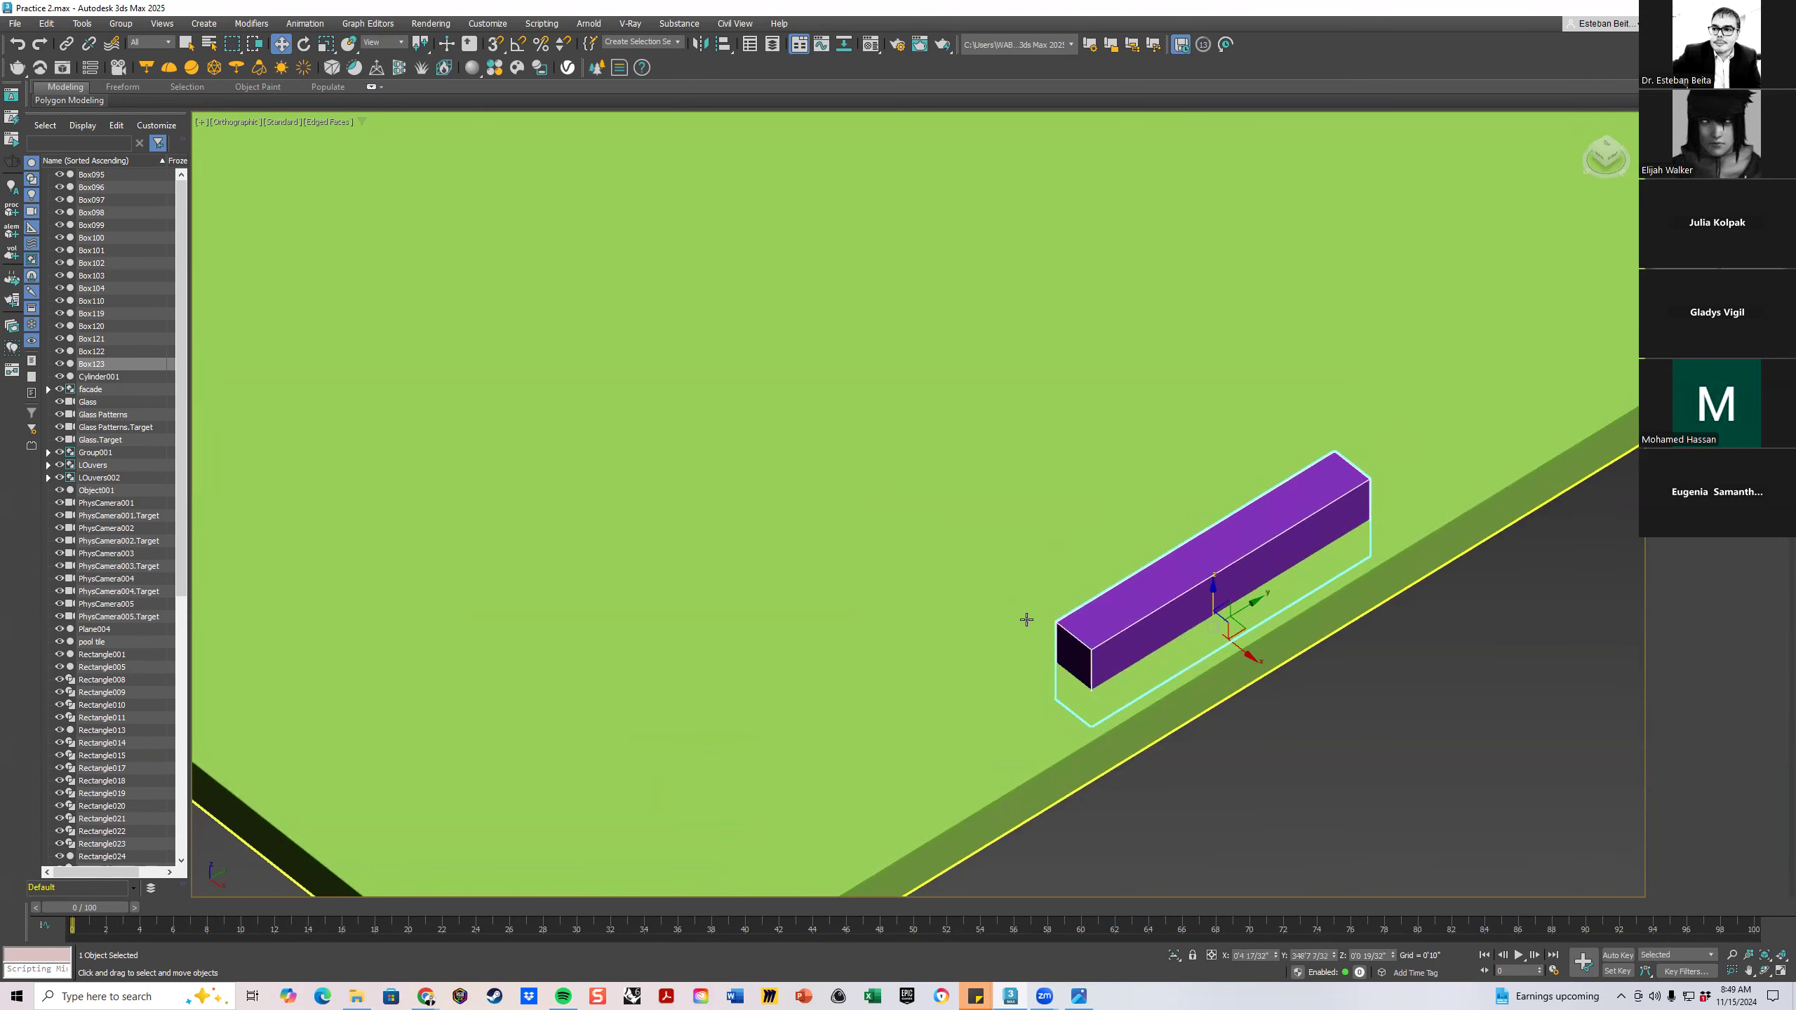
Clone the small box inward across the slab as 10 evenly spaced instances to form a row of steps
{"action": "left_click", "coordinate": [1251, 653]}
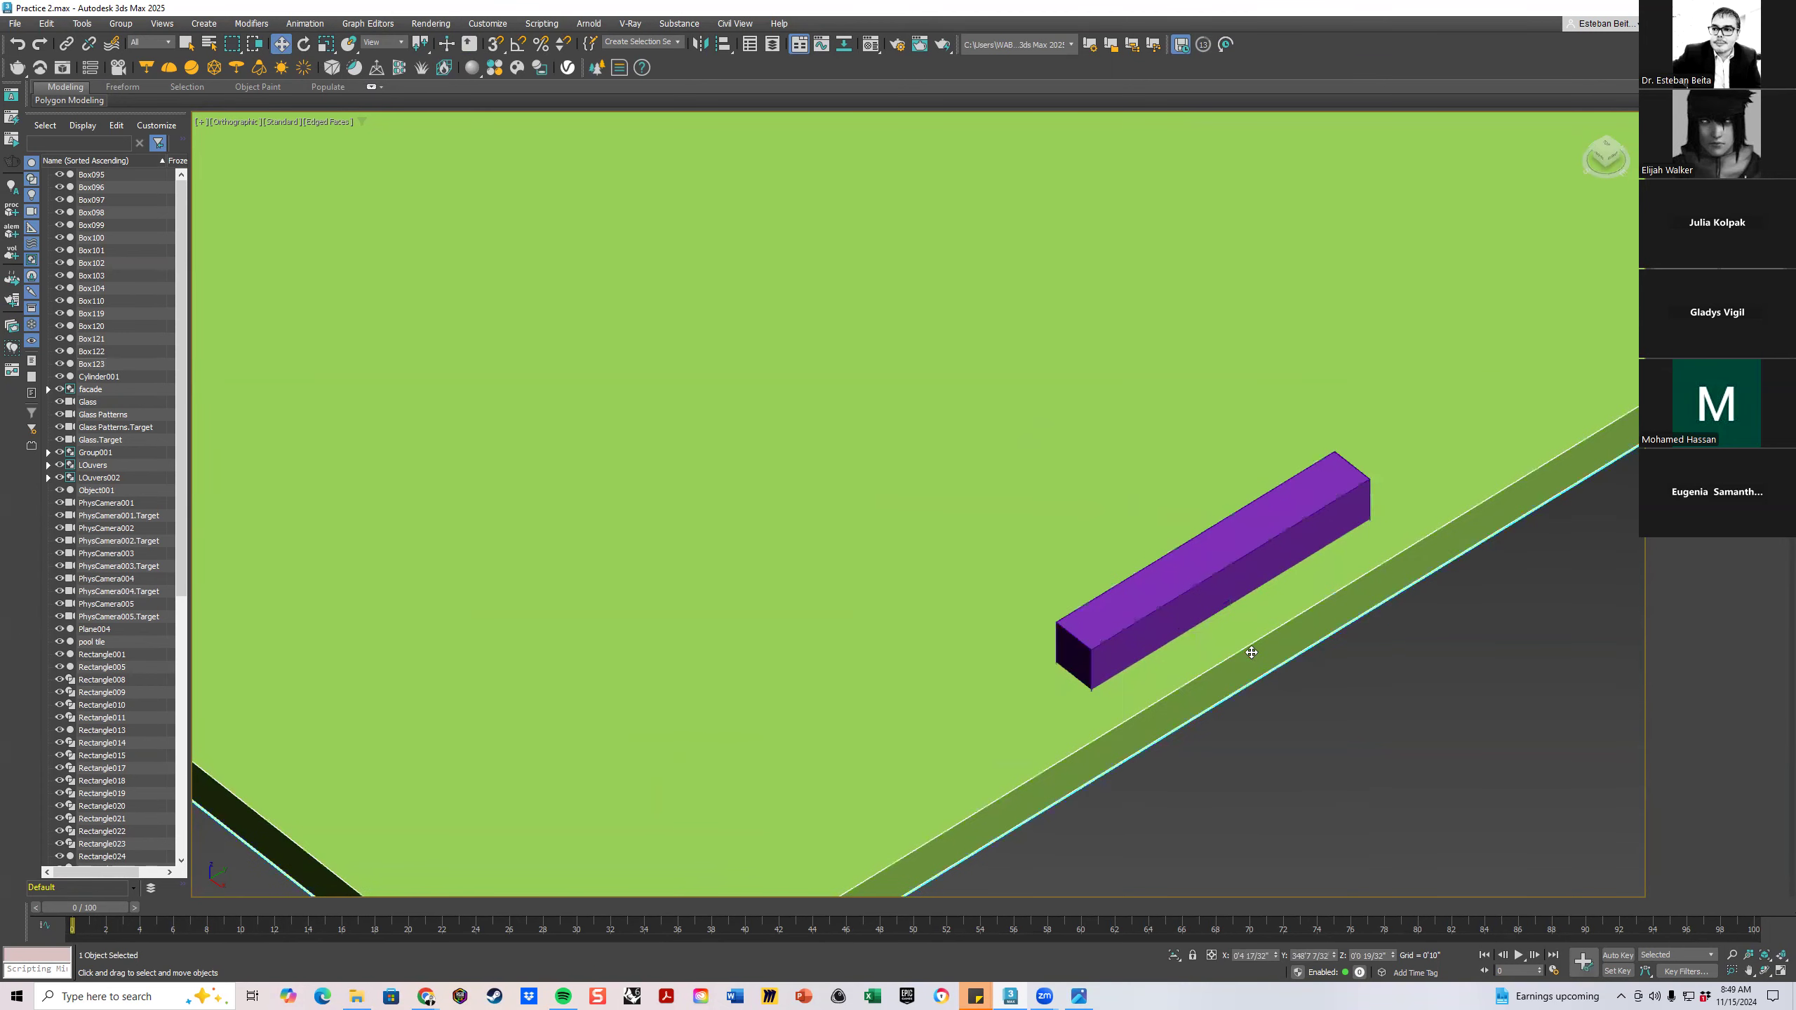
{"action": "left_click", "coordinate": [1206, 562]}
{"action": "left_click_drag", "start_coordinate": [1251, 649], "coordinate": [1190, 581], "text": "shift"}
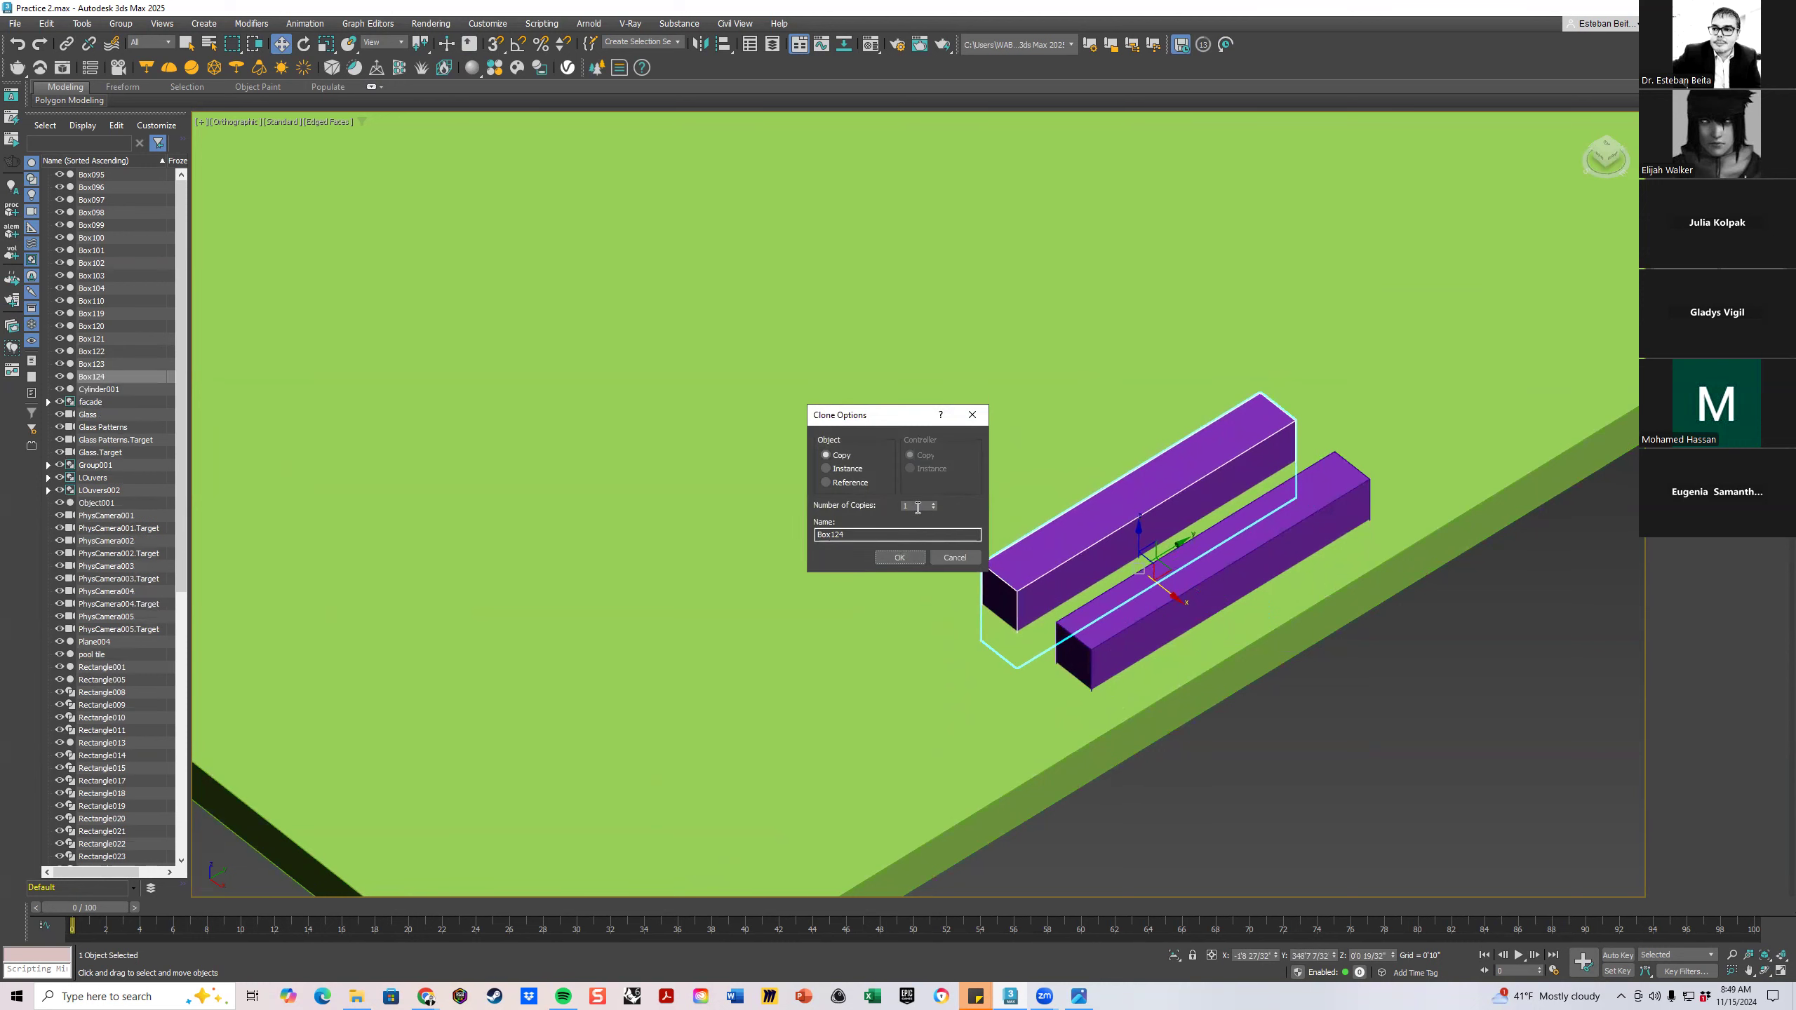
{"action": "double_click", "coordinate": [918, 506]}
{"action": "left_click", "coordinate": [848, 473]}
{"action": "left_click", "coordinate": [903, 559]}
{"action": "scroll", "coordinate": [894, 623], "scroll_direction": "down", "scroll_amount": 8}
{"action": "middle_click_drag", "start_coordinate": [894, 622], "coordinate": [981, 661]}
{"action": "scroll", "coordinate": [981, 661], "scroll_direction": "up", "scroll_amount": 3}
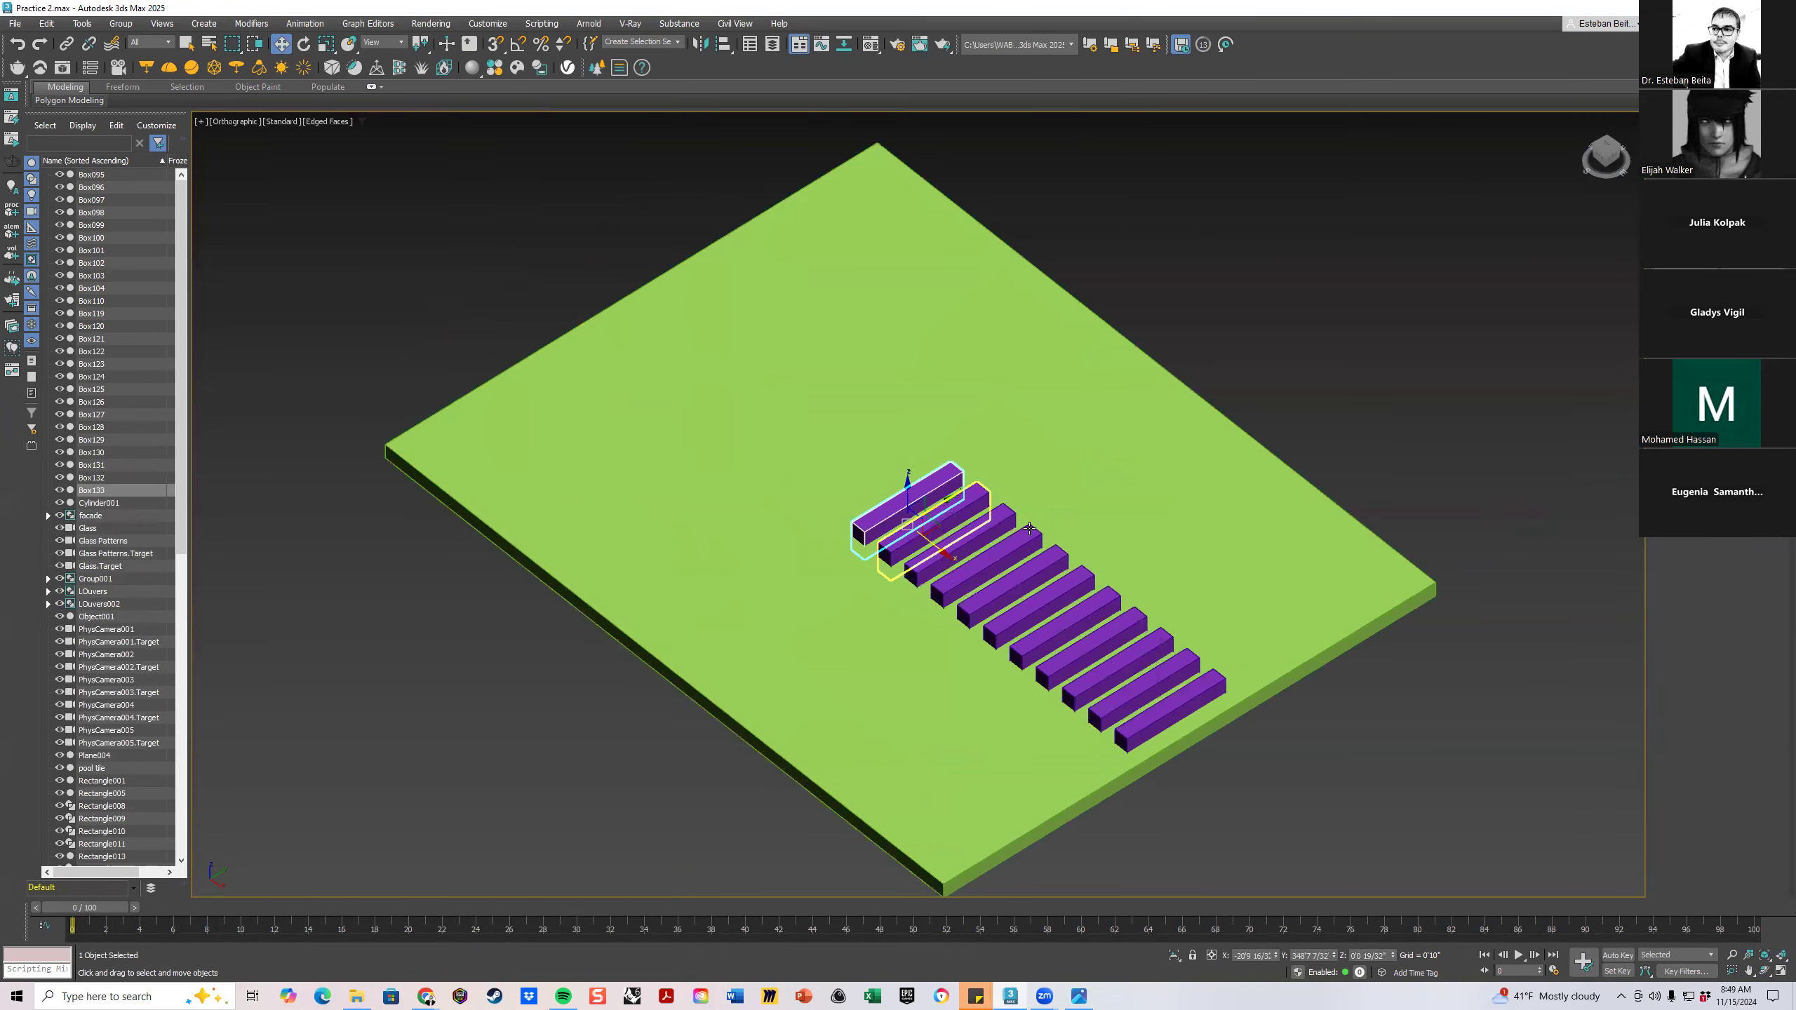
Create a flat rectangular box in the empty area beside the slab's edge with the row of steps
{"action": "left_click", "coordinate": [1435, 427]}
{"action": "middle_click_drag", "start_coordinate": [1084, 546], "coordinate": [1073, 496]}
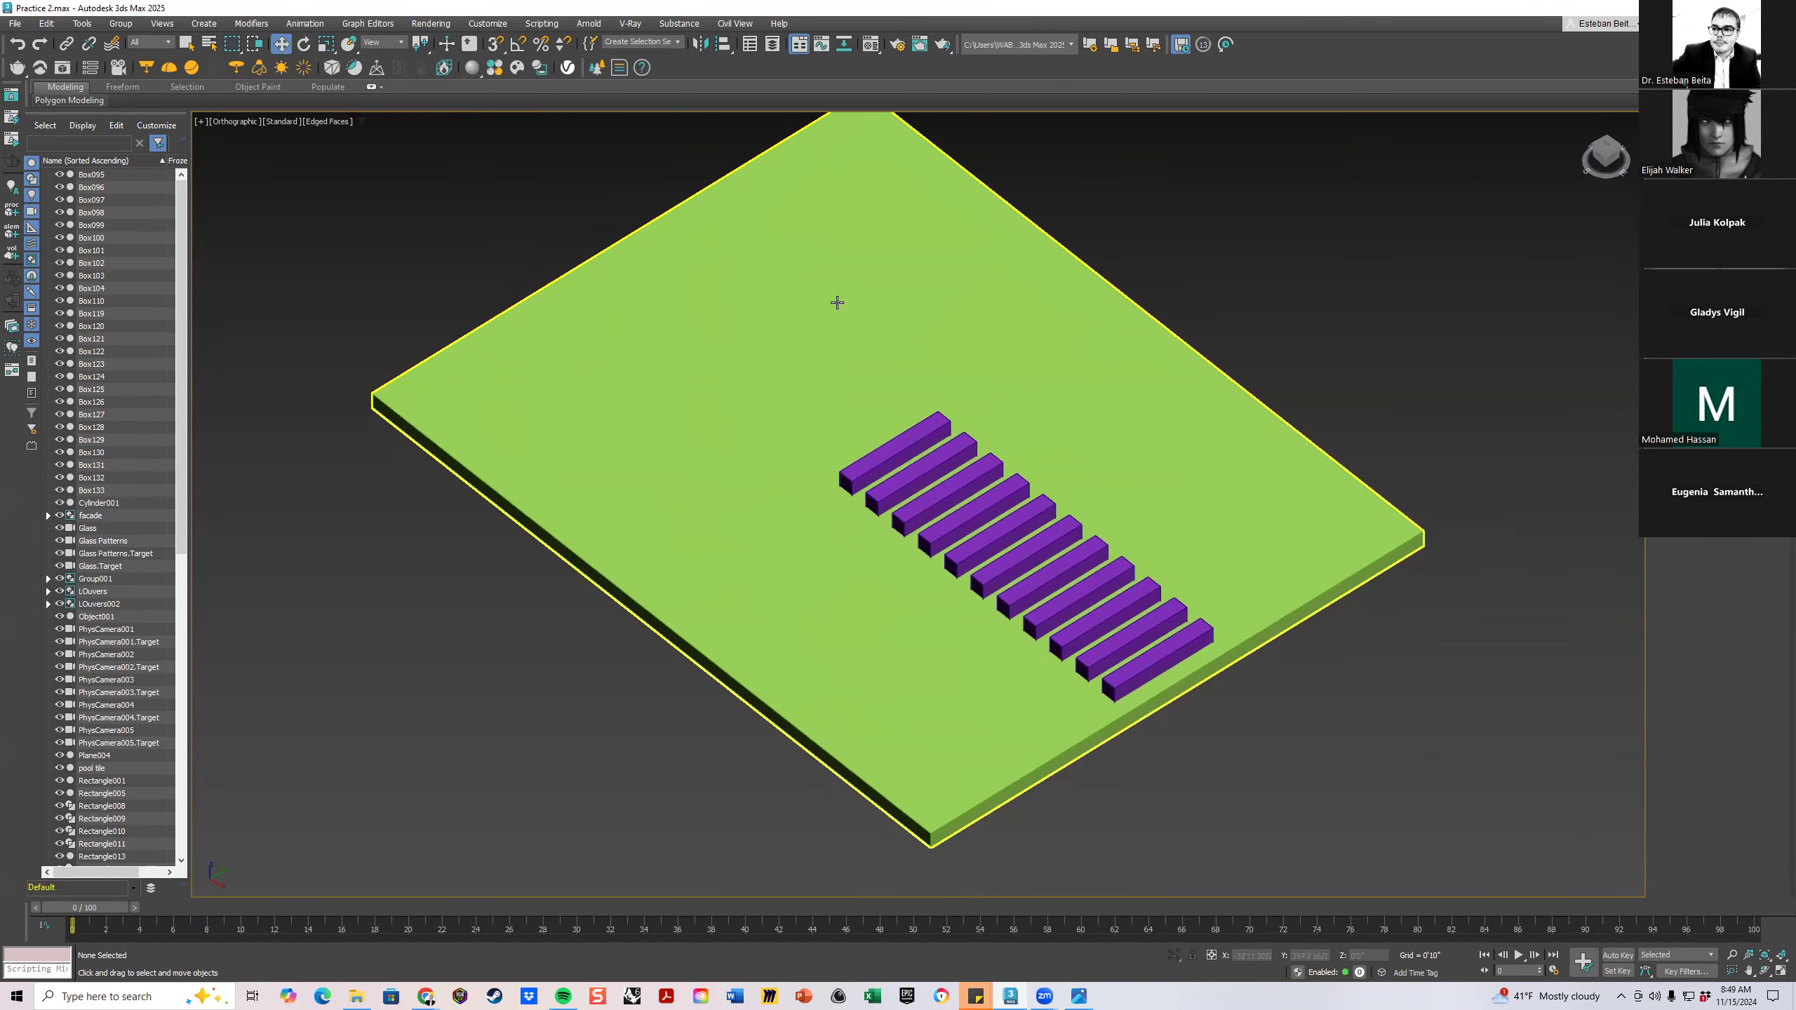
{"action": "left_click", "coordinate": [1686, 238]}
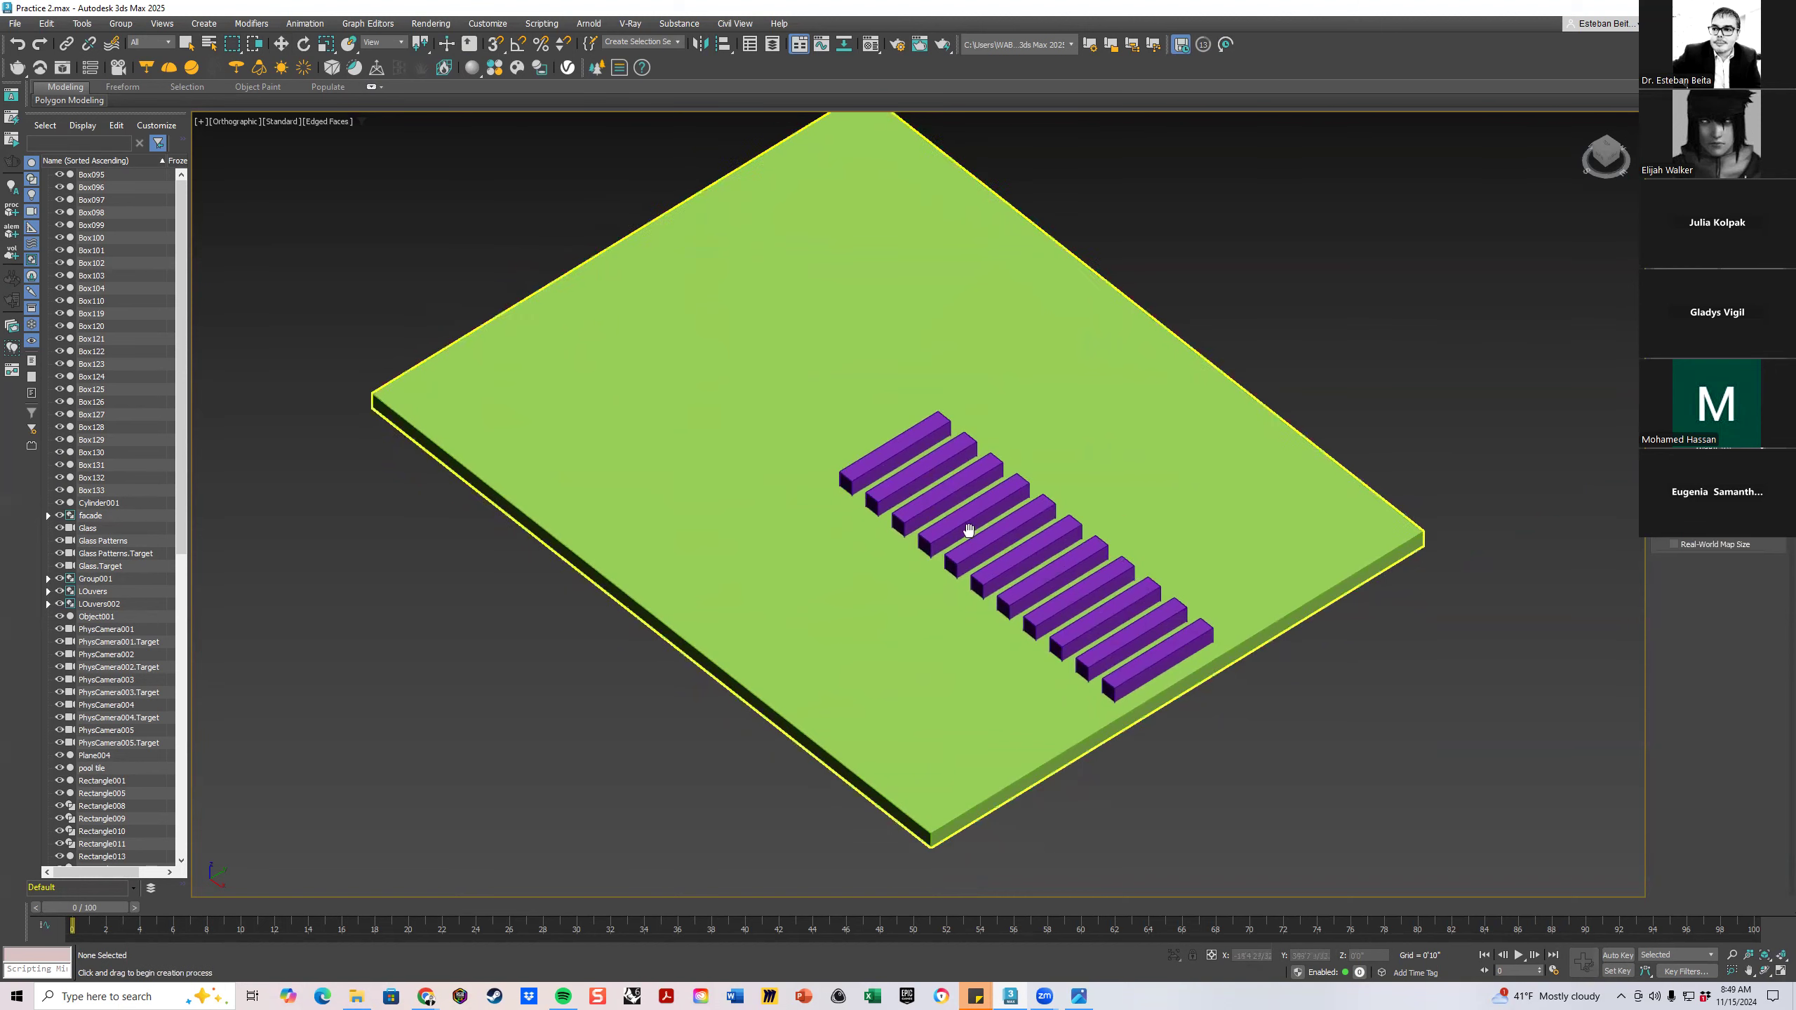
{"action": "middle_click_drag", "start_coordinate": [966, 529], "coordinate": [814, 383]}
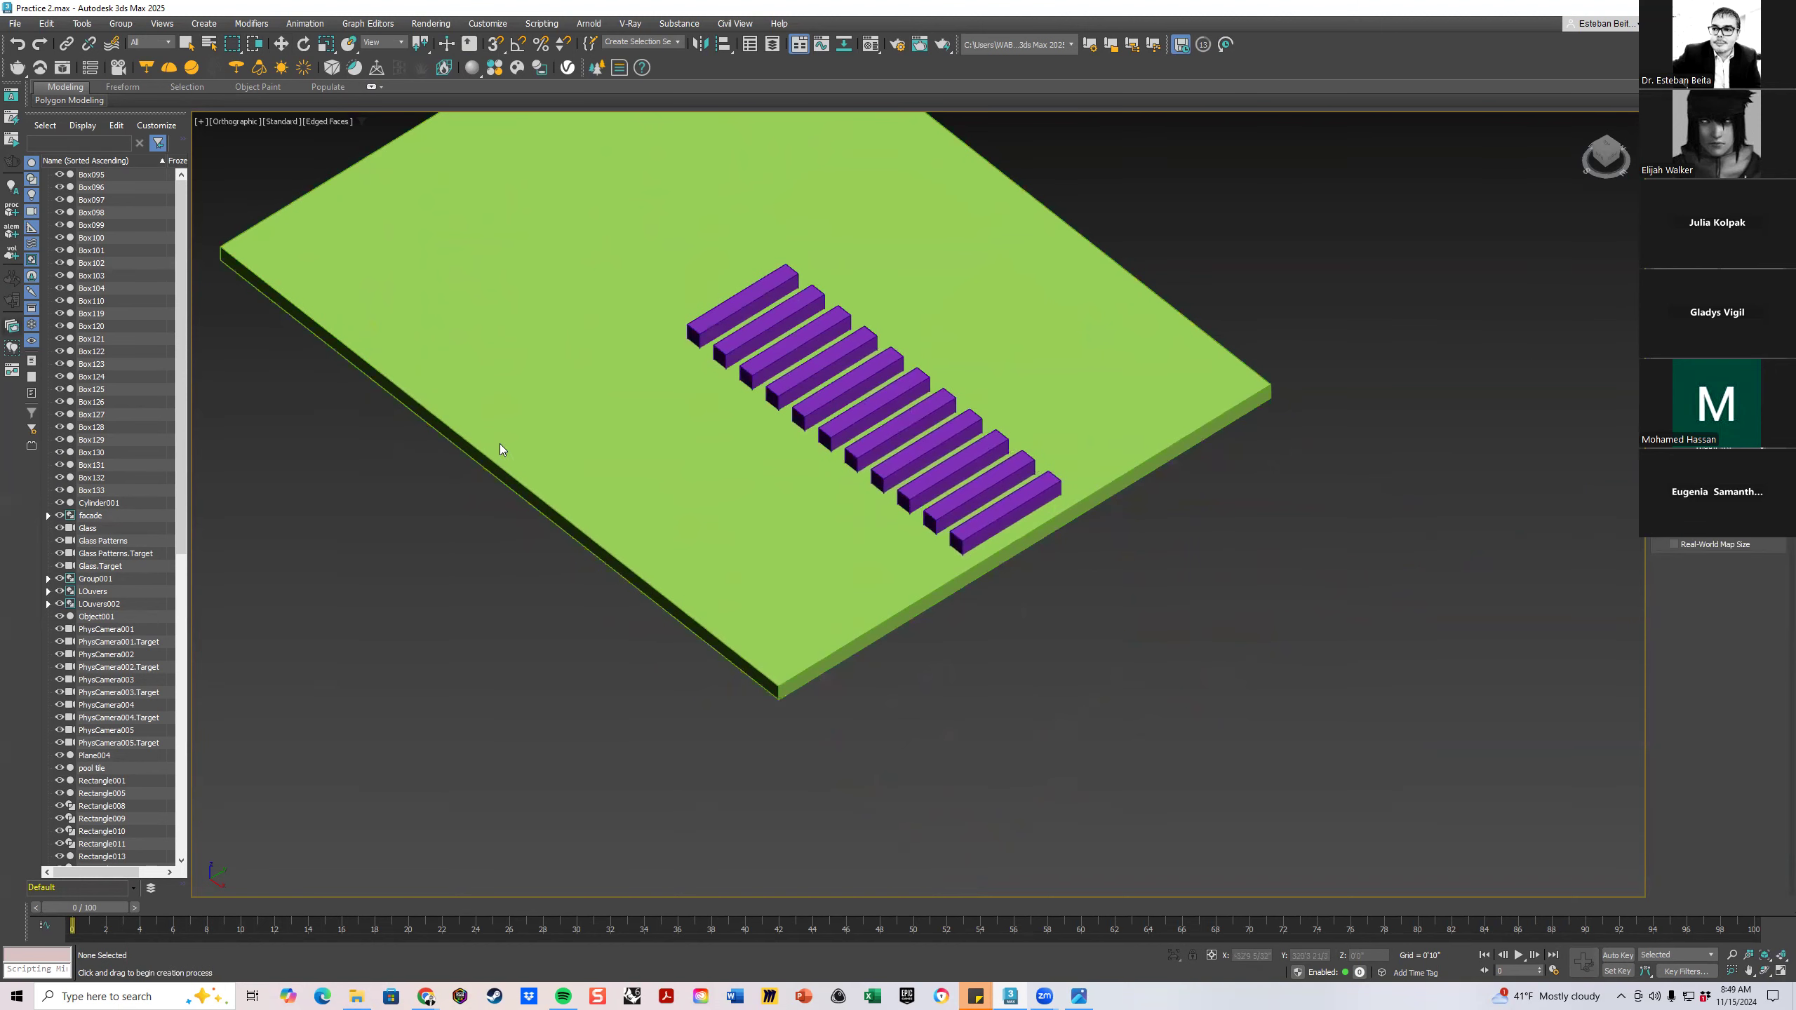
{"action": "left_click_drag", "start_coordinate": [1239, 563], "coordinate": [1202, 803]}
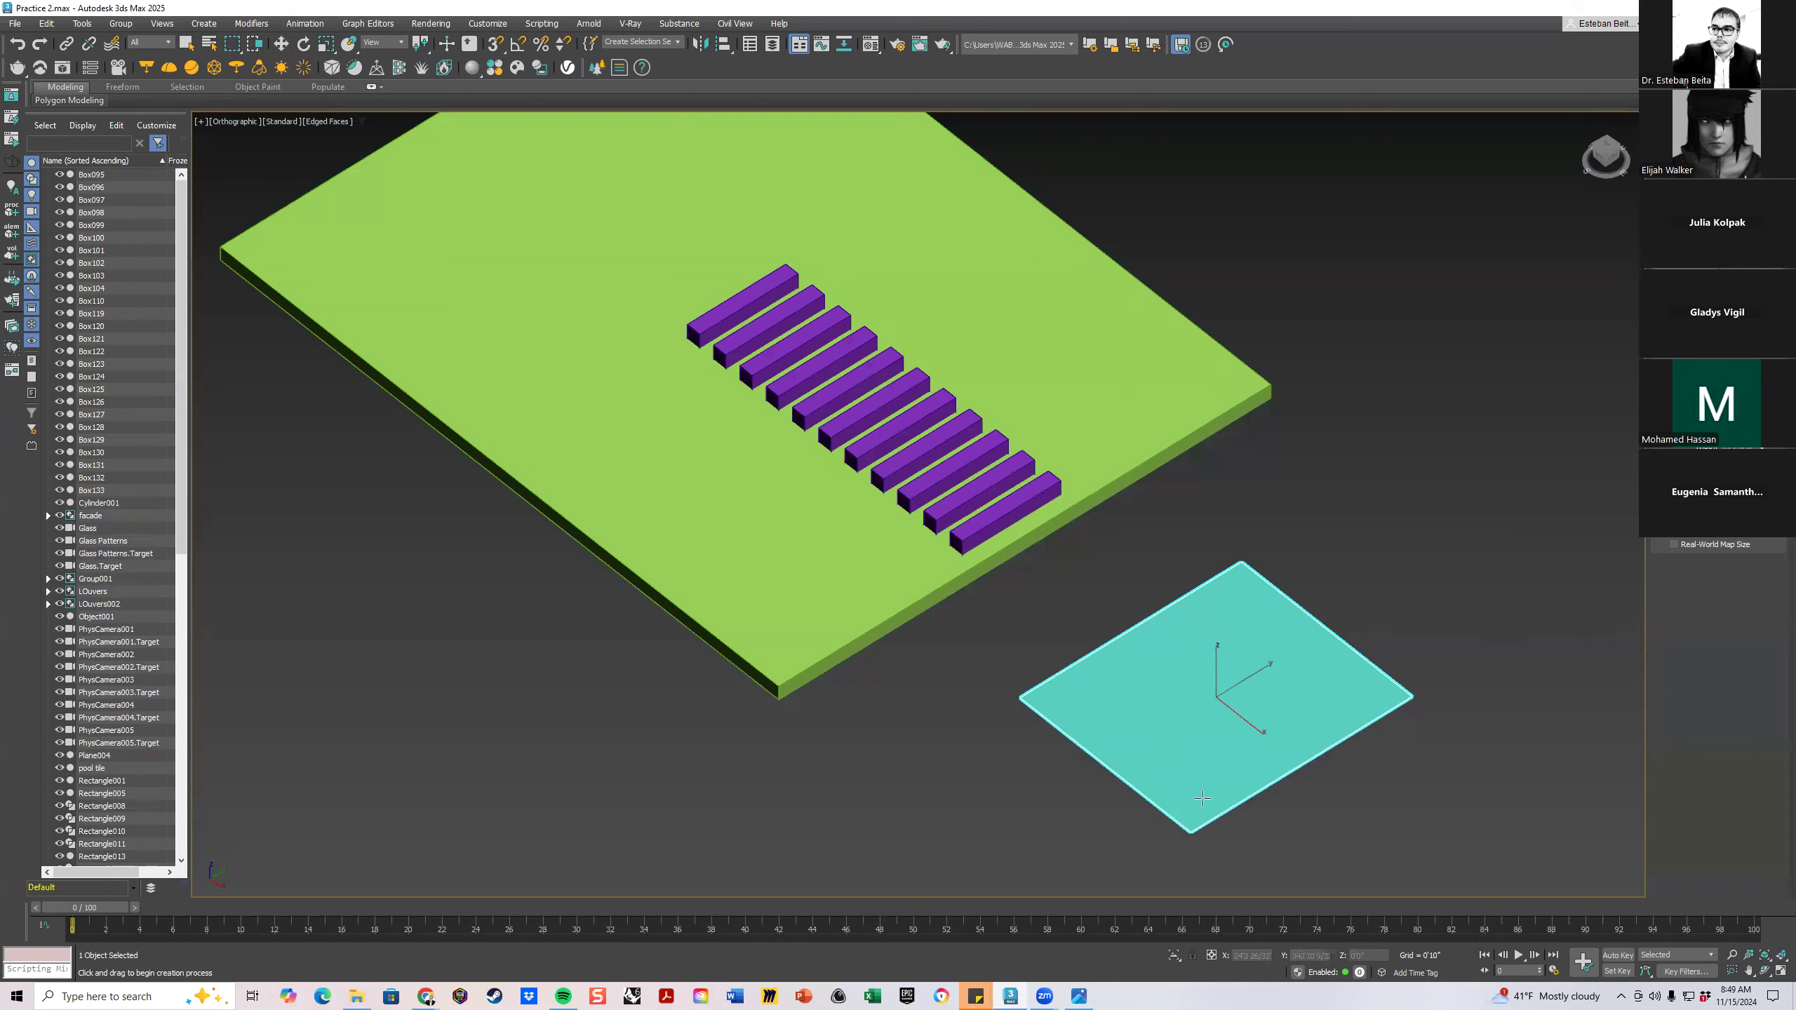
{"action": "left_click", "coordinate": [1214, 812]}
{"action": "middle_click_drag", "start_coordinate": [1214, 812], "coordinate": [1126, 782]}
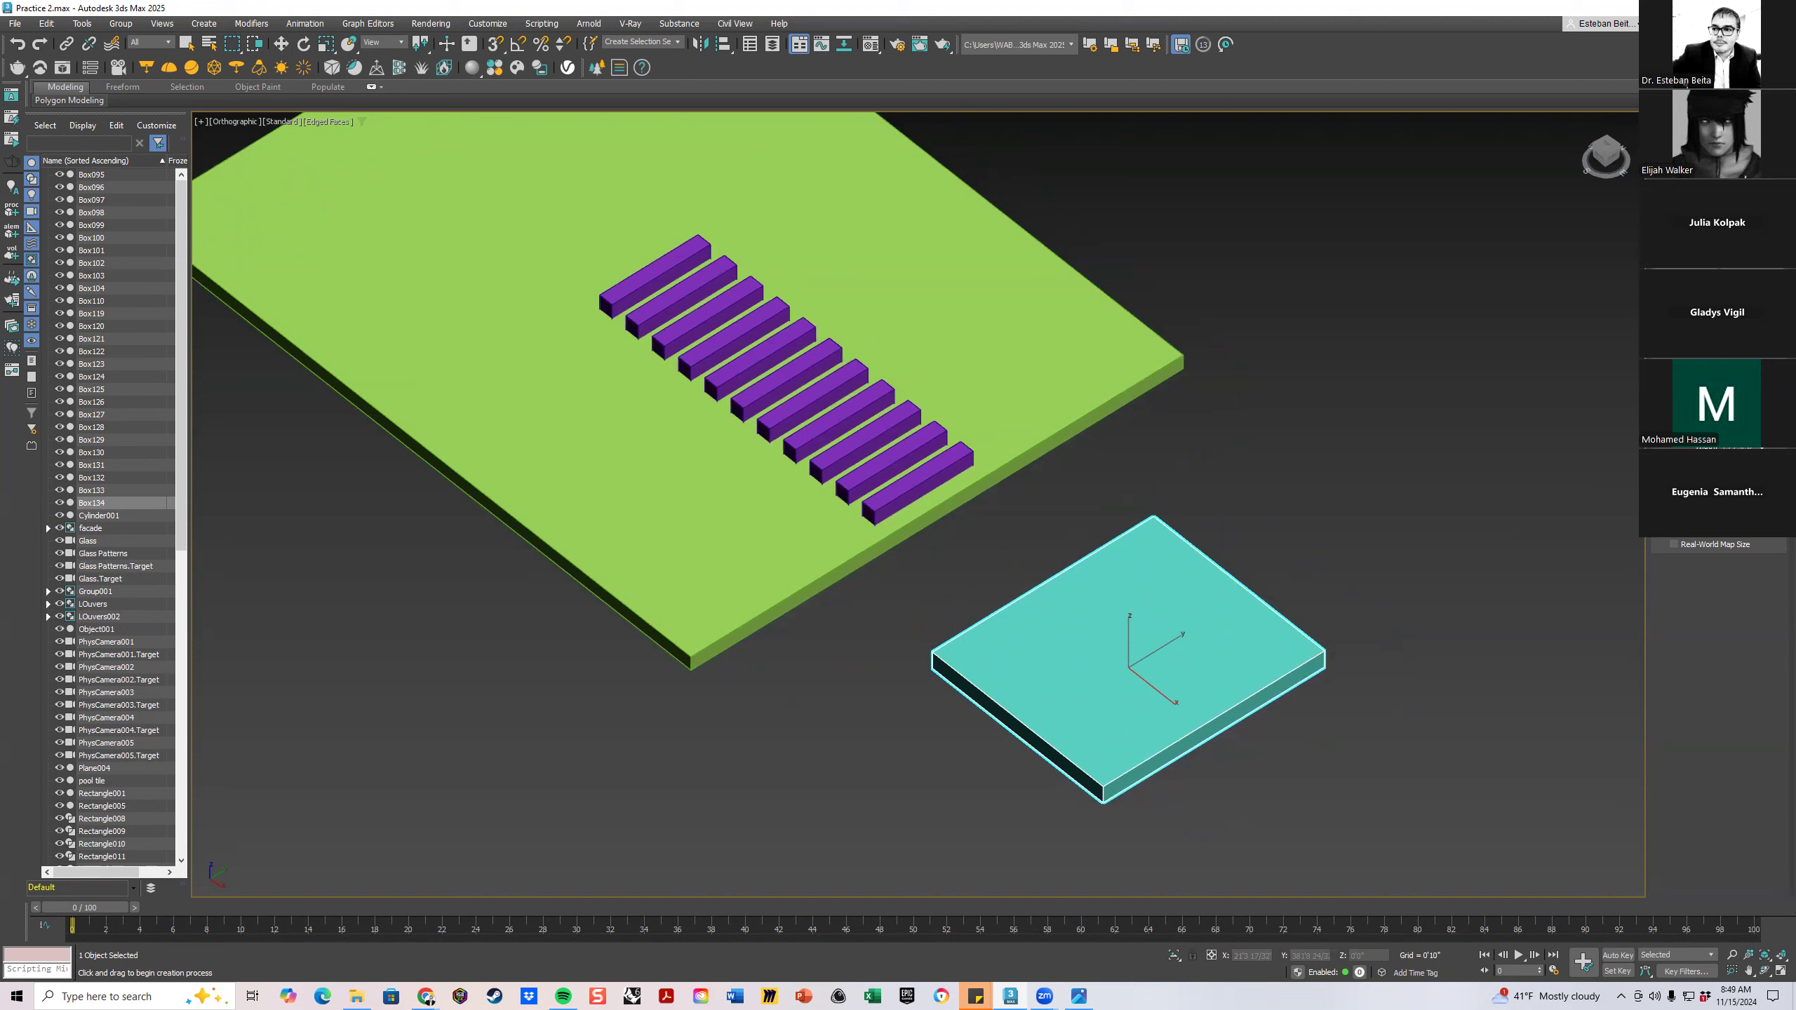
Increase the new box's length, width and thickness, and turn snapping back on
{"action": "key", "text": "Tab"}
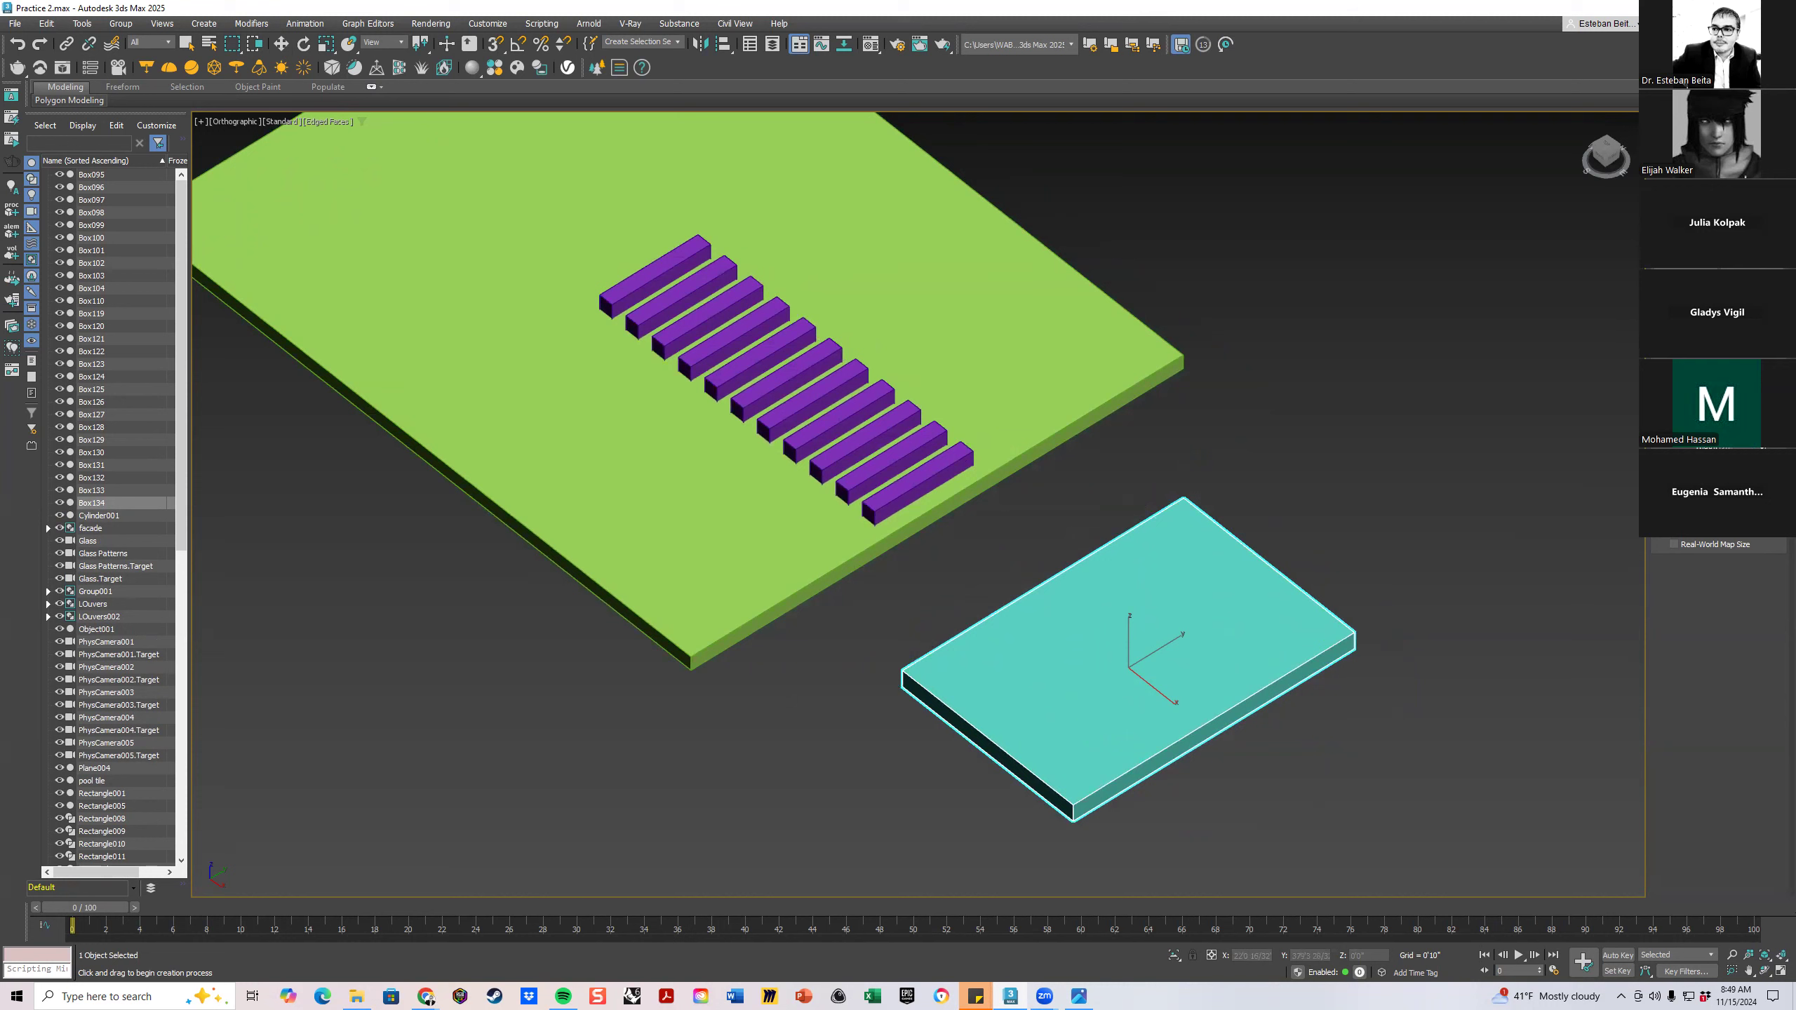
{"action": "key", "text": "Tab"}
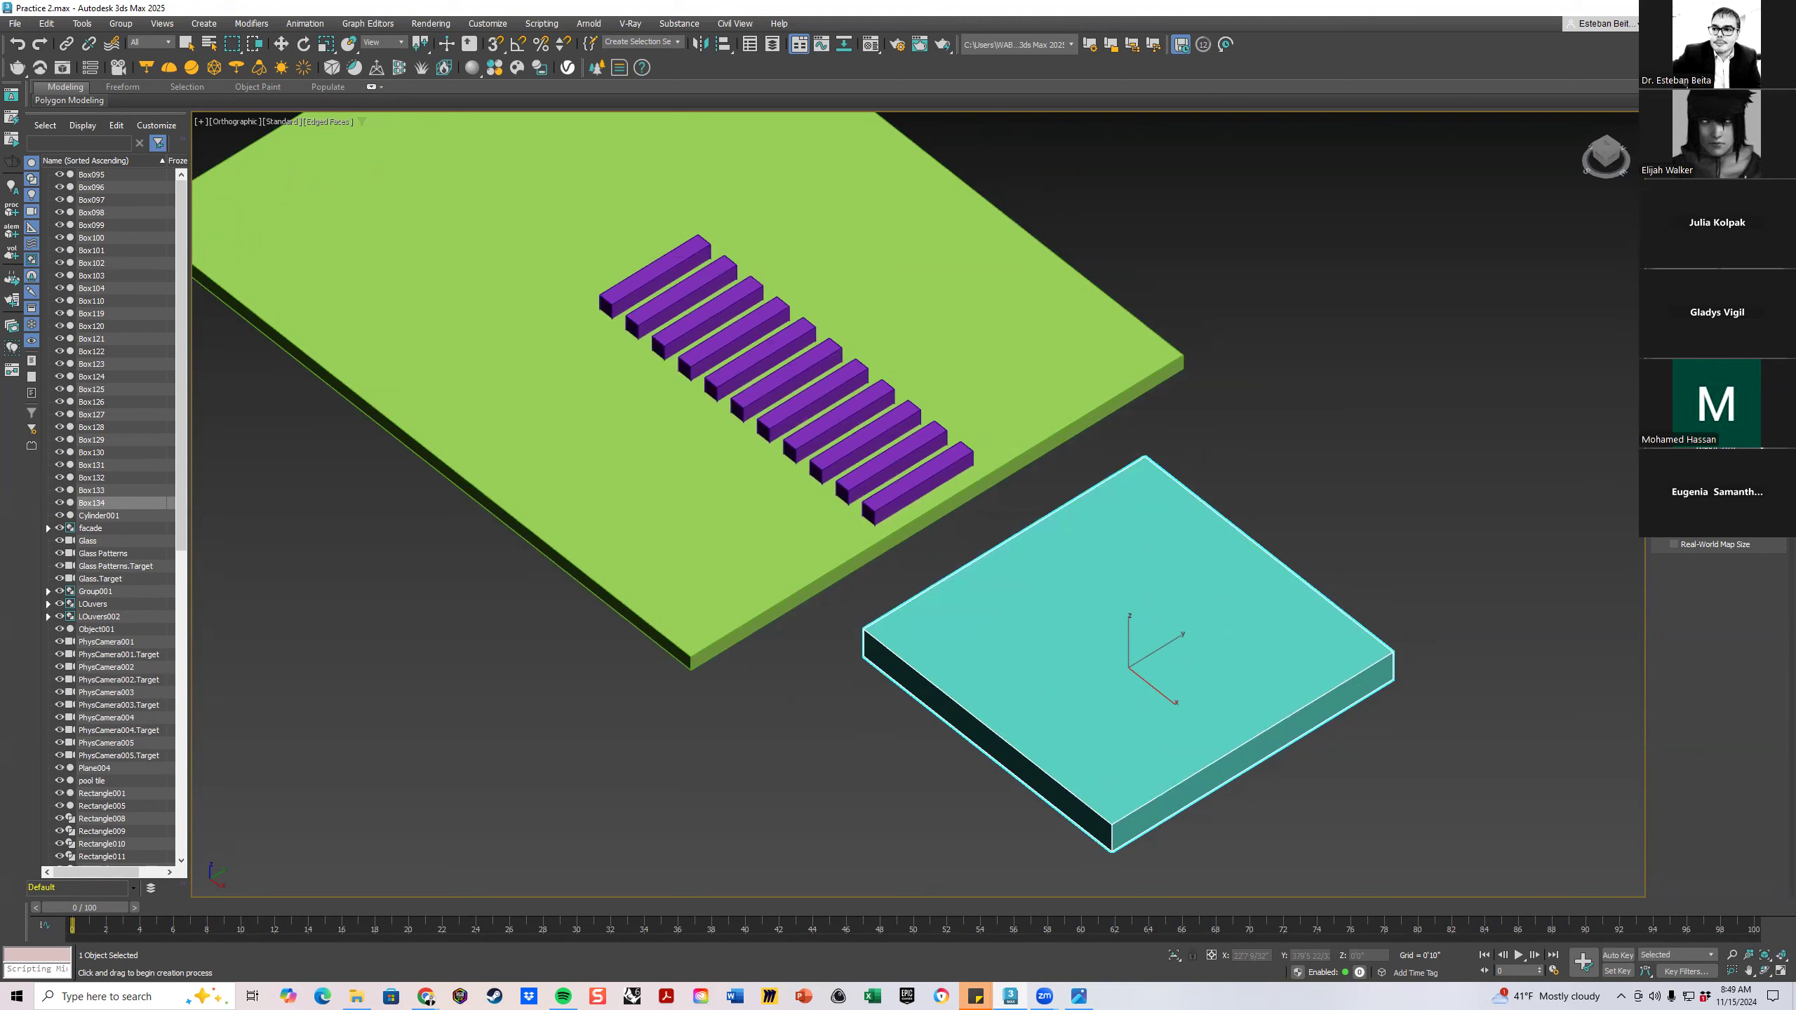
{"action": "middle_click_drag", "start_coordinate": [1097, 658], "coordinate": [1225, 701]}
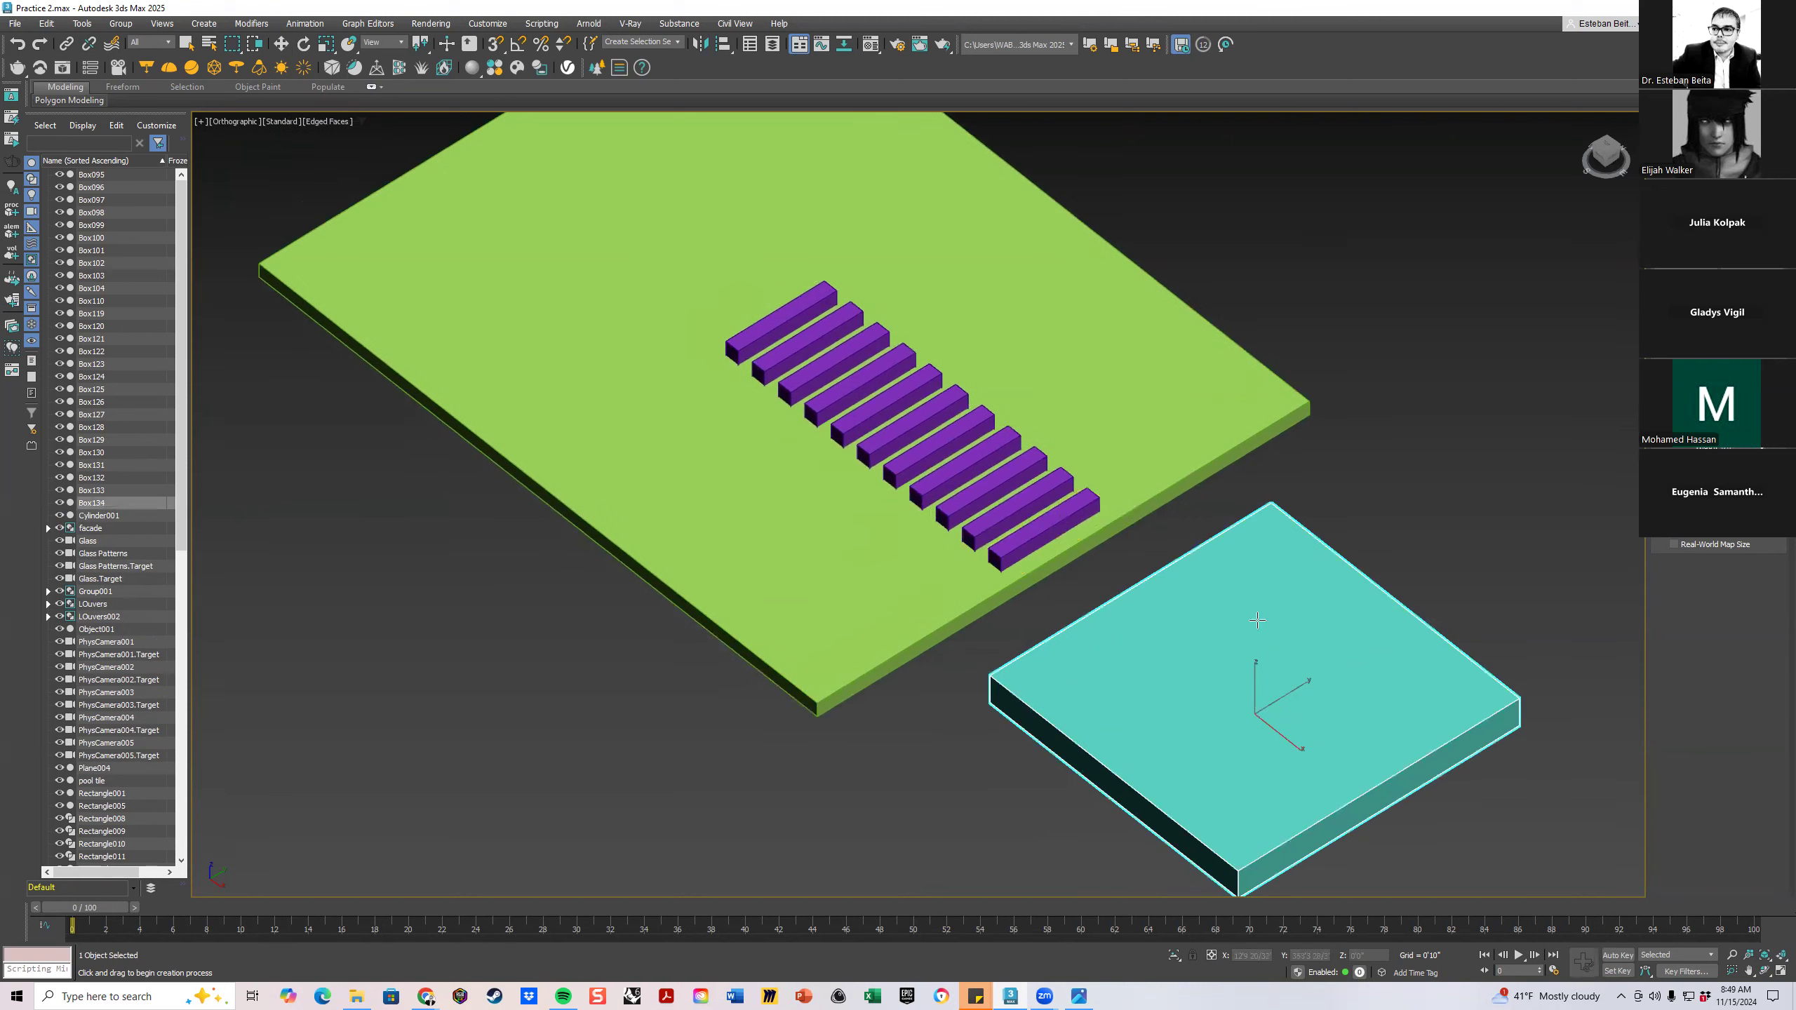
{"action": "left_click", "coordinate": [497, 44]}
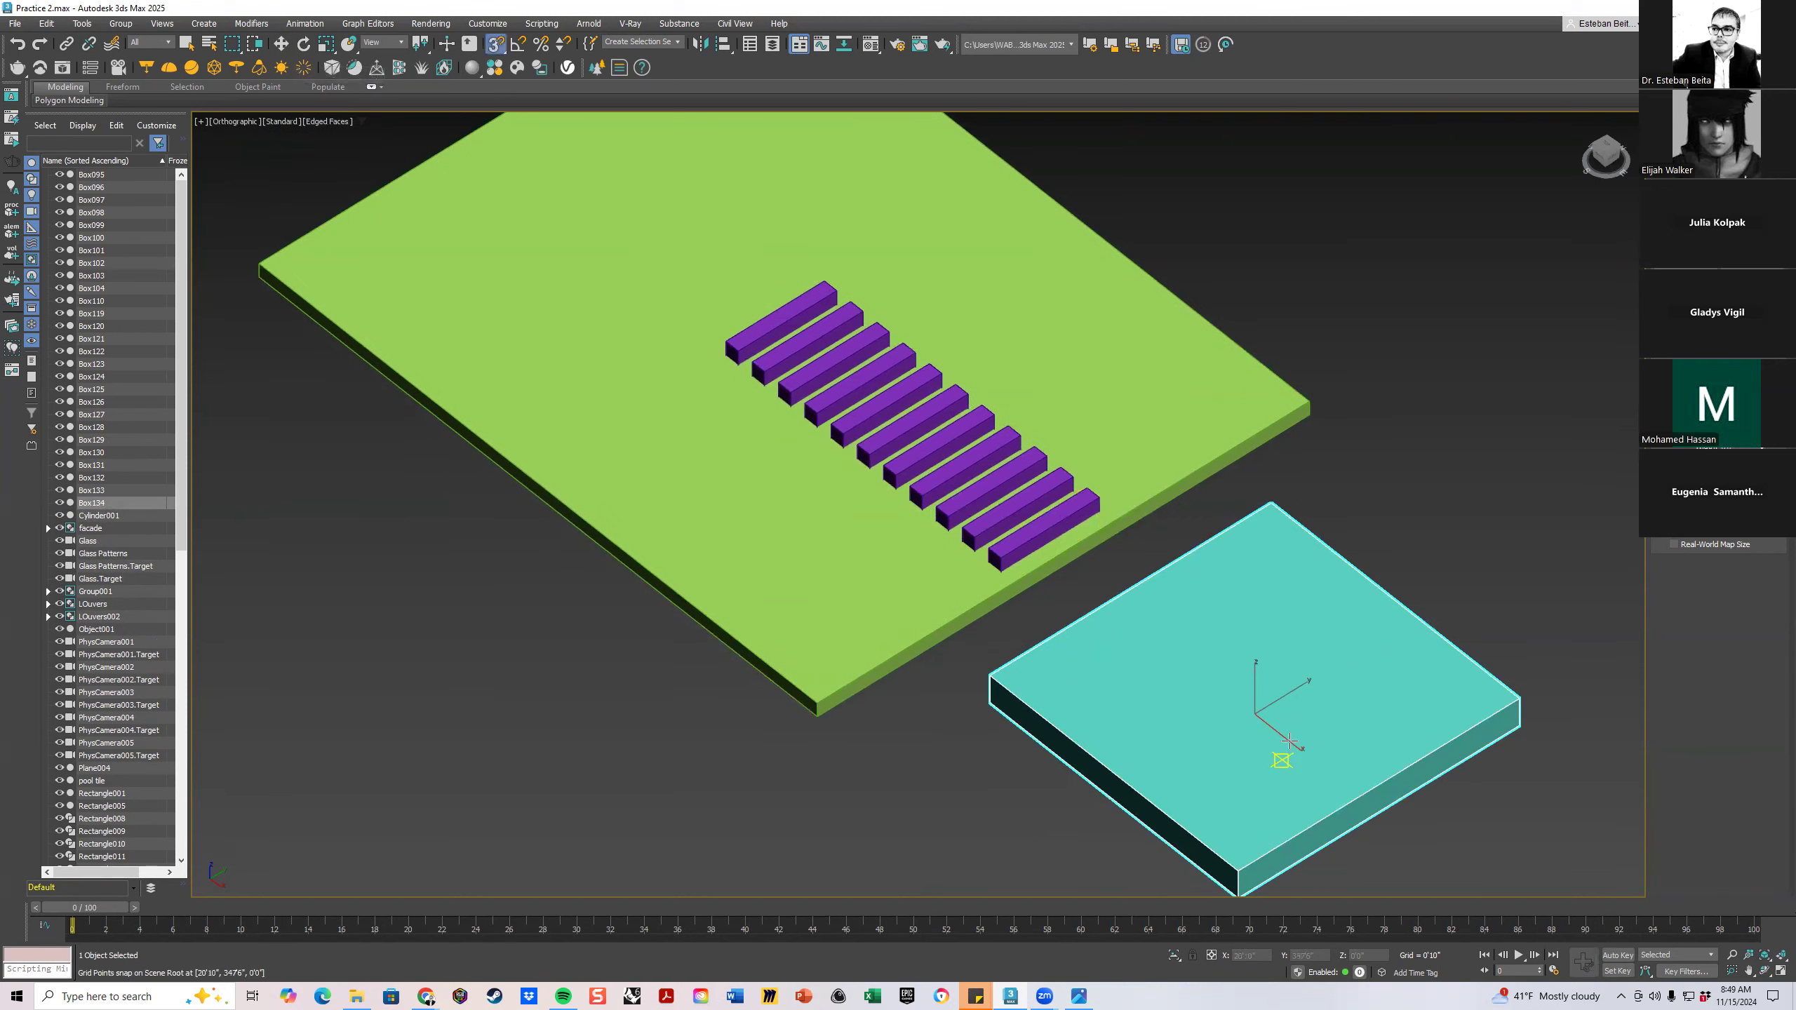
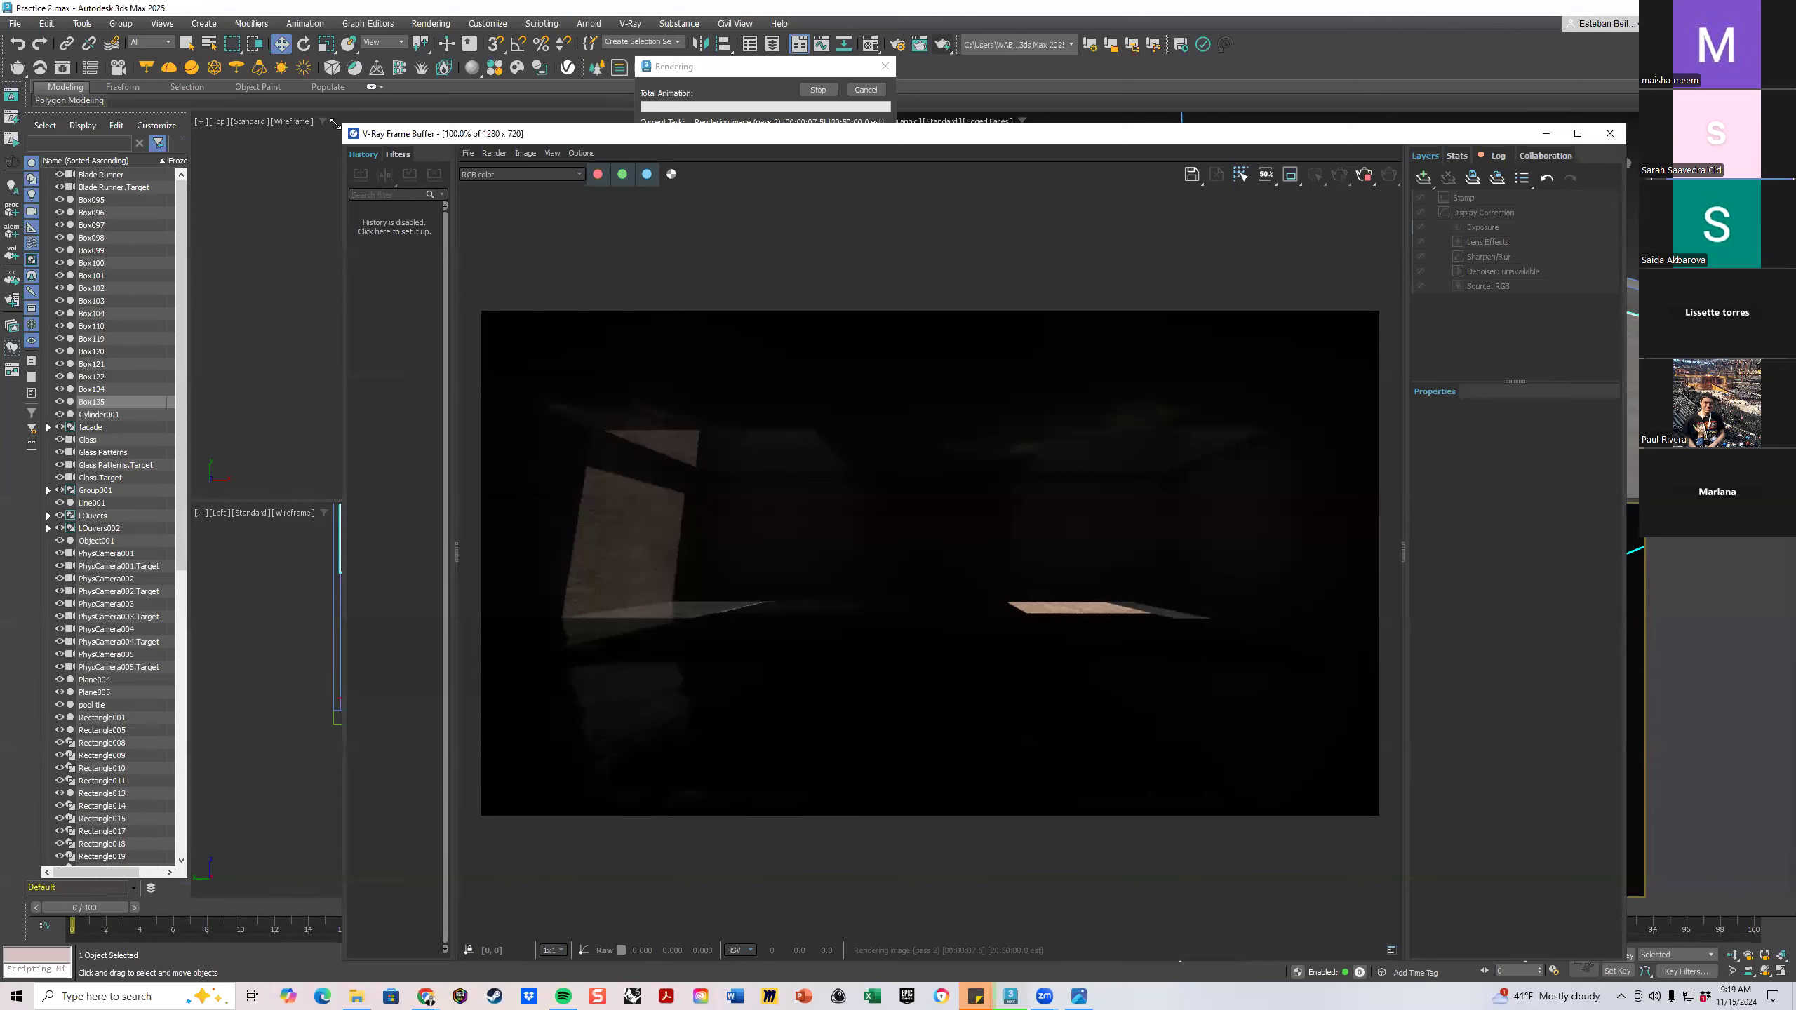
Inspect the room's test render, close the V-Ray frame buffer and cancel the rendering
{"action": "scroll", "coordinate": [1165, 412], "scroll_direction": "up", "scroll_amount": 1}
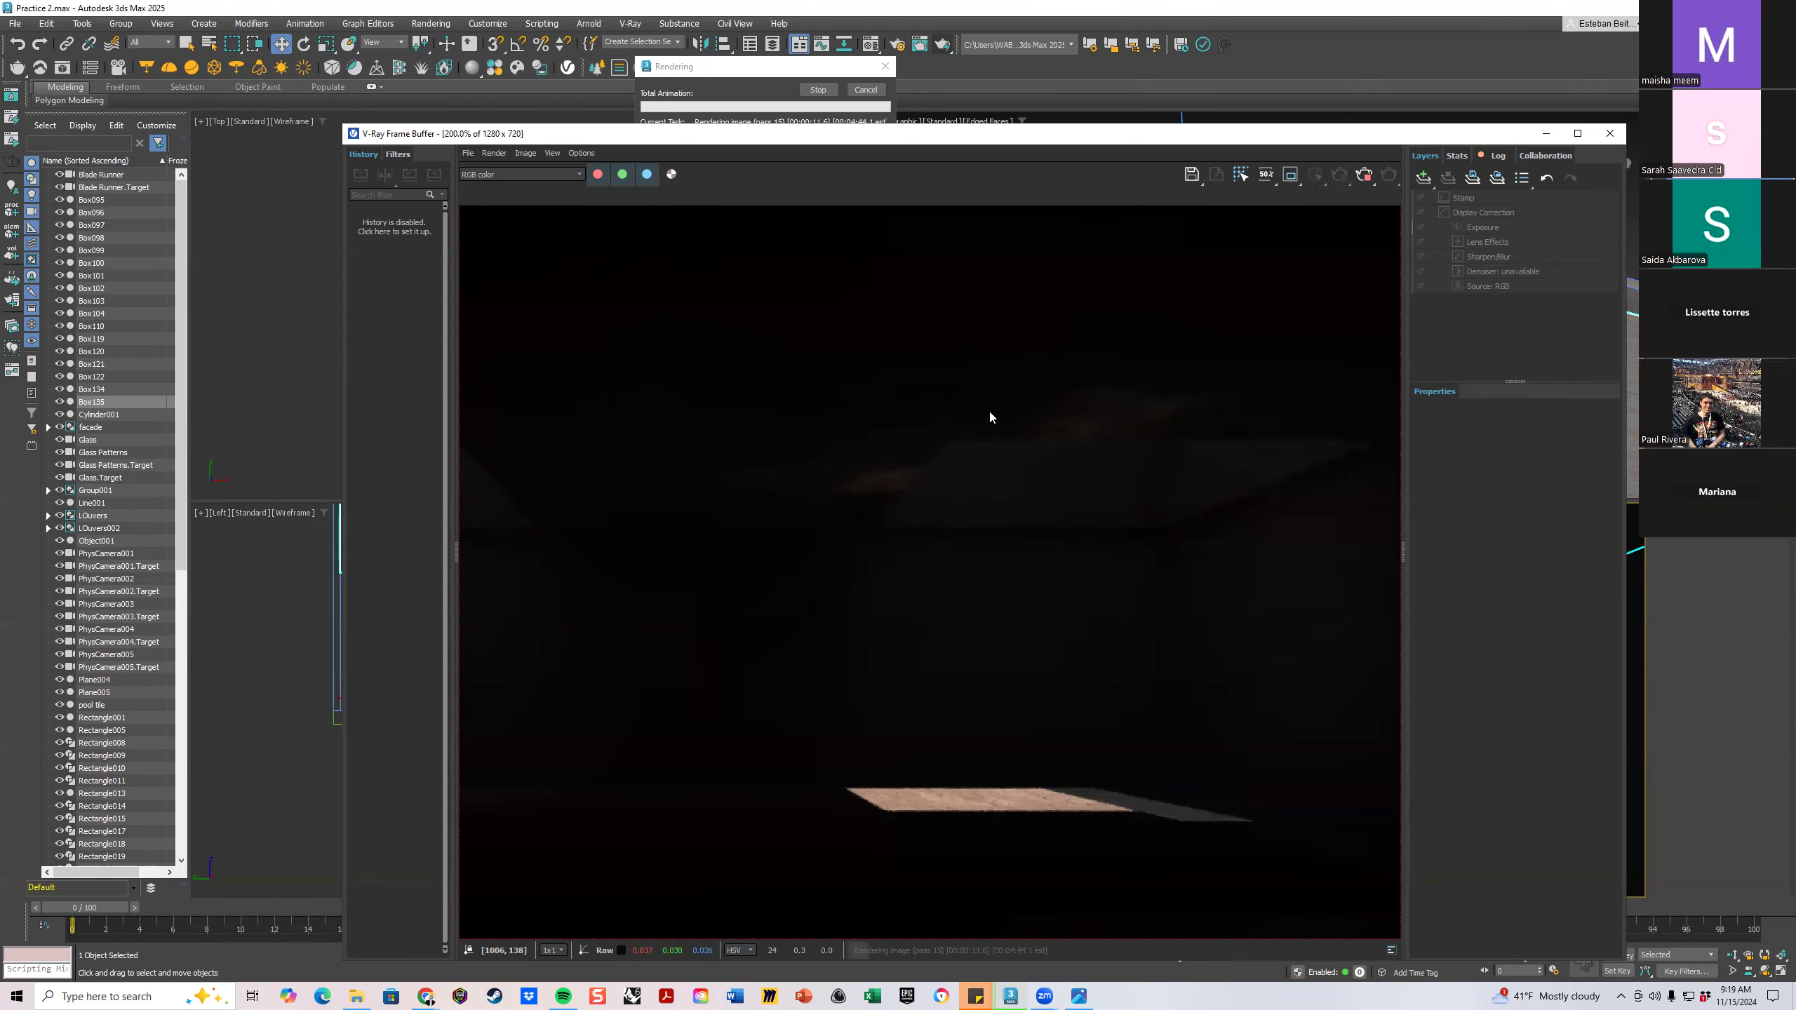
{"action": "scroll", "coordinate": [983, 411], "scroll_direction": "down", "scroll_amount": 1}
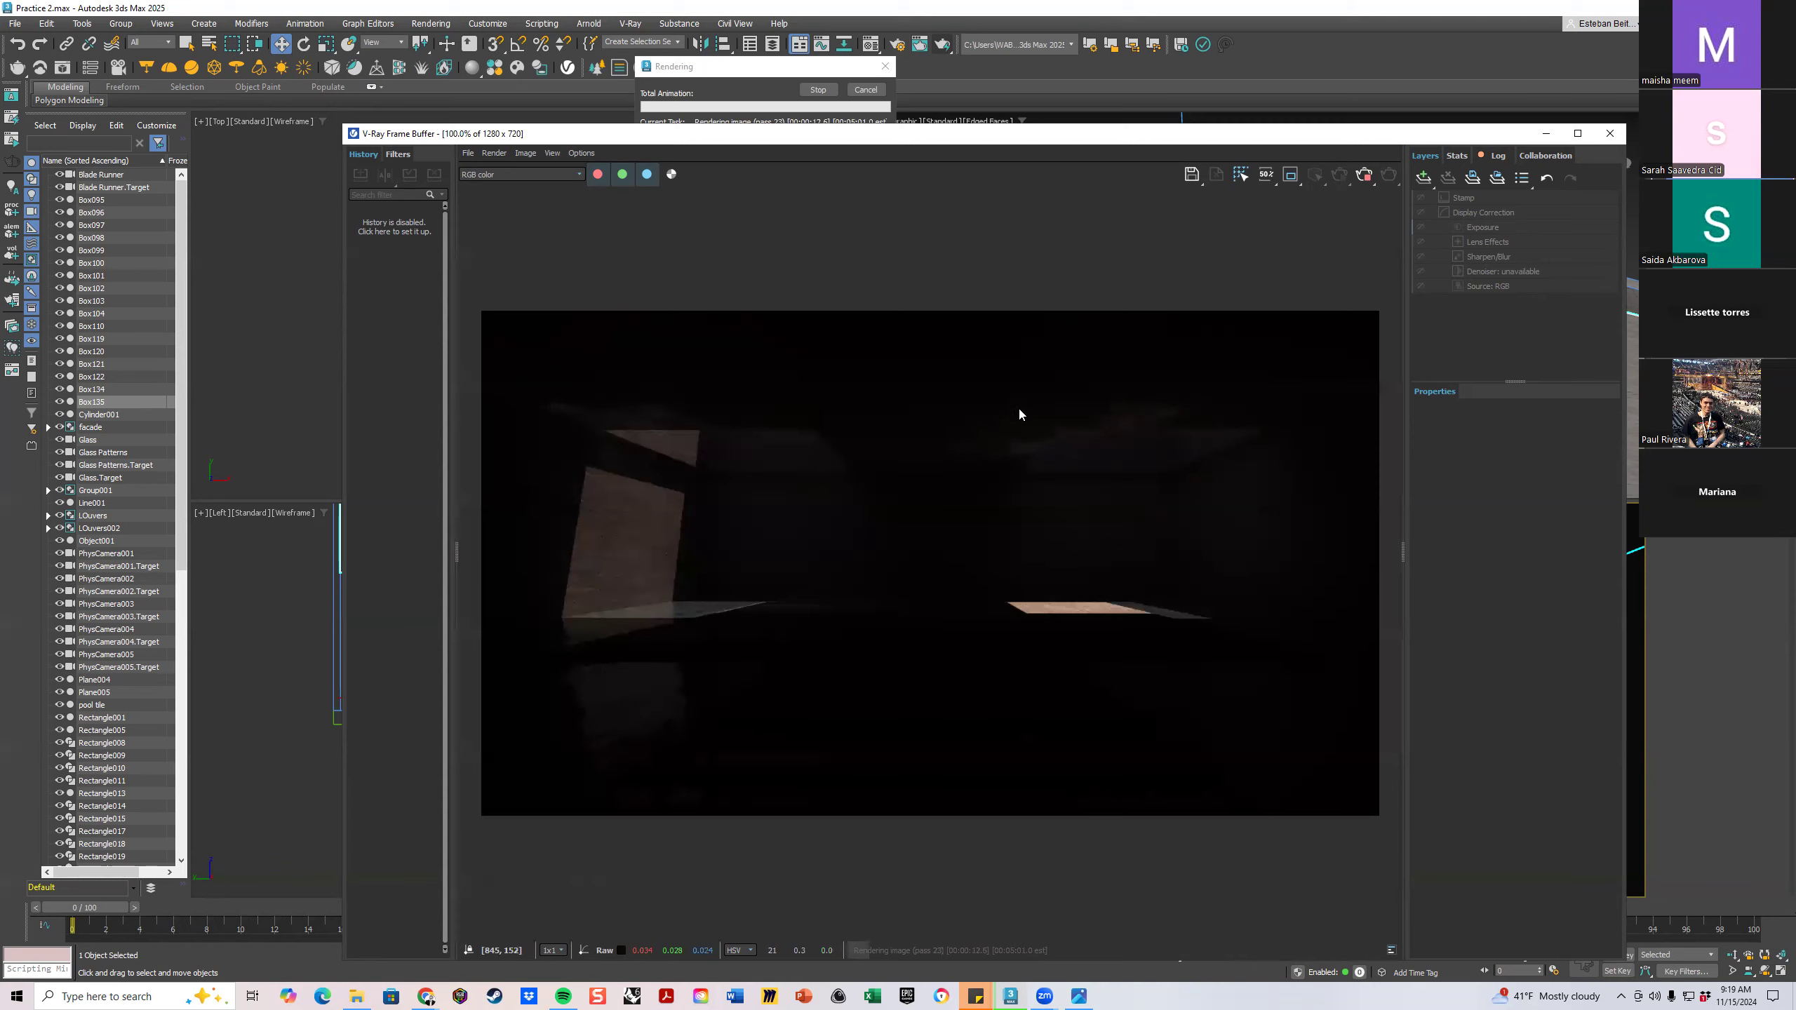
{"action": "left_click", "coordinate": [1607, 135]}
{"action": "left_click", "coordinate": [875, 89]}
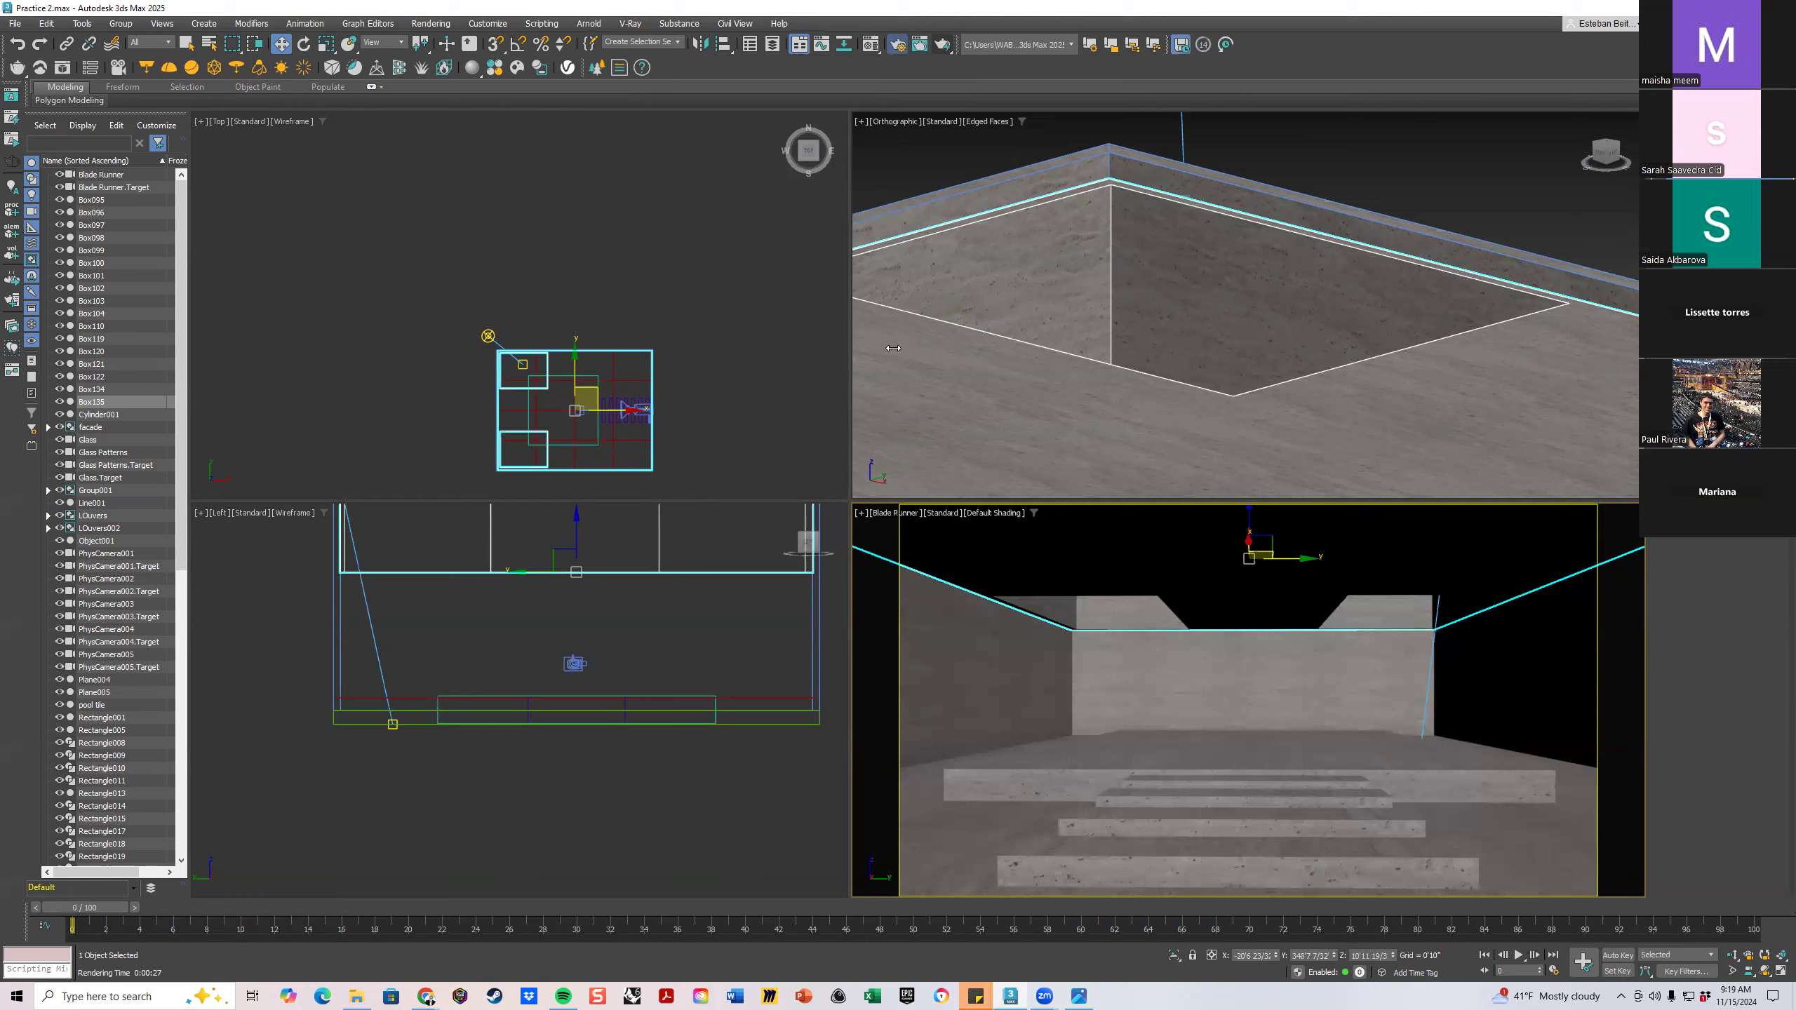
Turn off Caustics in the V-Ray global illumination render settings and close the render setup
{"action": "key", "text": "F10"}
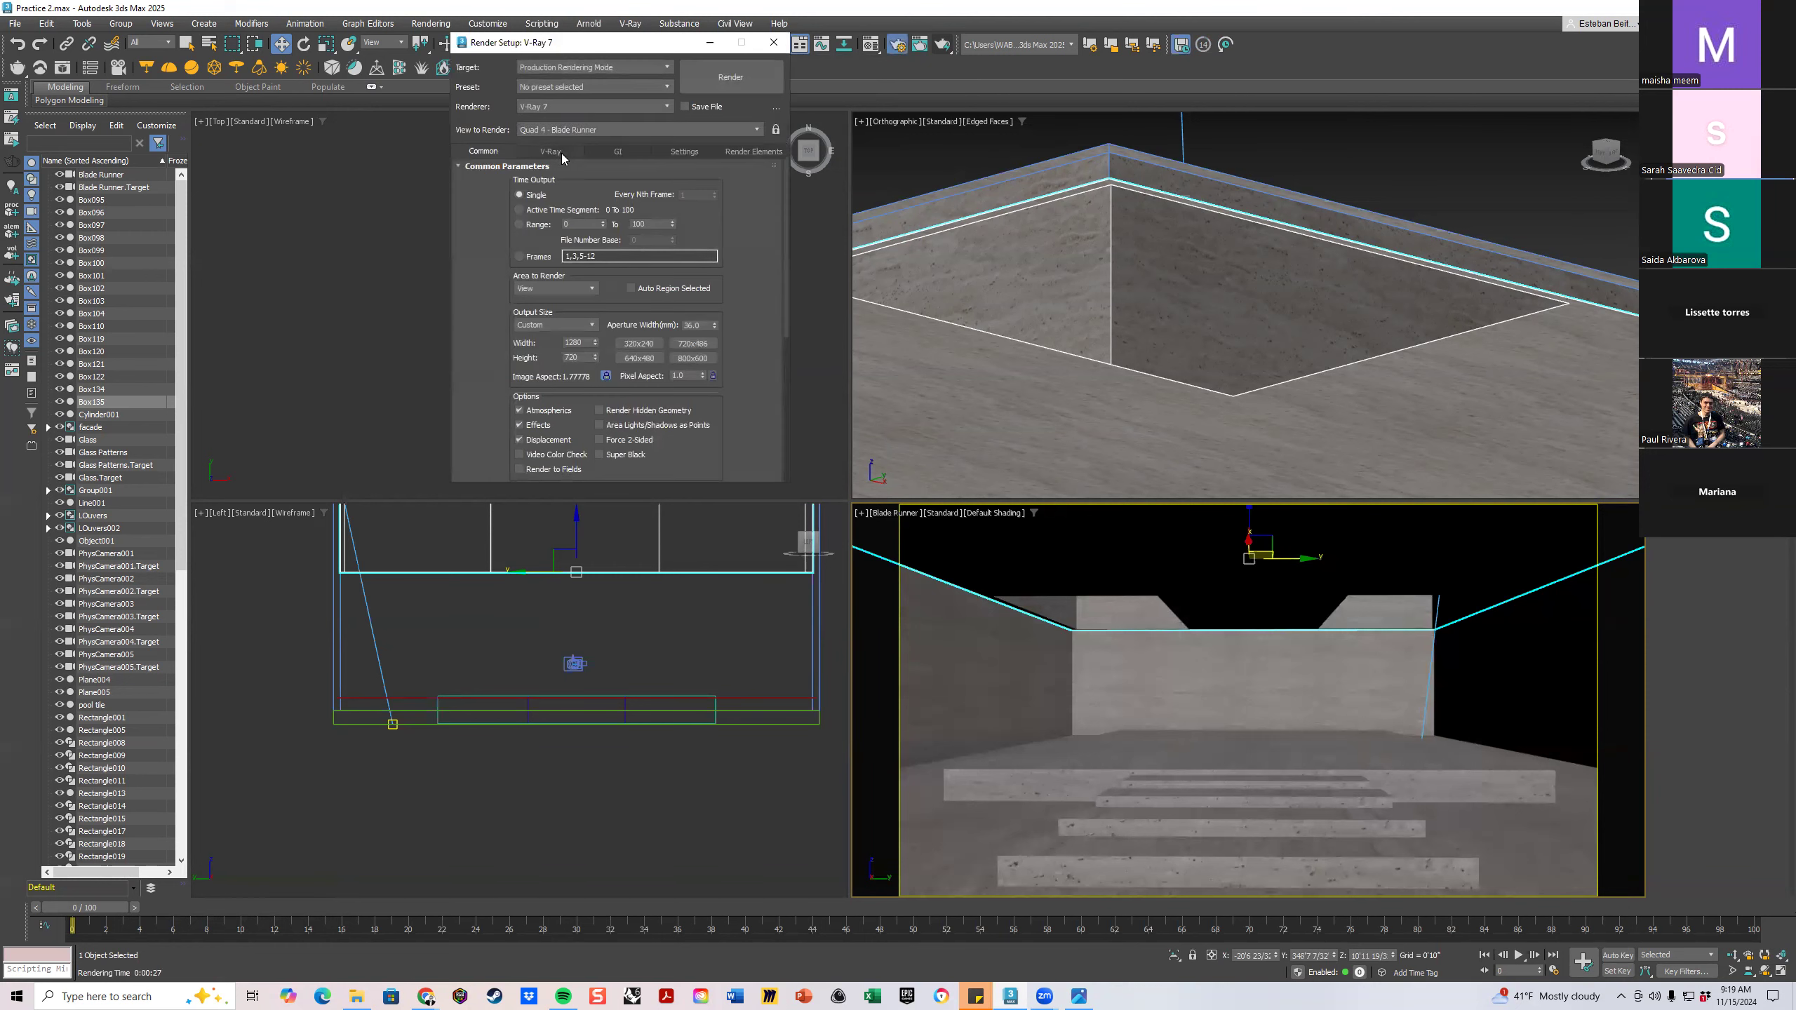
{"action": "left_click", "coordinate": [606, 150]}
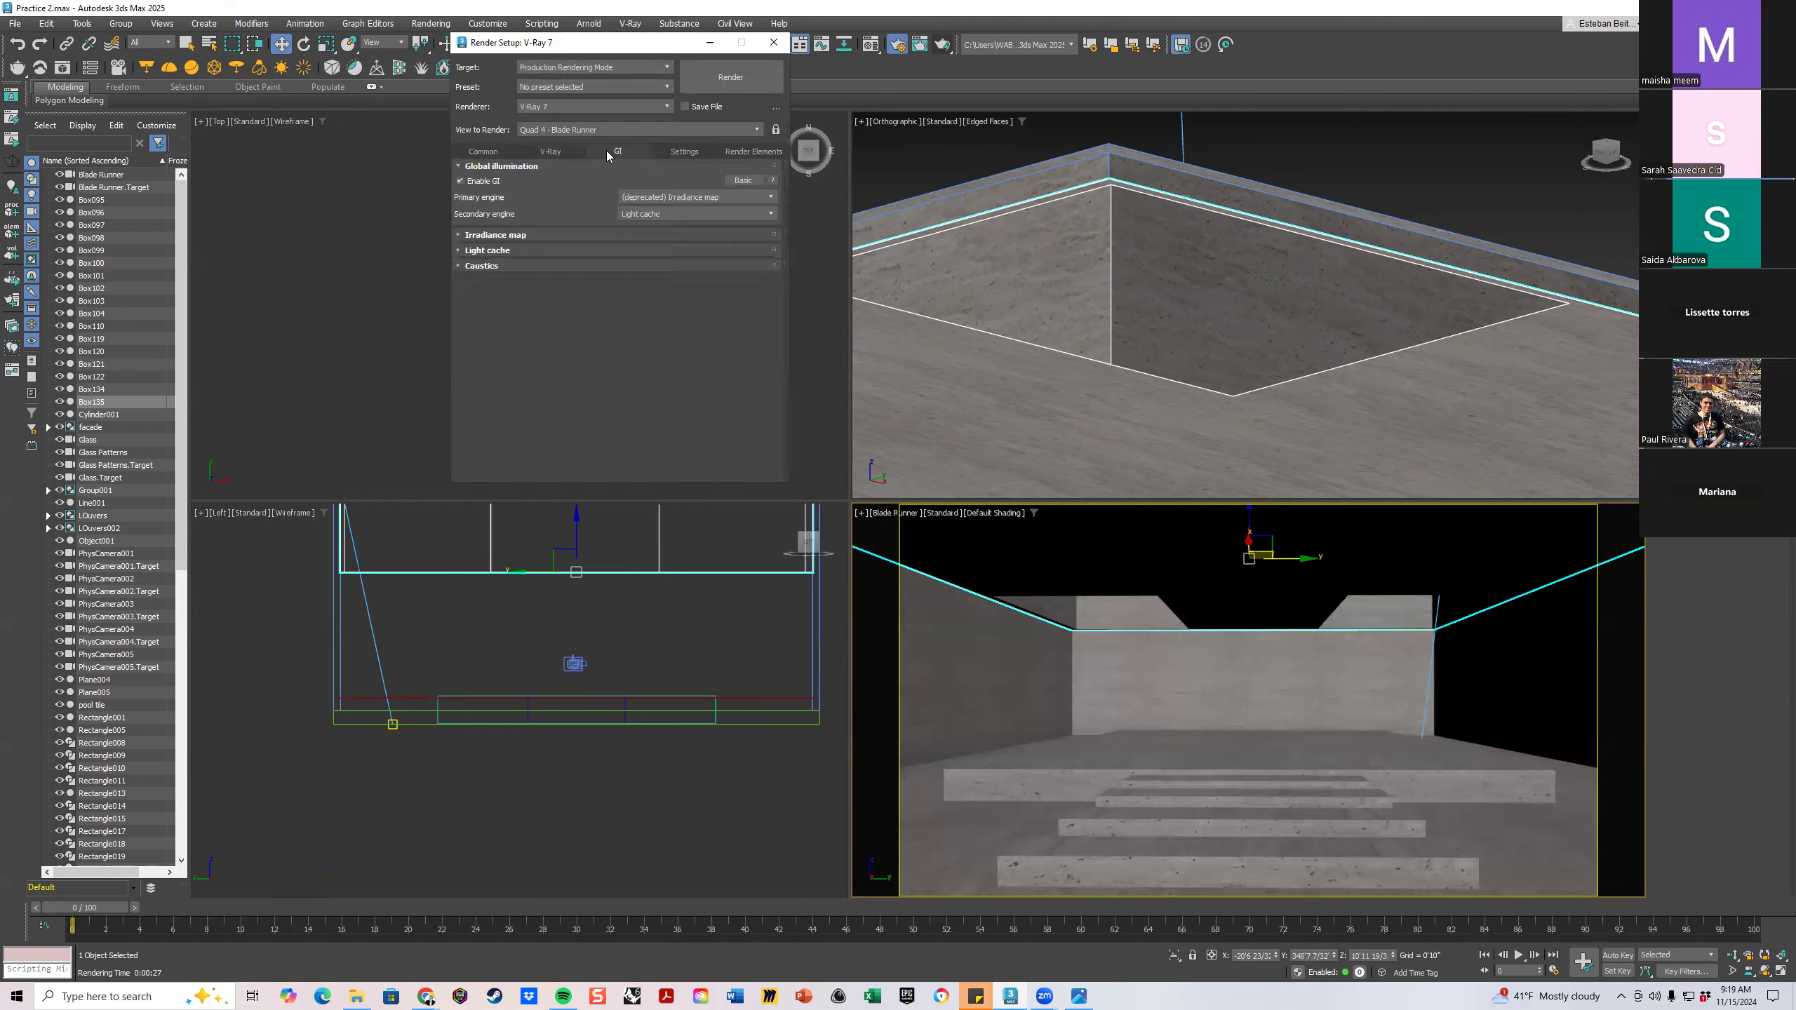
{"action": "left_click", "coordinate": [461, 265]}
{"action": "left_click", "coordinate": [461, 280]}
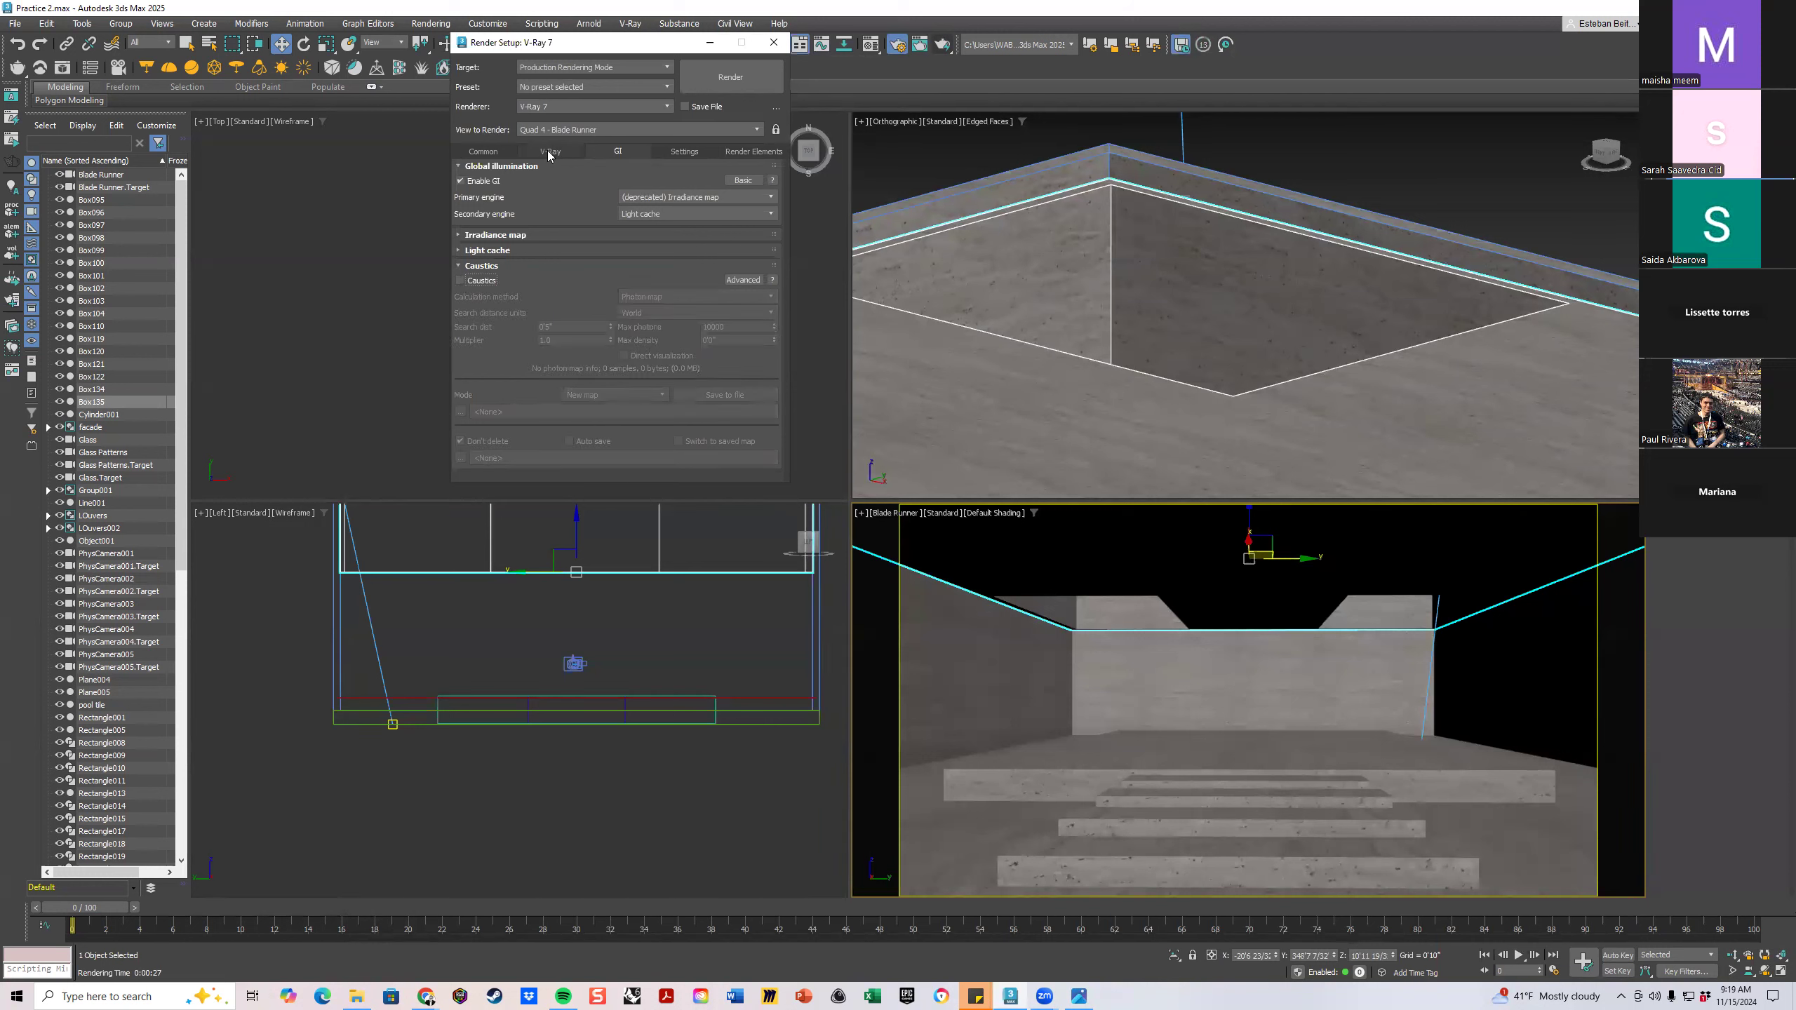
{"action": "left_click", "coordinate": [483, 152]}
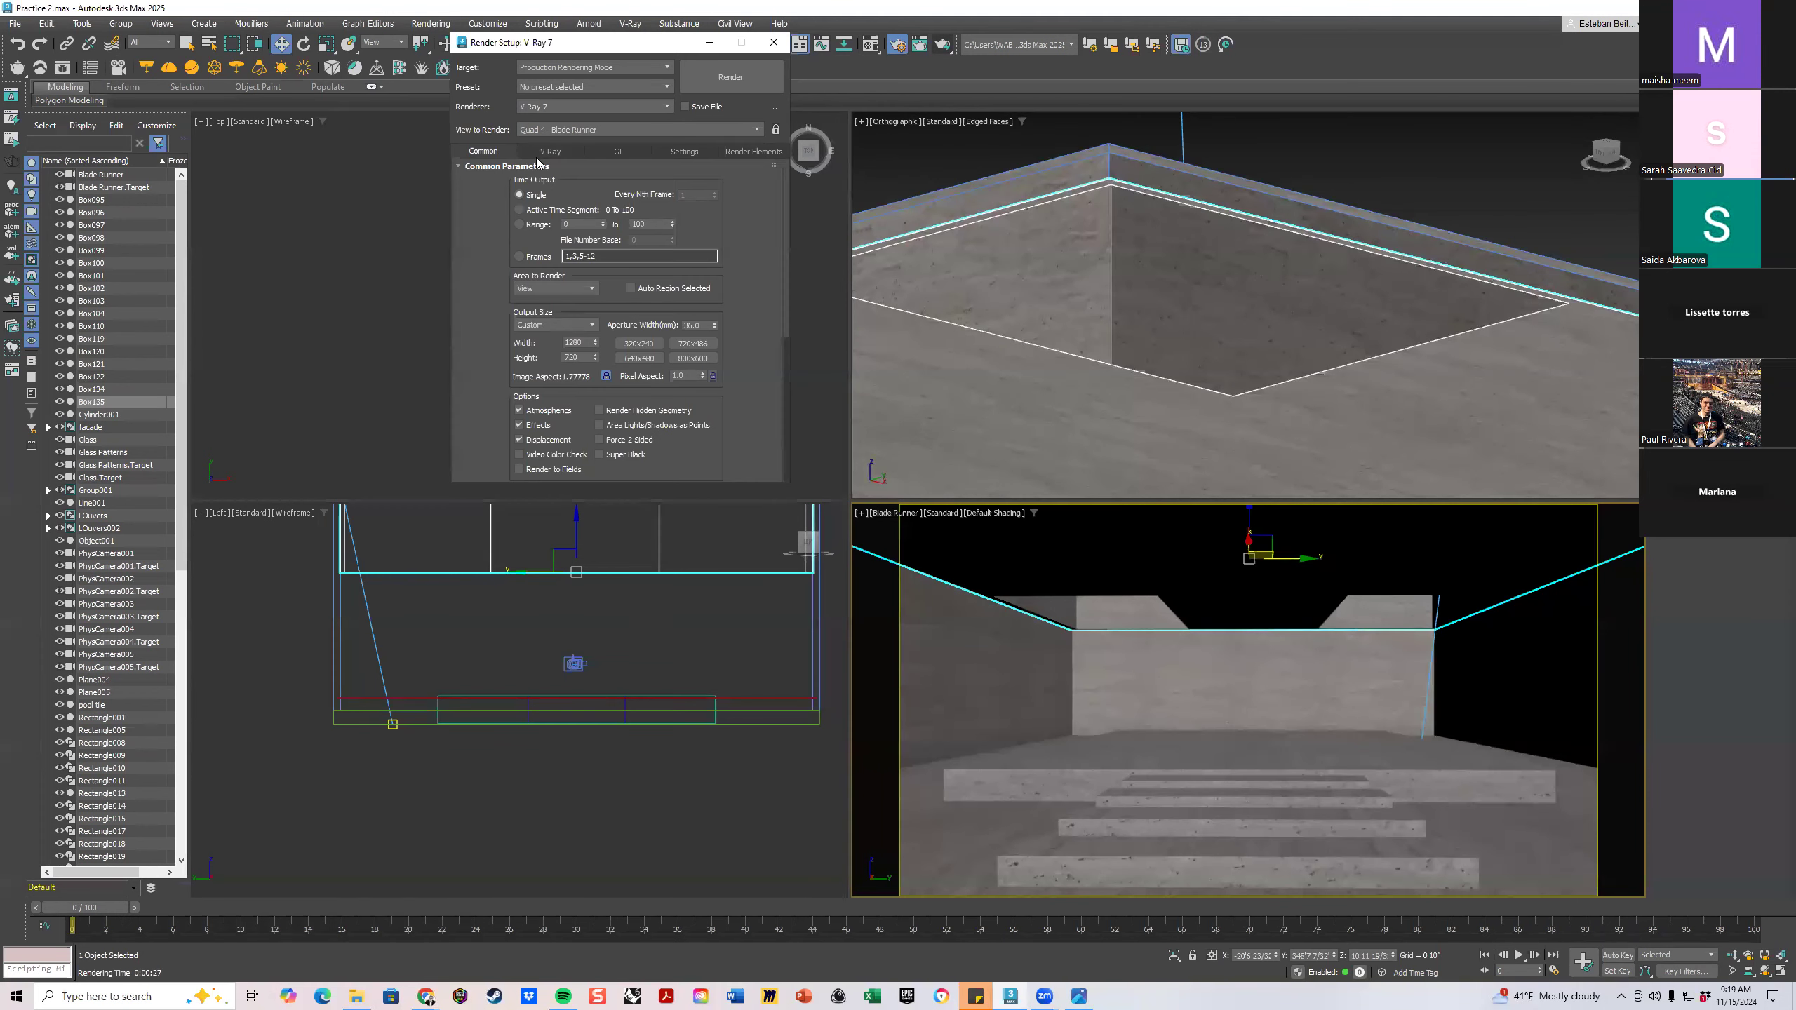
{"action": "left_click", "coordinate": [774, 44]}
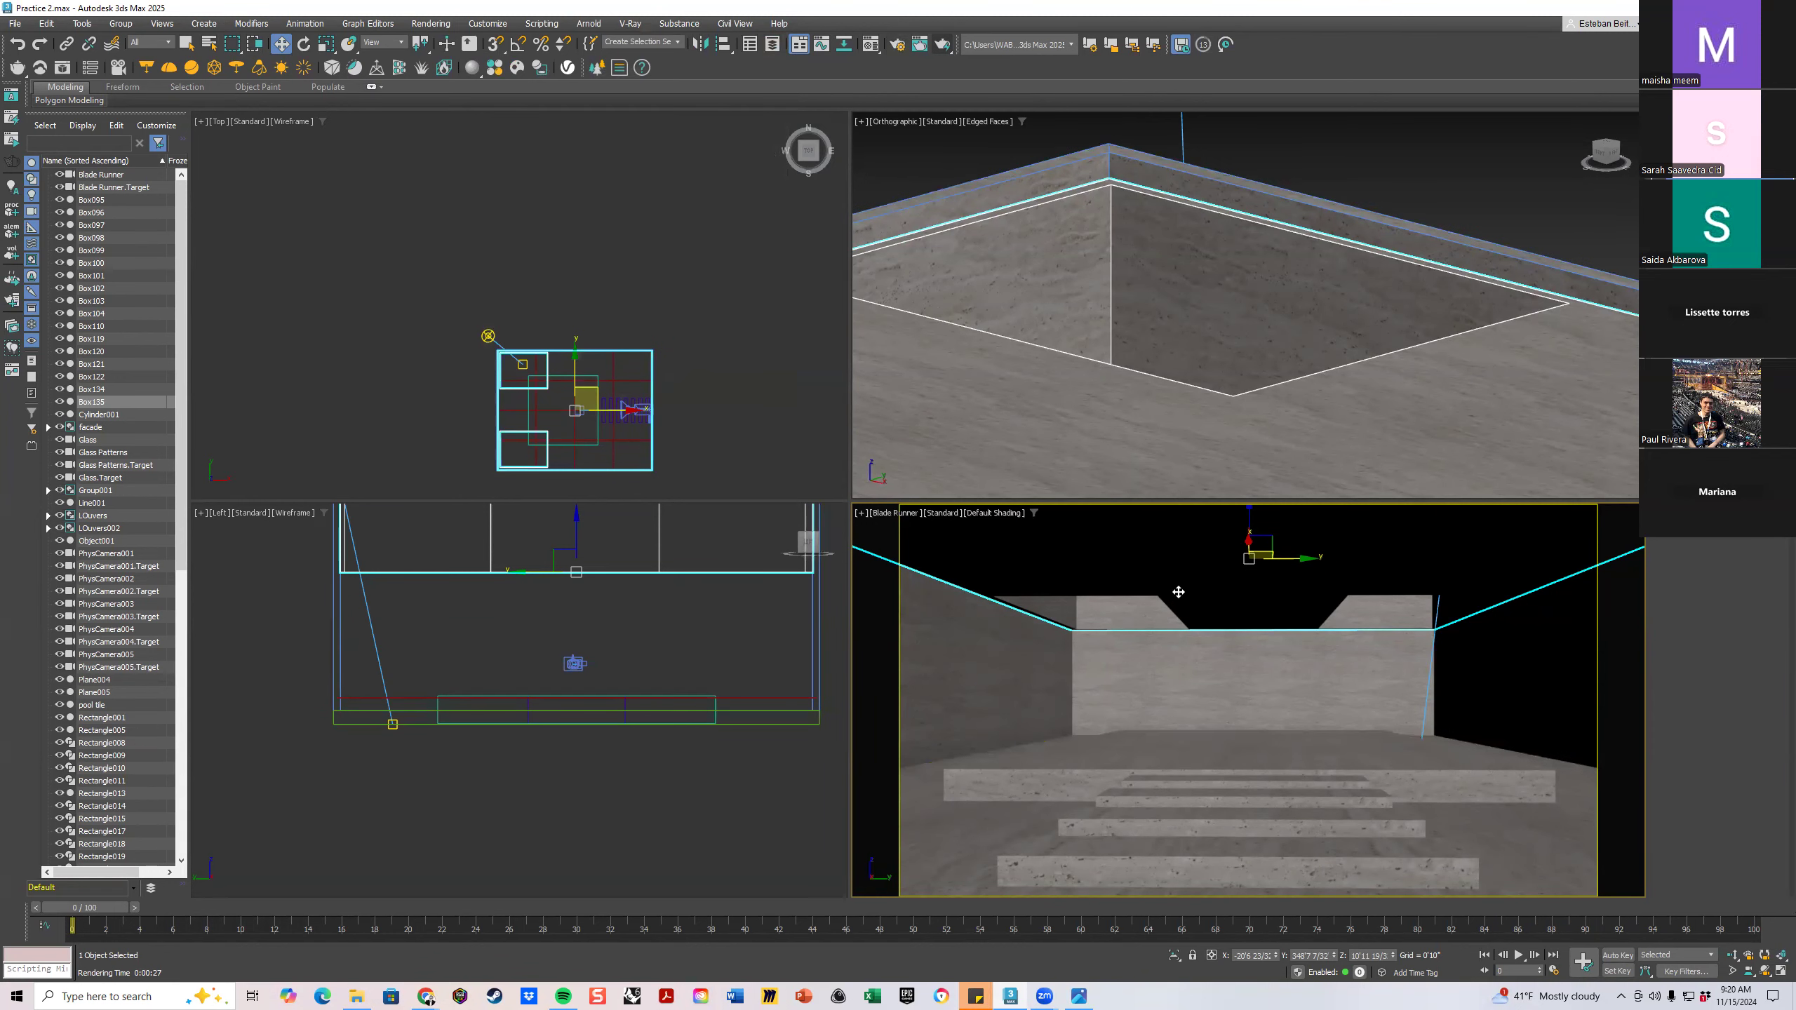
Check the lighting in the Blade Runner 01.jpg reference image, close it and clear the object selection
{"action": "key", "text": "alt+Tab"}
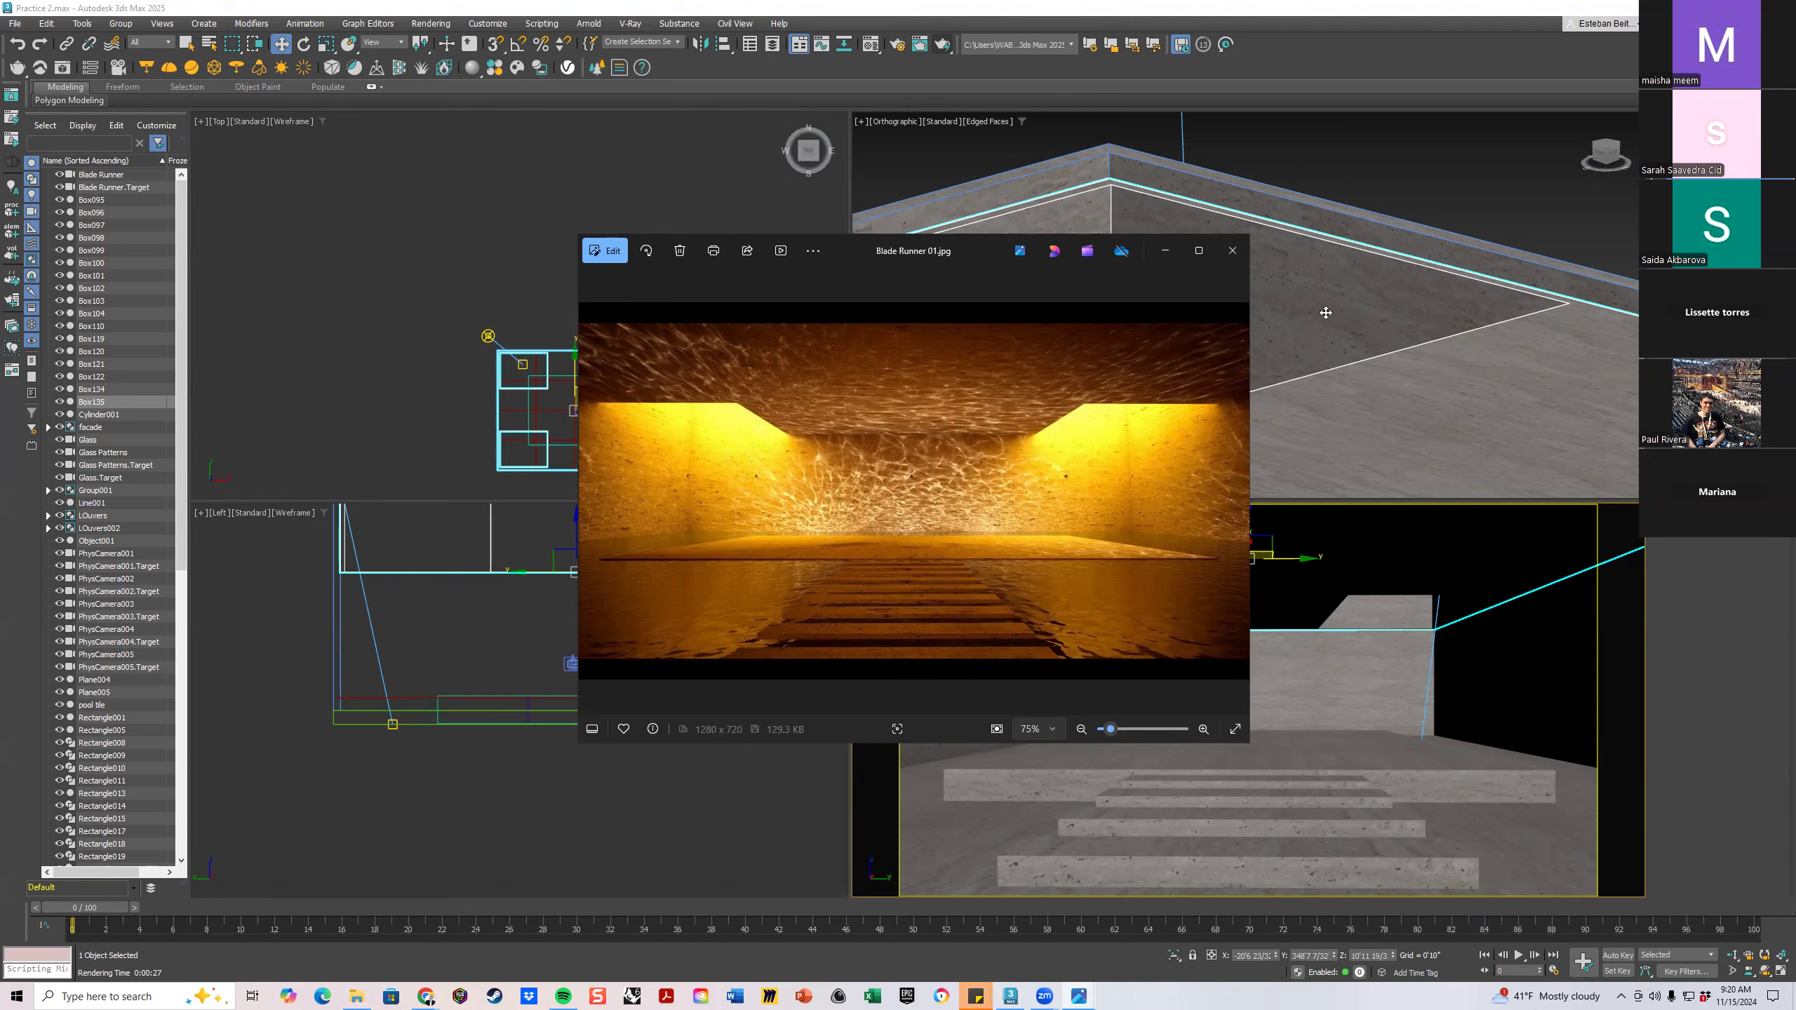
{"action": "left_click", "coordinate": [1233, 251]}
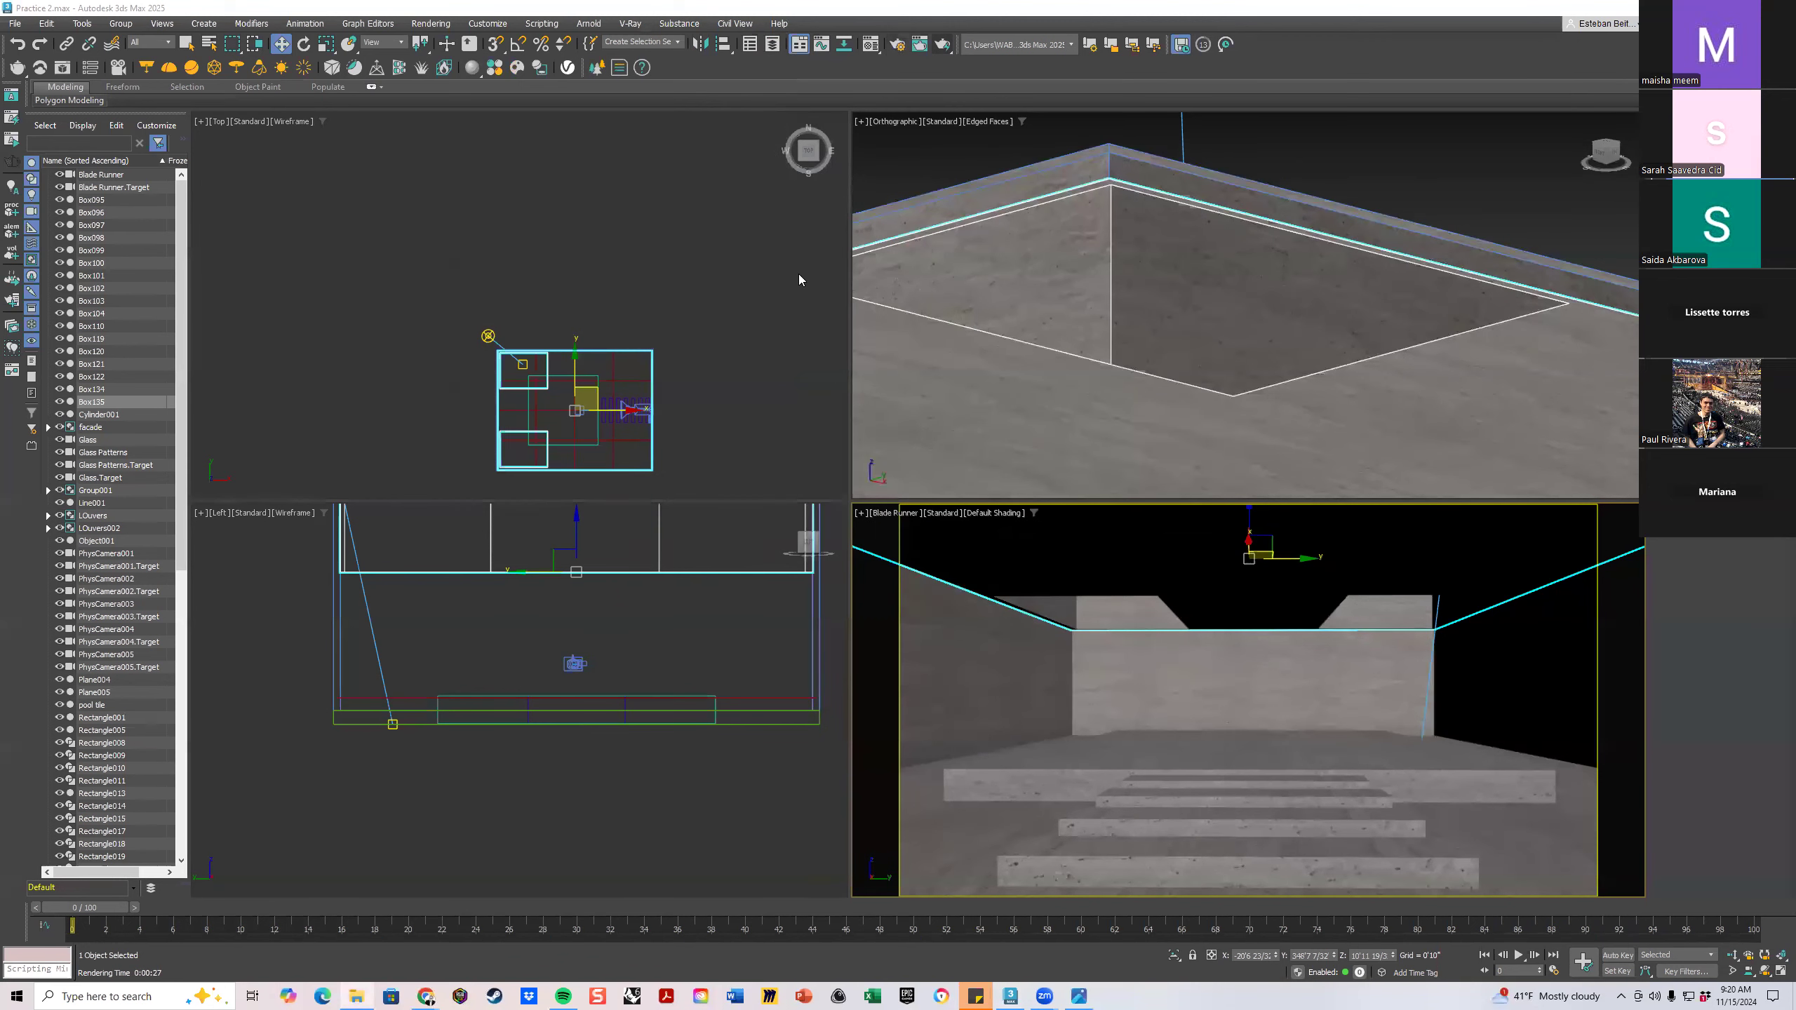
{"action": "left_click", "coordinate": [753, 272]}
Select the sun together with its target in the top view and move both far away from the room
{"action": "middle_click_drag", "start_coordinate": [563, 355], "coordinate": [626, 310]}
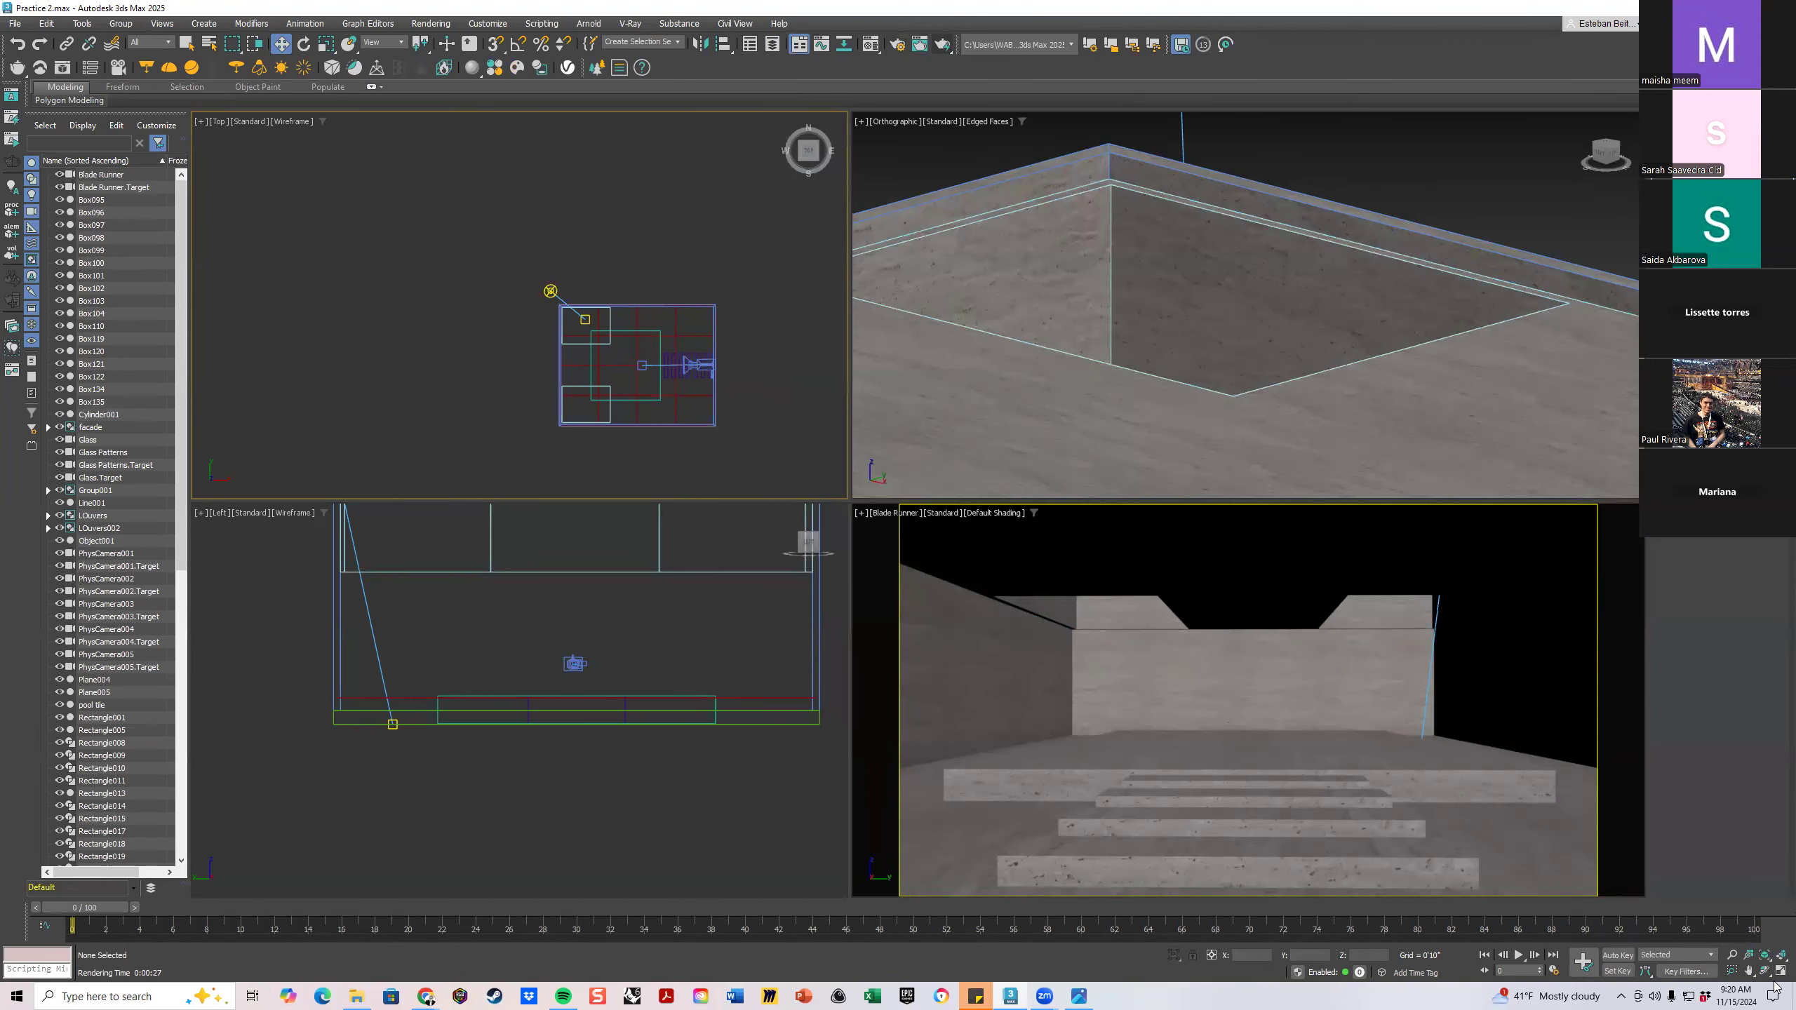
{"action": "key", "text": "alt+w"}
{"action": "scroll", "coordinate": [1033, 564], "scroll_direction": "up", "scroll_amount": 4}
{"action": "left_click", "coordinate": [893, 320]}
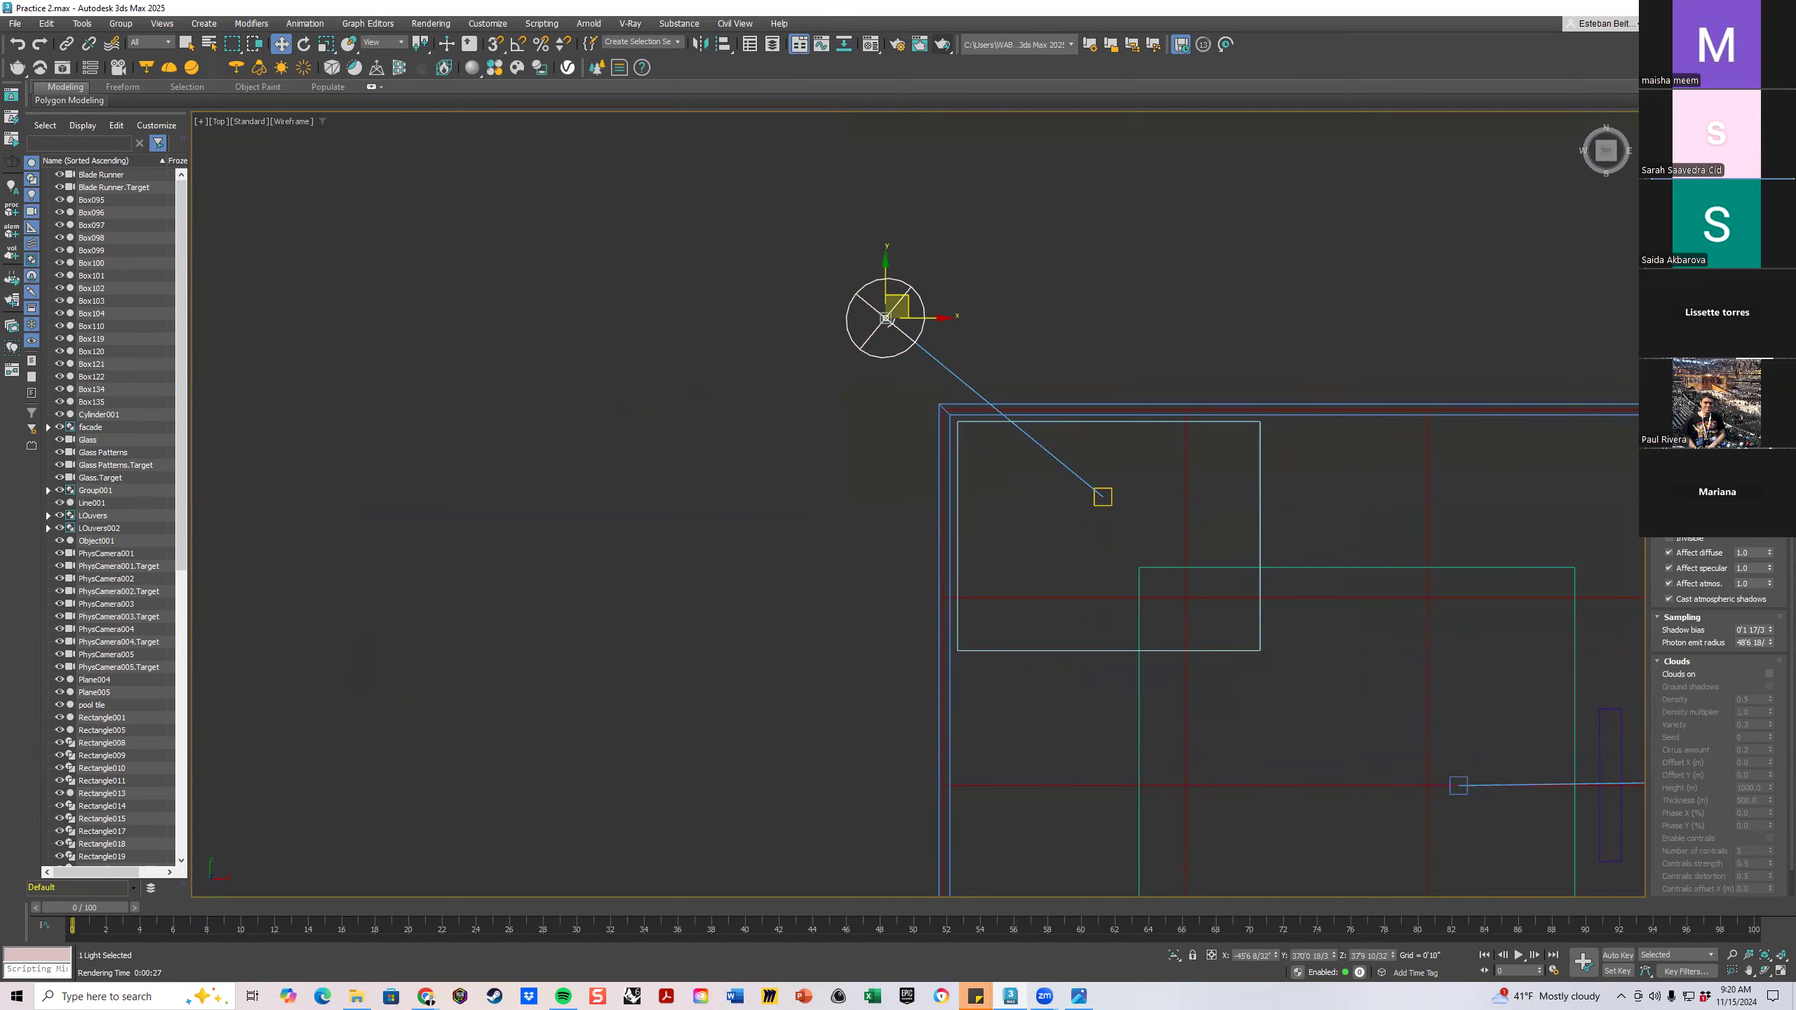
{"action": "left_click", "coordinate": [1117, 335]}
{"action": "scroll", "coordinate": [903, 316], "scroll_direction": "down", "scroll_amount": 4}
{"action": "left_click", "coordinate": [1006, 389]}
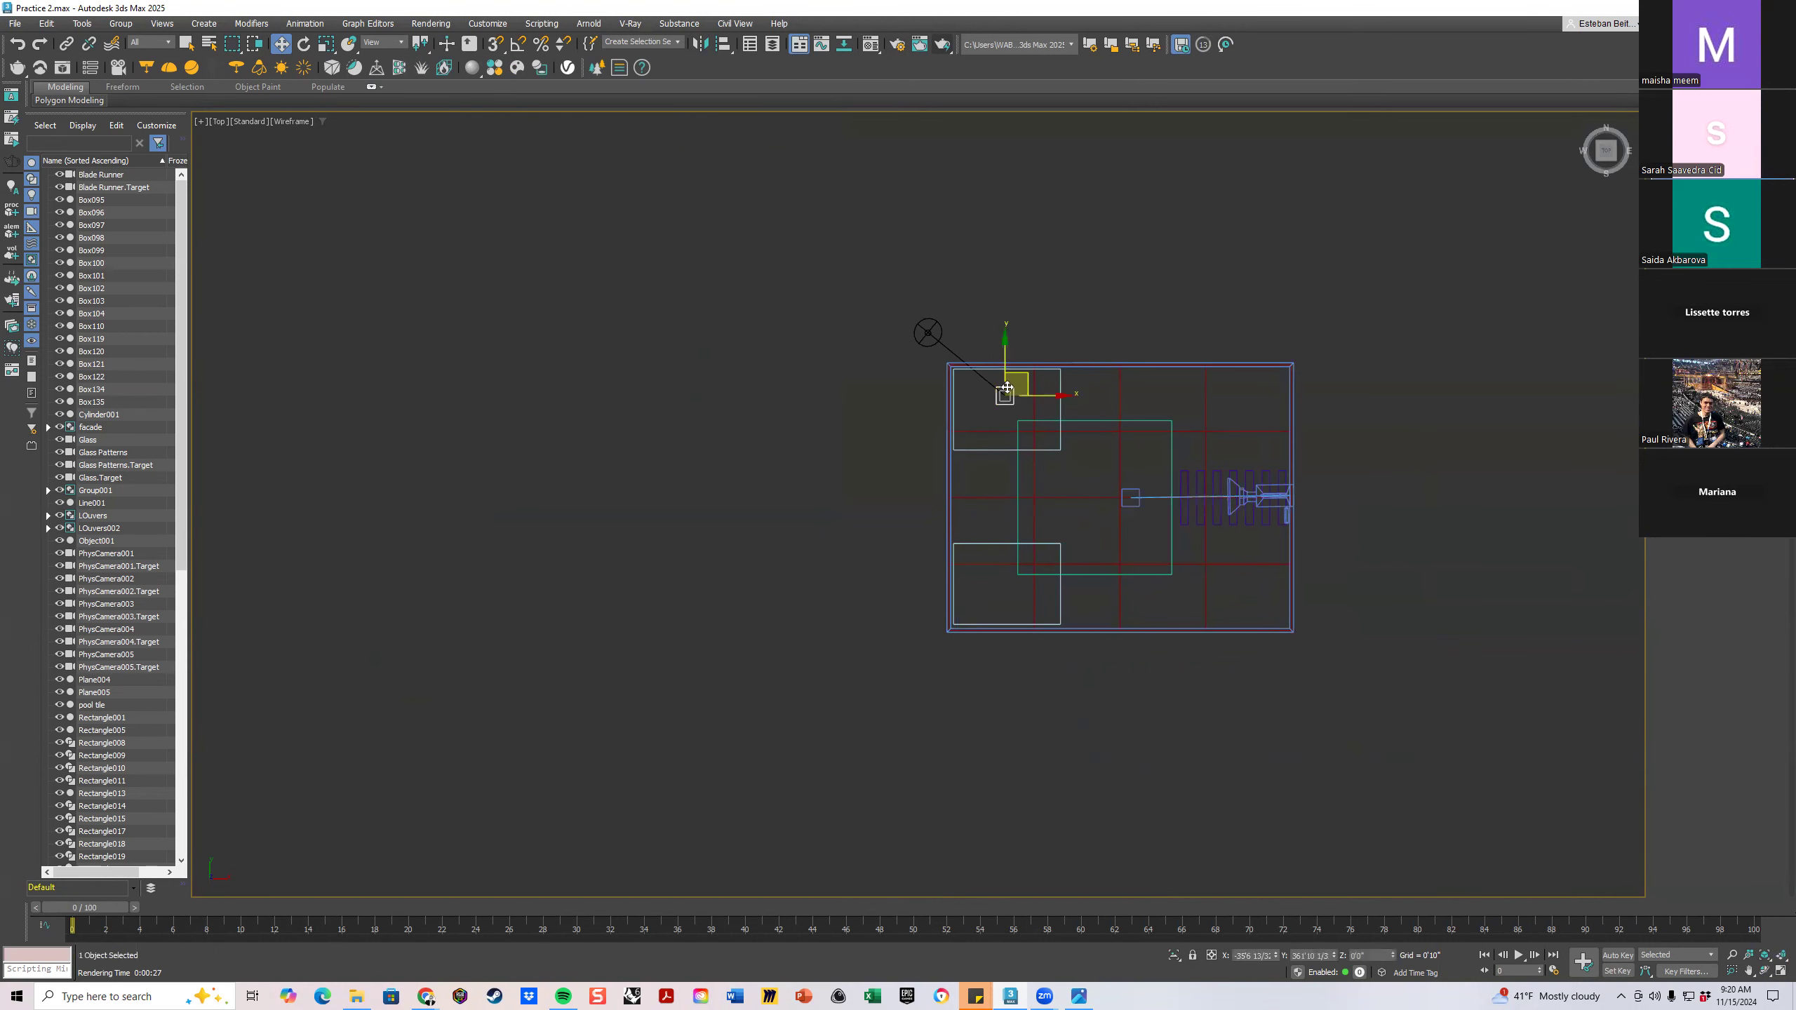
{"action": "left_click", "coordinate": [948, 348]}
{"action": "left_click_drag", "start_coordinate": [902, 344], "coordinate": [204, 342]}
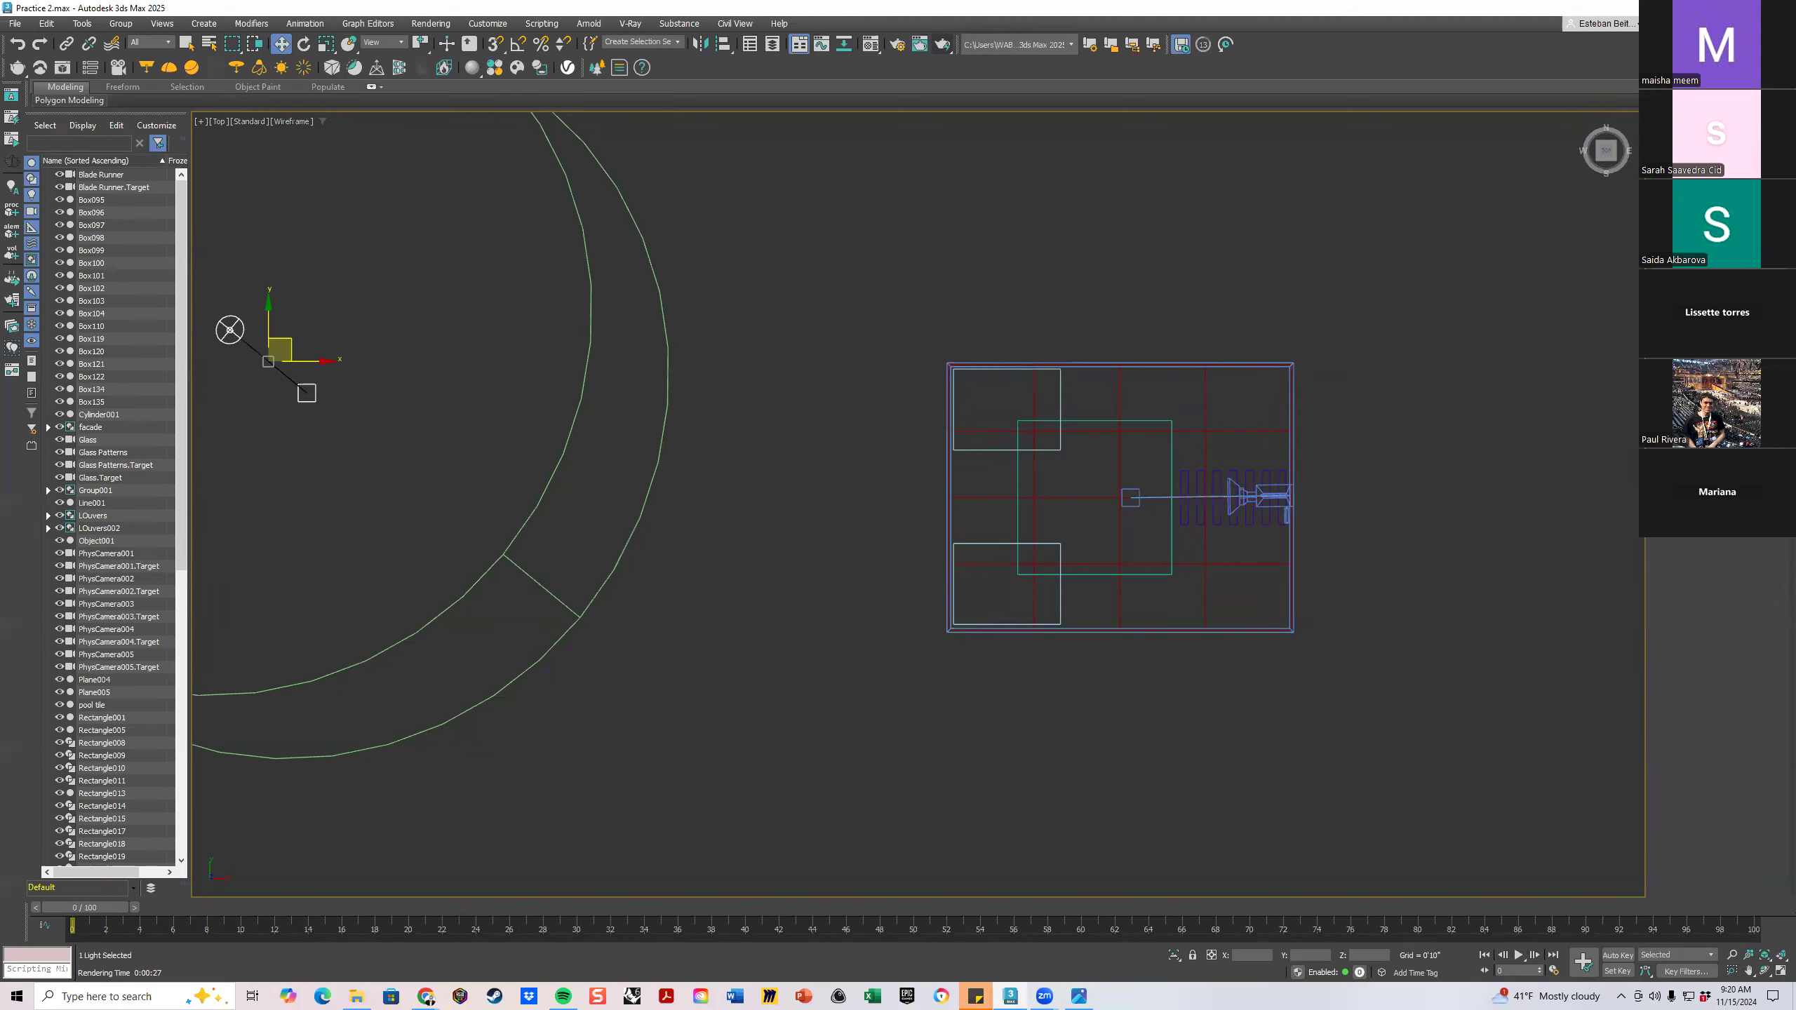
Move the sun and its target well away from the side of the room in the left view
{"action": "key", "text": "q"}
{"action": "middle_click_drag", "start_coordinate": [1038, 516], "coordinate": [1012, 449]}
{"action": "scroll", "coordinate": [985, 405], "scroll_direction": "up", "scroll_amount": 4}
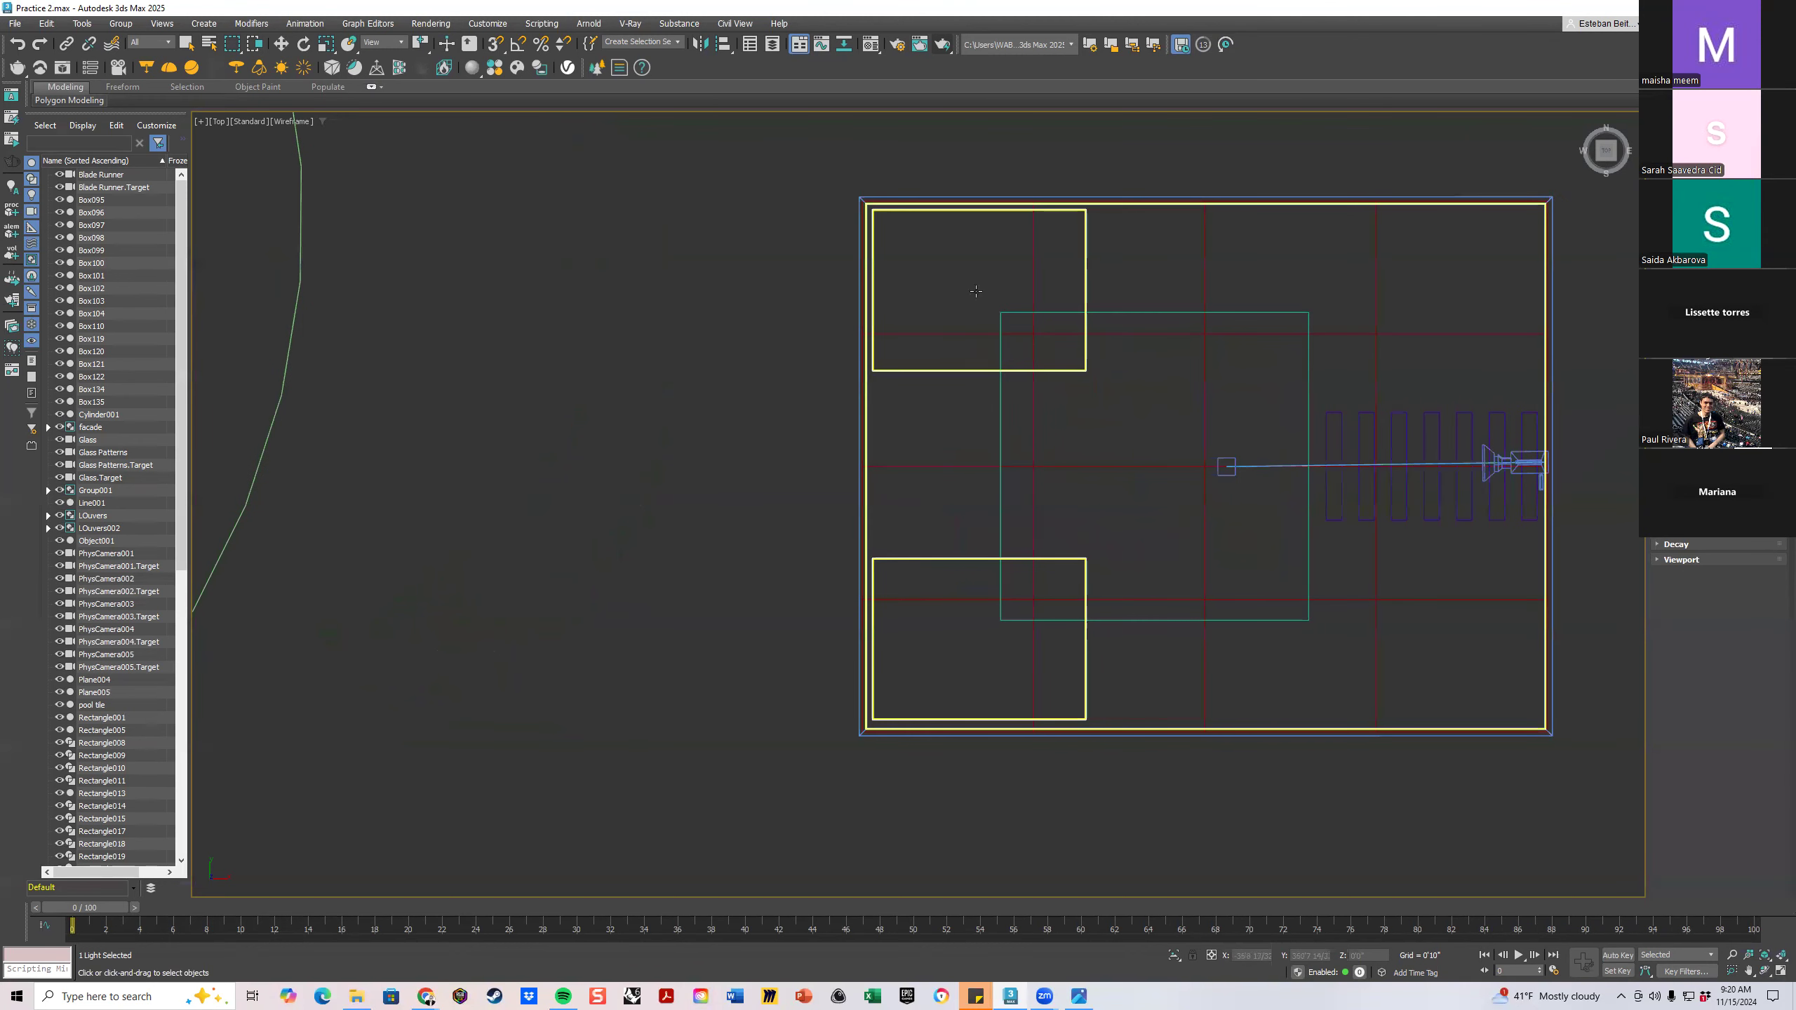
{"action": "key", "text": "alt+w"}
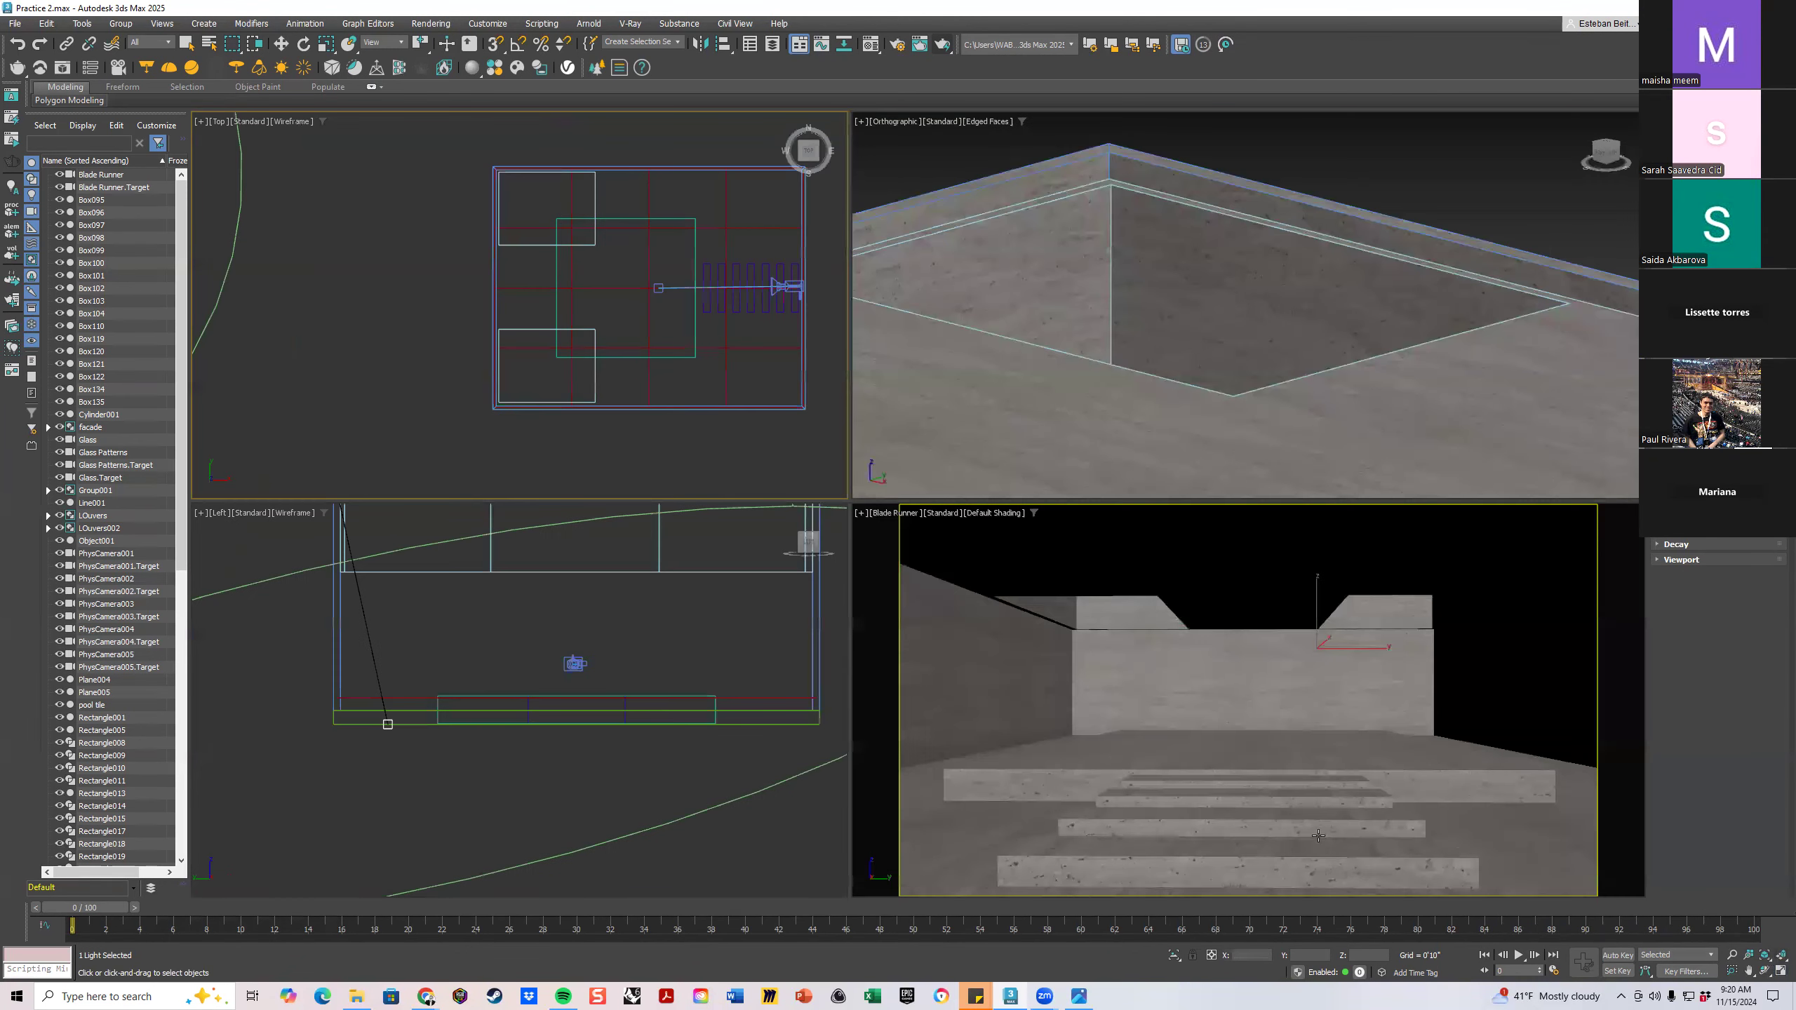
{"action": "middle_click_drag", "start_coordinate": [558, 693], "coordinate": [575, 792]}
{"action": "scroll", "coordinate": [576, 792], "scroll_direction": "down", "scroll_amount": 3}
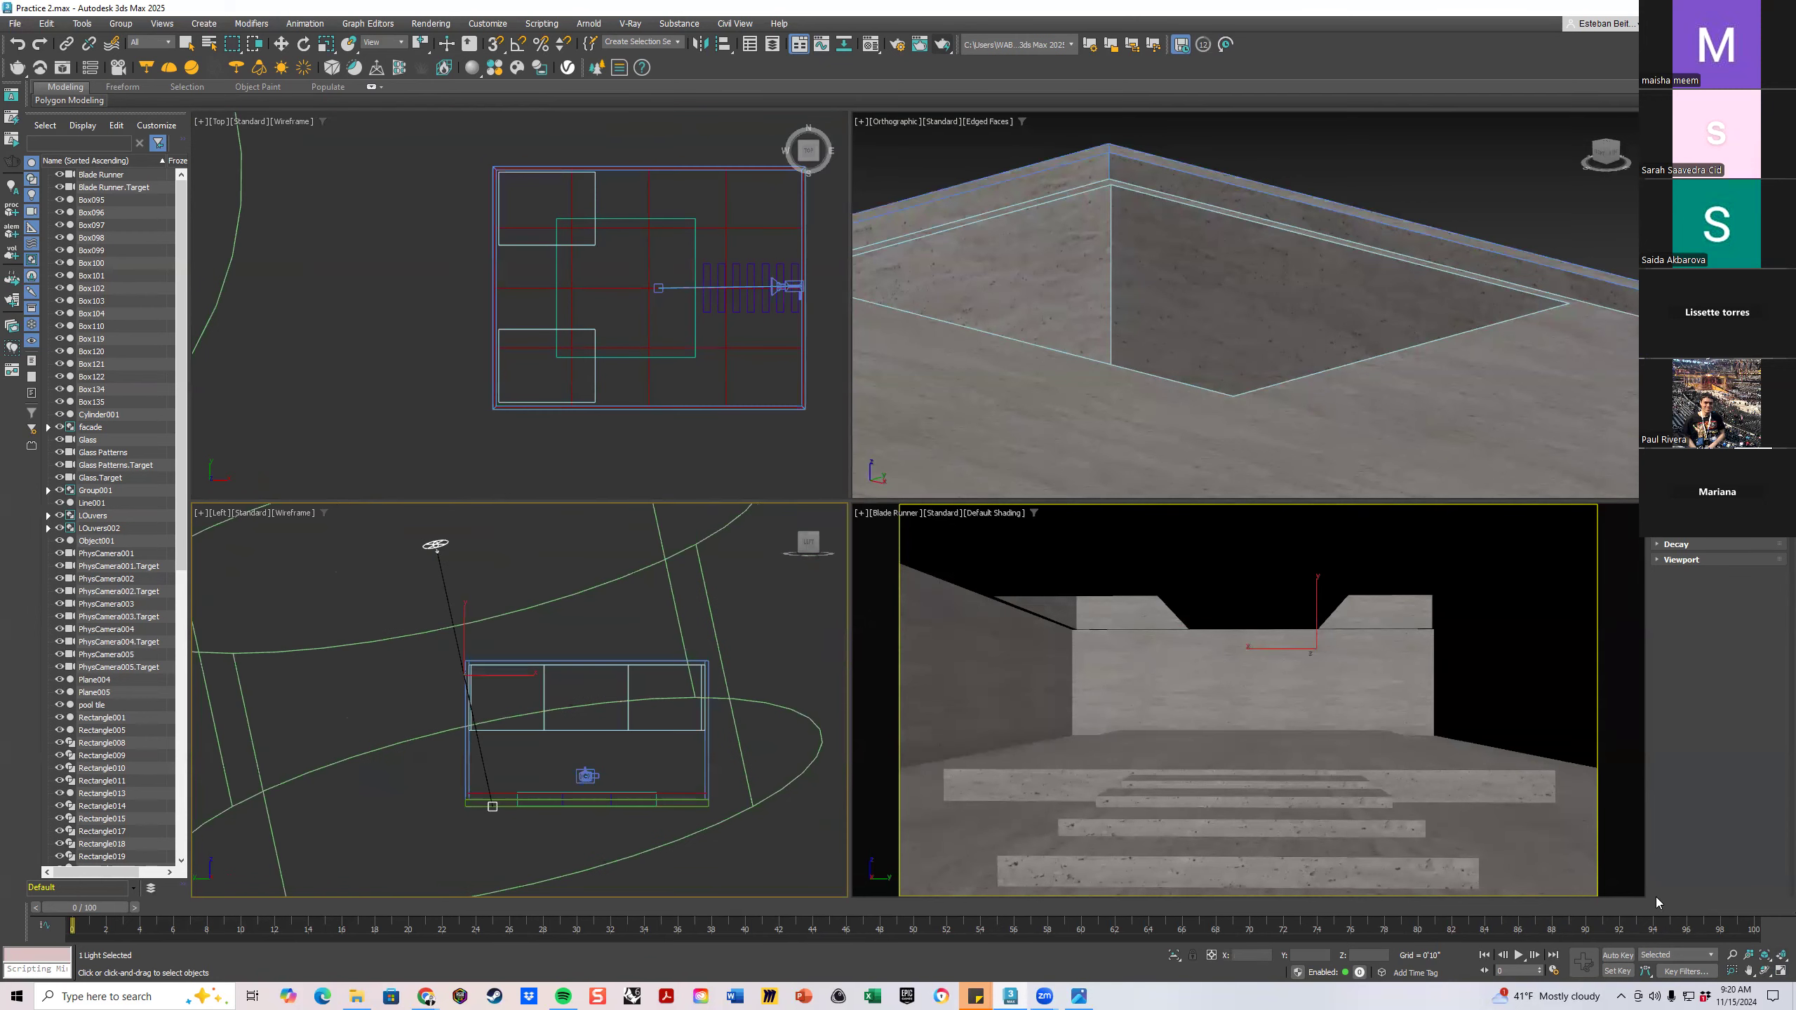
{"action": "key", "text": "alt+w"}
{"action": "middle_click_drag", "start_coordinate": [935, 546], "coordinate": [764, 553]}
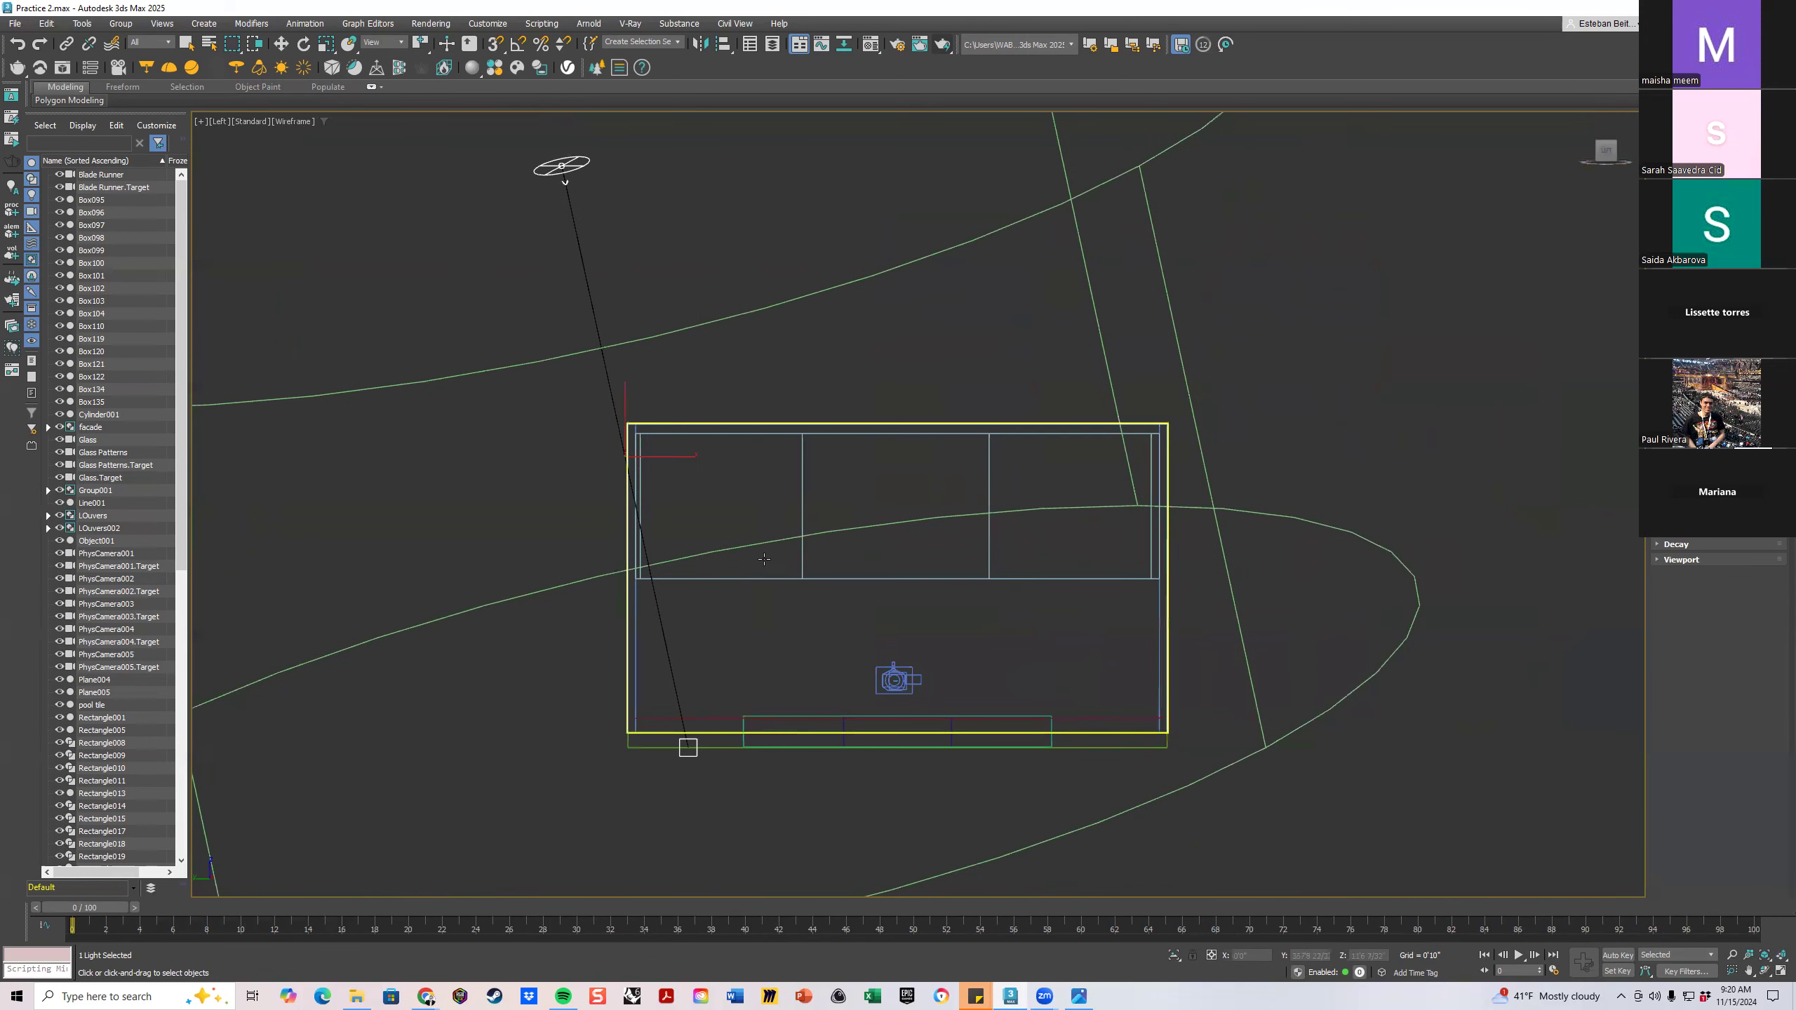
{"action": "key", "text": "w"}
{"action": "scroll", "coordinate": [813, 502], "scroll_direction": "down", "scroll_amount": 4}
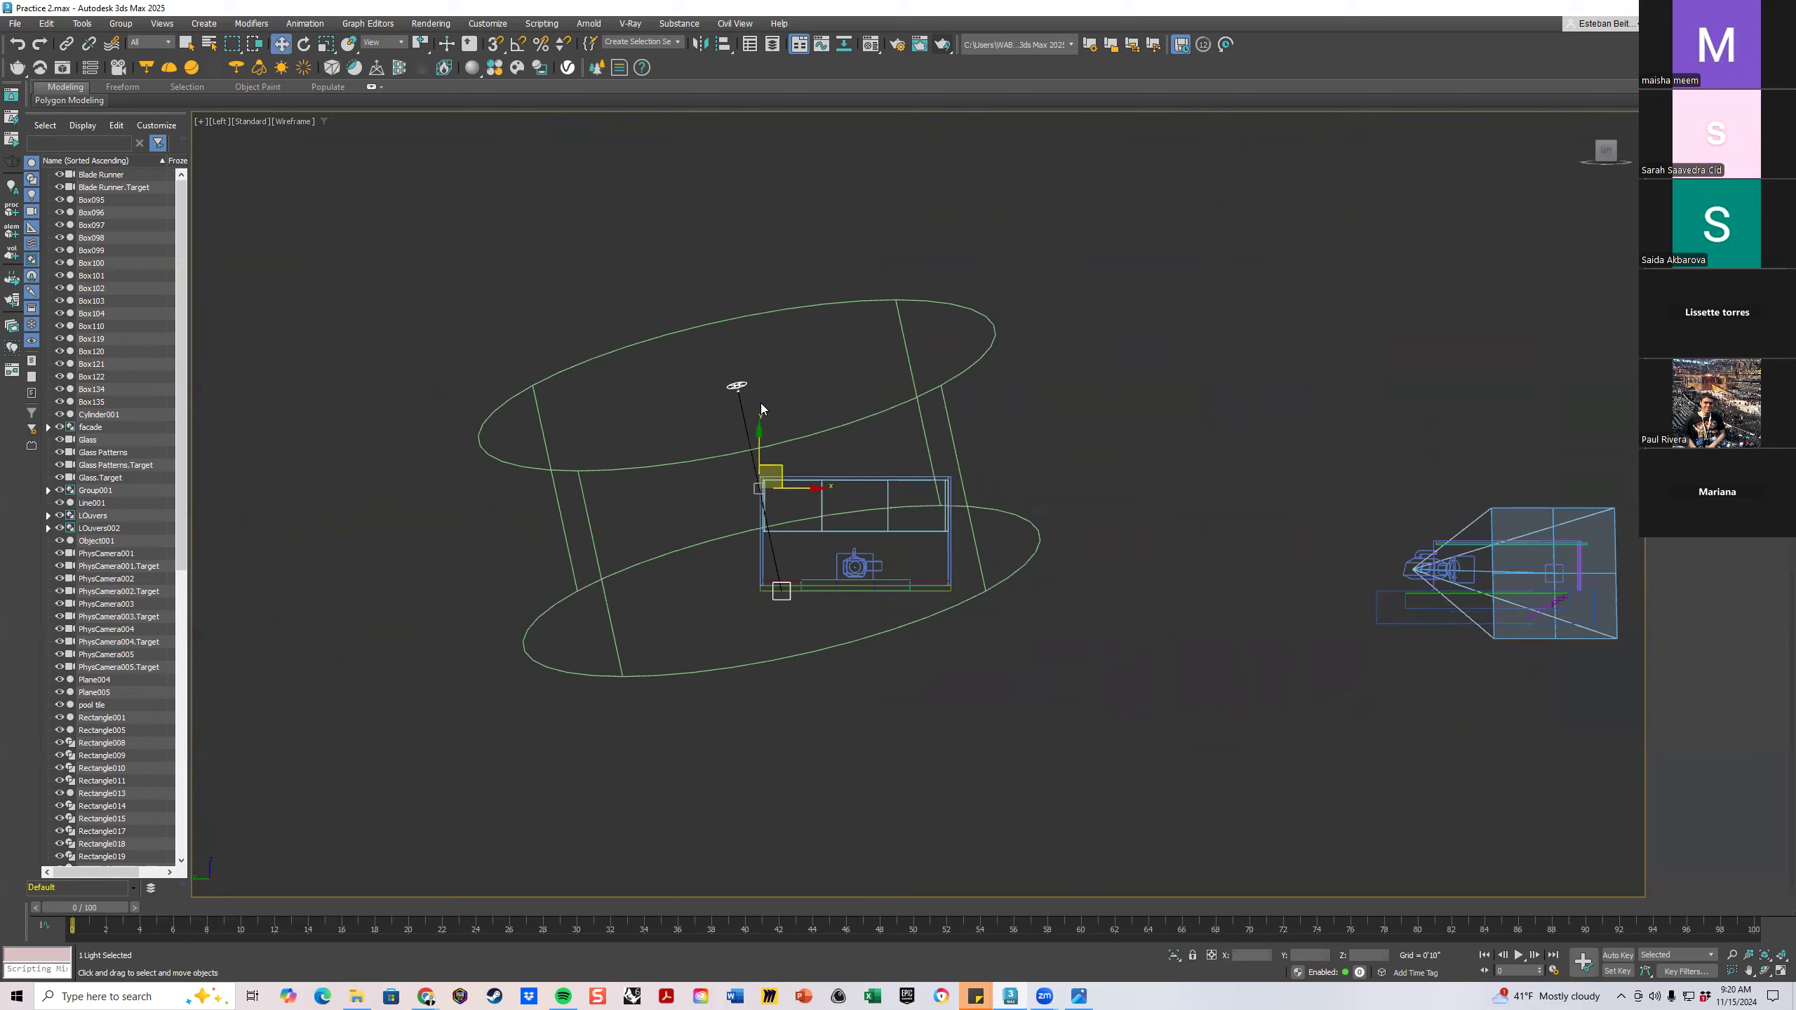
{"action": "left_click_drag", "start_coordinate": [812, 501], "coordinate": [14, 501]}
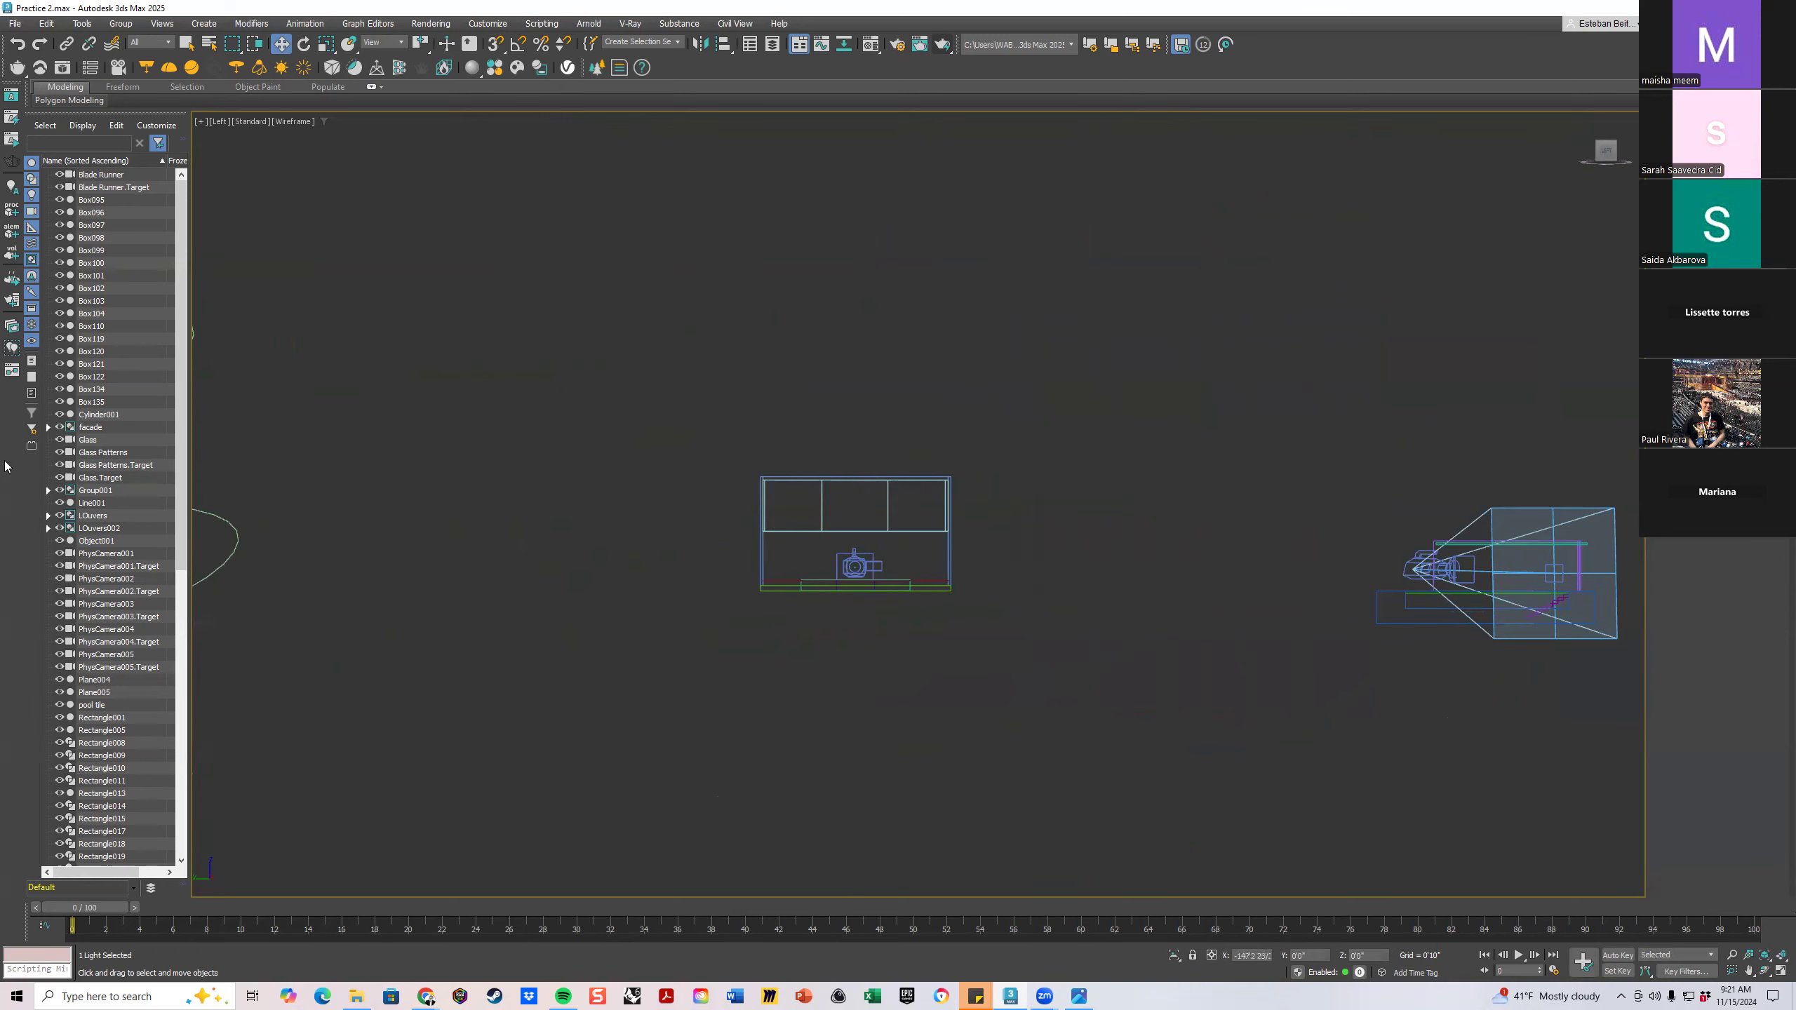
{"action": "scroll", "coordinate": [785, 515], "scroll_direction": "up", "scroll_amount": 5}
{"action": "key", "text": "q"}
{"action": "left_click_drag", "start_coordinate": [822, 278], "coordinate": [941, 498]}
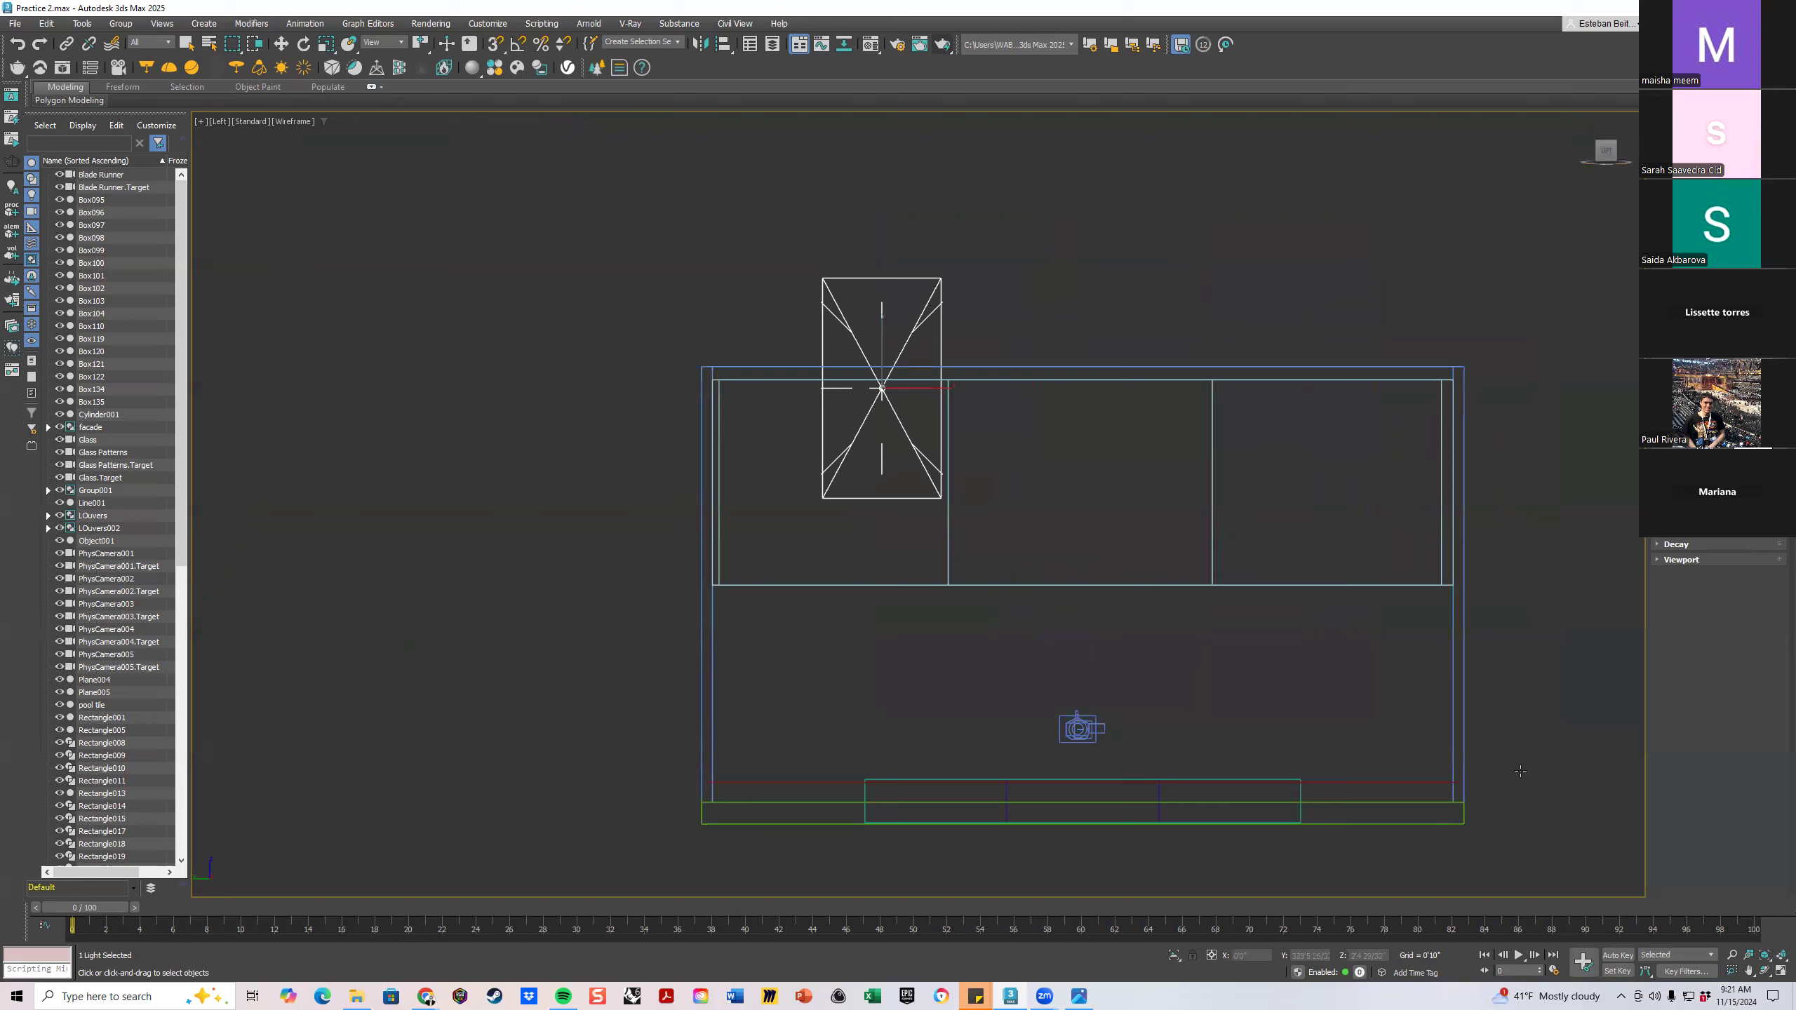
{"action": "key", "text": "Delete"}
Draw a rectangular V-Ray plane light in the top view, slightly inset within the lower ceiling opening
{"action": "key", "text": "alt+w"}
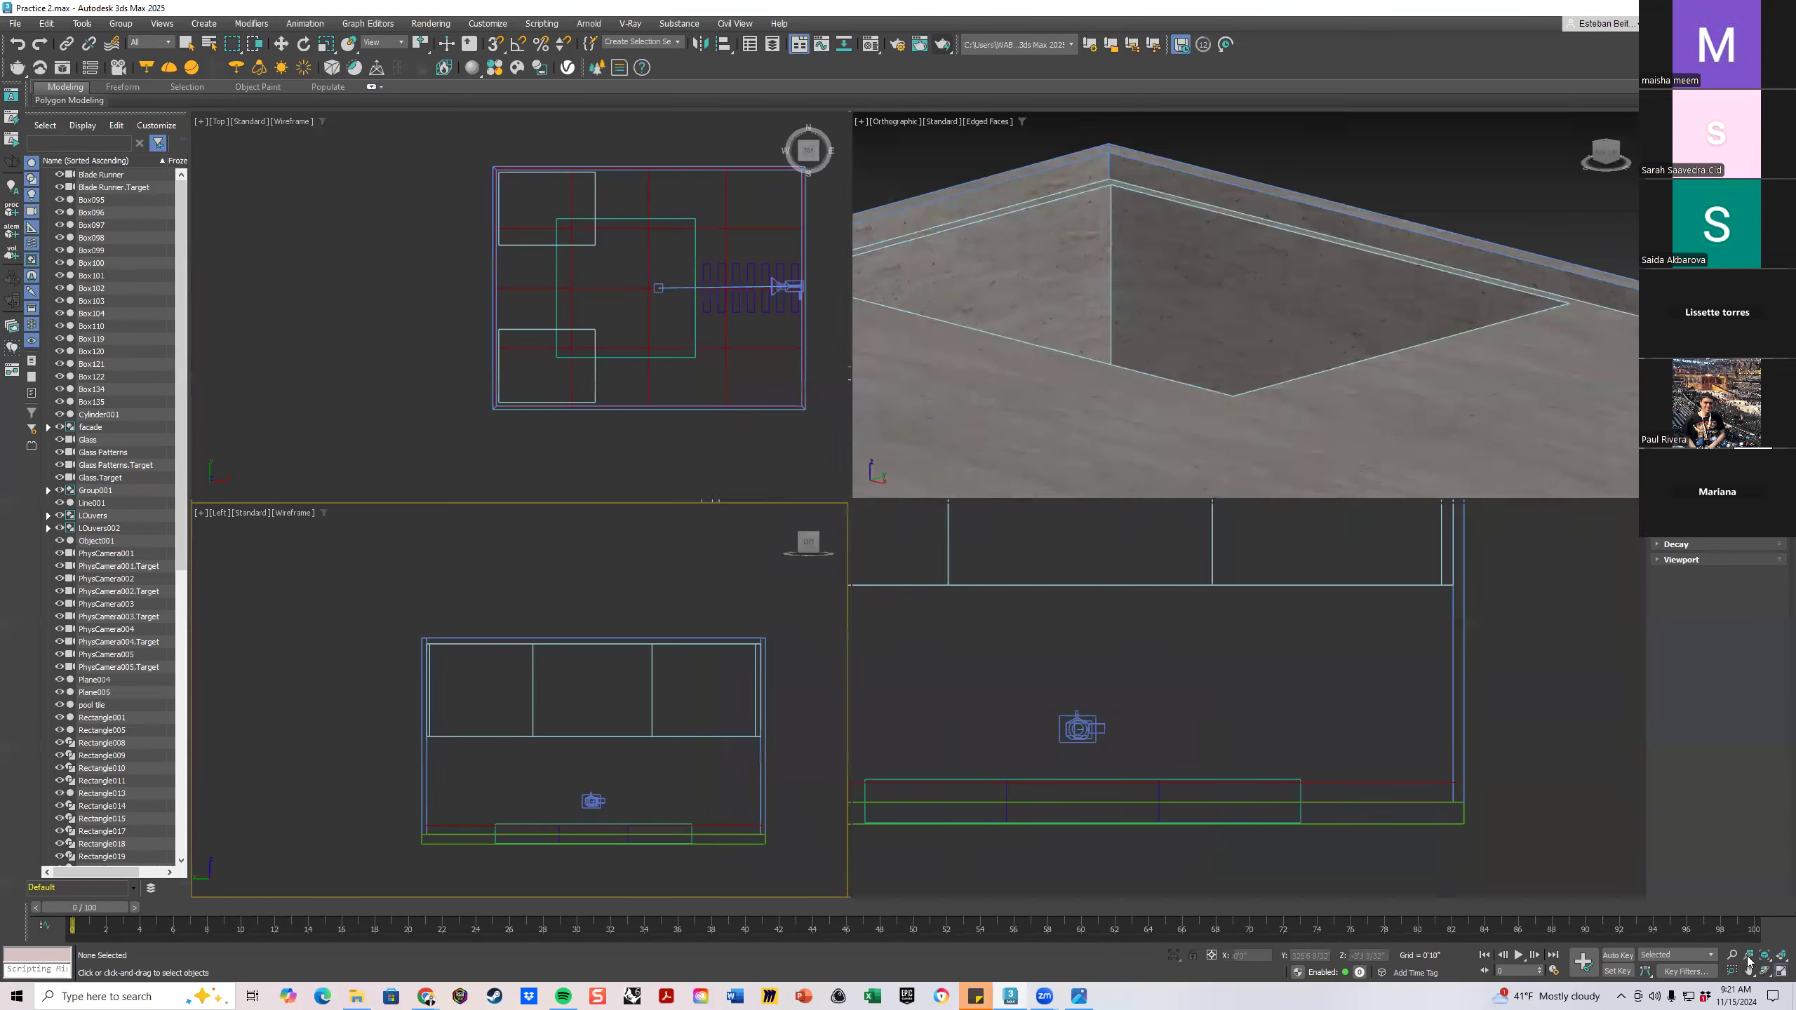
{"action": "left_click", "coordinate": [1780, 972]}
{"action": "left_click", "coordinate": [1181, 44]}
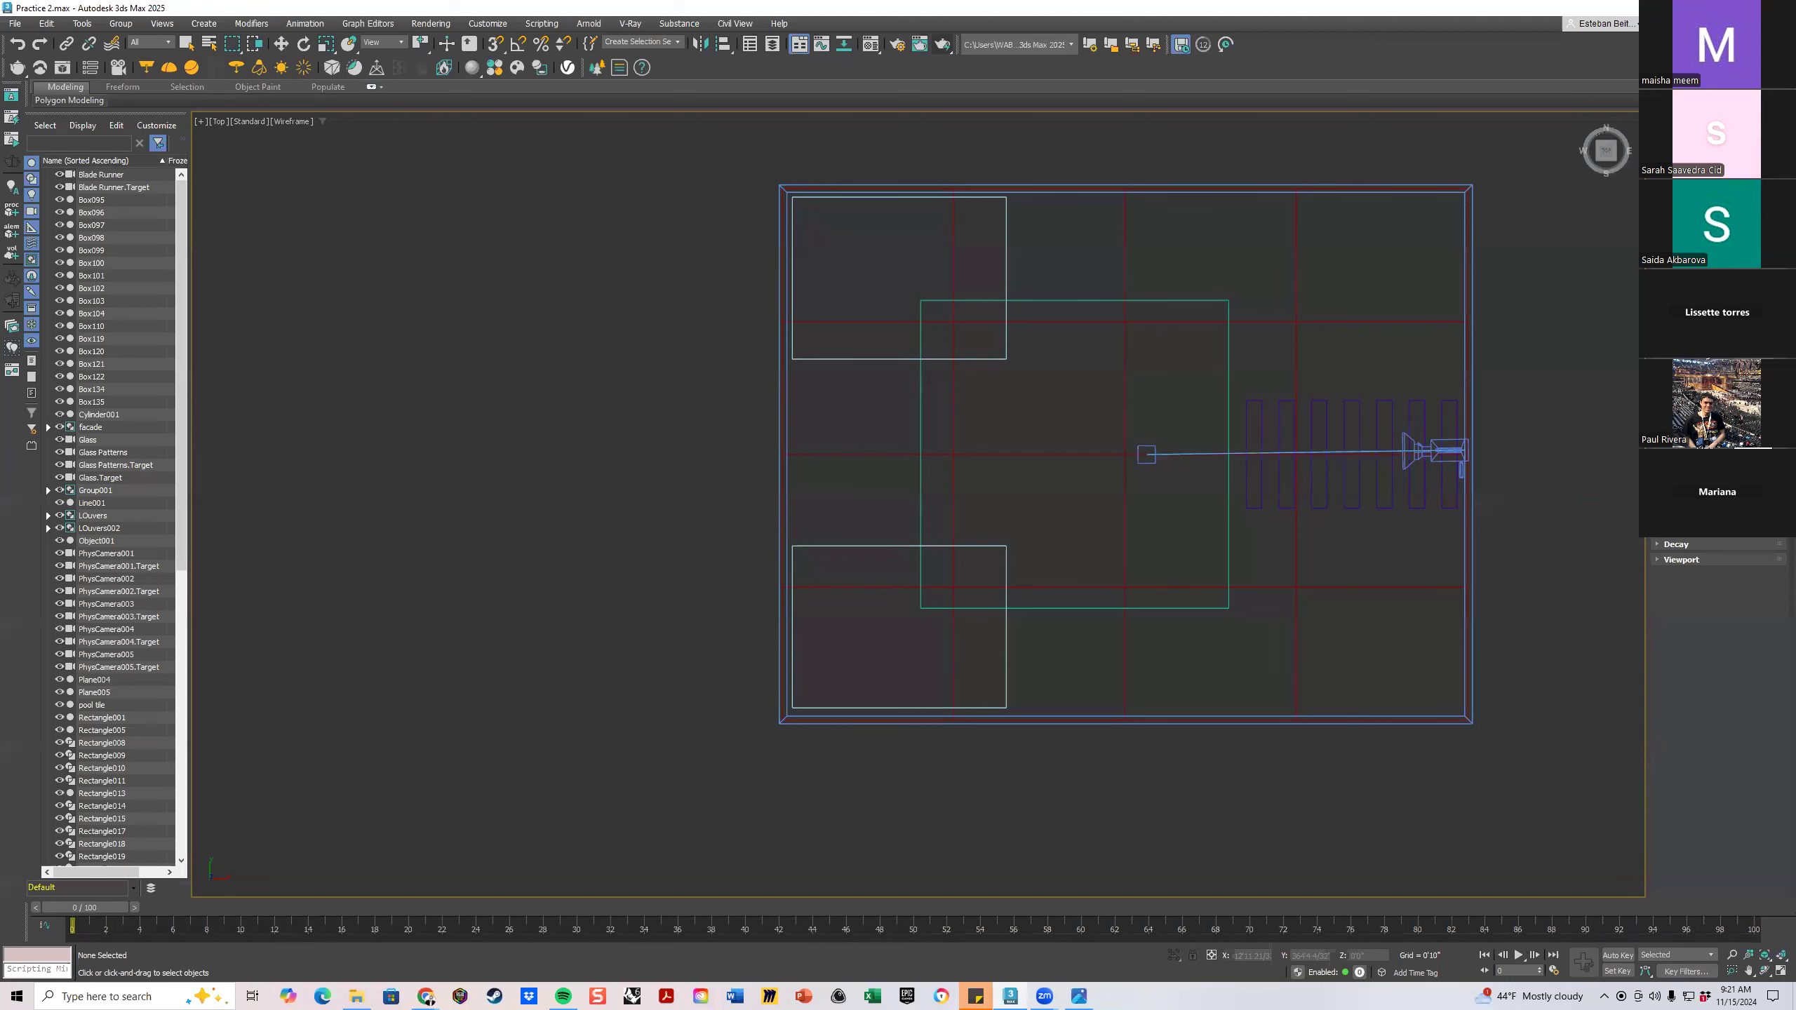
{"action": "middle_click_drag", "start_coordinate": [1001, 548], "coordinate": [1146, 331]}
{"action": "middle_click_drag", "start_coordinate": [1045, 368], "coordinate": [998, 447]}
{"action": "scroll", "coordinate": [998, 448], "scroll_direction": "up", "scroll_amount": 2}
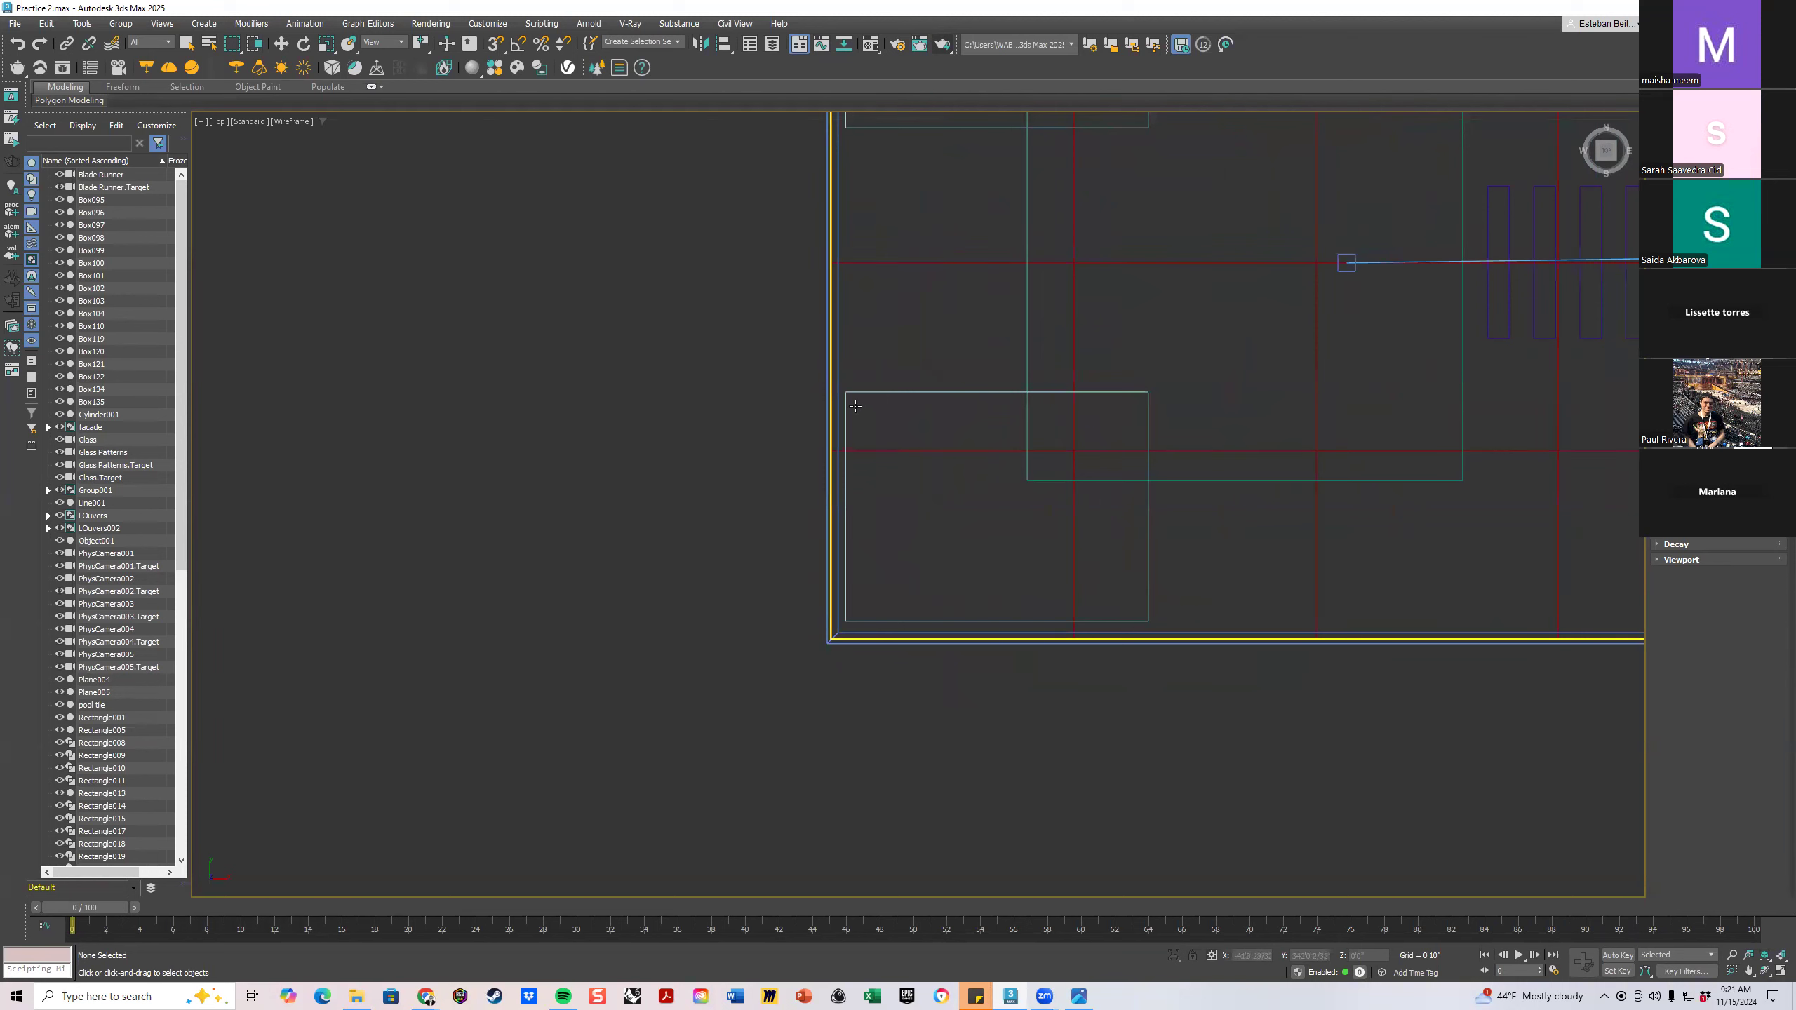
{"action": "left_click_drag", "start_coordinate": [855, 402], "coordinate": [1137, 611]}
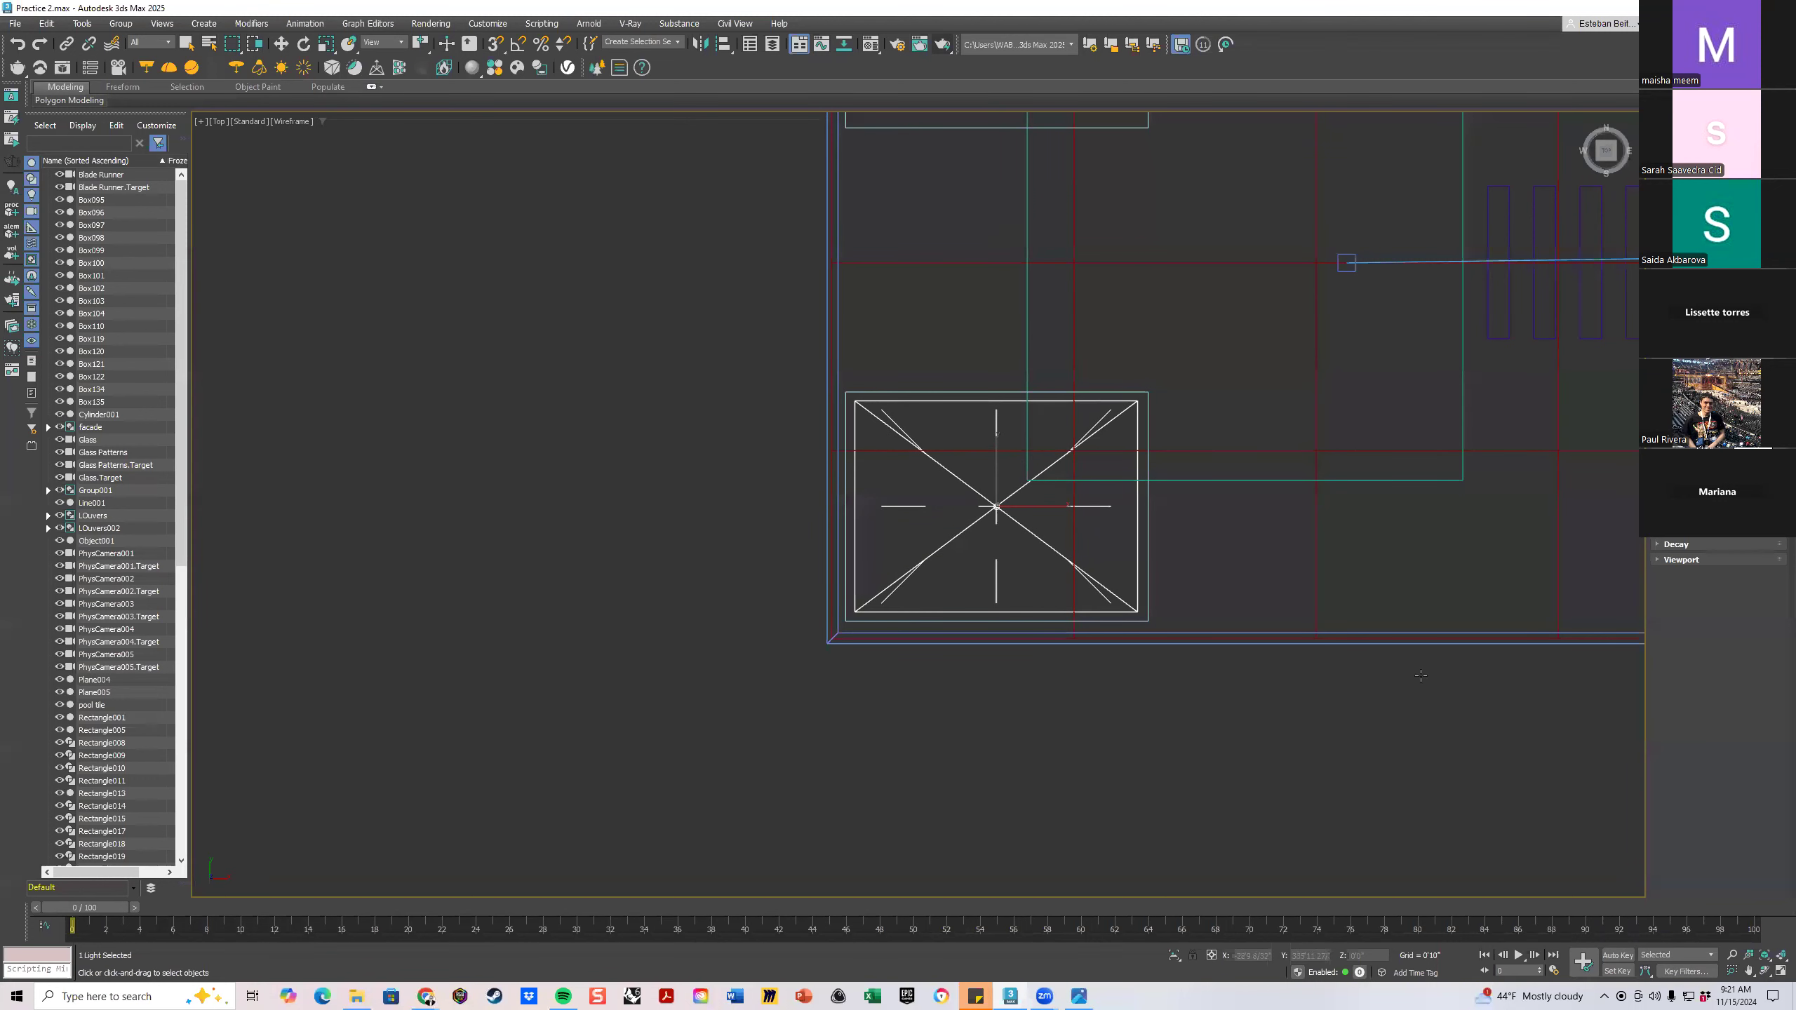
Raise the plane light vertically from below the floor to above the room's roof
{"action": "left_click", "coordinate": [1778, 974]}
{"action": "scroll", "coordinate": [1187, 313], "scroll_direction": "down", "scroll_amount": 5}
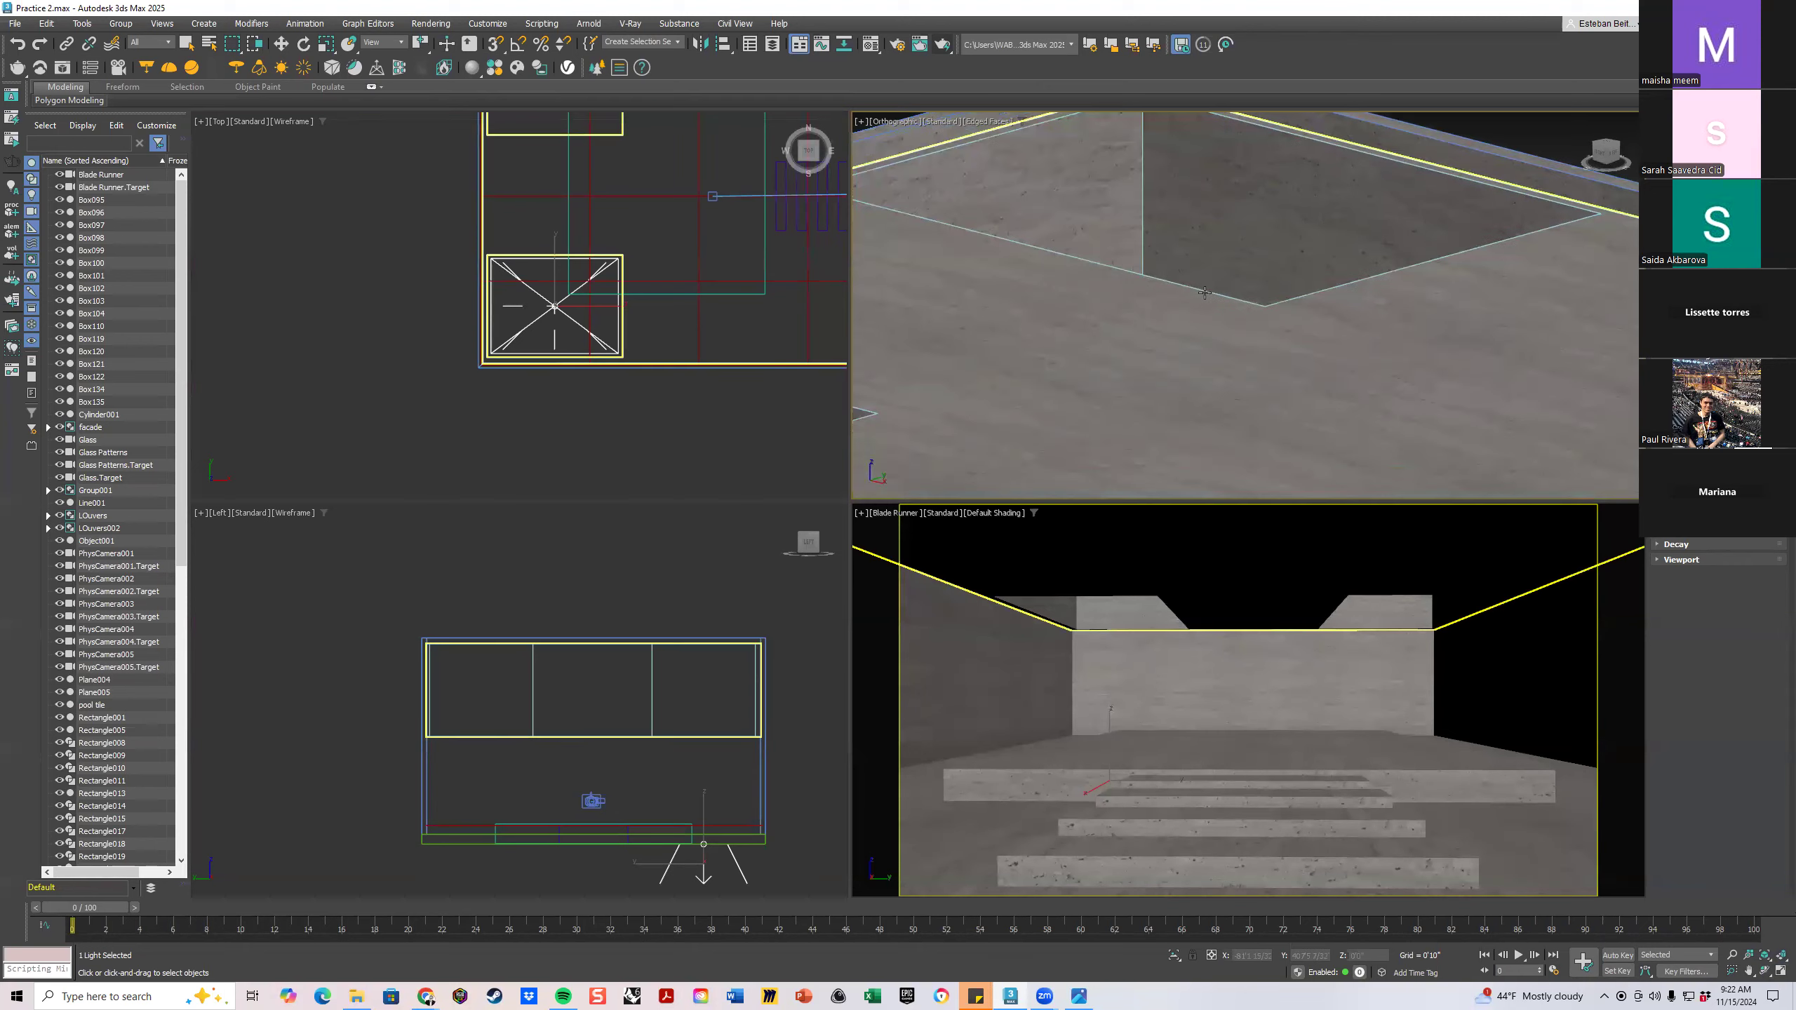
{"action": "scroll", "coordinate": [1186, 312], "scroll_direction": "up", "scroll_amount": 3}
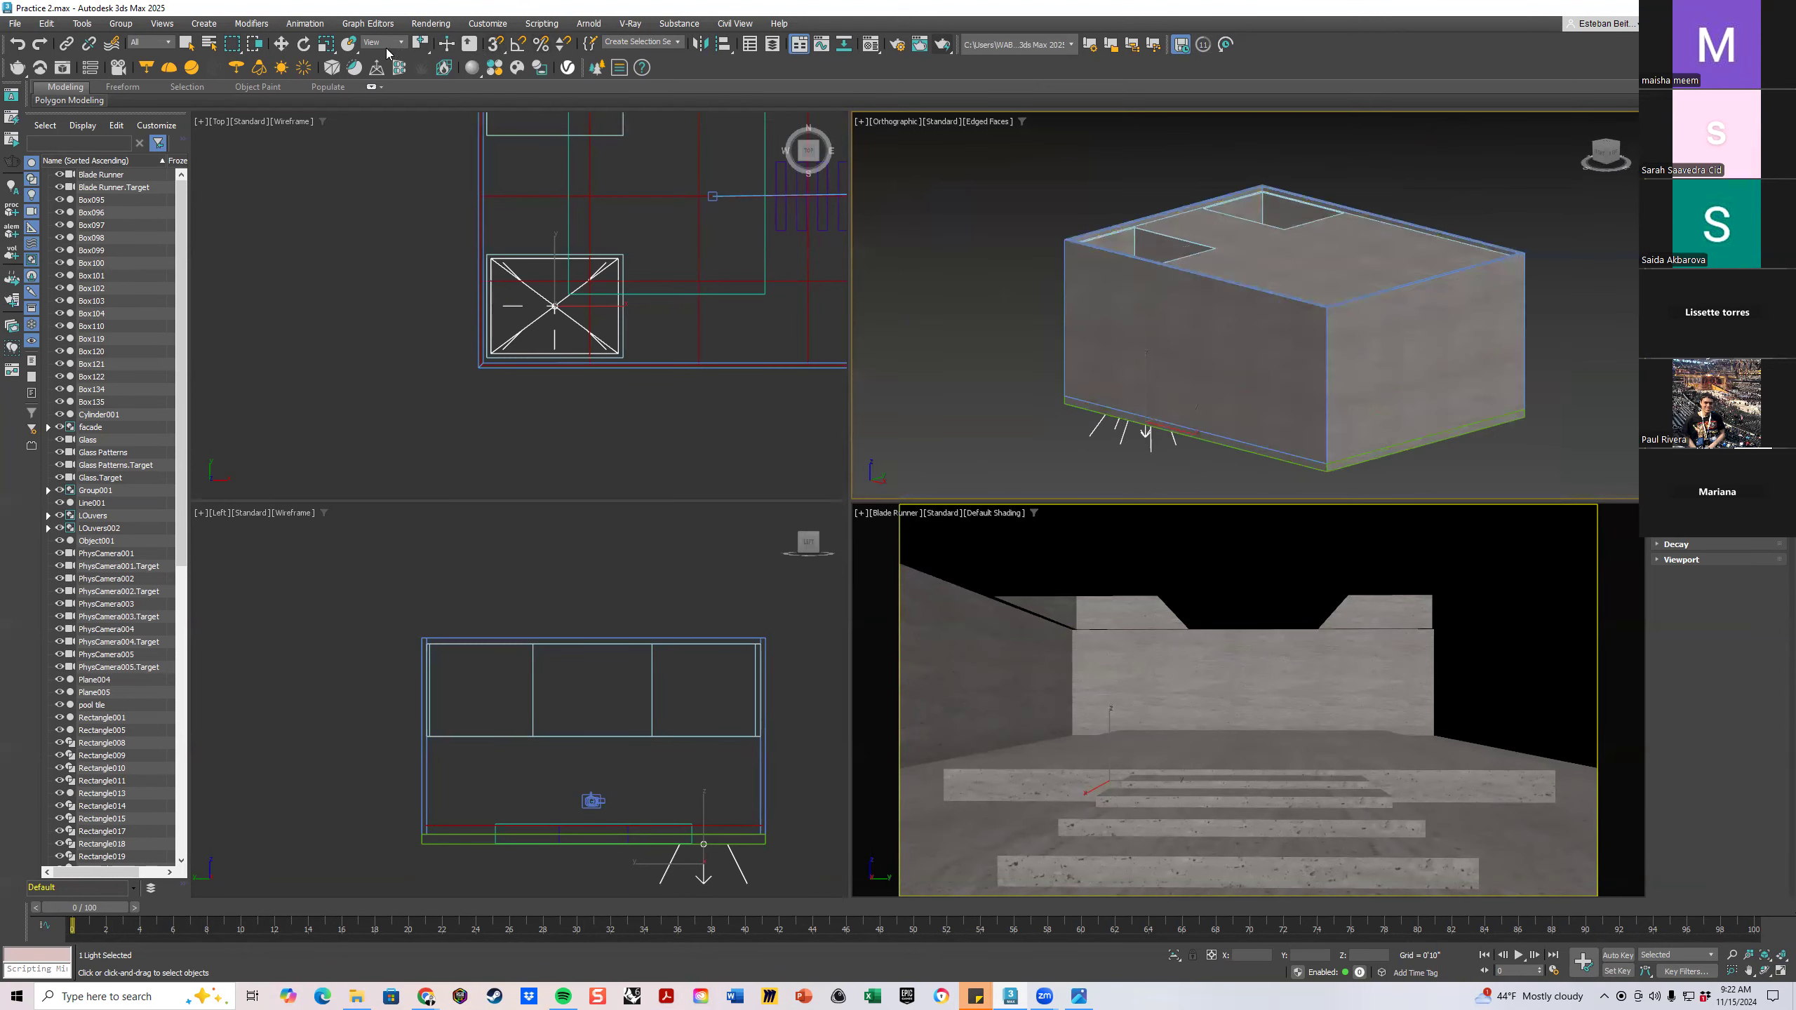
{"action": "left_click", "coordinate": [280, 45]}
{"action": "left_click_drag", "start_coordinate": [1145, 368], "coordinate": [1153, 128]}
{"action": "middle_click_drag", "start_coordinate": [1132, 296], "coordinate": [1117, 544]}
{"action": "scroll", "coordinate": [1115, 347], "scroll_direction": "up", "scroll_amount": 4}
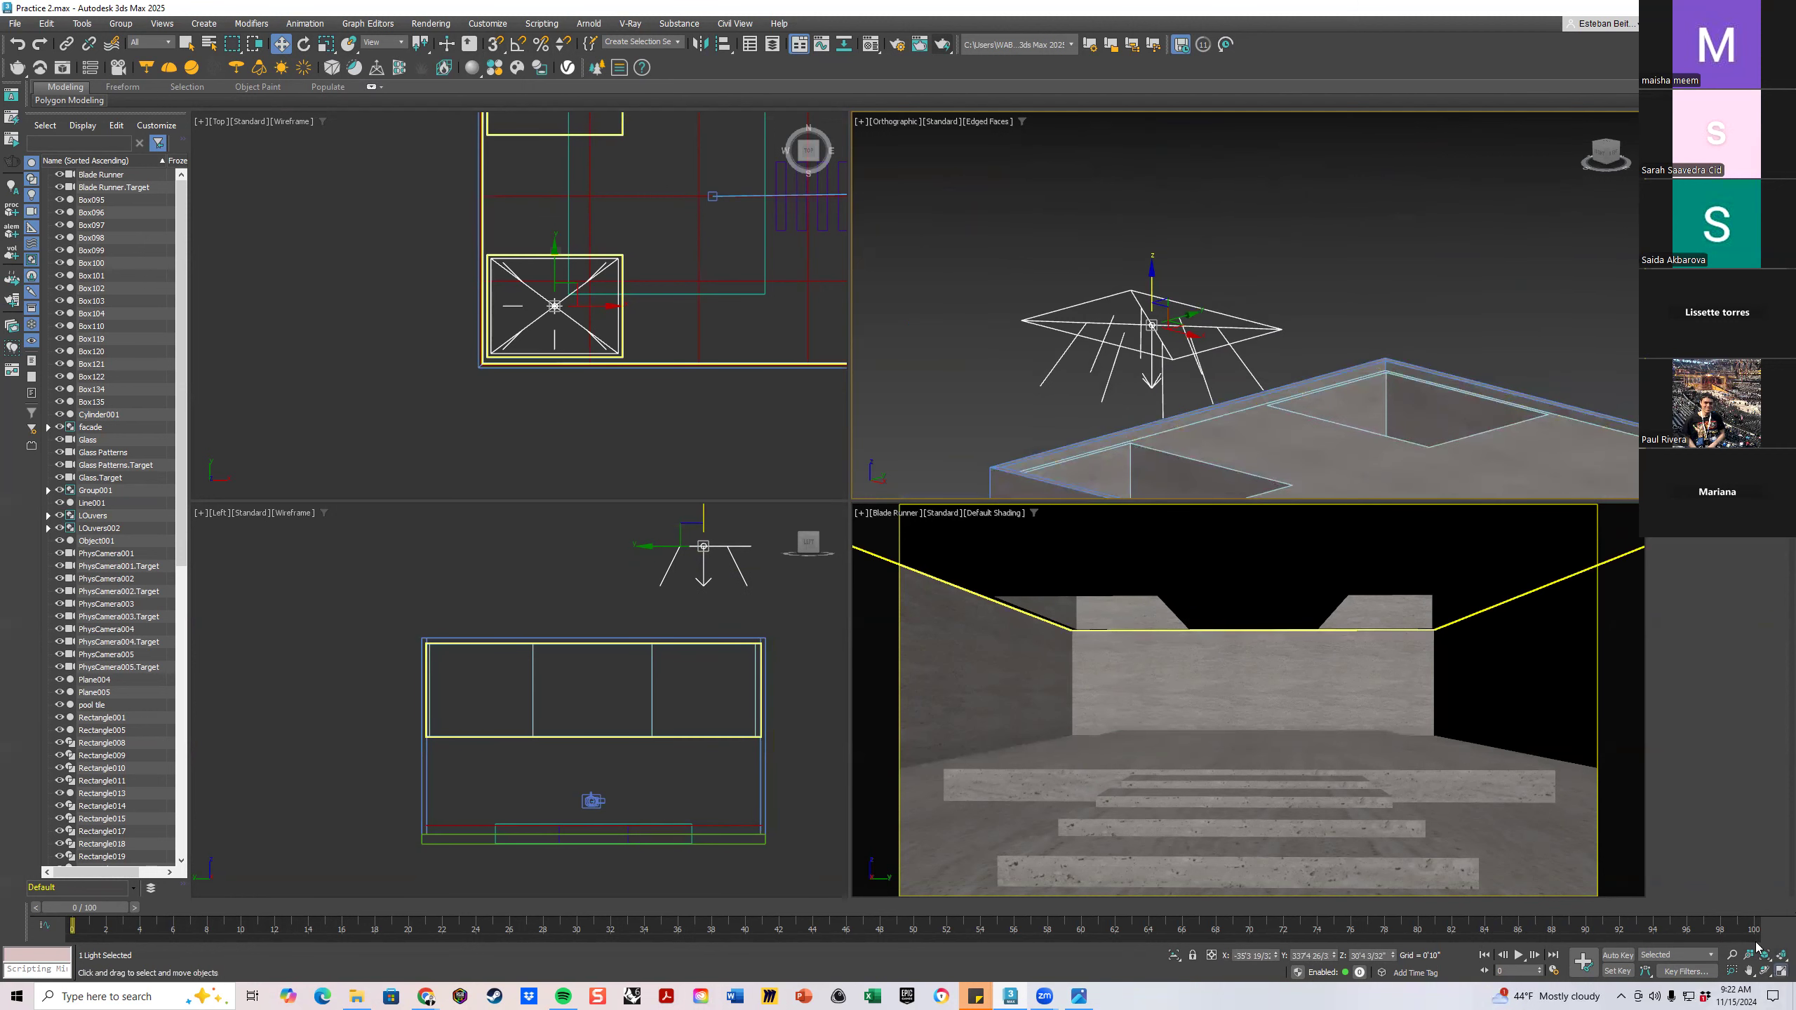
Lower the plane light from above the roof into the upper part of its ceiling opening
{"action": "key", "text": "alt+w"}
{"action": "middle_click_drag", "start_coordinate": [821, 577], "coordinate": [643, 587], "text": "alt"}
{"action": "middle_click_drag", "start_coordinate": [887, 558], "coordinate": [1035, 526], "text": "alt"}
{"action": "left_click", "coordinate": [1684, 91]}
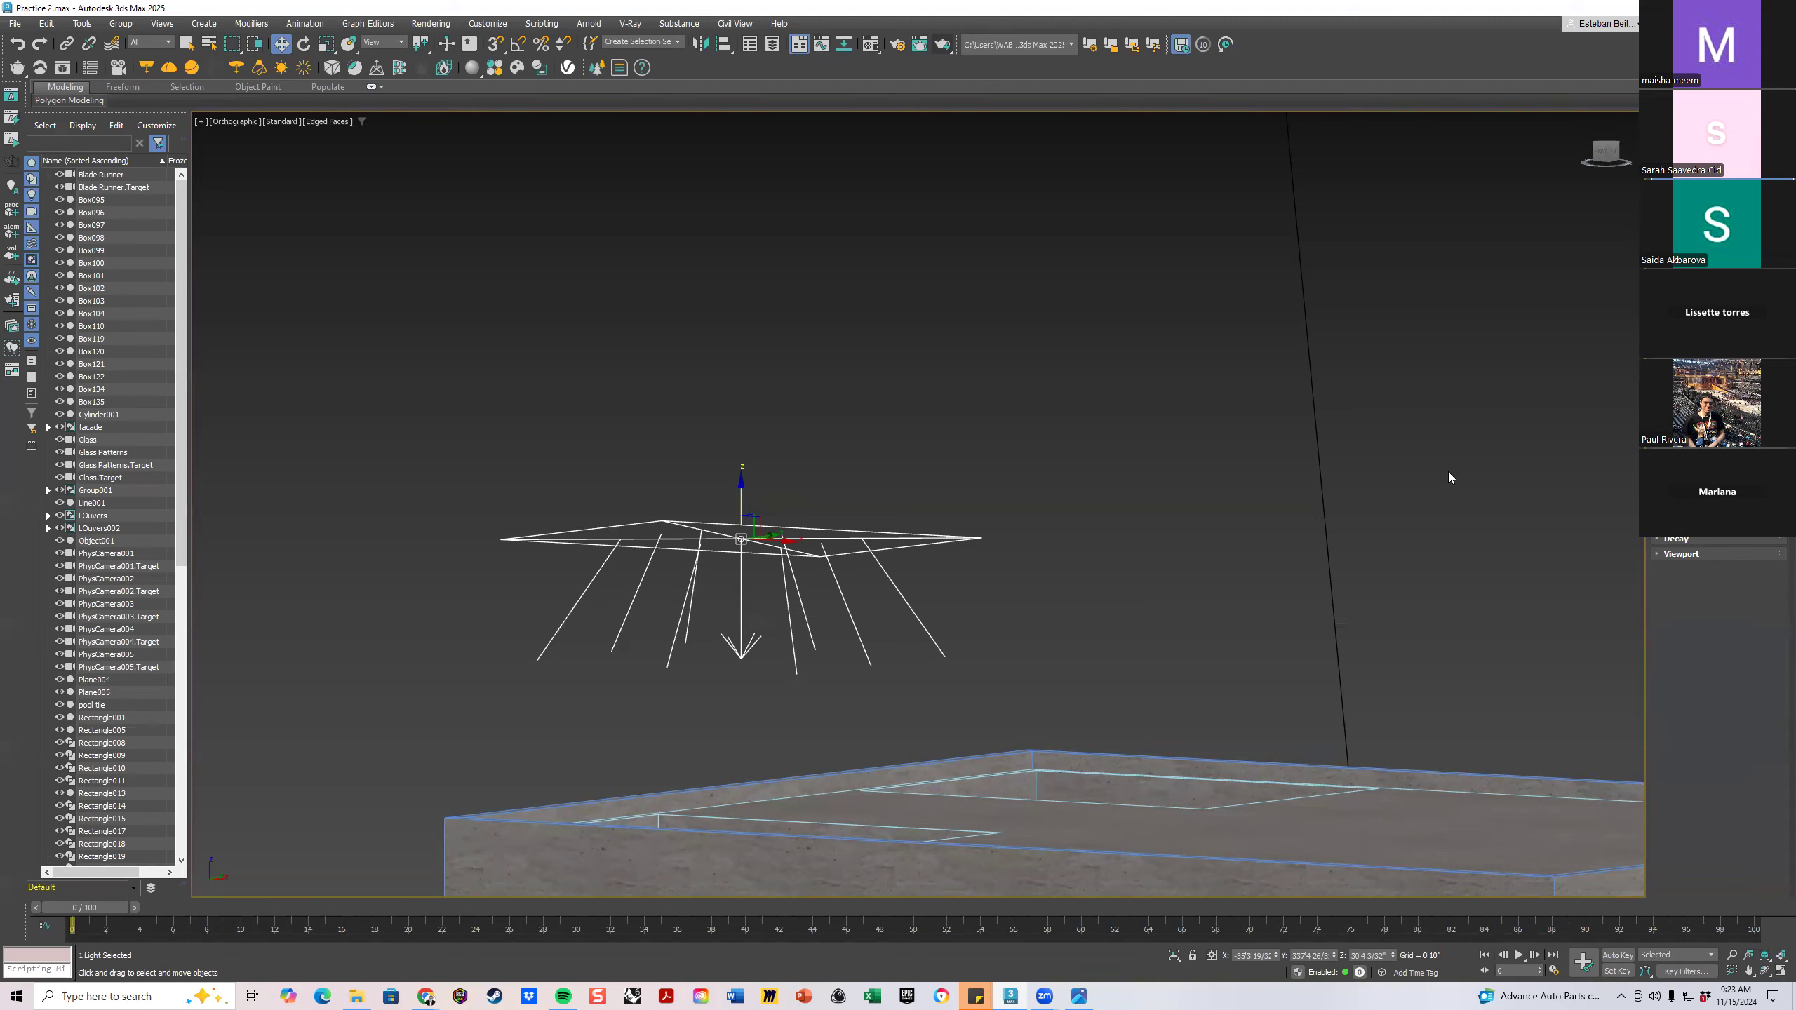
{"action": "middle_click_drag", "start_coordinate": [854, 515], "coordinate": [956, 438]}
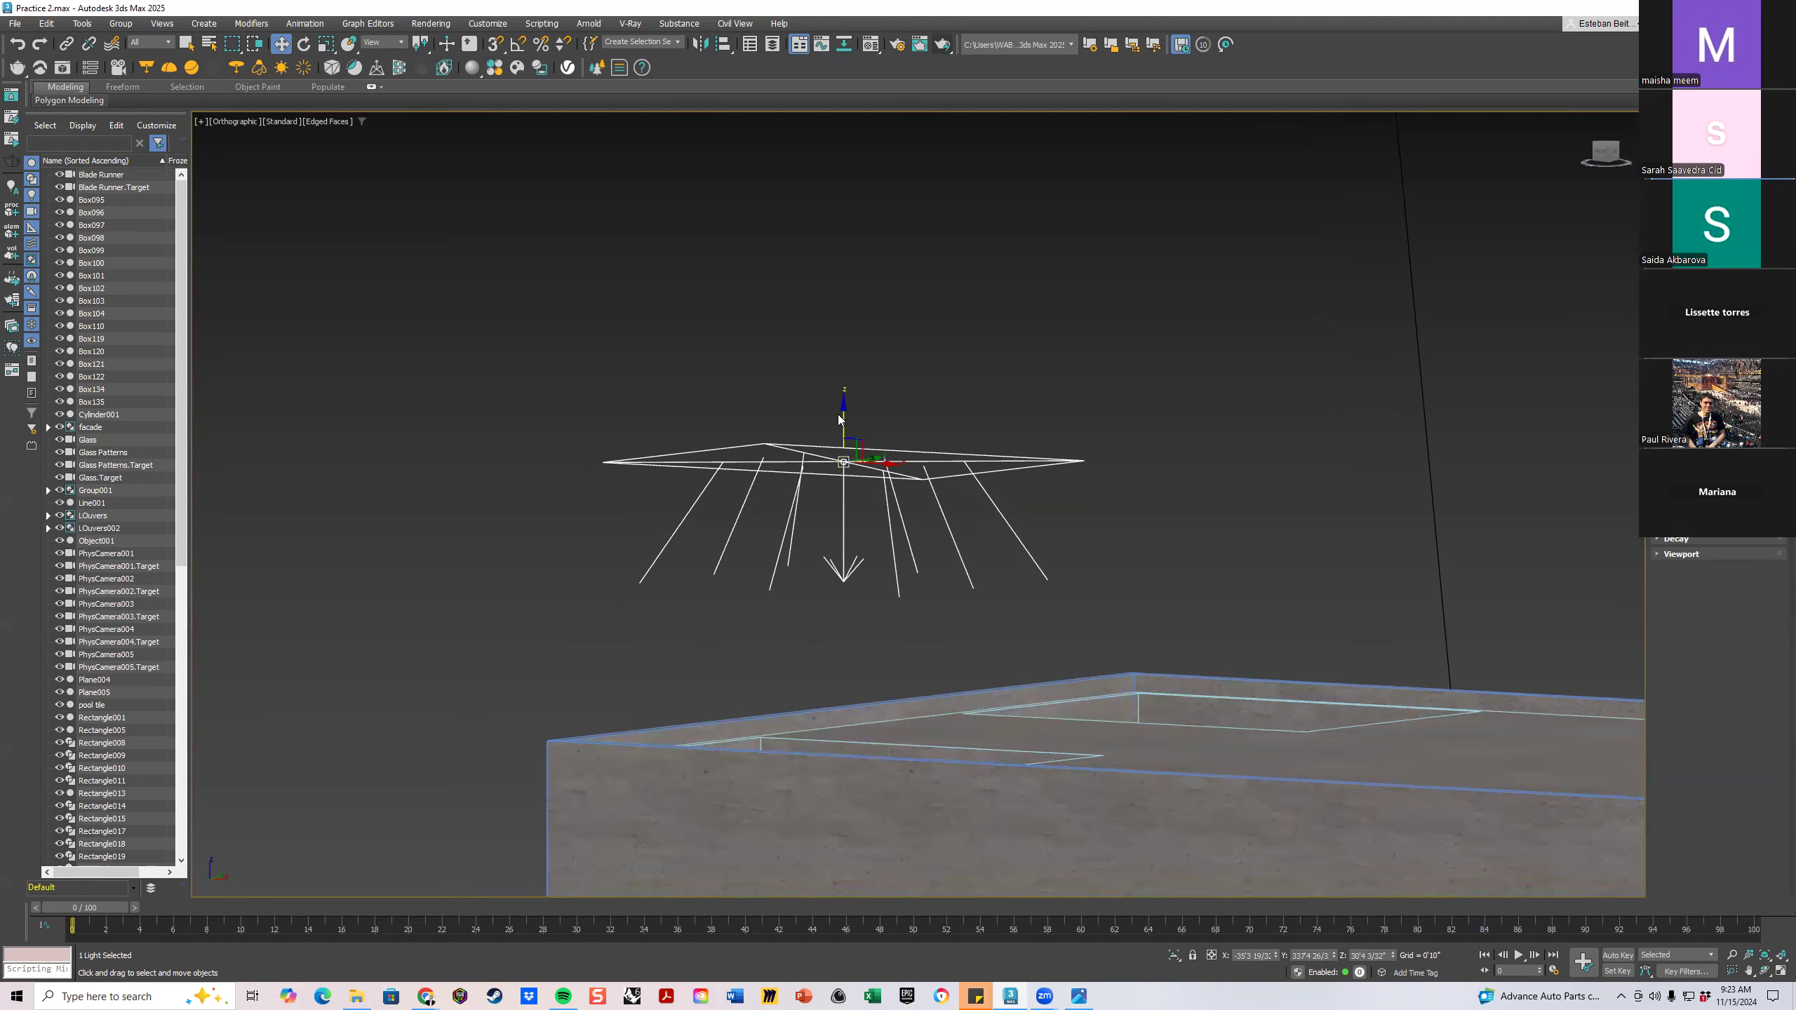
{"action": "left_click_drag", "start_coordinate": [842, 407], "coordinate": [841, 605]}
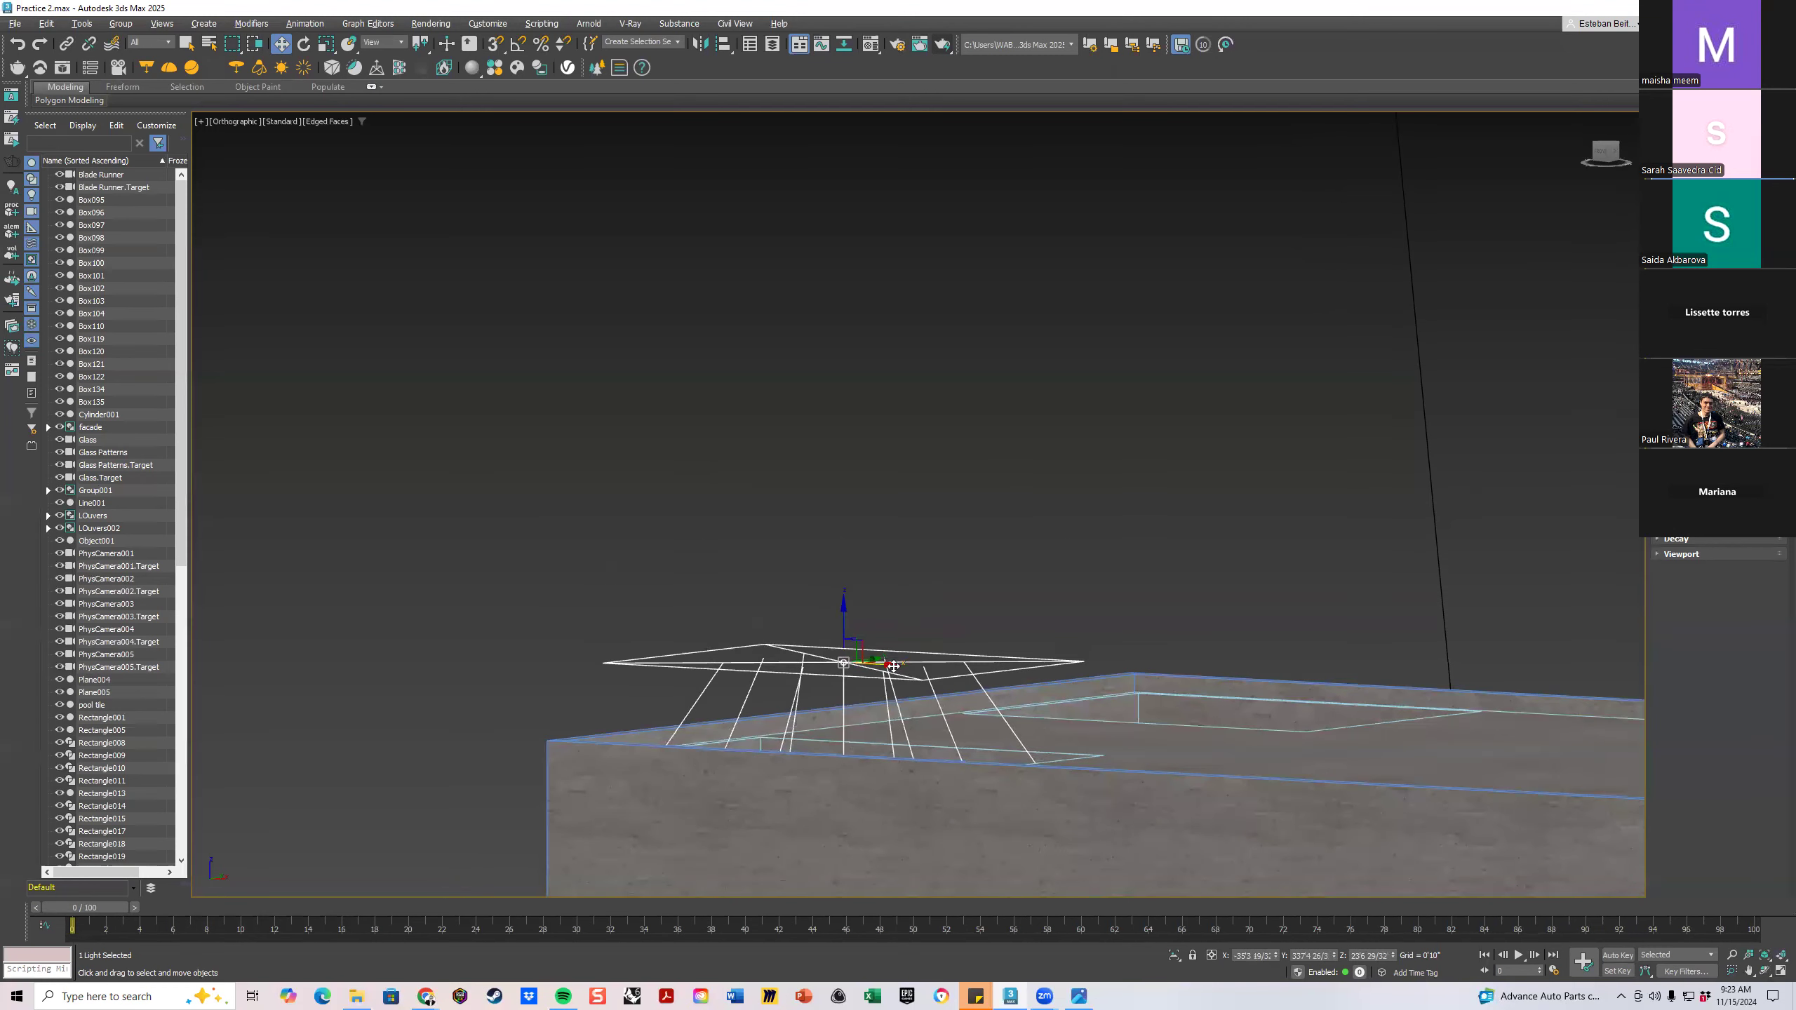
{"action": "middle_click_drag", "start_coordinate": [842, 604], "coordinate": [843, 708], "text": "alt"}
{"action": "left_click_drag", "start_coordinate": [843, 641], "coordinate": [841, 736]}
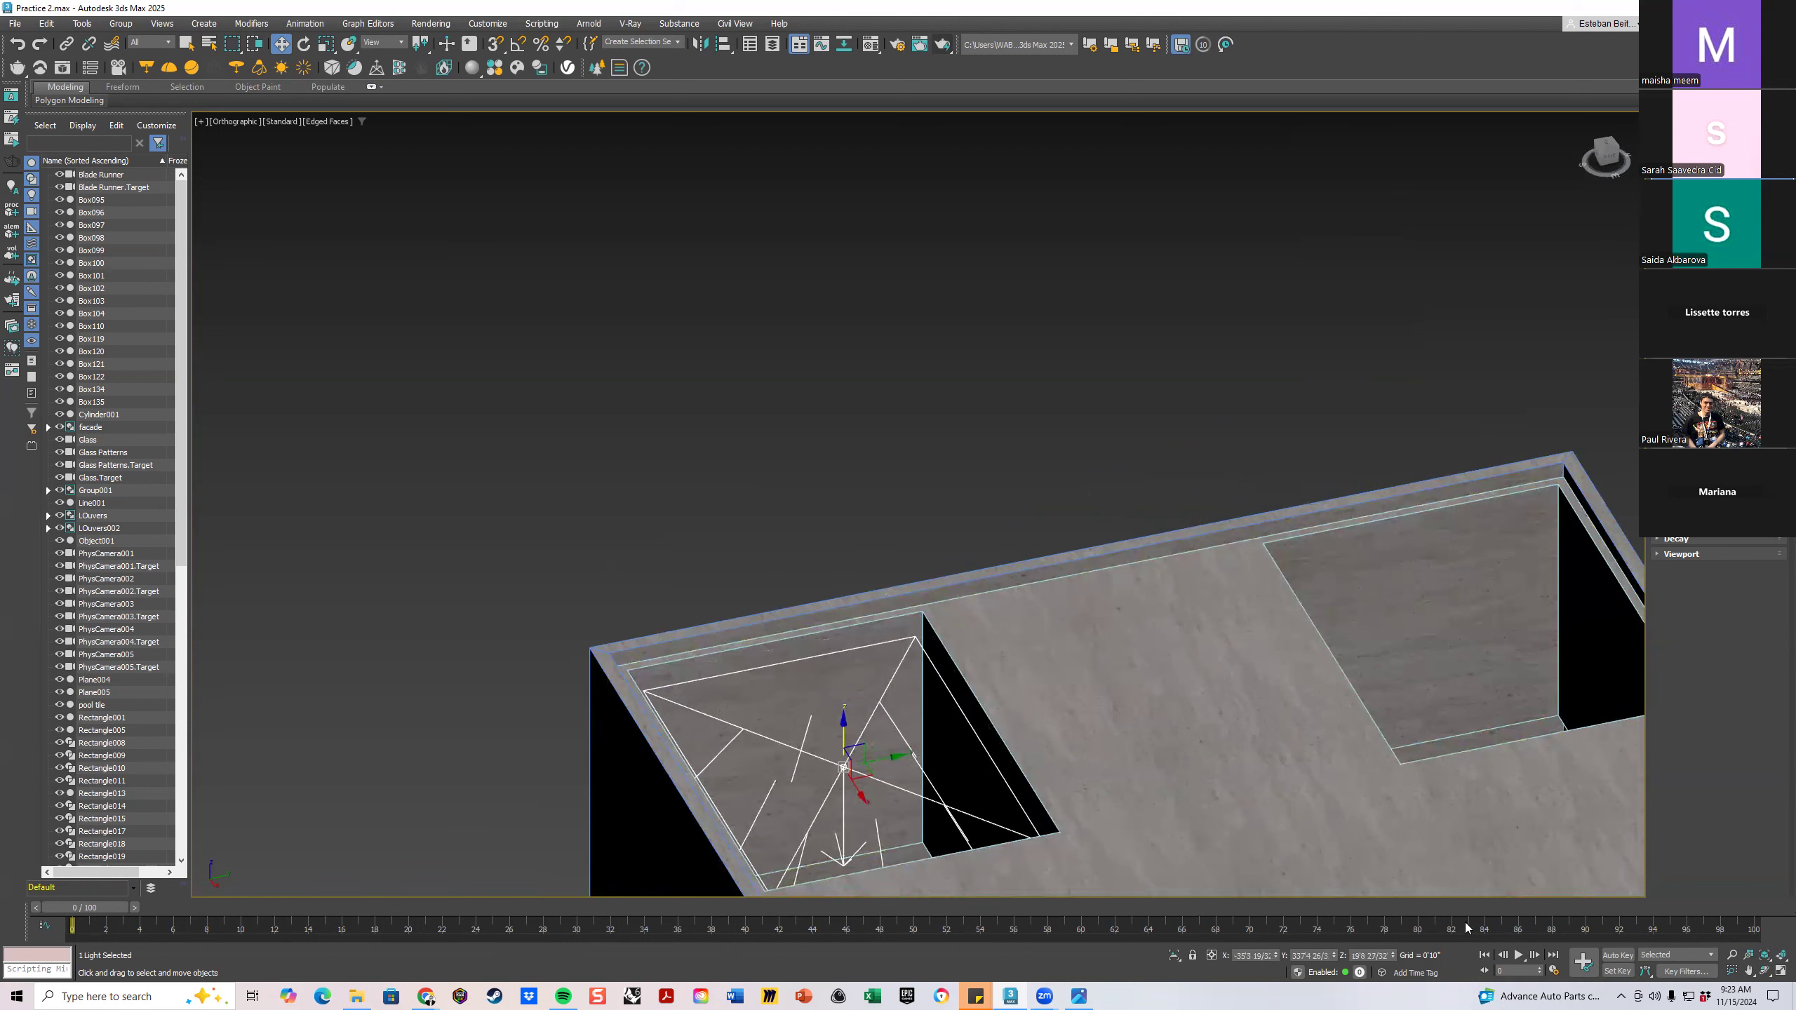
Lower the plane light further in the left view to about the middle of the opening's shaft
{"action": "left_click", "coordinate": [1781, 971]}
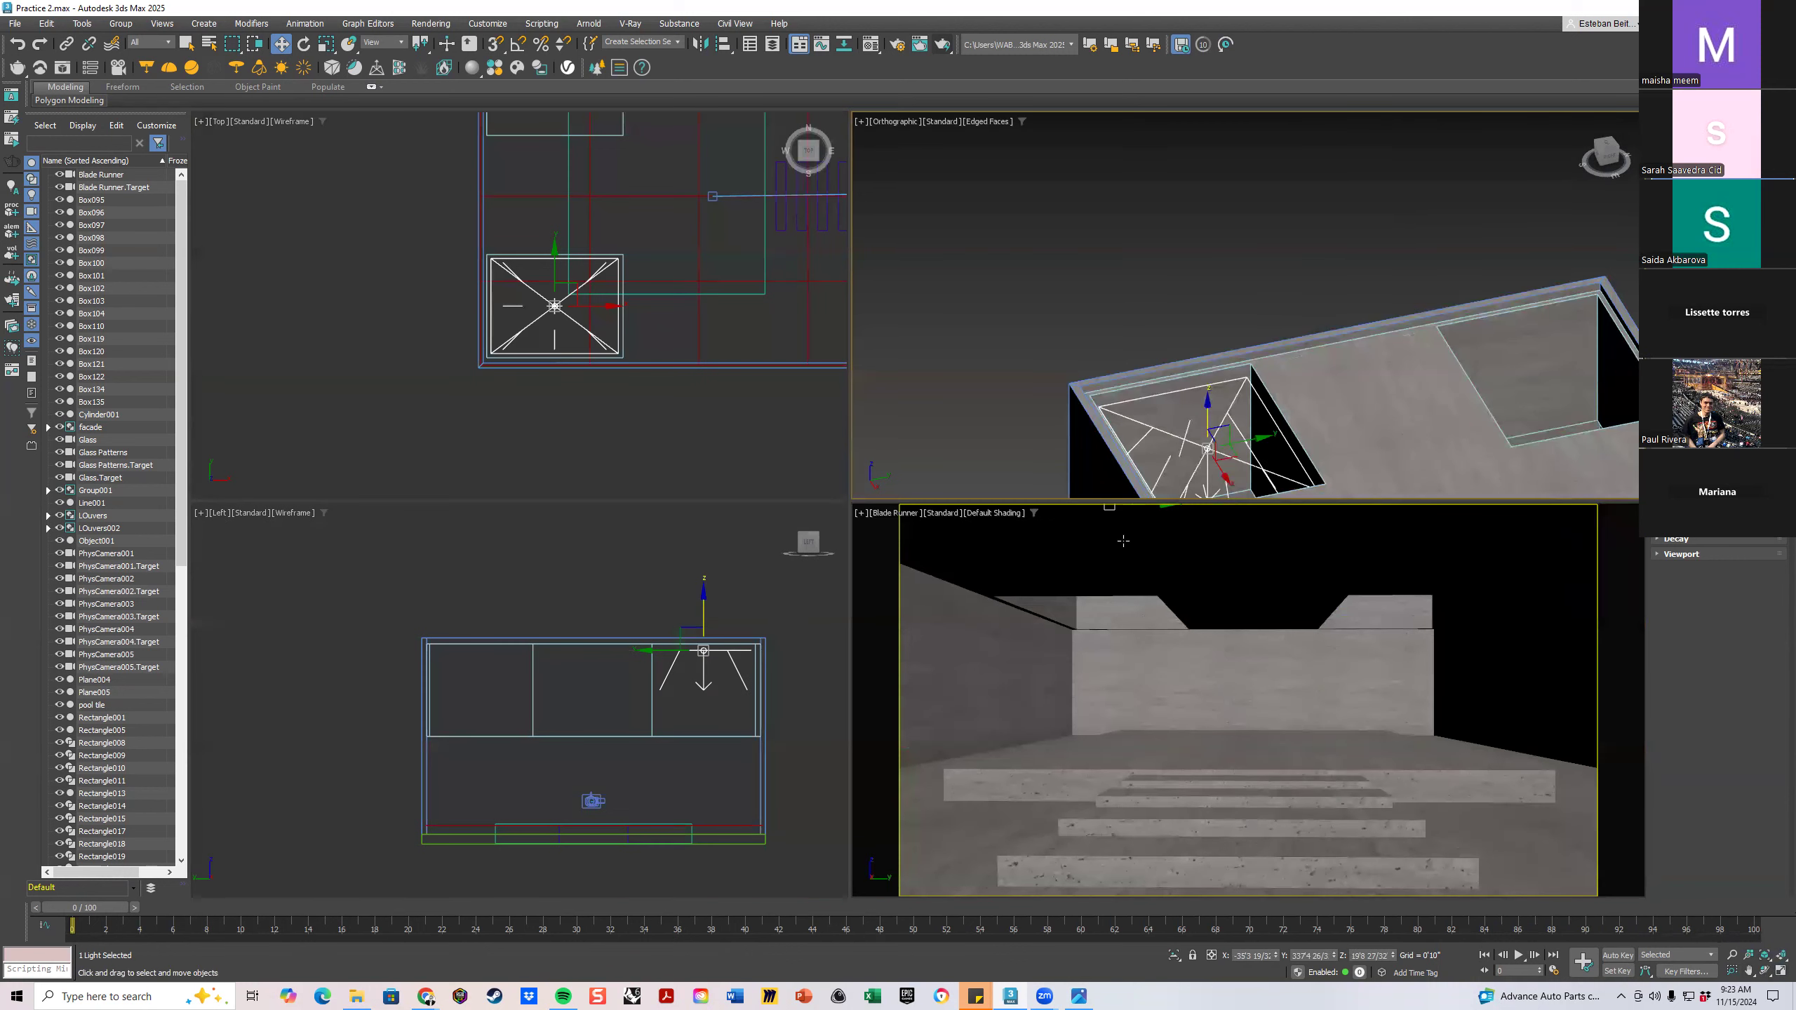
{"action": "middle_click_drag", "start_coordinate": [607, 670], "coordinate": [572, 633]}
{"action": "left_click_drag", "start_coordinate": [667, 569], "coordinate": [675, 617]}
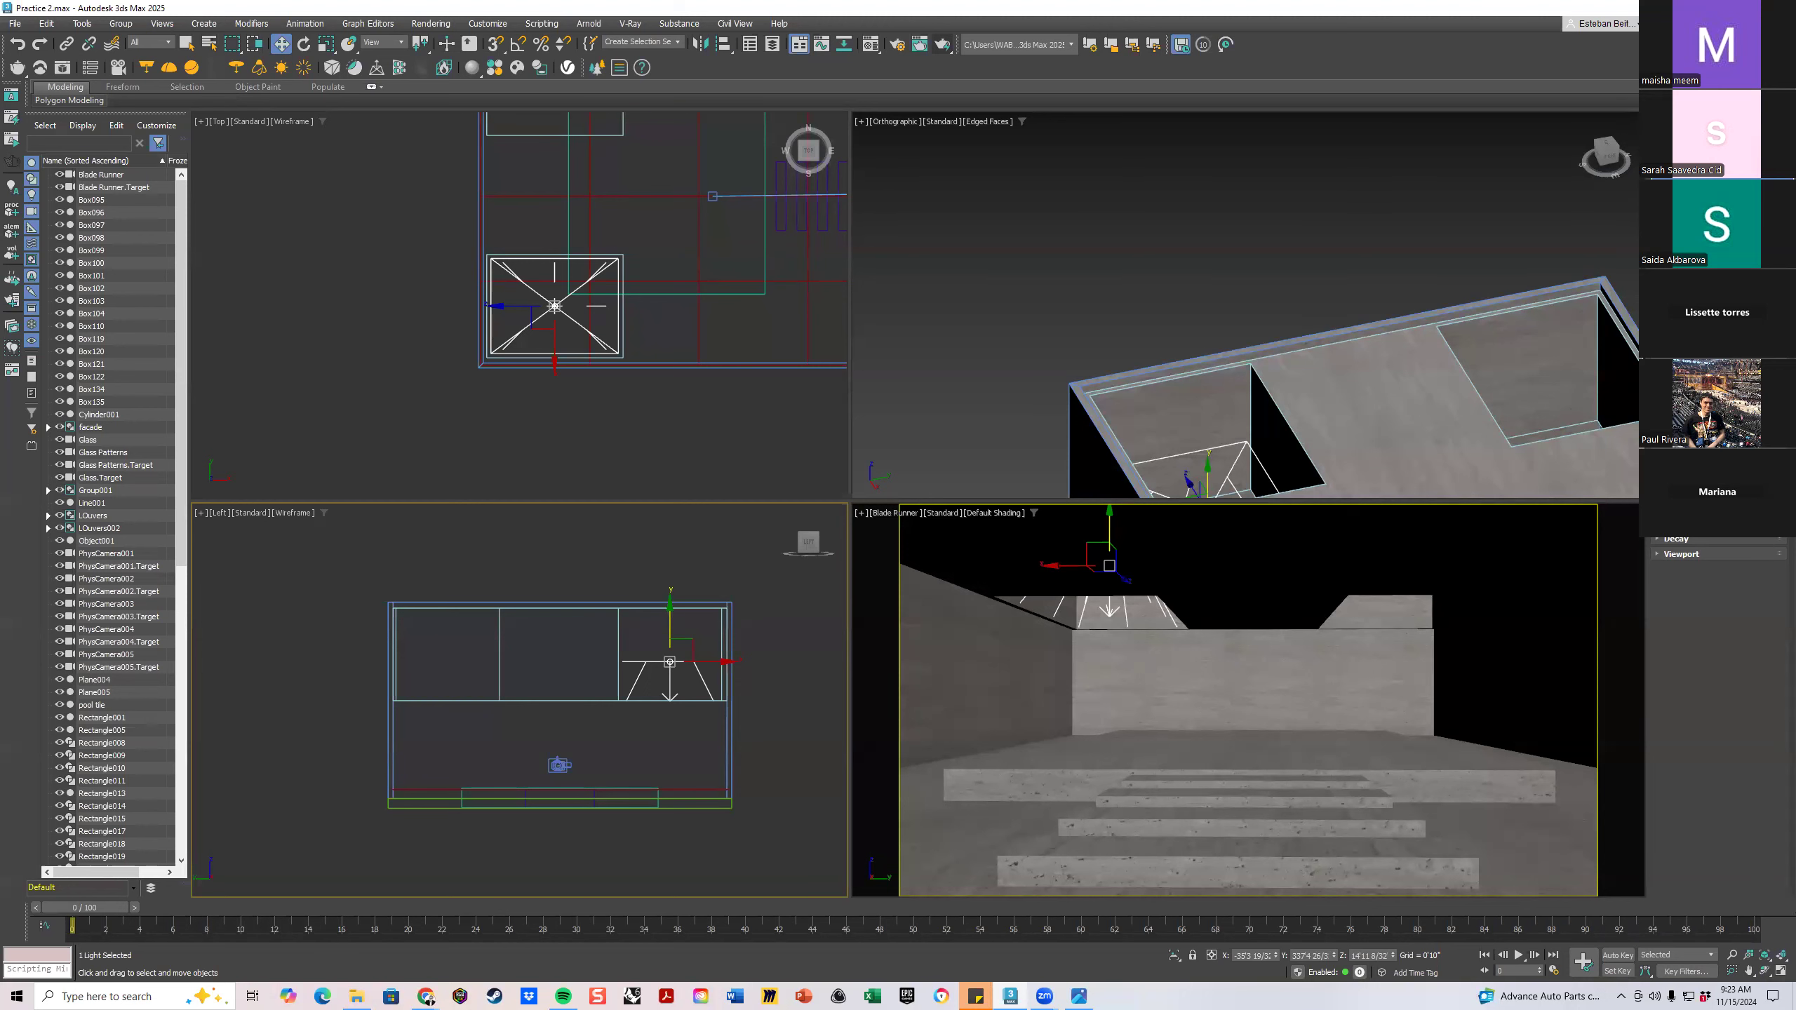
Clone the V-Ray plane light as a single instance into the upper ceiling opening in the top view
{"action": "middle_click_drag", "start_coordinate": [445, 332], "coordinate": [473, 444]}
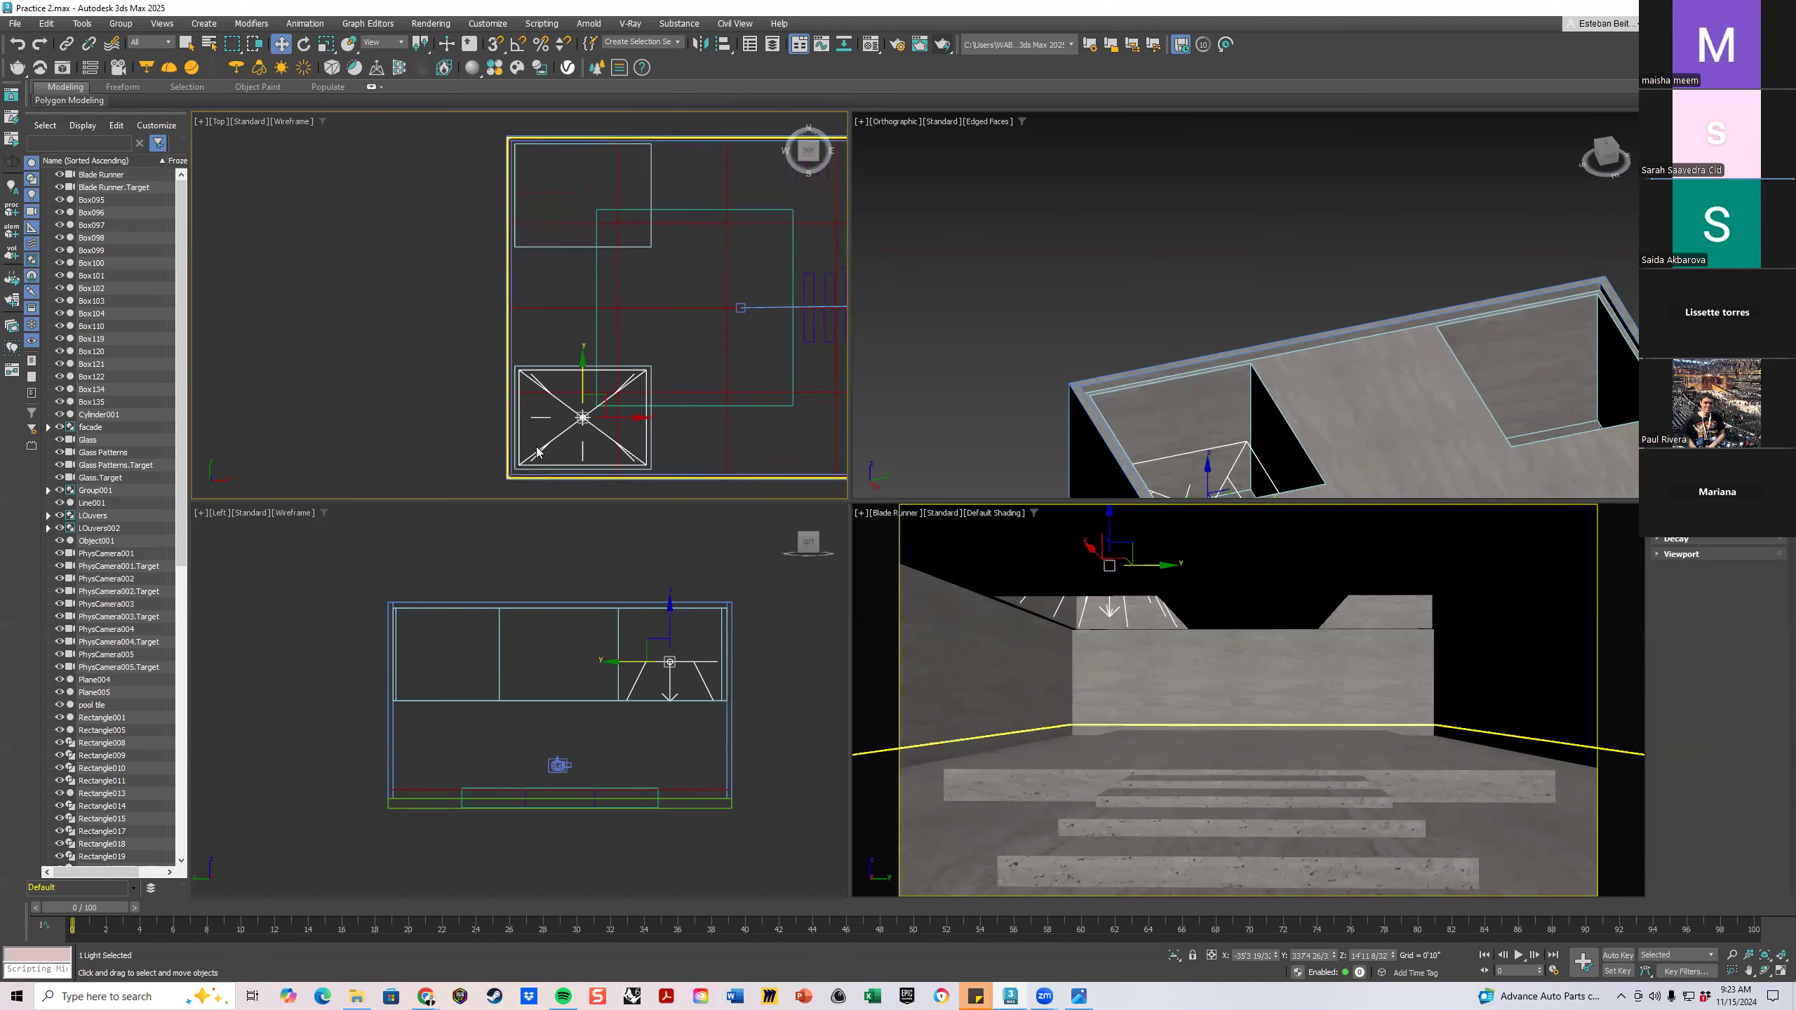
{"action": "left_click", "coordinate": [1780, 971]}
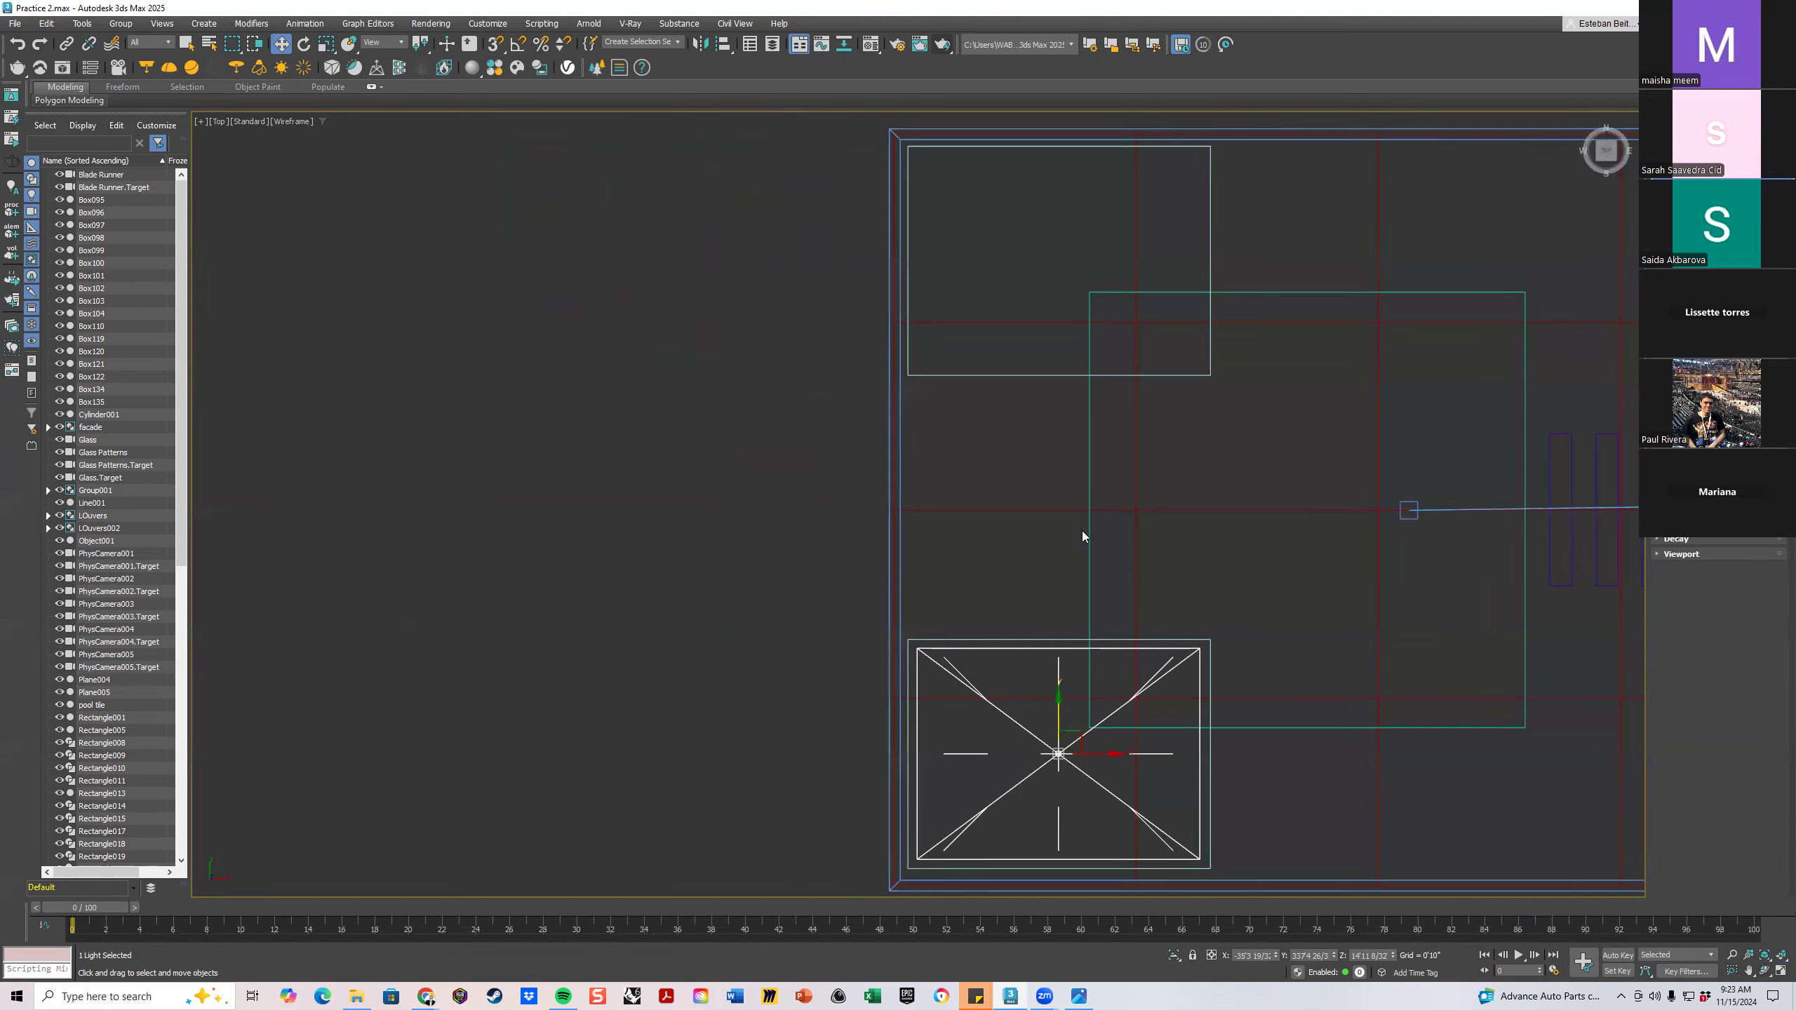
{"action": "middle_click_drag", "start_coordinate": [1082, 530], "coordinate": [986, 532]}
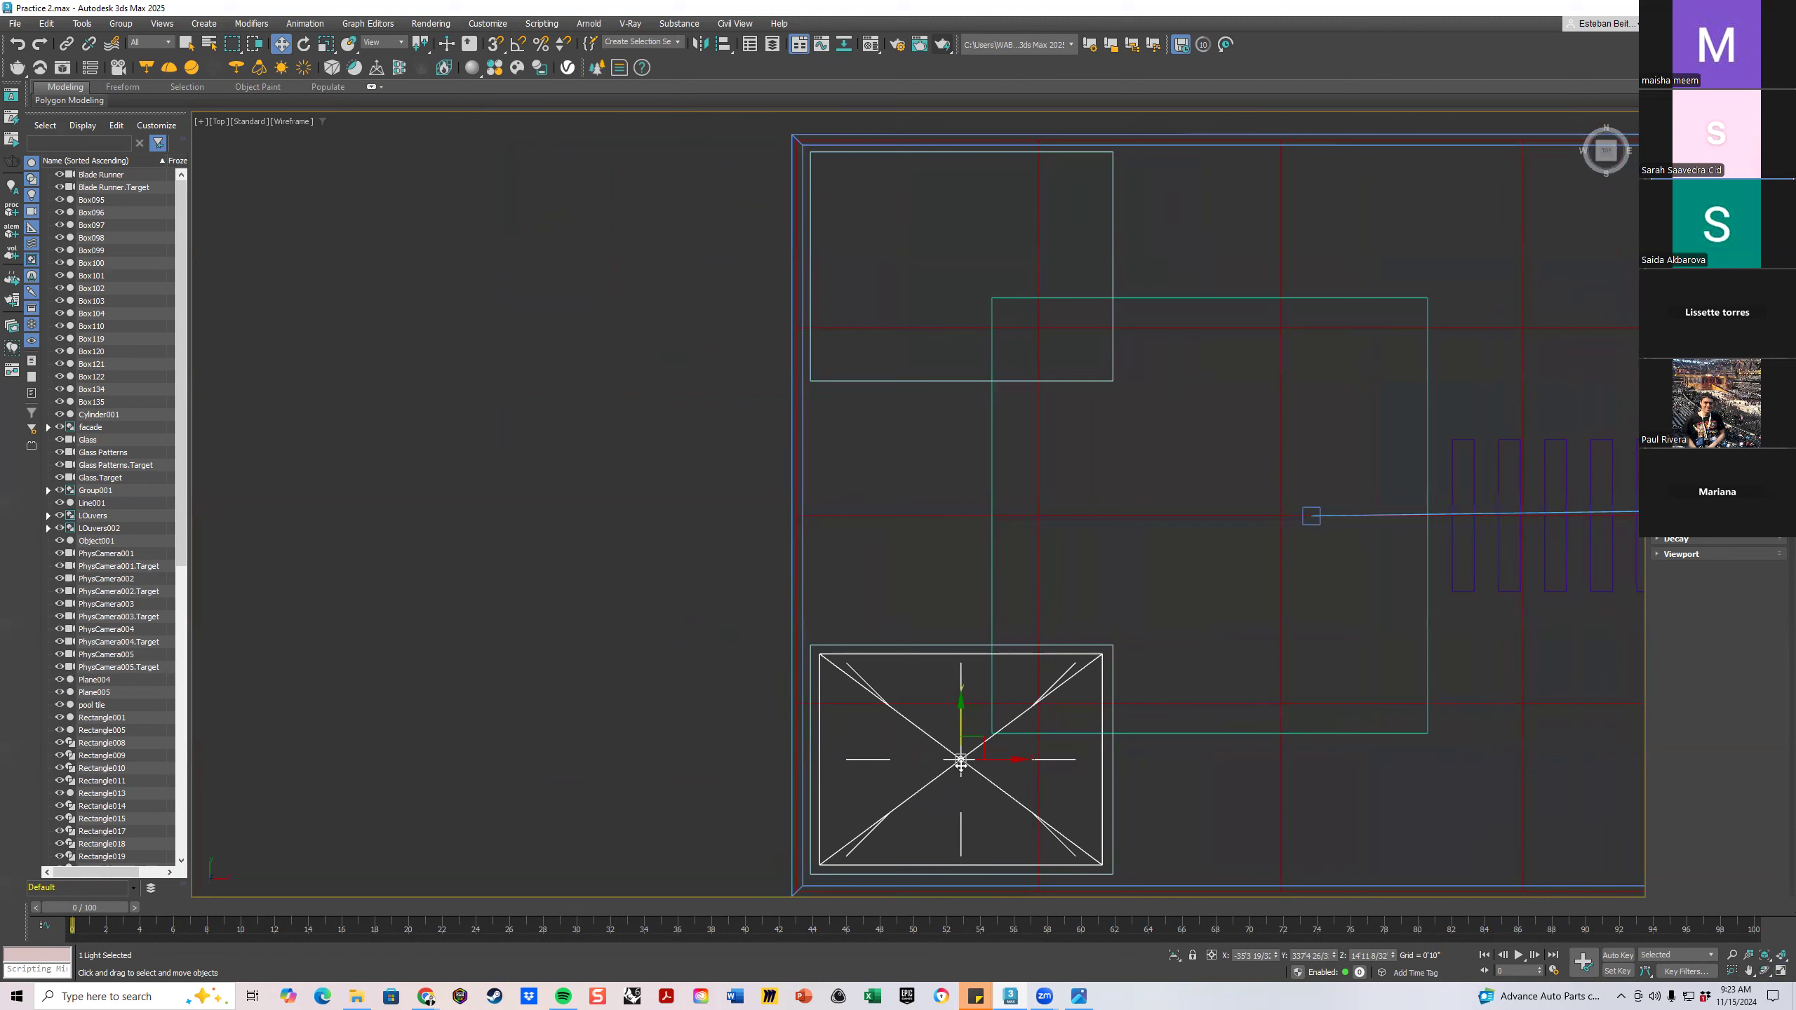
{"action": "left_click_drag", "start_coordinate": [960, 720], "coordinate": [932, 227], "text": "shift"}
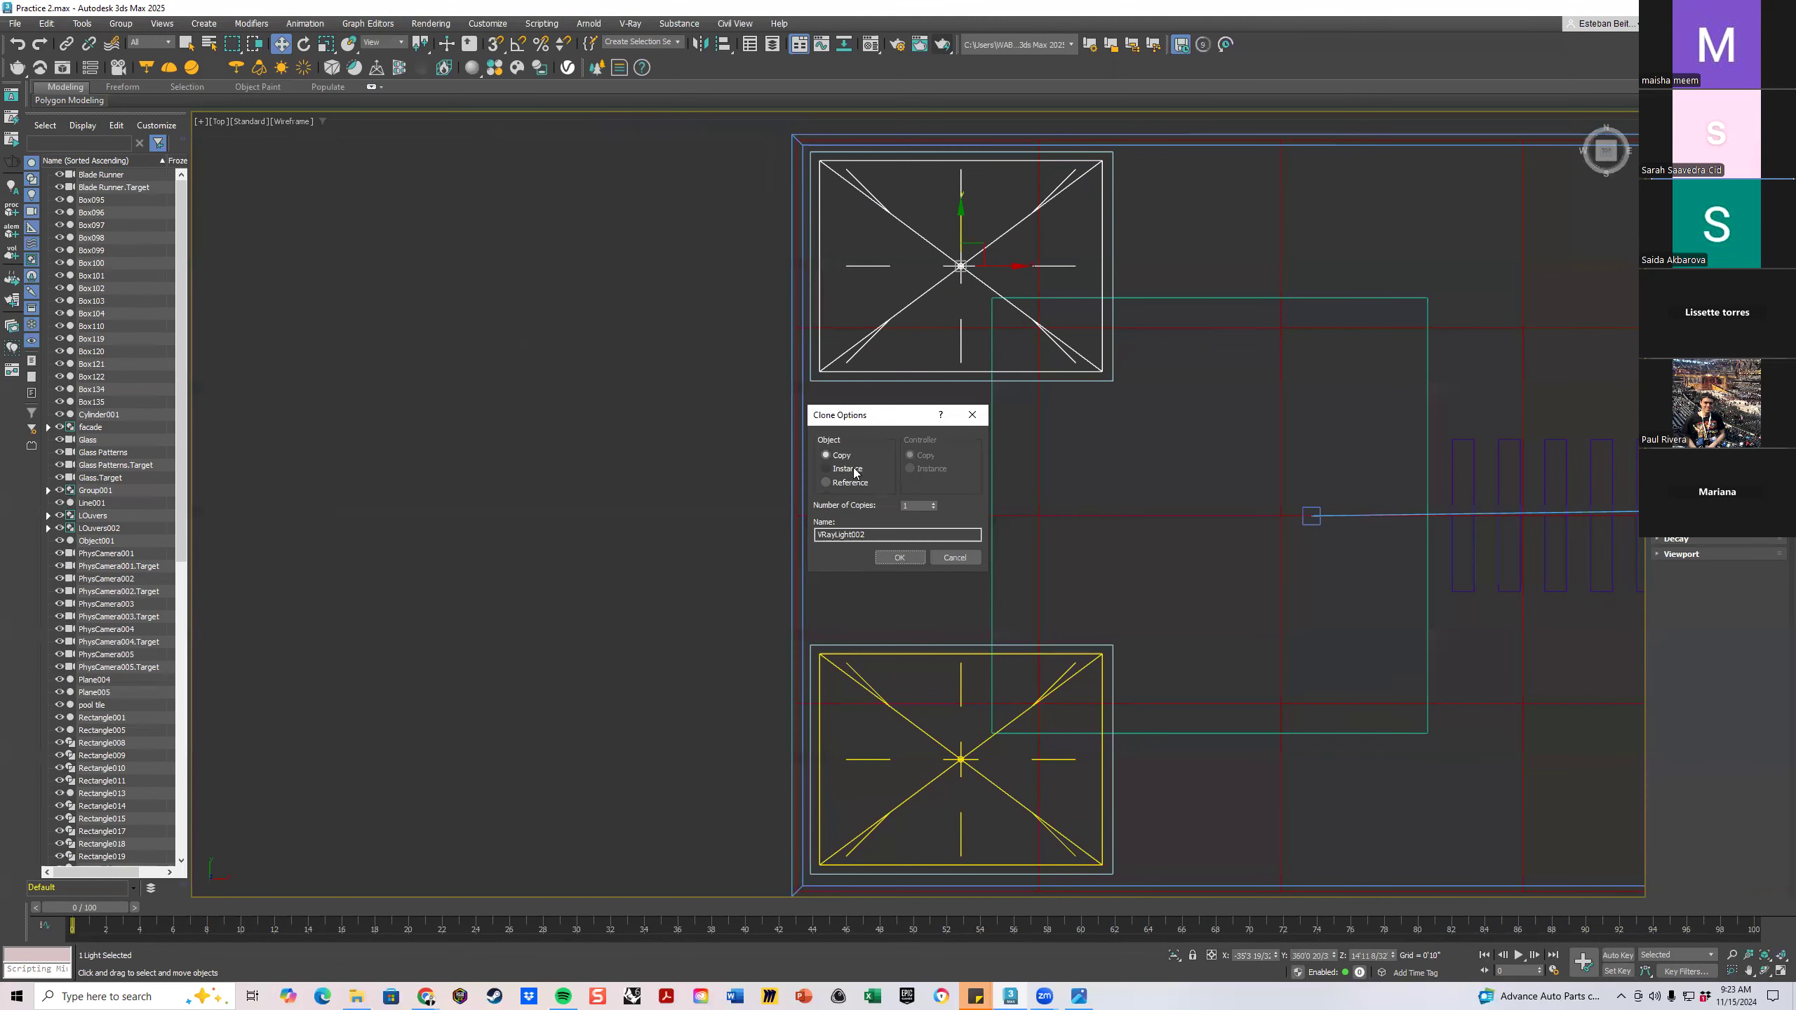
{"action": "left_click", "coordinate": [900, 558]}
{"action": "left_click", "coordinate": [1779, 973]}
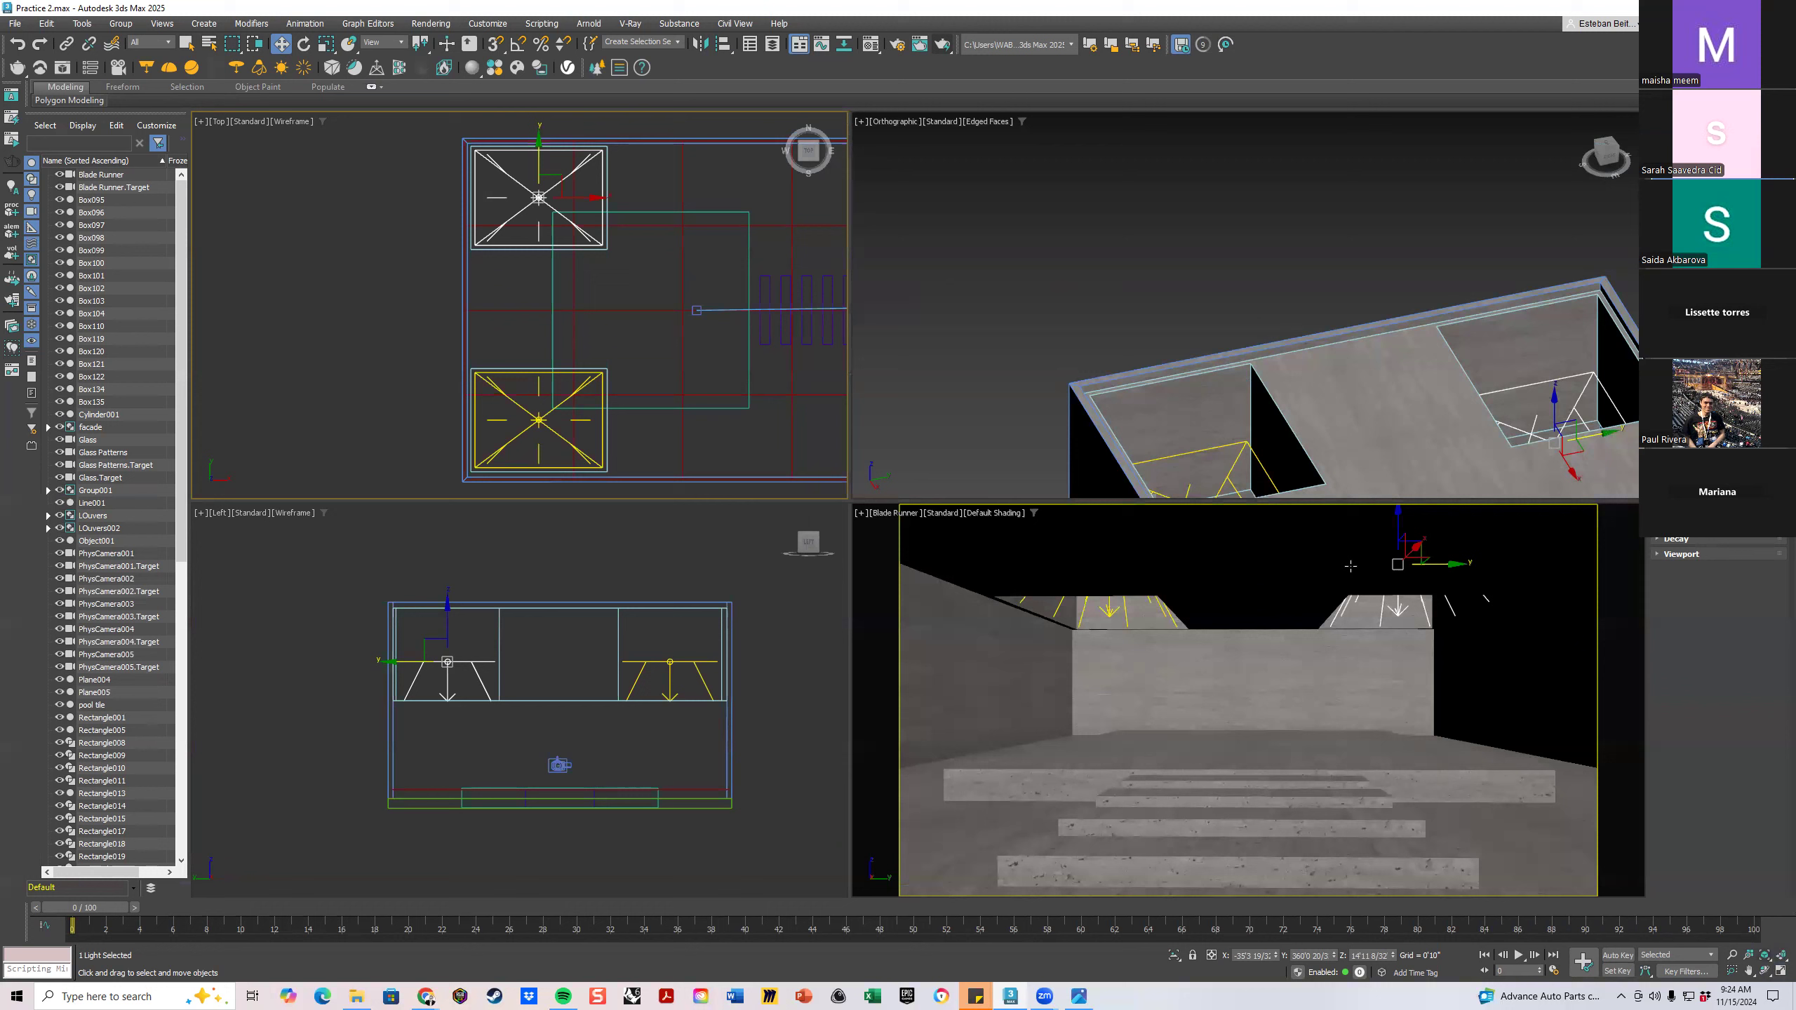
Render the Blade Runner camera view, compare it with the Blade Runner 01.jpg reference image, and close the frame buffer
{"action": "left_click", "coordinate": [1431, 768]}
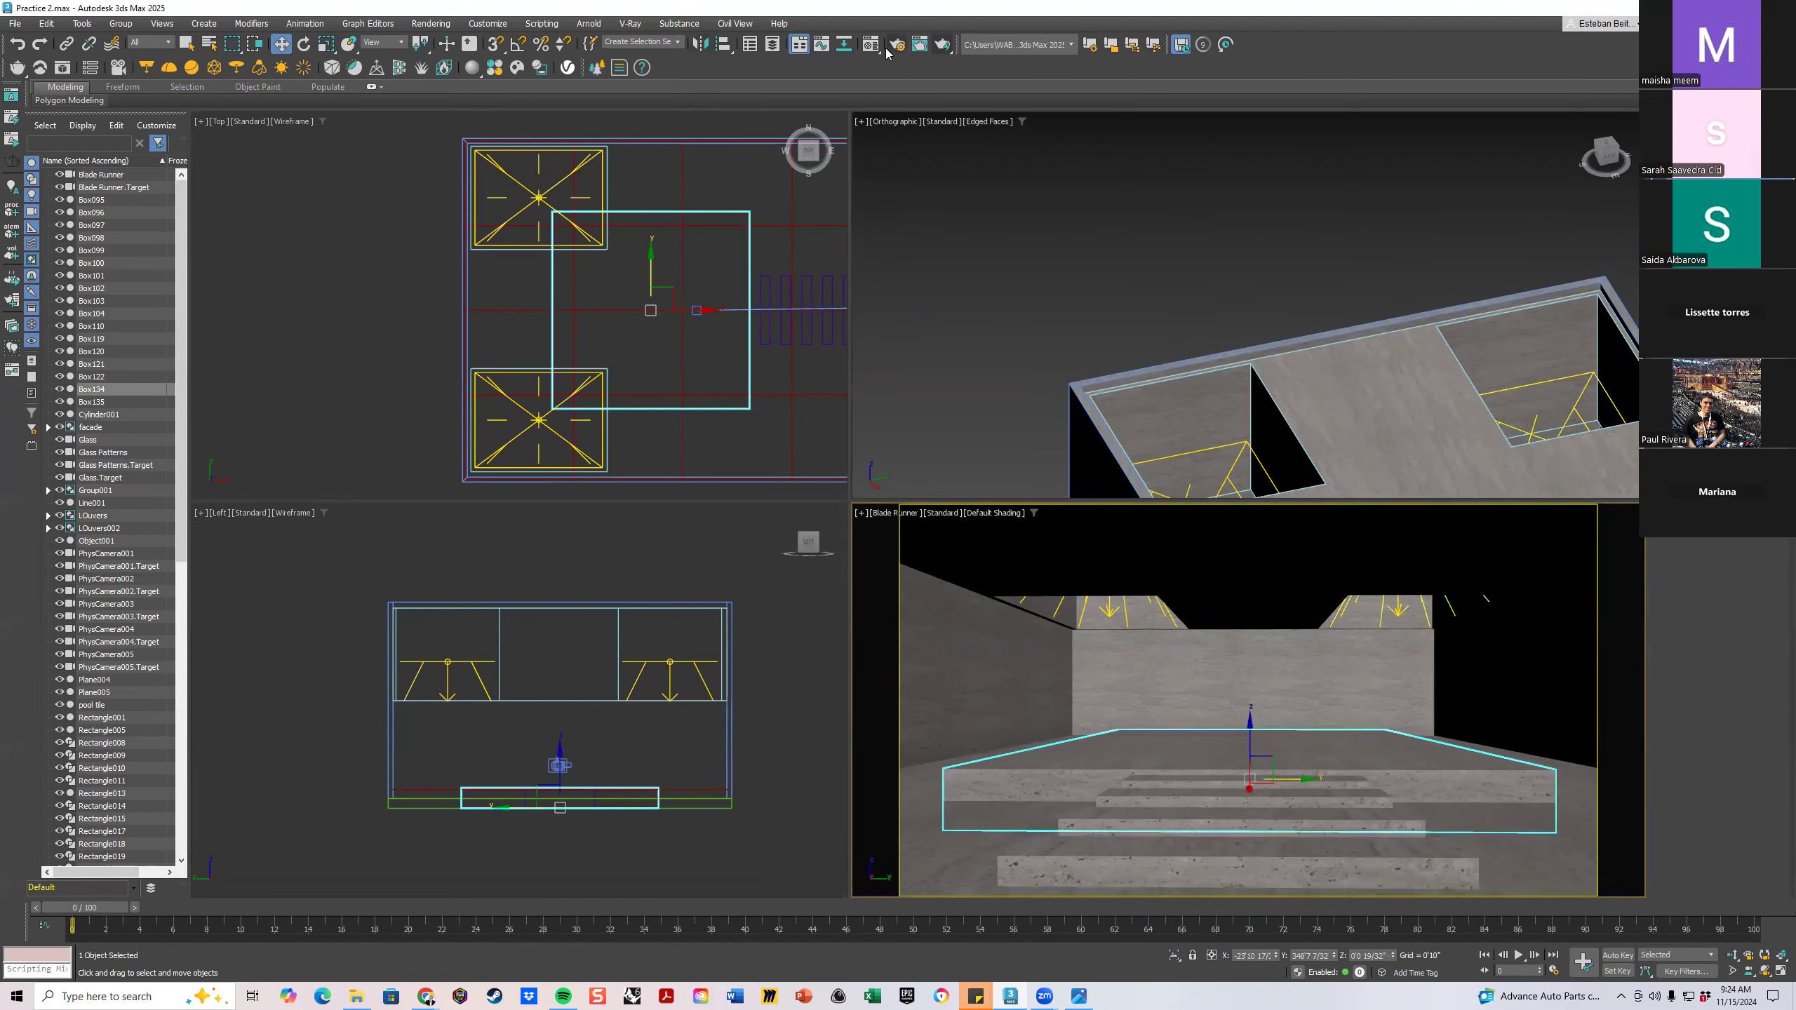
{"action": "left_click", "coordinate": [939, 45]}
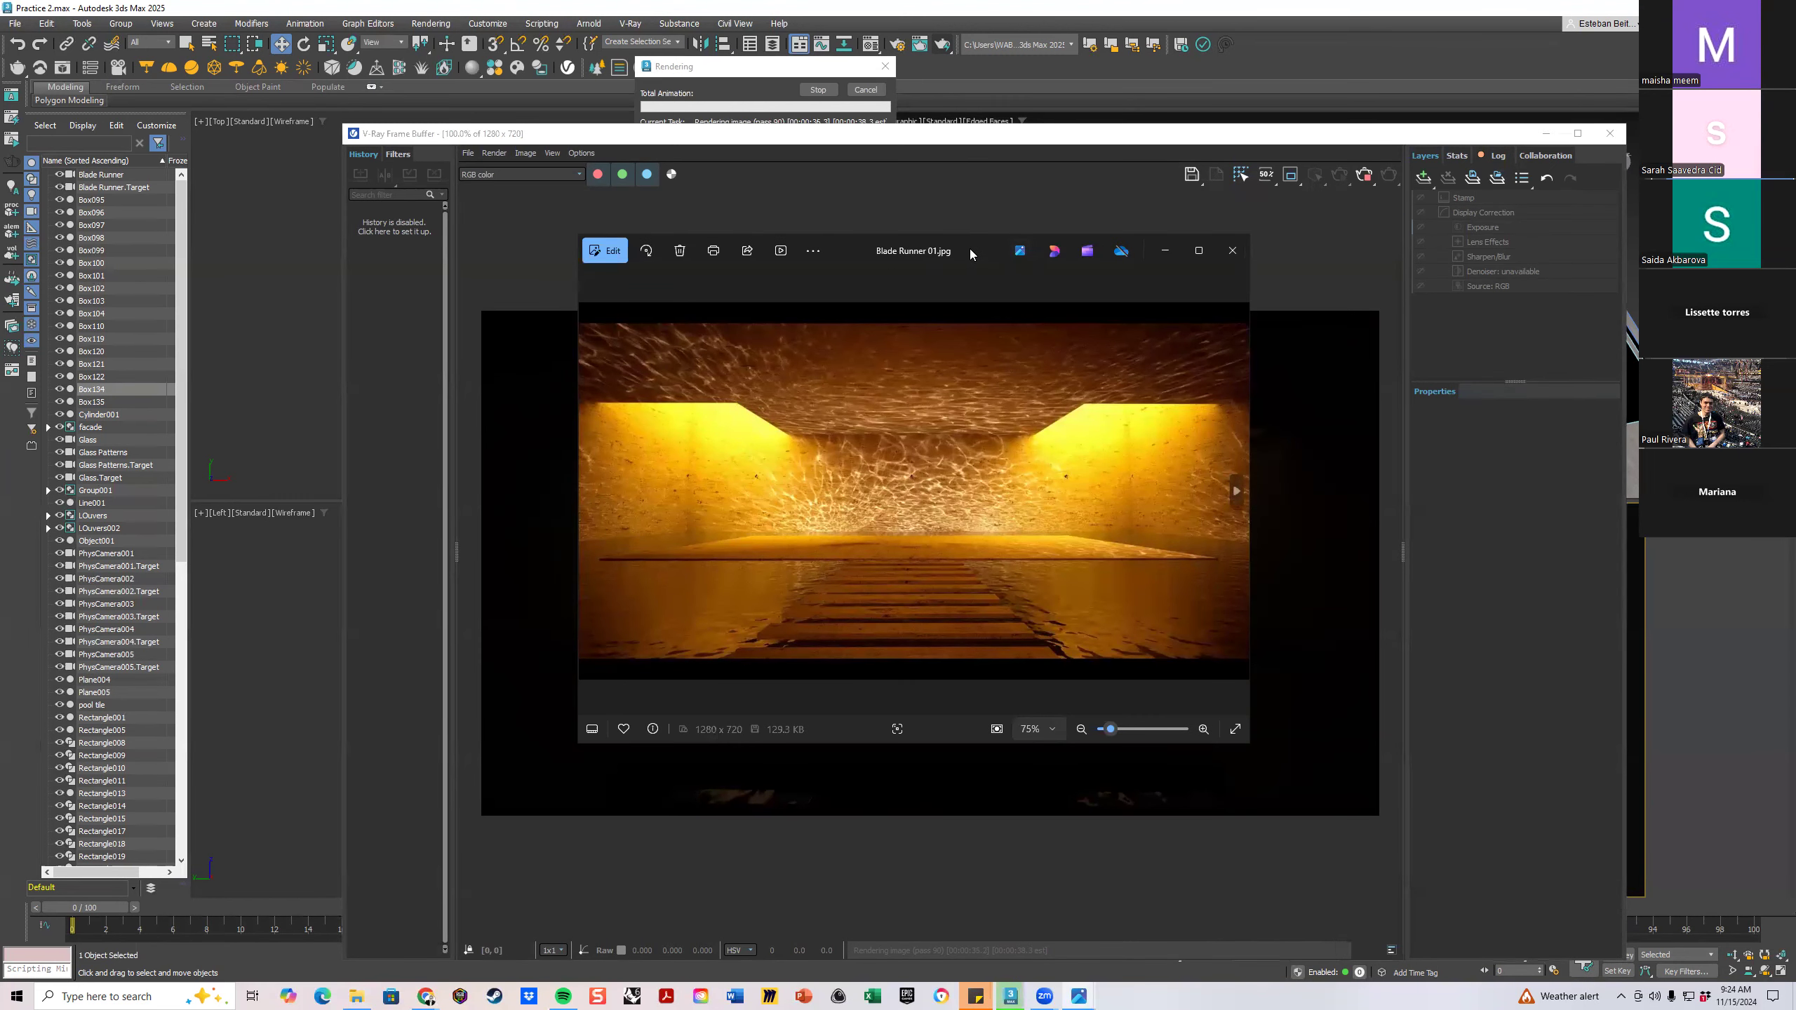
{"action": "left_click_drag", "start_coordinate": [969, 249], "coordinate": [232, 283]}
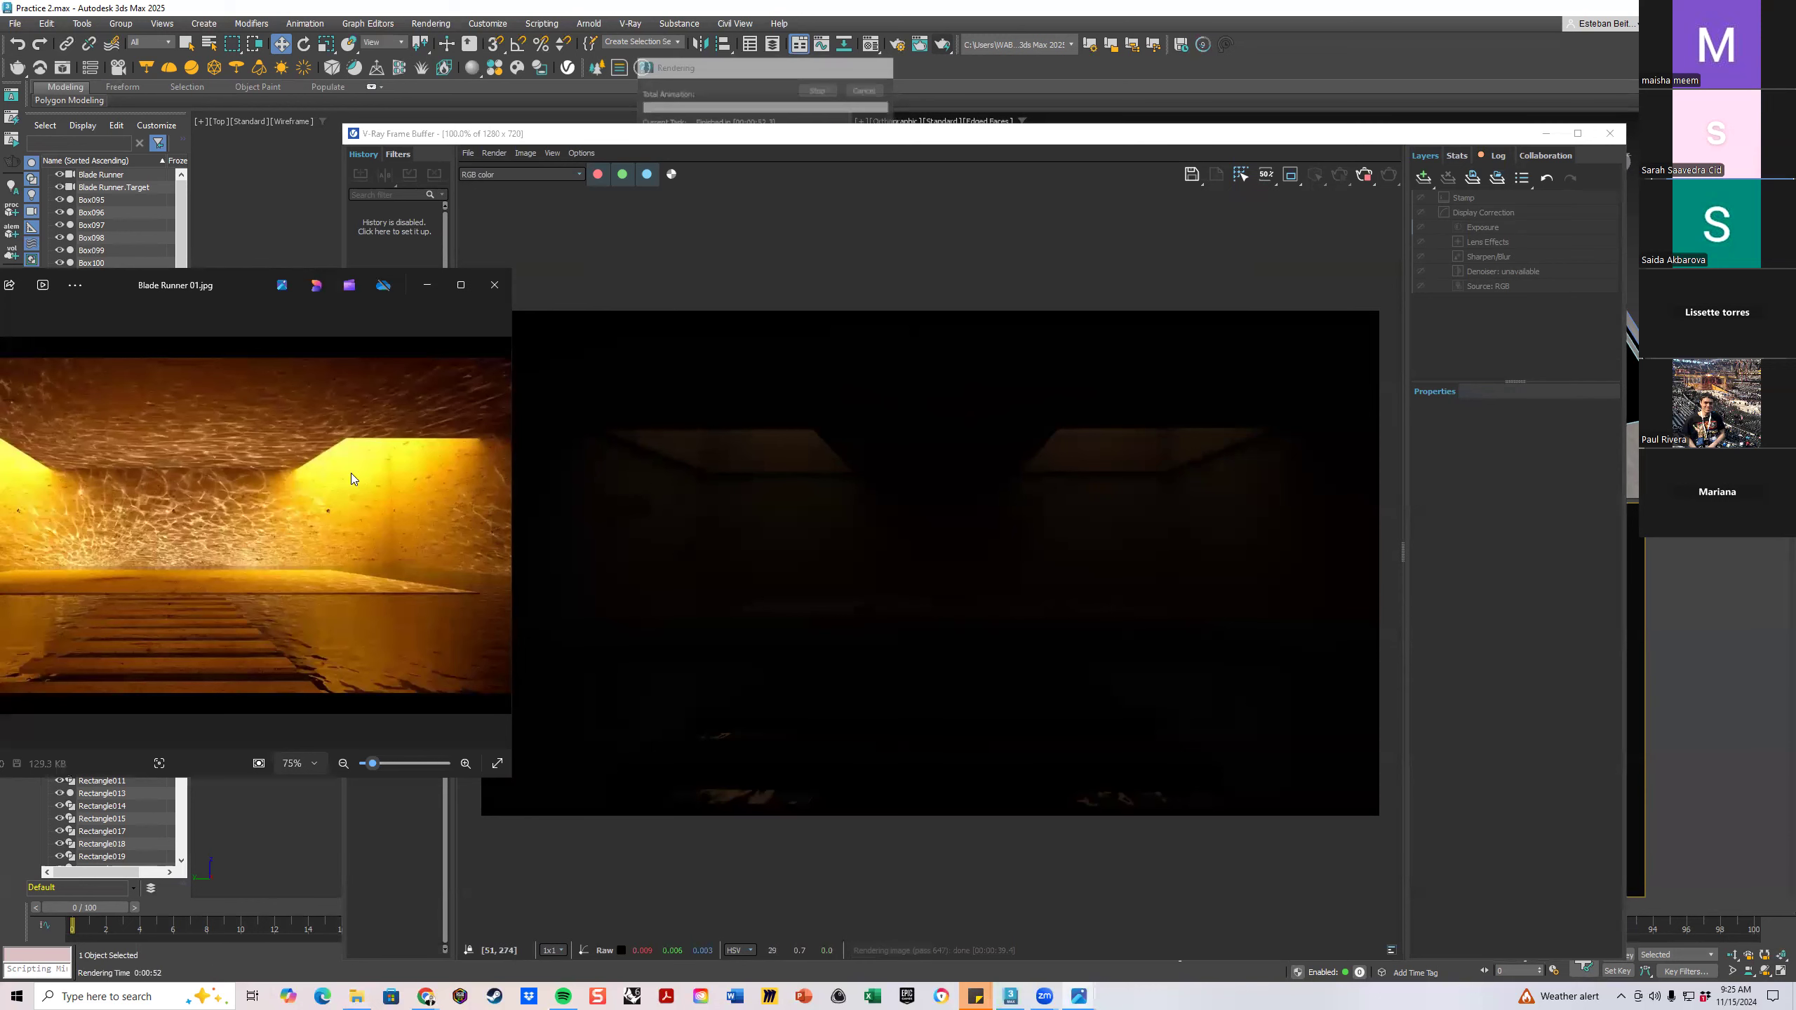
{"action": "left_click", "coordinate": [863, 181]}
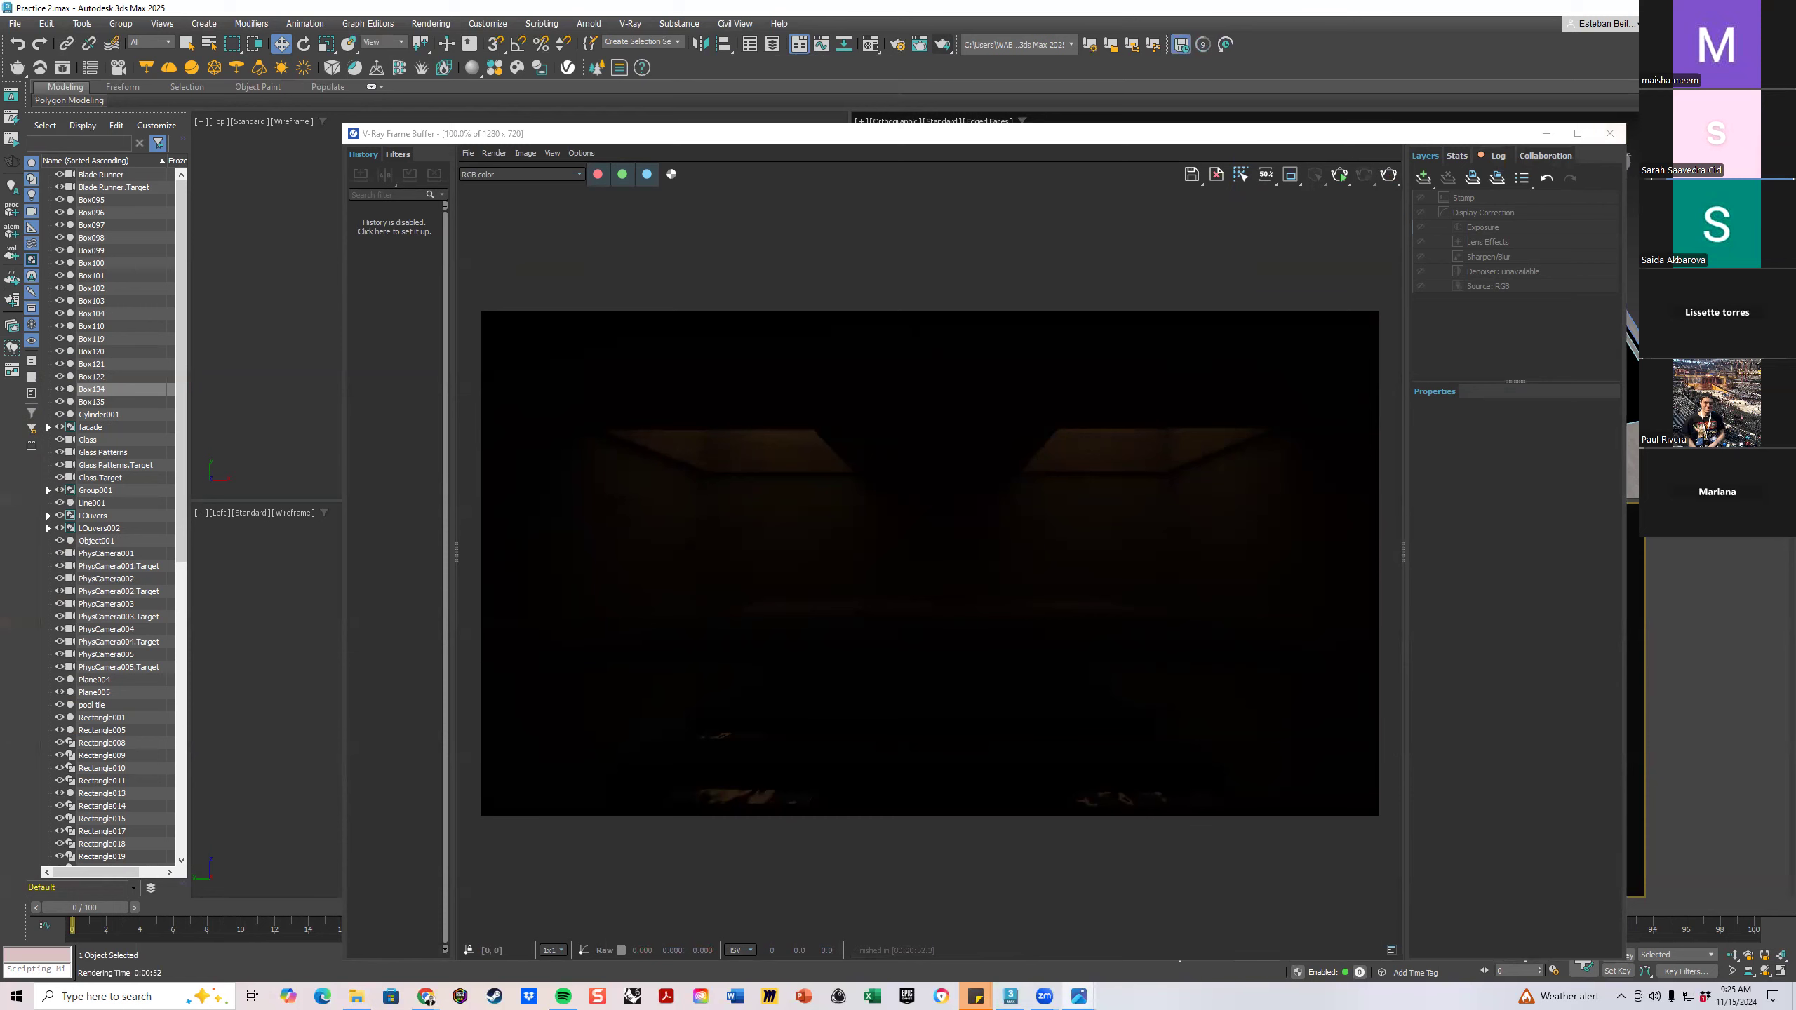
{"action": "left_click", "coordinate": [1610, 133]}
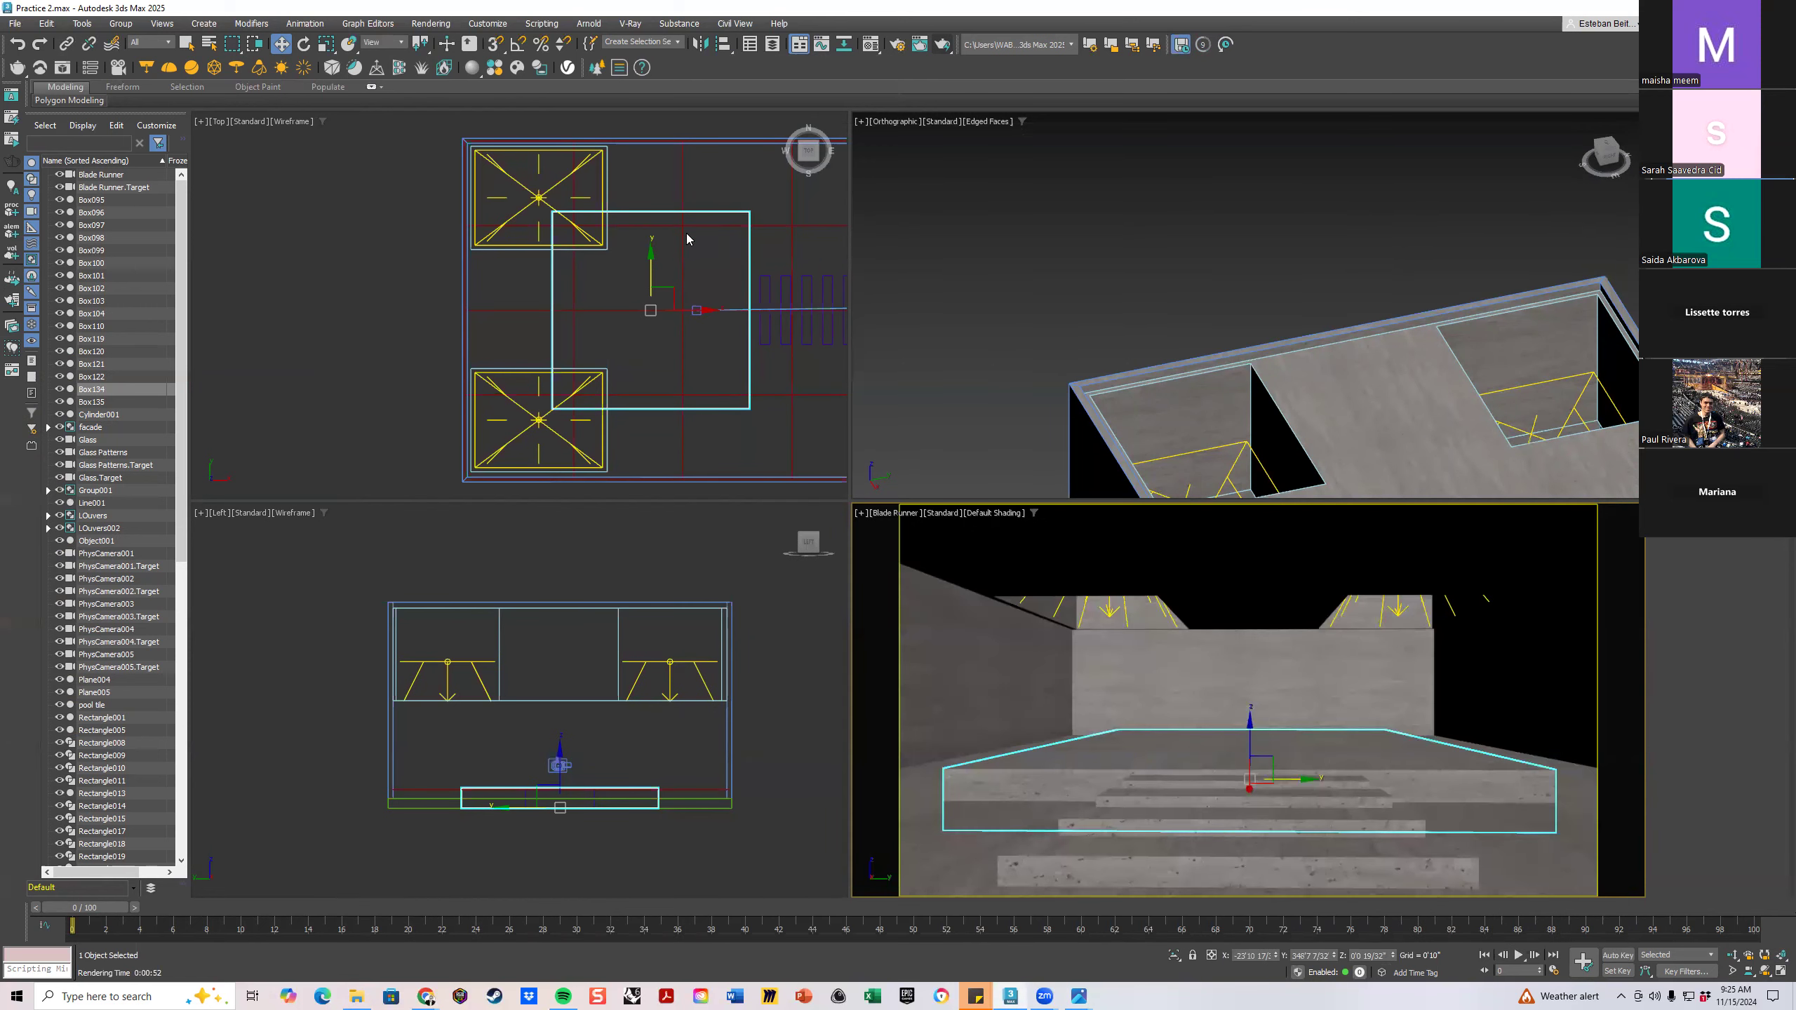
Increase the intensity of the instanced plane lights through the light in the lower ceiling opening
{"action": "right_click", "coordinate": [550, 409]}
{"action": "left_click", "coordinate": [513, 414]}
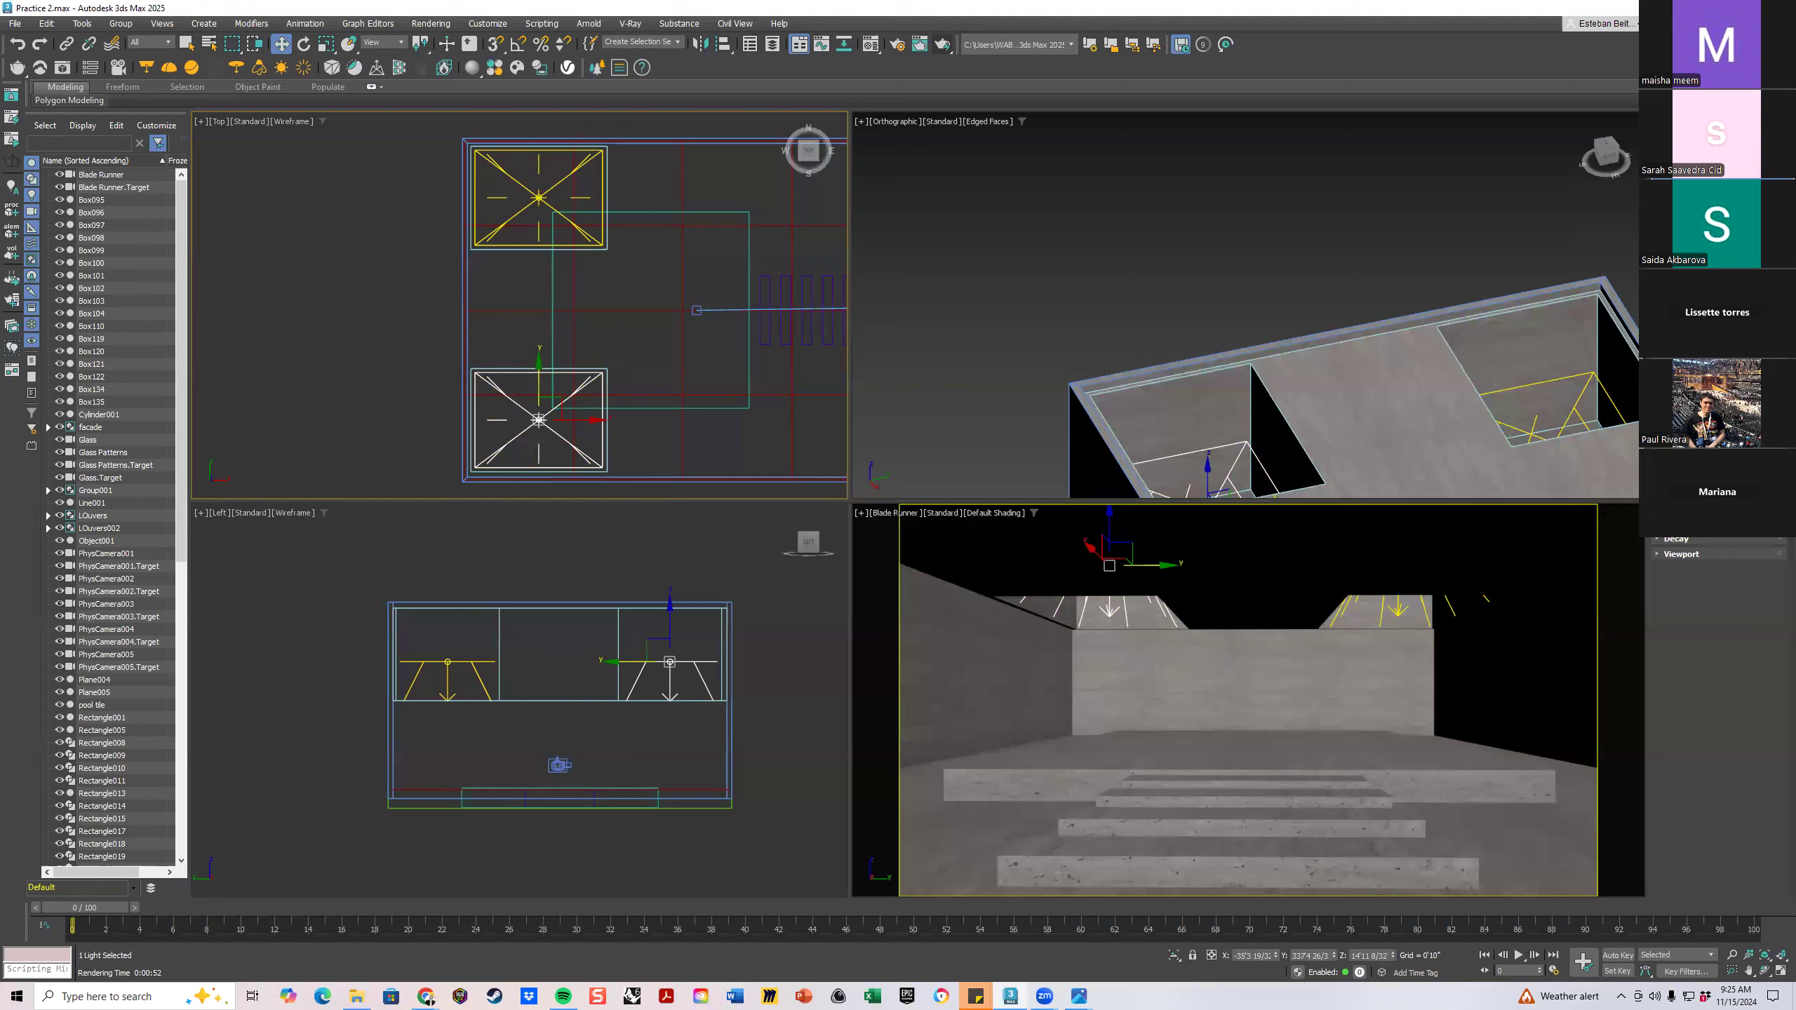
{"action": "key", "text": "Return"}
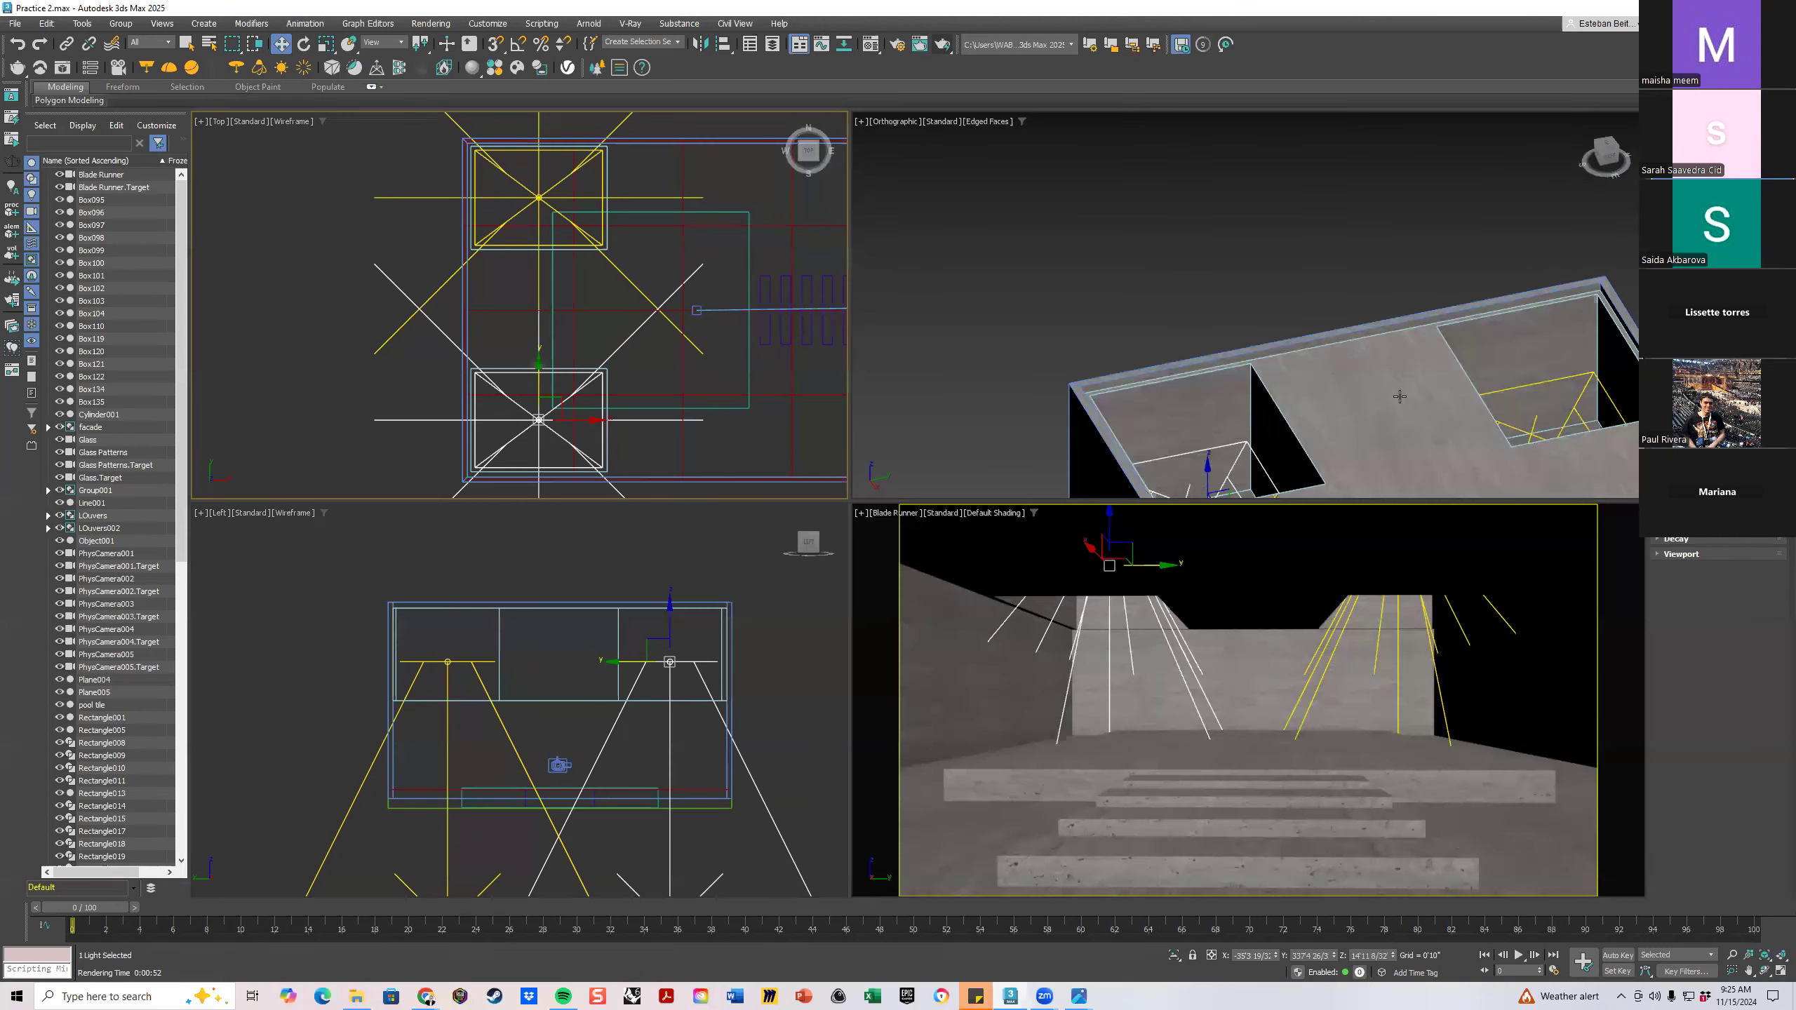
Render the camera view again and place the frame buffer beside the enlarged Blade Runner 01.jpg reference for comparison
{"action": "left_click", "coordinate": [634, 407]}
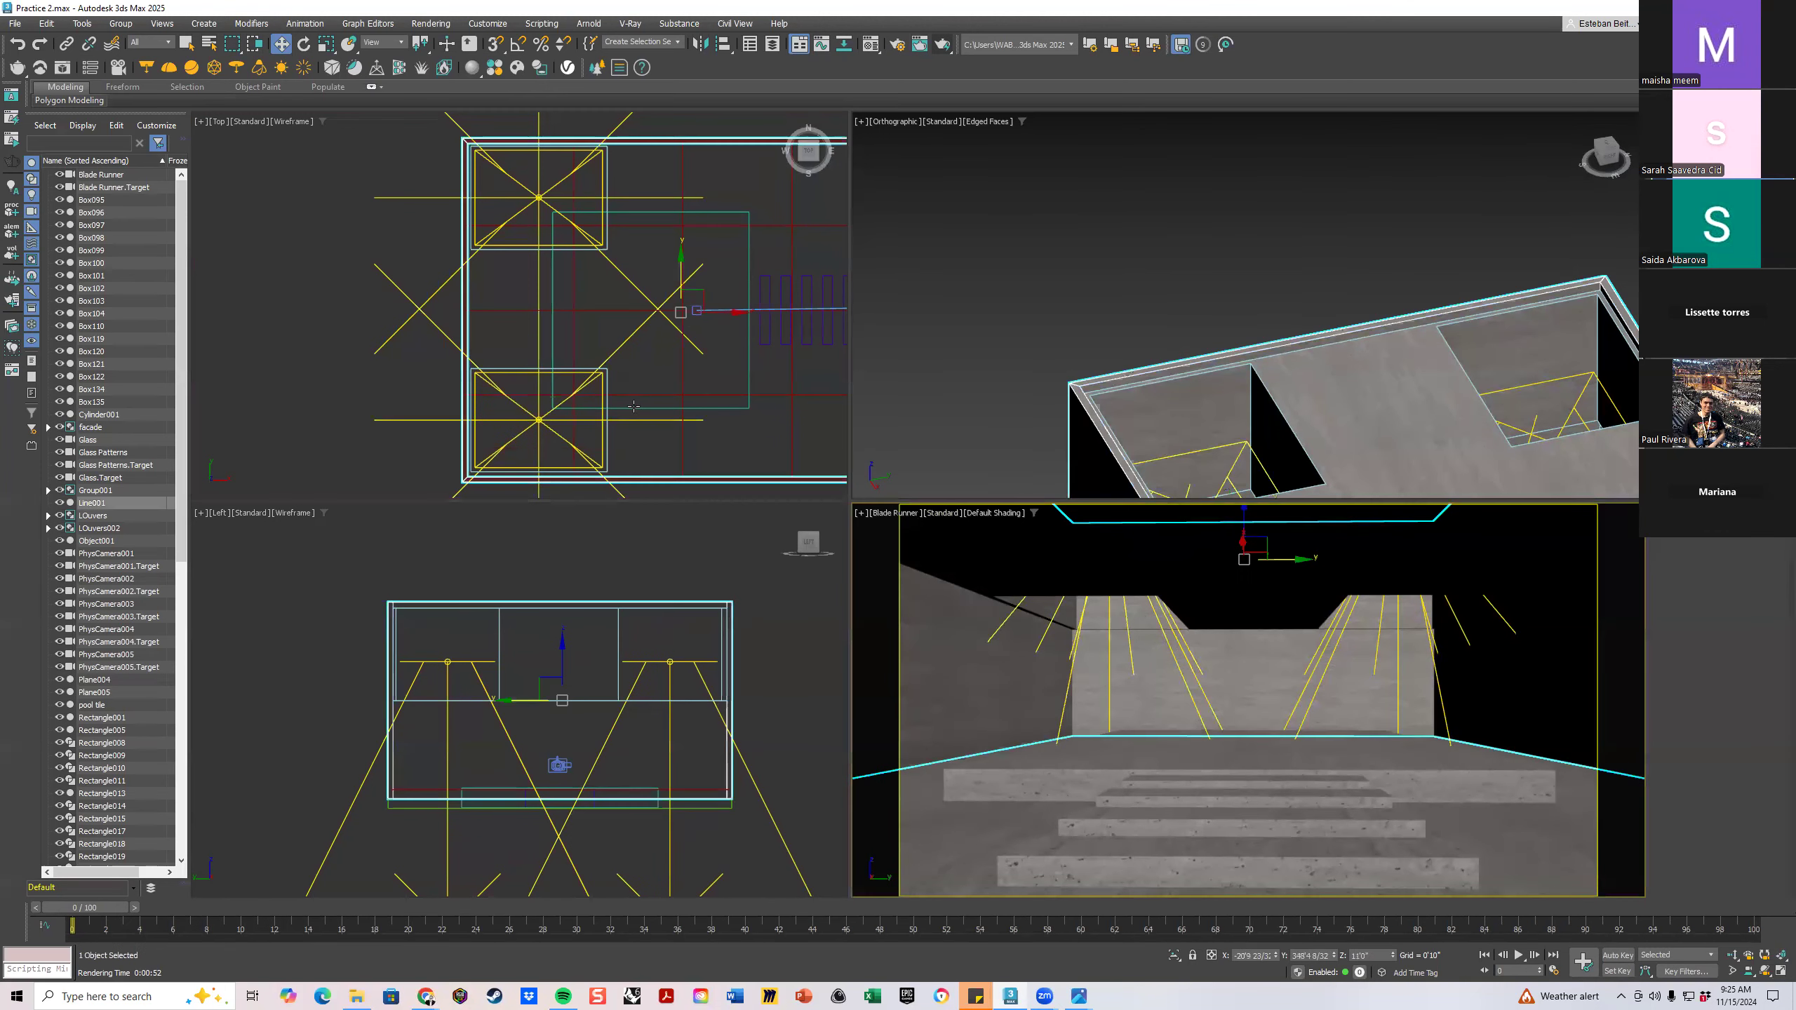
{"action": "left_click", "coordinate": [943, 45]}
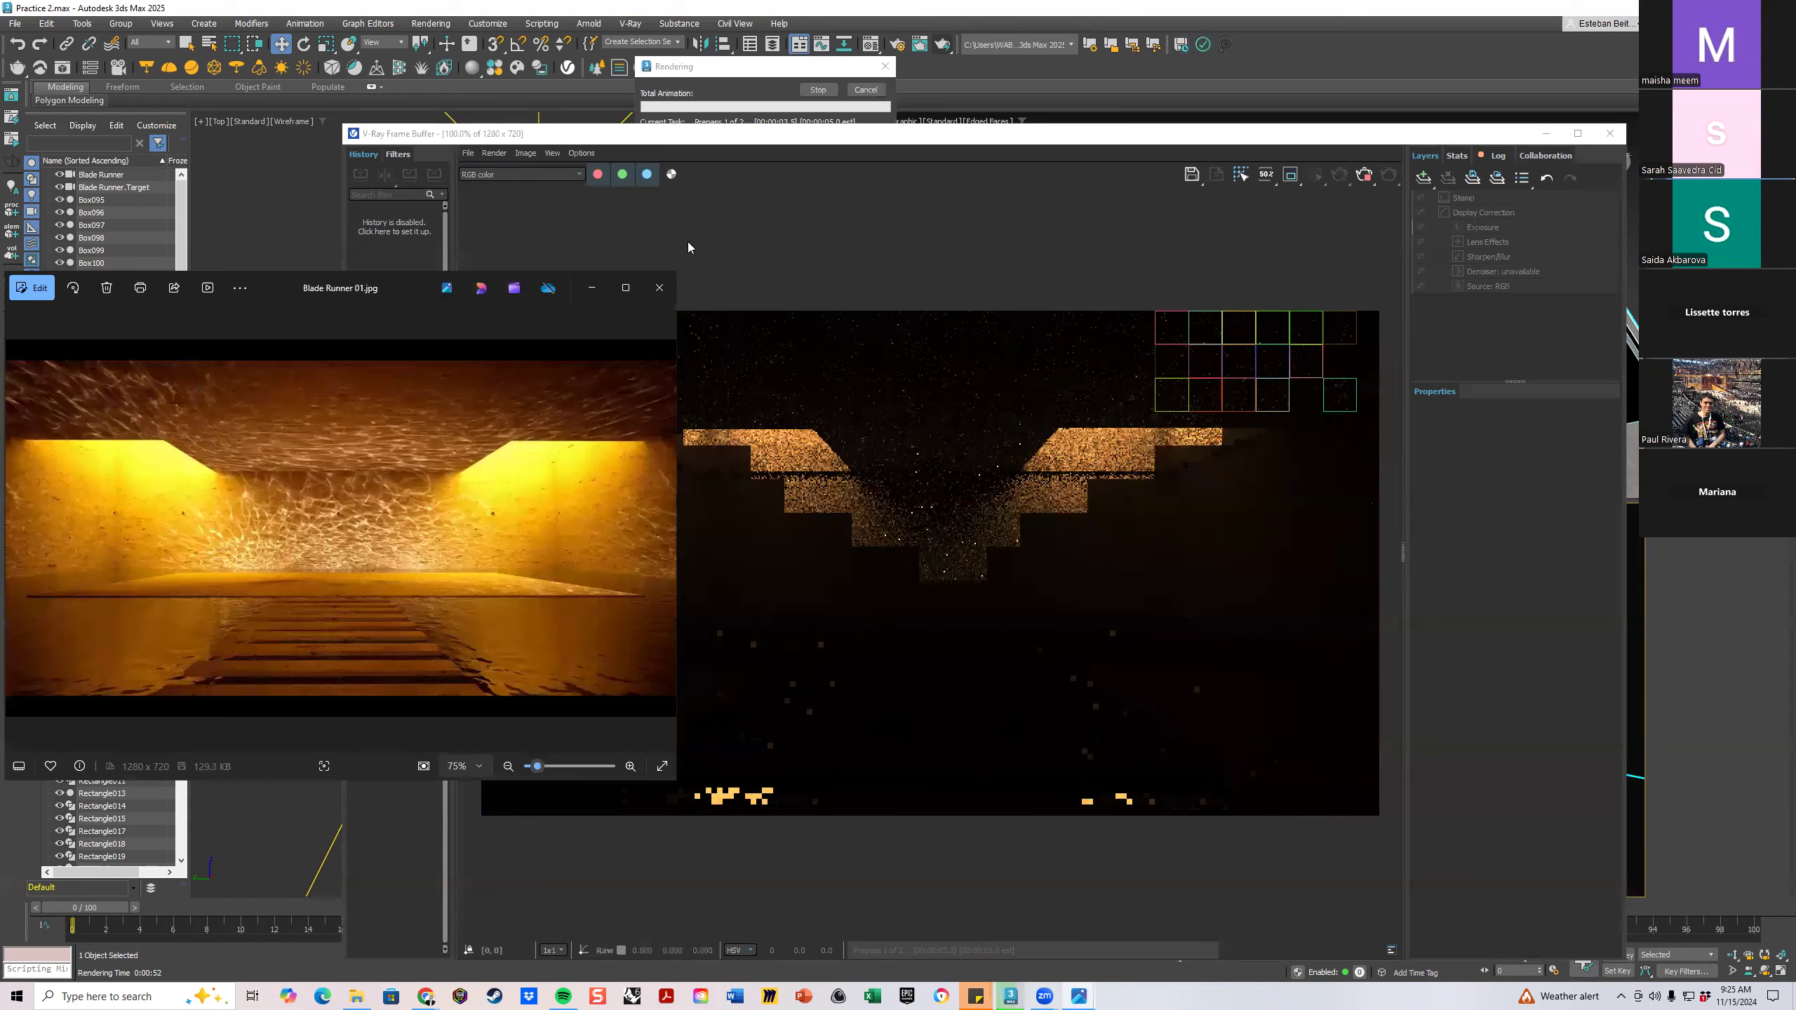
{"action": "left_click_drag", "start_coordinate": [1268, 138], "coordinate": [1560, 122]}
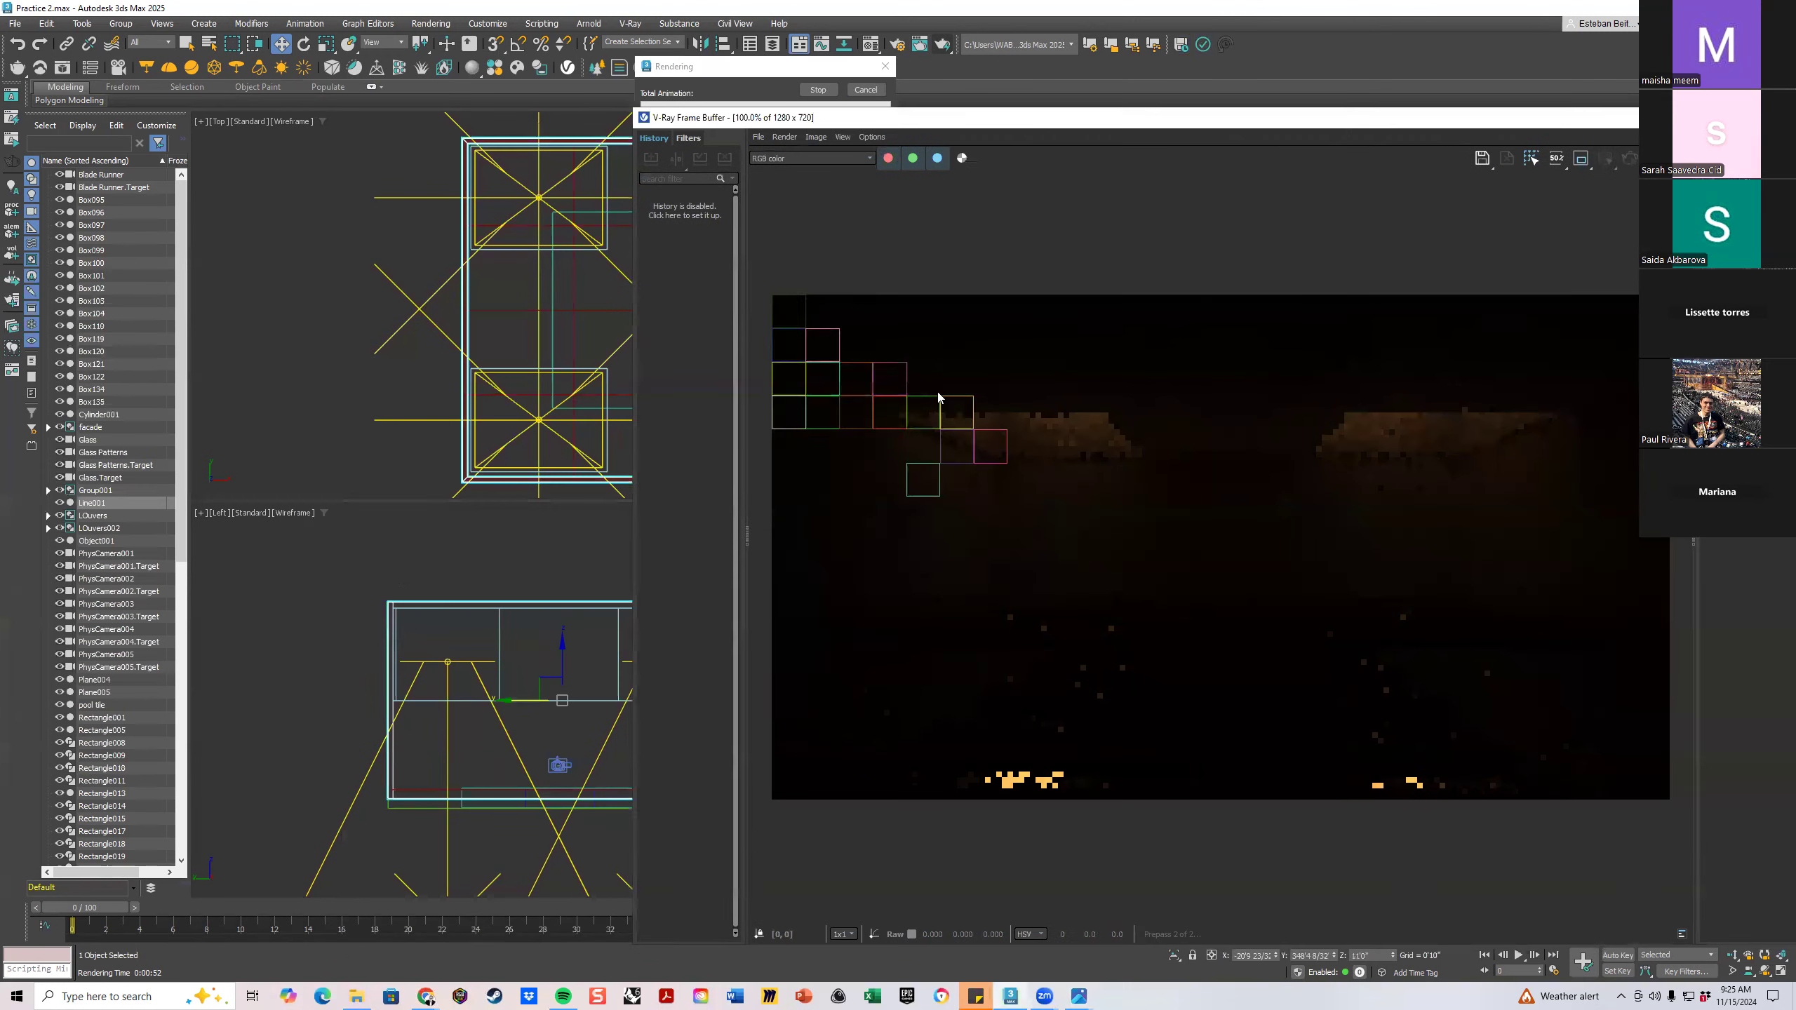
{"action": "mouse_move", "coordinate": [1078, 994]}
{"action": "left_click", "coordinate": [1027, 932]}
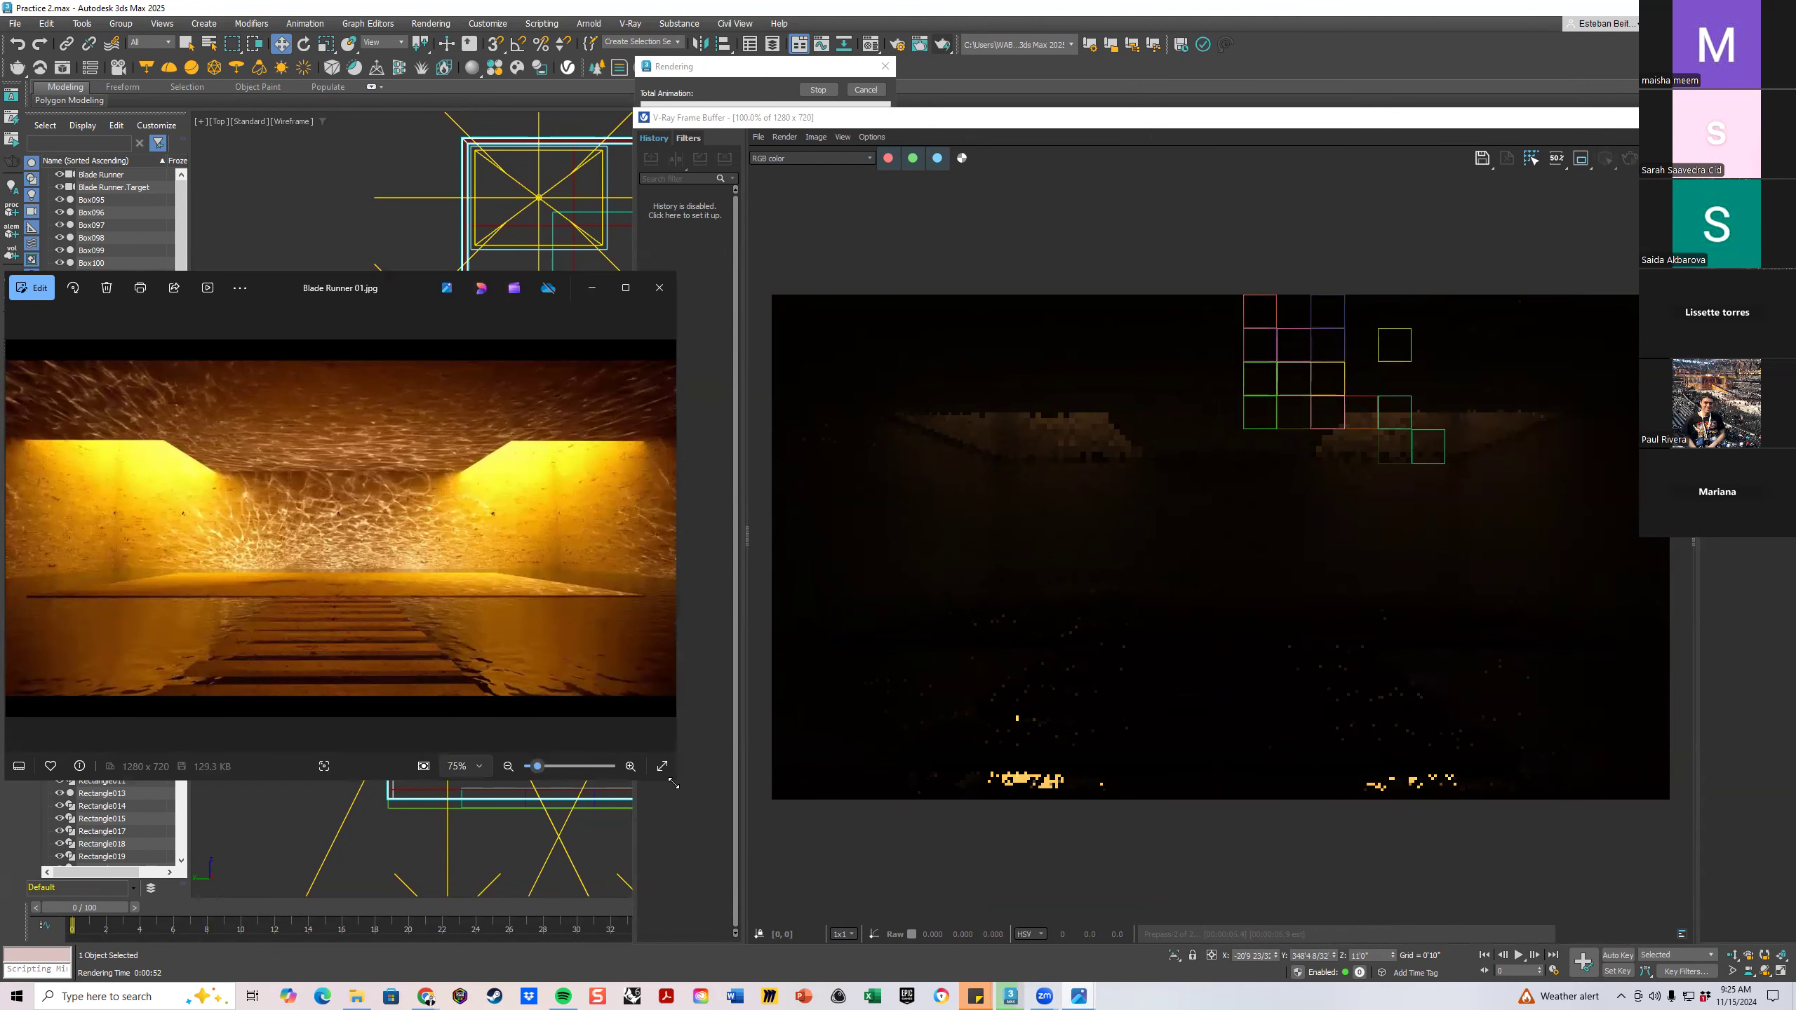
{"action": "left_click_drag", "start_coordinate": [673, 784], "coordinate": [779, 869]}
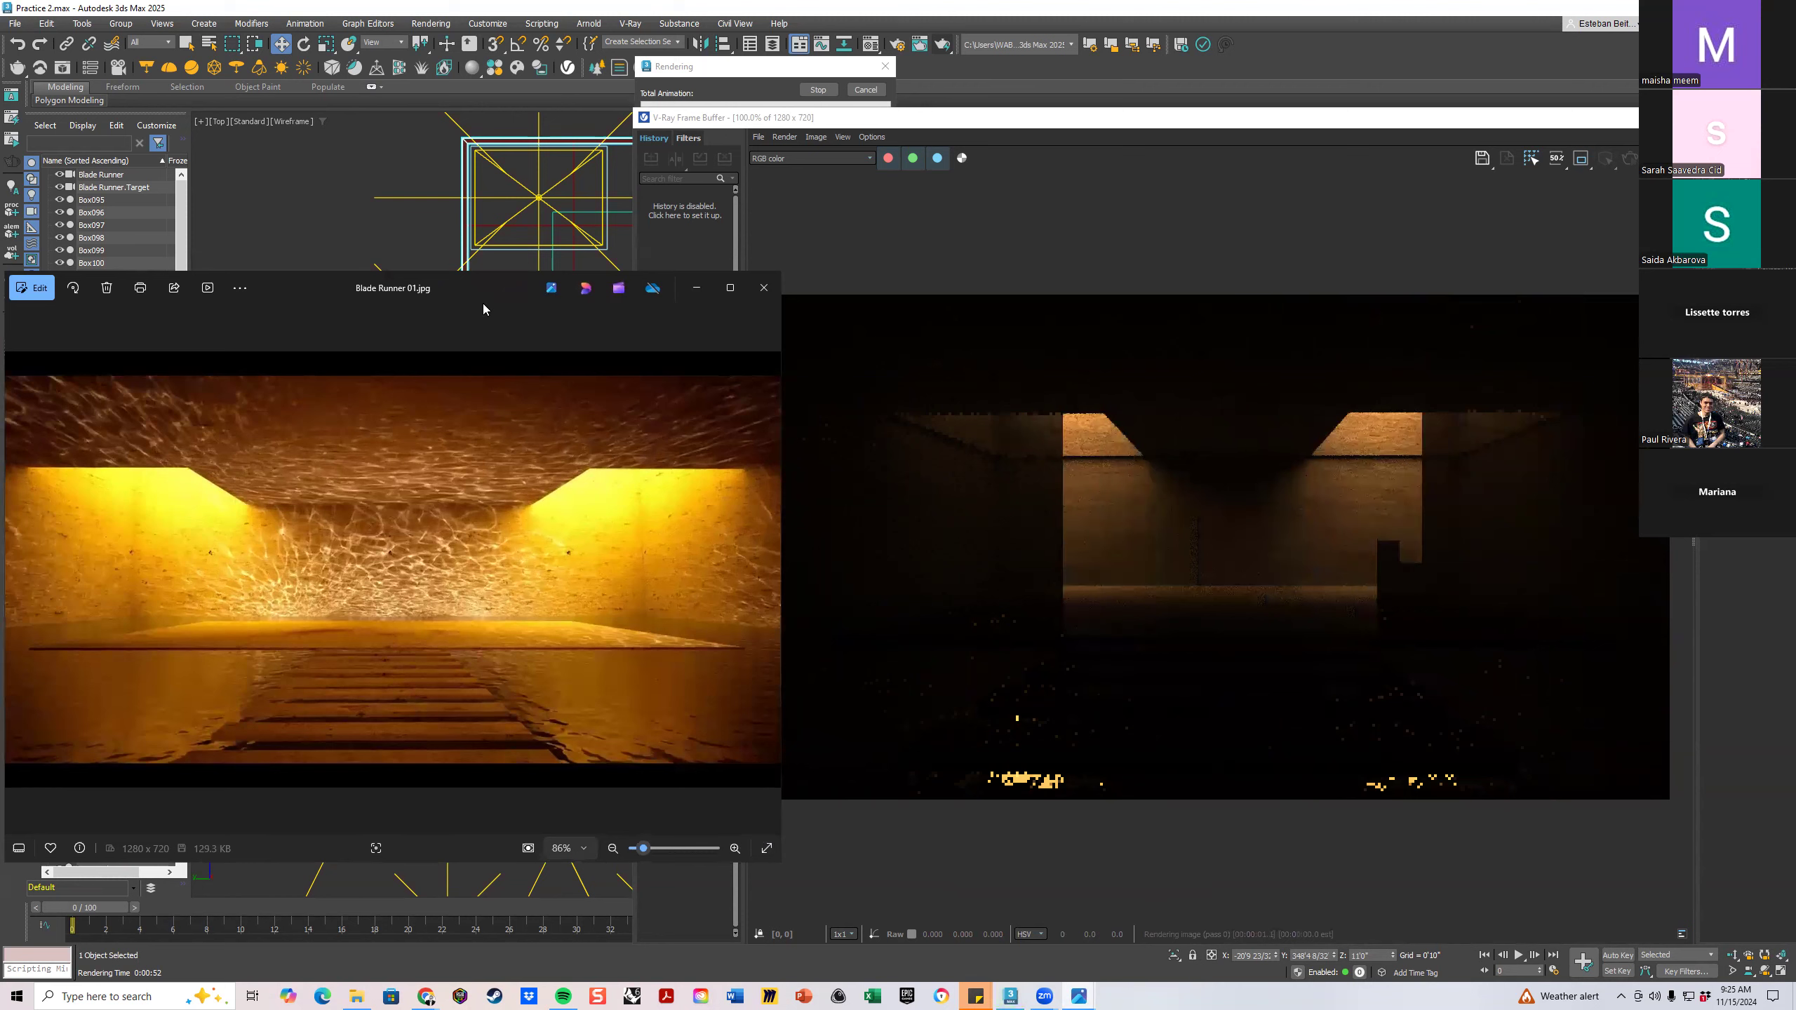
{"action": "left_click_drag", "start_coordinate": [448, 249], "coordinate": [447, 237]}
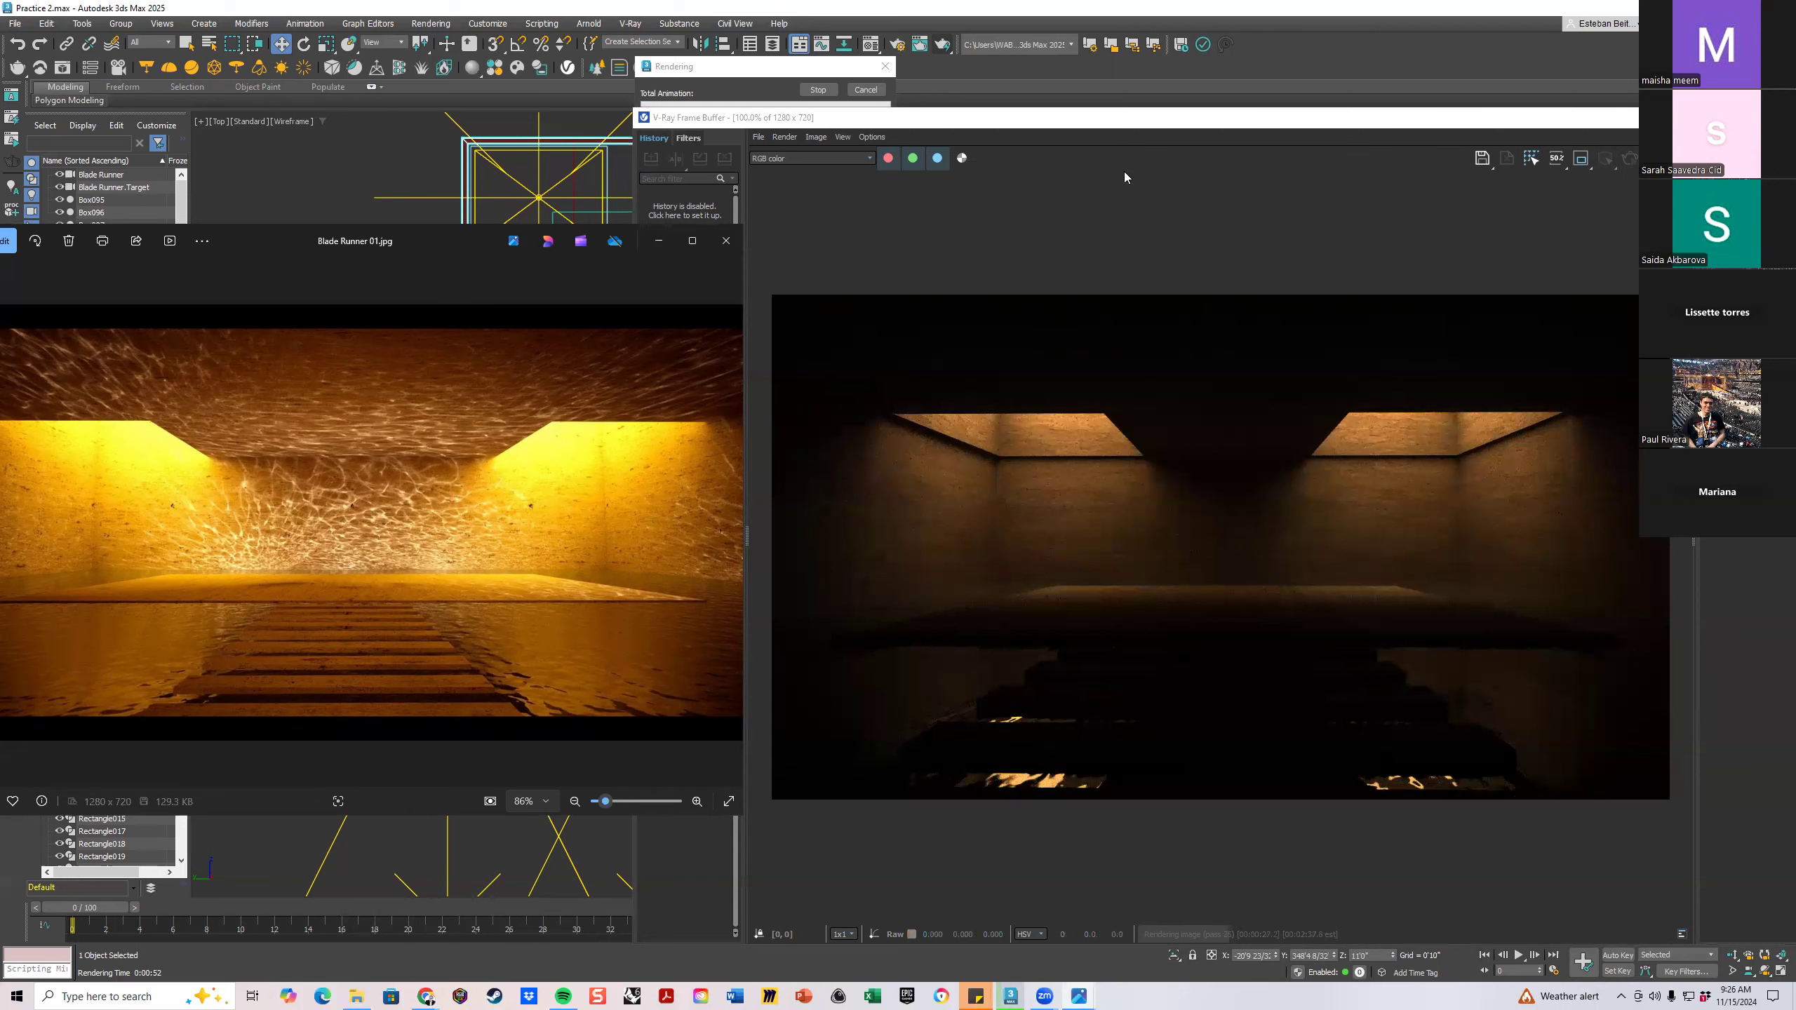
Close the reference image and frame buffer, and cancel the running render
{"action": "left_click", "coordinate": [725, 240]}
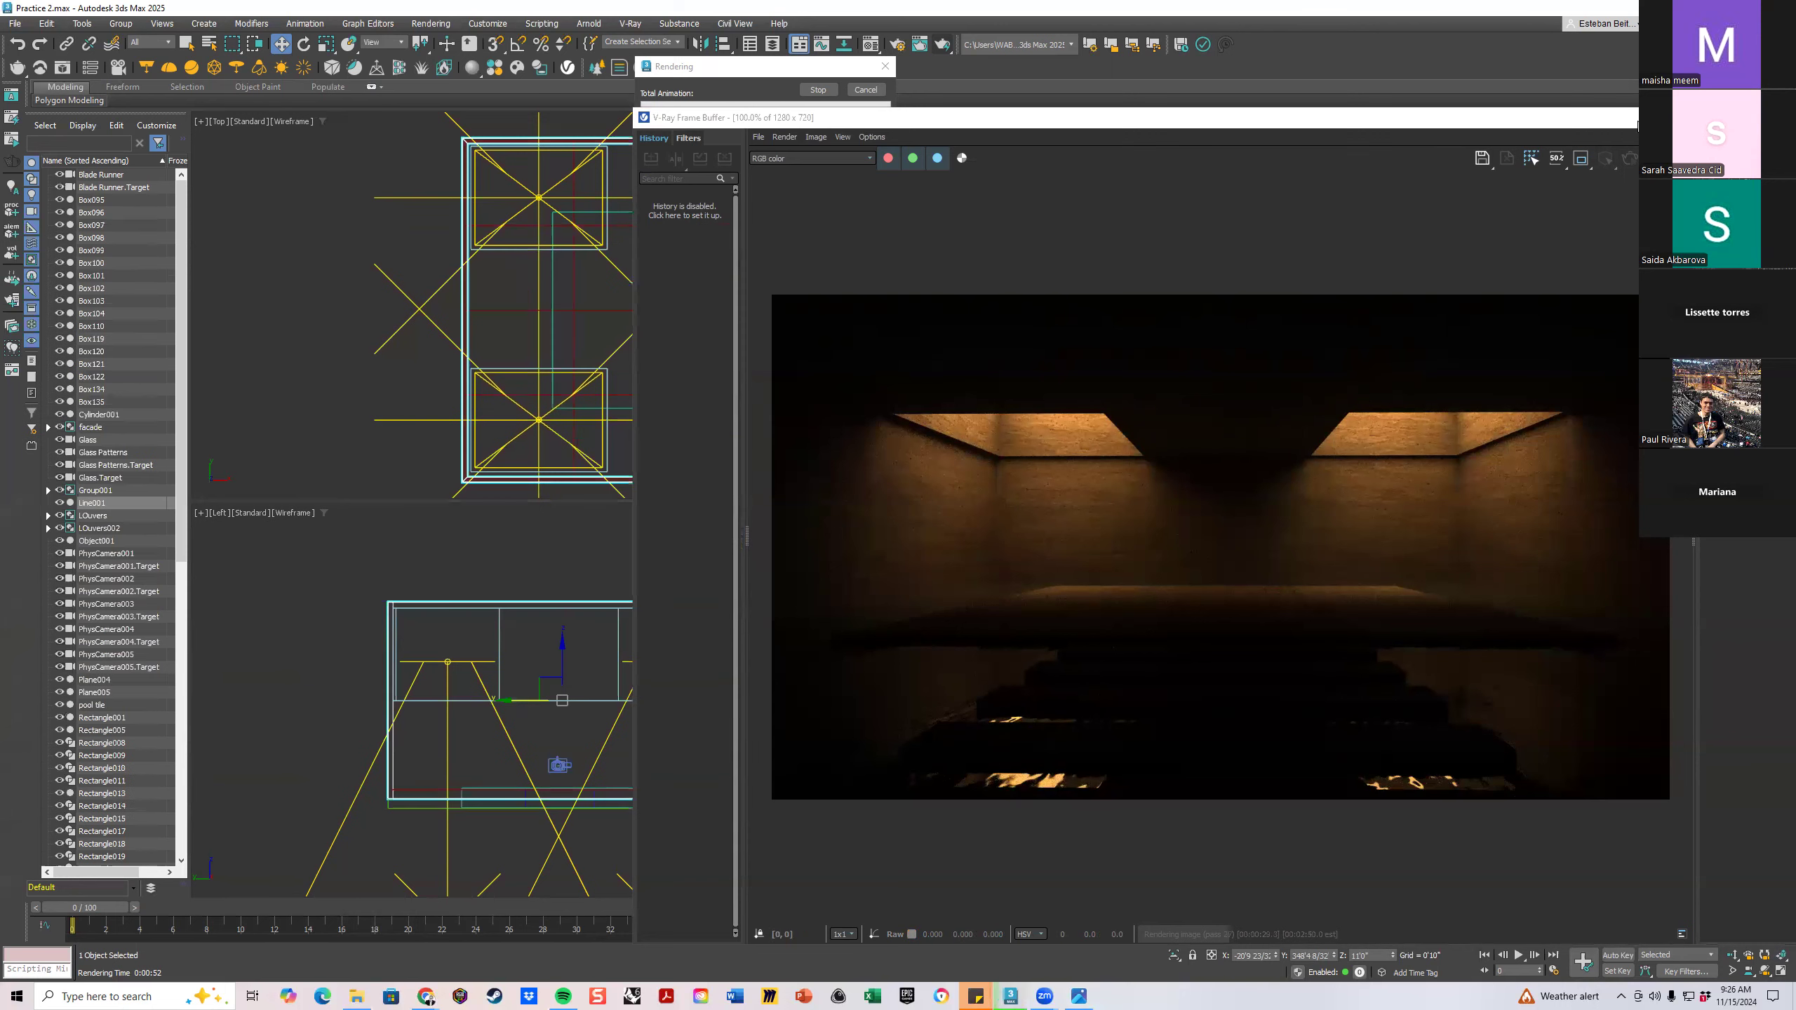
{"action": "left_click", "coordinate": [1781, 117]}
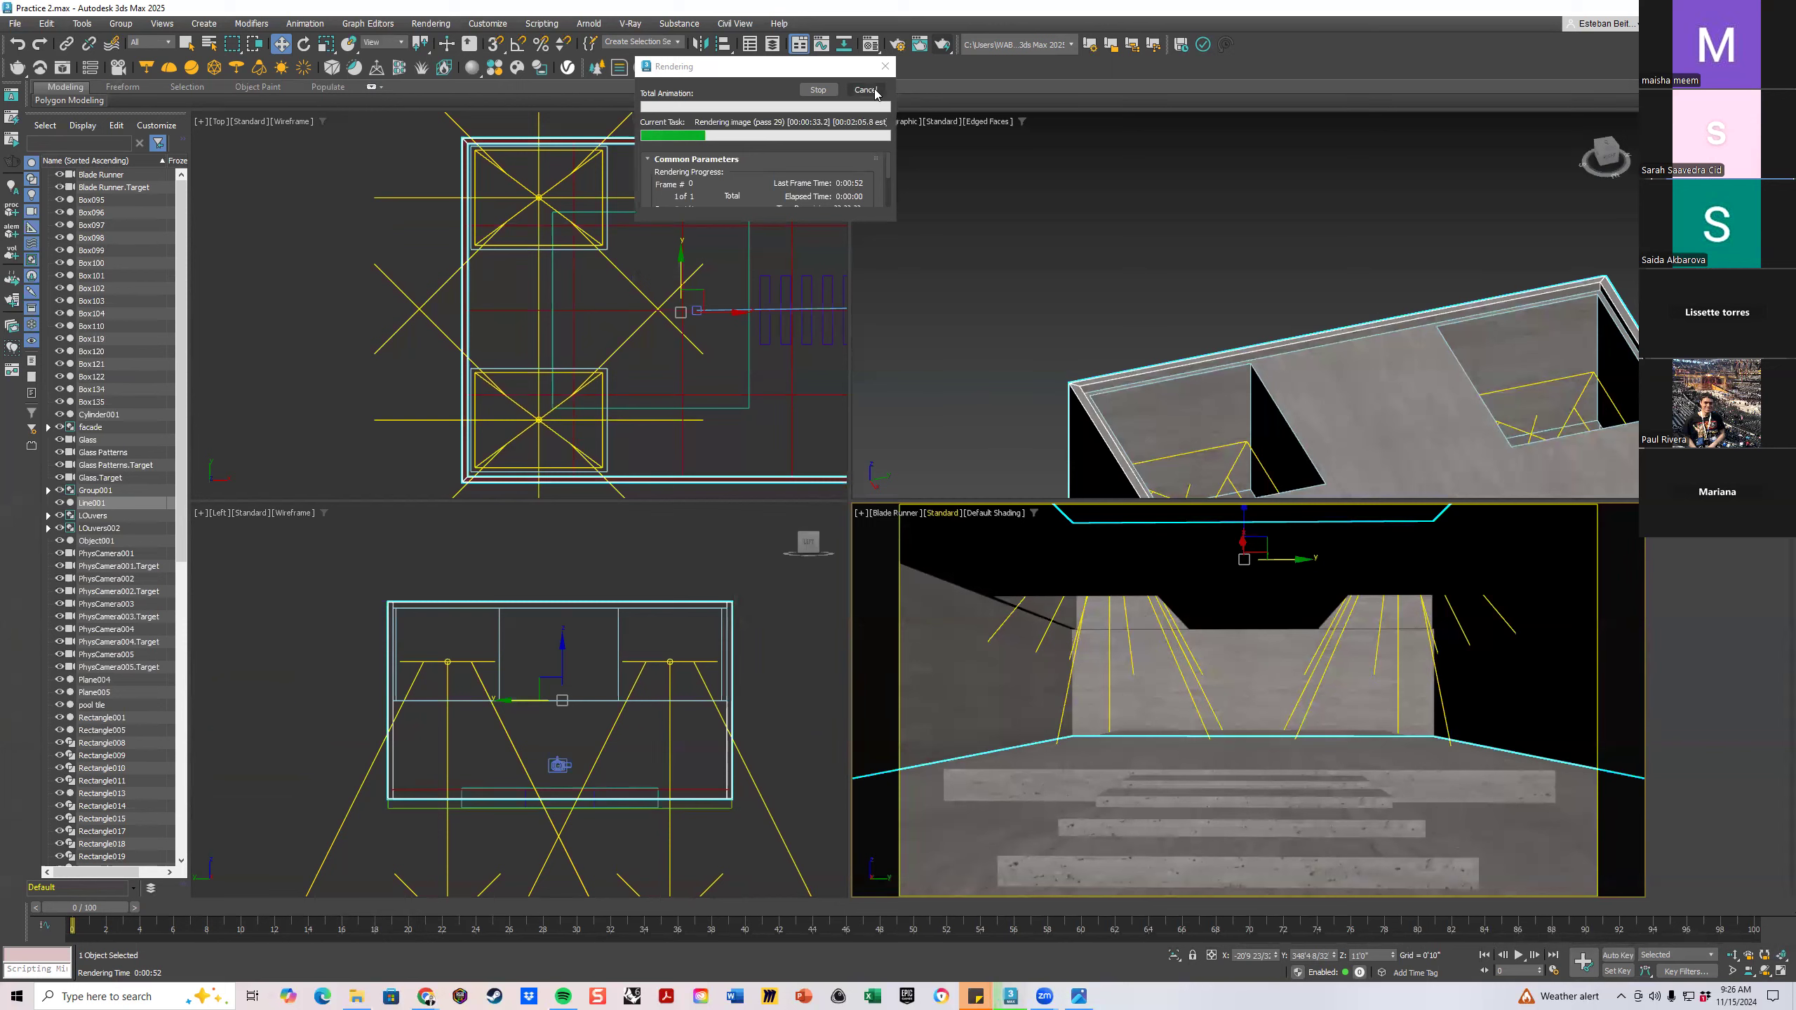
{"action": "left_click", "coordinate": [876, 93]}
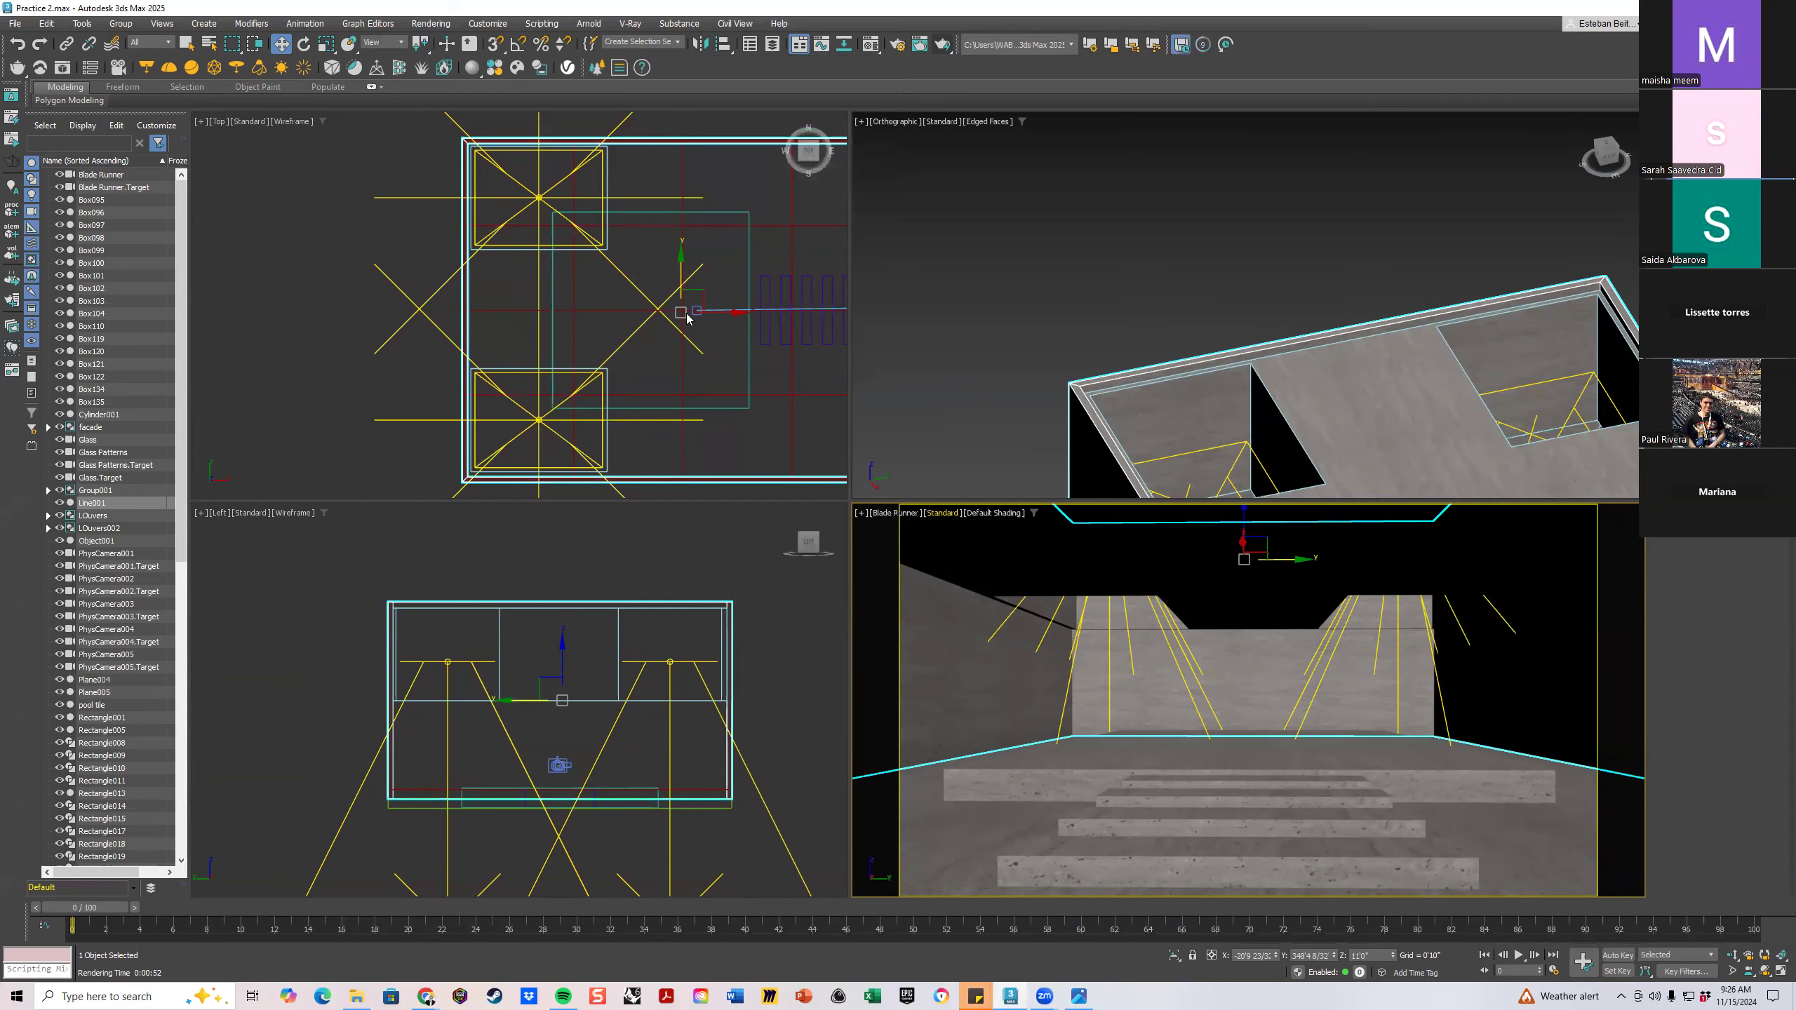
Isolate the ceiling box and the outer walls in the maximized orthographic view
{"action": "left_click", "coordinate": [1304, 328]}
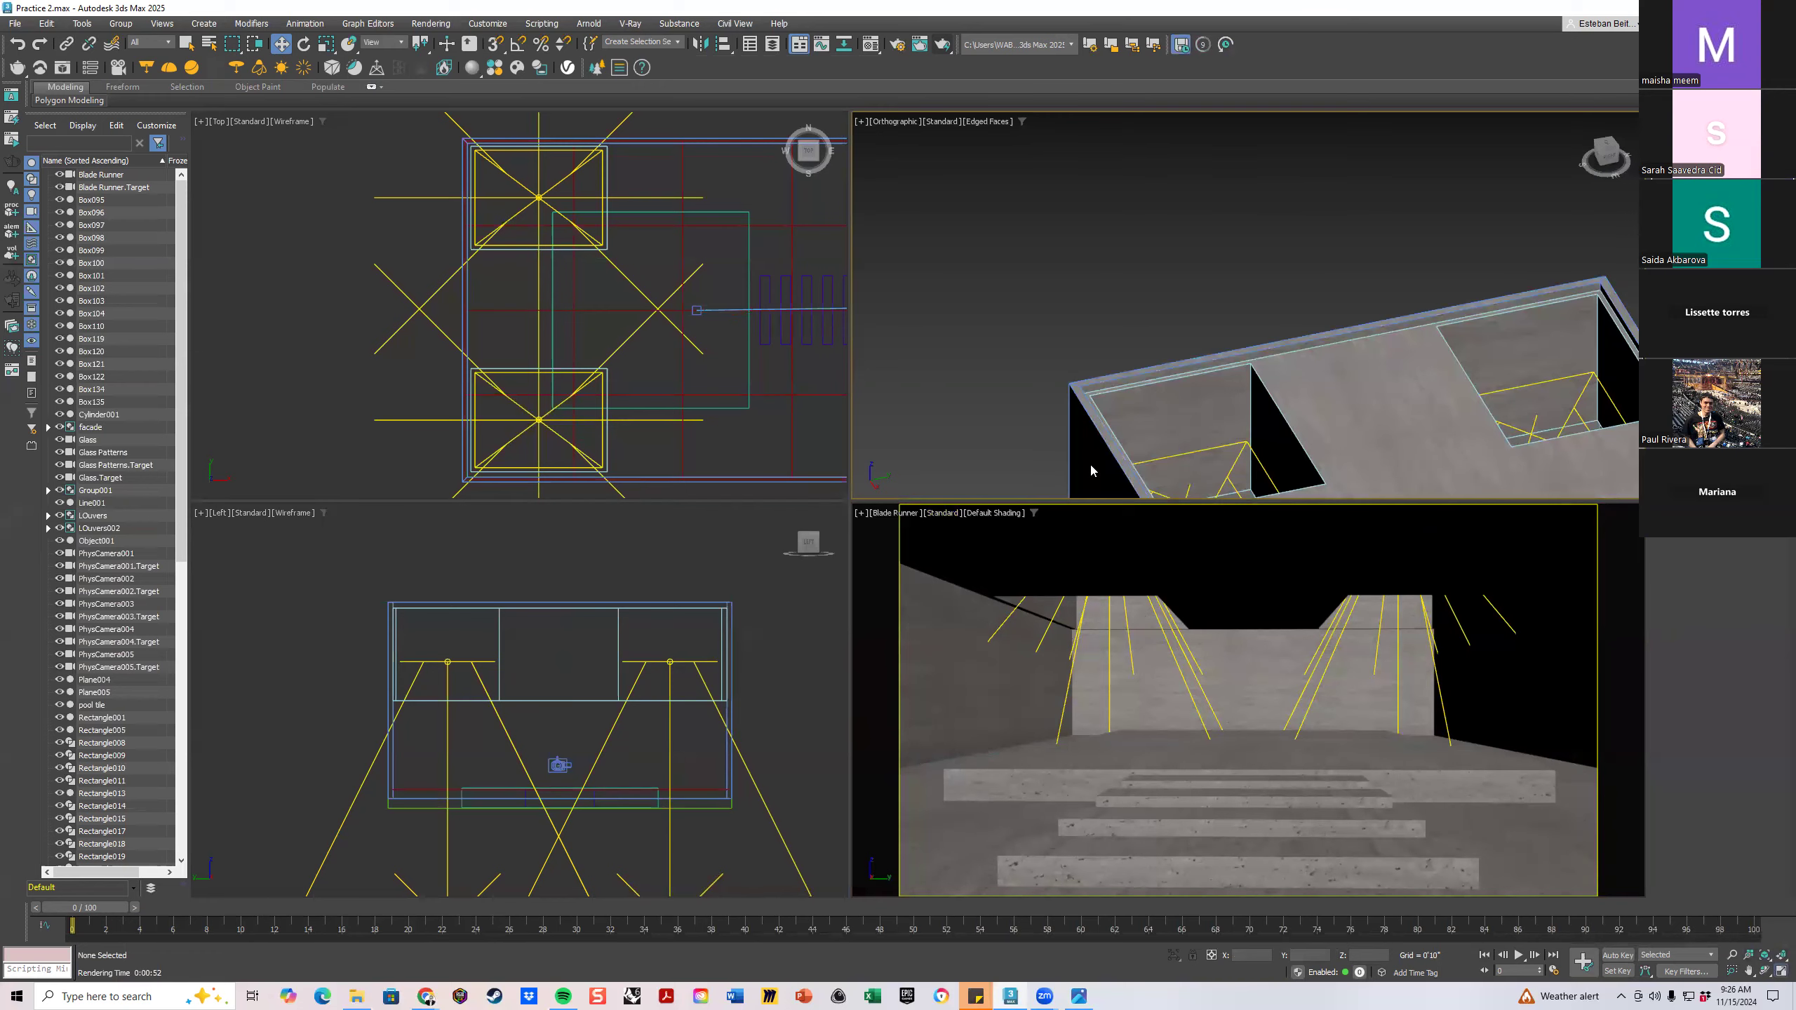
{"action": "key", "text": "alt+w"}
{"action": "middle_click_drag", "start_coordinate": [1031, 557], "coordinate": [974, 412]}
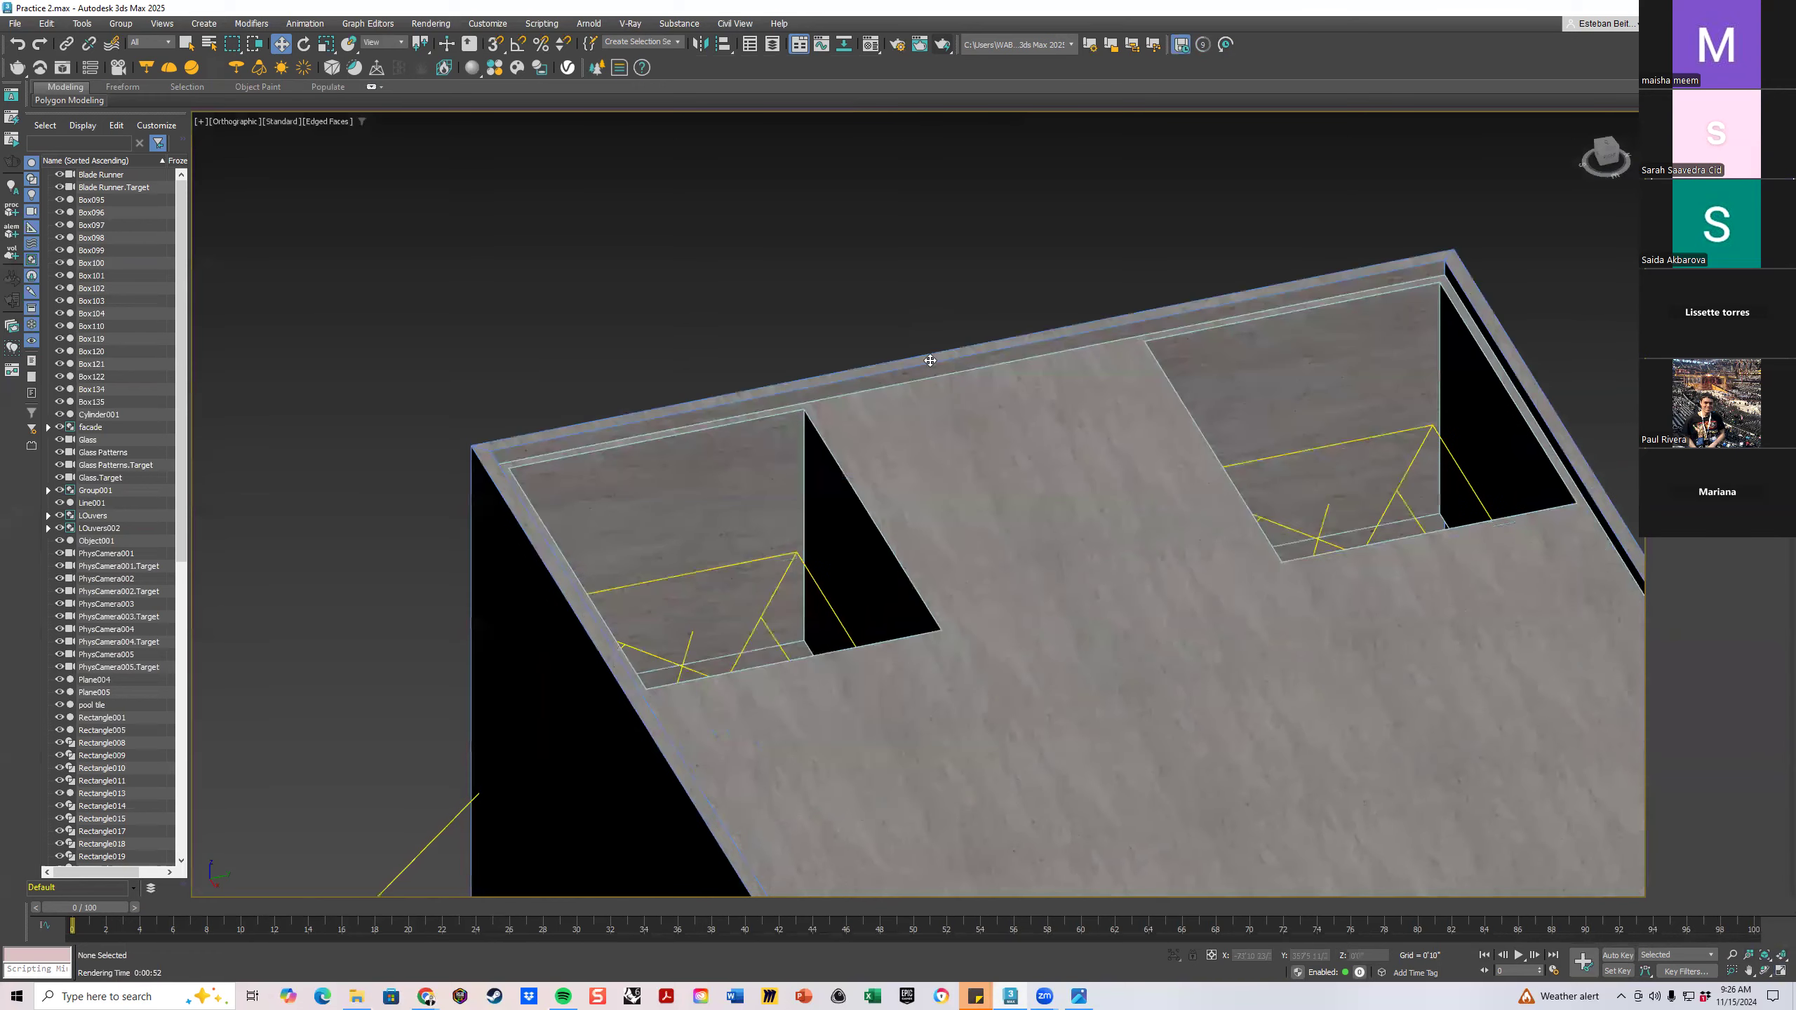
{"action": "left_click", "coordinate": [975, 412]}
{"action": "right_click", "coordinate": [981, 422]}
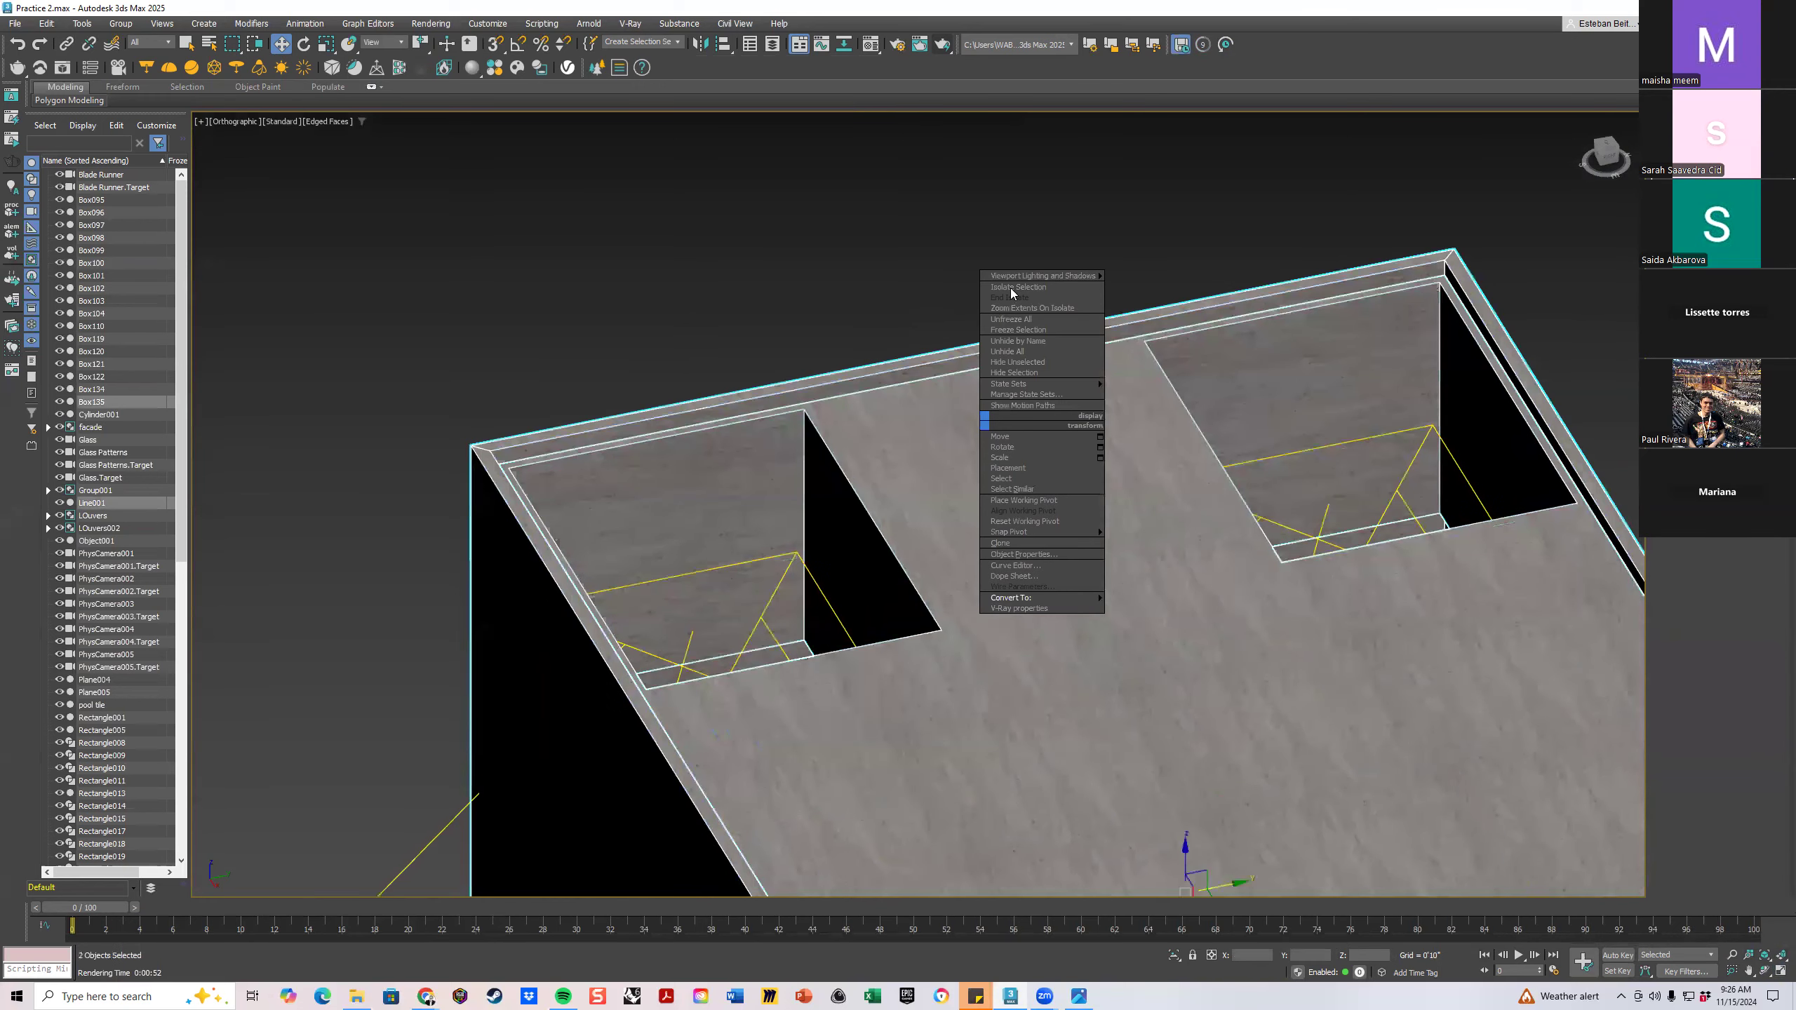
{"action": "left_click", "coordinate": [1018, 286]}
Try to move the end faces of both ceiling openings outward to the room's end wall
{"action": "left_click", "coordinate": [1407, 275]}
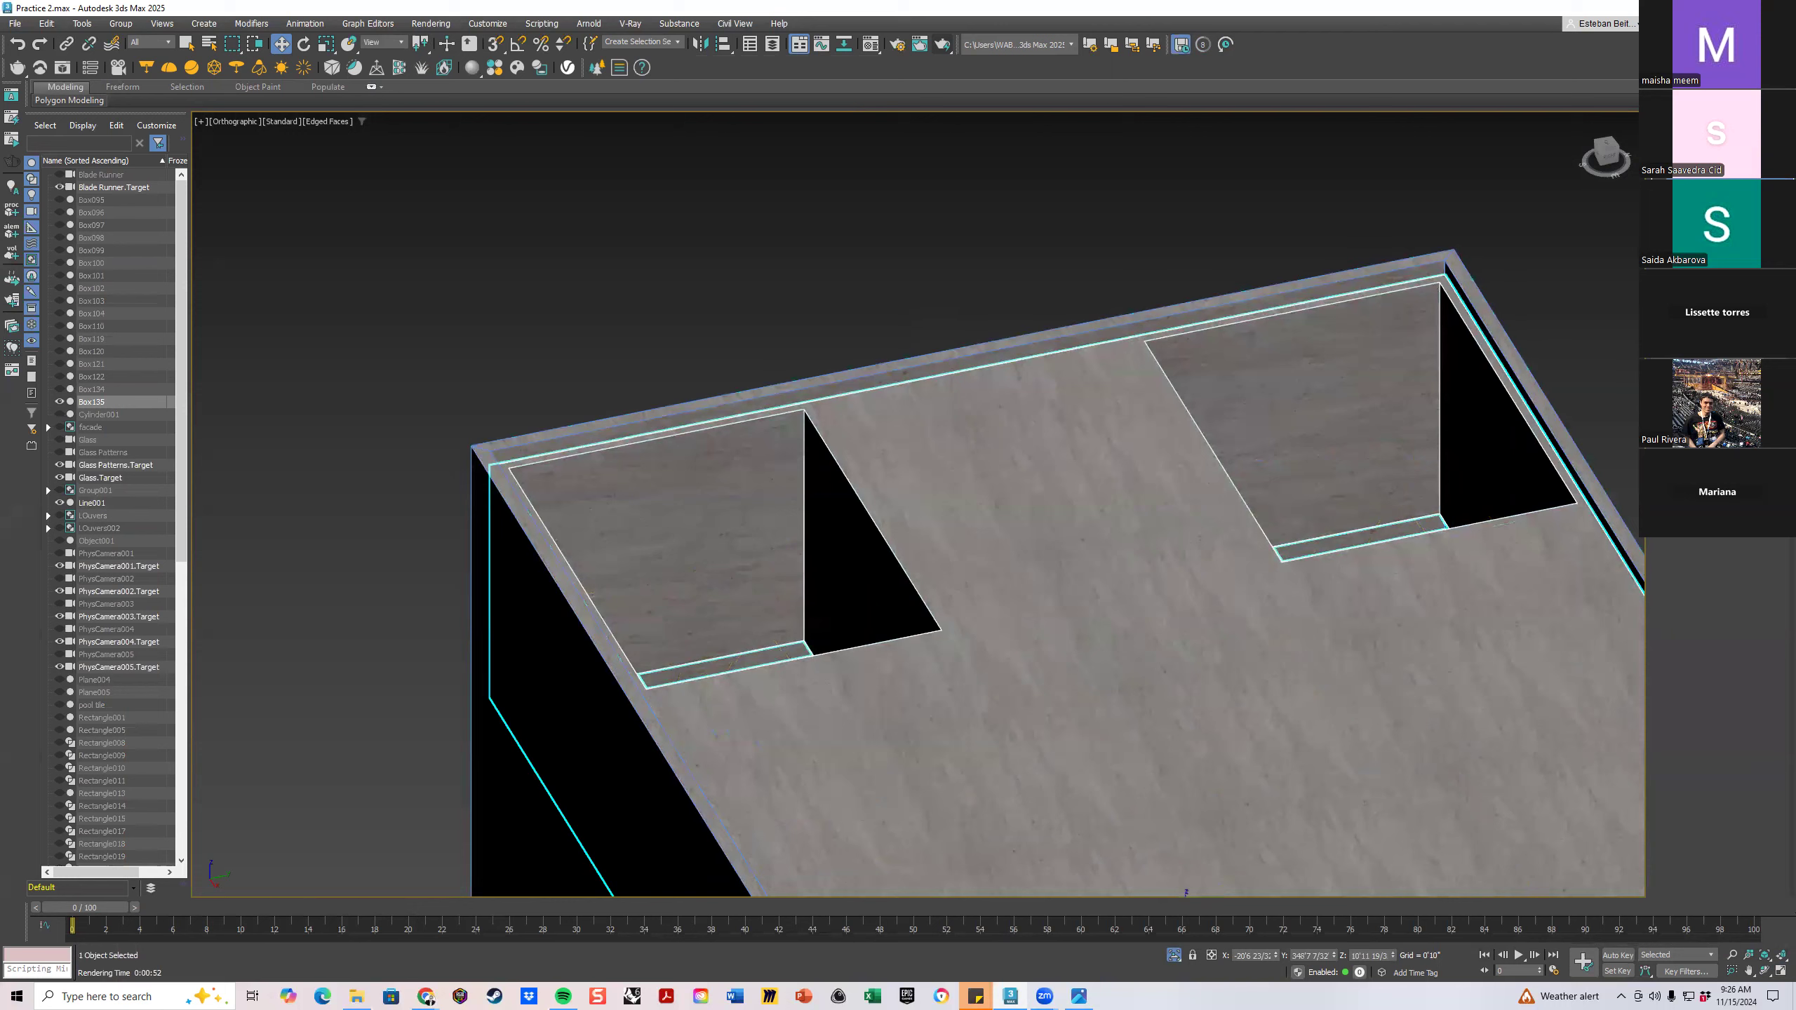
{"action": "key", "text": "4"}
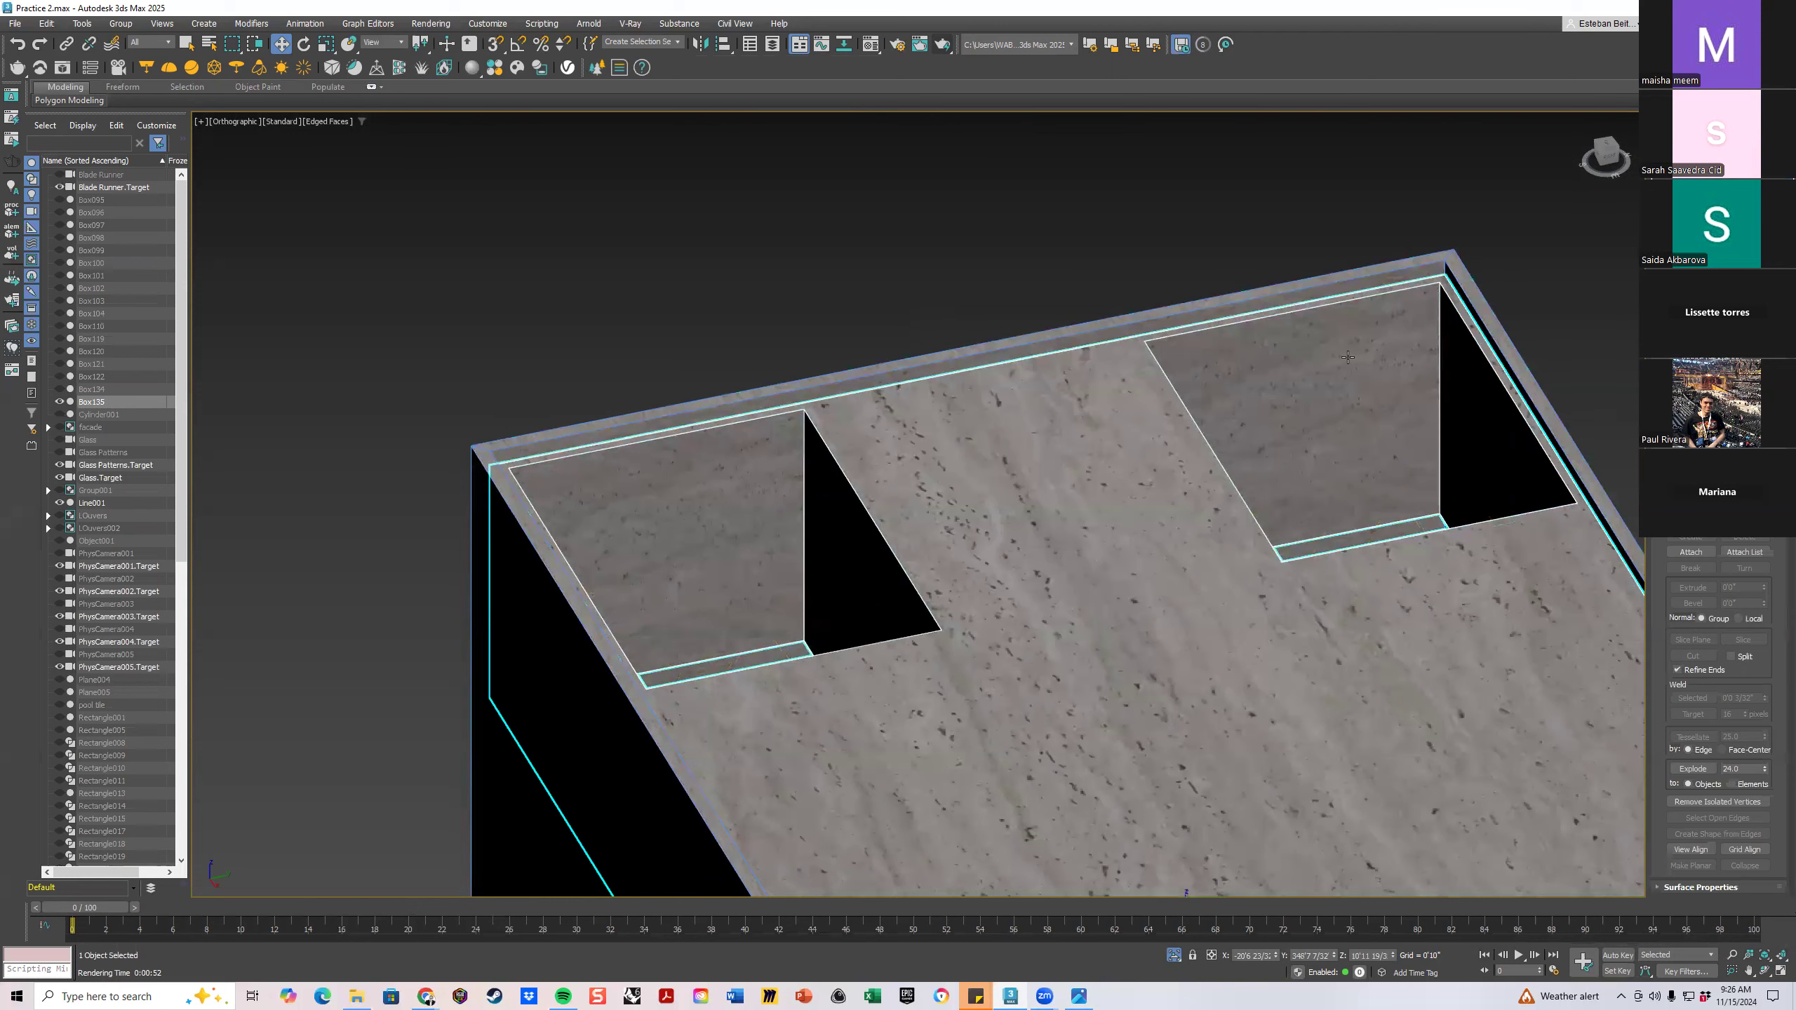
{"action": "left_click", "coordinate": [1355, 358]}
{"action": "left_click", "coordinate": [704, 492], "text": "ctrl"}
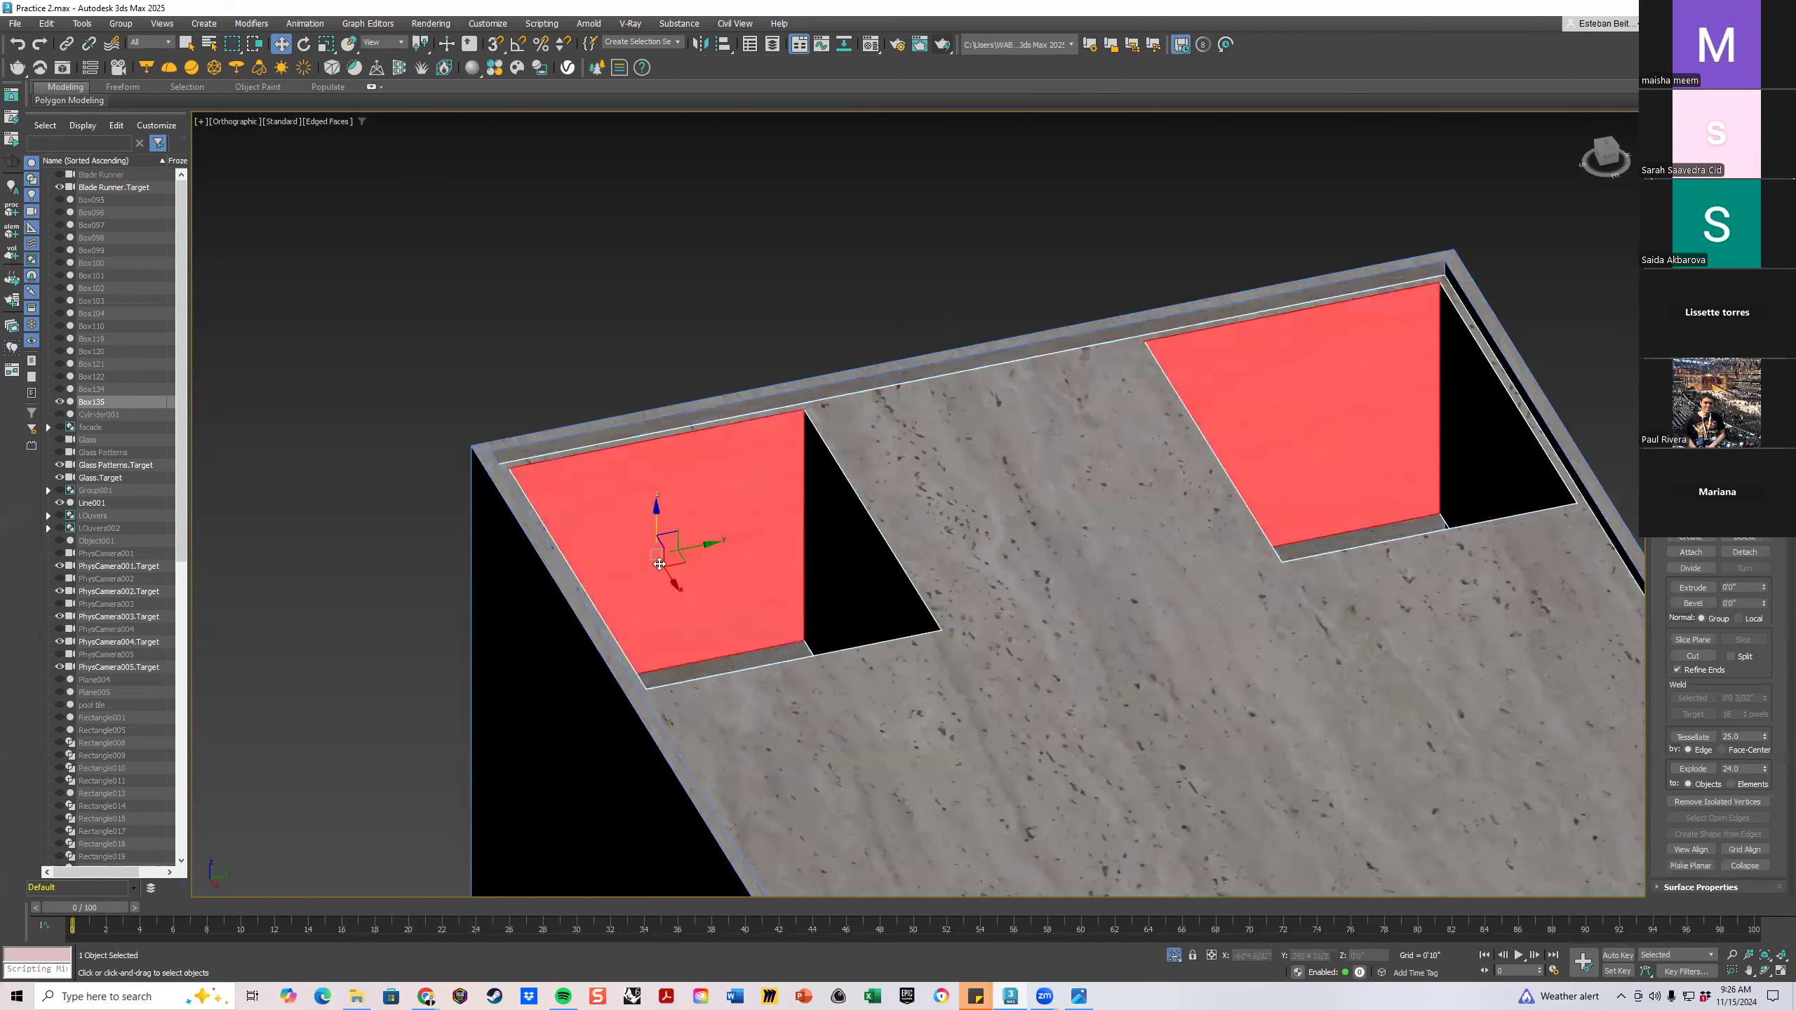
{"action": "left_click_drag", "start_coordinate": [678, 581], "coordinate": [678, 566]}
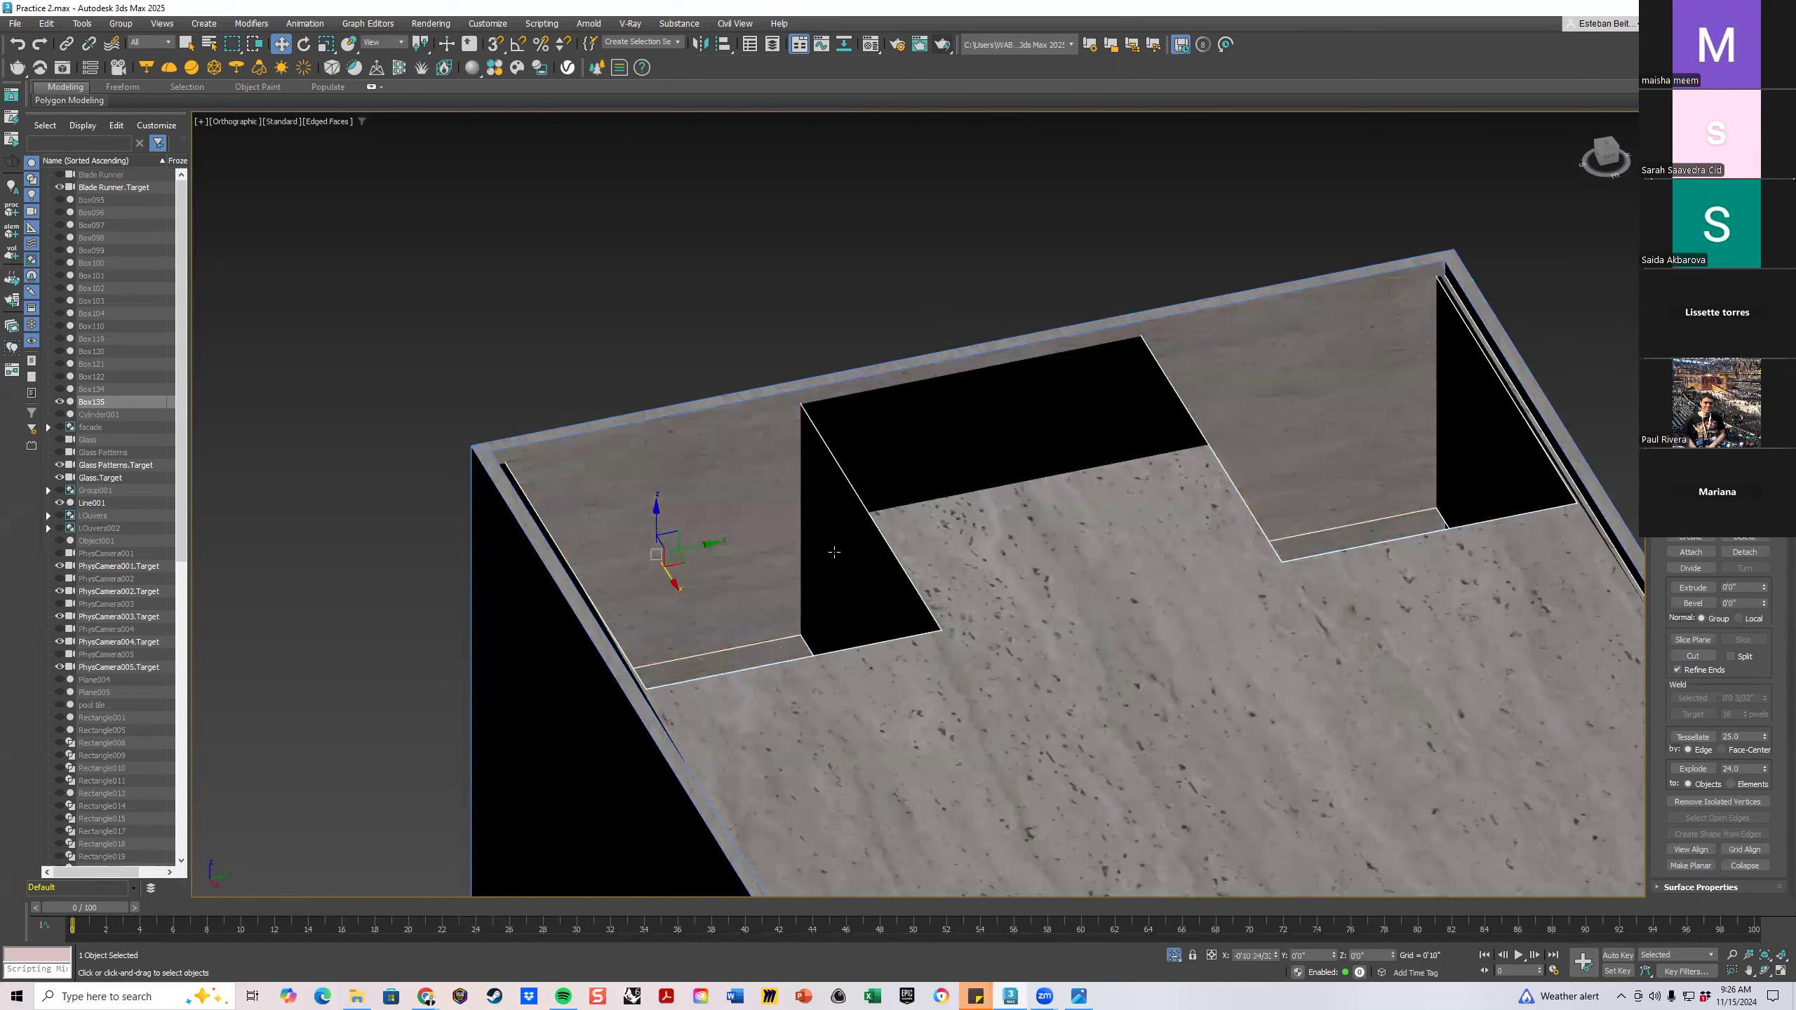
Try to move one corner opening's side face outward to its adjacent side wall
{"action": "middle_click_drag", "start_coordinate": [835, 553], "coordinate": [561, 408], "text": "alt"}
{"action": "left_click", "coordinate": [585, 376]}
{"action": "scroll", "coordinate": [585, 386], "scroll_direction": "up", "scroll_amount": 4}
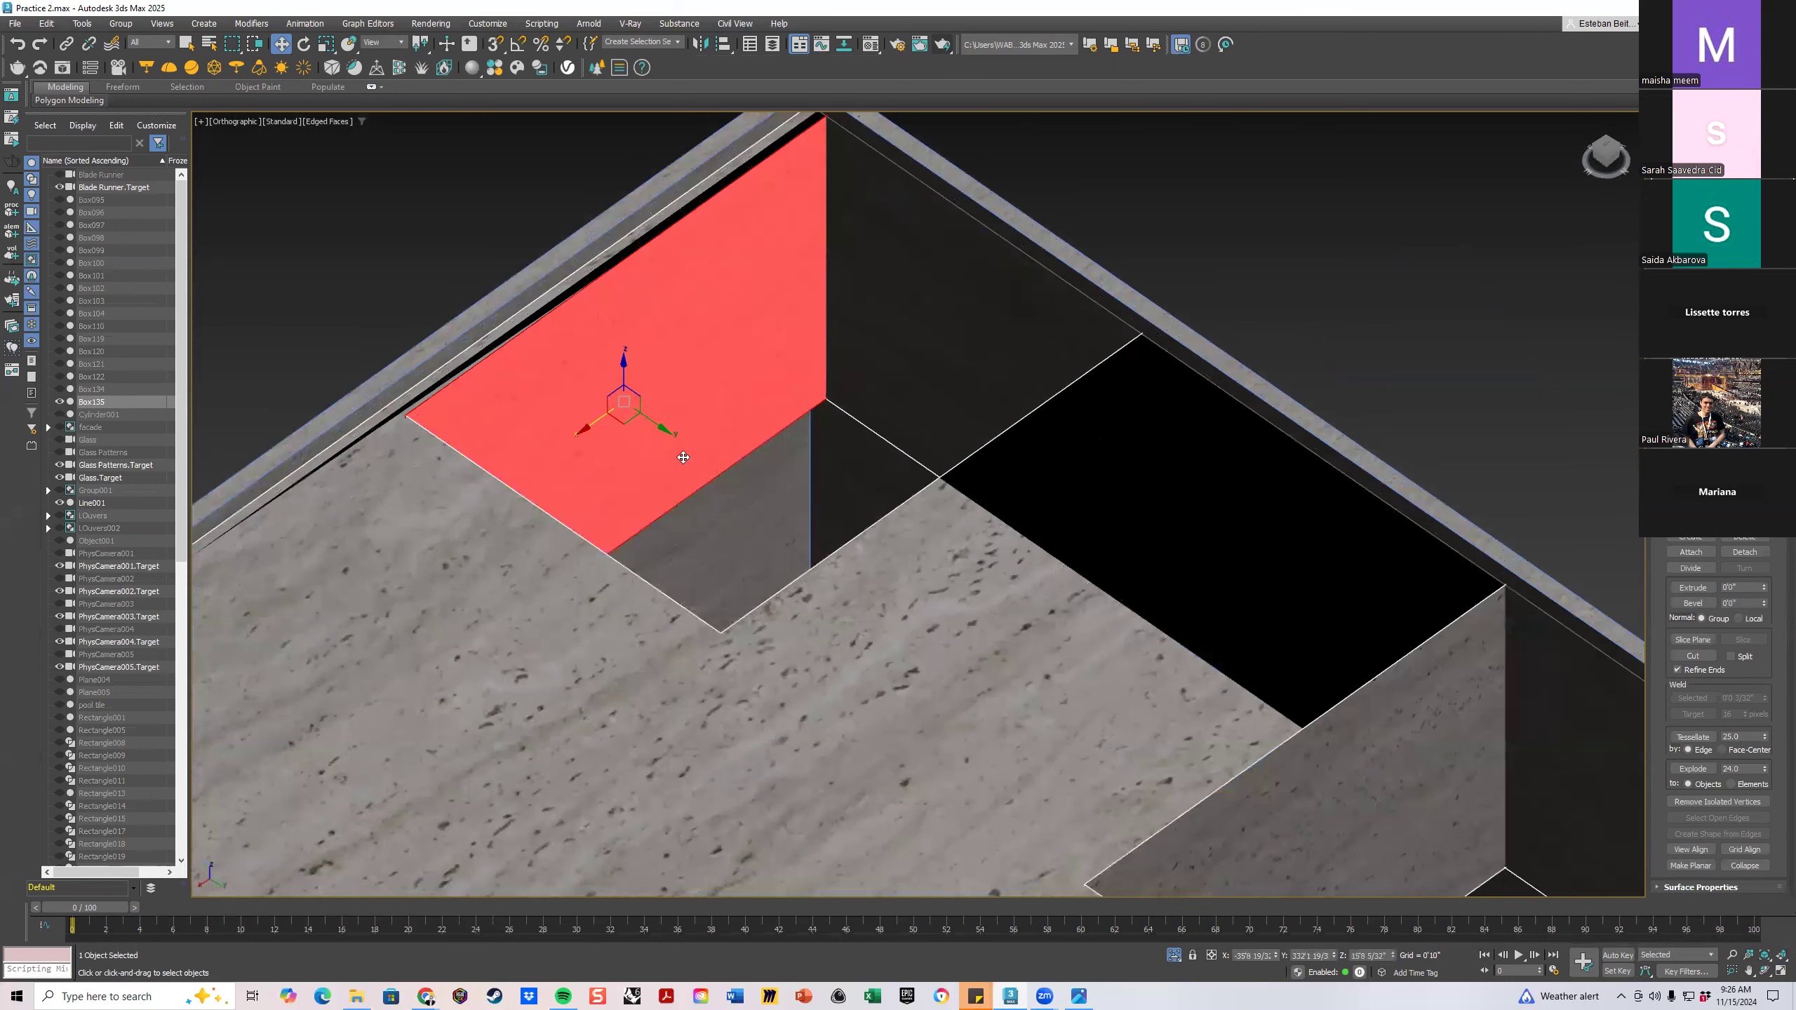
{"action": "left_click_drag", "start_coordinate": [662, 425], "coordinate": [645, 413]}
Try to move the other corner opening's side face outward to the opposite side wall
{"action": "scroll", "coordinate": [645, 412], "scroll_direction": "down", "scroll_amount": 4}
{"action": "middle_click_drag", "start_coordinate": [702, 517], "coordinate": [870, 511], "text": "alt"}
{"action": "middle_click_drag", "start_coordinate": [871, 622], "coordinate": [843, 832]}
{"action": "middle_click_drag", "start_coordinate": [1025, 520], "coordinate": [1044, 709]}
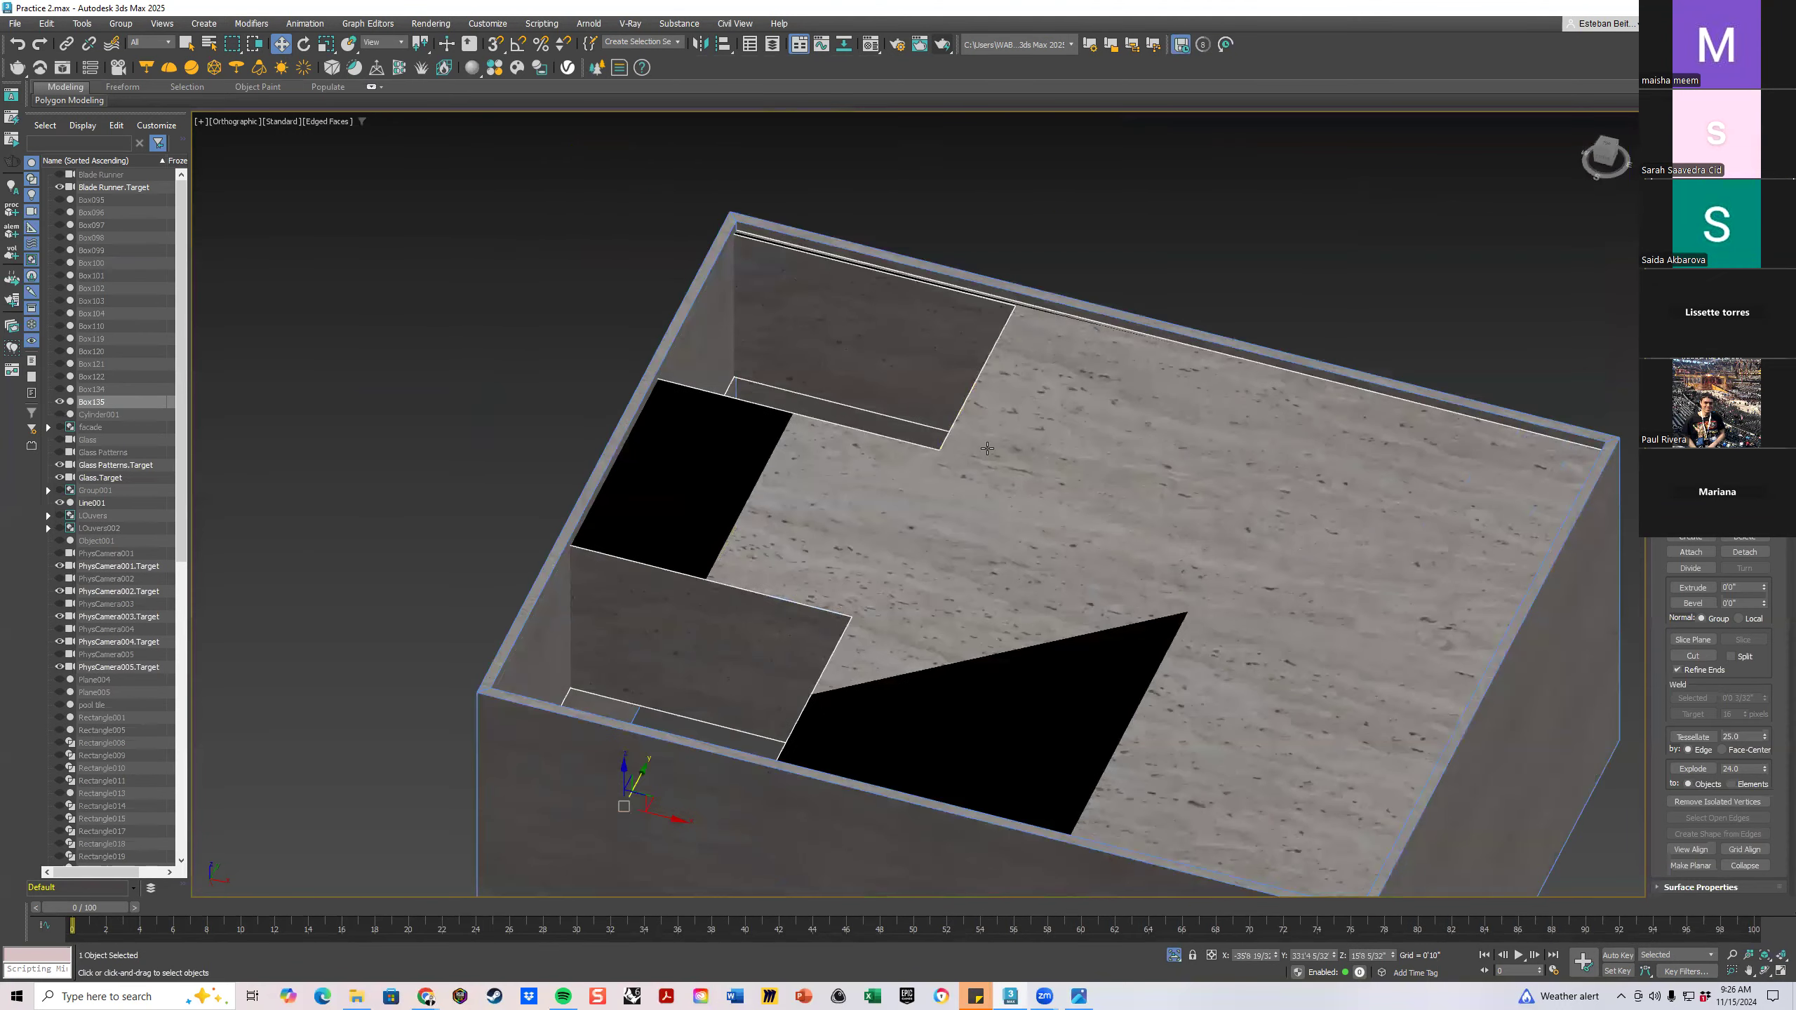
{"action": "left_click", "coordinate": [919, 356]}
{"action": "left_click_drag", "start_coordinate": [899, 303], "coordinate": [891, 297]}
Leave face editing, isolate the ceiling box alone, and inspect it around the two openings
{"action": "left_click", "coordinate": [1174, 284]}
{"action": "middle_click_drag", "start_coordinate": [1054, 540], "coordinate": [1291, 522], "text": "alt"}
{"action": "left_click", "coordinate": [1052, 488]}
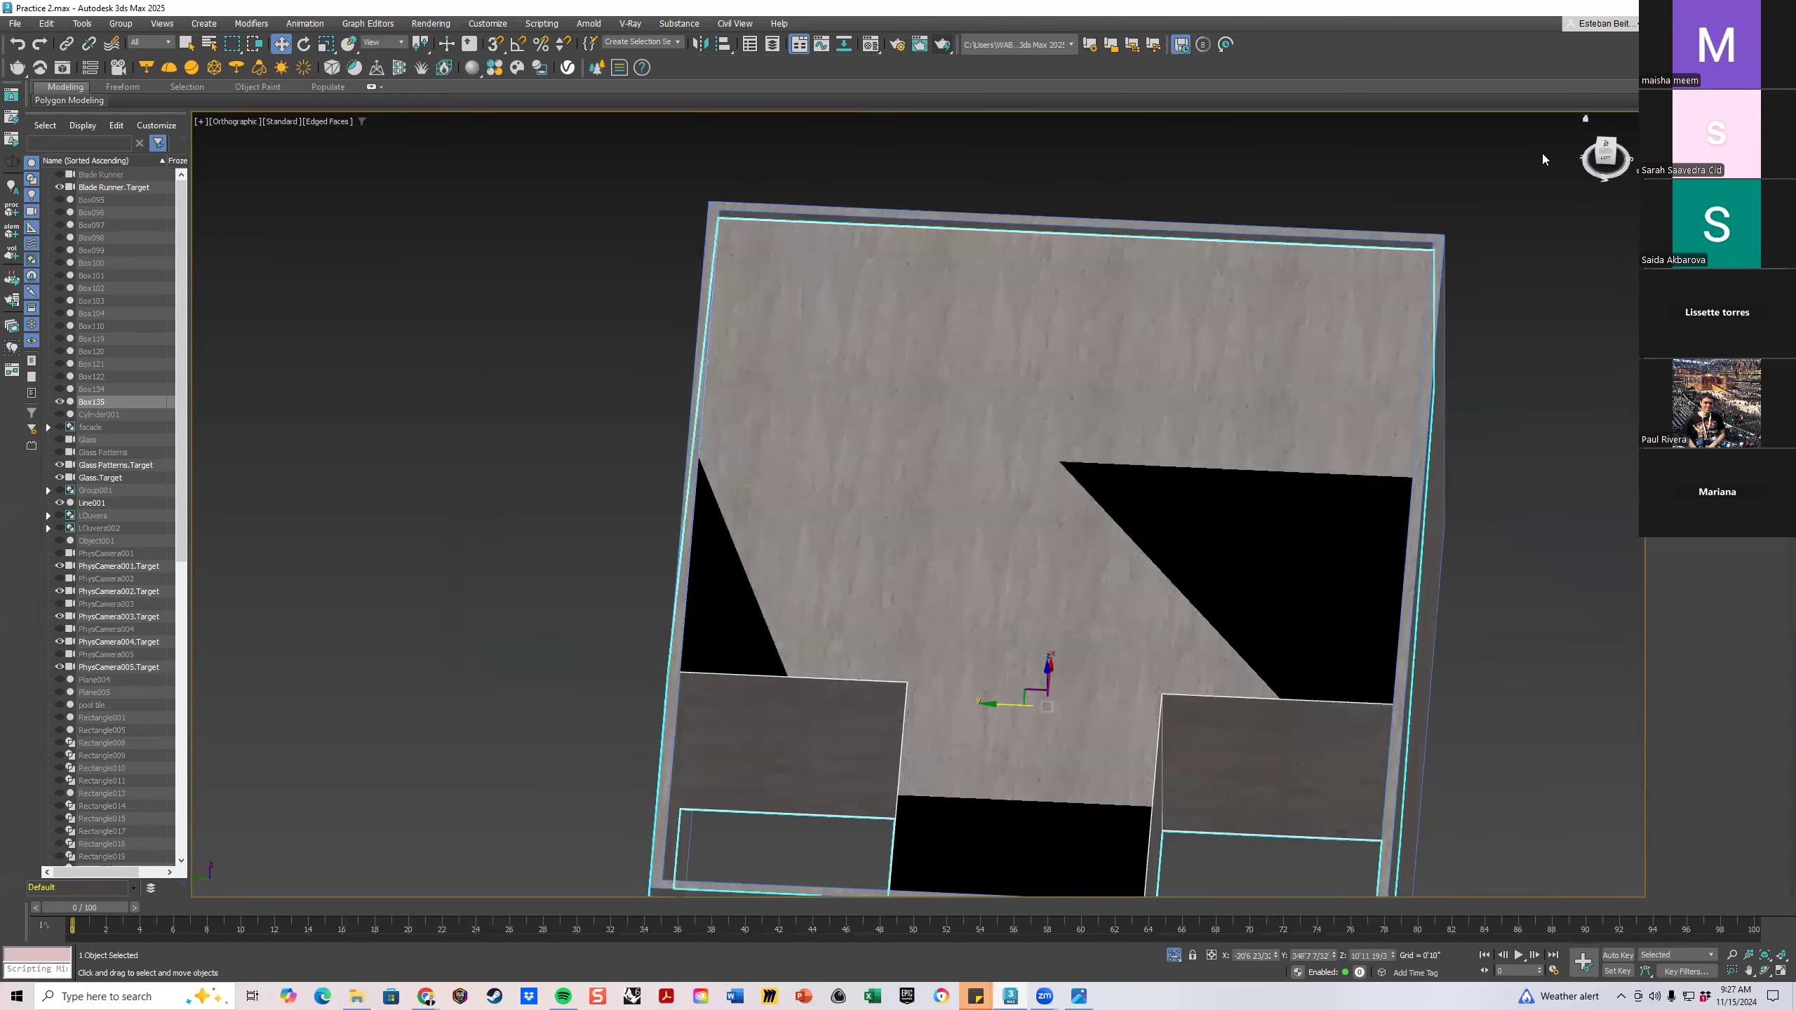
{"action": "right_click", "coordinate": [1053, 488]}
{"action": "left_click", "coordinate": [1068, 424]}
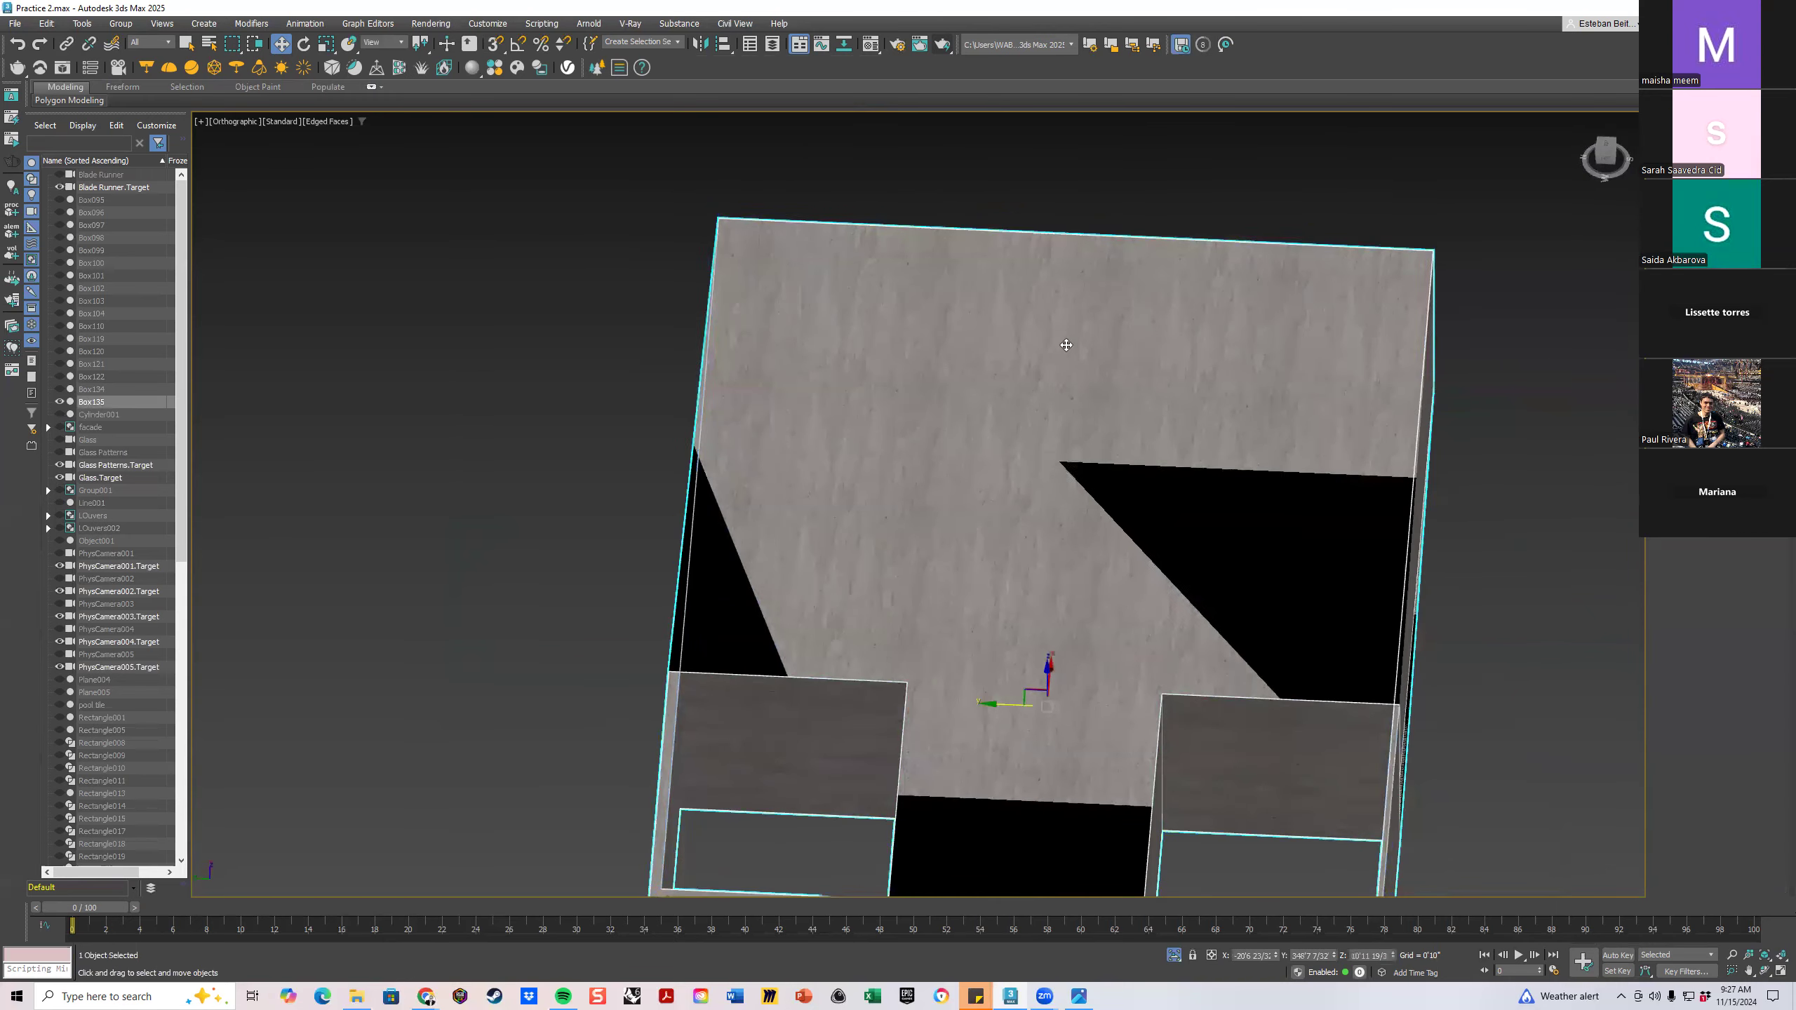
{"action": "middle_click_drag", "start_coordinate": [1004, 568], "coordinate": [1032, 395], "text": "alt"}
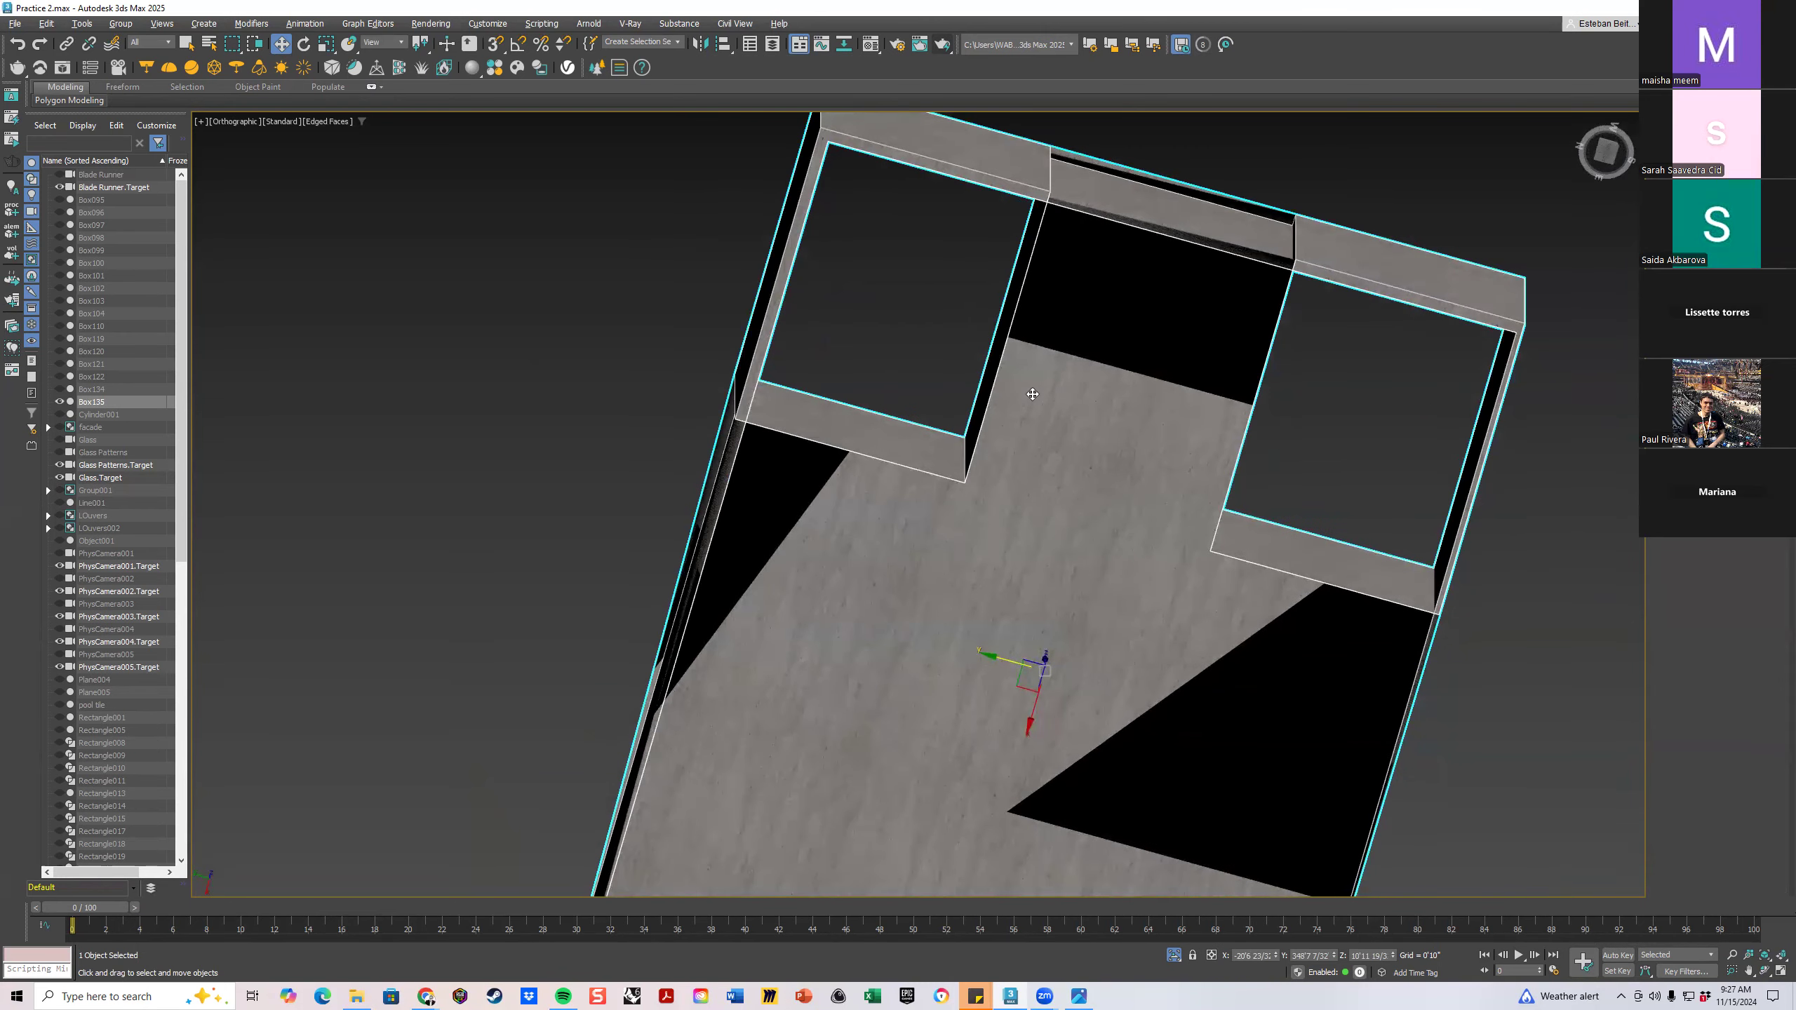
Undo the ceiling-only isolation and the opening face moves, and deselect the ceiling box
{"action": "key", "text": "ctrl+z"}
{"action": "left_click", "coordinate": [1032, 394]}
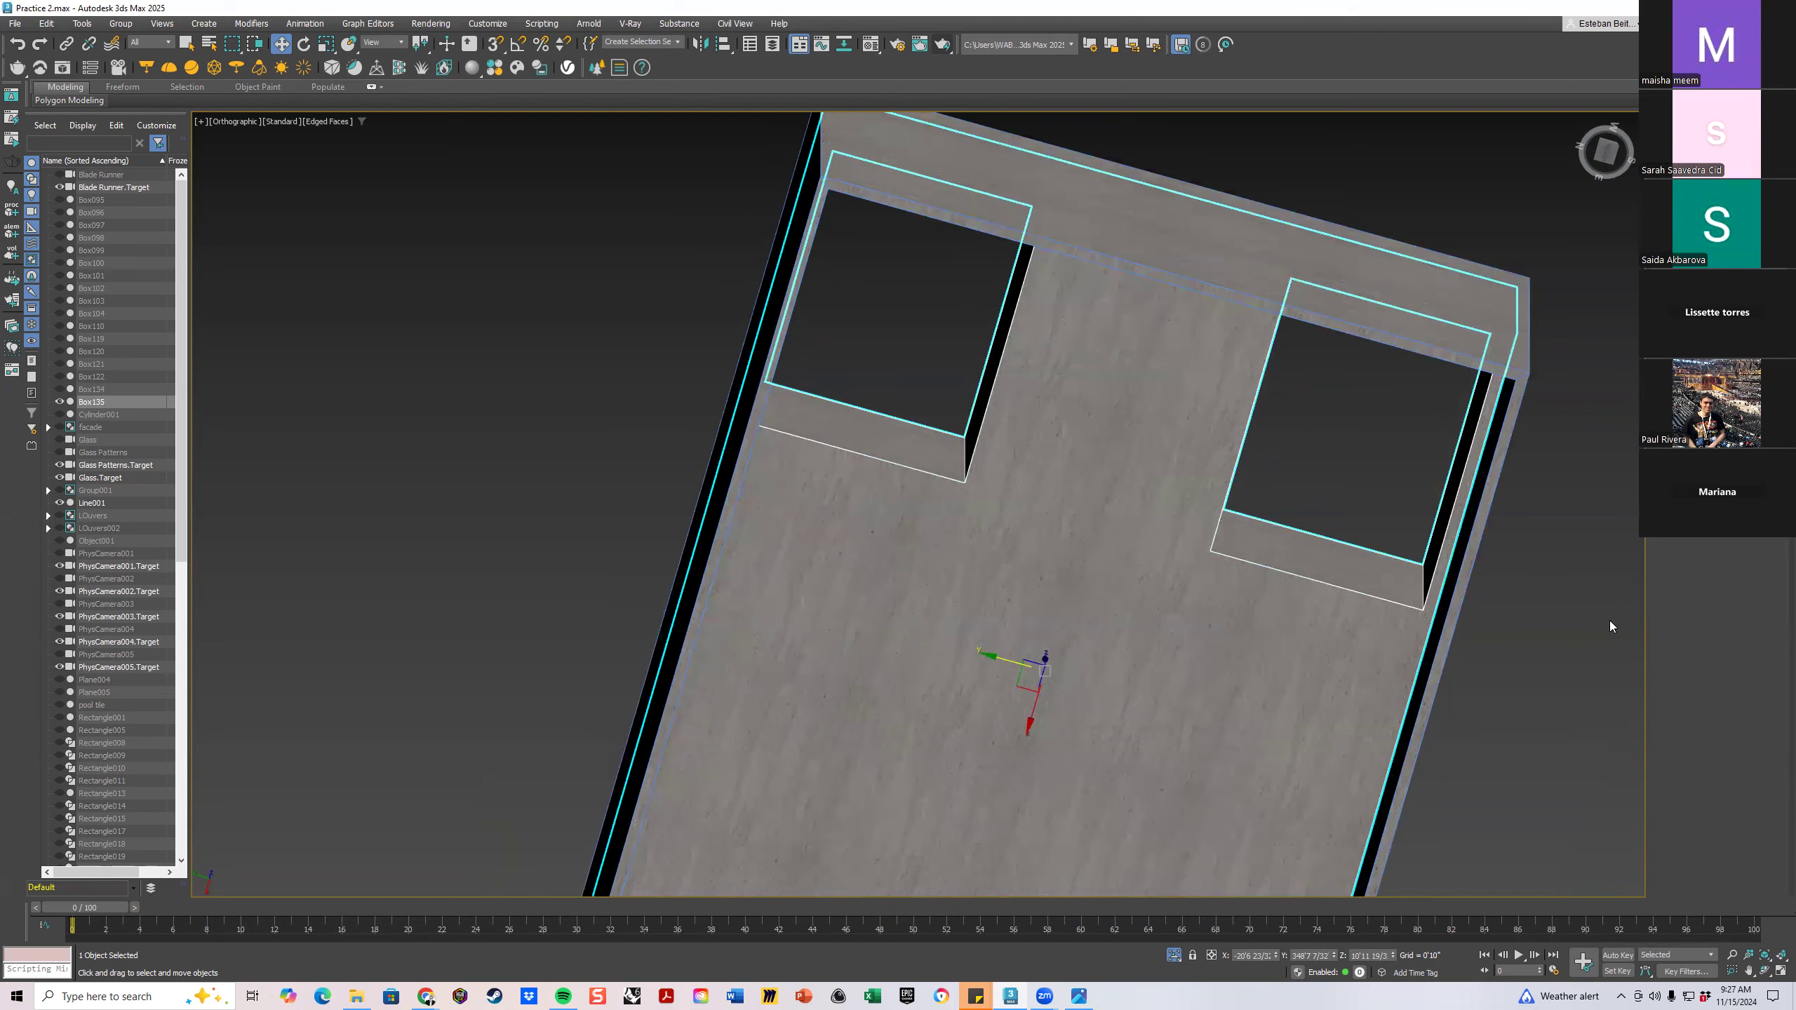
{"action": "left_click", "coordinate": [1612, 627]}
{"action": "scroll", "coordinate": [1333, 588], "scroll_direction": "down", "scroll_amount": 4}
{"action": "middle_click_drag", "start_coordinate": [1287, 575], "coordinate": [1089, 736], "text": "alt"}
{"action": "scroll", "coordinate": [1192, 437], "scroll_direction": "up", "scroll_amount": 2}
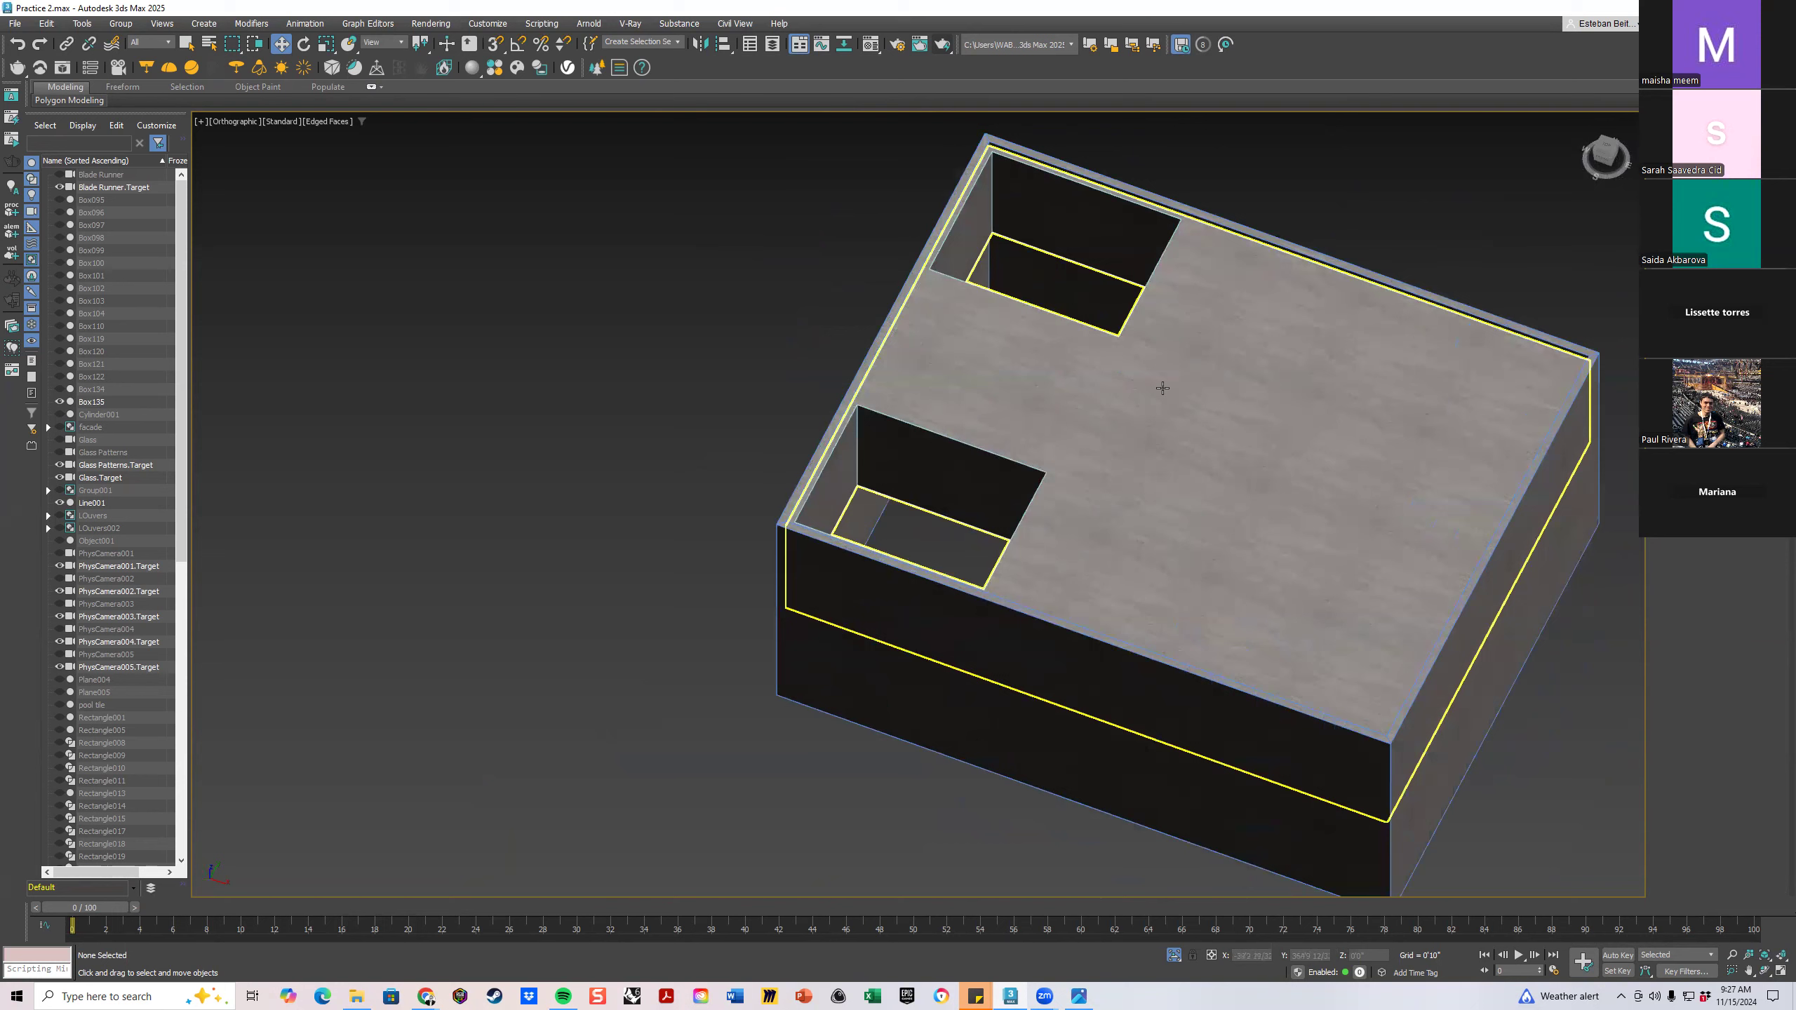
Select the ceiling box and move the vertices along one long side outward to the adjacent side wall
{"action": "left_click", "coordinate": [1163, 325]}
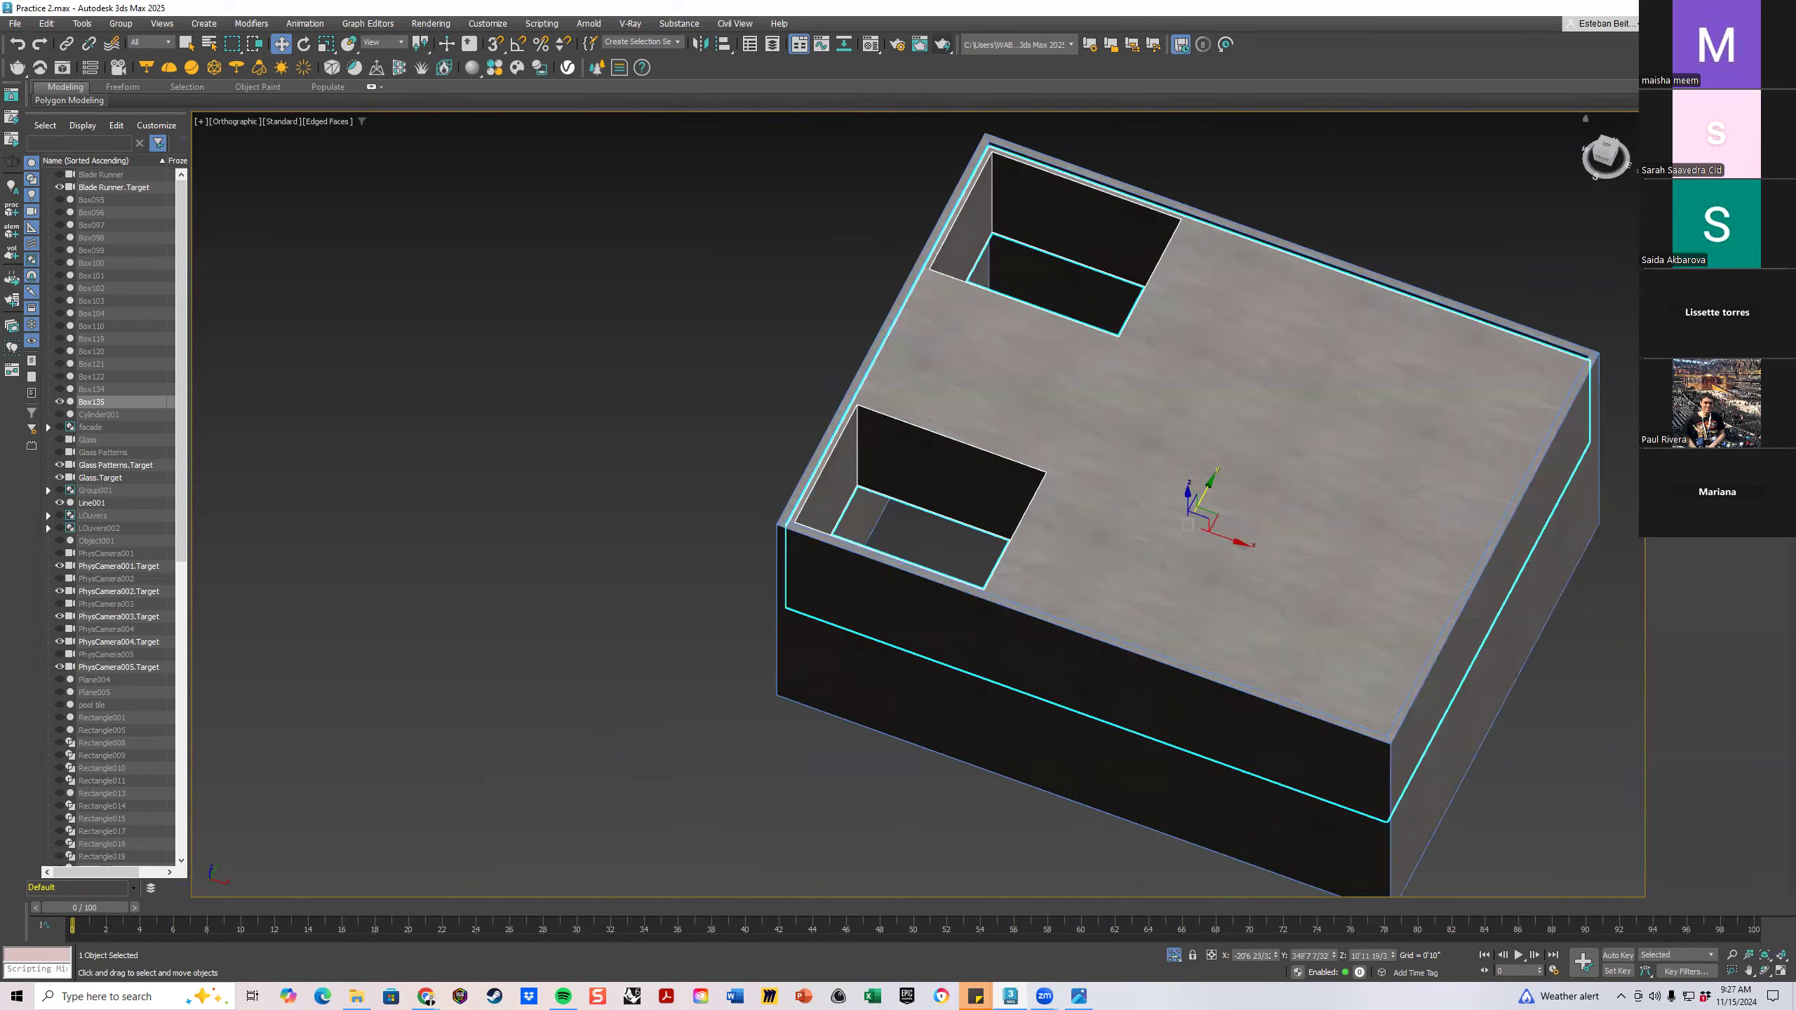
{"action": "left_click", "coordinate": [1378, 219]}
{"action": "left_click", "coordinate": [1211, 329]}
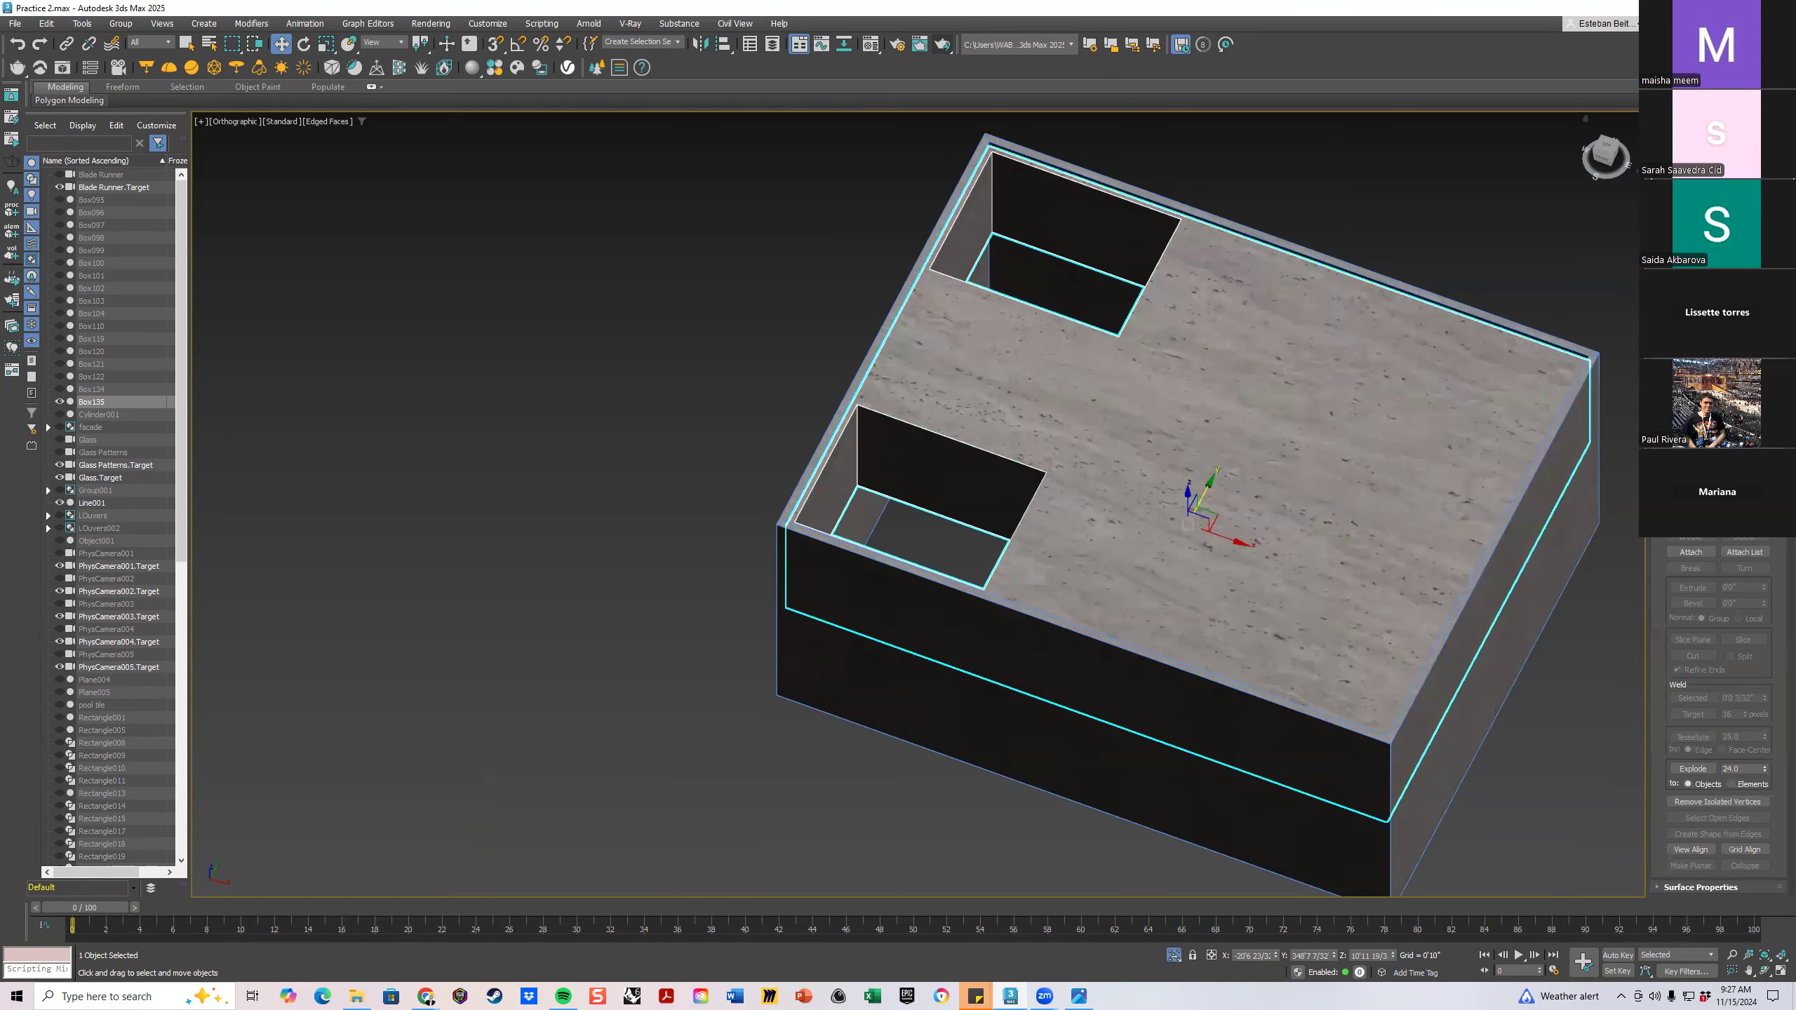
{"action": "key", "text": "4"}
{"action": "left_click", "coordinate": [1096, 212]}
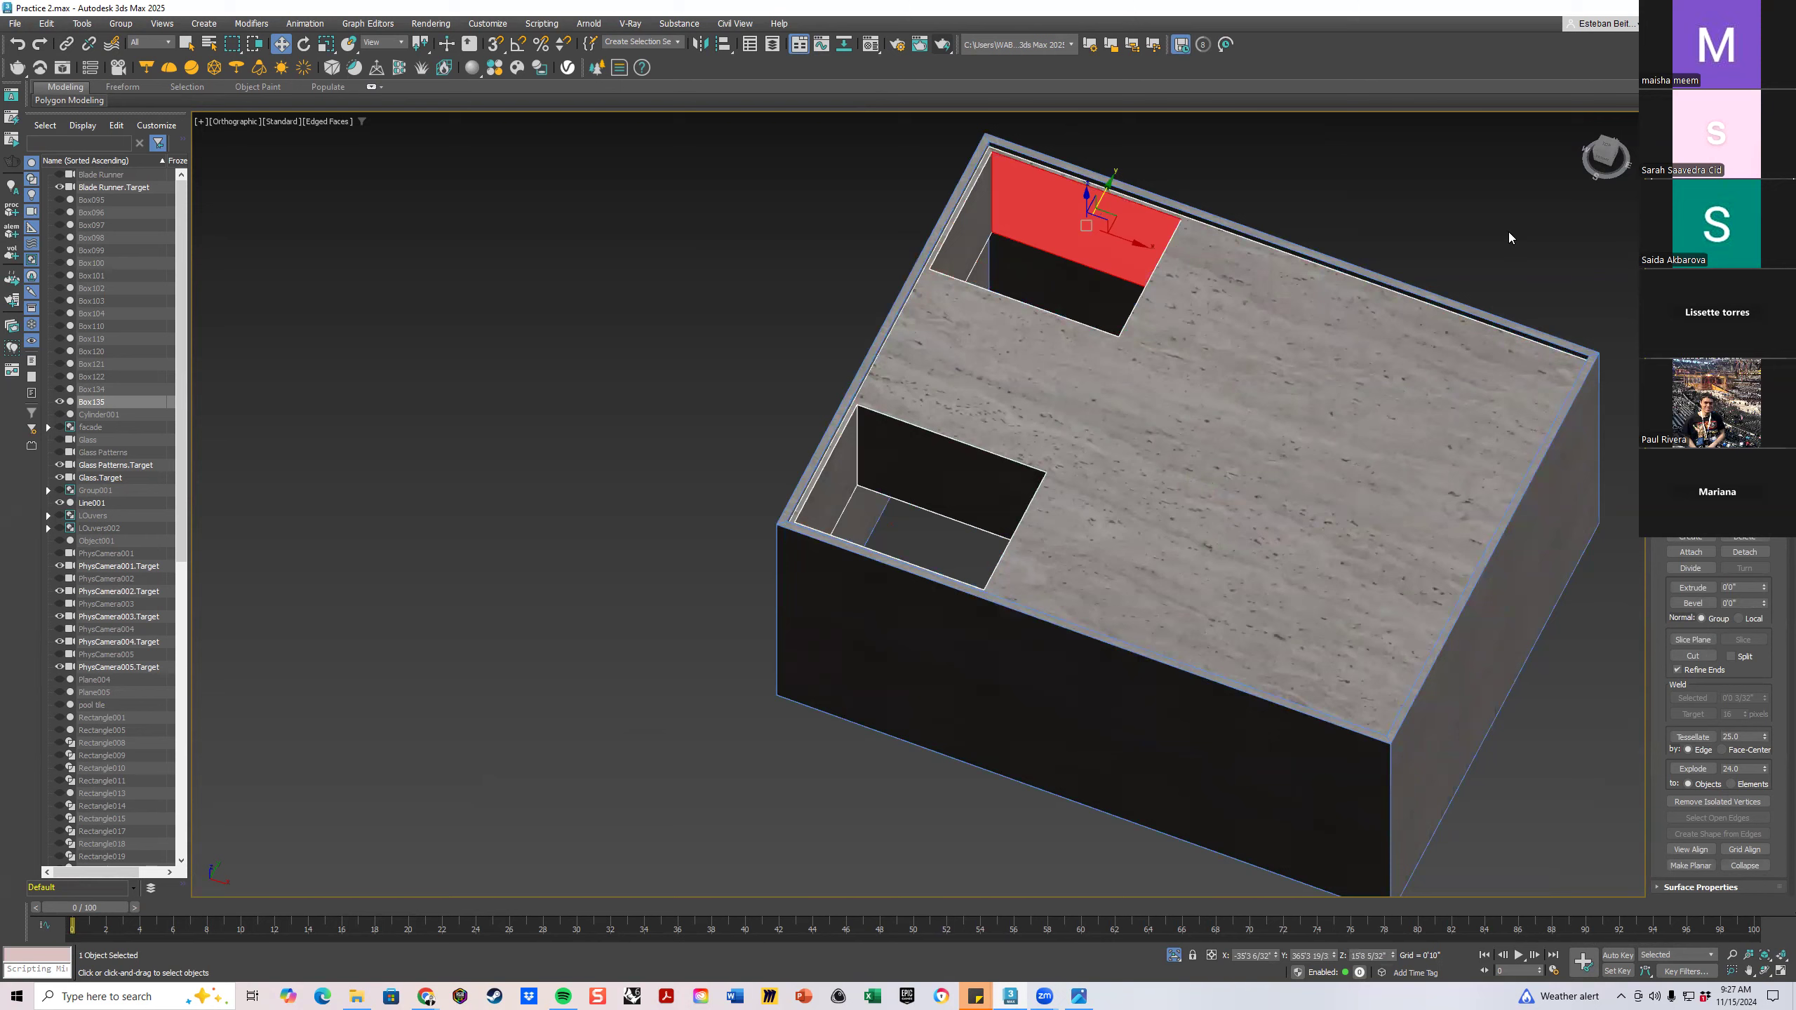
{"action": "key", "text": "1"}
{"action": "middle_click_drag", "start_coordinate": [1542, 417], "coordinate": [1287, 413], "text": "alt"}
{"action": "scroll", "coordinate": [1263, 411], "scroll_direction": "down", "scroll_amount": 3}
{"action": "left_click_drag", "start_coordinate": [1353, 198], "coordinate": [1178, 743]}
{"action": "scroll", "coordinate": [1183, 327], "scroll_direction": "up", "scroll_amount": 5}
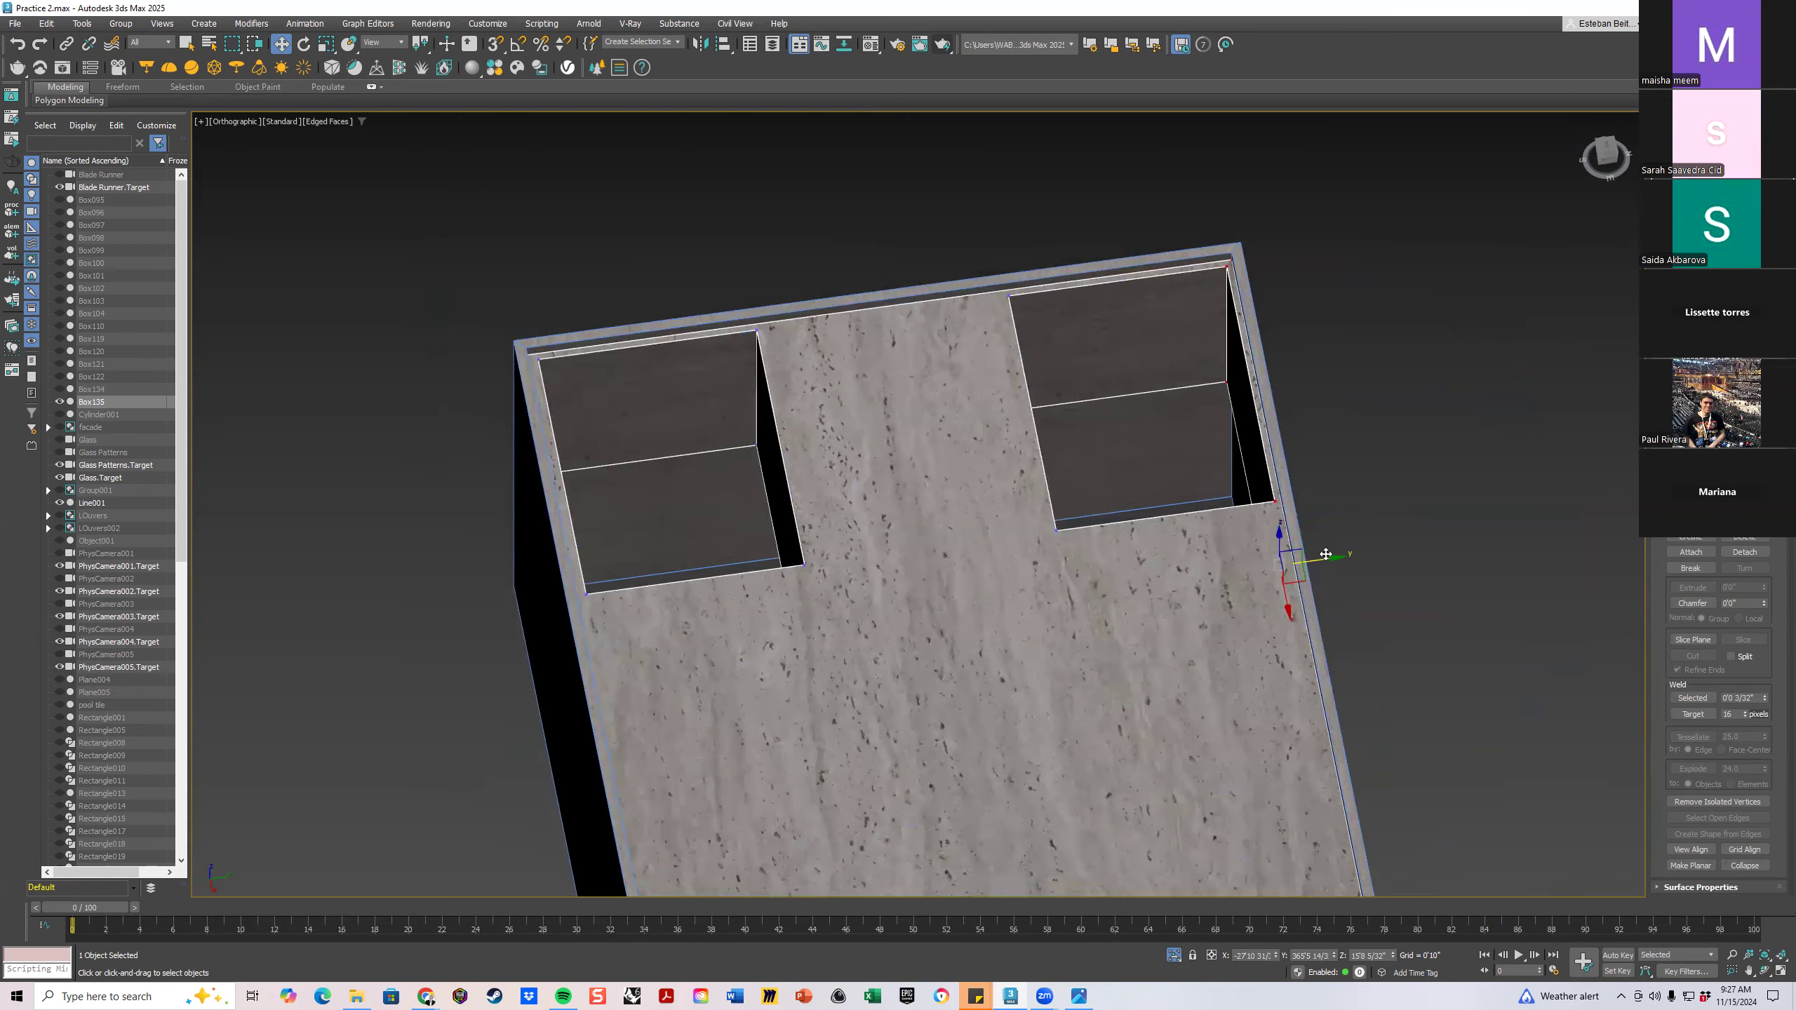
{"action": "left_click_drag", "start_coordinate": [1326, 554], "coordinate": [1336, 556]}
{"action": "scroll", "coordinate": [1210, 449], "scroll_direction": "down", "scroll_amount": 5}
{"action": "mouse_move", "coordinate": [1208, 440]}
{"action": "middle_mouse_down"}
{"action": "mouse_move", "coordinate": [1212, 398]}
{"action": "mouse_move", "coordinate": [1204, 424]}
{"action": "middle_mouse_up"}
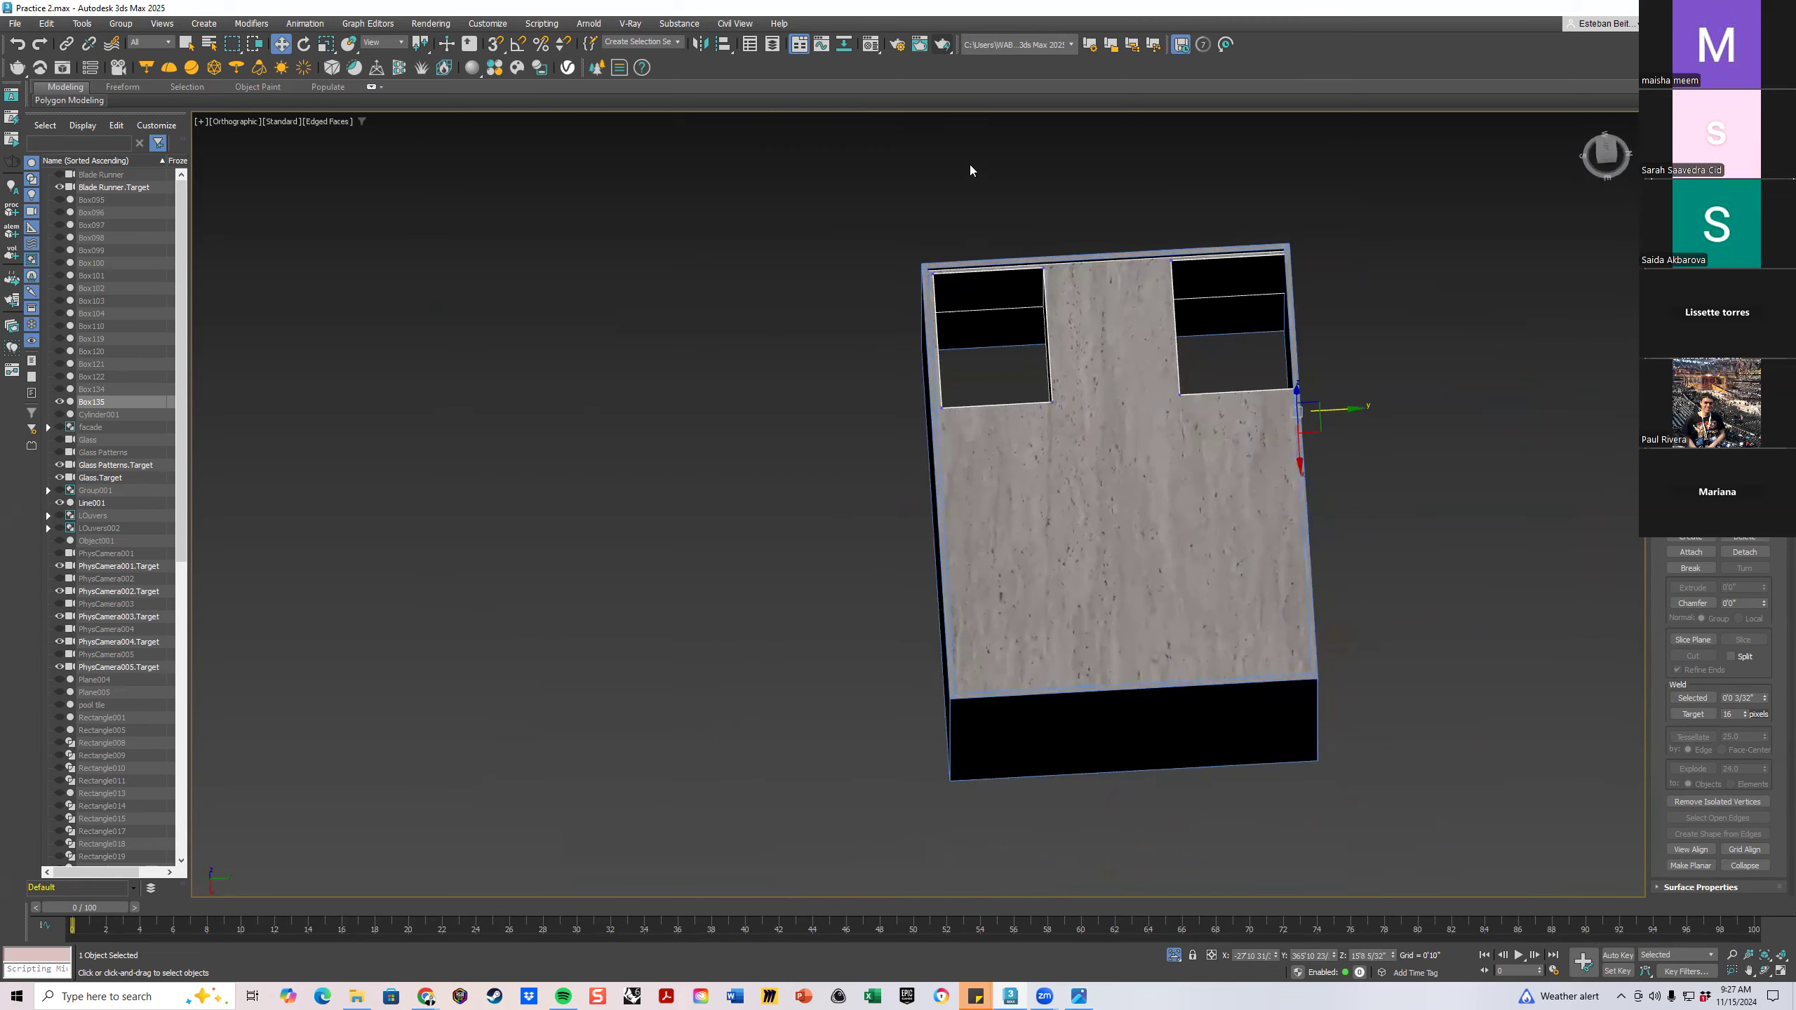
Move the vertices along the ceiling box's opposite long side outward to the other side wall
{"action": "left_click_drag", "start_coordinate": [827, 755], "coordinate": [768, 884]}
{"action": "middle_click_drag", "start_coordinate": [932, 603], "coordinate": [876, 568], "text": "alt"}
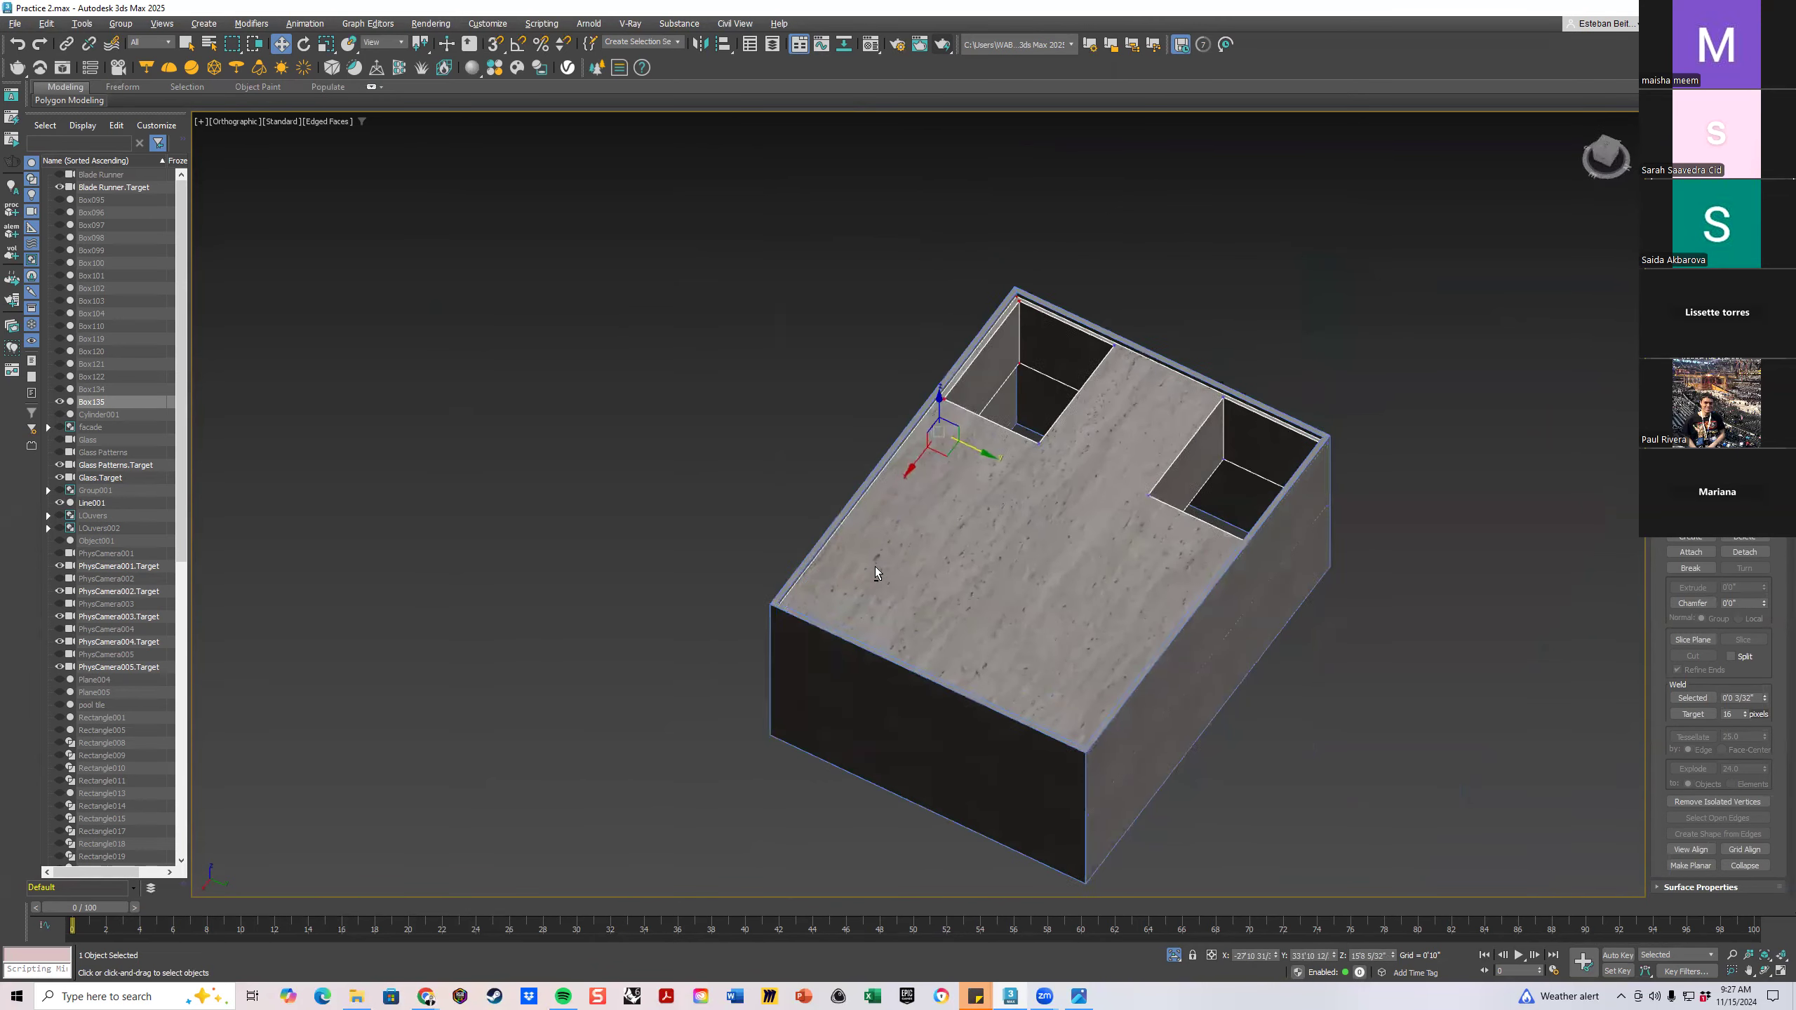
{"action": "scroll", "coordinate": [876, 568], "scroll_direction": "up", "scroll_amount": 5}
{"action": "left_click_drag", "start_coordinate": [912, 613], "coordinate": [919, 593]}
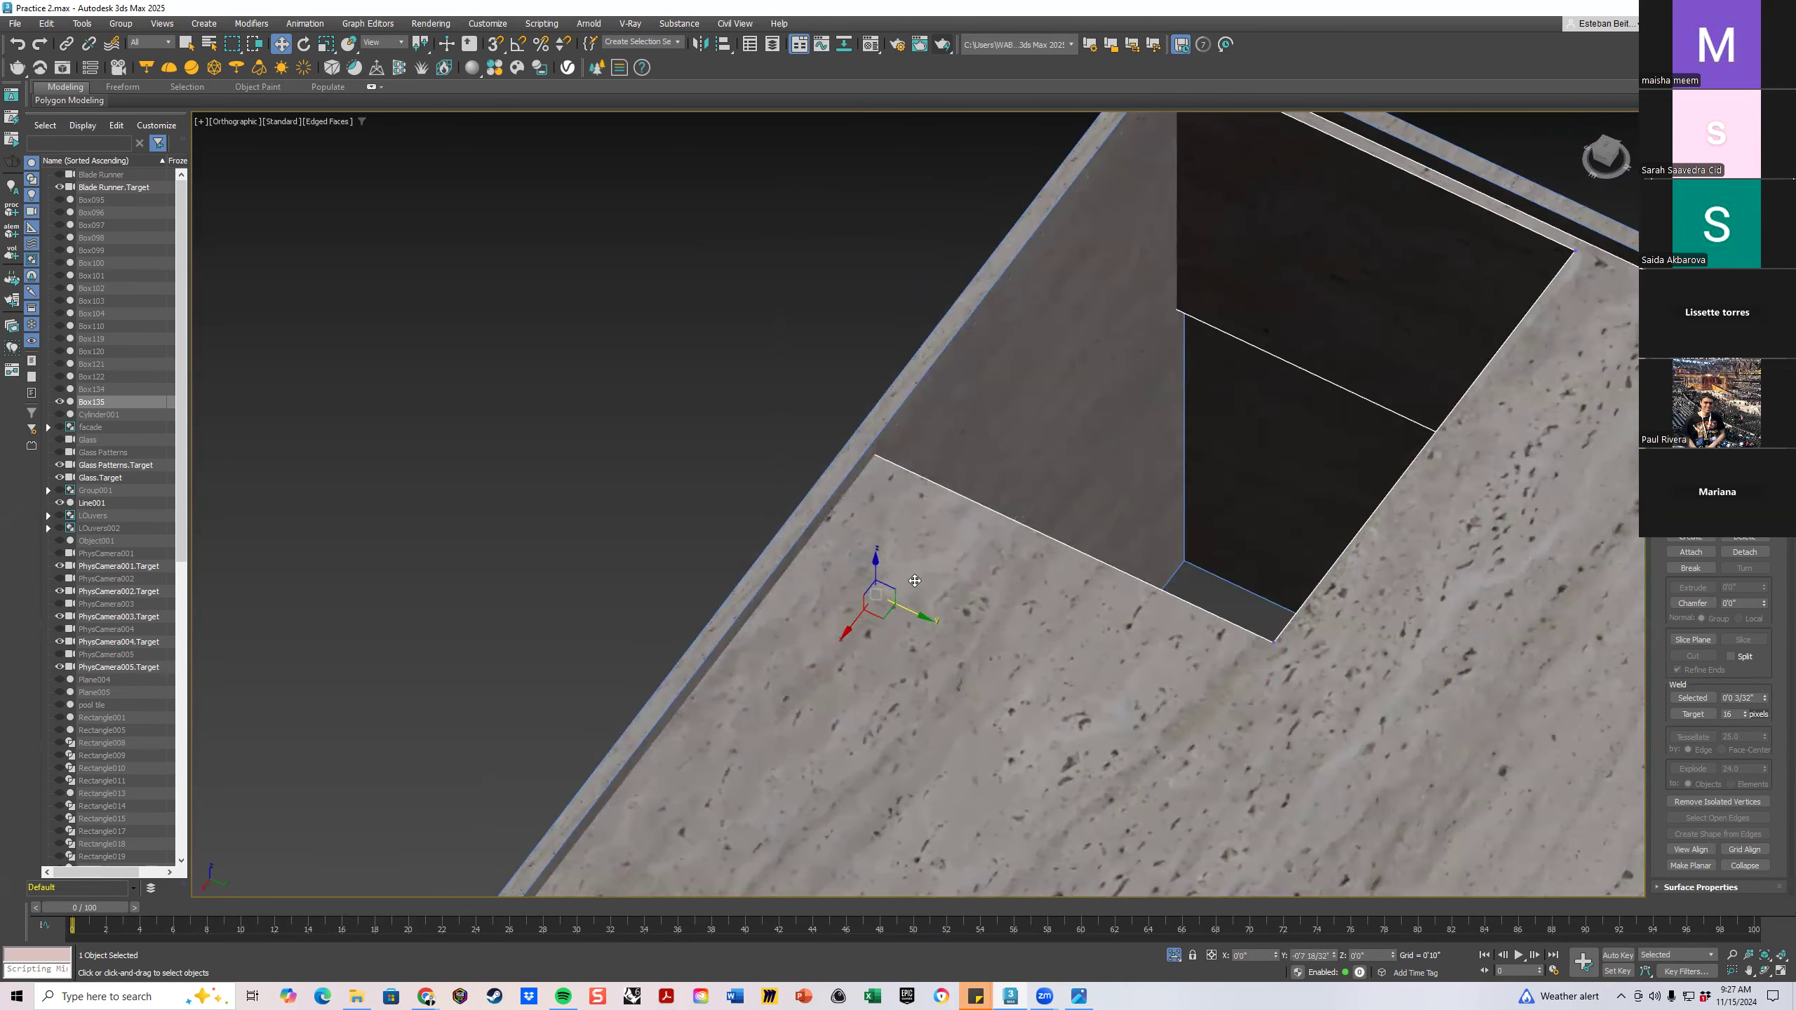
Move the vertices at the ceiling box's opening end outward so both openings reach the end wall
{"action": "scroll", "coordinate": [1080, 409], "scroll_direction": "down", "scroll_amount": 3}
{"action": "scroll", "coordinate": [1080, 405], "scroll_direction": "down", "scroll_amount": 3}
{"action": "middle_click_drag", "start_coordinate": [1080, 405], "coordinate": [1126, 613]}
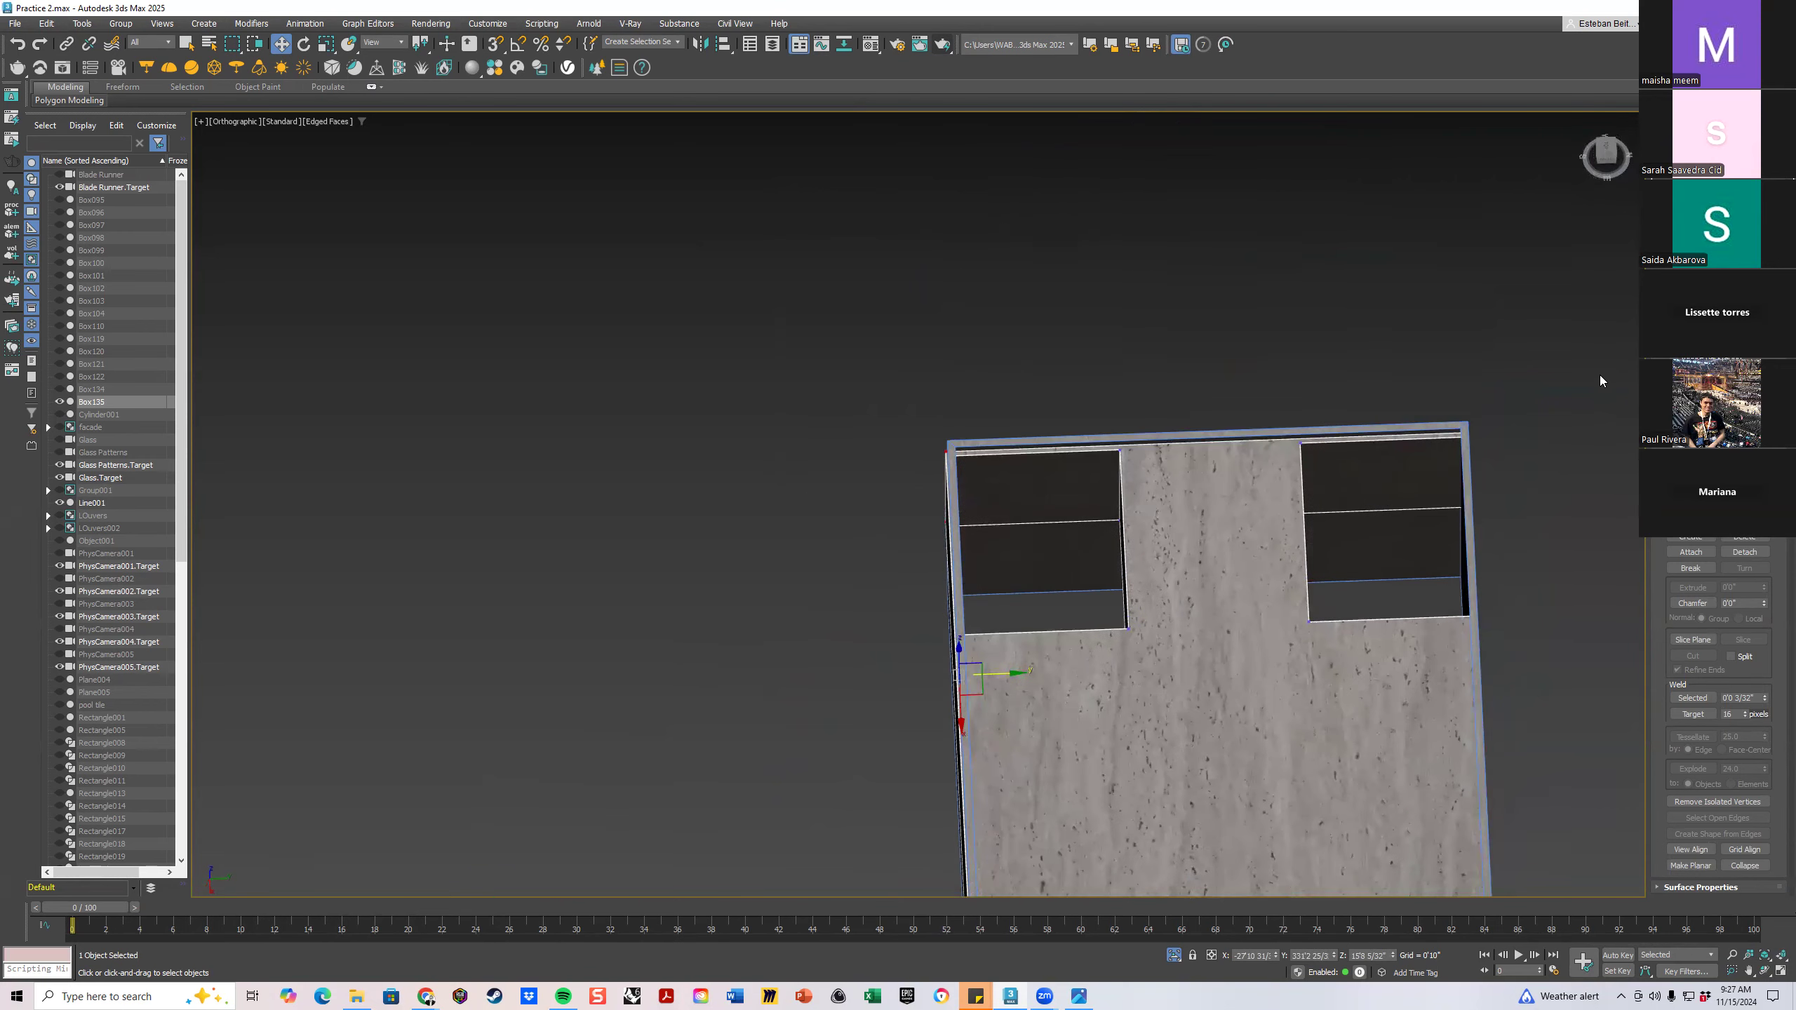
{"action": "left_click_drag", "start_coordinate": [837, 544], "coordinate": [819, 605]}
{"action": "scroll", "coordinate": [1229, 536], "scroll_direction": "up", "scroll_amount": 4}
{"action": "left_click_drag", "start_coordinate": [1254, 503], "coordinate": [1253, 491]}
{"action": "scroll", "coordinate": [1277, 544], "scroll_direction": "down", "scroll_amount": 3}
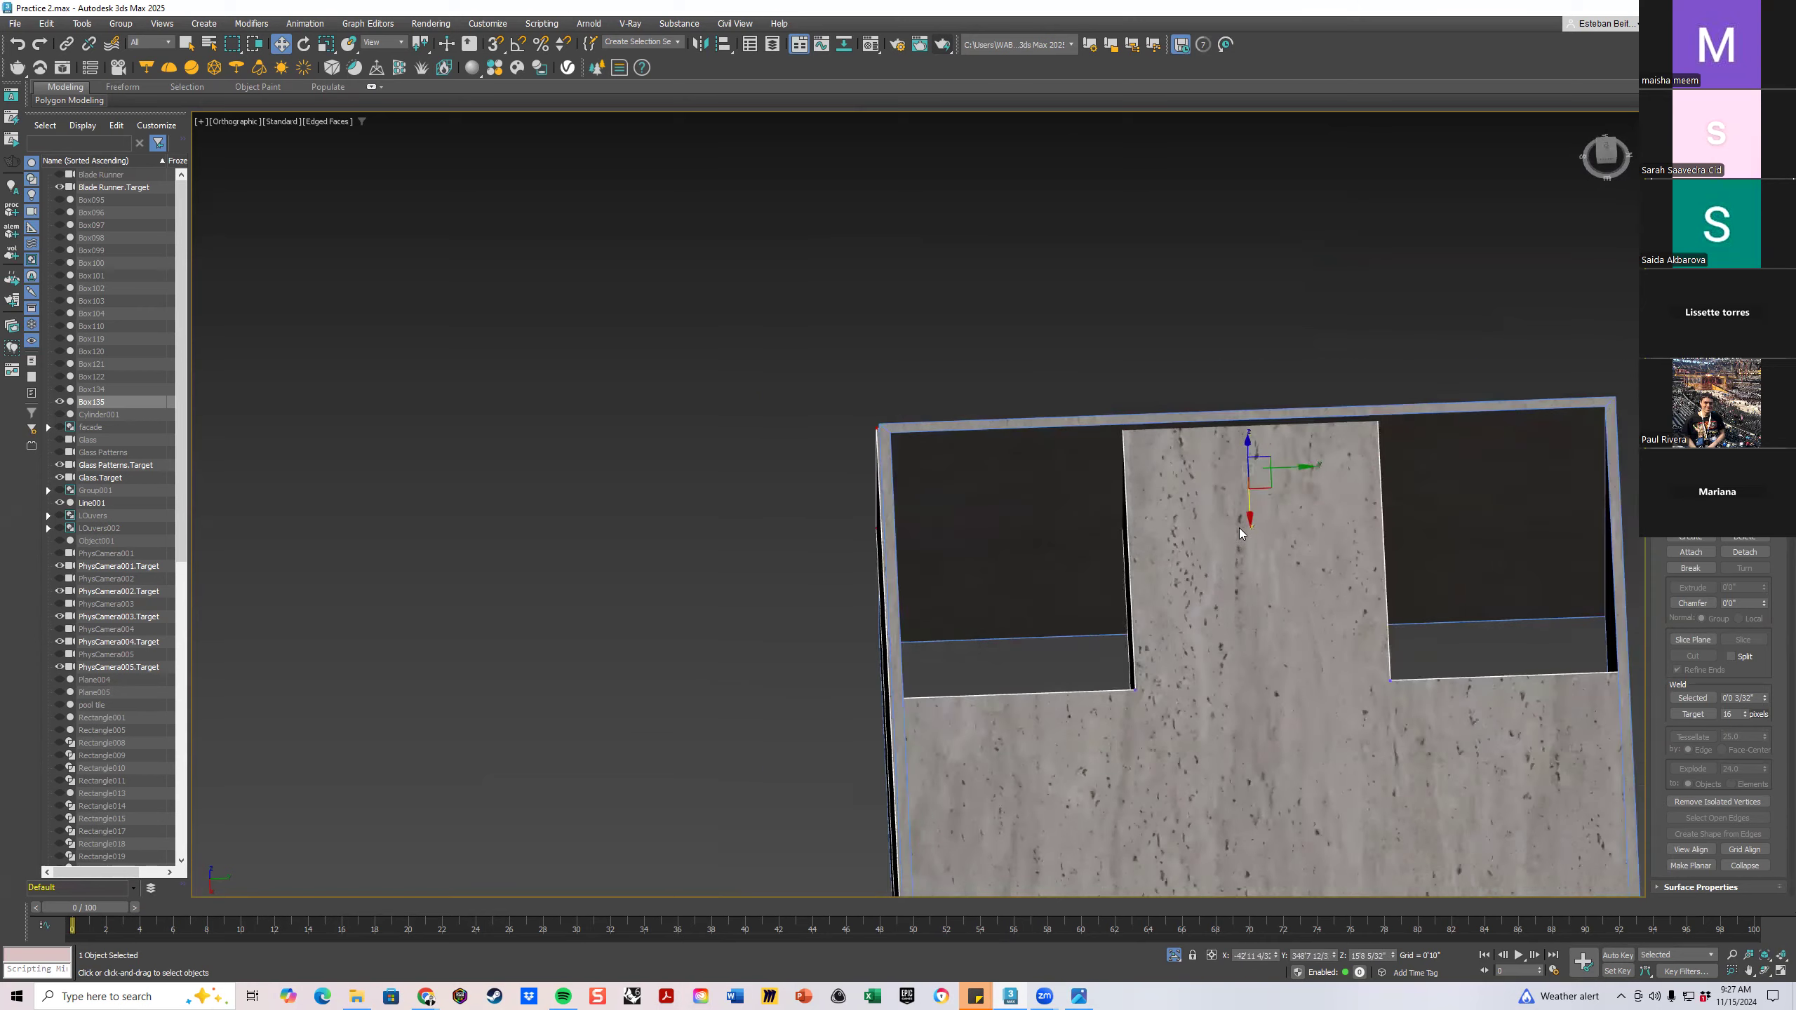
Leave vertex editing, deselect the ceiling box, and unhide all objects in the scene
{"action": "middle_click_drag", "start_coordinate": [1277, 545], "coordinate": [1365, 511], "text": "alt"}
{"action": "left_click", "coordinate": [1698, 202]}
{"action": "left_click", "coordinate": [1271, 229]}
{"action": "middle_click_drag", "start_coordinate": [1271, 229], "coordinate": [1032, 396], "text": "alt"}
{"action": "middle_click_drag", "start_coordinate": [1507, 213], "coordinate": [962, 396]}
{"action": "right_click", "coordinate": [1112, 344]}
{"action": "left_click", "coordinate": [1163, 234]}
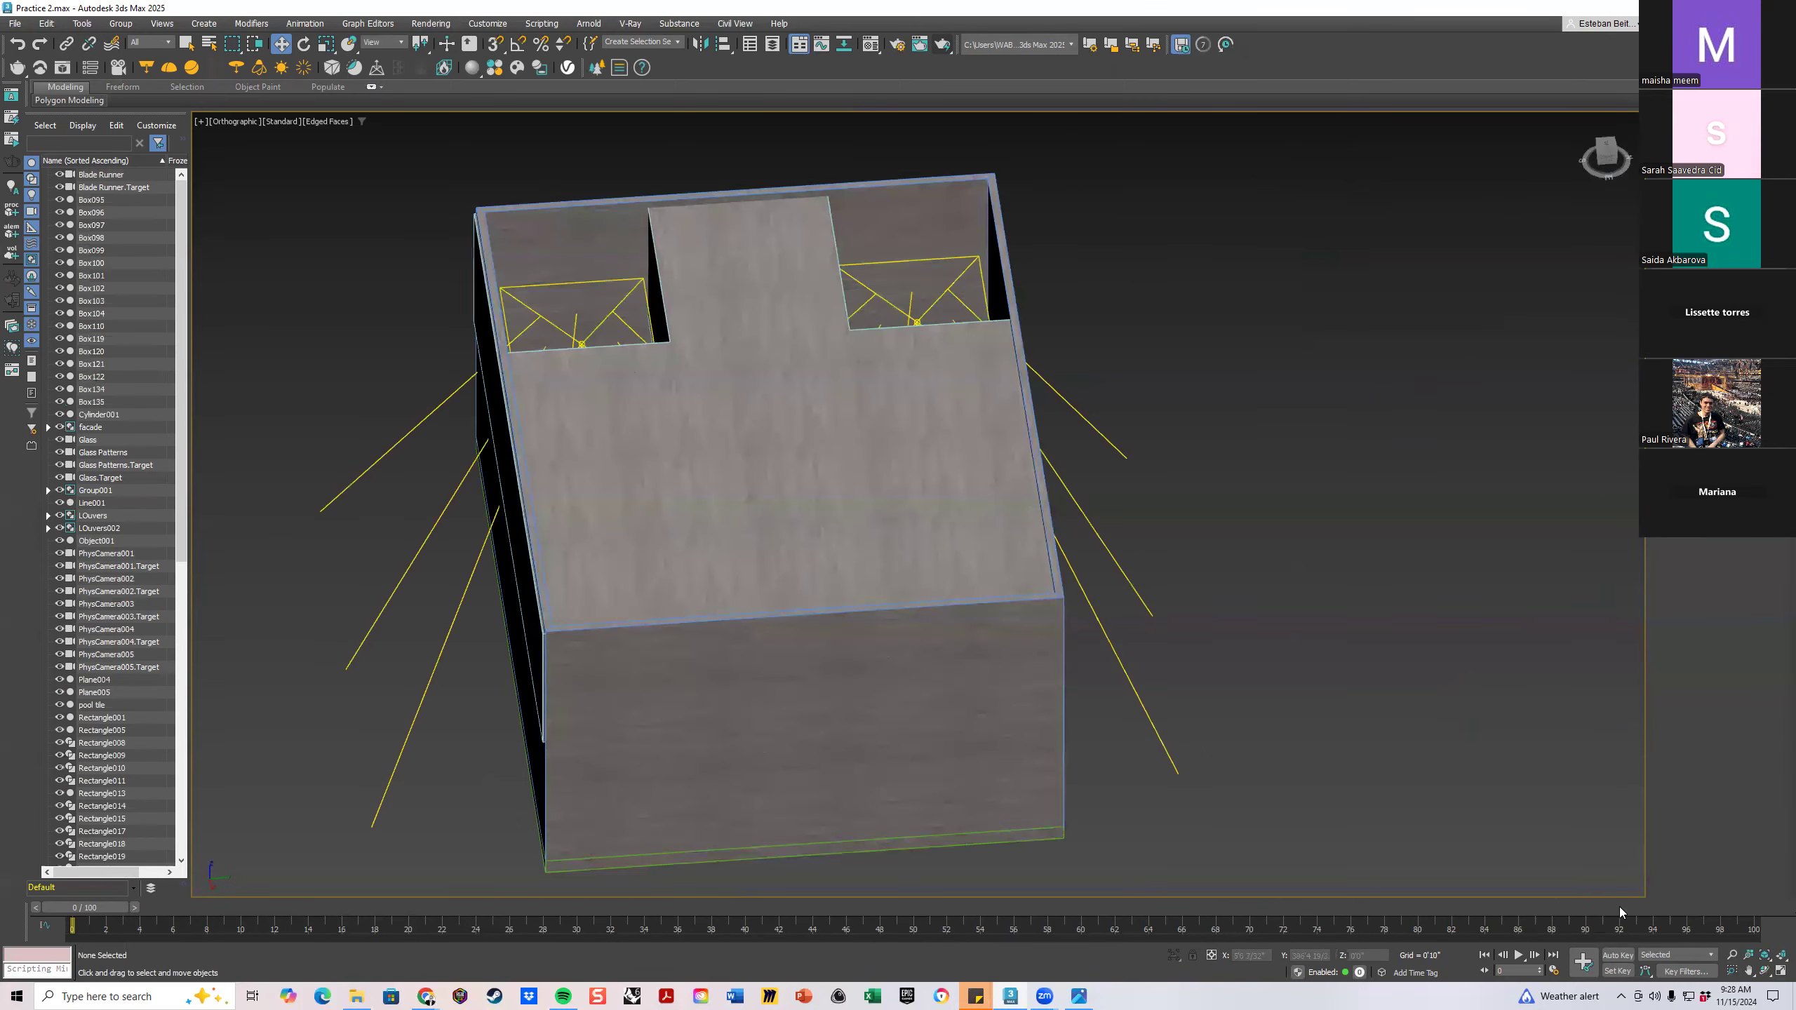
Adjust the V-Ray plane light in one ceiling opening and render the Blade Runner camera view
{"action": "left_click", "coordinate": [1778, 973]}
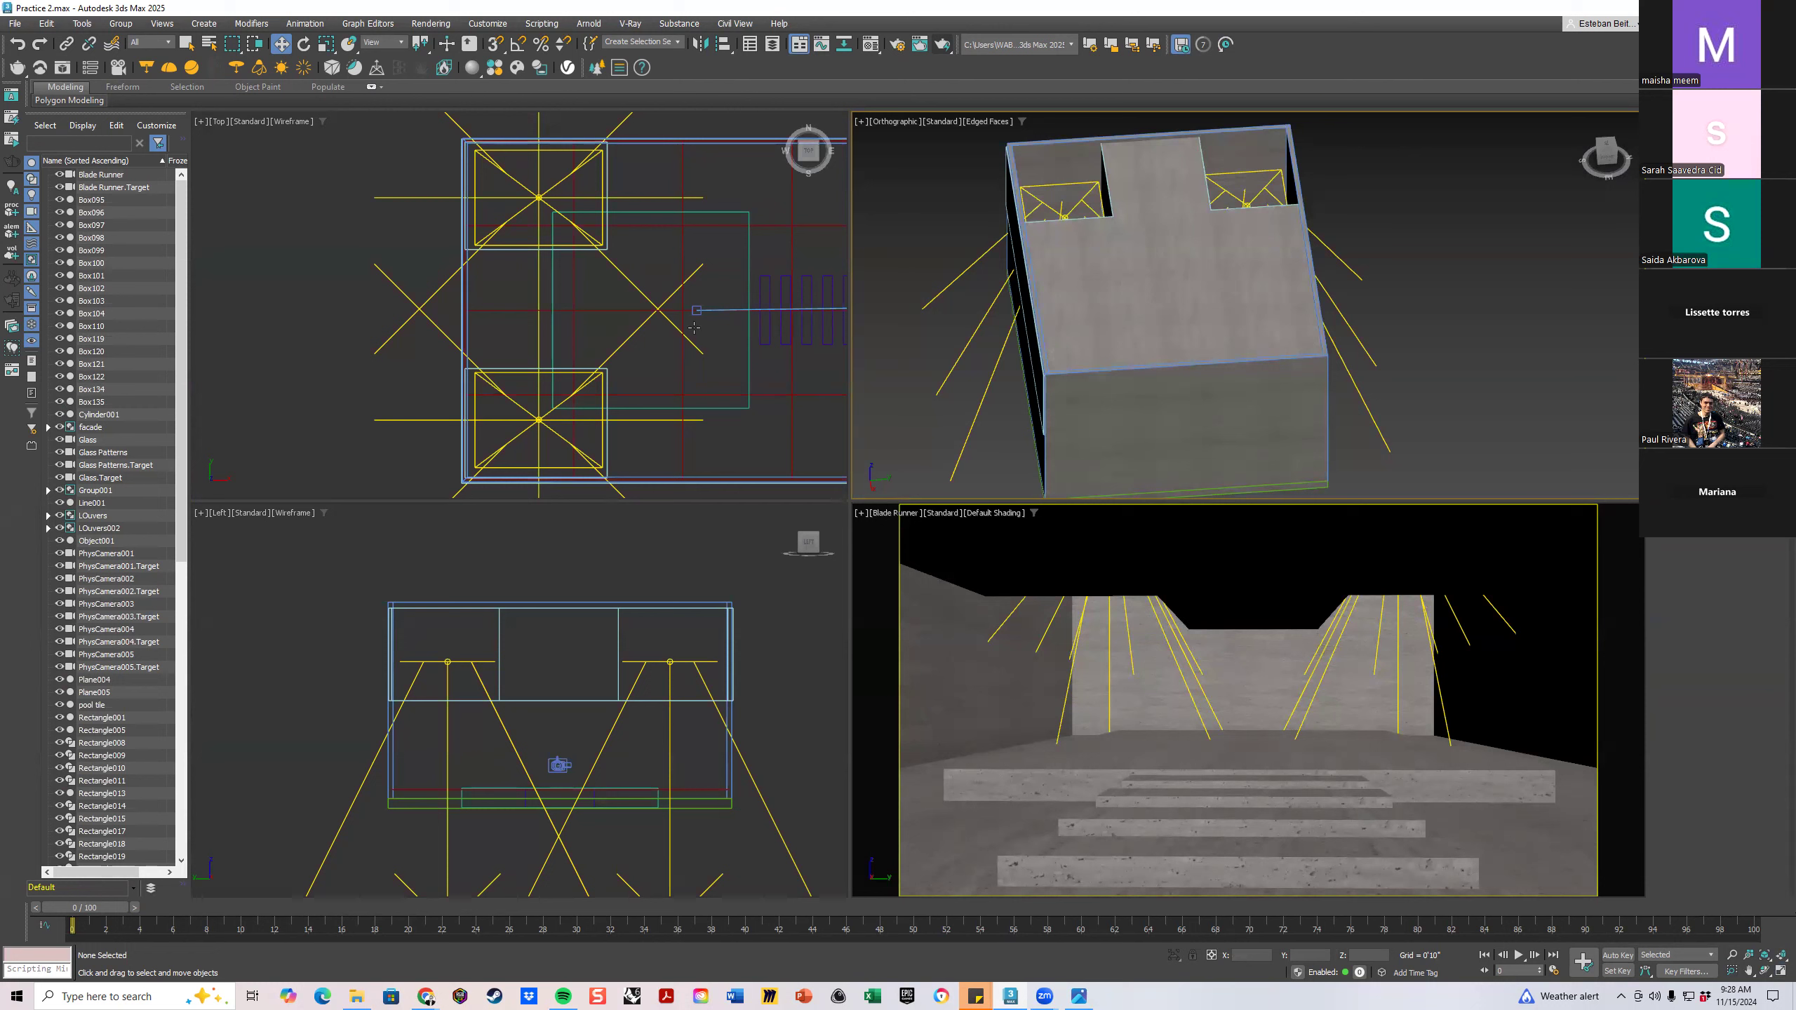
{"action": "left_click", "coordinate": [515, 436]}
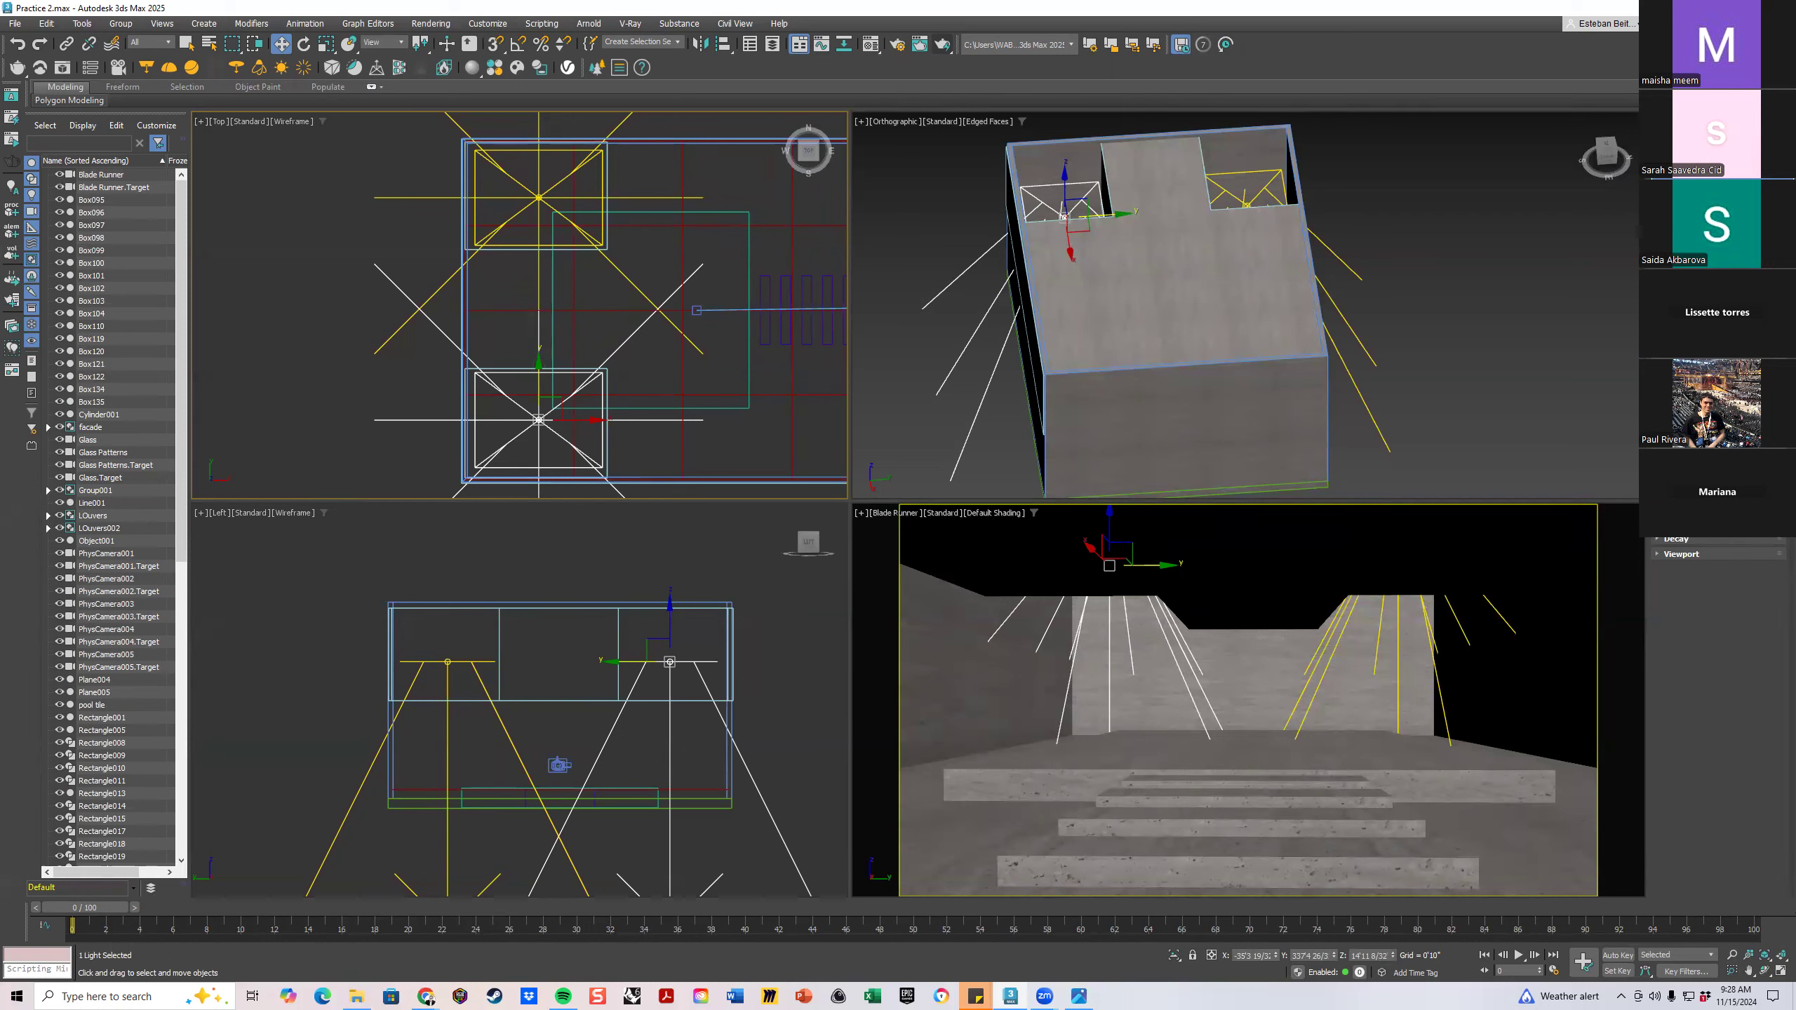
{"action": "key", "text": "Return"}
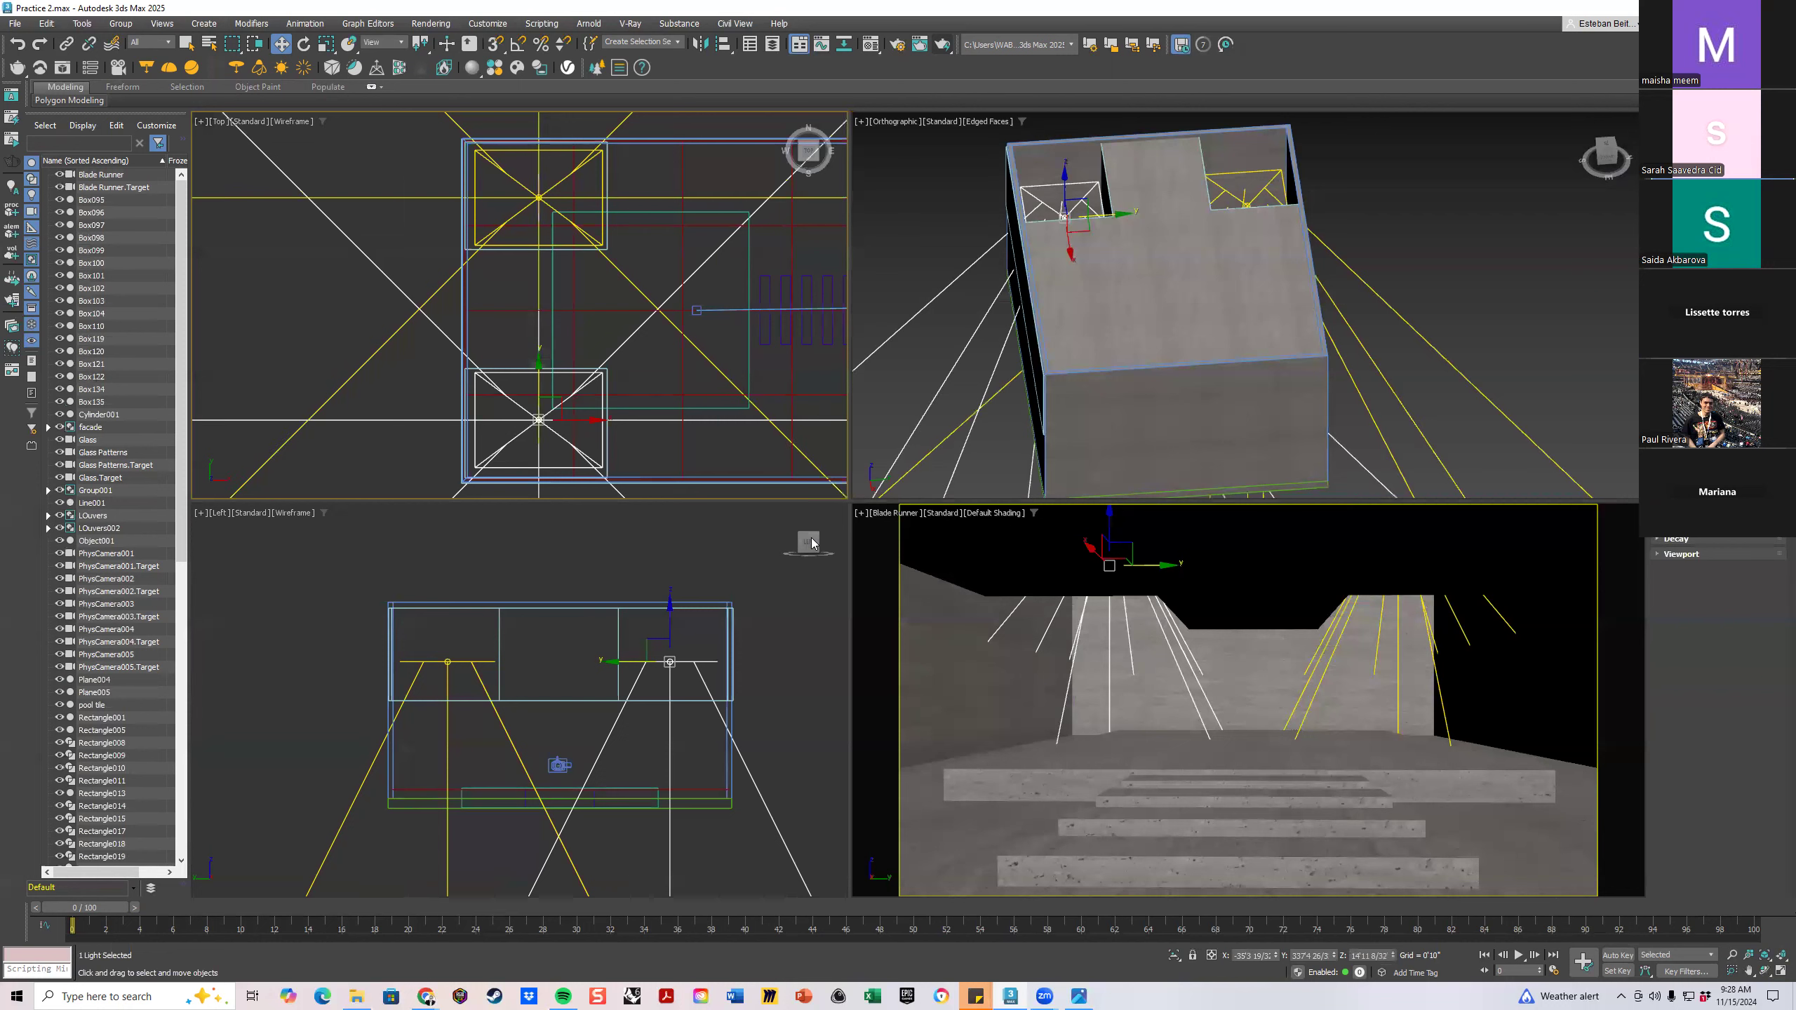
{"action": "left_click", "coordinate": [913, 658]}
{"action": "left_click", "coordinate": [942, 45]}
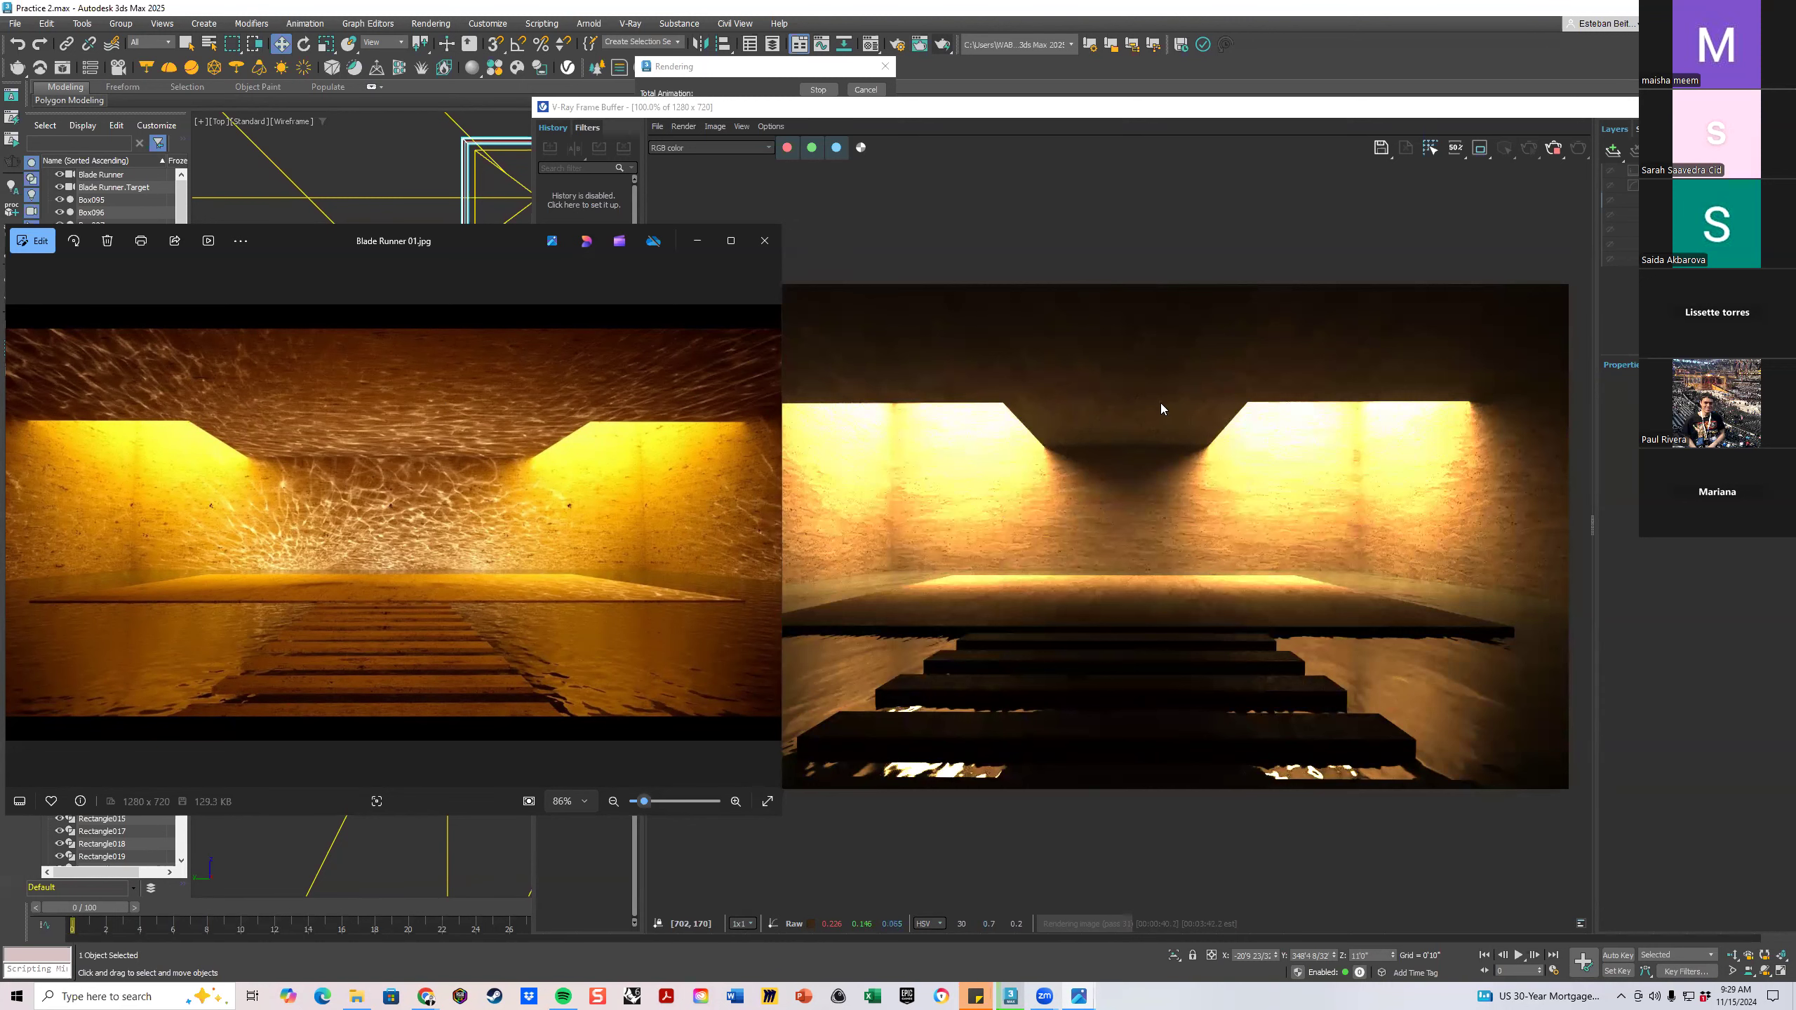
Cancel the running render and mark a render region around the inner part of the right-hand opening and the wall below
{"action": "left_click", "coordinate": [1133, 122]}
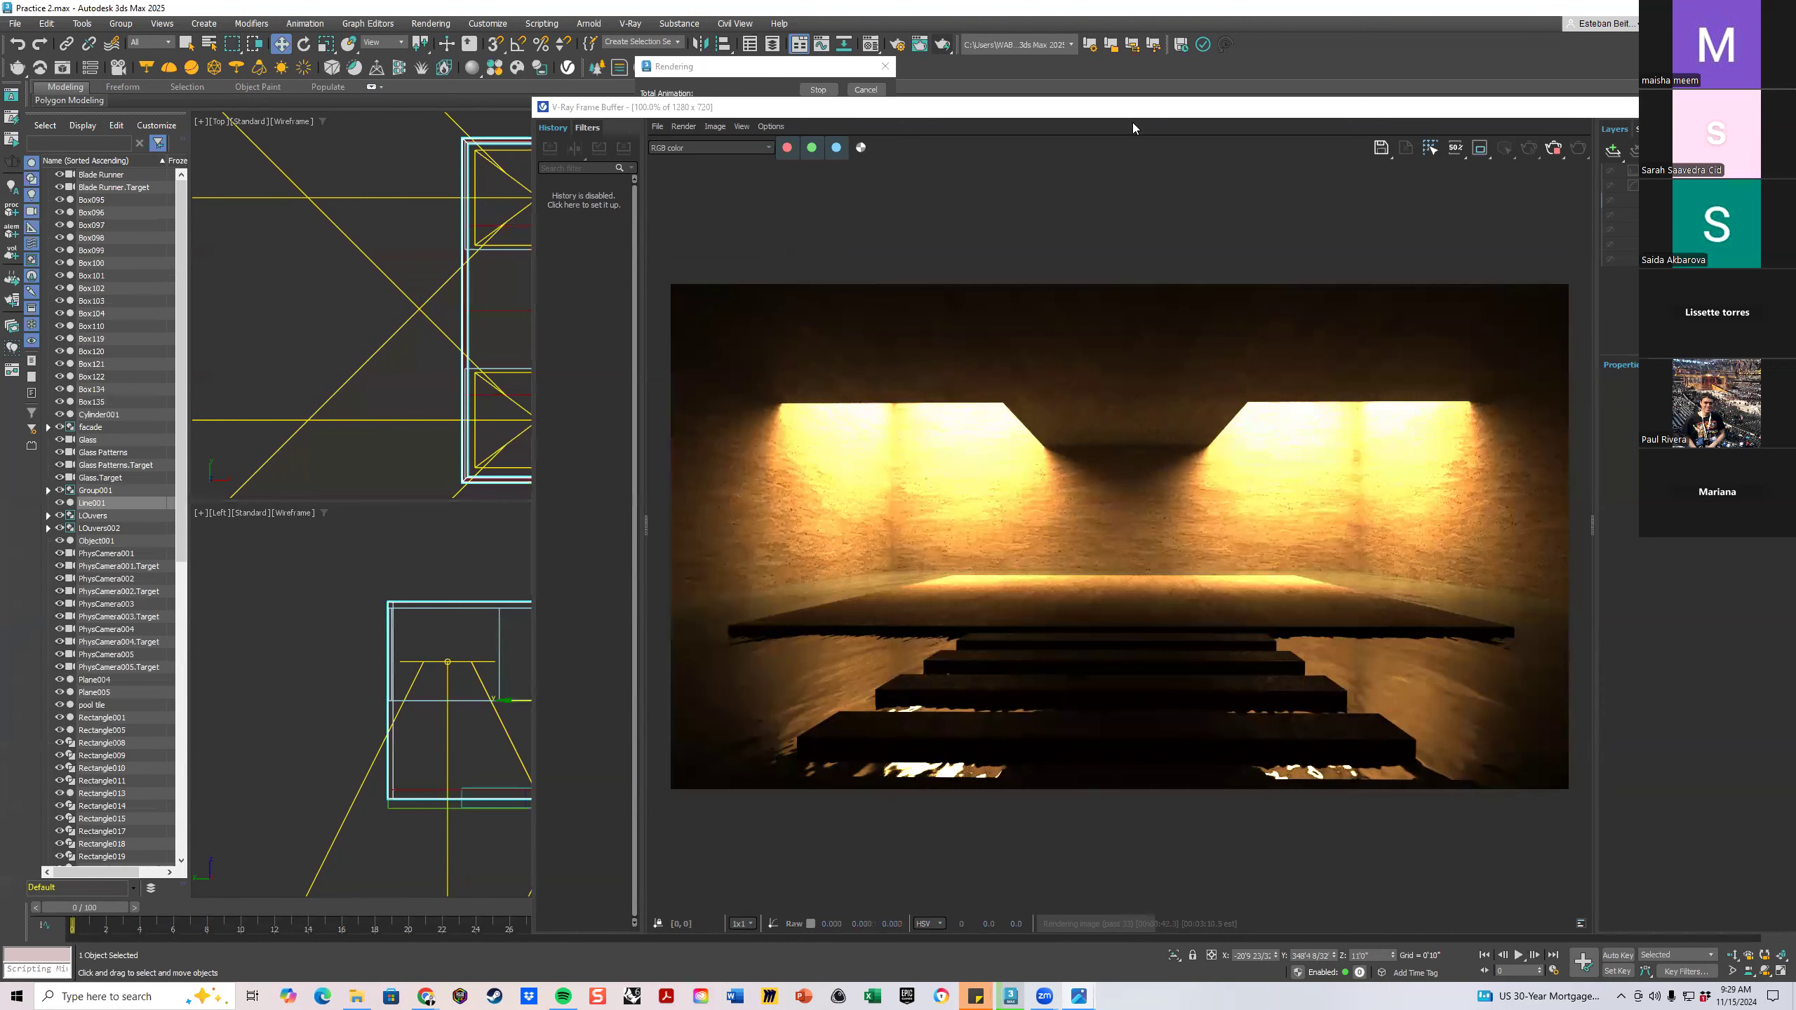
{"action": "left_click_drag", "start_coordinate": [1124, 115], "coordinate": [1115, 323]}
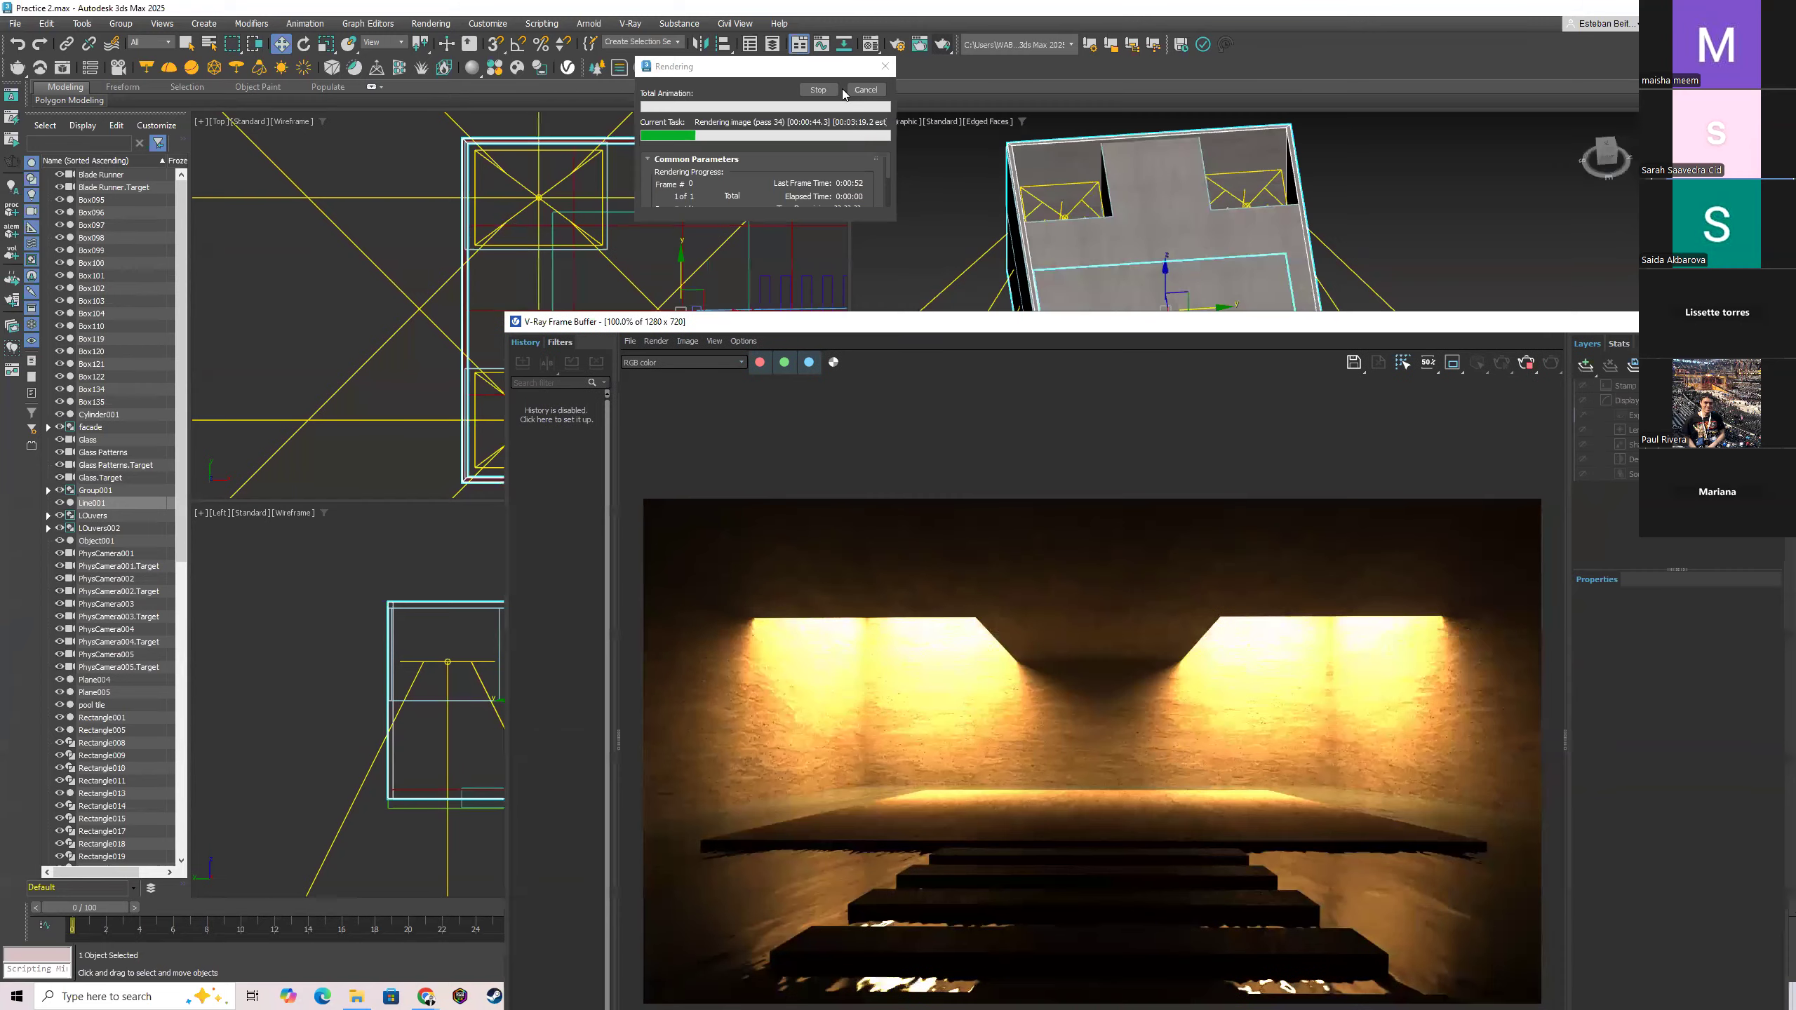
{"action": "left_click", "coordinate": [866, 90]}
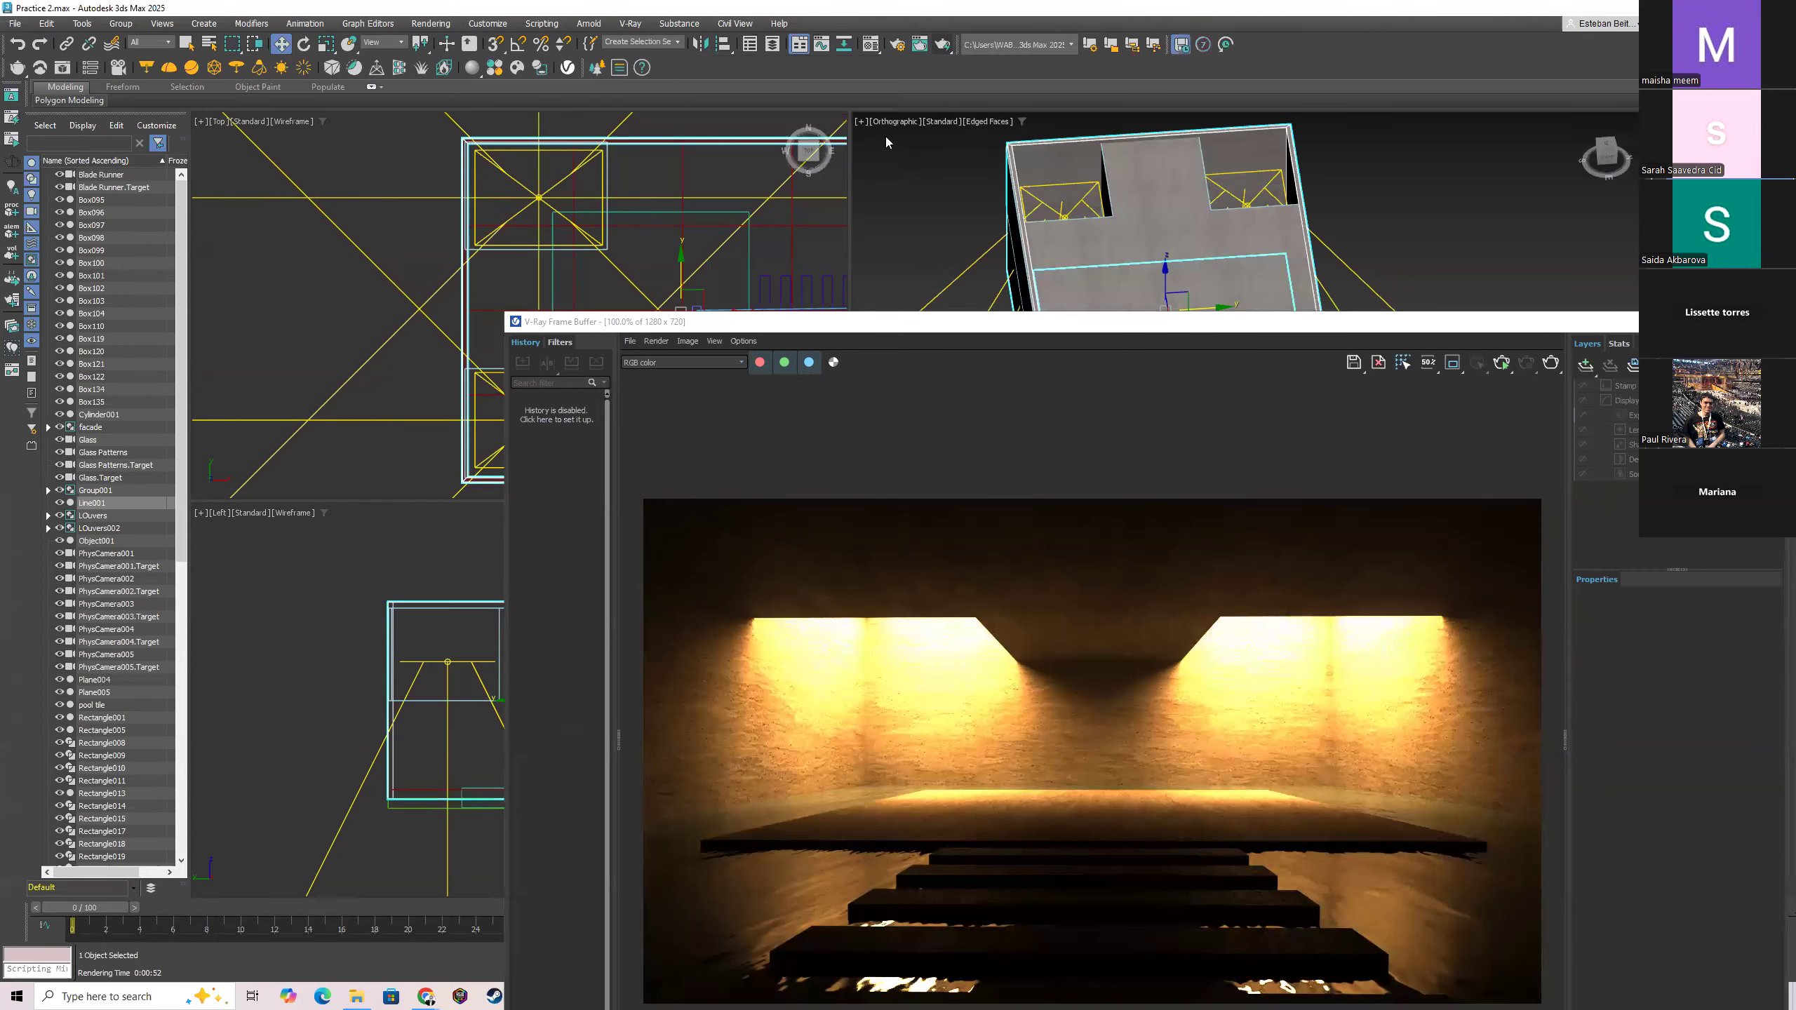
{"action": "left_click_drag", "start_coordinate": [1160, 322], "coordinate": [956, 123]}
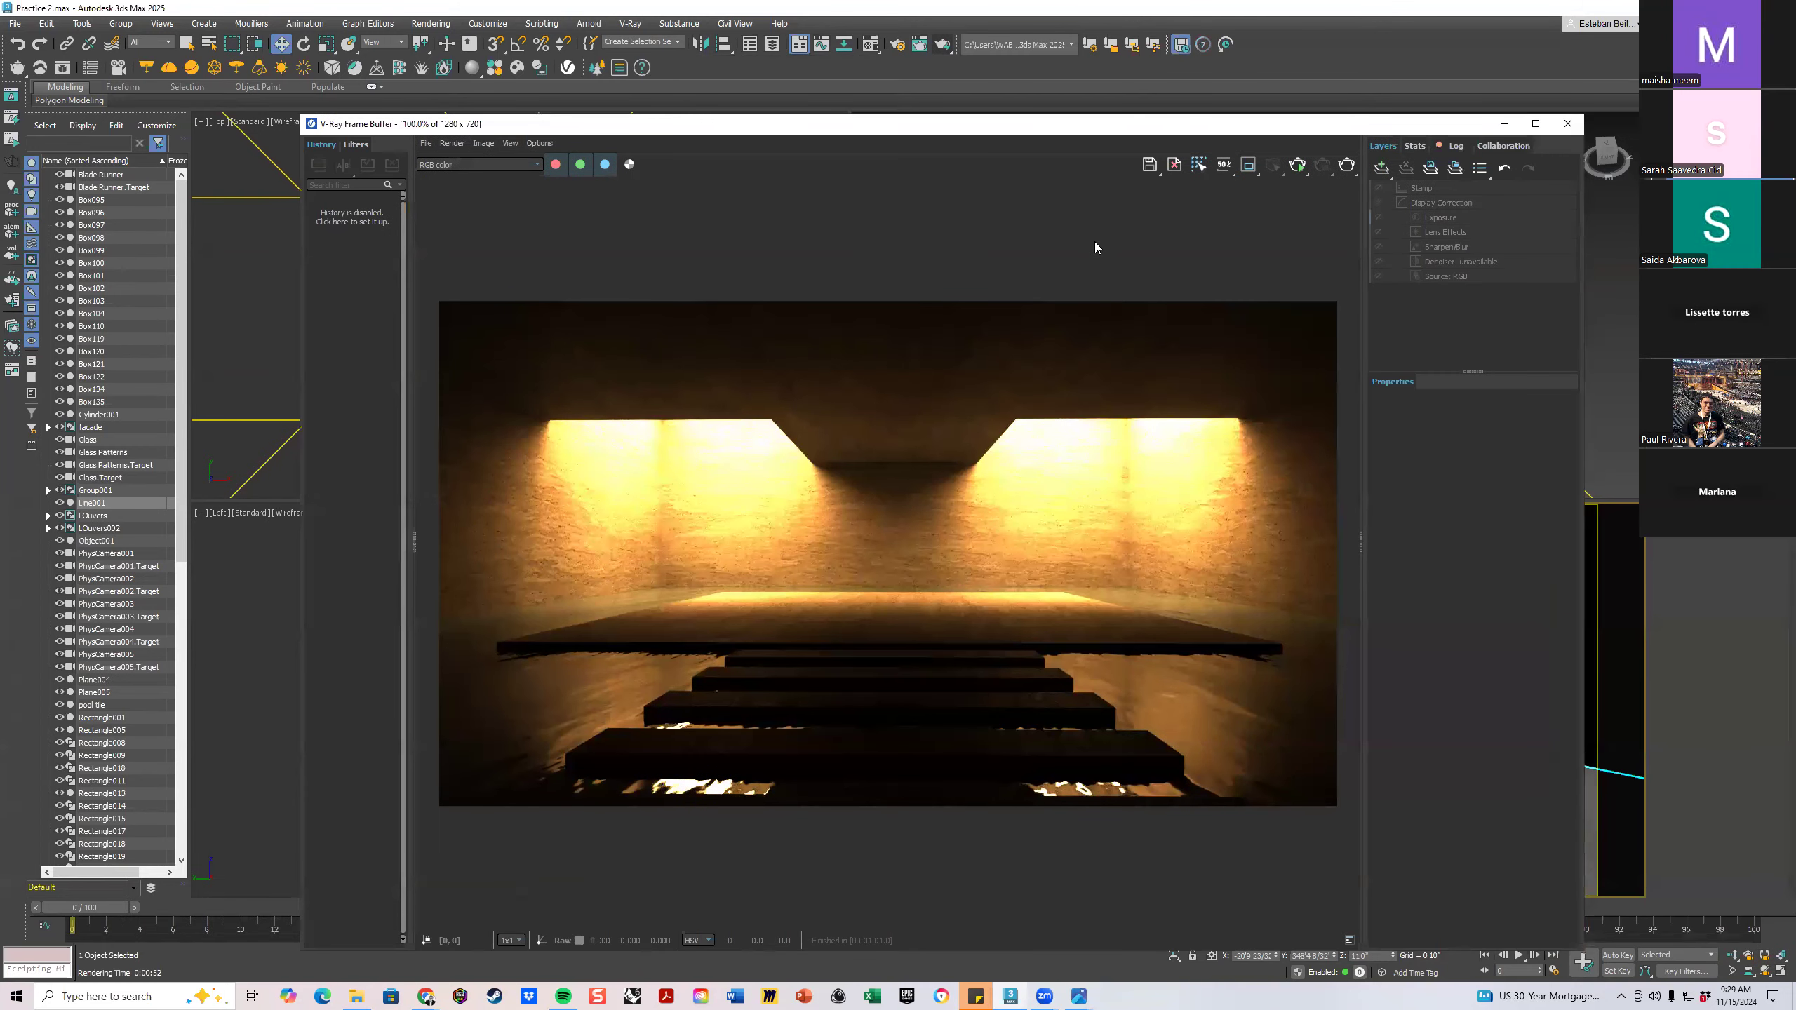
{"action": "left_click_drag", "start_coordinate": [1168, 375], "coordinate": [934, 588]}
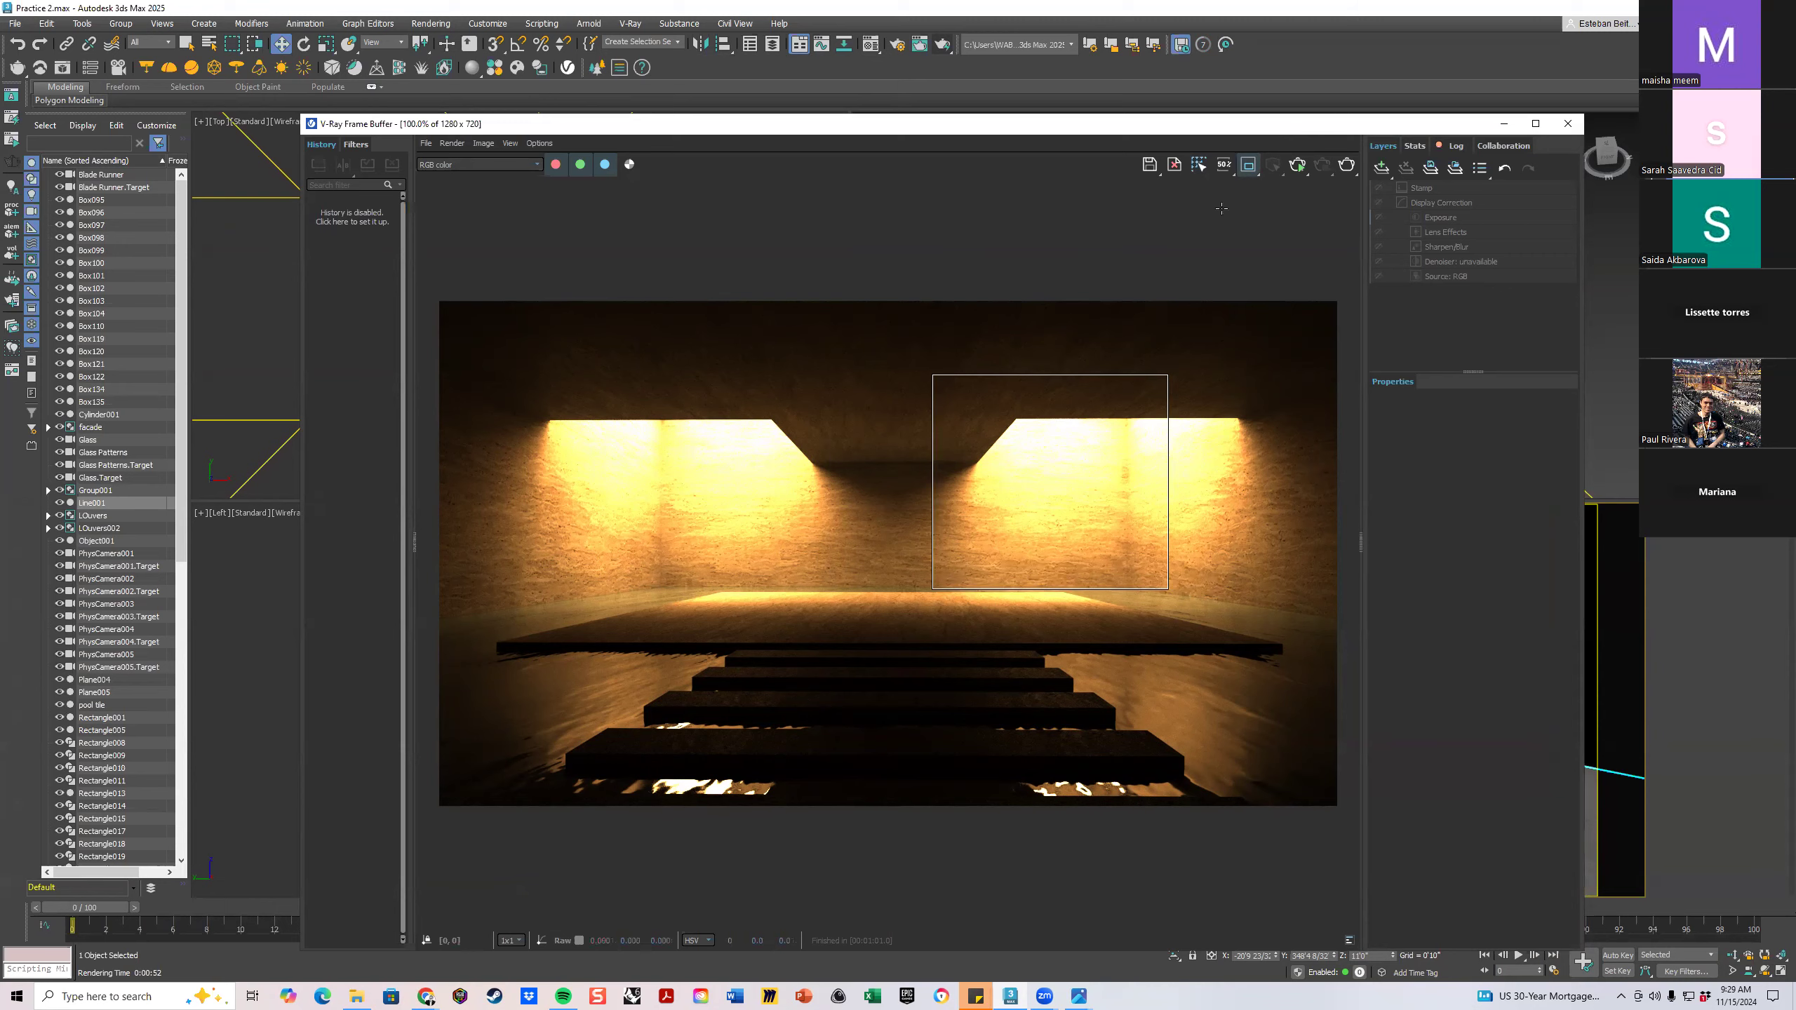
Dim the plane light in the other ceiling opening and test-render the marked region from the Blade Runner camera
{"action": "left_click_drag", "start_coordinate": [1245, 124], "coordinate": [1165, 498]}
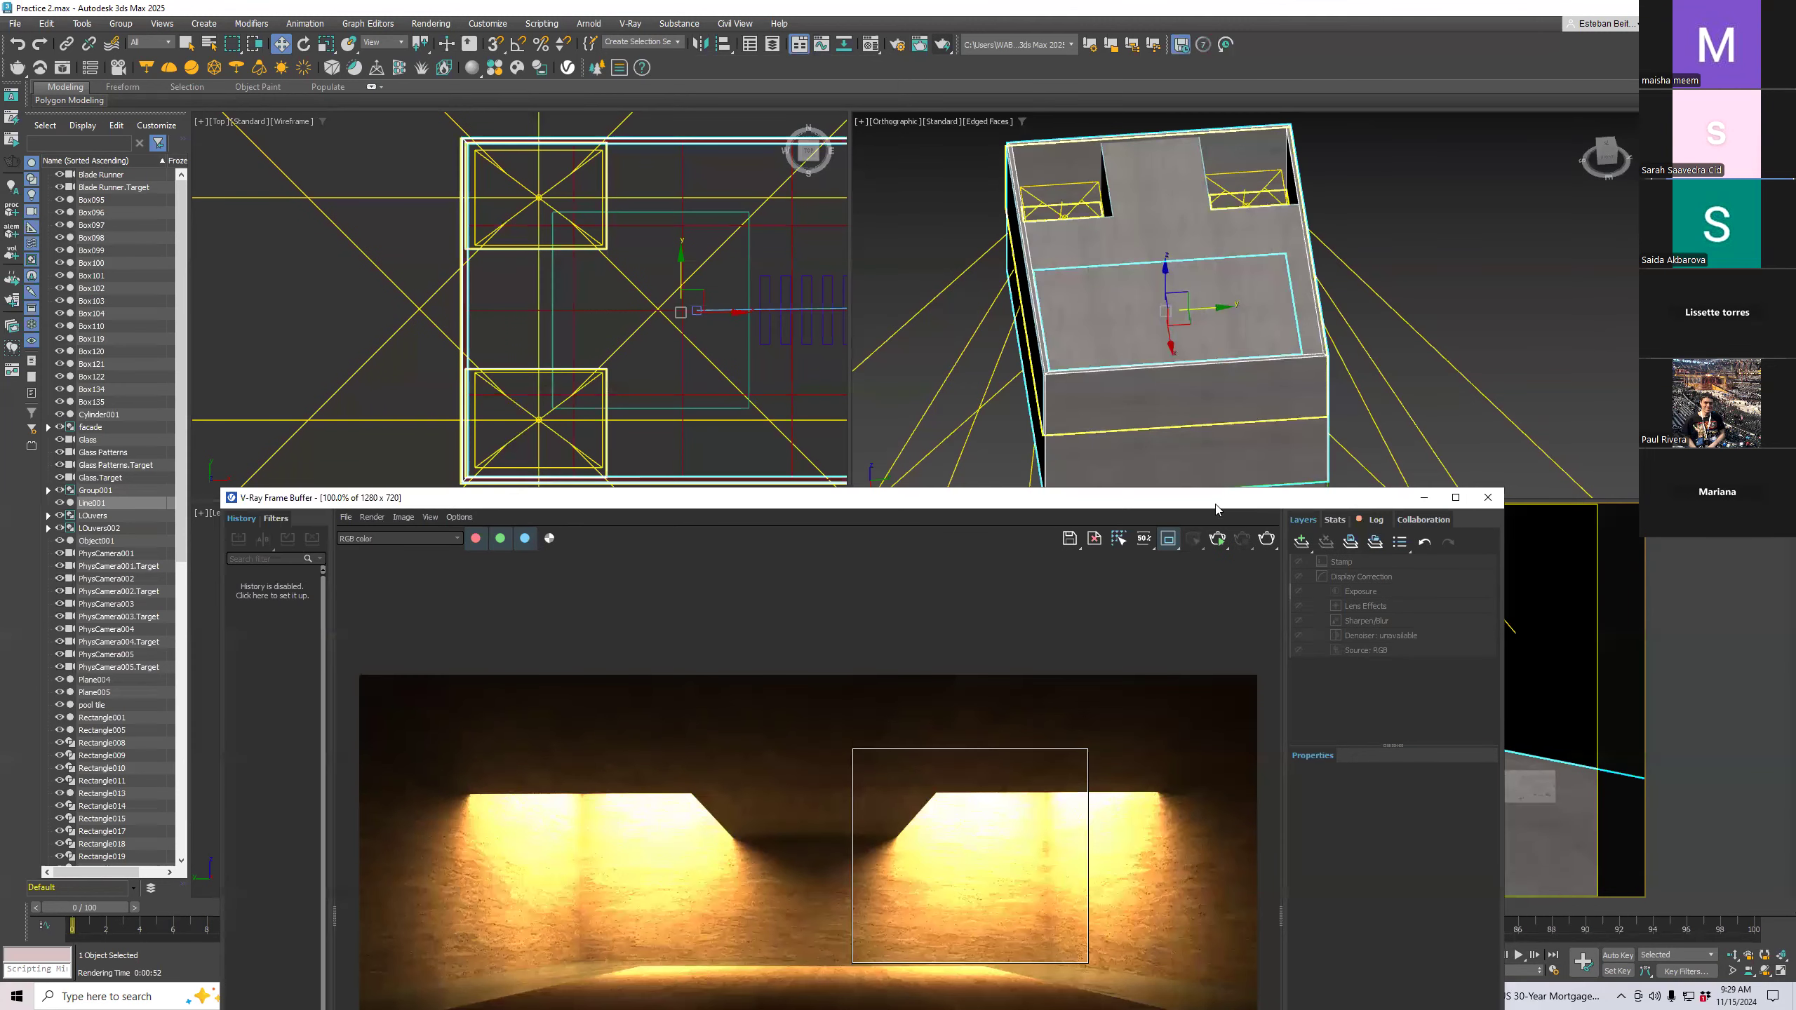
{"action": "left_click_drag", "start_coordinate": [799, 498], "coordinate": [799, 457]}
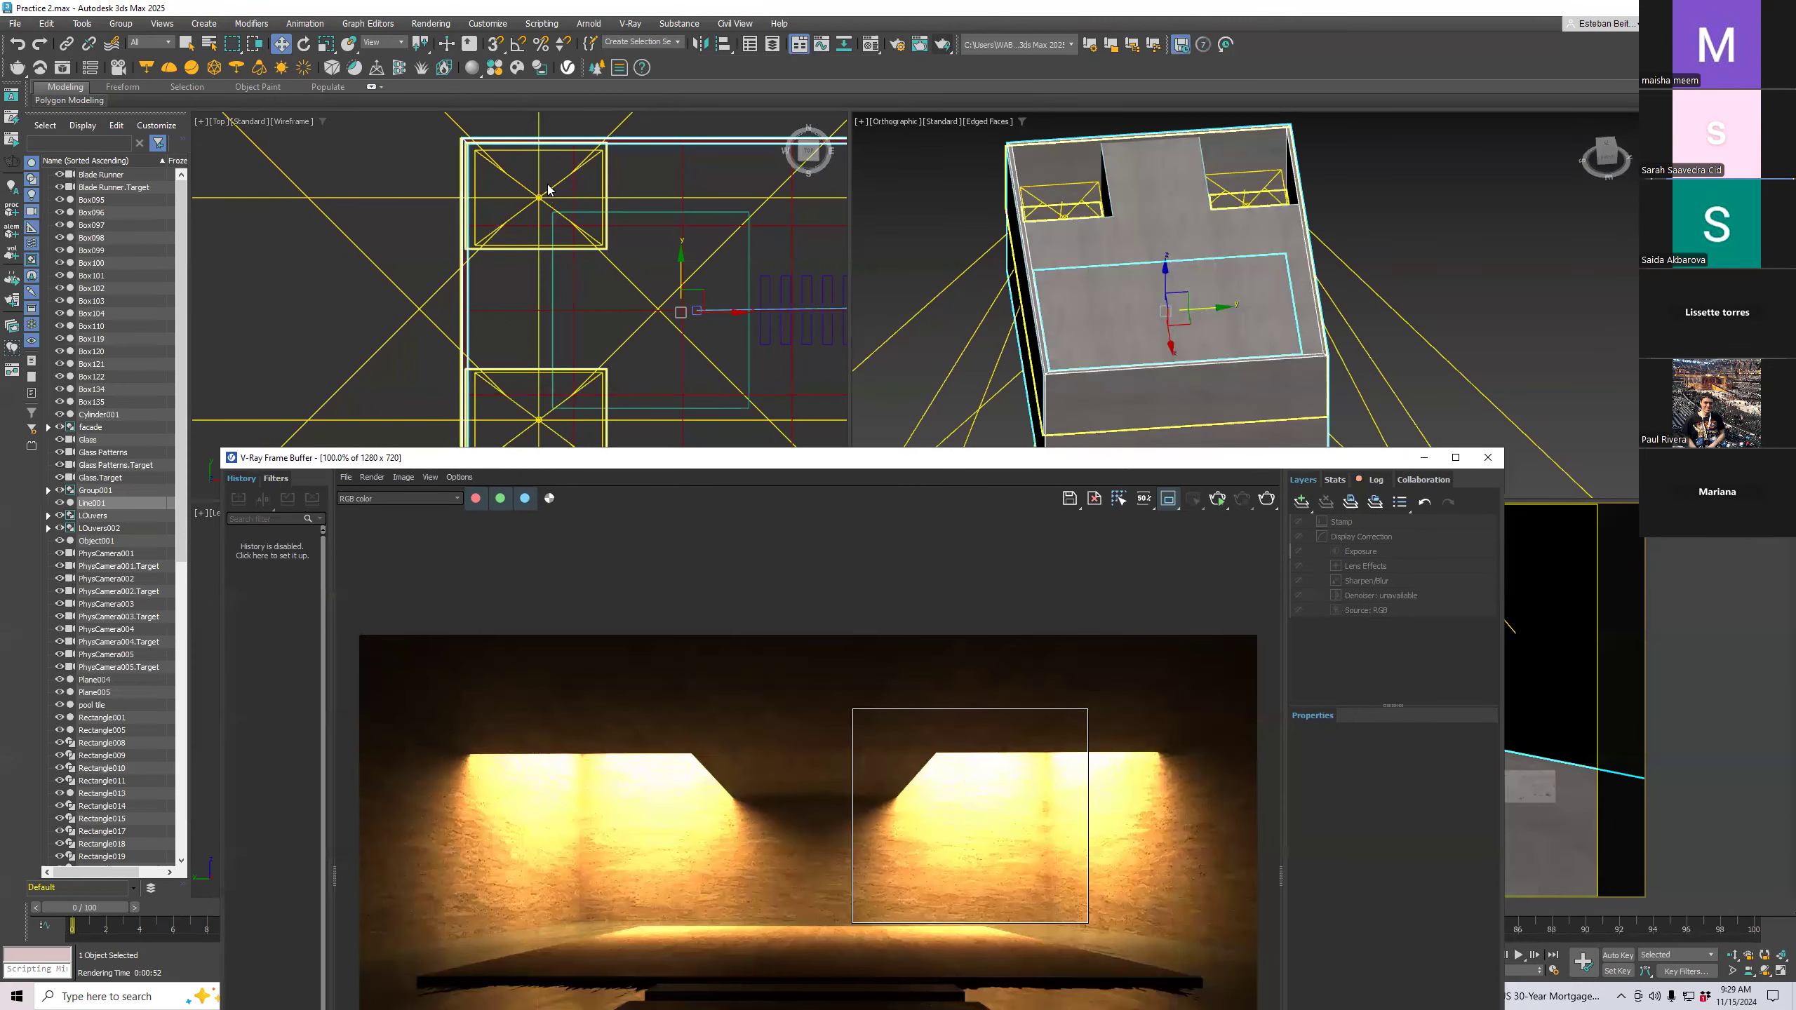
{"action": "left_click", "coordinate": [557, 187]}
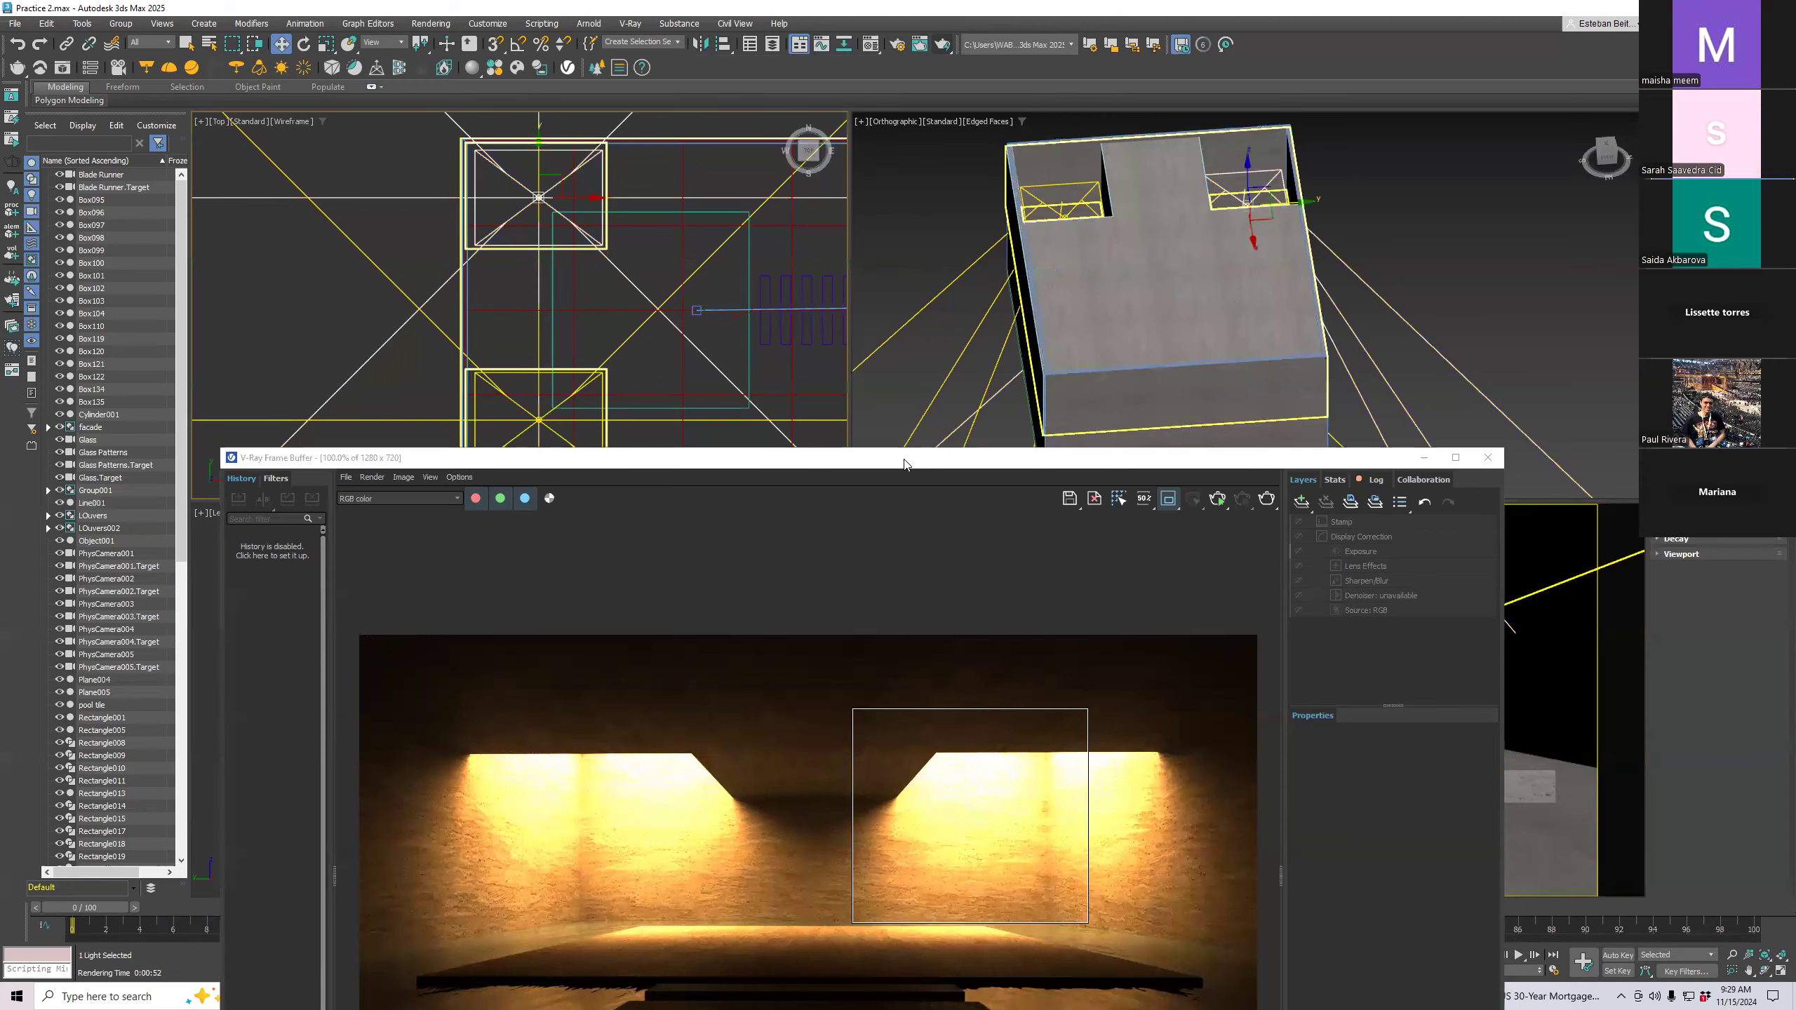
{"action": "left_click_drag", "start_coordinate": [905, 458], "coordinate": [903, 112]}
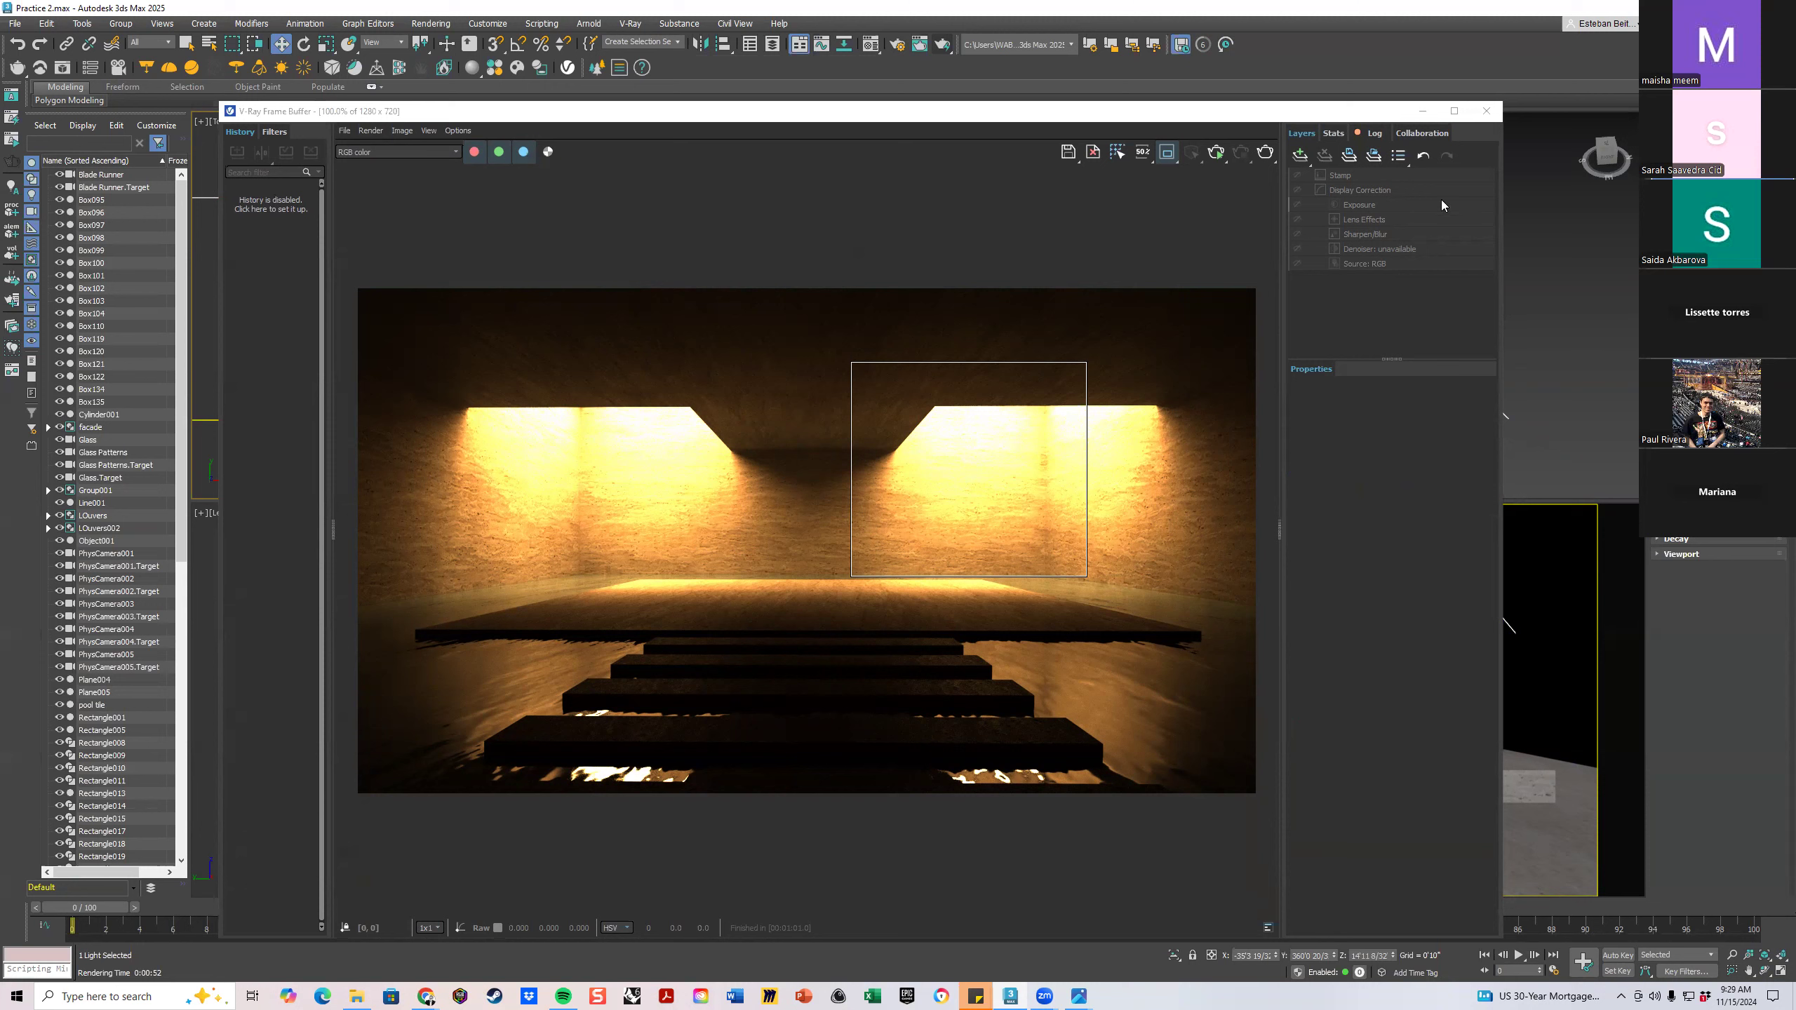
{"action": "left_click", "coordinate": [1267, 152]}
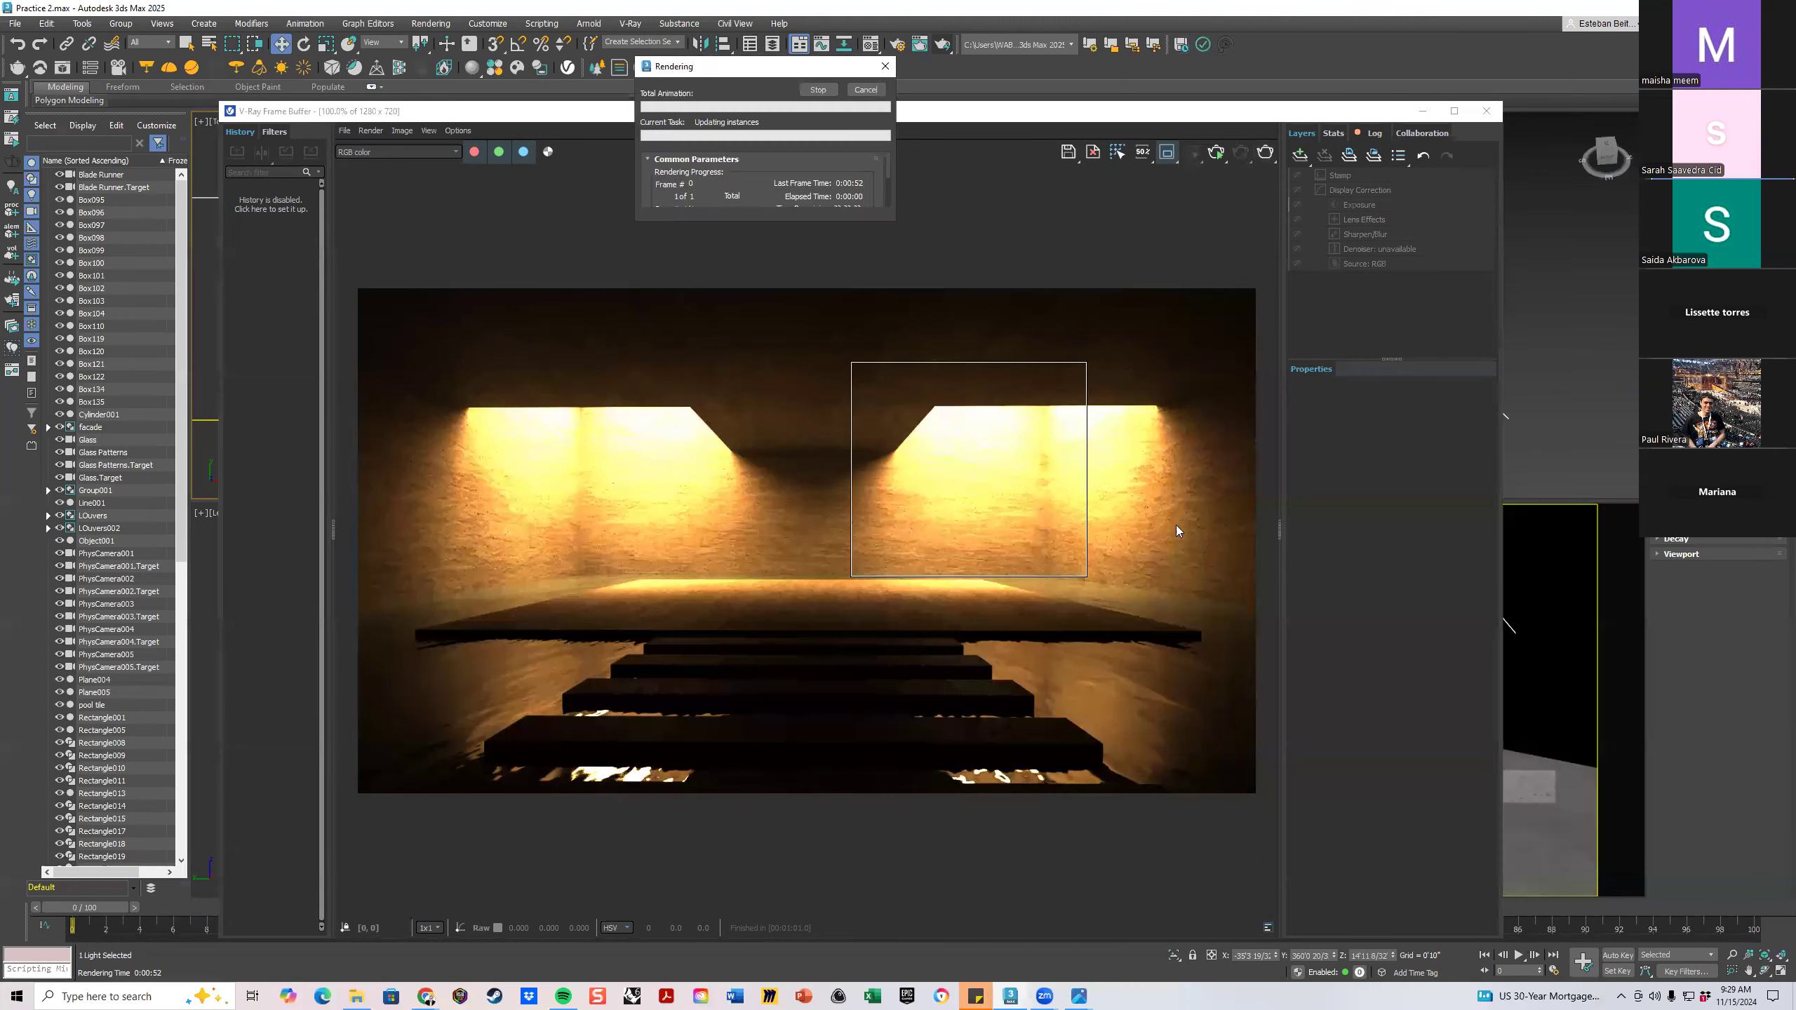
{"action": "left_click", "coordinate": [1607, 537]}
{"action": "left_click", "coordinate": [1264, 151]}
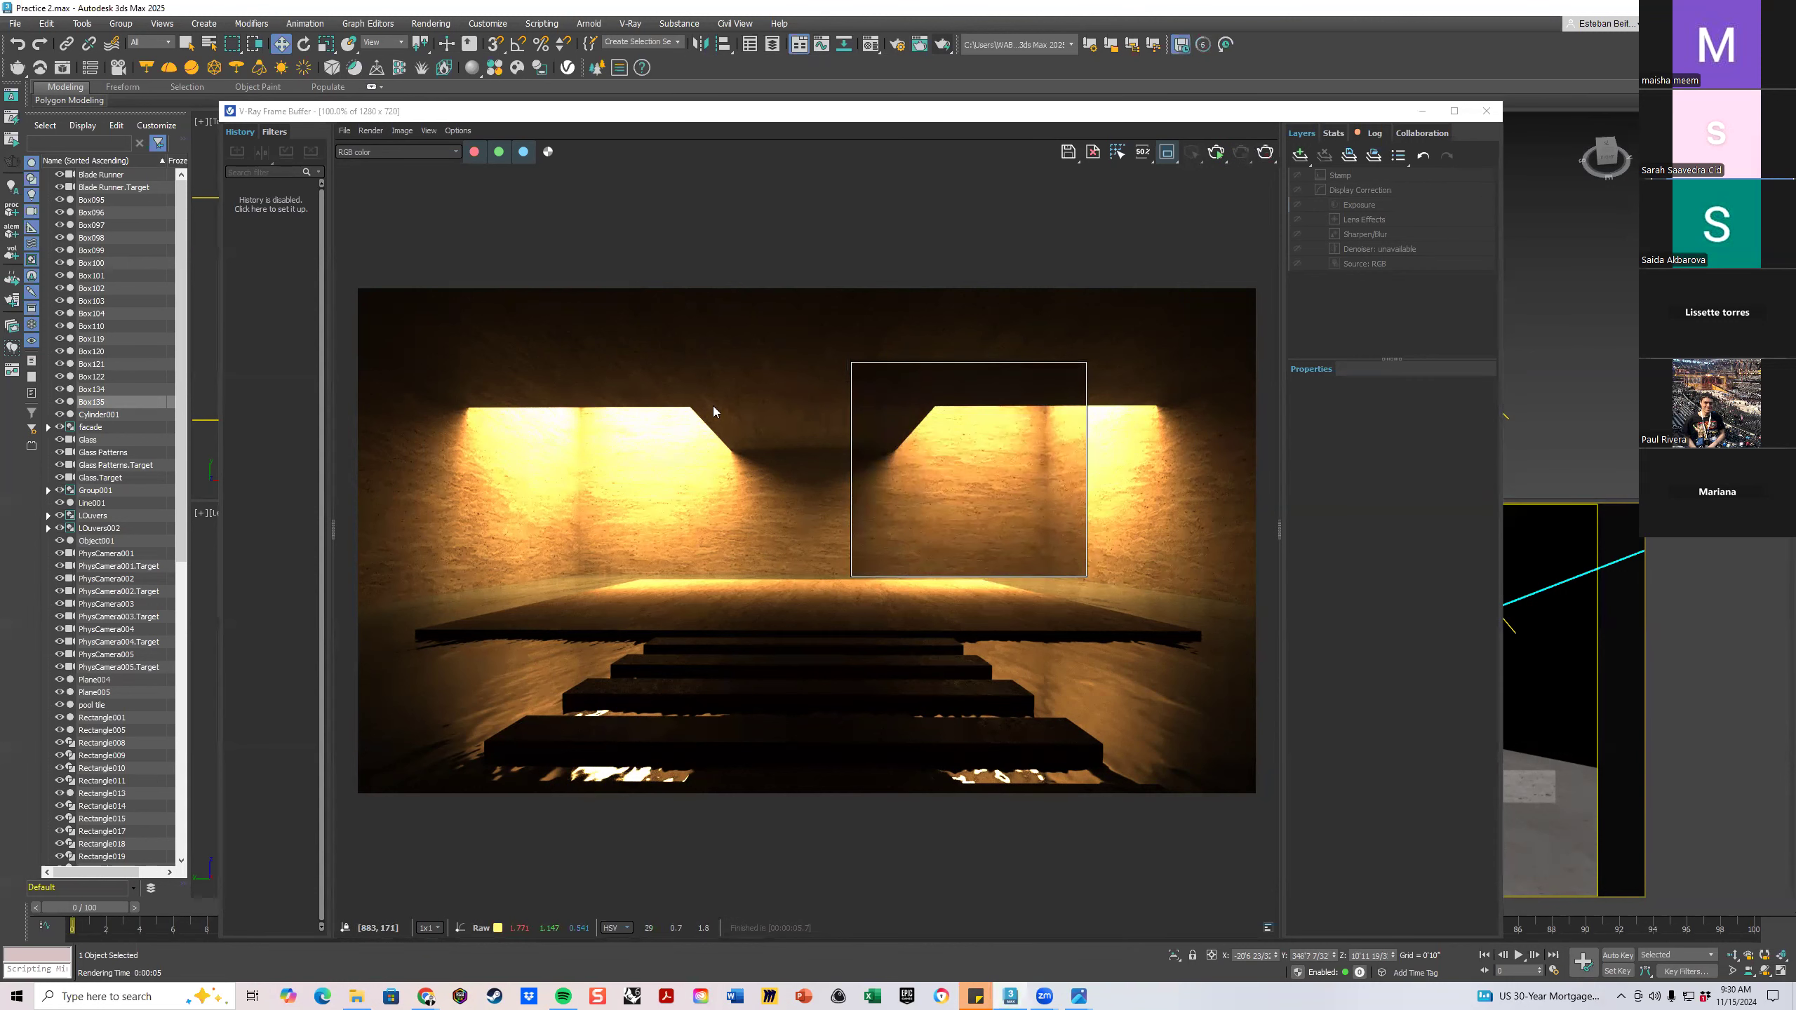
Compare the render with the Blade Runner 01.jpg reference, move the reference aside, and render a region over the foreground steps
{"action": "left_click", "coordinate": [1078, 996]}
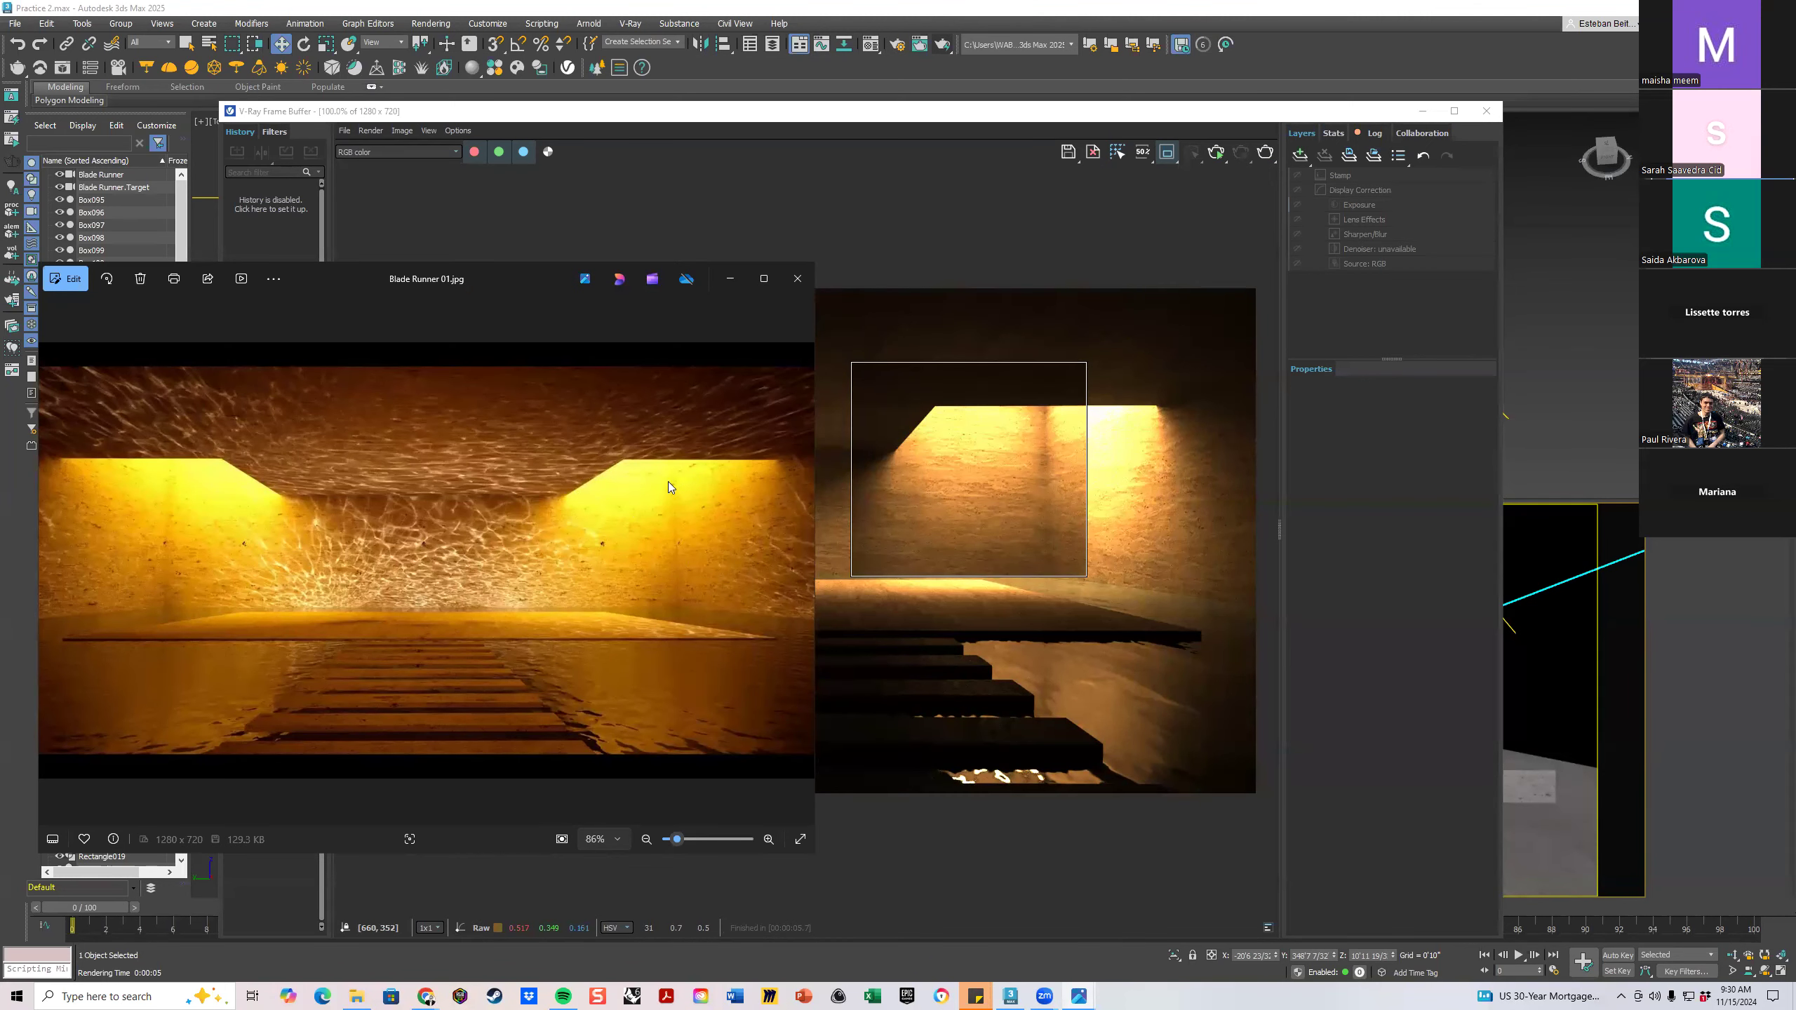
{"action": "left_click_drag", "start_coordinate": [527, 273], "coordinate": [0, 206]}
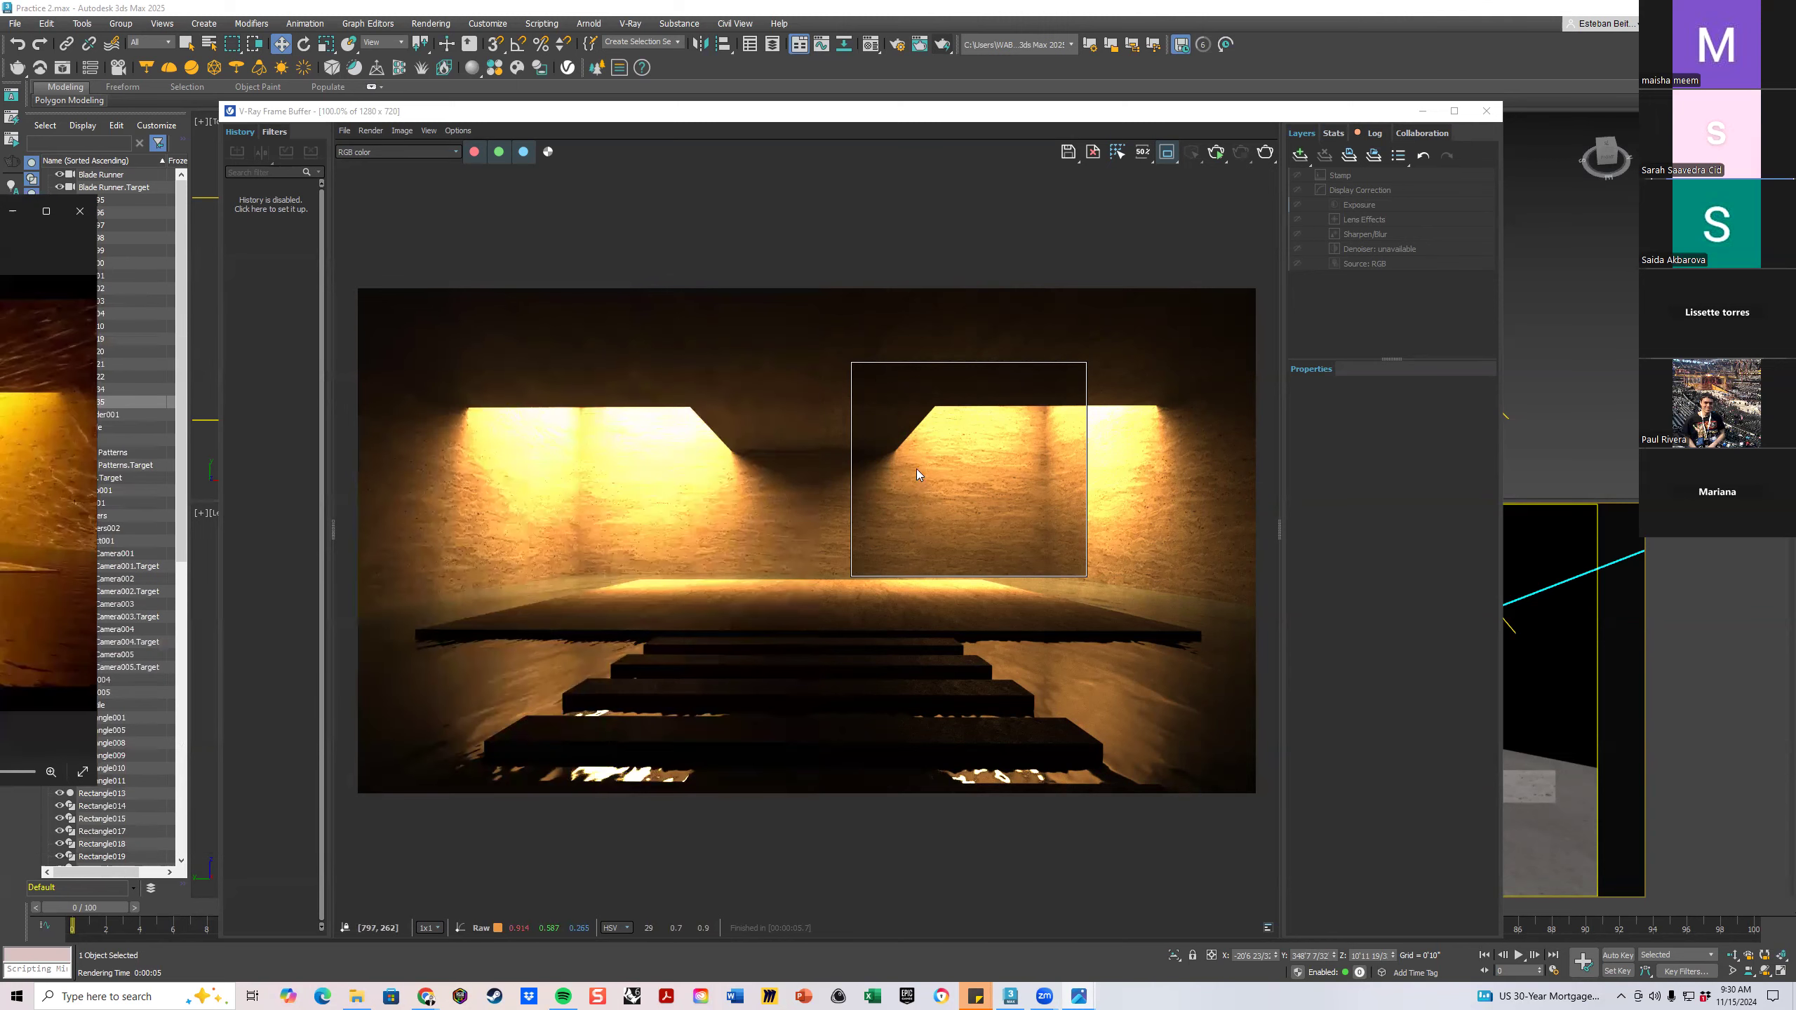
{"action": "left_click_drag", "start_coordinate": [896, 669], "coordinate": [713, 801]}
{"action": "left_click", "coordinate": [1217, 152]}
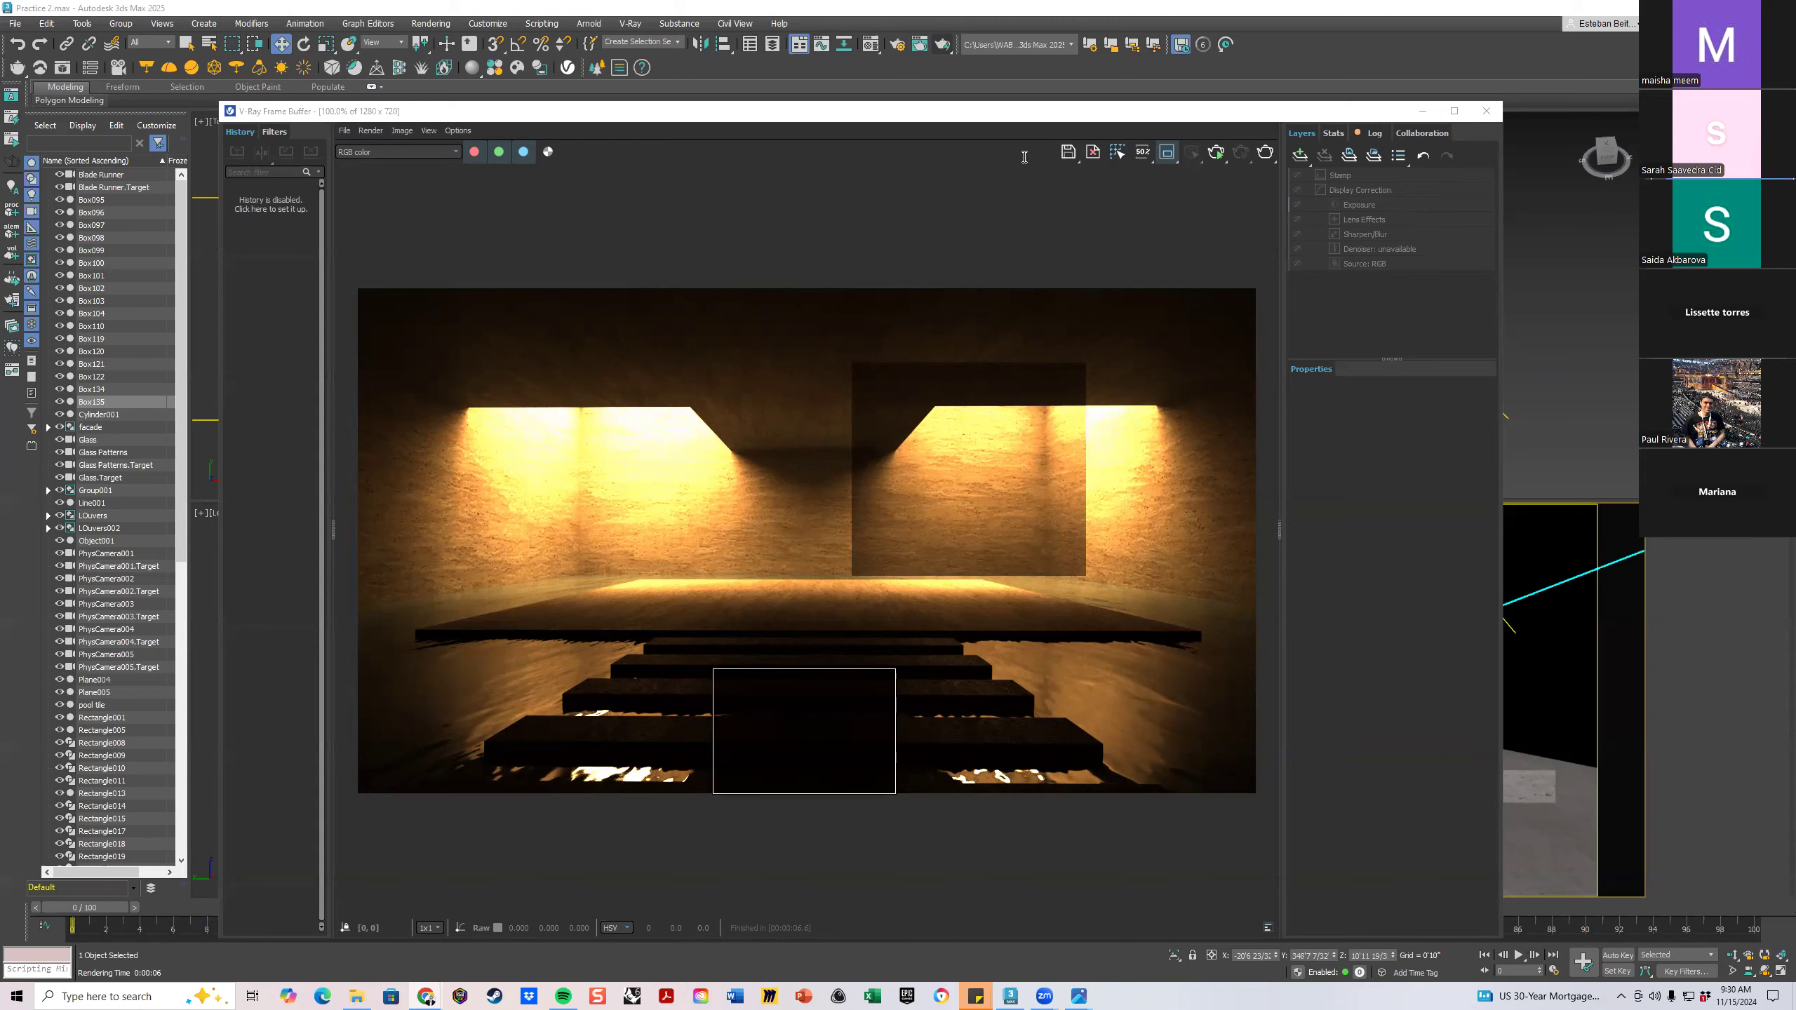
Switch to Chrome, examine the fill light image results and related studio lighting setups, and return to the V-Ray frame buffer
{"action": "left_click", "coordinate": [426, 997]}
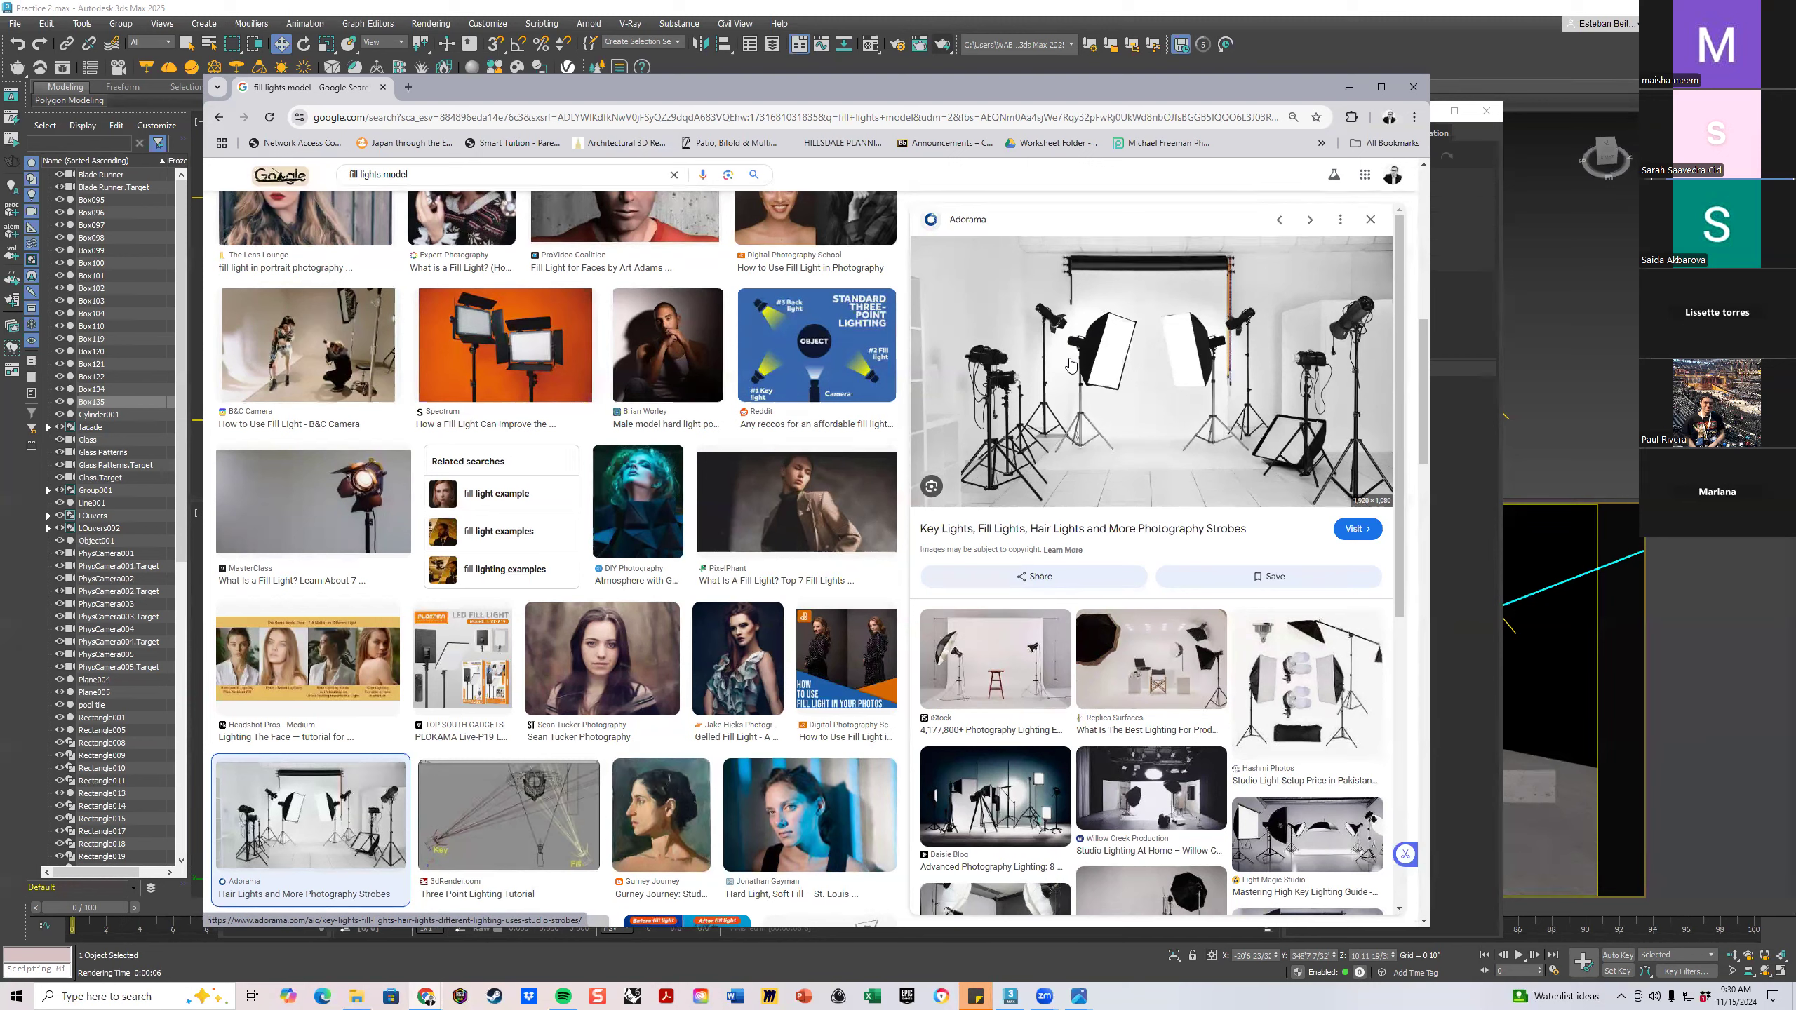
{"action": "scroll", "coordinate": [1071, 364], "scroll_direction": "down", "scroll_amount": 4}
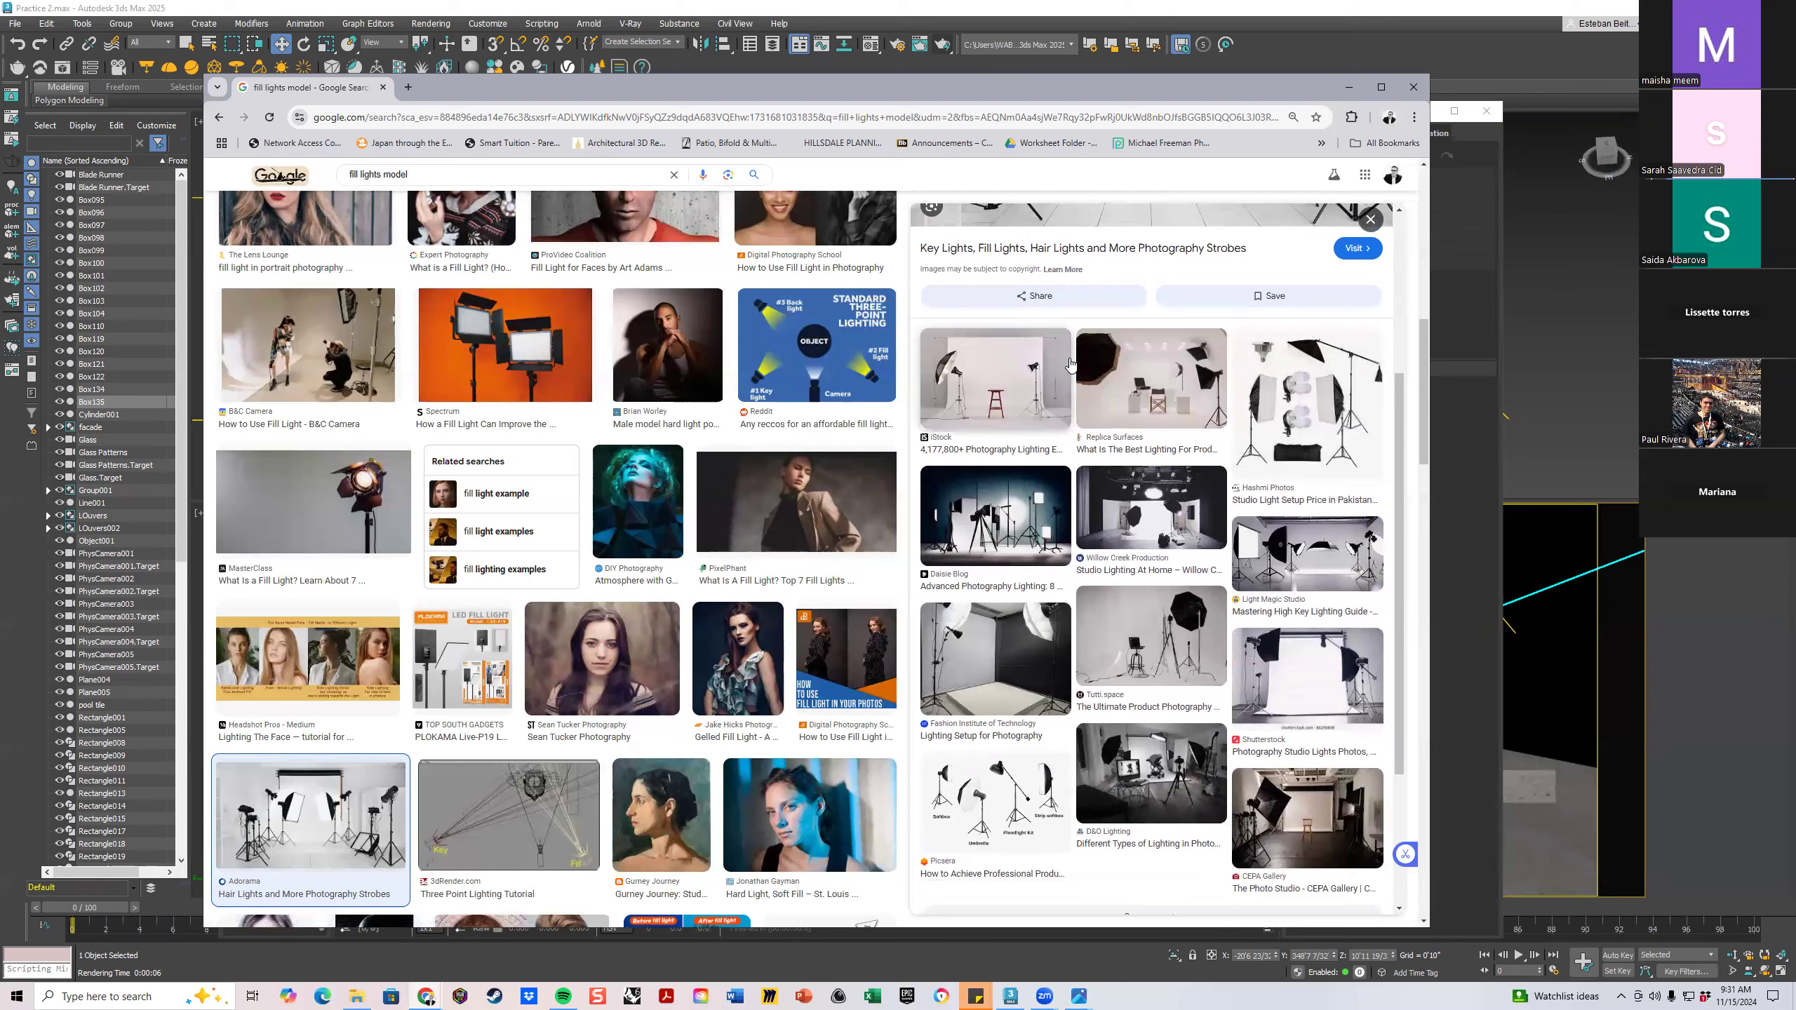
{"action": "scroll", "coordinate": [1012, 404], "scroll_direction": "down", "scroll_amount": 3}
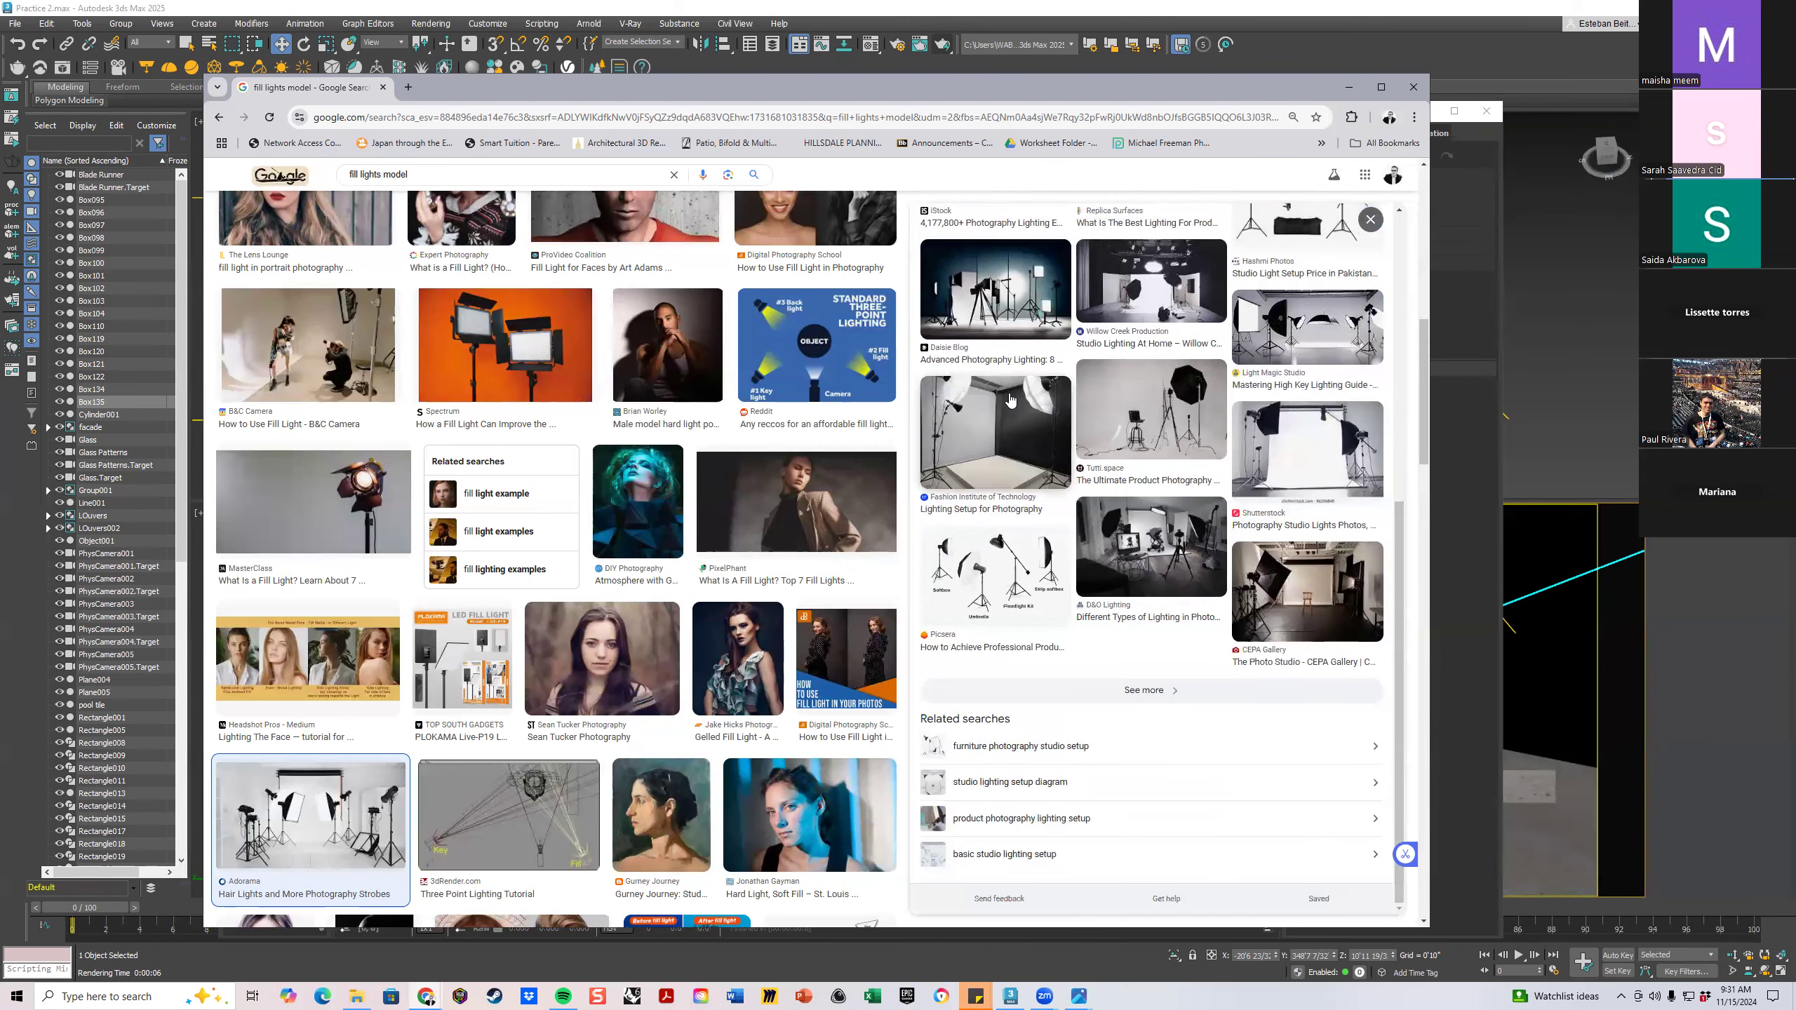
{"action": "scroll", "coordinate": [1010, 401], "scroll_direction": "up", "scroll_amount": 2}
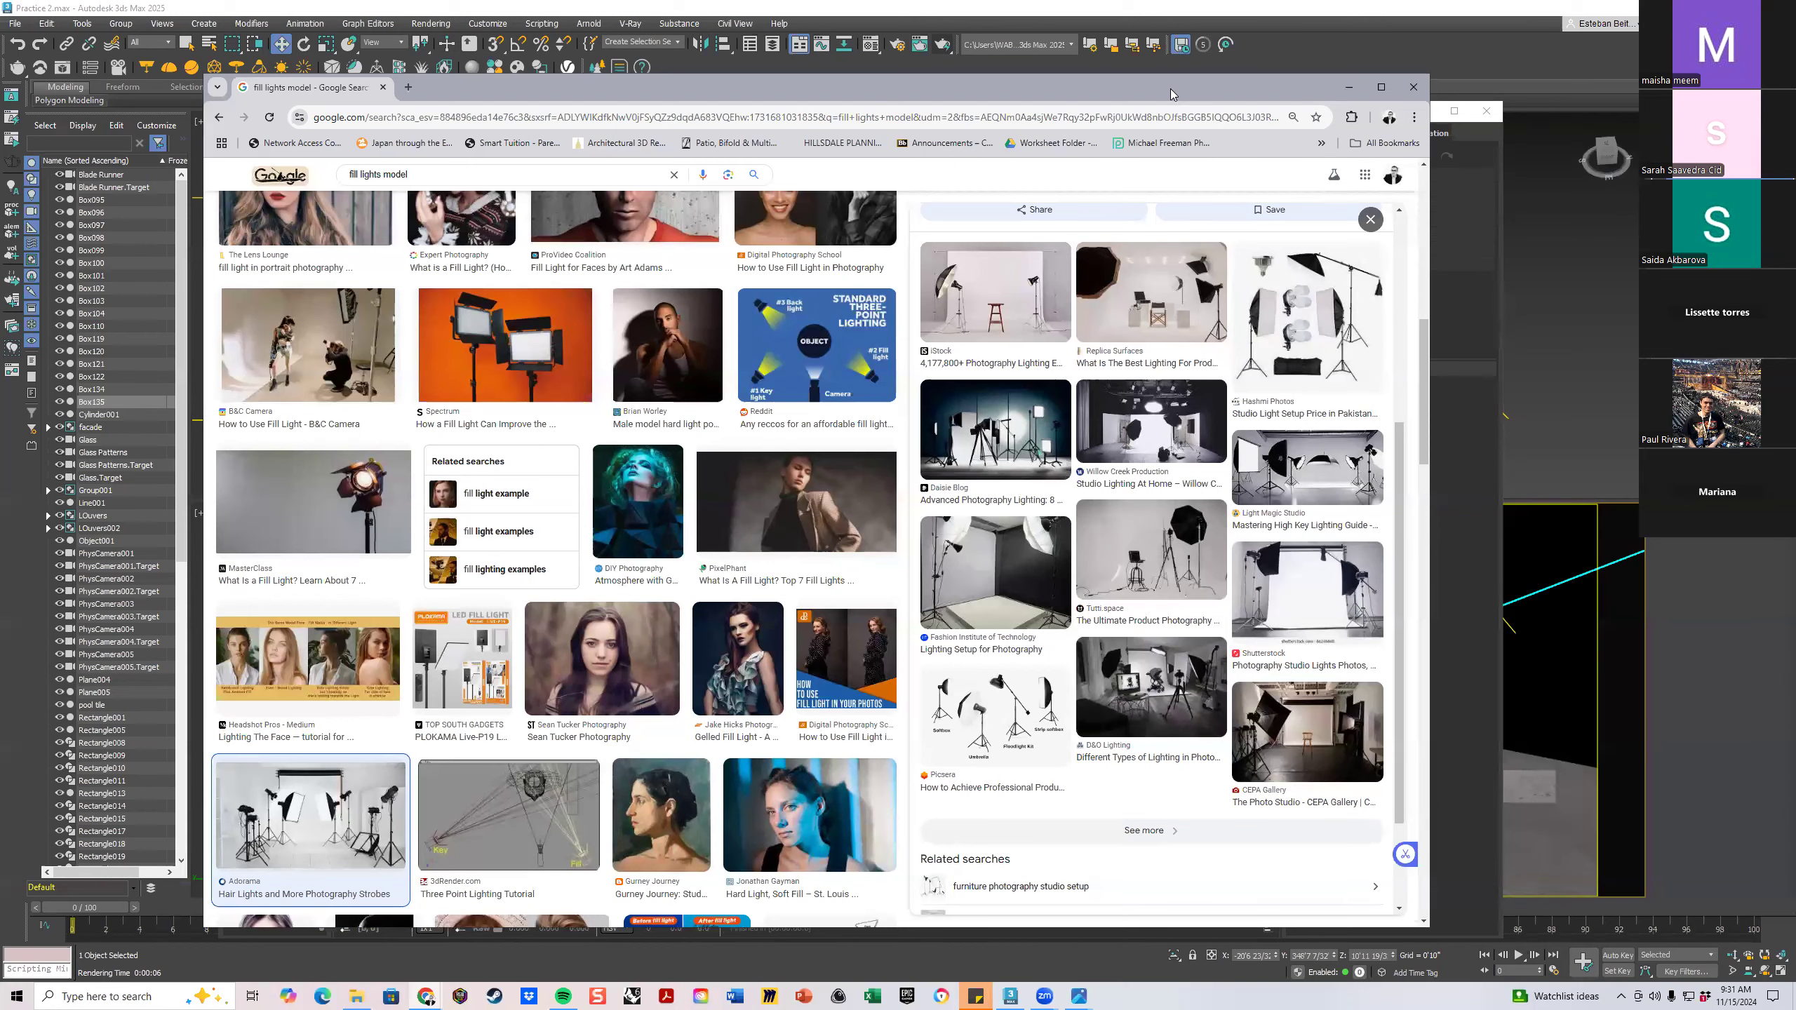
{"action": "key", "text": "alt+Tab"}
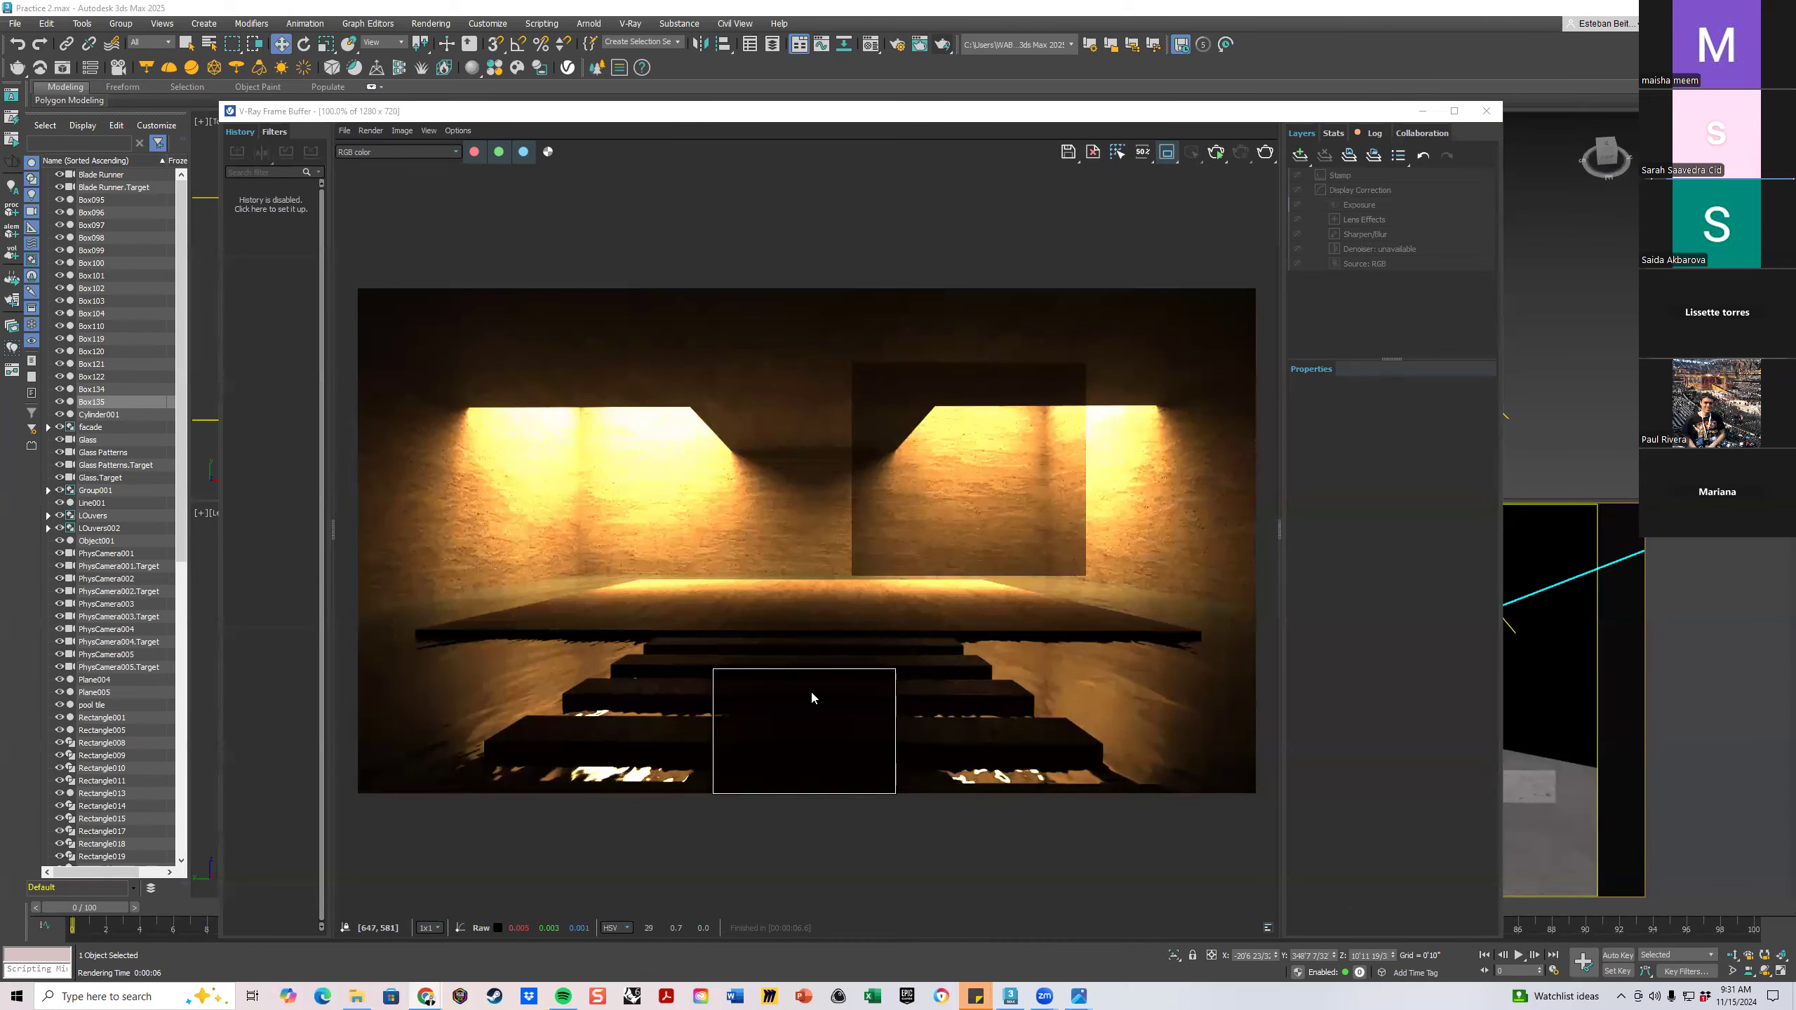
Turn off region rendering and render the full Blade Runner camera frame again
{"action": "left_click", "coordinate": [1167, 153]}
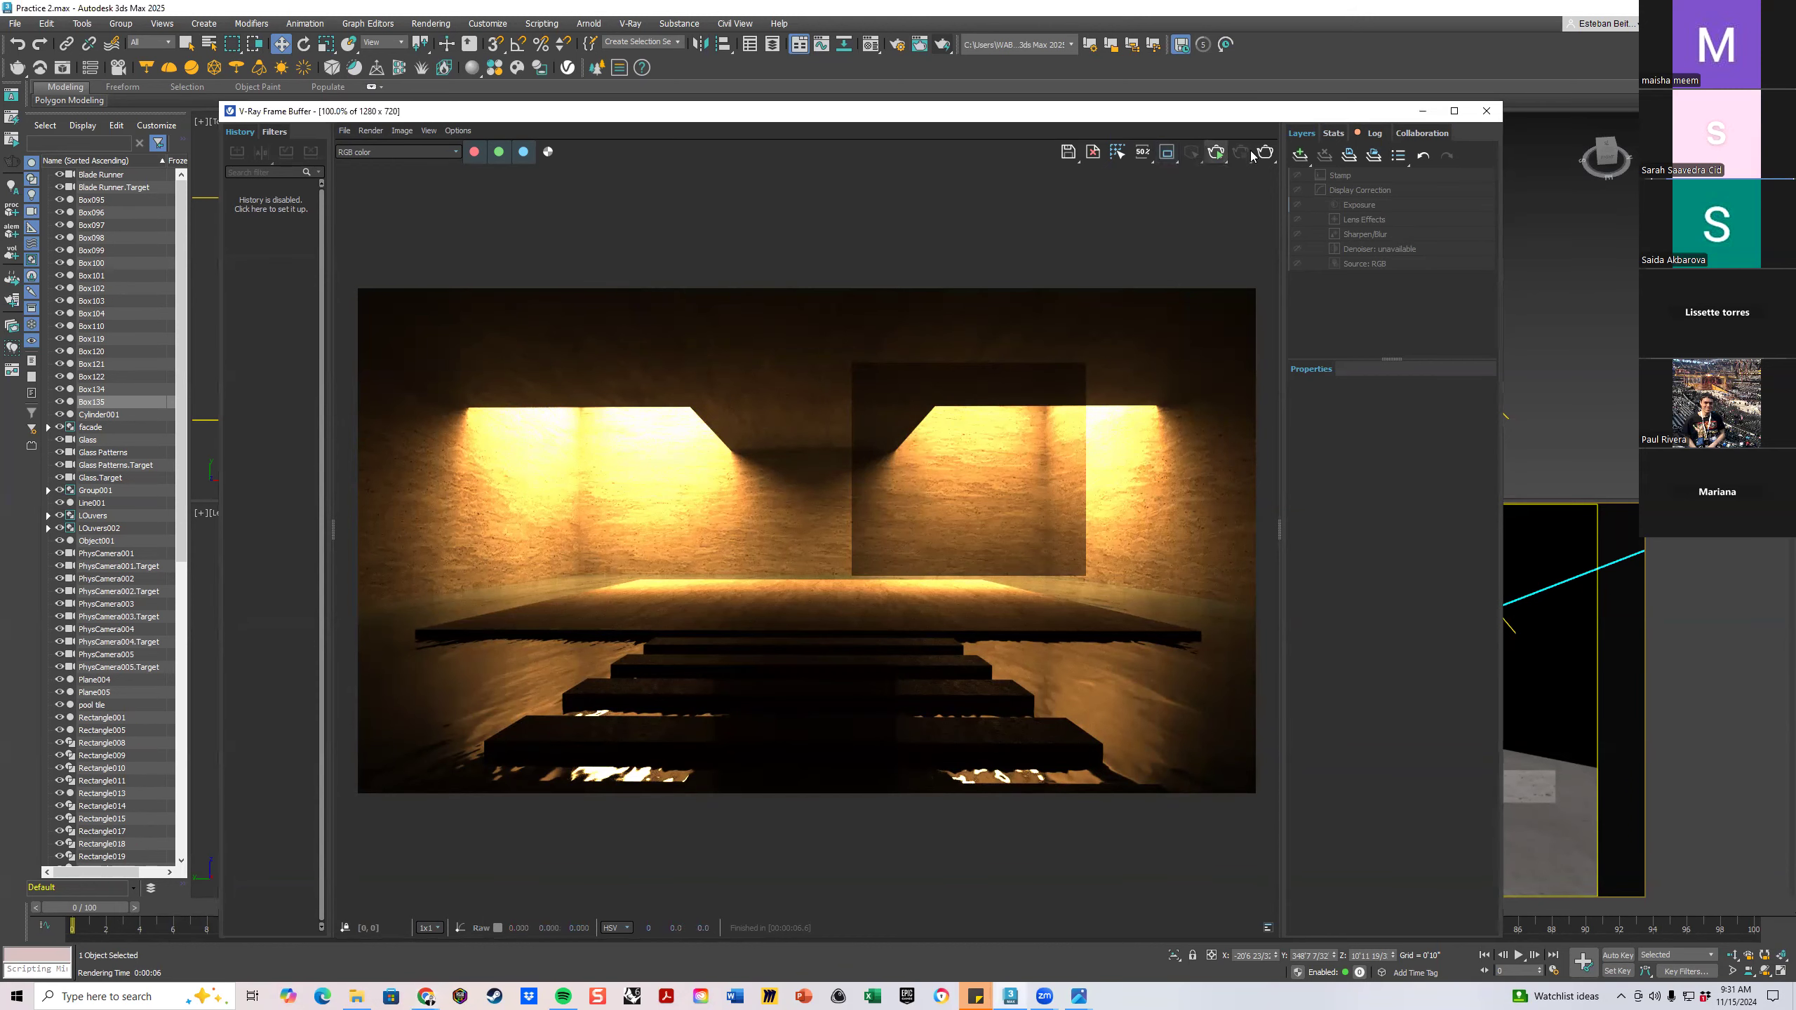
{"action": "left_click", "coordinate": [1266, 152]}
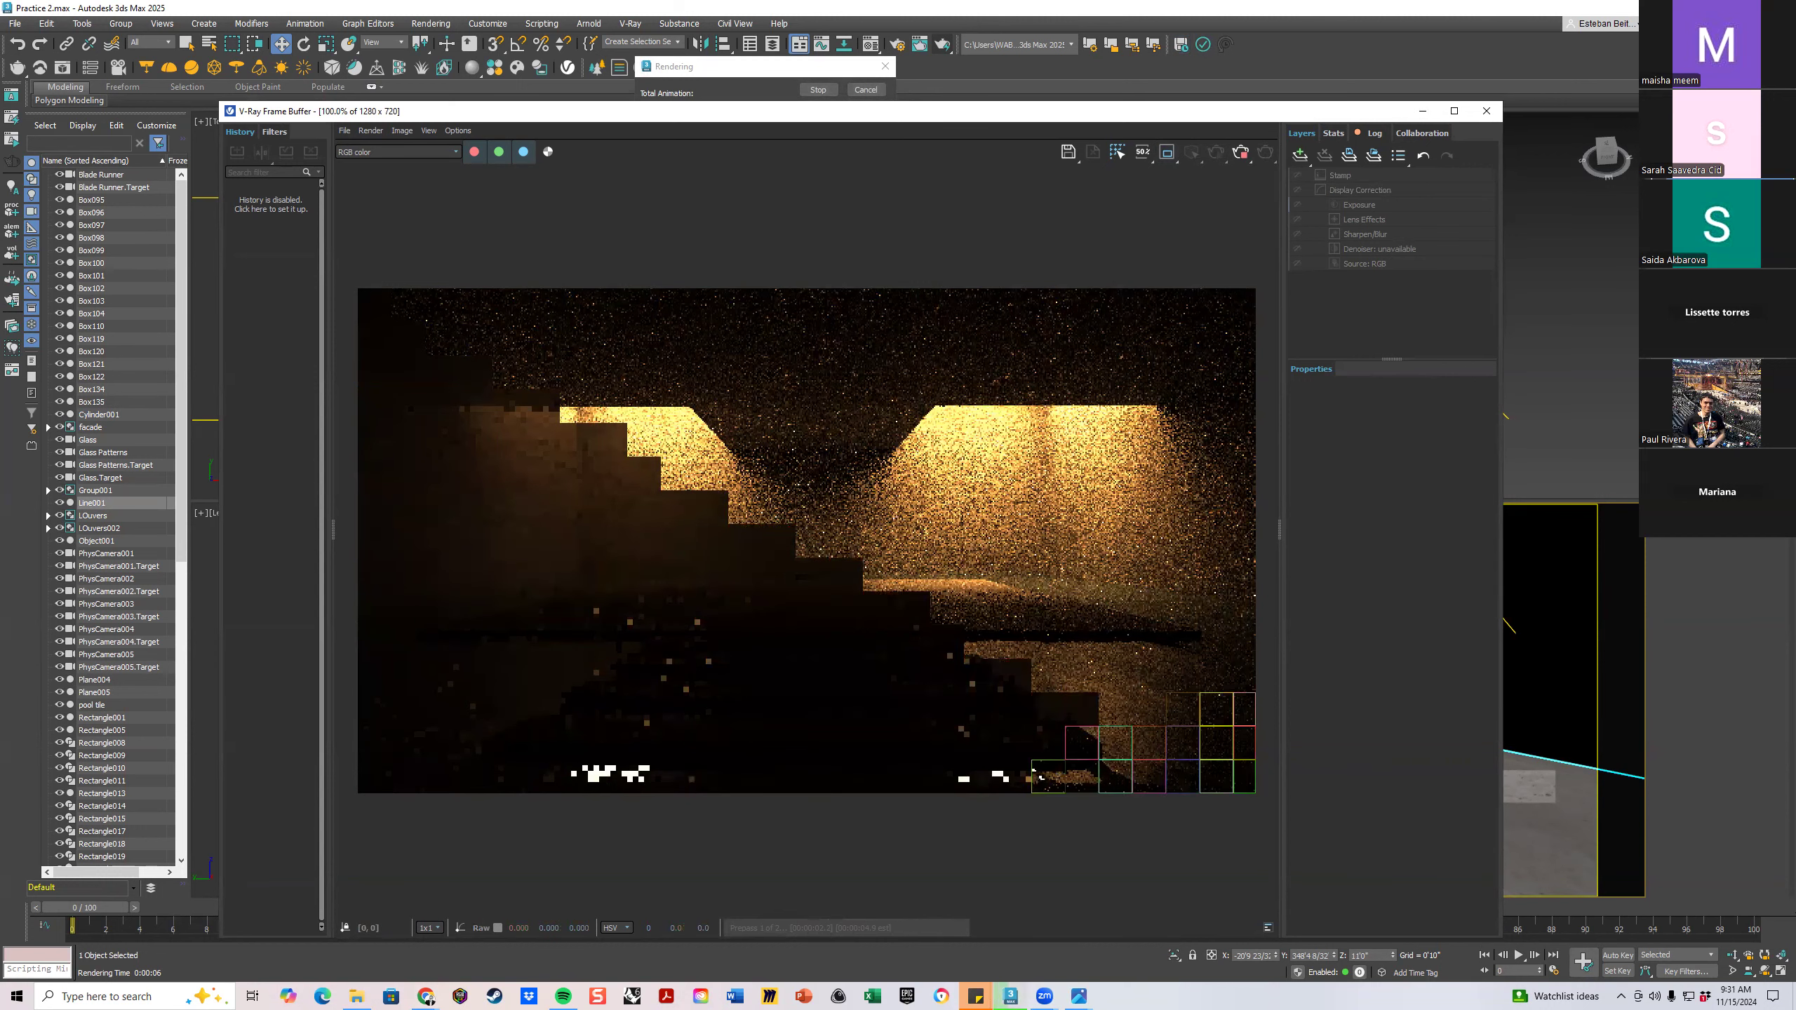
Compare the full-frame render with the Blade Runner 01.jpg reference and move both windows aside to reveal the viewports
{"action": "left_click_drag", "start_coordinate": [0, 213], "coordinate": [721, 181]}
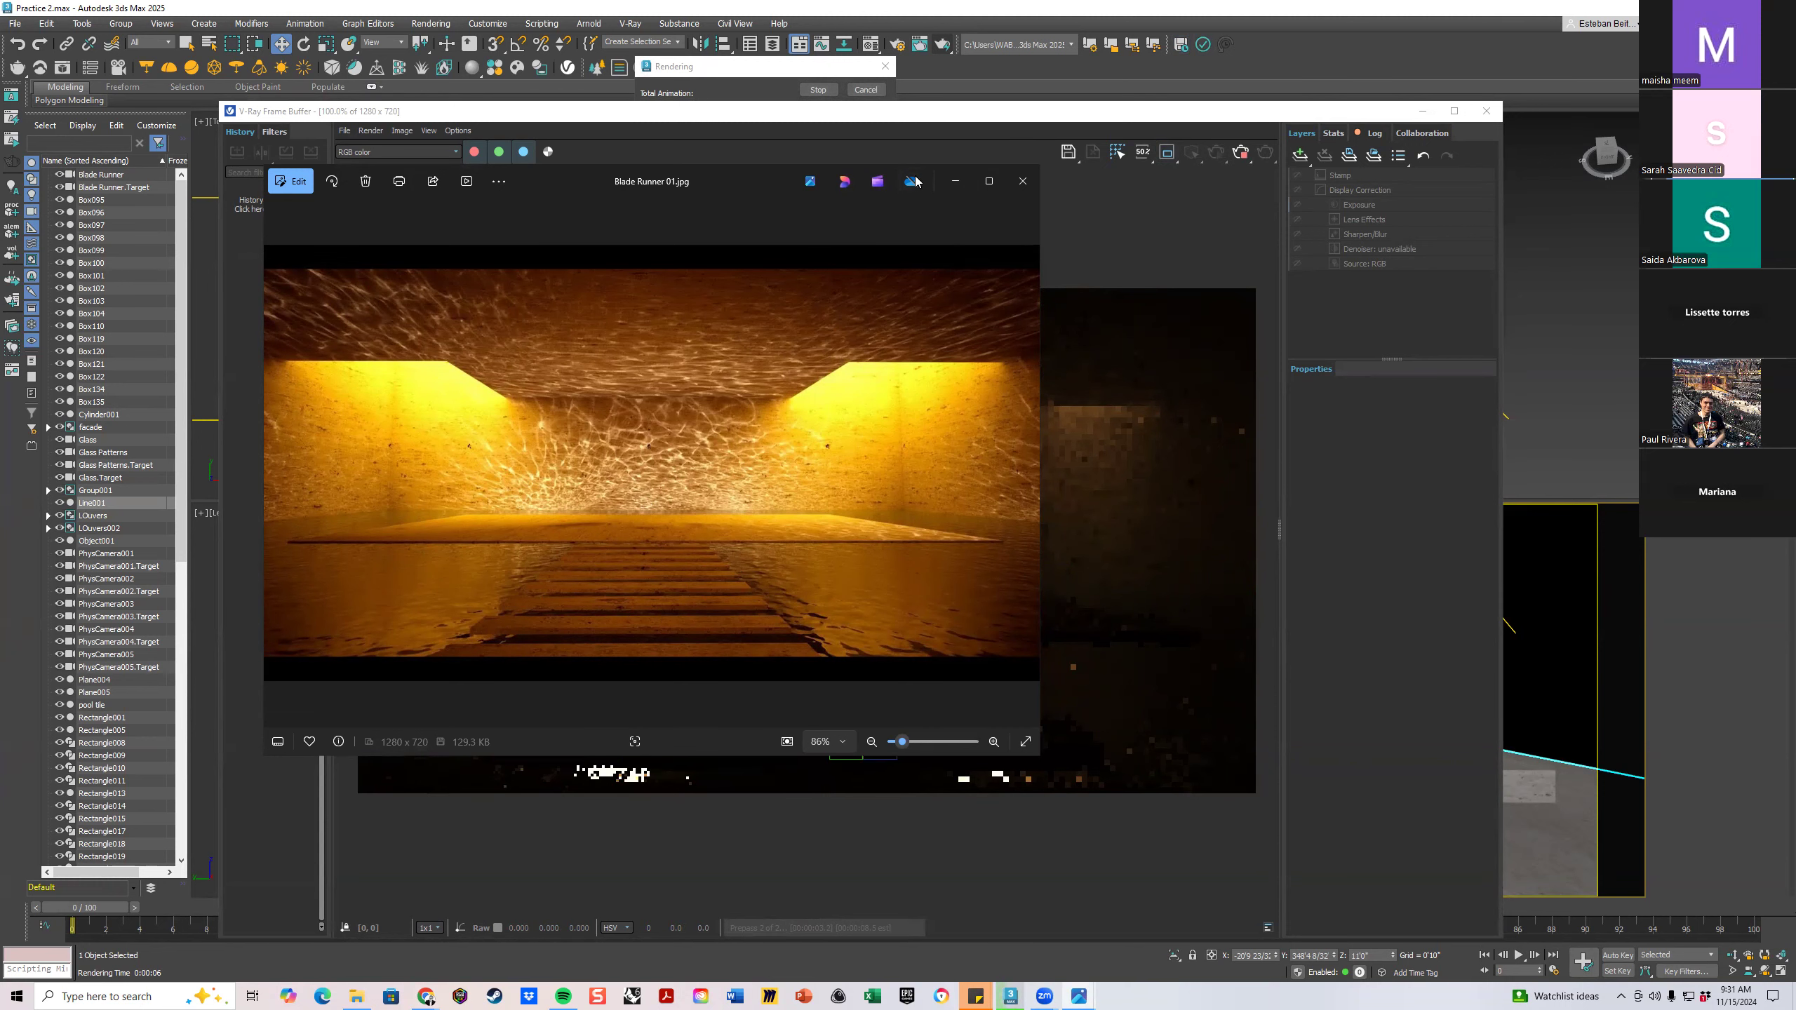
{"action": "left_click_drag", "start_coordinate": [738, 178], "coordinate": [0, 181]}
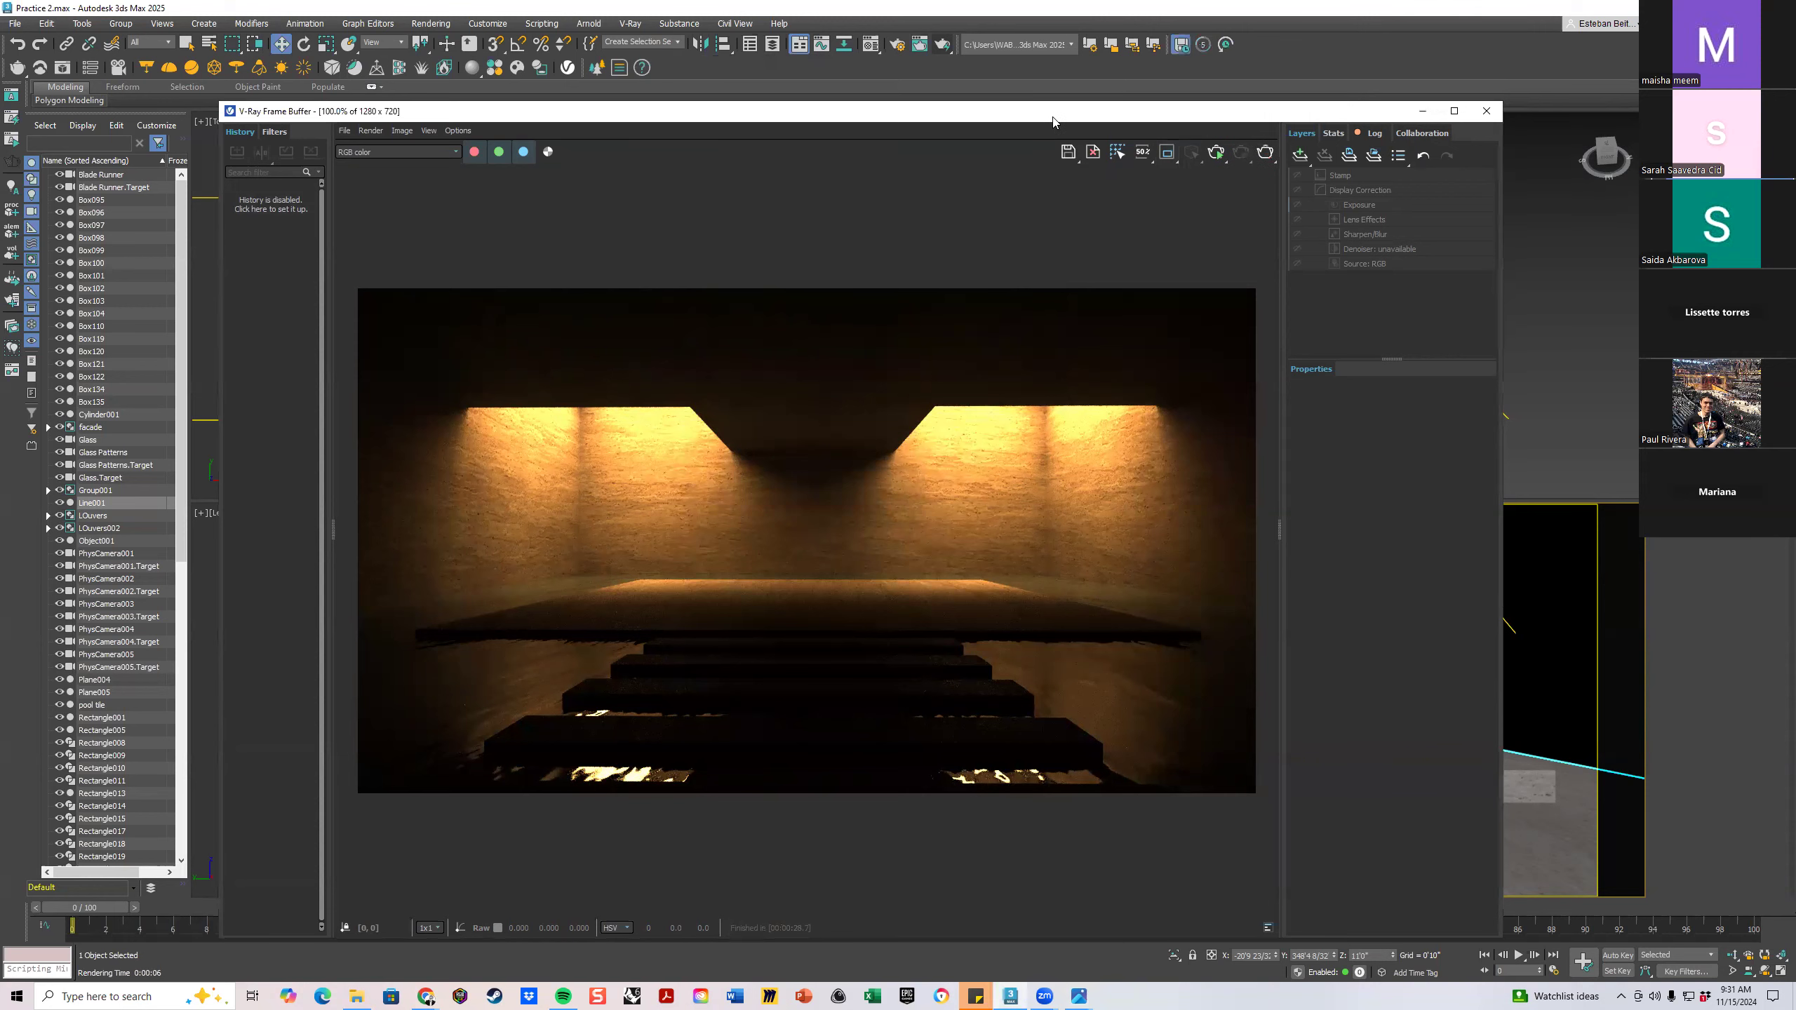
{"action": "left_click_drag", "start_coordinate": [1053, 117], "coordinate": [0, 83]}
Draw a V-Ray plane light in the Left view, spanning the room's width from below the ceiling volume to near the floor
{"action": "left_click", "coordinate": [383, 394]}
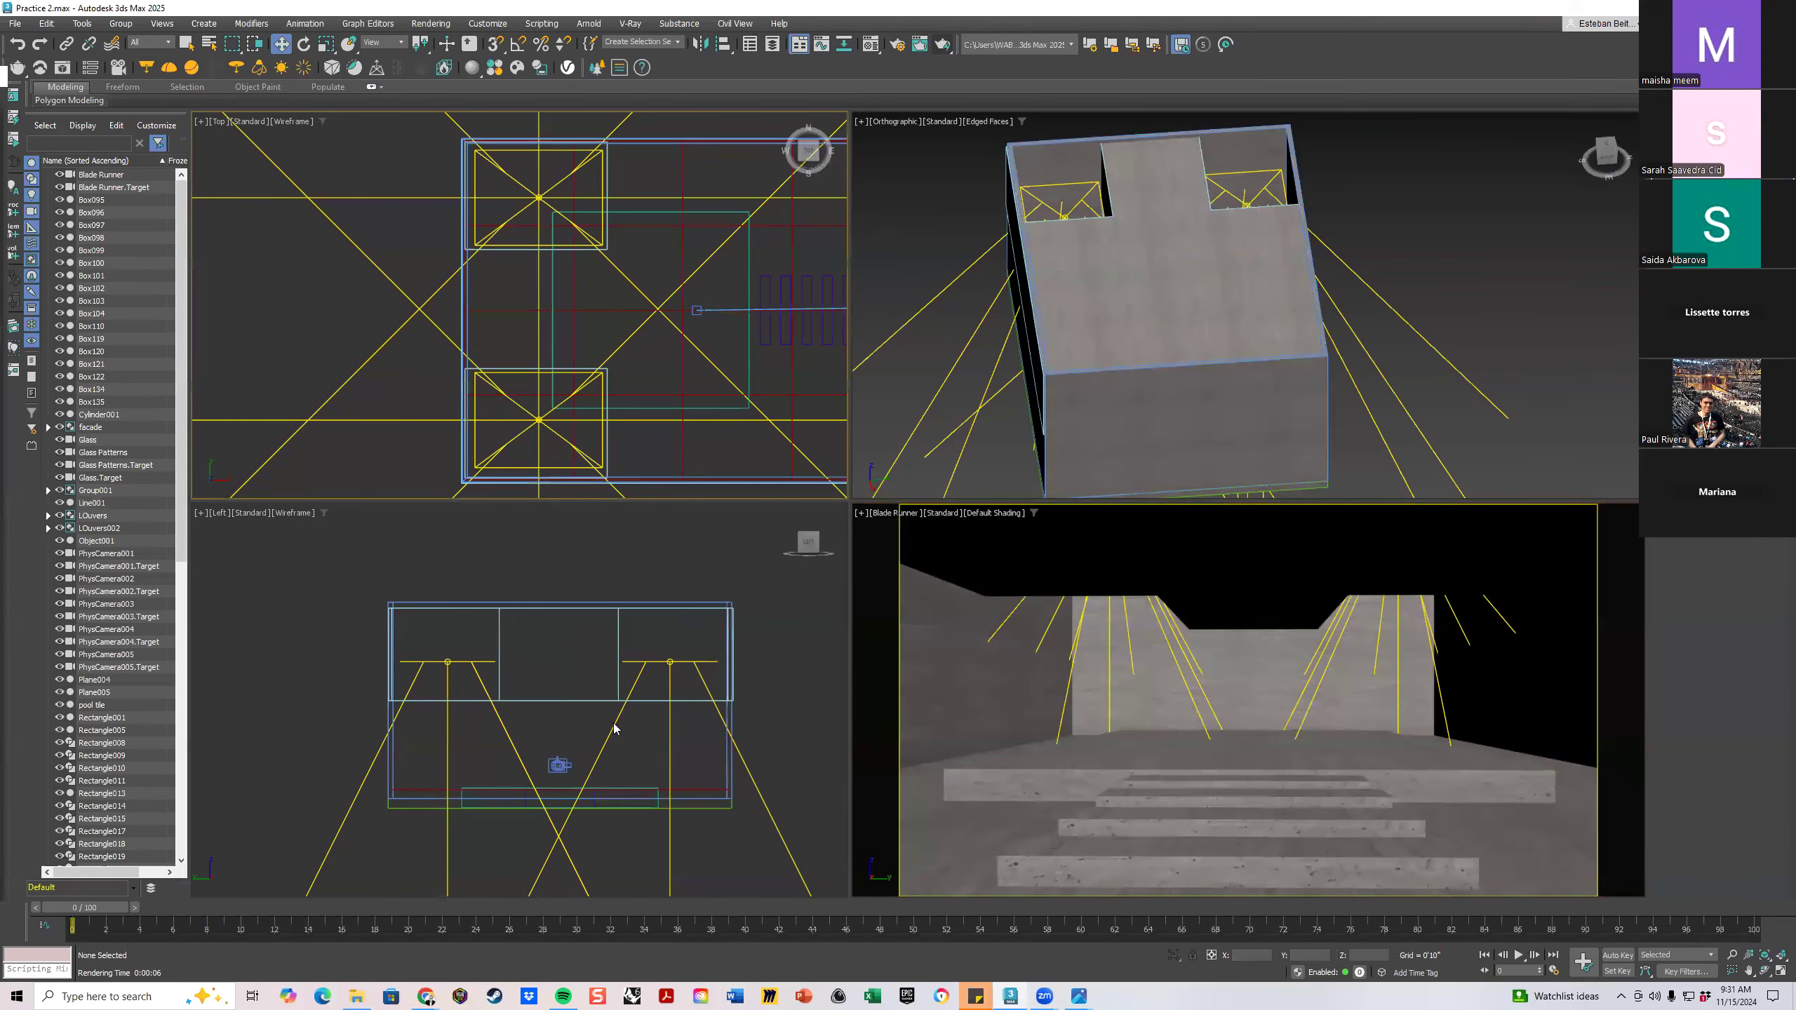
{"action": "left_click", "coordinate": [588, 716]}
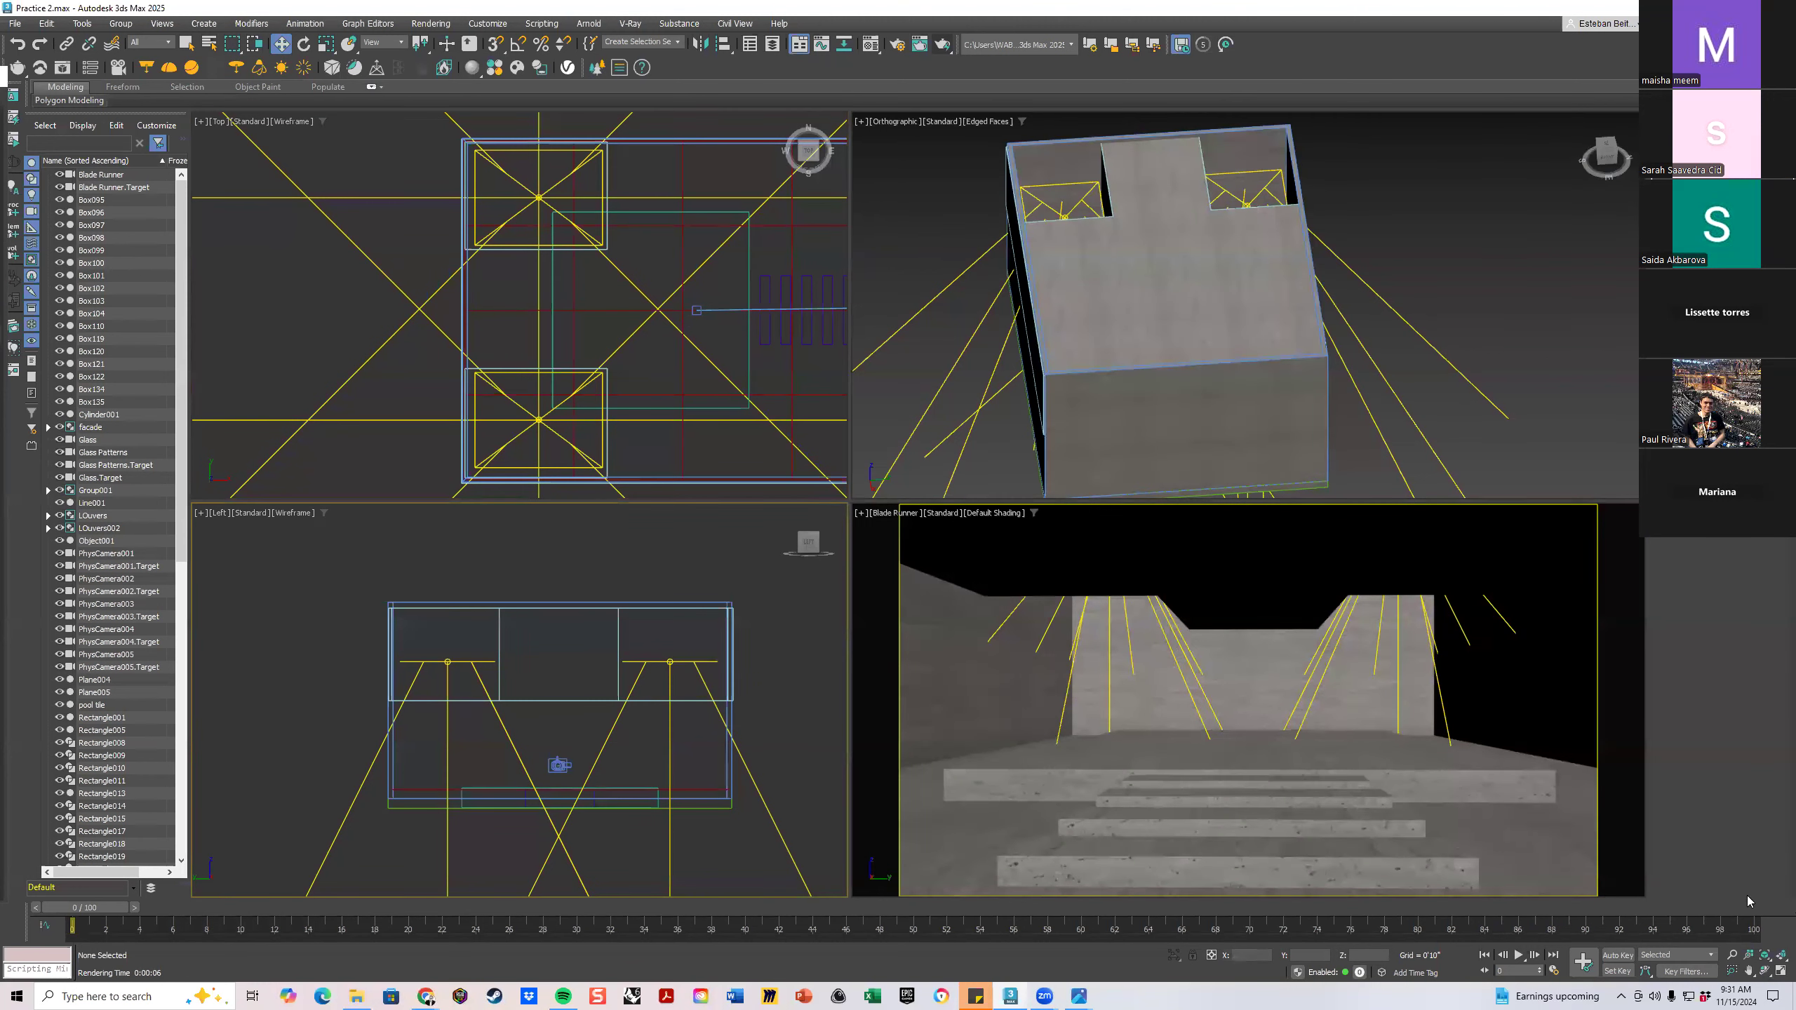
{"action": "left_click", "coordinate": [1780, 972]}
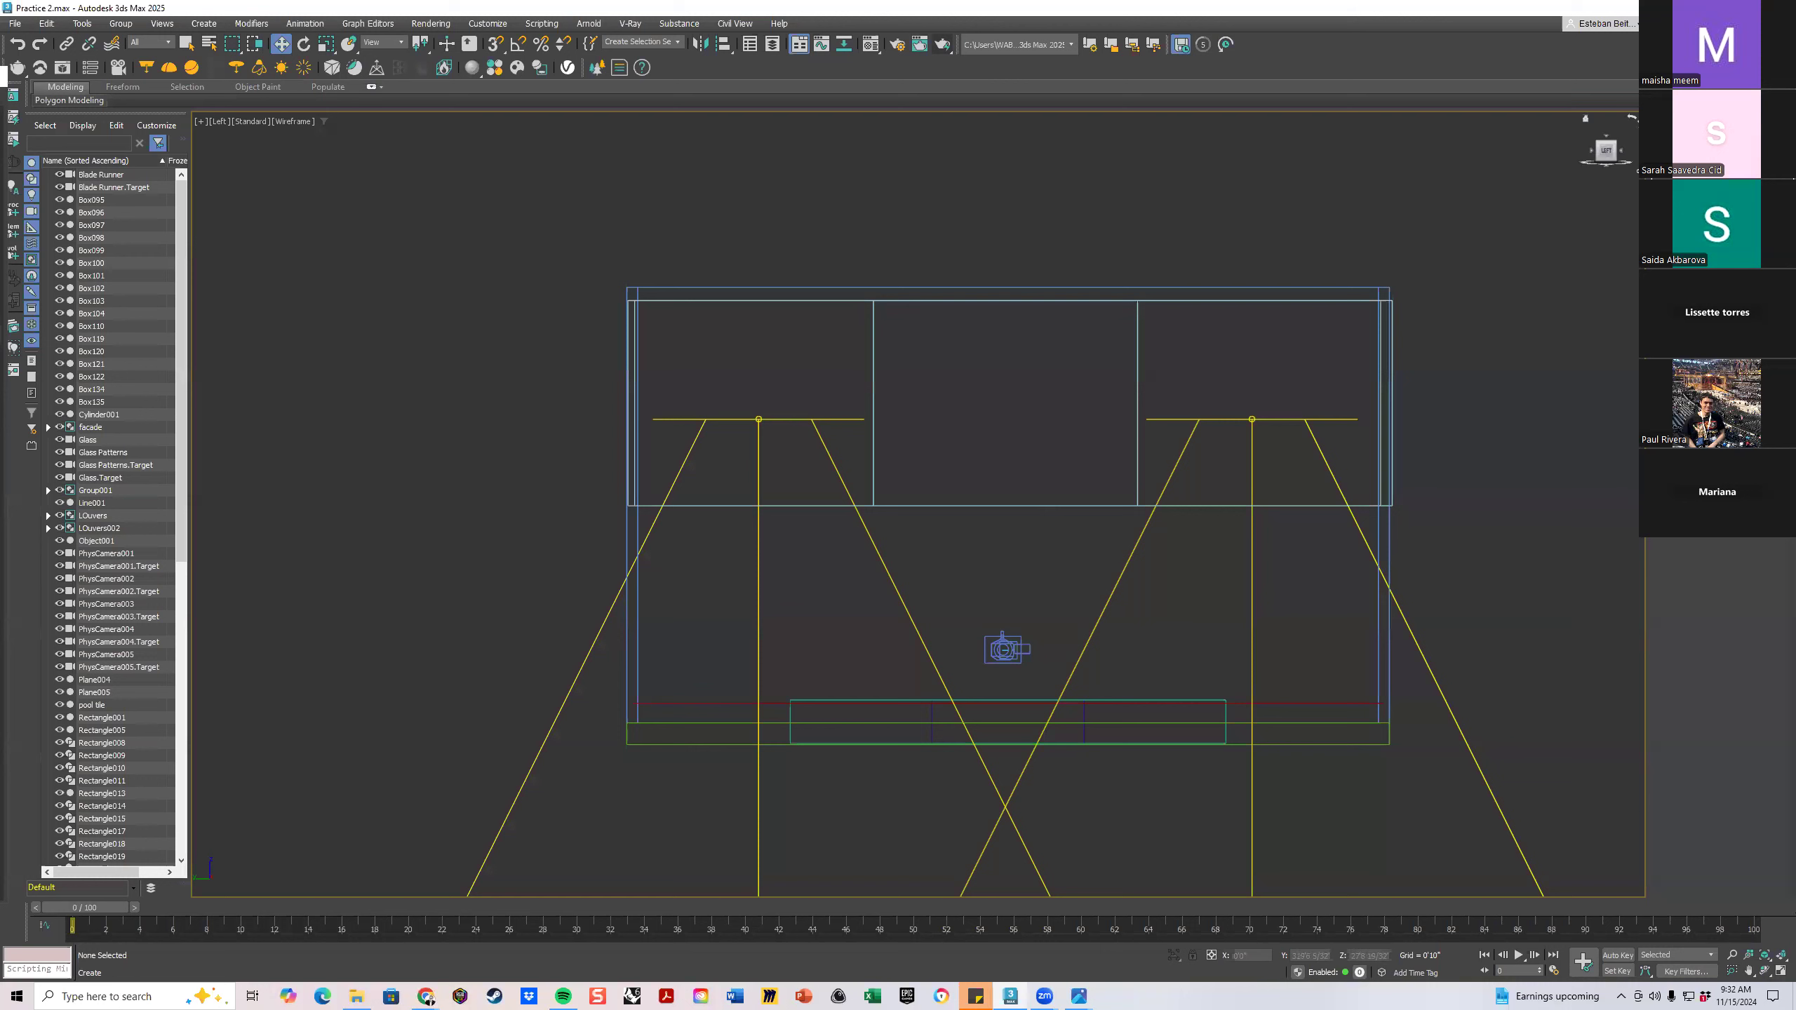
{"action": "left_click", "coordinate": [1687, 204]}
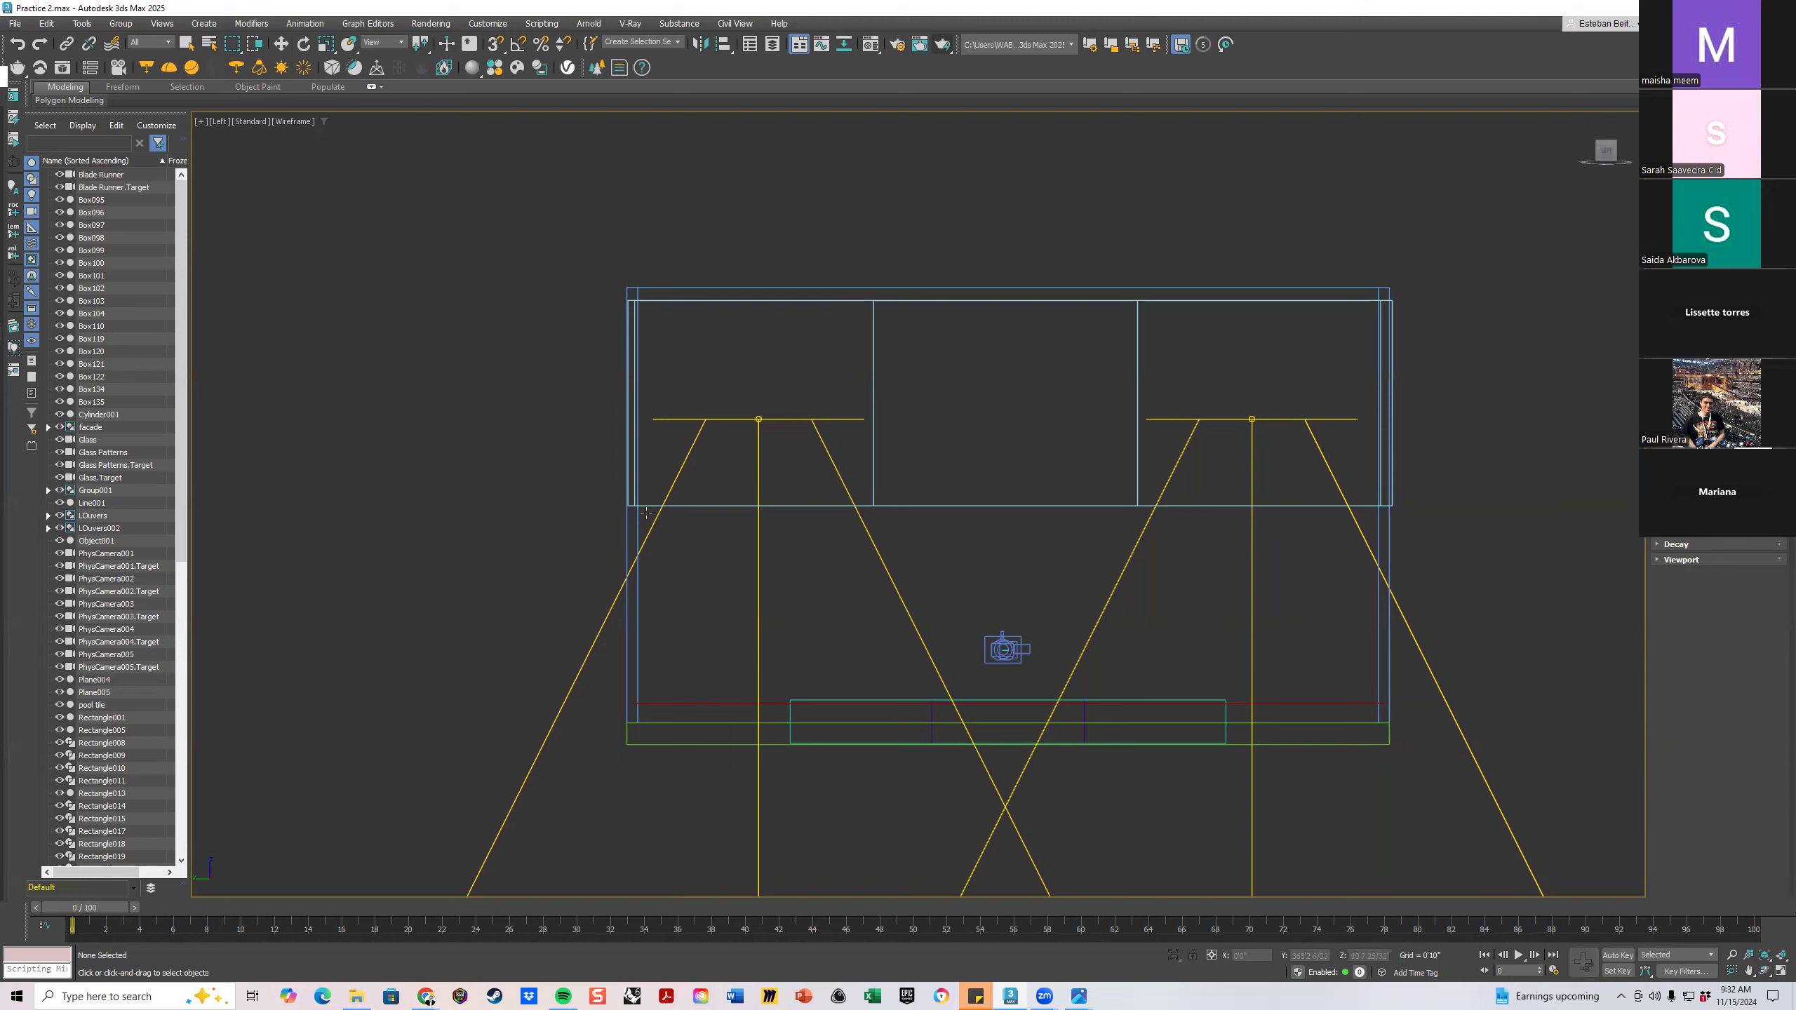
{"action": "left_click_drag", "start_coordinate": [646, 512], "coordinate": [1370, 694]}
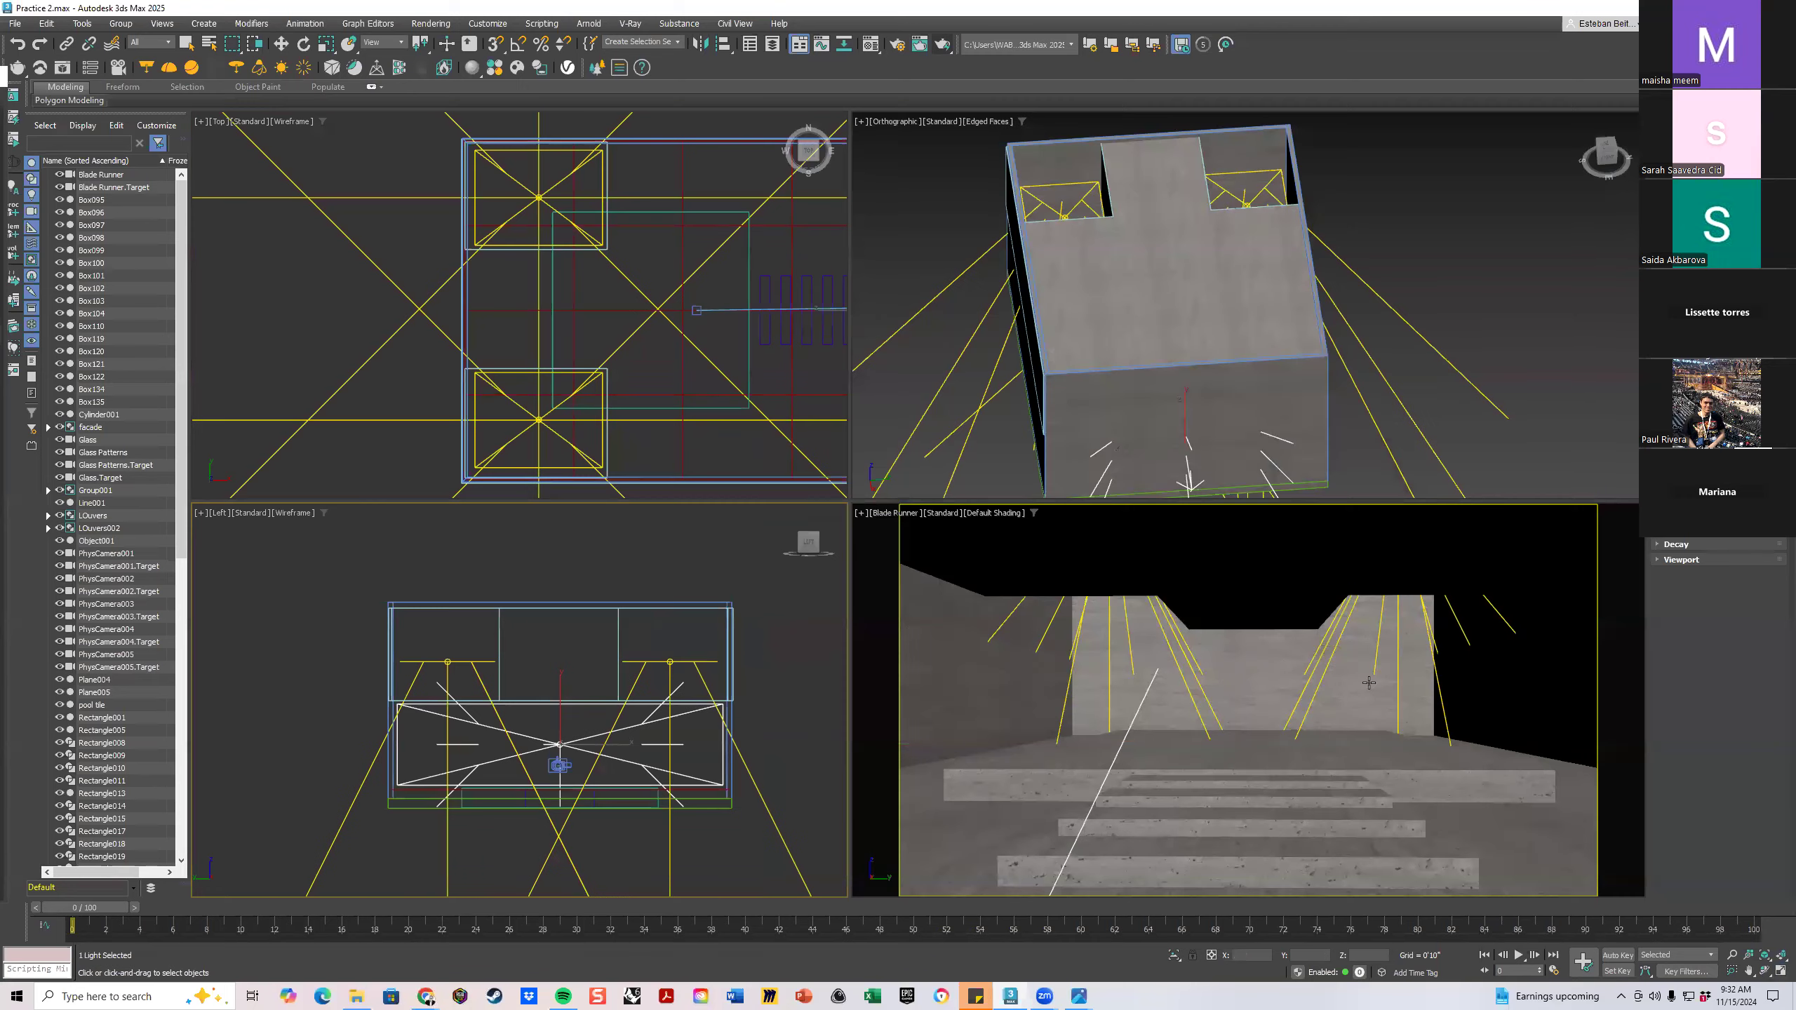
Move the new plane light in the Top view to just outside the room, behind the Blade Runner camera
{"action": "left_click", "coordinate": [1779, 971]}
{"action": "left_click", "coordinate": [1780, 971]}
{"action": "scroll", "coordinate": [1160, 614], "scroll_direction": "down", "scroll_amount": 6}
{"action": "middle_click_drag", "start_coordinate": [1160, 614], "coordinate": [951, 610]}
{"action": "scroll", "coordinate": [1118, 590], "scroll_direction": "up", "scroll_amount": 2}
{"action": "key", "text": "w"}
{"action": "left_click_drag", "start_coordinate": [1125, 567], "coordinate": [1203, 566]}
{"action": "left_click", "coordinate": [1375, 668]}
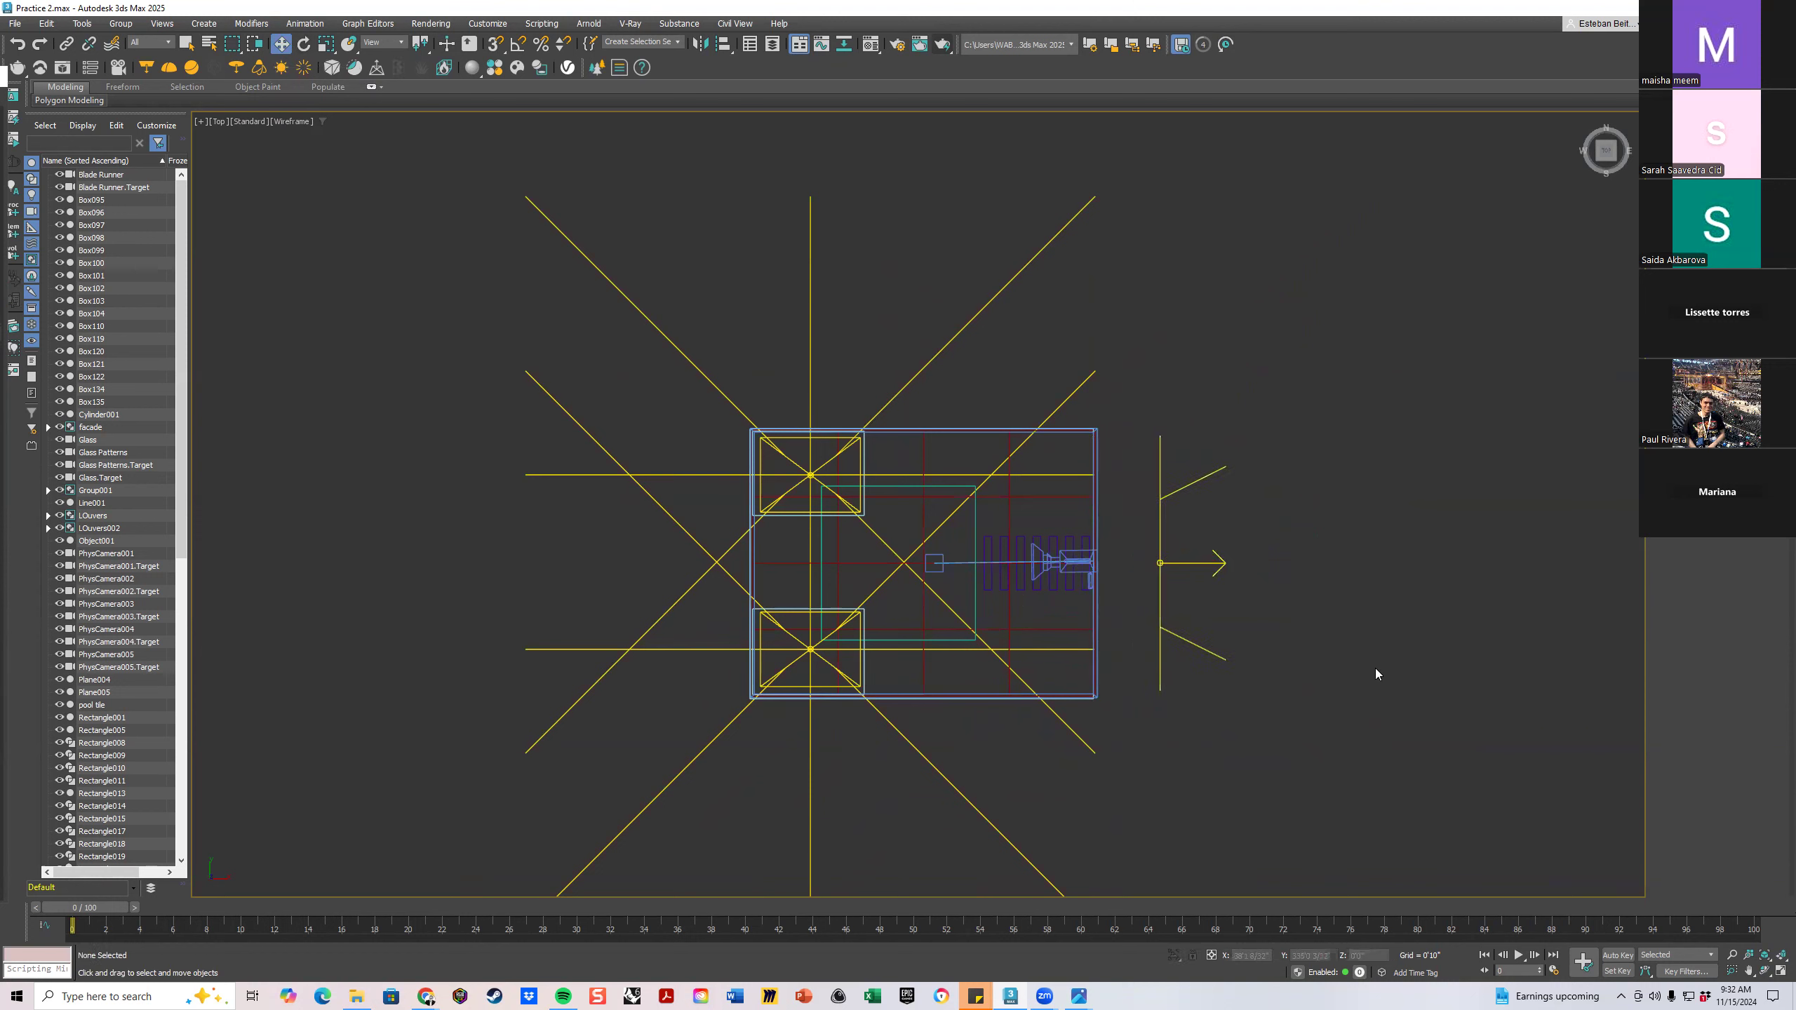
Enable angle snap and rotate the new plane light 180 degrees in the Top view so it faces into the room
{"action": "scroll", "coordinate": [1190, 653], "scroll_direction": "up", "scroll_amount": 2}
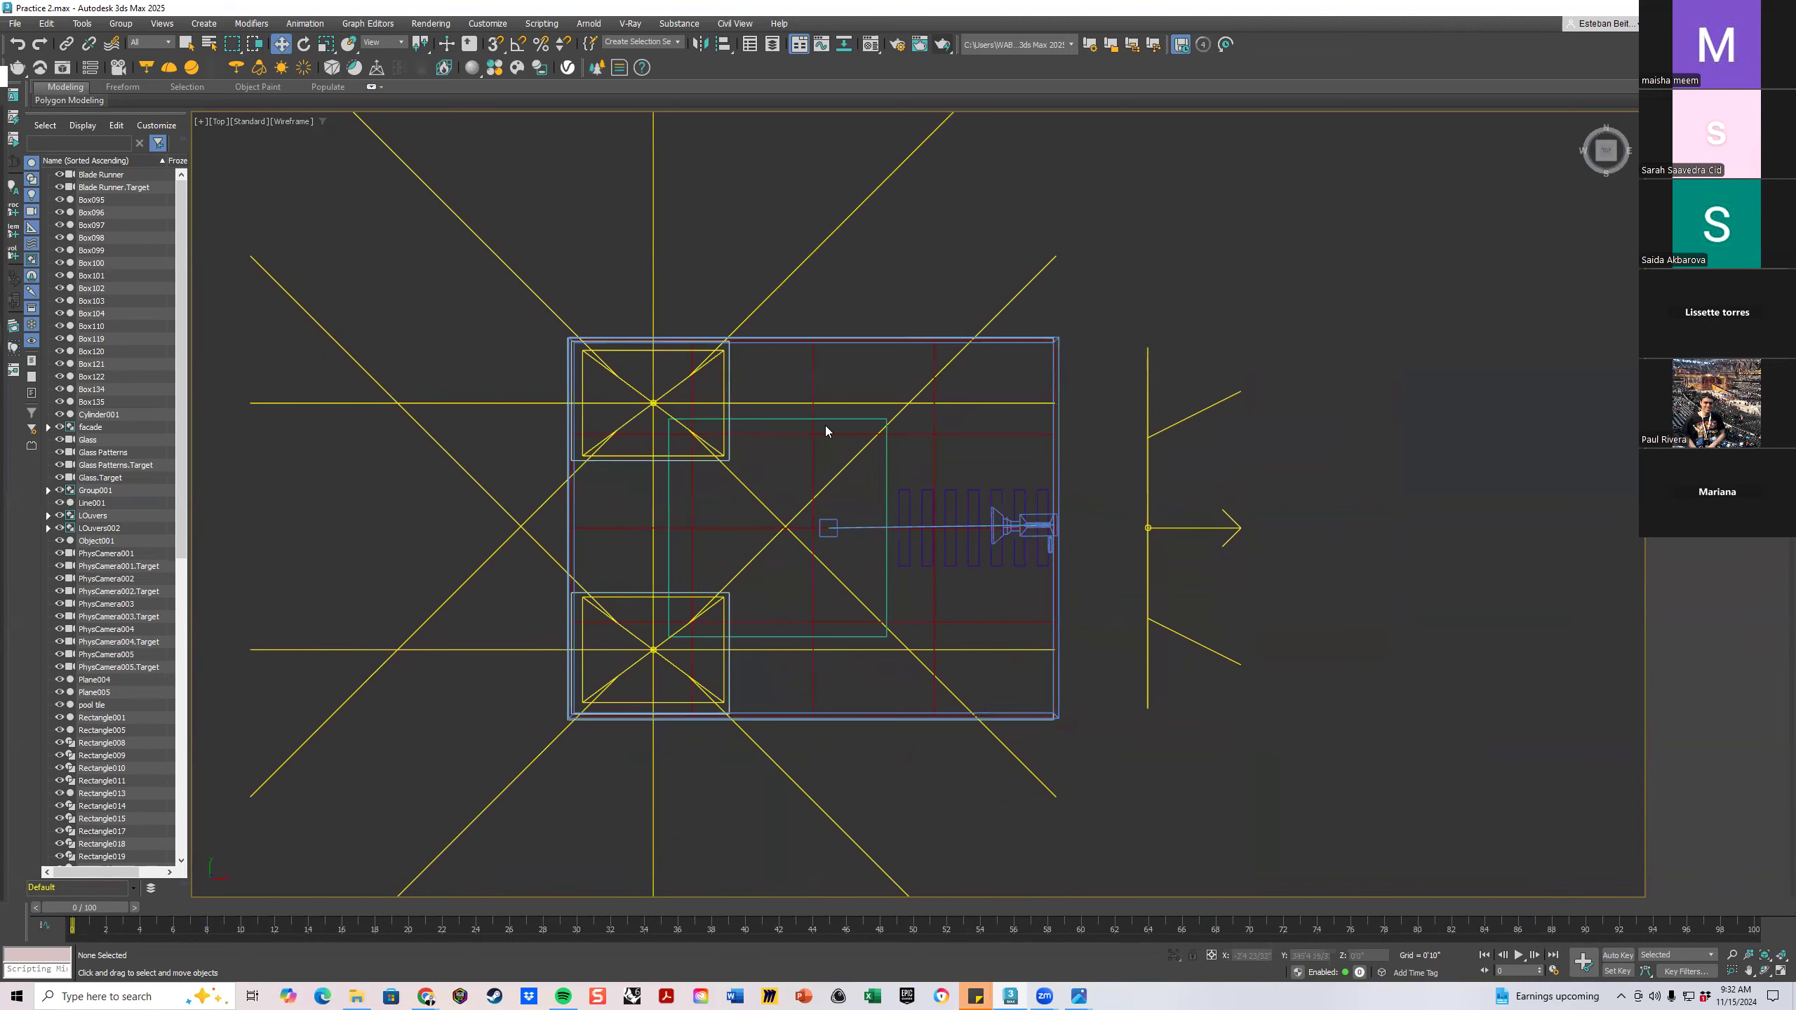
{"action": "left_click", "coordinate": [303, 44]}
{"action": "left_click", "coordinate": [1148, 483]}
{"action": "left_click_drag", "start_coordinate": [1195, 472], "coordinate": [1296, 757]}
{"action": "key", "text": "ctrl+z"}
{"action": "left_click", "coordinate": [519, 44]}
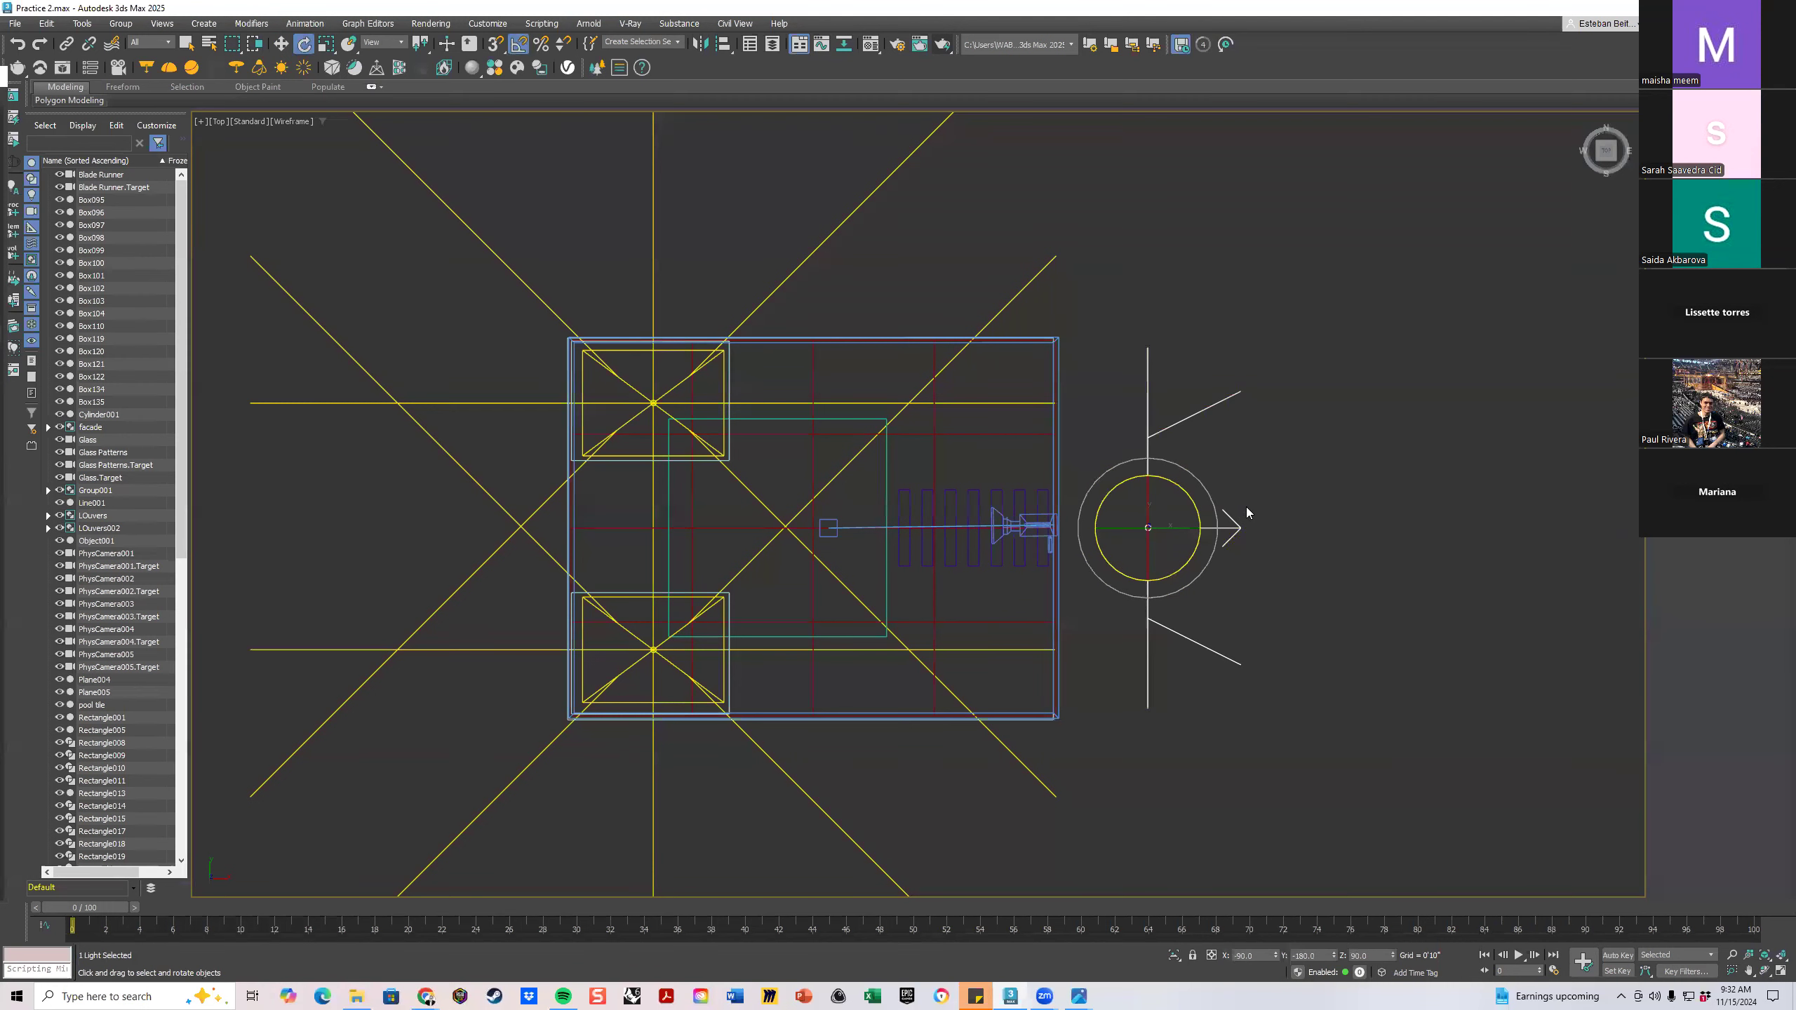
{"action": "left_click_drag", "start_coordinate": [1182, 464], "coordinate": [1304, 513]}
Move the plane light into the room, placing it just inside the wall behind the camera
{"action": "key", "text": "w"}
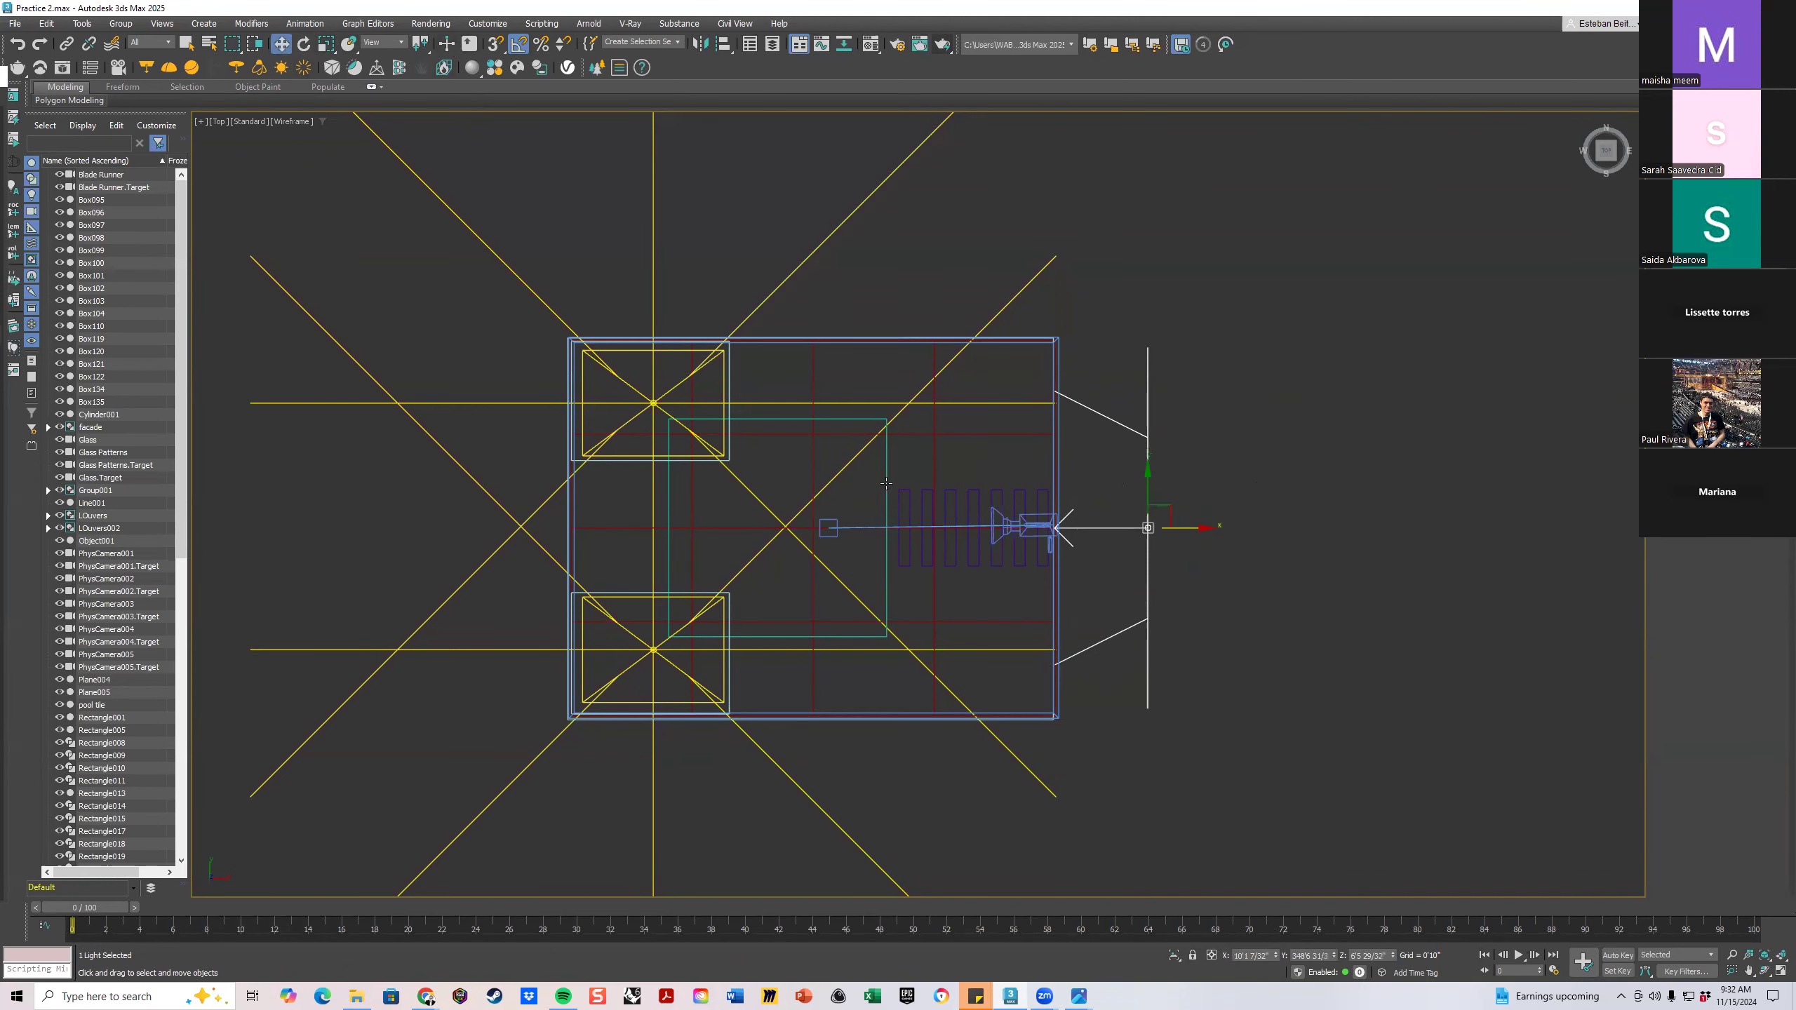
{"action": "left_click_drag", "start_coordinate": [1195, 529], "coordinate": [1094, 538]}
{"action": "scroll", "coordinate": [1093, 537], "scroll_direction": "up", "scroll_amount": 5}
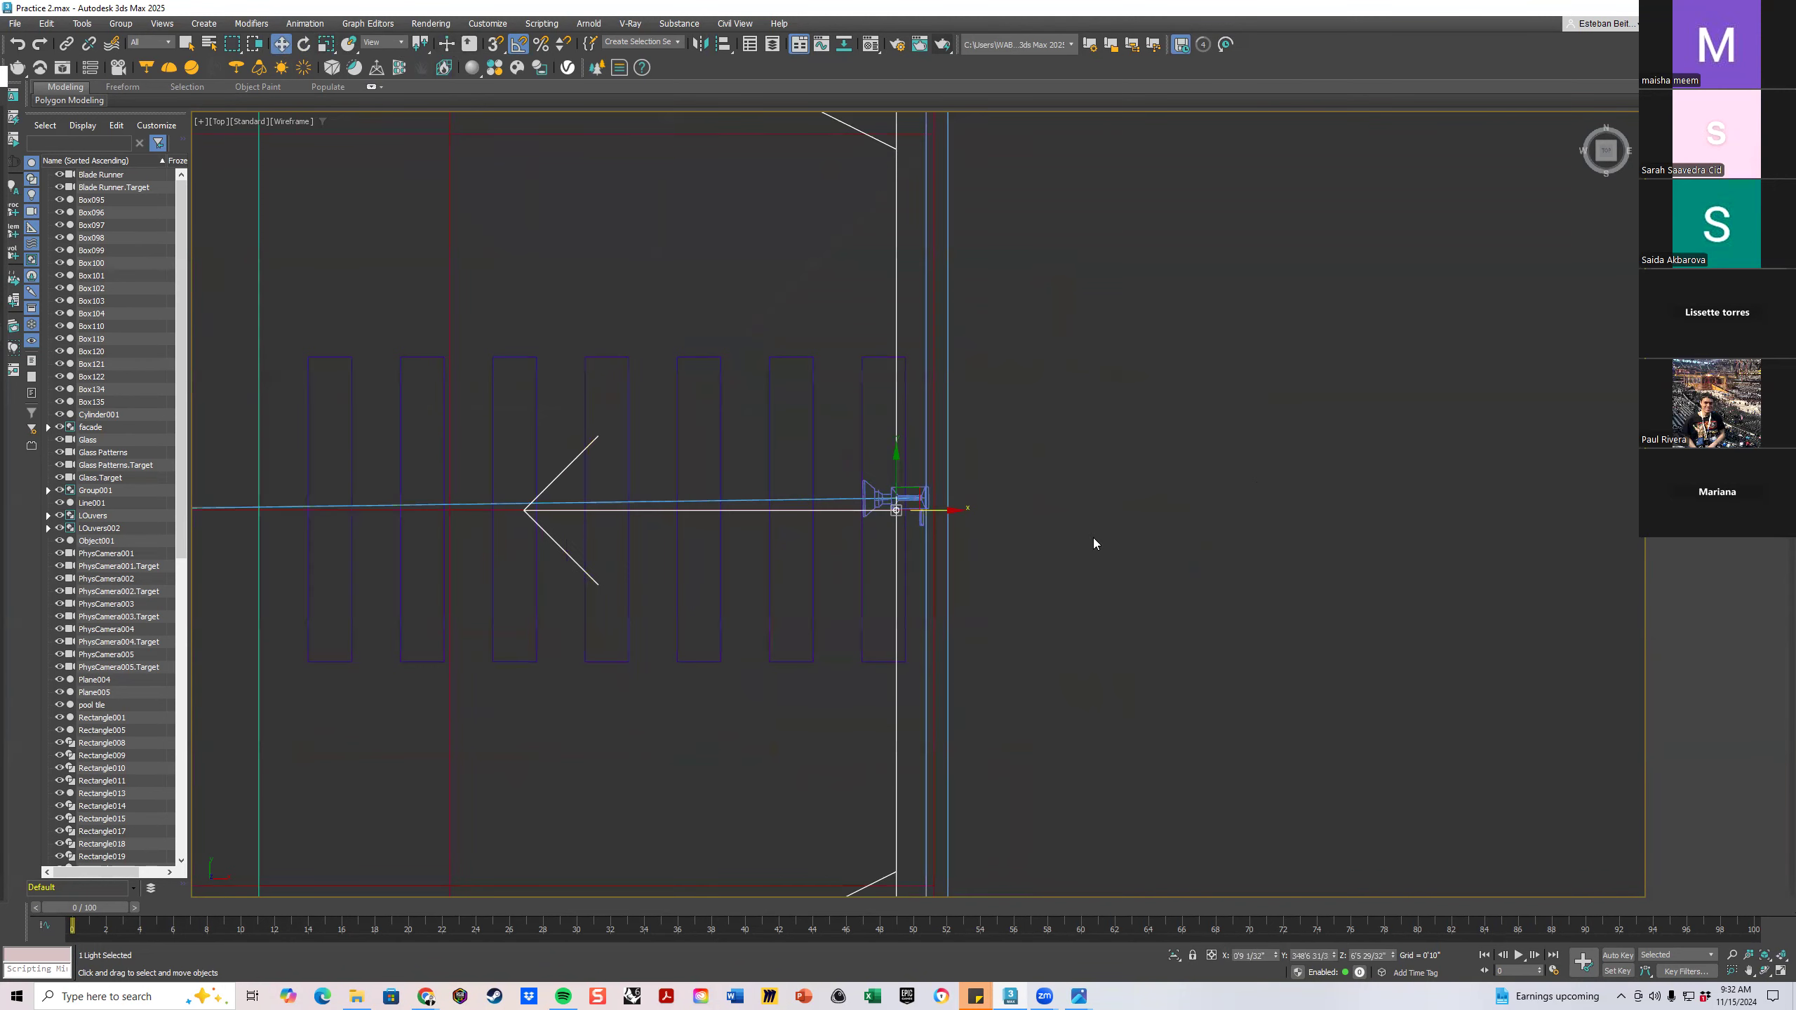
{"action": "left_click_drag", "start_coordinate": [949, 509], "coordinate": [960, 509]}
Move the Blade Runner camera slightly forward in front of the new plane light, and reselect the light
{"action": "left_click", "coordinate": [871, 487]}
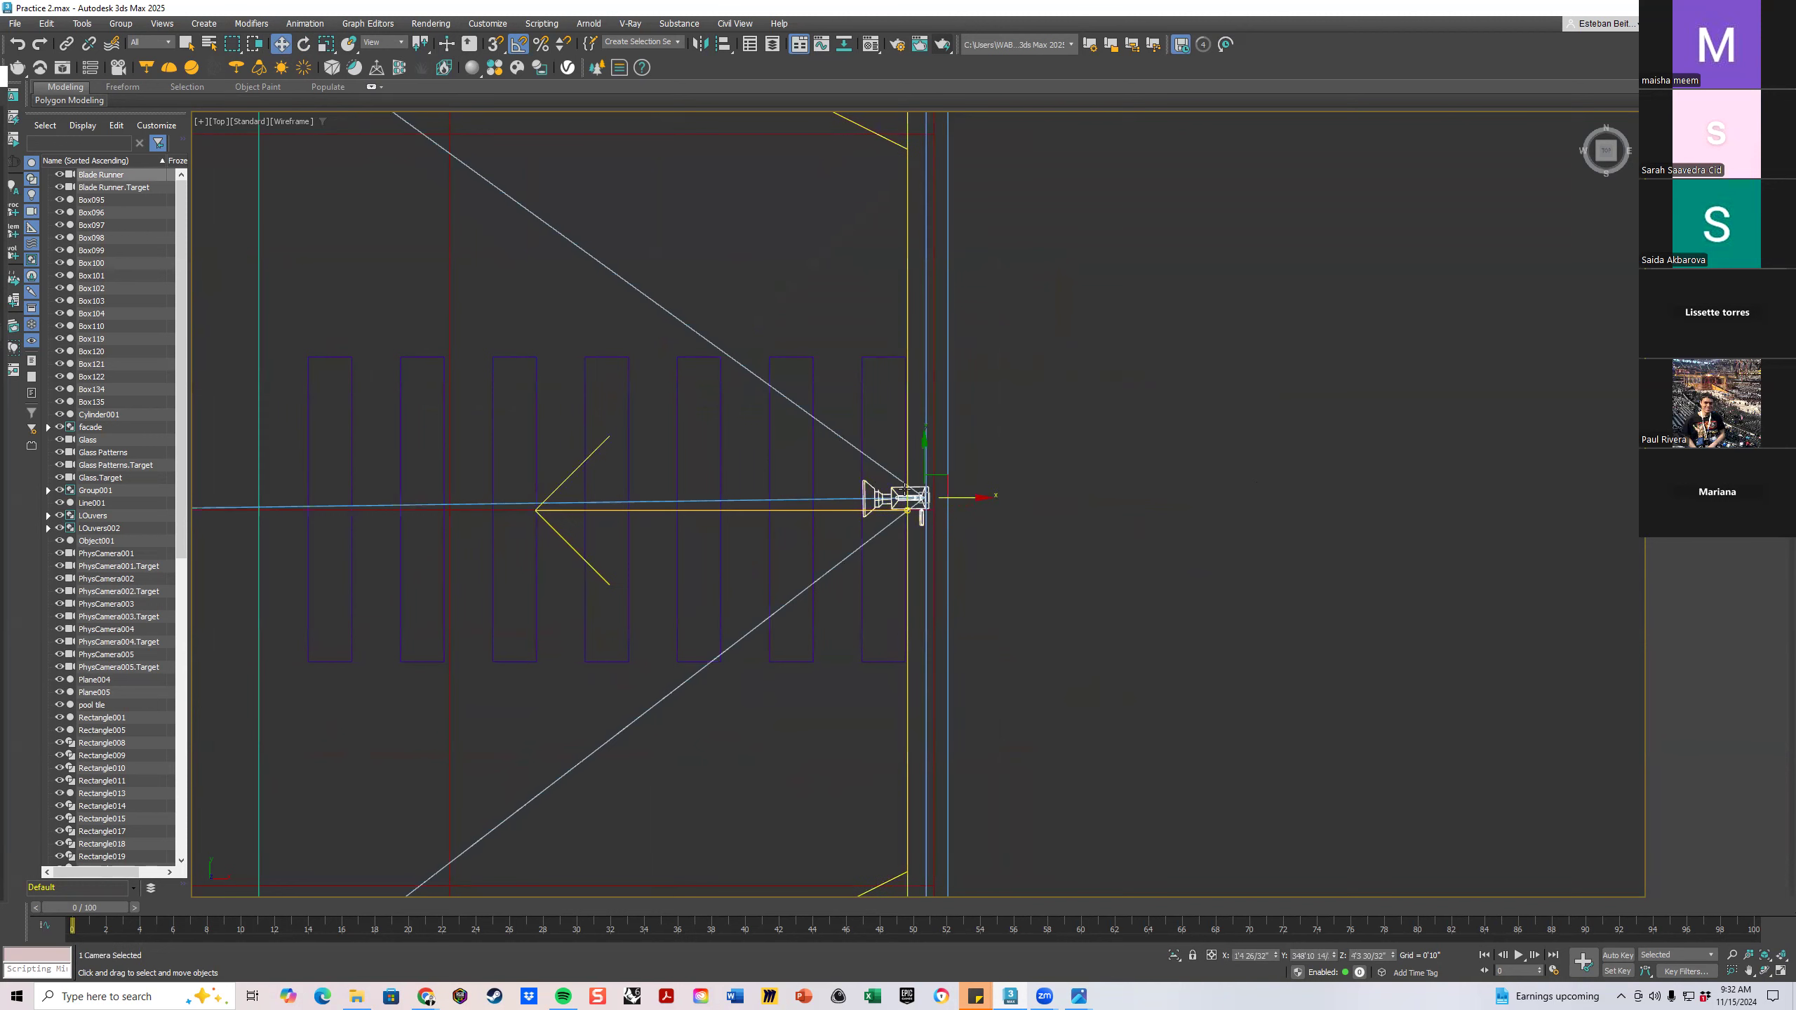
{"action": "left_click_drag", "start_coordinate": [957, 498], "coordinate": [915, 497]}
{"action": "left_click", "coordinate": [1054, 500]}
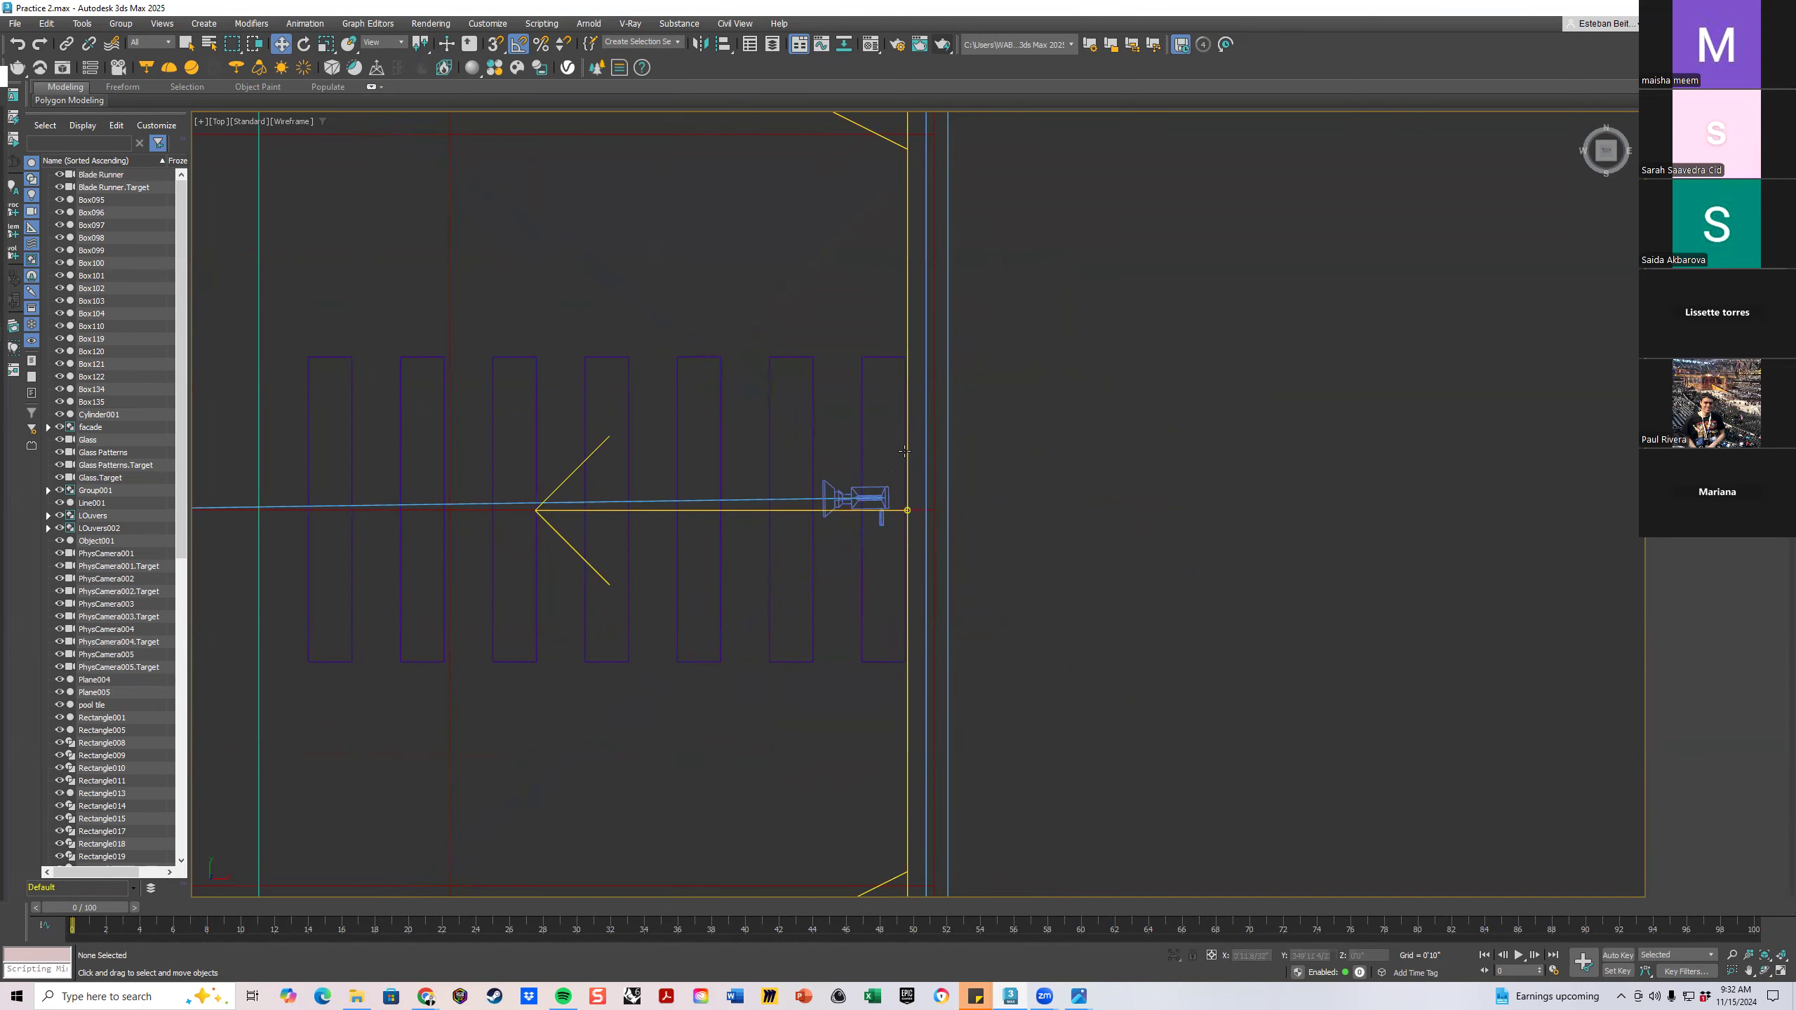
{"action": "left_click", "coordinate": [908, 291]}
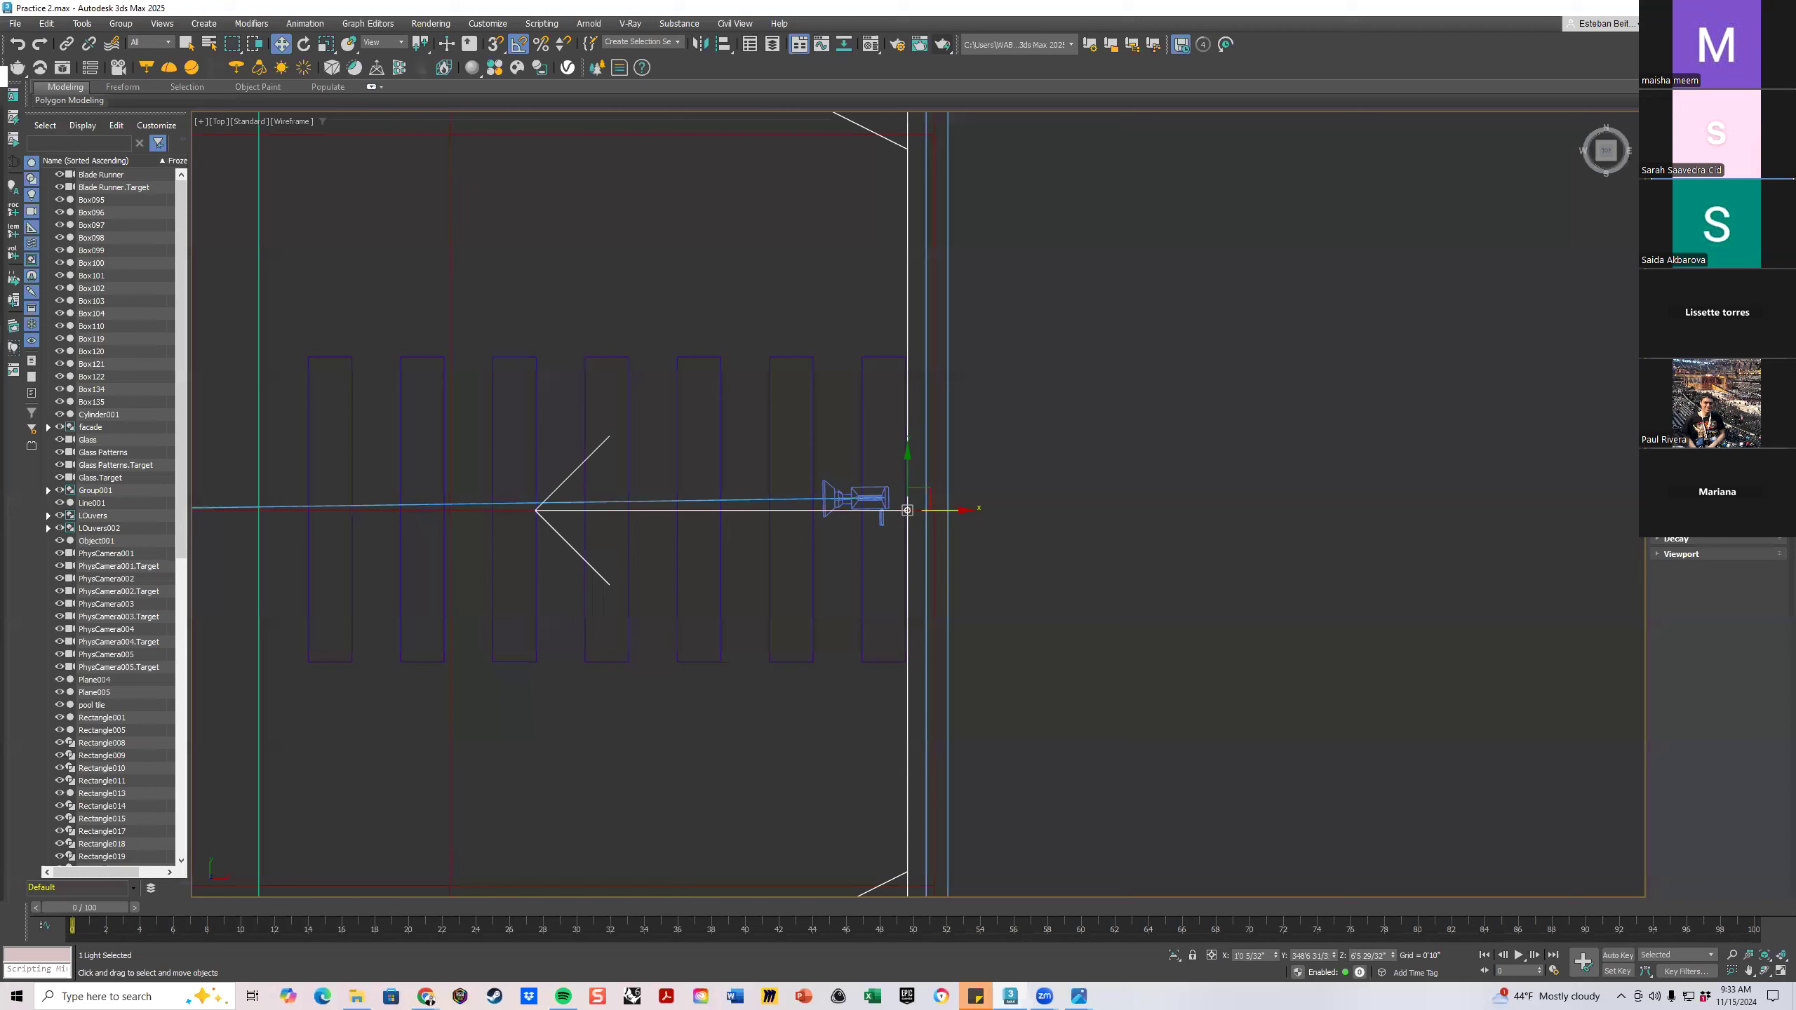
Test-render a region covering the right half of the Blade Runner camera frame and stop the render early
{"action": "left_click", "coordinate": [1781, 971]}
{"action": "left_click", "coordinate": [1431, 602]}
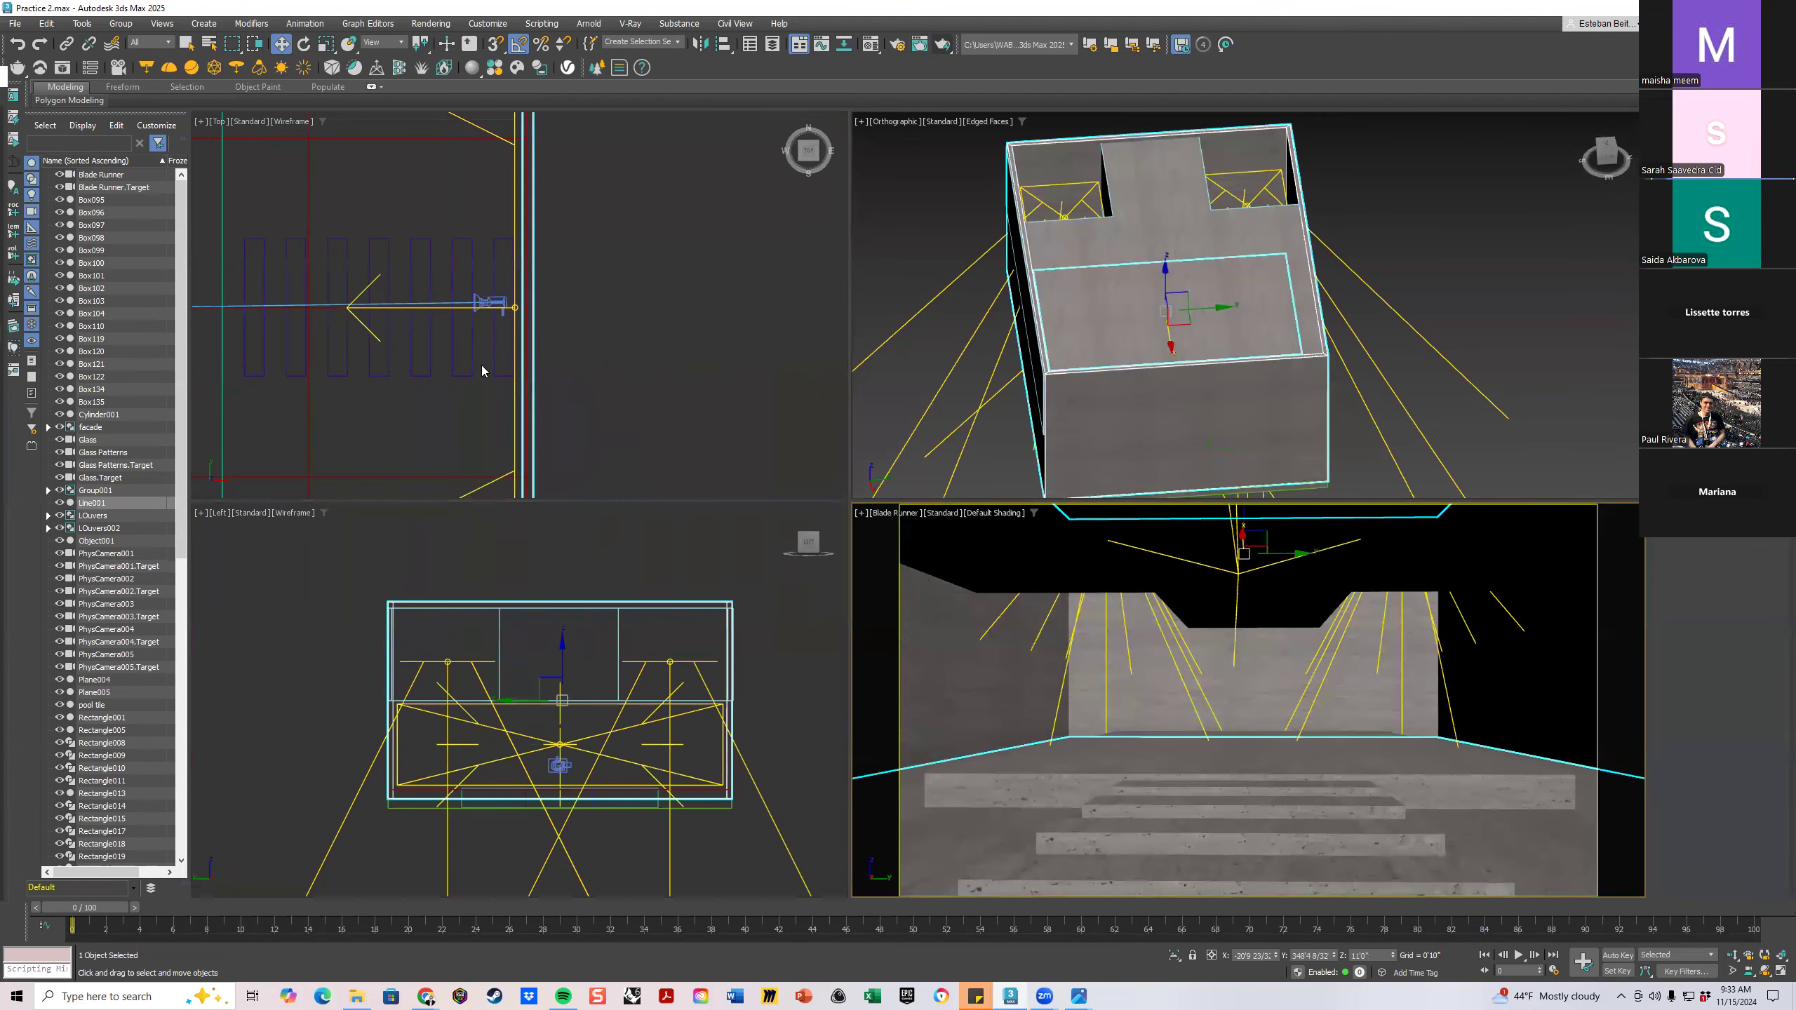
{"action": "left_click_drag", "start_coordinate": [1, 76], "coordinate": [1218, 104]}
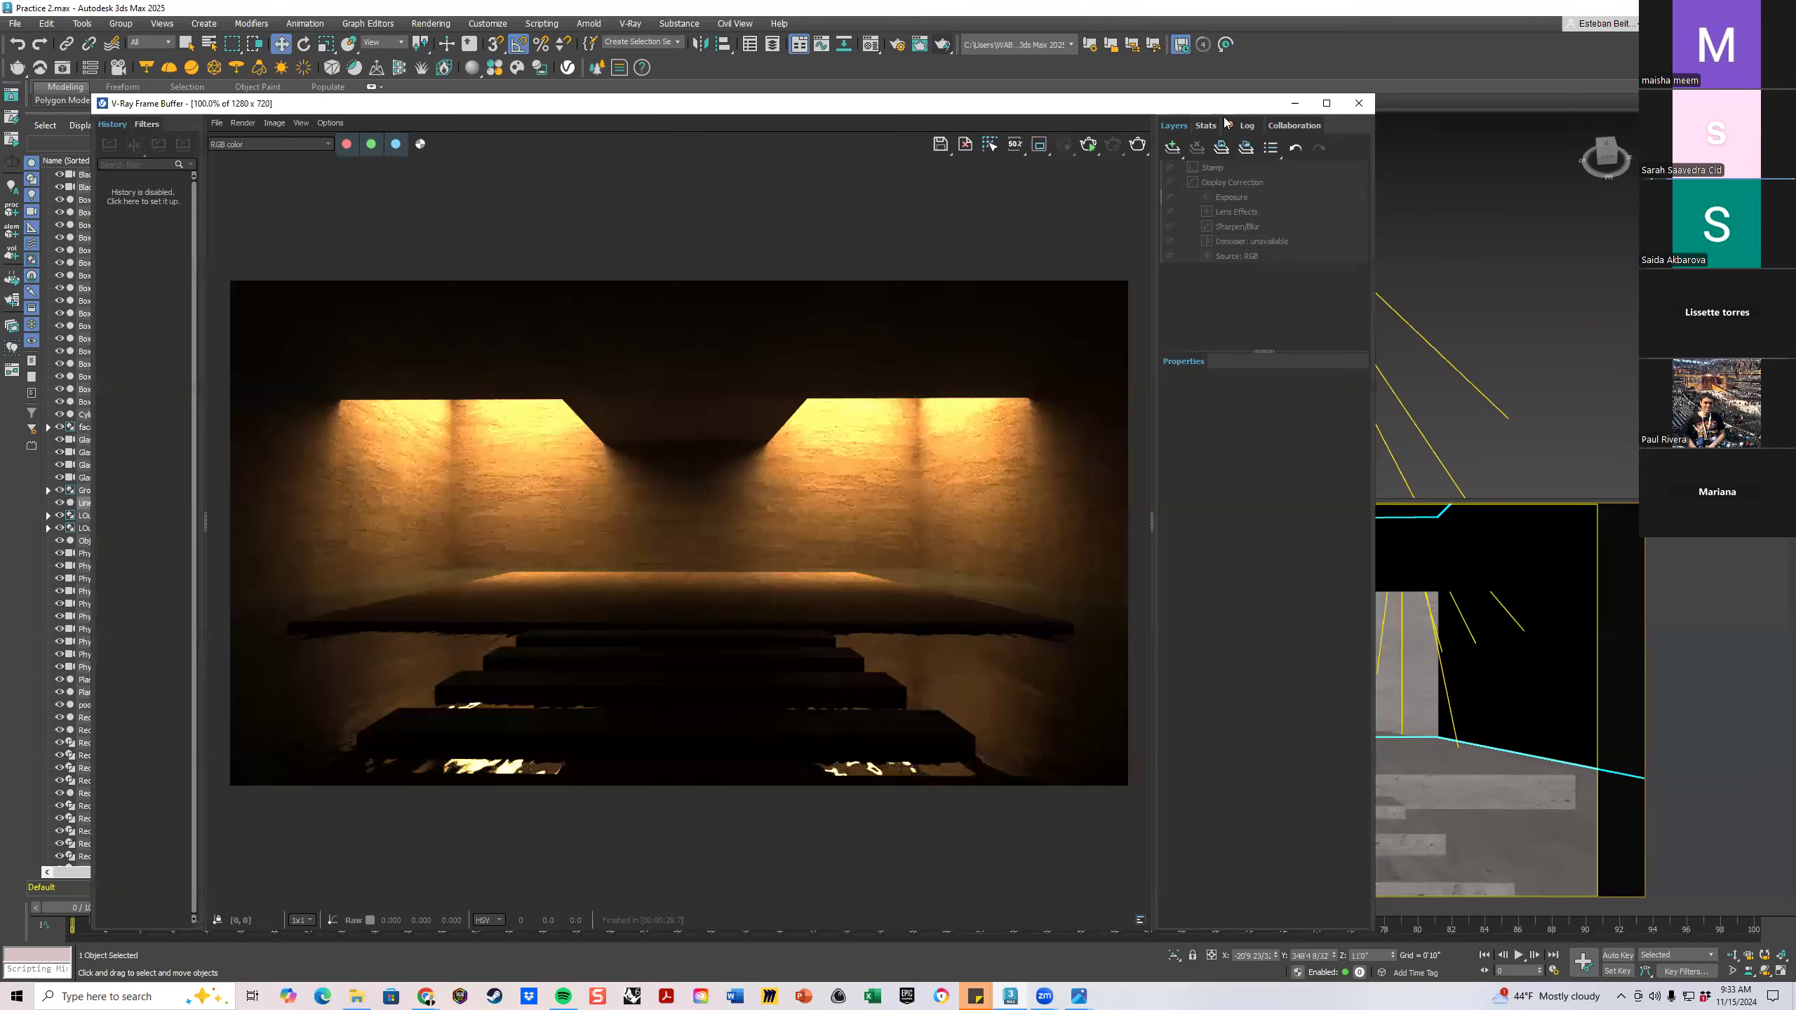
{"action": "left_click", "coordinate": [1039, 143]}
{"action": "left_click_drag", "start_coordinate": [670, 280], "coordinate": [1266, 755]}
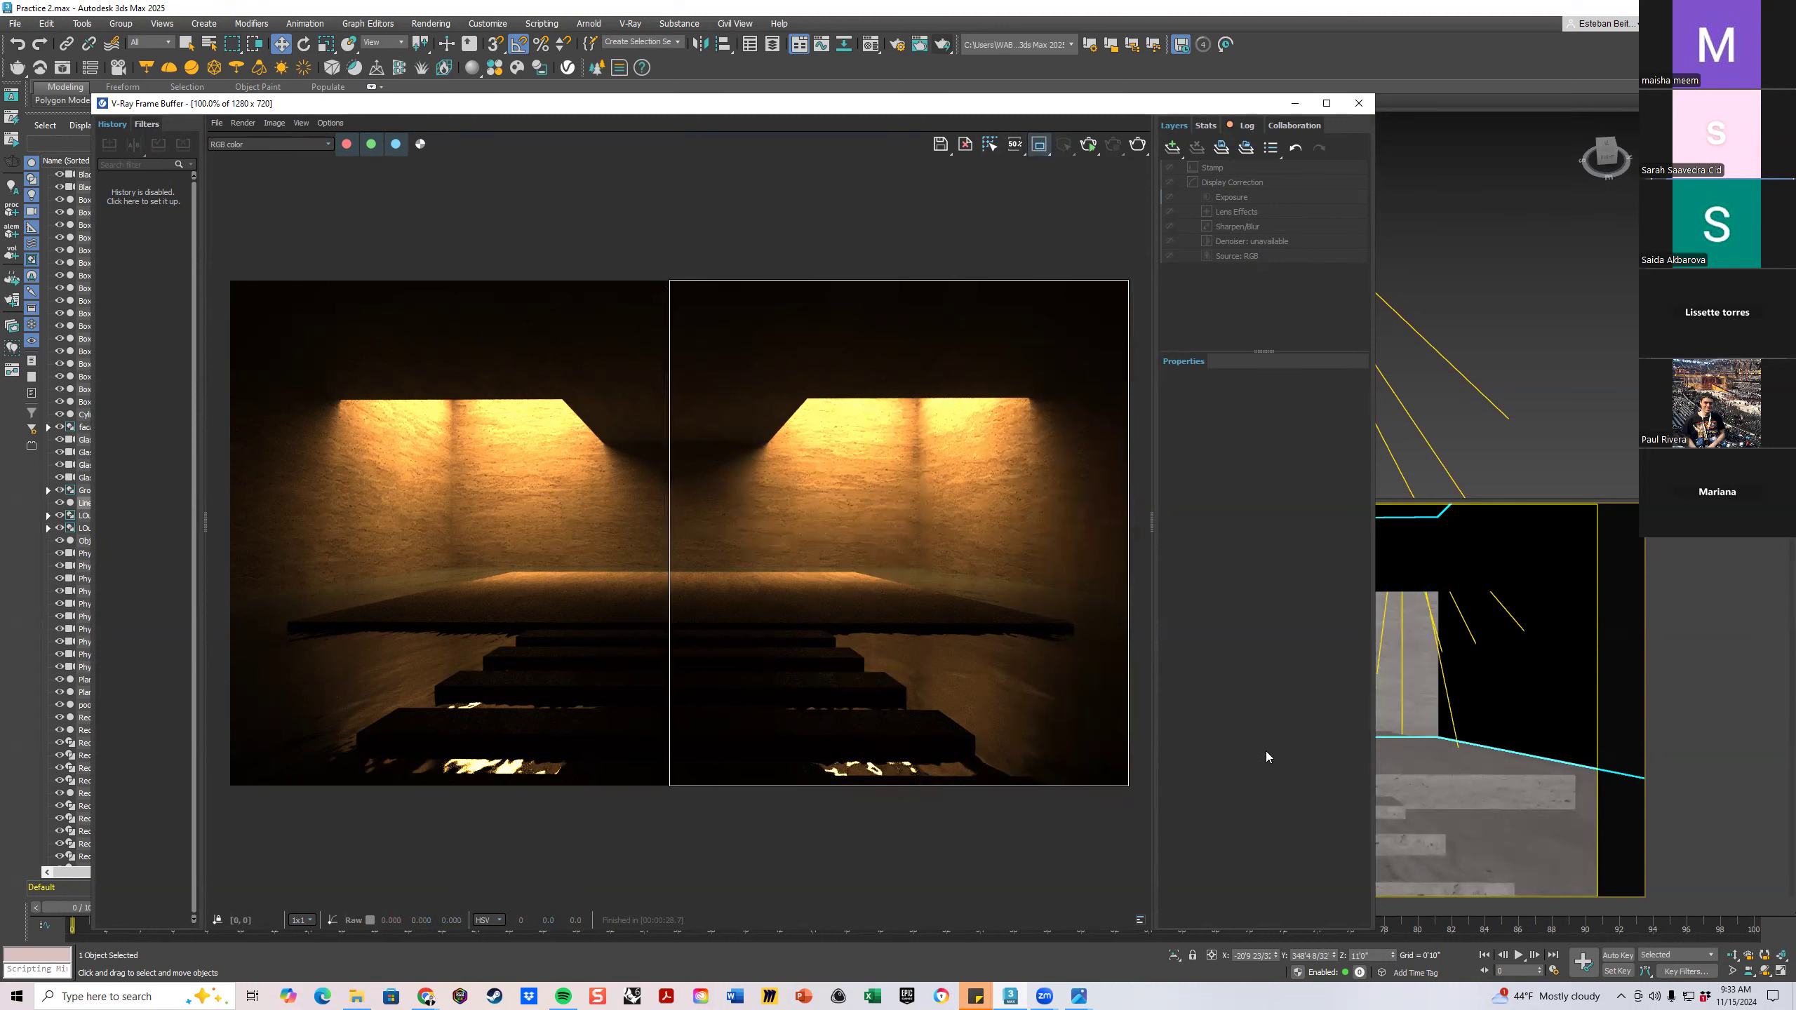
{"action": "left_click", "coordinate": [1137, 145]}
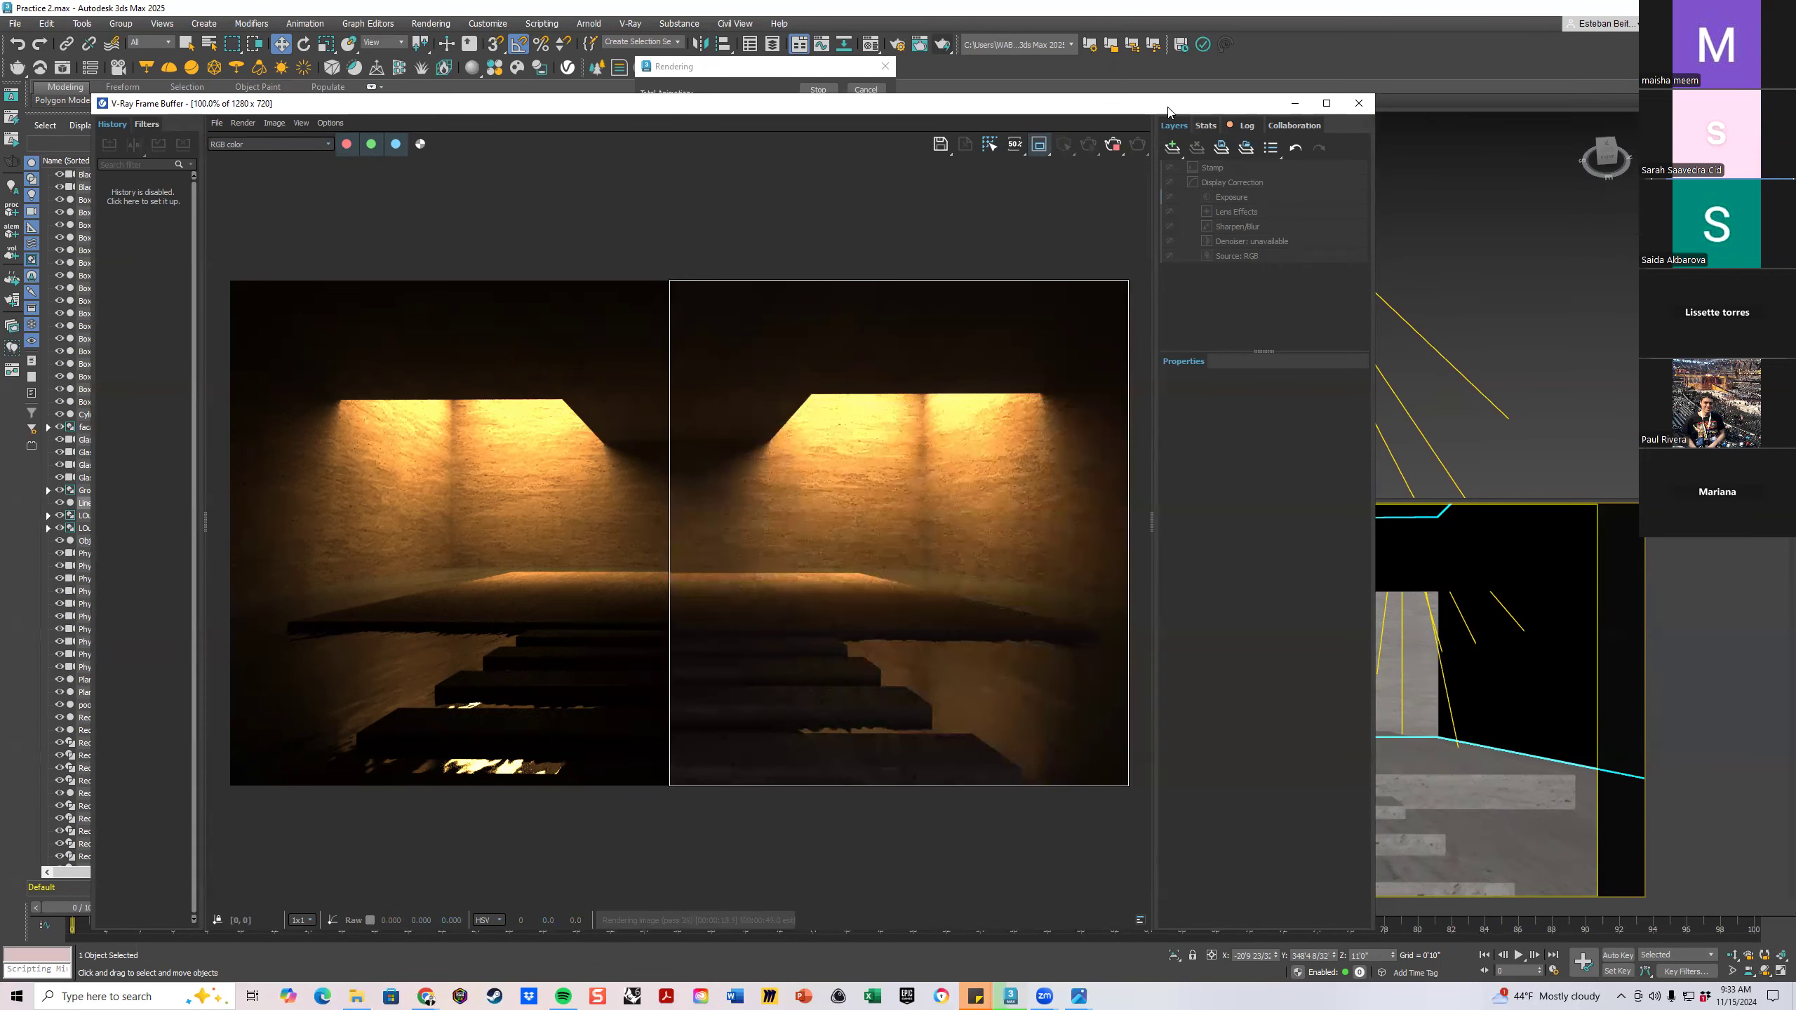
{"action": "left_click", "coordinate": [877, 87]}
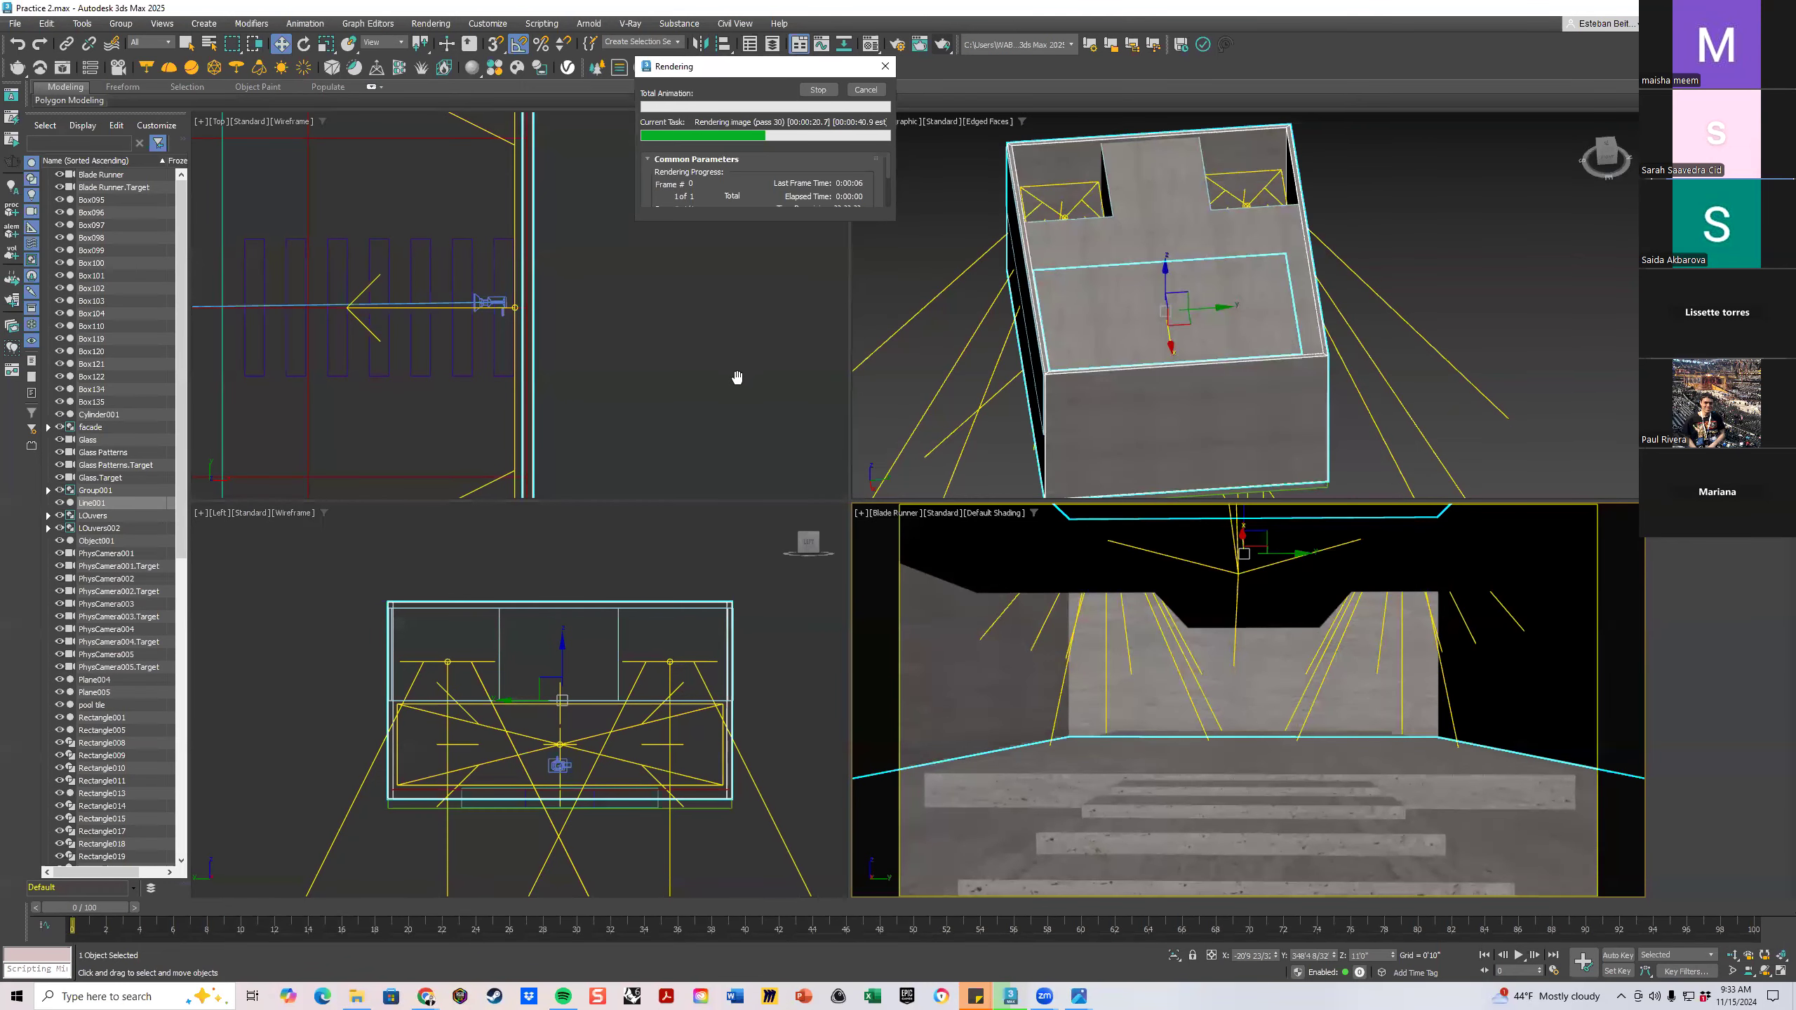
{"action": "left_click", "coordinate": [818, 90]}
Increase the intensity of the plane light behind the camera and render the marked region again
{"action": "left_click", "coordinate": [542, 311]}
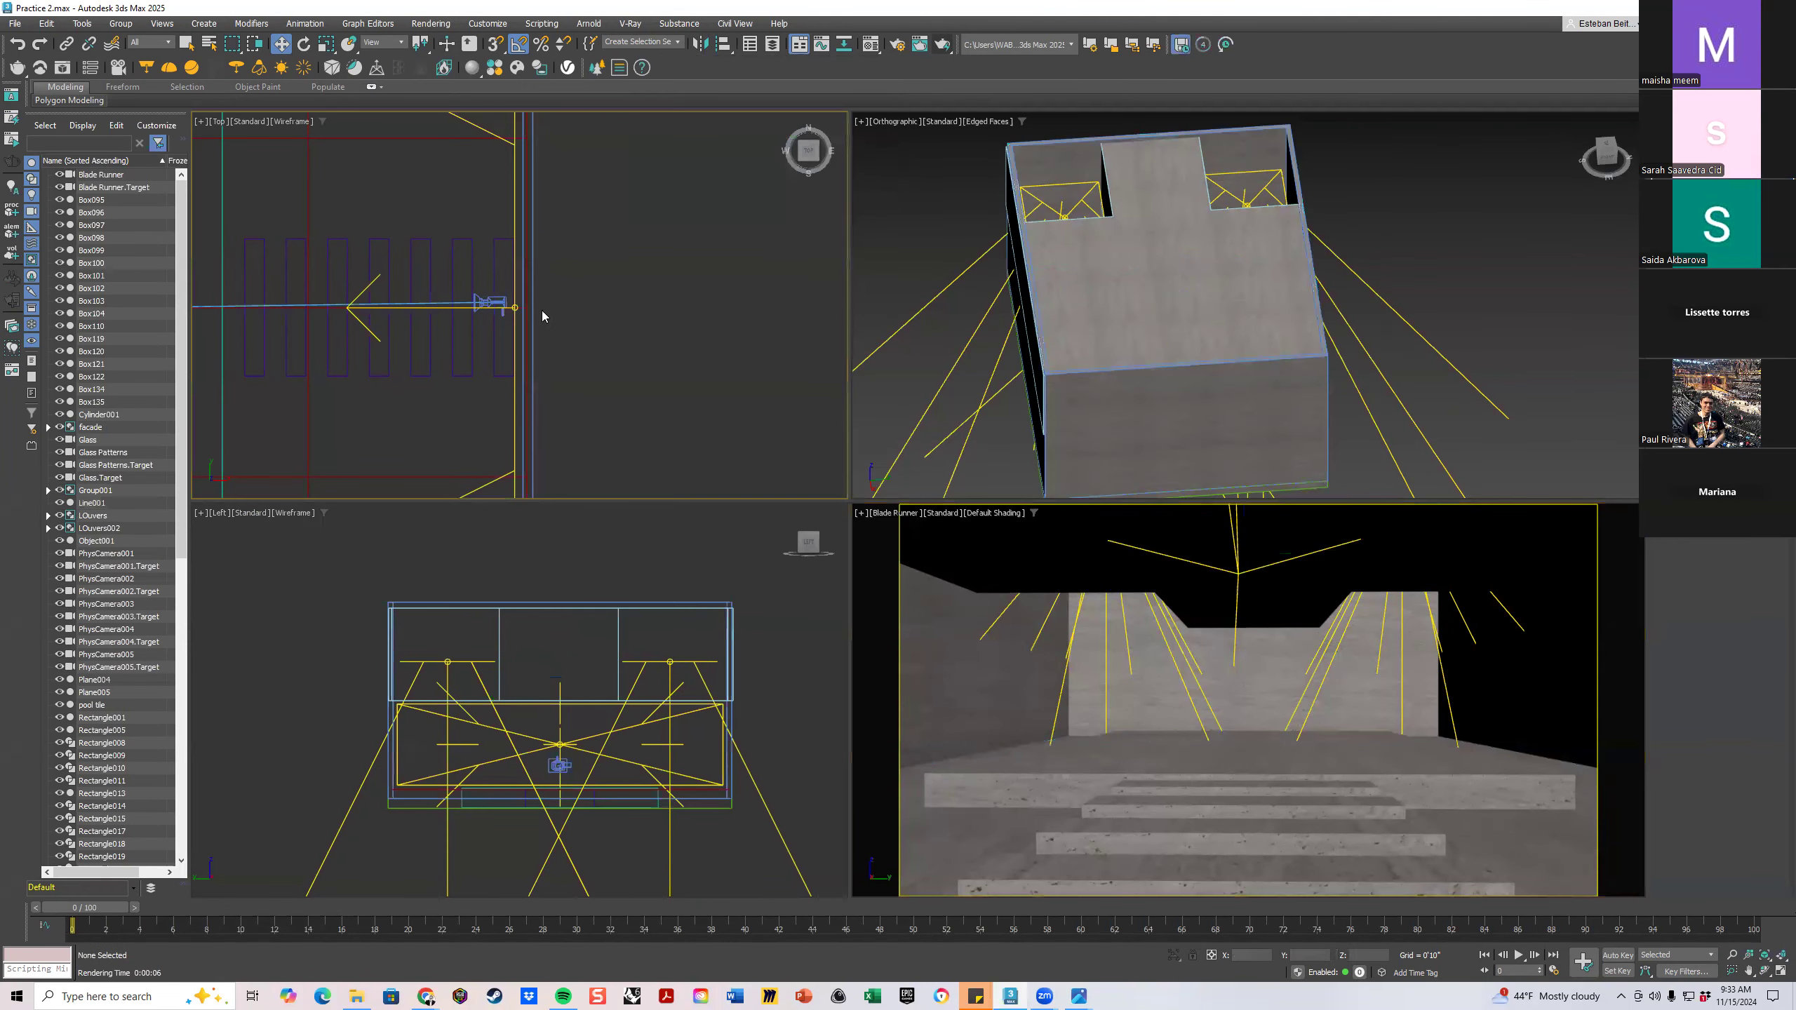
{"action": "left_click", "coordinate": [376, 337]}
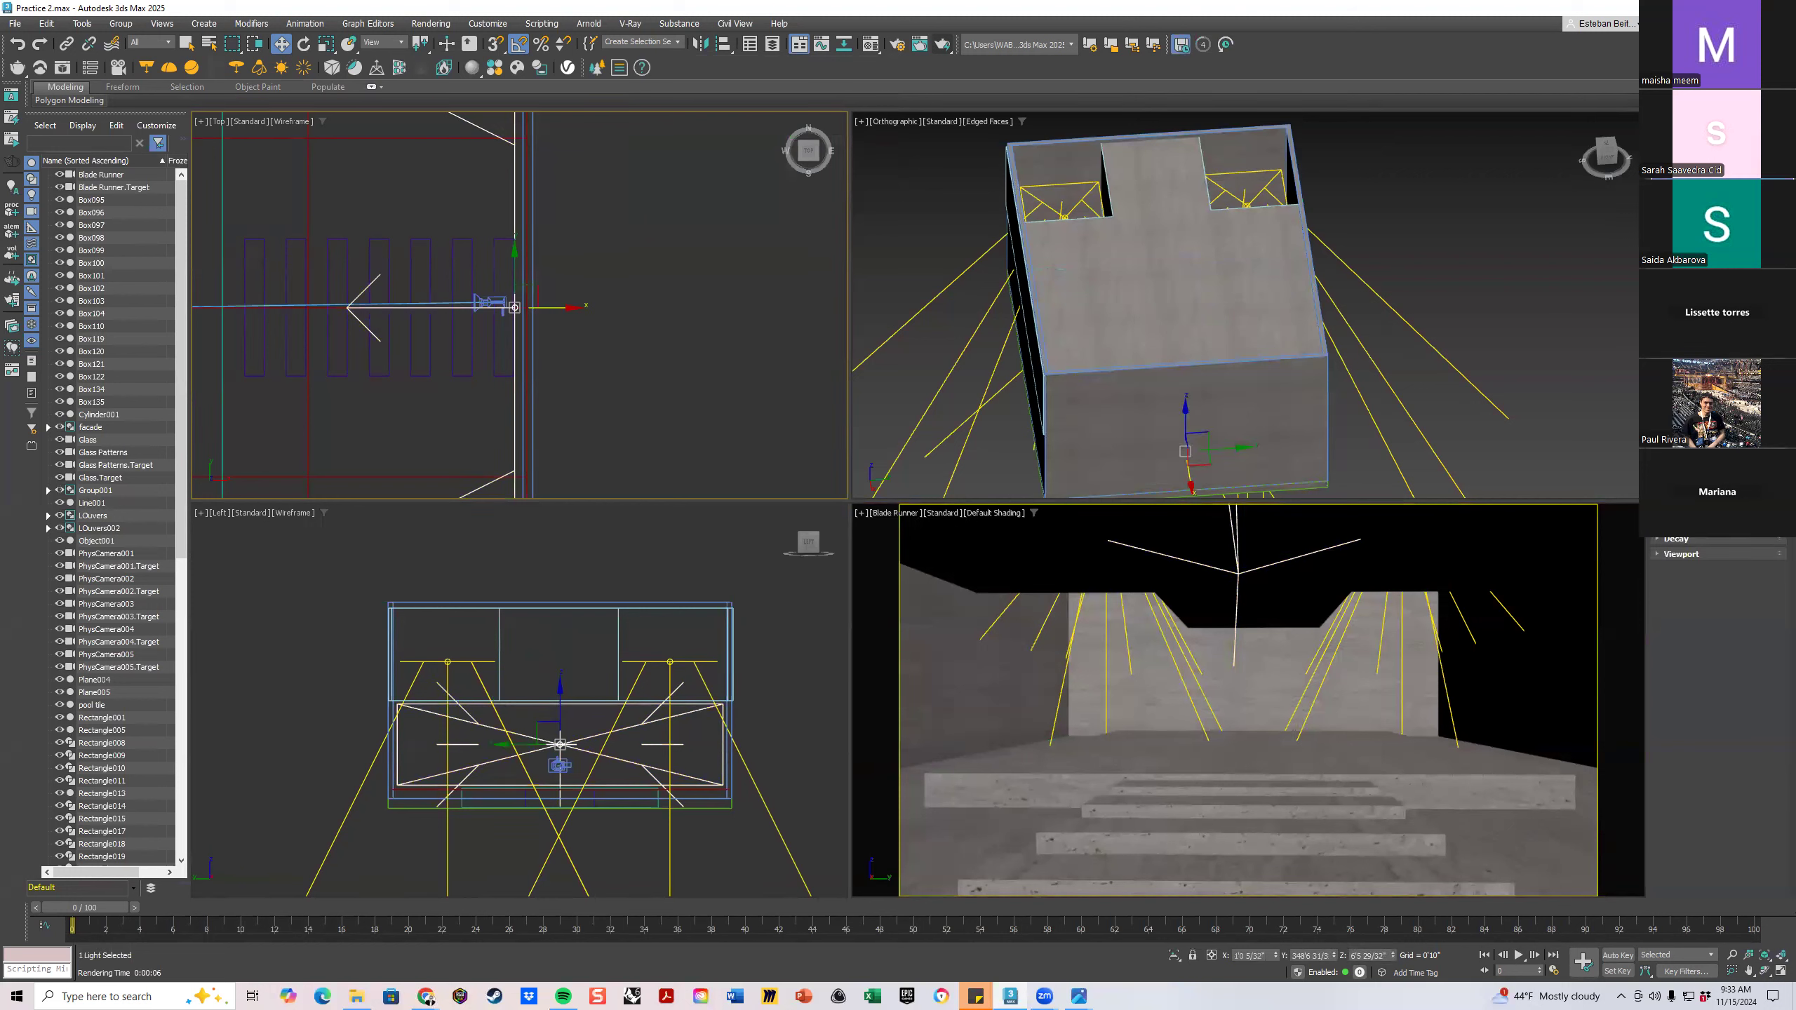
{"action": "key", "text": "Return"}
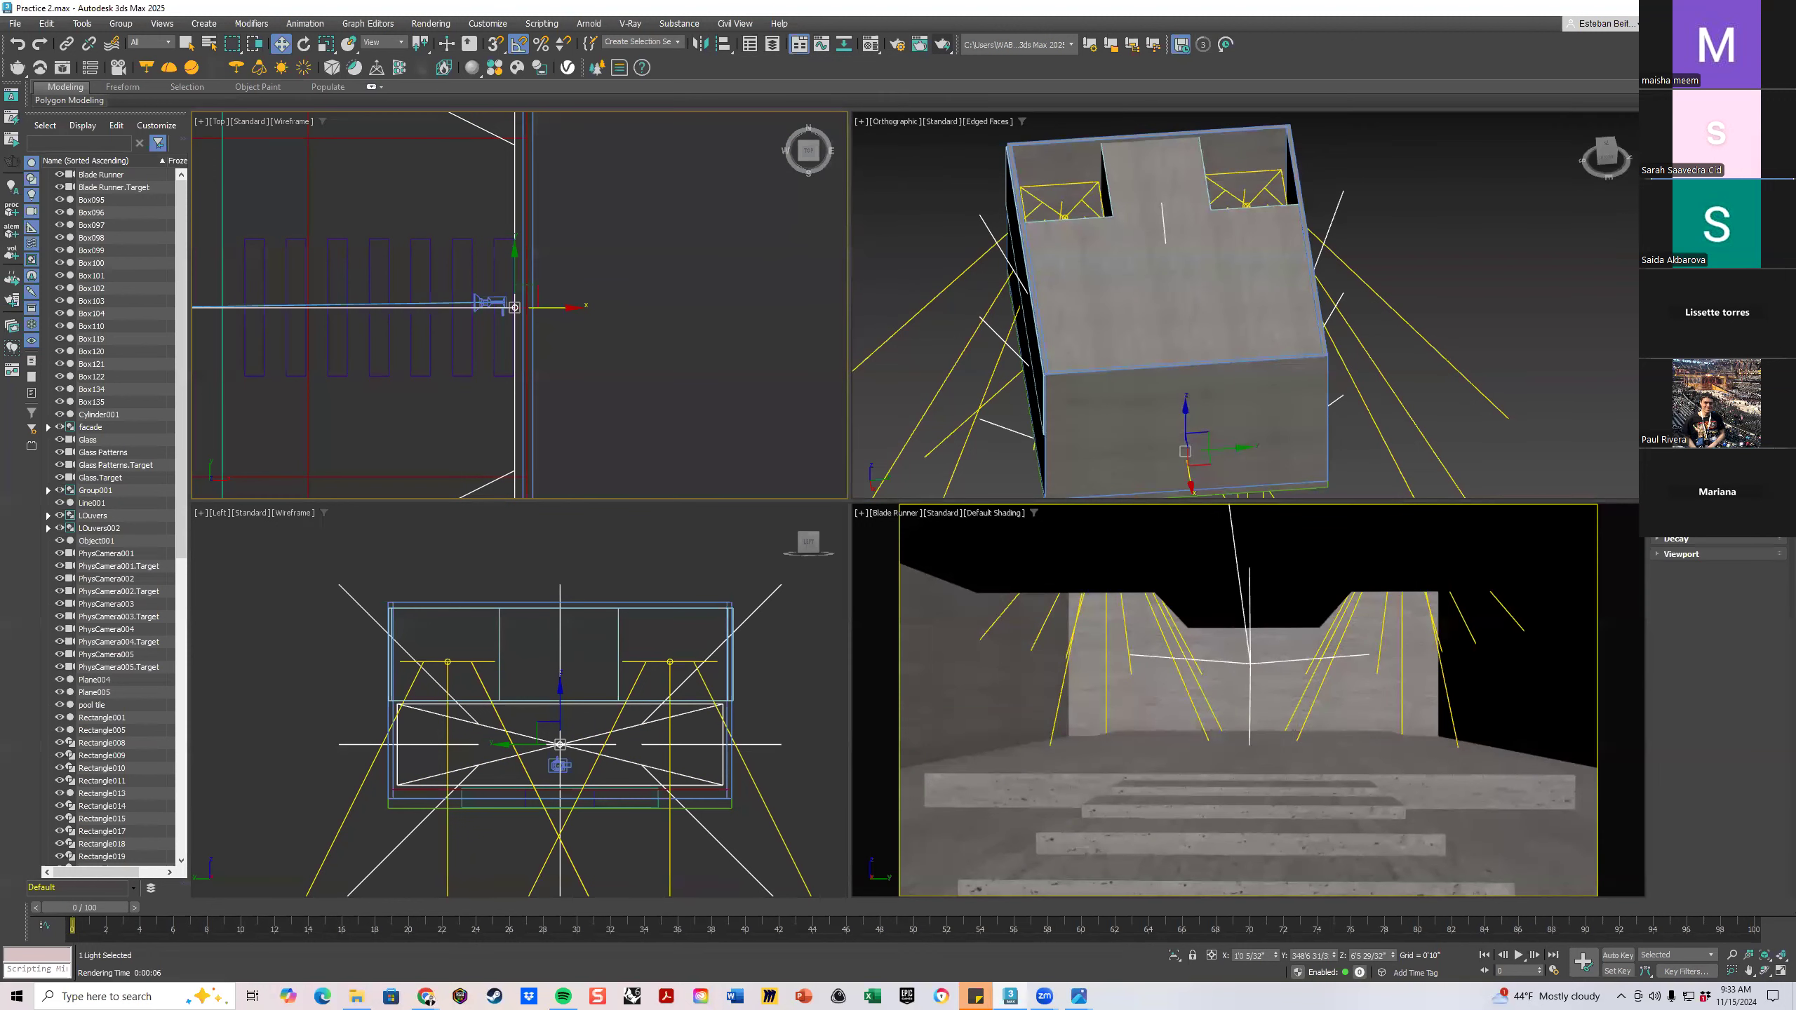
{"action": "left_click", "coordinate": [1256, 537]}
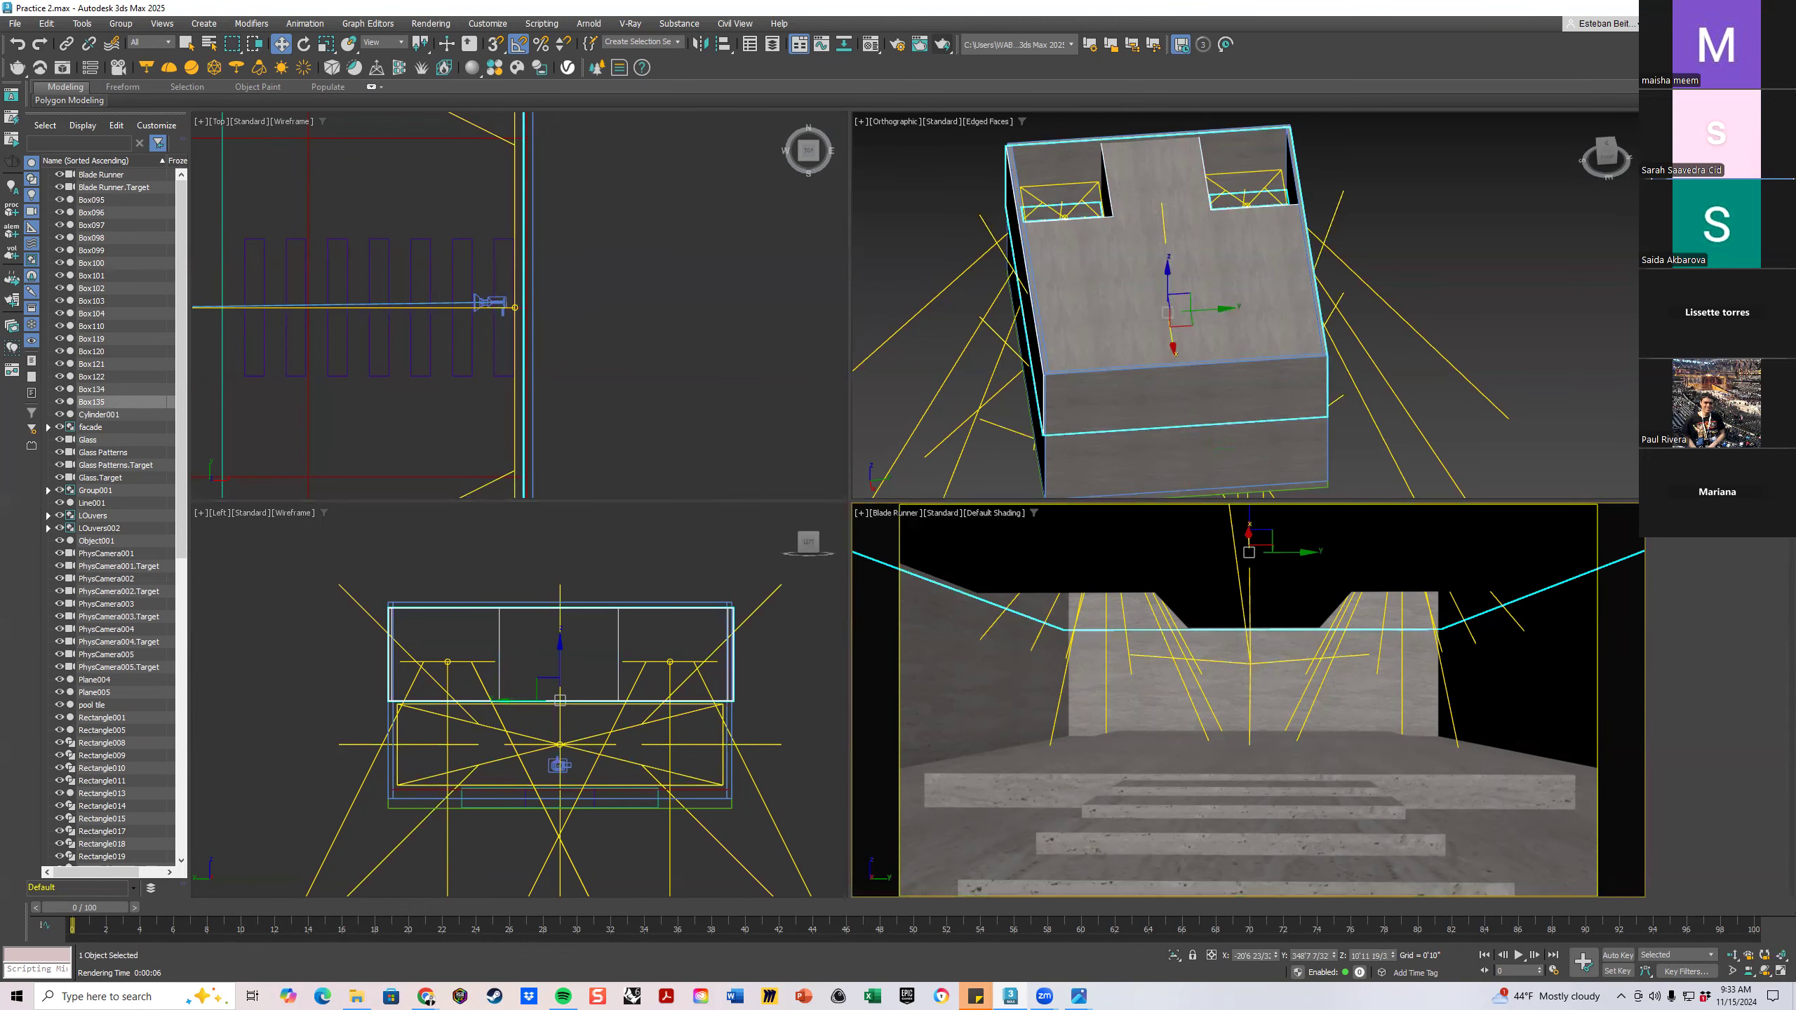
{"action": "key", "text": "shift+q"}
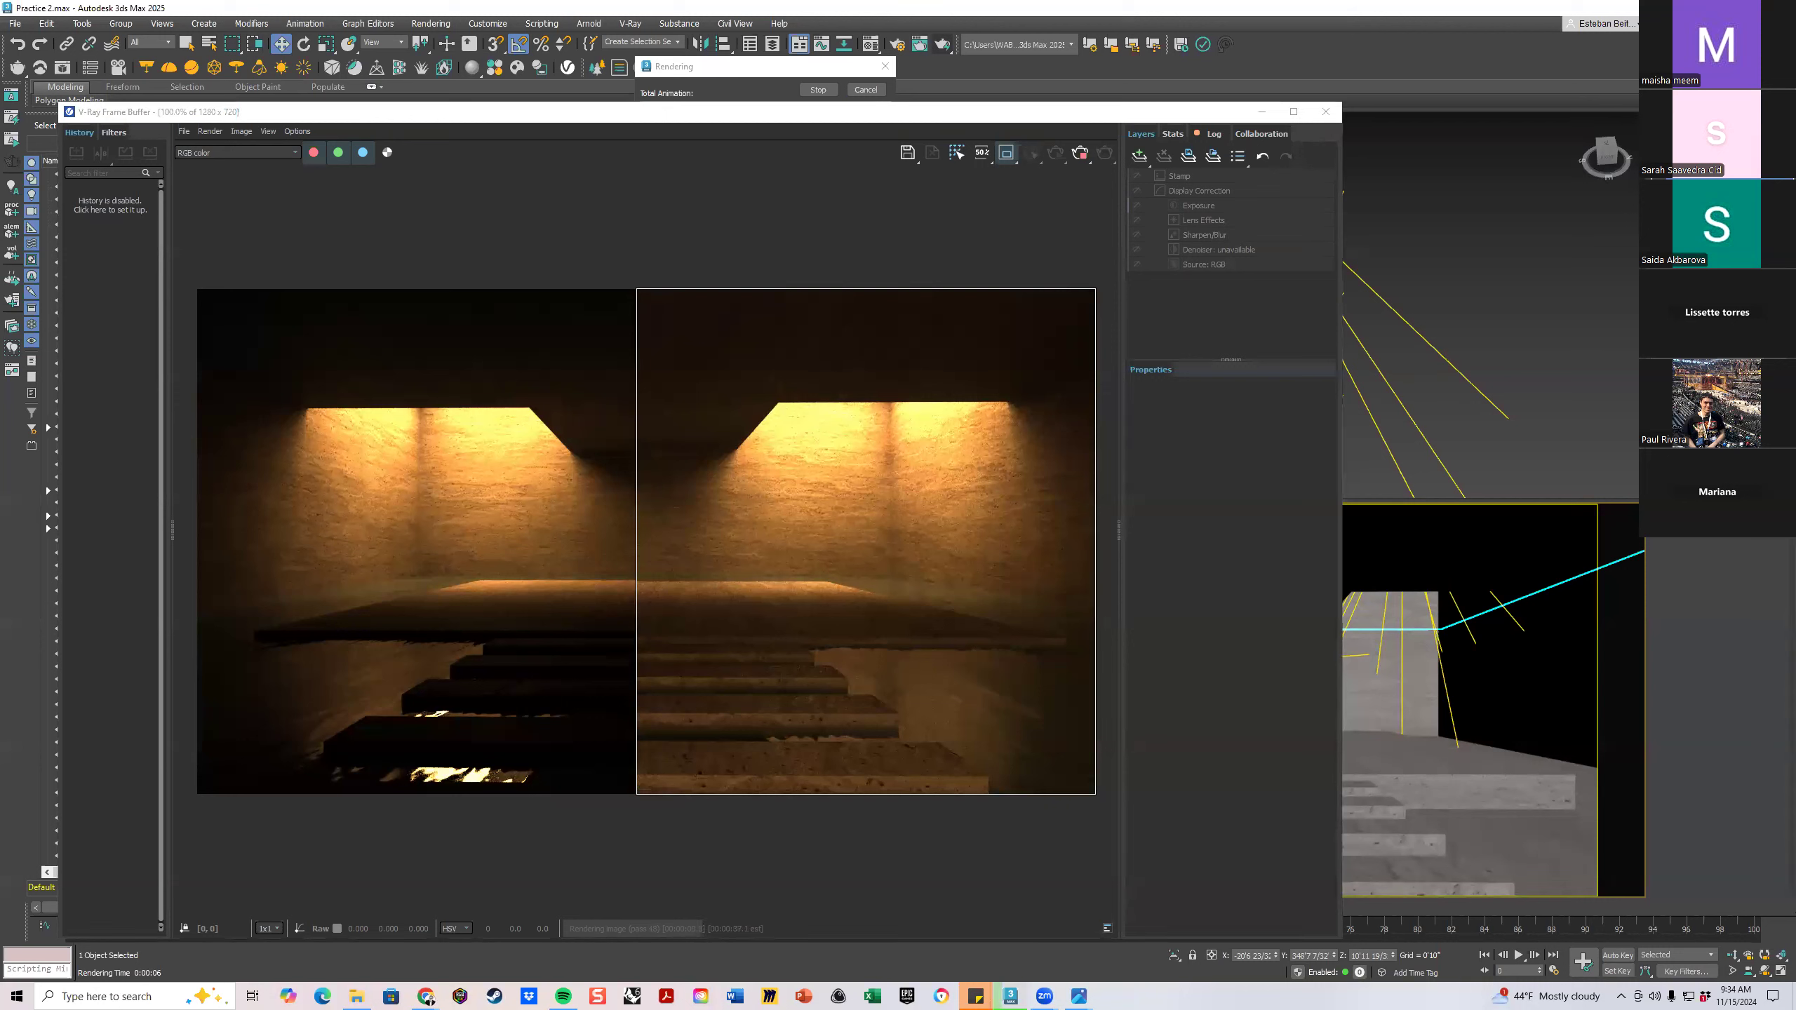
Compare the region render with the Blade Runner 01.jpg reference and put both windows away to return to the viewports
{"action": "left_click", "coordinate": [1079, 996]}
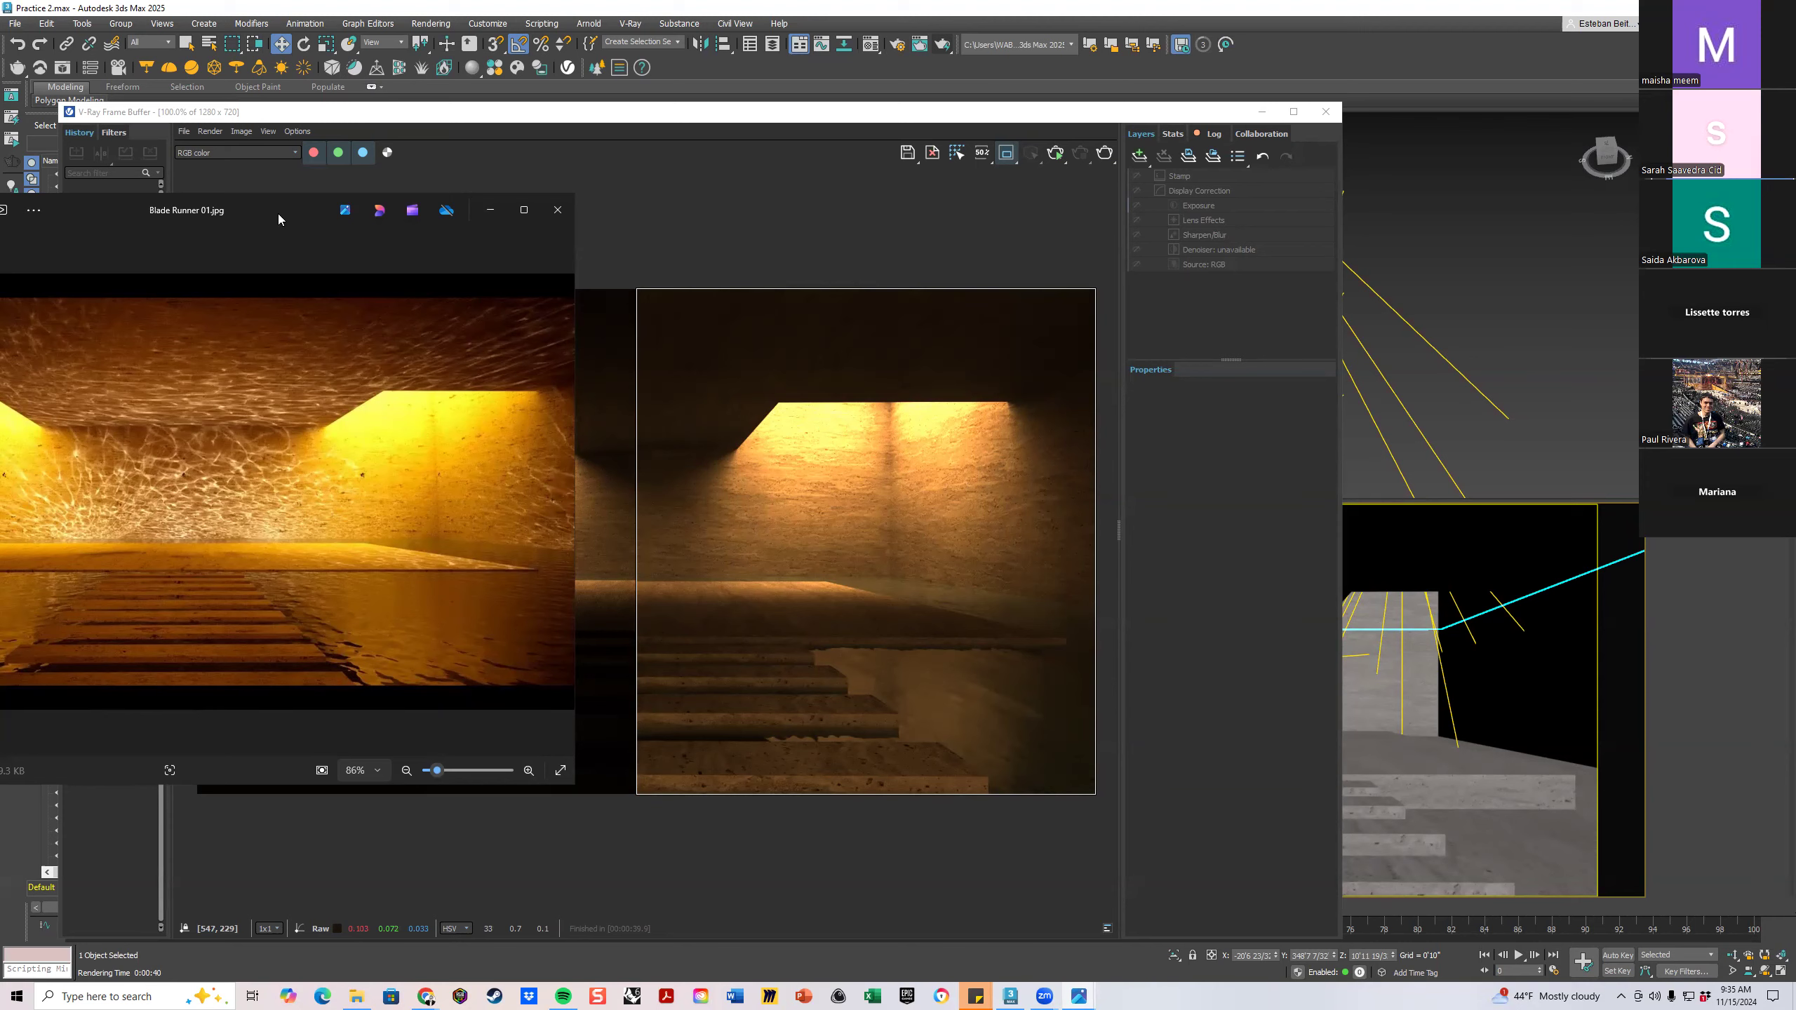
{"action": "left_click_drag", "start_coordinate": [278, 214], "coordinate": [0, 214]}
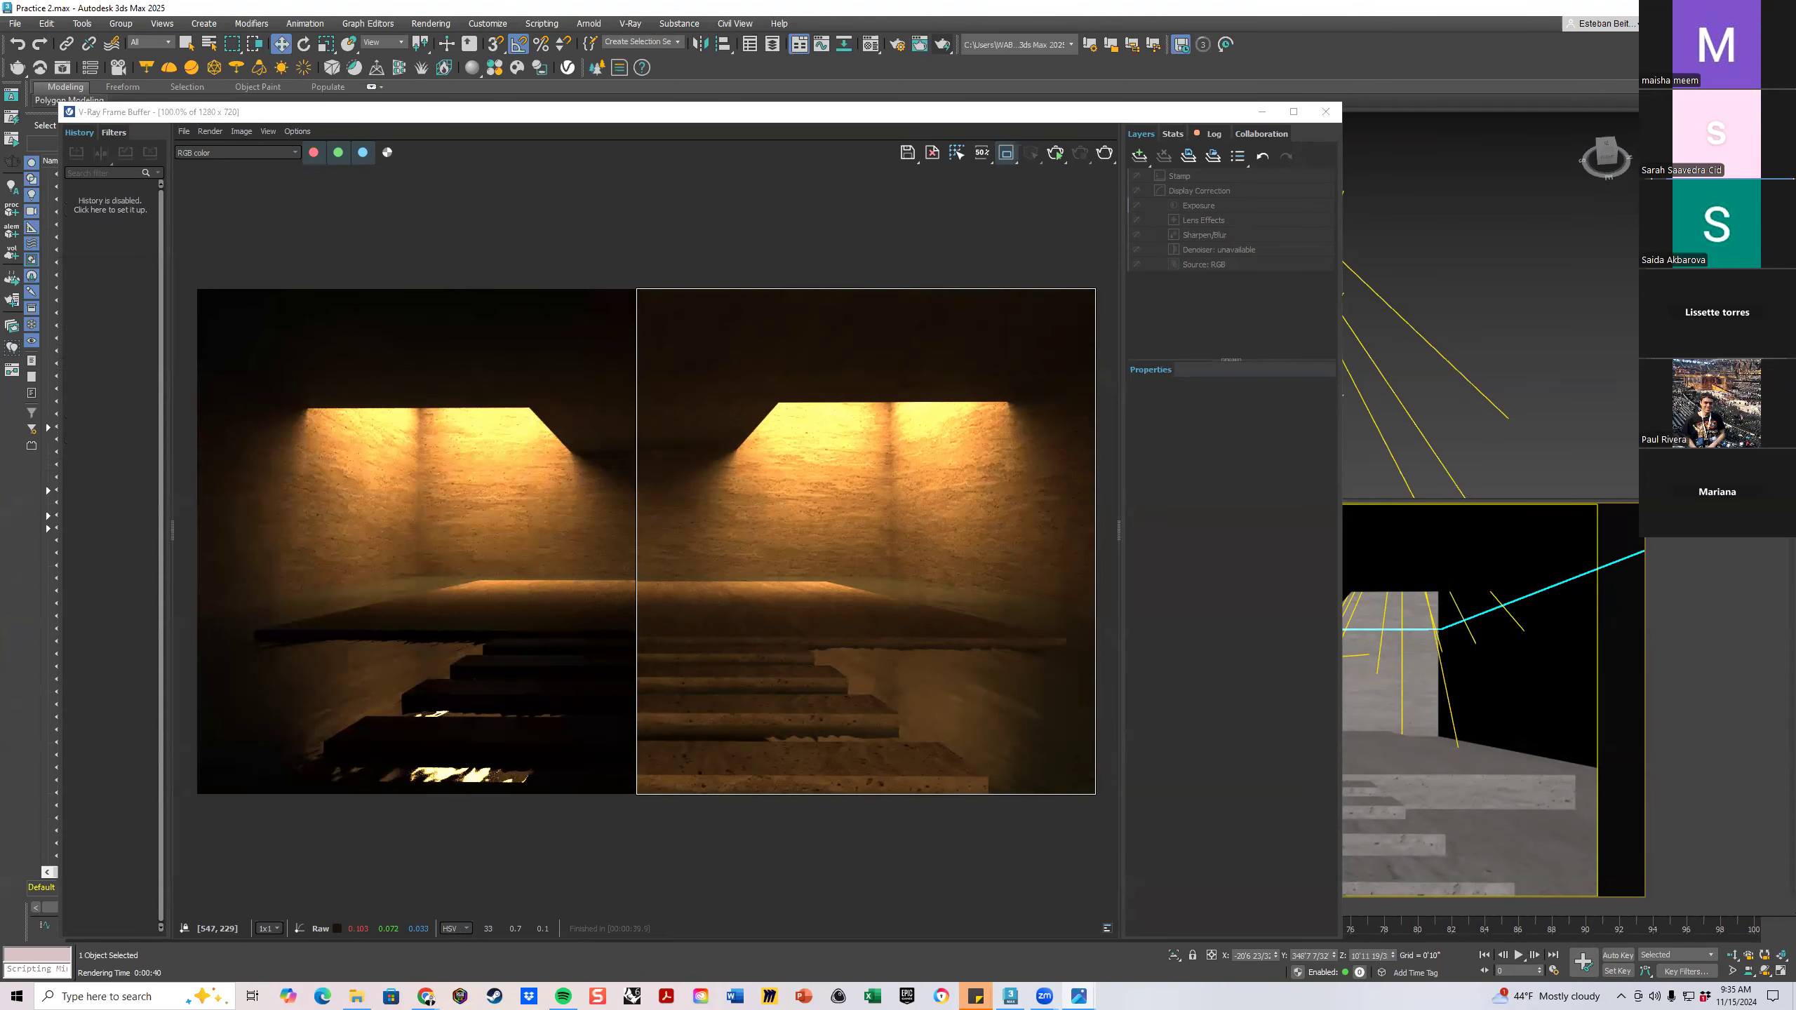
{"action": "left_click", "coordinate": [1049, 116]}
{"action": "left_click", "coordinate": [1263, 111]}
{"action": "left_click", "coordinate": [1541, 218]}
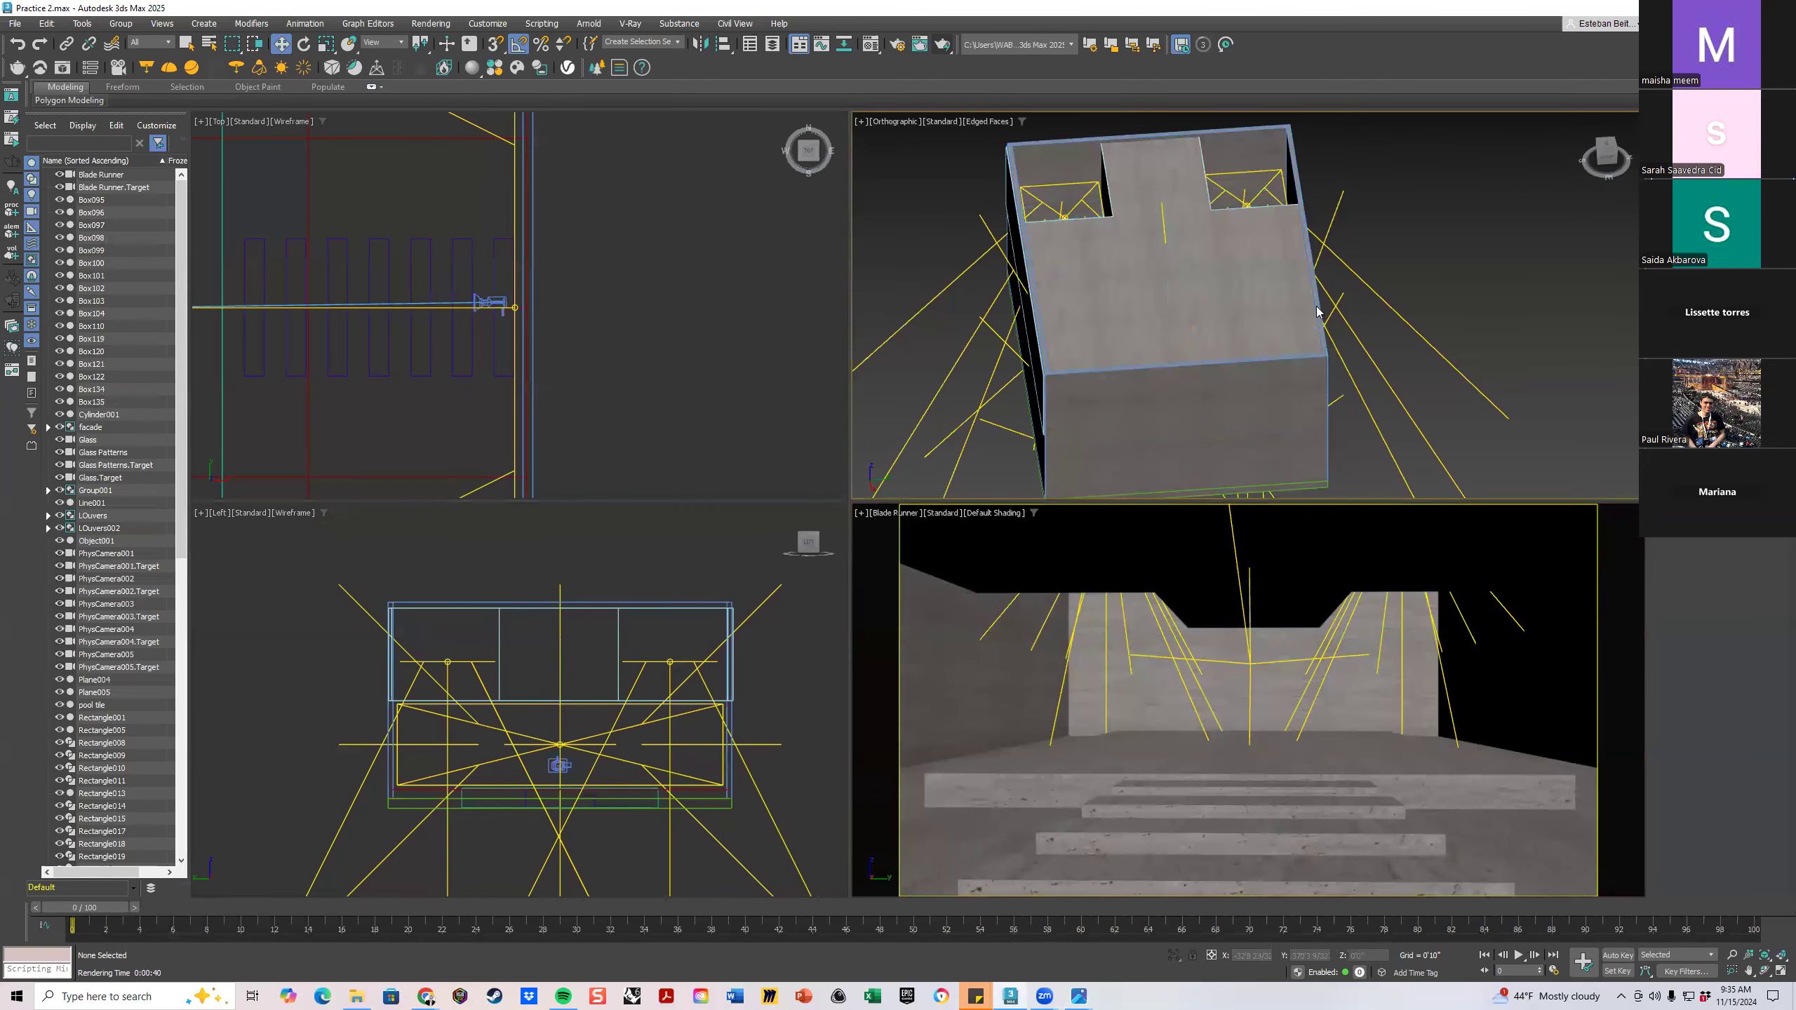
{"action": "left_click", "coordinate": [614, 327]}
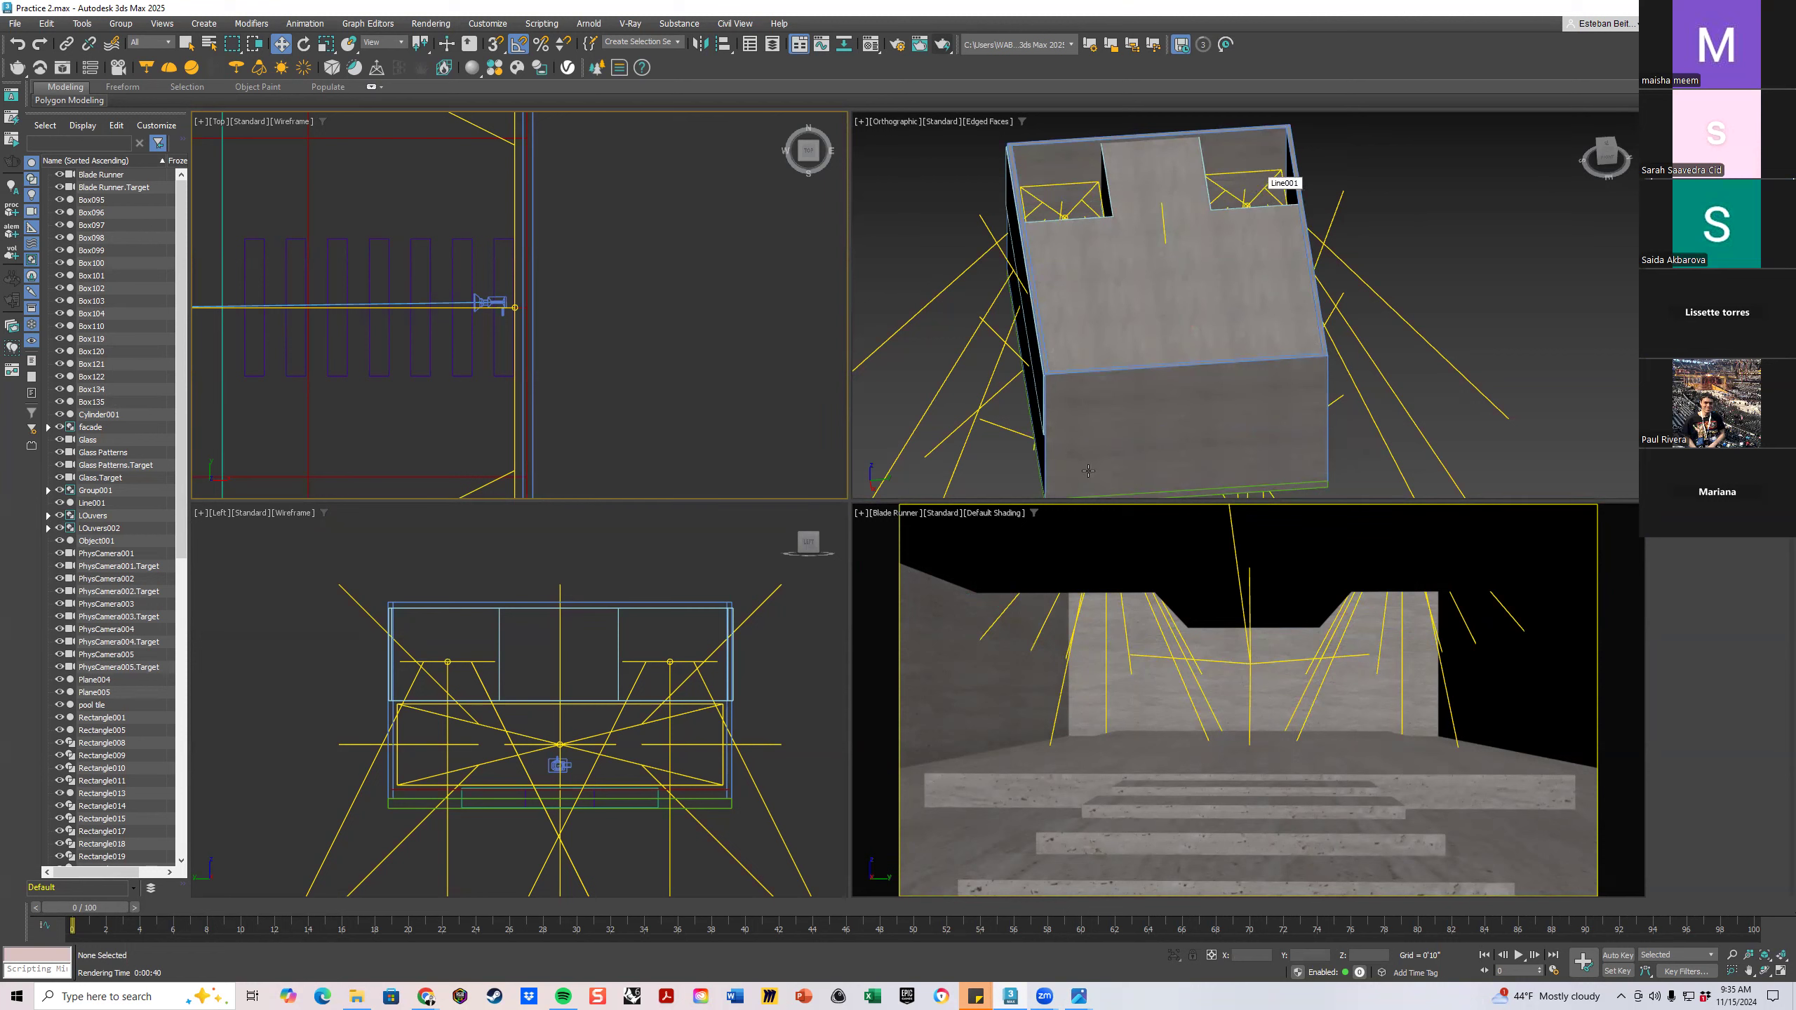
{"action": "left_click", "coordinate": [1162, 607]}
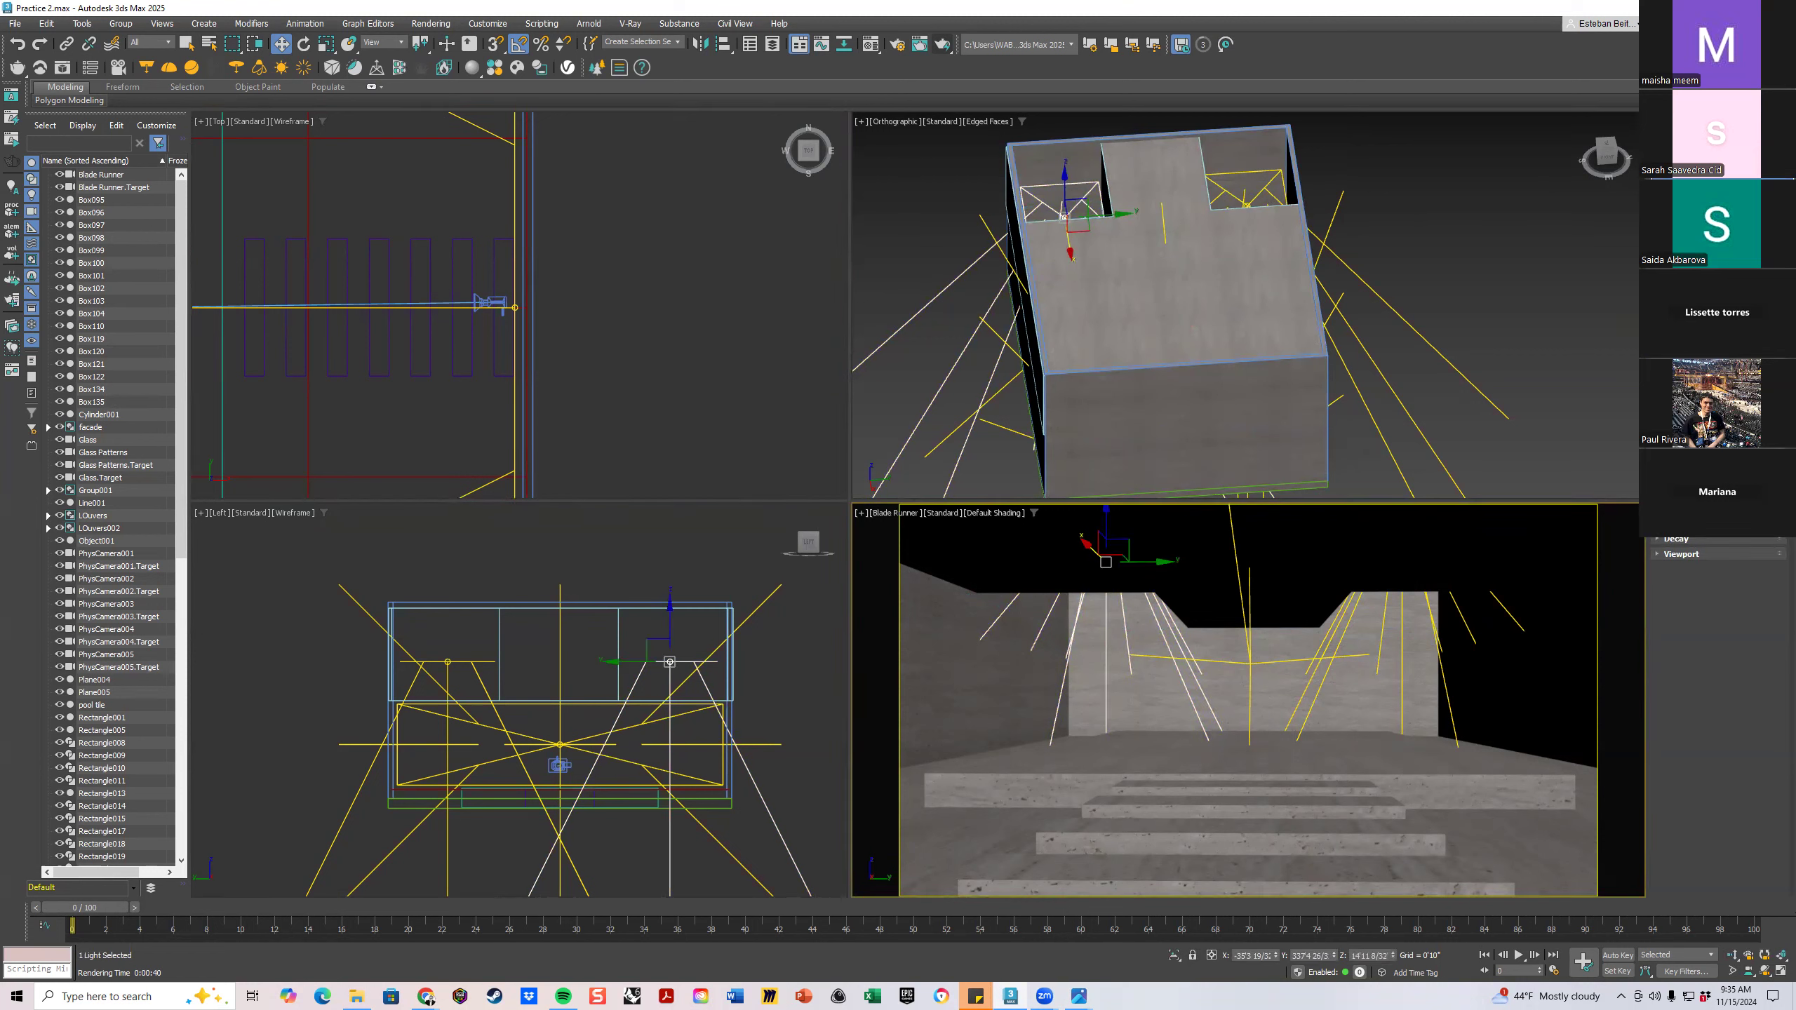
{"action": "left_click", "coordinate": [1698, 492]}
{"action": "left_click", "coordinate": [1698, 492]}
{"action": "left_click", "coordinate": [1525, 245]}
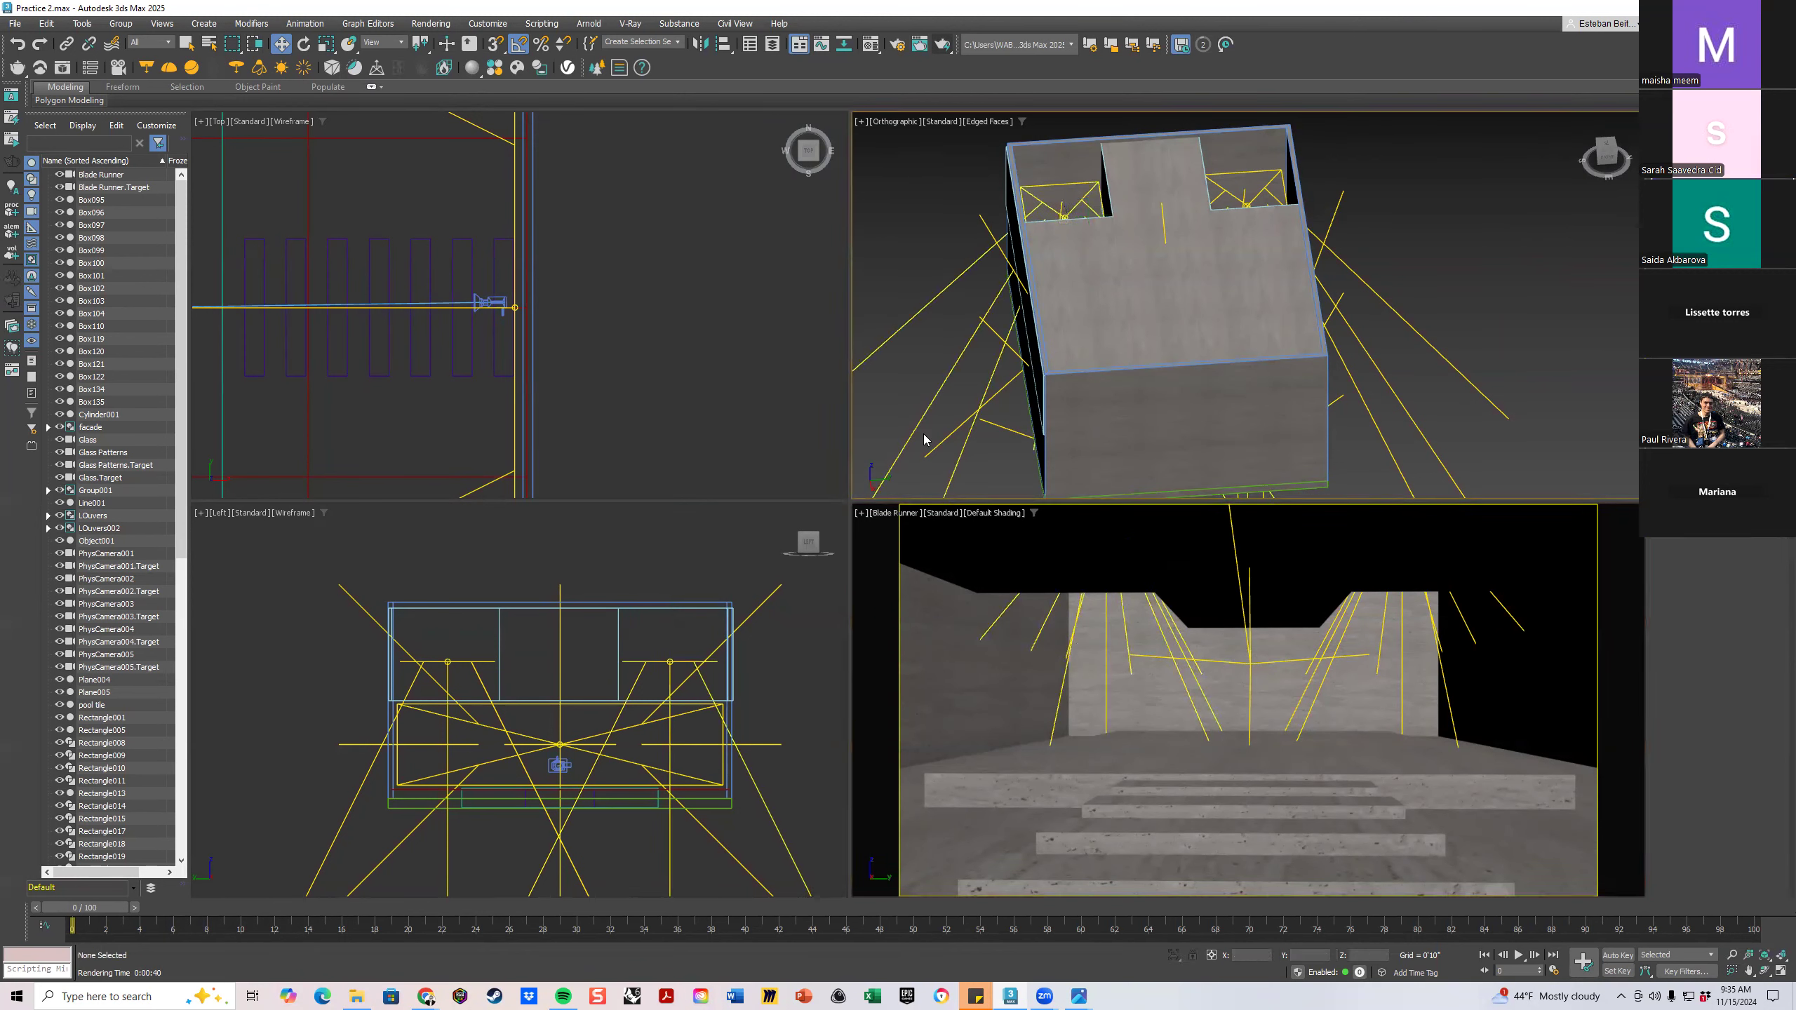
Restrict selection to lights, select the left ceiling plane light and choose a Bitmap map for its texture
{"action": "left_click", "coordinate": [152, 42]}
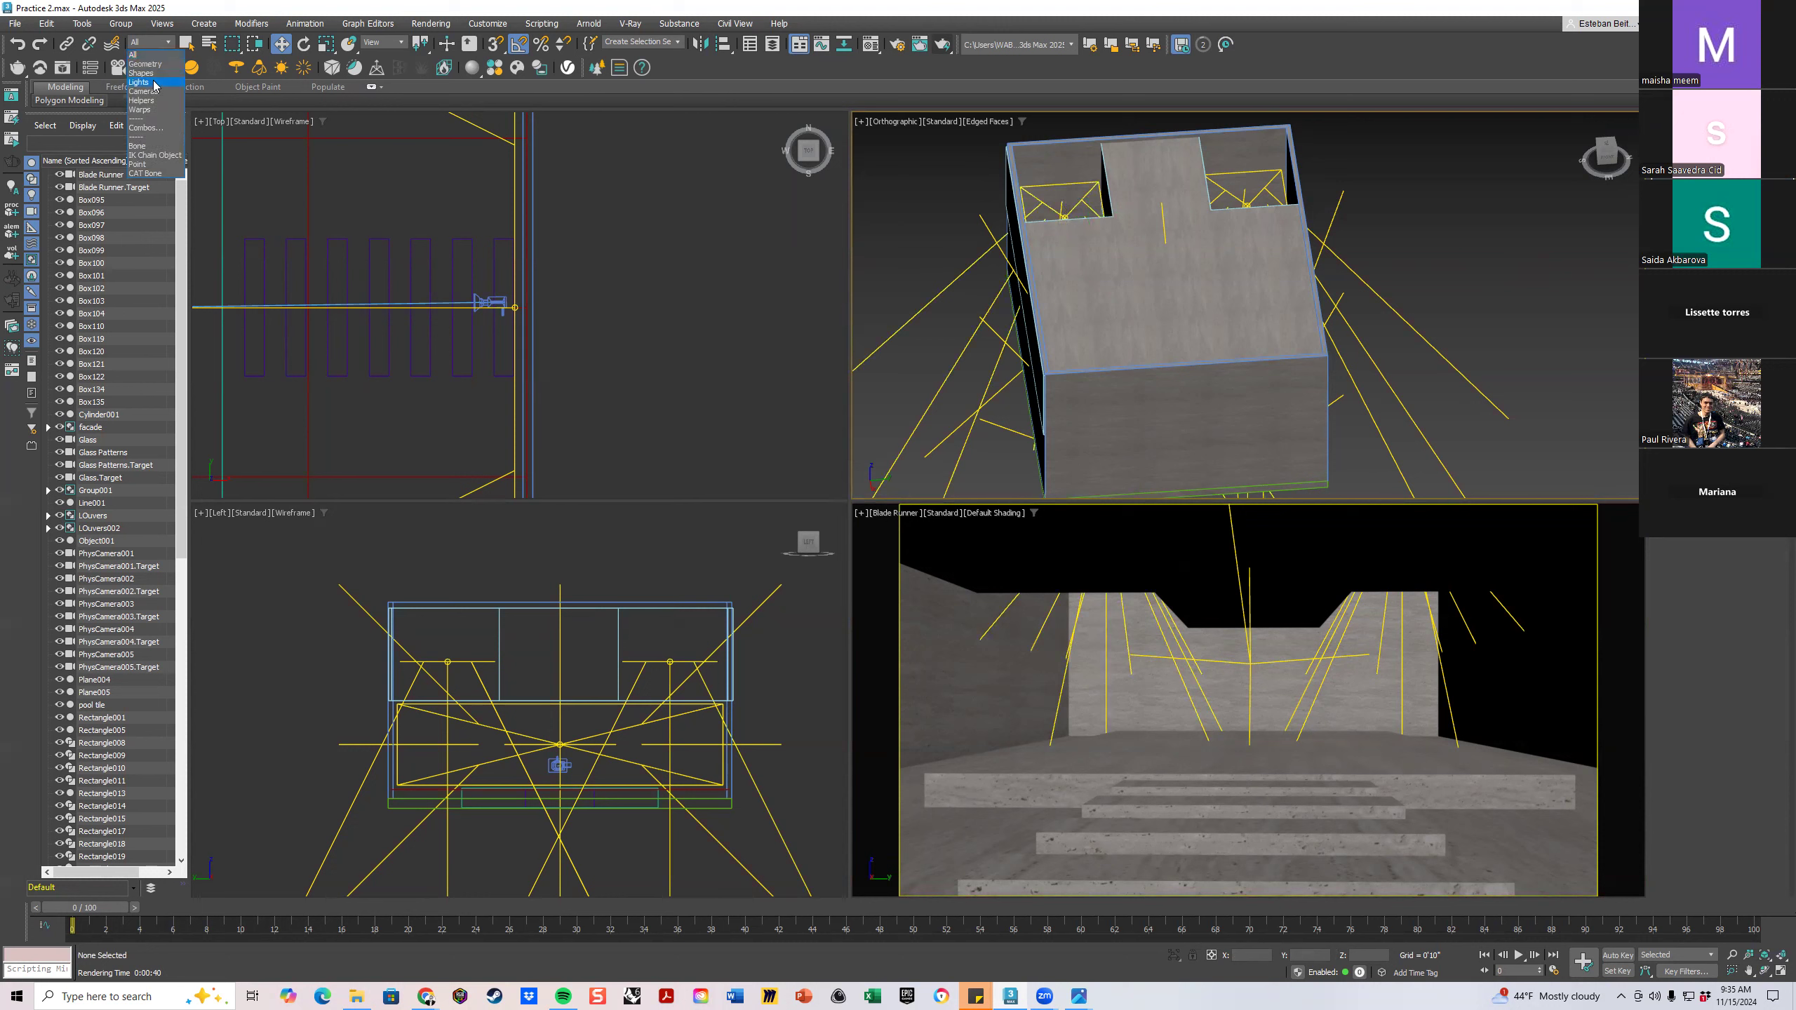
{"action": "left_click", "coordinate": [155, 82]}
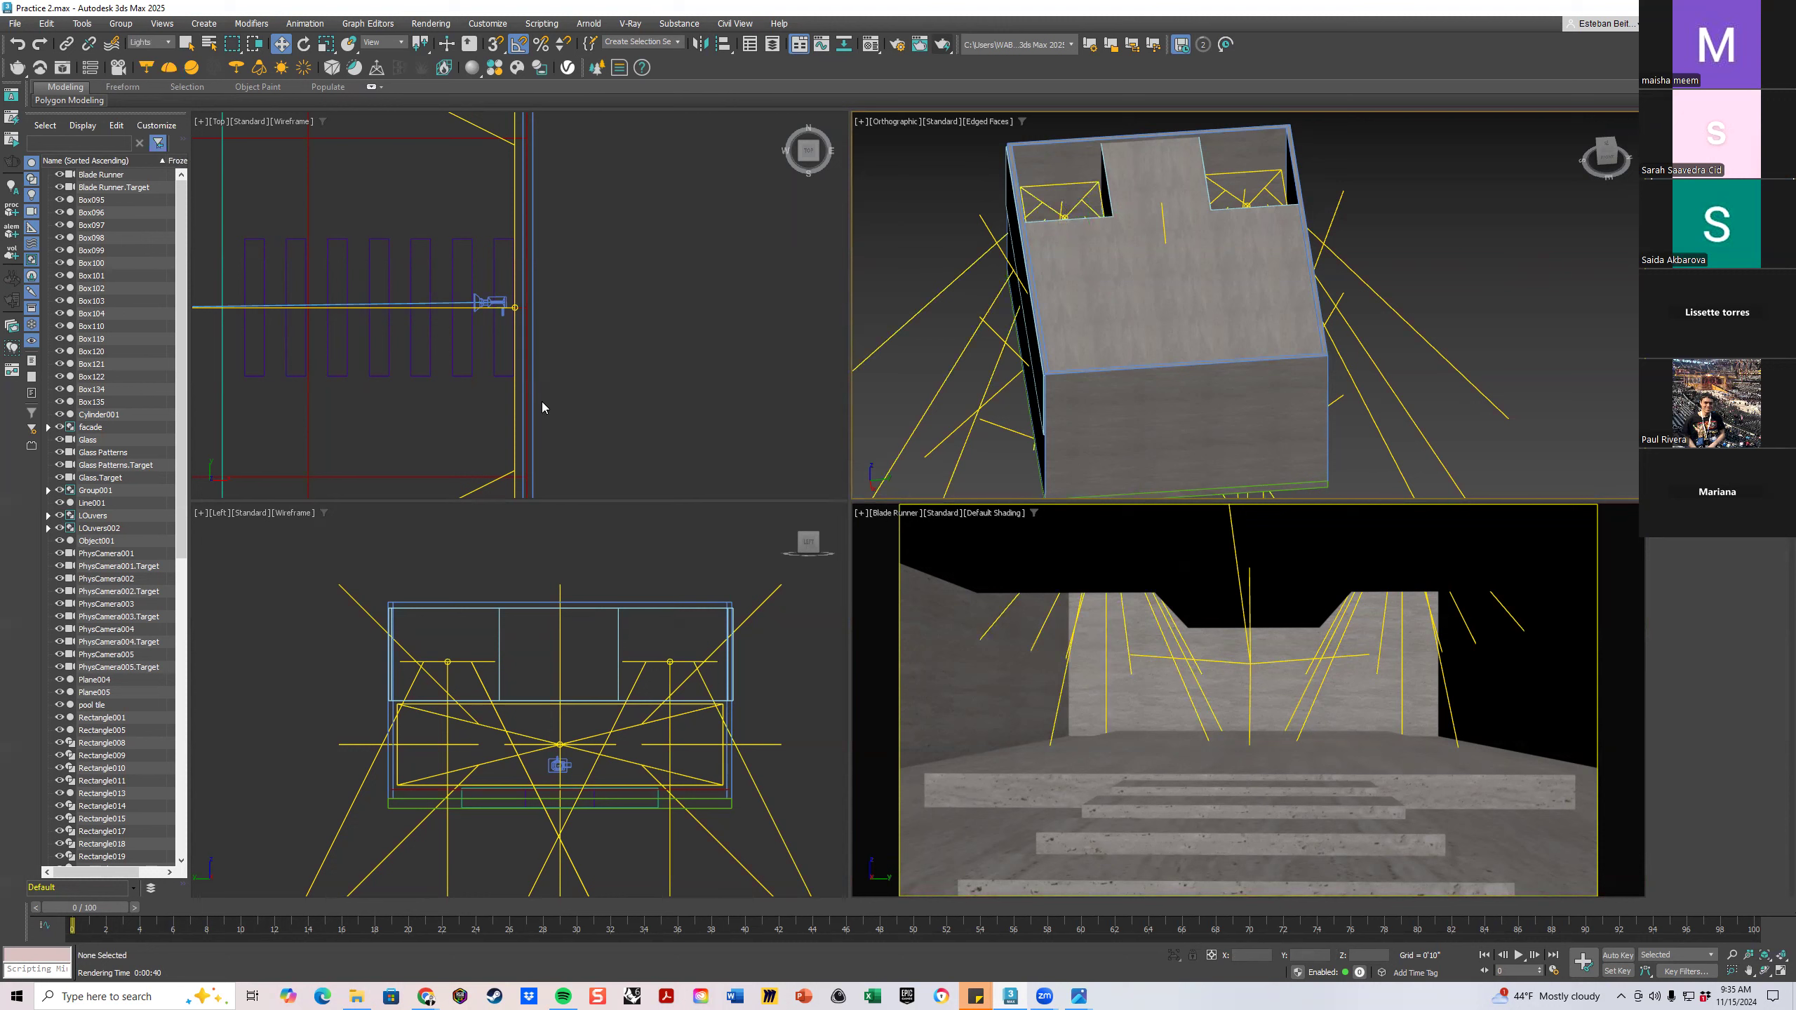
{"action": "left_click", "coordinate": [1124, 619]}
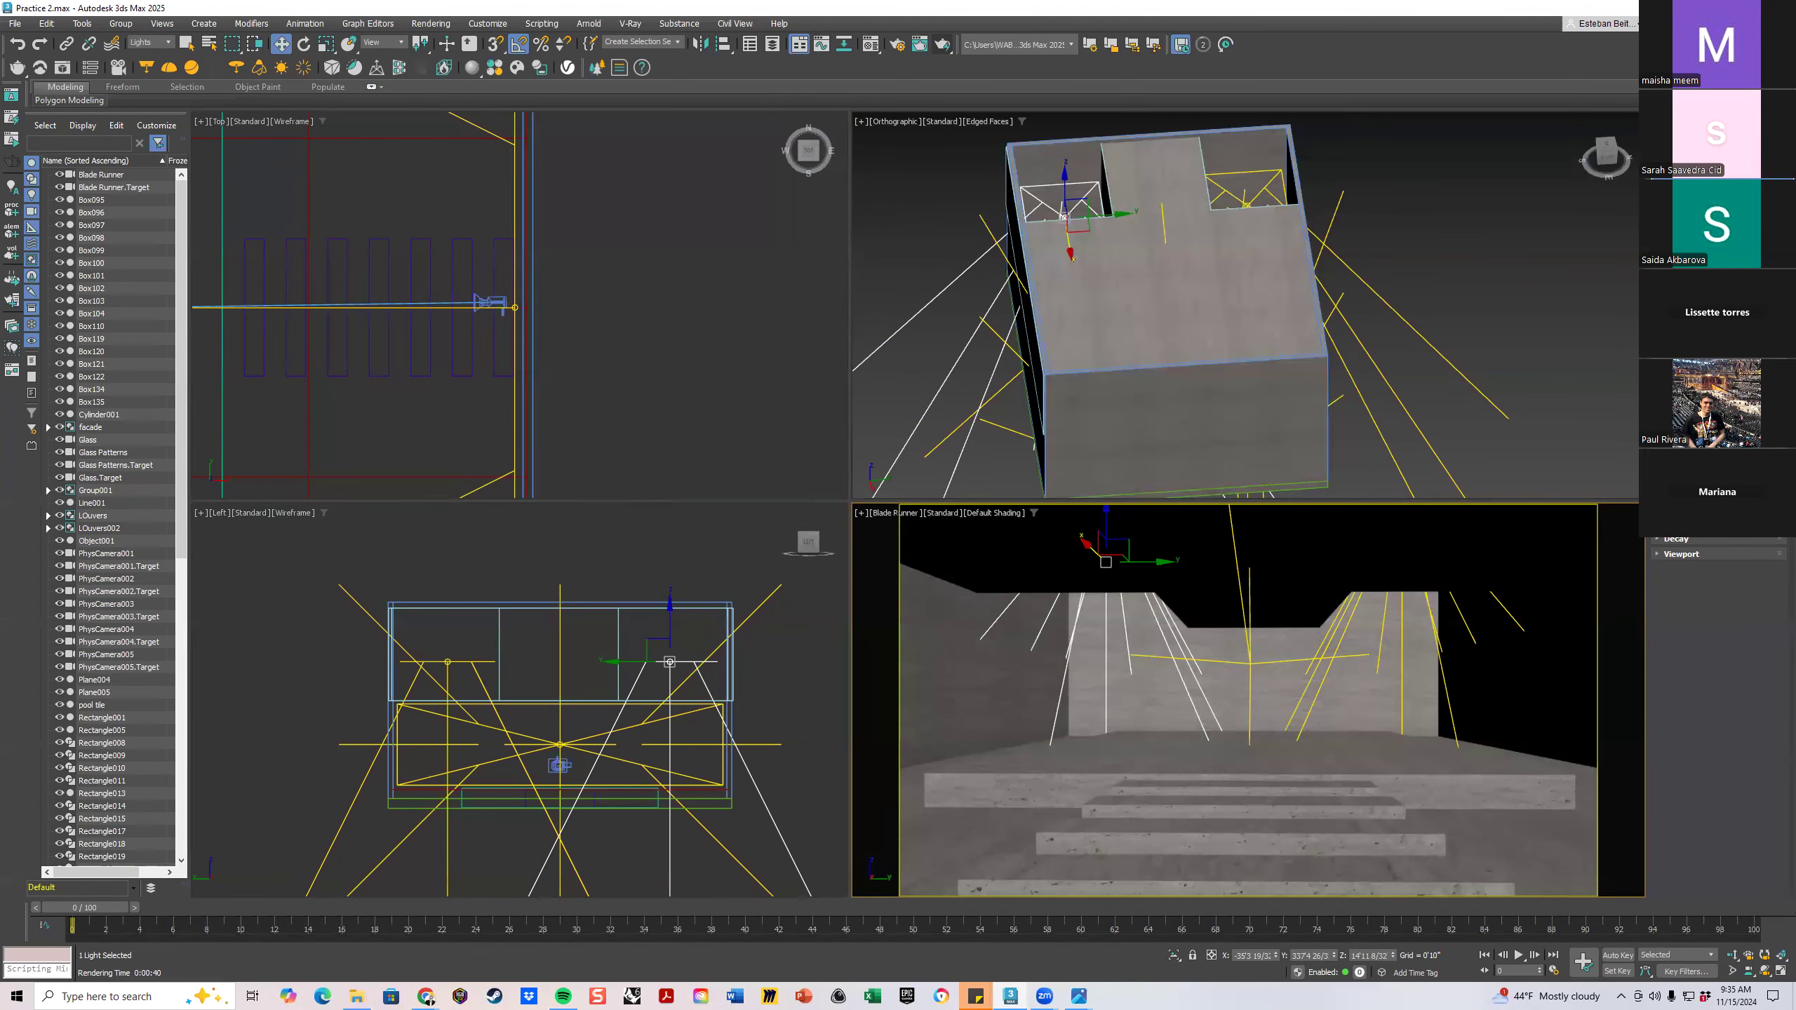
{"action": "left_click", "coordinate": [1726, 453]}
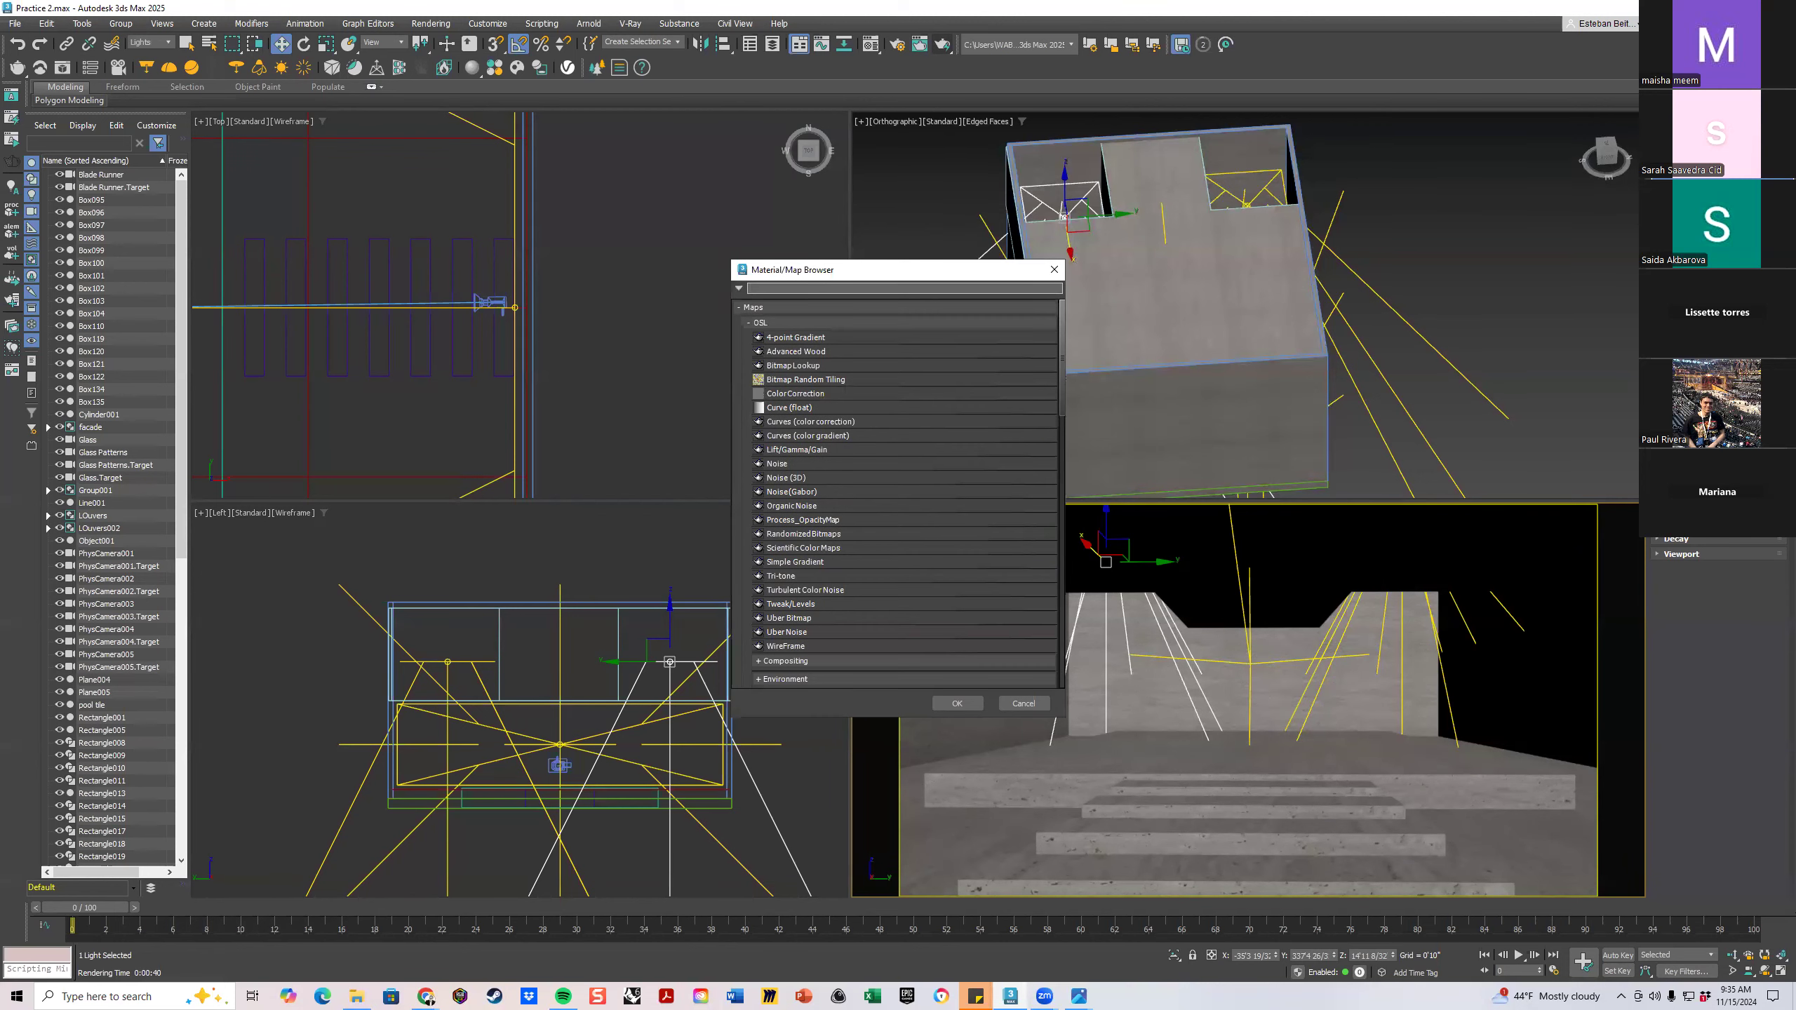
{"action": "scroll", "coordinate": [814, 436], "scroll_direction": "down", "scroll_amount": 8}
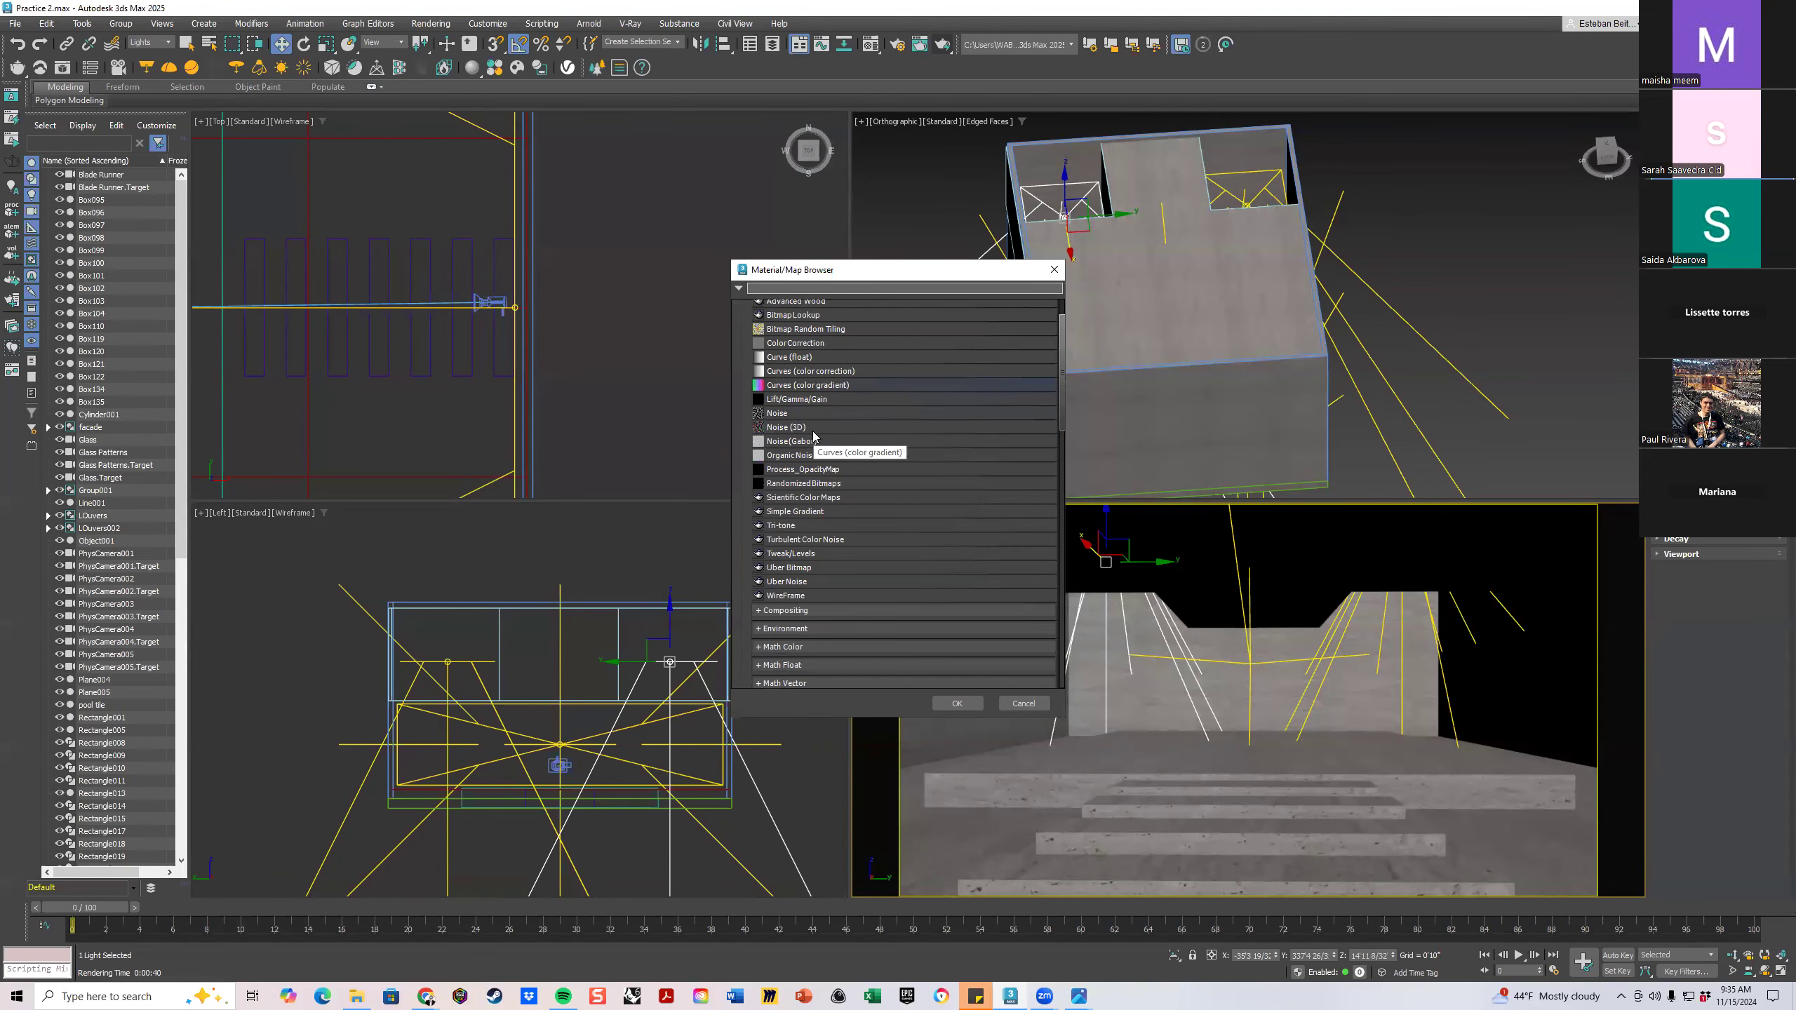
{"action": "scroll", "coordinate": [814, 436], "scroll_direction": "down", "scroll_amount": 2}
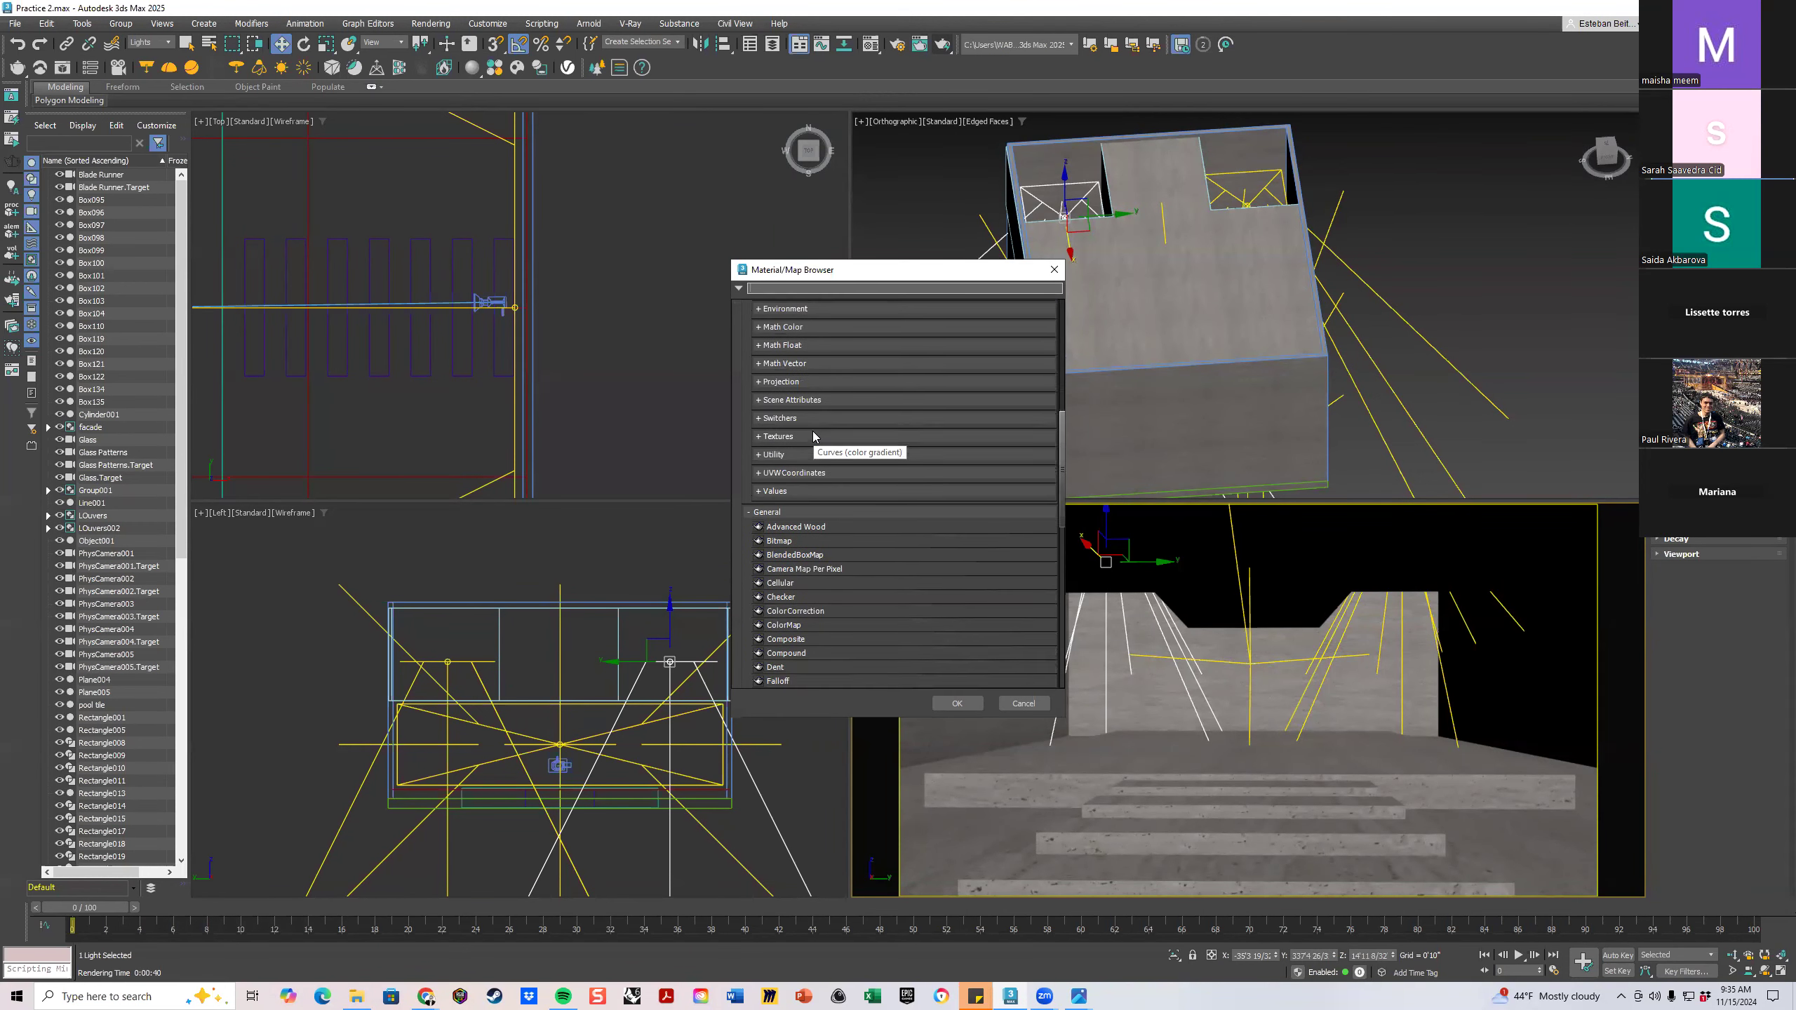
{"action": "left_click", "coordinate": [782, 542]}
{"action": "double_click", "coordinate": [781, 542]}
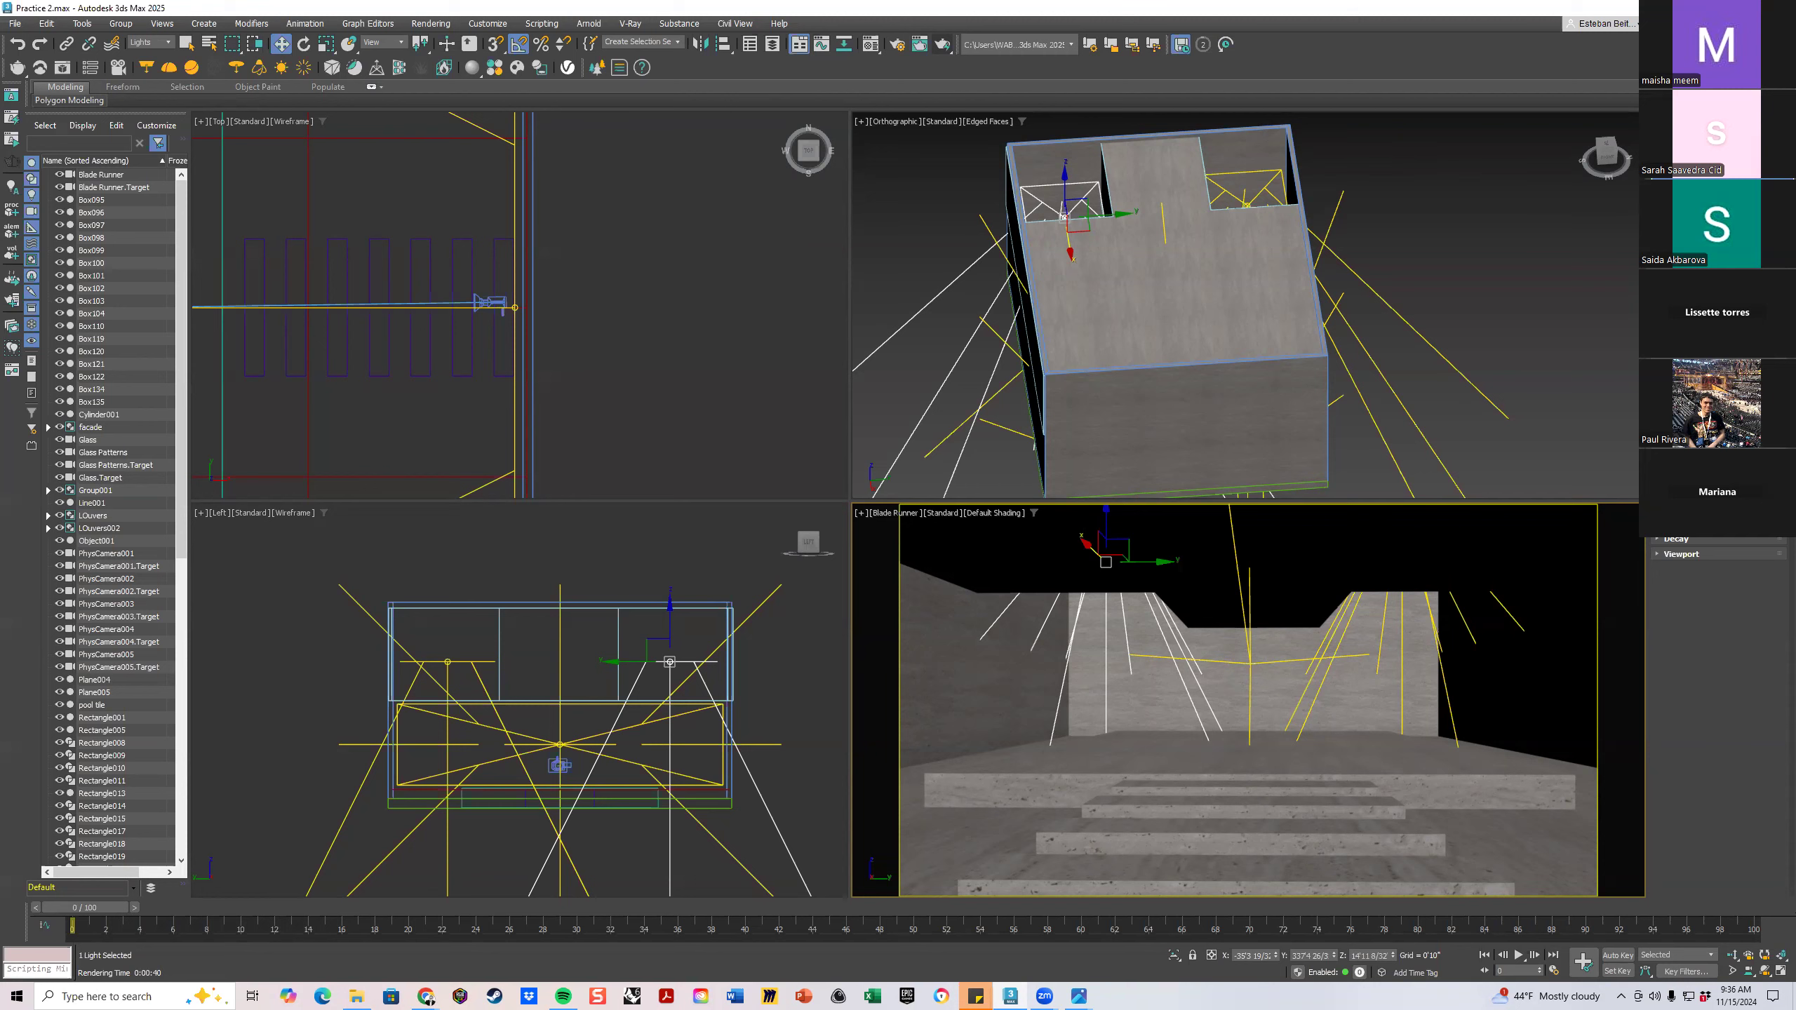
Load the water caustics 1 image from the 07_Blade_Runner folder as the plane light's texture
{"action": "scroll", "coordinate": [706, 348], "scroll_direction": "down", "scroll_amount": 10}
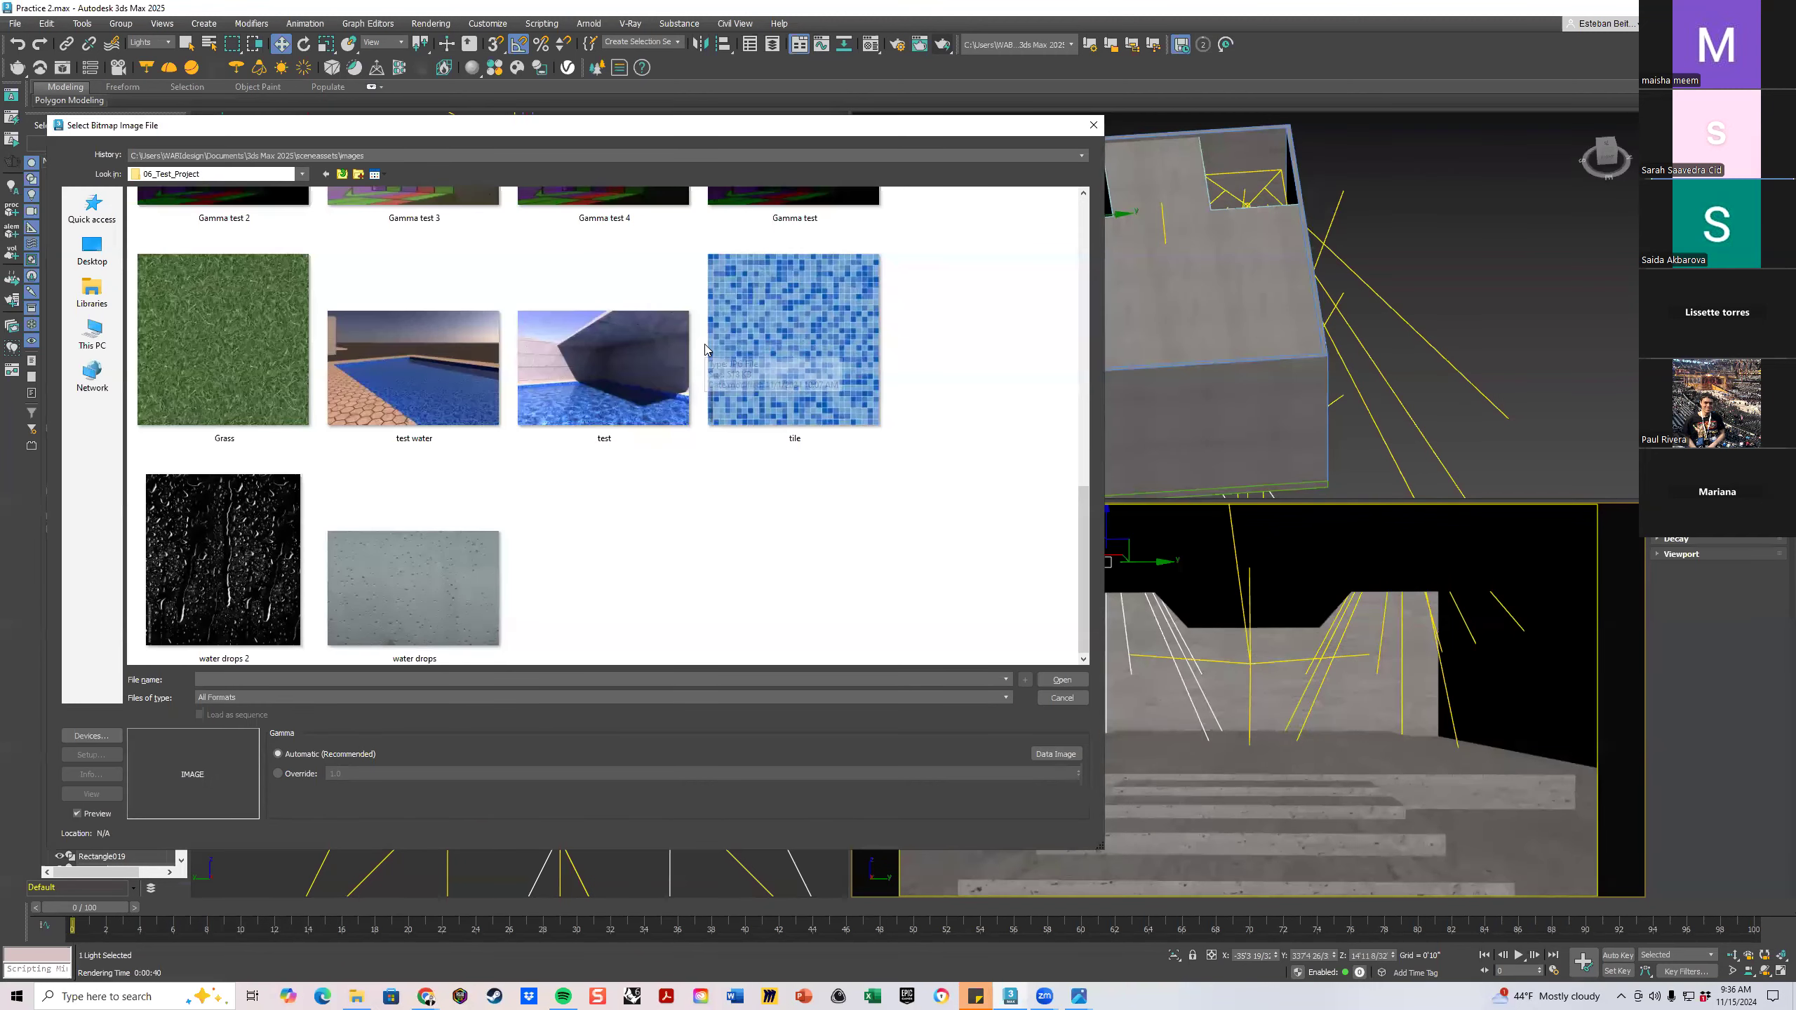
{"action": "scroll", "coordinate": [678, 407], "scroll_direction": "up", "scroll_amount": 6}
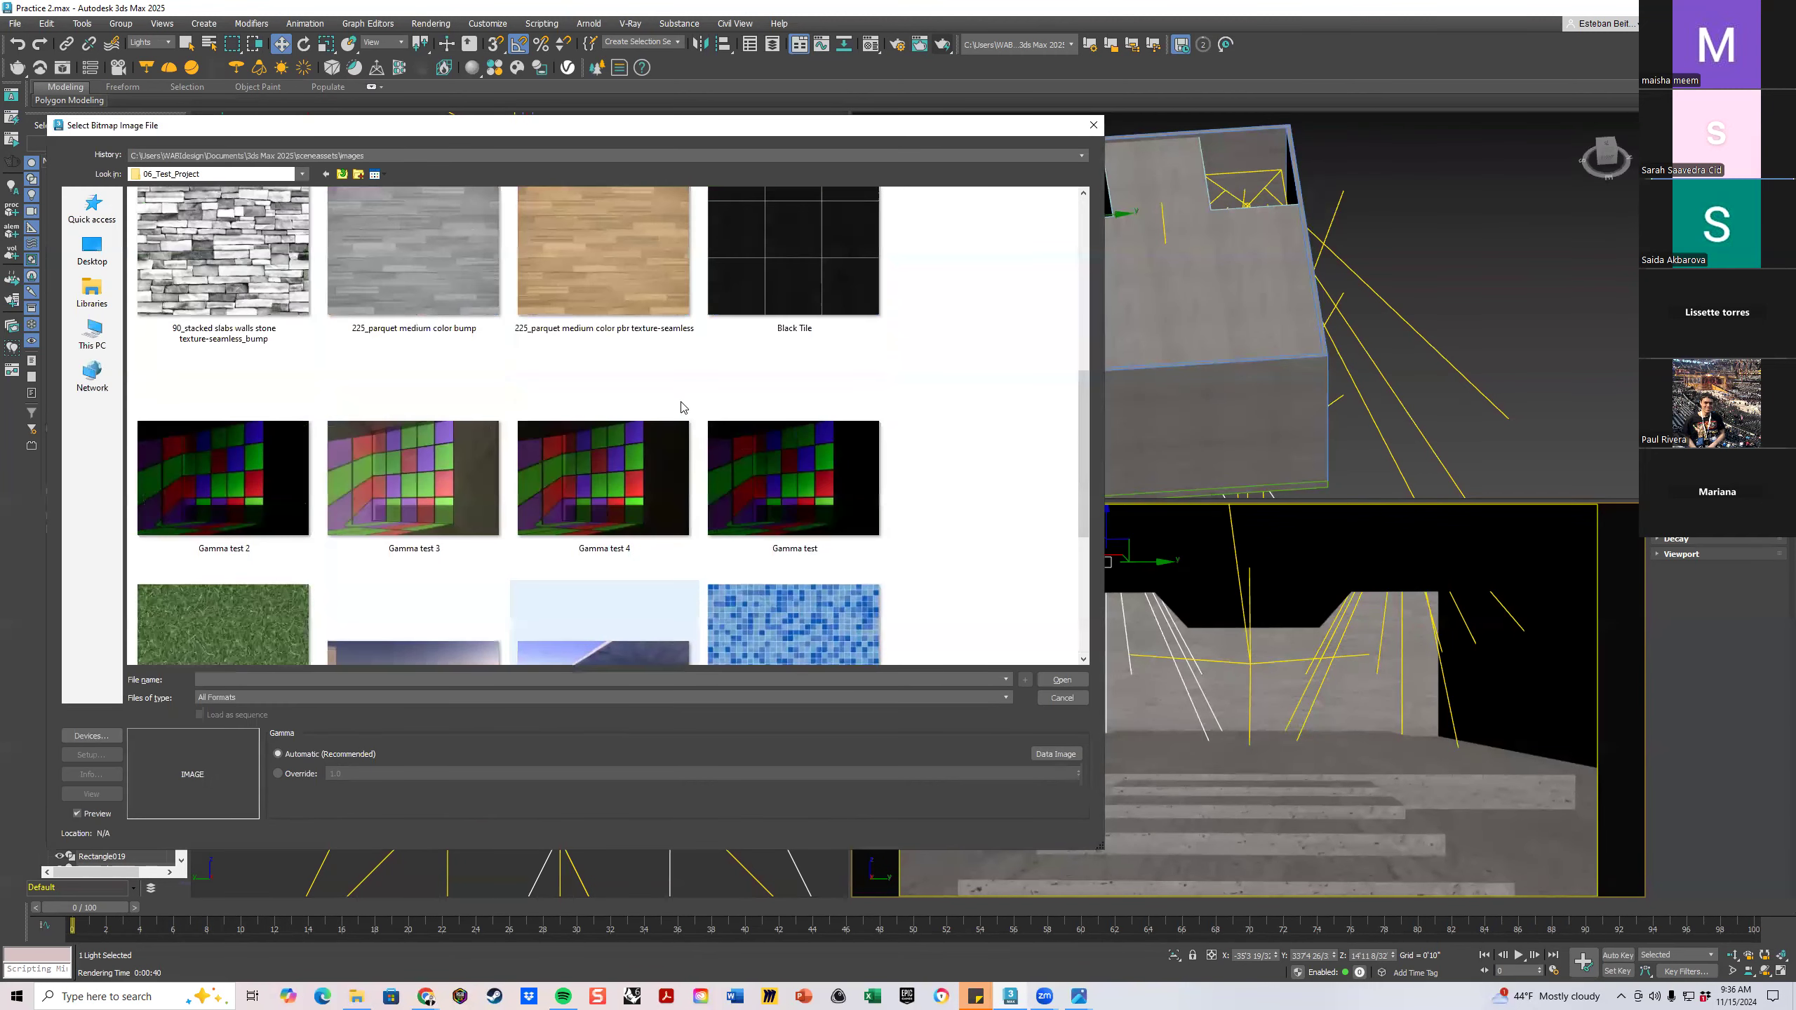
{"action": "scroll", "coordinate": [681, 407], "scroll_direction": "up", "scroll_amount": 2}
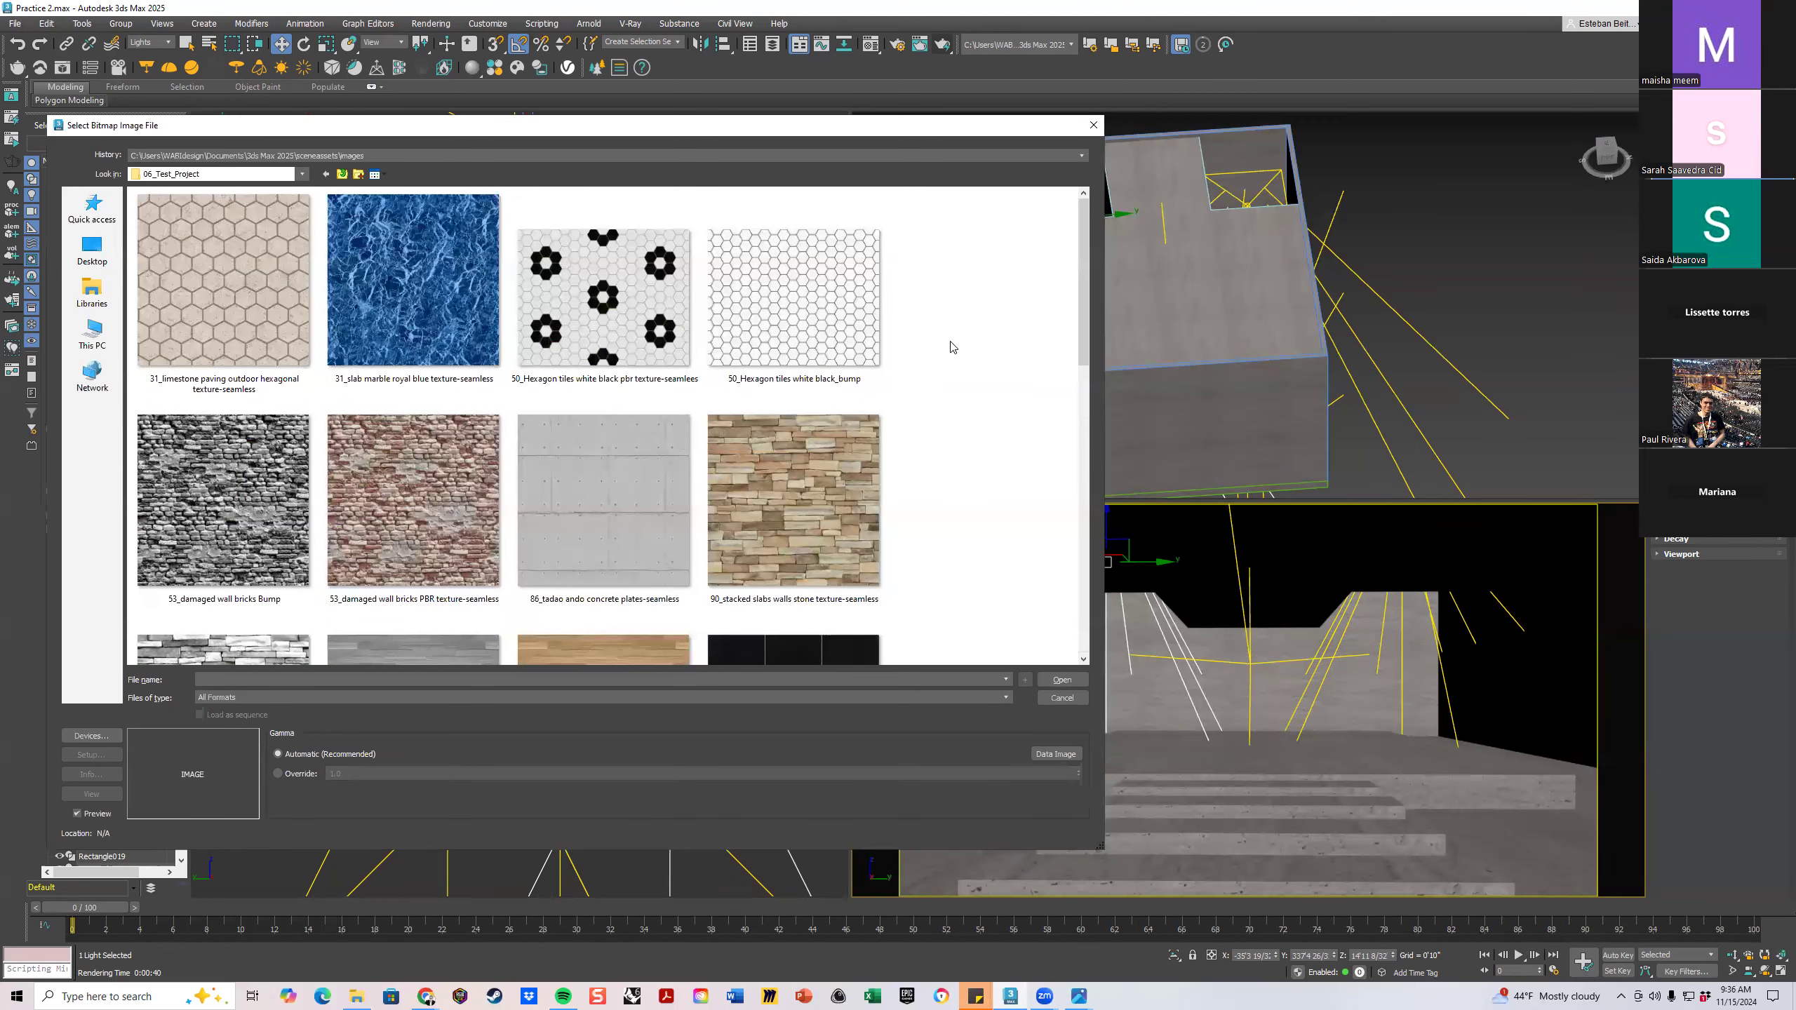
{"action": "mouse_move", "coordinate": [1082, 258]}
{"action": "left_mouse_down"}
{"action": "mouse_move", "coordinate": [1108, 583]}
{"action": "mouse_move", "coordinate": [1068, 237]}
{"action": "left_mouse_up"}
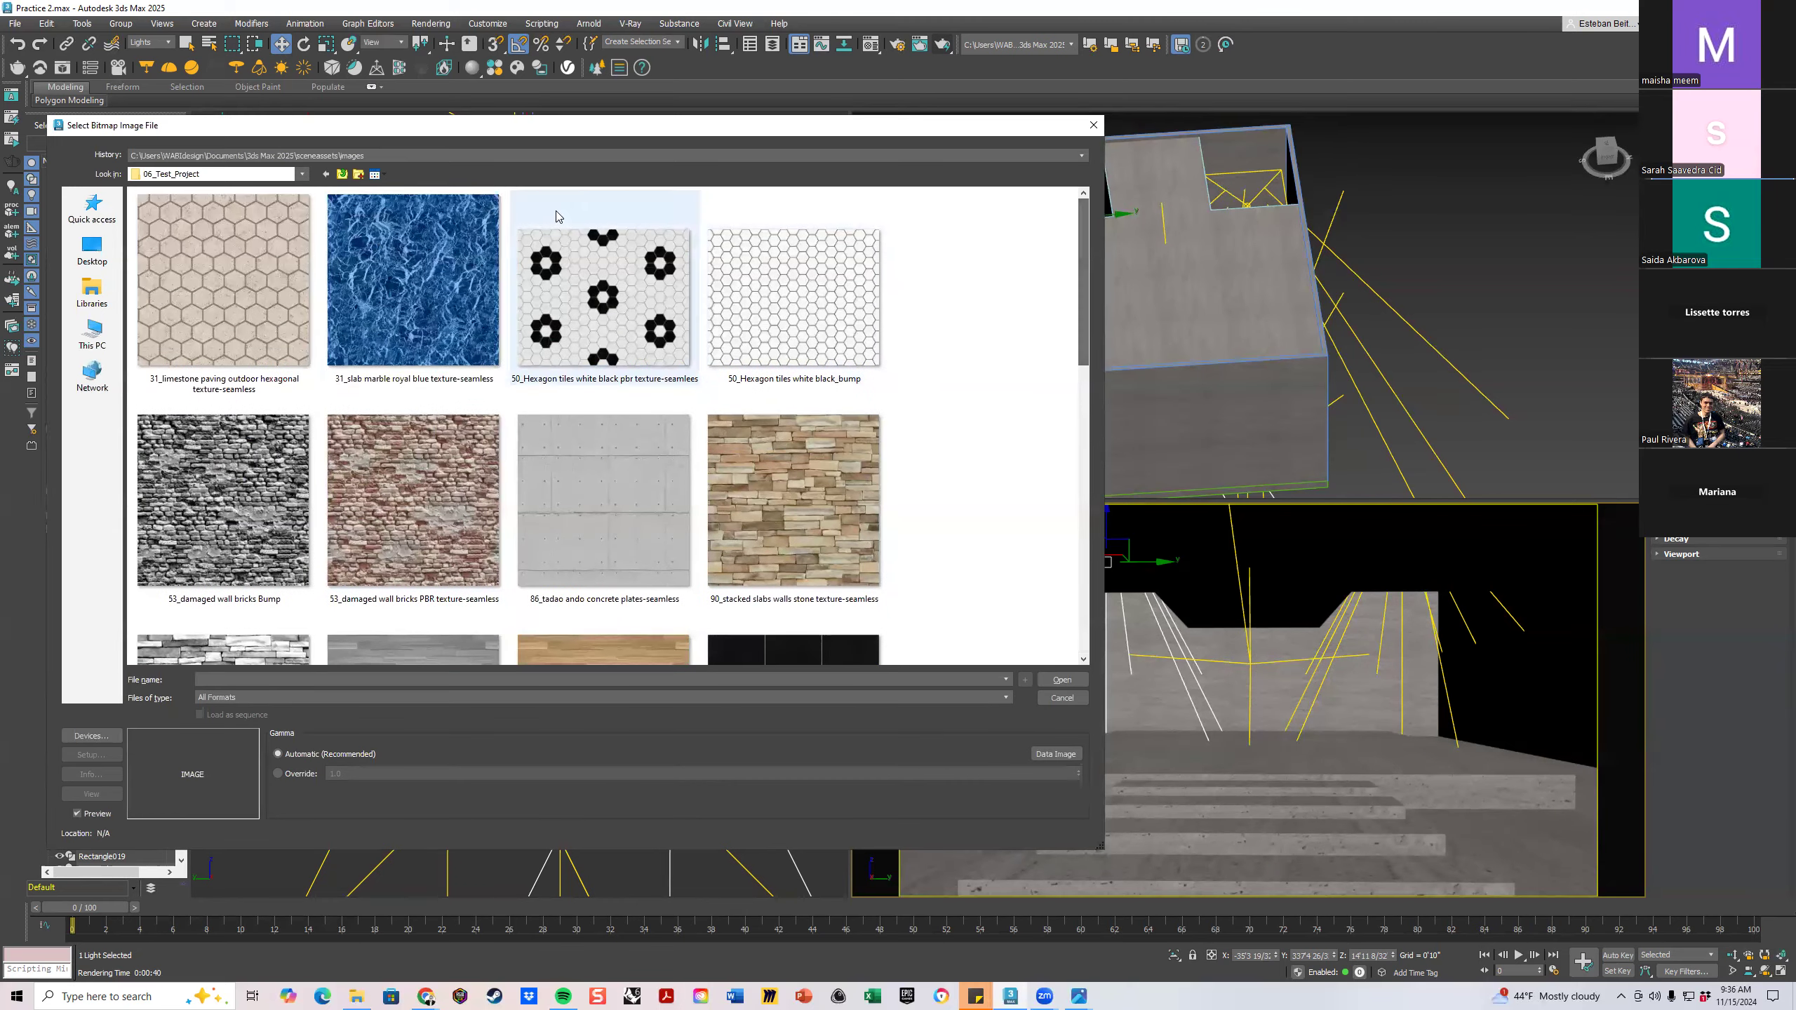
{"action": "left_click", "coordinate": [357, 174]}
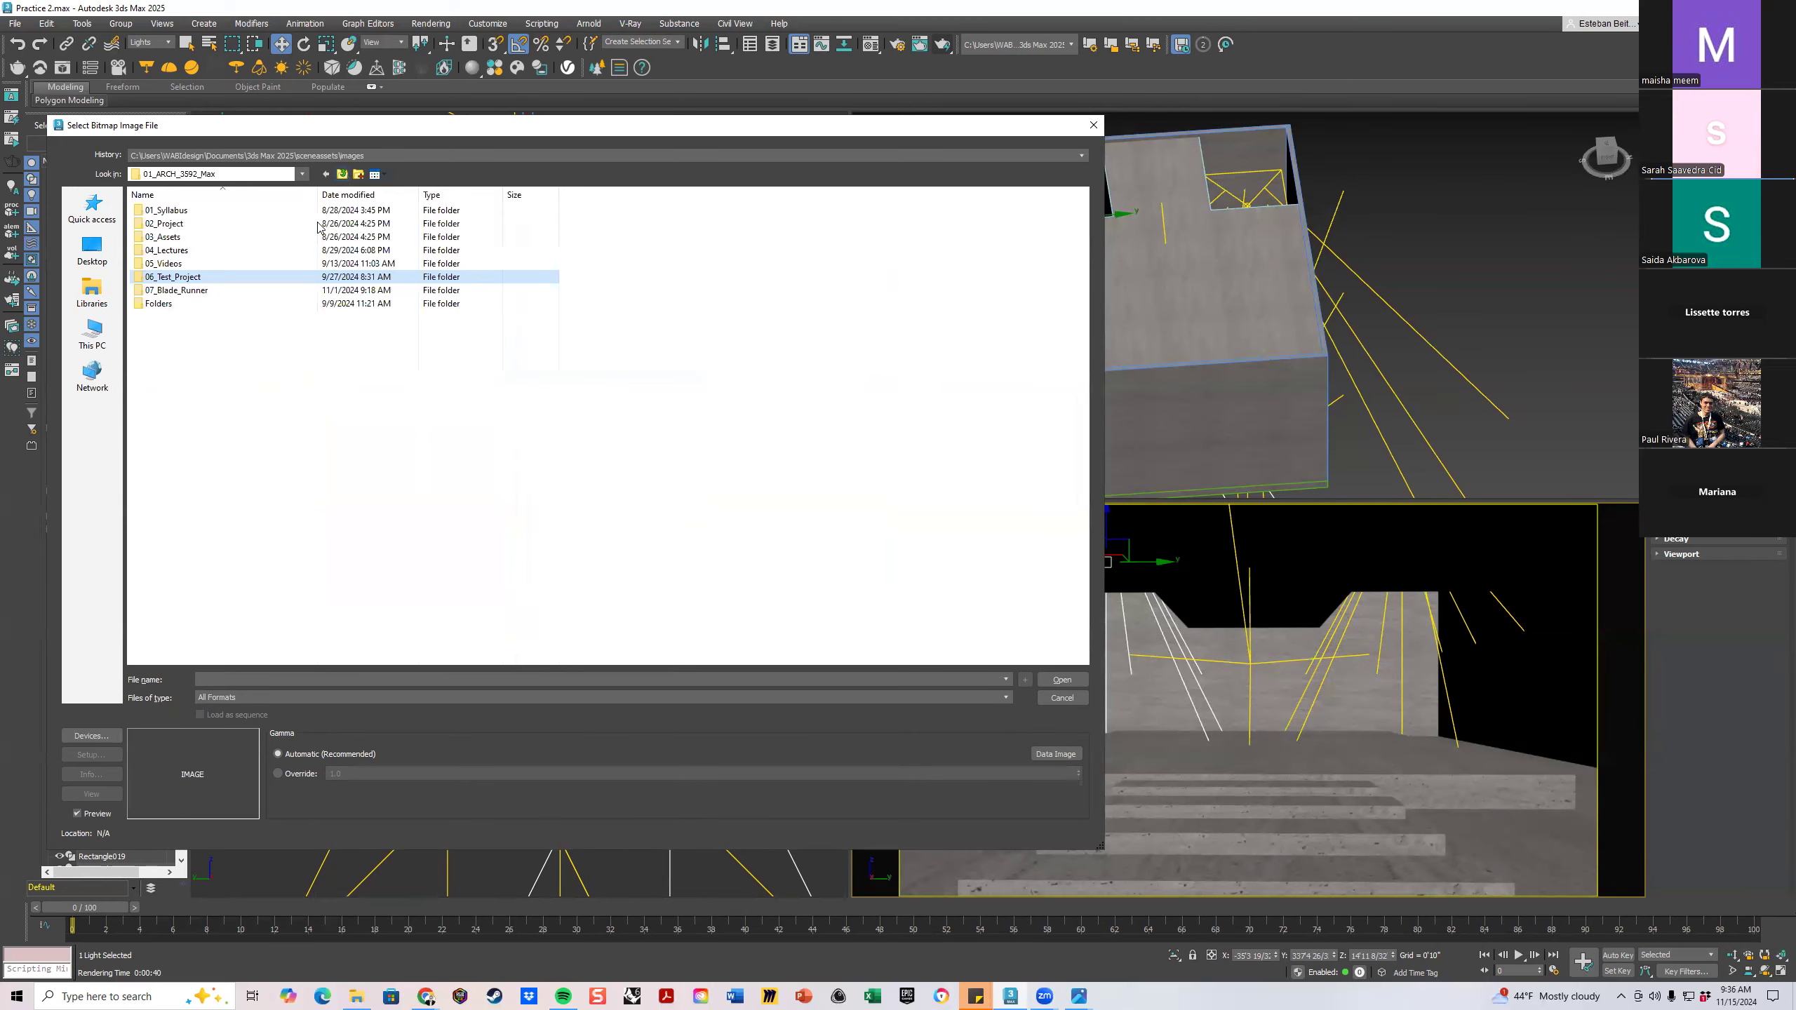
{"action": "double_click", "coordinate": [177, 289]}
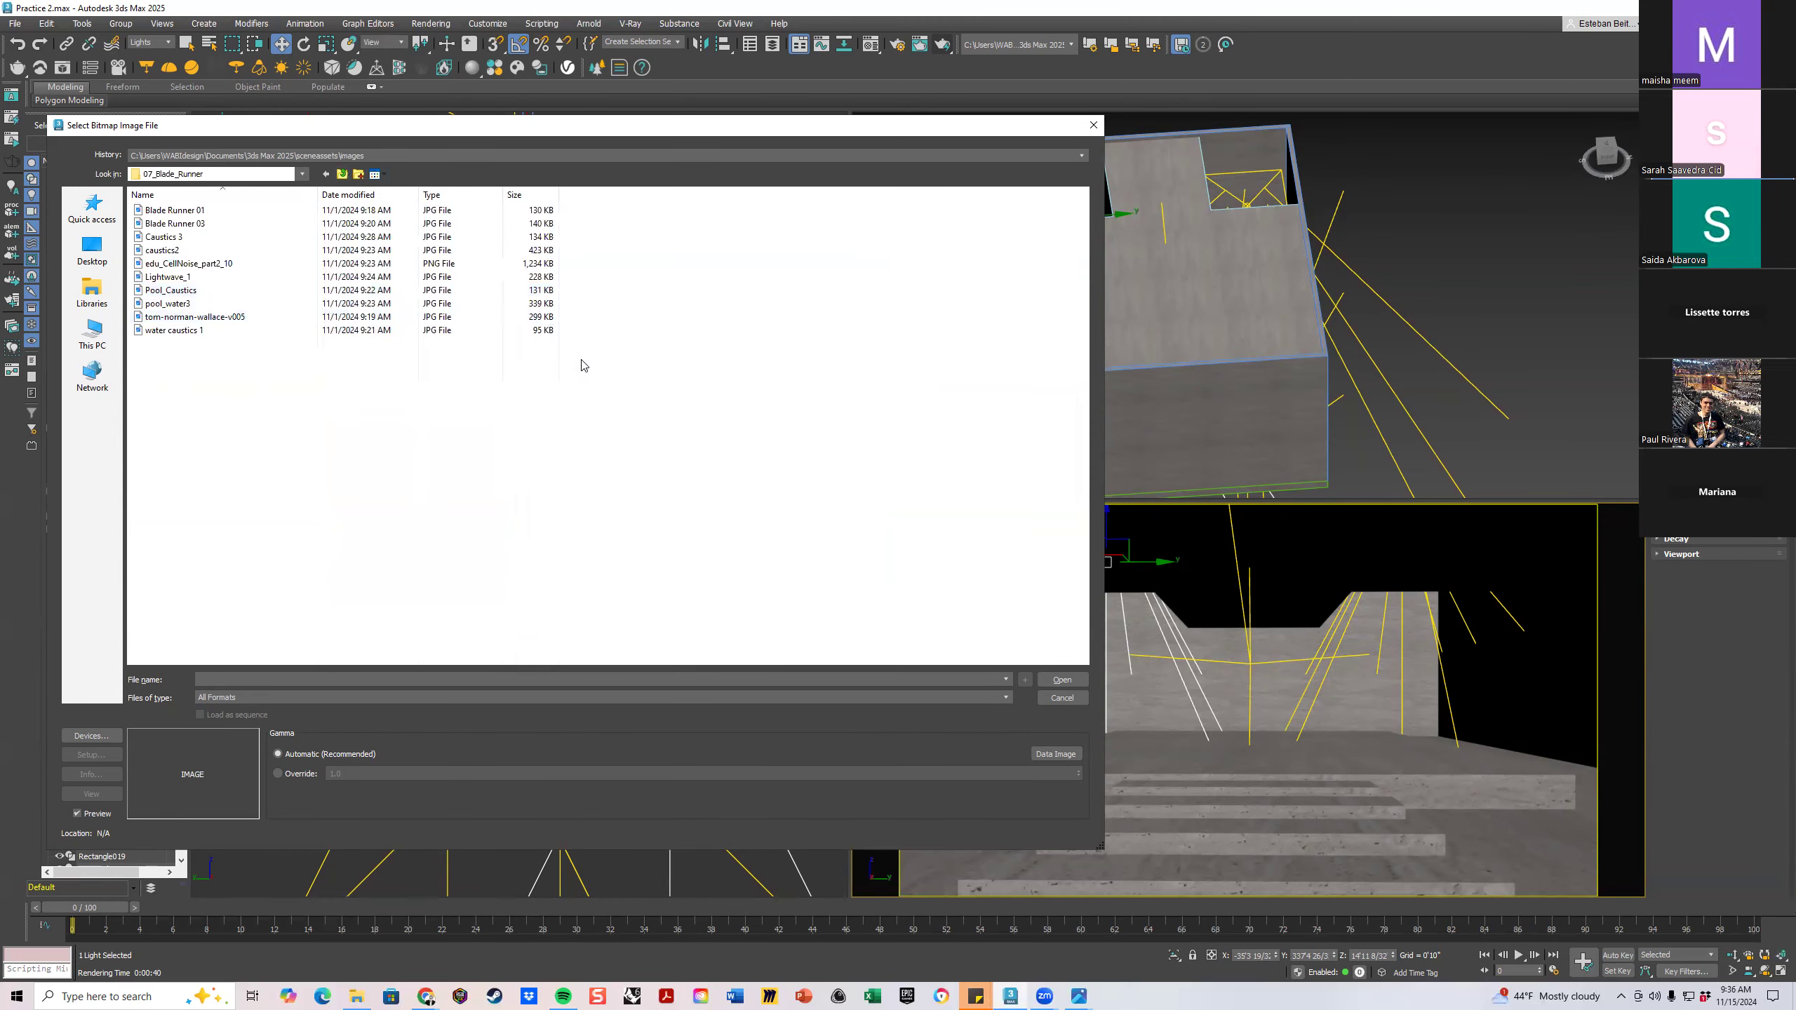
{"action": "right_click", "coordinate": [633, 371]}
{"action": "mouse_move", "coordinate": [680, 382]}
{"action": "left_click", "coordinate": [813, 397]}
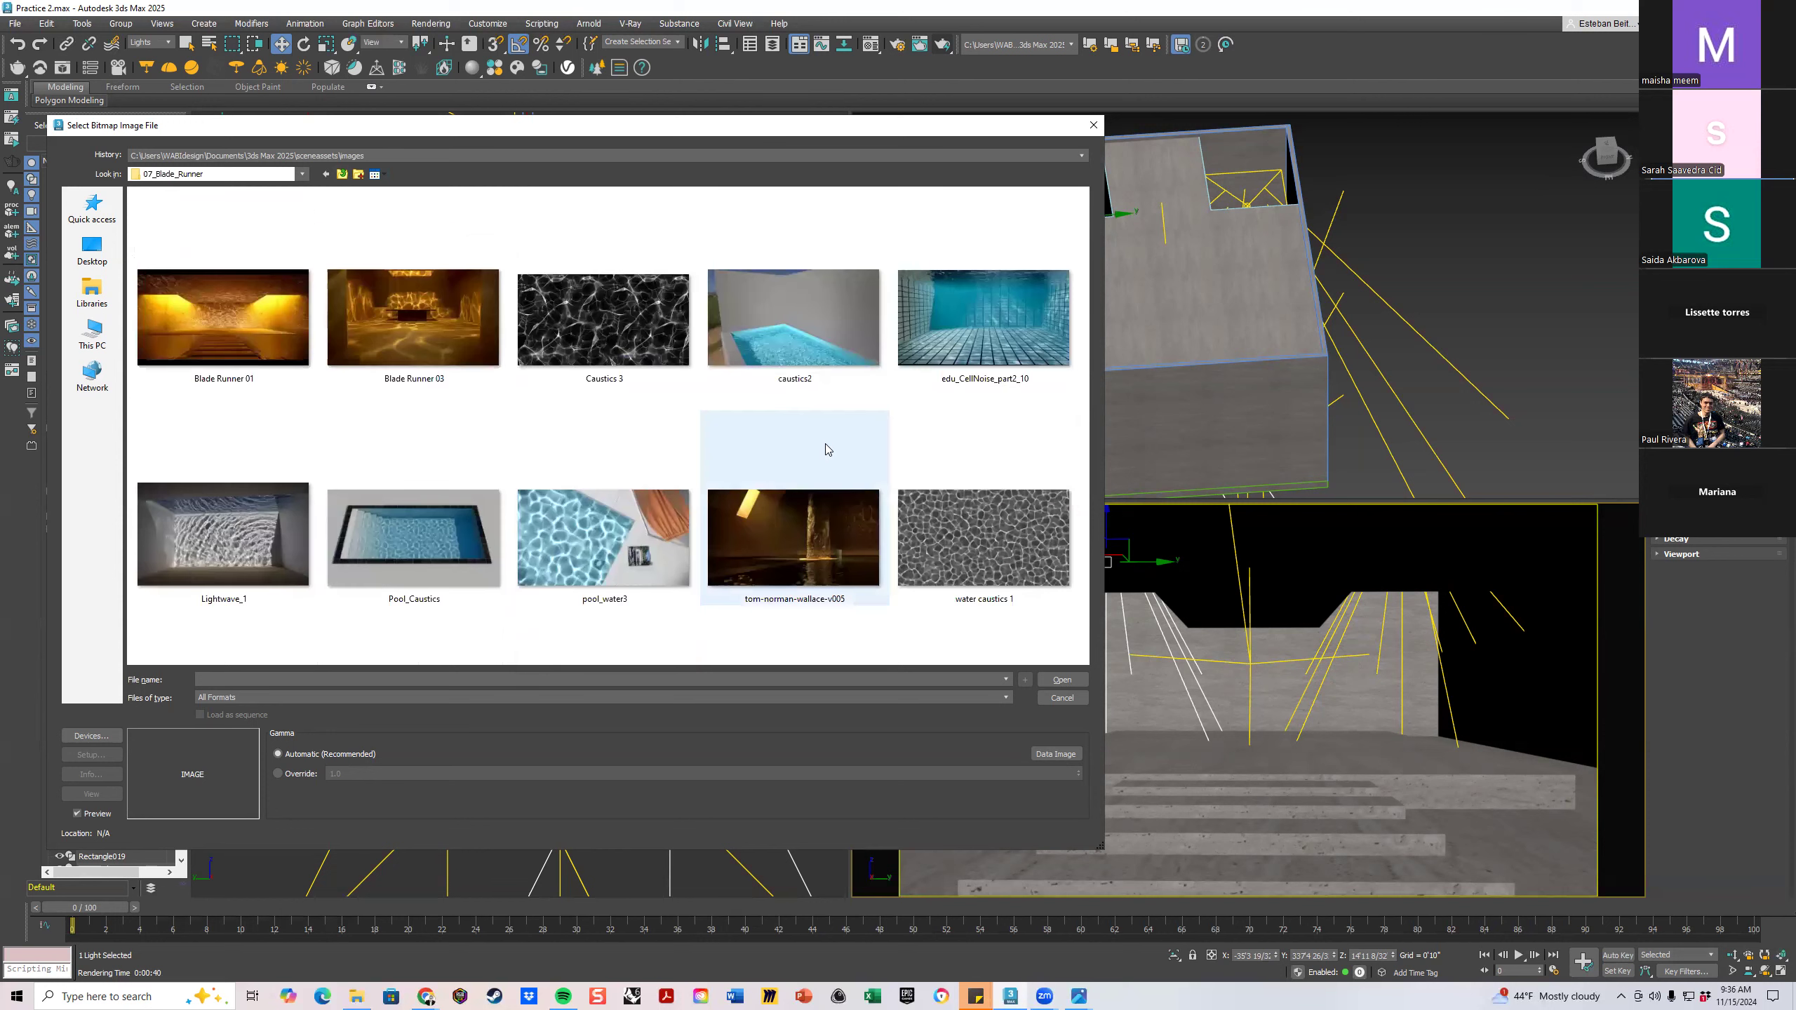
{"action": "left_click", "coordinate": [950, 536]}
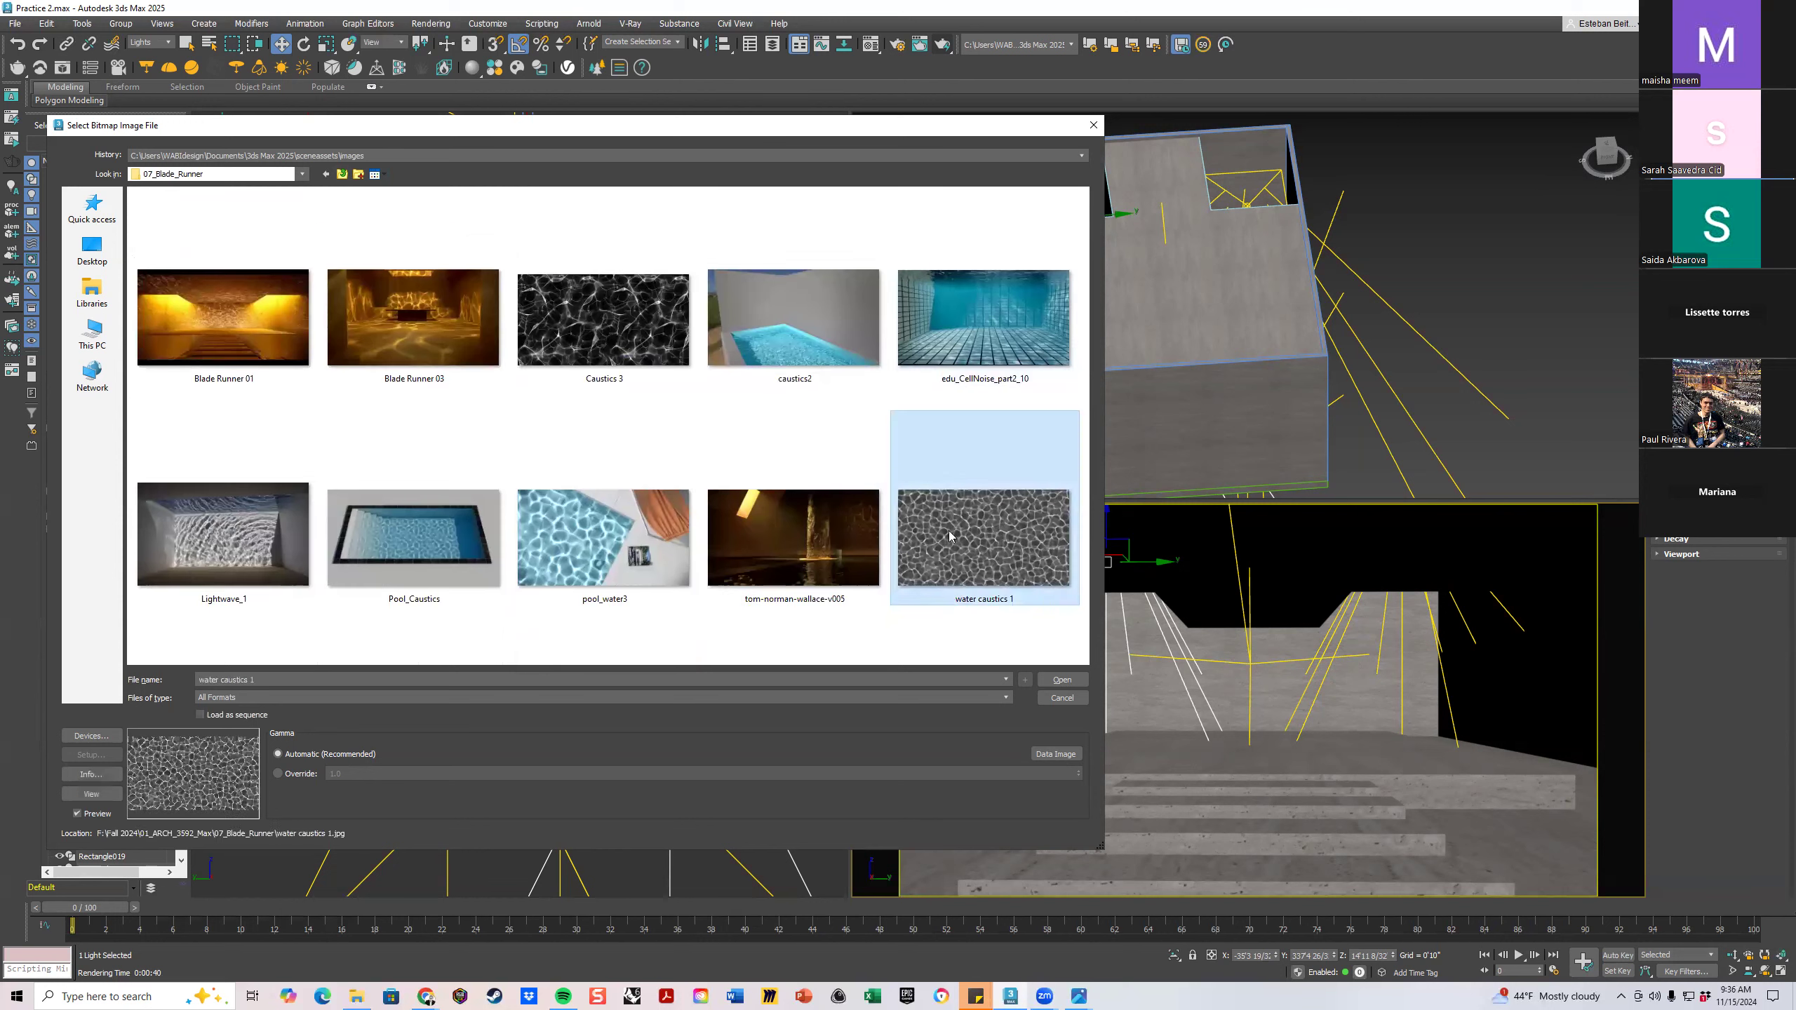
{"action": "double_click", "coordinate": [984, 530]}
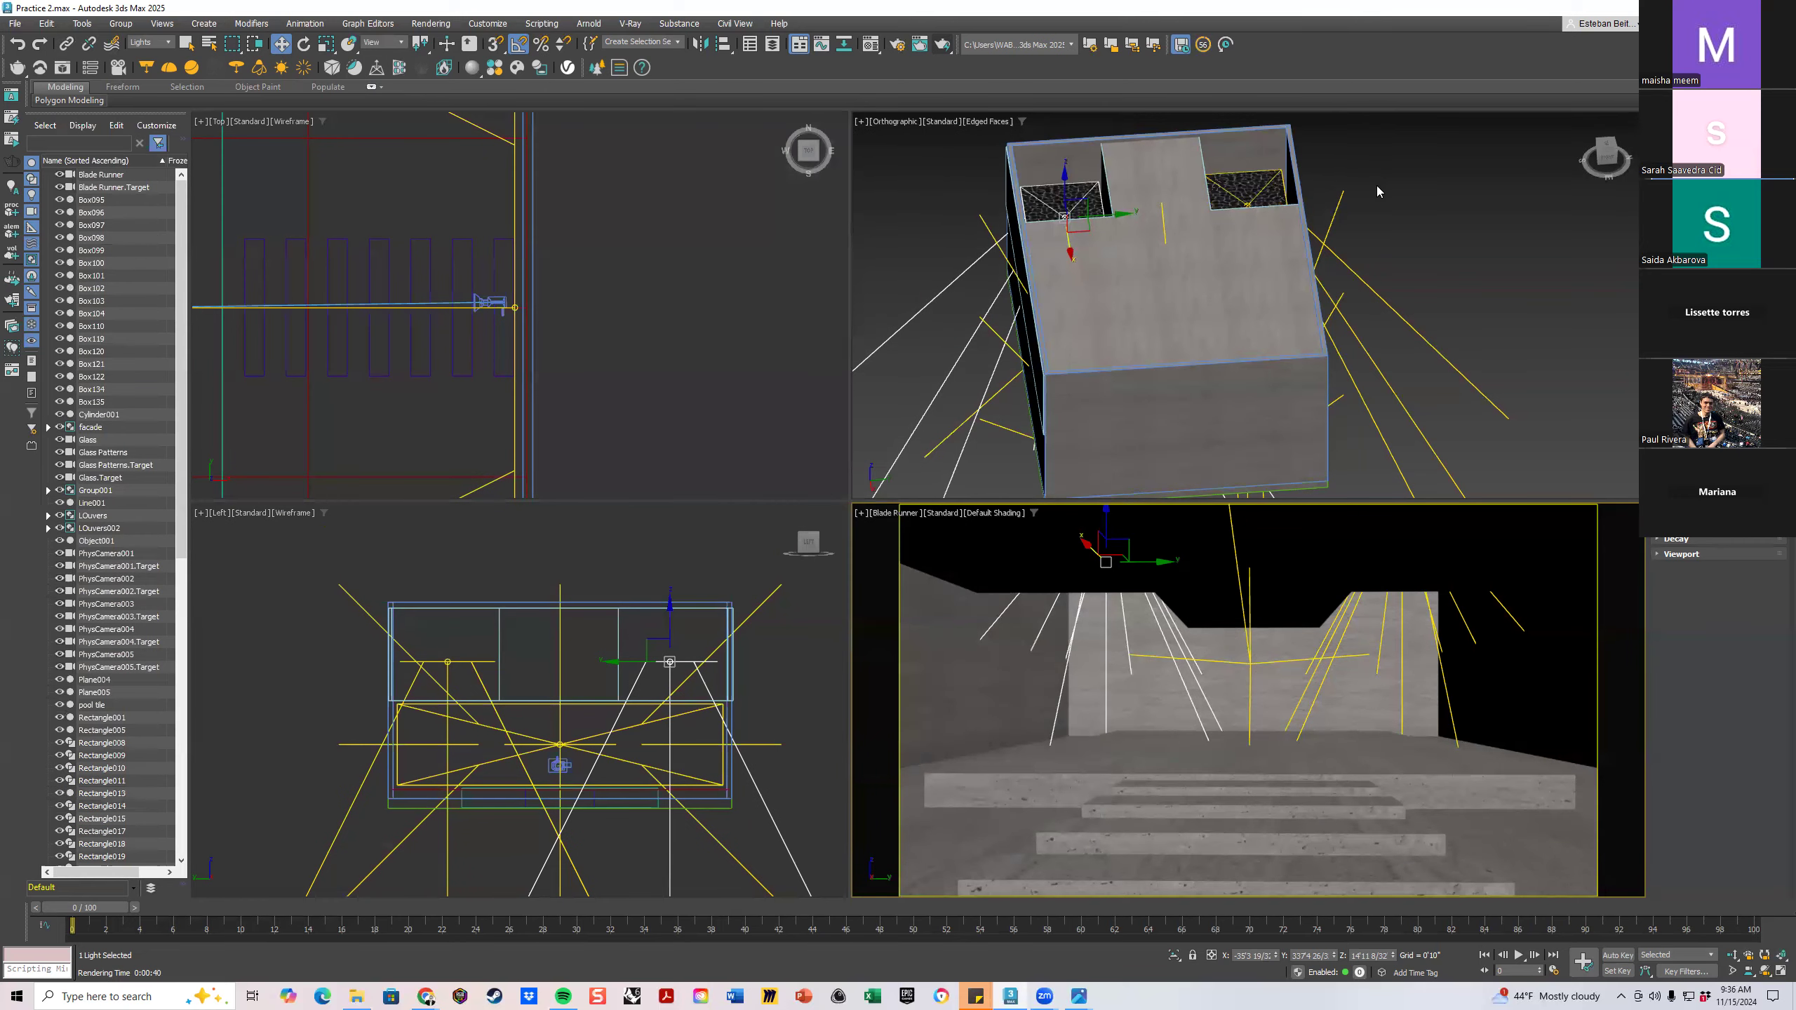
Test-render the marked region with the caustics-textured ceiling lights, examine the light on the back wall, and stop the render
{"action": "middle_click_drag", "start_coordinate": [1095, 279], "coordinate": [1174, 285], "text": "alt"}
{"action": "scroll", "coordinate": [1090, 298], "scroll_direction": "up", "scroll_amount": 4}
{"action": "scroll", "coordinate": [1132, 303], "scroll_direction": "down", "scroll_amount": 1}
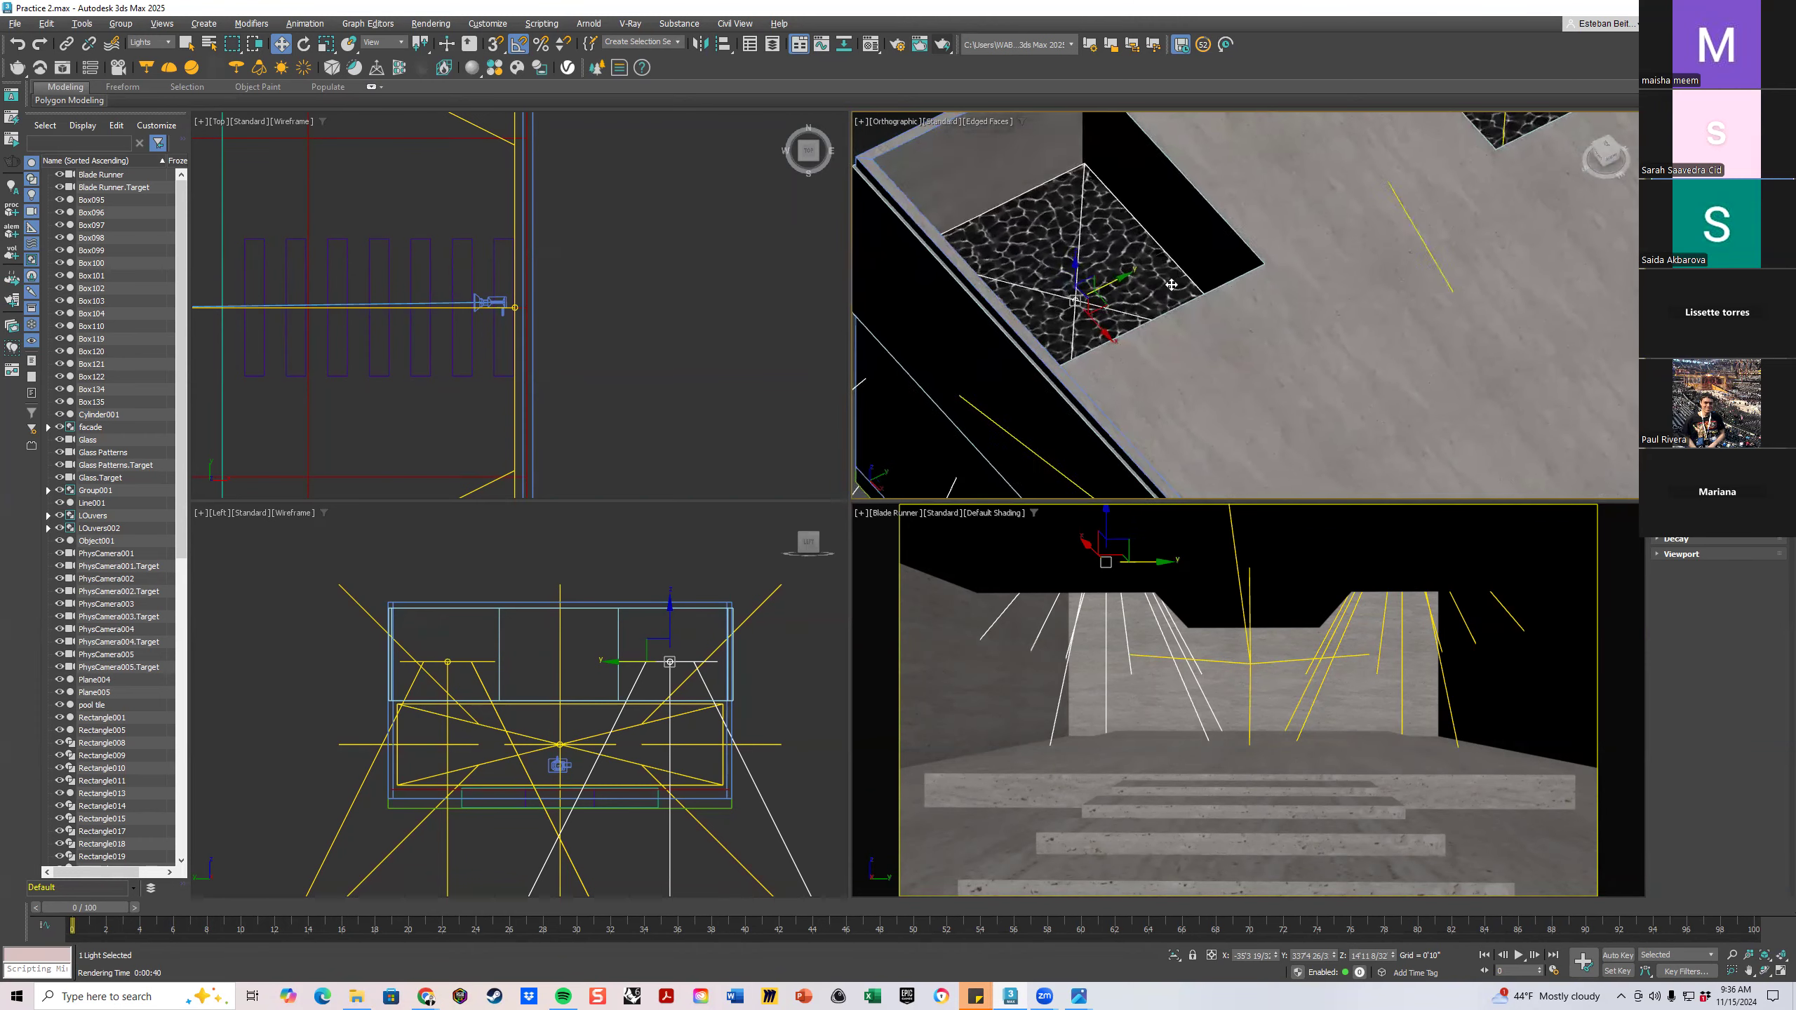
{"action": "middle_click_drag", "start_coordinate": [1283, 209], "coordinate": [1168, 320]}
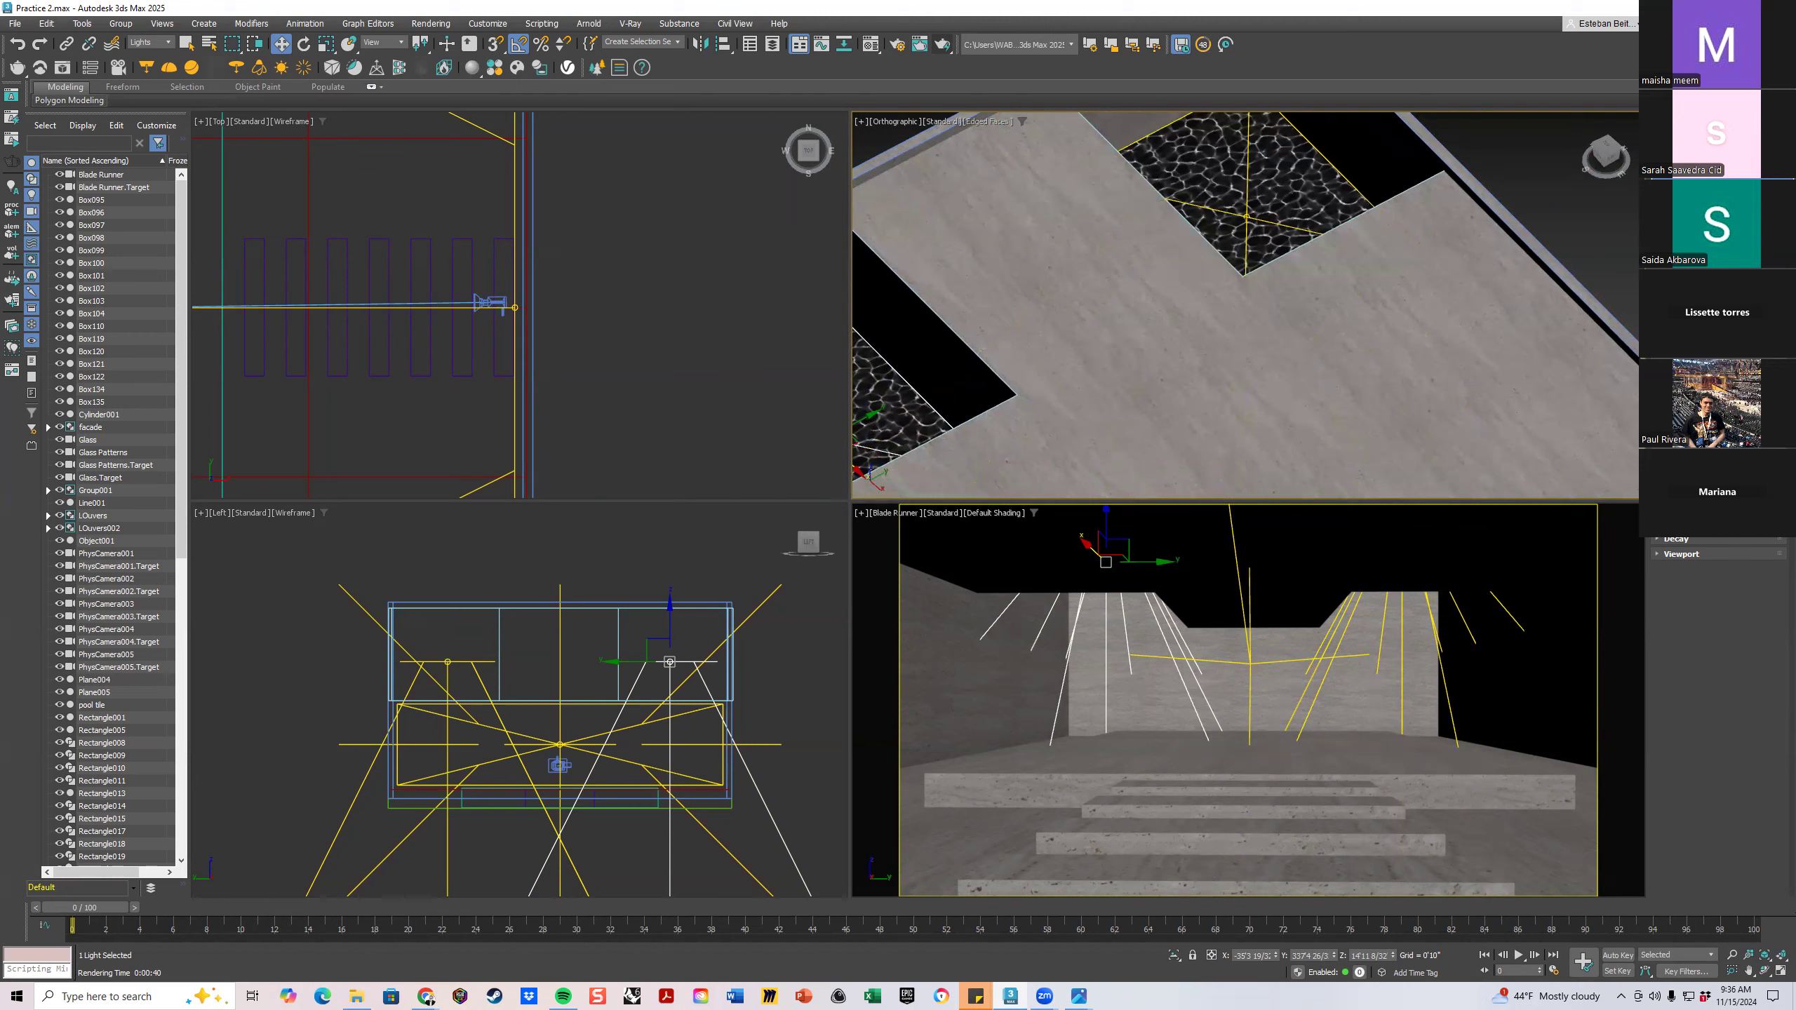
{"action": "left_click", "coordinate": [919, 44]}
{"action": "left_click", "coordinate": [1625, 520]}
{"action": "left_click", "coordinate": [1079, 161]}
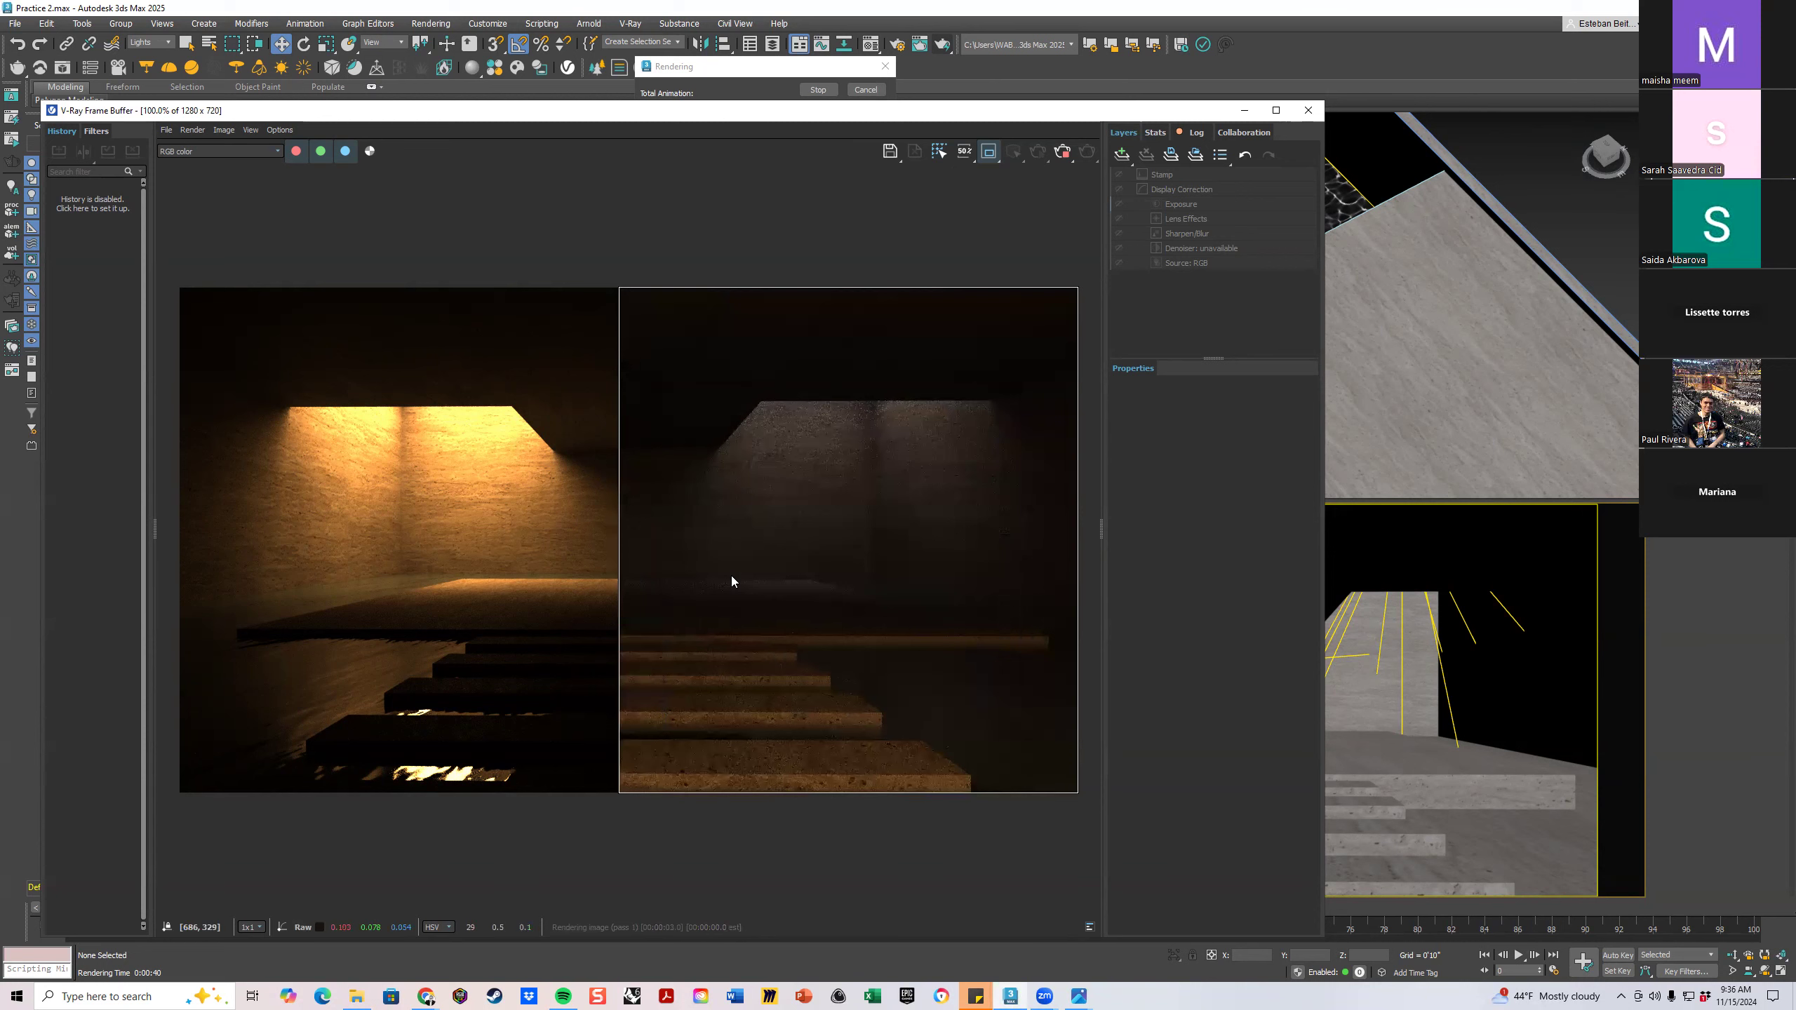
{"action": "scroll", "coordinate": [840, 464], "scroll_direction": "up", "scroll_amount": 4}
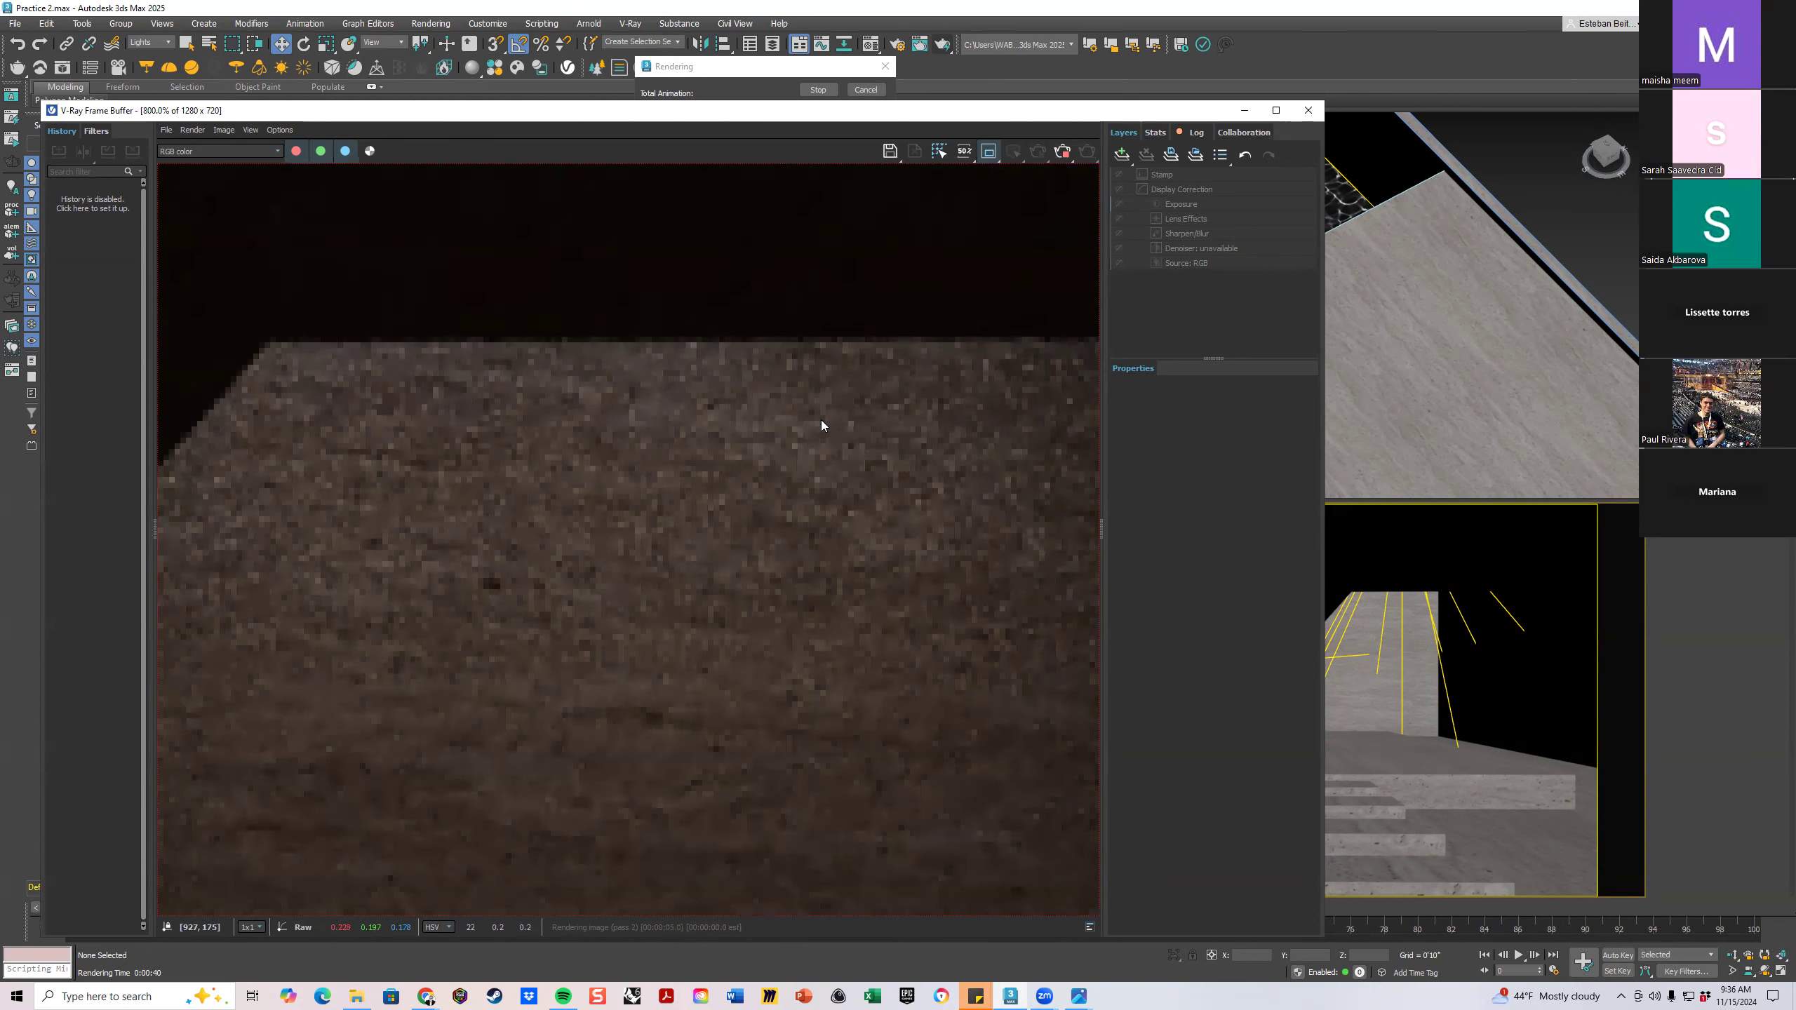
{"action": "scroll", "coordinate": [857, 439], "scroll_direction": "down", "scroll_amount": 2}
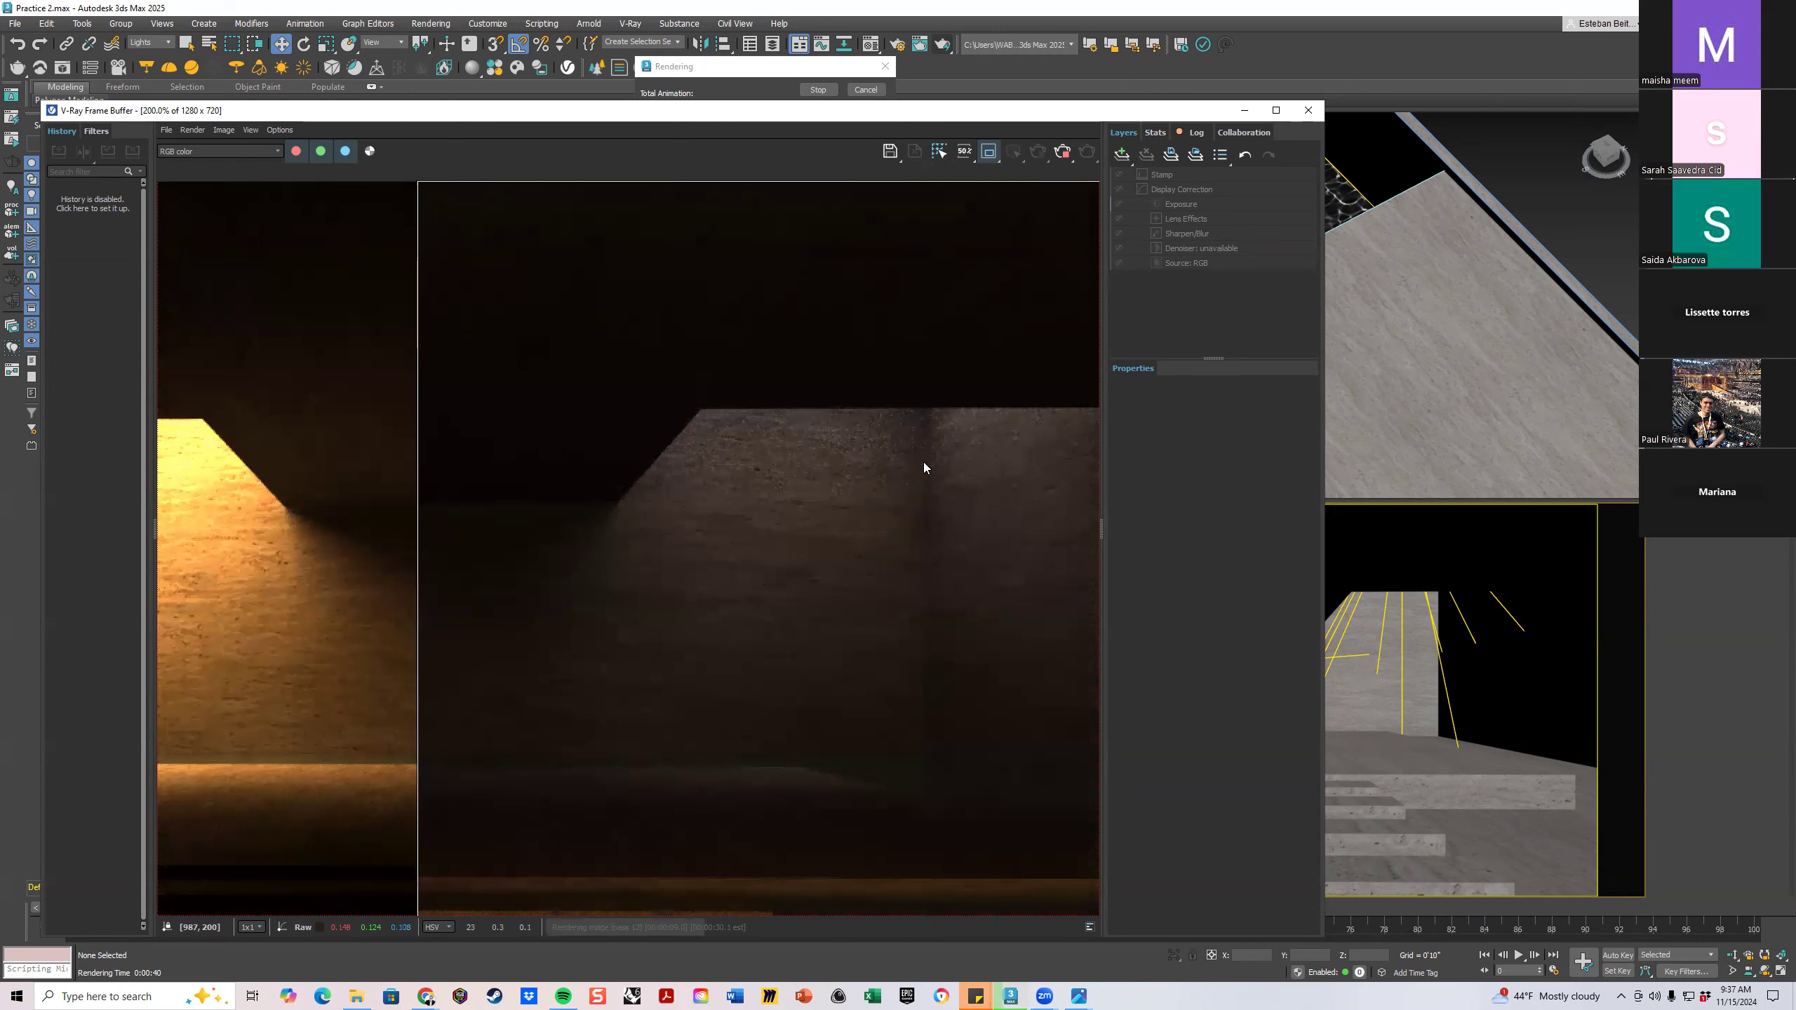
{"action": "scroll", "coordinate": [1003, 404], "scroll_direction": "down", "scroll_amount": 2}
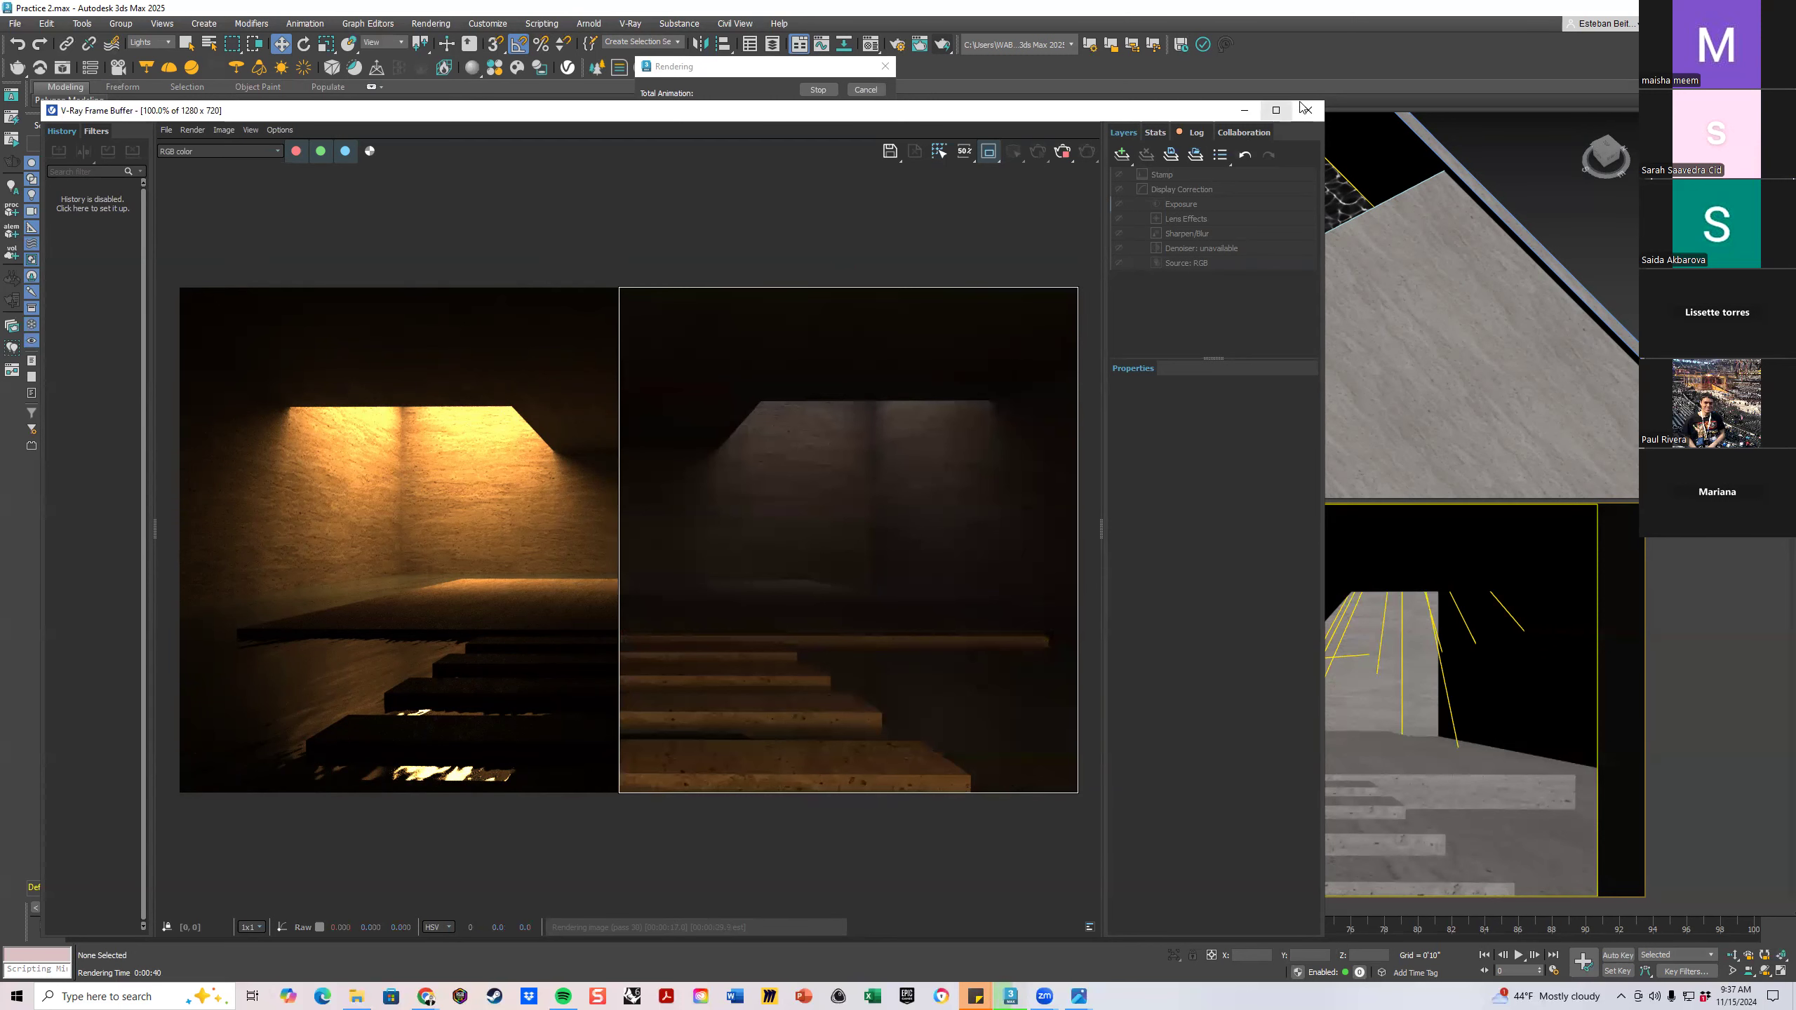
{"action": "left_click", "coordinate": [1244, 111]}
{"action": "left_click", "coordinate": [864, 91]}
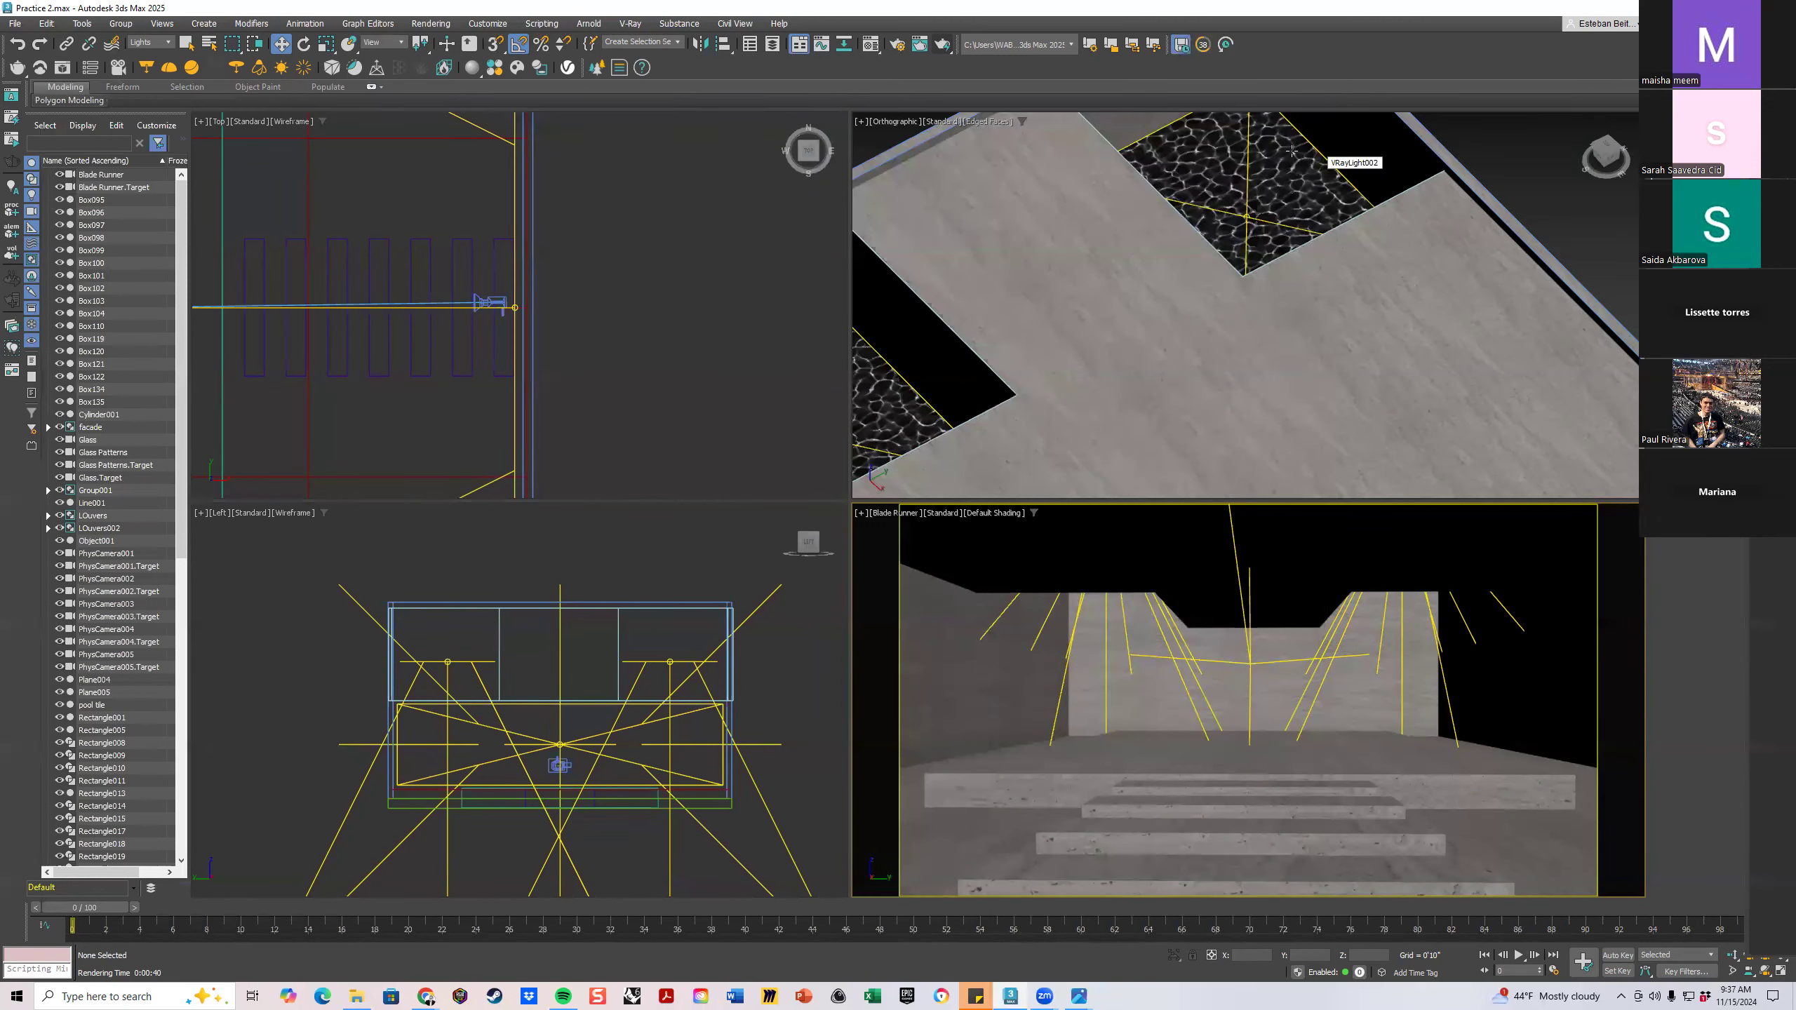
Reselect the left ceiling plane light and turn off its caustics texture
{"action": "left_click", "coordinate": [1079, 608]}
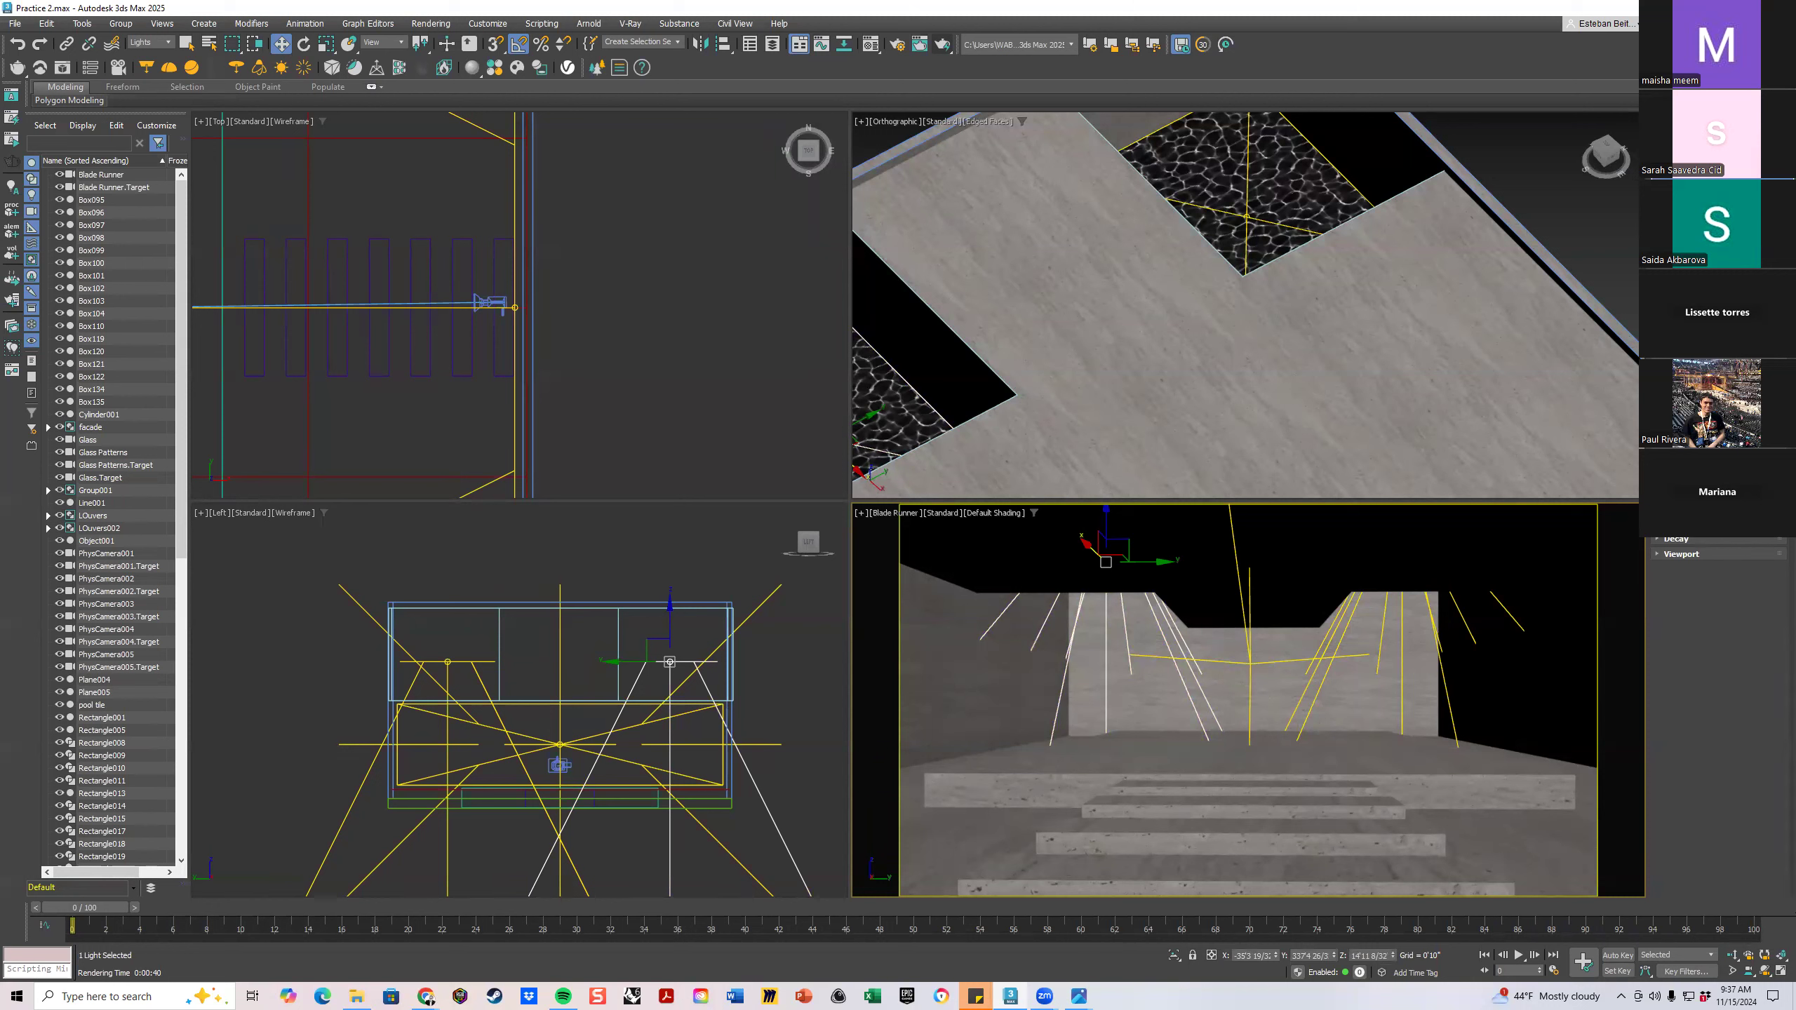
{"action": "left_click", "coordinate": [1664, 453]}
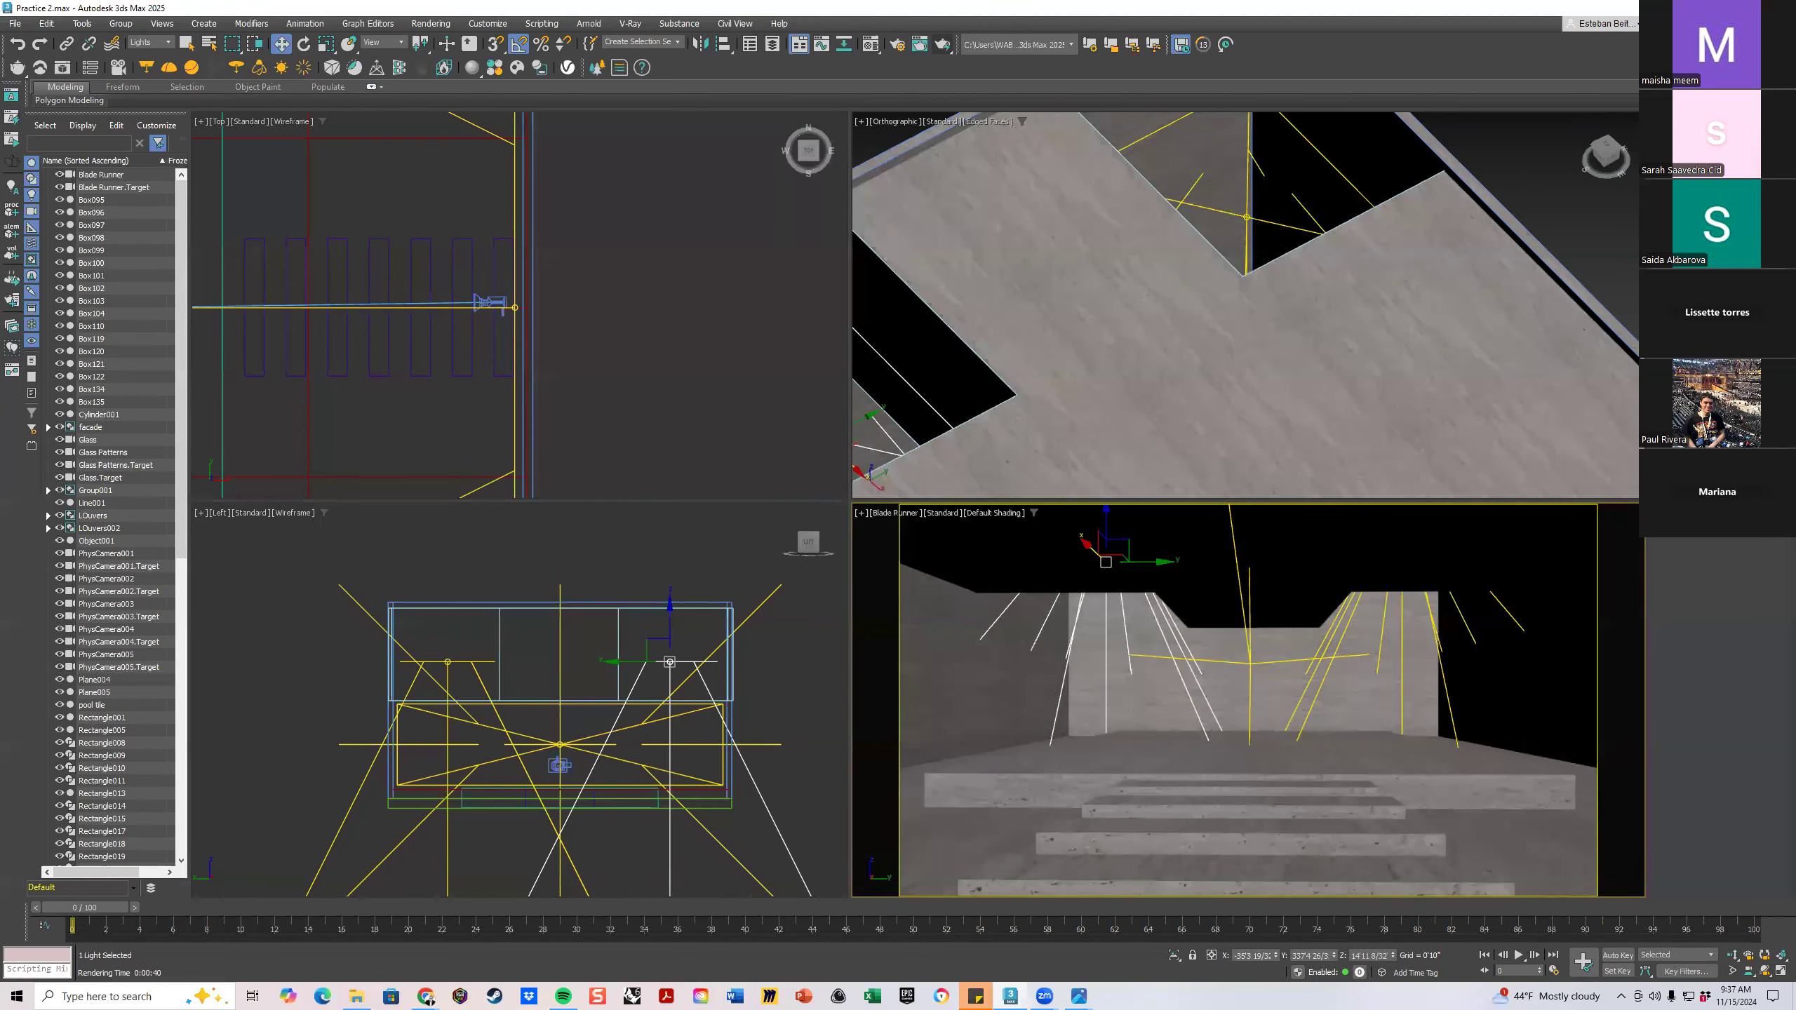
Create a target spotlight in the Top view outside the room behind the camera, aimed toward the building
{"action": "key", "text": "q"}
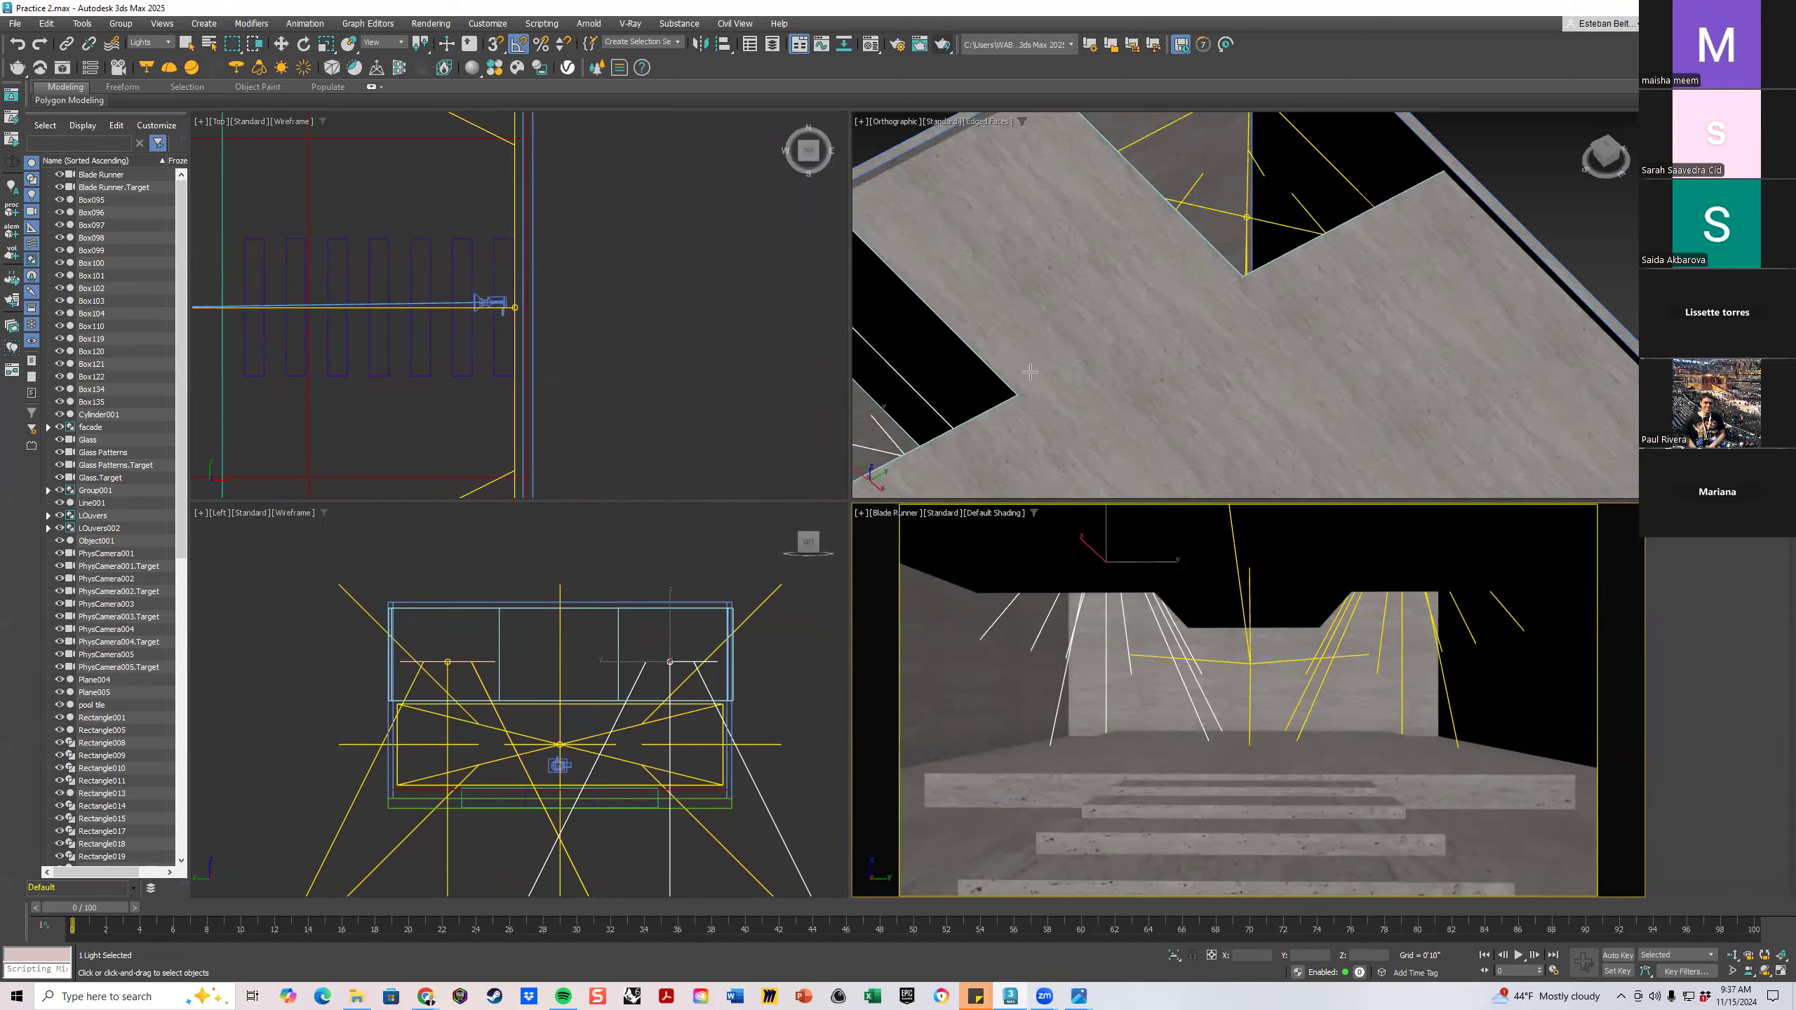
{"action": "scroll", "coordinate": [663, 381], "scroll_direction": "down", "scroll_amount": 5}
{"action": "middle_click_drag", "start_coordinate": [640, 412], "coordinate": [590, 406]}
{"action": "left_click_drag", "start_coordinate": [755, 334], "coordinate": [616, 334]}
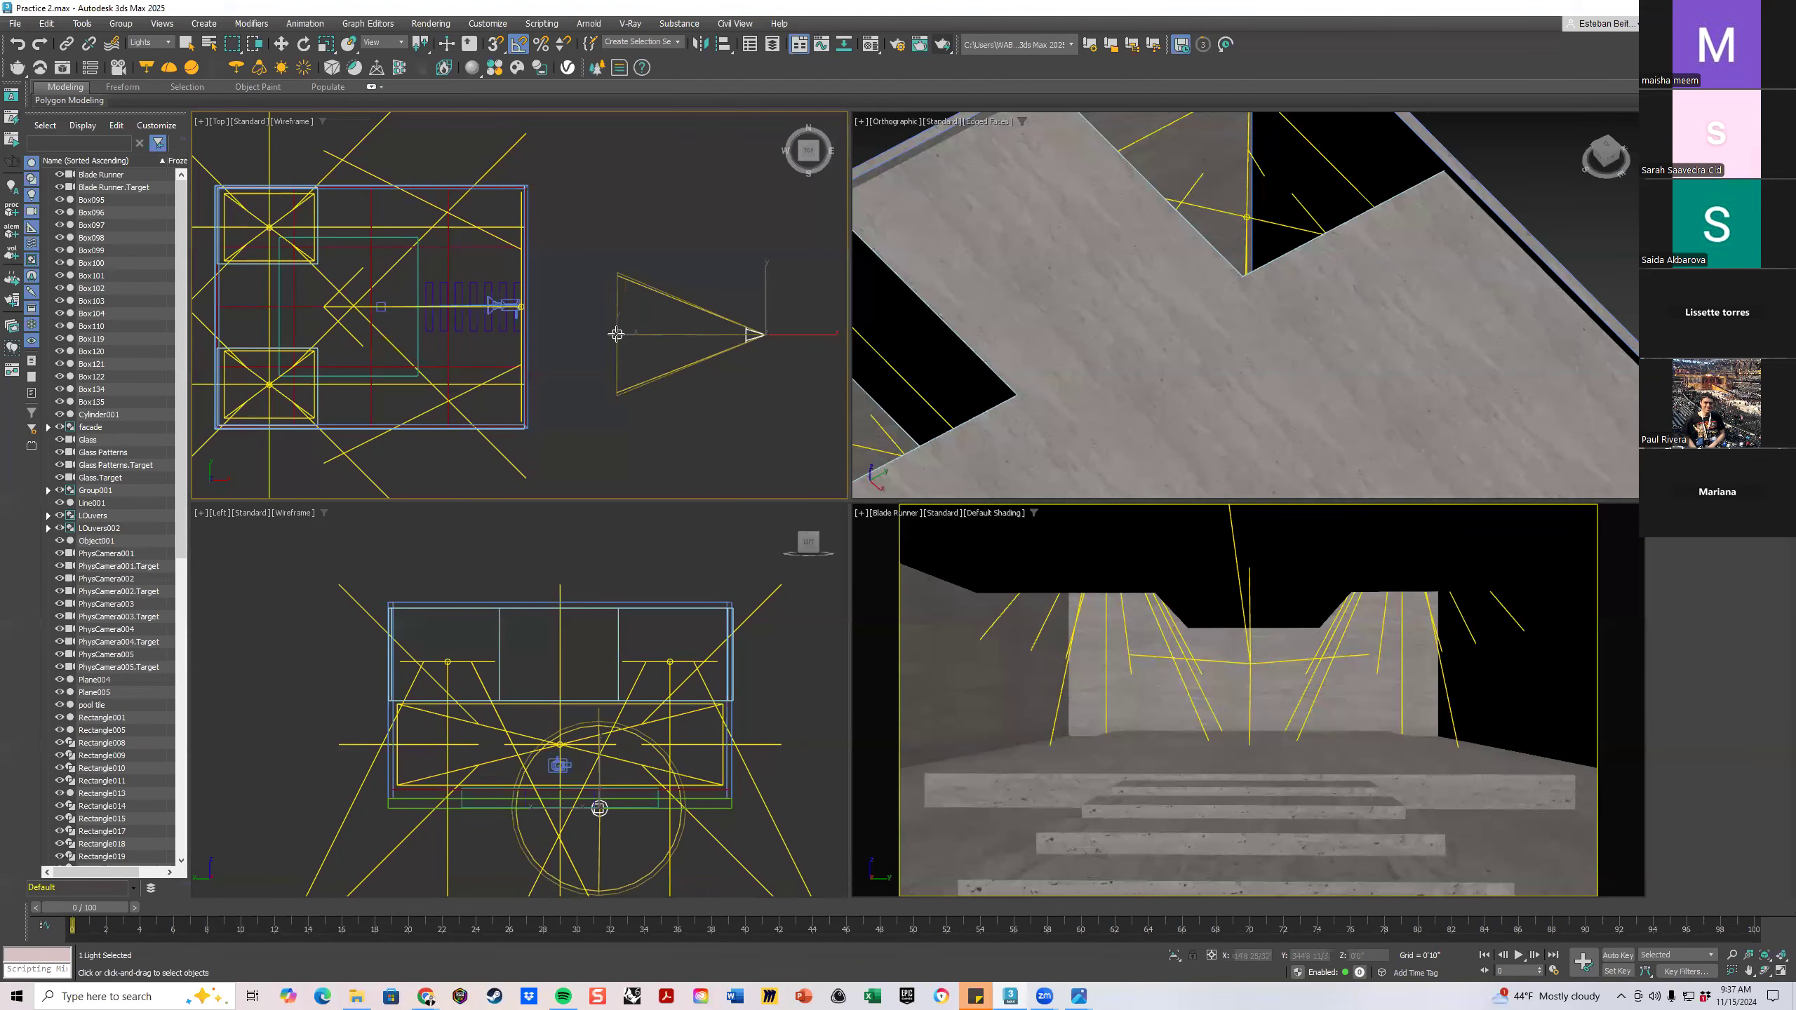
{"action": "key", "text": "w"}
Select the new spotlight with its target, isolate them, and show the light cone side-on in a maximized Orthographic view
{"action": "left_click_drag", "start_coordinate": [808, 230], "coordinate": [572, 438]}
{"action": "right_click", "coordinate": [655, 344]}
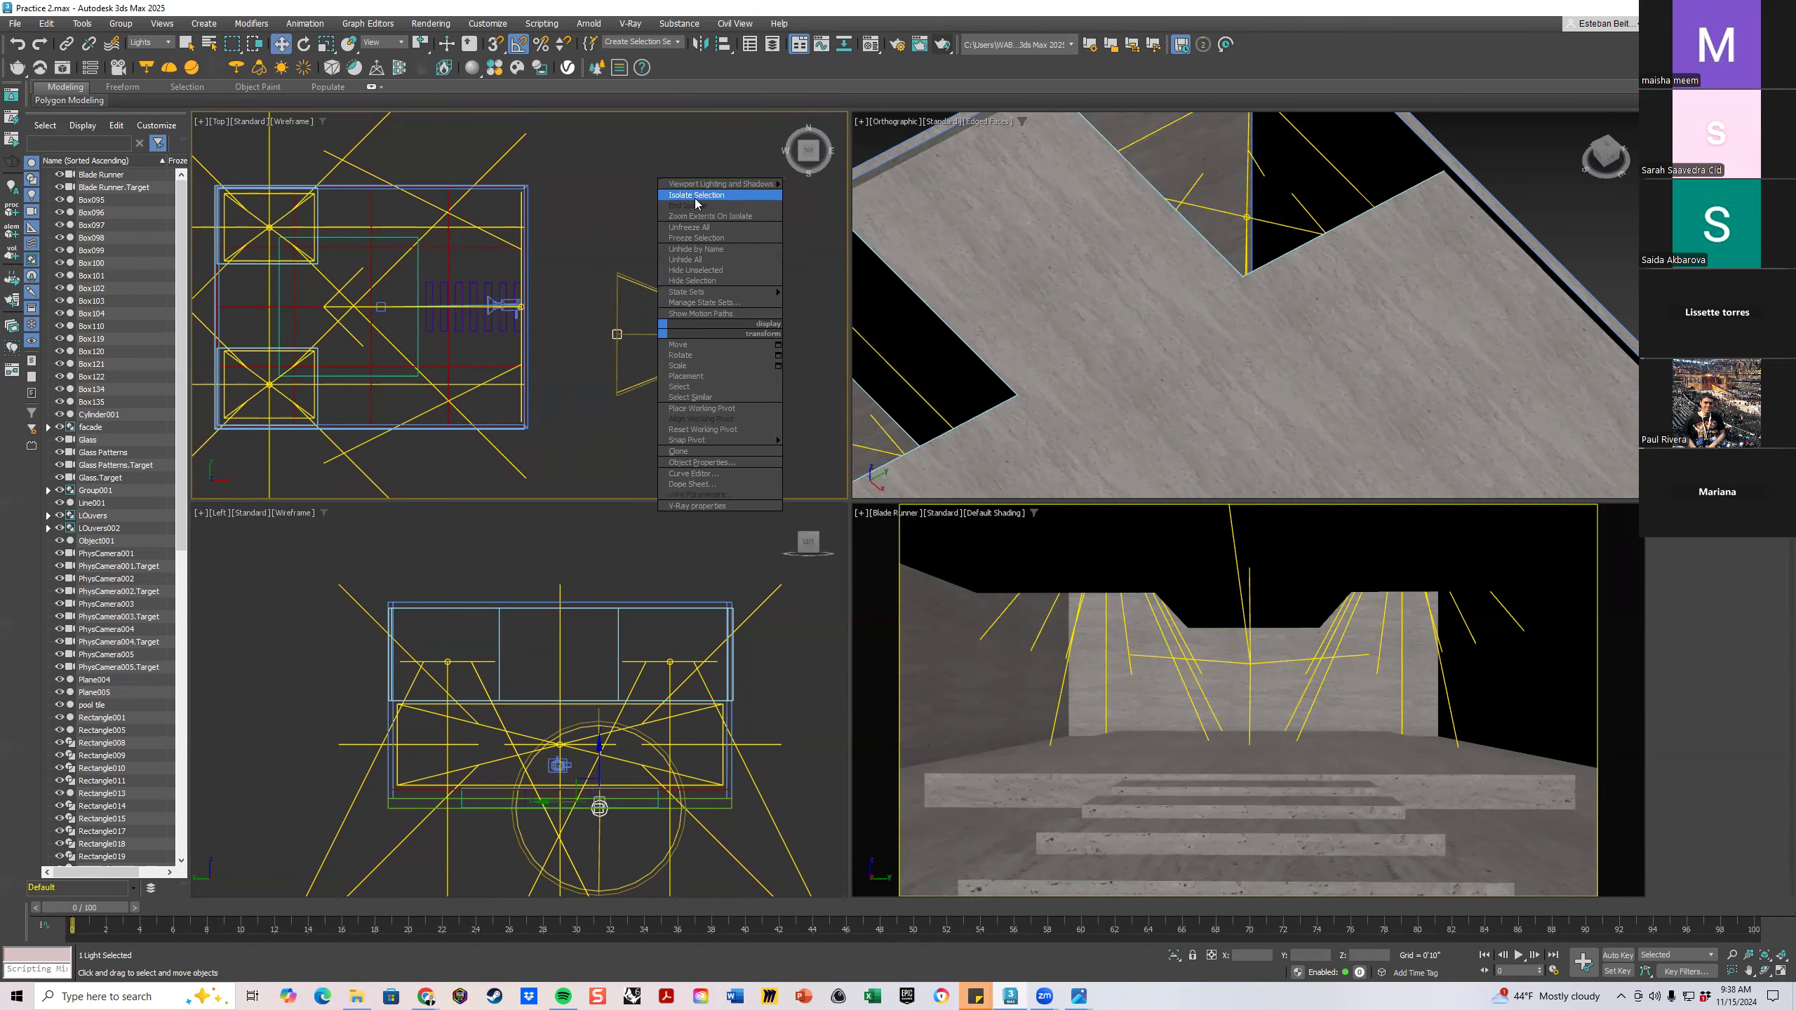
{"action": "left_click", "coordinate": [700, 311]}
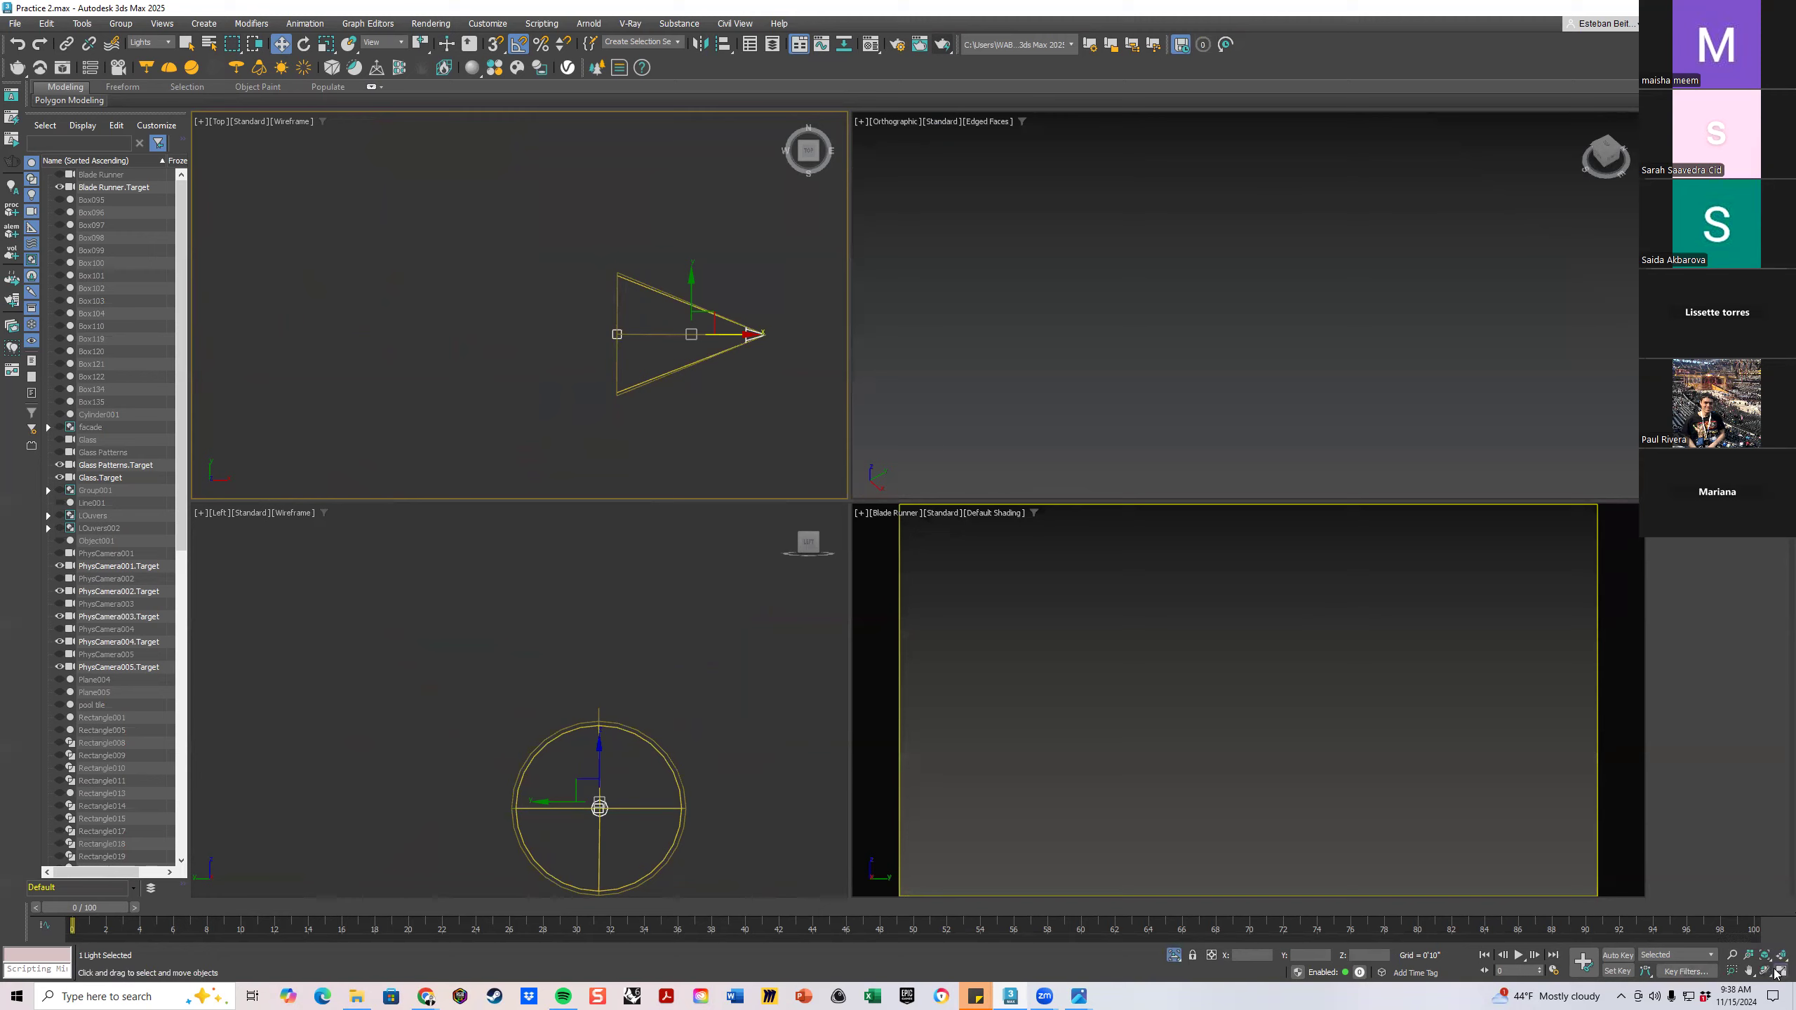
{"action": "left_click", "coordinate": [1781, 972]}
{"action": "scroll", "coordinate": [1206, 556], "scroll_direction": "down", "scroll_amount": 2}
{"action": "scroll", "coordinate": [1061, 543], "scroll_direction": "up", "scroll_amount": 3}
{"action": "middle_click_drag", "start_coordinate": [1206, 556], "coordinate": [1097, 528]}
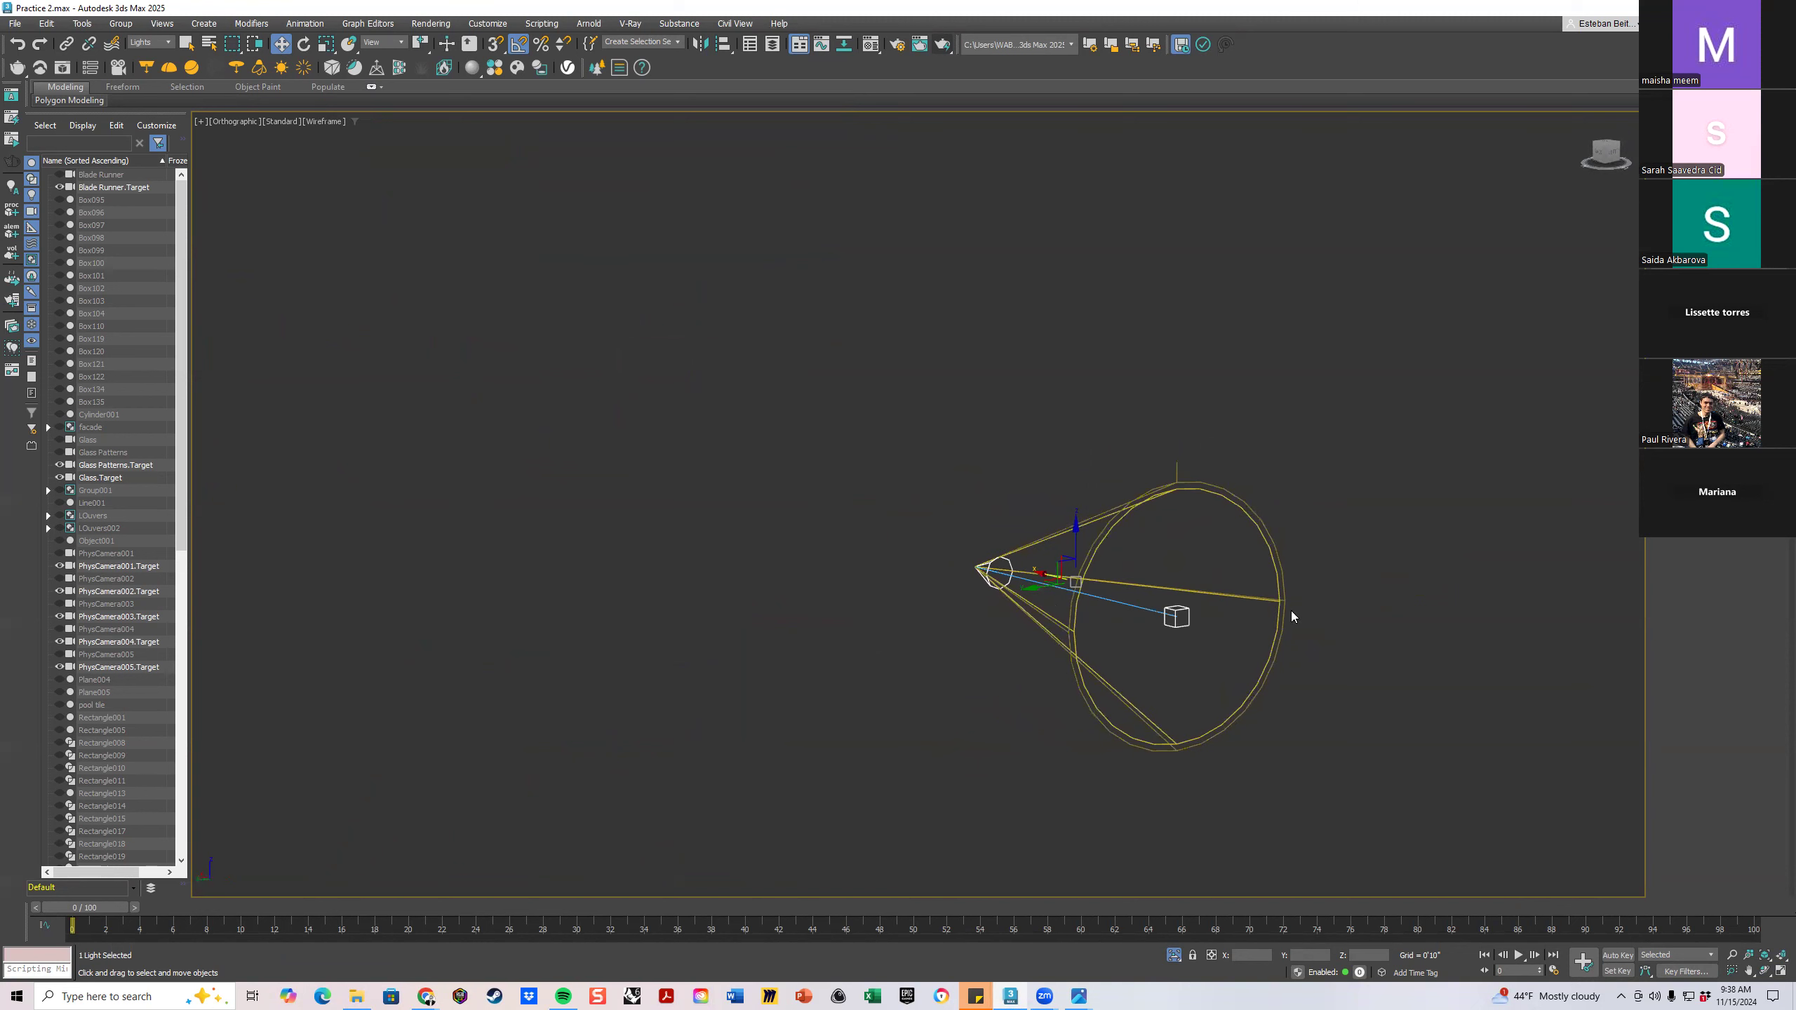
{"action": "middle_click_drag", "start_coordinate": [1198, 561], "coordinate": [1009, 449], "text": "alt"}
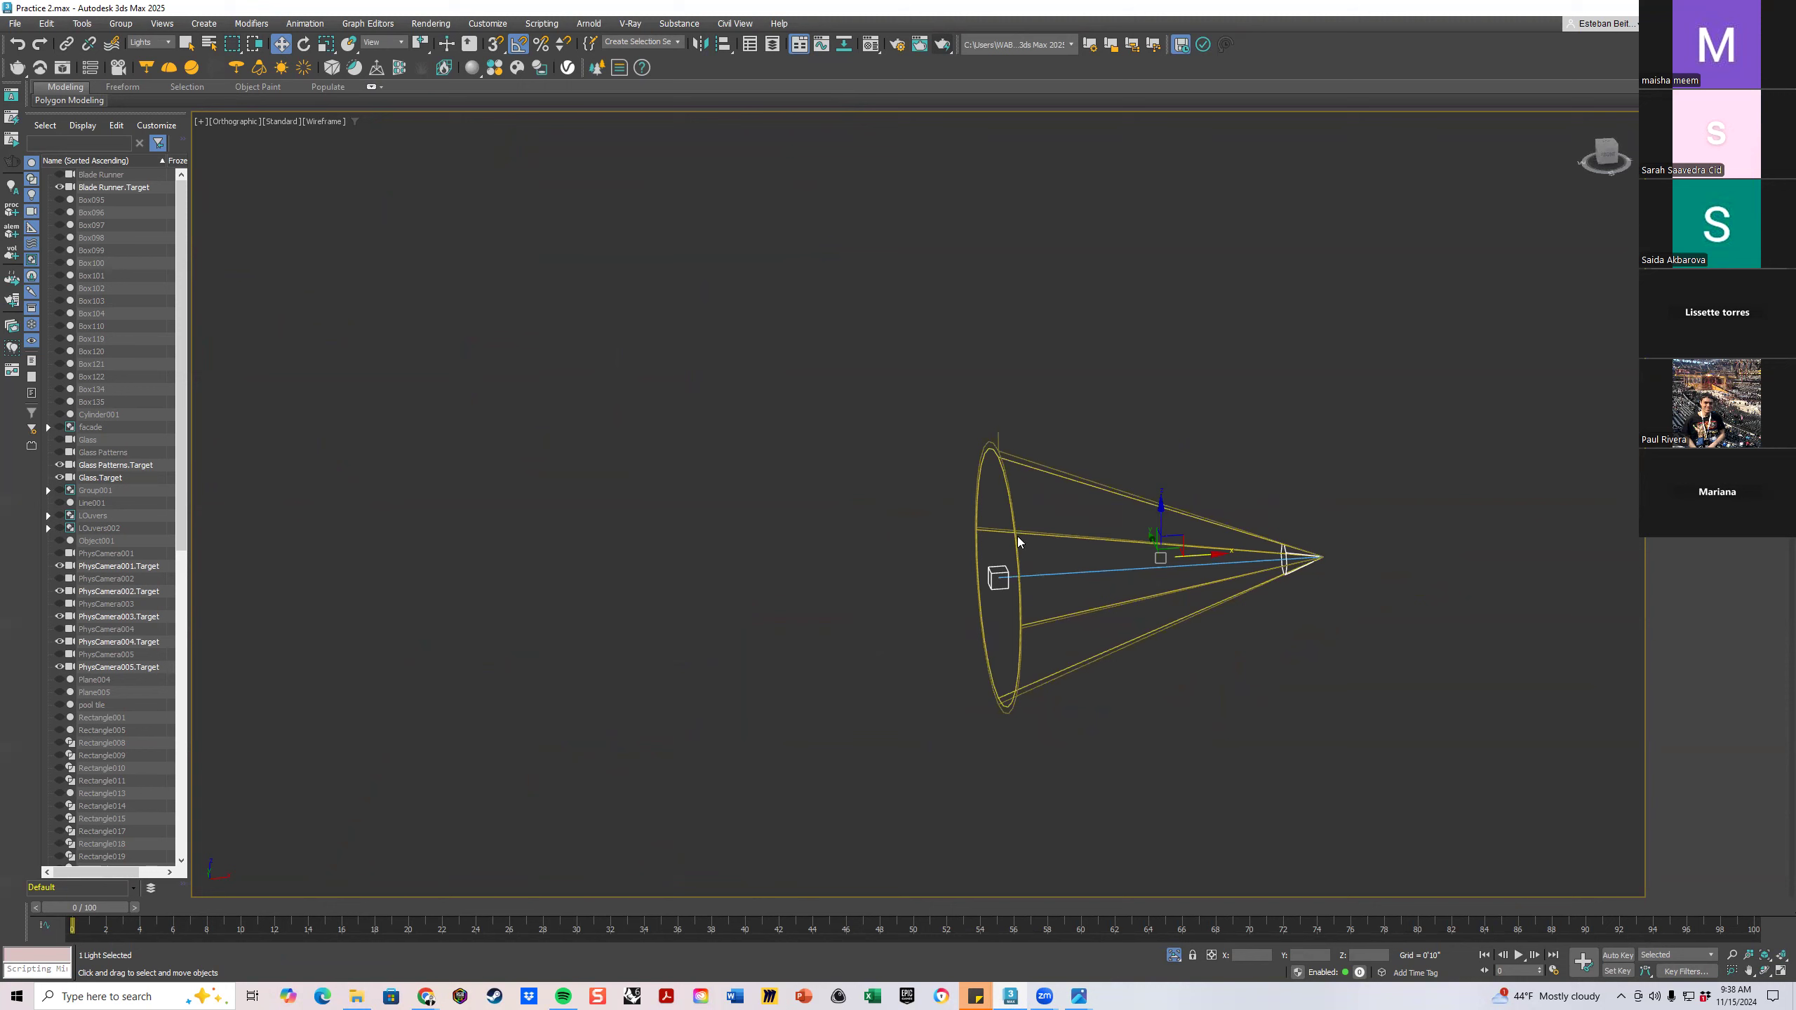
{"action": "middle_click_drag", "start_coordinate": [1054, 526], "coordinate": [857, 519]}
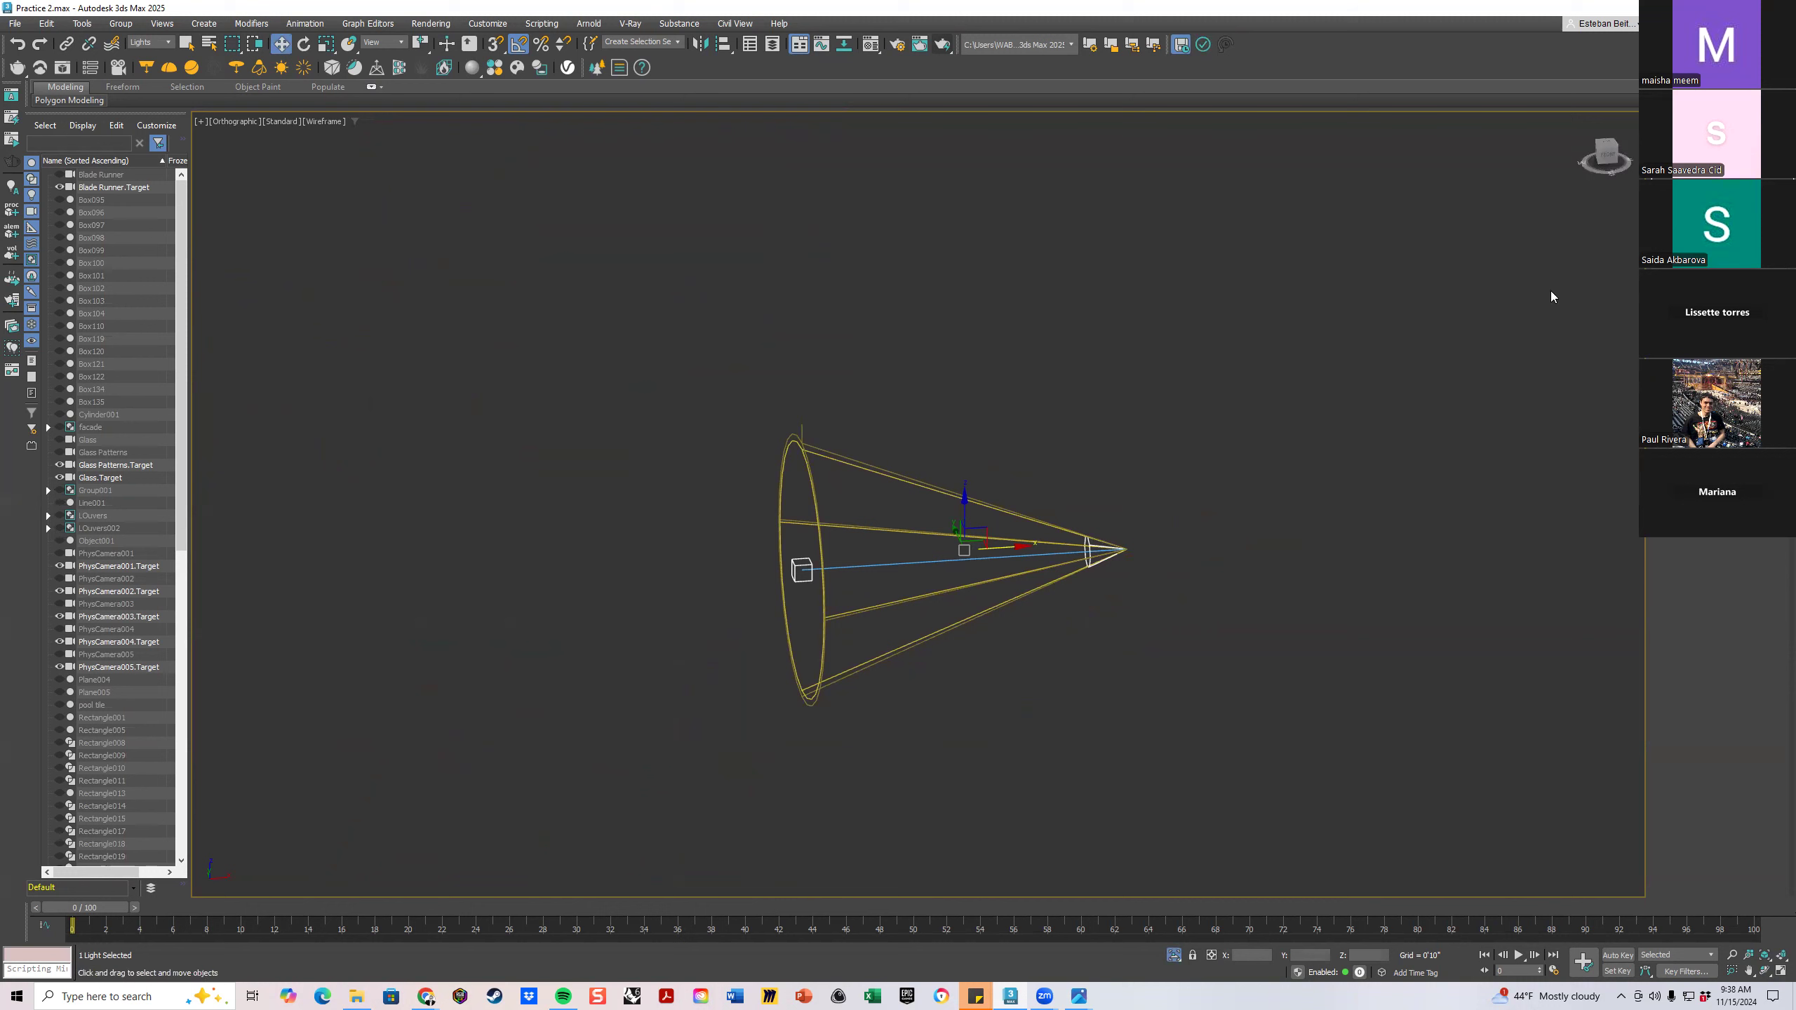
Select only the spotlight source and examine its Atmospheres & Effects and Intensity/Color/Attenuation settings
{"action": "left_click", "coordinate": [1114, 552]}
{"action": "left_click", "coordinate": [1061, 565]}
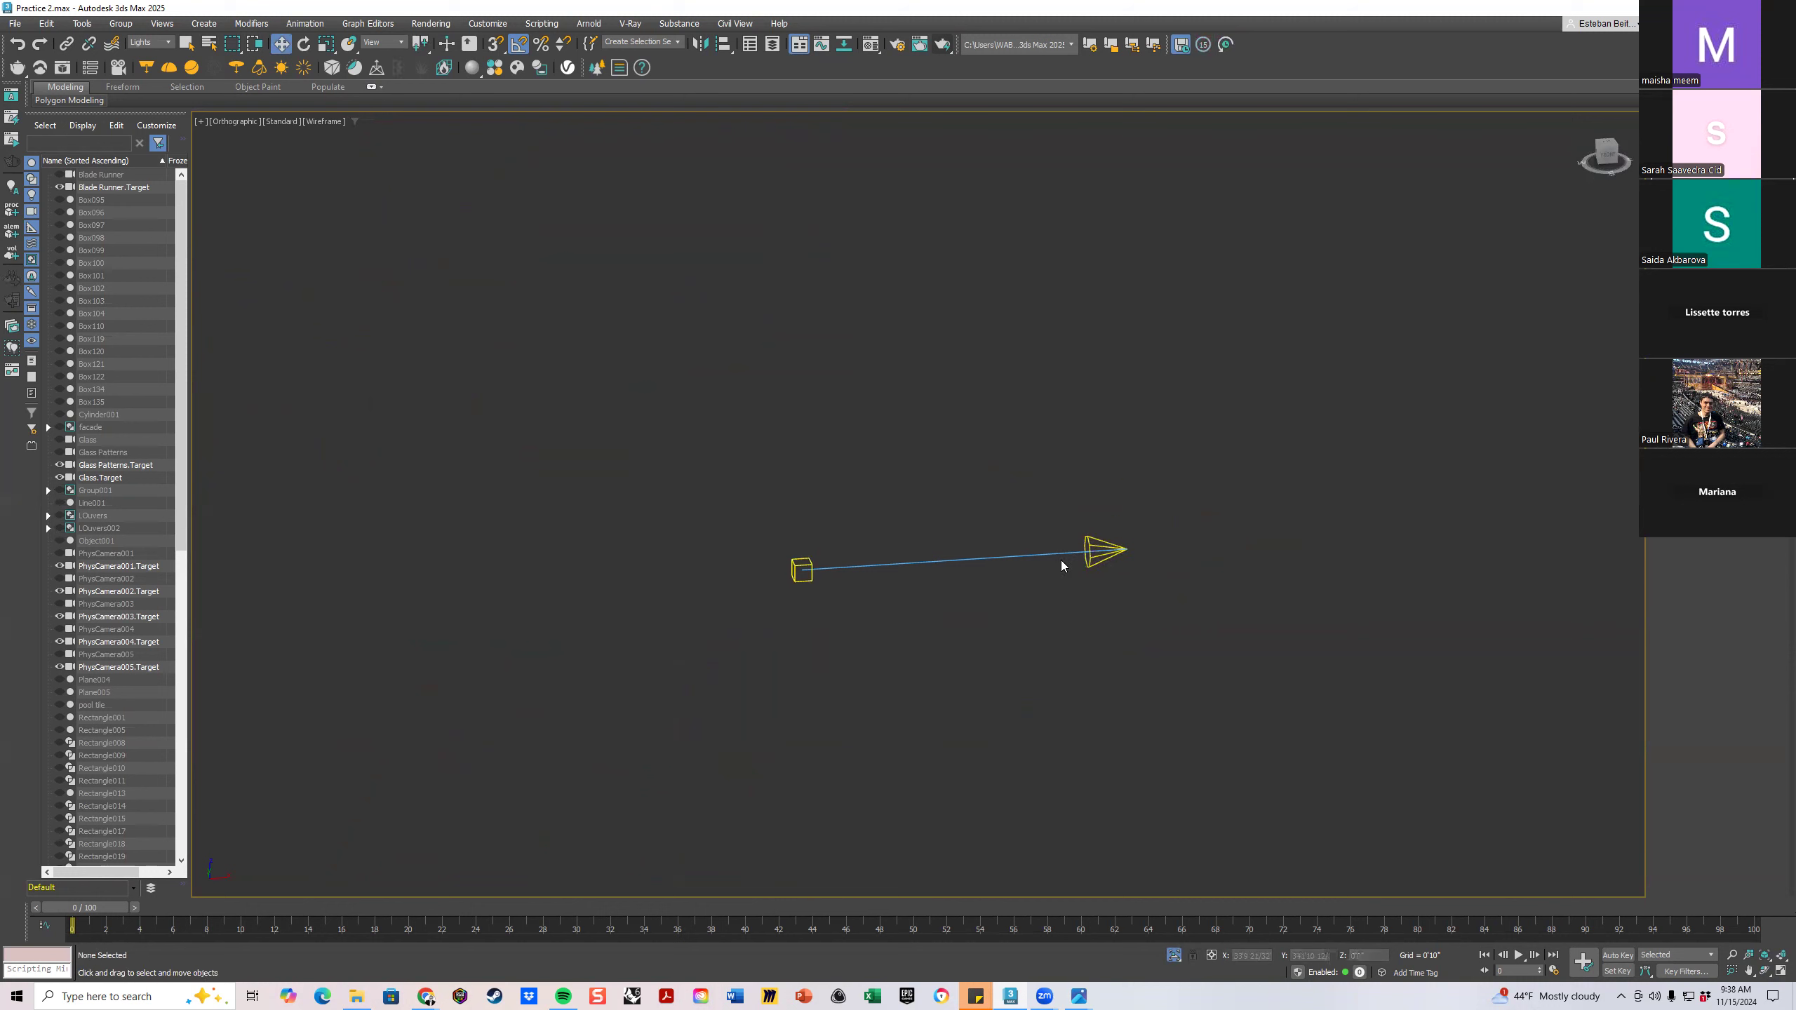
{"action": "left_click", "coordinate": [1123, 549]}
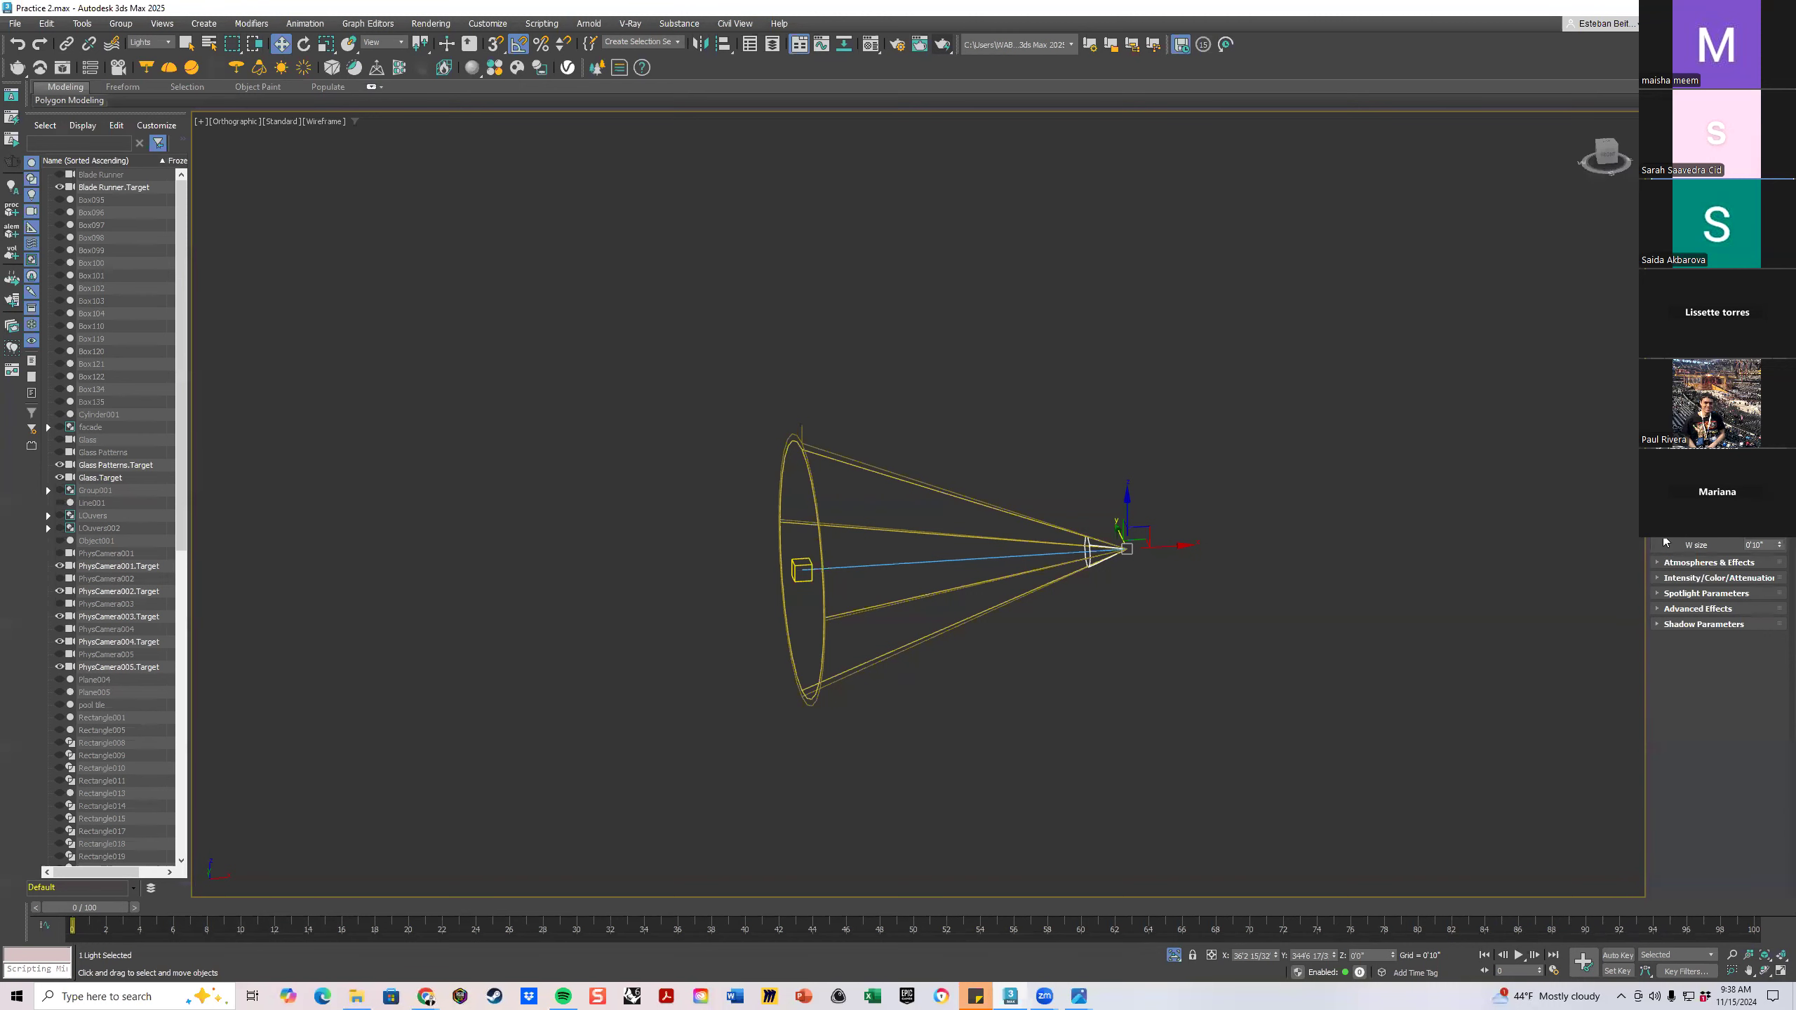
{"action": "left_click", "coordinate": [1656, 563]}
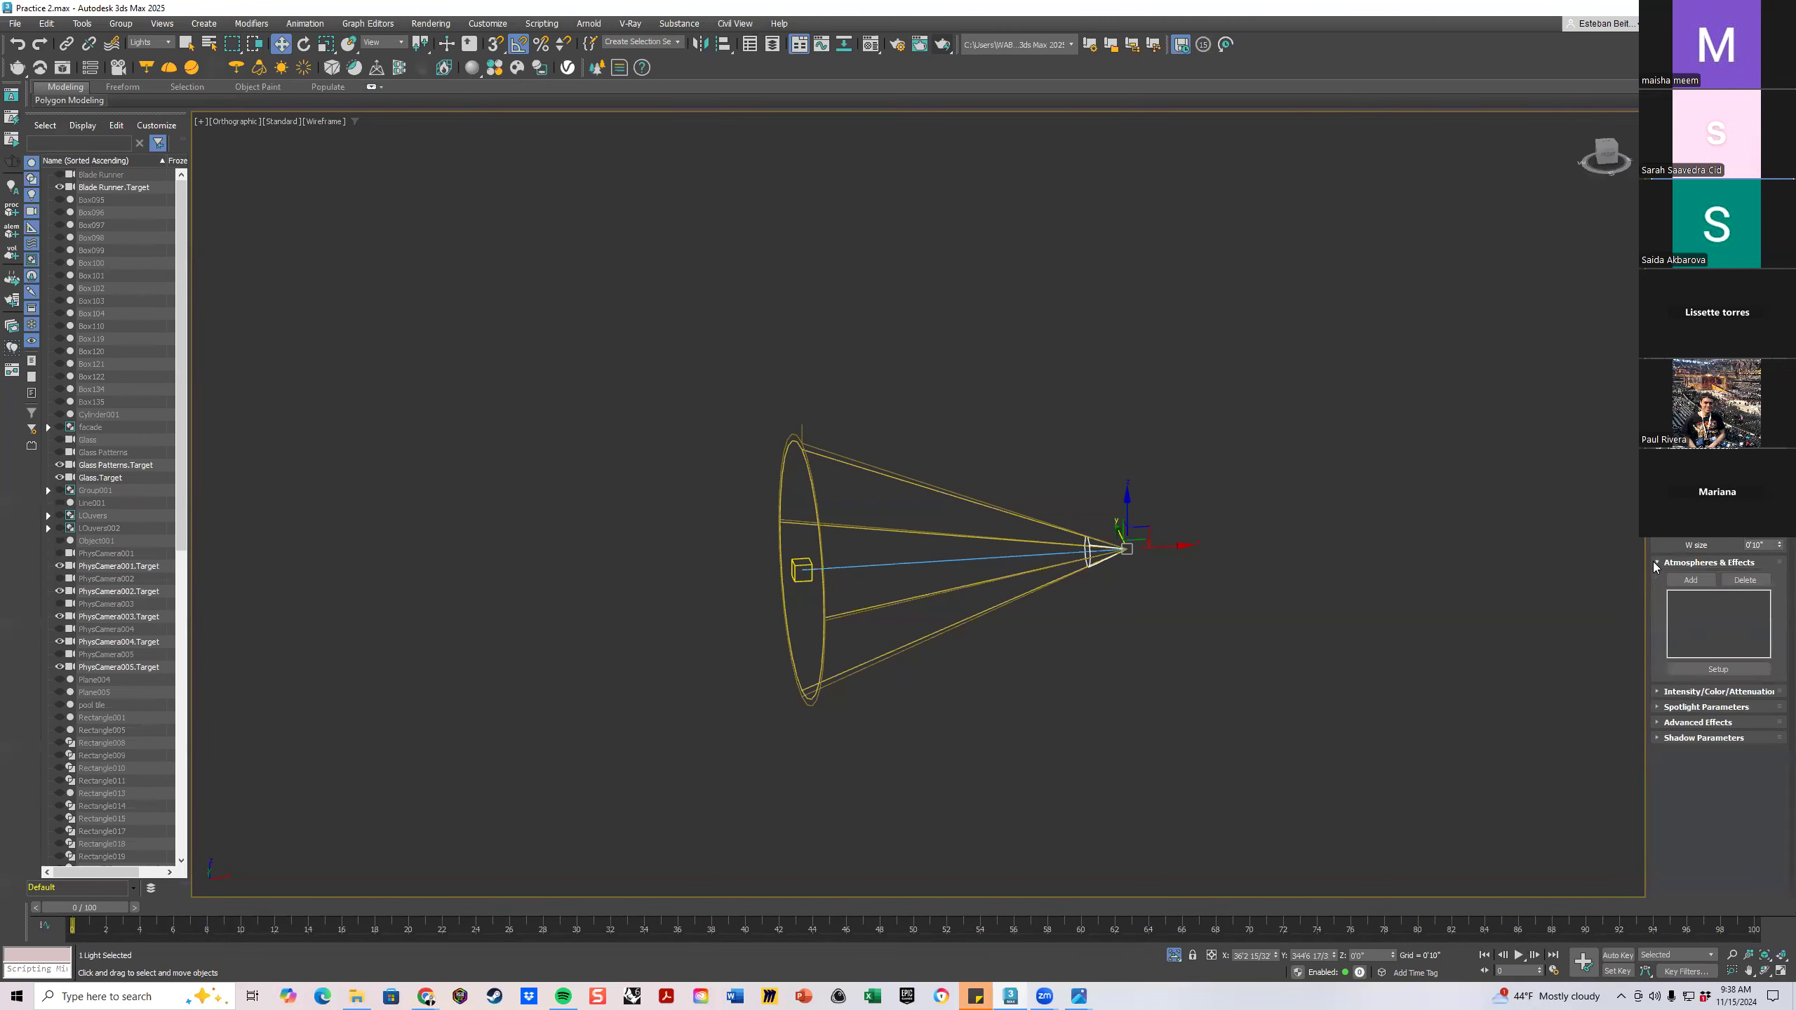
{"action": "left_click", "coordinate": [1656, 563]}
{"action": "left_click", "coordinate": [1656, 579]}
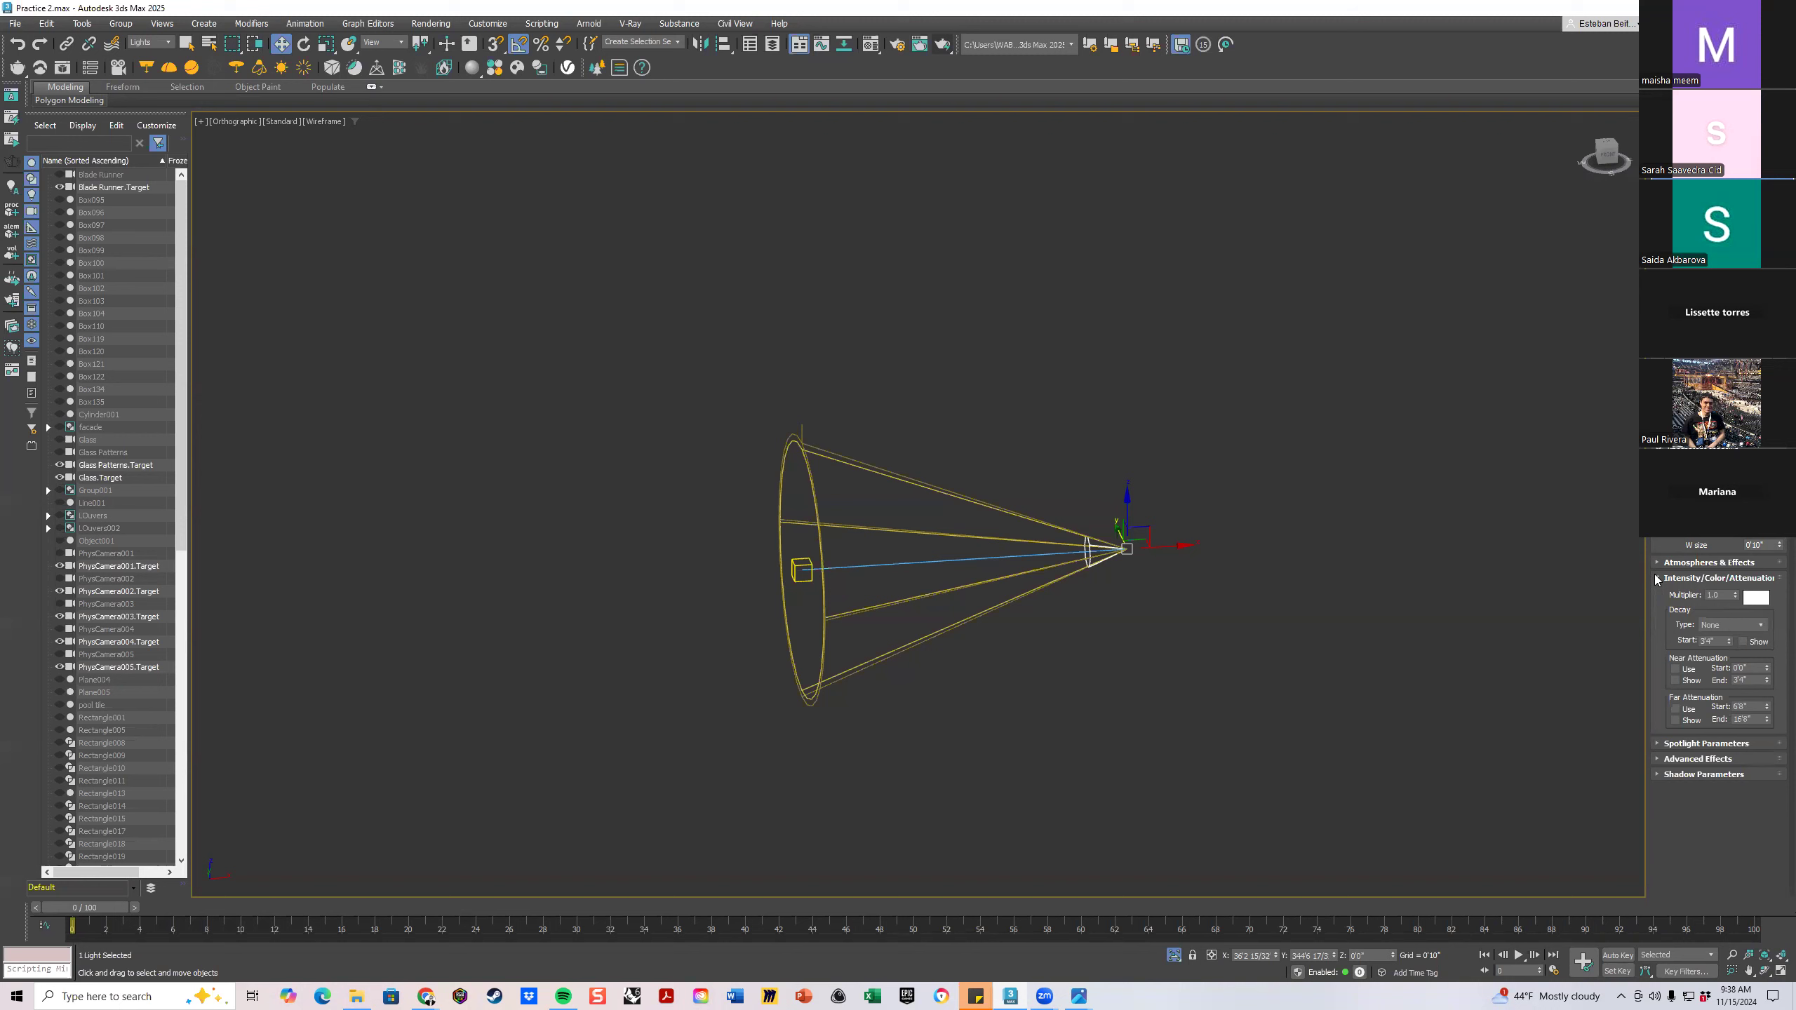
{"action": "left_click", "coordinate": [1656, 579]}
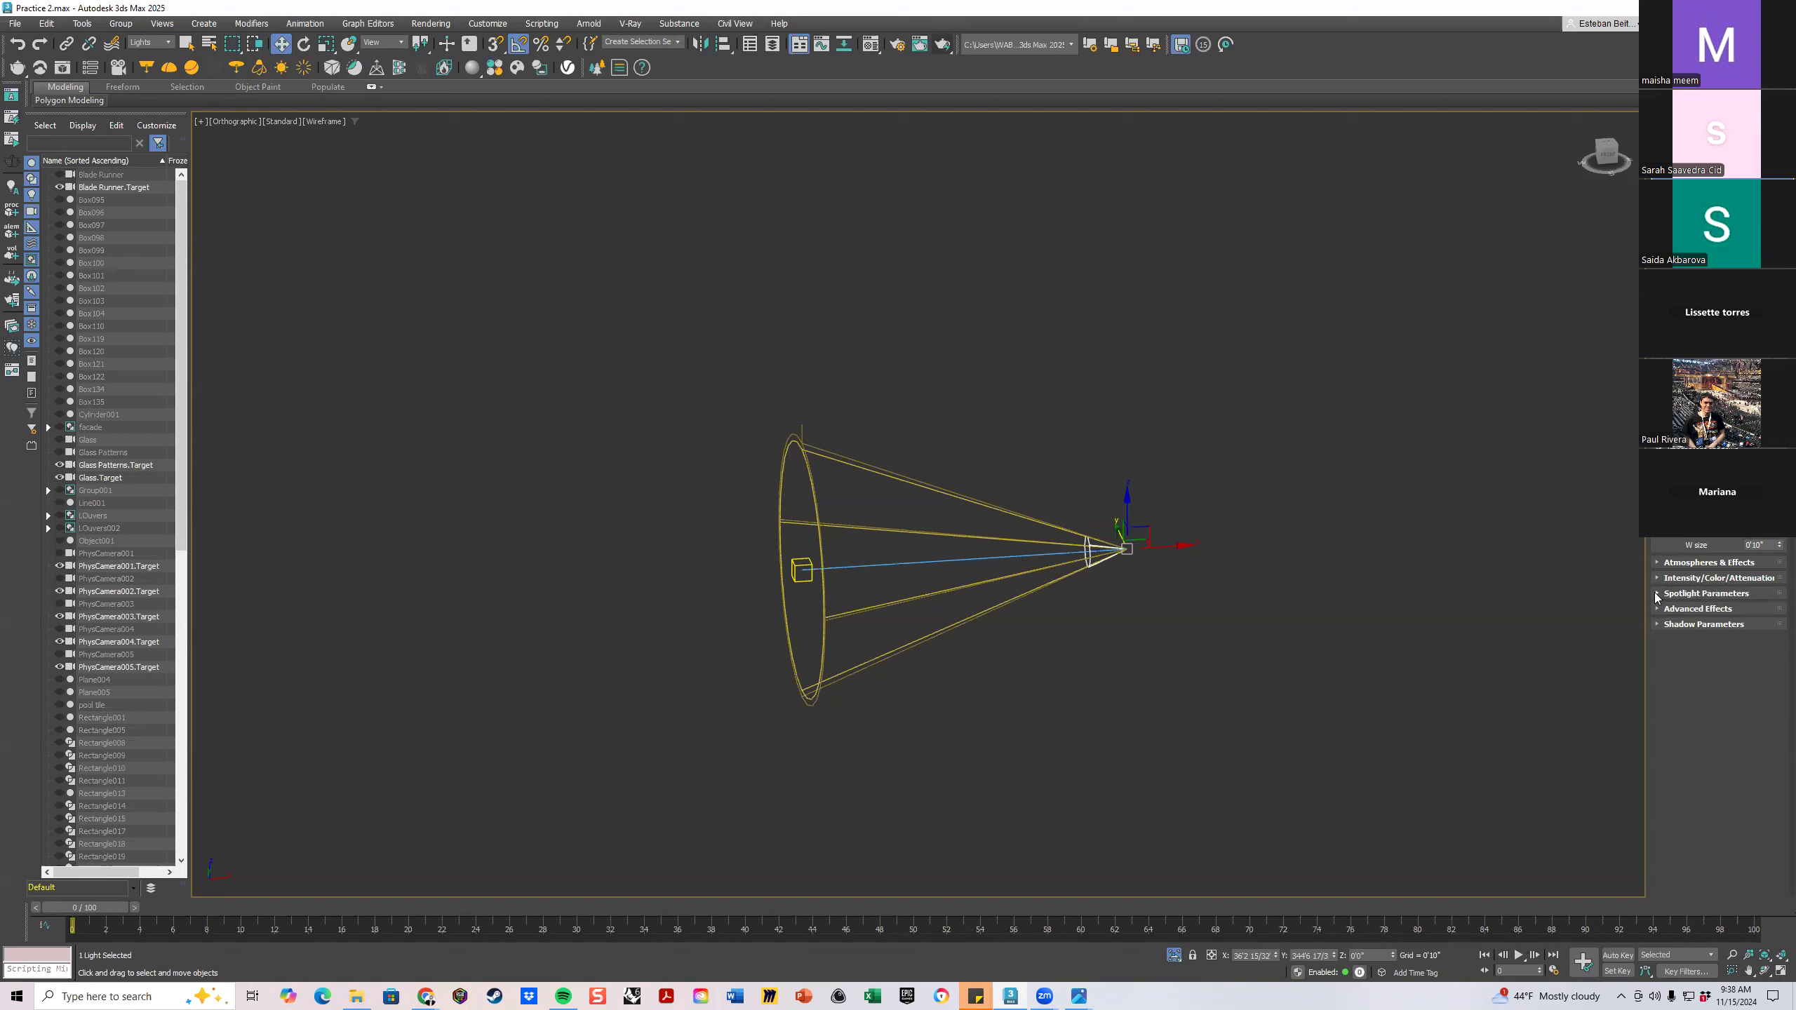
Change the spotlight's light cone shape from circle to rectangle
{"action": "left_click", "coordinate": [1656, 594]}
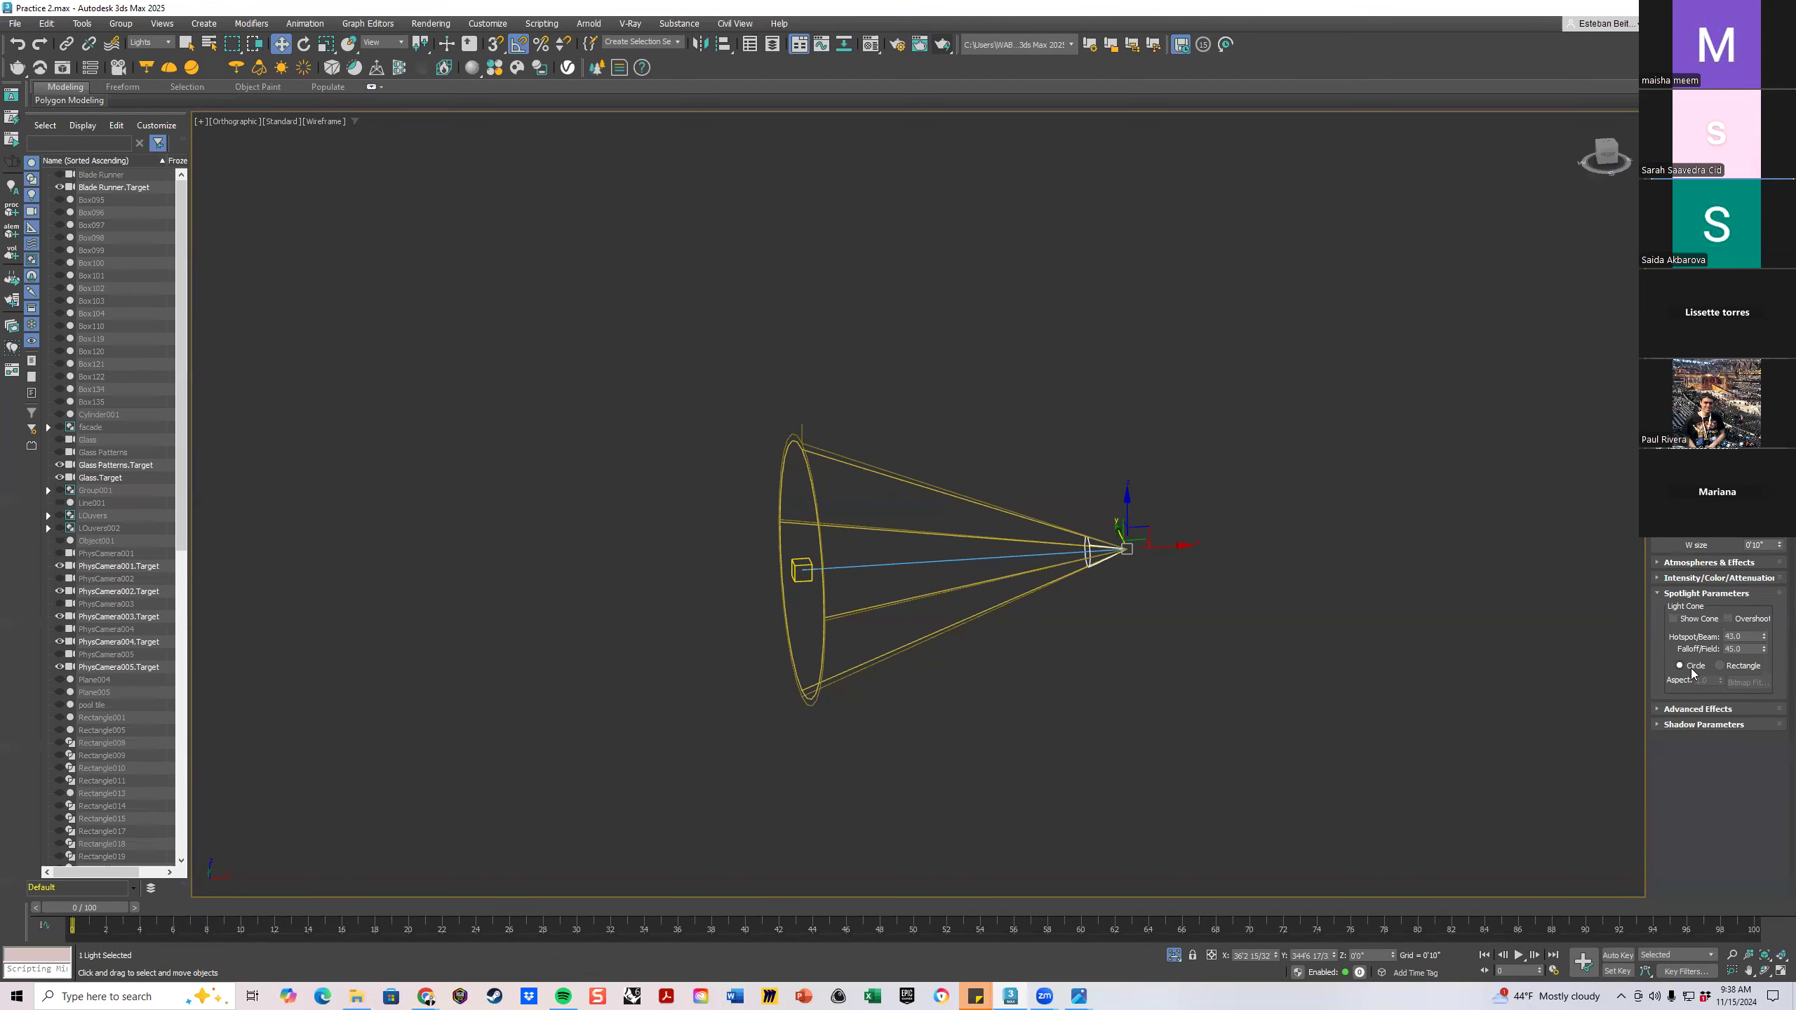
{"action": "left_click", "coordinate": [1723, 666]}
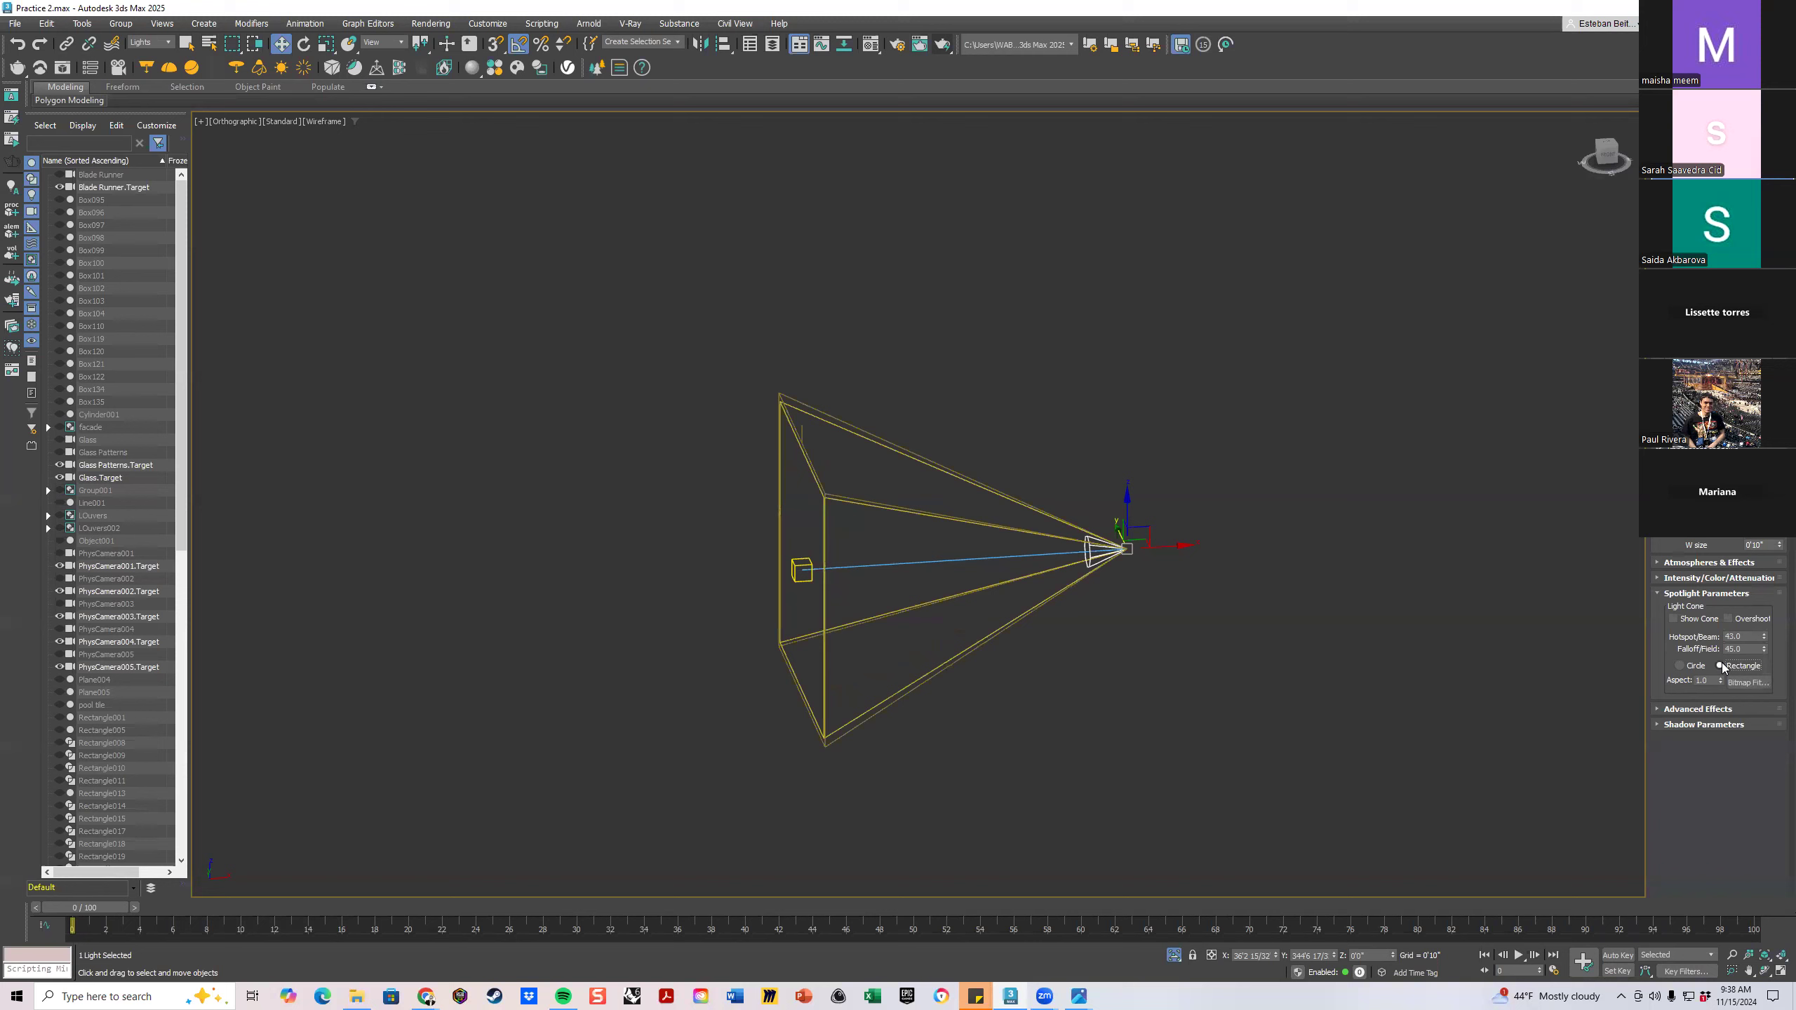
{"action": "mouse_move", "coordinate": [1062, 662]}
{"action": "middle_mouse_down", "text": "alt"}
{"action": "mouse_move", "coordinate": [1041, 663]}
{"action": "mouse_move", "coordinate": [1066, 655]}
{"action": "middle_mouse_up", "text": "alt"}
{"action": "middle_click_drag", "start_coordinate": [931, 587], "coordinate": [986, 496]}
{"action": "scroll", "coordinate": [983, 505], "scroll_direction": "up", "scroll_amount": 2}
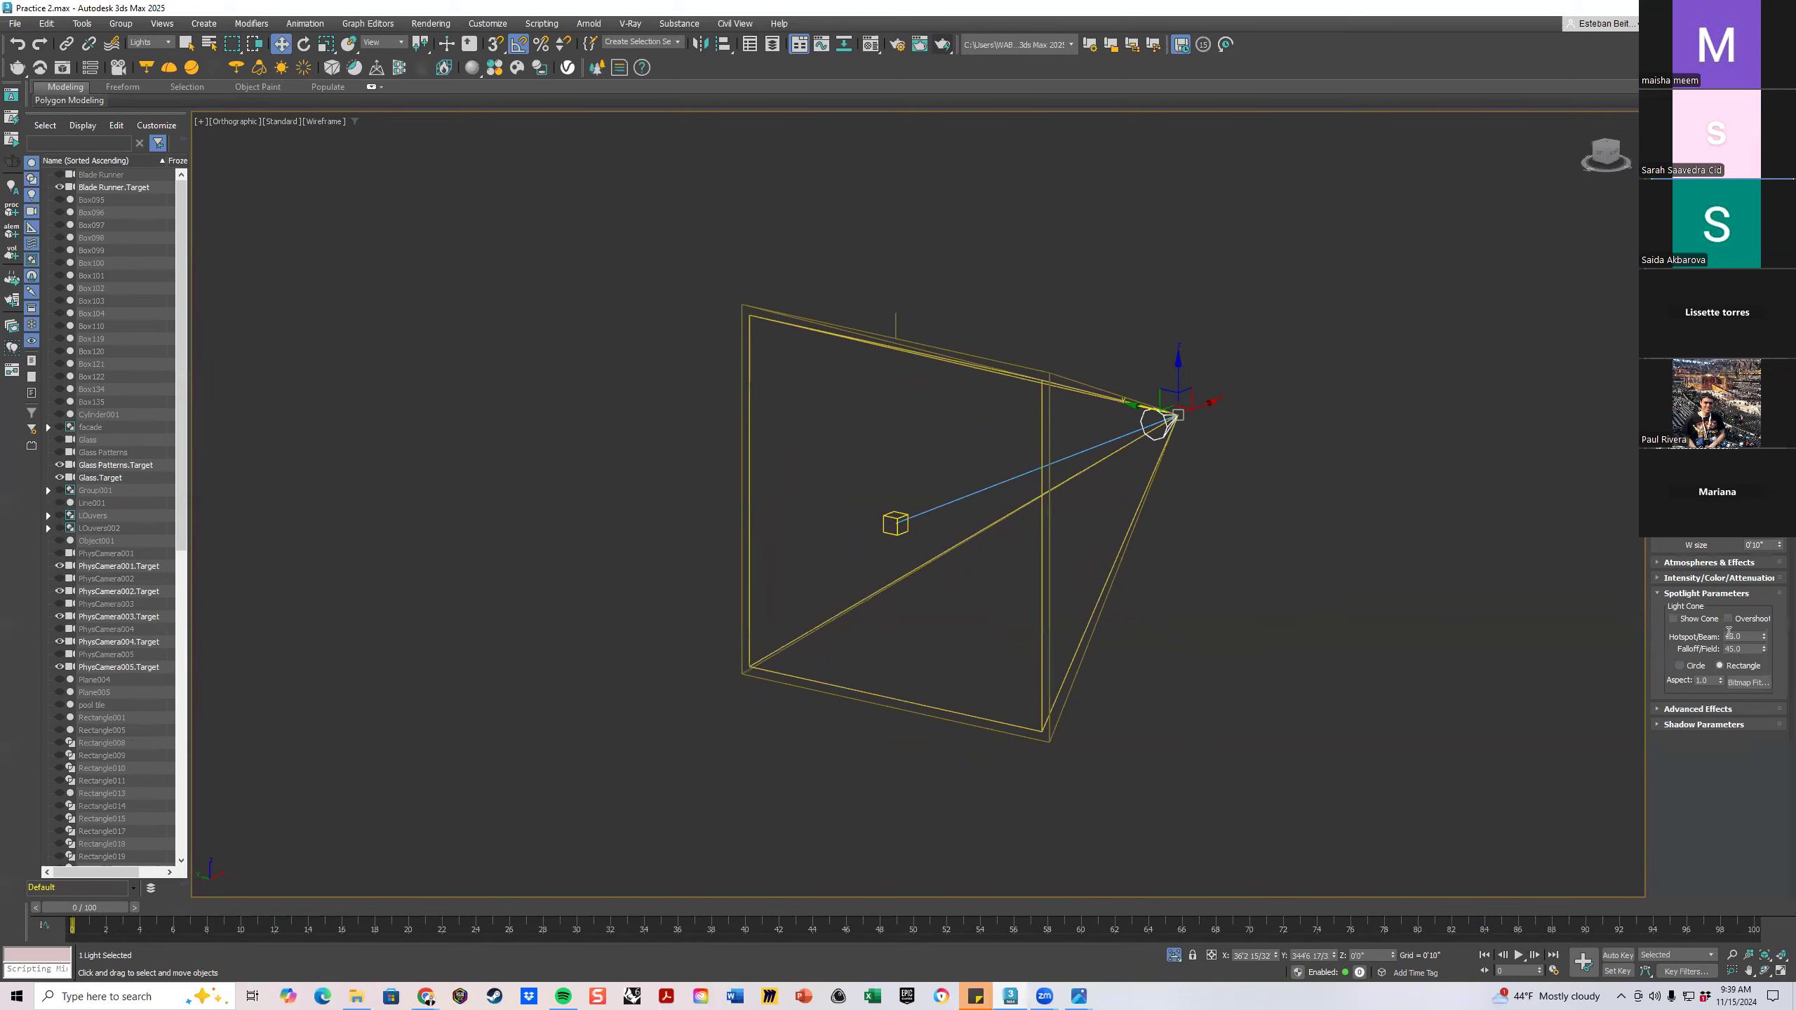
Adjust the rectangular light cone to a hotspot of about 42.8, a falloff of about 51.3 and an aspect of about 1.65
{"action": "left_click_drag", "start_coordinate": [1765, 636], "coordinate": [14, 687]}
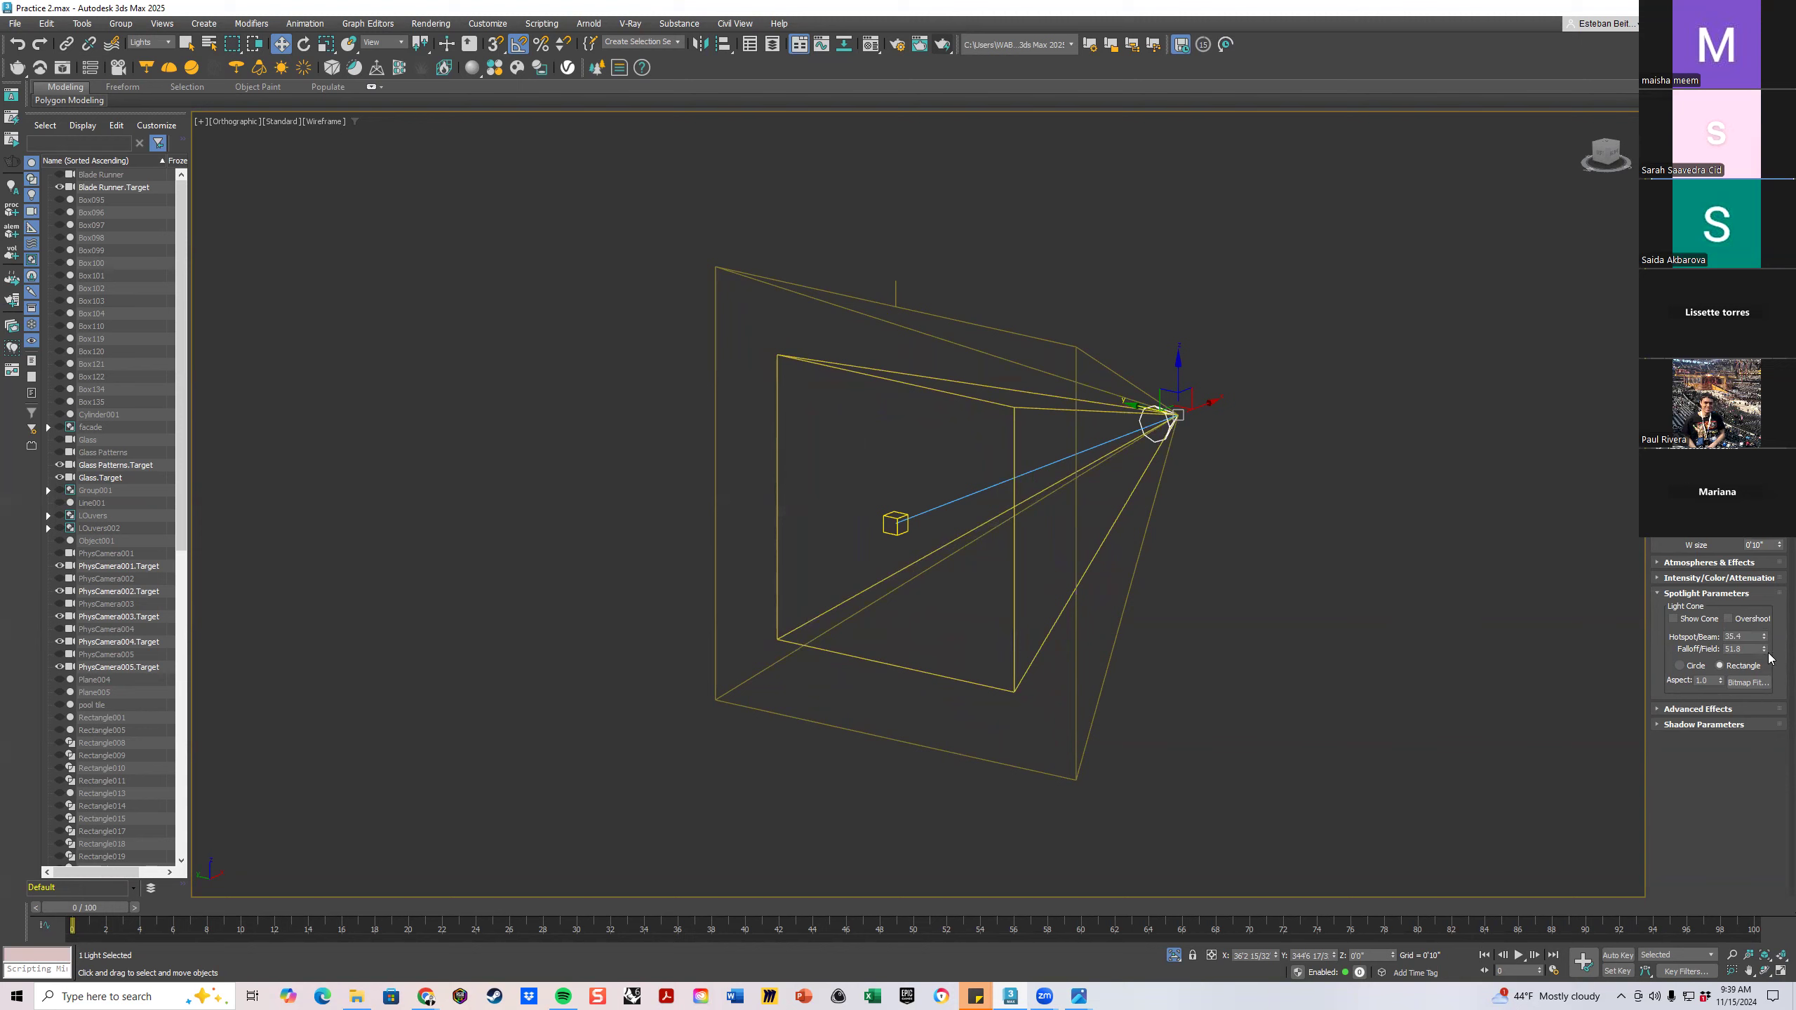
{"action": "mouse_move", "coordinate": [1764, 649]}
{"action": "left_mouse_down"}
{"action": "mouse_move", "coordinate": [1778, 586]}
{"action": "mouse_move", "coordinate": [1769, 700]}
{"action": "mouse_move", "coordinate": [1768, 665]}
{"action": "mouse_move", "coordinate": [1762, 684]}
{"action": "left_mouse_up"}
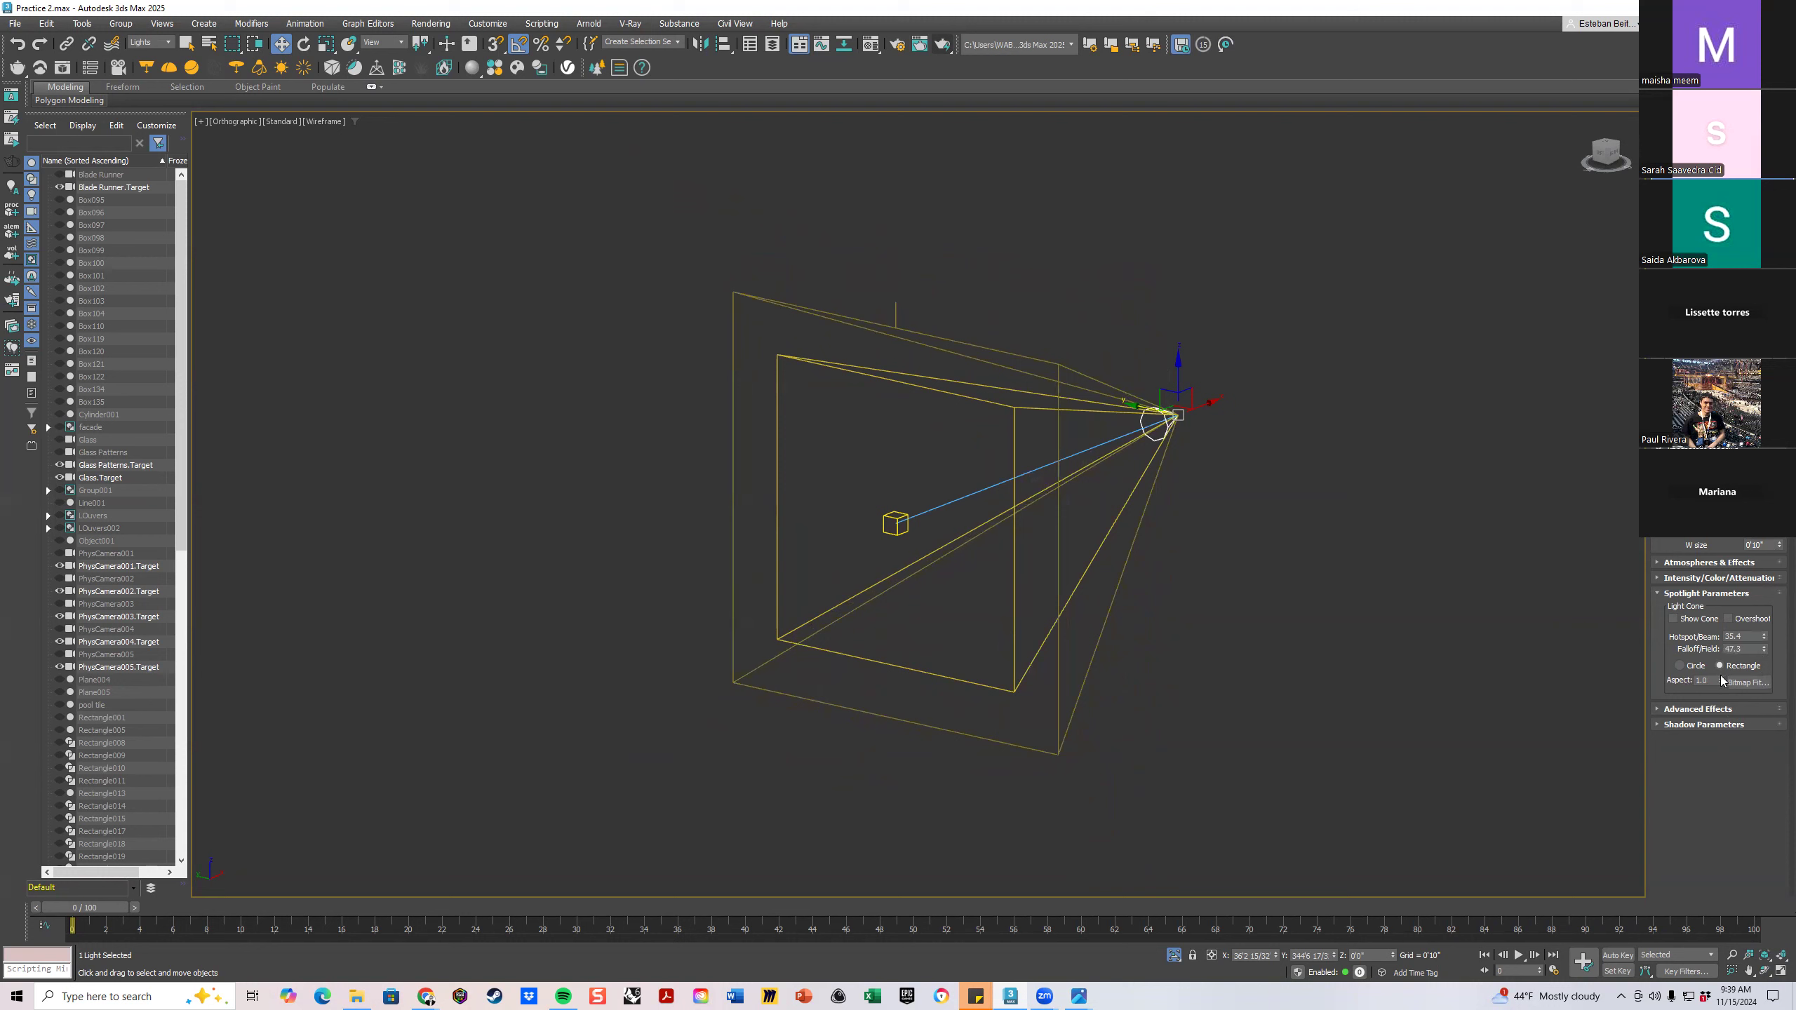
{"action": "left_click_drag", "start_coordinate": [1722, 683], "coordinate": [1722, 652]}
{"action": "left_click_drag", "start_coordinate": [1732, 429], "coordinate": [1777, 587]}
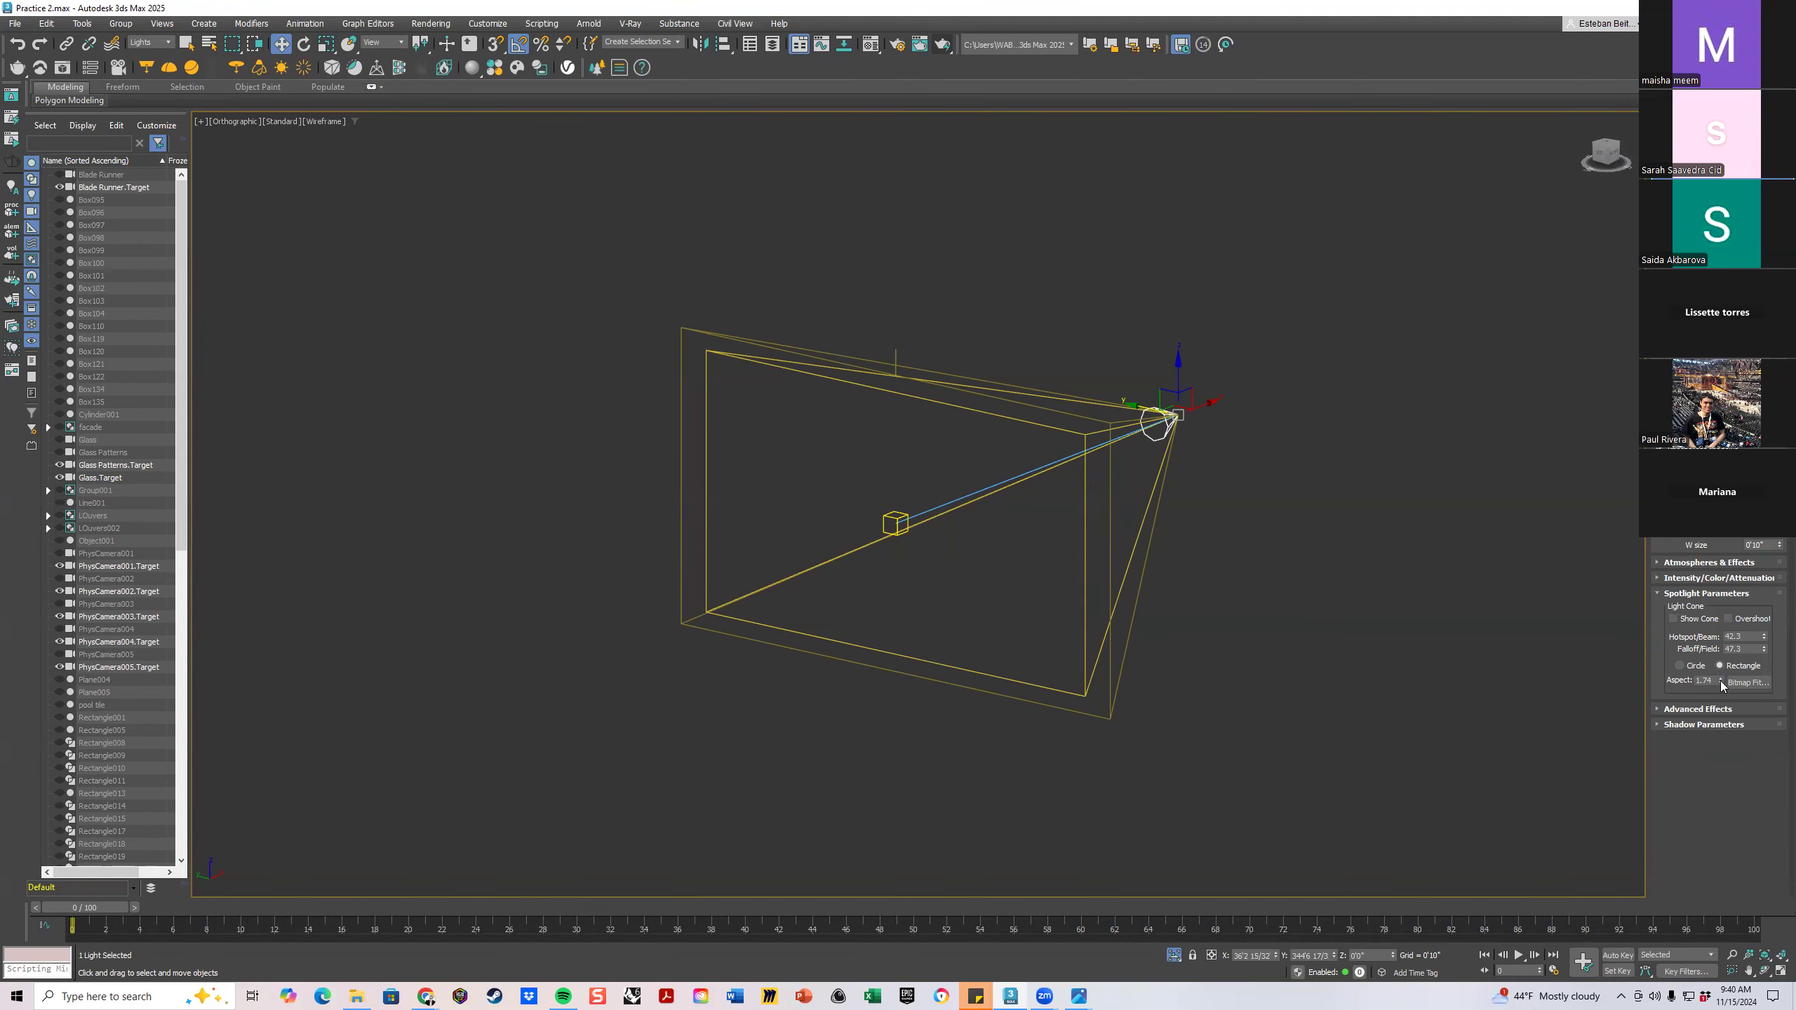
{"action": "left_click_drag", "start_coordinate": [1721, 682], "coordinate": [10, 630]}
{"action": "left_click", "coordinate": [1765, 635]}
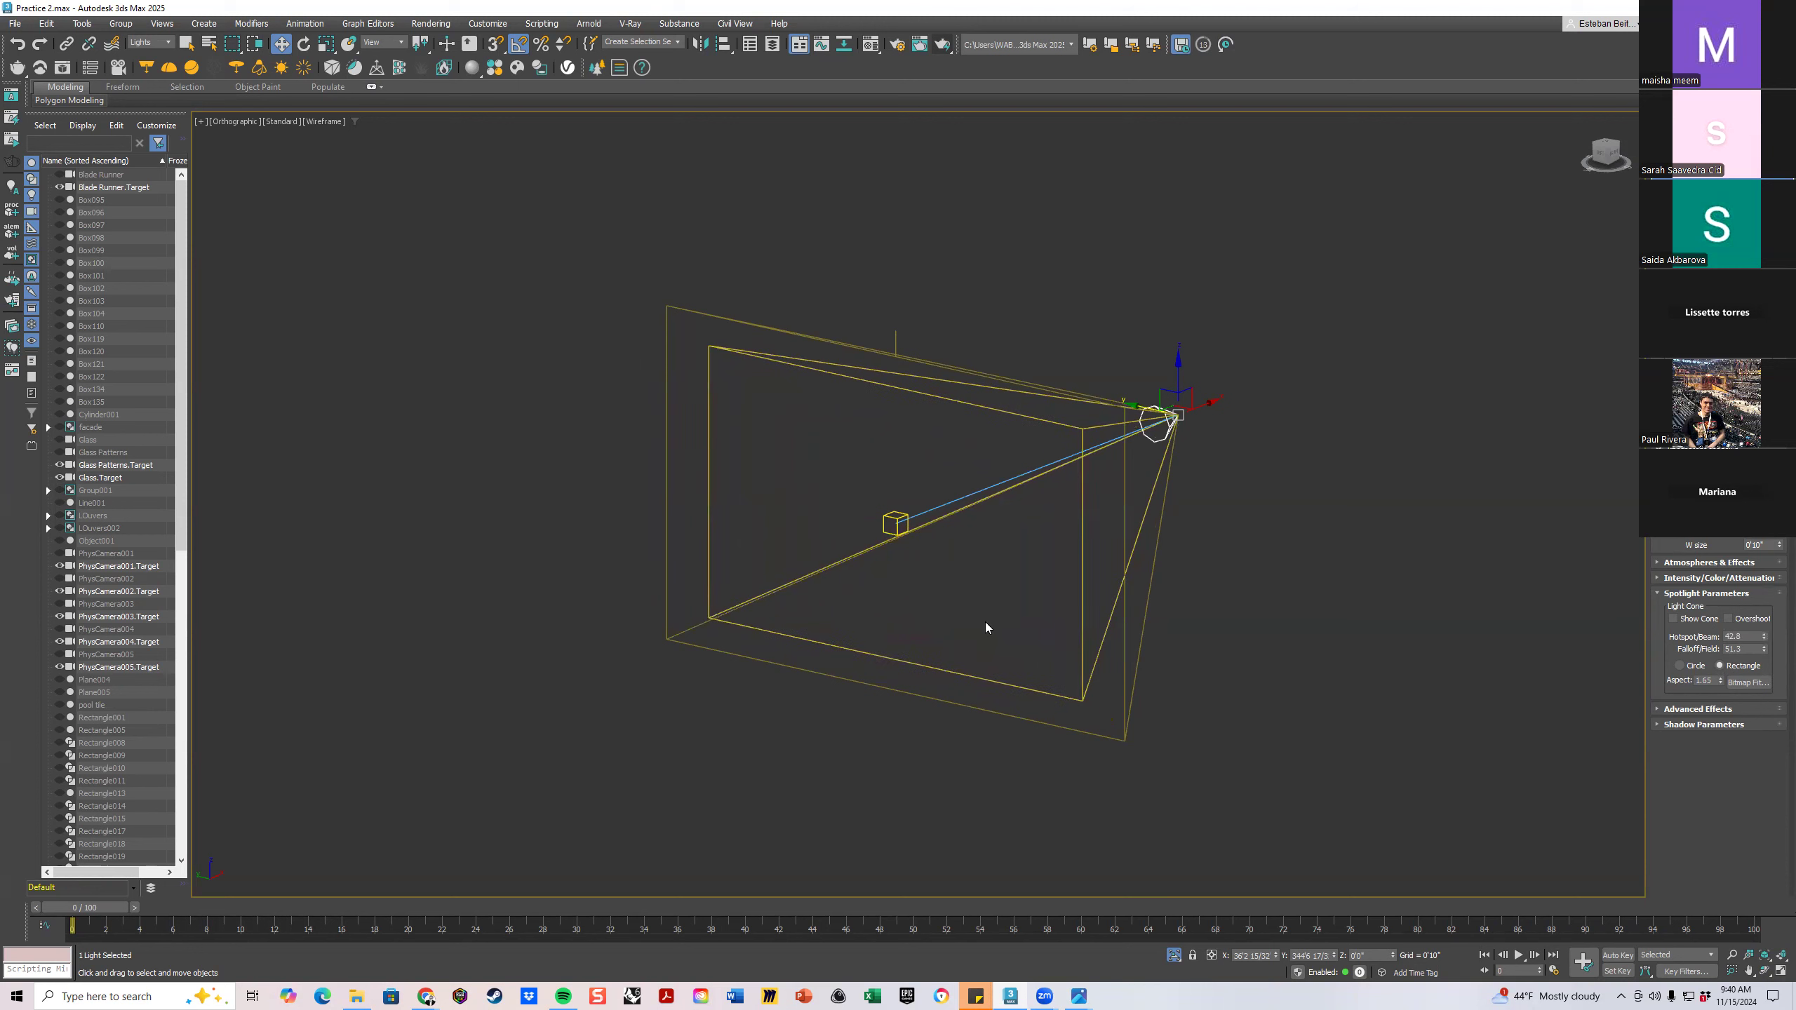
{"action": "left_click", "coordinate": [1691, 667]}
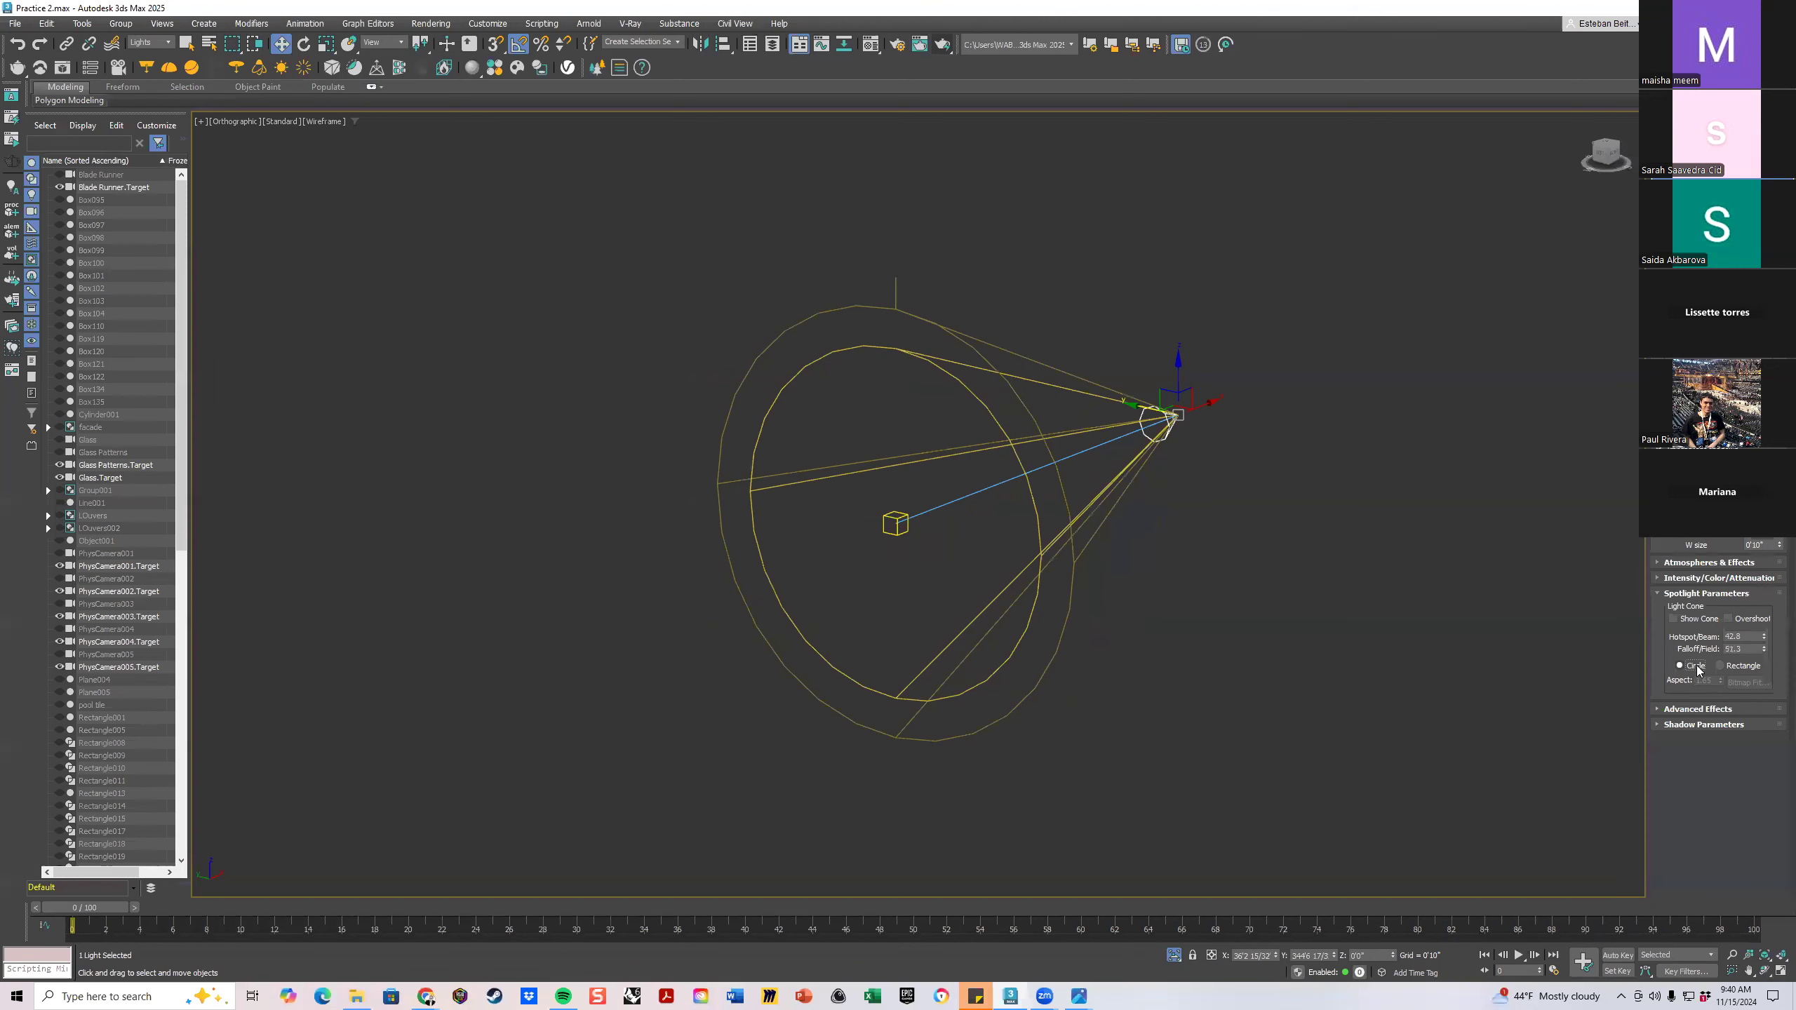
{"action": "left_click", "coordinate": [1720, 667]}
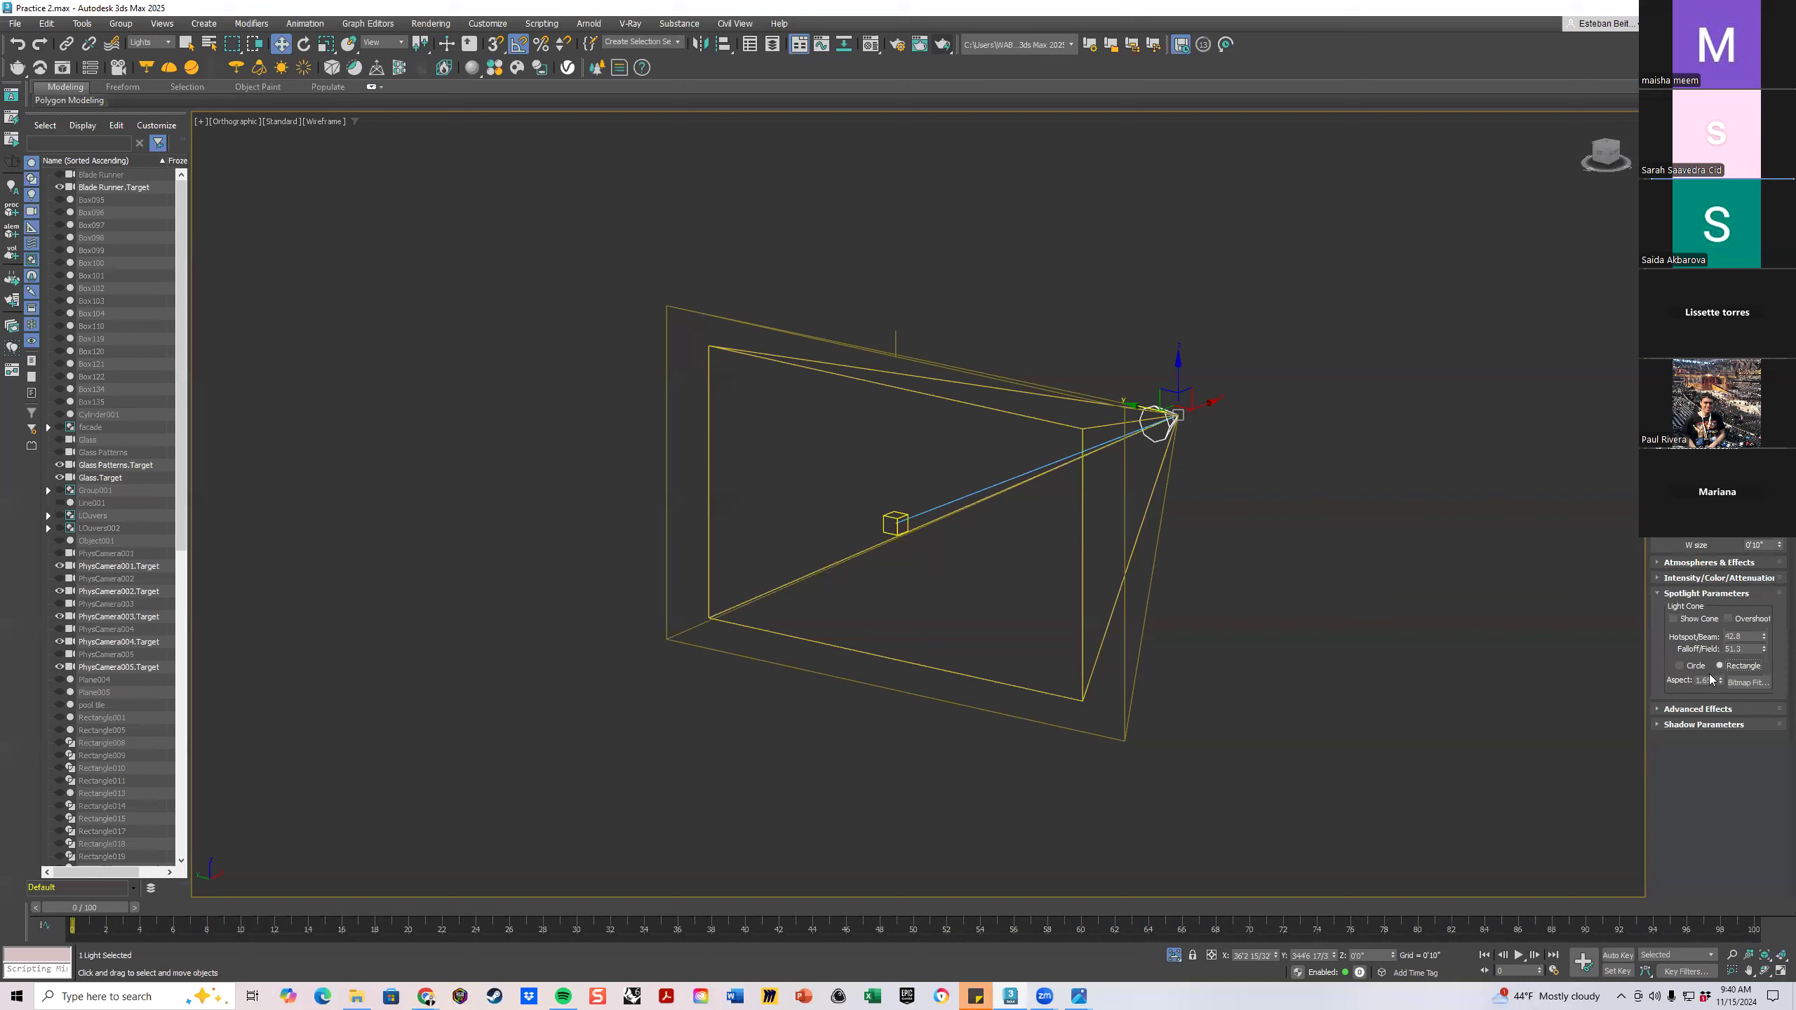
Enable the spotlight's projector map and assign the bitmap "water caustics 1" to it
{"action": "left_click", "coordinate": [1658, 709]}
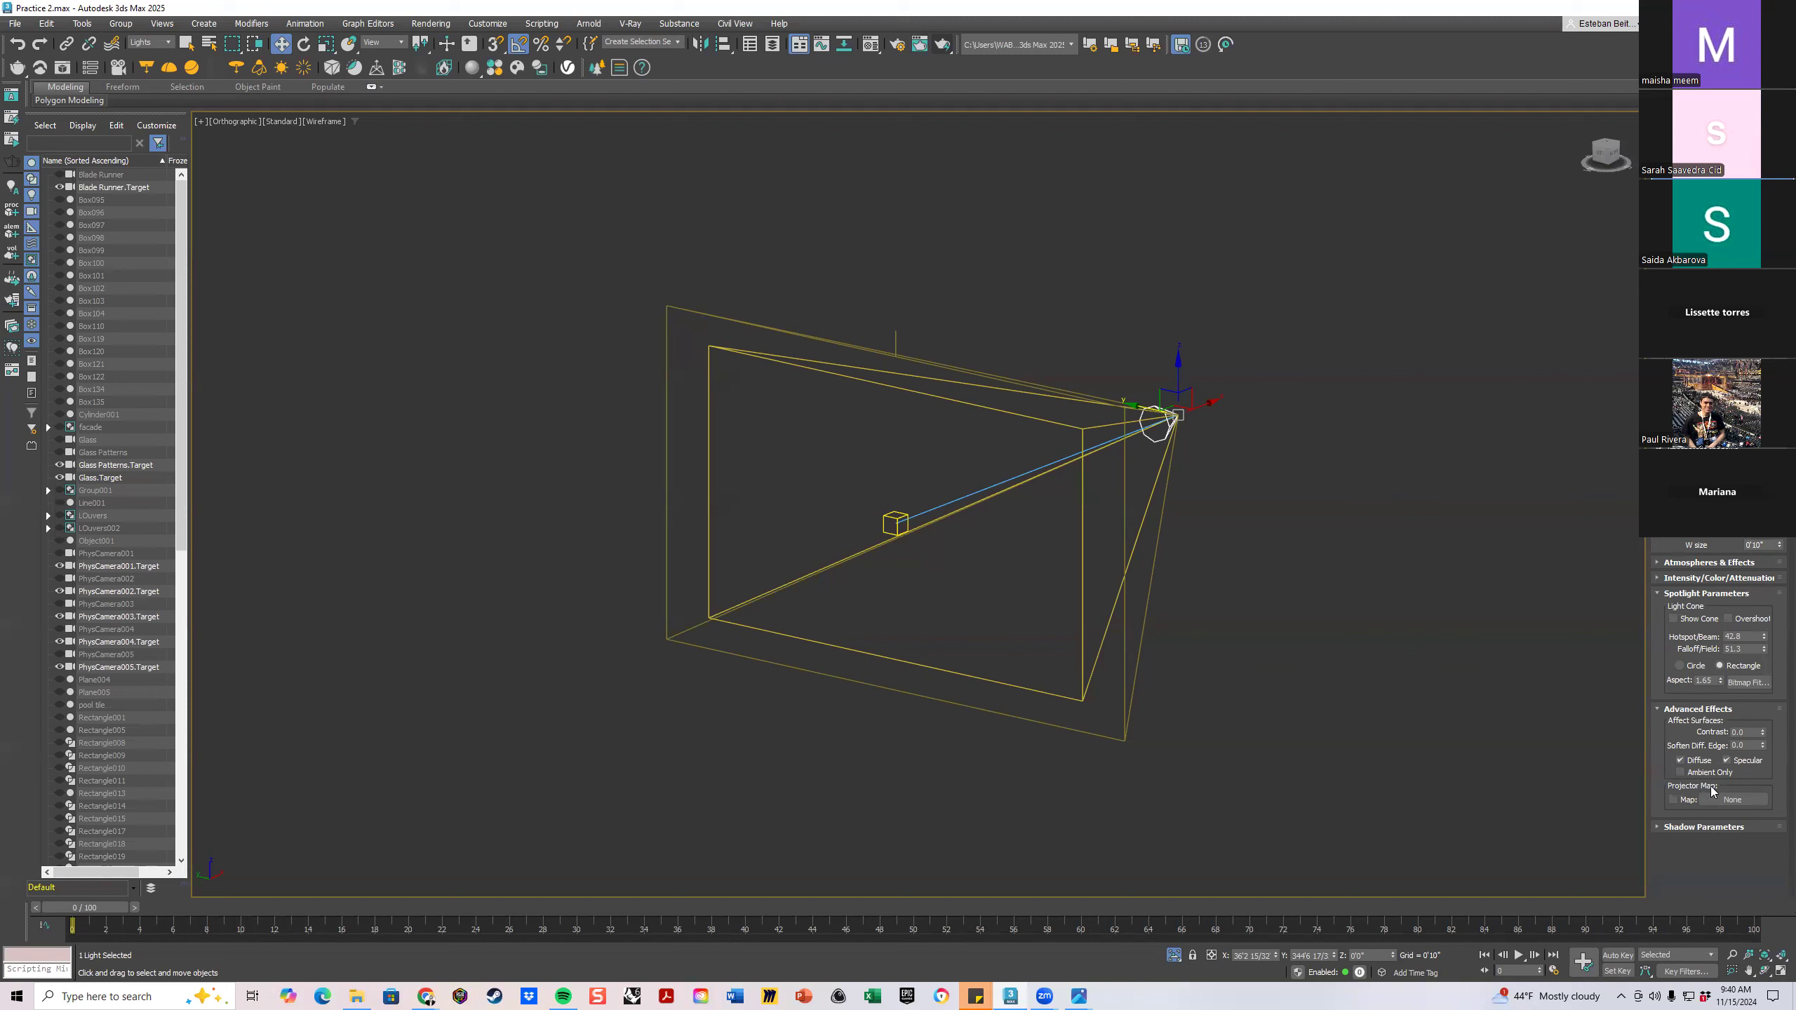
{"action": "left_click", "coordinate": [1674, 799]}
{"action": "left_click", "coordinate": [1741, 799]}
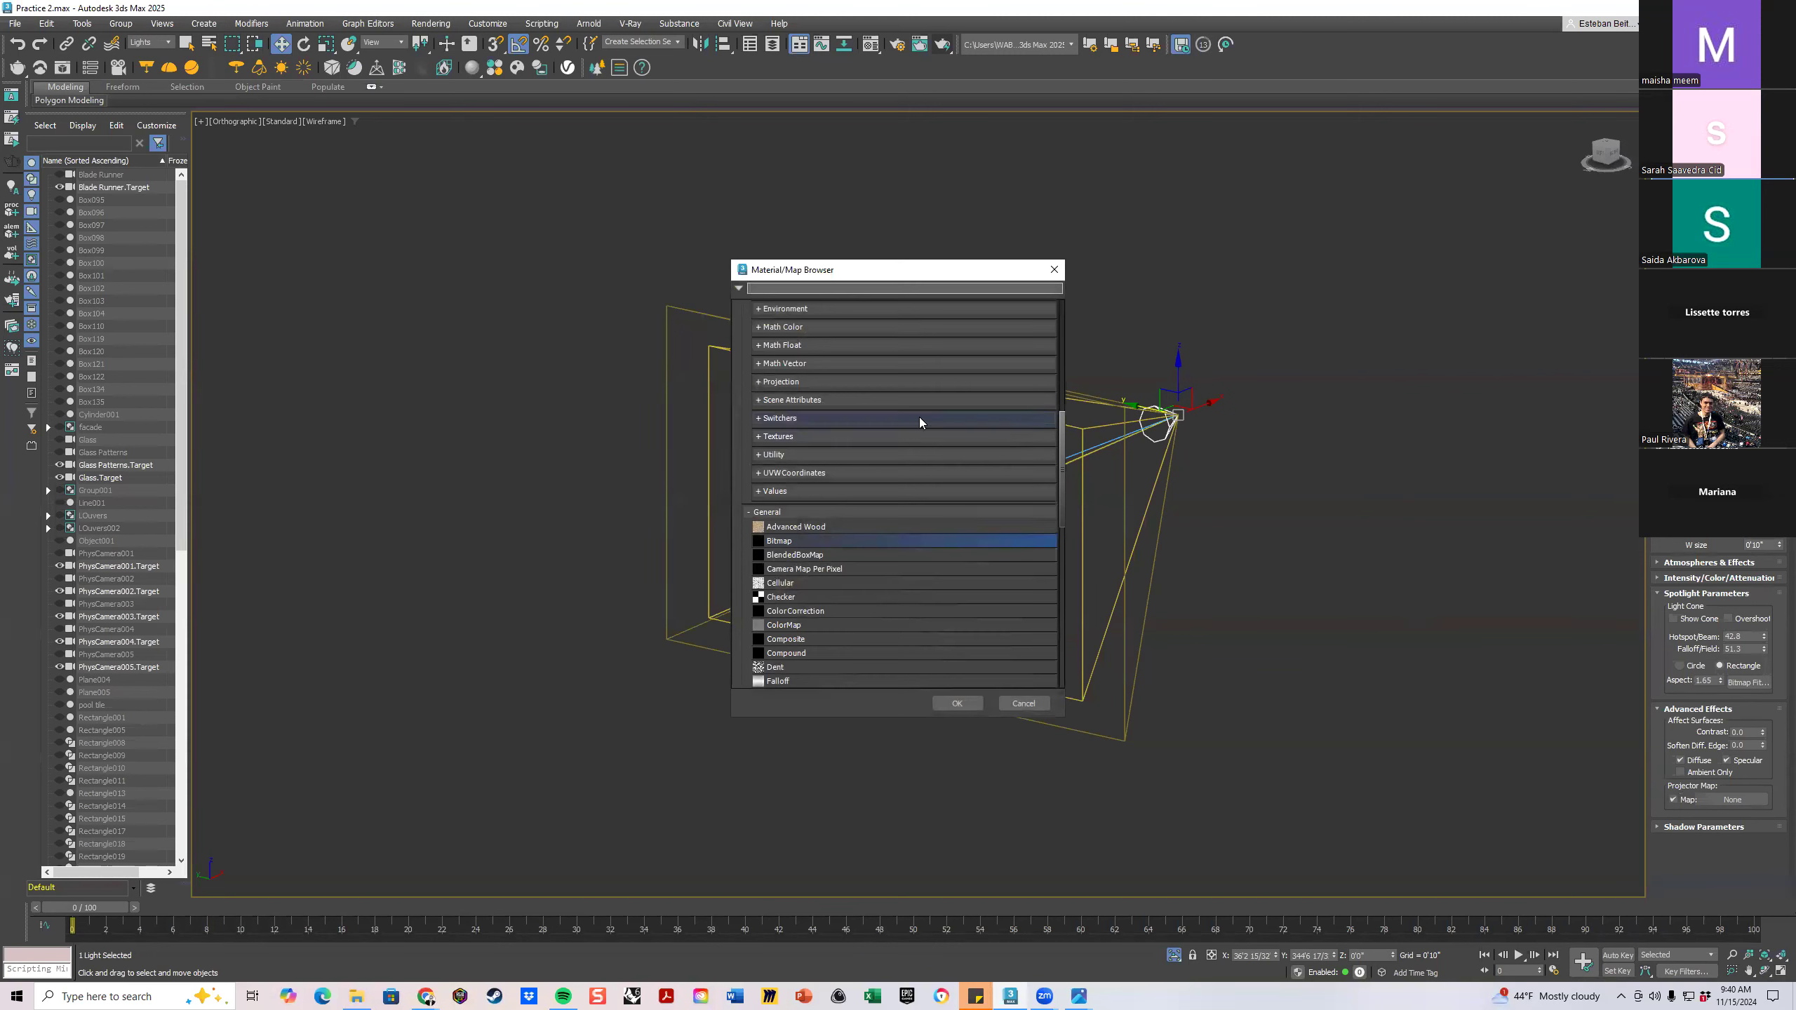
{"action": "double_click", "coordinate": [783, 543]}
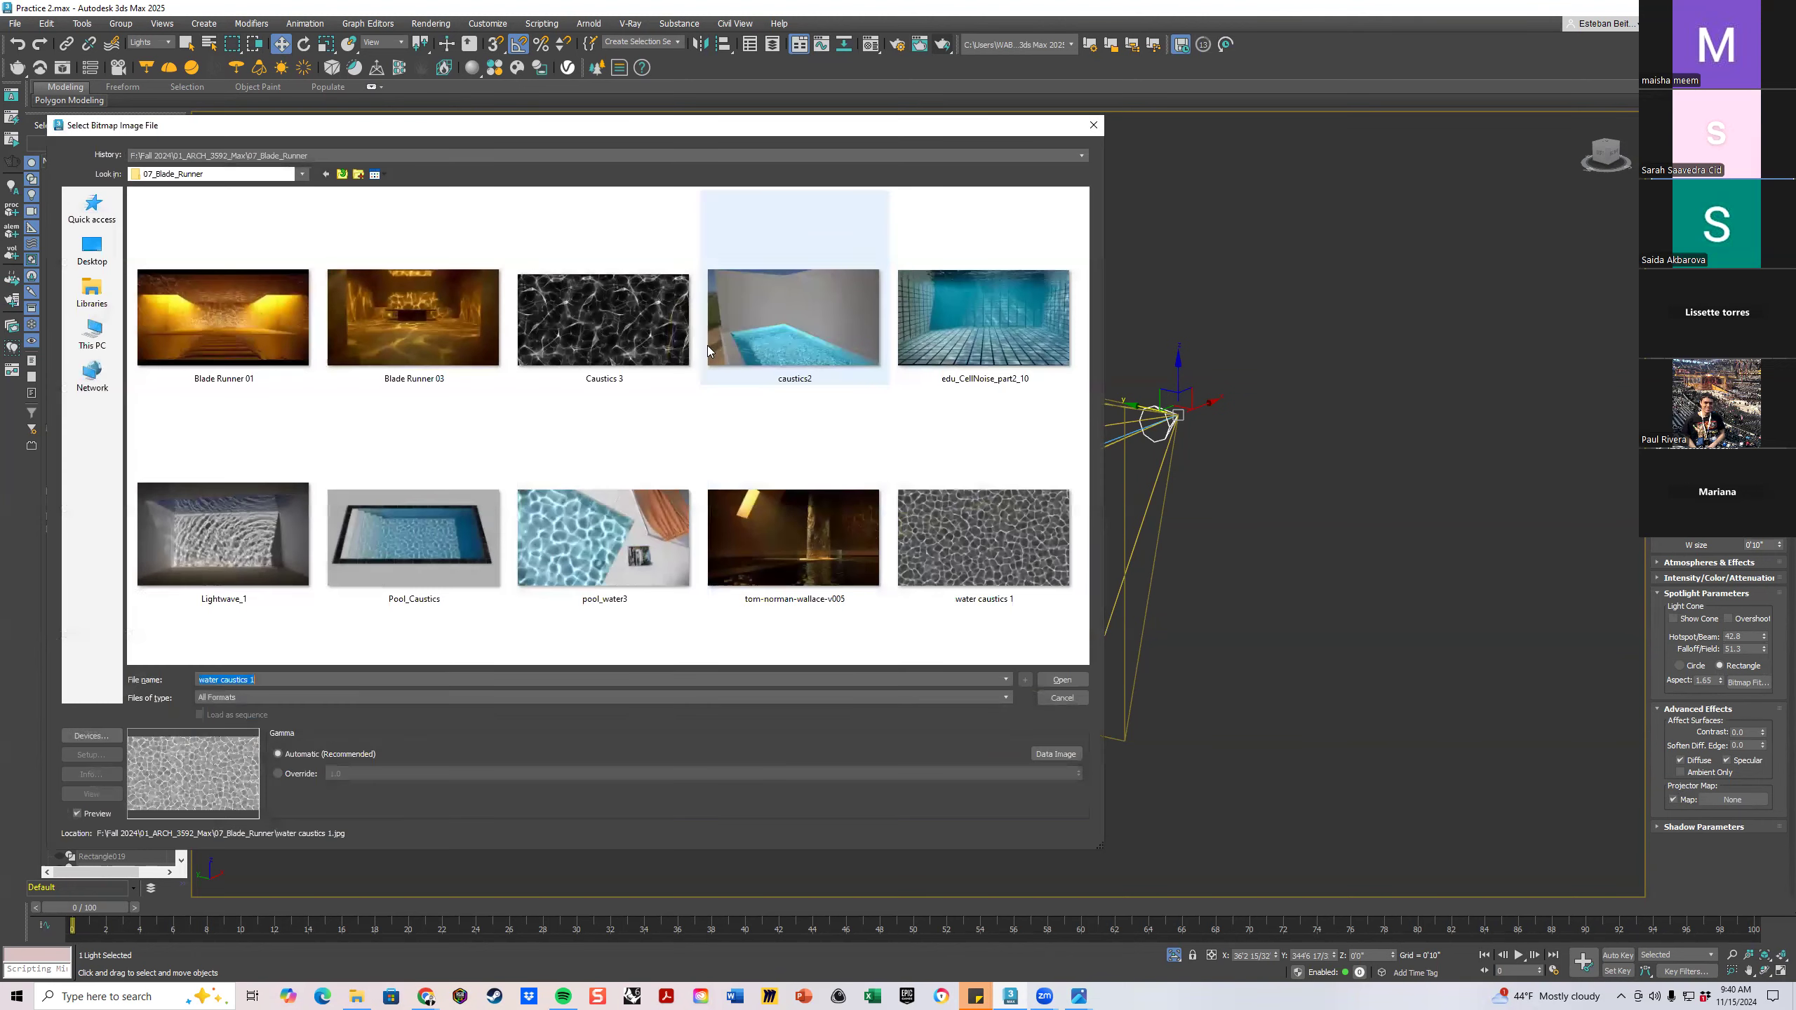
{"action": "double_click", "coordinate": [1010, 549]}
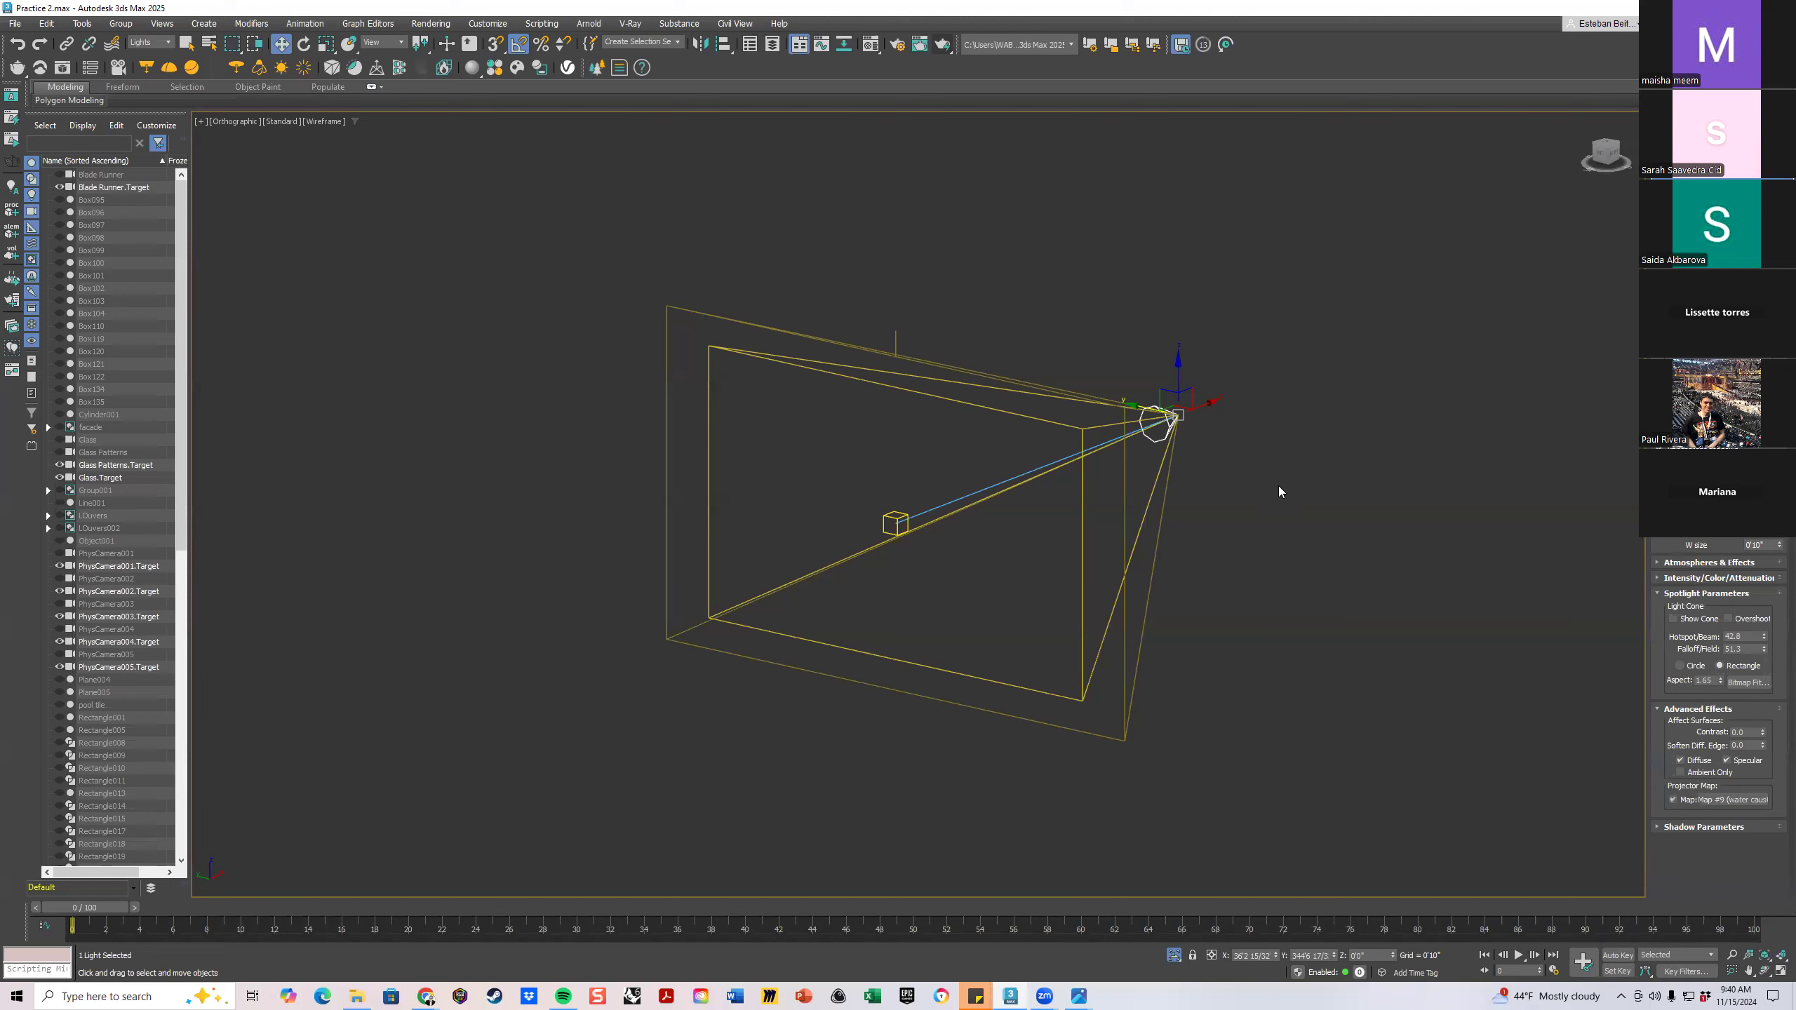
Select the spotlight together with its target and bring the rest of the scene back into the four-viewport layout
{"action": "left_click", "coordinate": [1338, 248]}
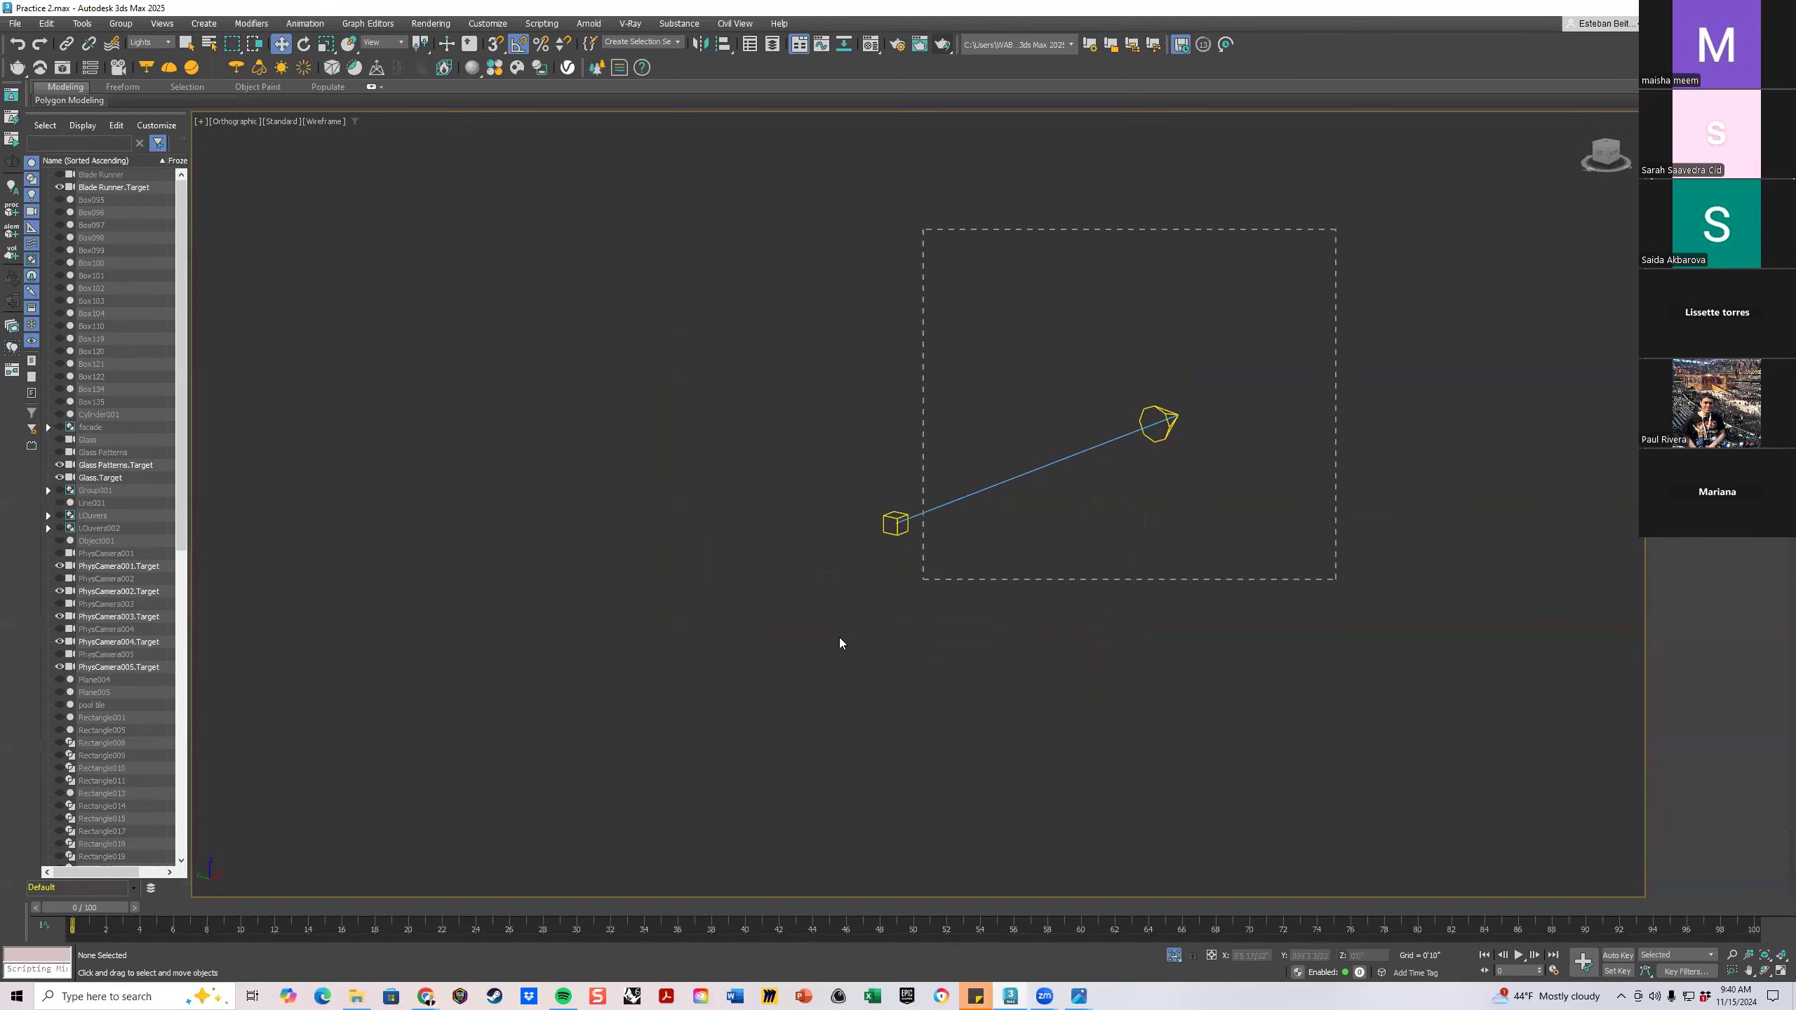
{"action": "left_click_drag", "start_coordinate": [839, 638], "coordinate": [834, 641]}
{"action": "left_click", "coordinate": [1779, 974]}
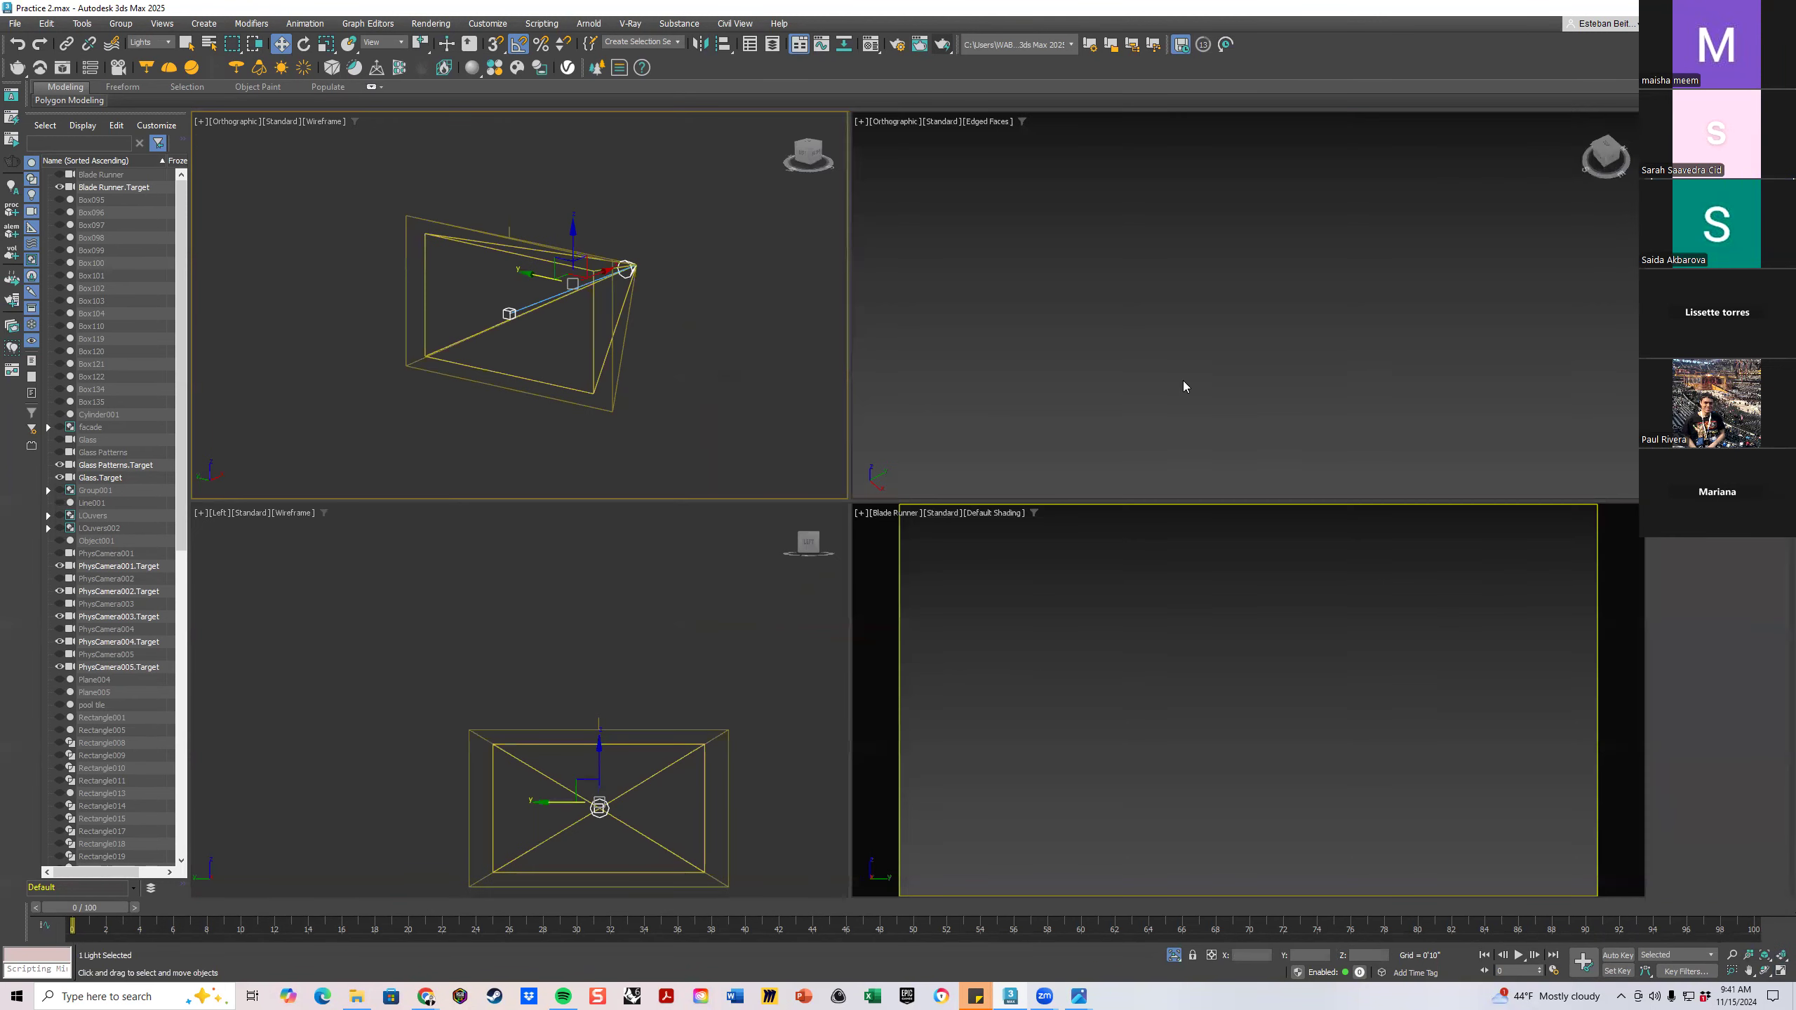
{"action": "right_click", "coordinate": [1196, 333]}
{"action": "left_click", "coordinate": [1245, 221]}
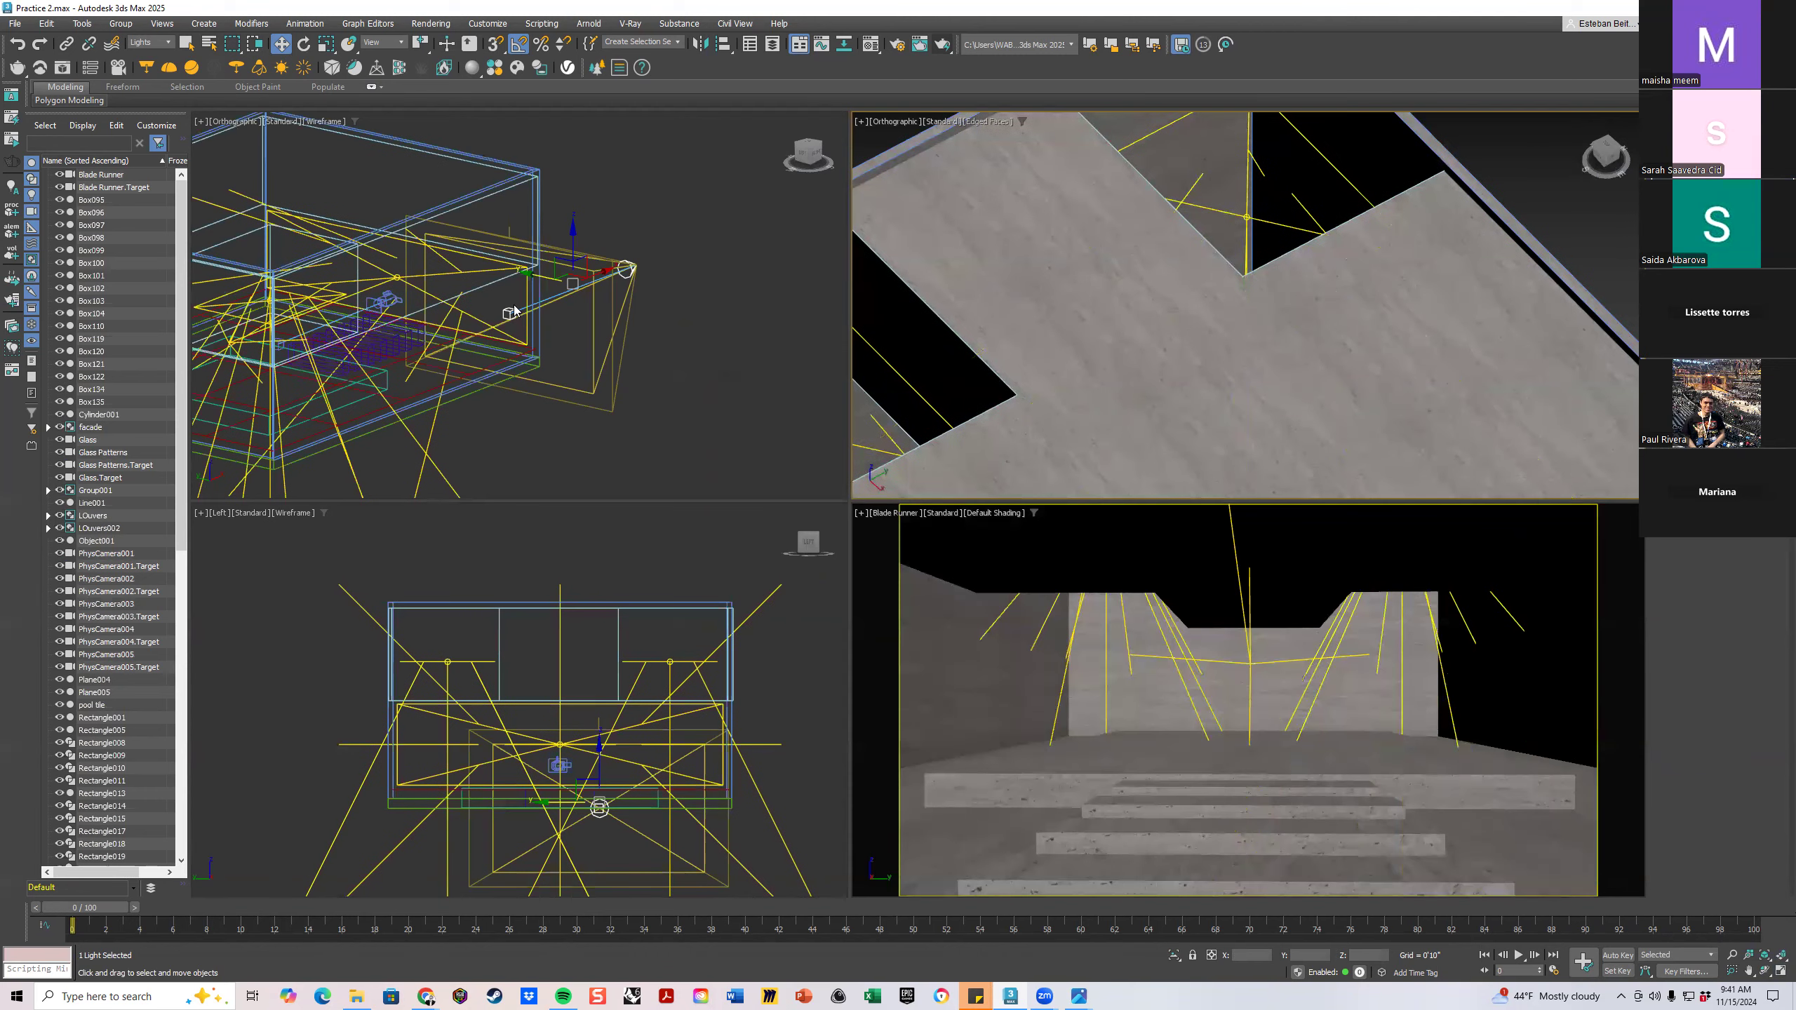
Switch the orthographic wireframe view to Top and move the spotlight with its target inside the room, with the target at the far wall
{"action": "middle_click_drag", "start_coordinate": [625, 483], "coordinate": [687, 462]}
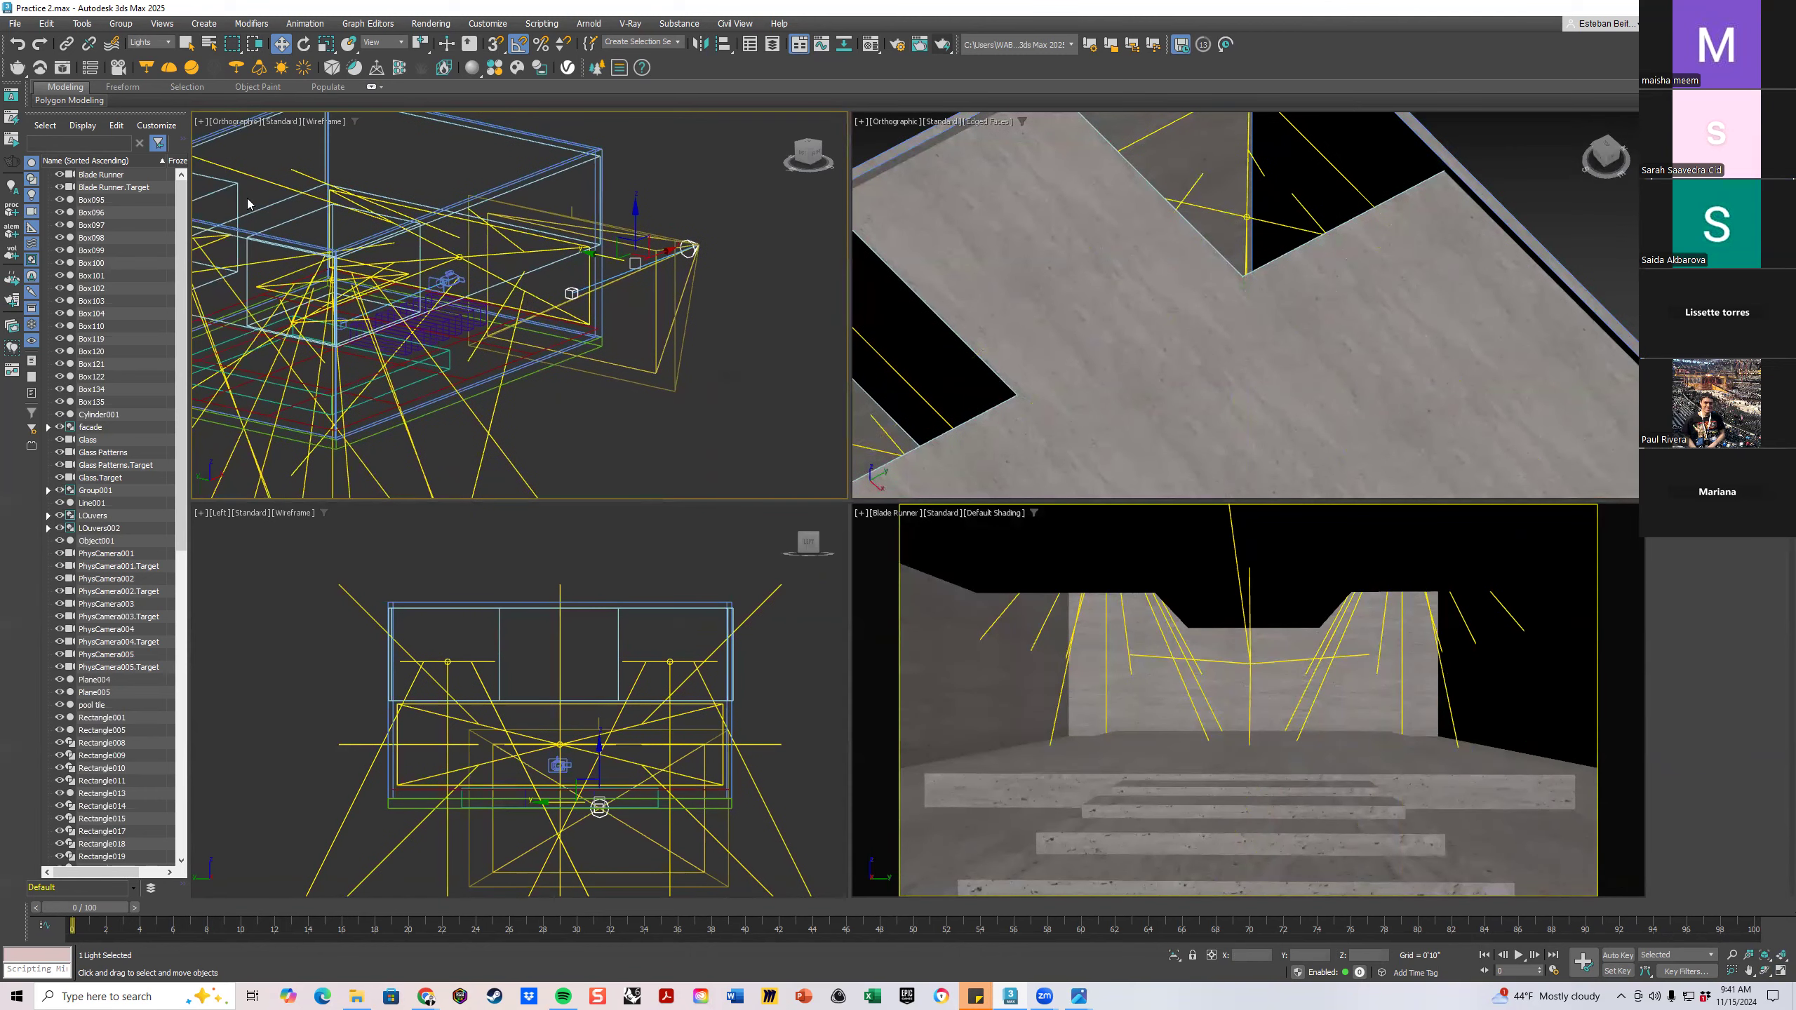
{"action": "left_click", "coordinate": [233, 121]}
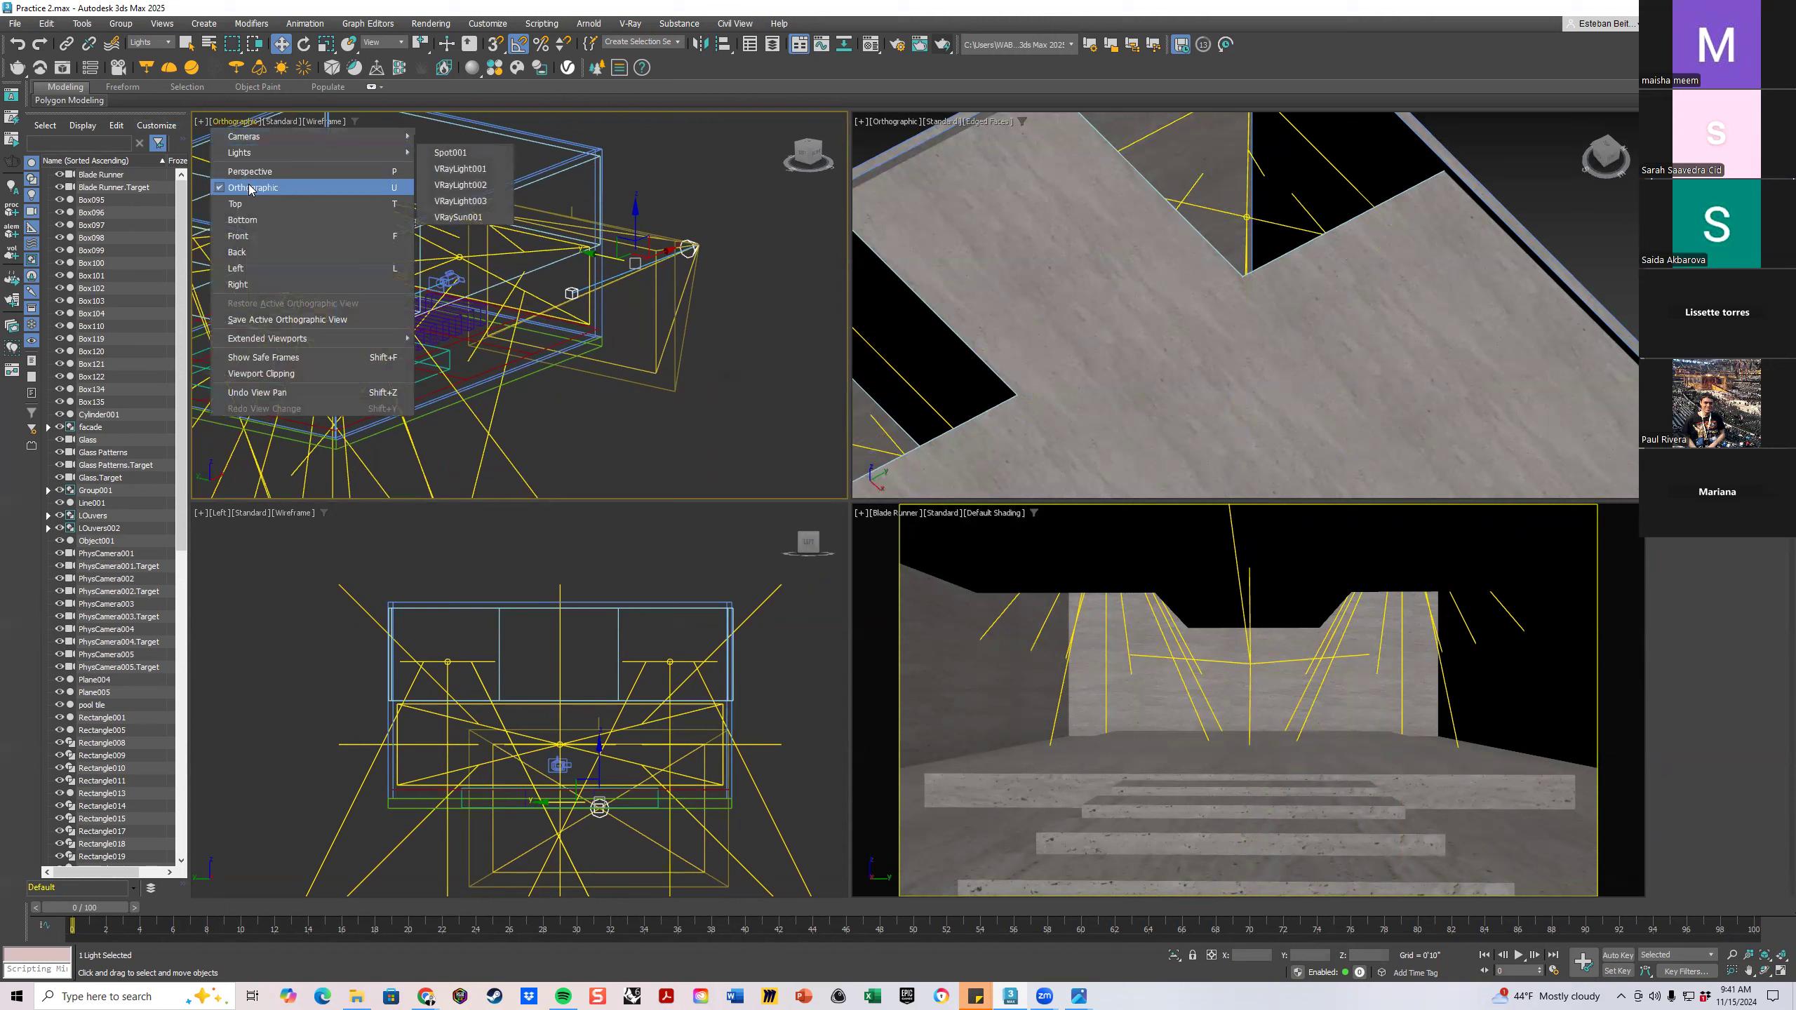
{"action": "left_click", "coordinate": [251, 204]}
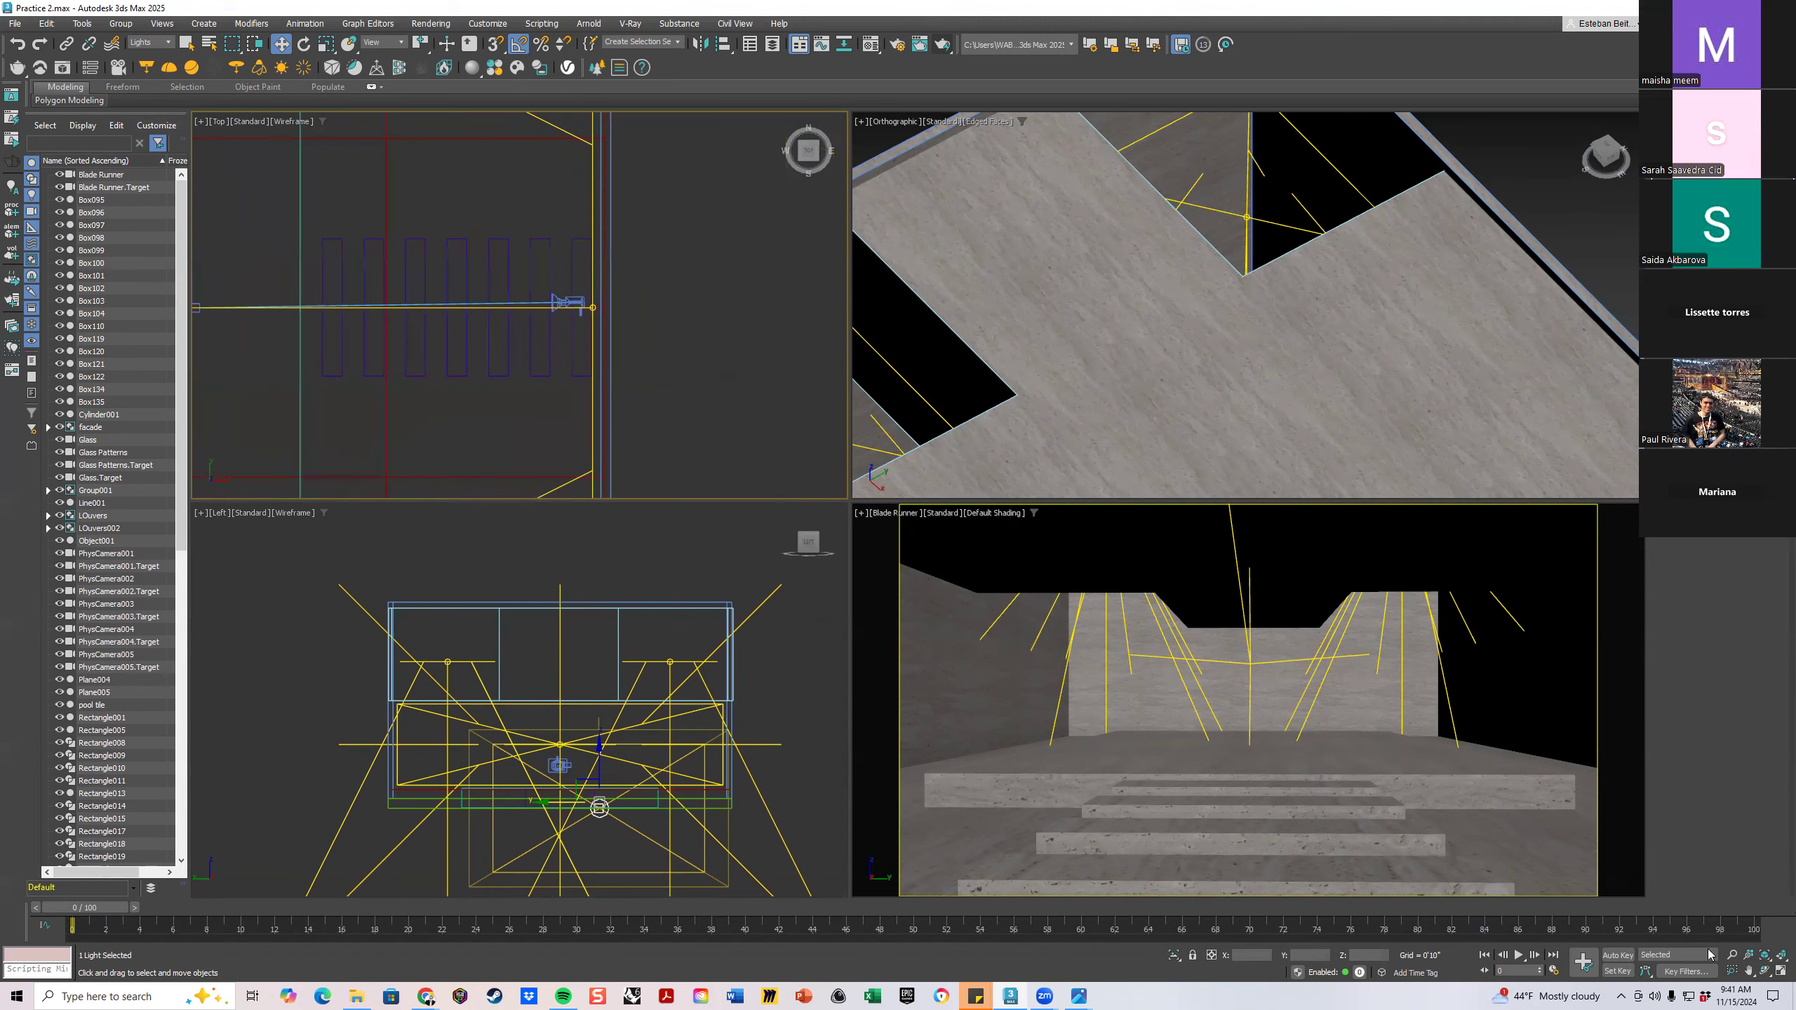
{"action": "left_click", "coordinate": [1781, 971]}
{"action": "scroll", "coordinate": [1241, 516], "scroll_direction": "down", "scroll_amount": 4}
{"action": "middle_click_drag", "start_coordinate": [1241, 517], "coordinate": [1086, 470]}
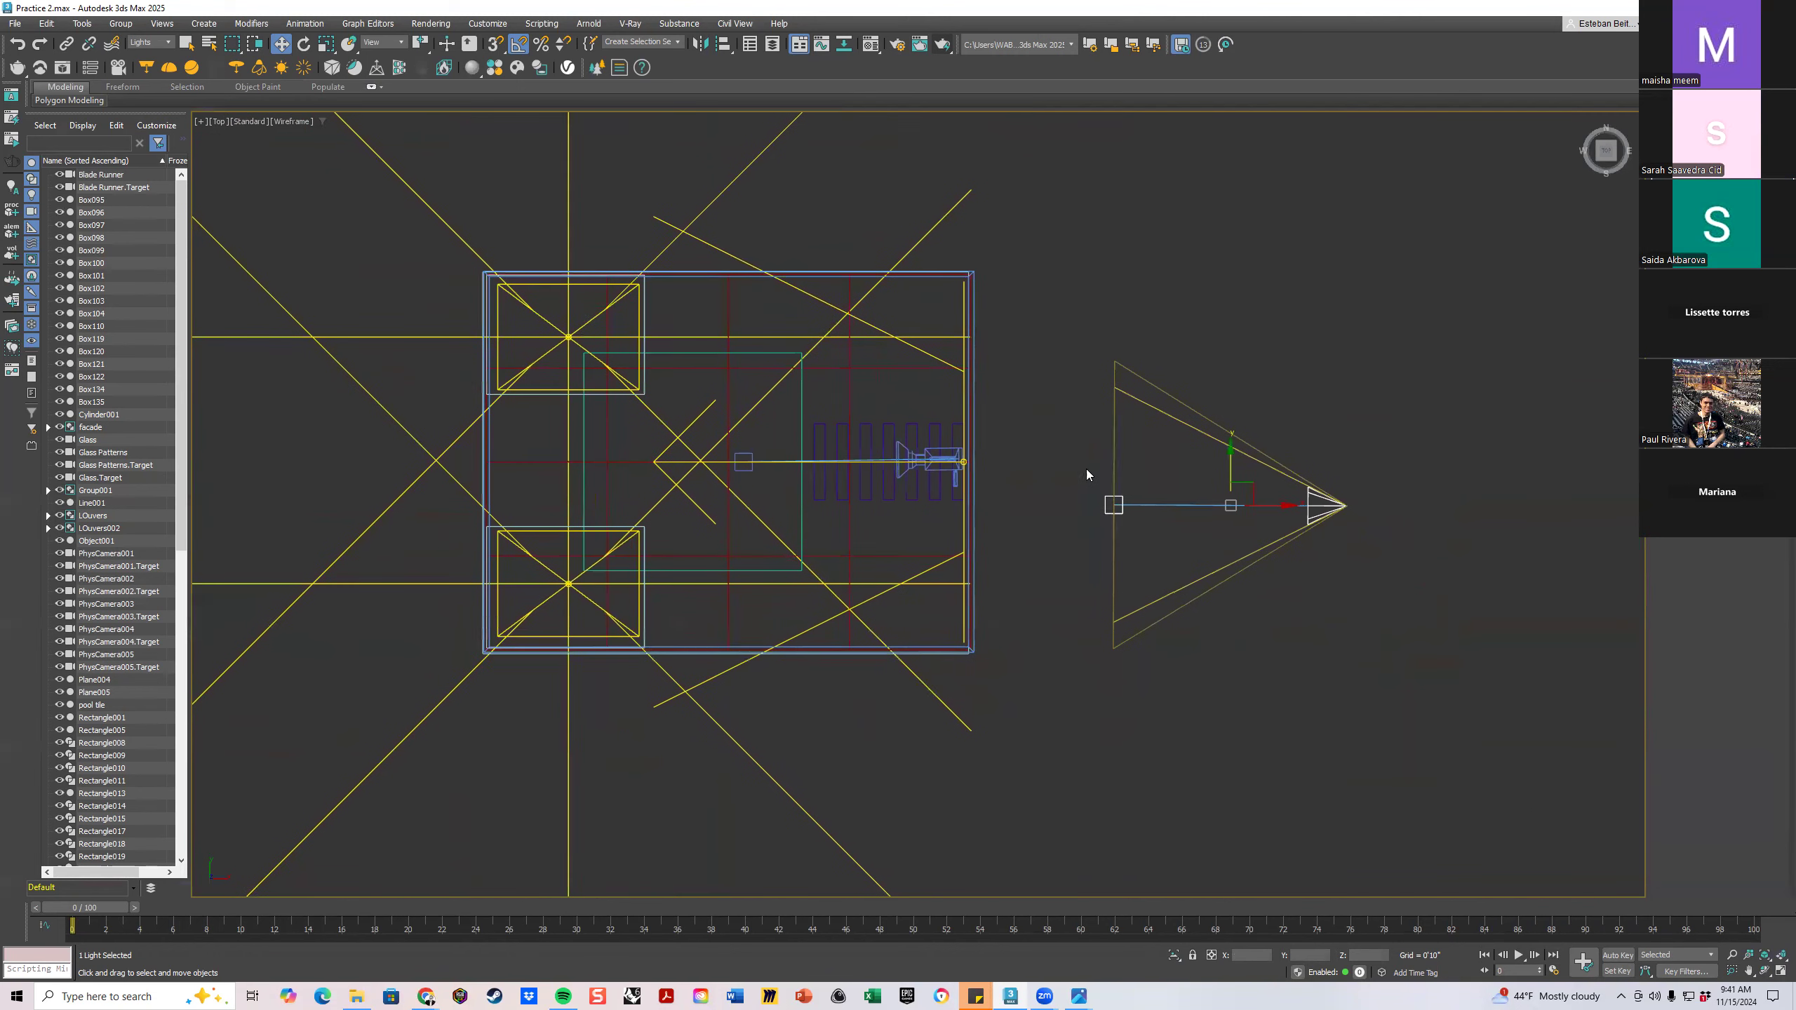
{"action": "left_click_drag", "start_coordinate": [1237, 482], "coordinate": [633, 427]}
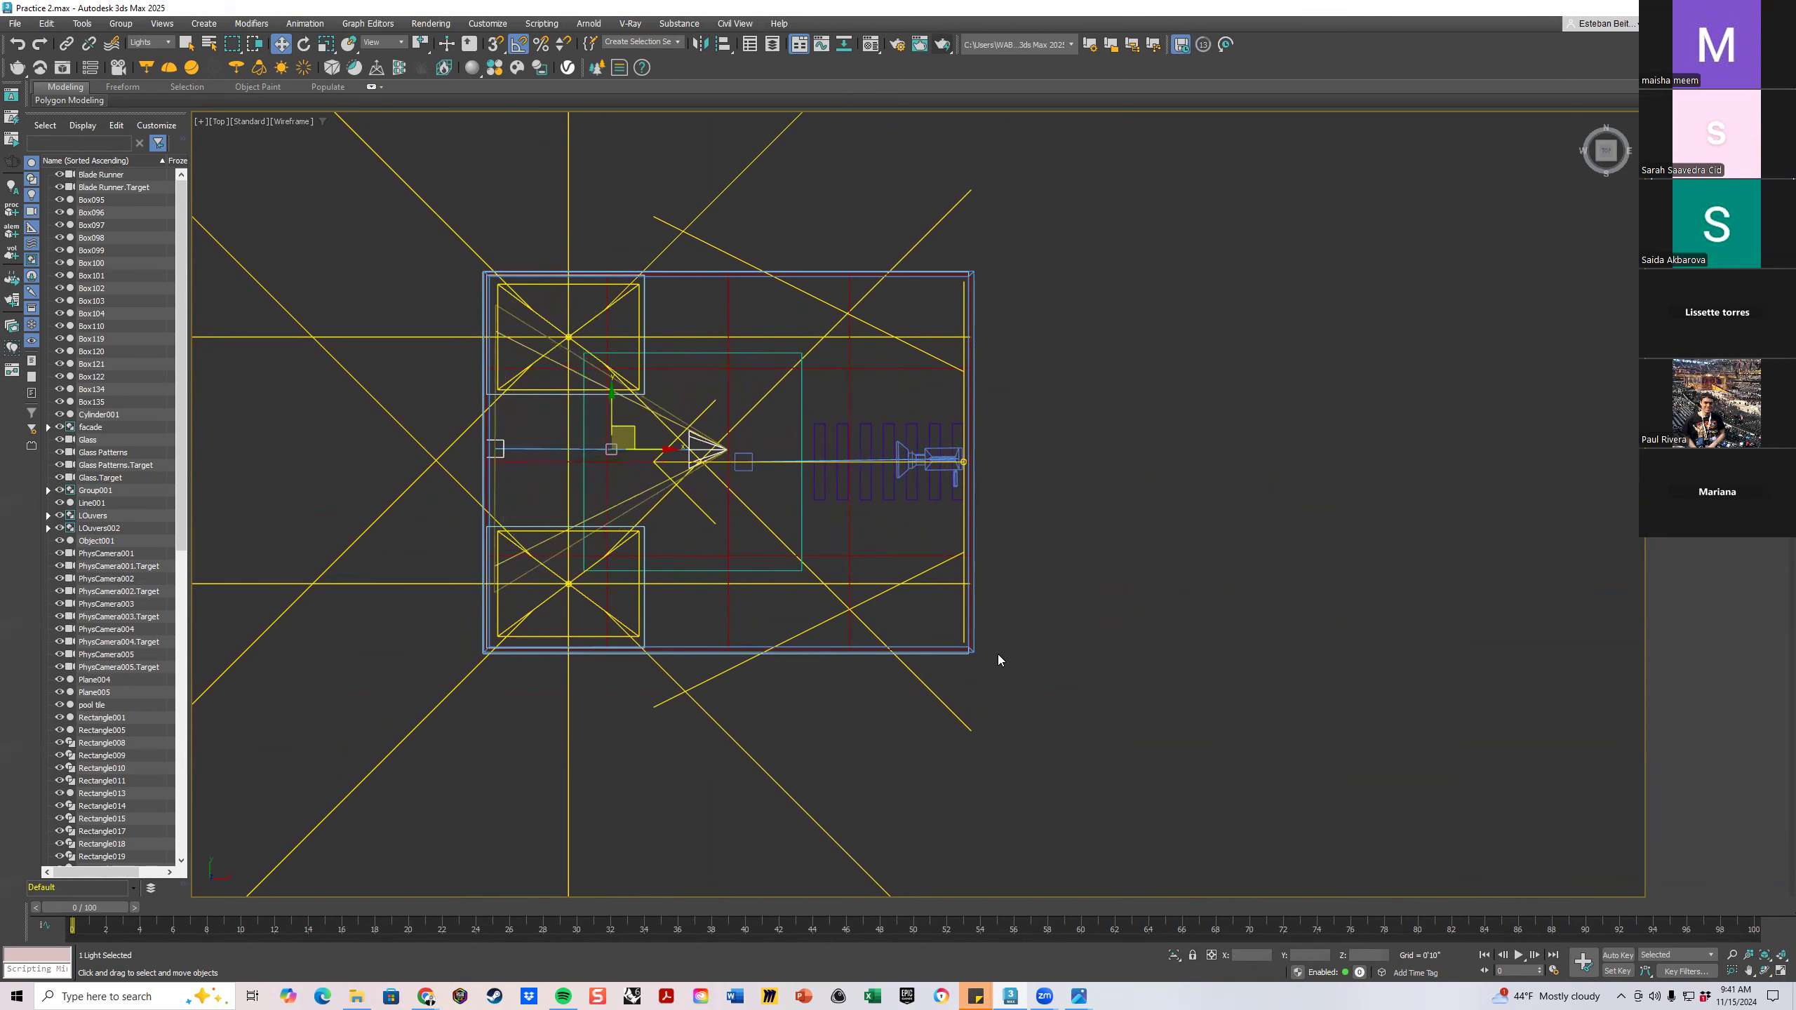
Raise the spotlight and its target to the back wall's height and shift them sideways toward one half of the Blade Runner camera view
{"action": "left_click", "coordinate": [1781, 971]}
{"action": "middle_click", "coordinate": [692, 708]}
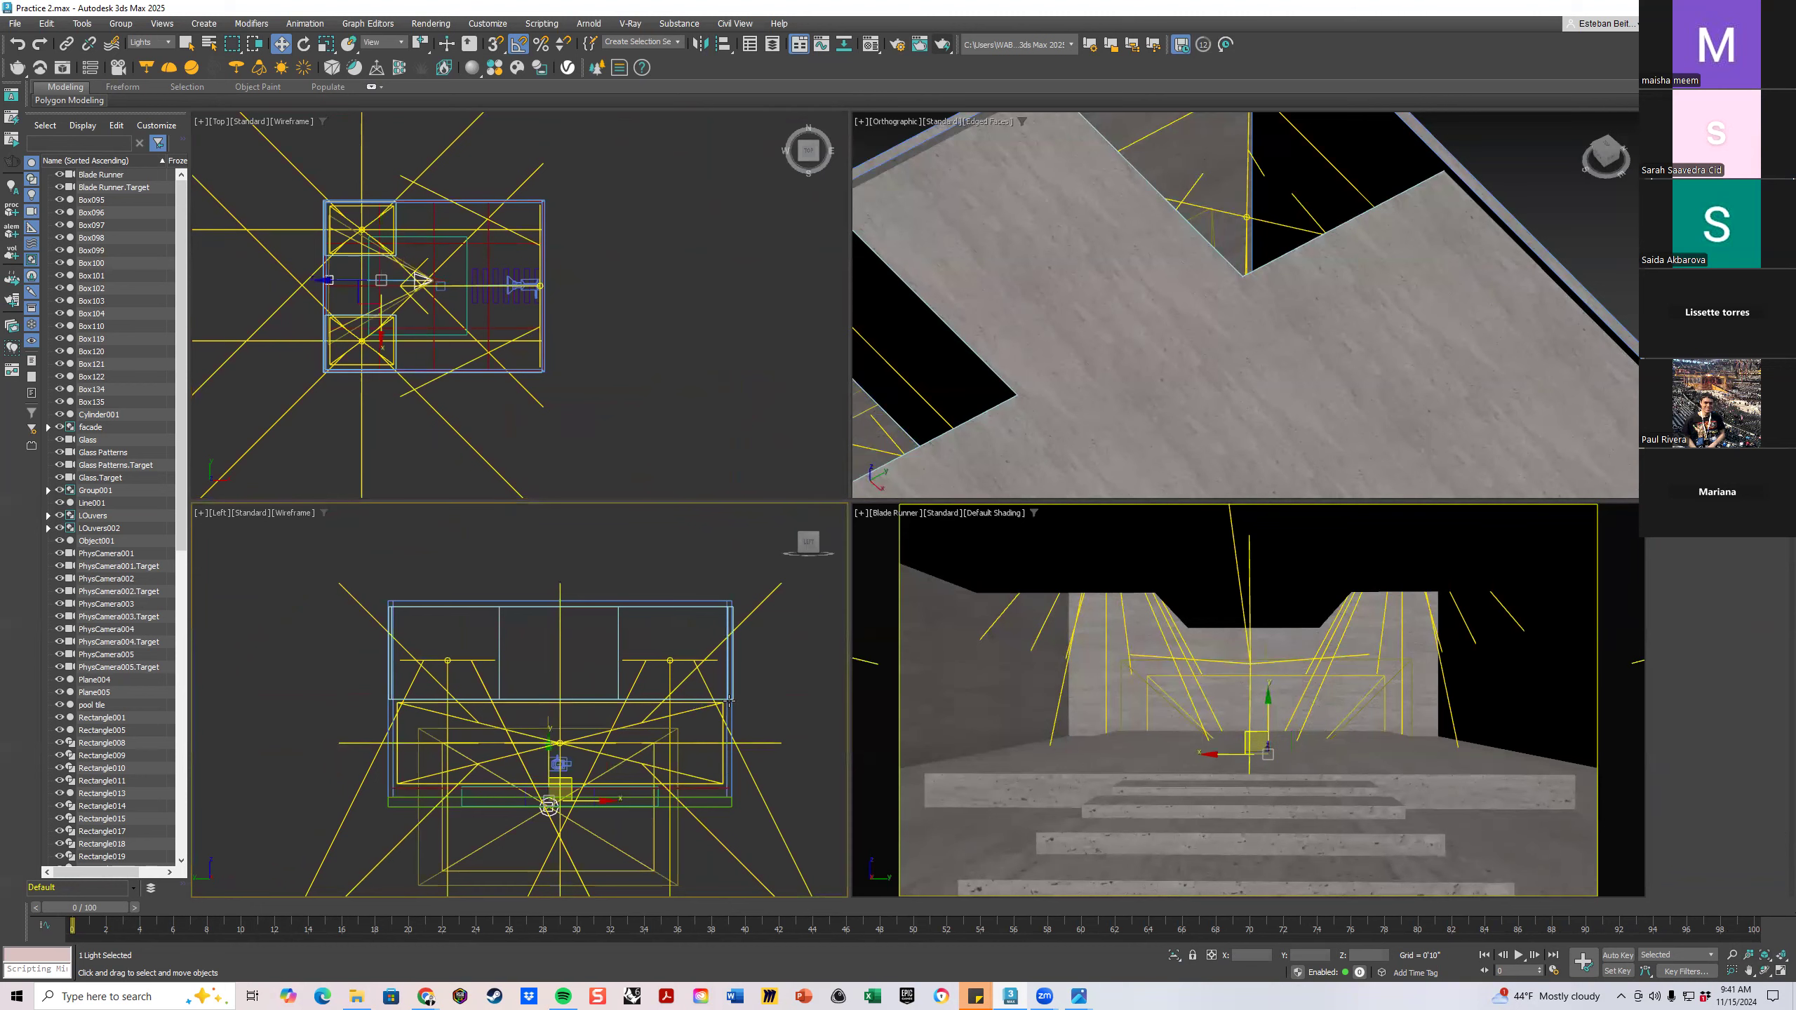
{"action": "middle_click", "coordinate": [1163, 709]}
{"action": "left_click_drag", "start_coordinate": [1269, 710], "coordinate": [1268, 607]}
{"action": "left_click_drag", "start_coordinate": [1314, 664], "coordinate": [1216, 662]}
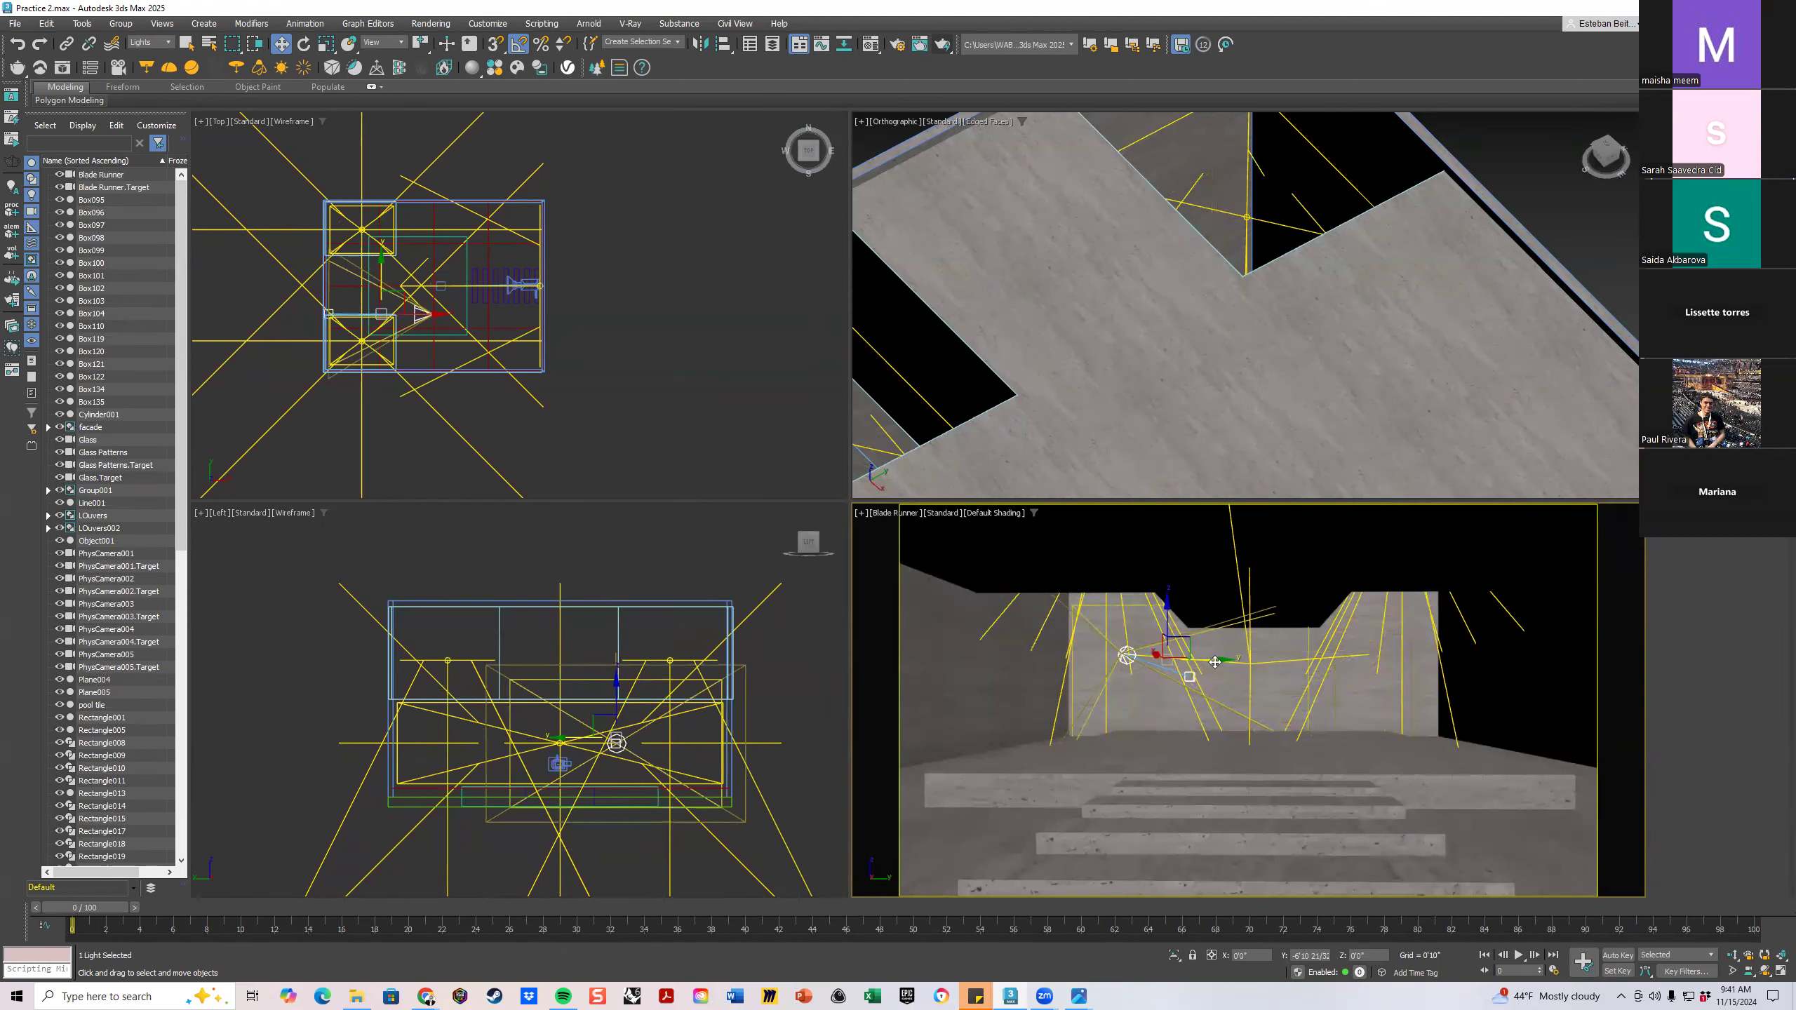
Select the spotlight alone and open its intensity, color and attenuation settings
{"action": "scroll", "coordinate": [421, 309], "scroll_direction": "up", "scroll_amount": 5}
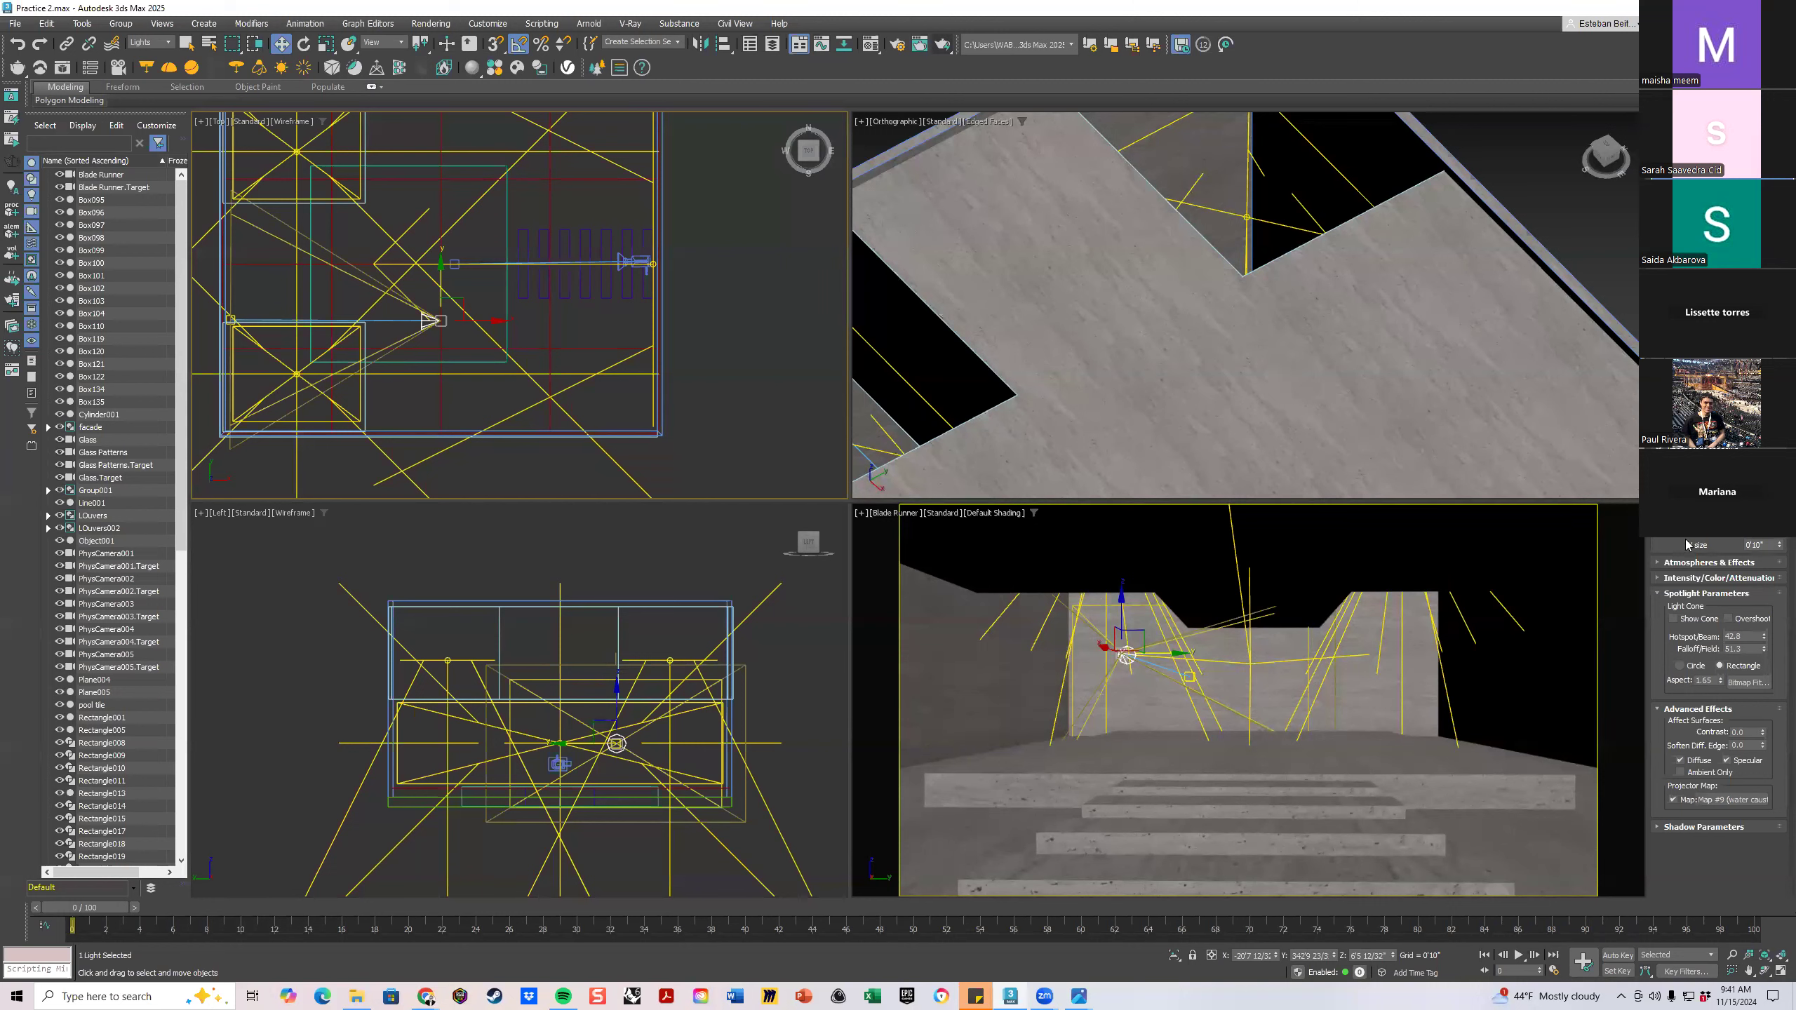
{"action": "left_click", "coordinate": [1658, 579]}
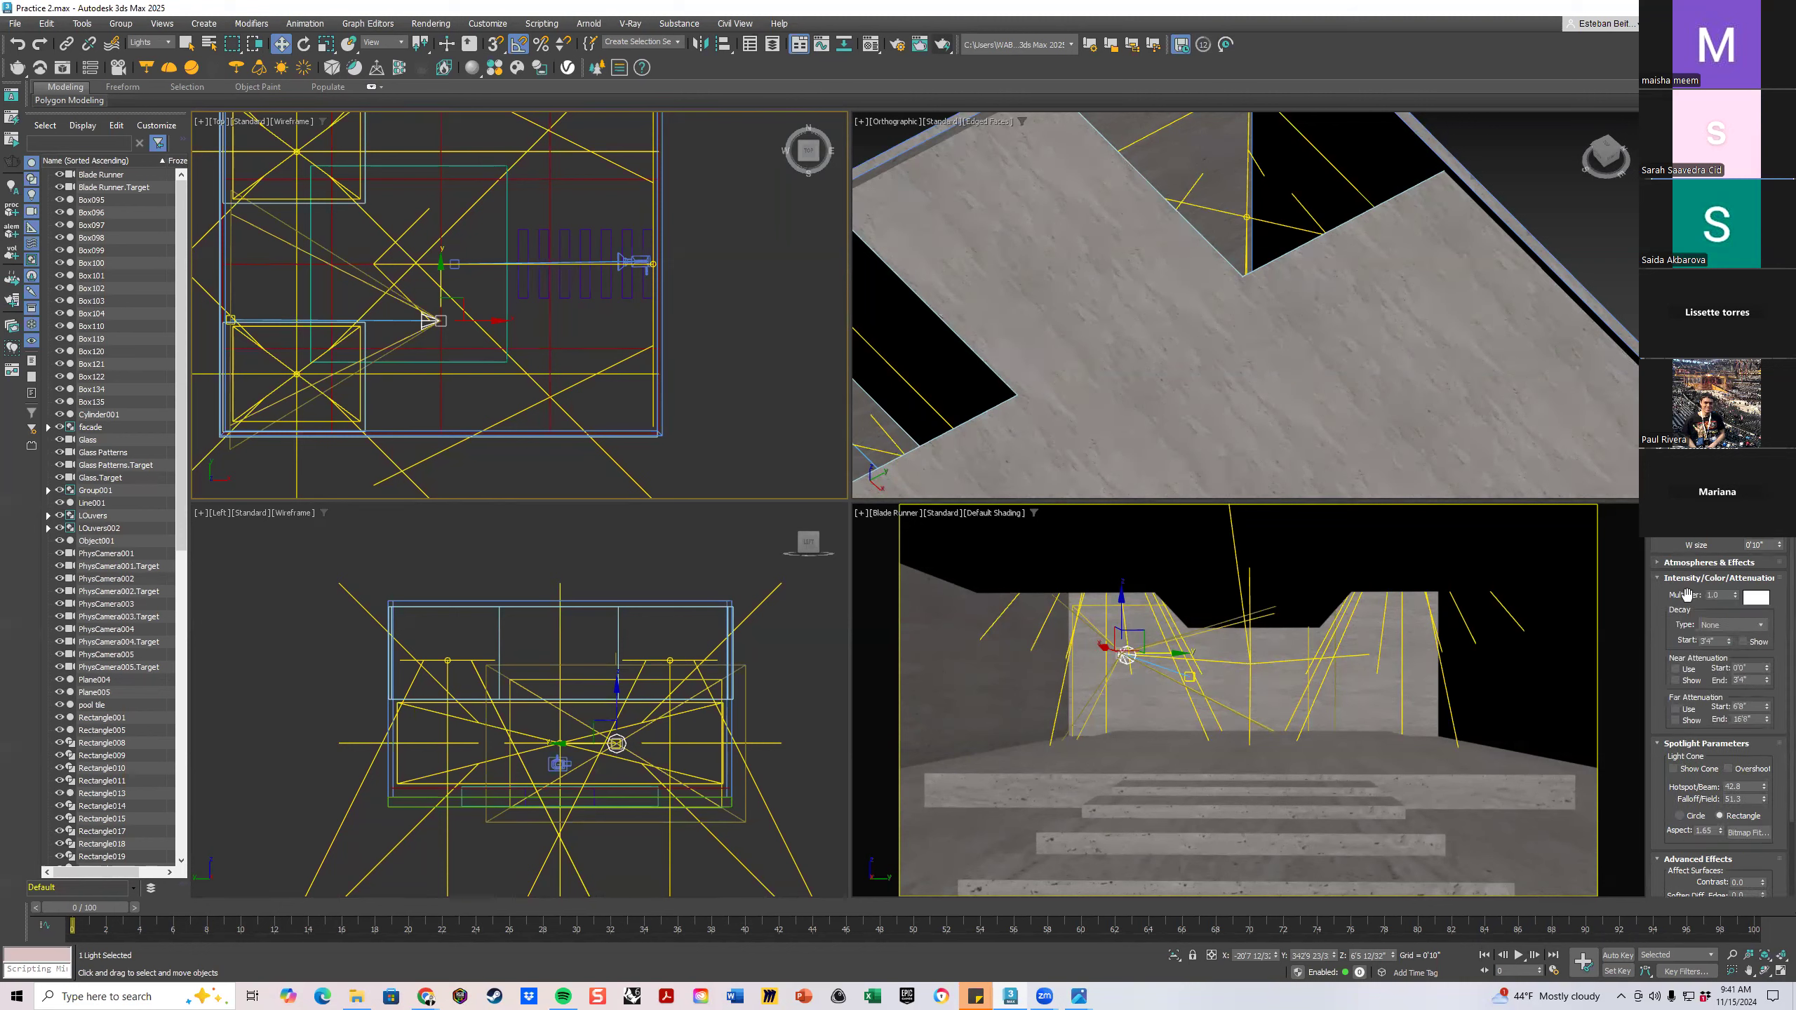
{"action": "left_click", "coordinate": [1722, 594]}
Test-render a region over the left half of the Blade Runner view, cancel it and put the frame buffer away
{"action": "key", "text": "shift+q"}
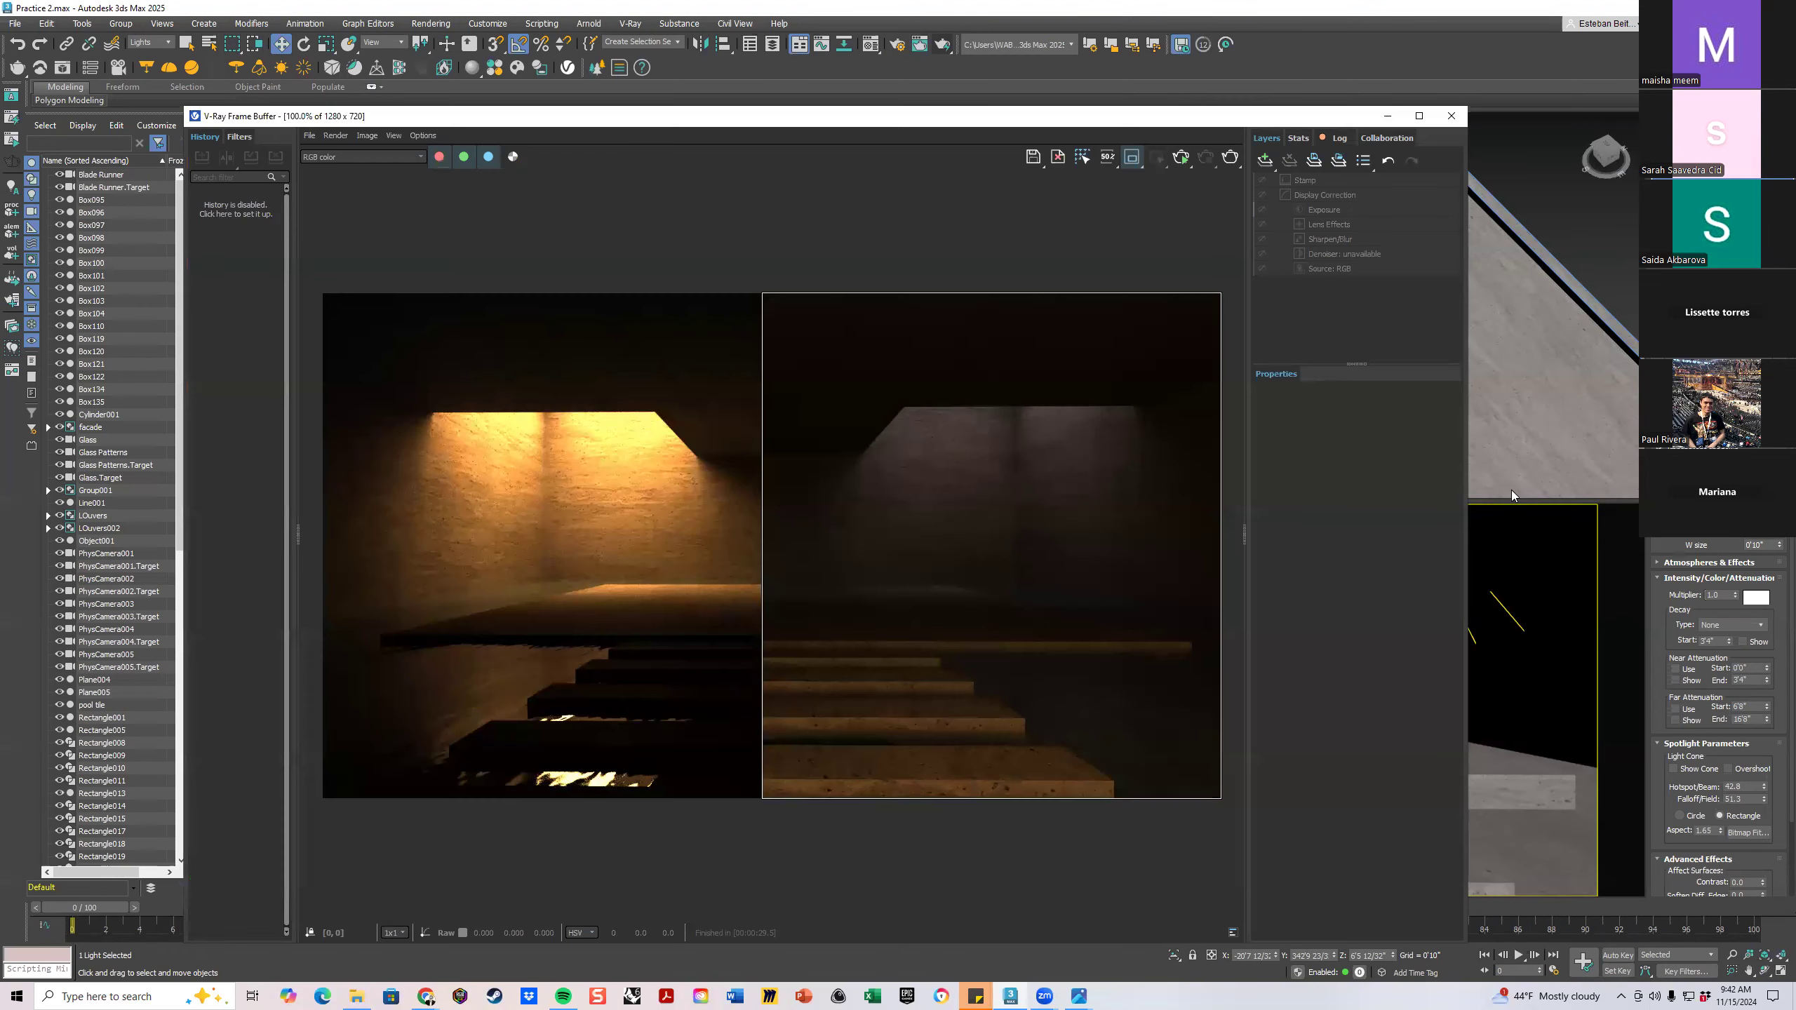
{"action": "left_click", "coordinate": [1606, 523]}
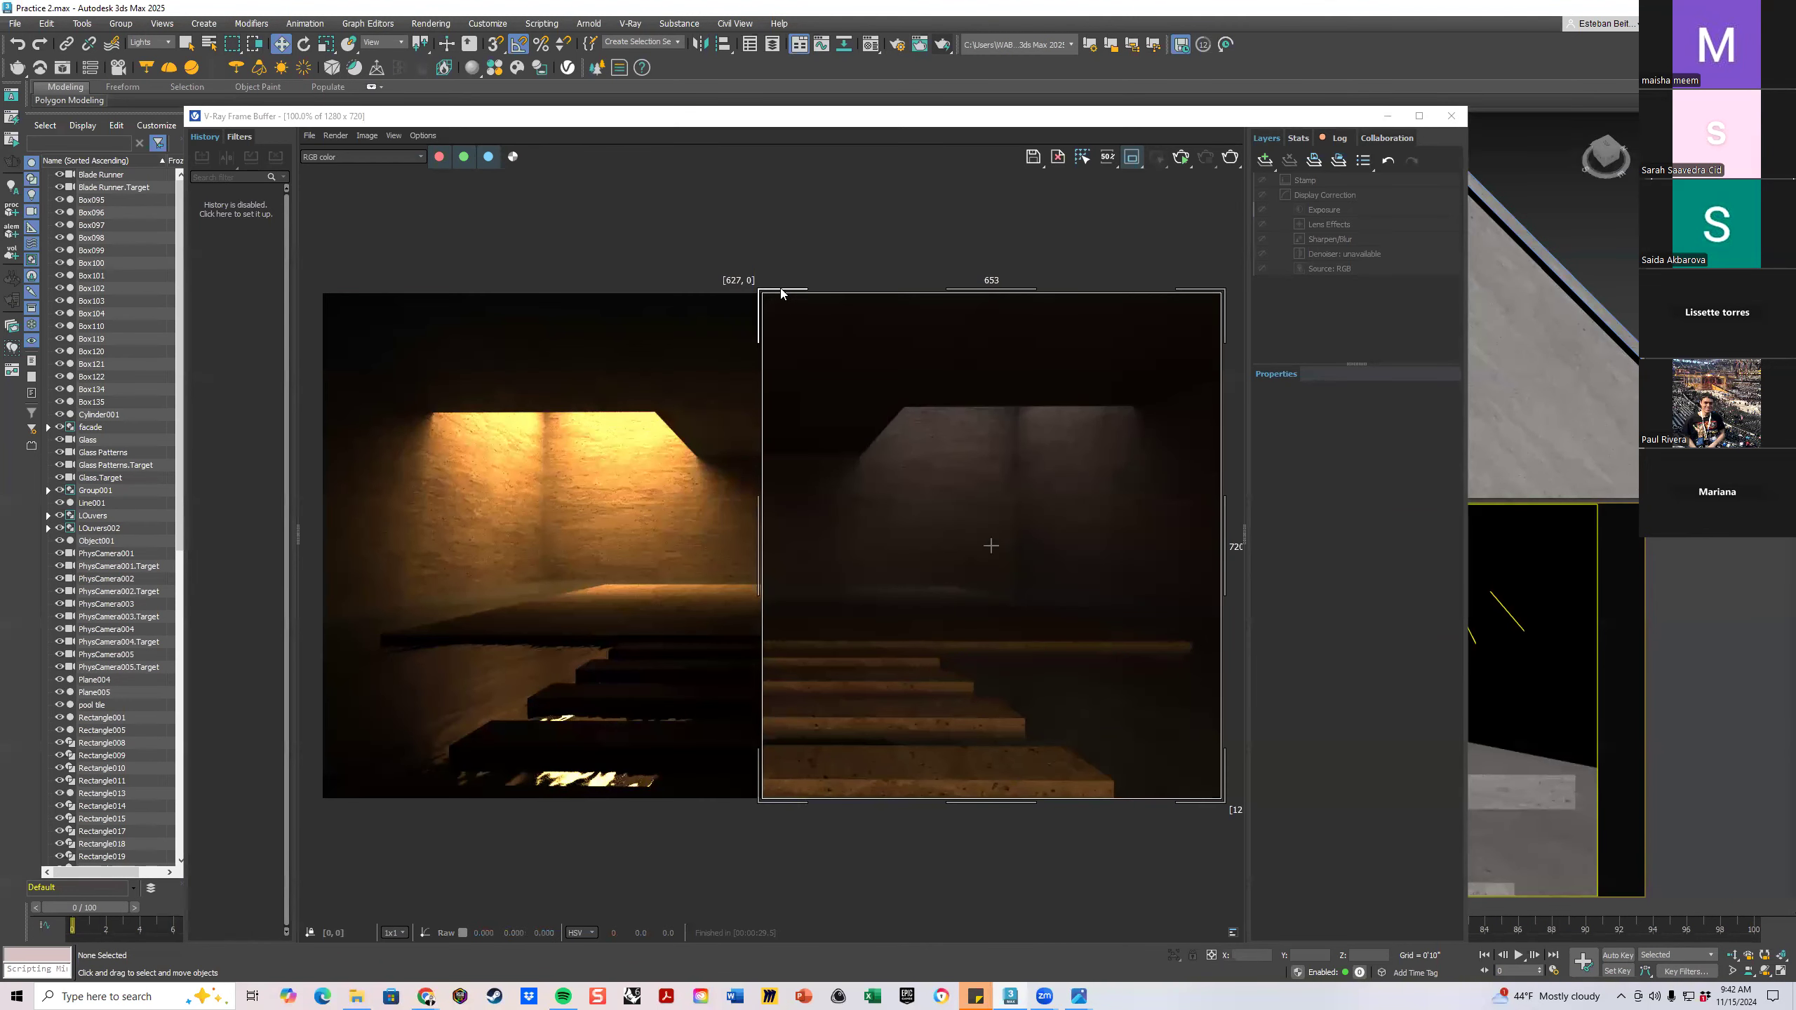
{"action": "left_click_drag", "start_coordinate": [790, 296], "coordinate": [323, 798]}
{"action": "left_click", "coordinate": [1228, 160]}
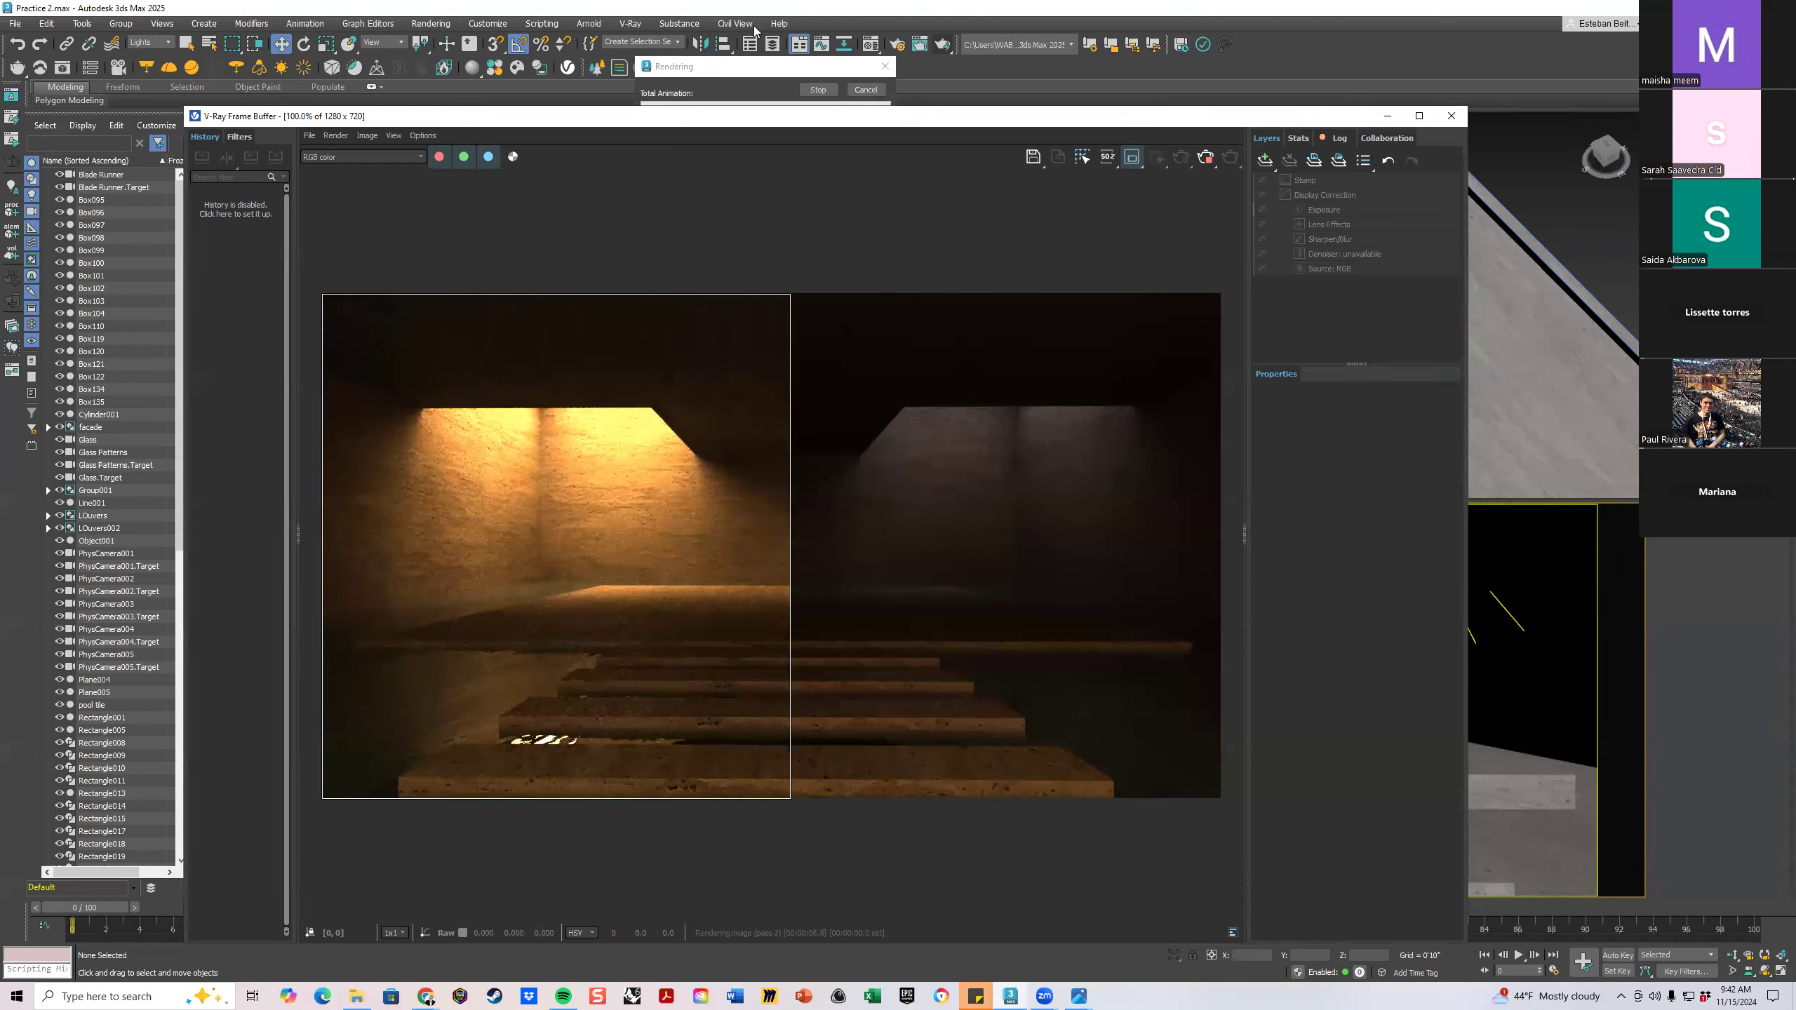
{"action": "left_click", "coordinate": [869, 90]}
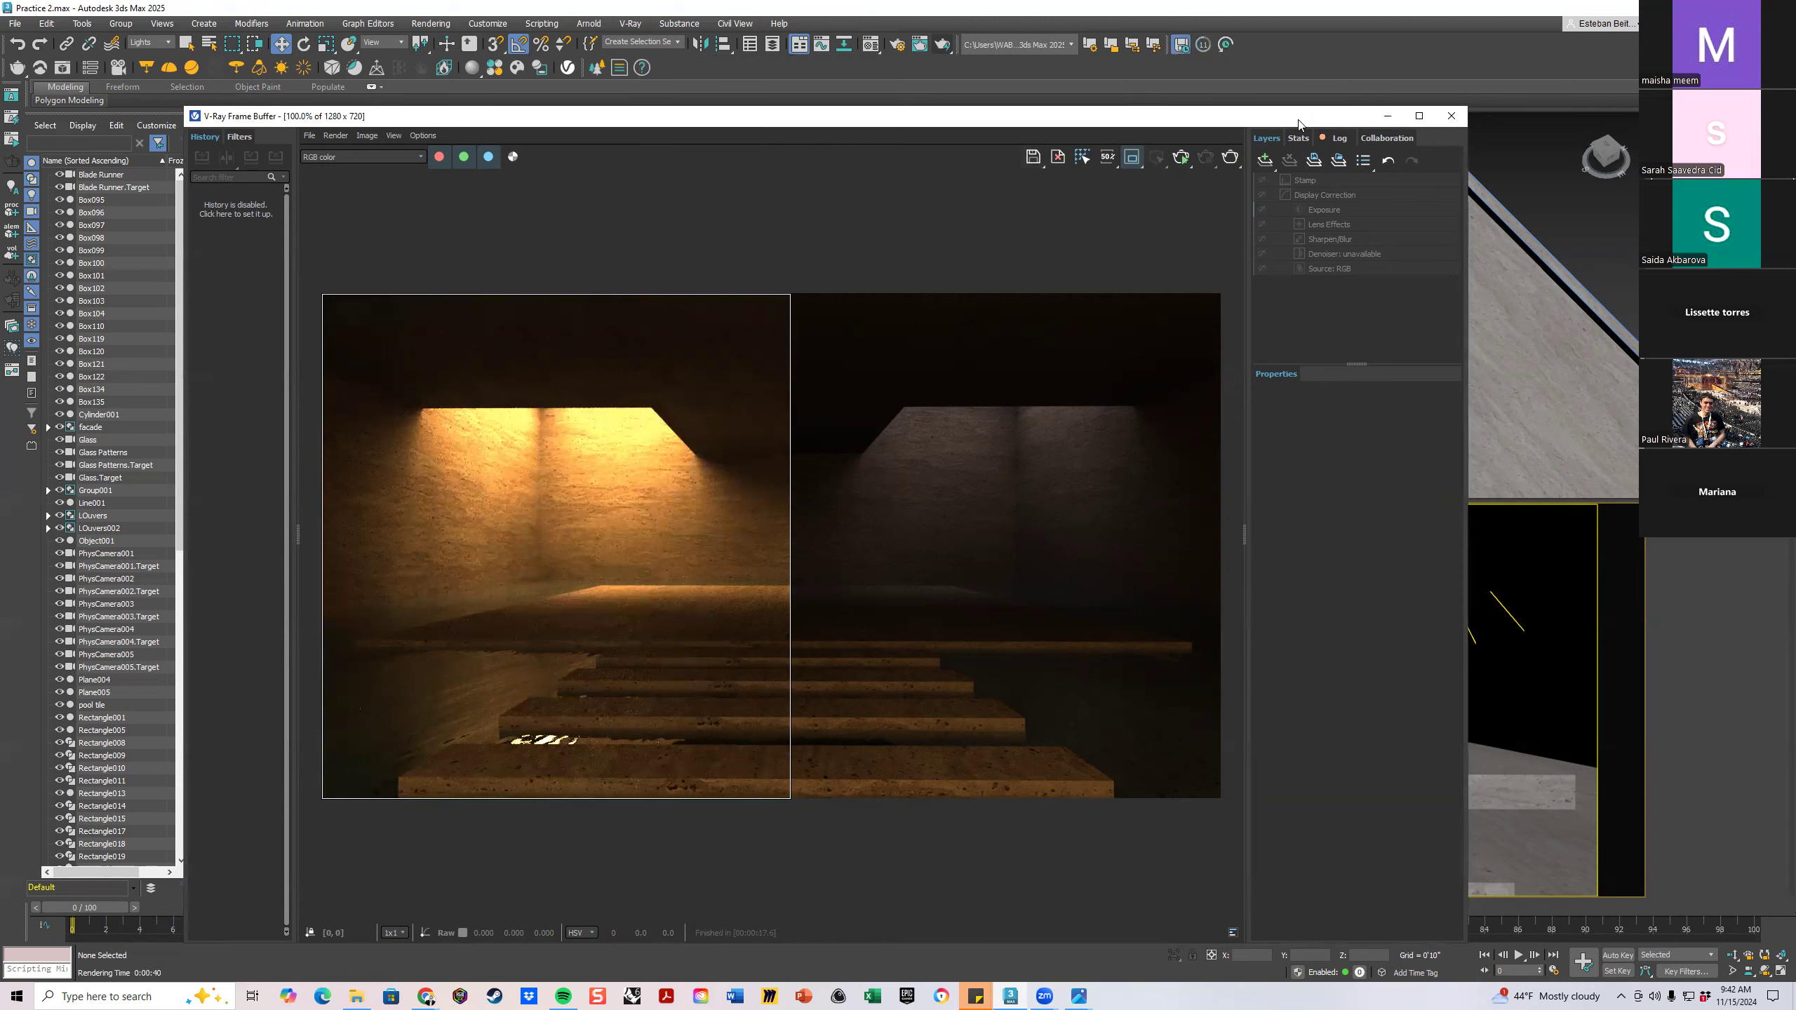
{"action": "left_click", "coordinate": [1387, 115]}
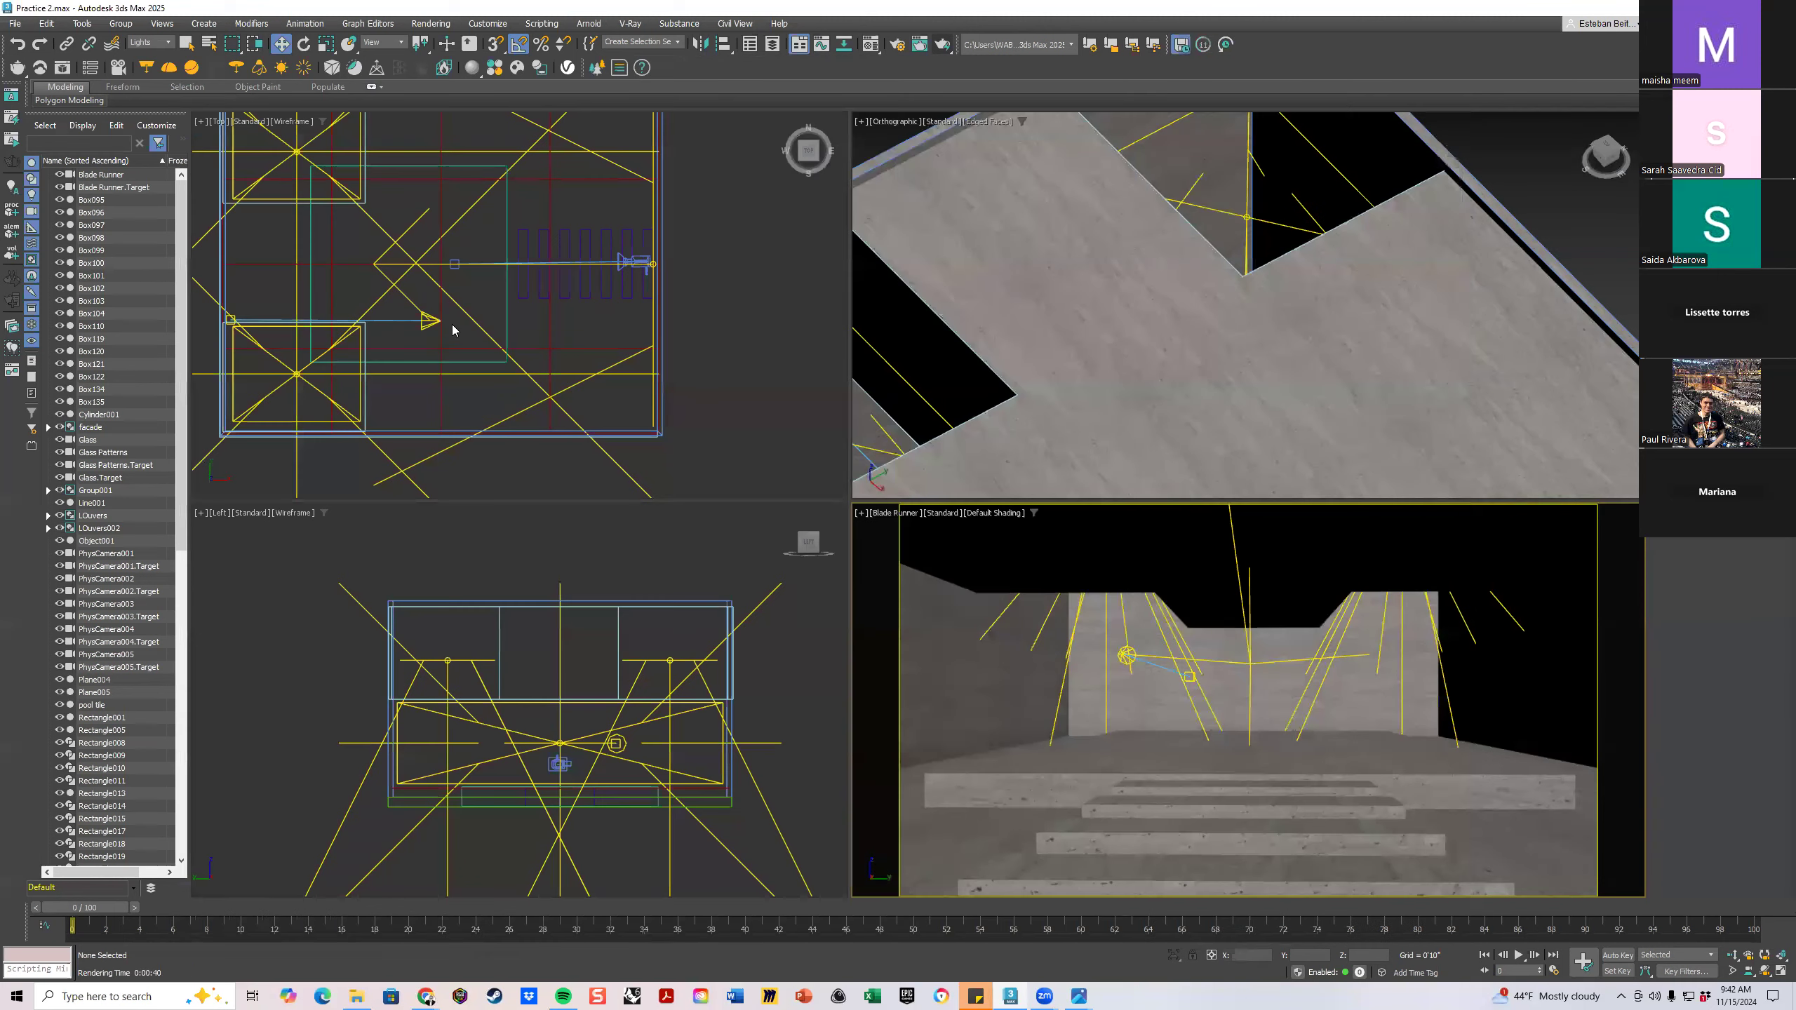
Set the spotlight's intensity multiplier to 10
{"action": "left_click", "coordinate": [431, 323]}
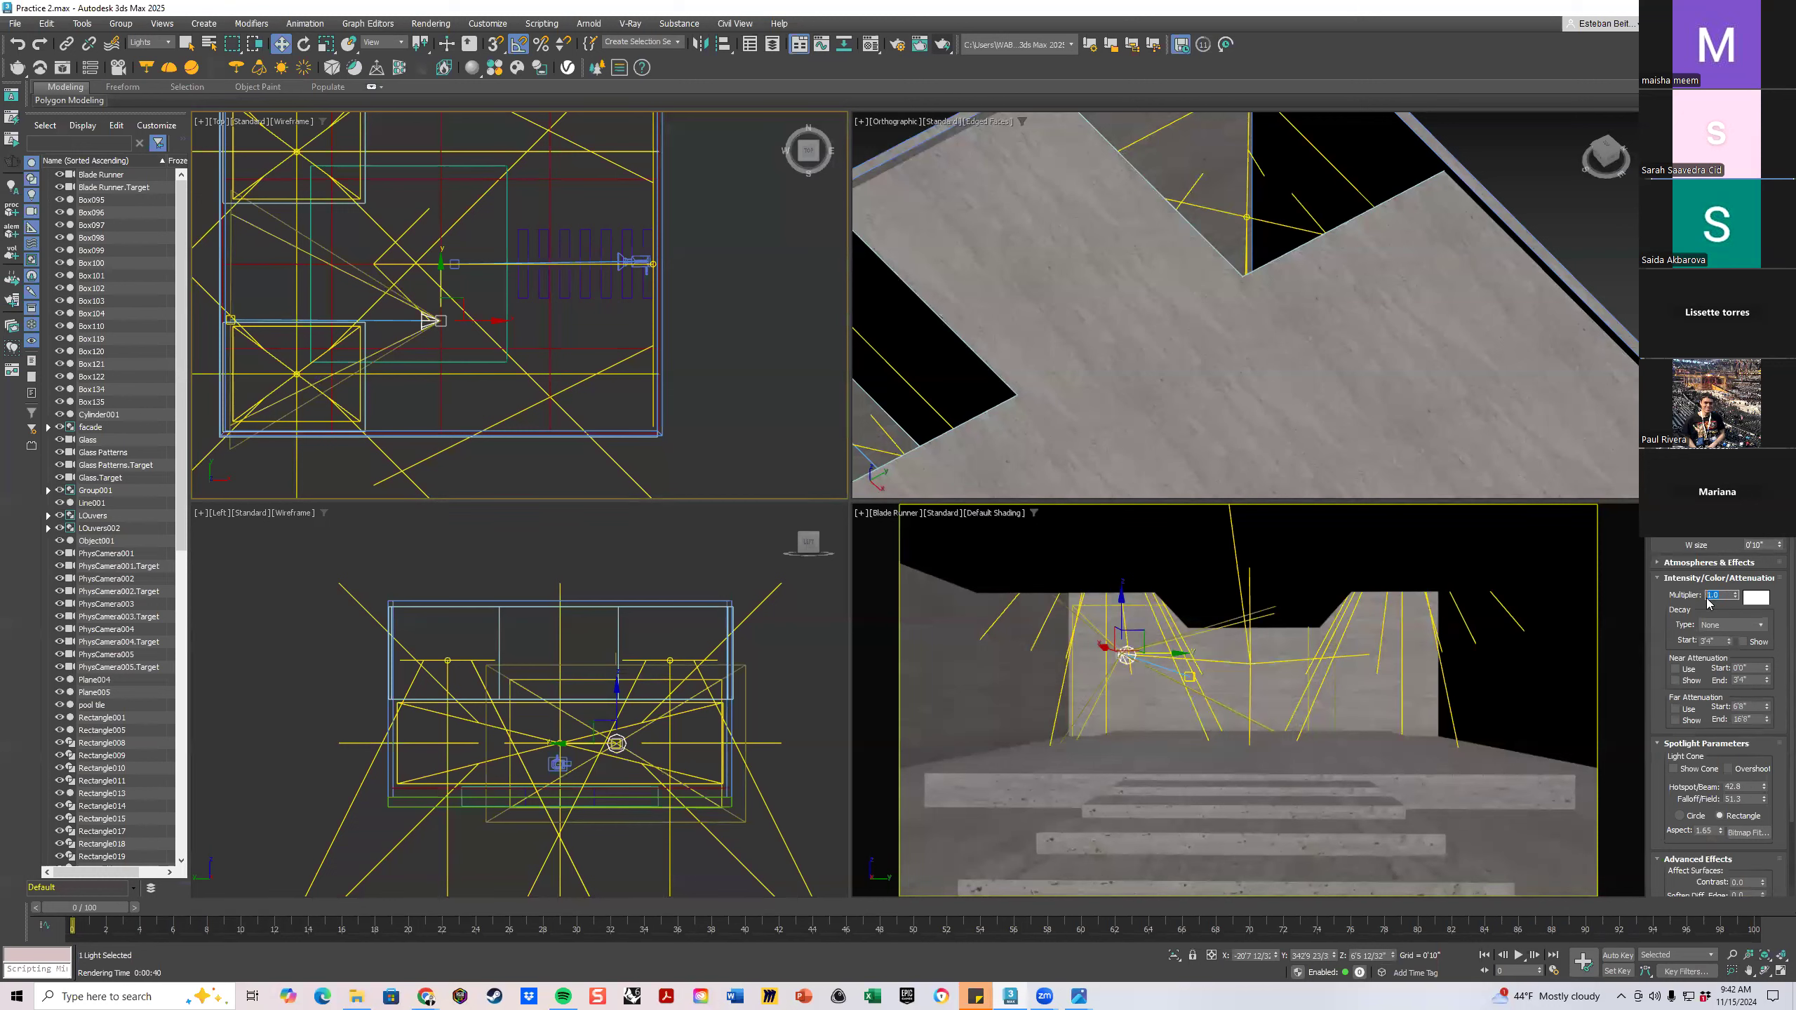
{"action": "type", "text": "10"}
{"action": "key", "text": "Return"}
Render the region of the Blade Runner view again and examine the projected pattern on the back wall up close
{"action": "left_click", "coordinate": [1175, 644]}
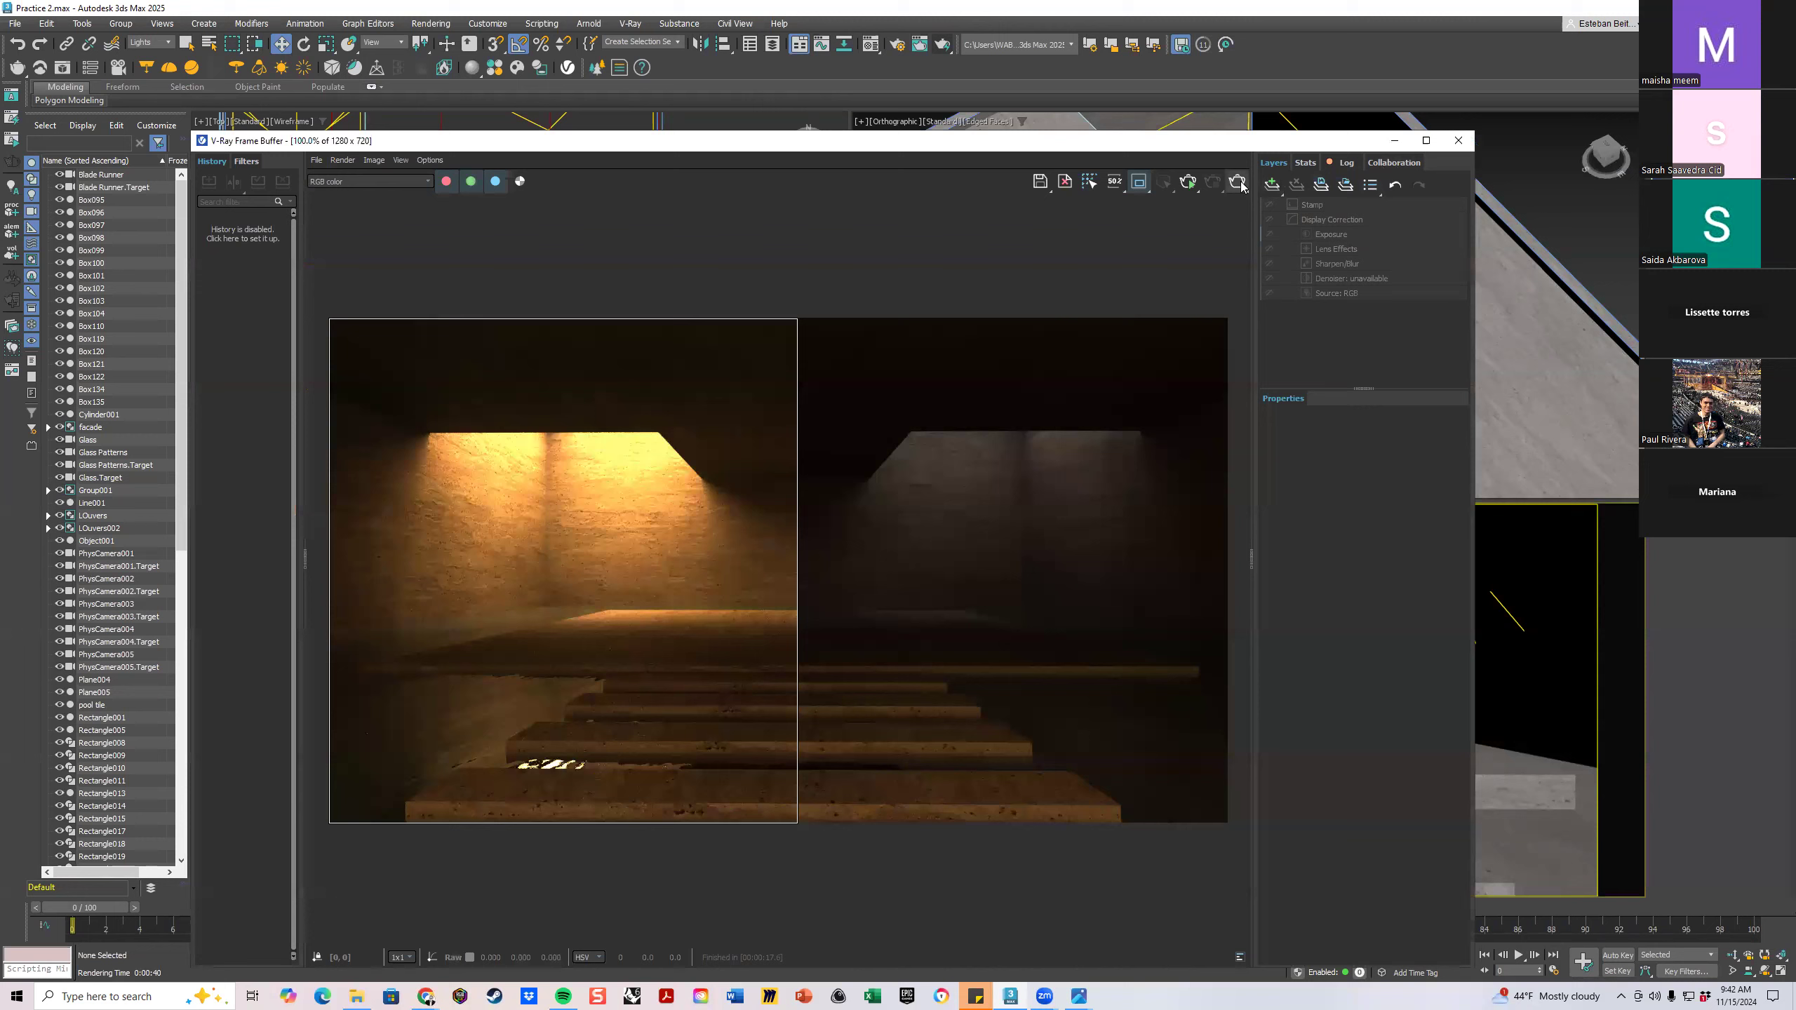
{"action": "left_click", "coordinate": [1240, 182]}
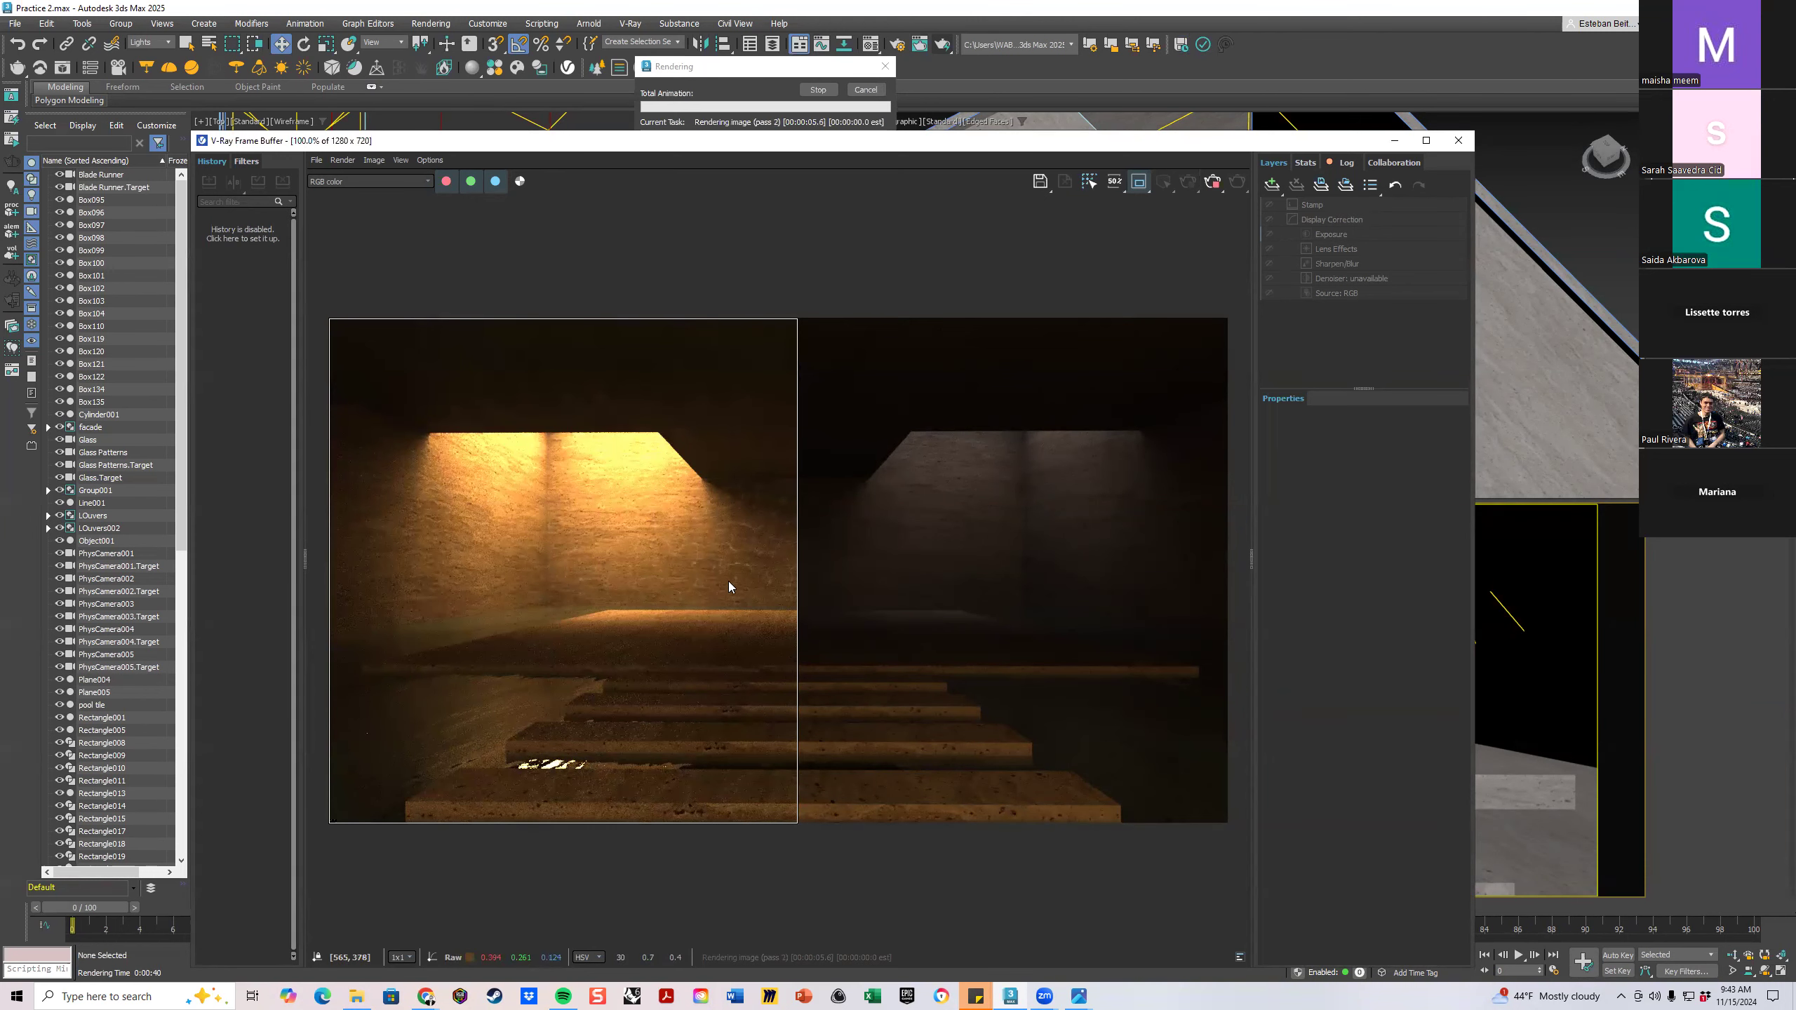
{"action": "scroll", "coordinate": [728, 582], "scroll_direction": "up", "scroll_amount": 2}
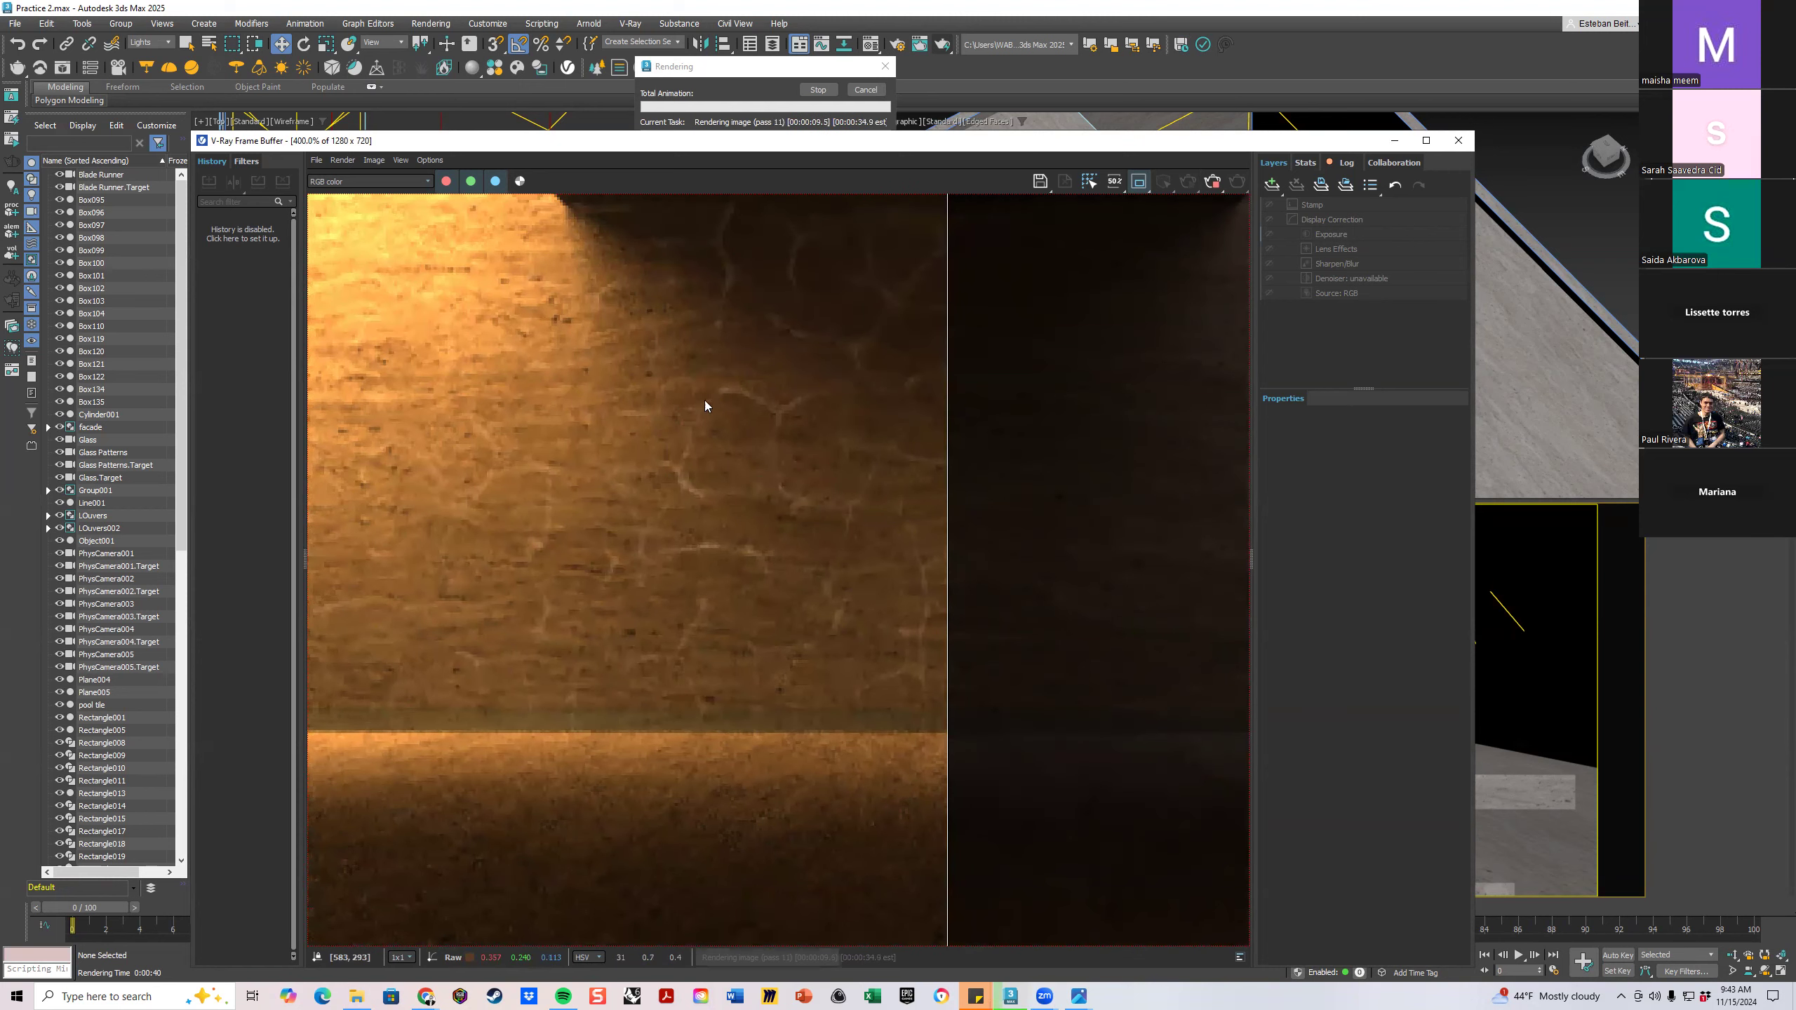
{"action": "scroll", "coordinate": [802, 511], "scroll_direction": "down", "scroll_amount": 1}
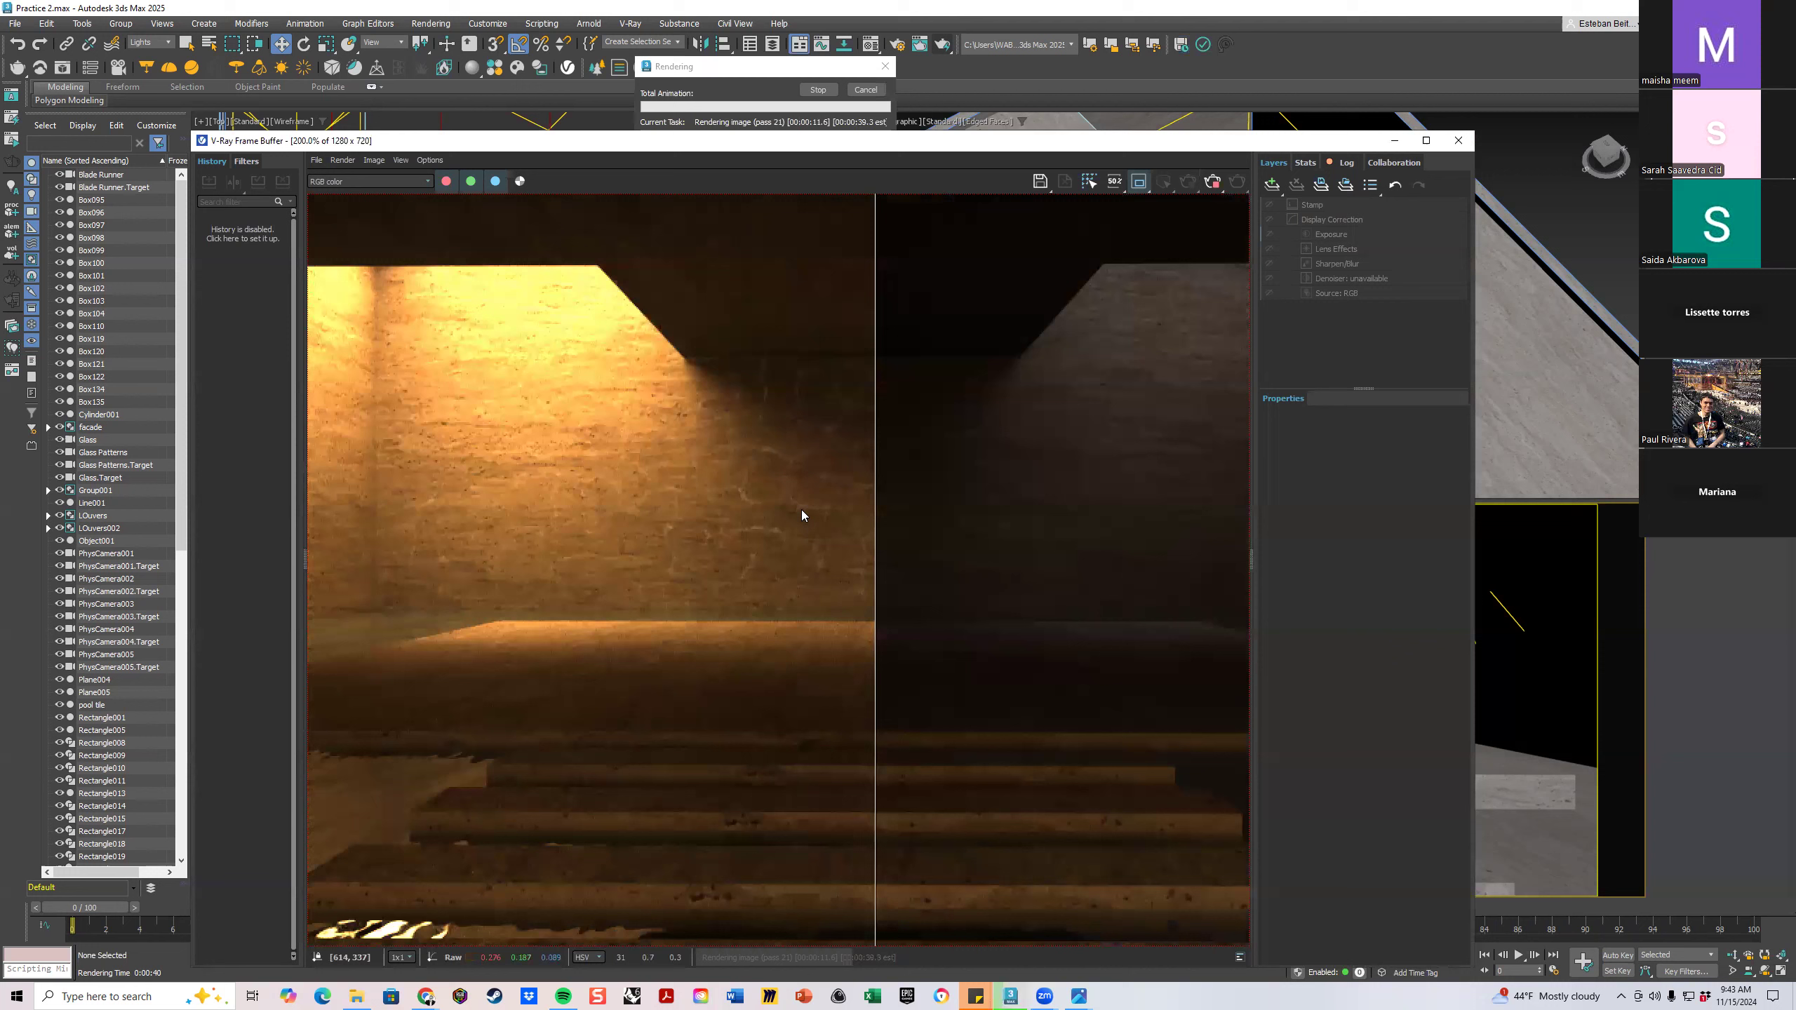
Cancel the running render, select the spotlight and set its intensity multiplier to 25
{"action": "scroll", "coordinate": [801, 510], "scroll_direction": "down", "scroll_amount": 1}
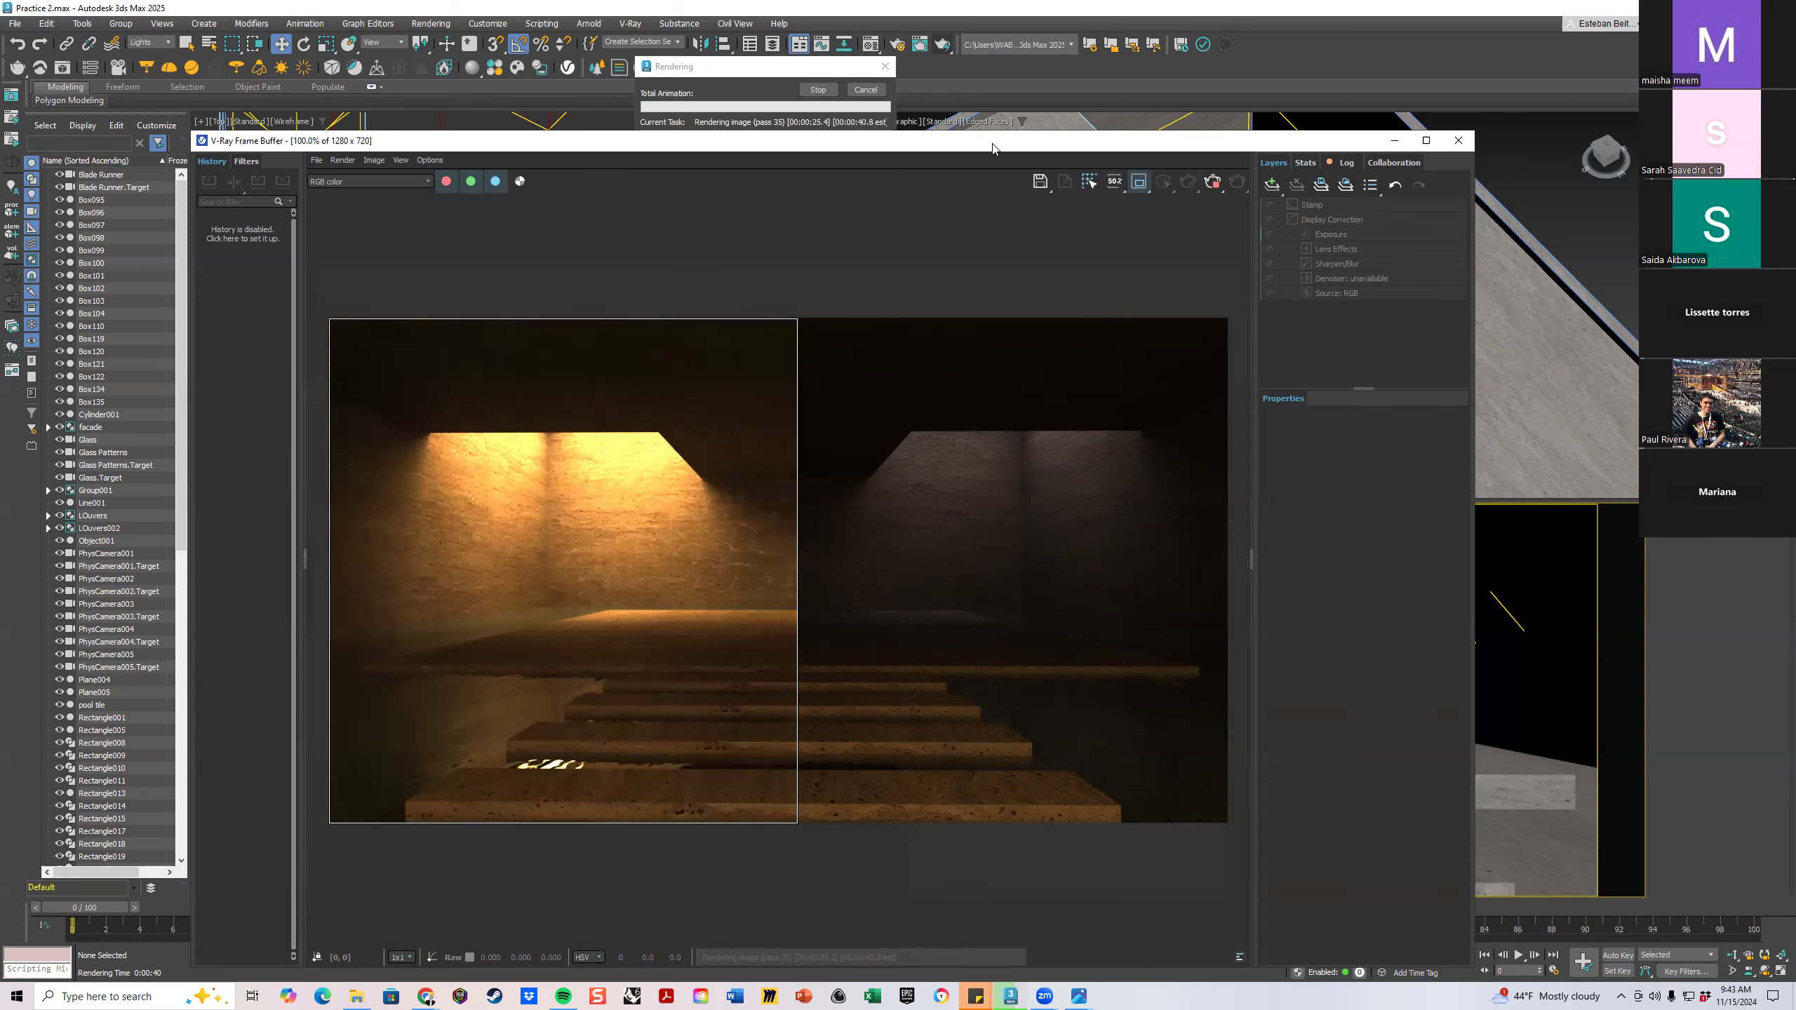
{"action": "left_click", "coordinate": [1458, 141]}
{"action": "left_click", "coordinate": [867, 90]}
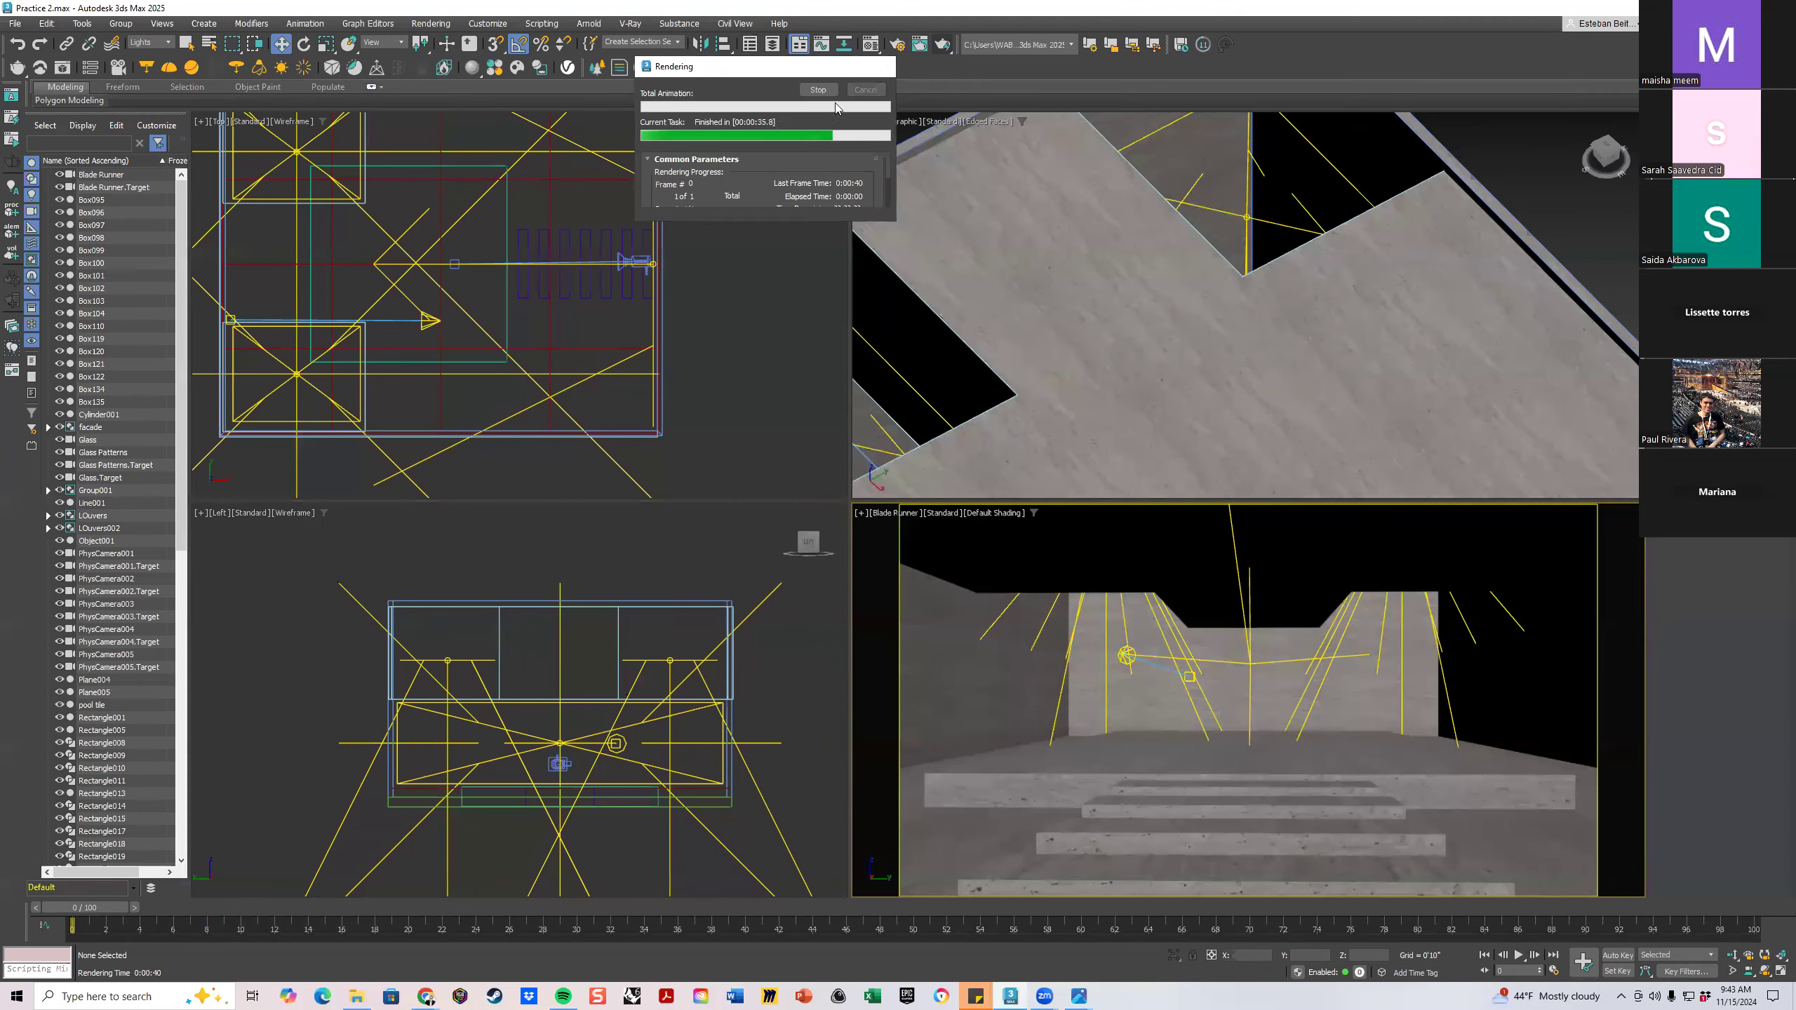
{"action": "left_click", "coordinate": [429, 322]}
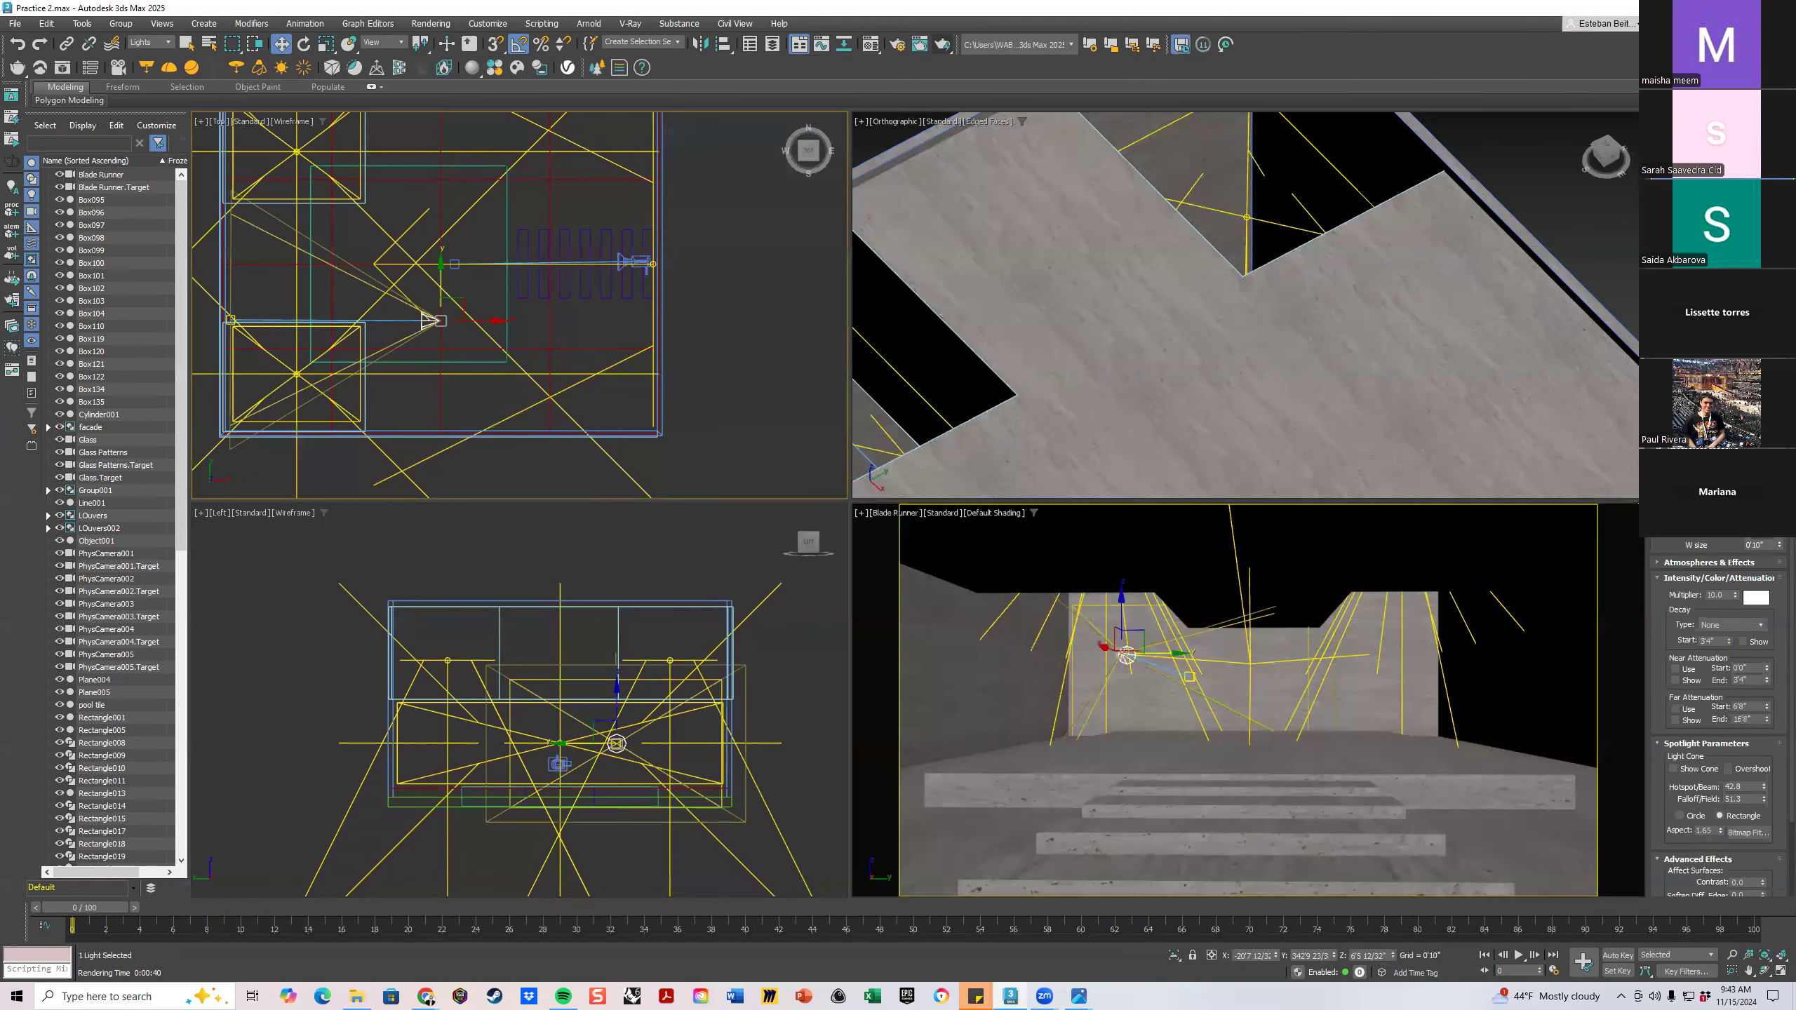
{"action": "double_click", "coordinate": [1721, 595]}
Render the region over the left half of the Blade Runner view again with the brighter spotlight
{"action": "key", "text": "alt+Tab"}
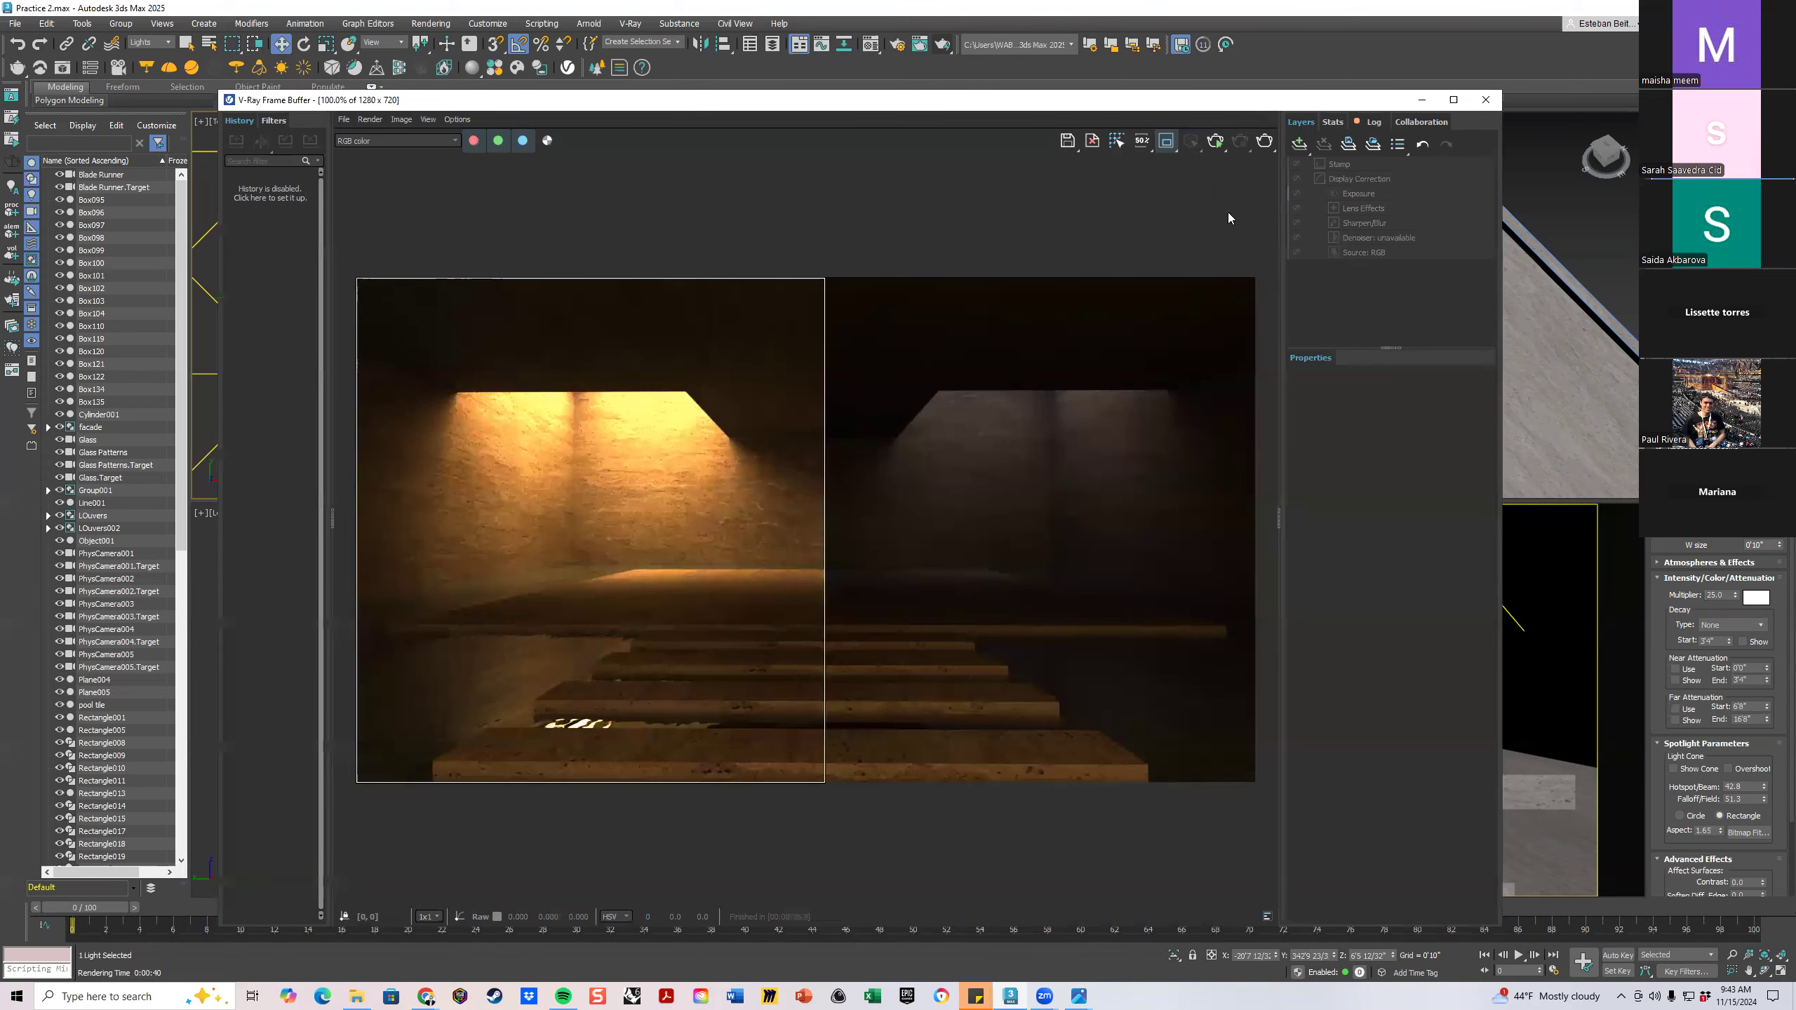
{"action": "left_click", "coordinate": [1266, 142]}
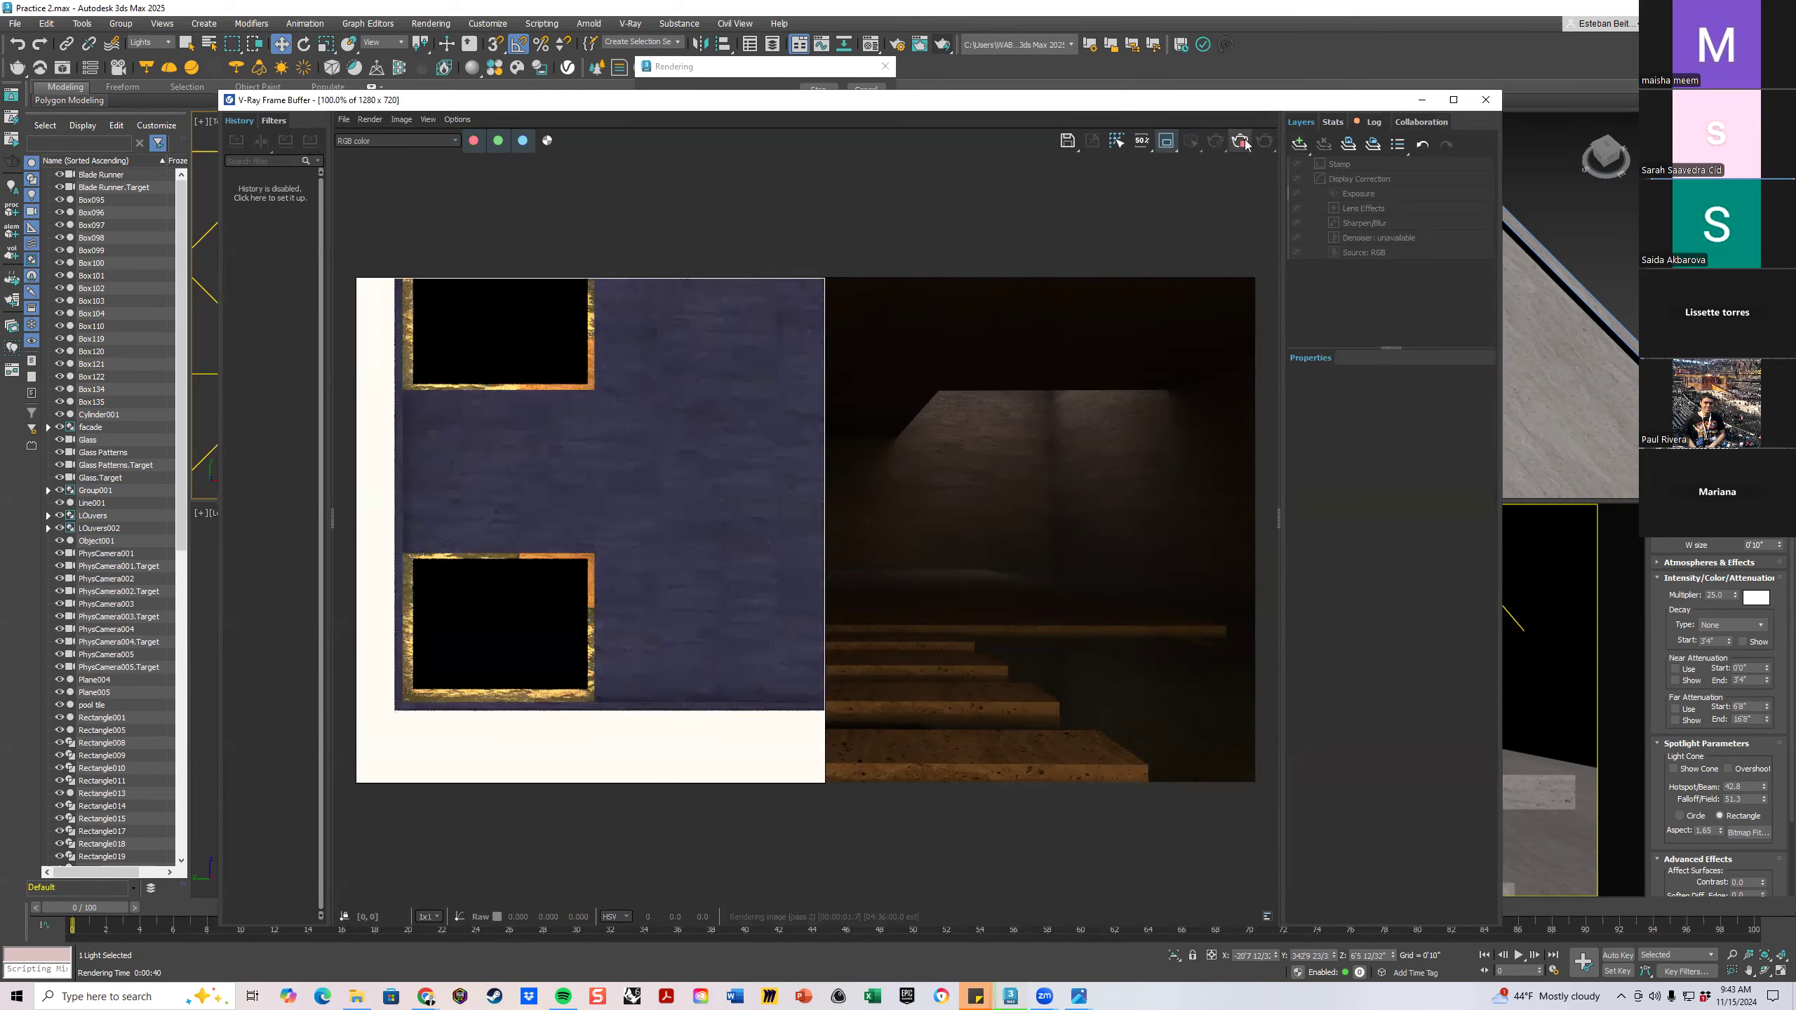
{"action": "left_click", "coordinate": [1596, 609]}
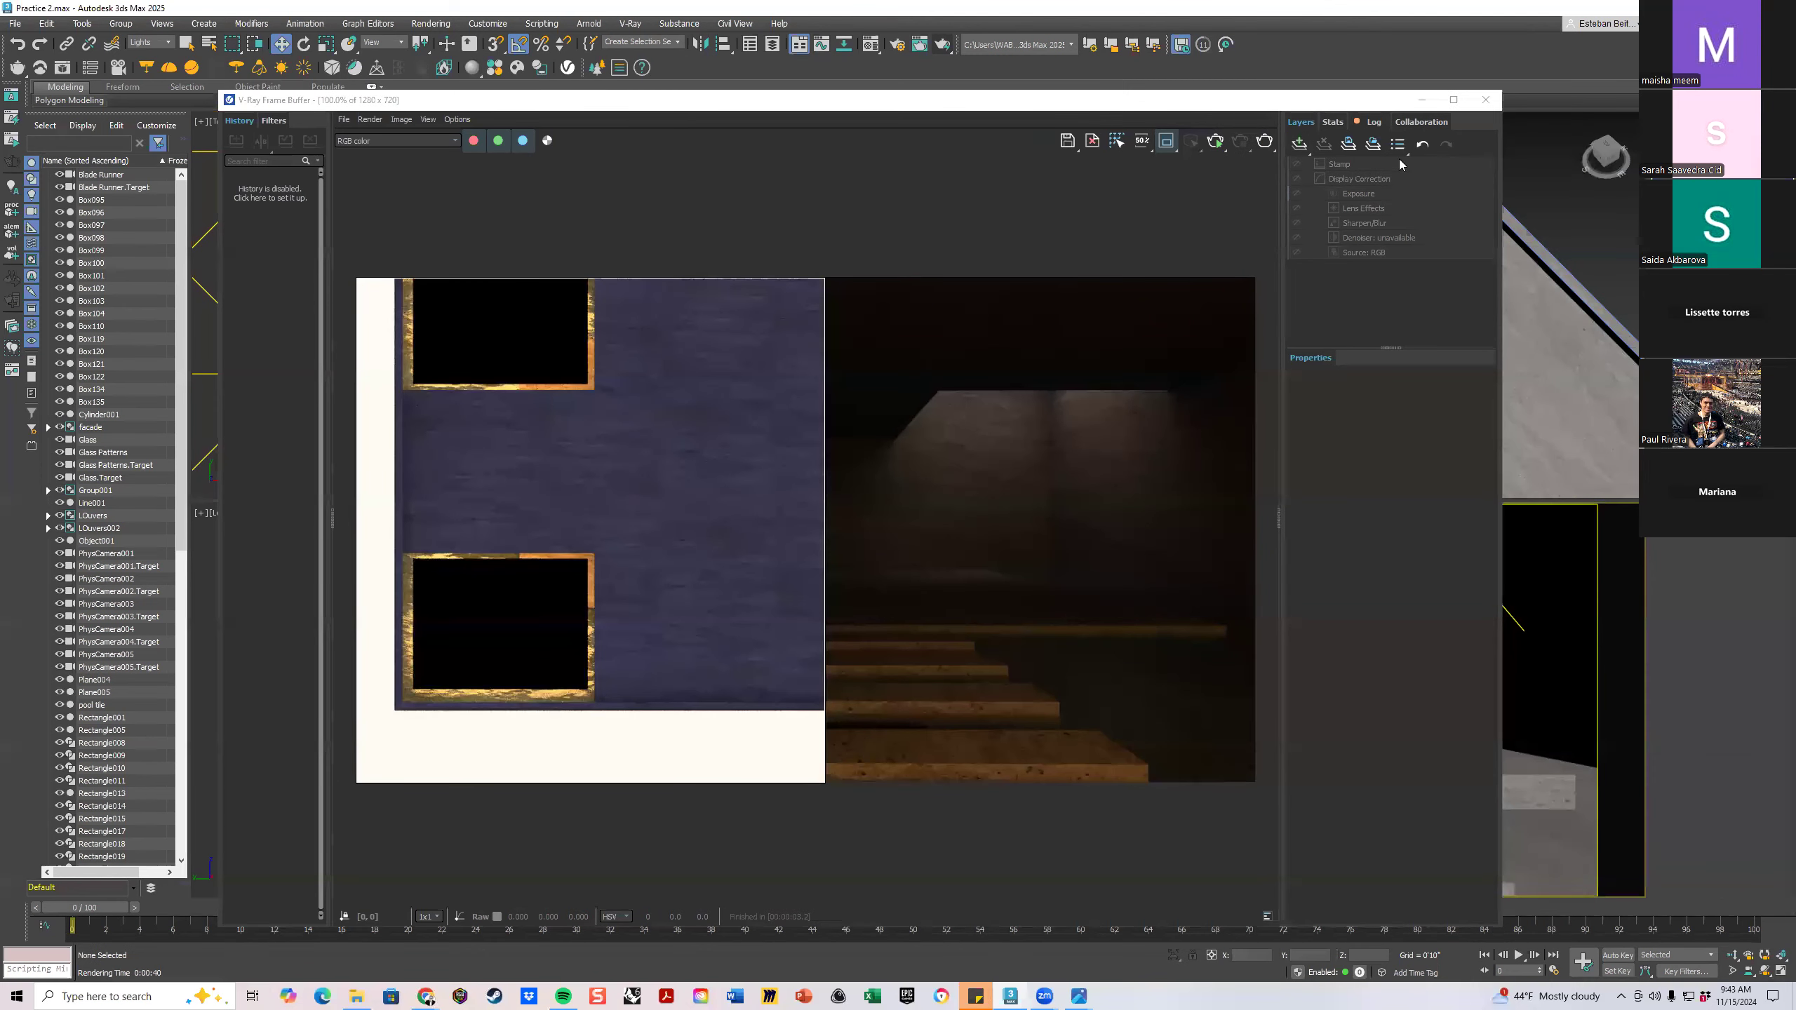
{"action": "left_click", "coordinate": [1266, 142]}
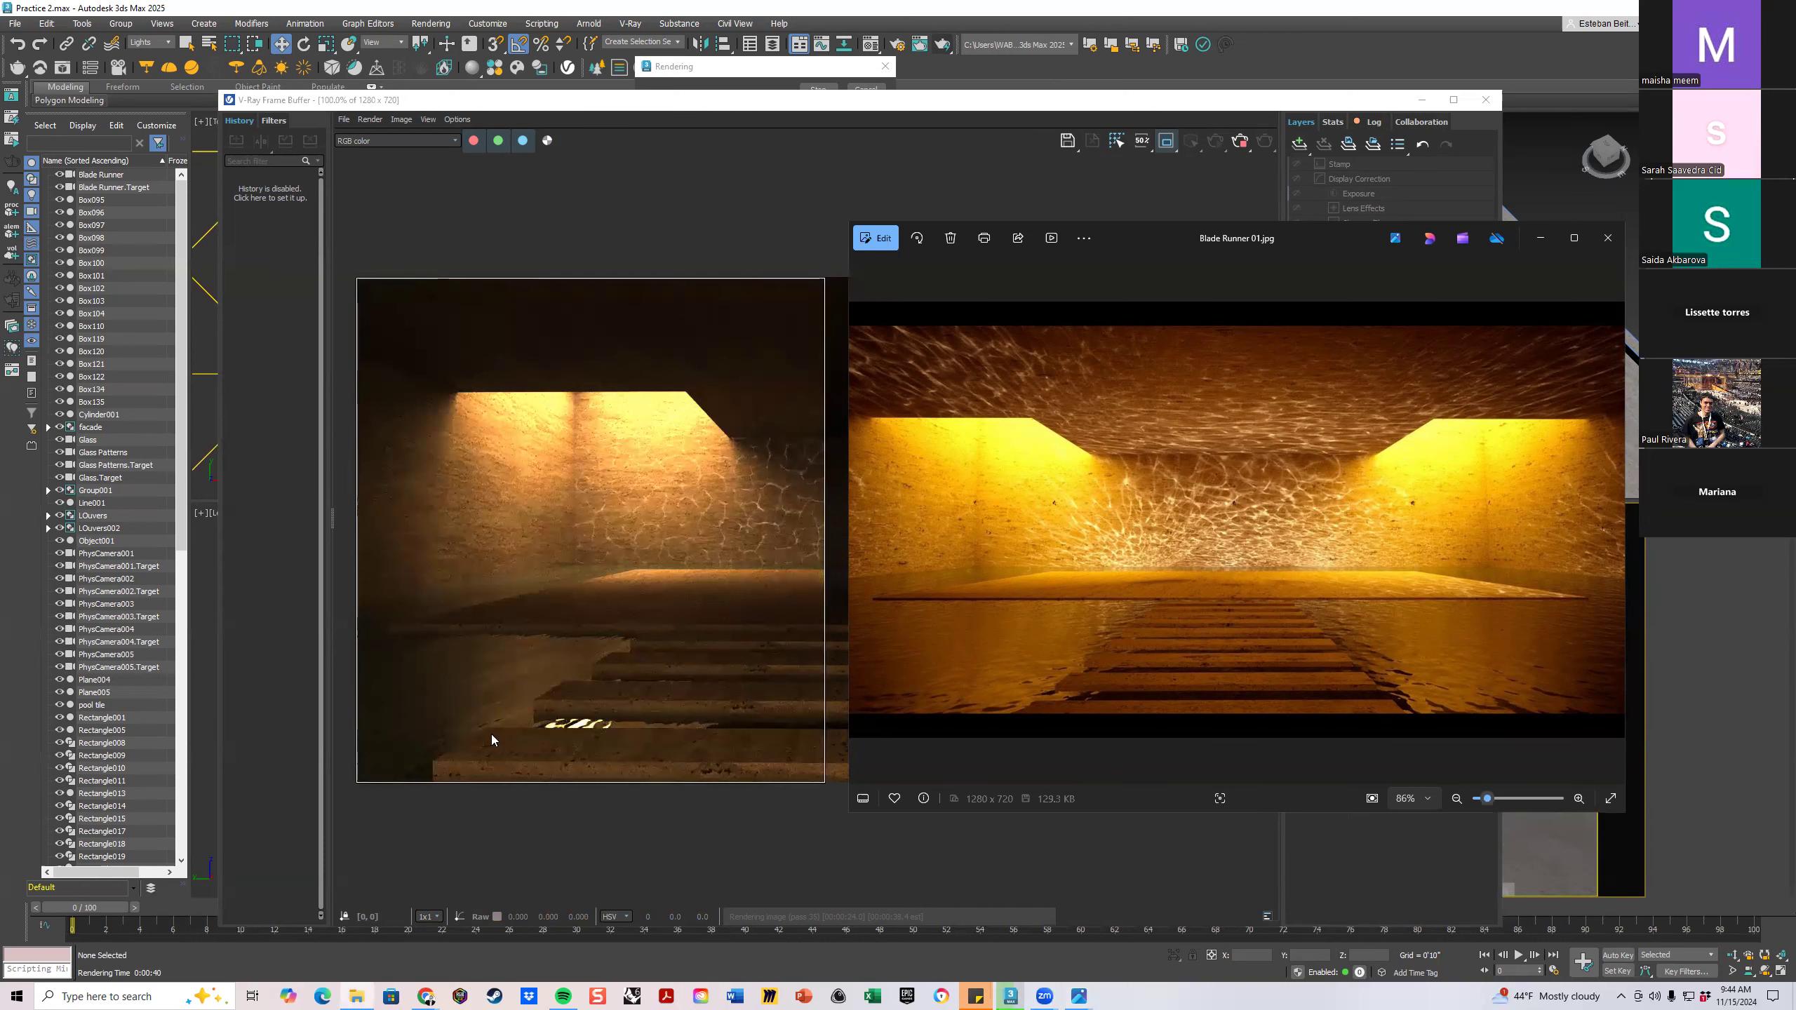
Compare the rendered caustics with the reference images Pool_Caustics.jpg and Blade Runner 01.jpg
{"action": "double_click", "coordinate": [450, 698]}
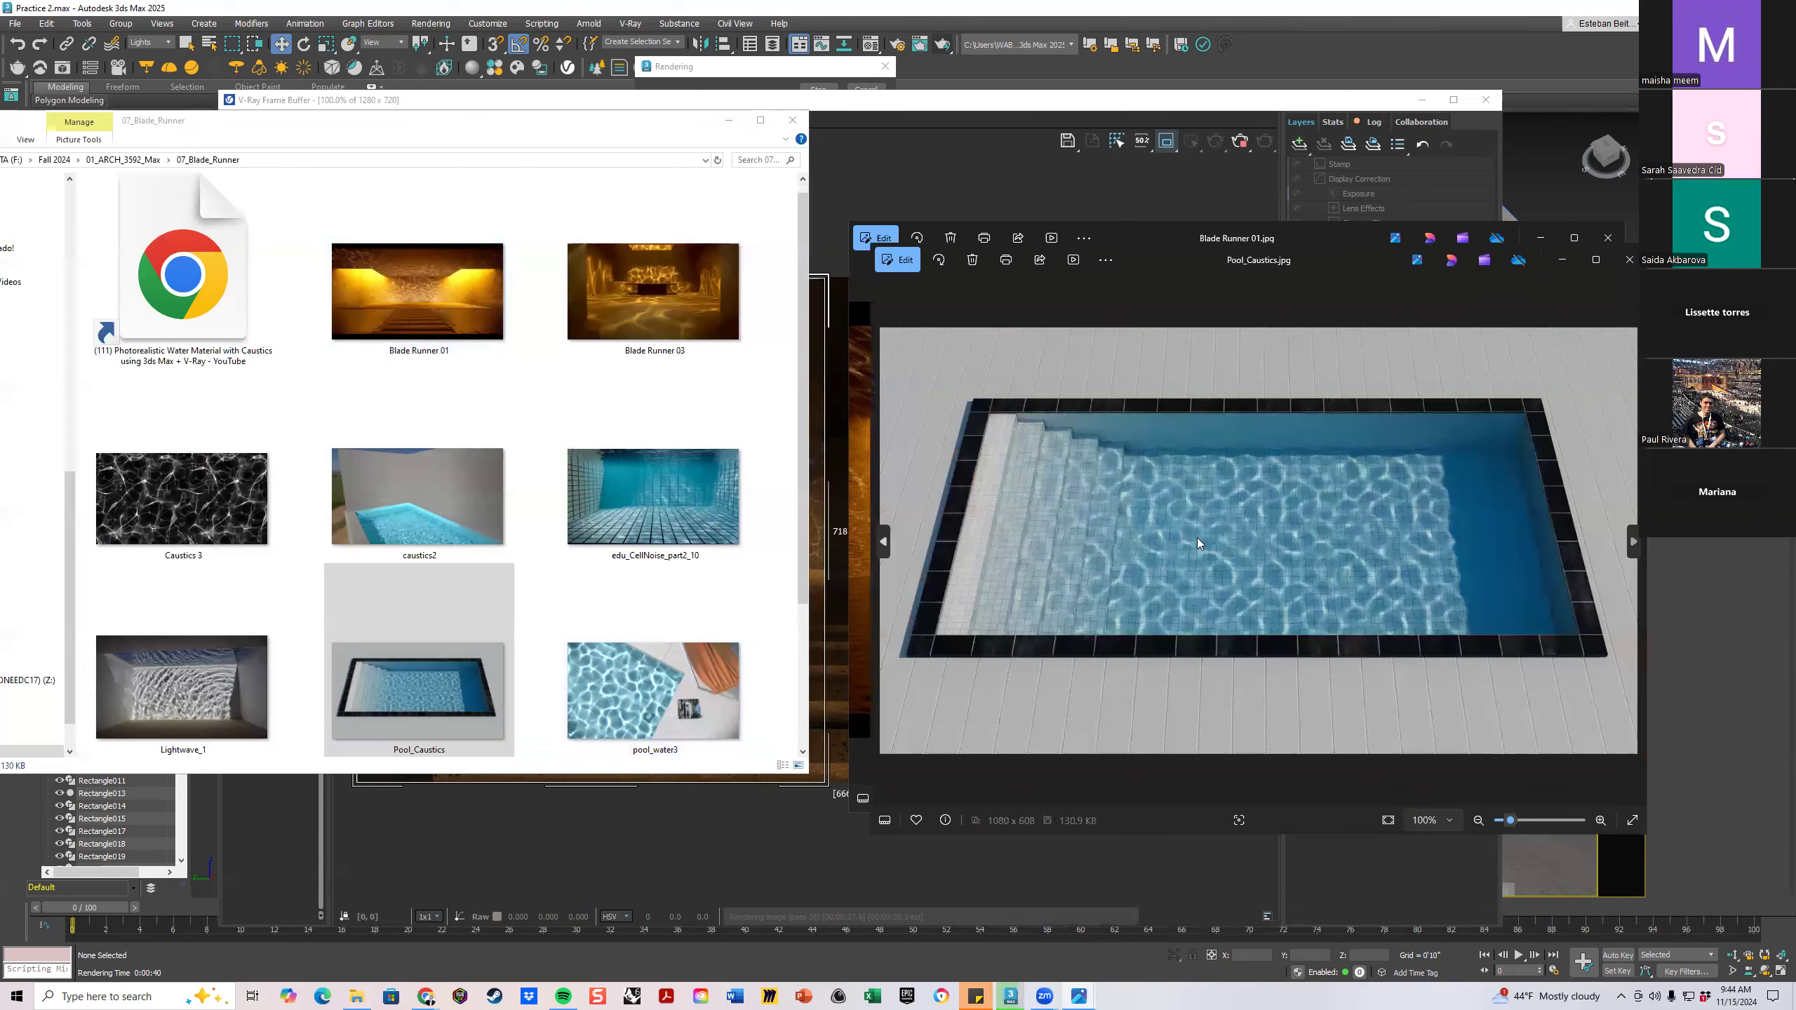
{"action": "left_click", "coordinate": [729, 120]}
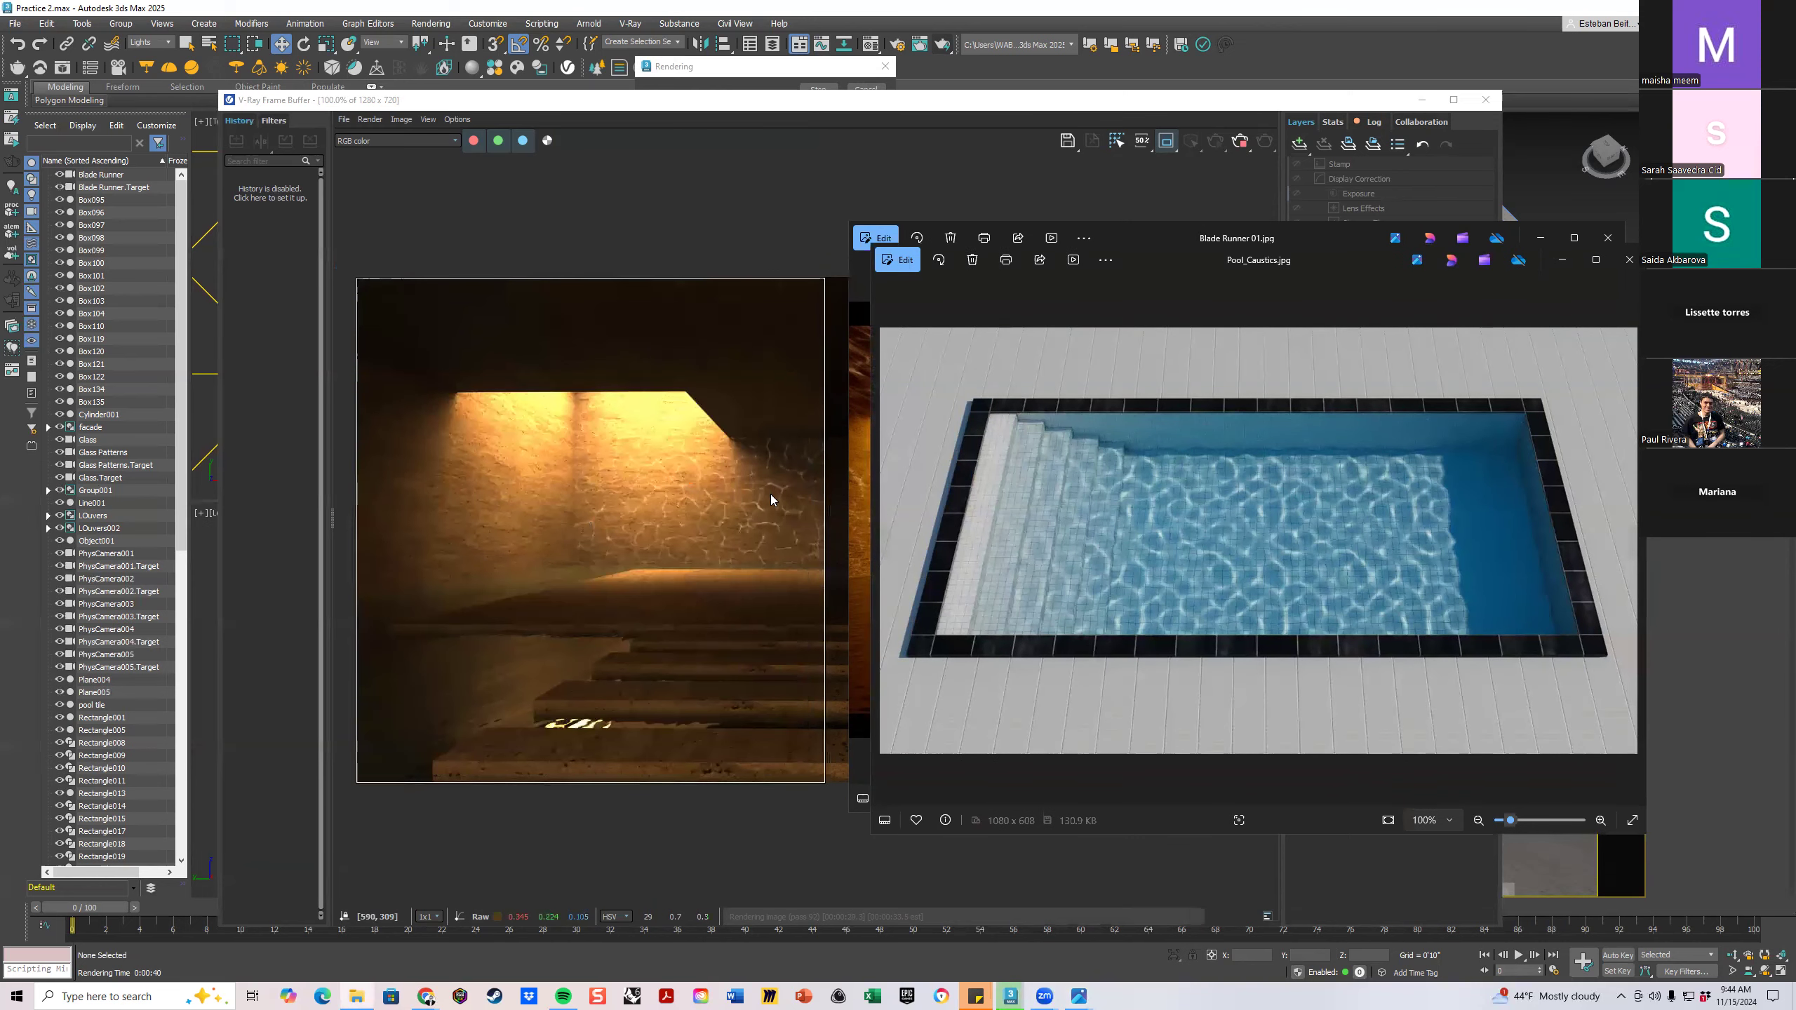
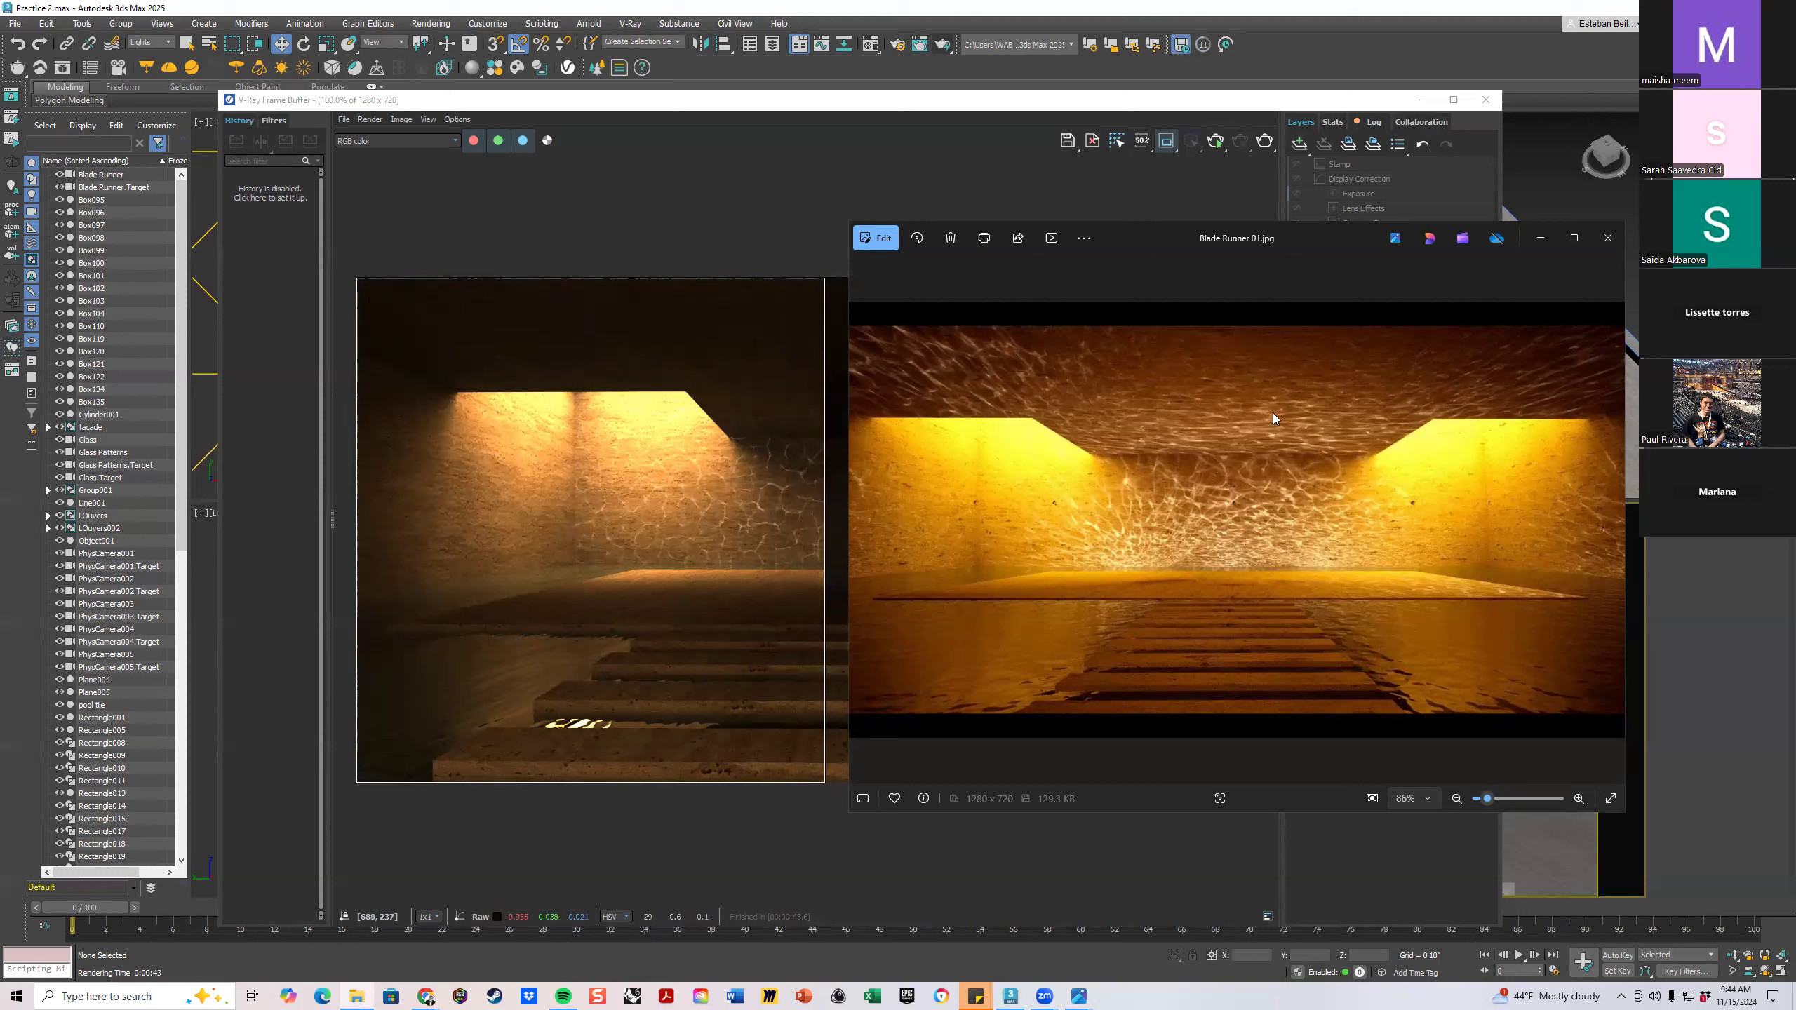
{"action": "left_click", "coordinate": [460, 303]}
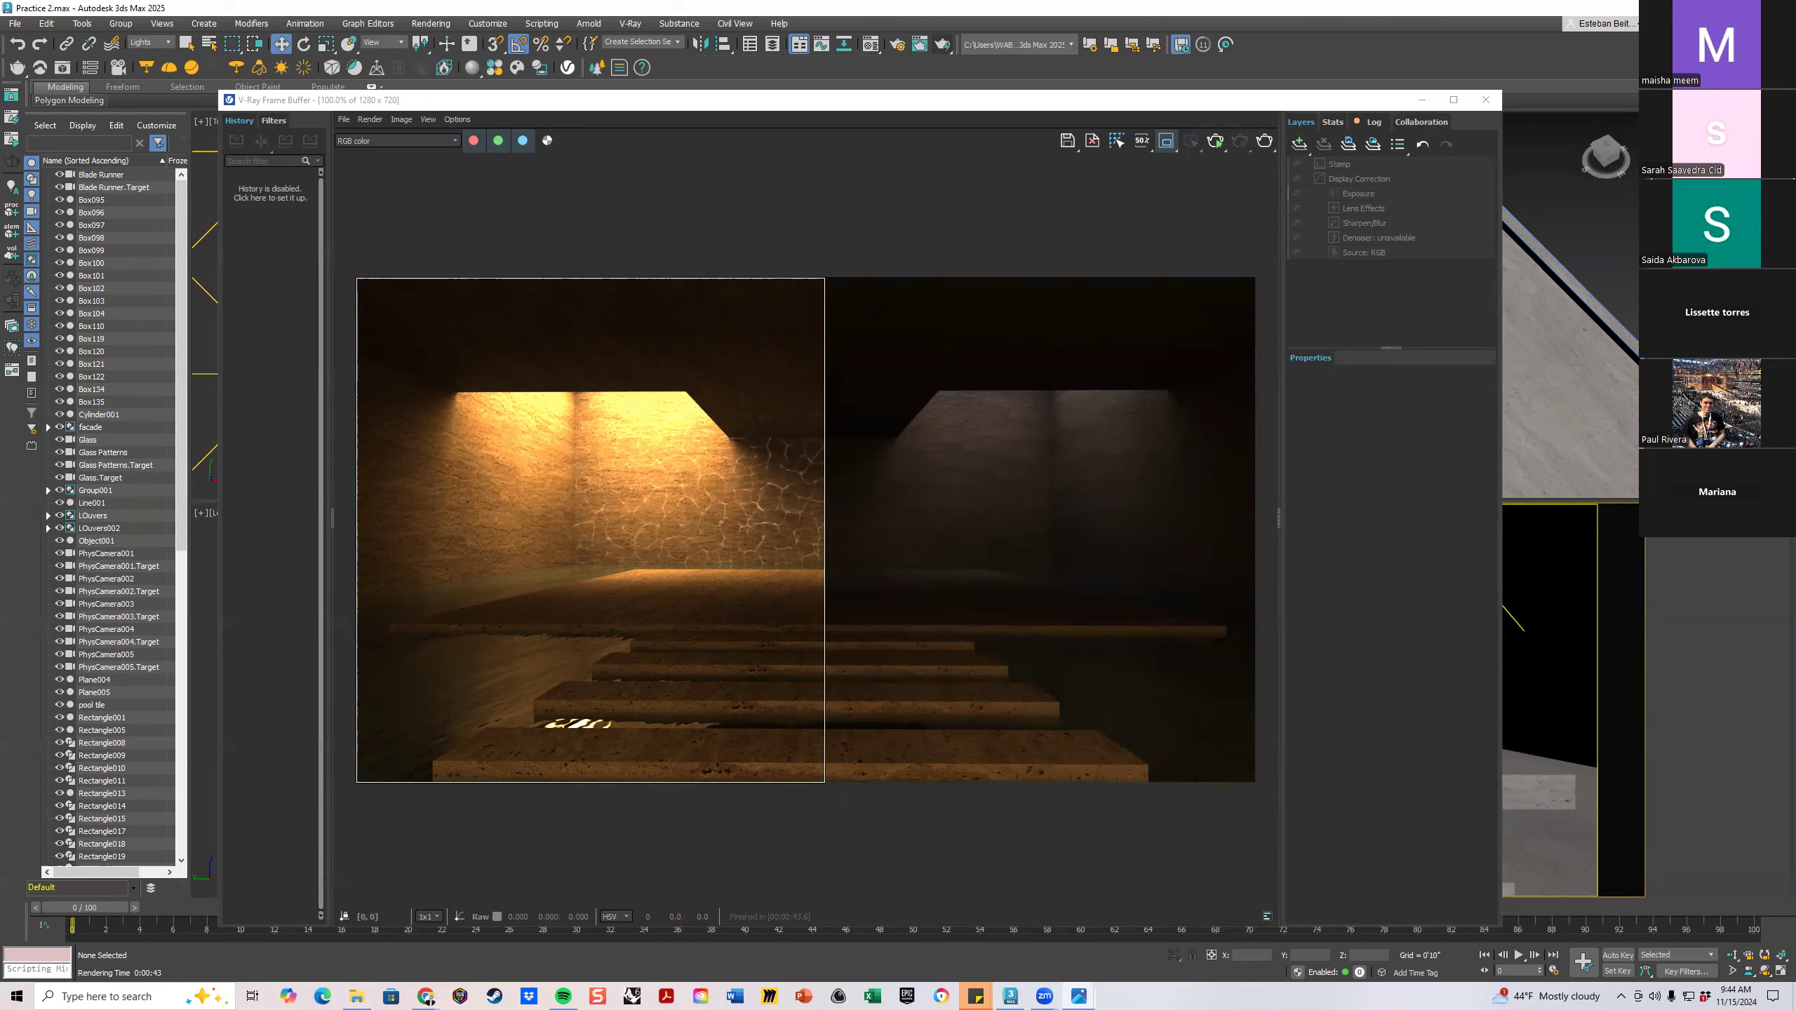
{"action": "left_click", "coordinate": [1078, 996]}
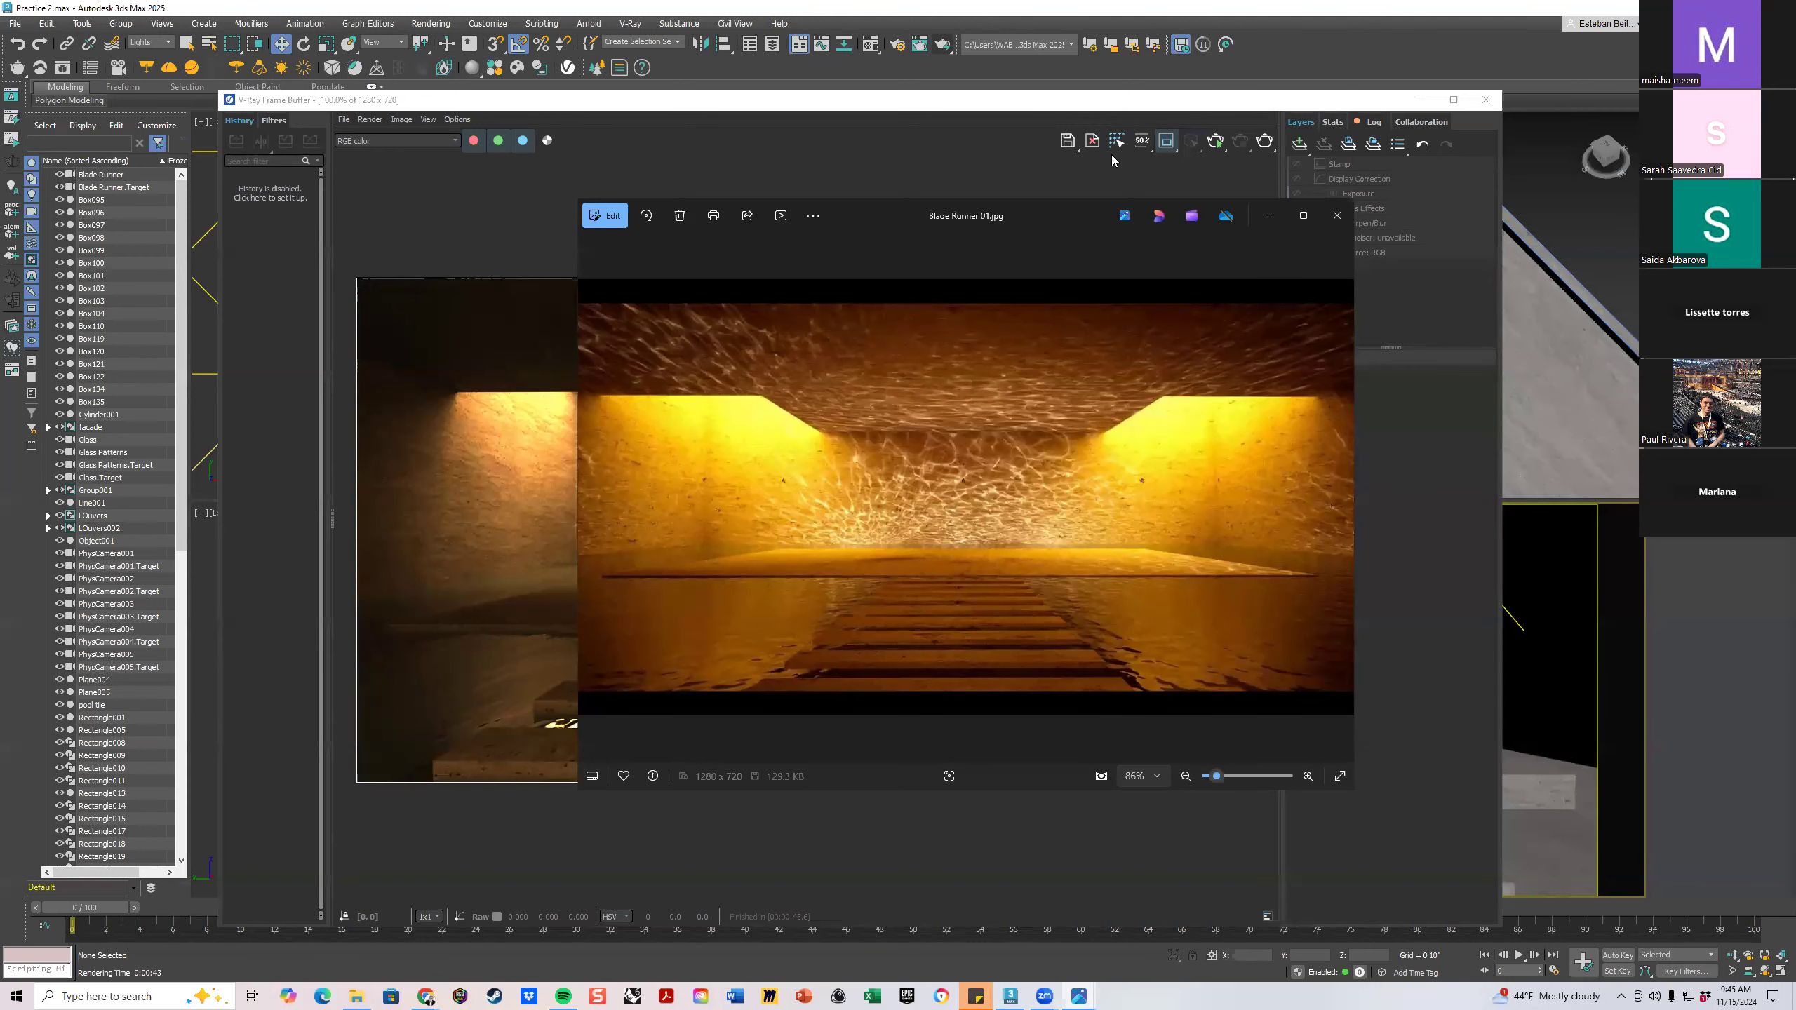
{"action": "left_click_drag", "start_coordinate": [1047, 216], "coordinate": [1023, 220]}
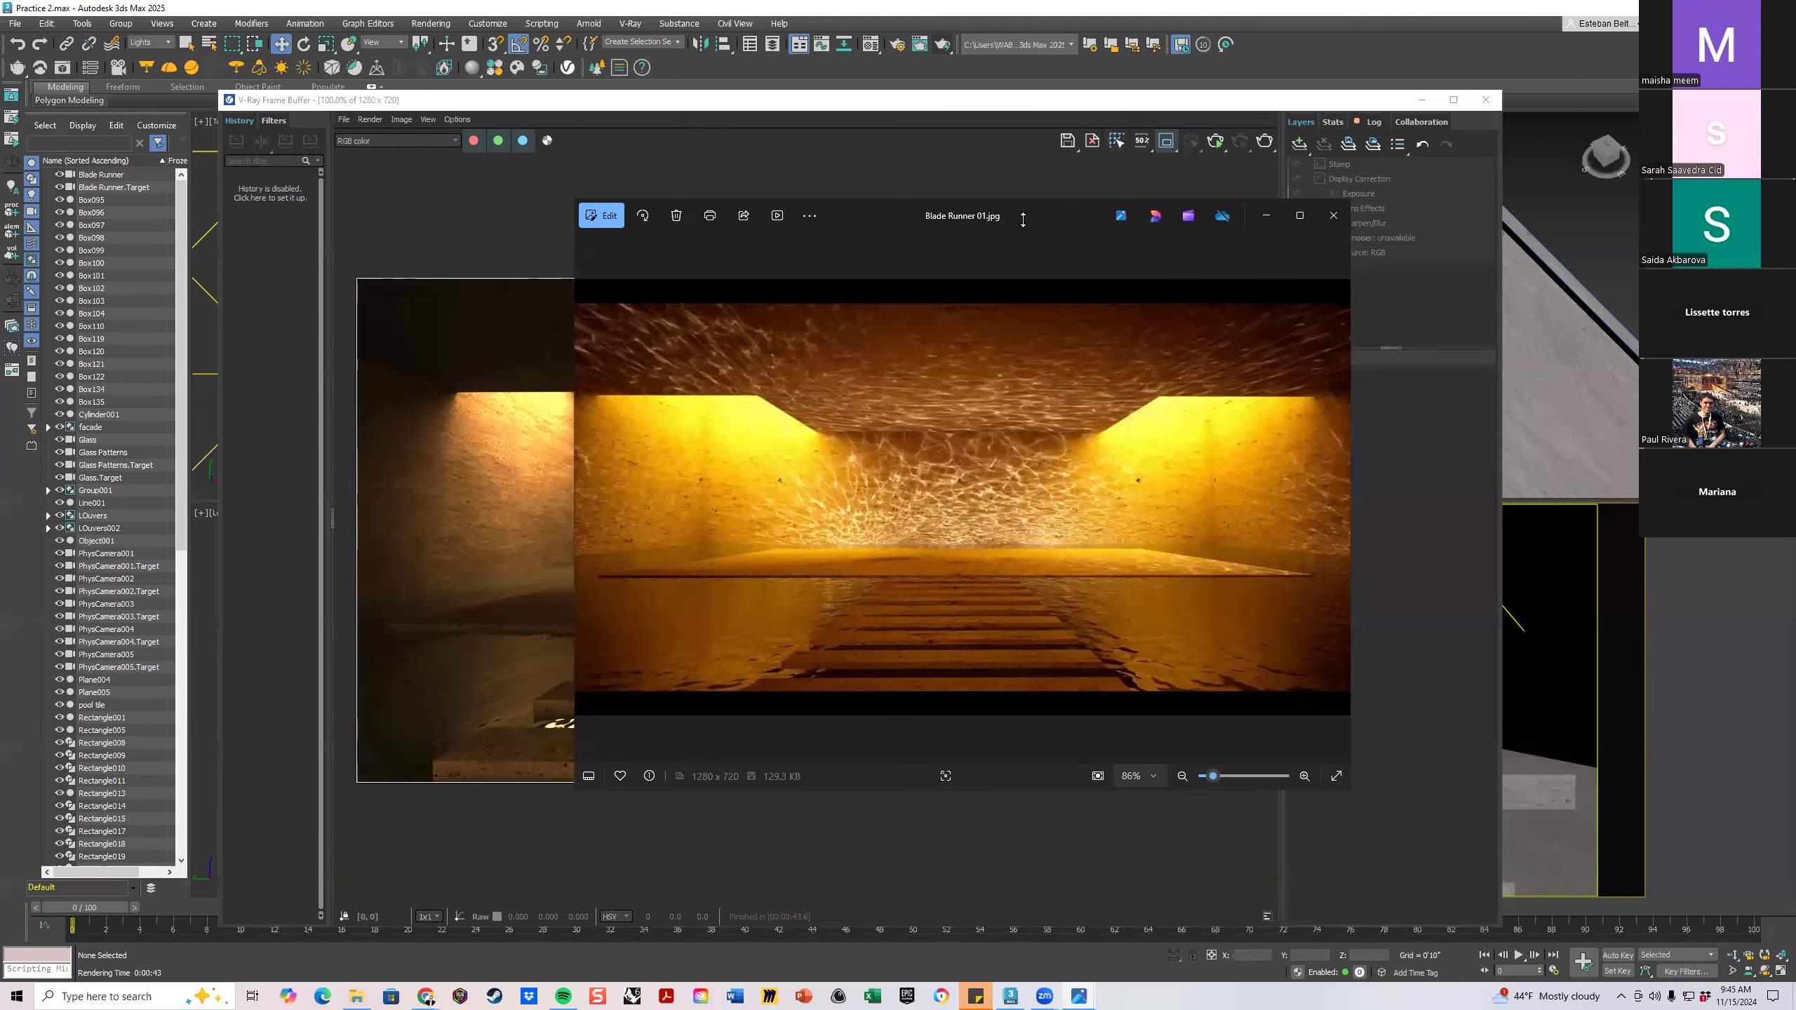
{"action": "left_click", "coordinate": [437, 360]}
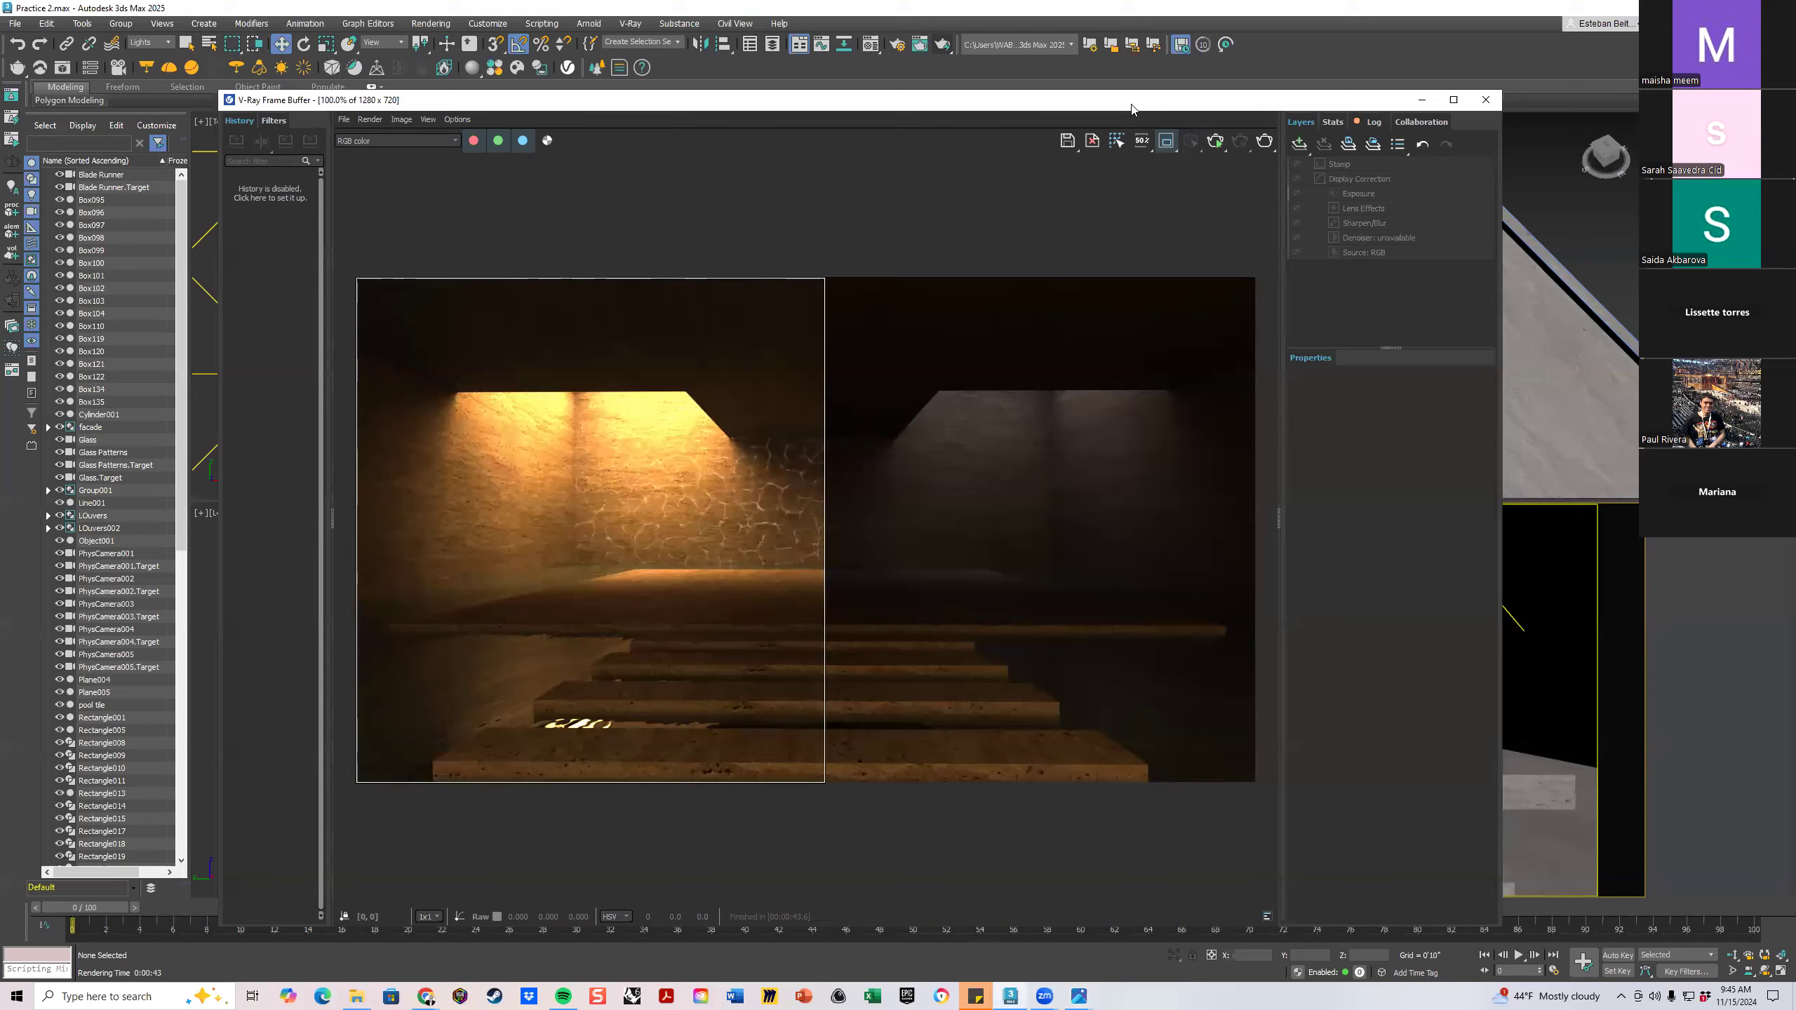
Put the frame buffer away, select the spotlight and set its intensity multiplier to 40
{"action": "left_click", "coordinate": [1486, 99]}
{"action": "left_click", "coordinate": [424, 319]}
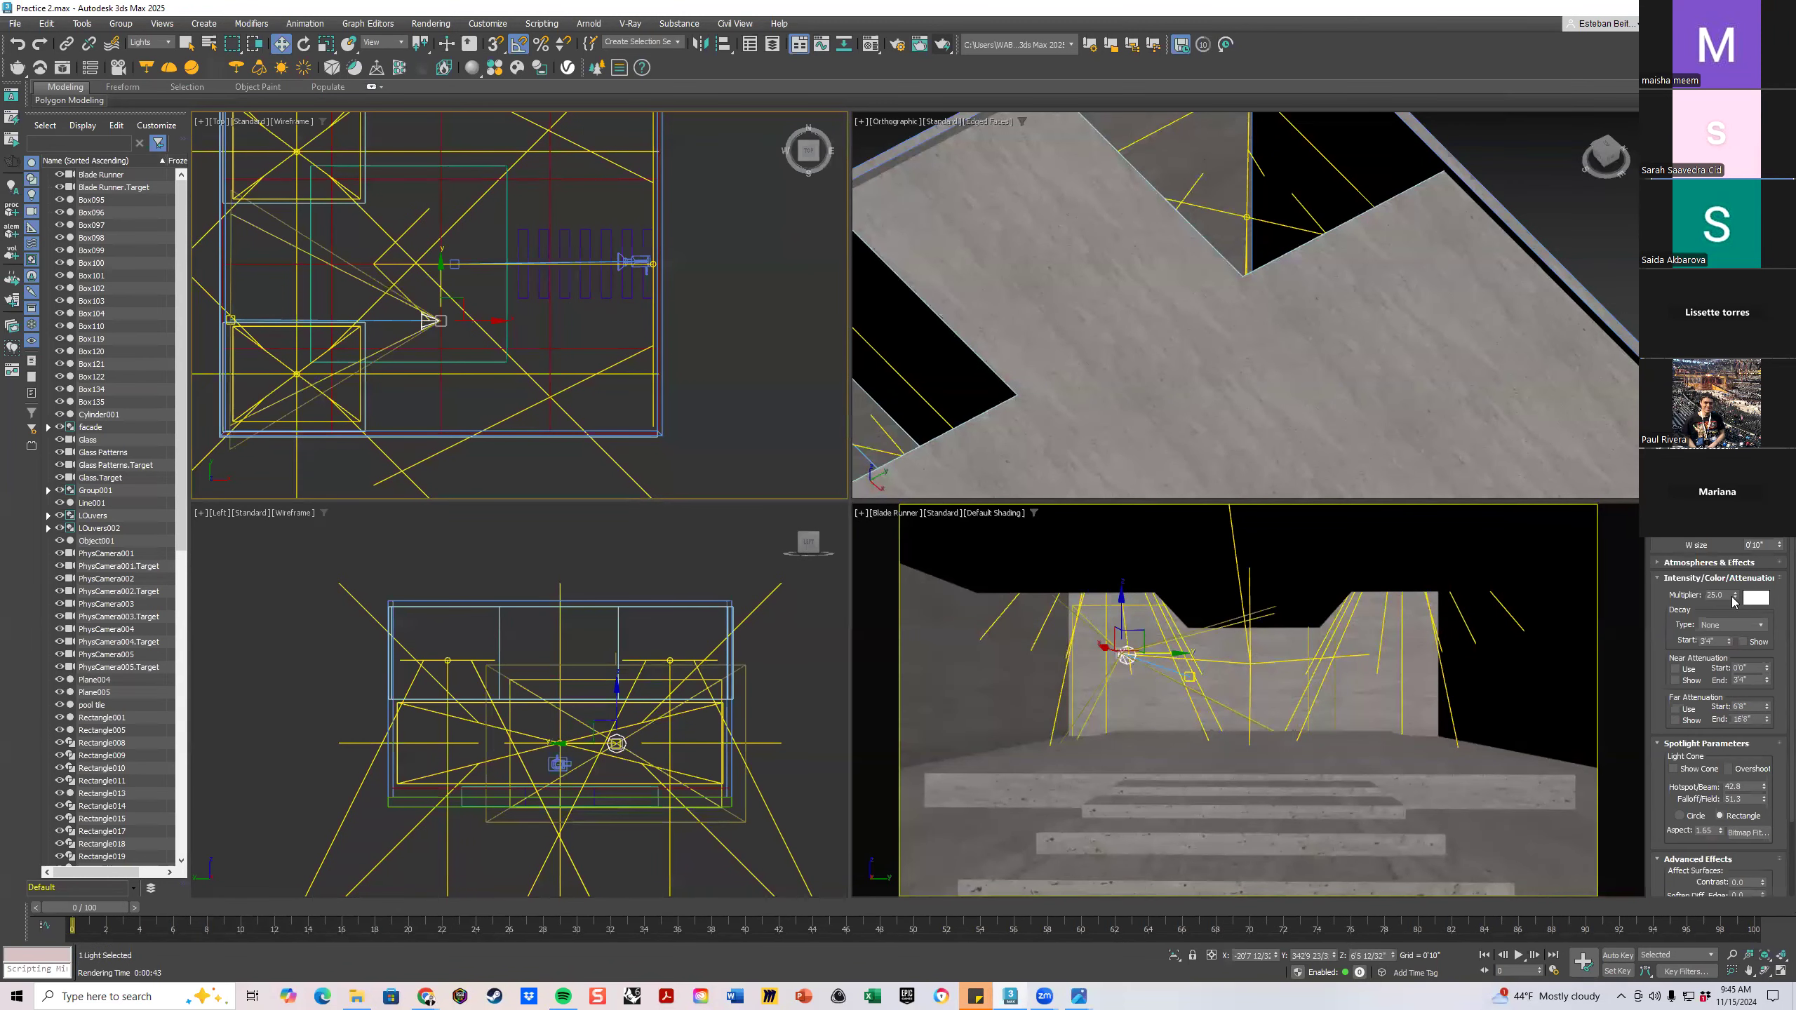
{"action": "double_click", "coordinate": [1713, 595]}
{"action": "type", "text": "40"}
Change the spotlight's light color to a fully saturated blue
{"action": "left_click", "coordinate": [1755, 600]}
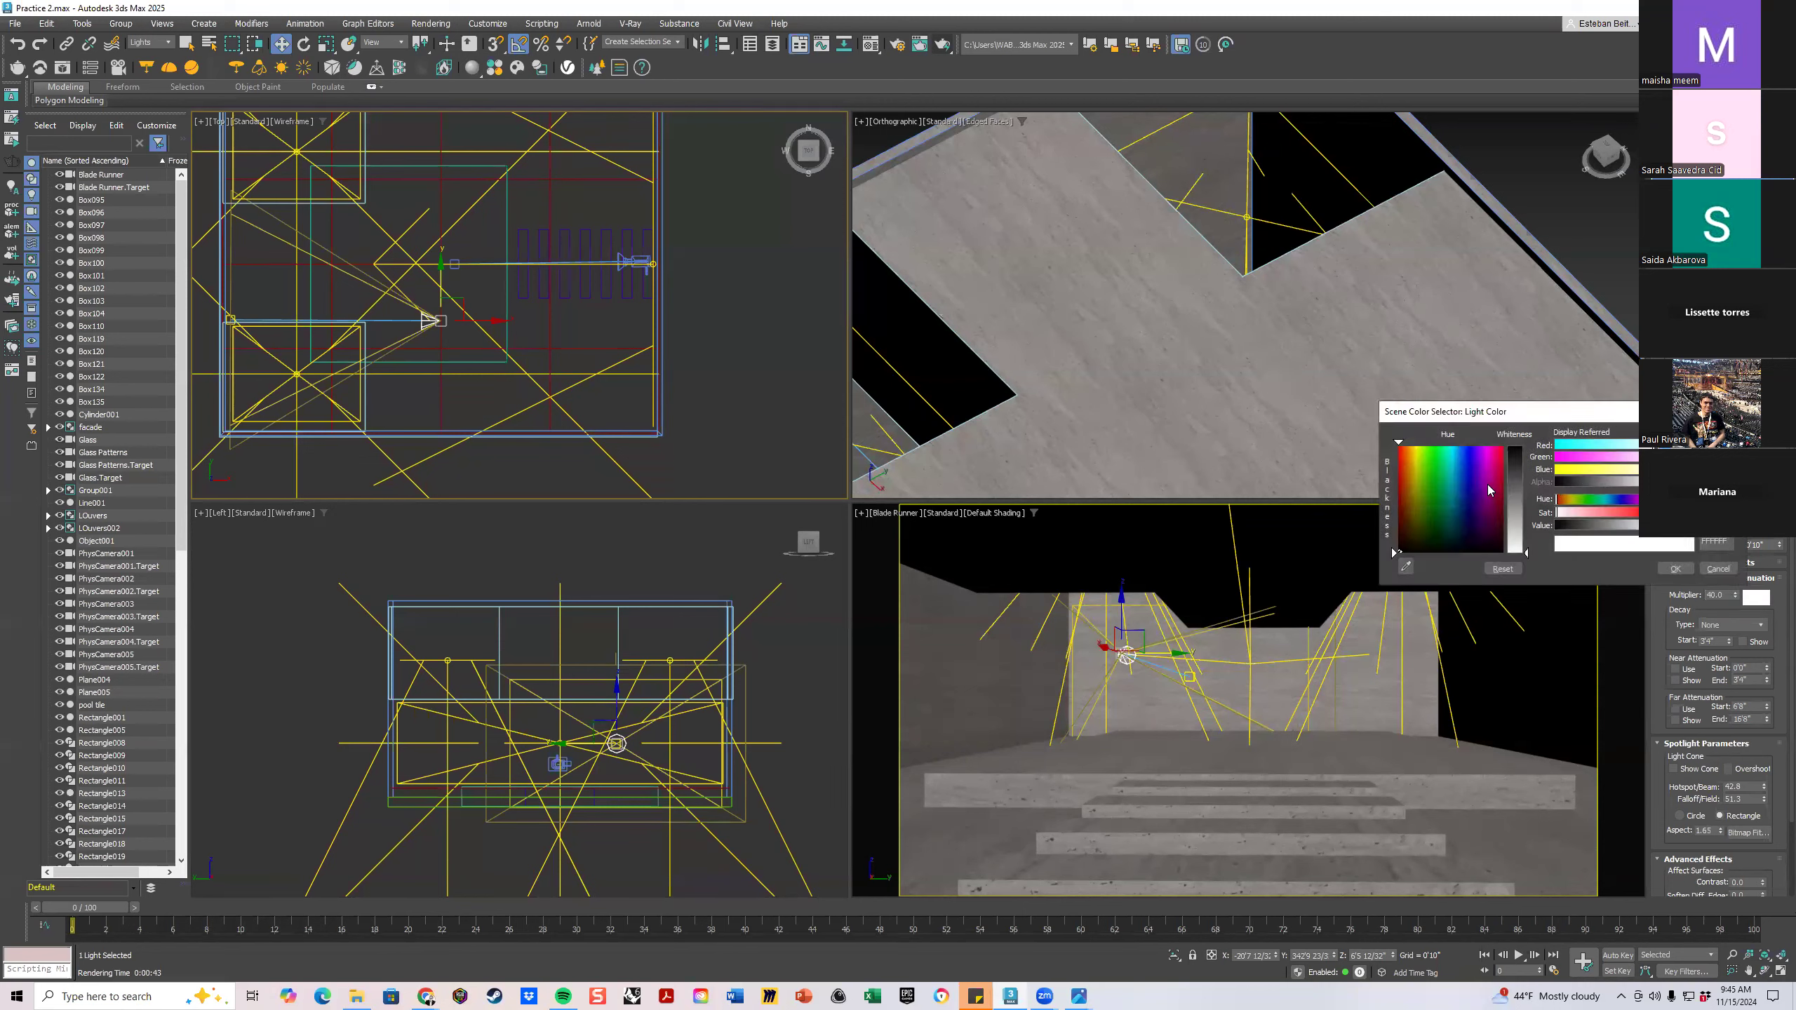
{"action": "left_click", "coordinate": [1470, 447]}
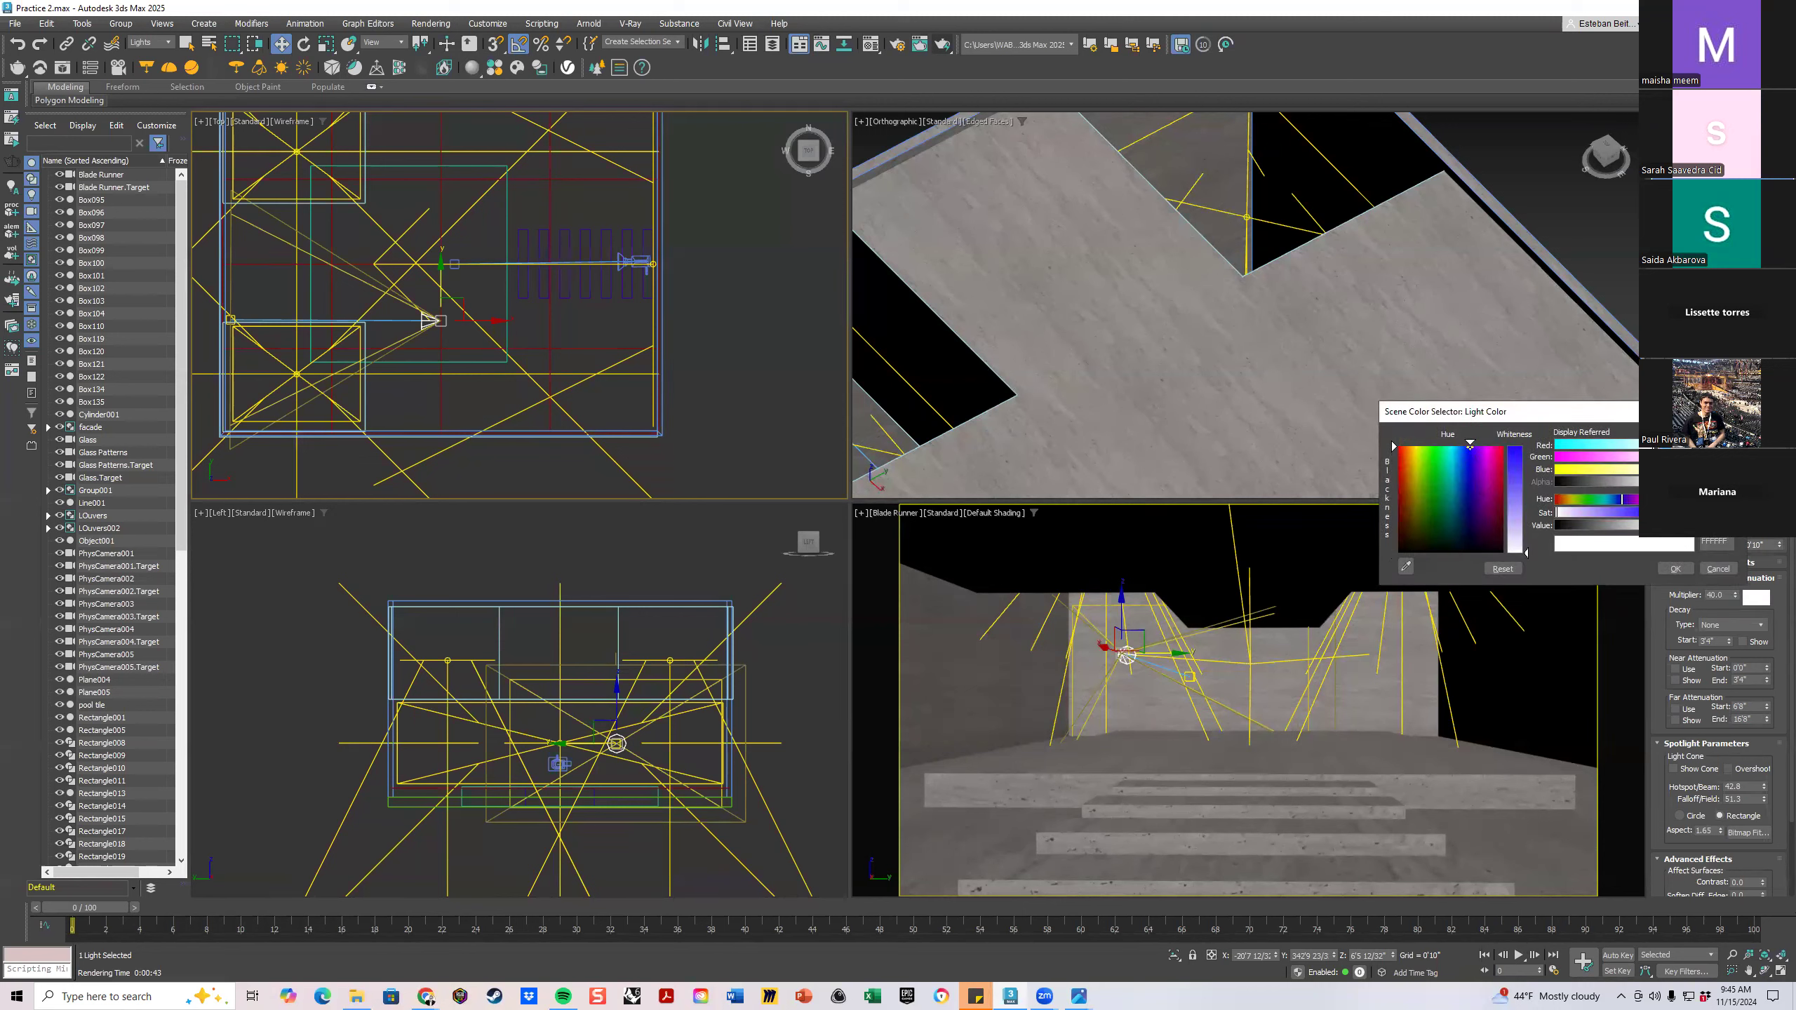
{"action": "left_click", "coordinate": [1512, 461]}
{"action": "left_click", "coordinate": [1676, 569]}
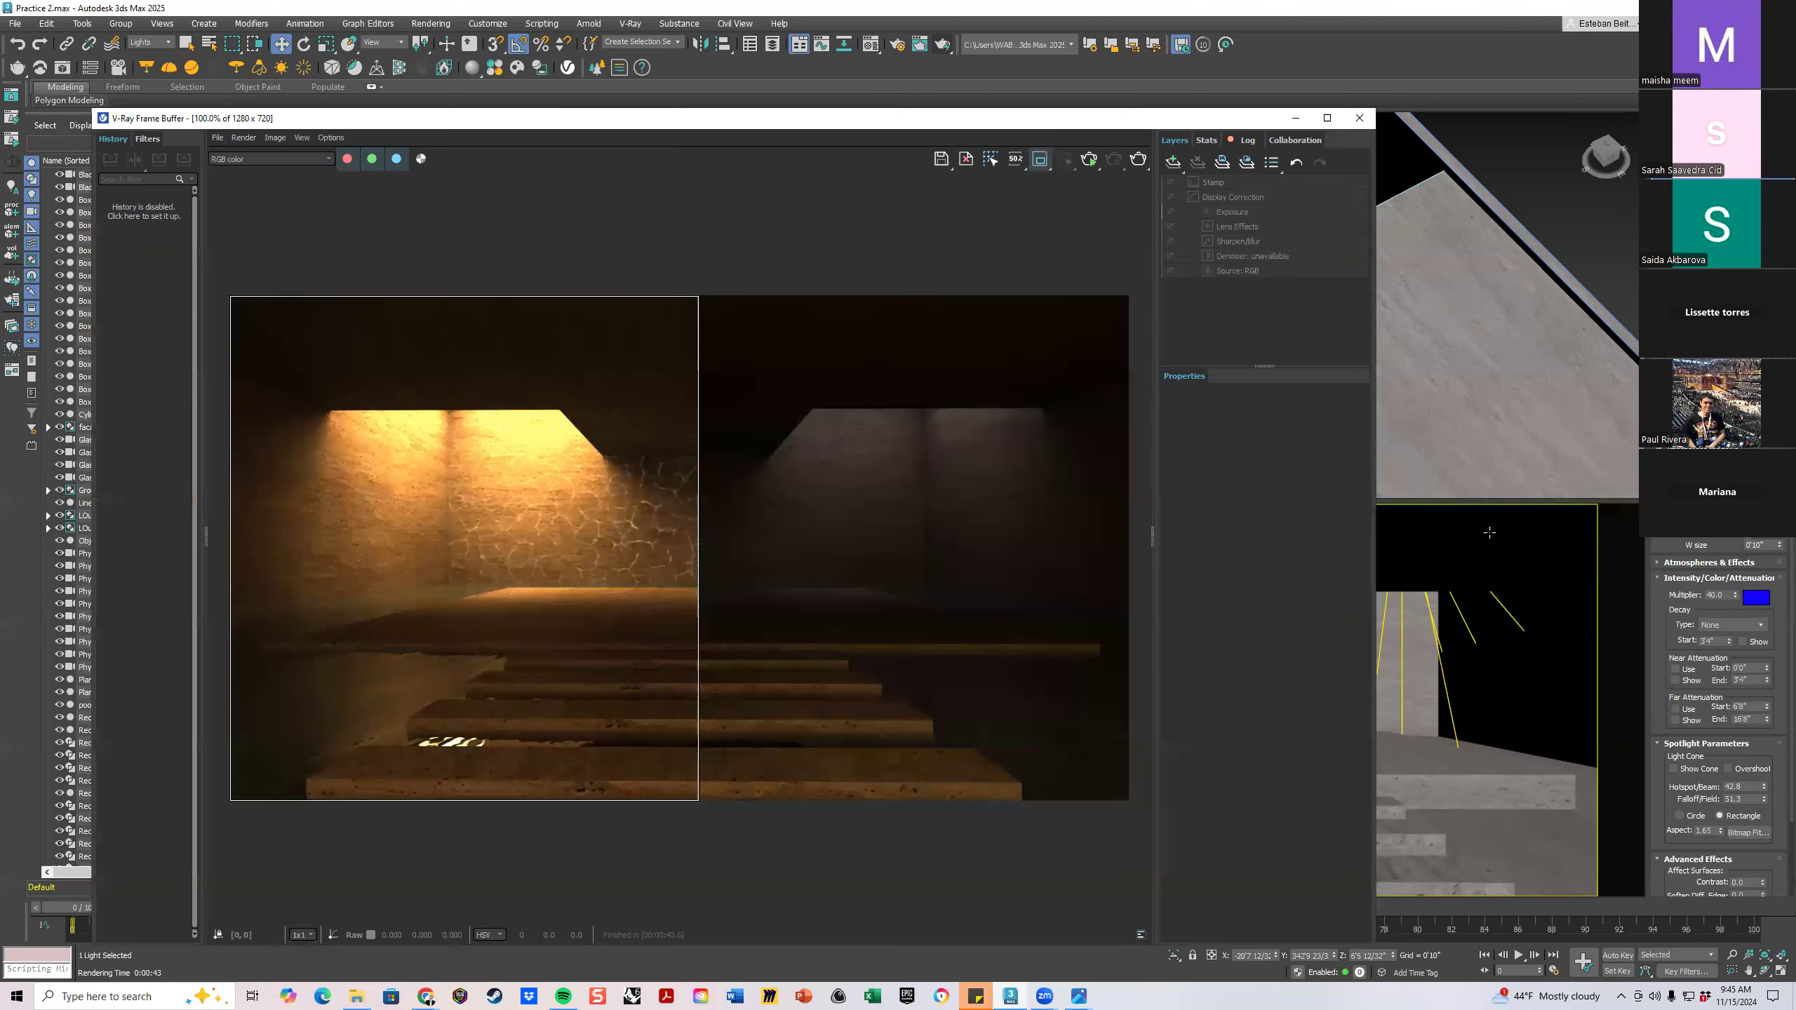
Render a small region over the back wall of the Blade Runner view and examine the blue caustics up close
{"action": "left_click", "coordinate": [1504, 537]}
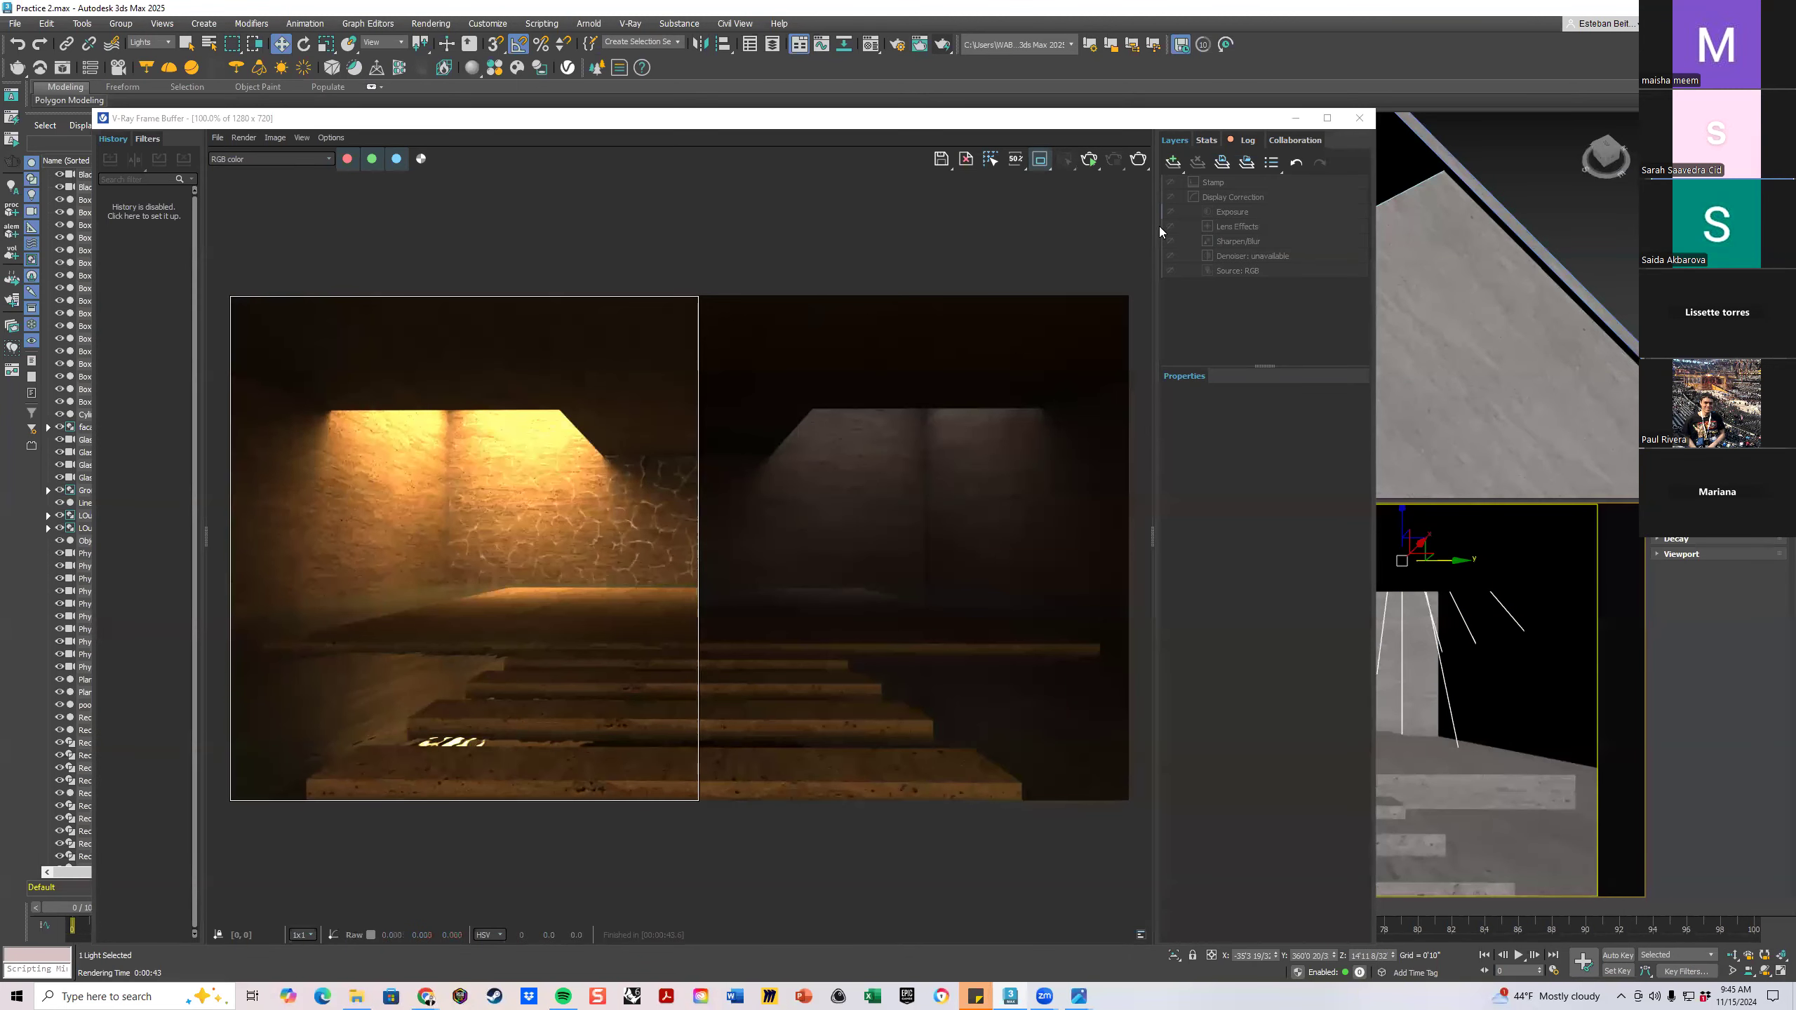
{"action": "left_click_drag", "start_coordinate": [627, 443], "coordinate": [414, 622]}
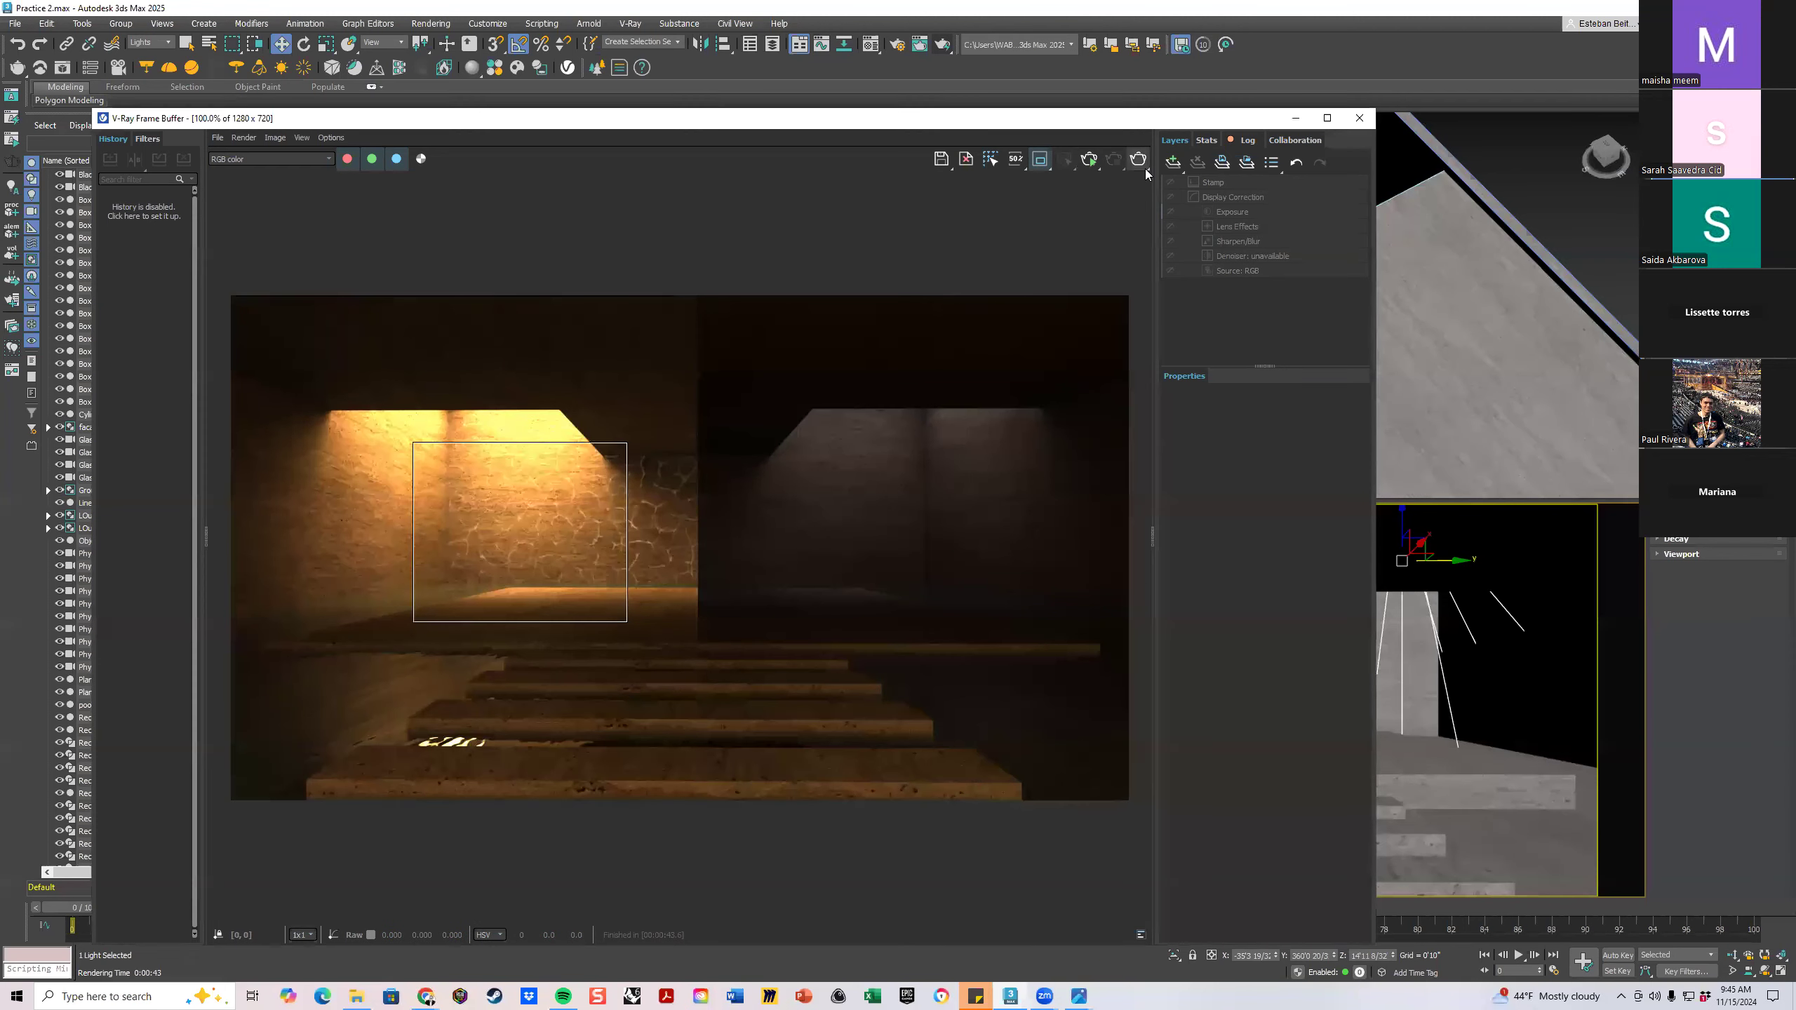
{"action": "left_click", "coordinate": [1145, 169]}
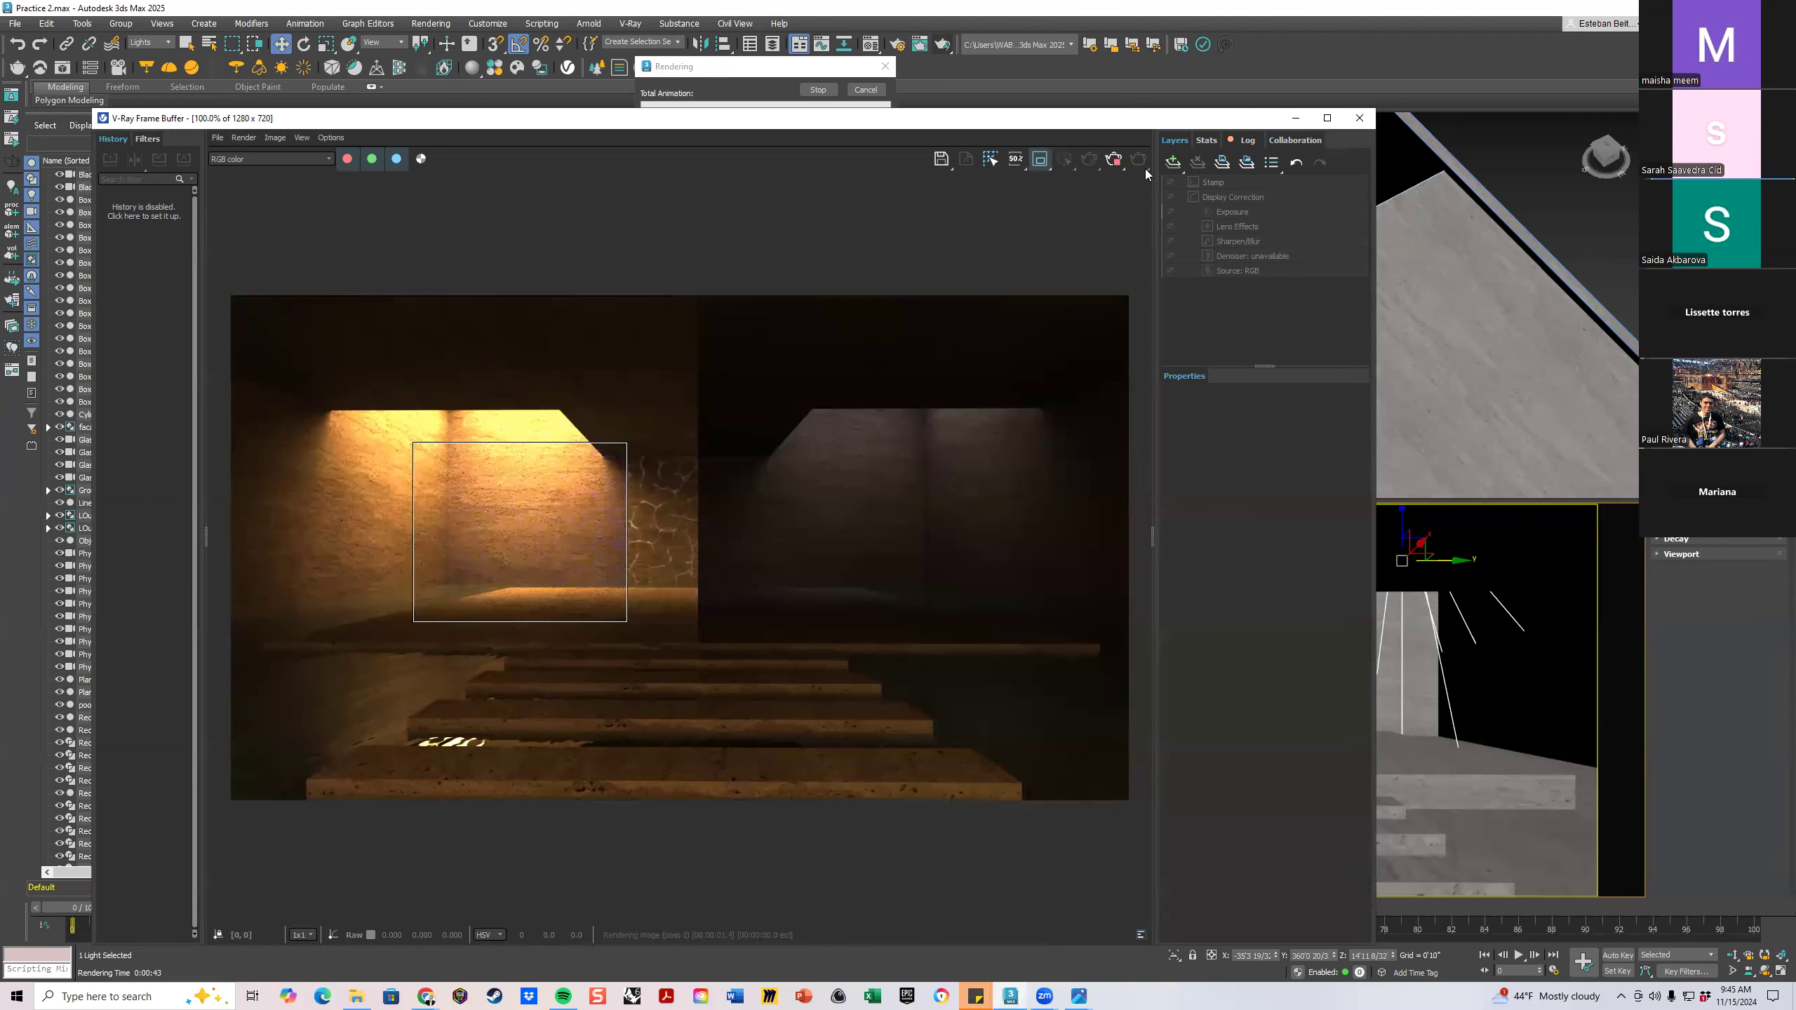
{"action": "left_click_drag", "start_coordinate": [696, 434], "coordinate": [598, 617]}
{"action": "left_click", "coordinate": [1141, 163]}
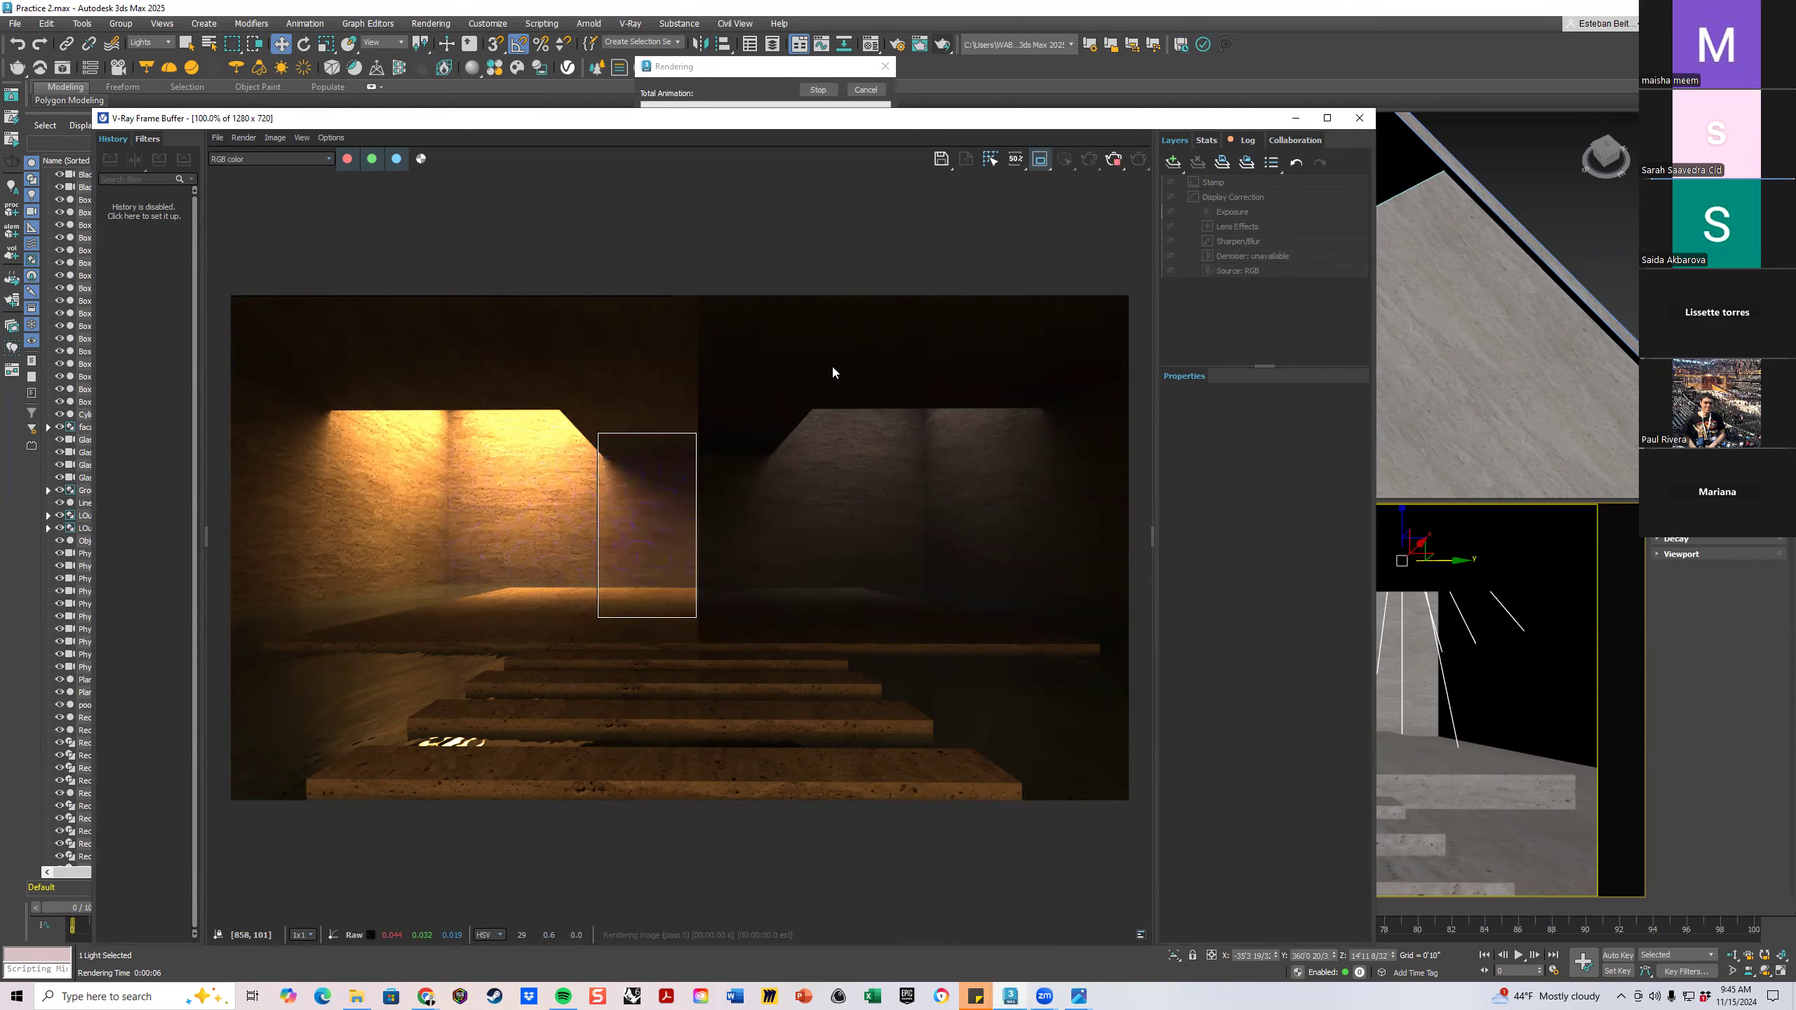
{"action": "scroll", "coordinate": [624, 526], "scroll_direction": "up", "scroll_amount": 1}
{"action": "scroll", "coordinate": [585, 529], "scroll_direction": "up", "scroll_amount": 1}
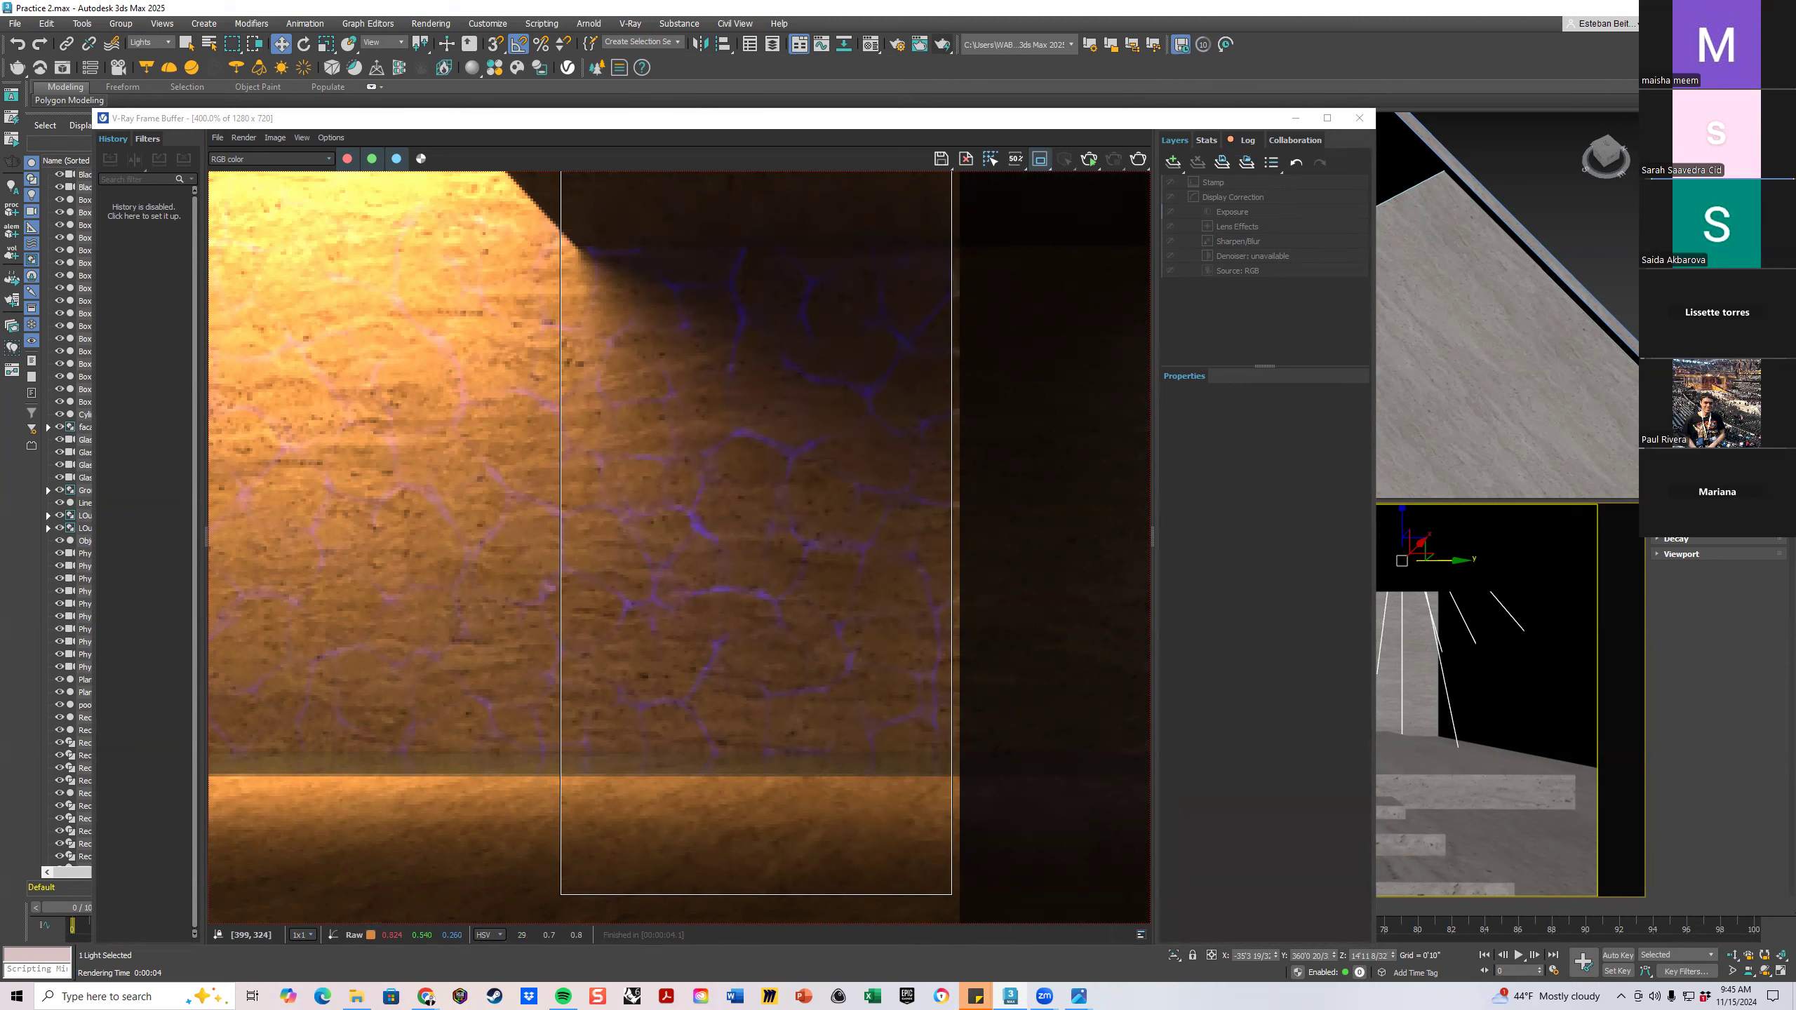
Open the water caustics pattern image and compare it with the pattern rendered on the back wall
{"action": "left_click", "coordinate": [357, 996]}
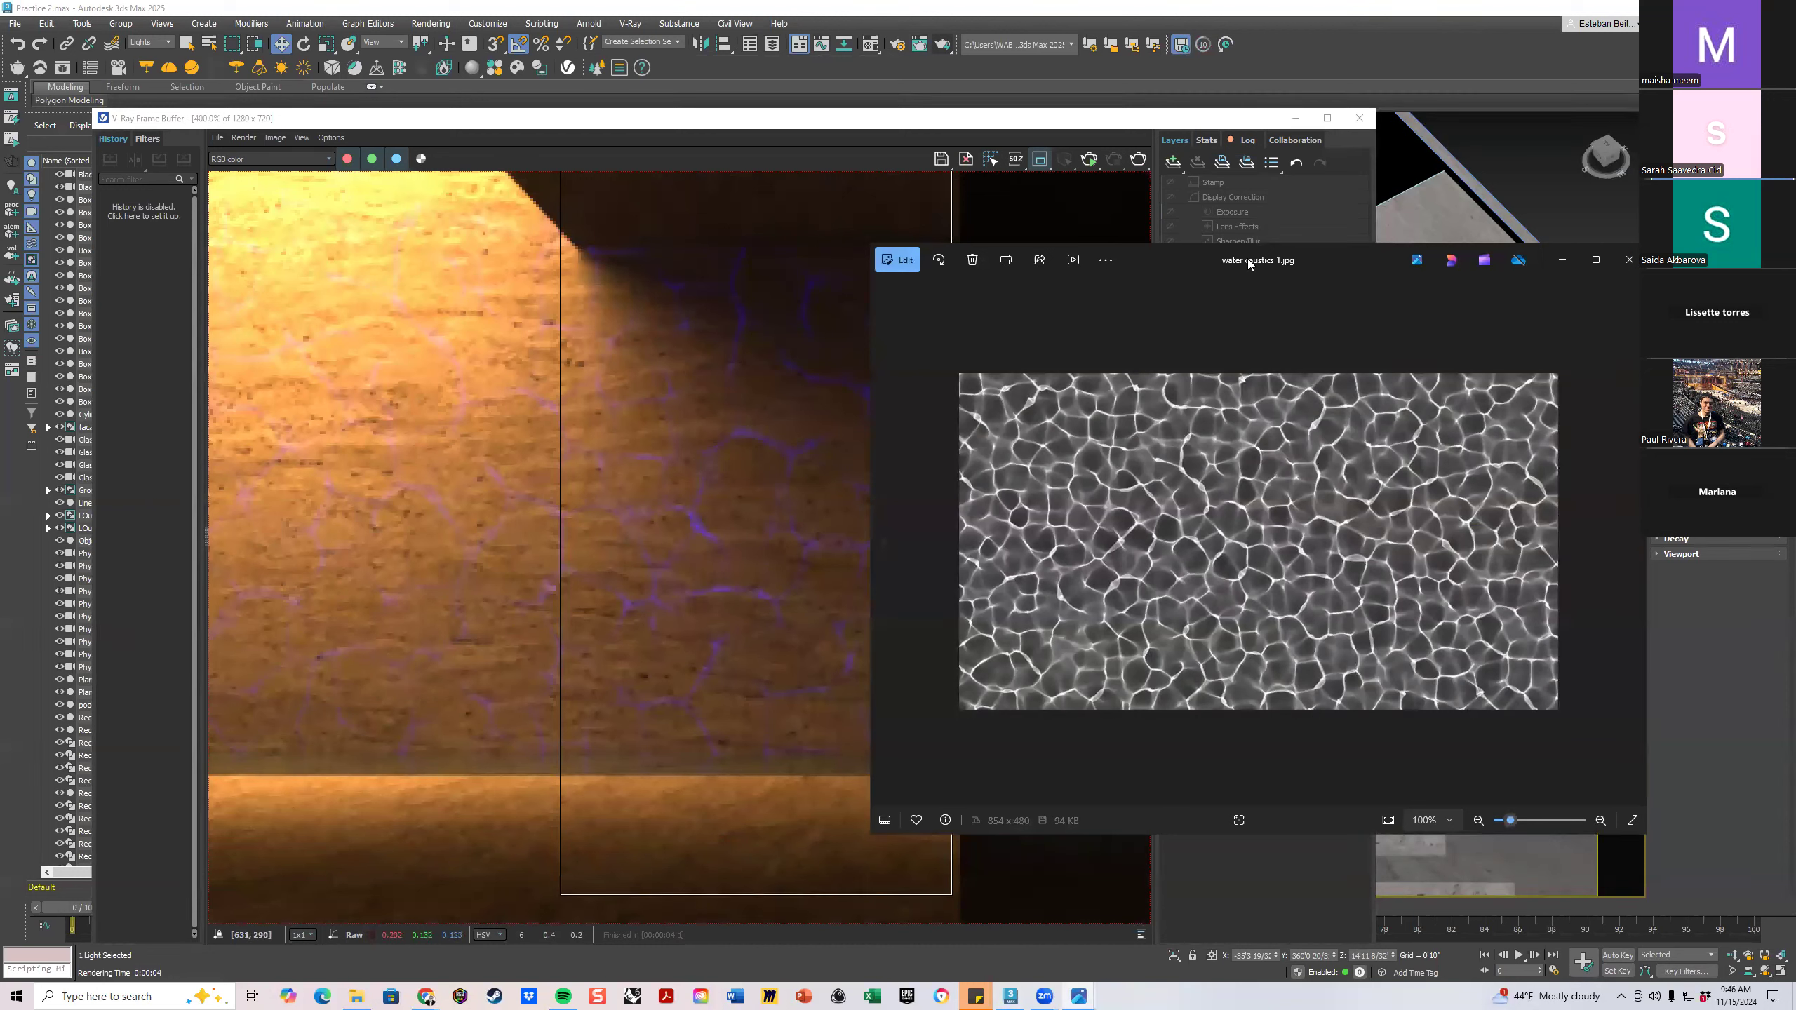
{"action": "left_click", "coordinate": [369, 525]}
{"action": "scroll", "coordinate": [599, 463], "scroll_direction": "down", "scroll_amount": 6}
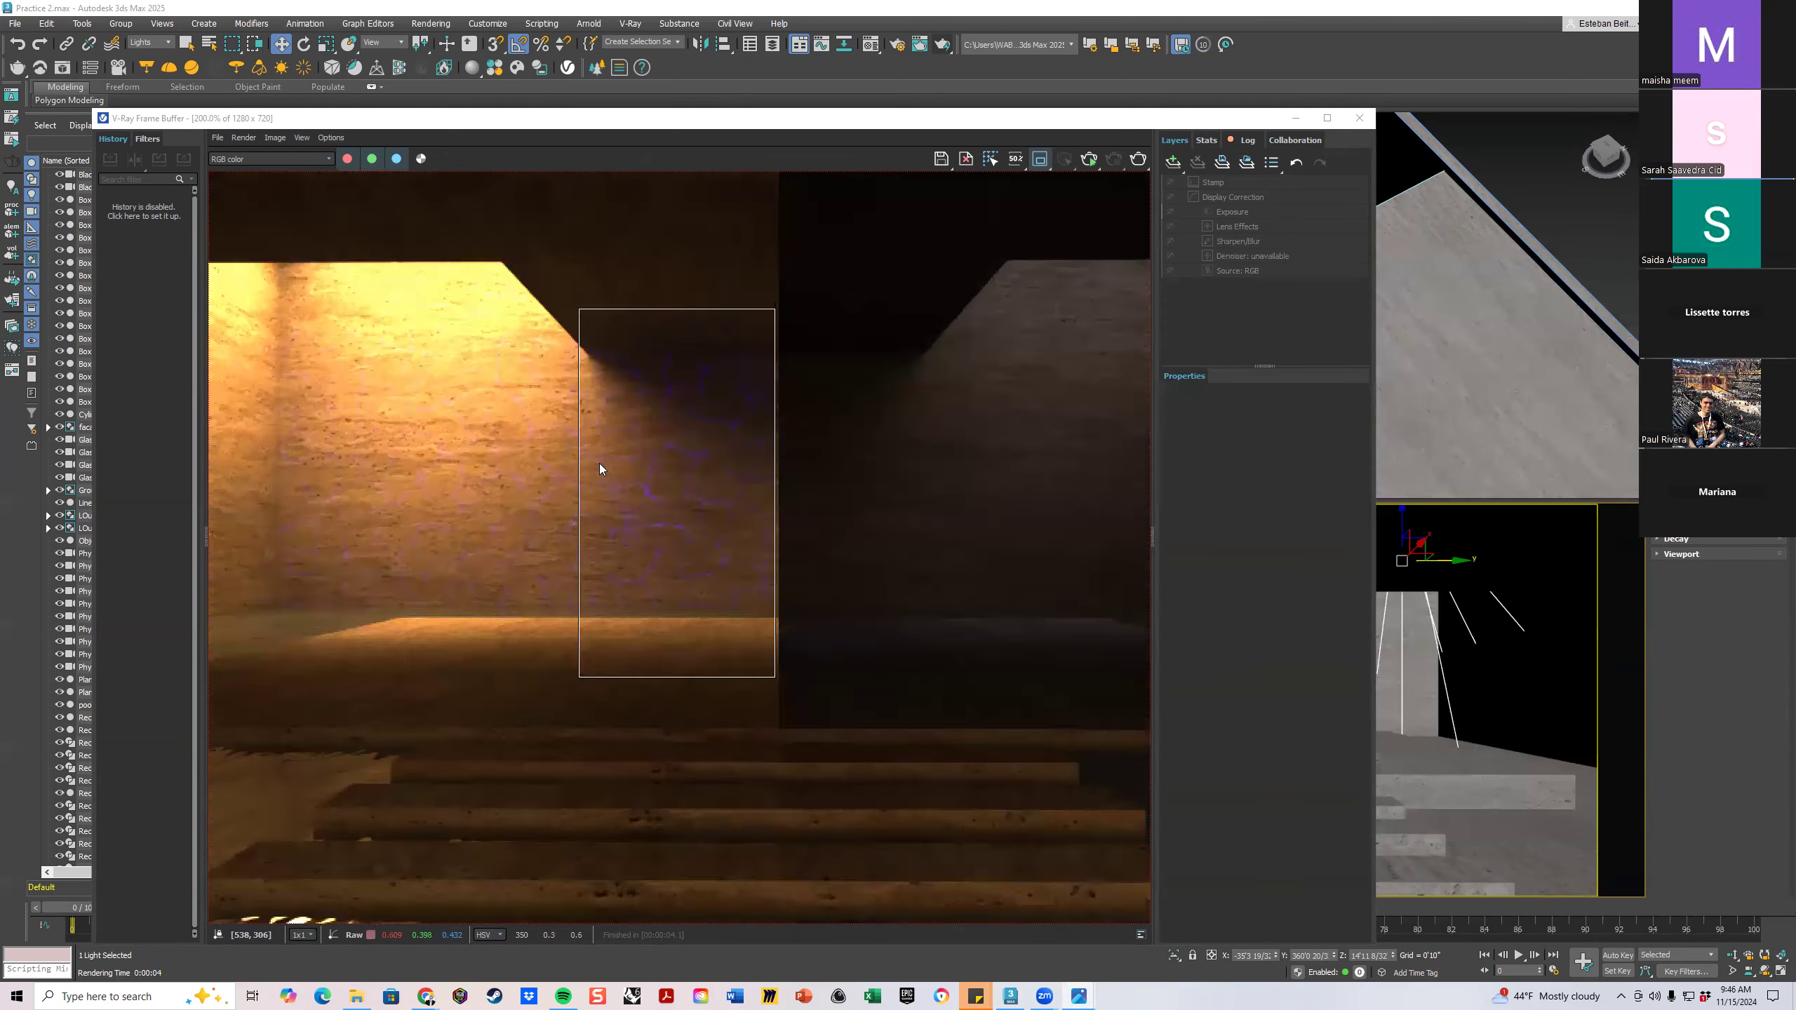
{"action": "scroll", "coordinate": [647, 561], "scroll_direction": "up", "scroll_amount": 3}
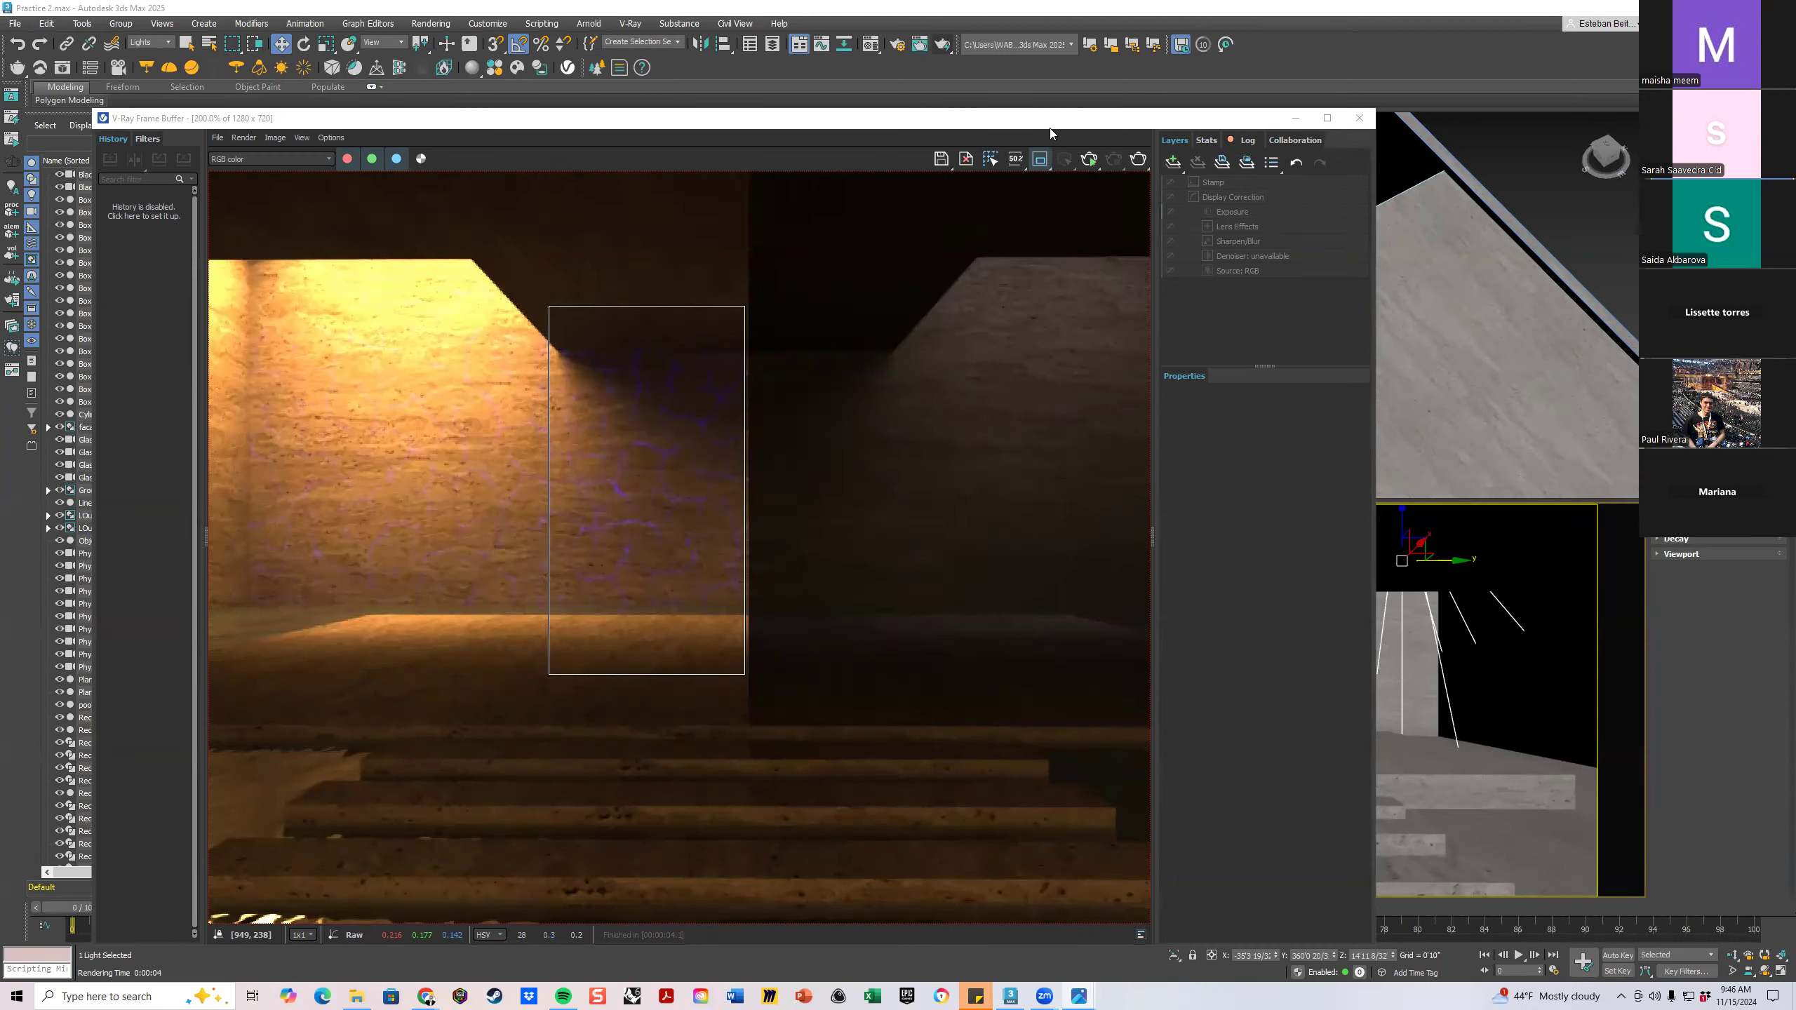
Move the frame buffer aside, reselect the spotlight and set its light color back to white
{"action": "left_click_drag", "start_coordinate": [1026, 127], "coordinate": [829, 641]}
{"action": "left_click", "coordinate": [428, 319]}
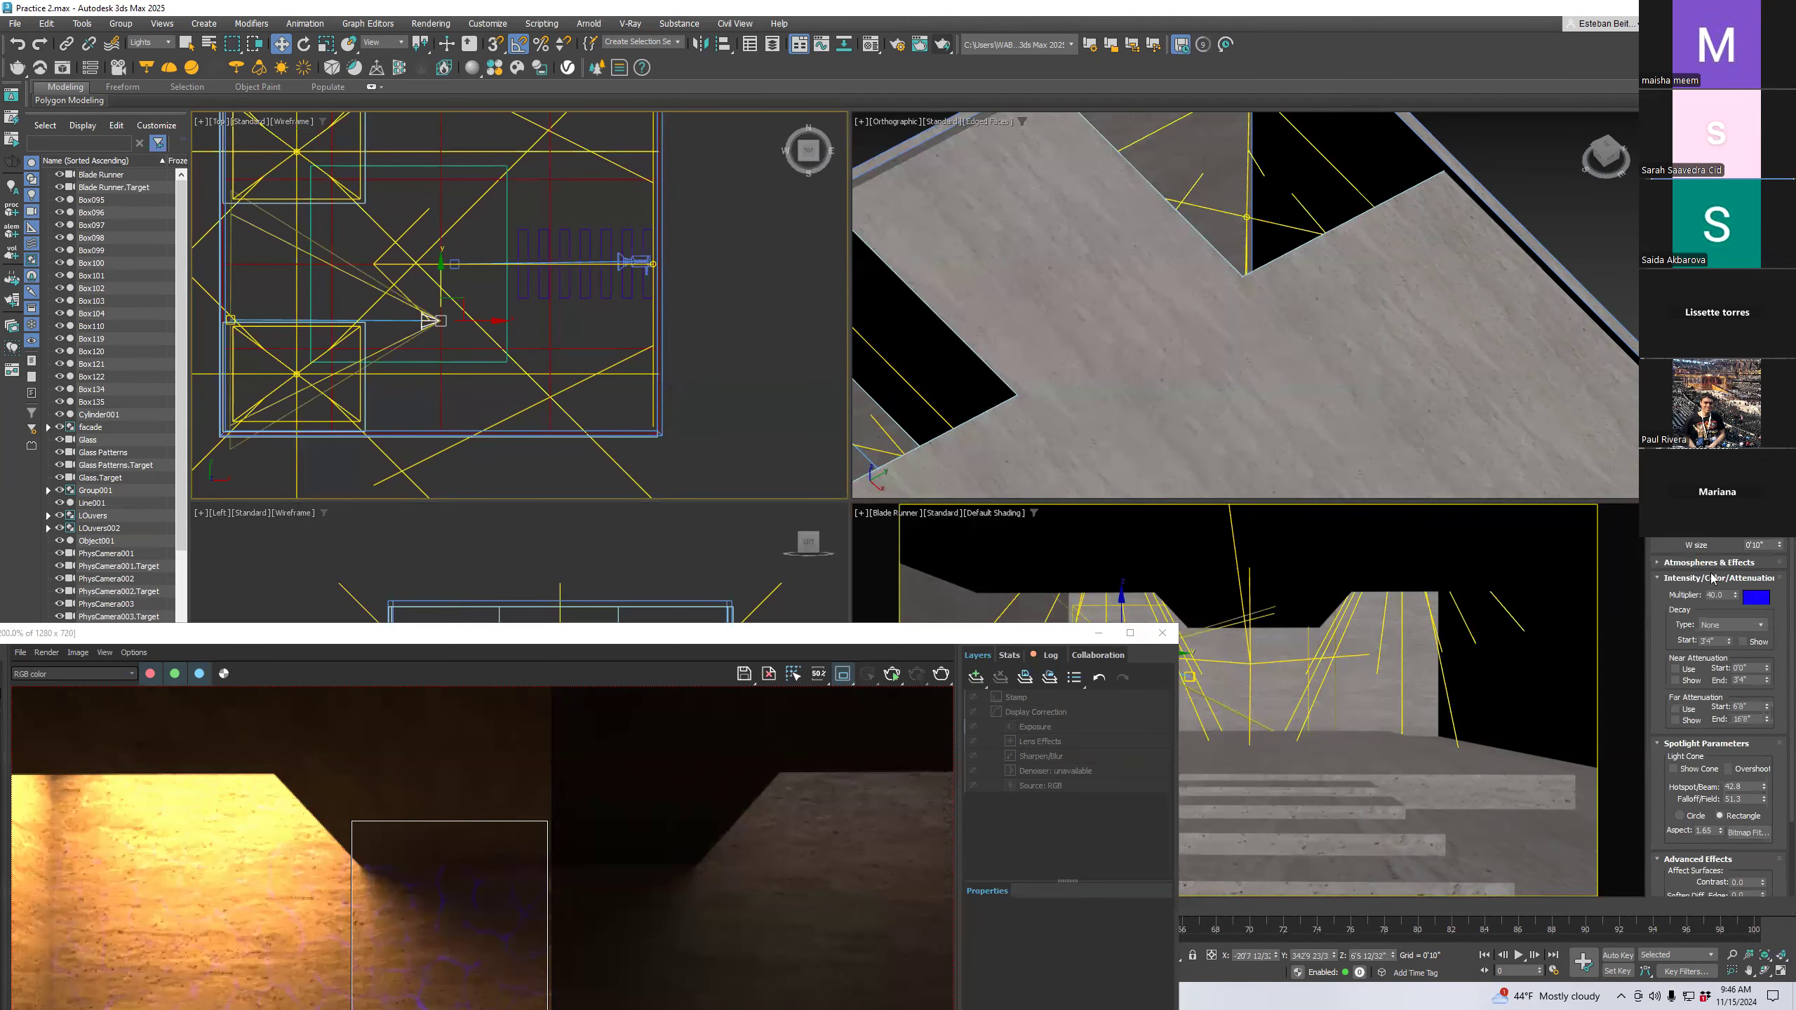
{"action": "left_click", "coordinate": [1751, 595]}
{"action": "left_click_drag", "start_coordinate": [1437, 422], "coordinate": [1436, 517]}
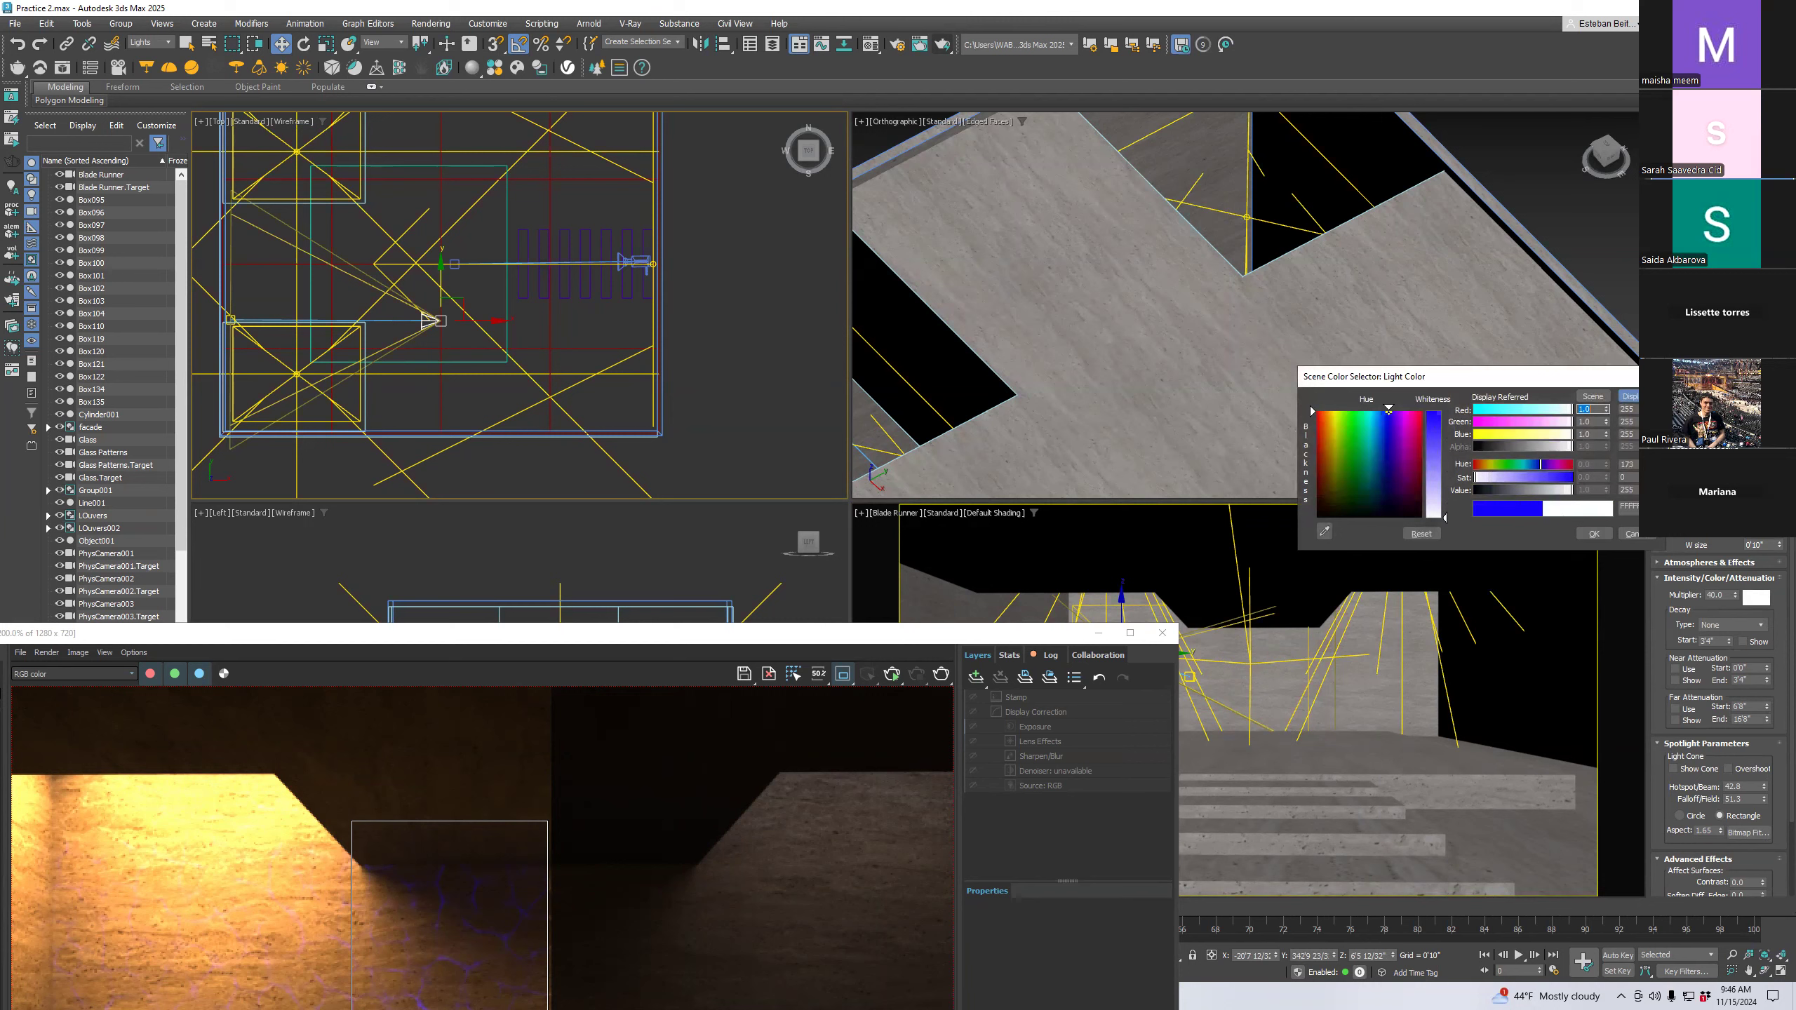
{"action": "left_click", "coordinate": [1595, 531]}
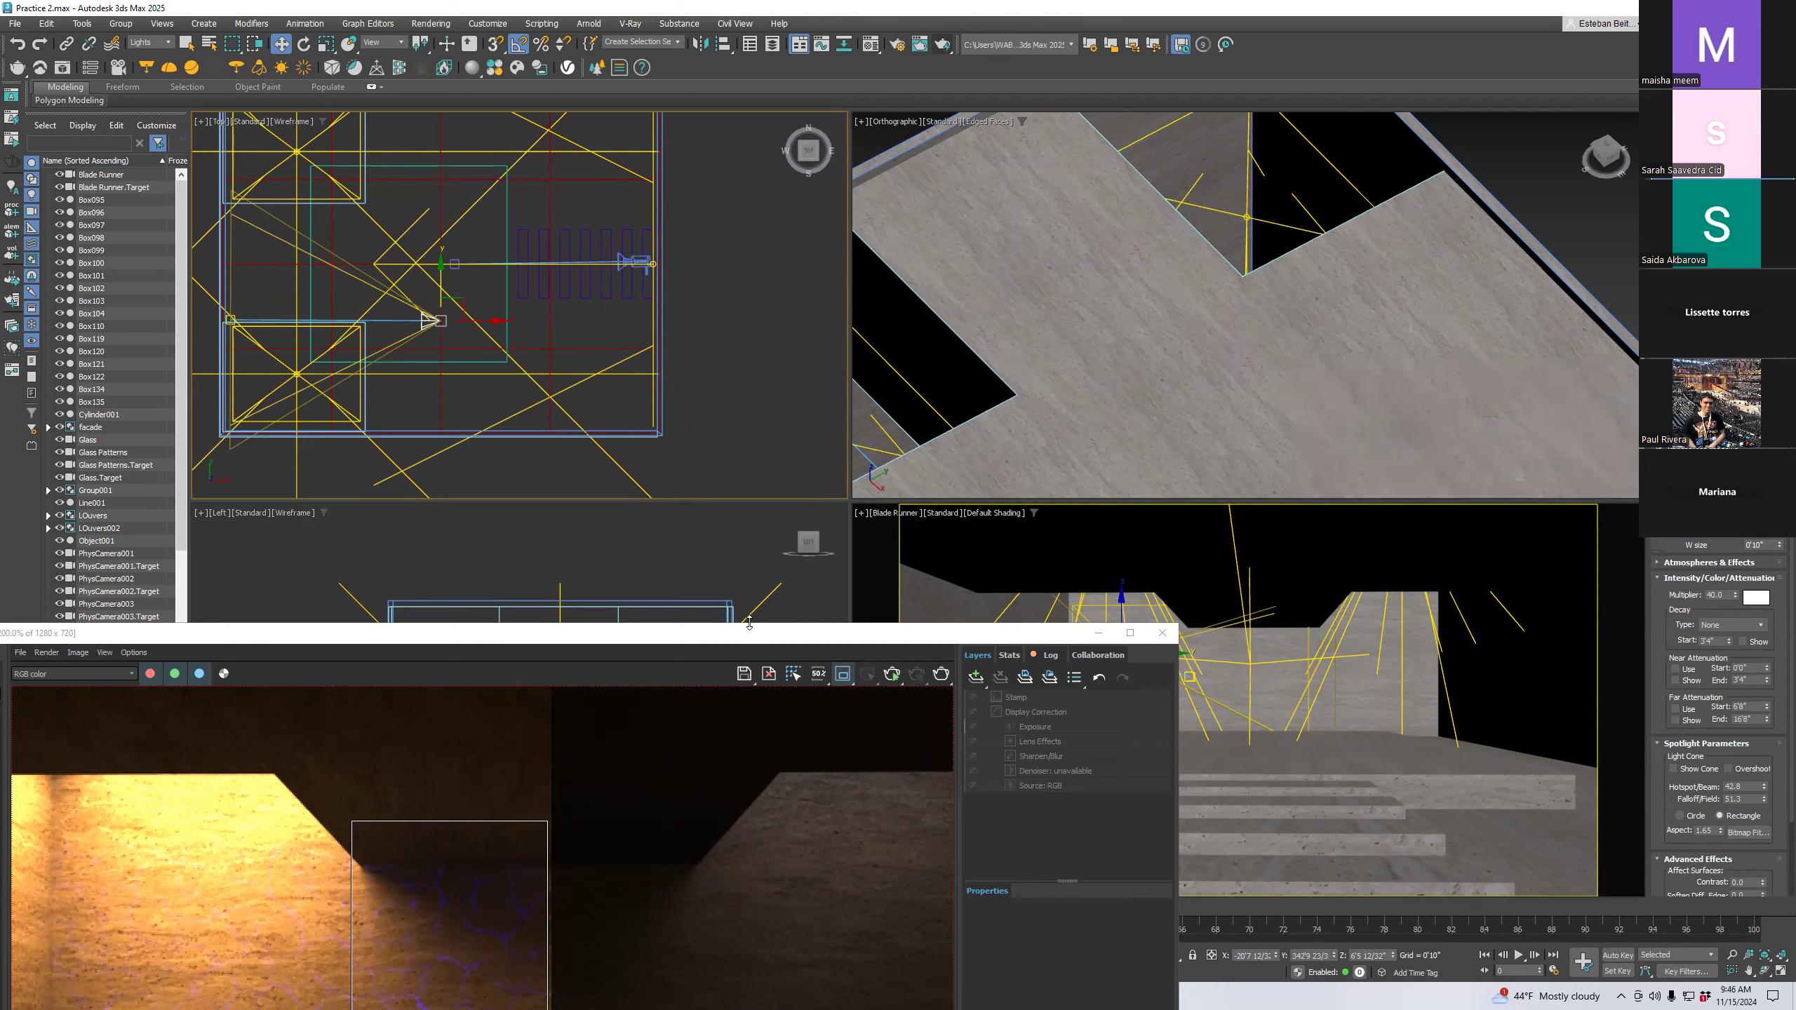
Bring the frame buffer back into view and re-render the back wall region of the Blade Runner view with the white light
{"action": "left_click_drag", "start_coordinate": [774, 637], "coordinate": [1074, 44]}
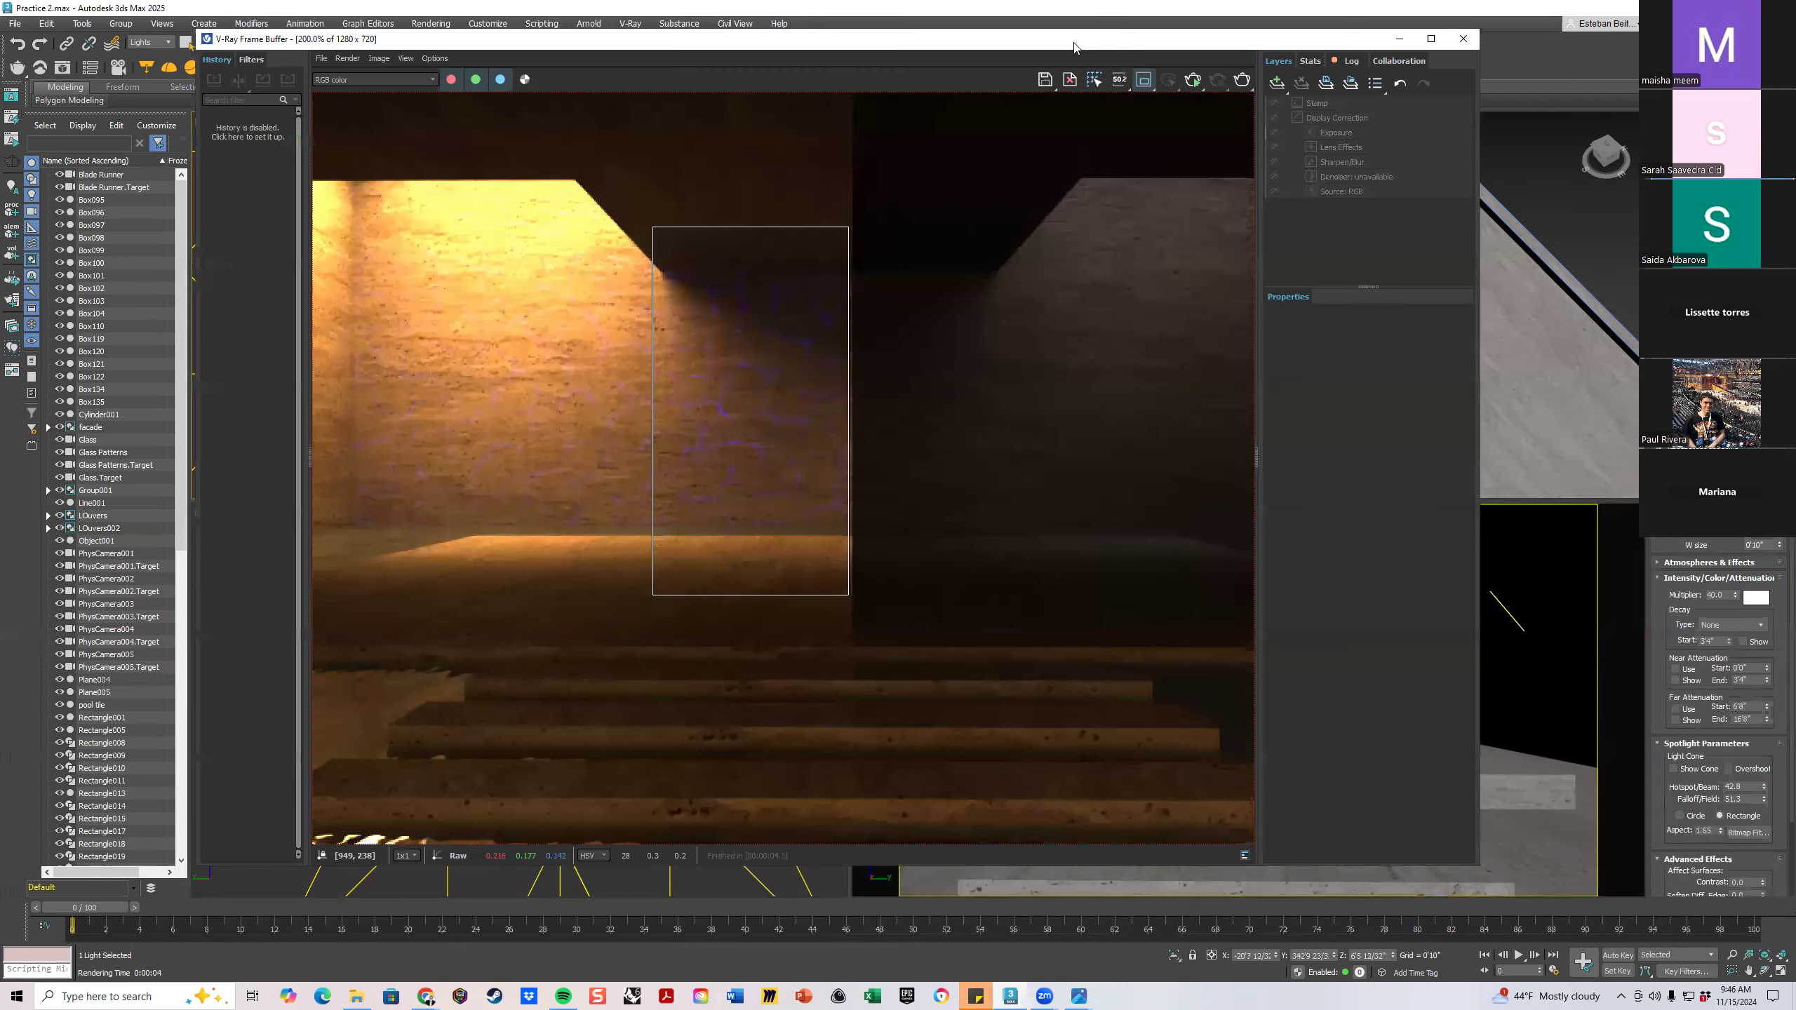
{"action": "left_click", "coordinate": [1525, 561]}
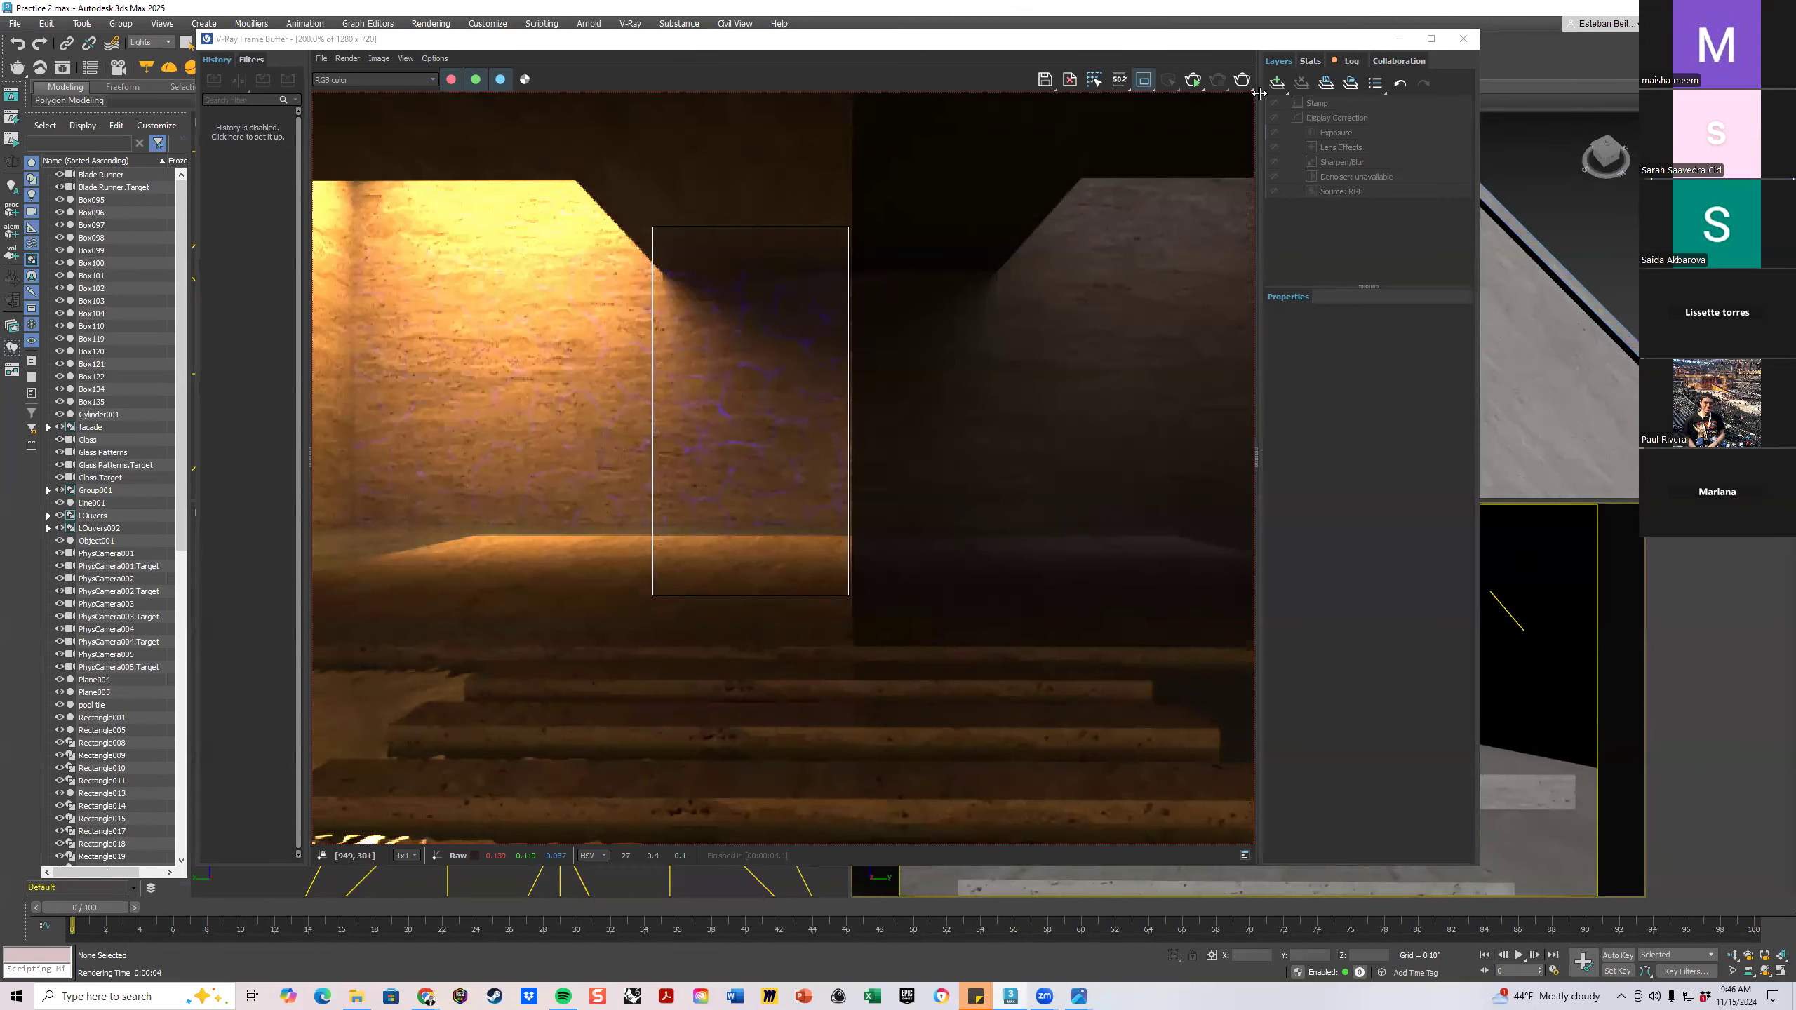
{"action": "left_click", "coordinate": [1245, 80]}
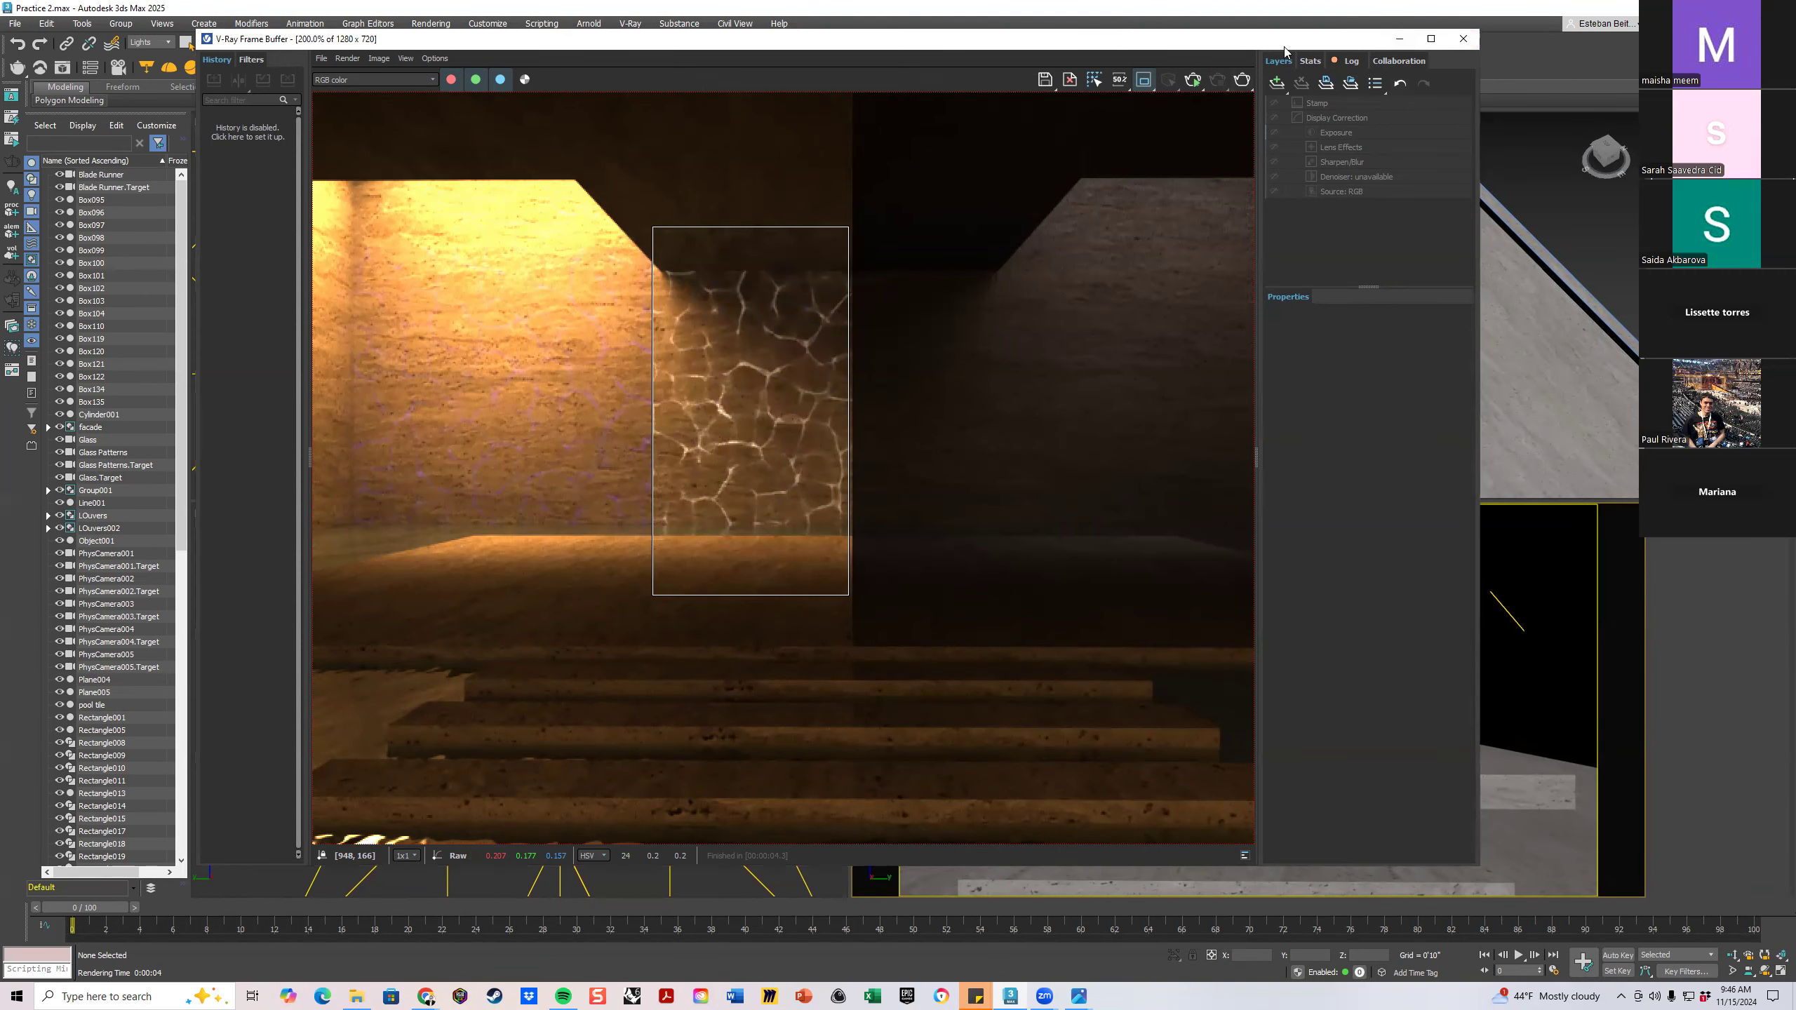
Put the frame buffer away, reselect the spotlight and adjust its intensity multiplier
{"action": "left_click", "coordinate": [1464, 37]}
{"action": "left_click", "coordinate": [730, 292]}
{"action": "left_click", "coordinate": [431, 320]}
{"action": "scroll", "coordinate": [1731, 647], "scroll_direction": "up", "scroll_amount": 2}
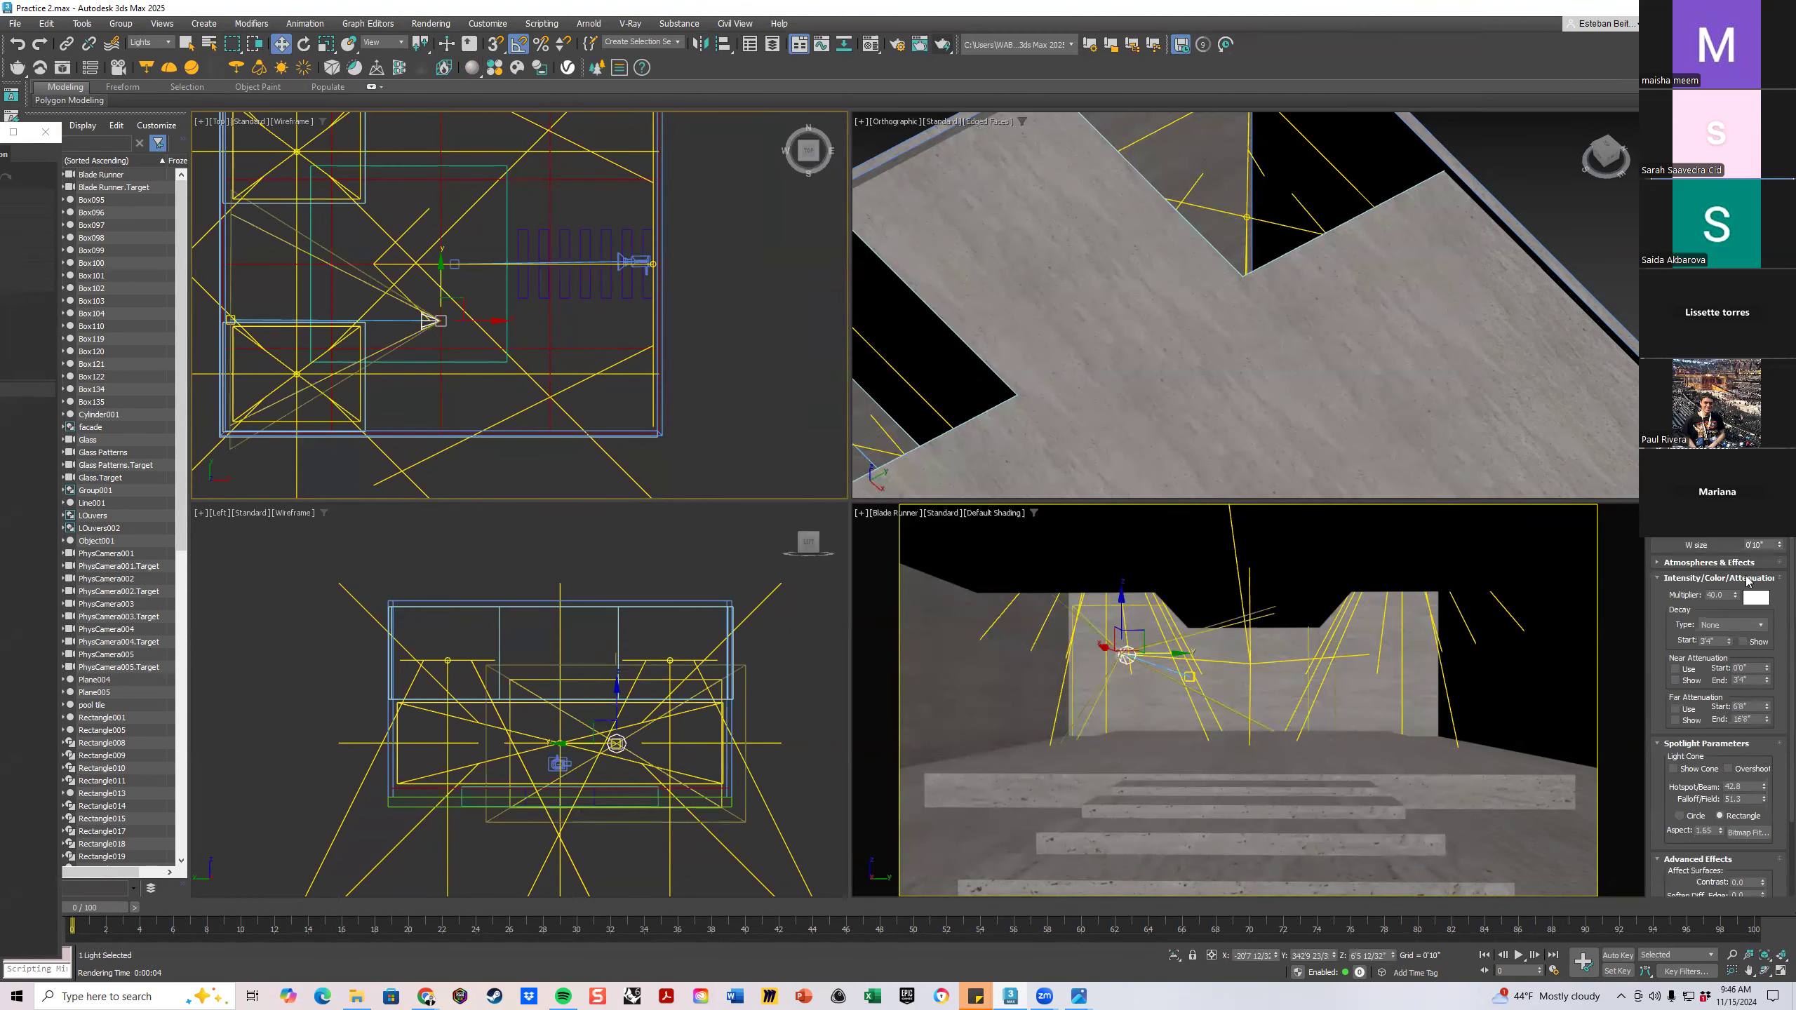
{"action": "left_click_drag", "start_coordinate": [1728, 596], "coordinate": [1658, 595]}
In the Top view, clone the spotlight together with its target as an instance on the other side of the room
{"action": "left_click", "coordinate": [707, 394]}
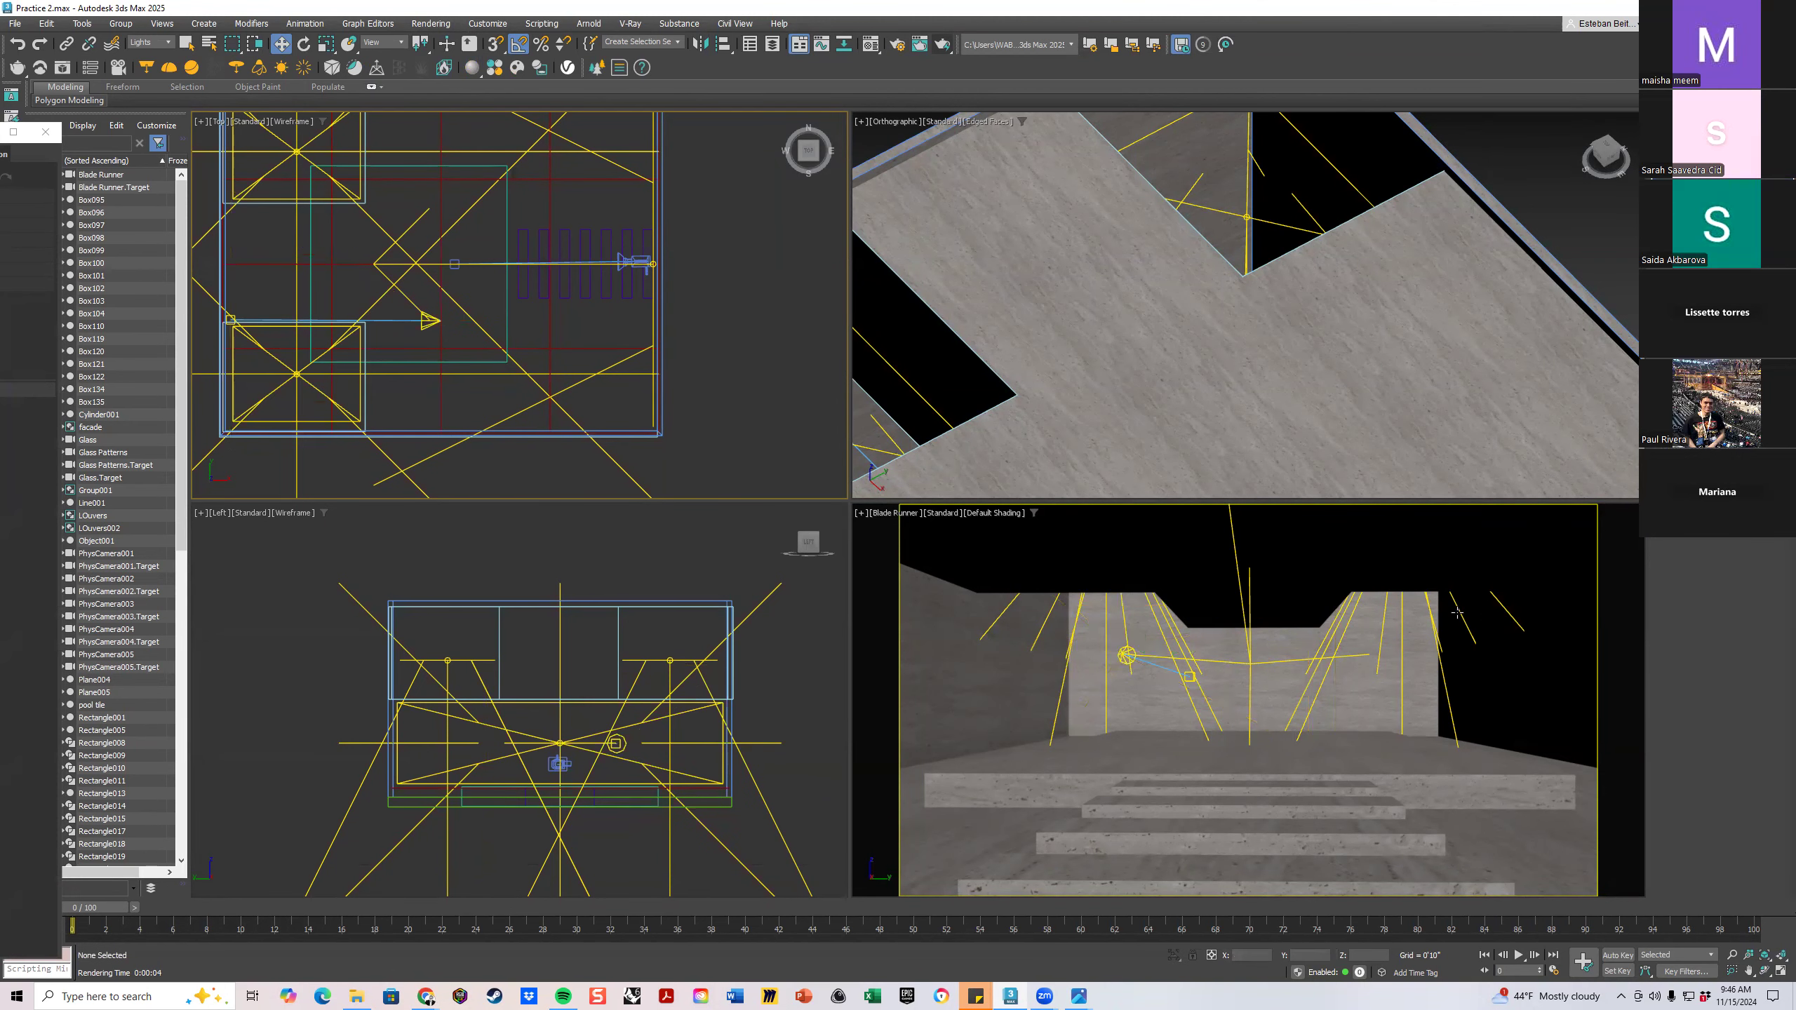
{"action": "left_click", "coordinate": [1779, 971]}
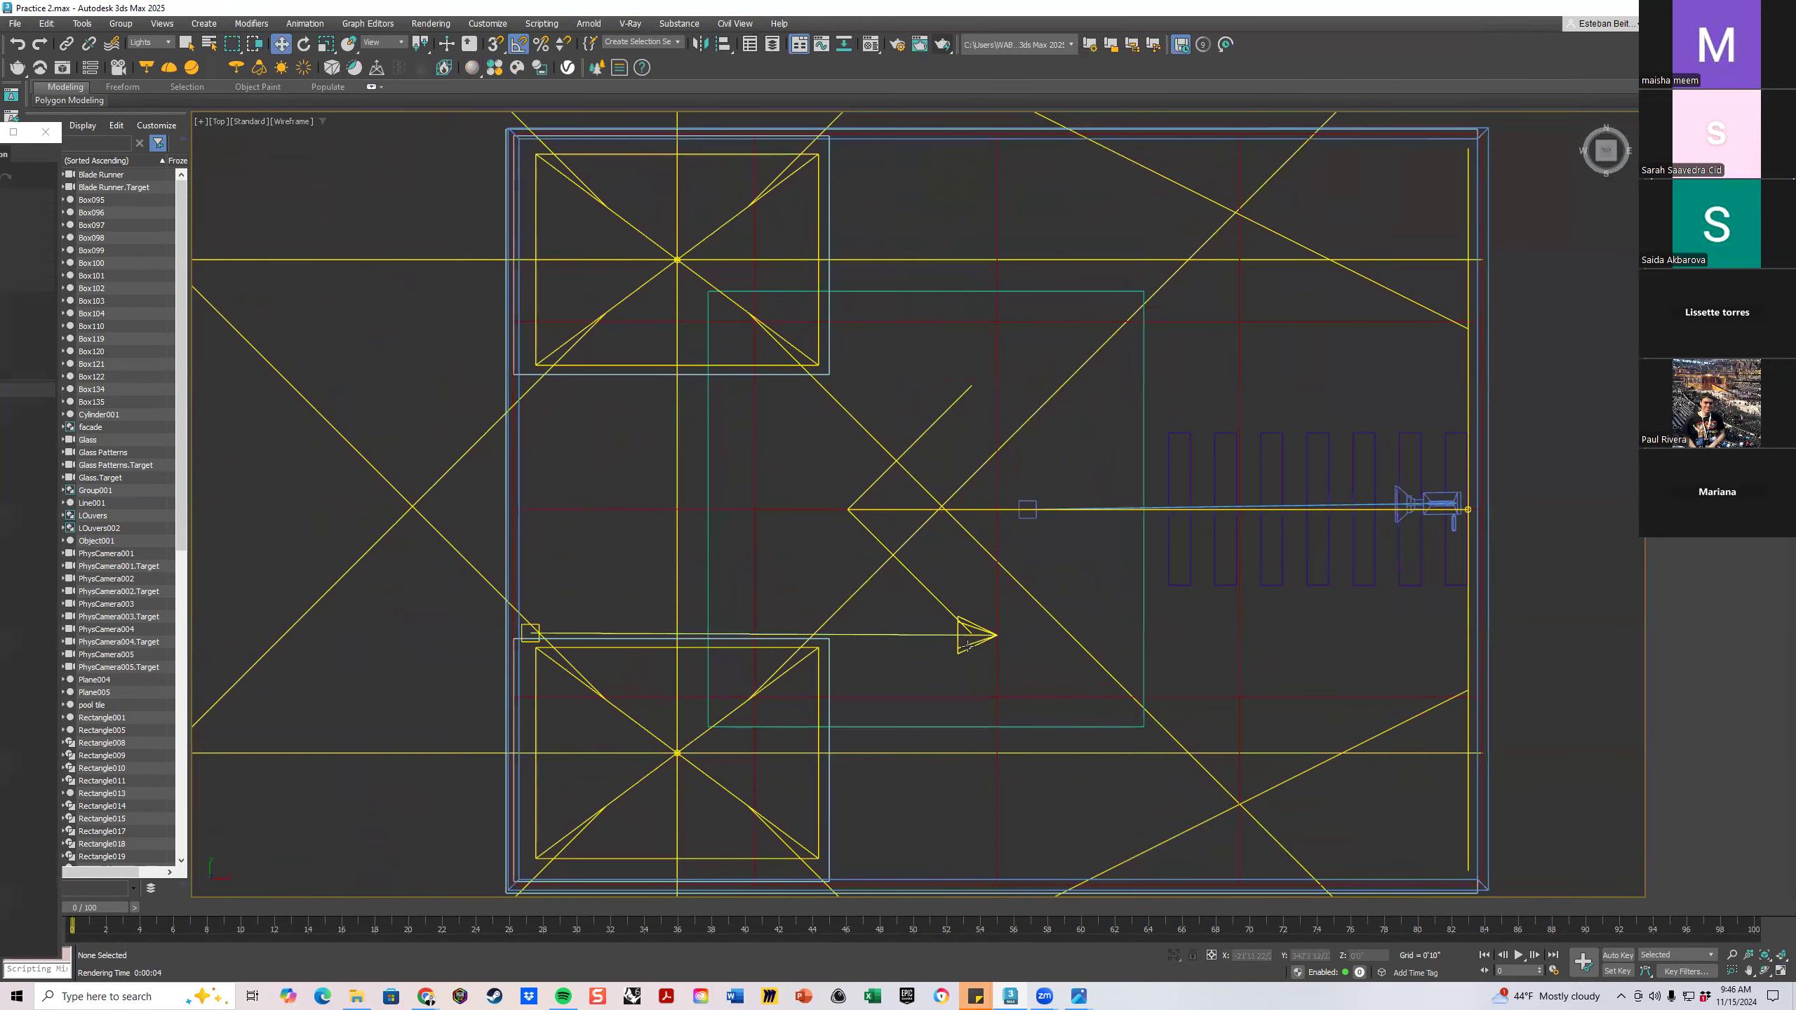
{"action": "left_click", "coordinate": [968, 644]}
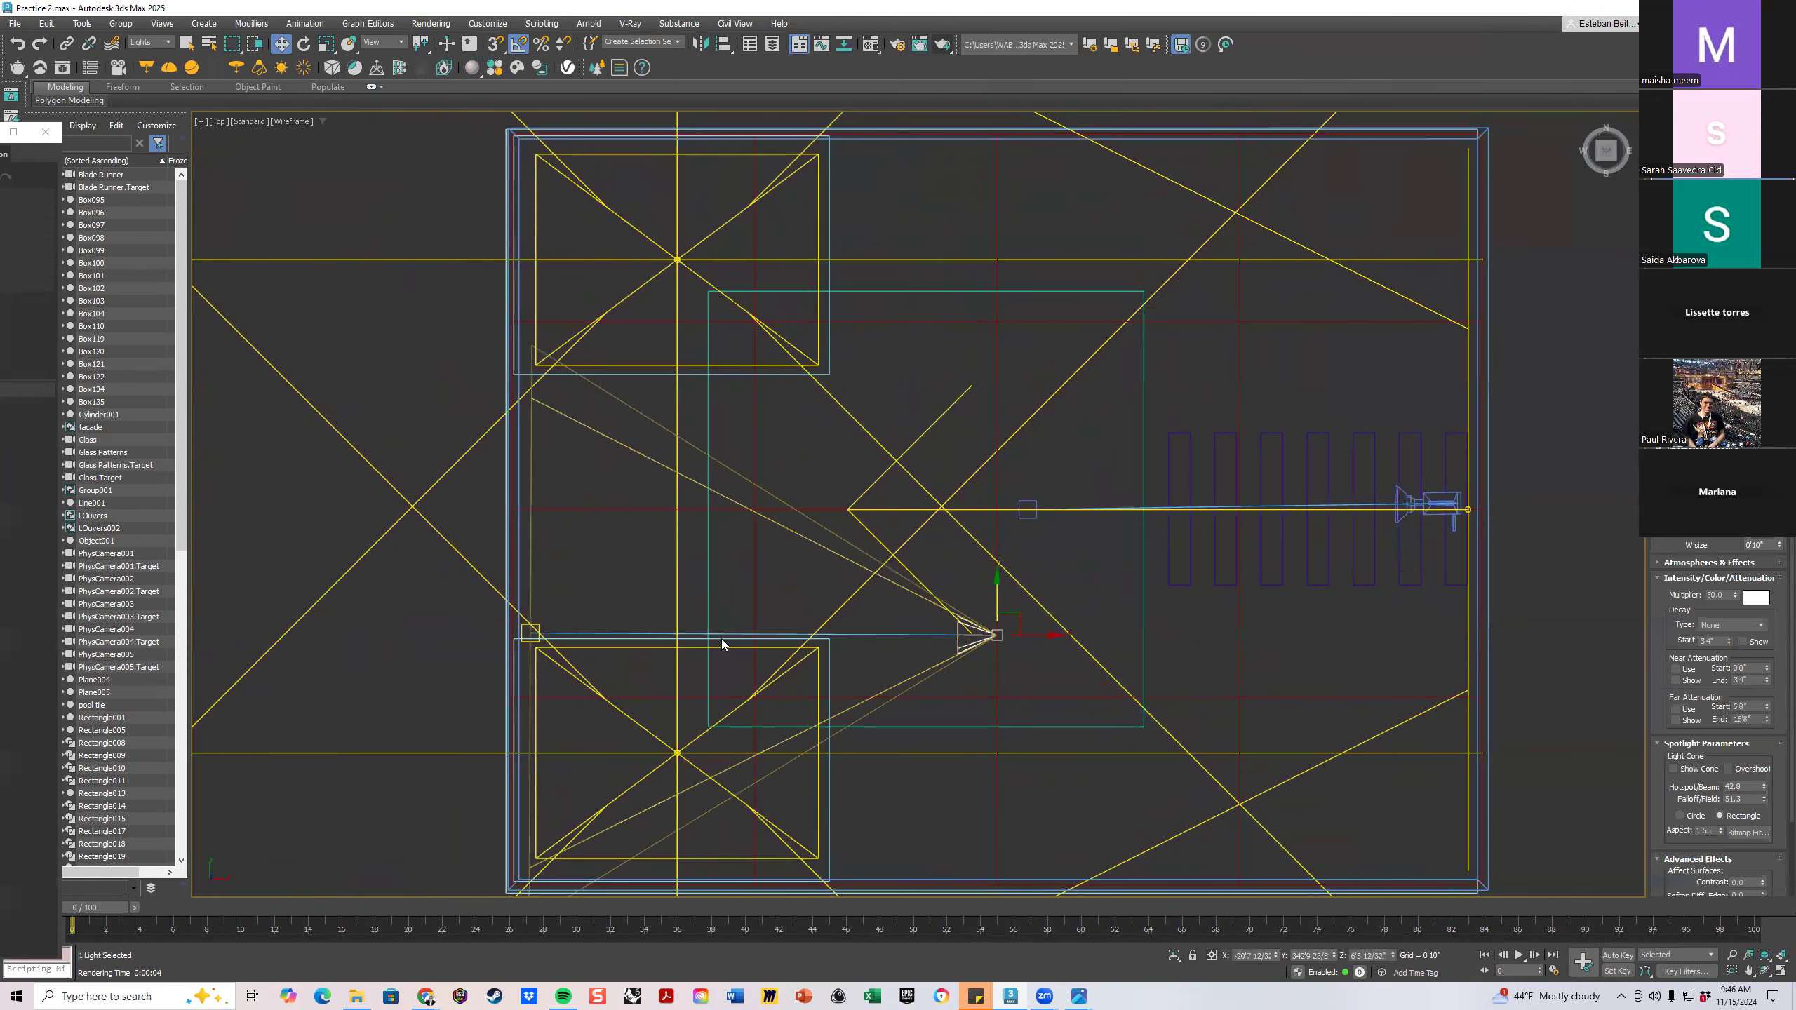
{"action": "left_click", "coordinate": [538, 624], "text": "ctrl"}
{"action": "middle_click_drag", "start_coordinate": [784, 627], "coordinate": [864, 648]}
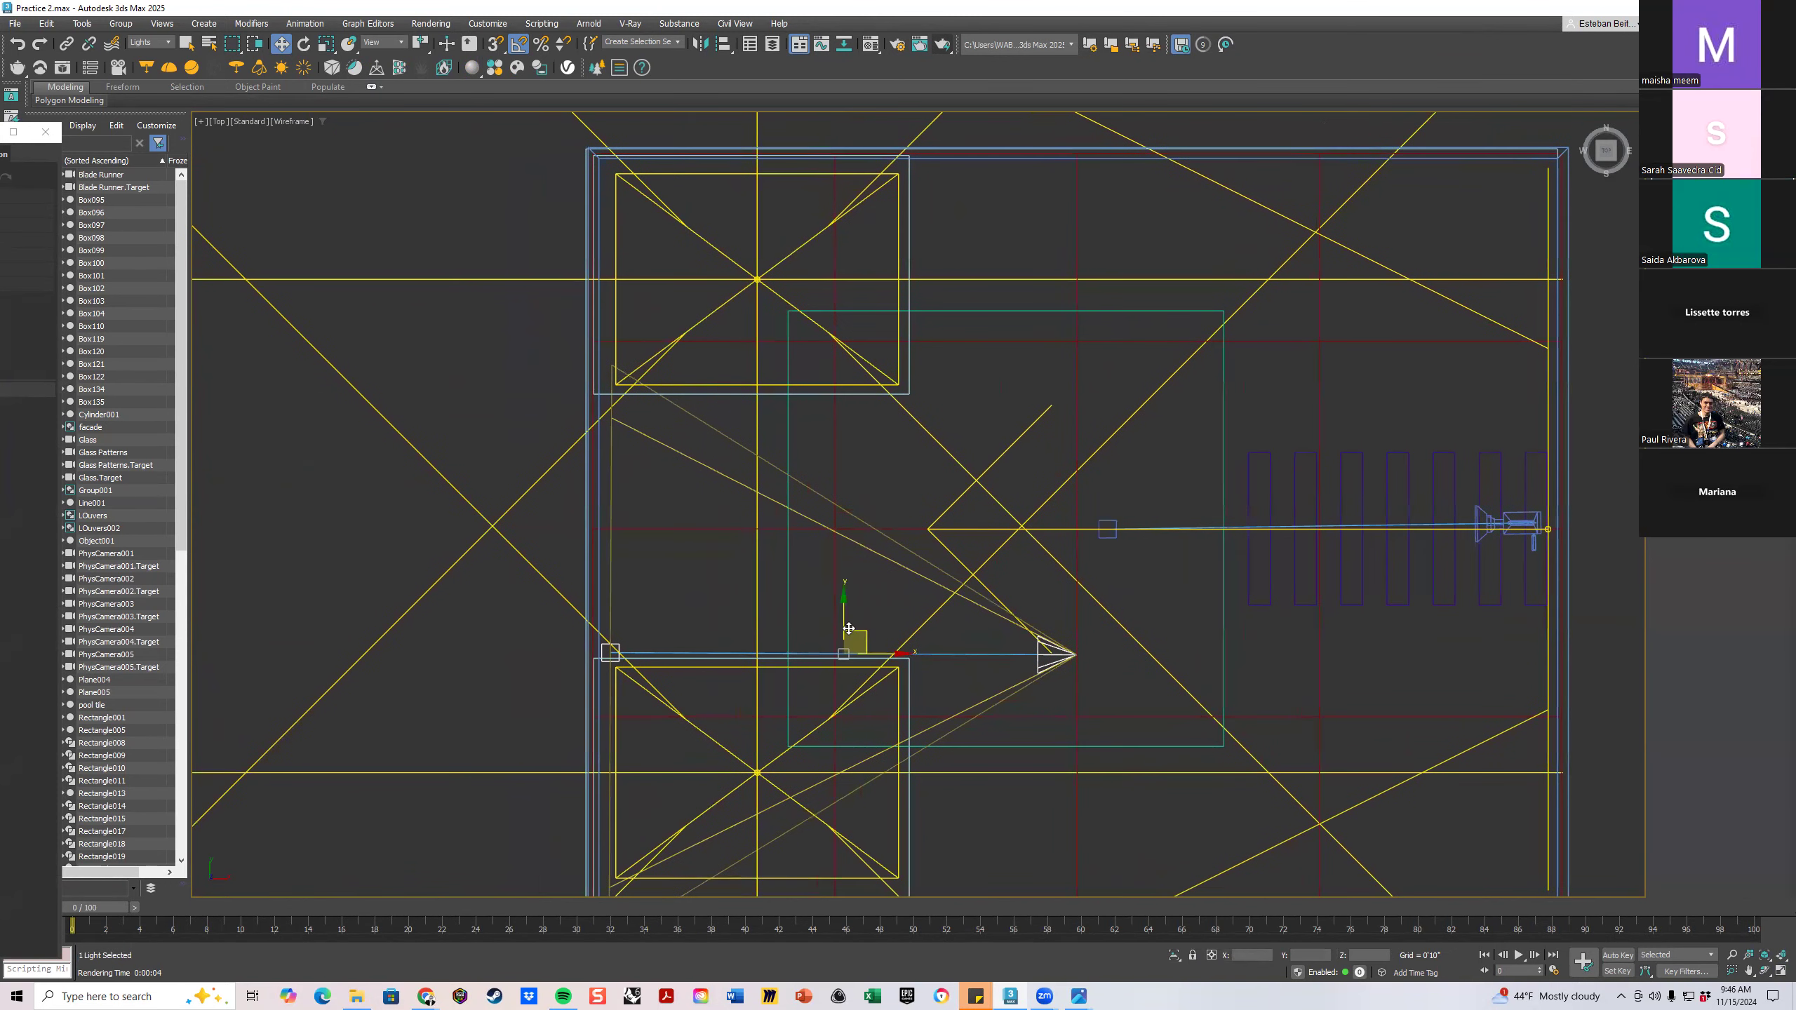
{"action": "mouse_move", "coordinate": [850, 617]}
{"action": "left_mouse_down", "text": "shift"}
{"action": "mouse_move", "coordinate": [926, 245]}
{"action": "mouse_move", "coordinate": [922, 299]}
{"action": "left_mouse_up", "text": "shift"}
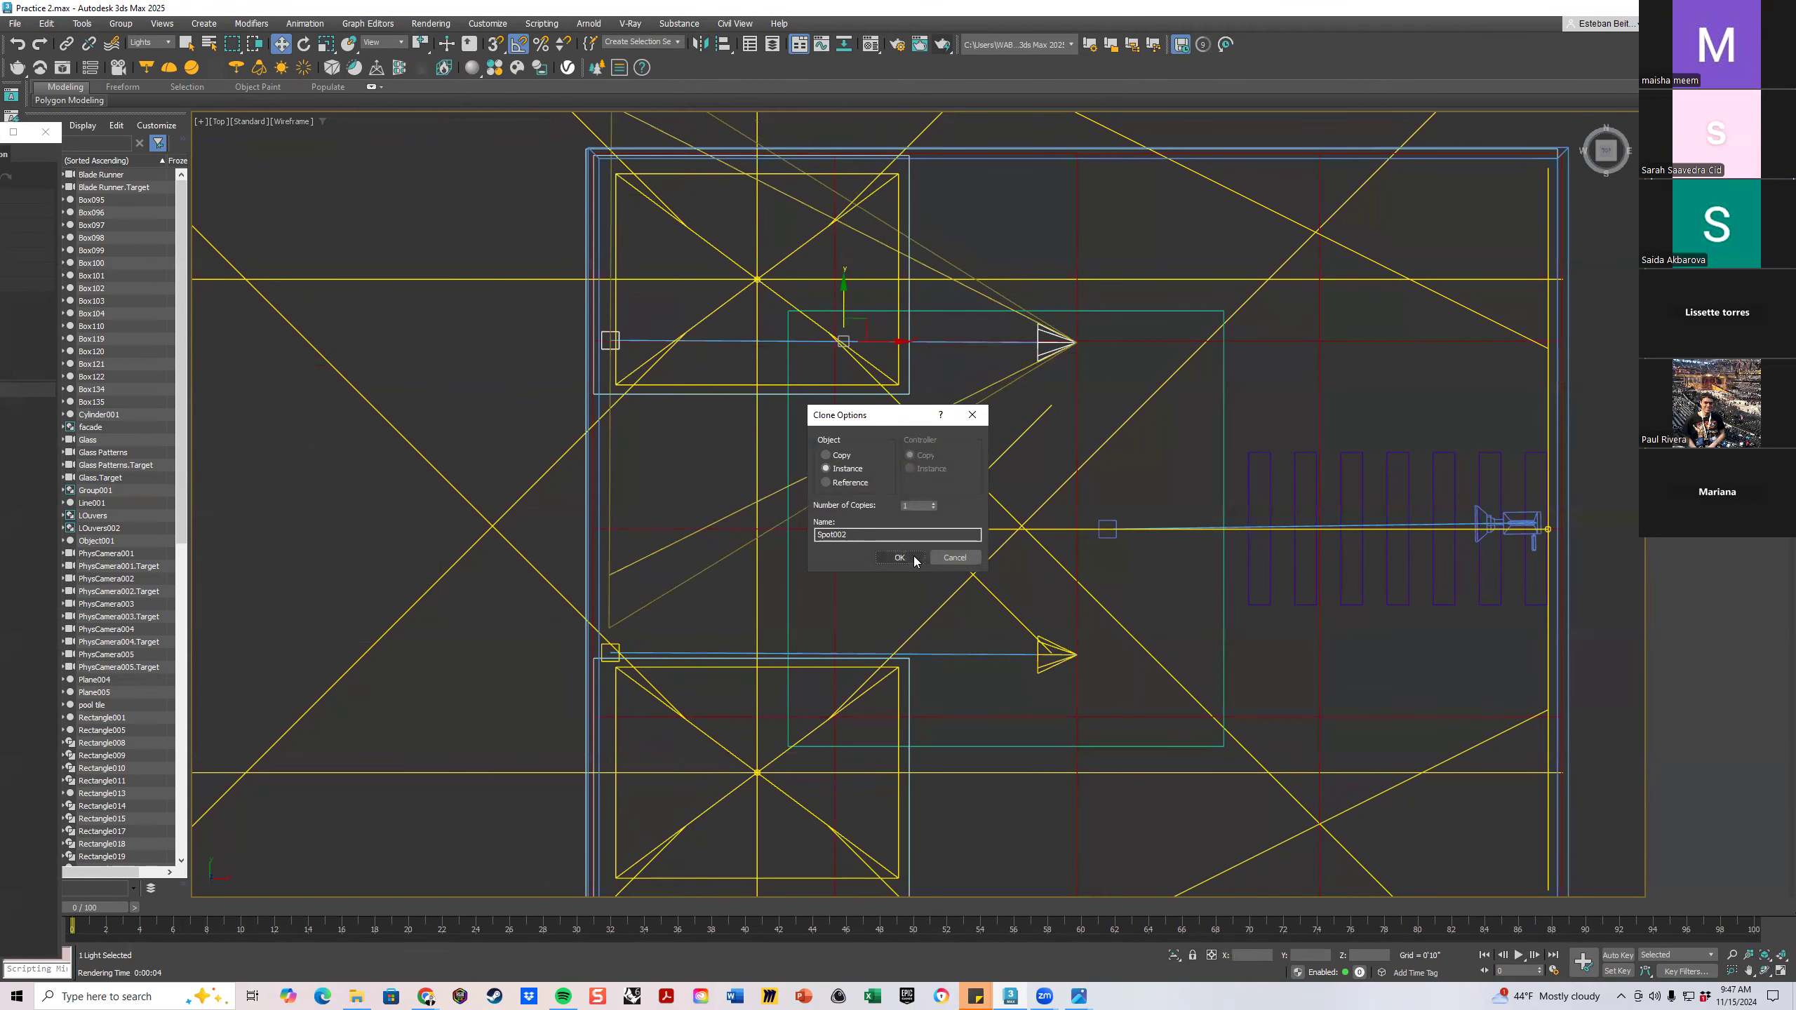
{"action": "left_click", "coordinate": [898, 557]}
Move the original spotlight and its target closer to the nearer side wall in the Top view
{"action": "scroll", "coordinate": [1014, 521], "scroll_direction": "down", "scroll_amount": 3}
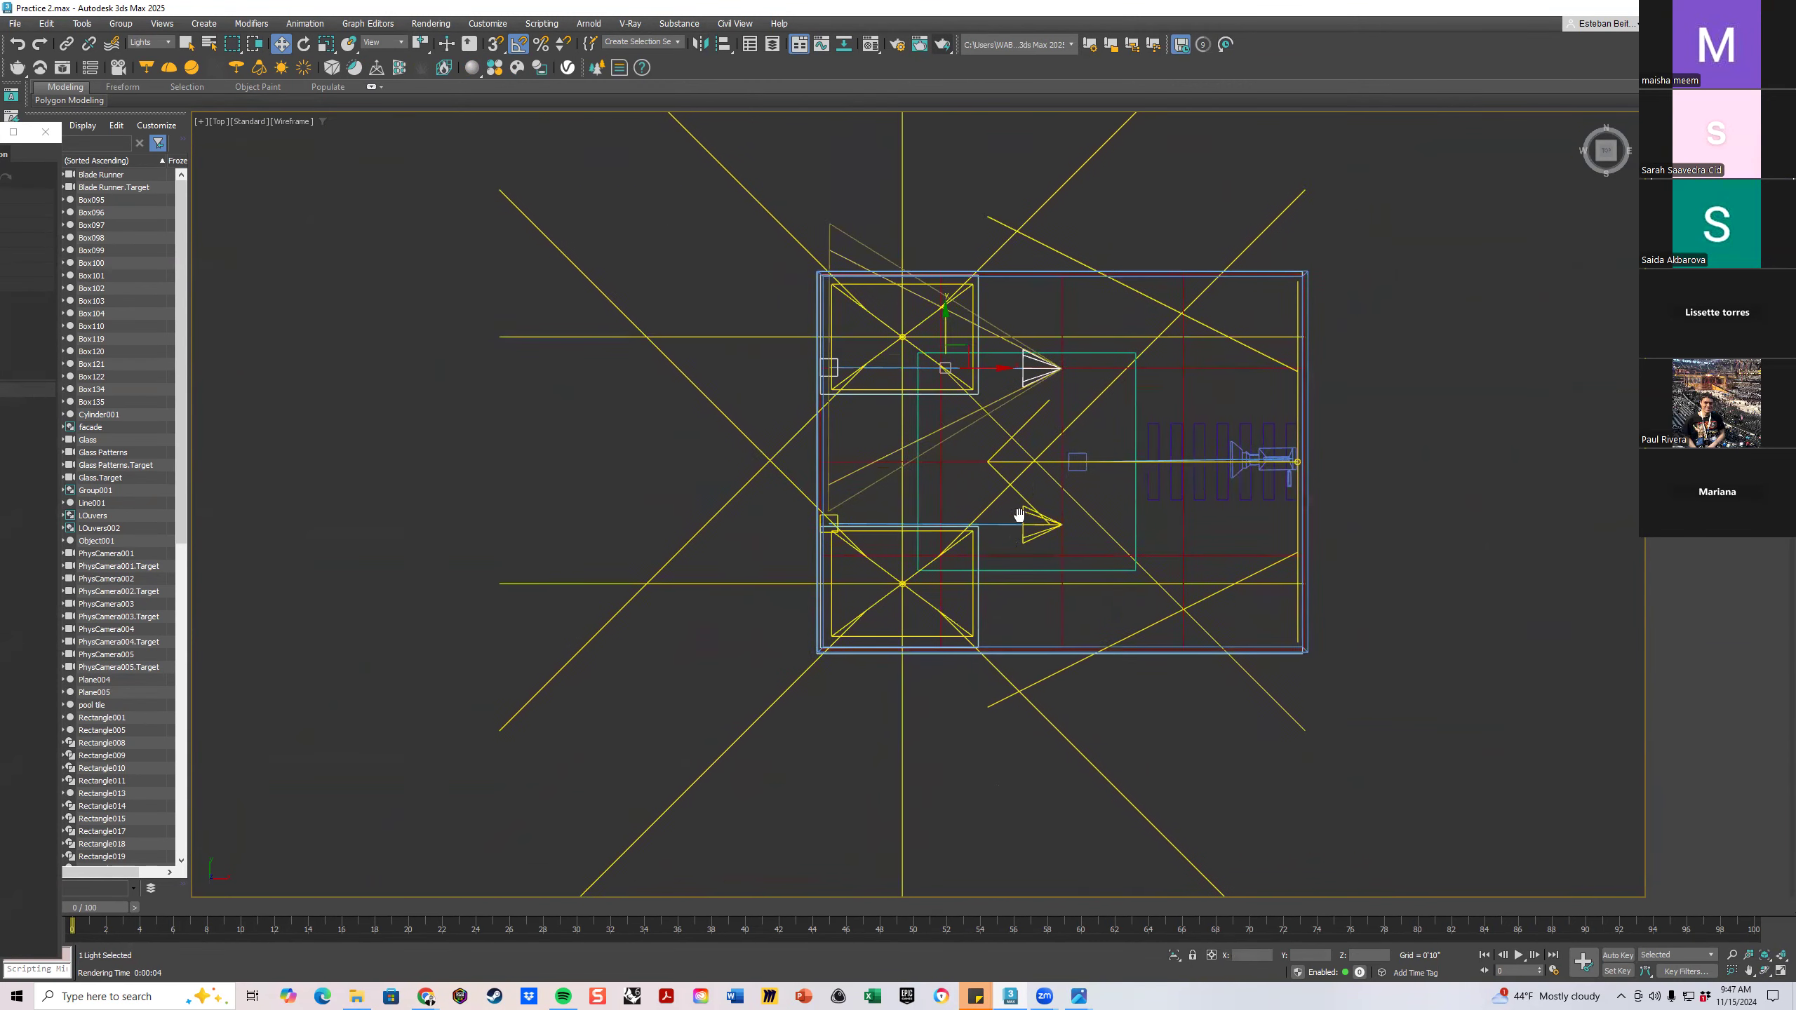
{"action": "scroll", "coordinate": [1054, 516], "scroll_direction": "up", "scroll_amount": 4}
{"action": "left_click", "coordinate": [1074, 489]}
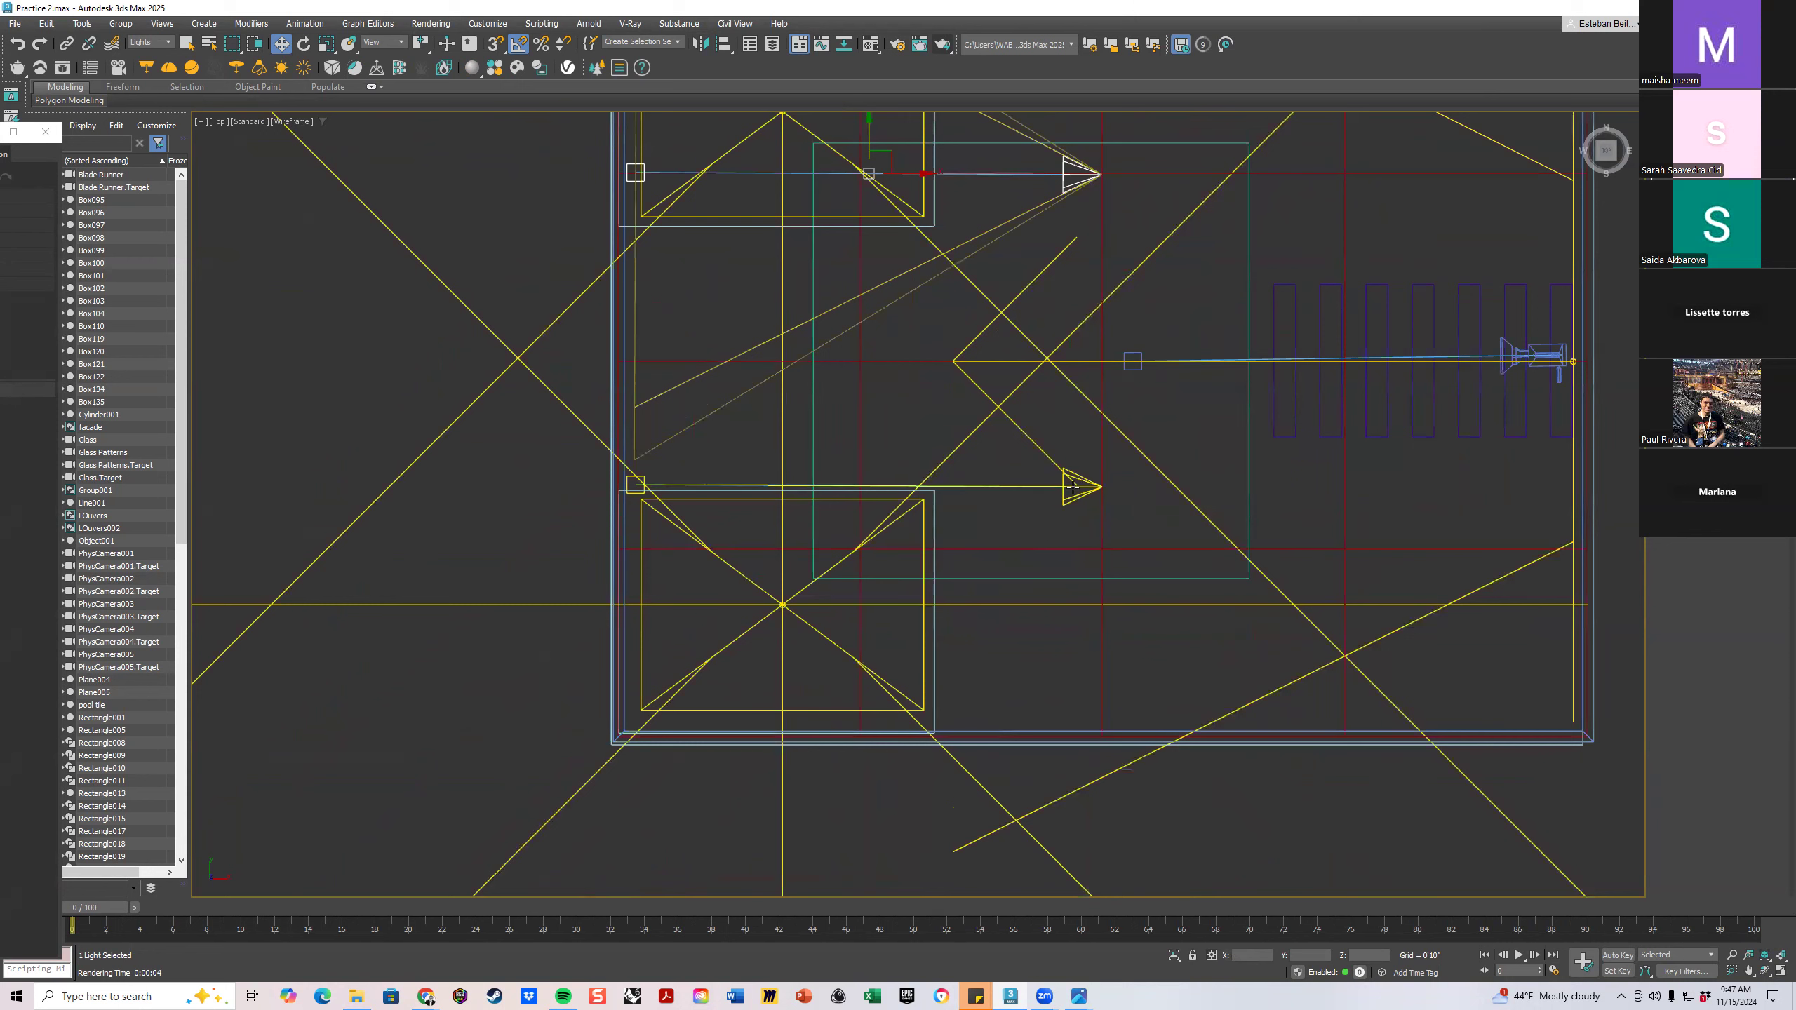
{"action": "left_click", "coordinate": [644, 476], "text": "ctrl"}
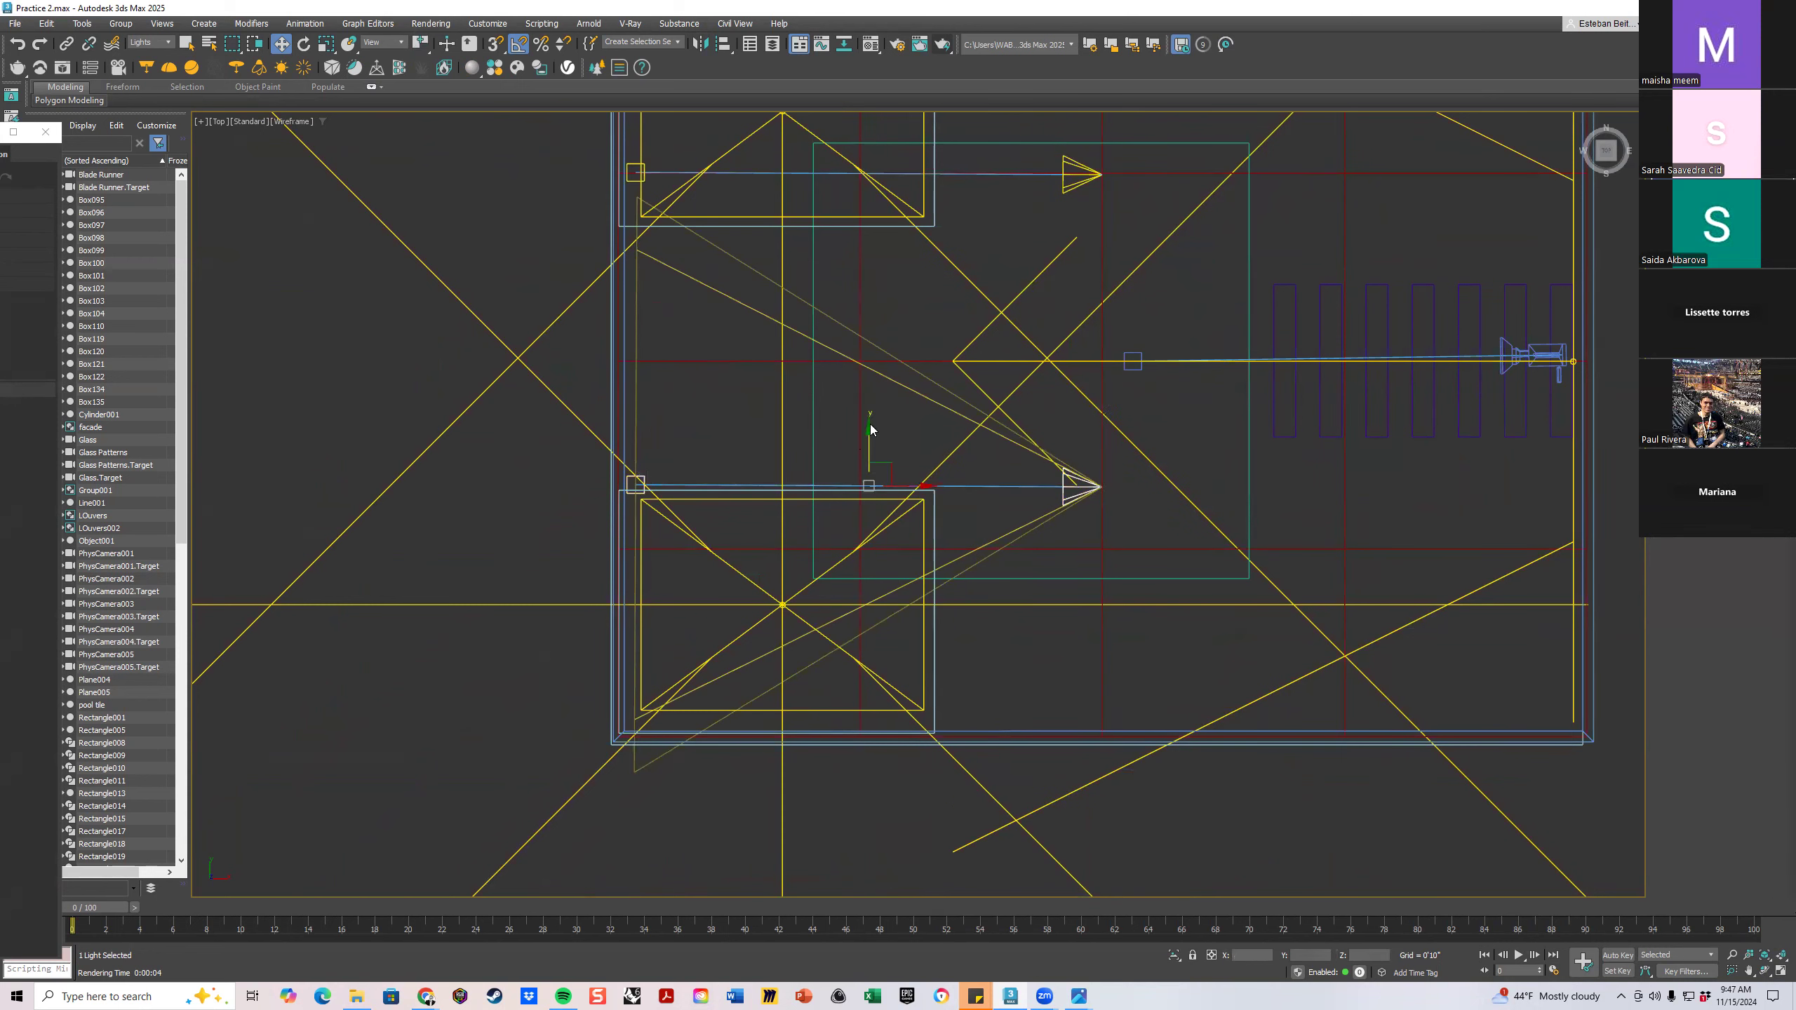
{"action": "left_click_drag", "start_coordinate": [869, 428], "coordinate": [868, 490], "text": "shift"}
{"action": "left_click", "coordinate": [956, 559]}
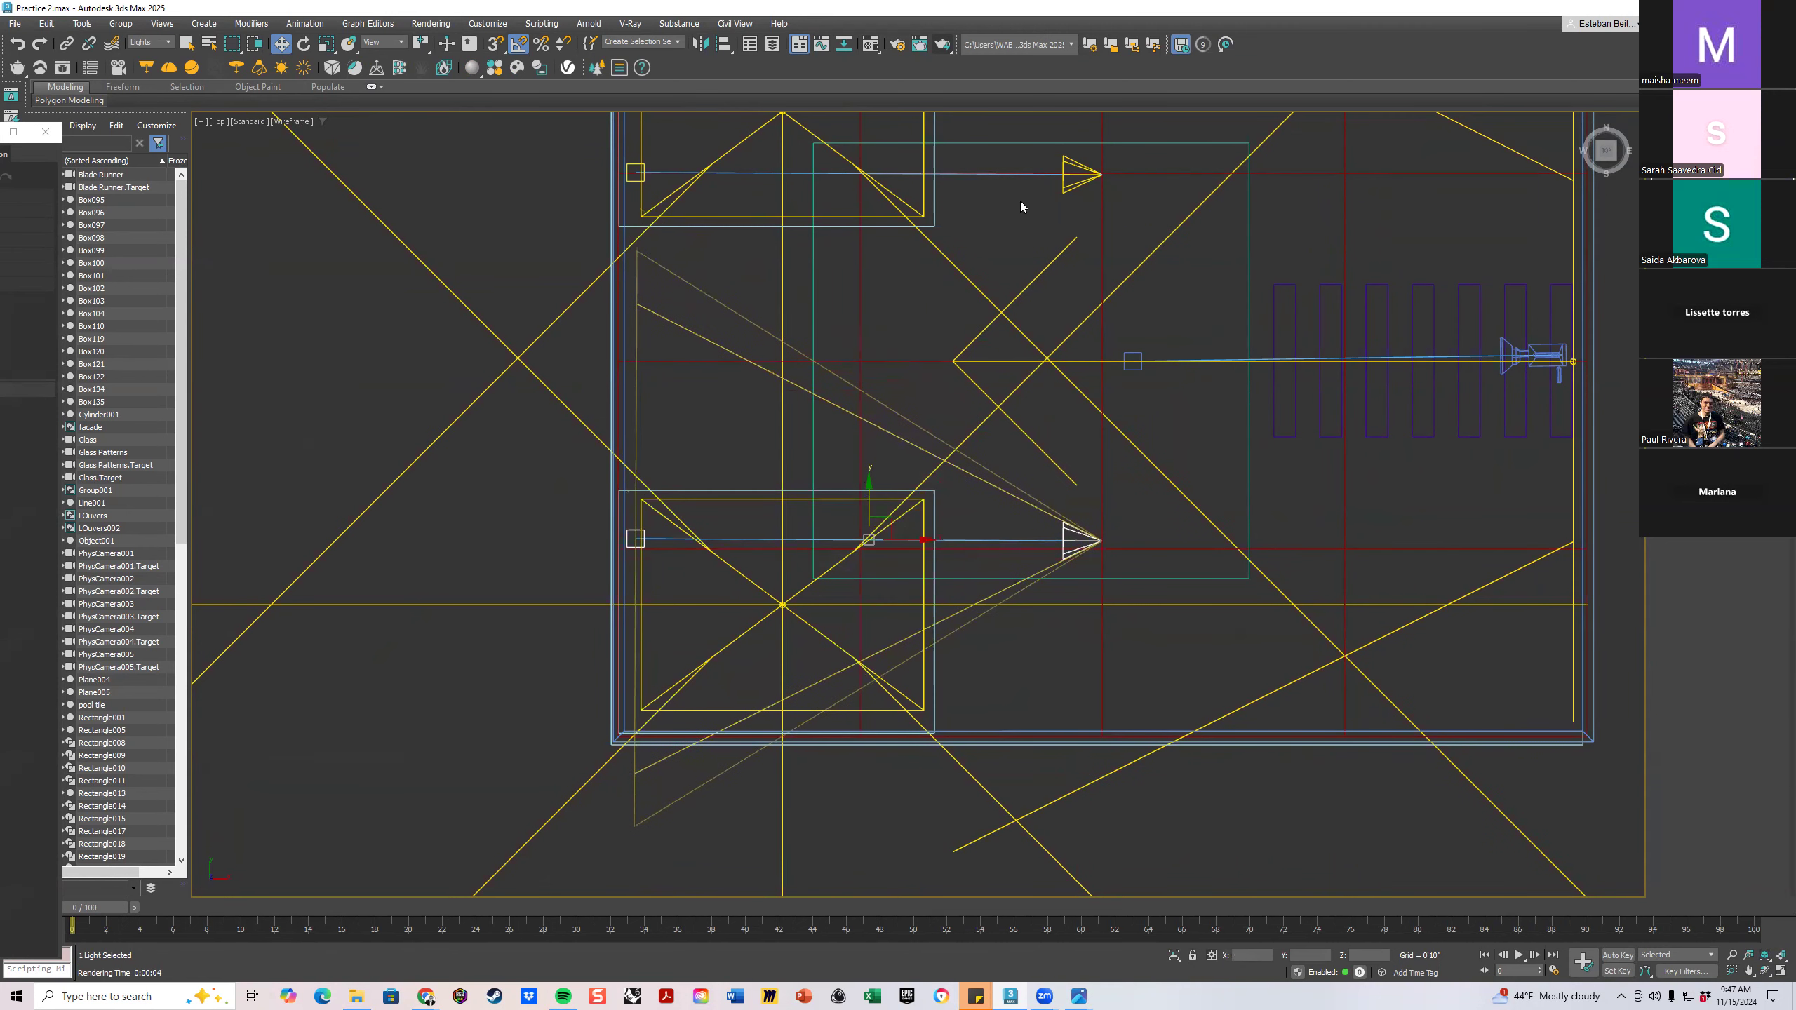
Delete the earlier clone and clone the repositioned spotlight with its target as an instance near the opposite side wall
{"action": "left_click", "coordinate": [1068, 183]}
{"action": "left_click_drag", "start_coordinate": [1068, 182], "coordinate": [1068, 551]}
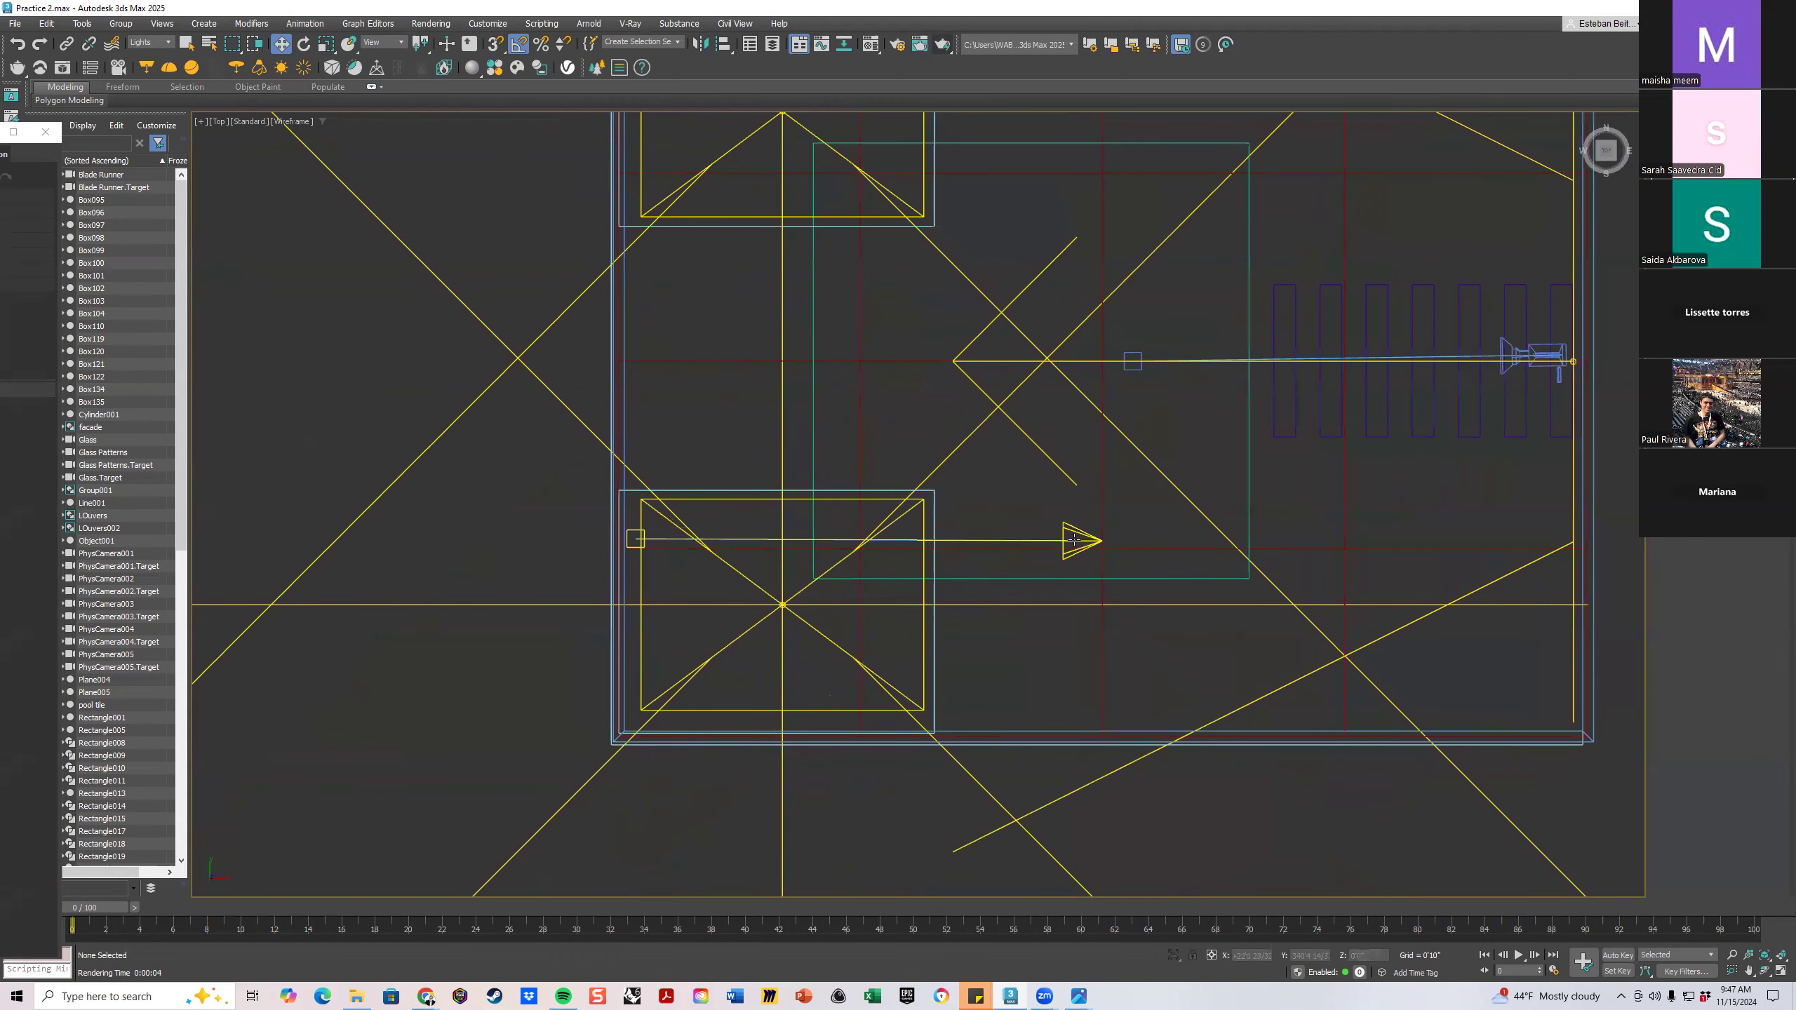
{"action": "left_click", "coordinate": [631, 530], "text": "ctrl"}
{"action": "middle_click_drag", "start_coordinate": [877, 541], "coordinate": [874, 590]}
{"action": "left_click_drag", "start_coordinate": [871, 548], "coordinate": [930, 183], "text": "shift"}
{"action": "left_click", "coordinate": [901, 559]}
Clone the spotlight with its target as another instance outside the room, beyond the back wall
{"action": "scroll", "coordinate": [870, 510], "scroll_direction": "down", "scroll_amount": 5}
{"action": "scroll", "coordinate": [922, 543], "scroll_direction": "down", "scroll_amount": 2}
{"action": "scroll", "coordinate": [922, 543], "scroll_direction": "up", "scroll_amount": 8}
{"action": "left_click_drag", "start_coordinate": [957, 370], "coordinate": [466, 452], "text": "shift"}
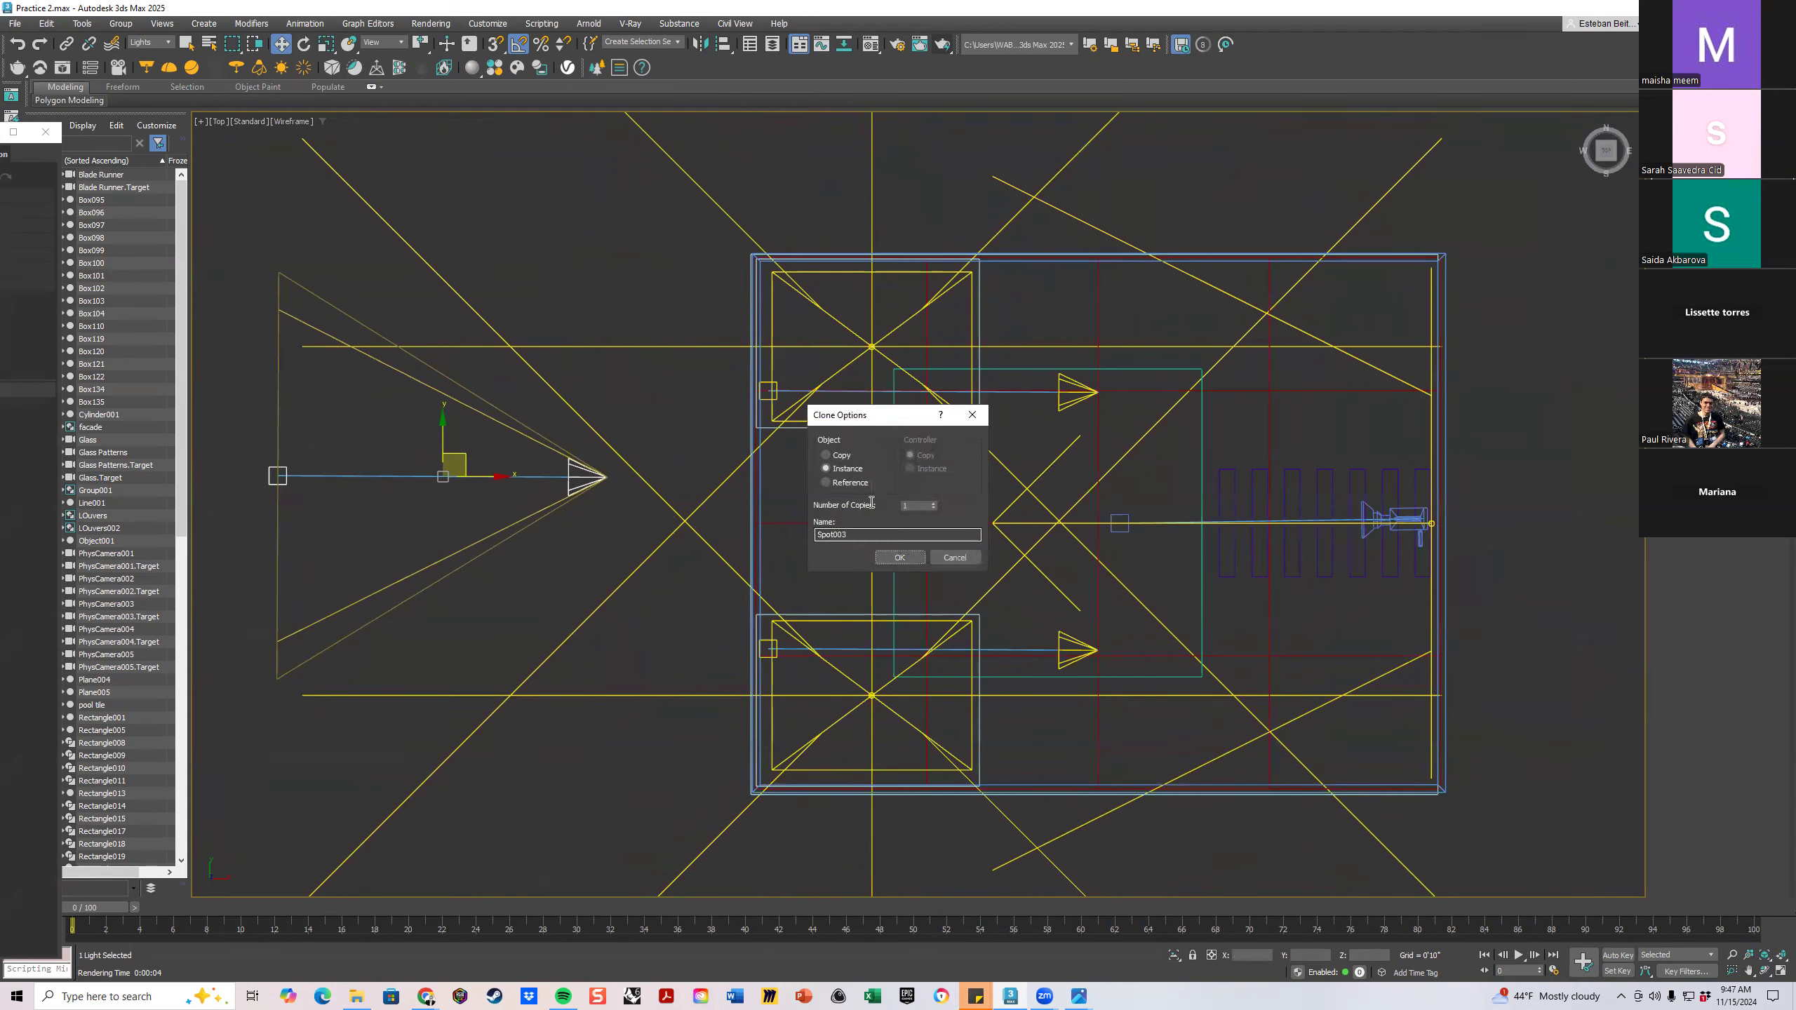
{"action": "left_click", "coordinate": [892, 558]}
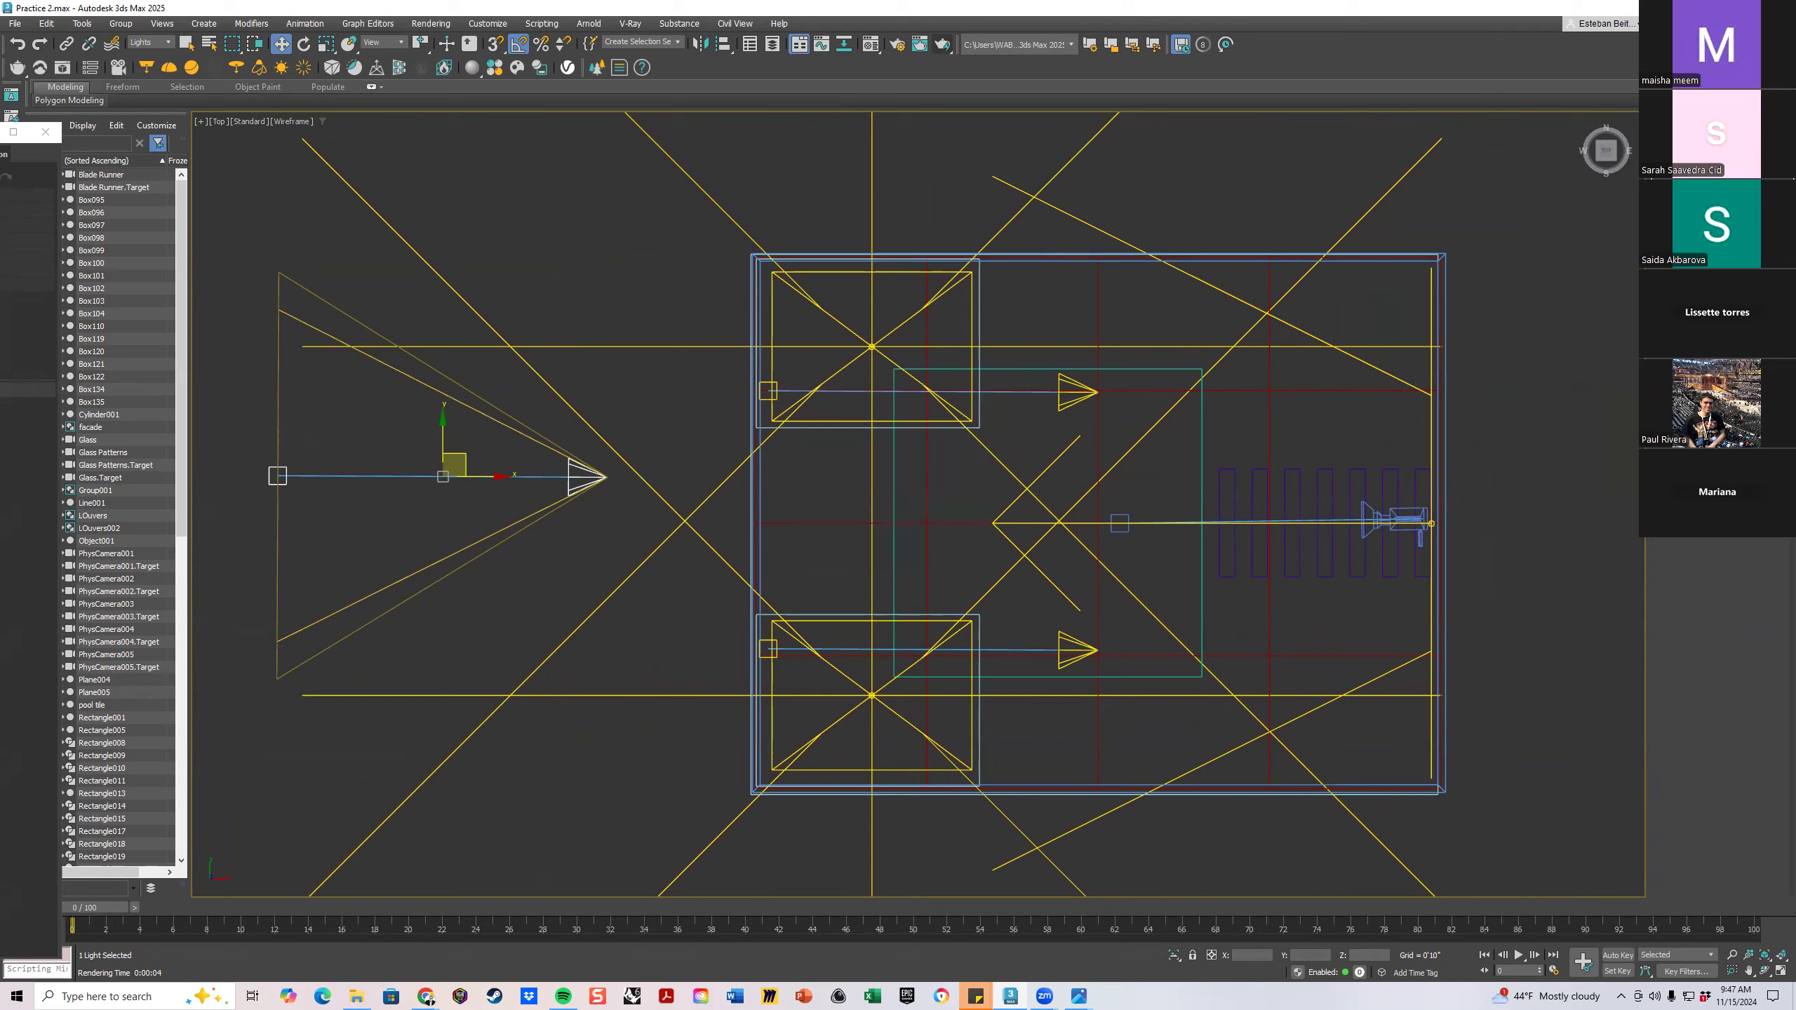
Change the Left viewport to the Front view and return to the four-viewport layout
{"action": "left_click", "coordinate": [1780, 968]}
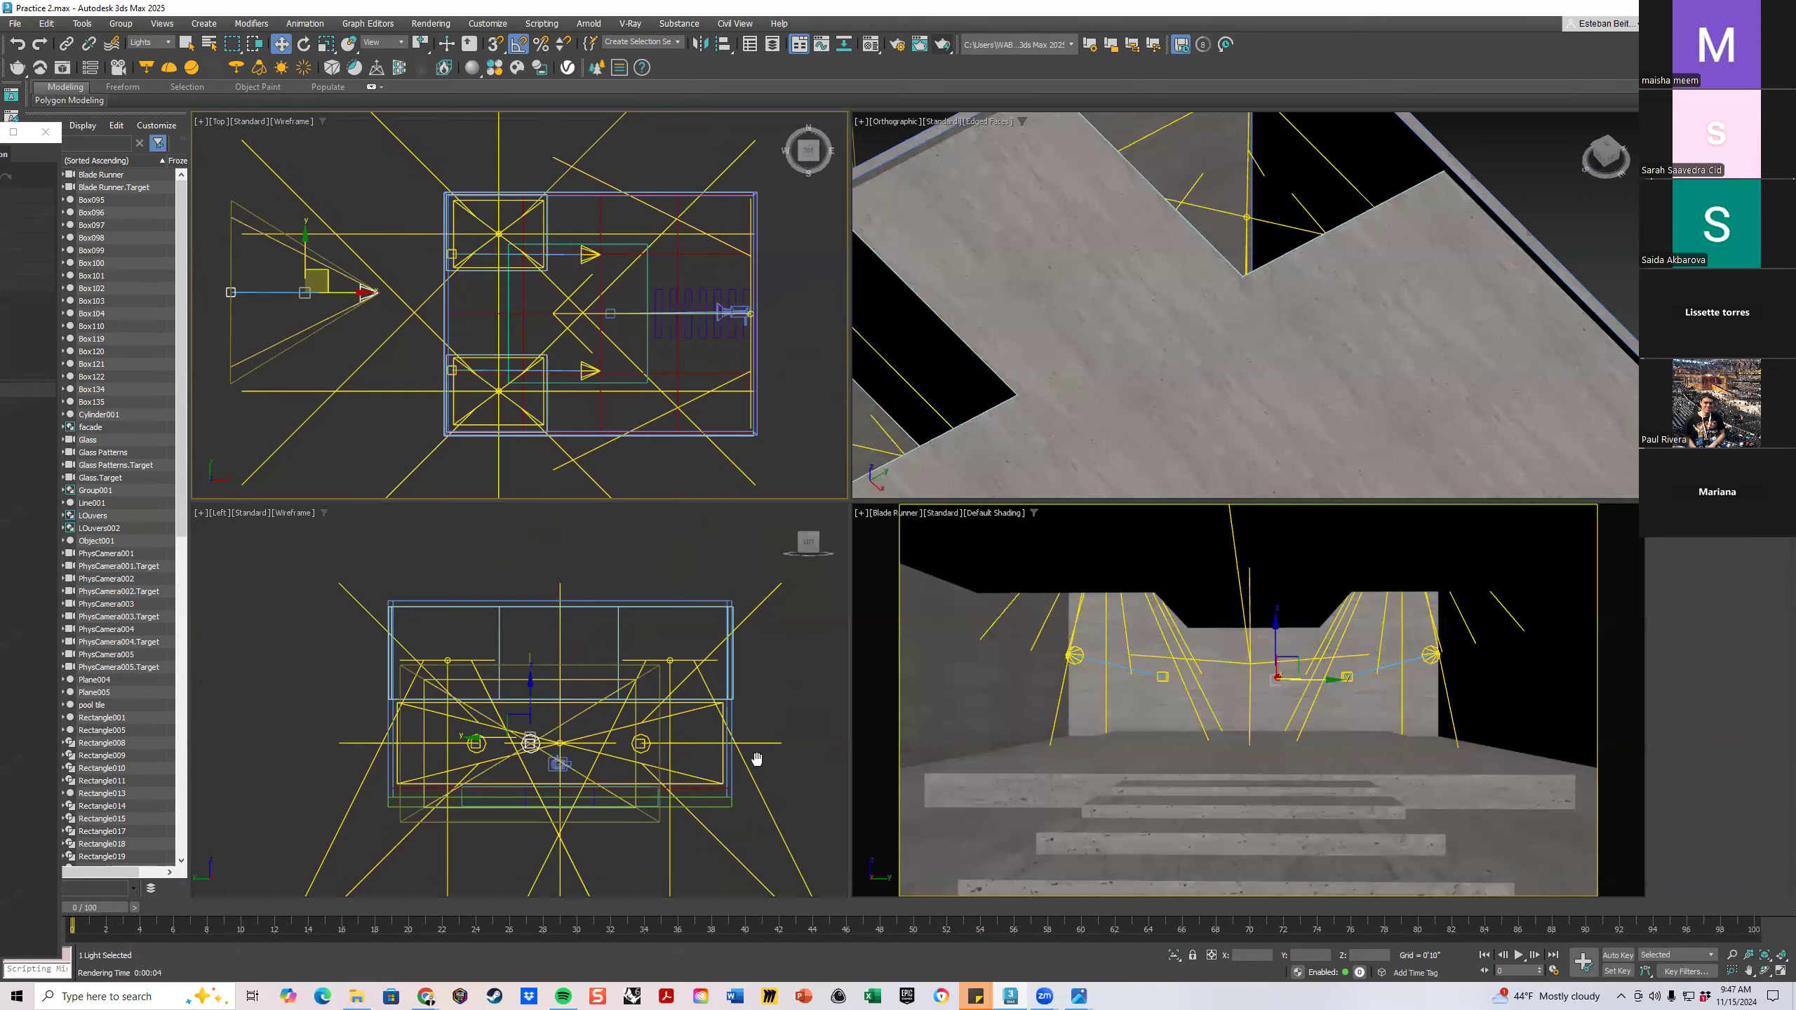
{"action": "middle_click_drag", "start_coordinate": [756, 769], "coordinate": [764, 749]}
{"action": "left_click", "coordinate": [1780, 968]}
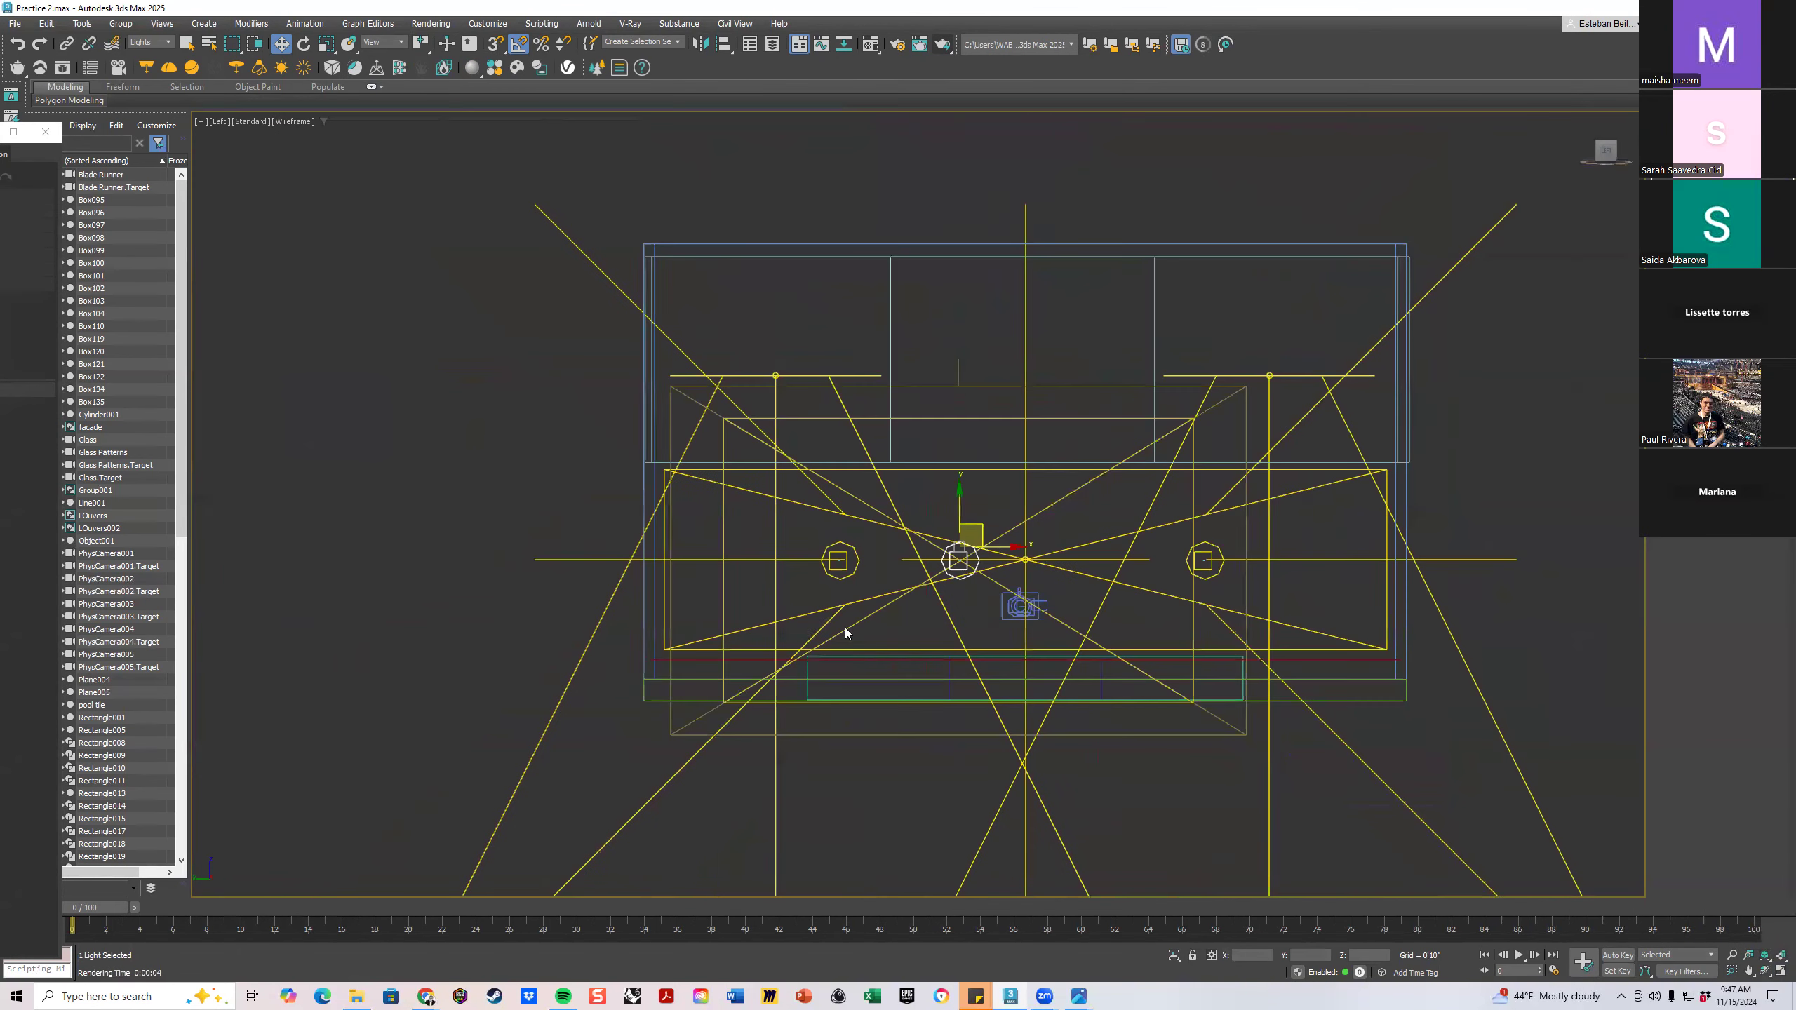
{"action": "left_click", "coordinate": [217, 124]}
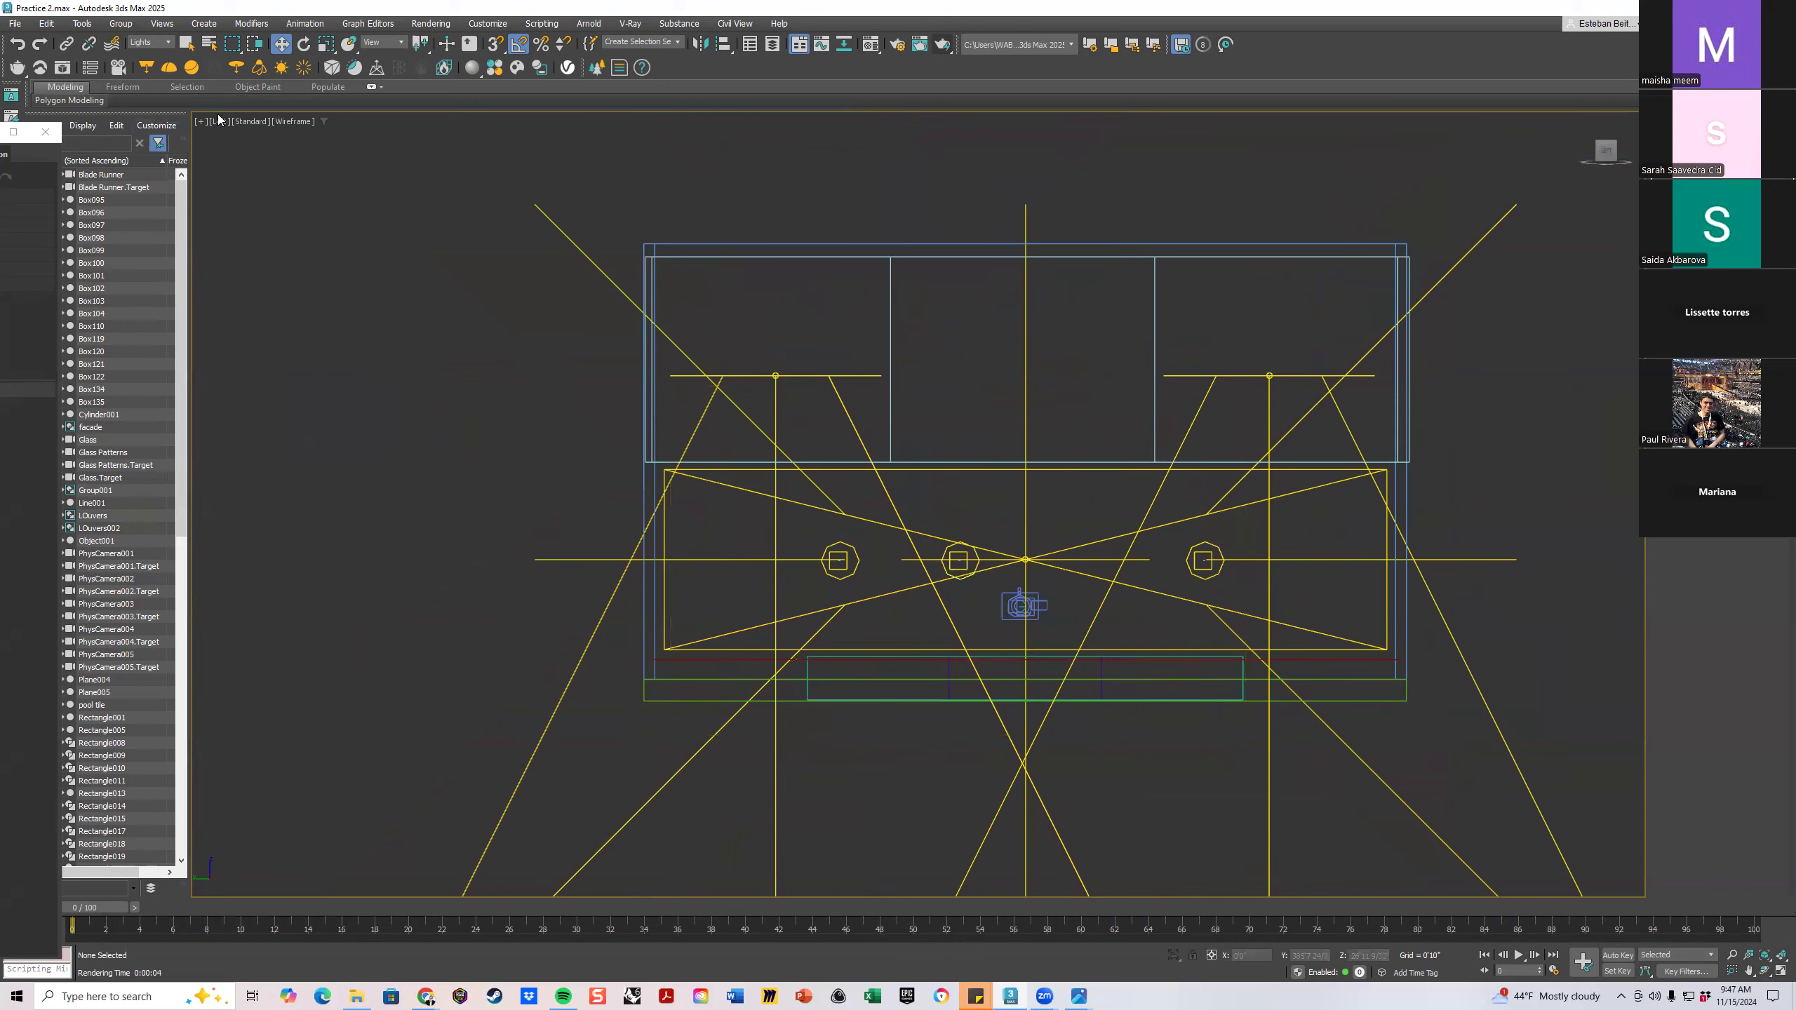
{"action": "left_click", "coordinate": [220, 121]}
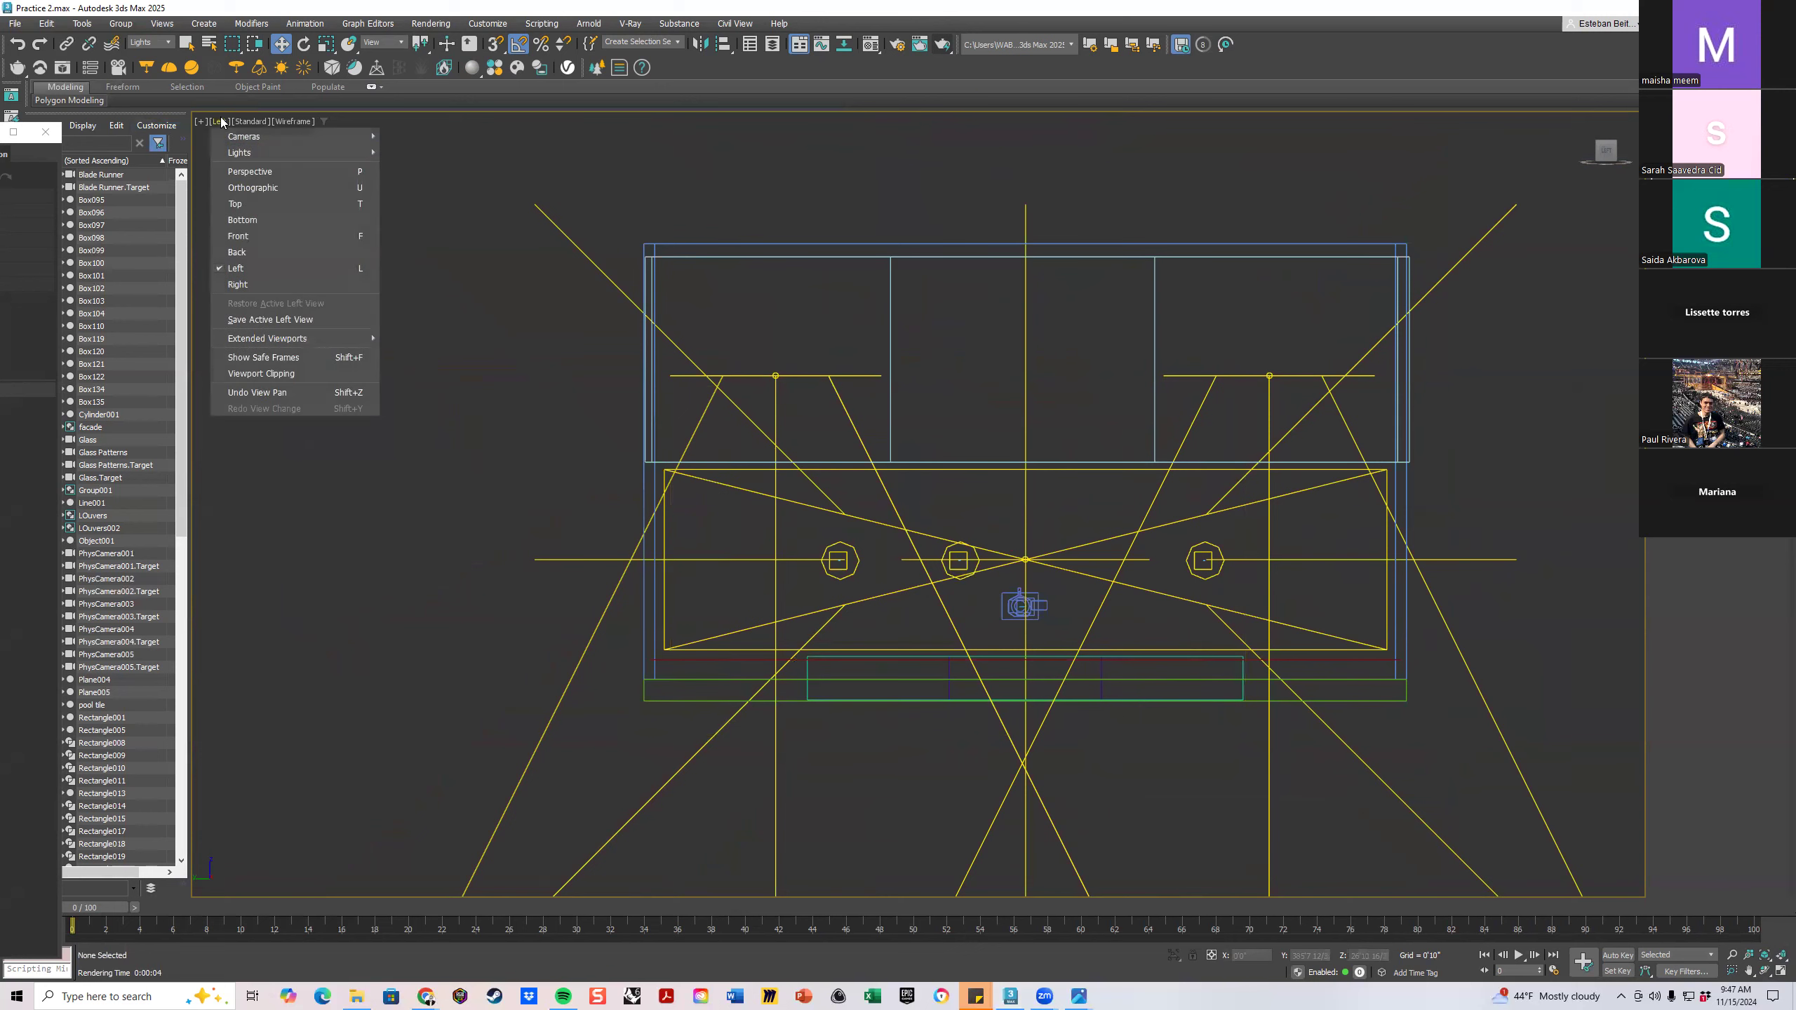
{"action": "left_click", "coordinate": [256, 239]}
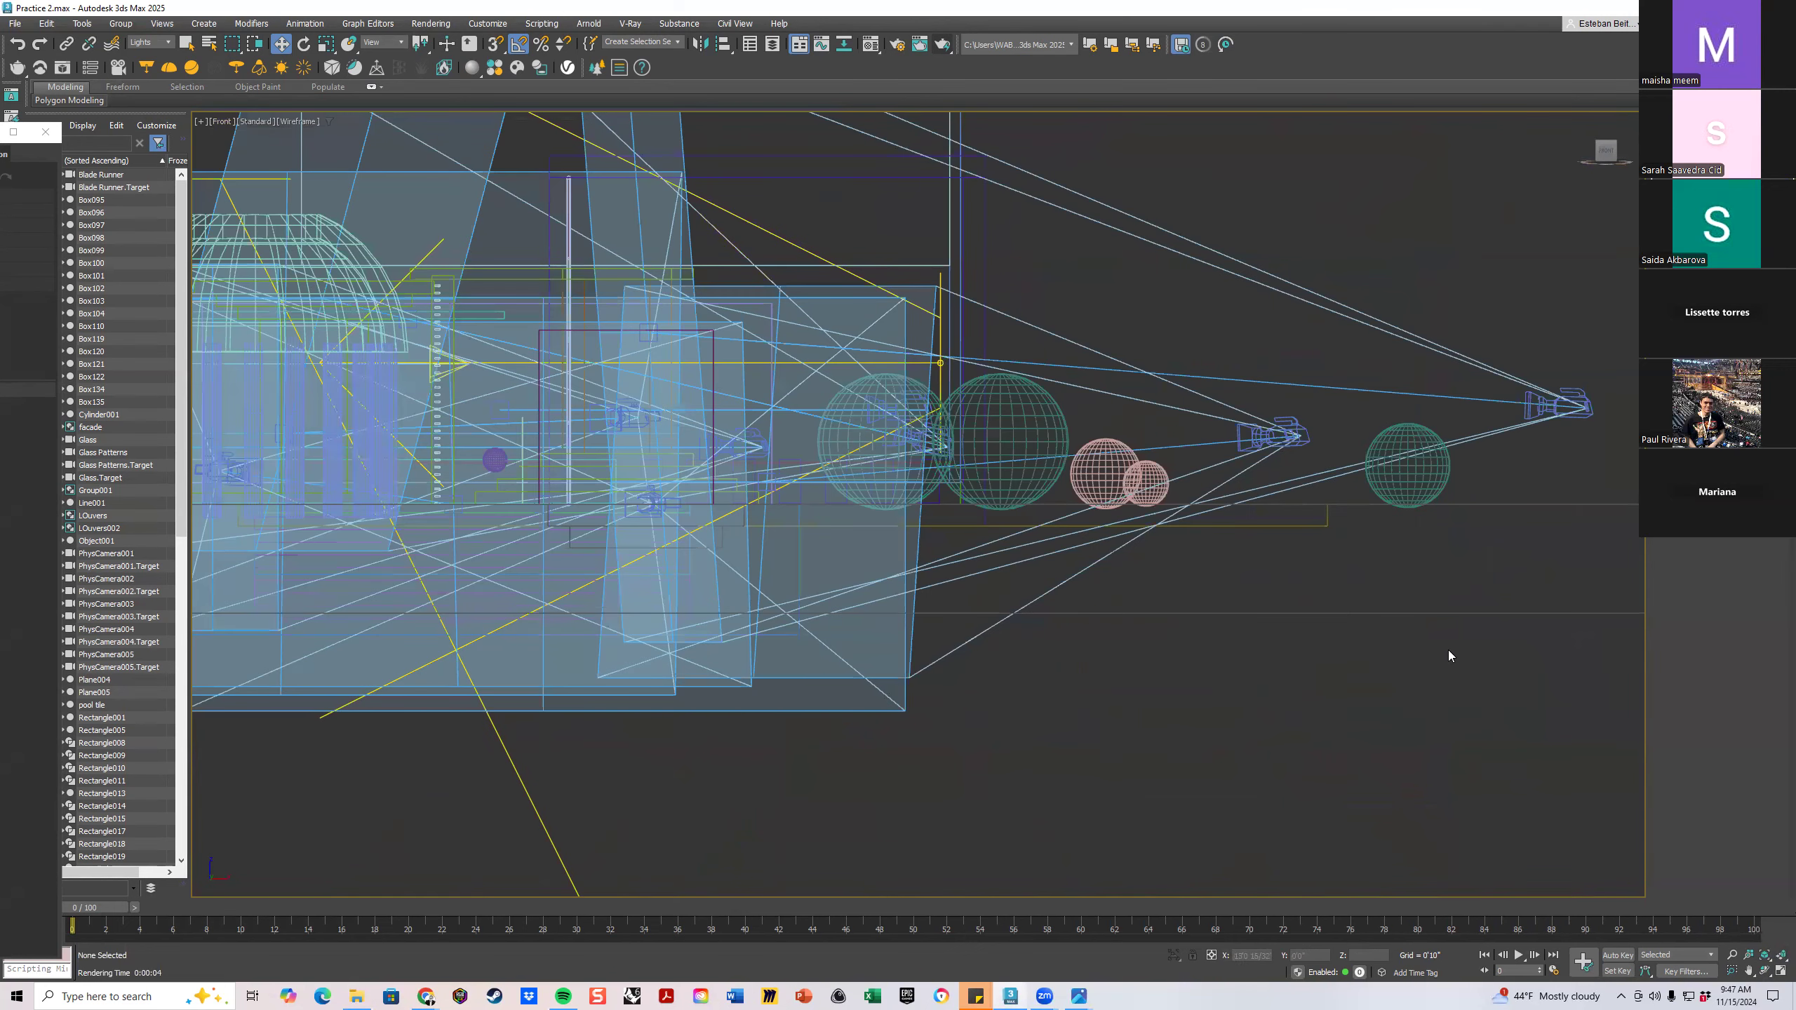
{"action": "left_click", "coordinate": [1780, 971]}
{"action": "scroll", "coordinate": [1153, 243], "scroll_direction": "down", "scroll_amount": 5}
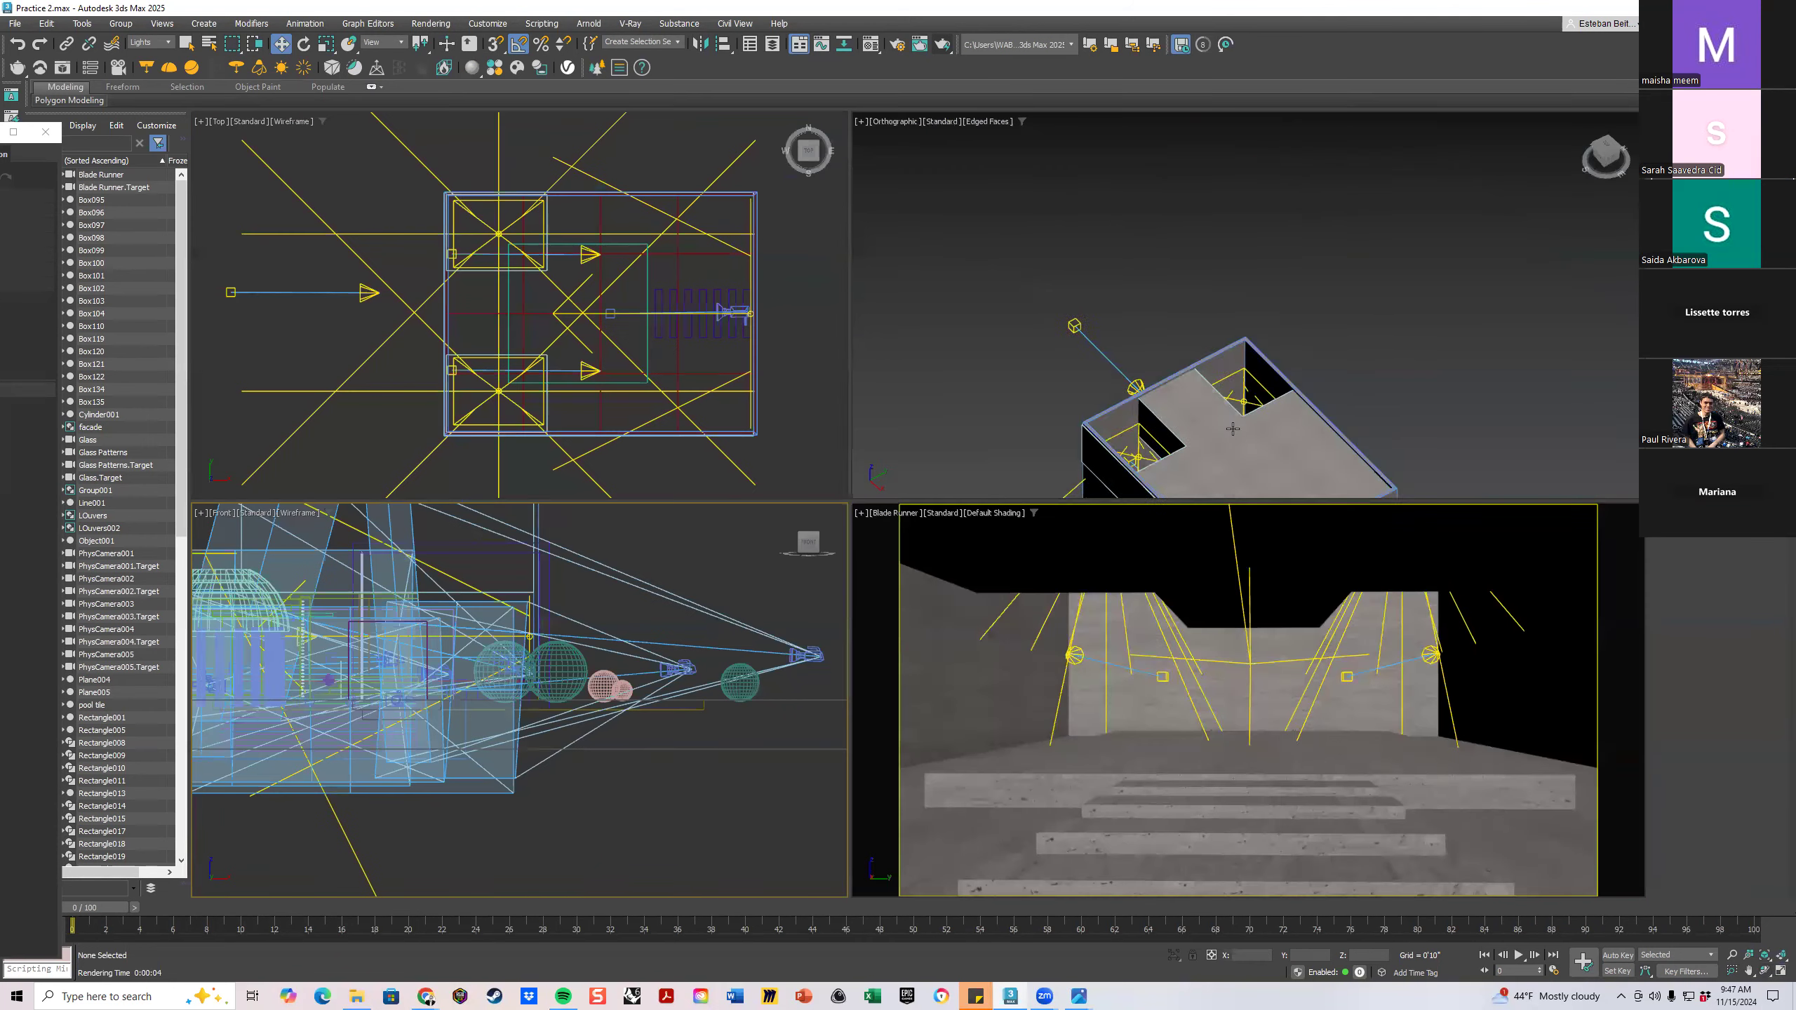
{"action": "middle_click_drag", "start_coordinate": [1153, 242], "coordinate": [1110, 292]}
{"action": "left_click_drag", "start_coordinate": [1344, 247], "coordinate": [1073, 436]}
{"action": "right_click", "coordinate": [1133, 354]}
{"action": "left_click", "coordinate": [1178, 228]}
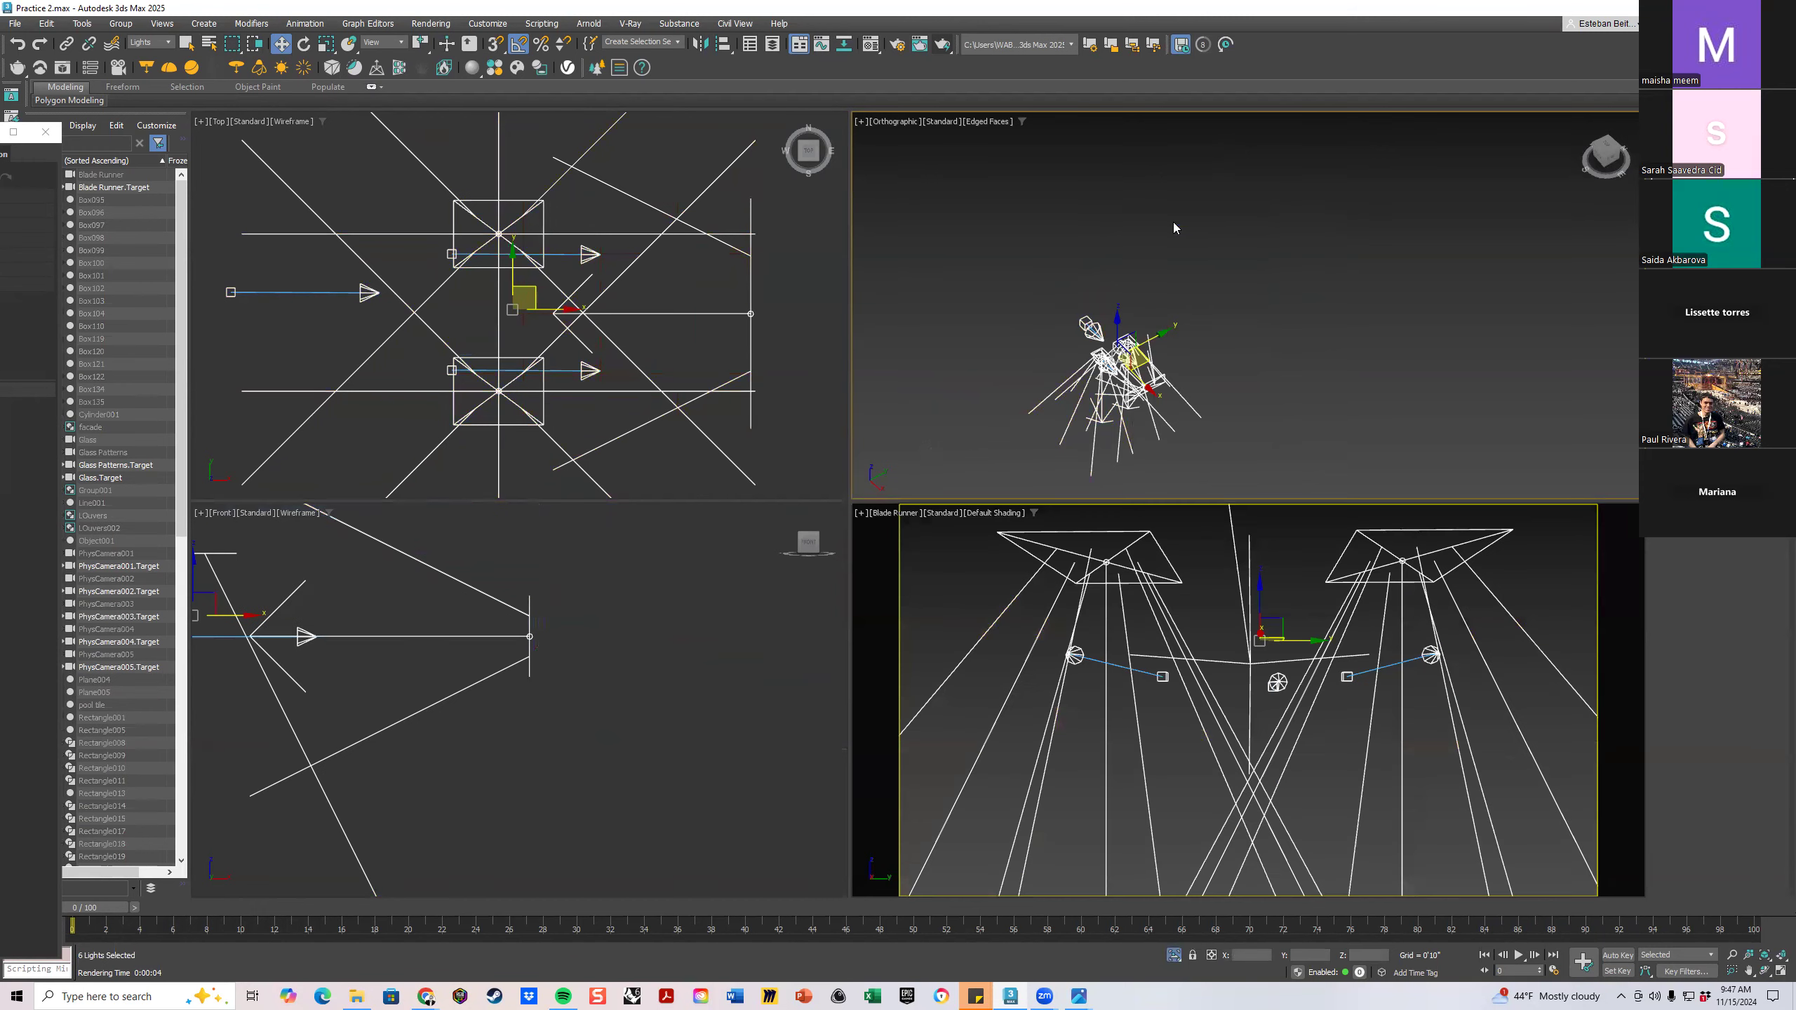
{"action": "middle_click", "coordinate": [638, 691]}
{"action": "right_click", "coordinate": [1231, 178]}
{"action": "left_click", "coordinate": [1266, 57]}
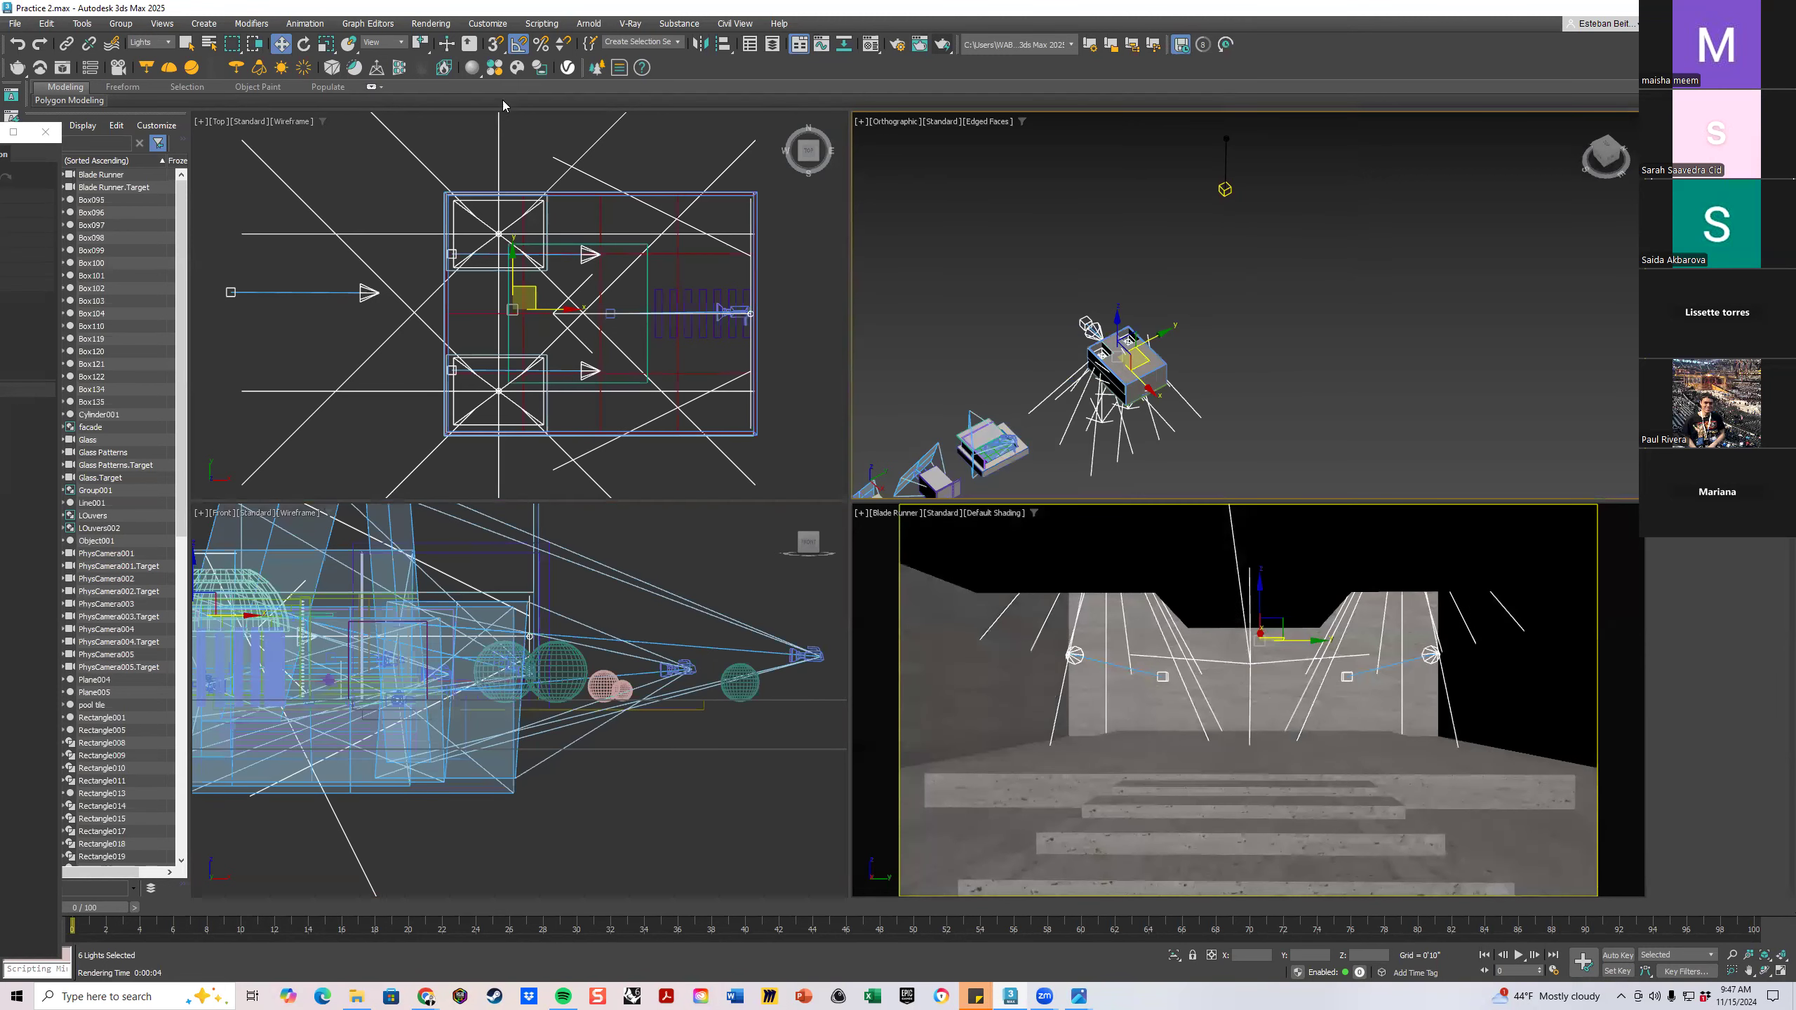
Set the selection filter to All and isolate the room together with its lights and camera
{"action": "left_click", "coordinate": [167, 43]}
{"action": "left_click", "coordinate": [148, 58]}
{"action": "left_click_drag", "start_coordinate": [1284, 283], "coordinate": [1062, 401]}
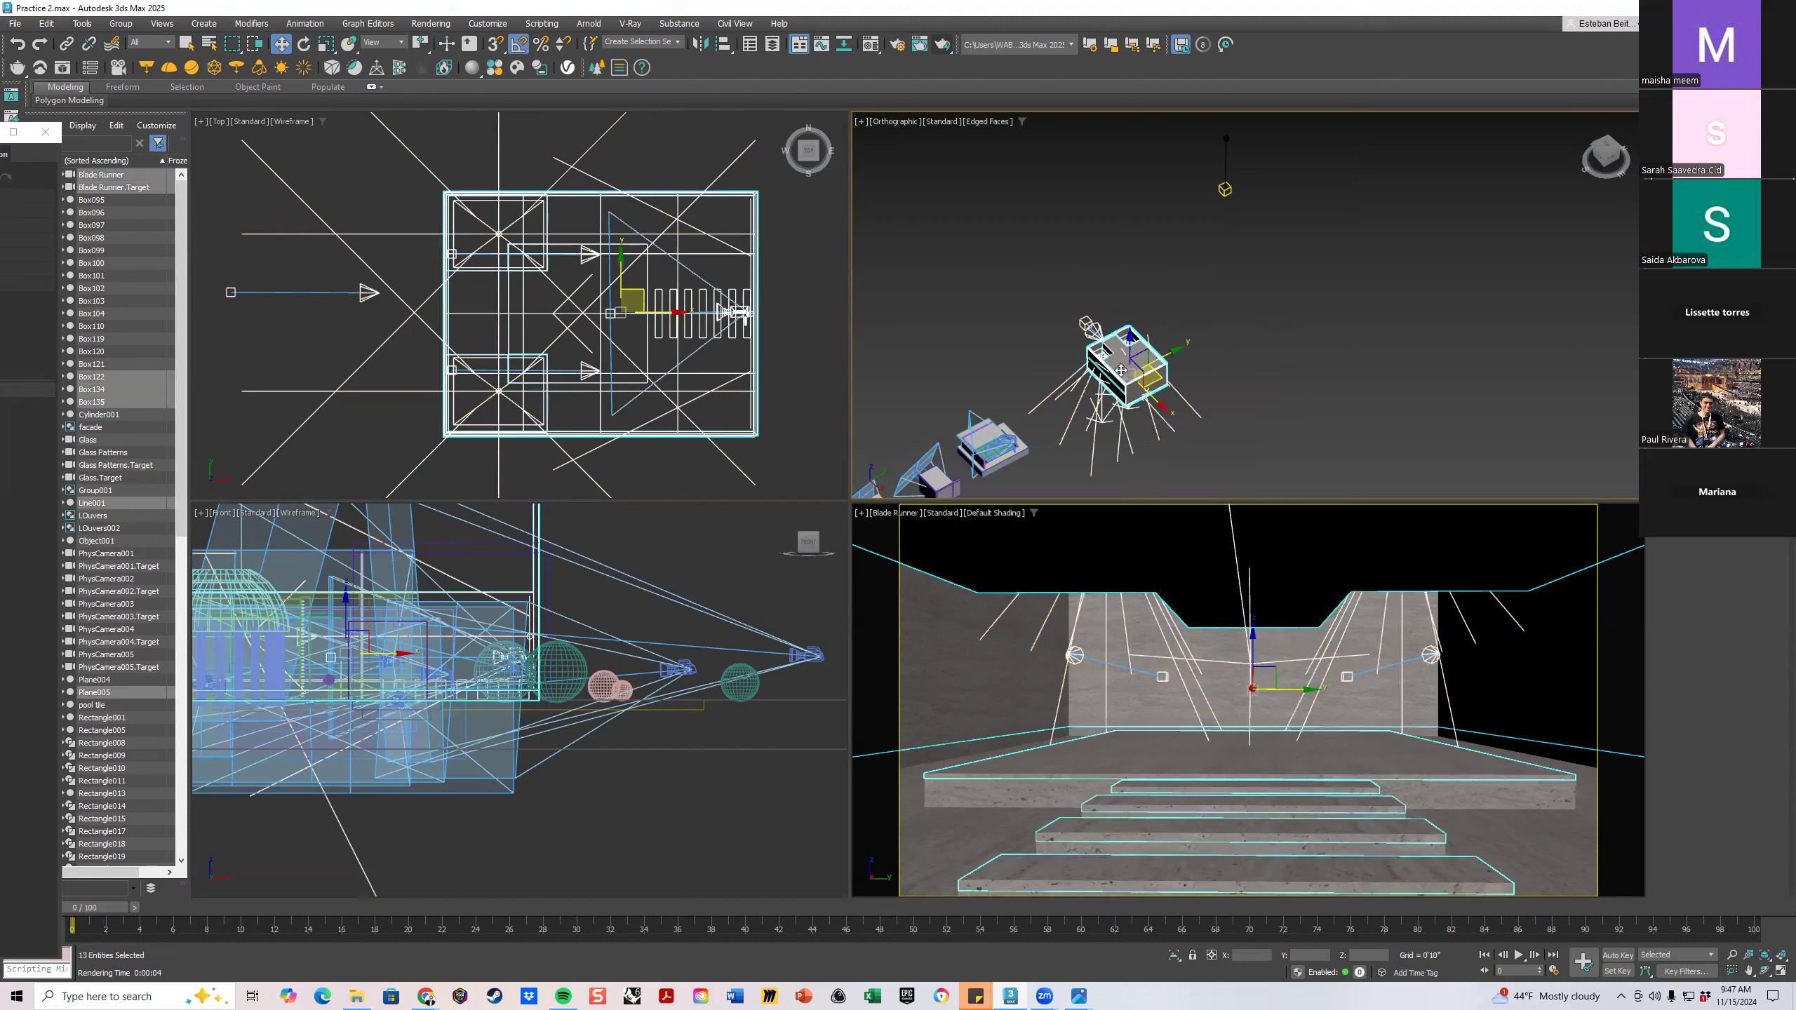
{"action": "right_click", "coordinate": [1119, 366]}
{"action": "left_click", "coordinate": [1155, 308]}
In the Front view, rotate the spotlight outside the room with its target about 90 degrees so it points straight down
{"action": "left_click", "coordinate": [641, 658]}
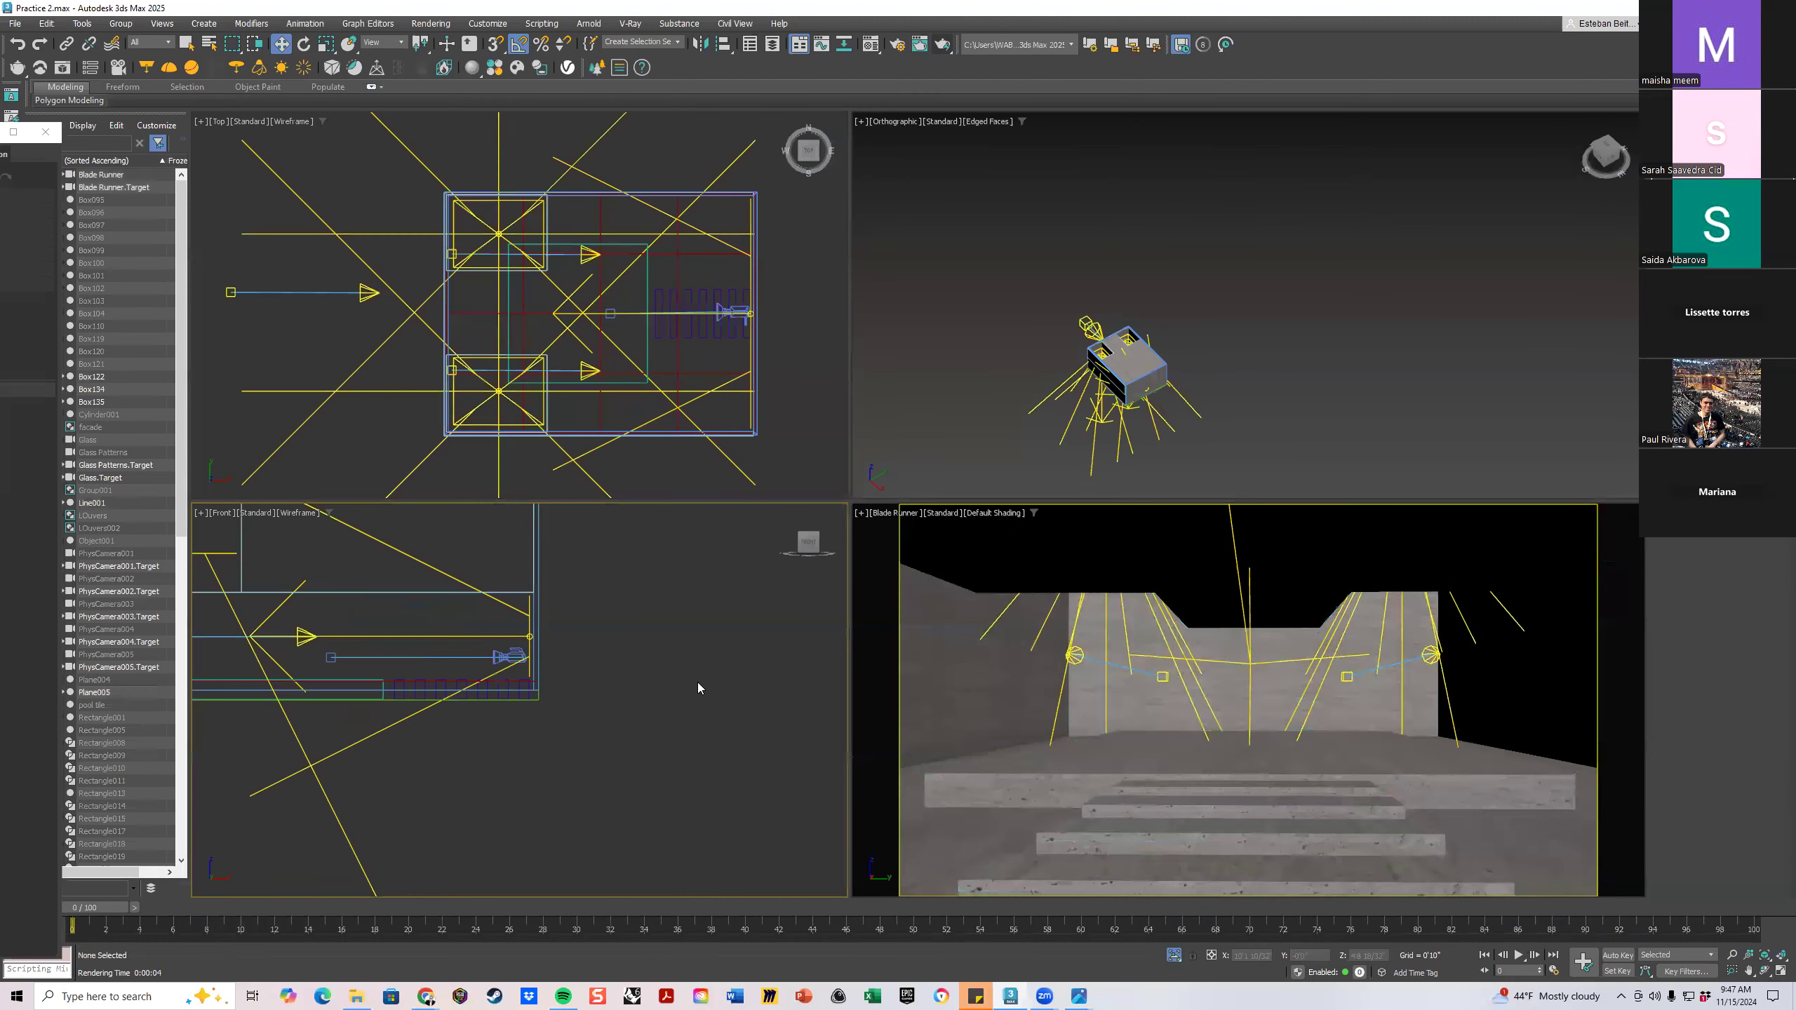
{"action": "left_click", "coordinate": [1781, 972]}
{"action": "scroll", "coordinate": [990, 622], "scroll_direction": "down", "scroll_amount": 3}
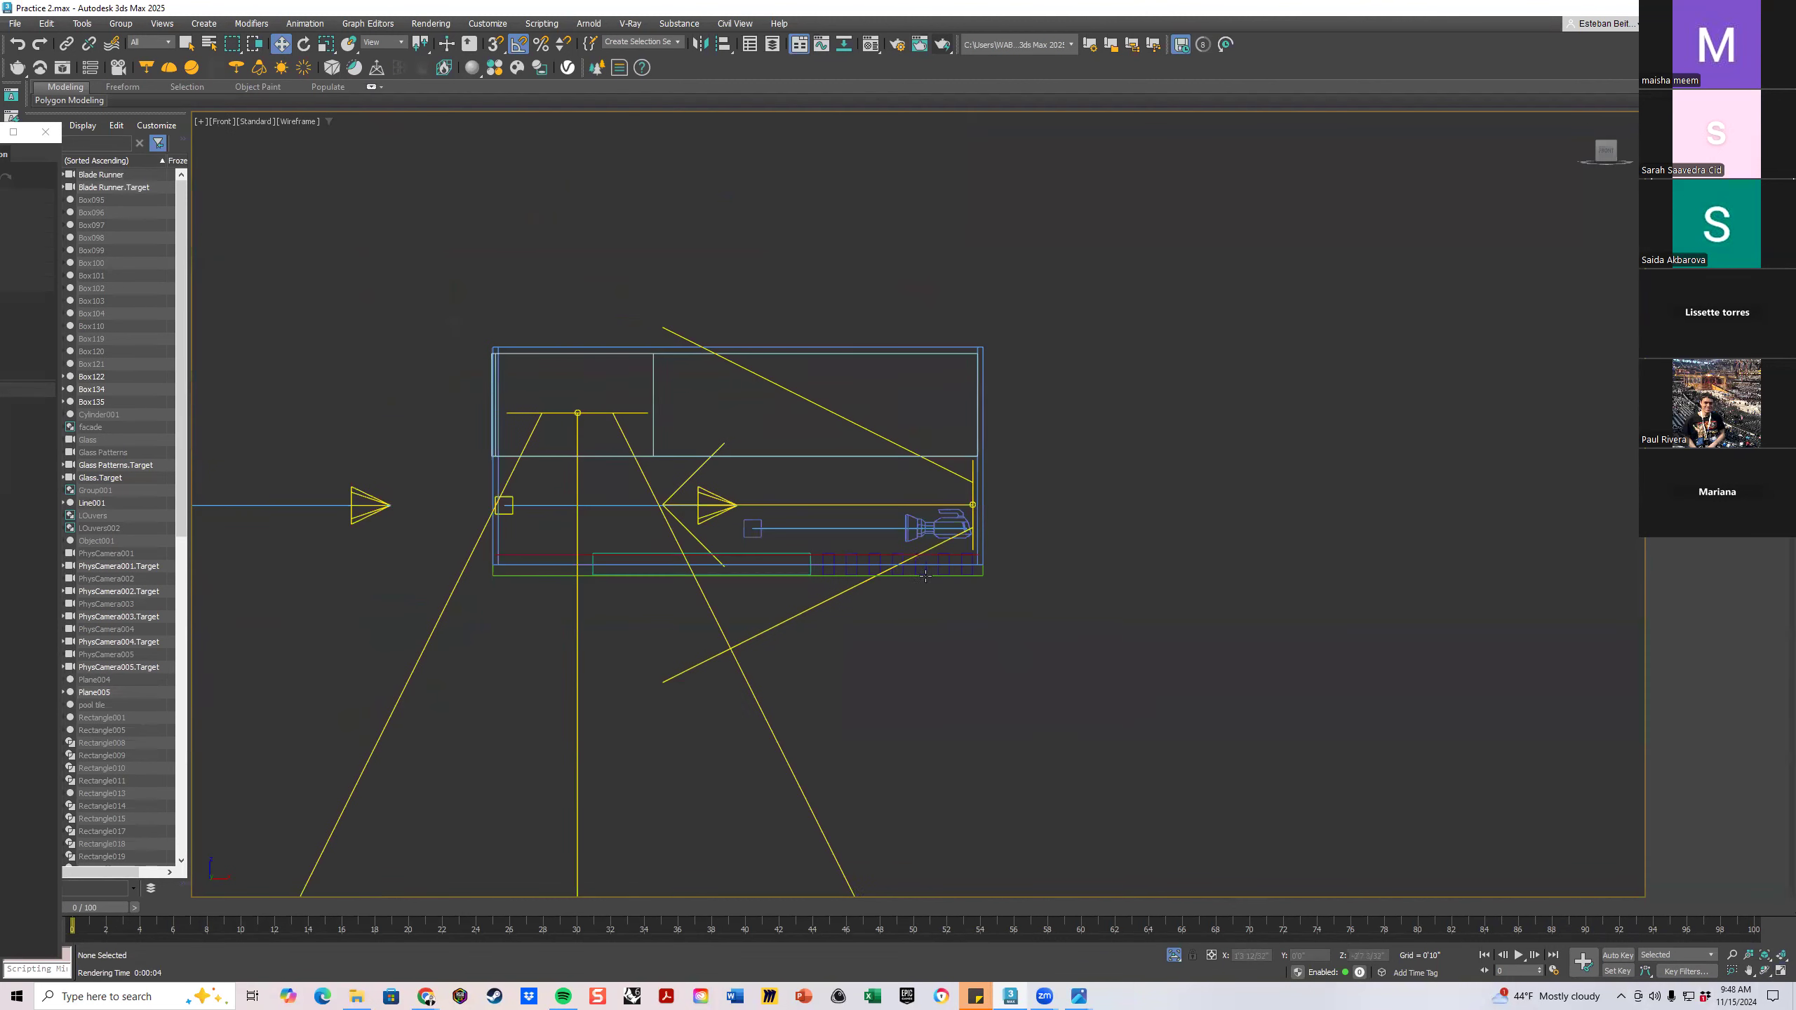
{"action": "middle_click_drag", "start_coordinate": [765, 551], "coordinate": [1077, 574]}
{"action": "middle_click_drag", "start_coordinate": [709, 558], "coordinate": [825, 579]}
{"action": "scroll", "coordinate": [825, 579], "scroll_direction": "up", "scroll_amount": 2}
{"action": "left_click_drag", "start_coordinate": [818, 448], "coordinate": [367, 612]}
{"action": "left_click", "coordinate": [304, 44]}
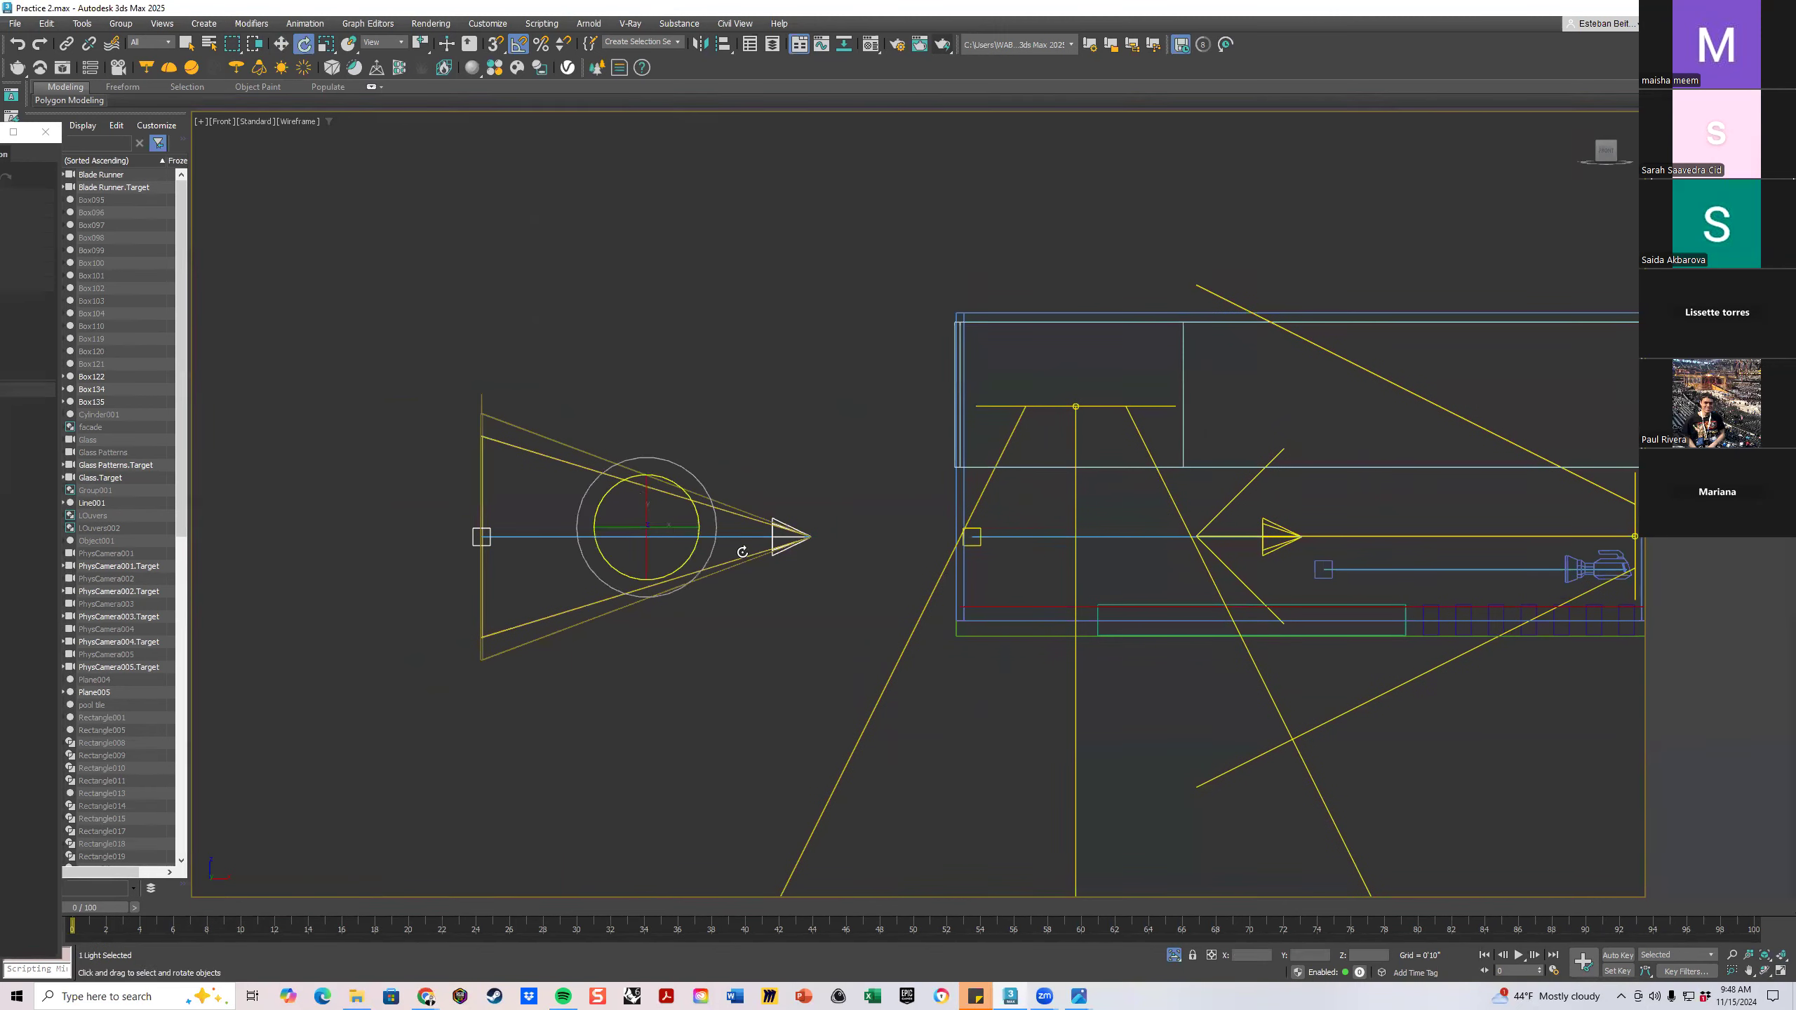
{"action": "left_click_drag", "start_coordinate": [713, 538], "coordinate": [719, 475]}
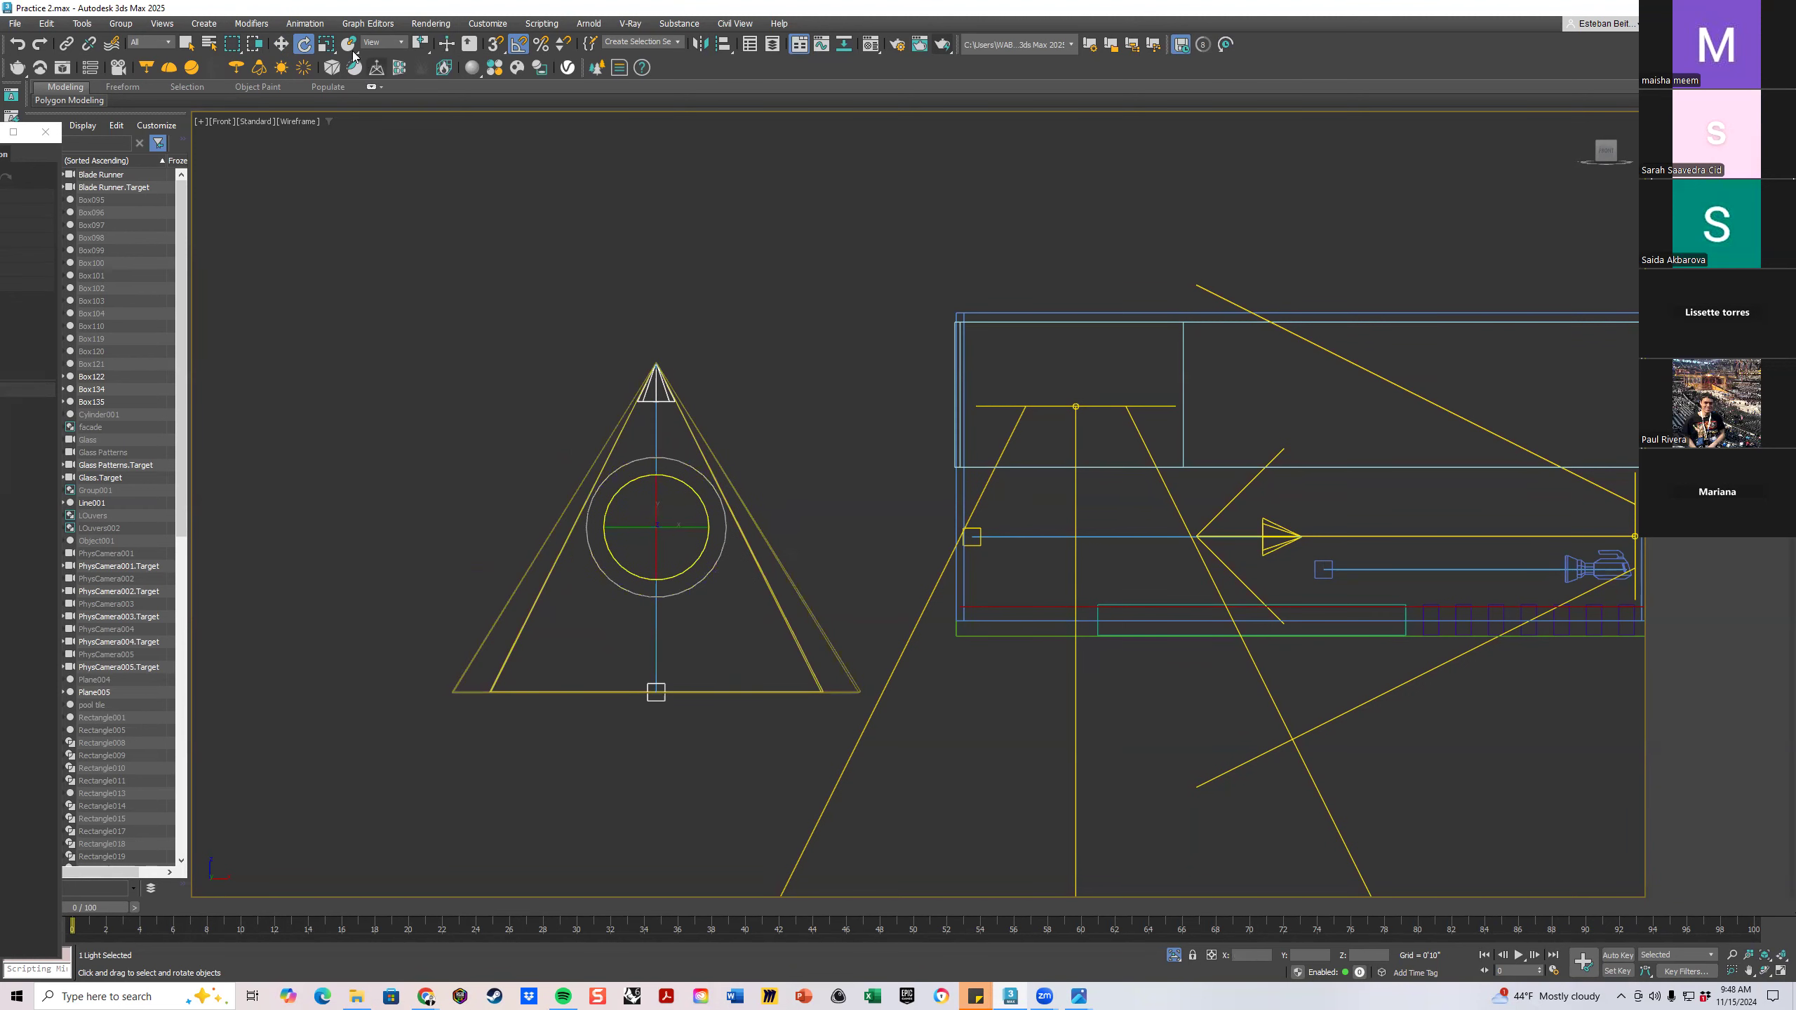
In the Top view, clone the downward spotlight with its target farther from the room and delete the source spotlight
{"action": "left_click", "coordinate": [1780, 971]}
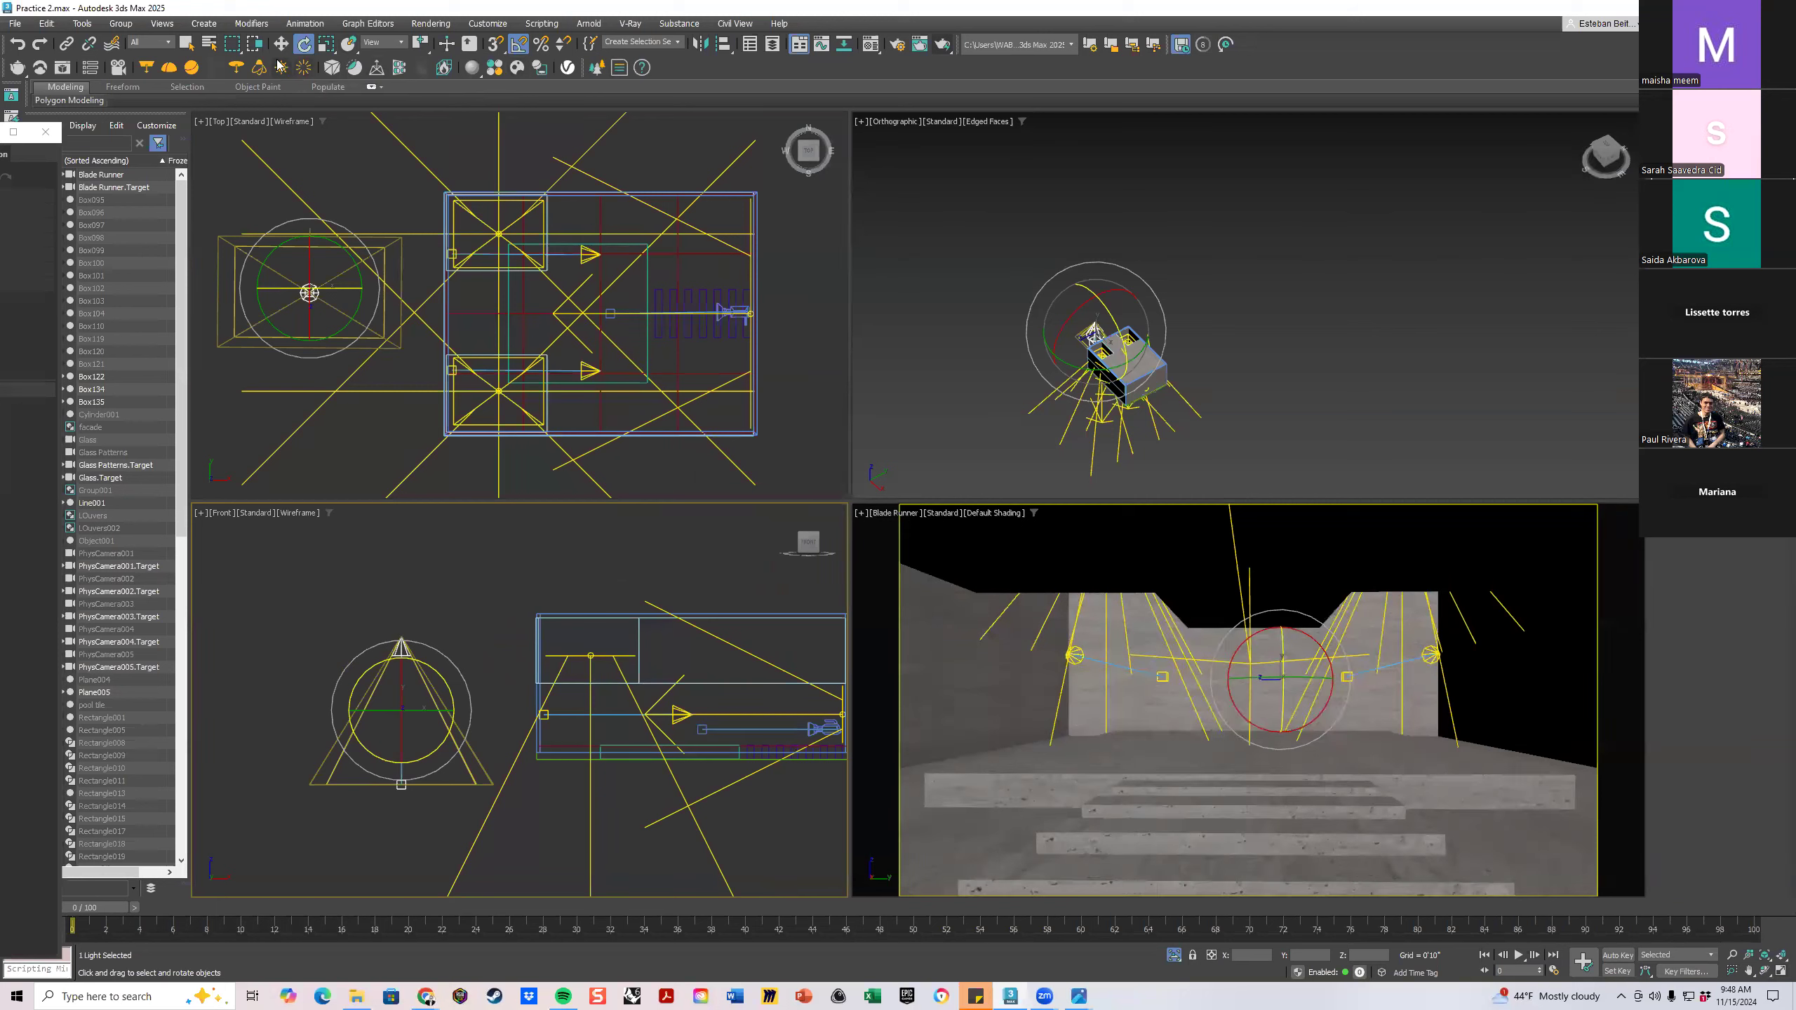
{"action": "middle_click_drag", "start_coordinate": [297, 213], "coordinate": [428, 213]}
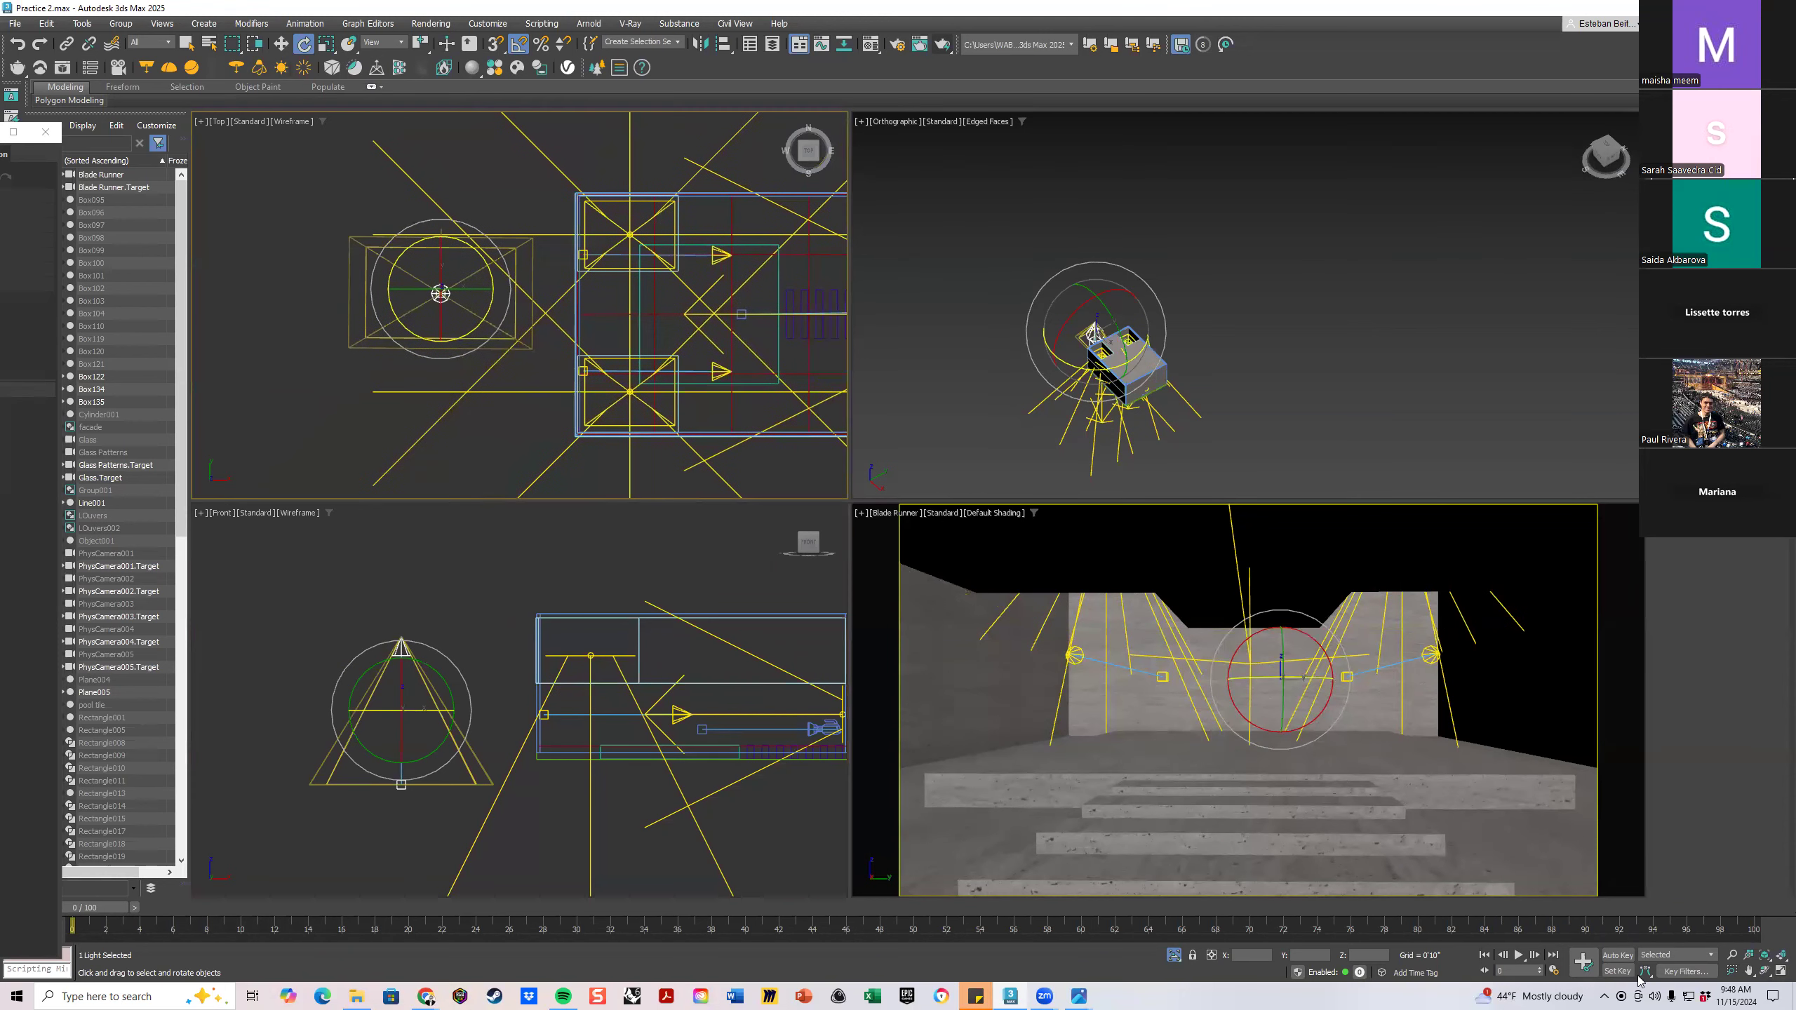
{"action": "left_click", "coordinate": [1777, 972]}
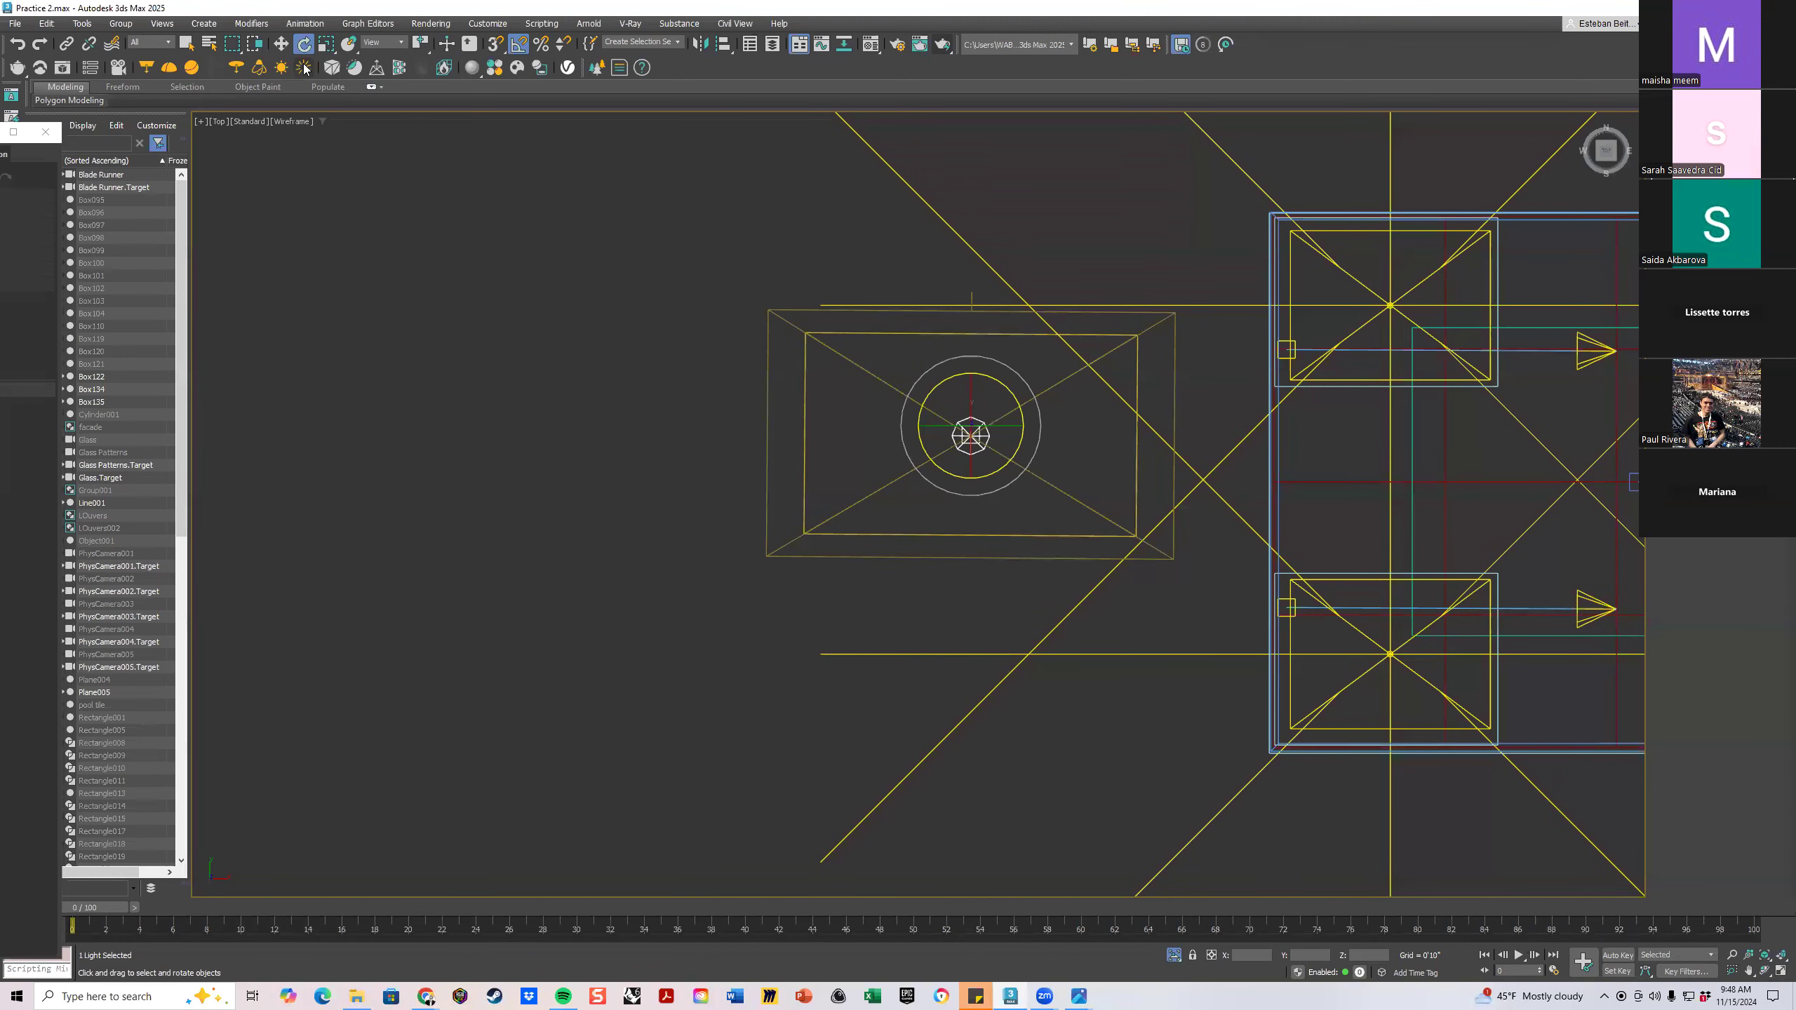
{"action": "left_click", "coordinate": [287, 45]}
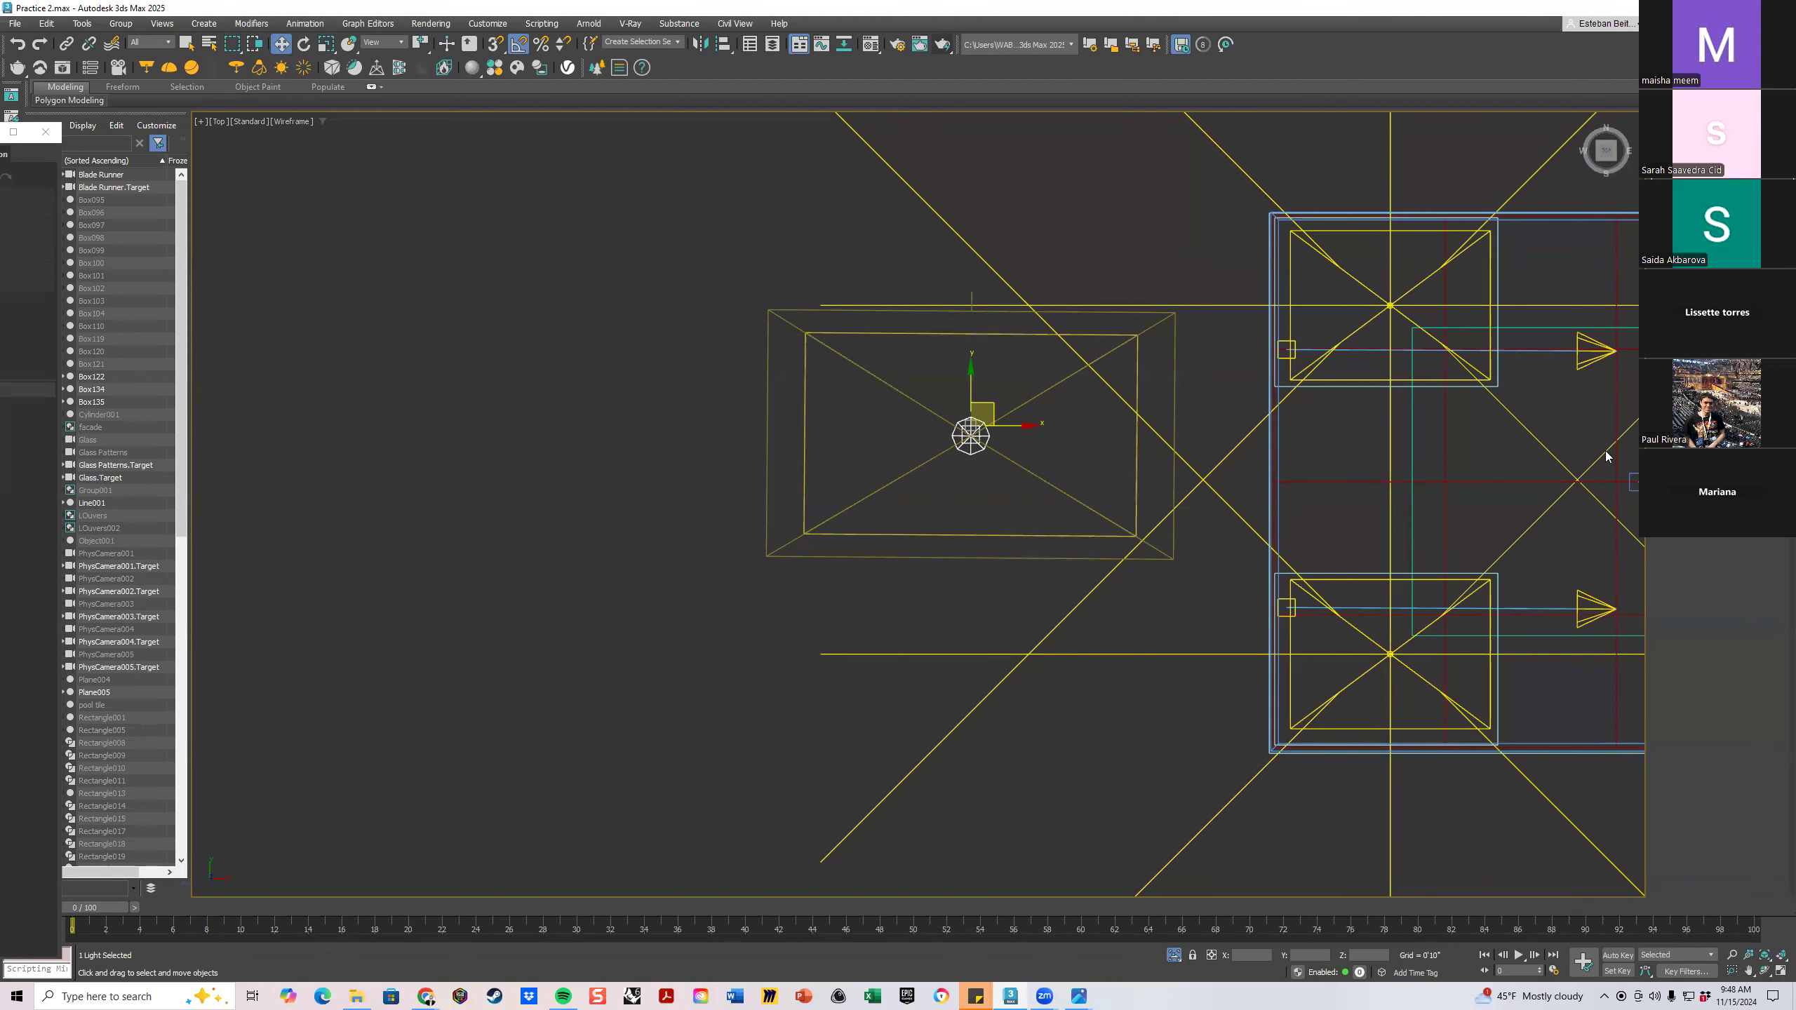
{"action": "mouse_move", "coordinate": [993, 406]}
{"action": "left_mouse_down"}
{"action": "mouse_move", "coordinate": [750, 421]}
{"action": "mouse_move", "coordinate": [495, 313]}
{"action": "mouse_move", "coordinate": [710, 417]}
{"action": "left_mouse_up"}
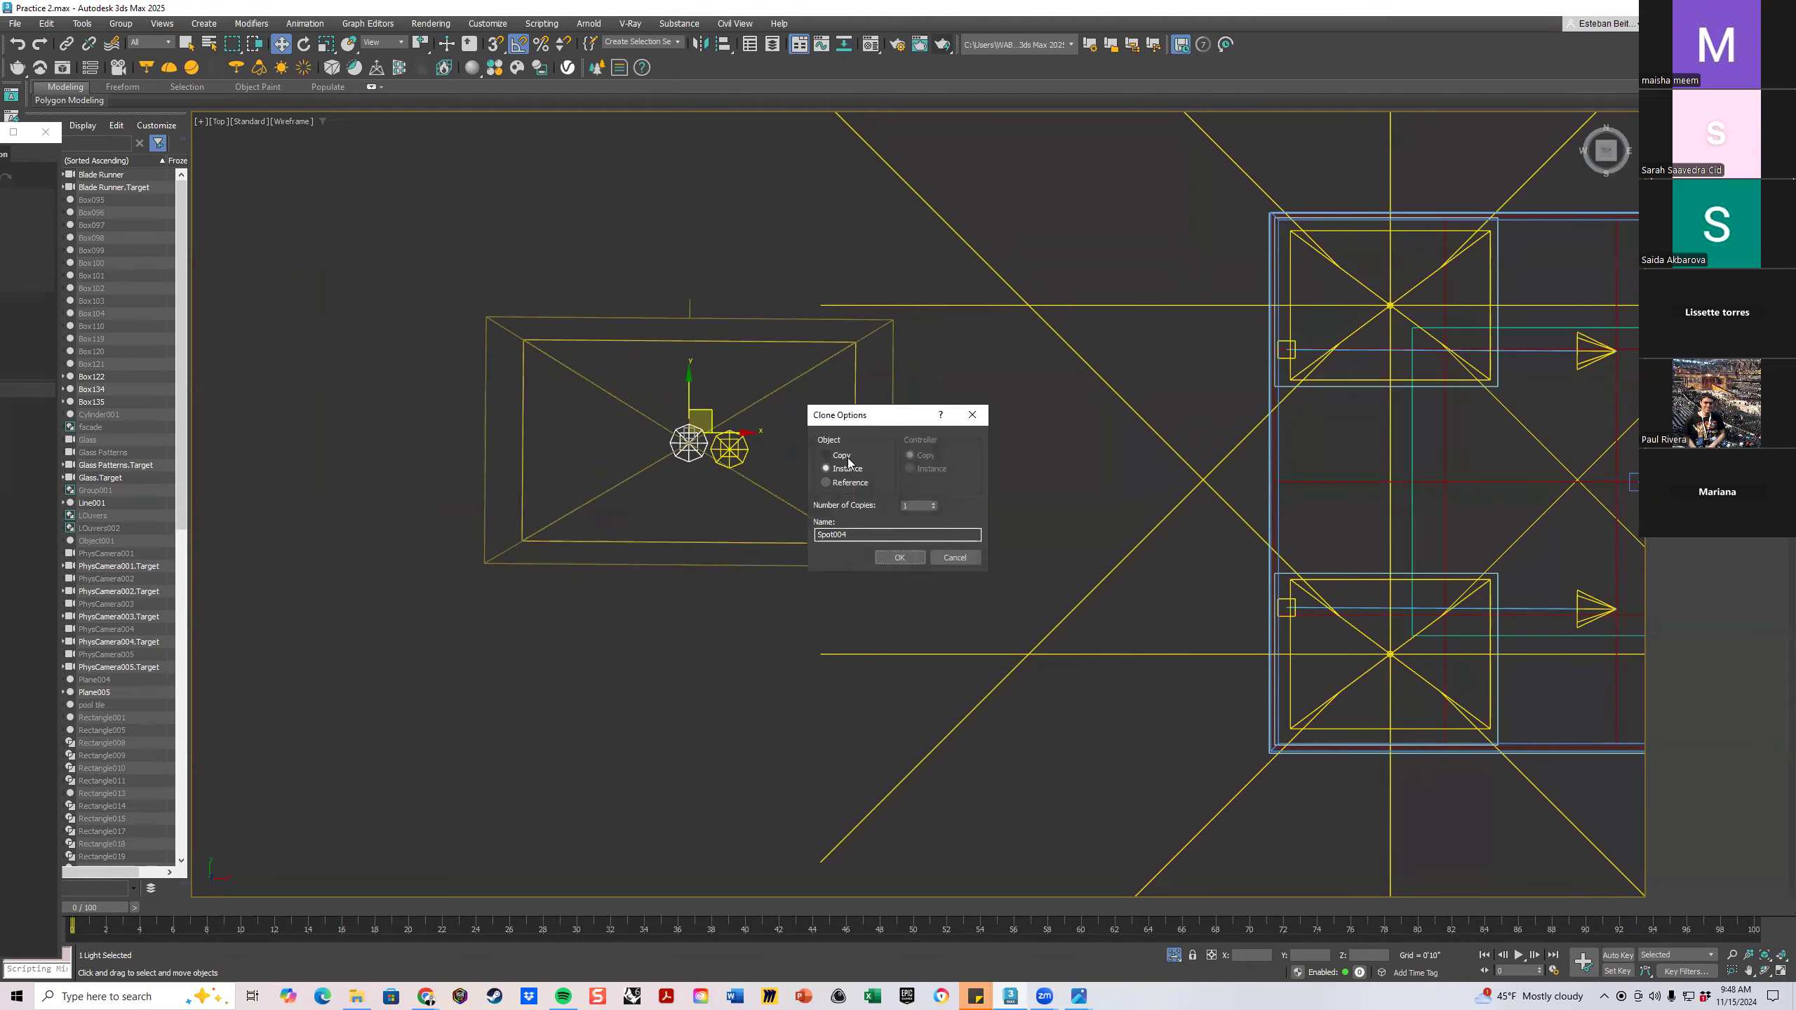
{"action": "left_click", "coordinate": [900, 558]}
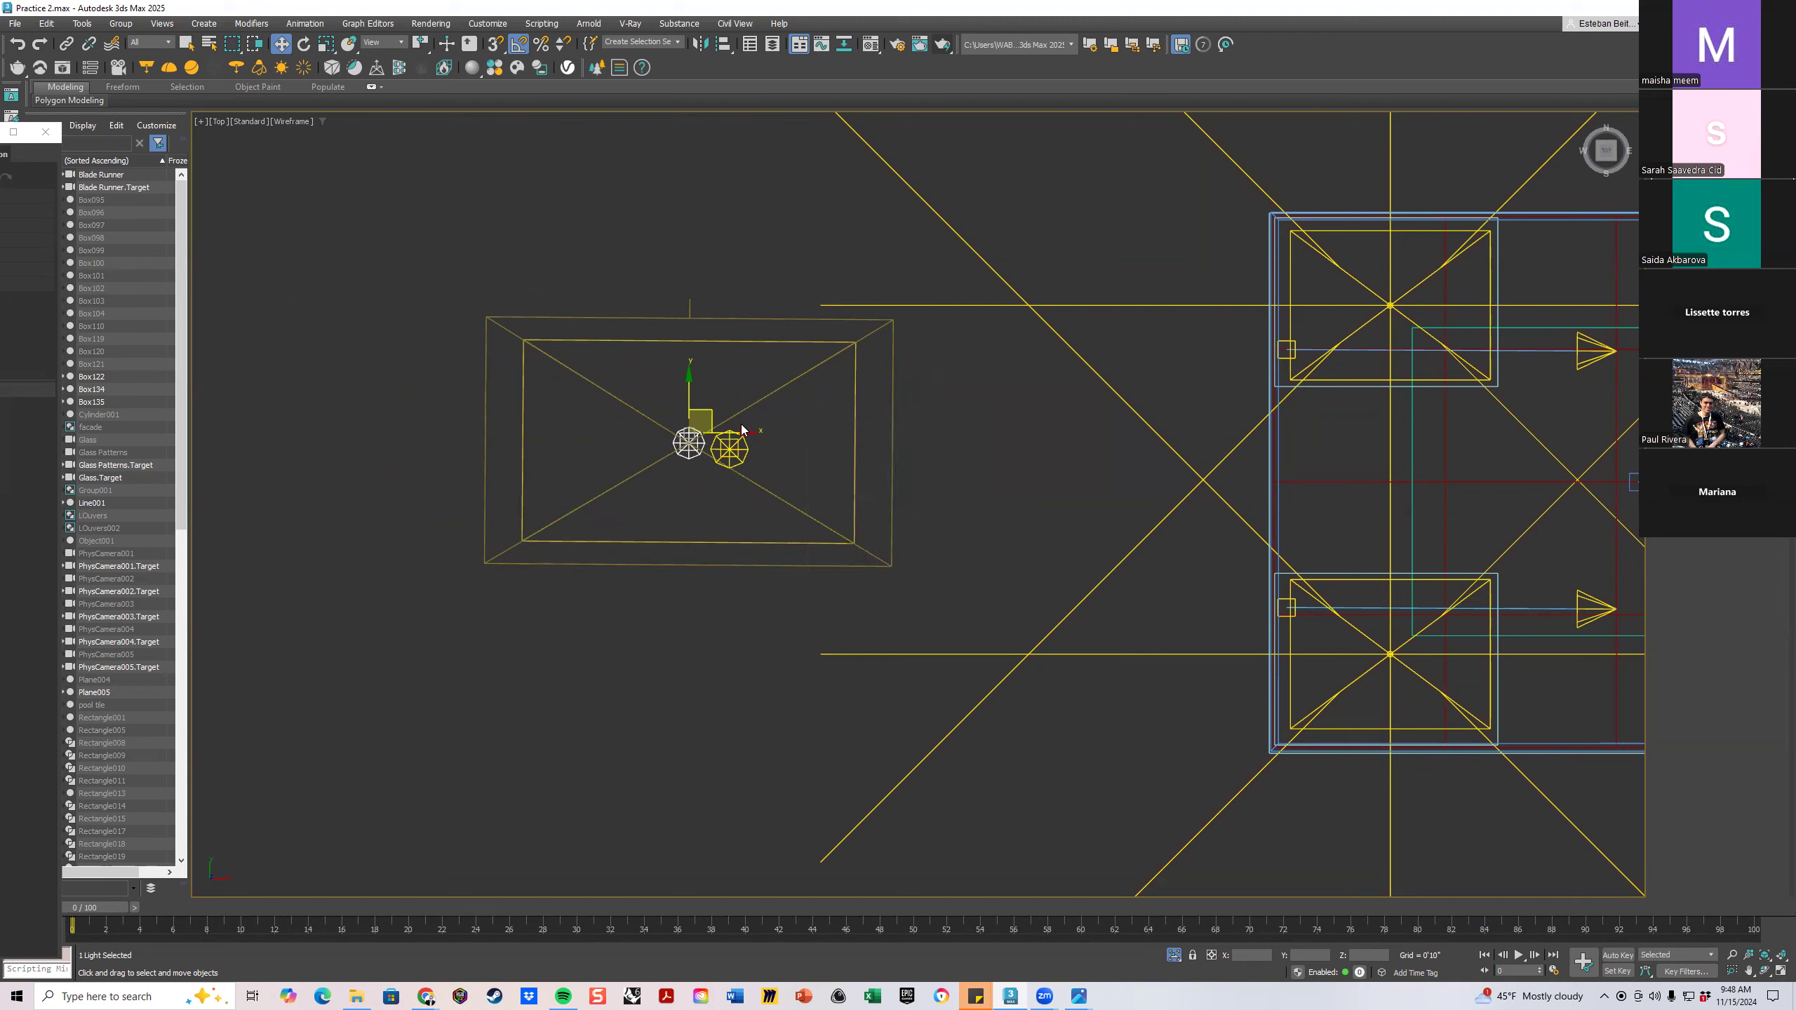
{"action": "left_click", "coordinate": [741, 448]}
{"action": "key", "text": "Delete"}
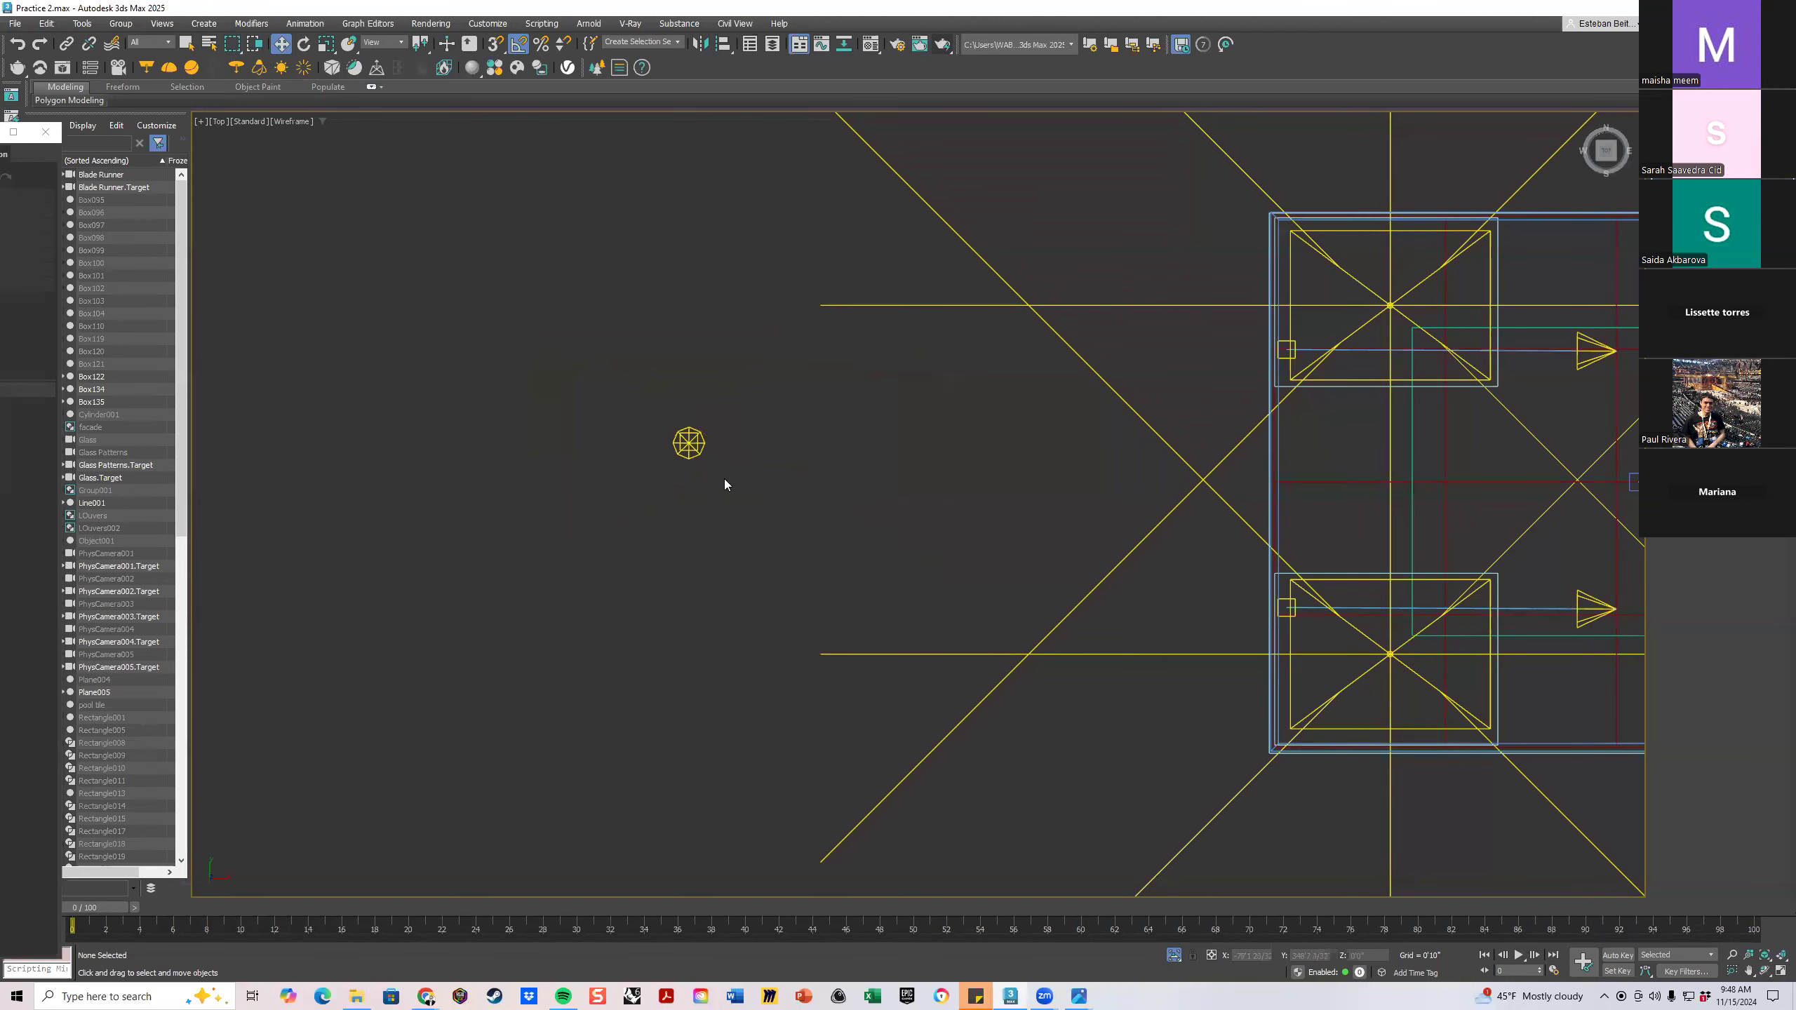
{"action": "left_click", "coordinate": [696, 445]}
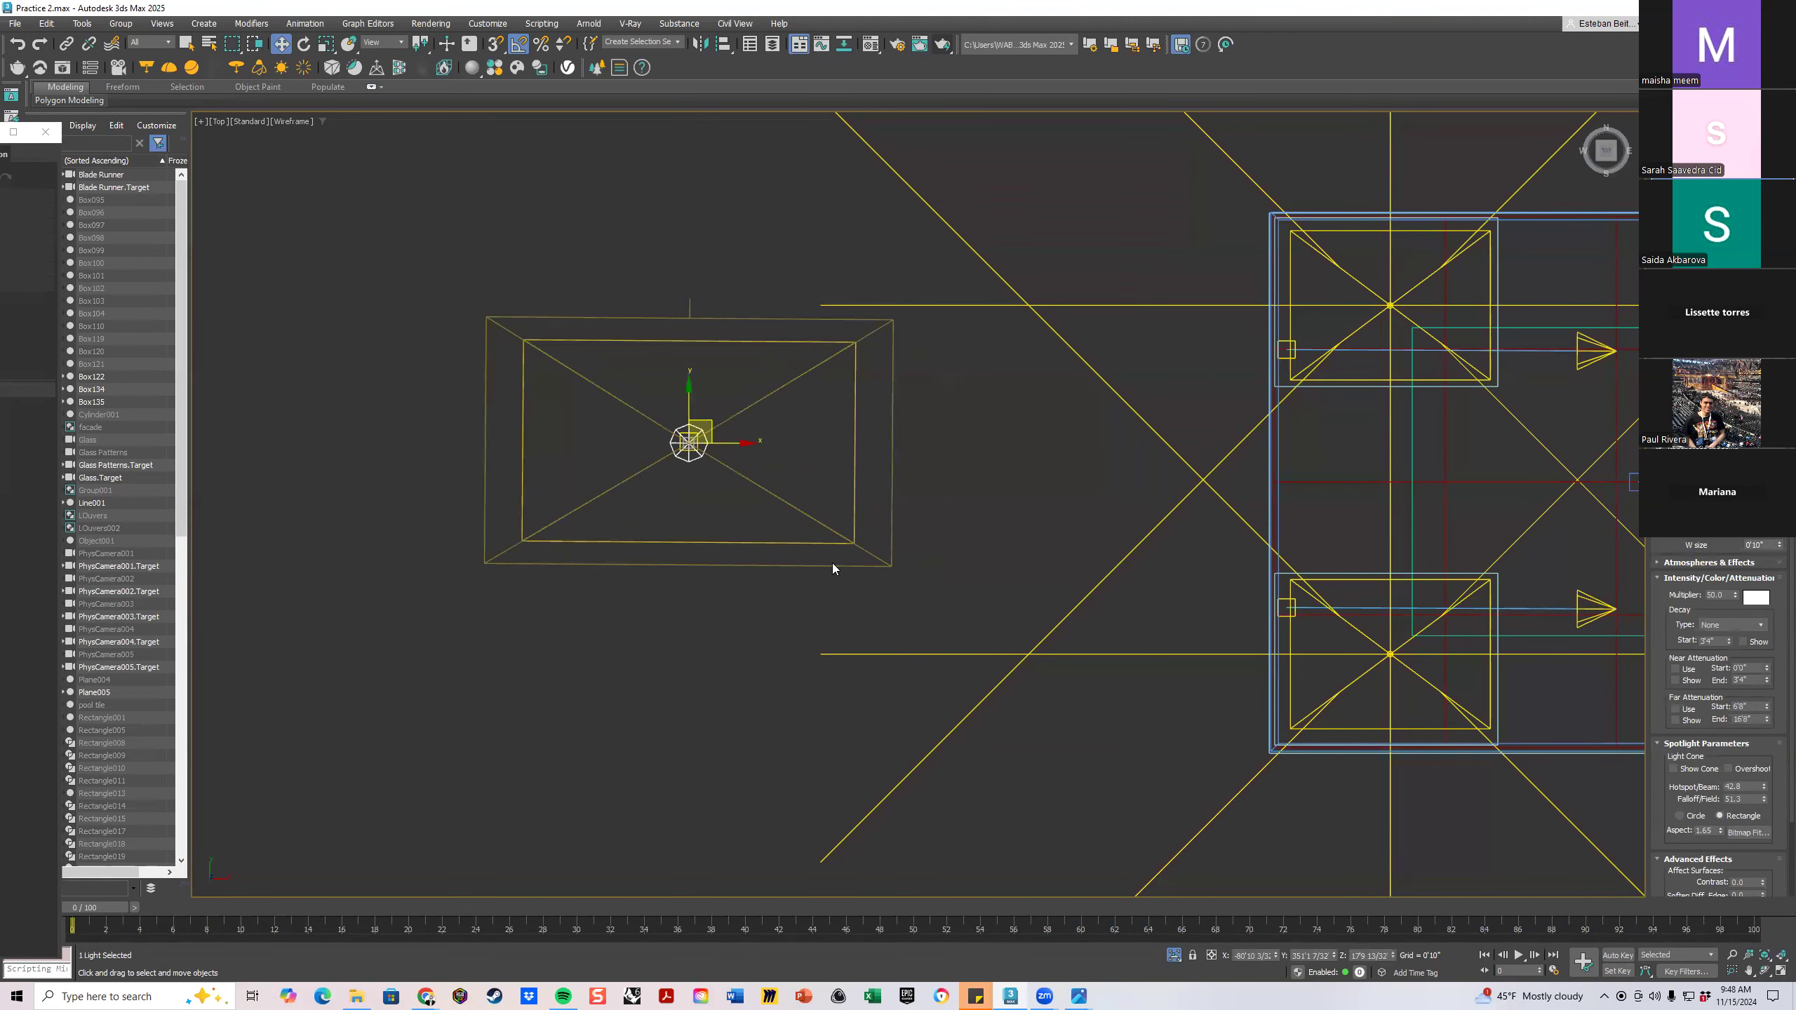
{"action": "middle_click_drag", "start_coordinate": [715, 464], "coordinate": [543, 385]}
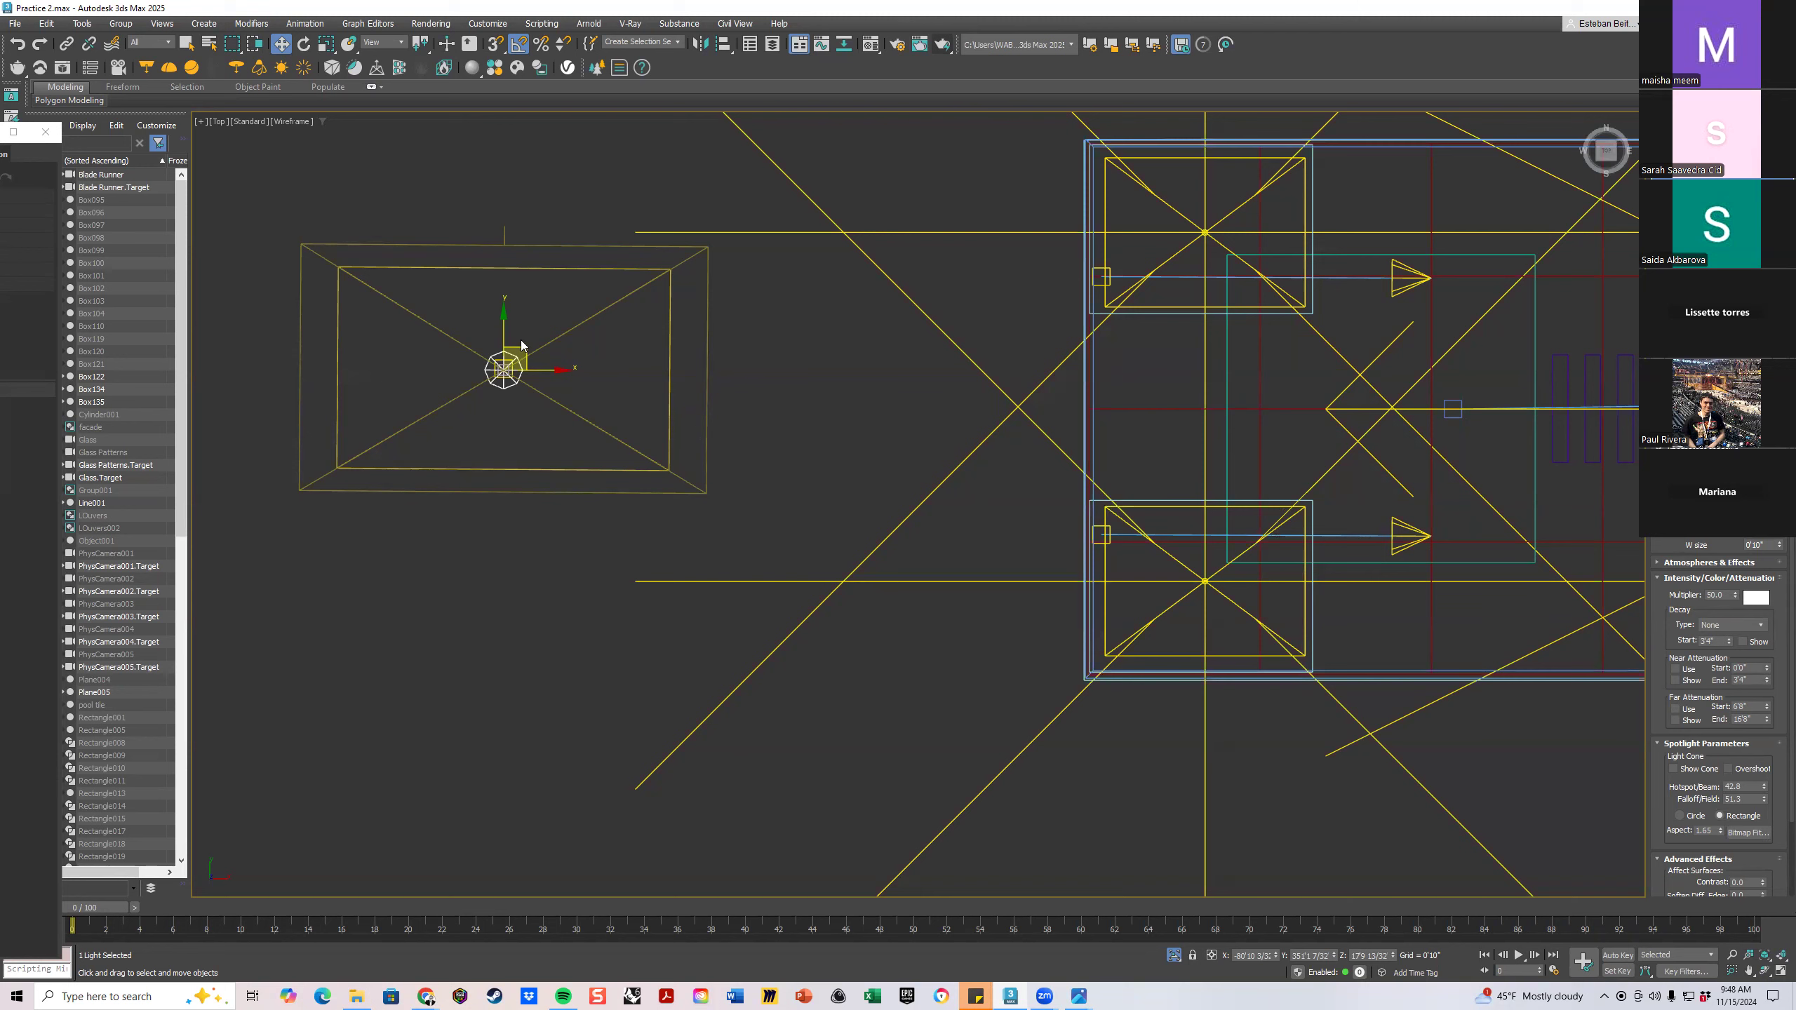
{"action": "left_click_drag", "start_coordinate": [528, 346], "coordinate": [982, 473]}
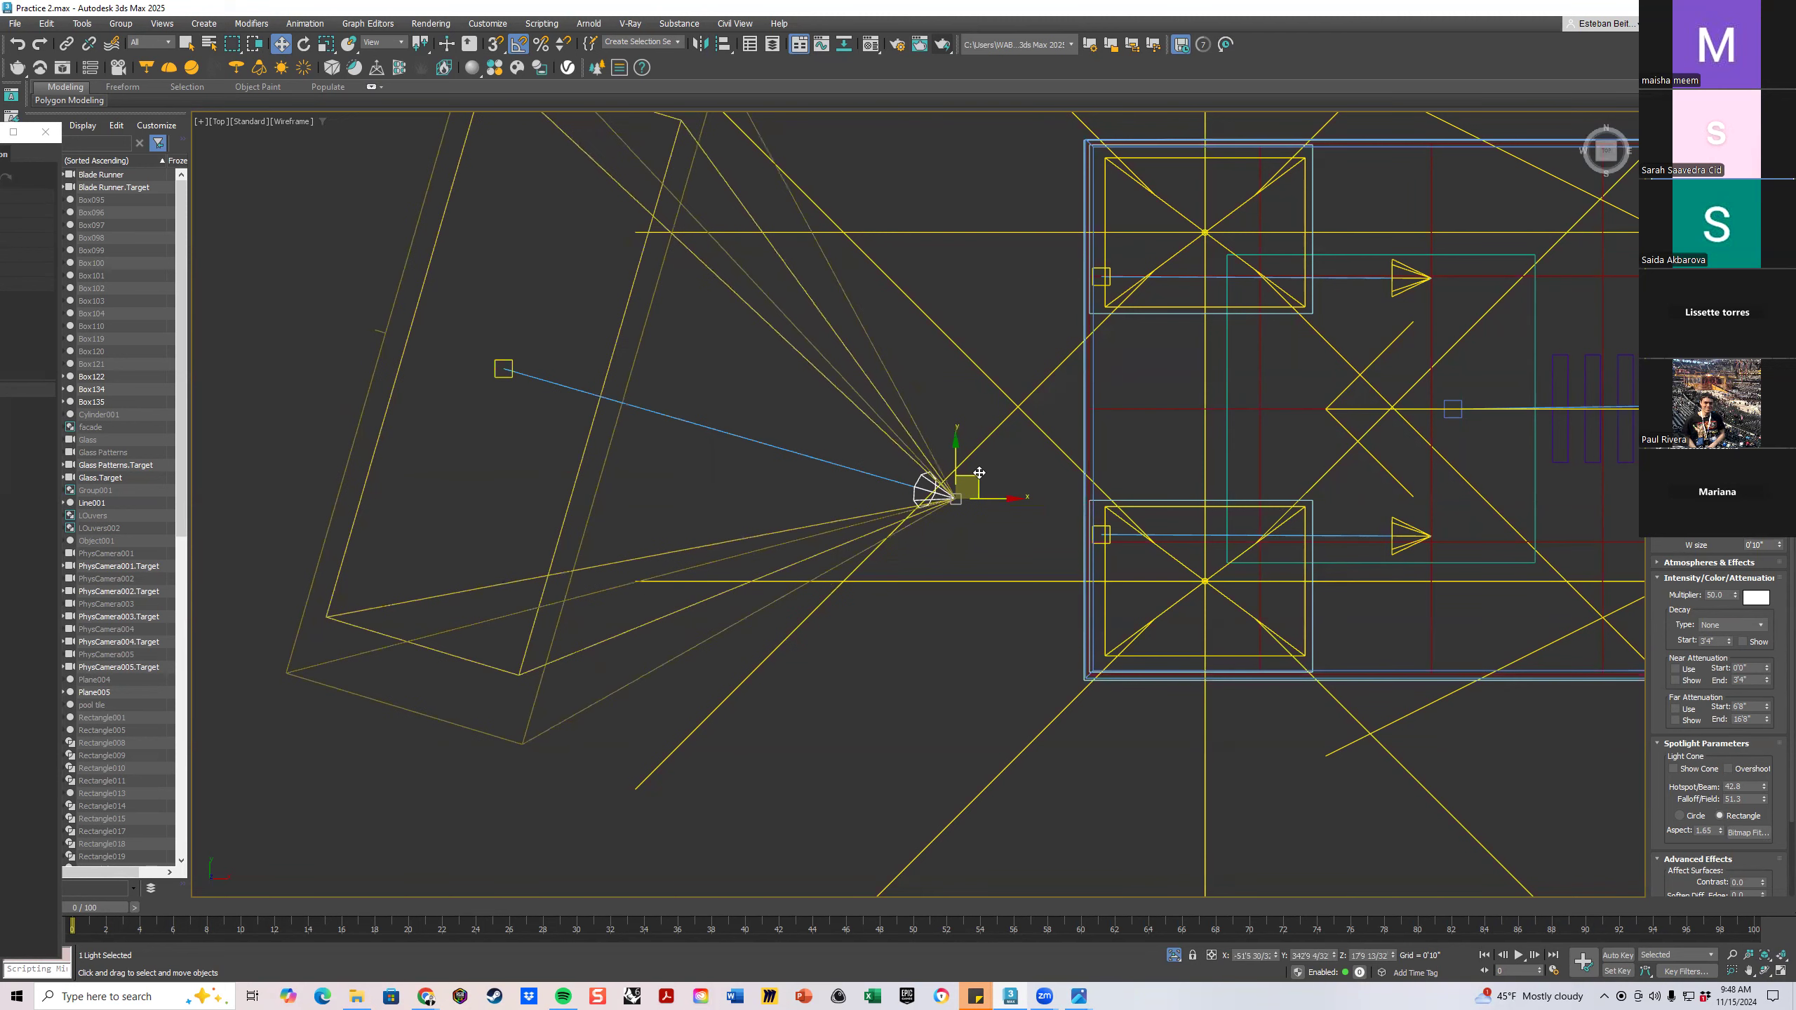
{"action": "key", "text": "ctrl+z"}
In the Top view, move the downward spotlight together with its target to the centre of the room's lower skylight opening
{"action": "left_click", "coordinate": [769, 308]}
{"action": "left_click_drag", "start_coordinate": [769, 308], "coordinate": [327, 454]}
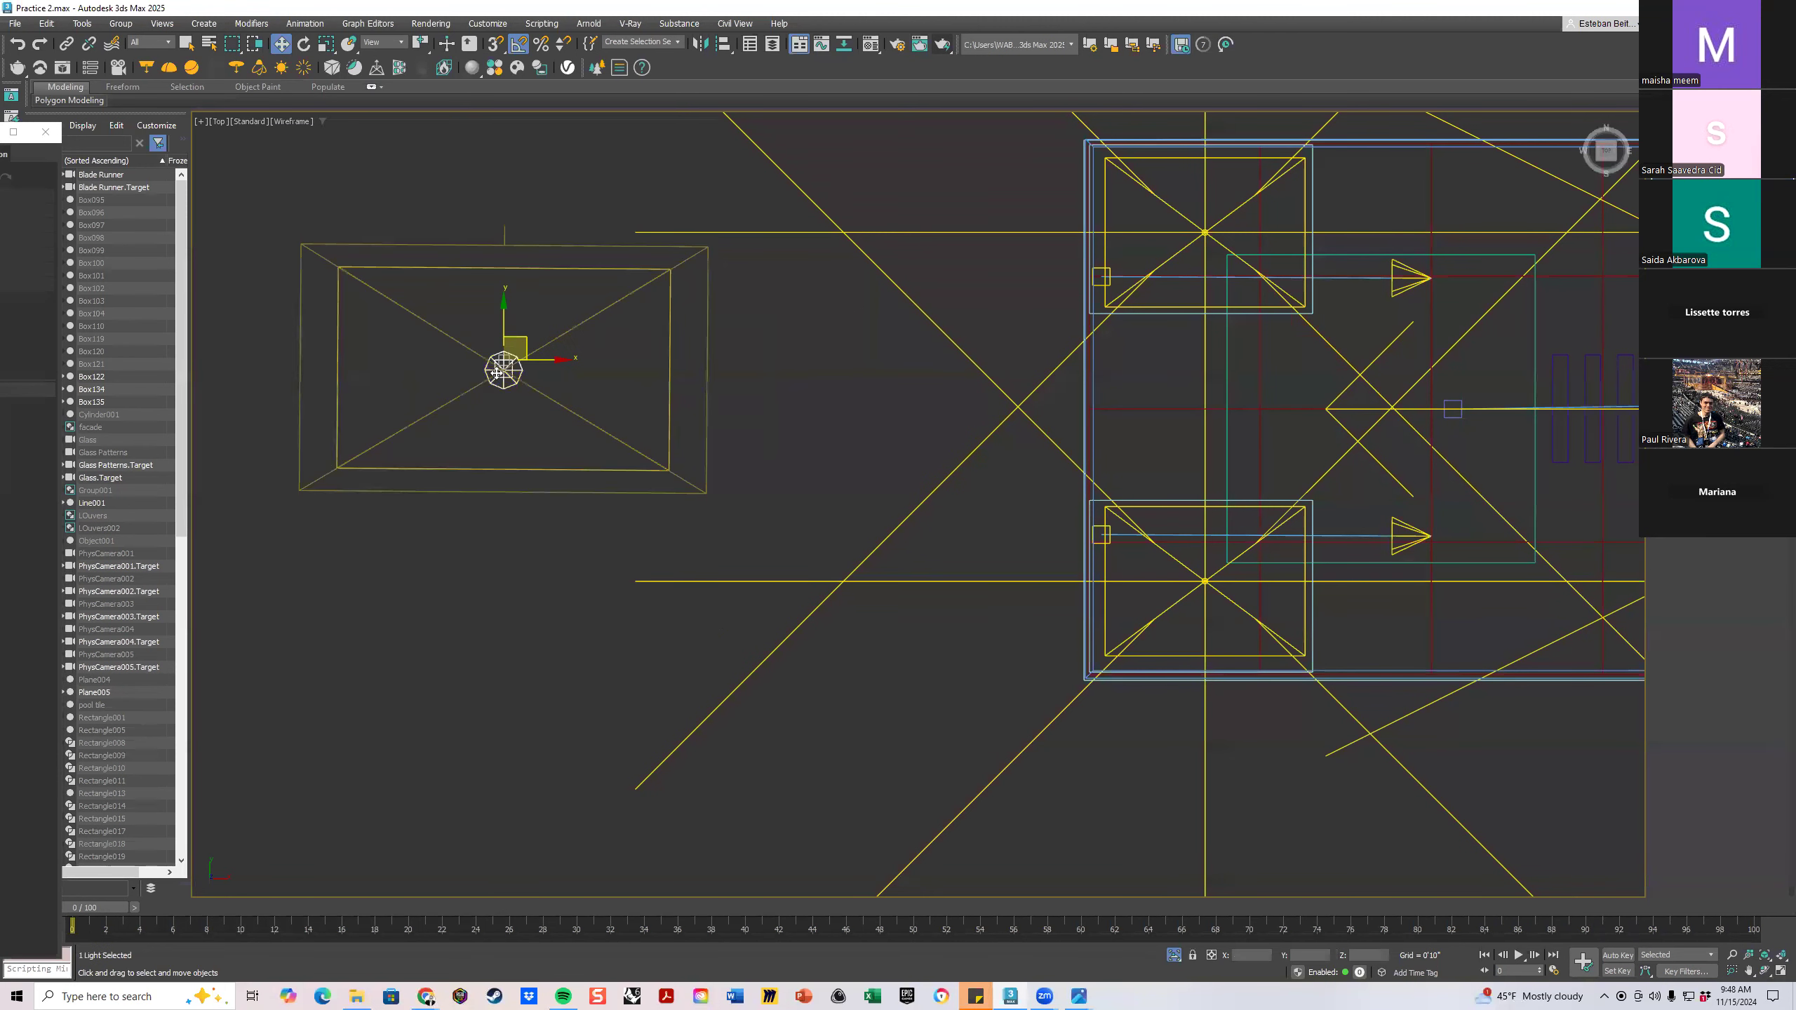
{"action": "left_click_drag", "start_coordinate": [522, 341], "coordinate": [1228, 559]}
{"action": "key", "text": "z"}
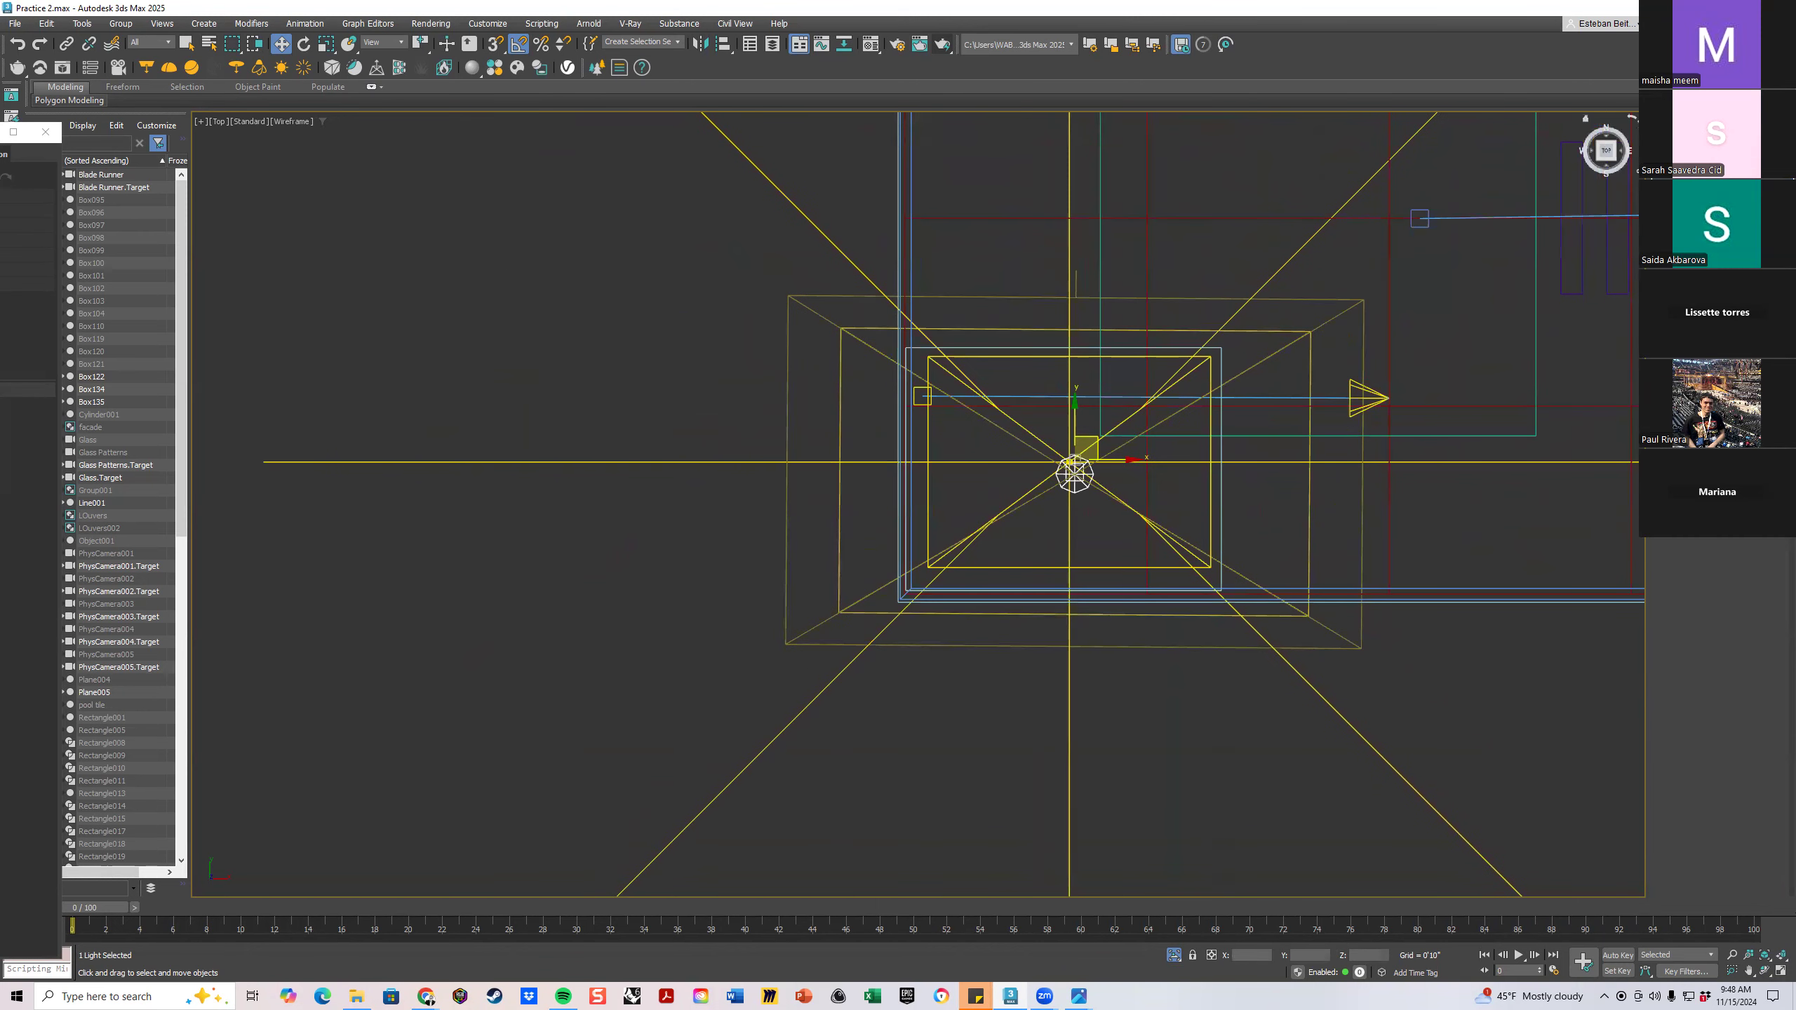
{"action": "left_click", "coordinate": [1098, 556]}
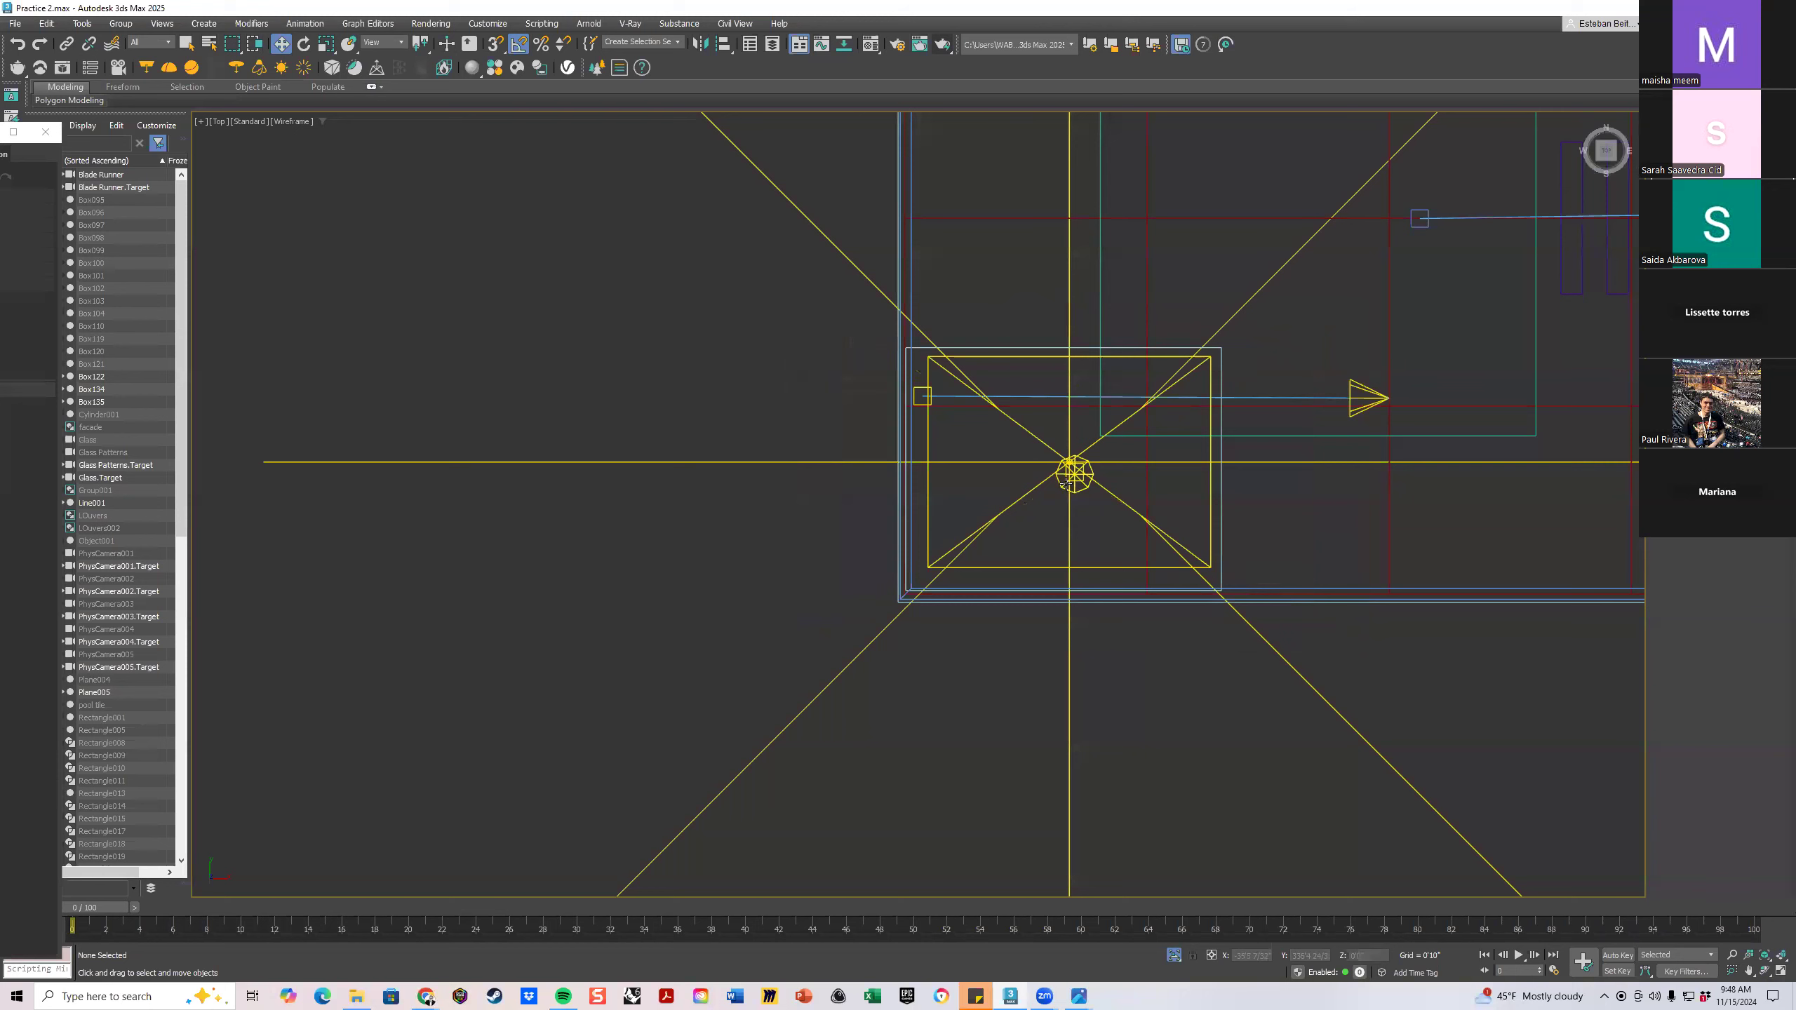
Narrow the spotlight's cone to fit the skylight opening with hotspot about 28.1, falloff about 32.3 and aspect about 1.33
{"action": "left_click", "coordinate": [1073, 486]}
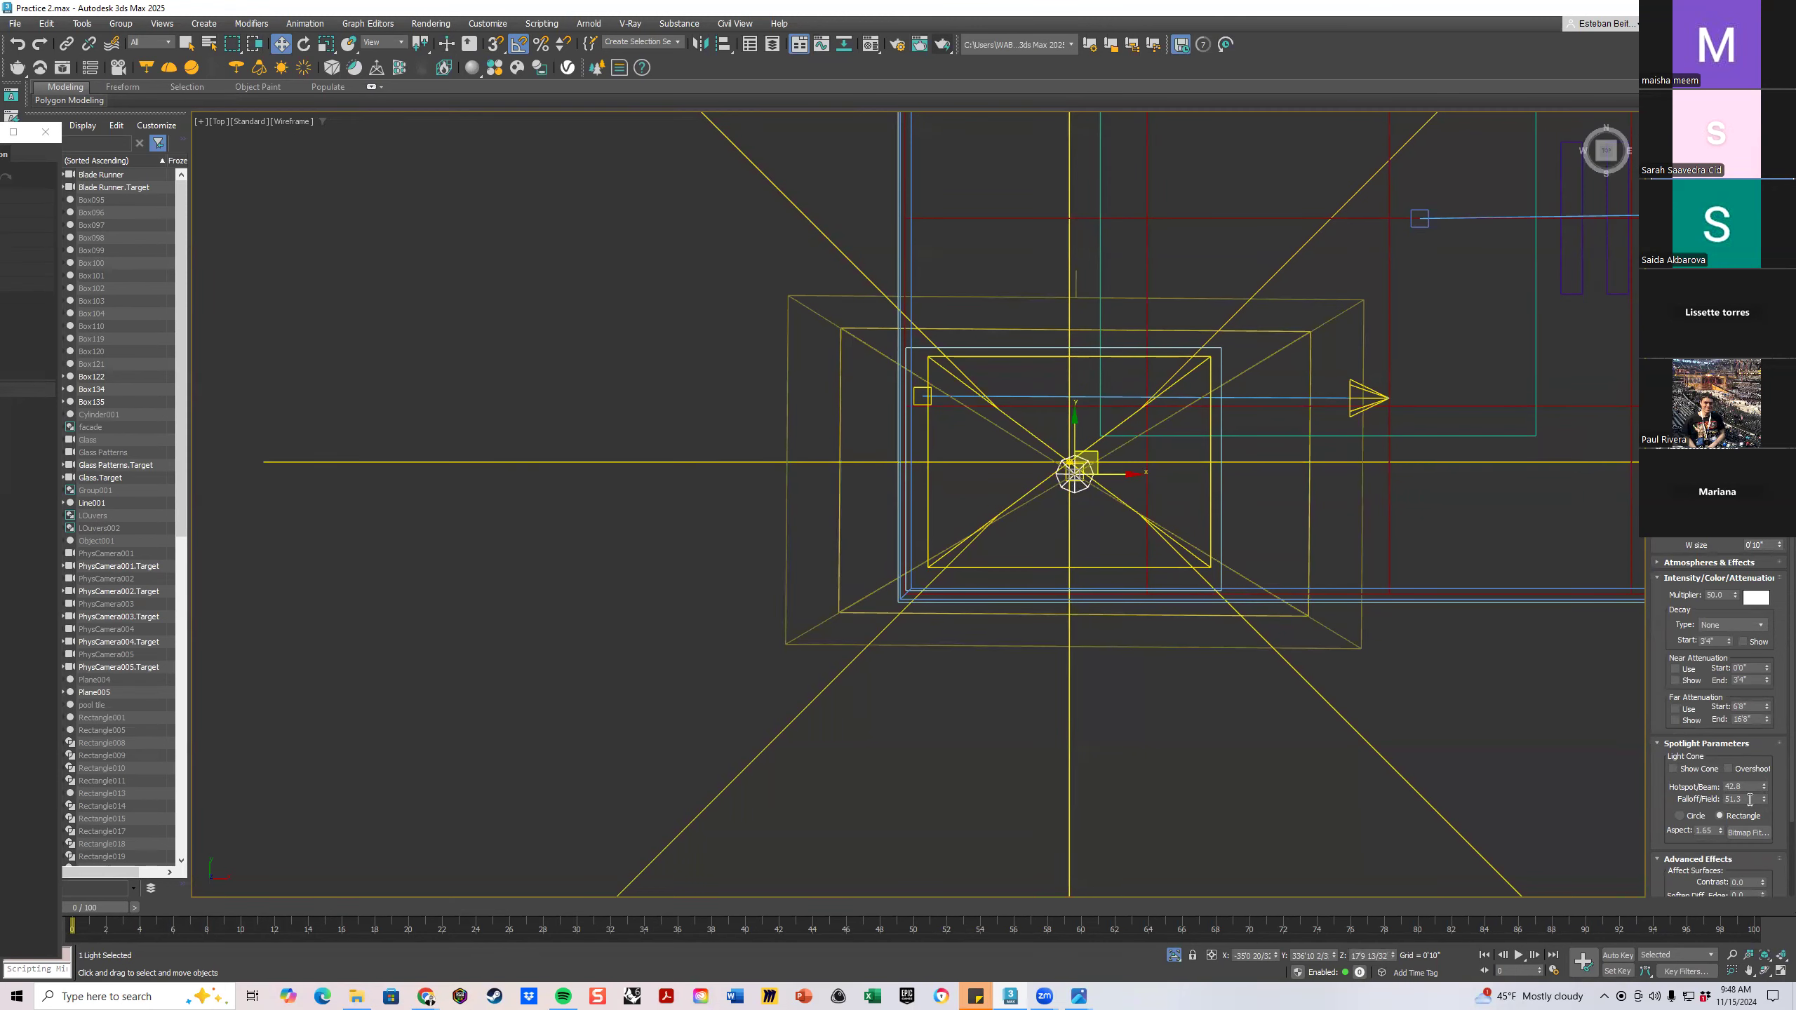
{"action": "left_click_drag", "start_coordinate": [1764, 789], "coordinate": [1777, 892]}
{"action": "left_click_drag", "start_coordinate": [1765, 799], "coordinate": [1777, 924]}
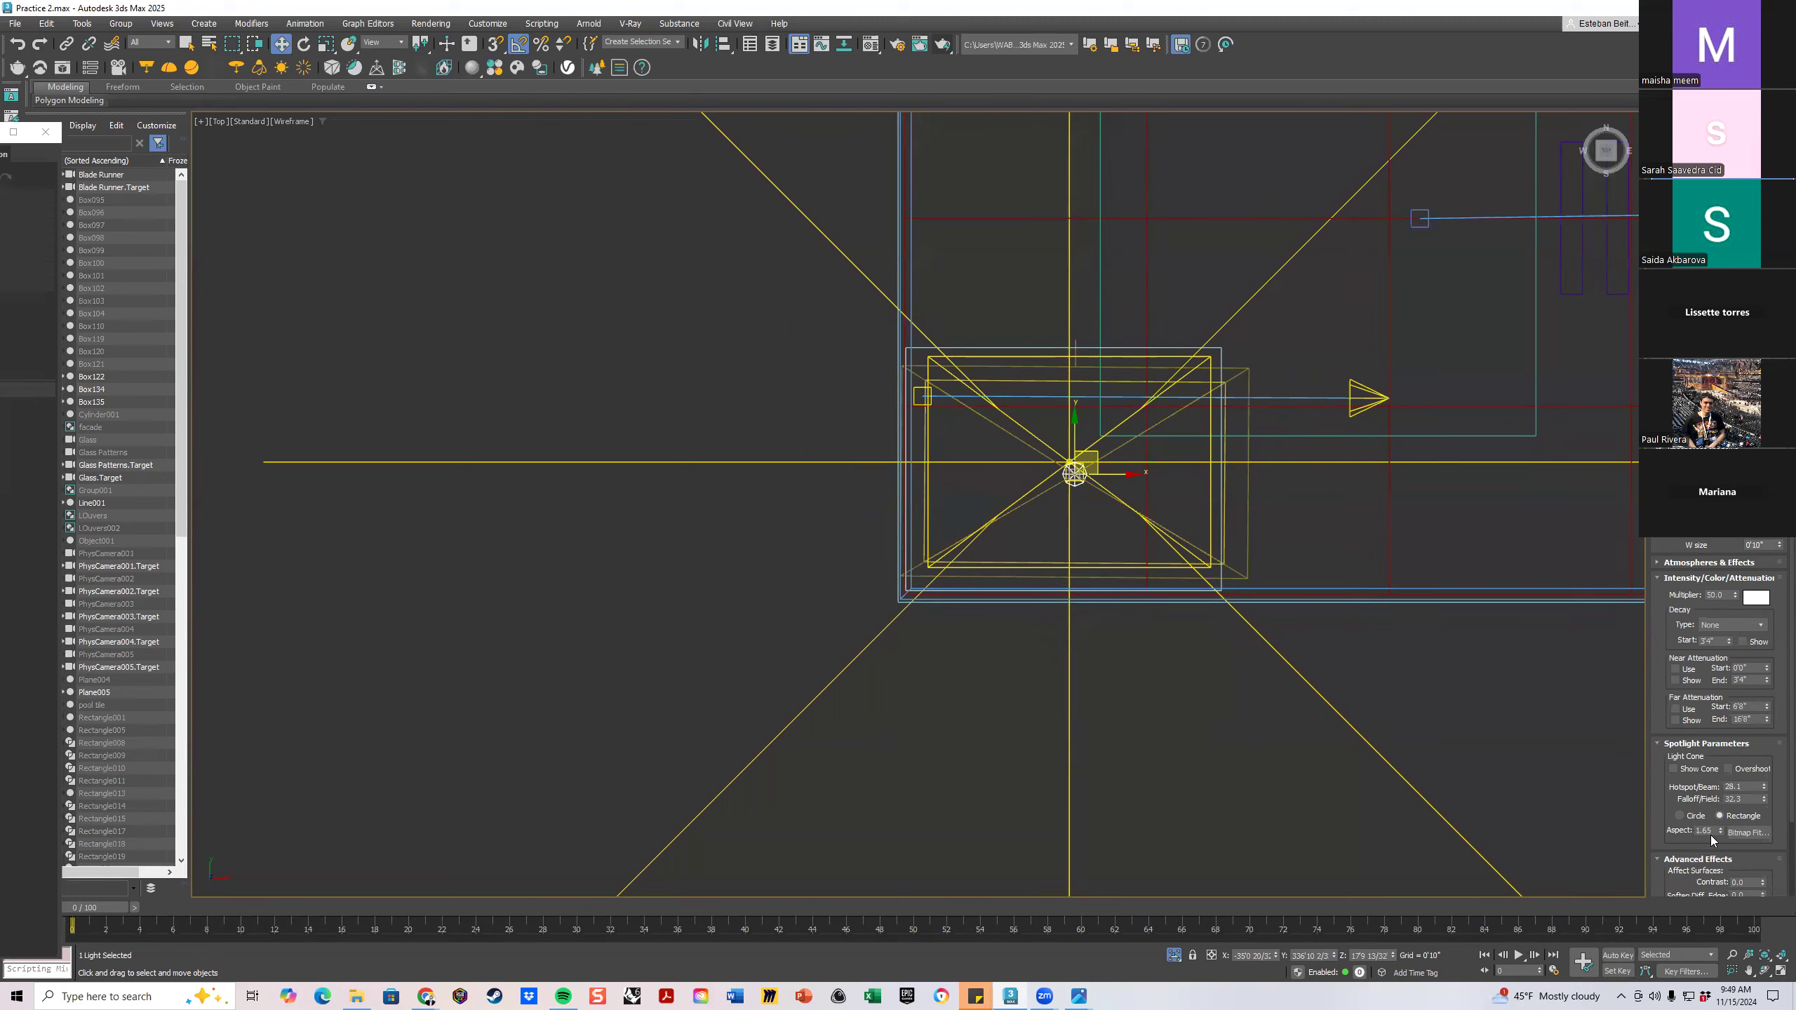
{"action": "mouse_move", "coordinate": [1720, 831]}
{"action": "left_mouse_down"}
{"action": "mouse_move", "coordinate": [1718, 870]}
{"action": "mouse_move", "coordinate": [1718, 854]}
{"action": "left_mouse_up"}
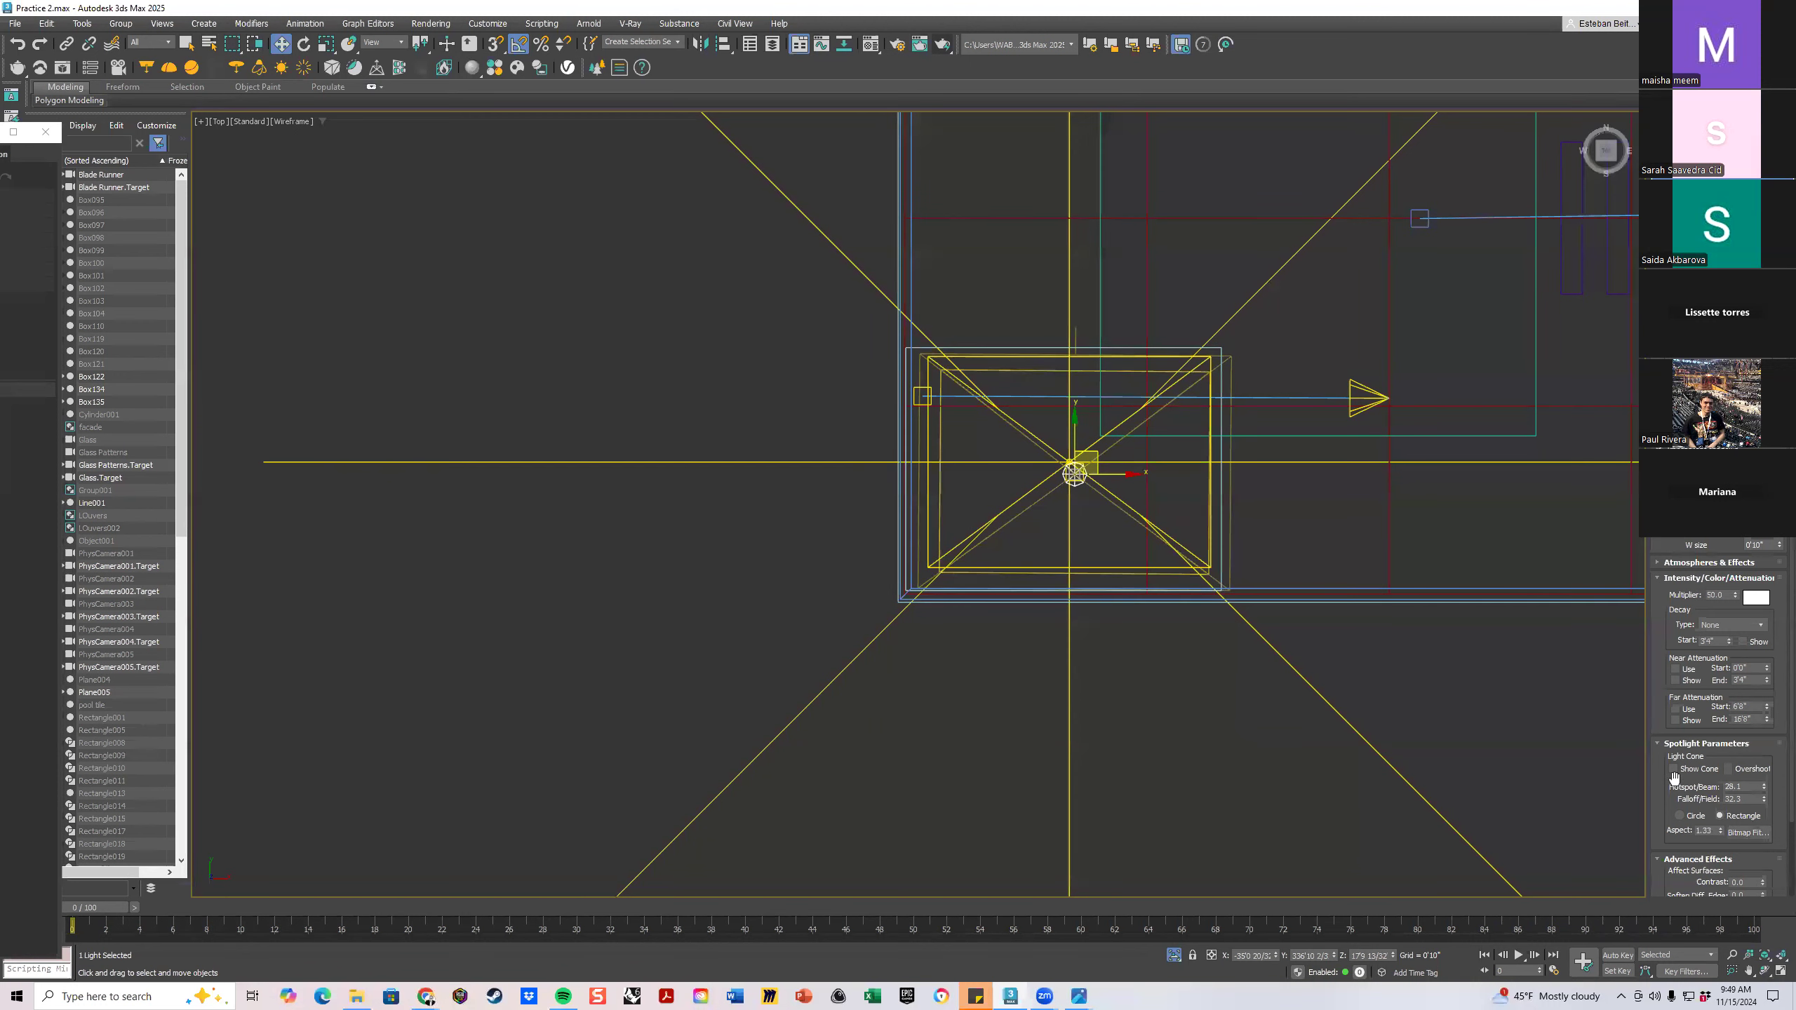
{"action": "scroll", "coordinate": [1098, 458], "scroll_direction": "up", "scroll_amount": 2}
{"action": "left_click_drag", "start_coordinate": [1088, 459], "coordinate": [1083, 454]}
{"action": "key", "text": "ctrl+z"}
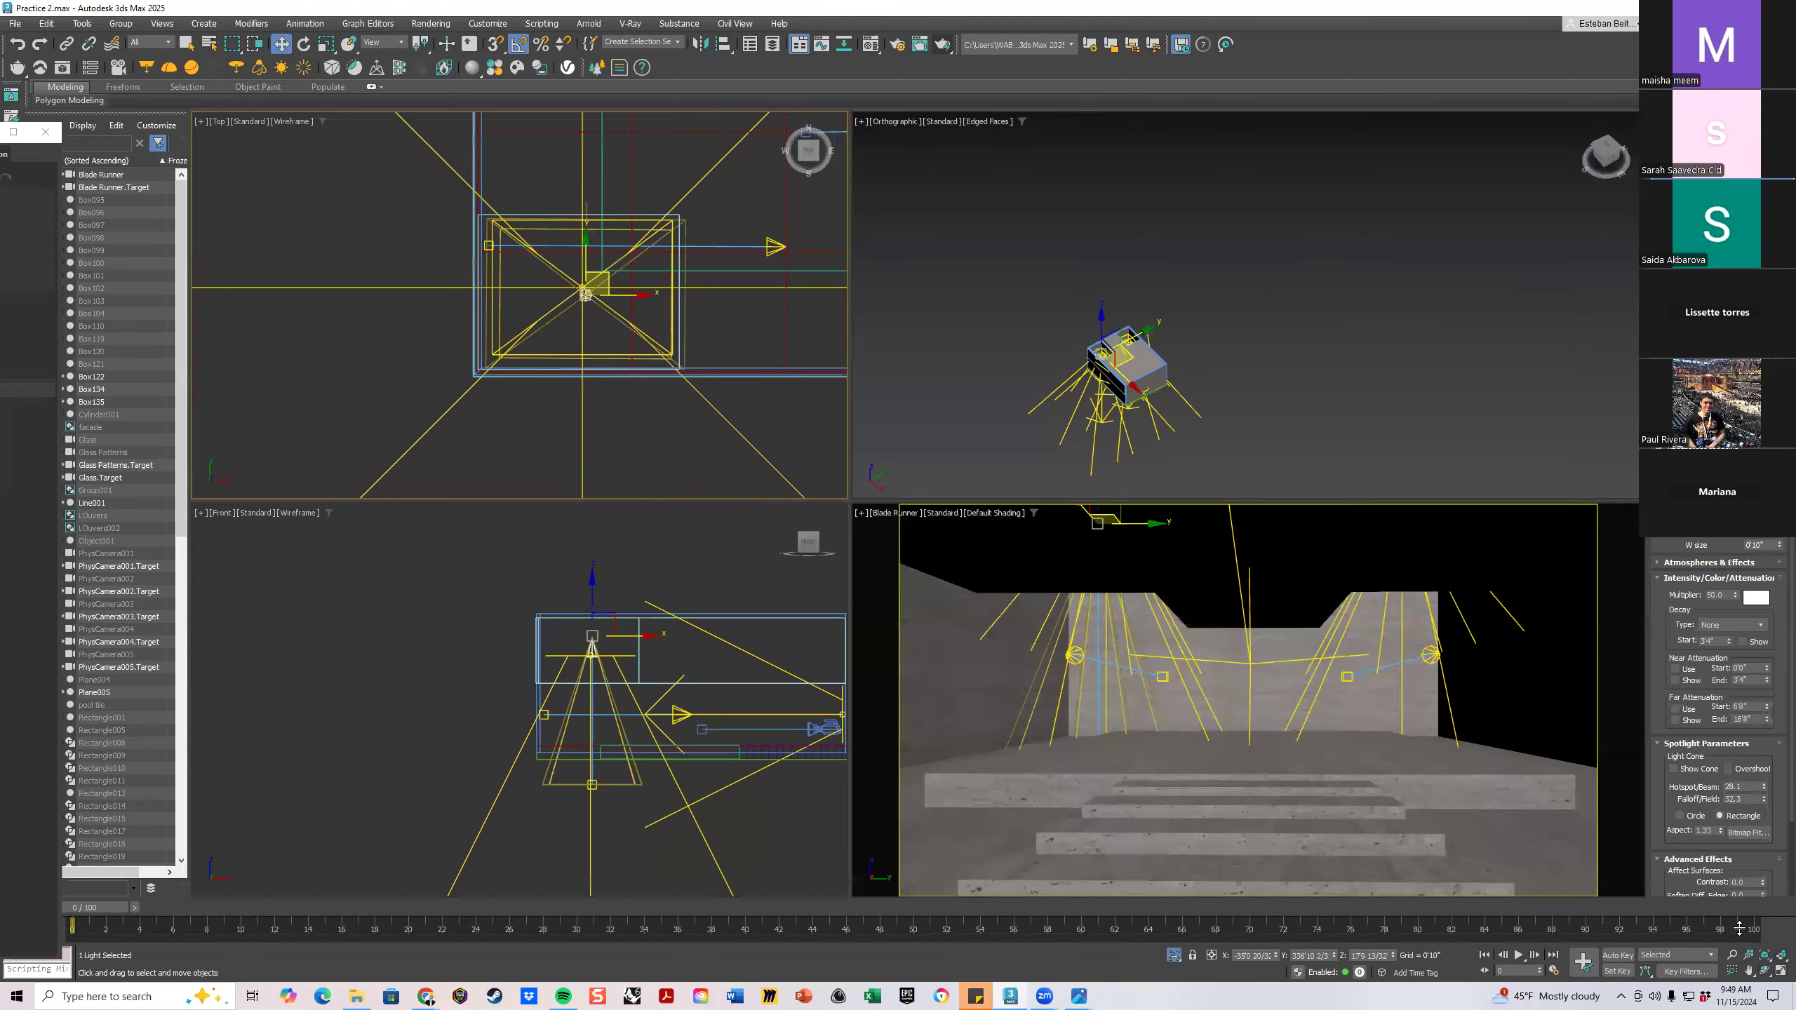
Select the downward spotlight and its target in the Front view and clone them as an instance over the upper skylight in the Top view
{"action": "left_click", "coordinate": [1782, 971]}
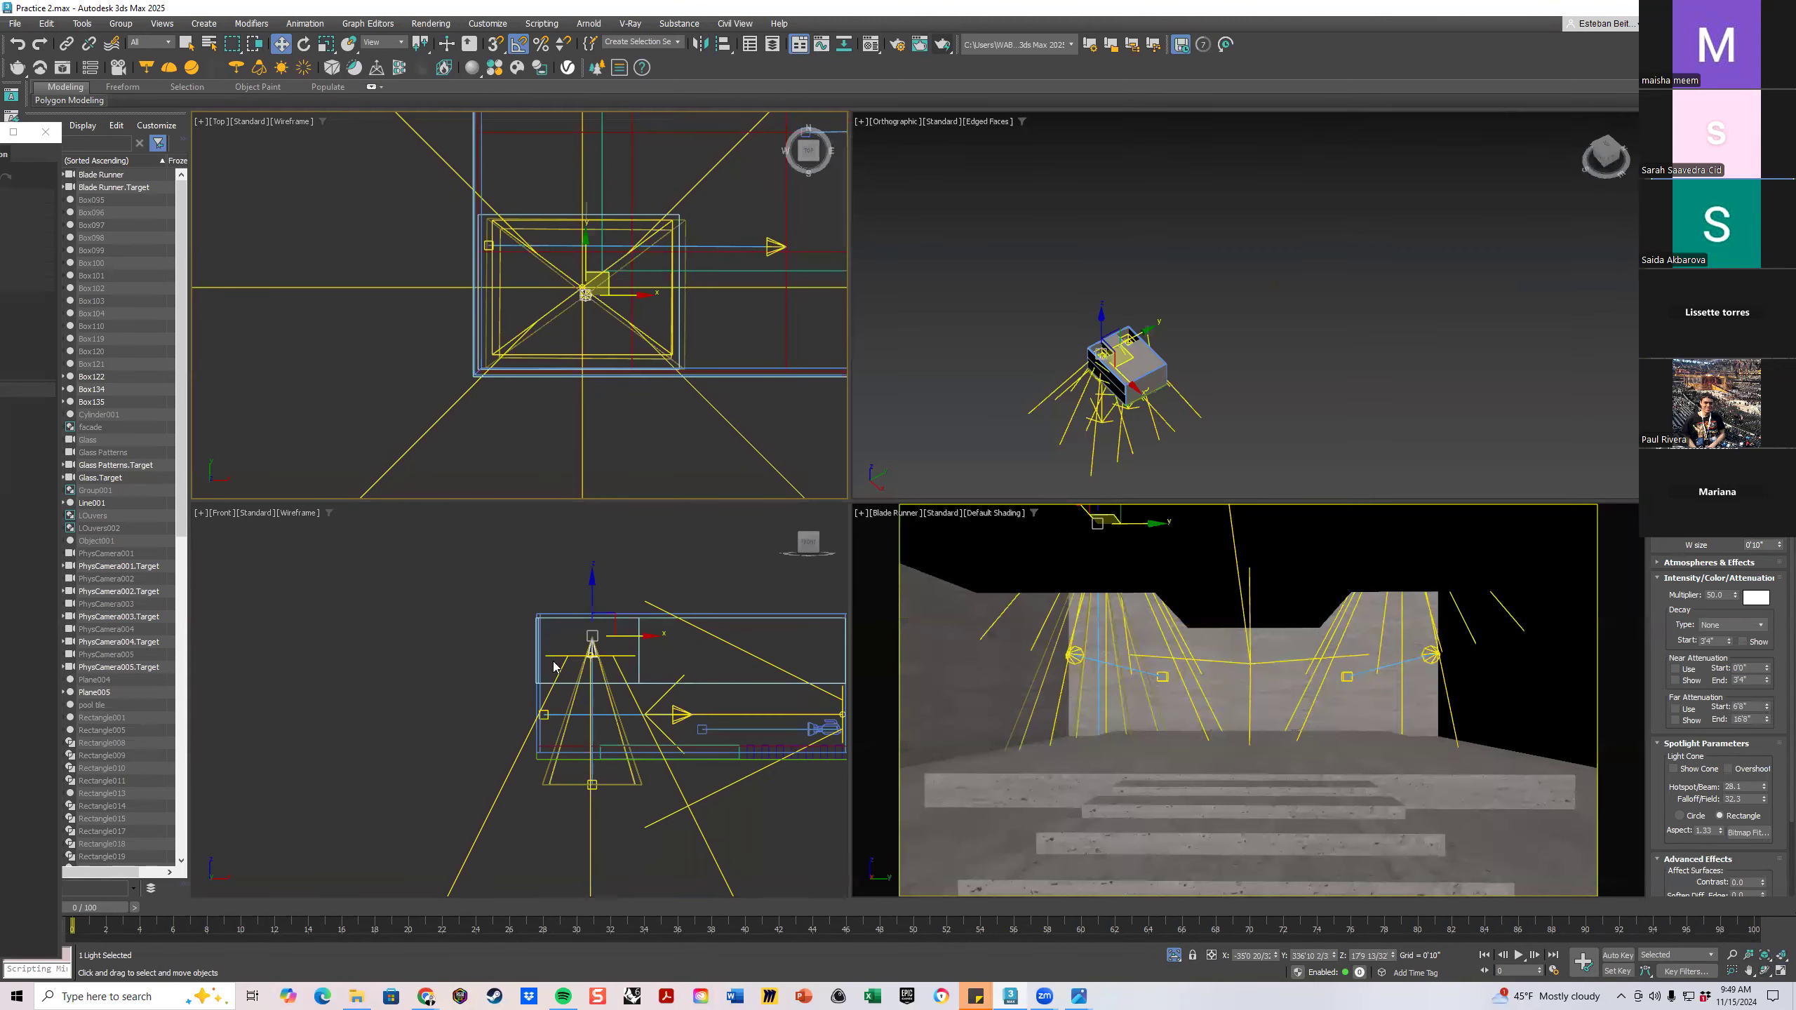
{"action": "left_click", "coordinate": [373, 662]}
{"action": "scroll", "coordinate": [595, 665], "scroll_direction": "up", "scroll_amount": 6}
{"action": "scroll", "coordinate": [566, 594], "scroll_direction": "down", "scroll_amount": 4}
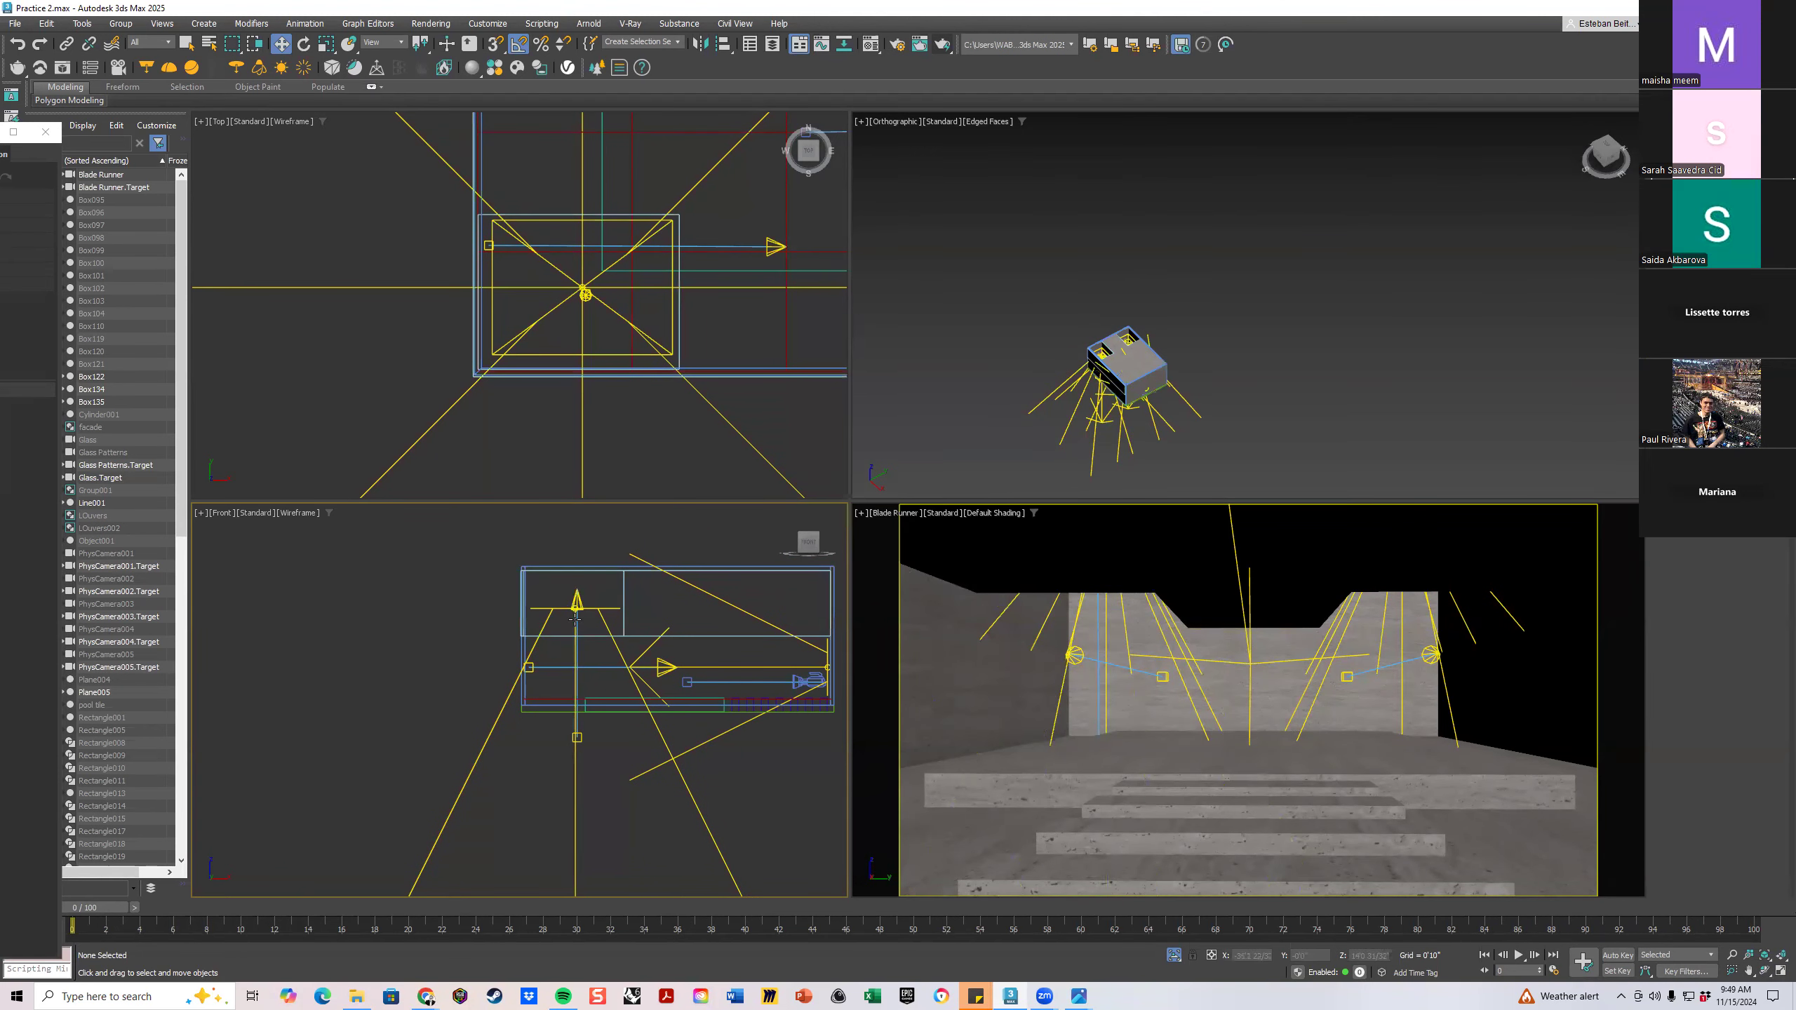
{"action": "left_click", "coordinate": [577, 738]}
{"action": "scroll", "coordinate": [581, 620], "scroll_direction": "up", "scroll_amount": 4}
{"action": "left_click", "coordinate": [560, 557]}
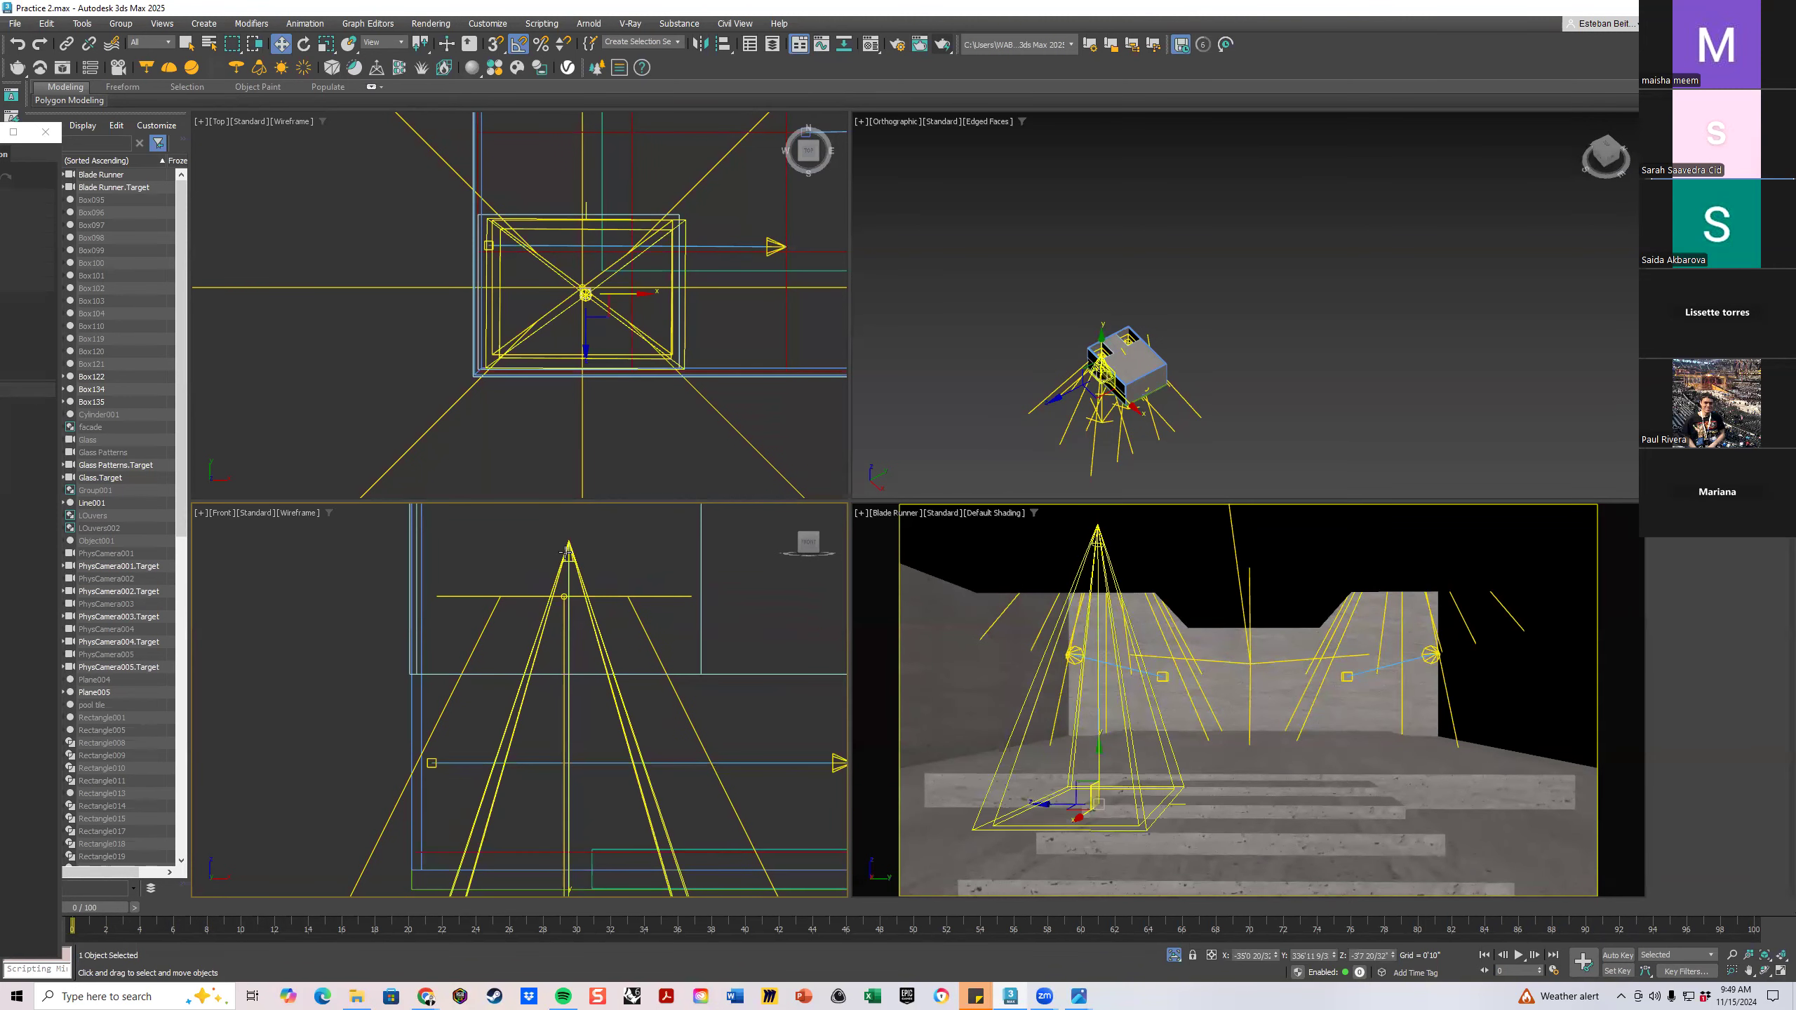
{"action": "scroll", "coordinate": [575, 308], "scroll_direction": "down", "scroll_amount": 3}
{"action": "mouse_move", "coordinate": [575, 307]}
{"action": "left_mouse_down"}
{"action": "mouse_move", "coordinate": [573, 242]}
{"action": "mouse_move", "coordinate": [596, 236]}
{"action": "left_mouse_up"}
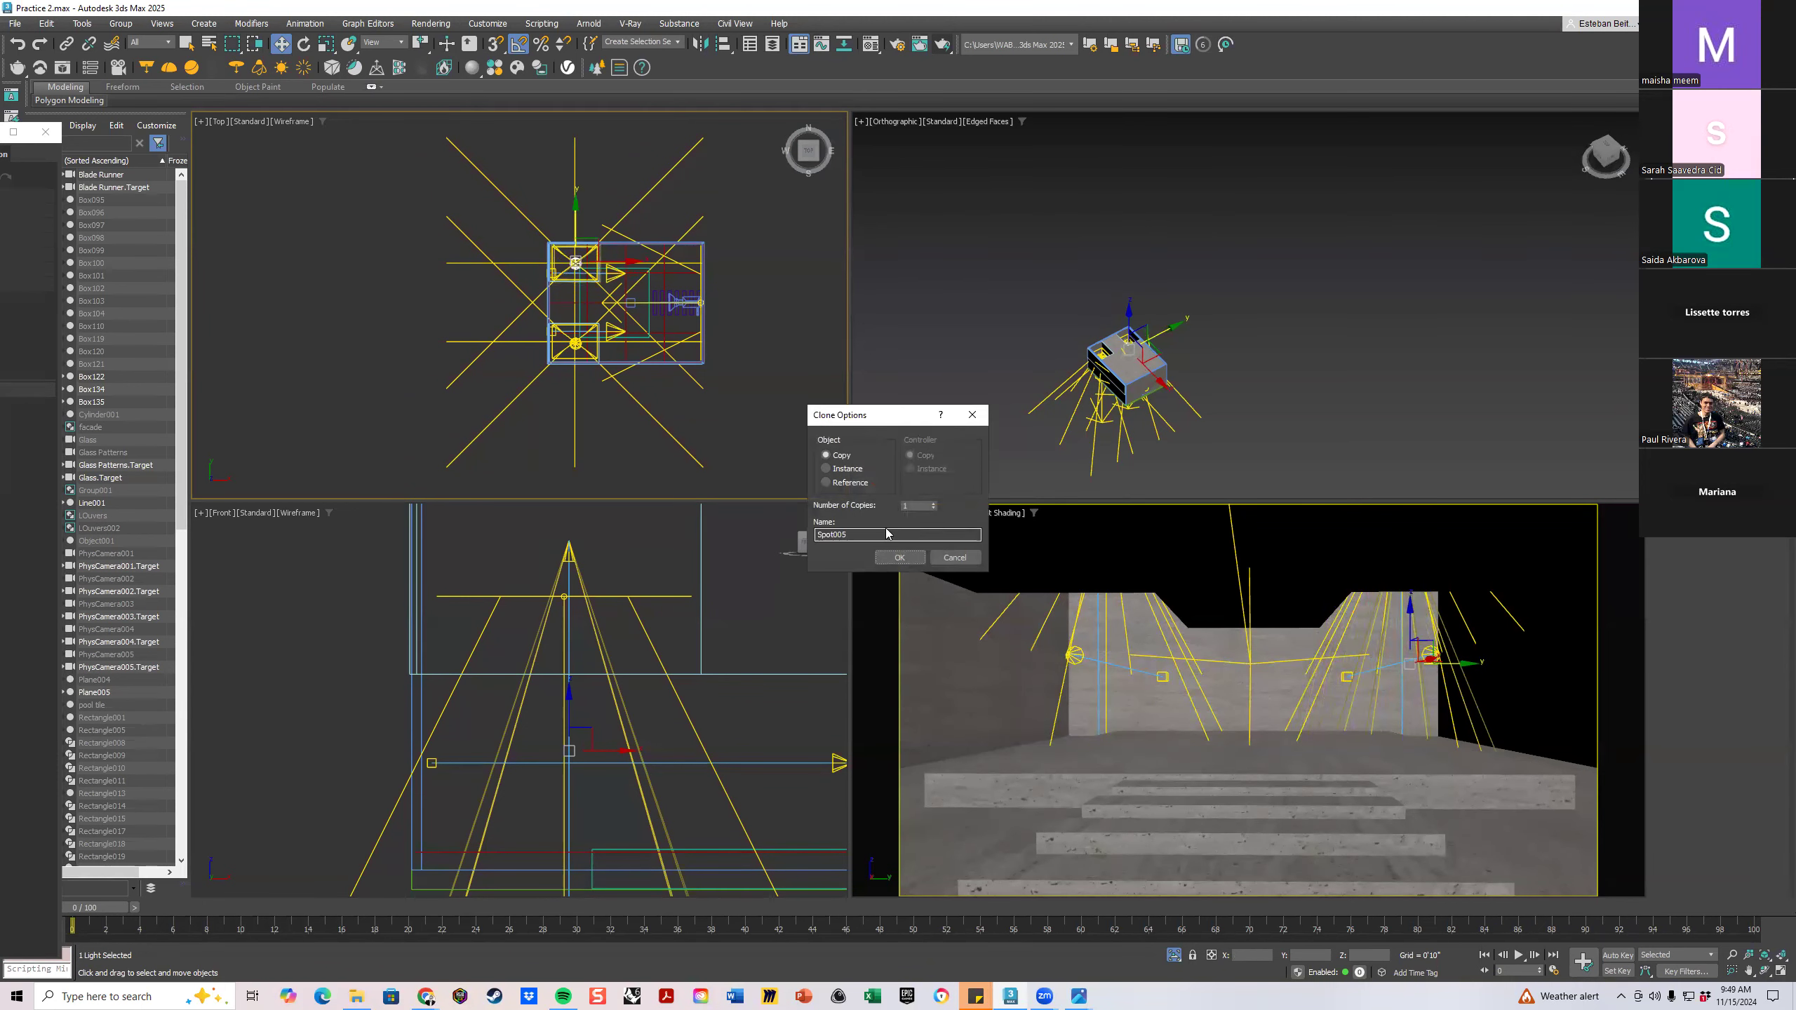
{"action": "left_click", "coordinate": [843, 473]}
{"action": "left_click", "coordinate": [899, 558]}
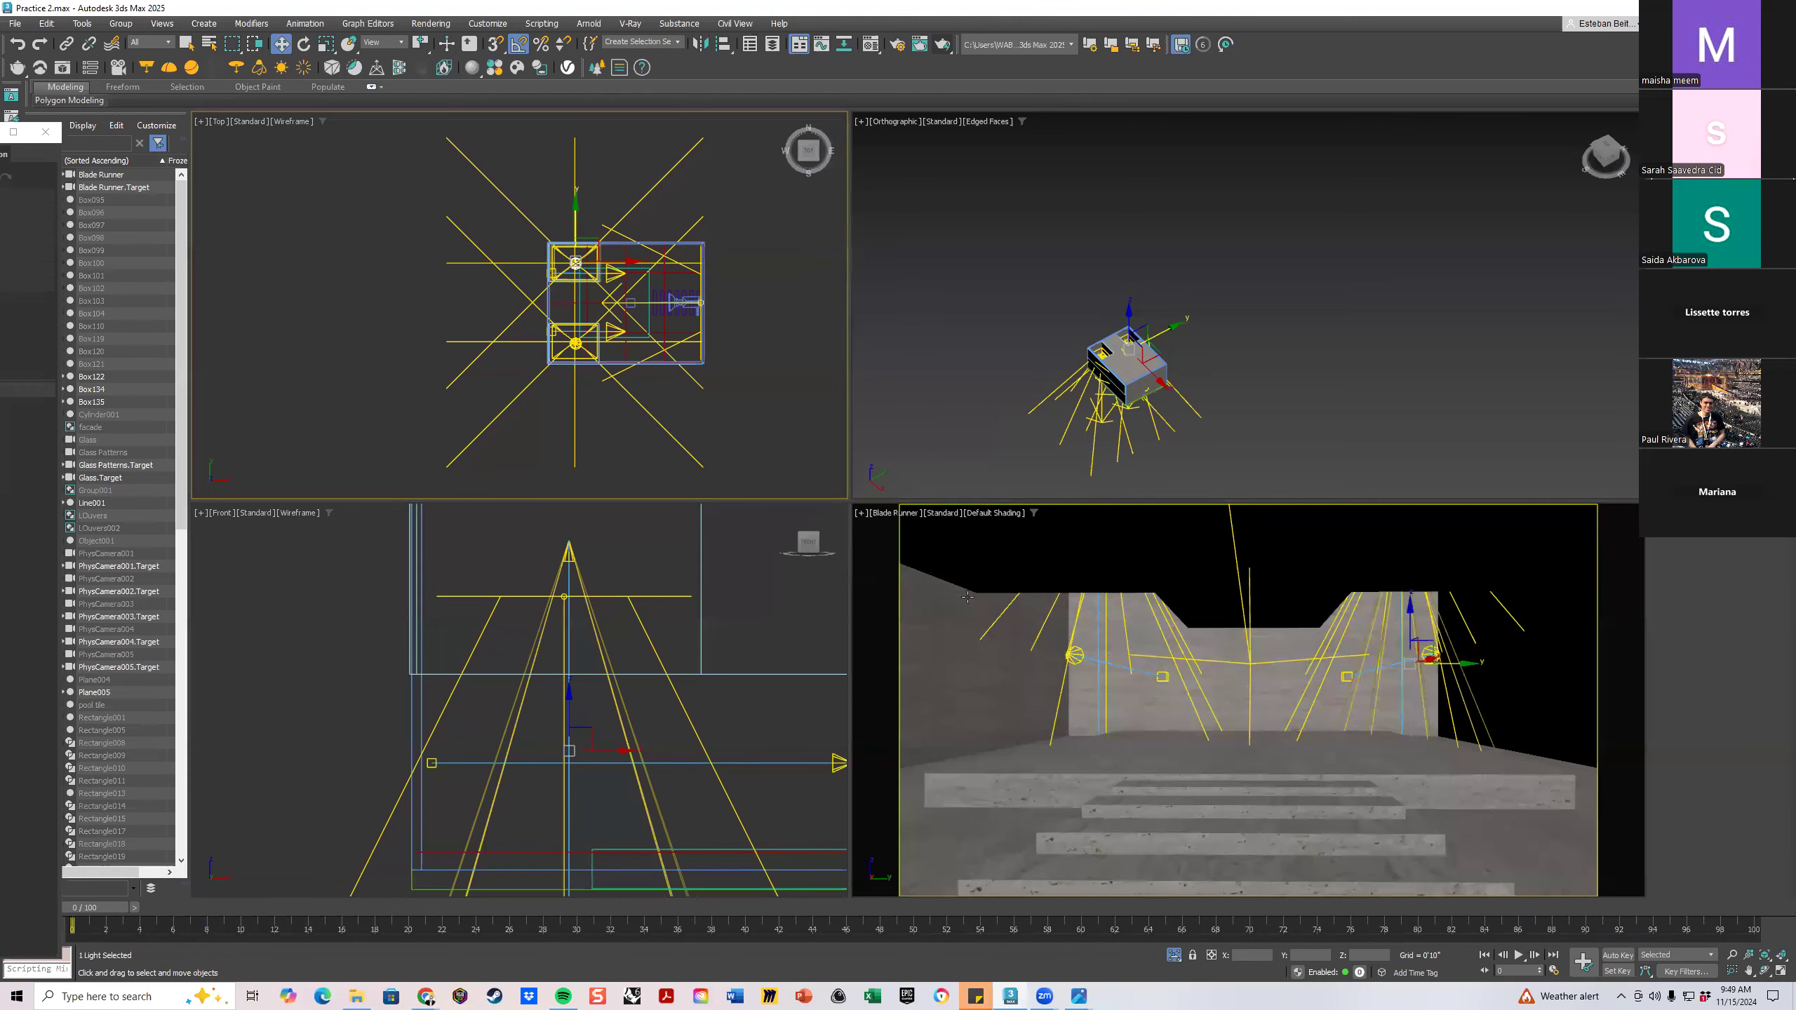
Turn off region rendering in the V-Ray Frame Buffer, show the image at 100% and render the full Blade Runner camera view
{"action": "left_click", "coordinate": [880, 563]}
{"action": "left_click_drag", "start_coordinate": [0, 132], "coordinate": [1252, 111]}
{"action": "left_click", "coordinate": [1207, 152]}
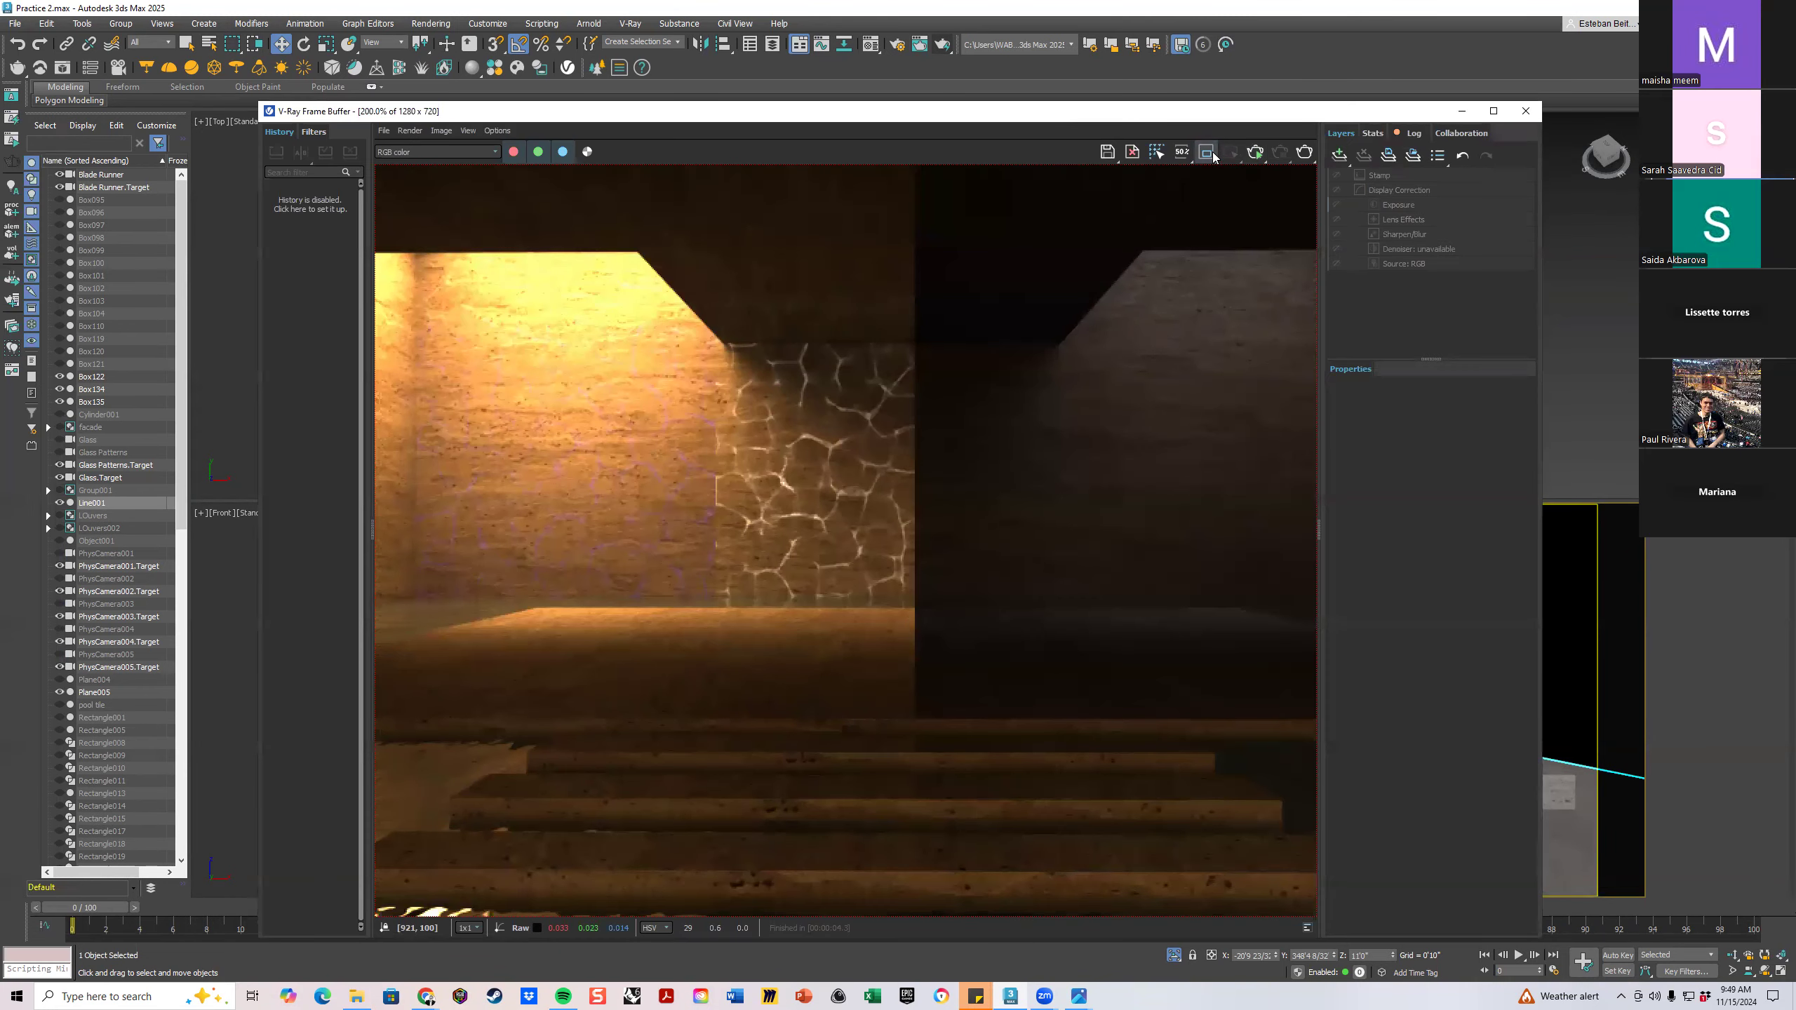
{"action": "left_click", "coordinate": [1577, 599]}
{"action": "double_click", "coordinate": [1146, 420]}
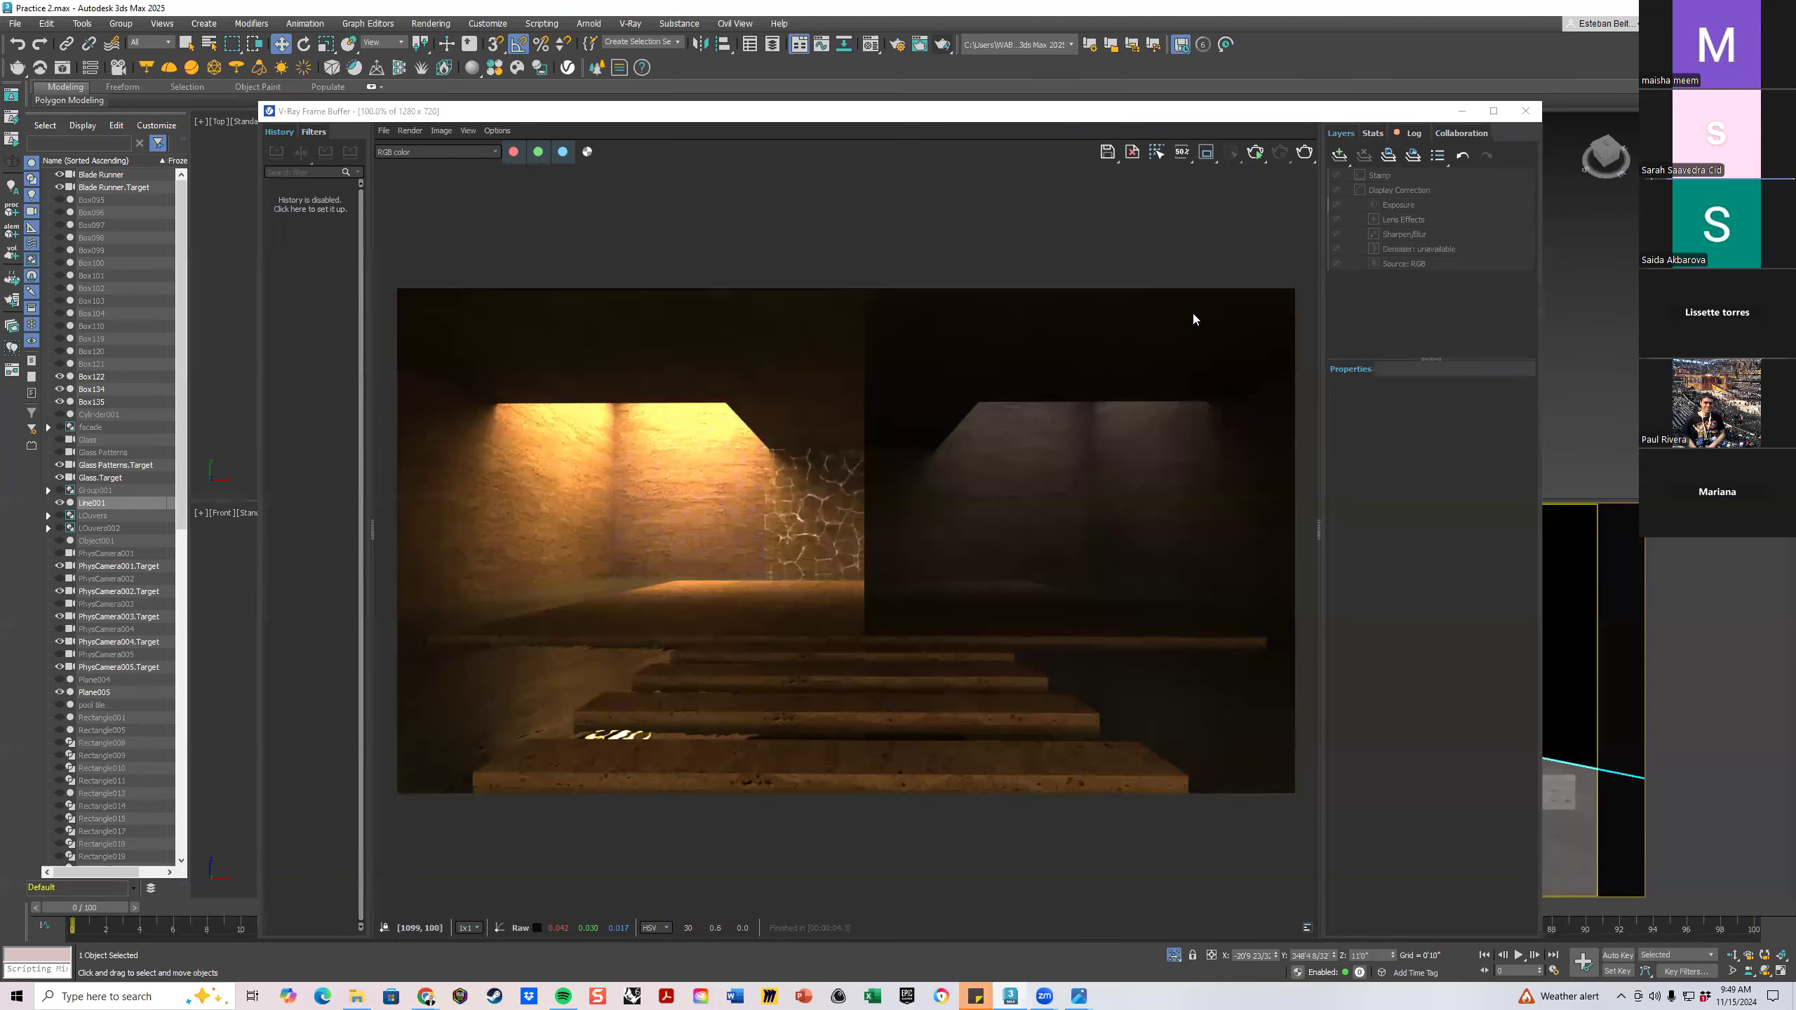
{"action": "left_click", "coordinate": [1299, 152]}
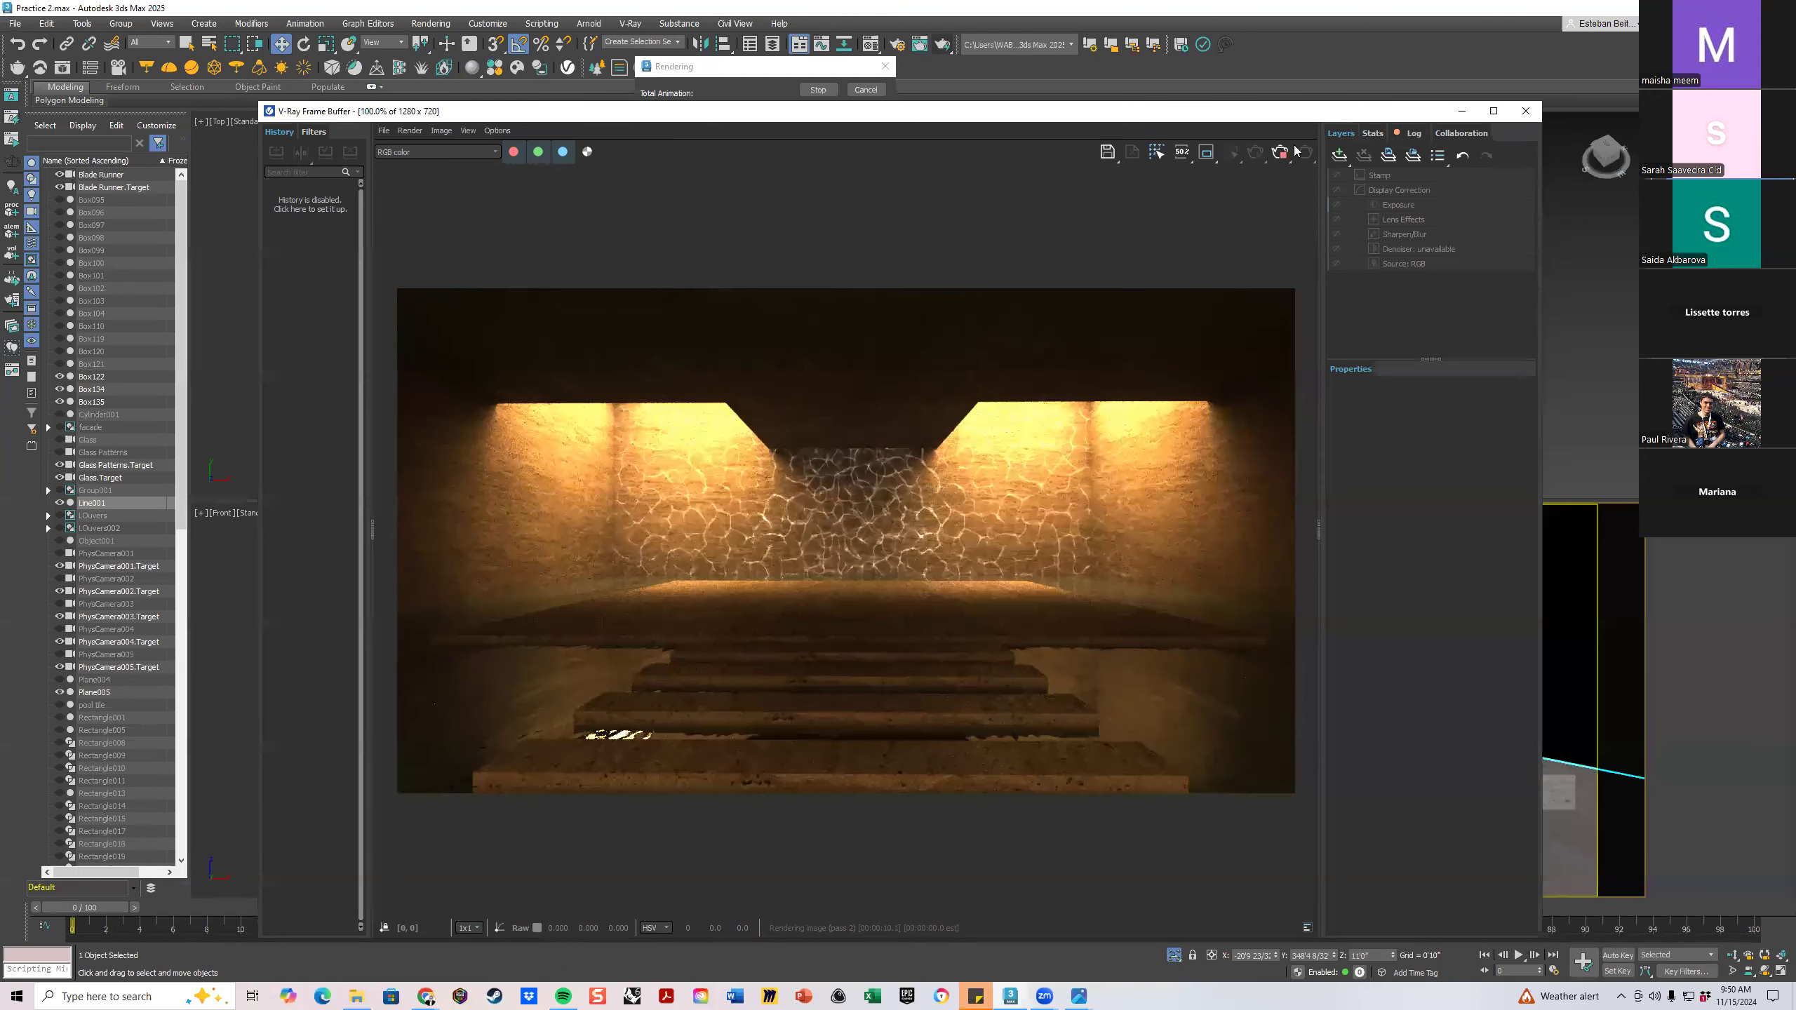
Compare the render with the reference image Blade Runner 01.jpg, close the frame buffer and stop the rendering
{"action": "left_click", "coordinate": [1079, 996]}
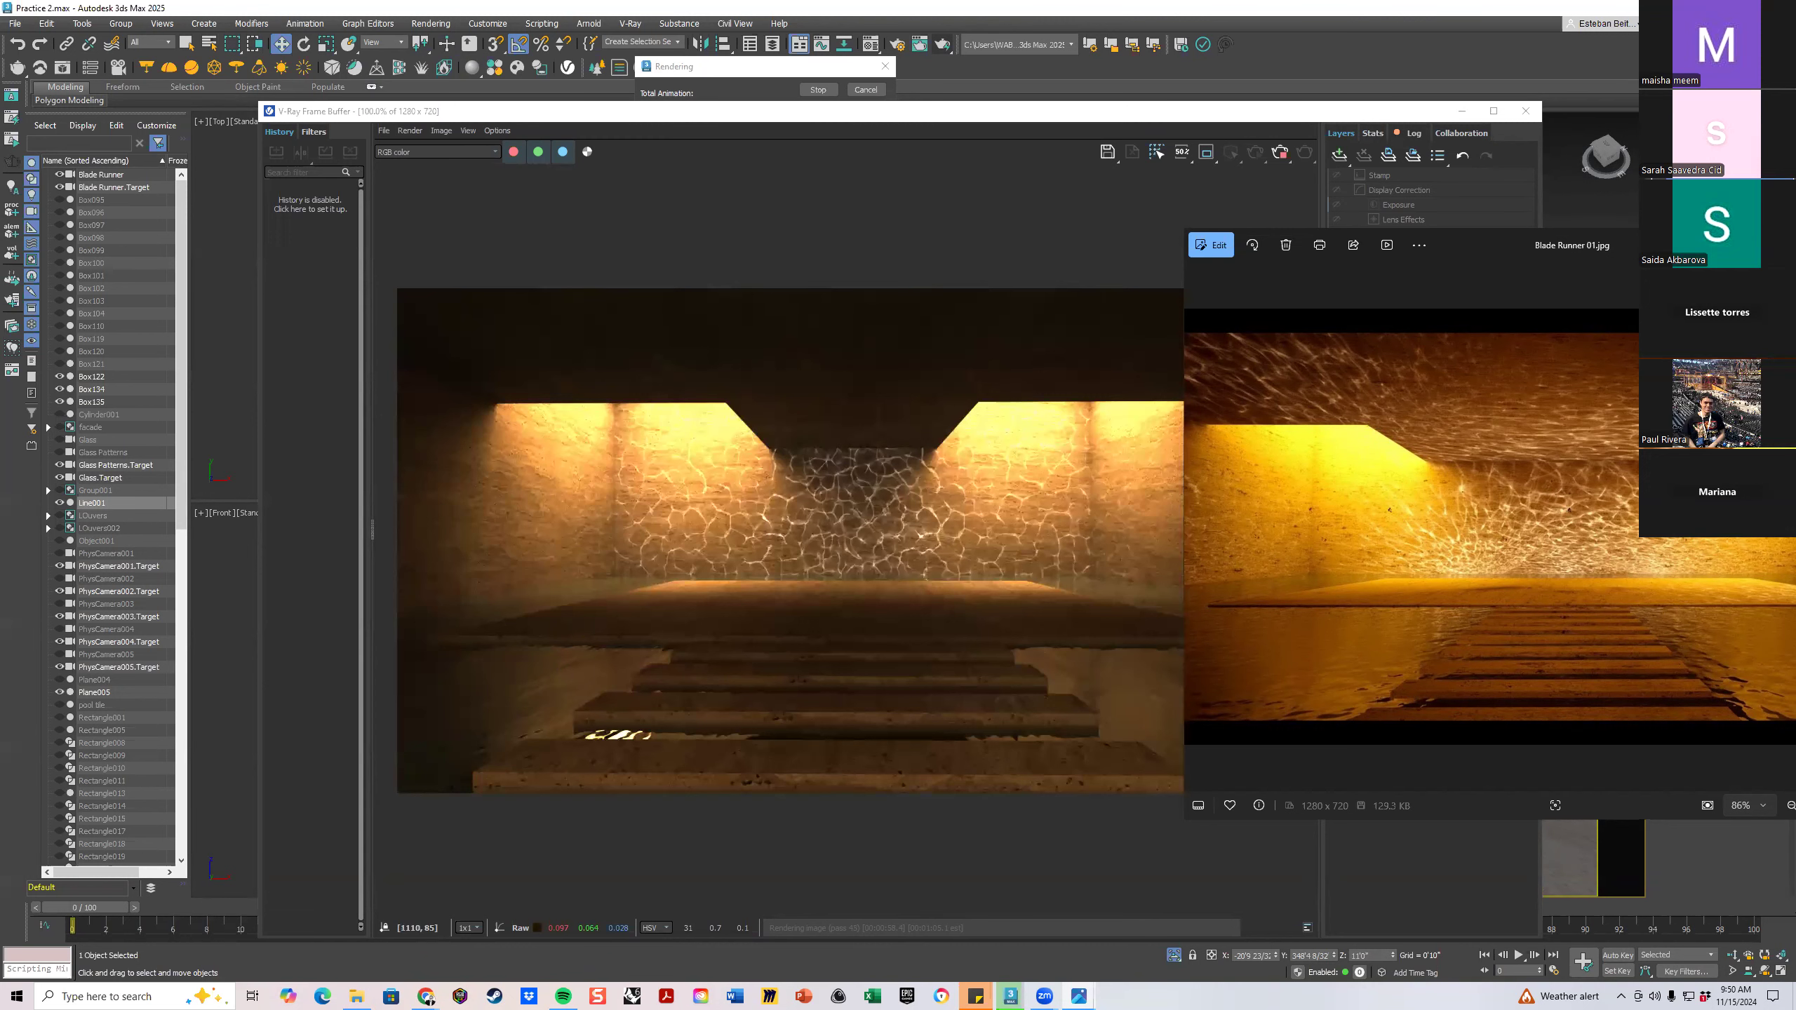
{"action": "left_click", "coordinate": [1794, 244]}
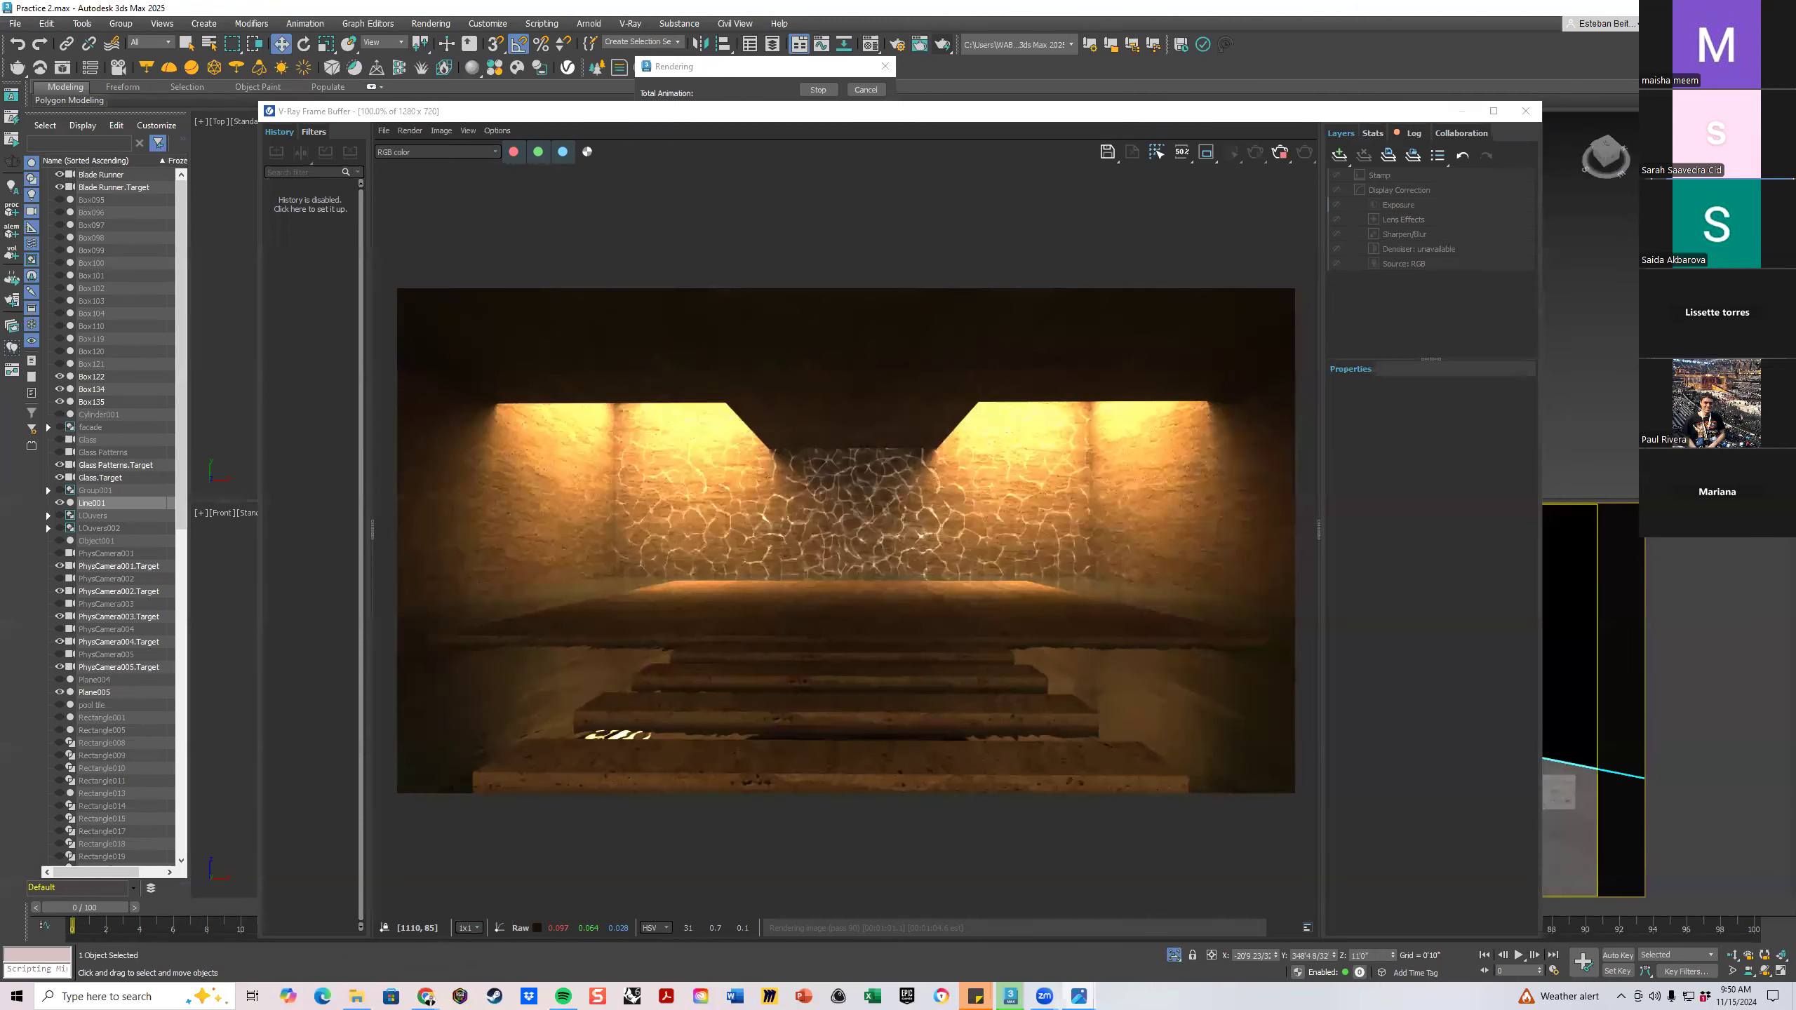
{"action": "left_click", "coordinate": [1526, 111]}
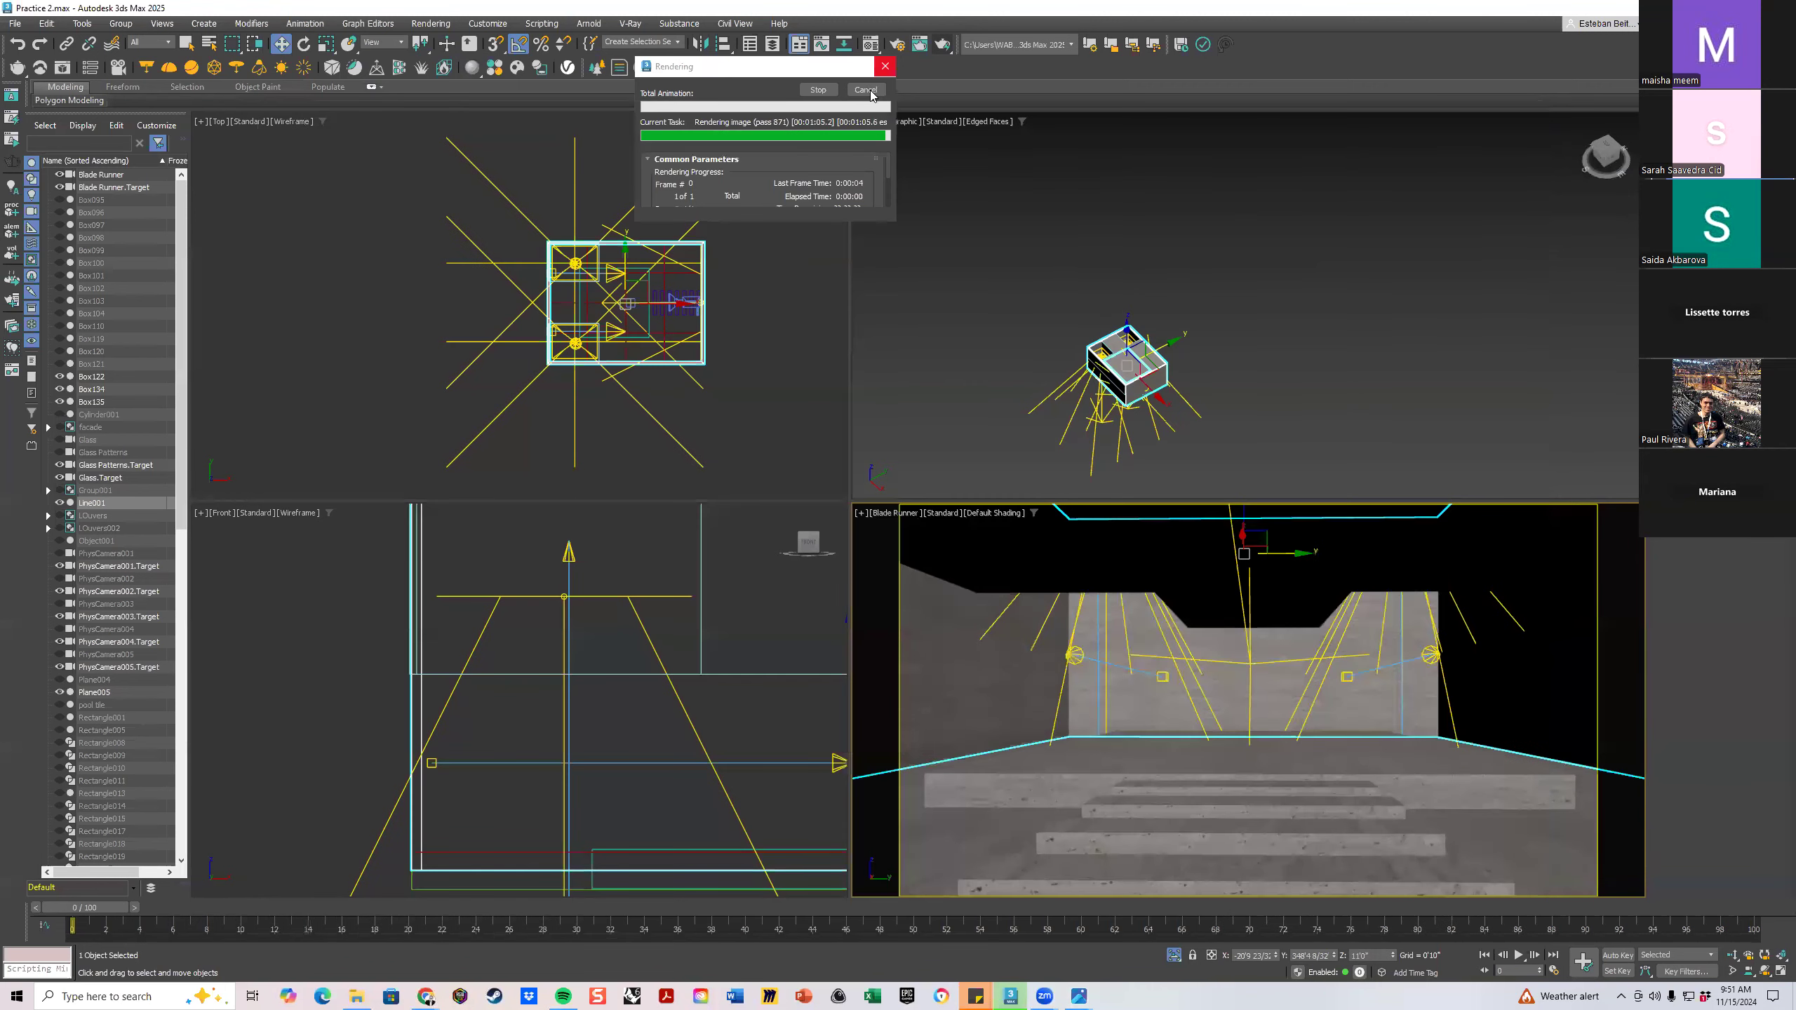
Open the Material Editor and examine an enlarged preview and the basic parameters of the blue Waves_A_02_200cm water material
{"action": "key", "text": "m"}
{"action": "left_click", "coordinate": [256, 476]}
{"action": "double_click", "coordinate": [255, 476]}
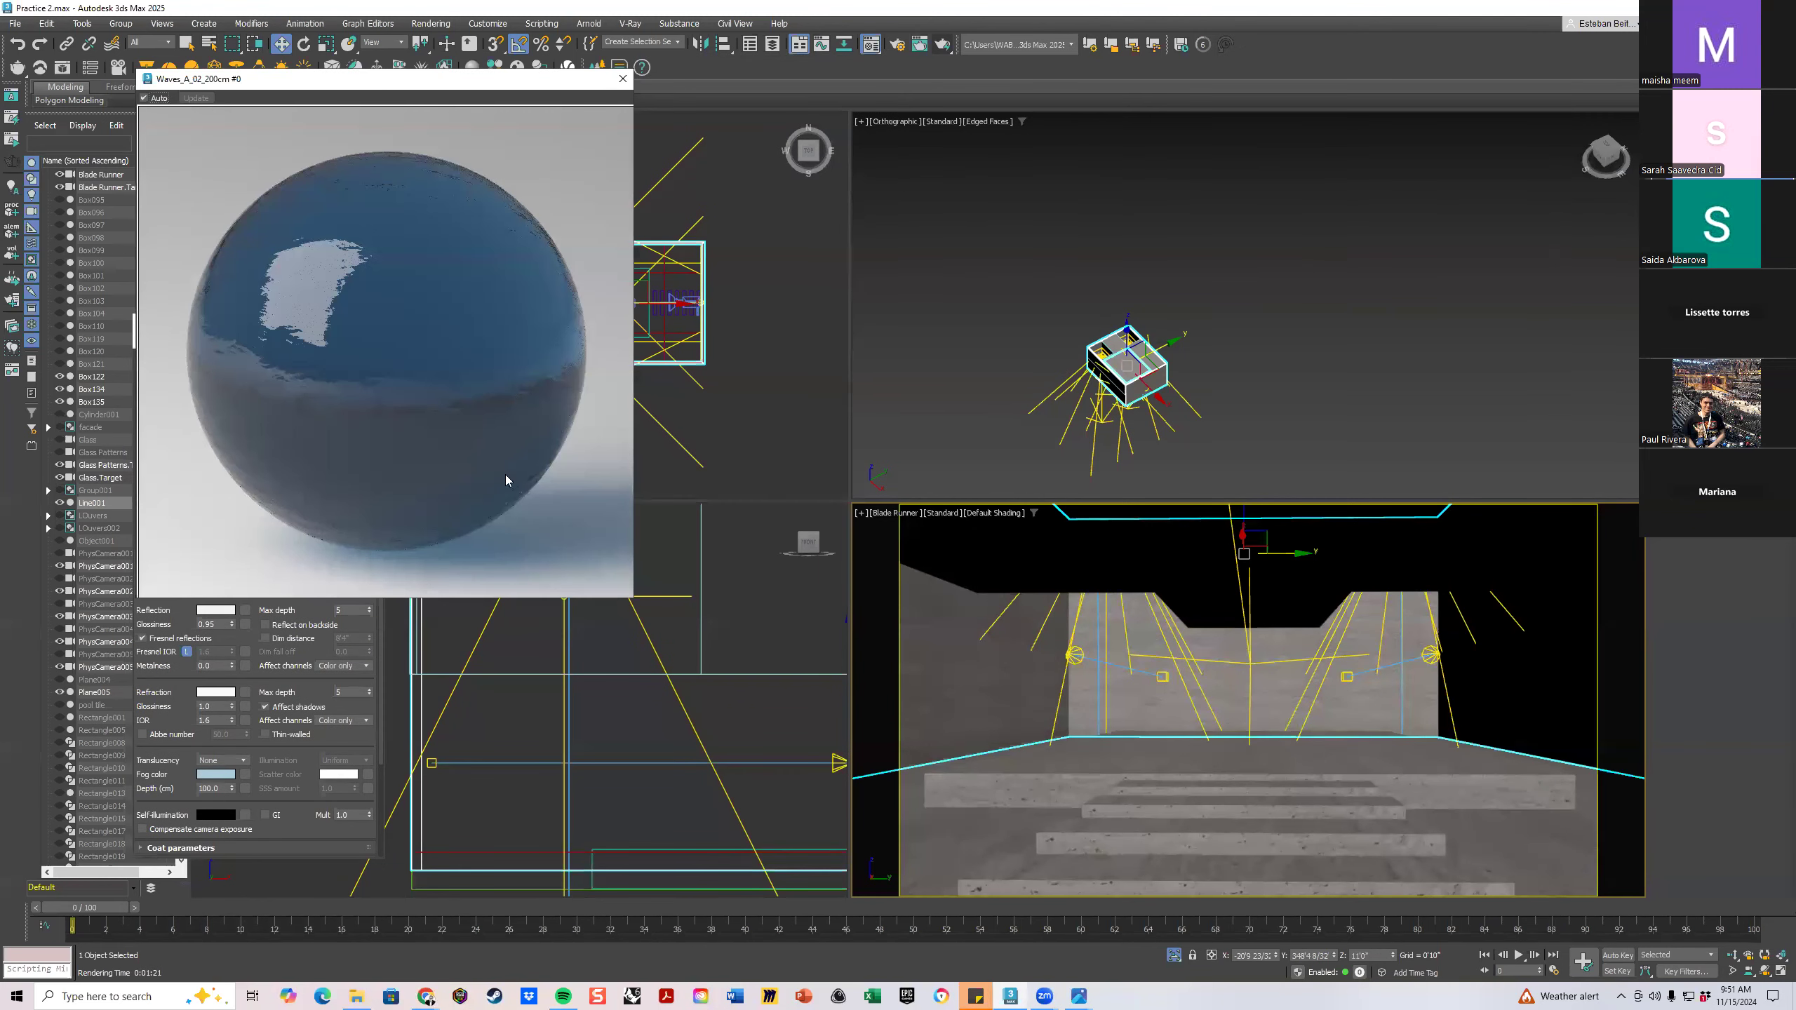
{"action": "left_click_drag", "start_coordinate": [407, 80], "coordinate": [1007, 117]}
{"action": "left_click", "coordinate": [242, 454]}
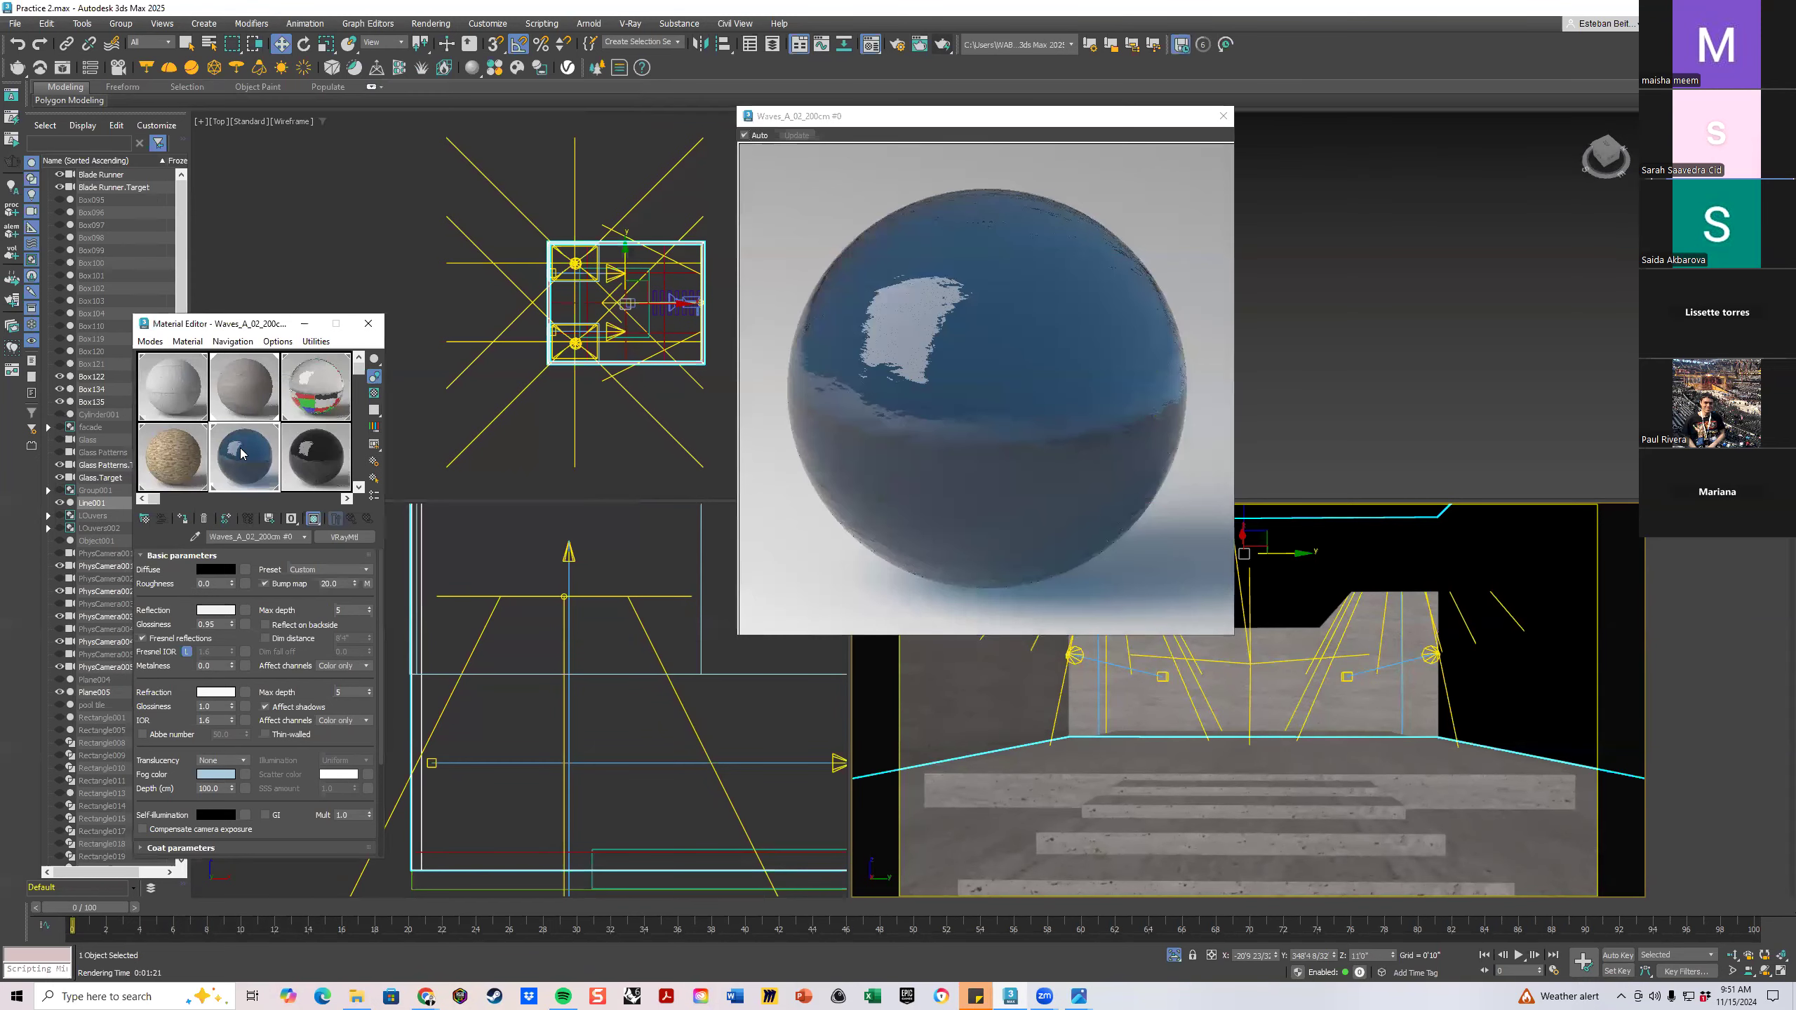
{"action": "scroll", "coordinate": [249, 662], "scroll_direction": "down", "scroll_amount": 3}
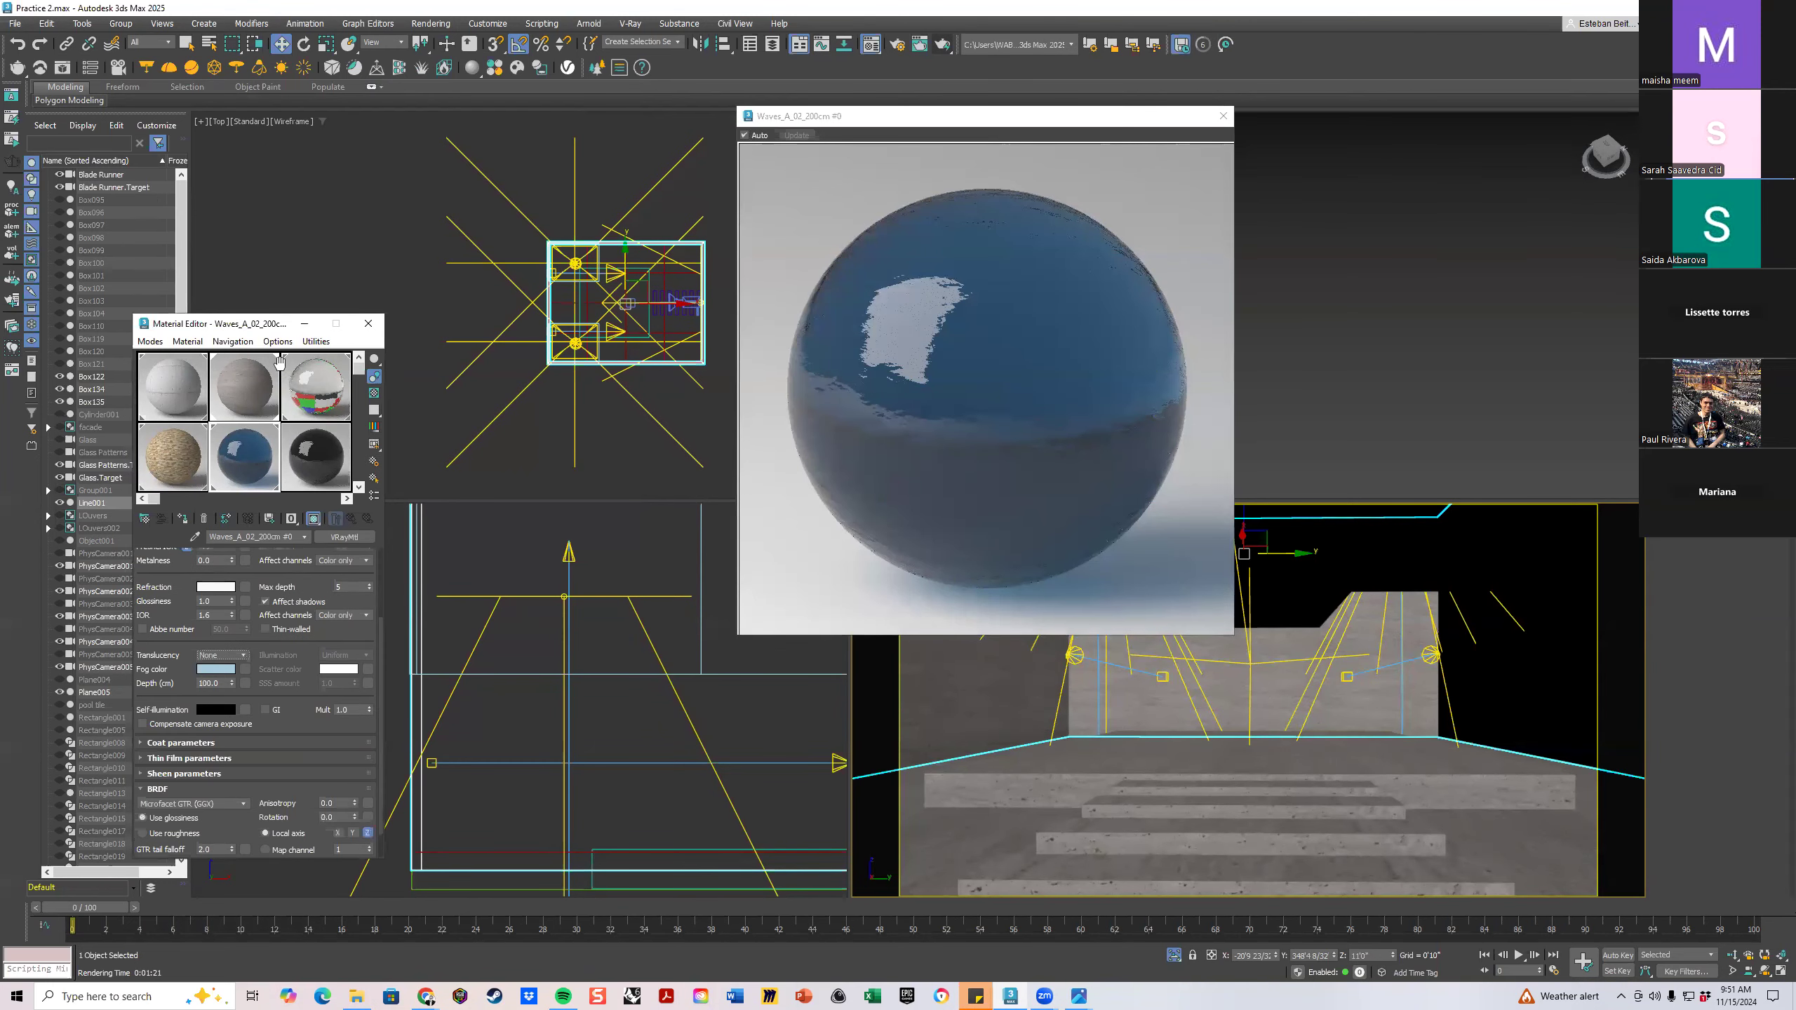
{"action": "left_click_drag", "start_coordinate": [263, 328], "coordinate": [592, 142]}
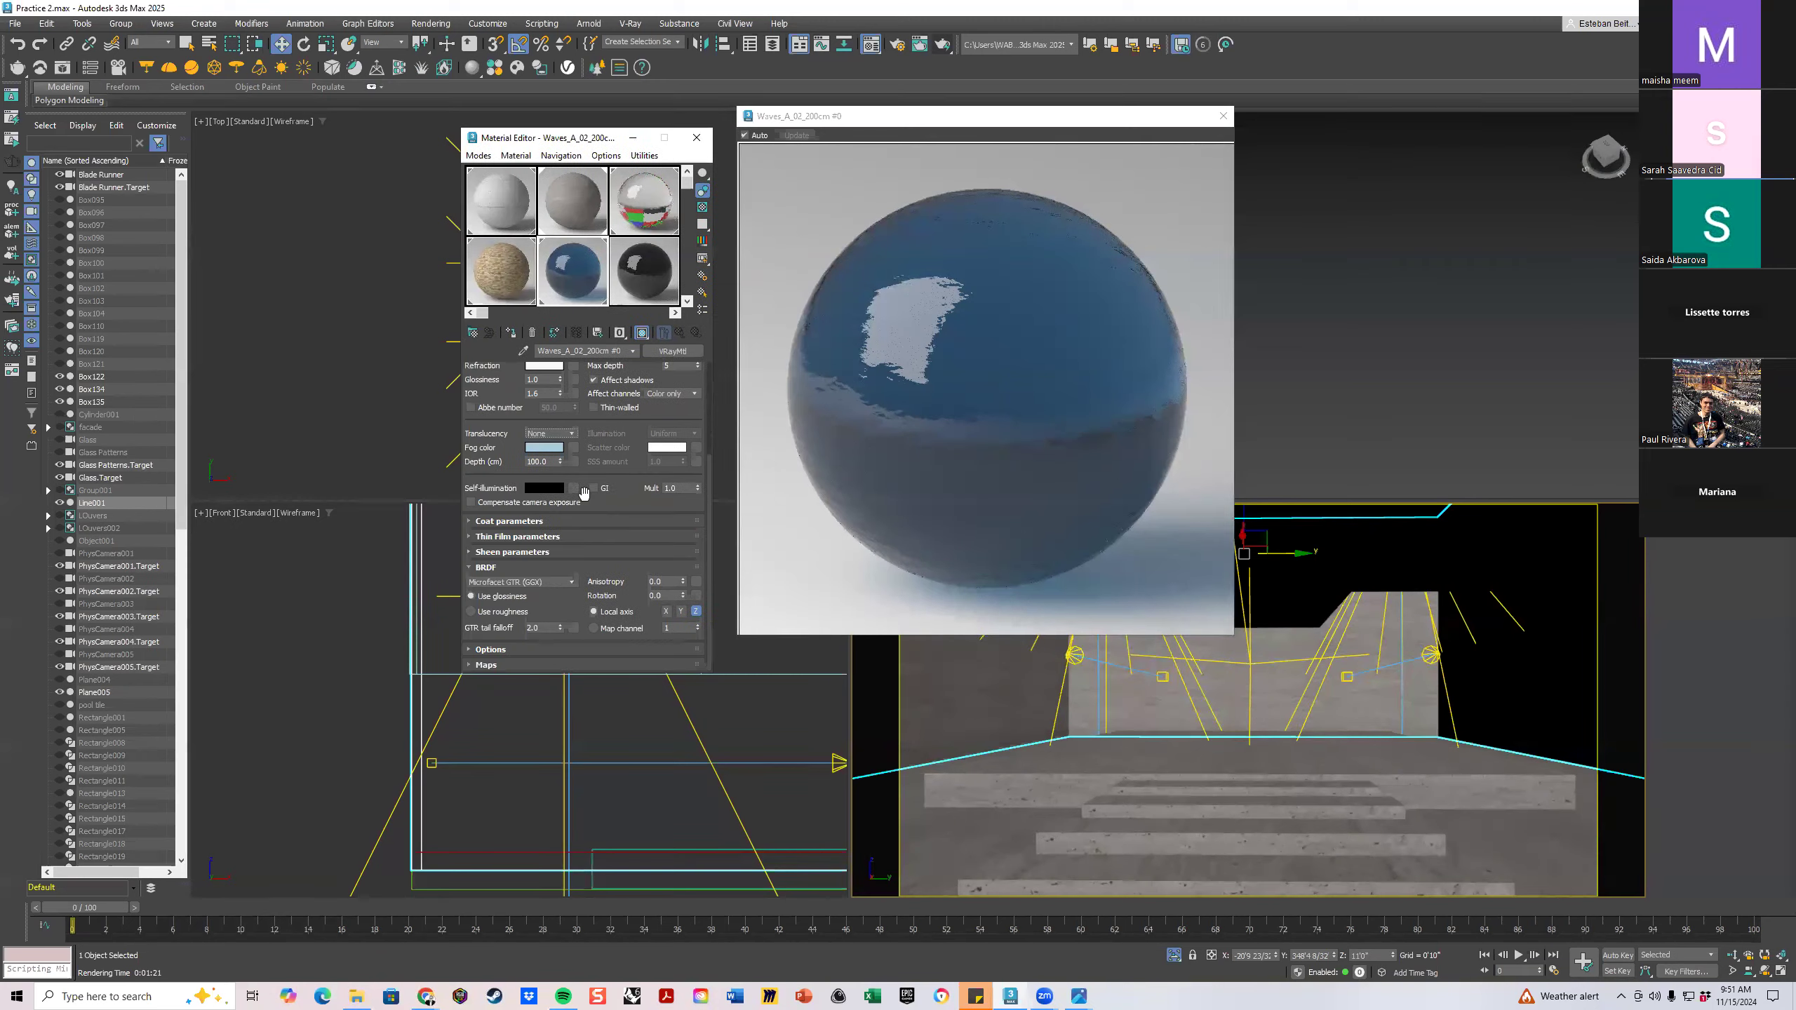
Expand the blue water material's maps and examine the bitmap settings of the normal map in its bump slot
{"action": "left_click", "coordinate": [525, 663]}
{"action": "scroll", "coordinate": [639, 393], "scroll_direction": "down", "scroll_amount": 2}
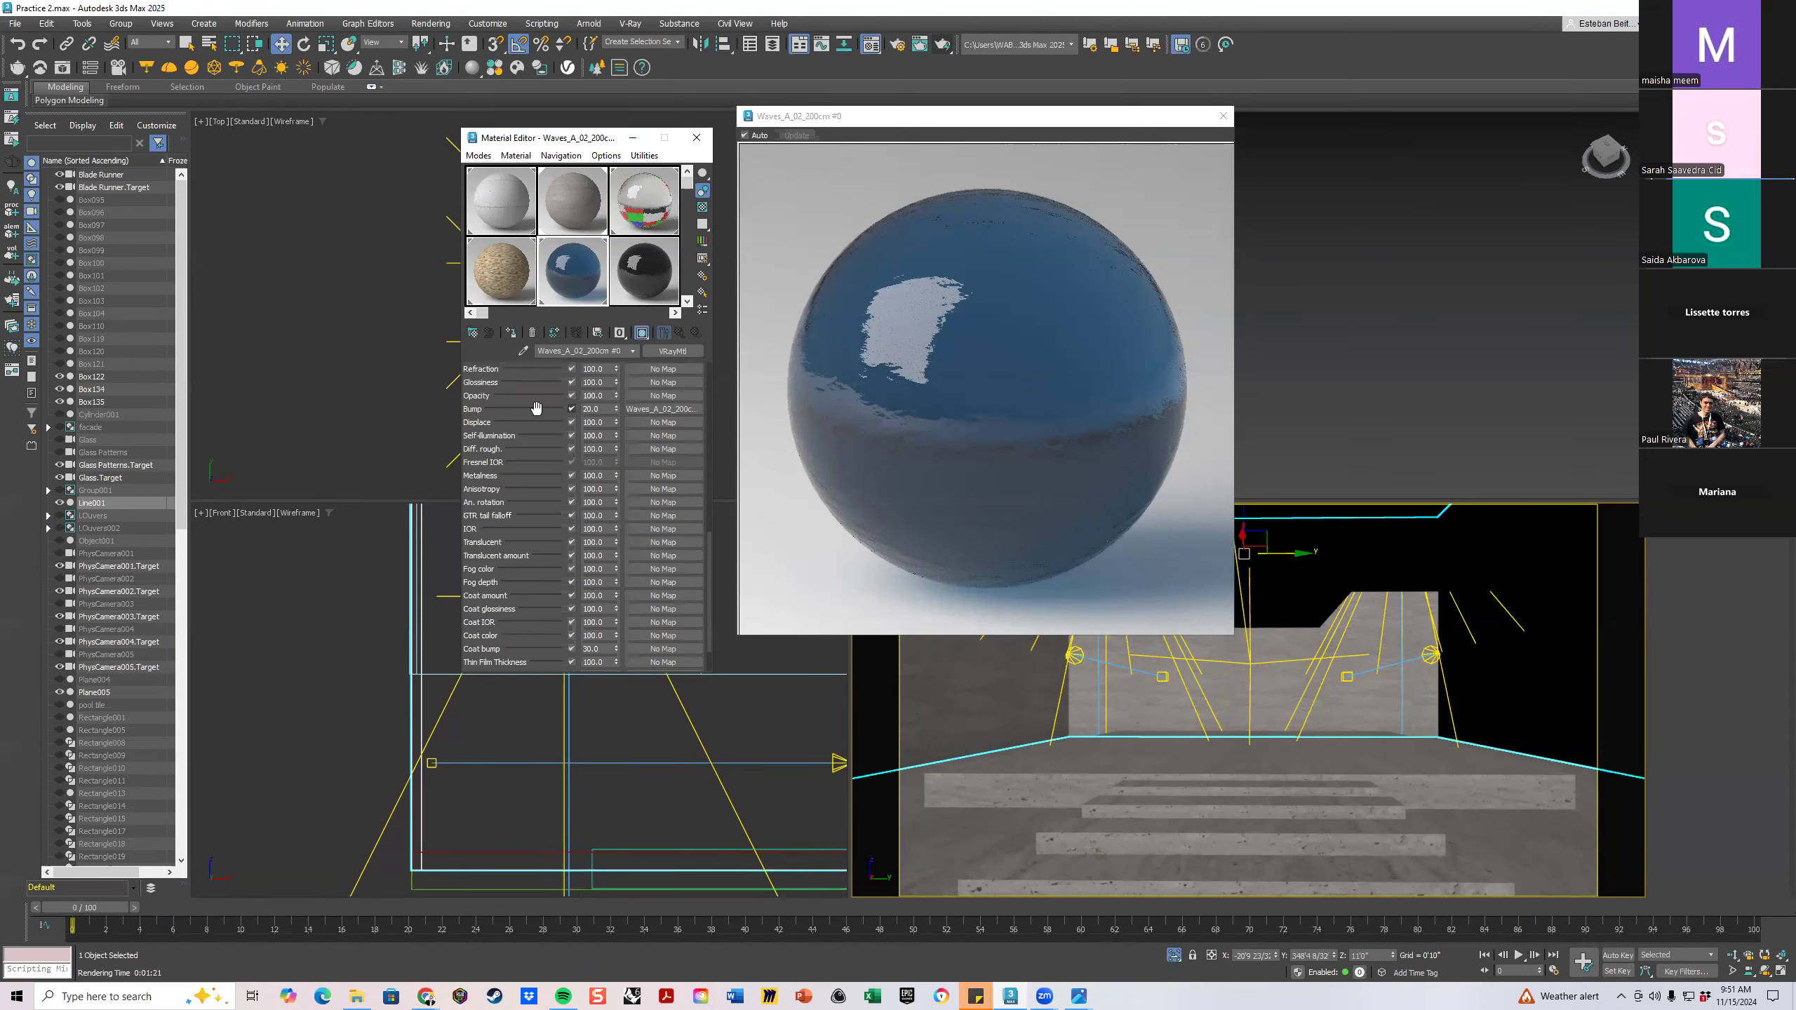
{"action": "left_click", "coordinate": [669, 410]}
{"action": "left_click", "coordinate": [662, 382]}
{"action": "scroll", "coordinate": [630, 497], "scroll_direction": "down", "scroll_amount": 5}
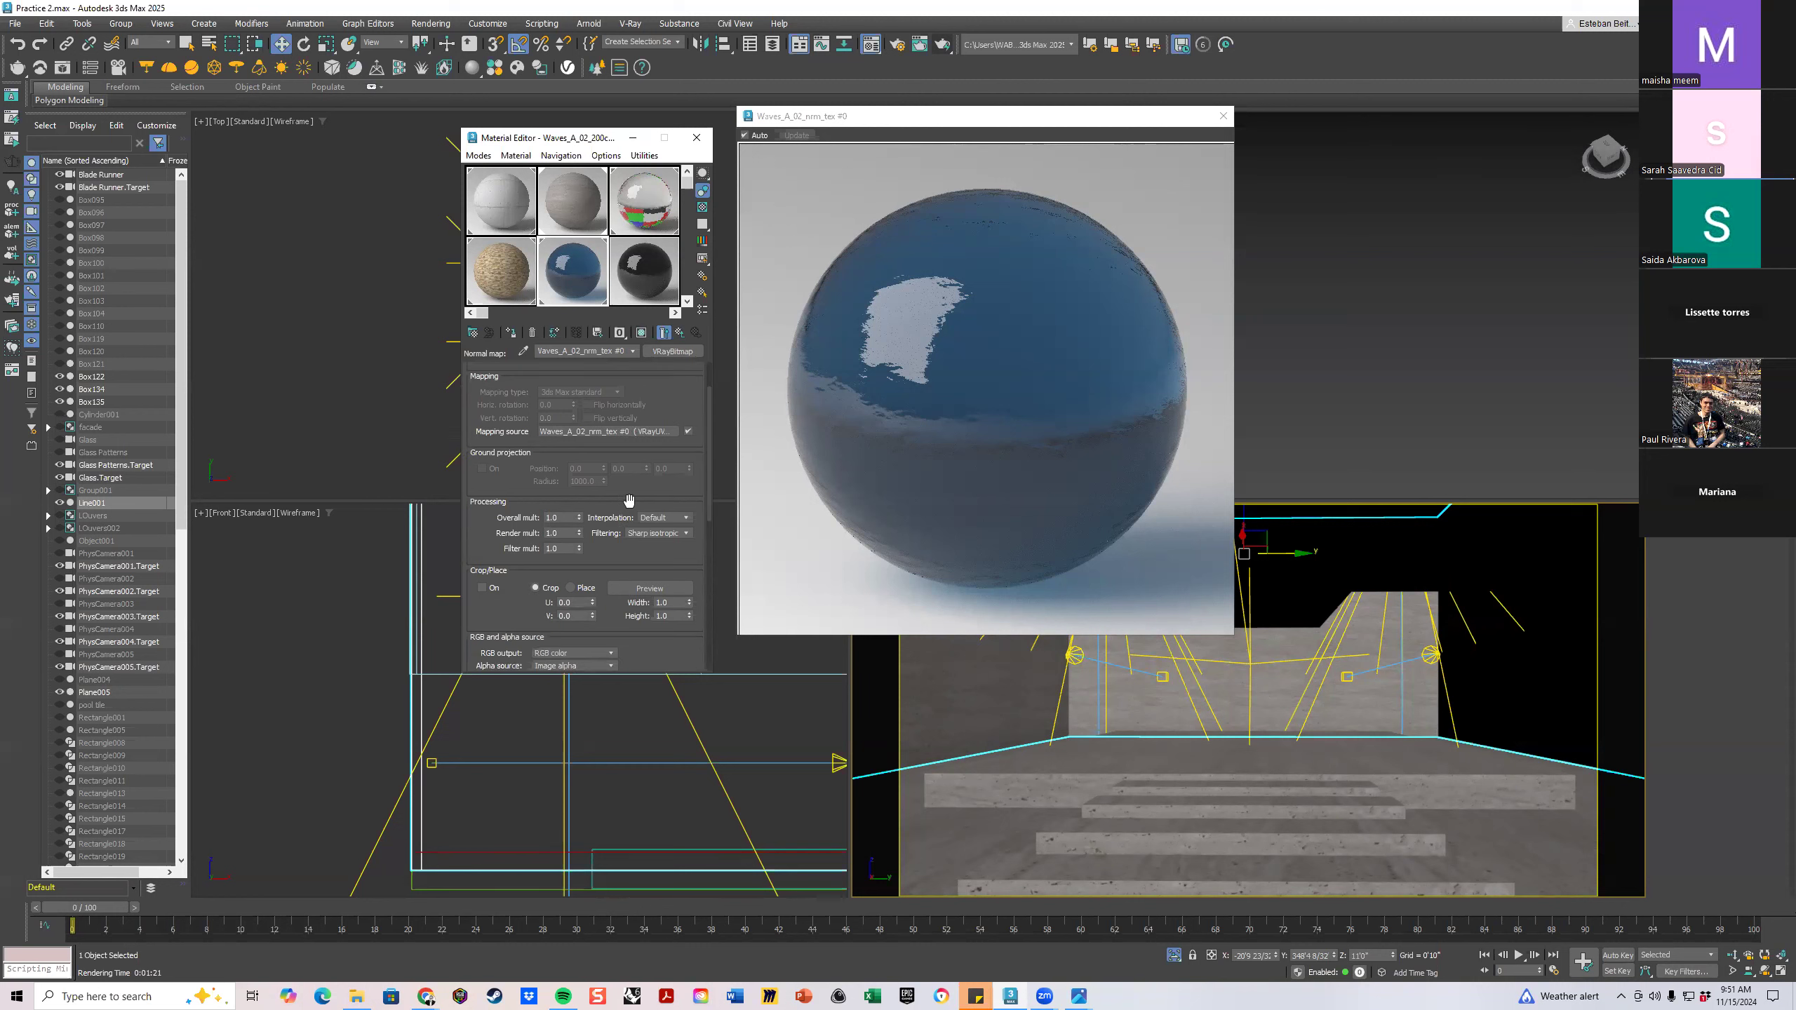
{"action": "scroll", "coordinate": [630, 497], "scroll_direction": "up", "scroll_amount": 10}
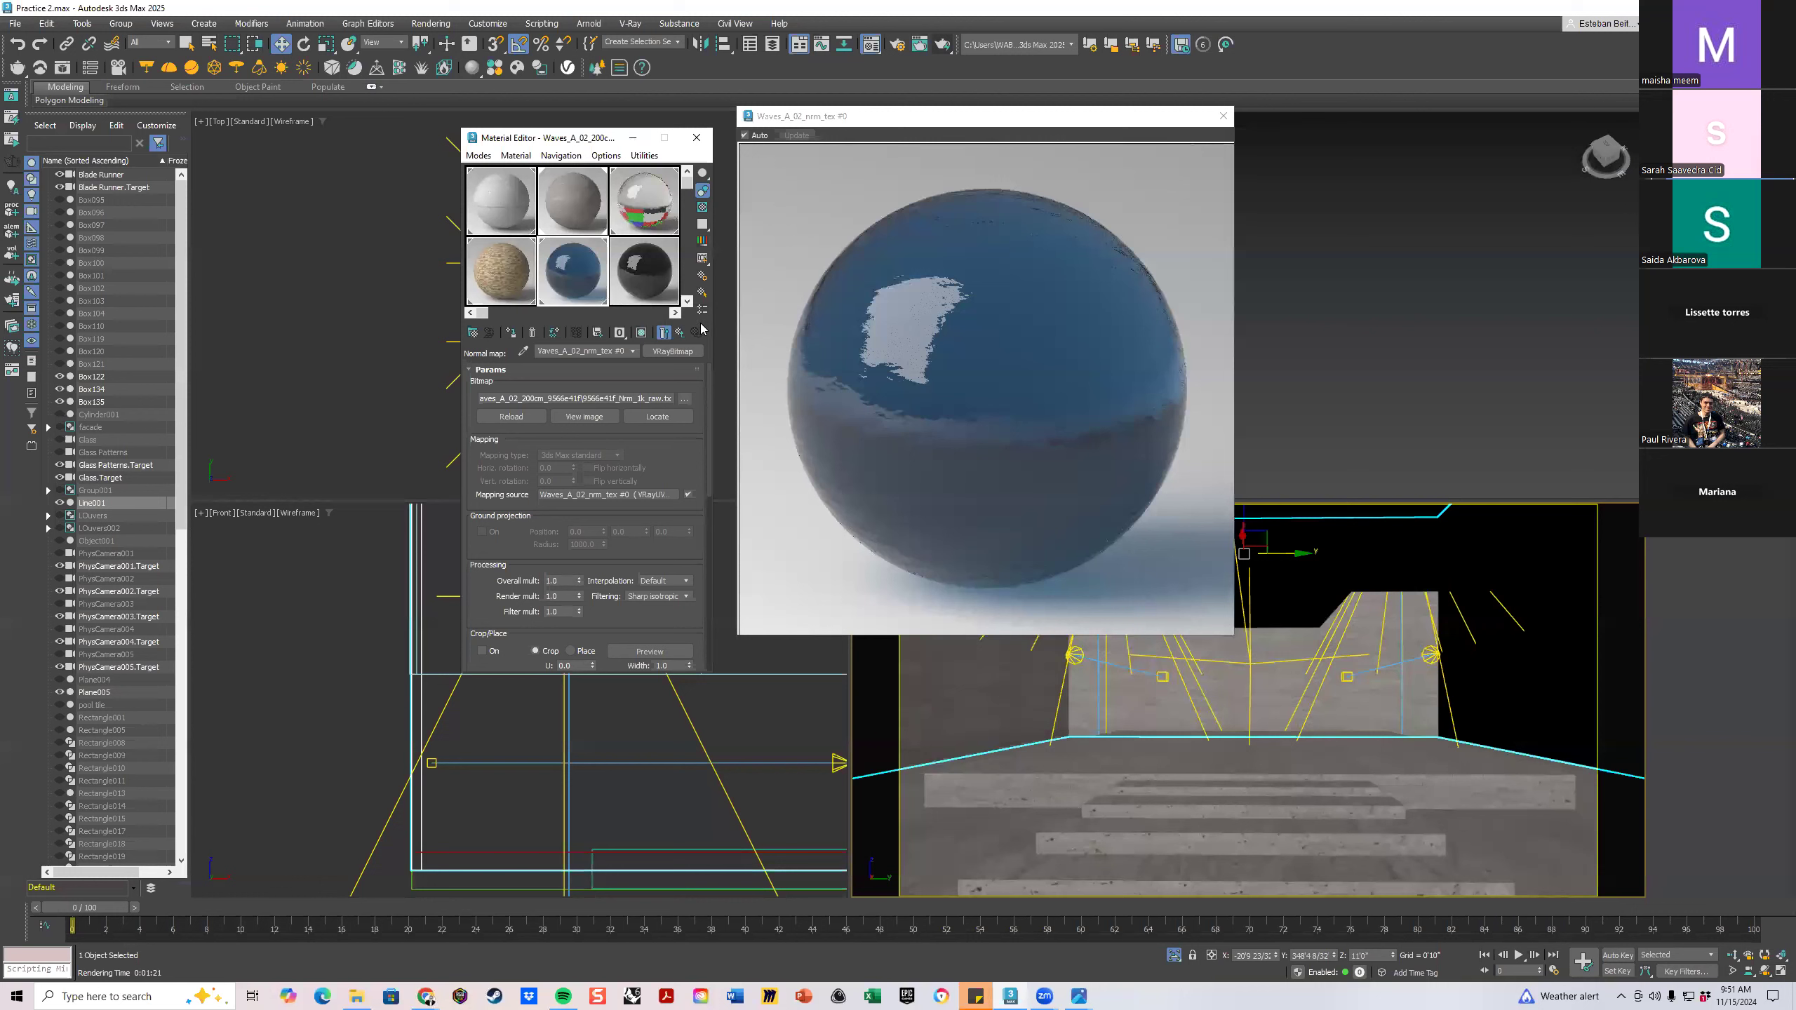
Preview the black Waves_A_01_200cm material enlarged and assign it to the water plane in the camera view
{"action": "double_click", "coordinate": [657, 272]}
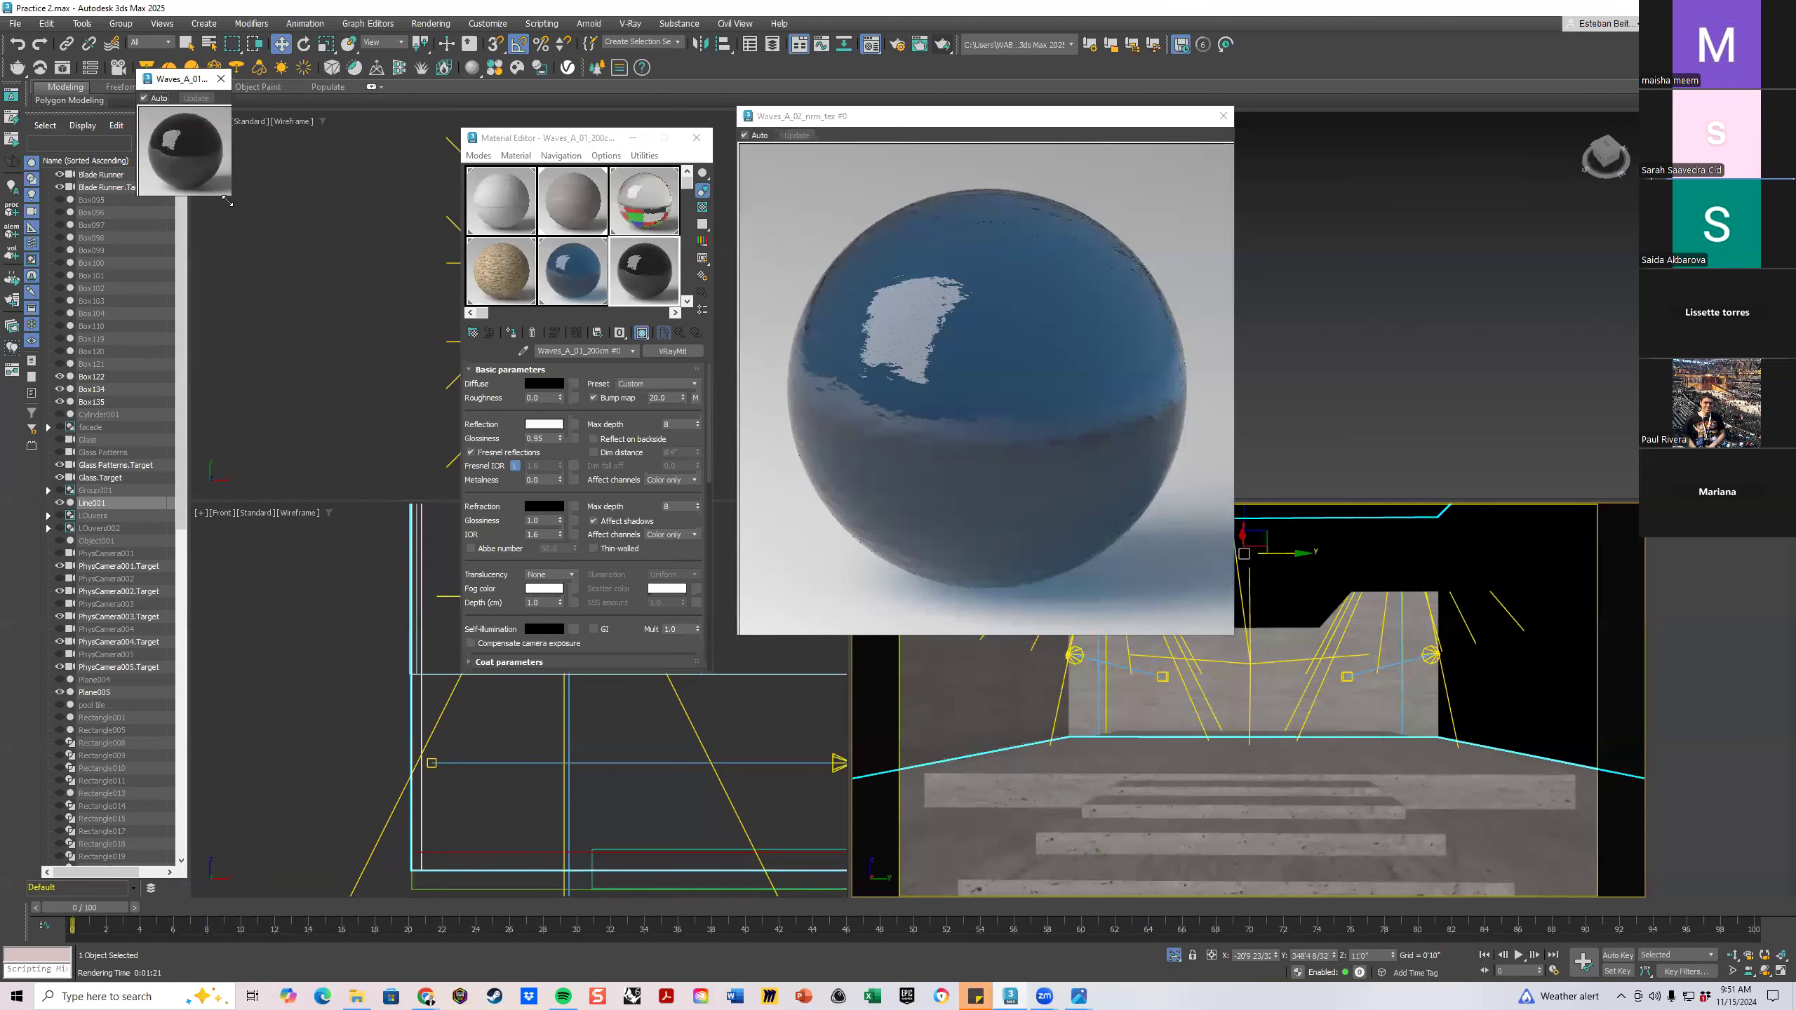
{"action": "left_click_drag", "start_coordinate": [232, 196], "coordinate": [717, 495]}
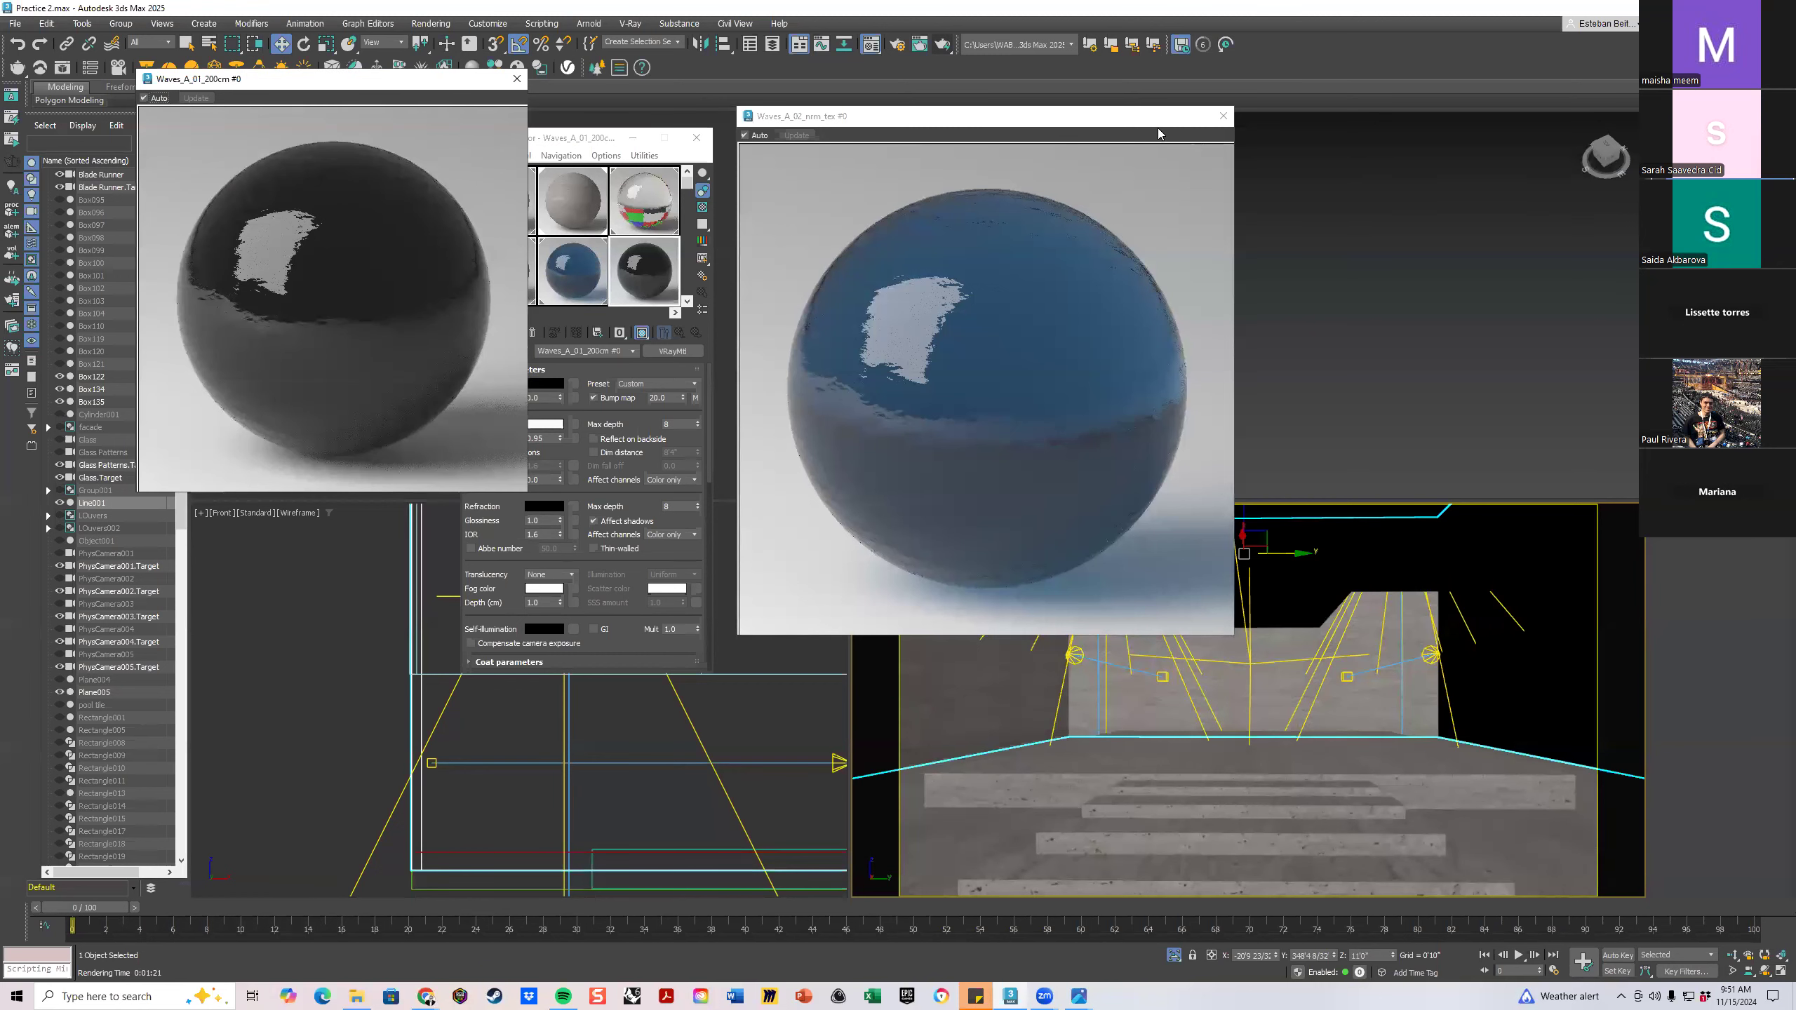
{"action": "left_click", "coordinate": [1223, 115]}
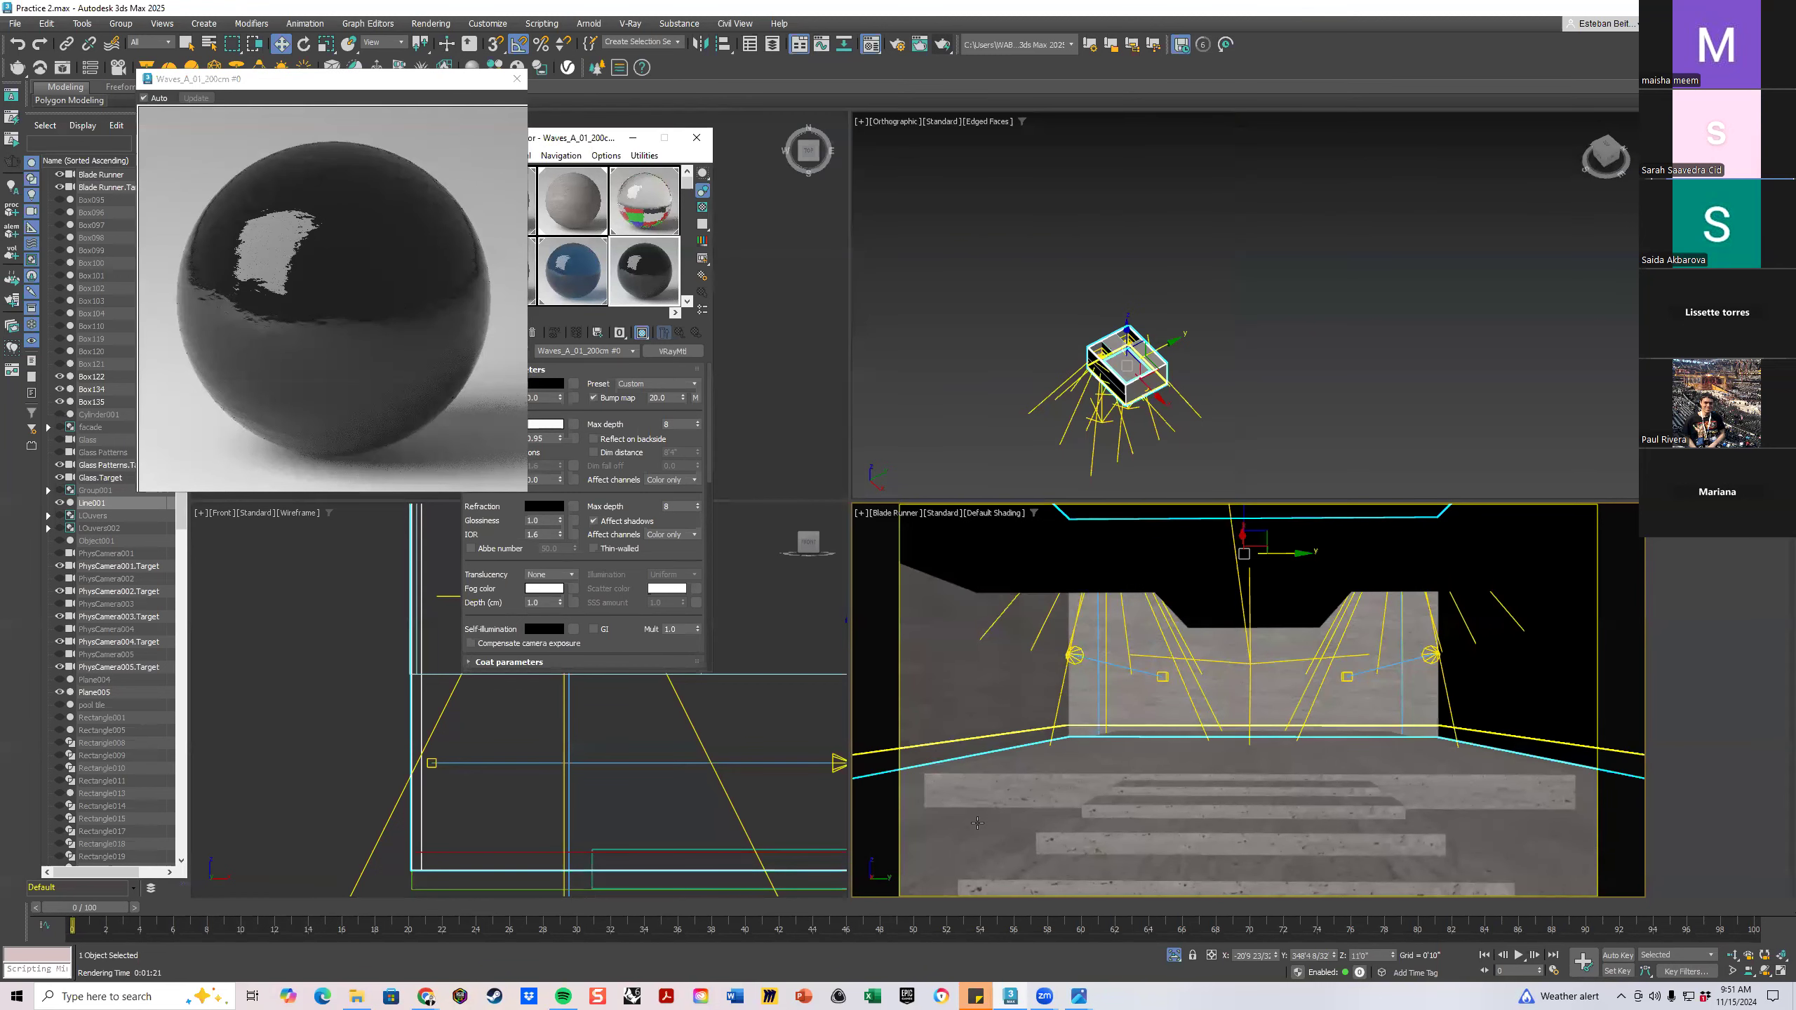
{"action": "left_click", "coordinate": [977, 823]}
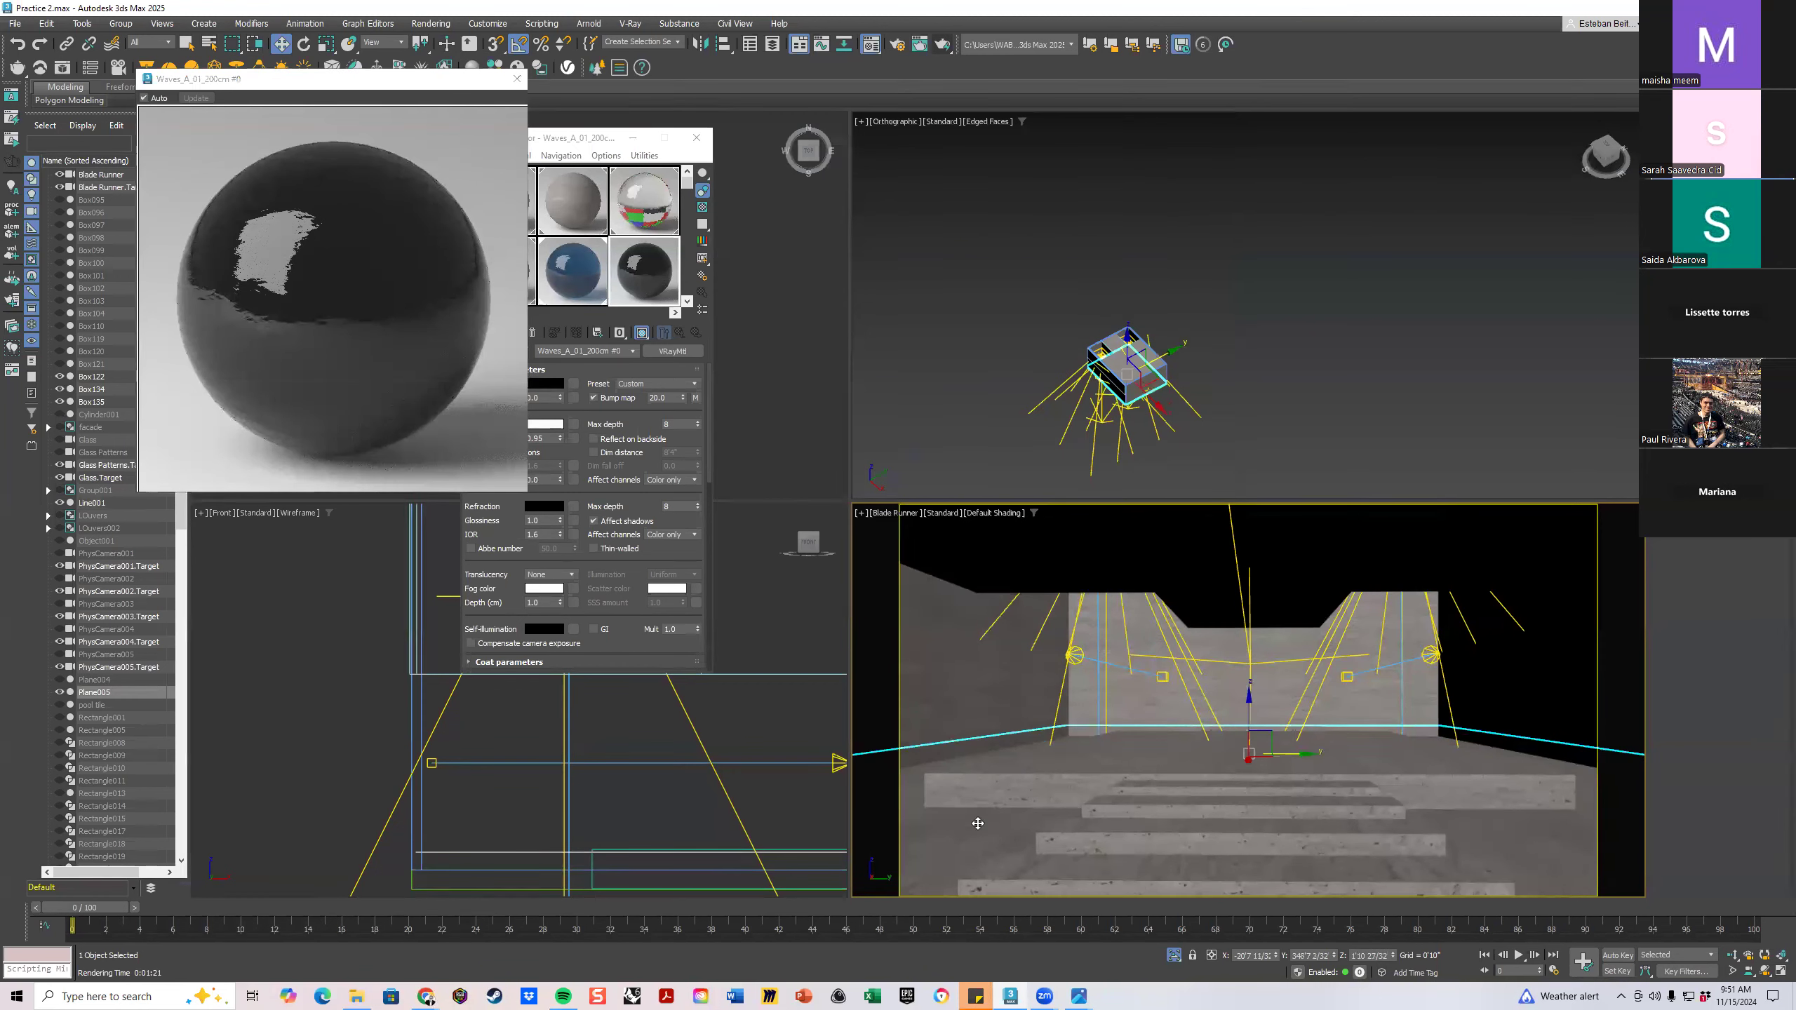
{"action": "left_click", "coordinate": [518, 76]}
{"action": "left_click", "coordinate": [516, 333]}
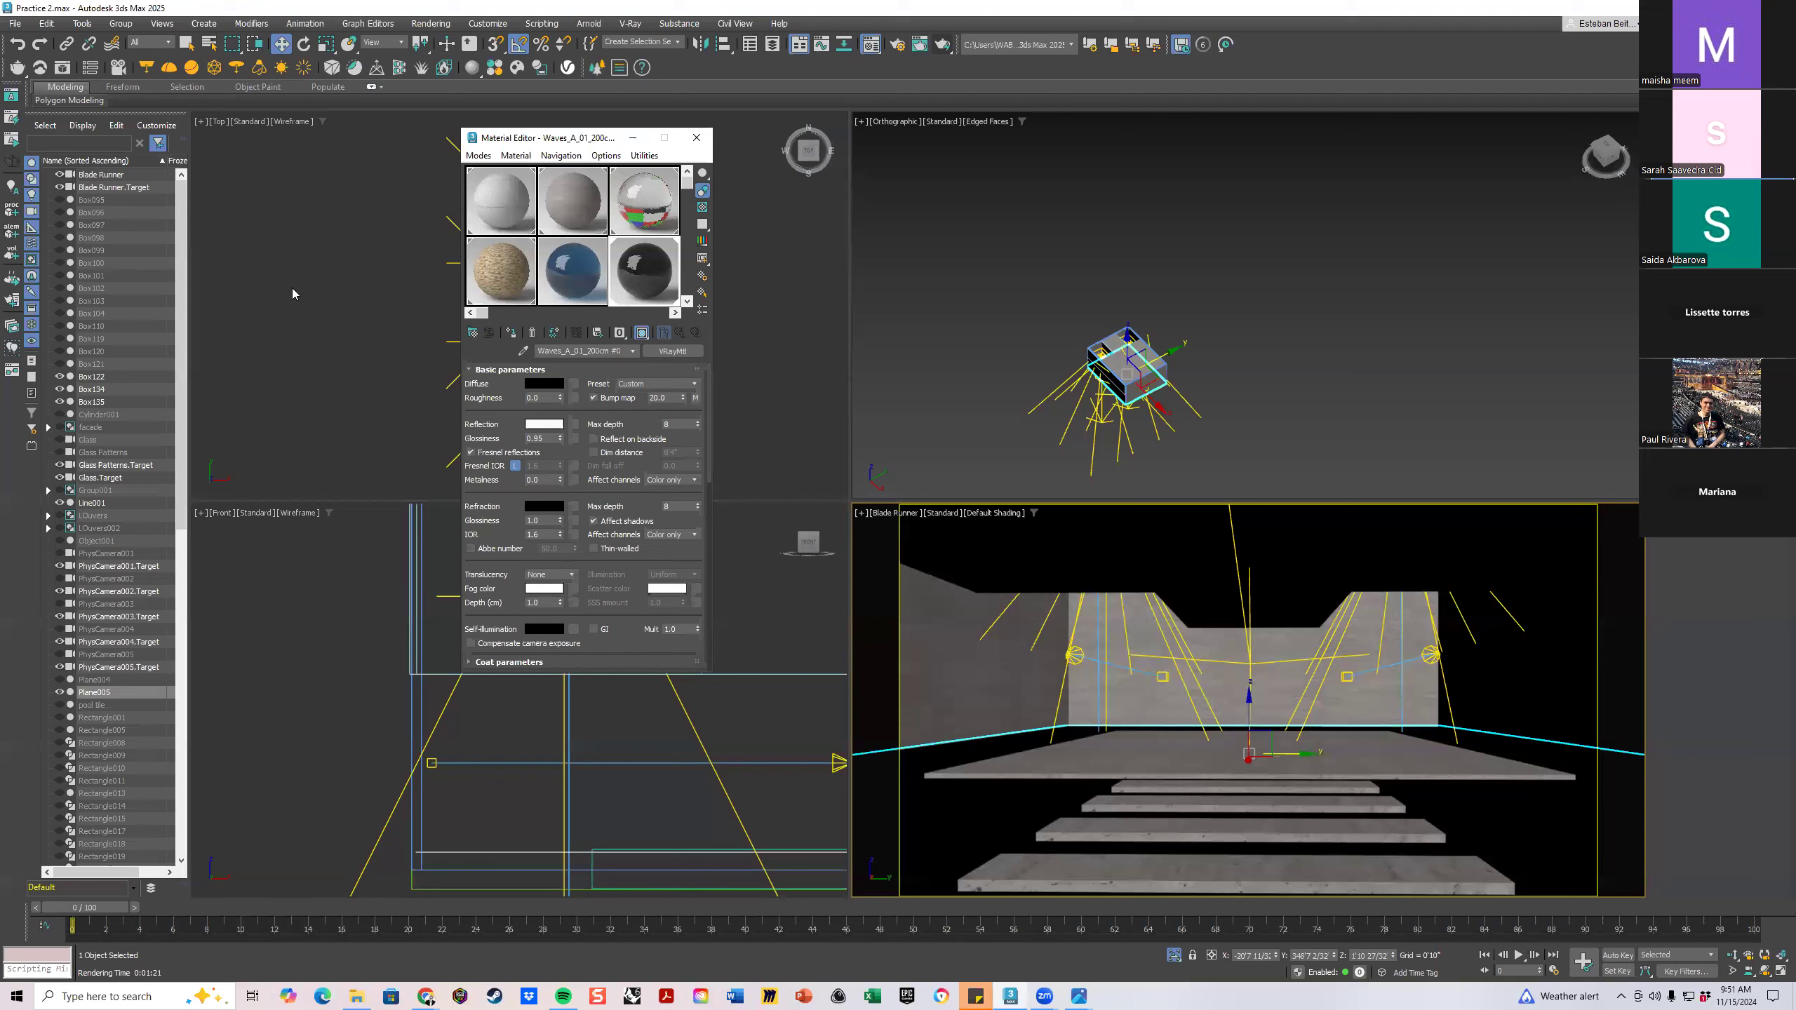
Define a render region over the lower-right part of the water and steps in the V-Ray Frame Buffer and render it
{"action": "left_click", "coordinate": [919, 44]}
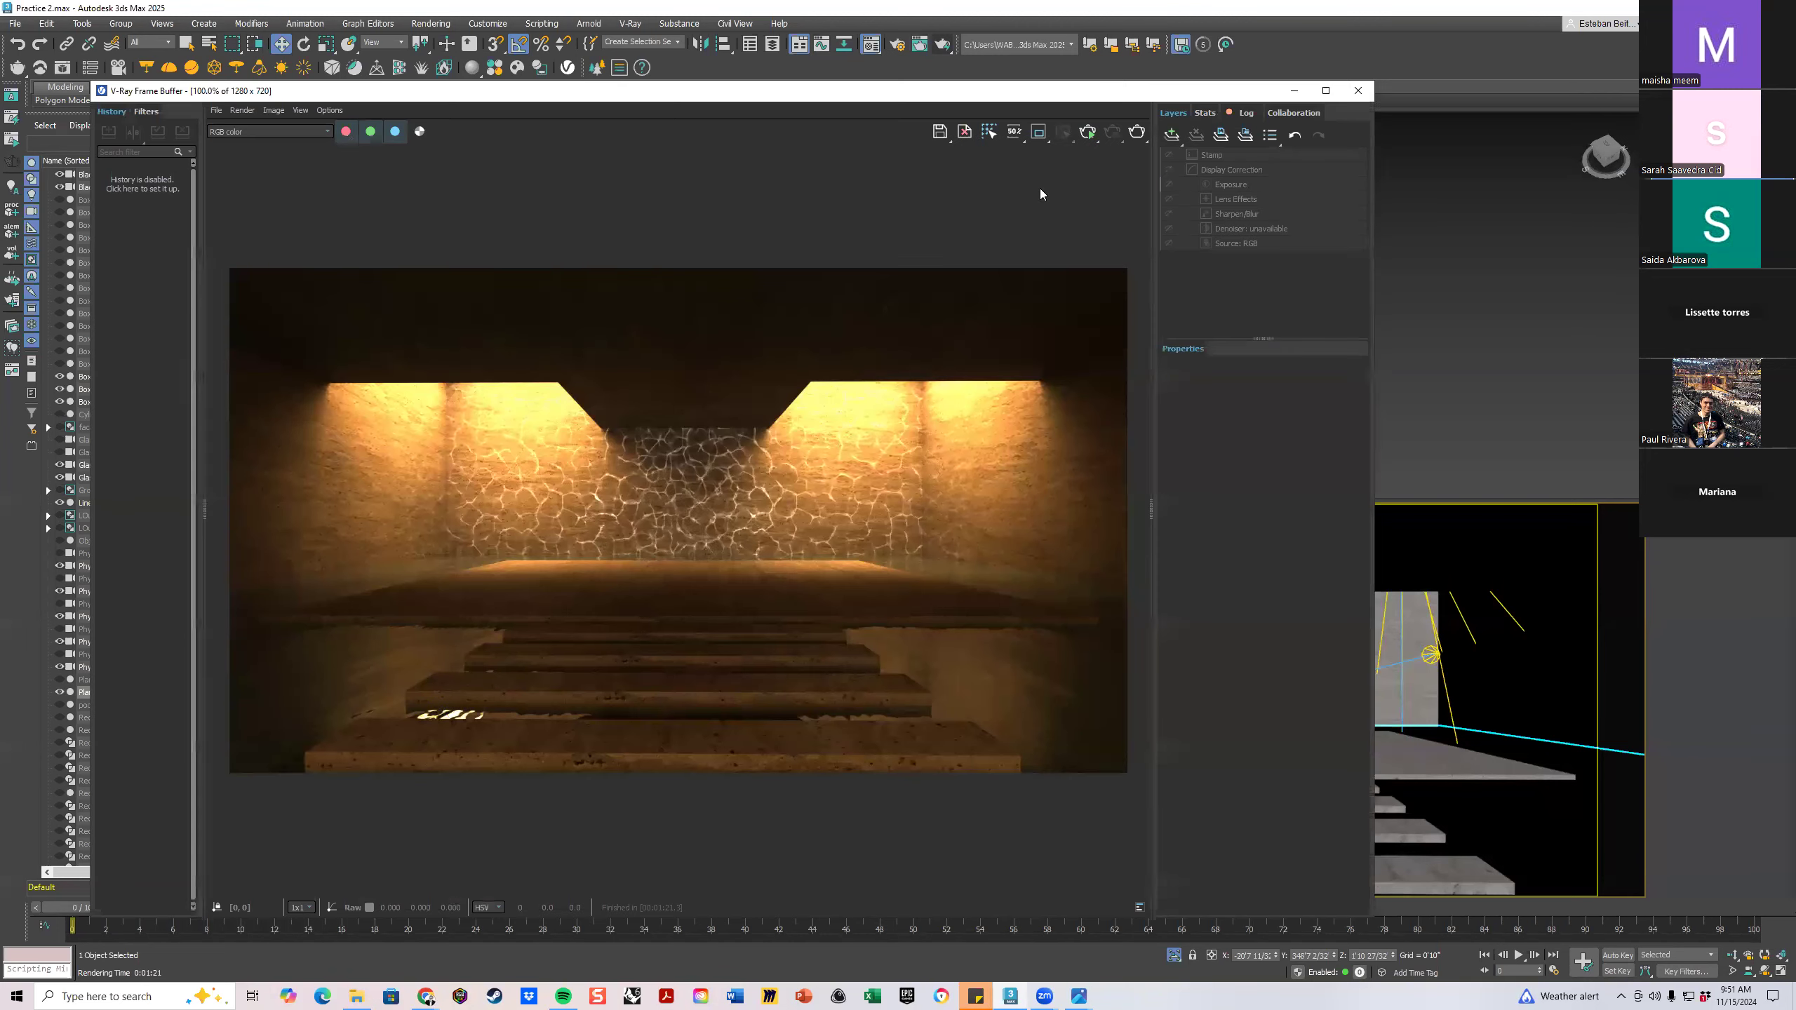
{"action": "left_click", "coordinate": [1039, 132]}
{"action": "left_click_drag", "start_coordinate": [814, 554], "coordinate": [1132, 779]}
{"action": "left_click", "coordinate": [1137, 132]}
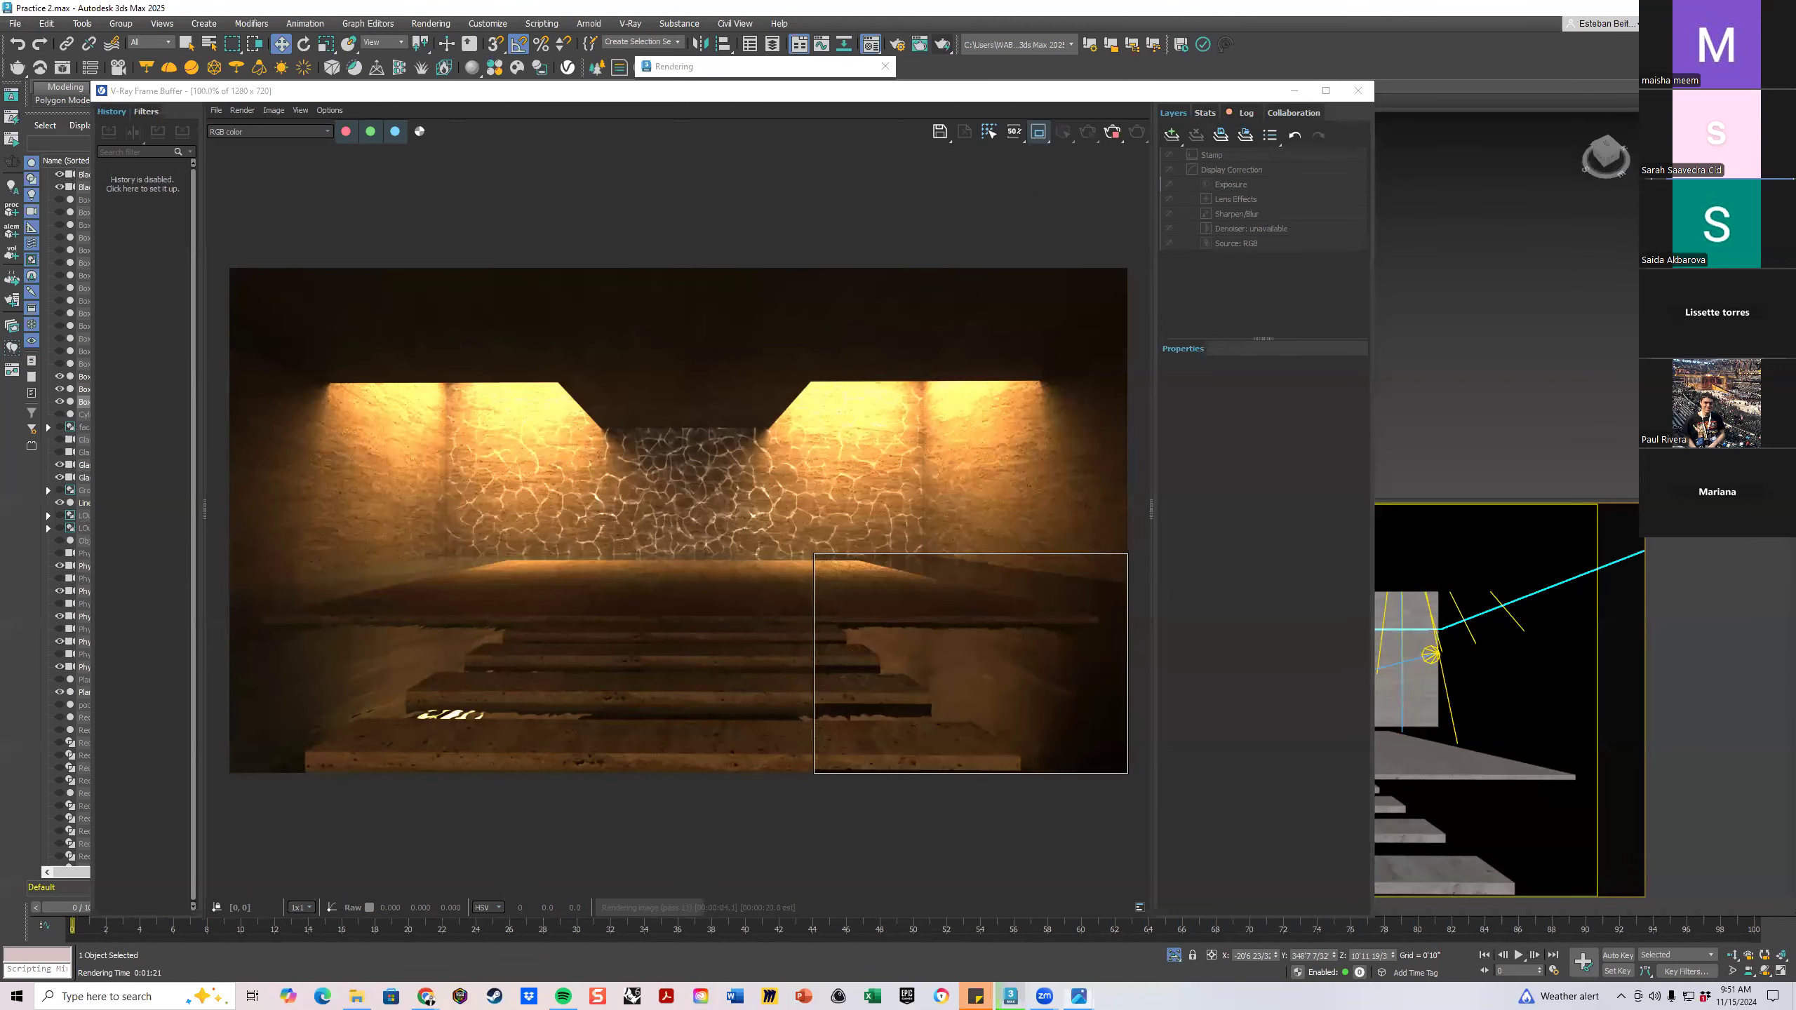
Compare the region render with the Blade Runner 01.jpg reference image, then cancel the render and close the frame buffer
{"action": "left_click", "coordinate": [1079, 997]}
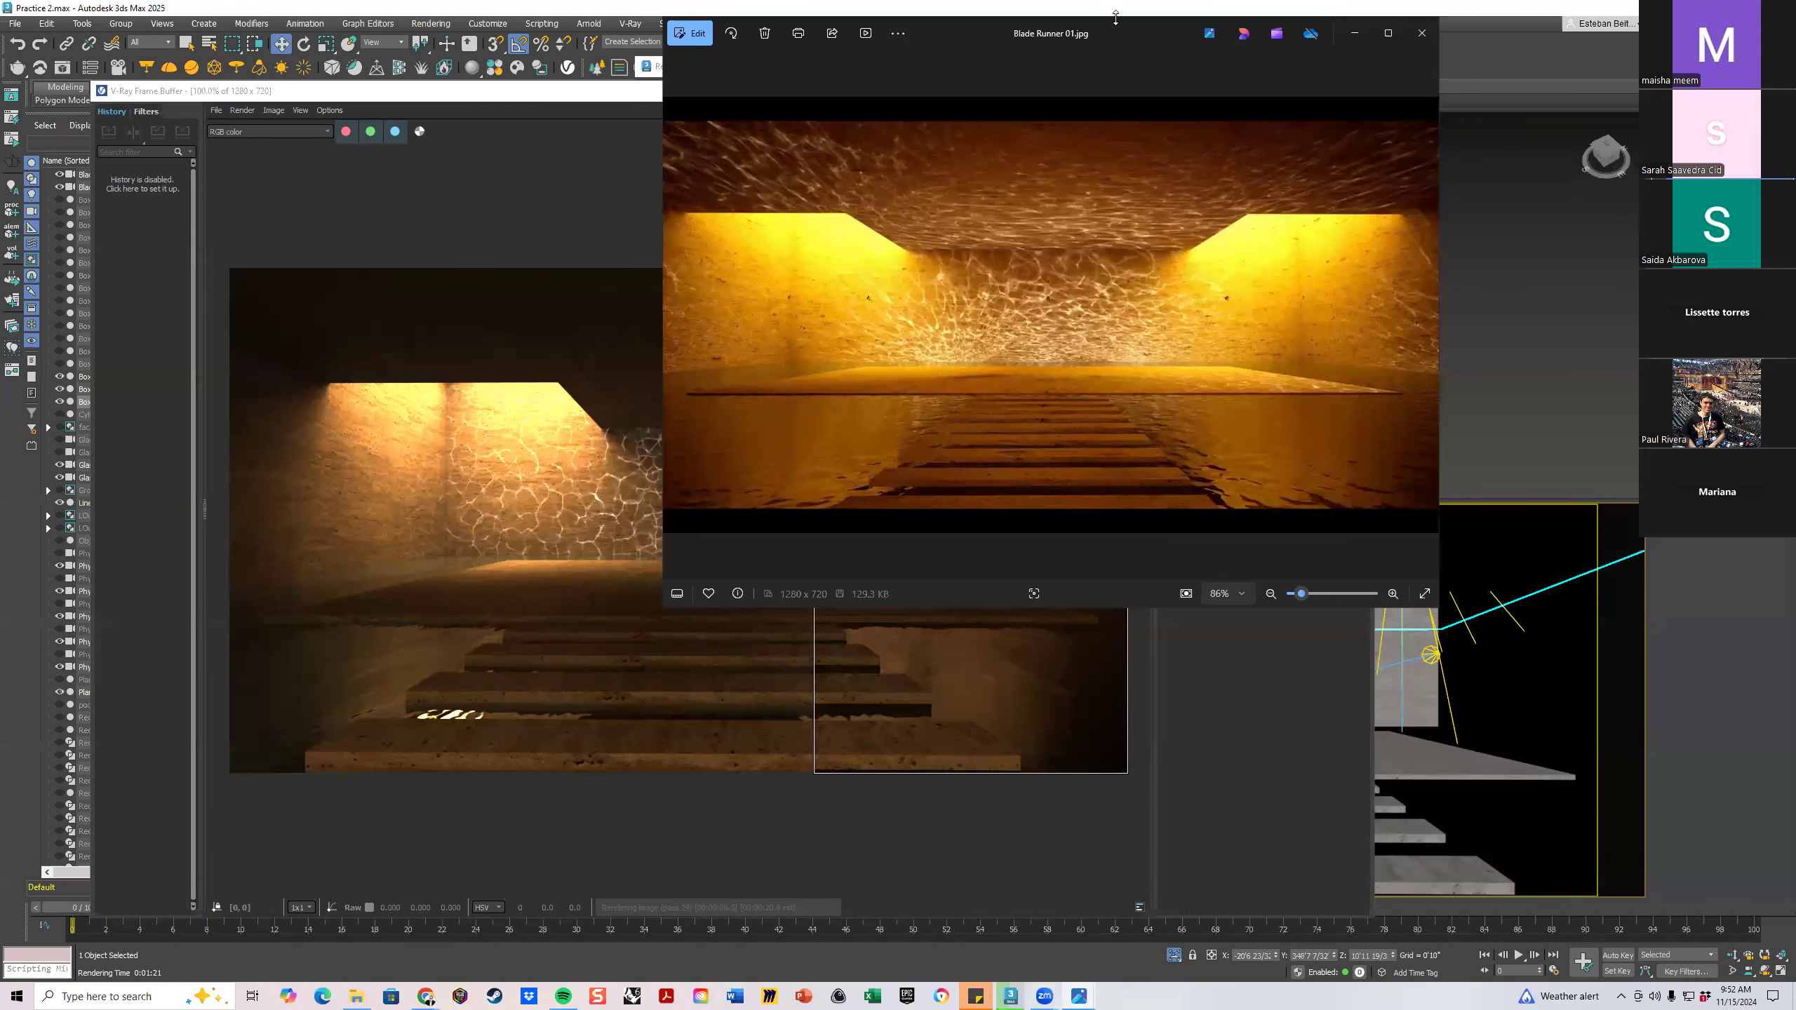
{"action": "left_click", "coordinate": [1354, 33]}
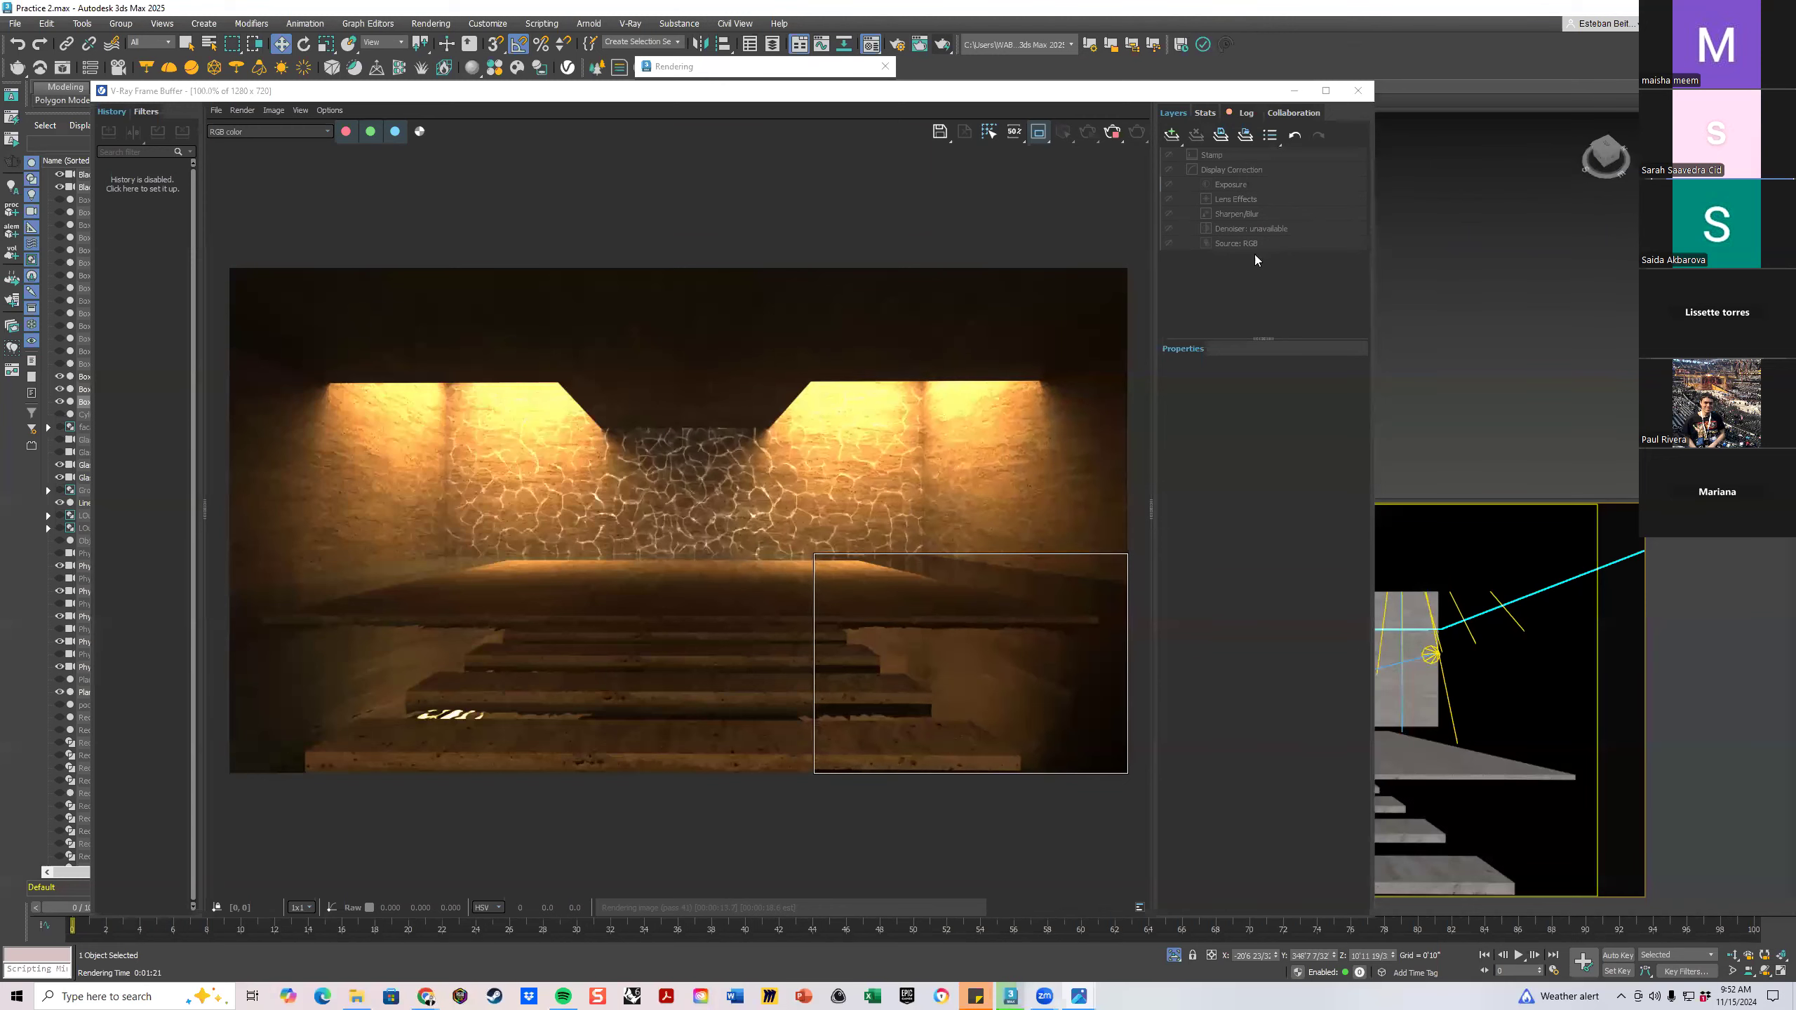
{"action": "left_click_drag", "start_coordinate": [1079, 96], "coordinate": [1067, 99]}
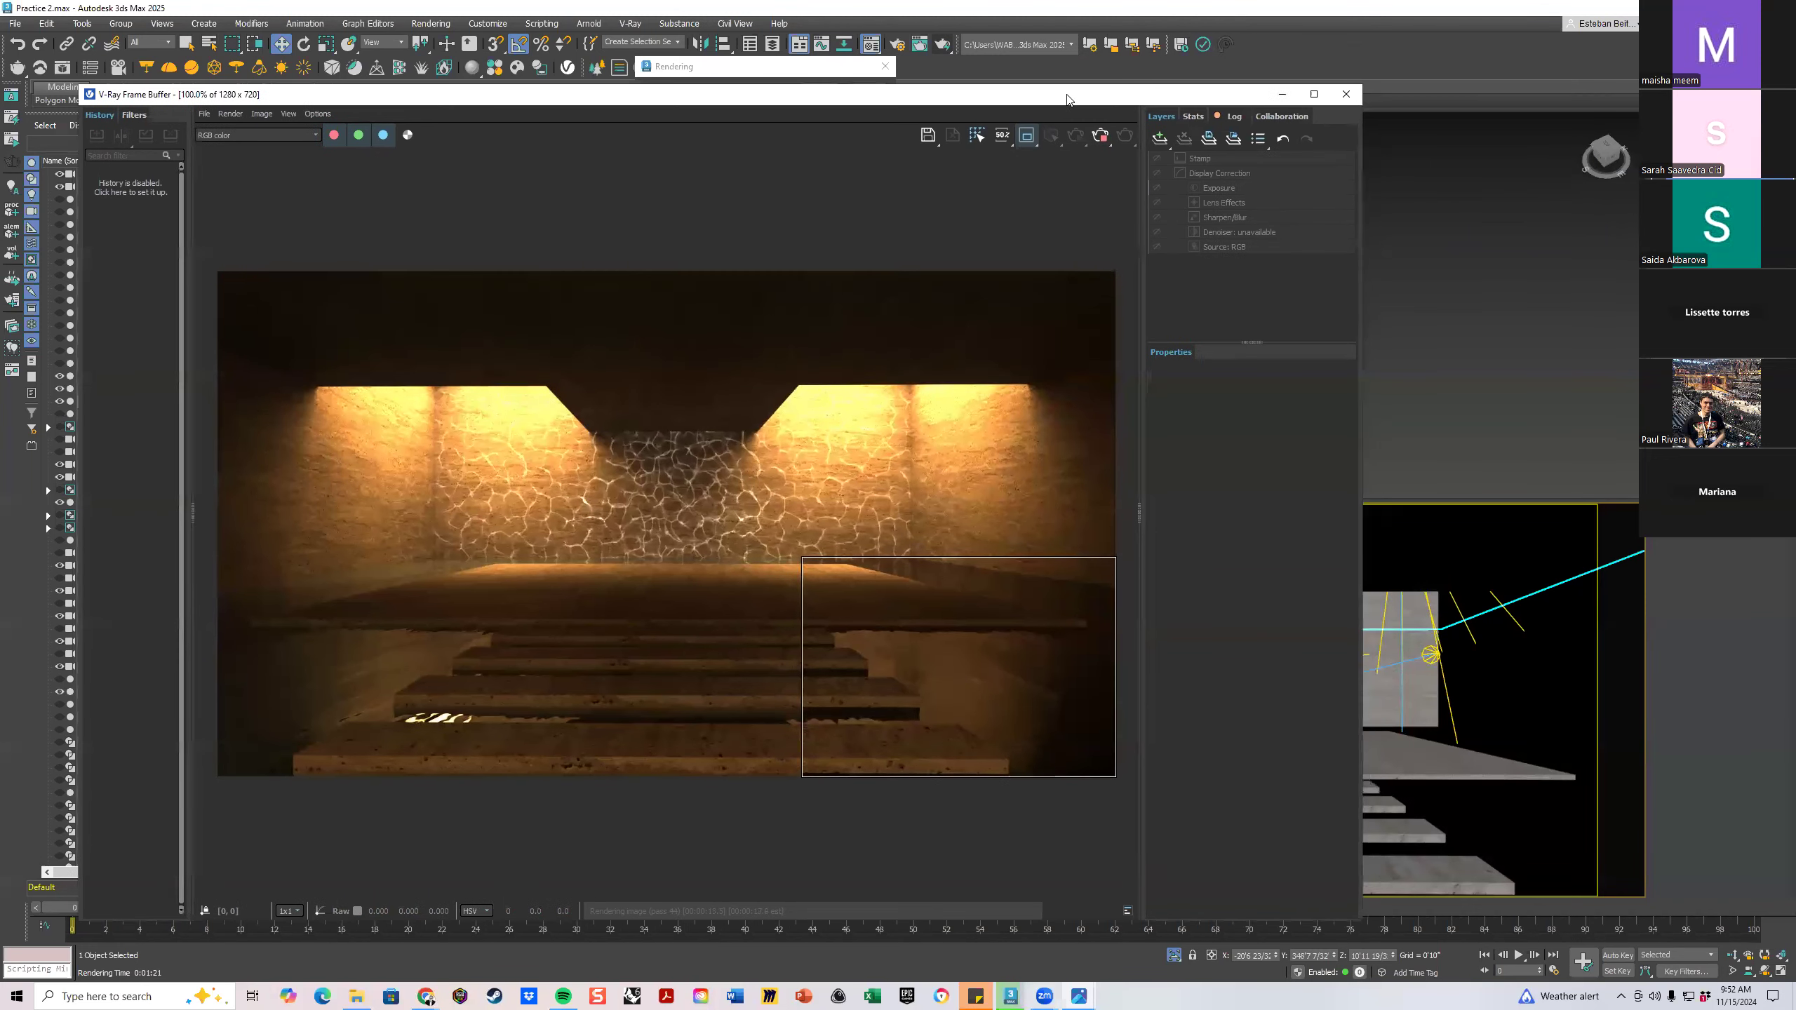
{"action": "left_click", "coordinate": [1347, 94]}
{"action": "left_click", "coordinate": [876, 88]}
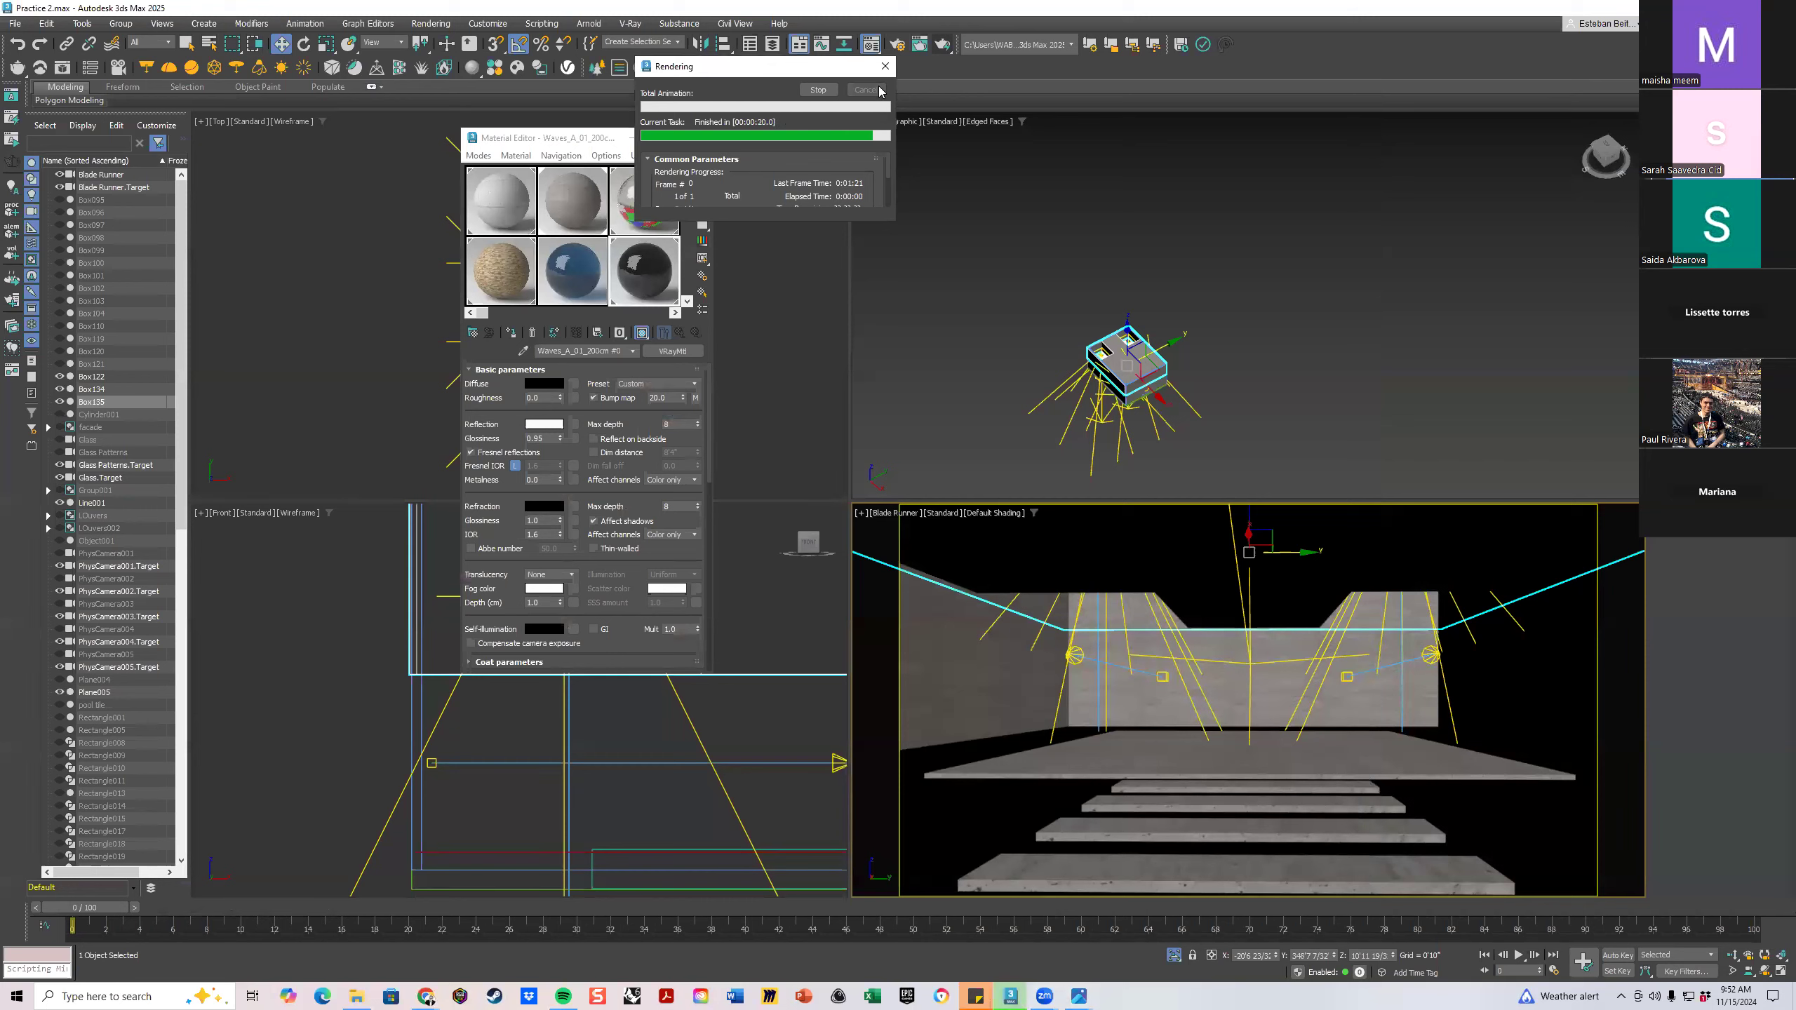
Assign the clear Water material to the water plane in the camera view and re-render the defined region
{"action": "key", "text": "m"}
{"action": "right_click", "coordinate": [906, 268]}
{"action": "key", "text": "m"}
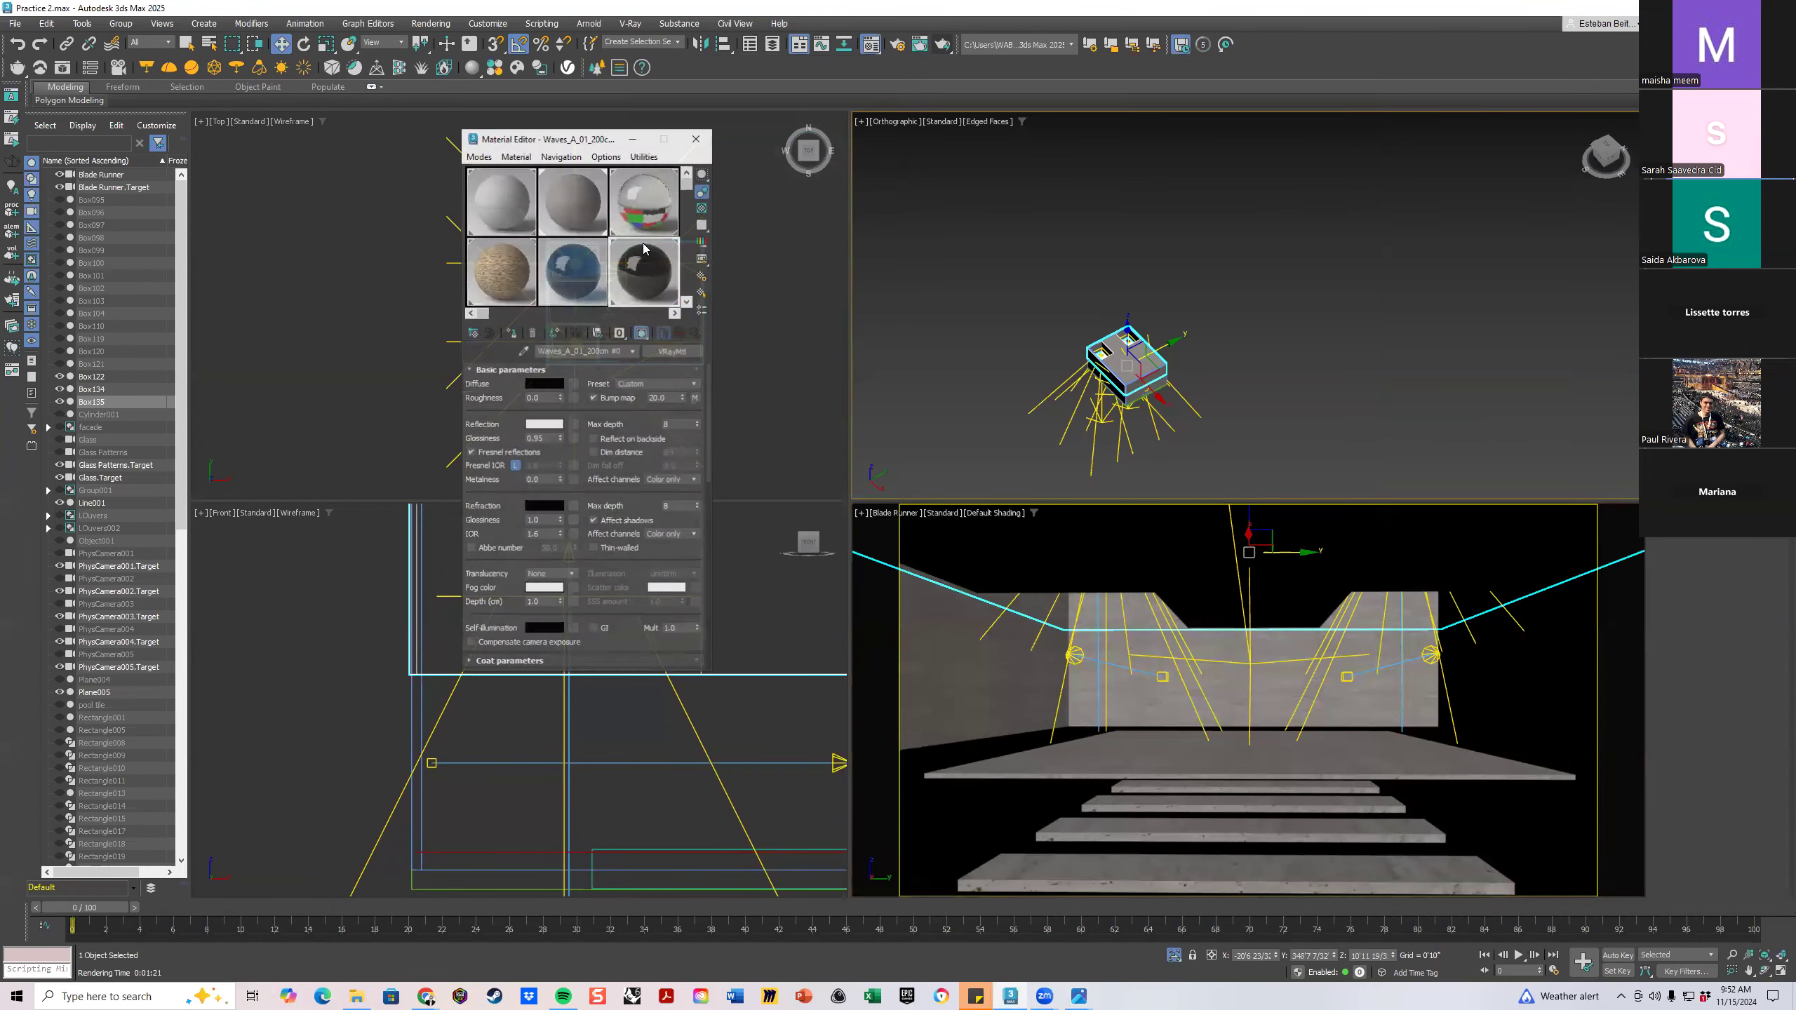
{"action": "left_click", "coordinate": [661, 203]}
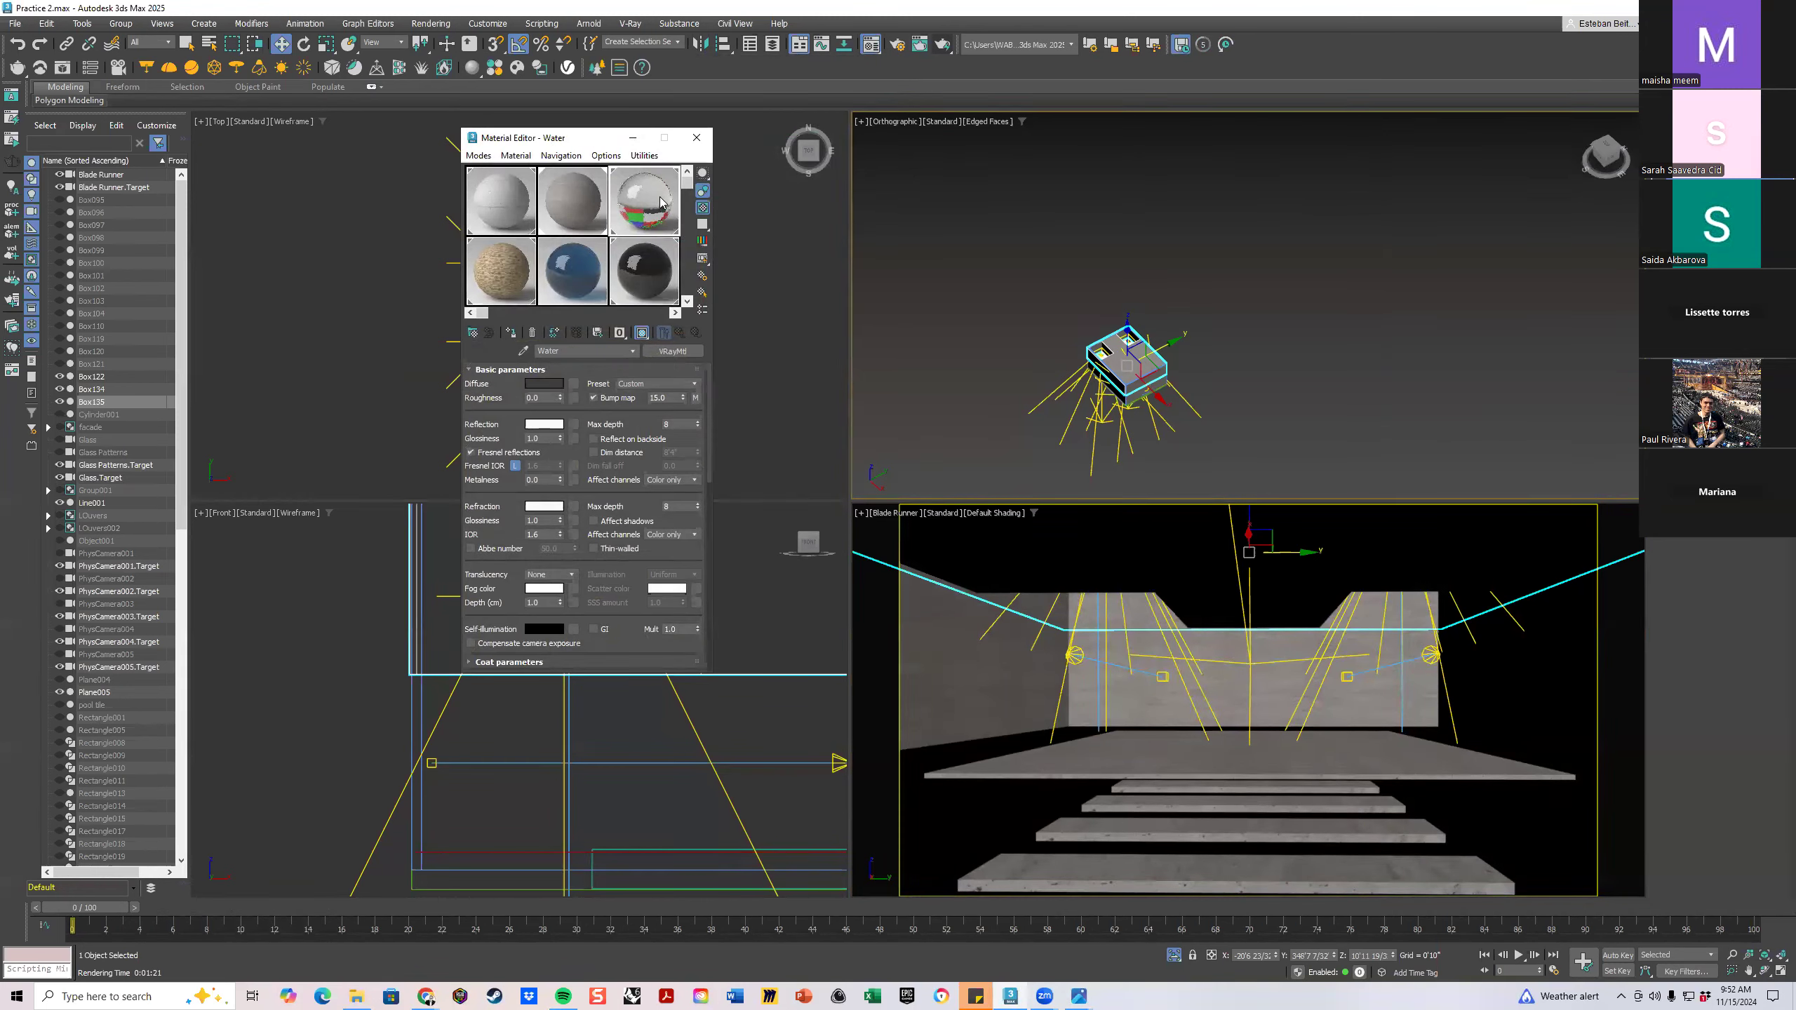
{"action": "left_click", "coordinate": [949, 790]}
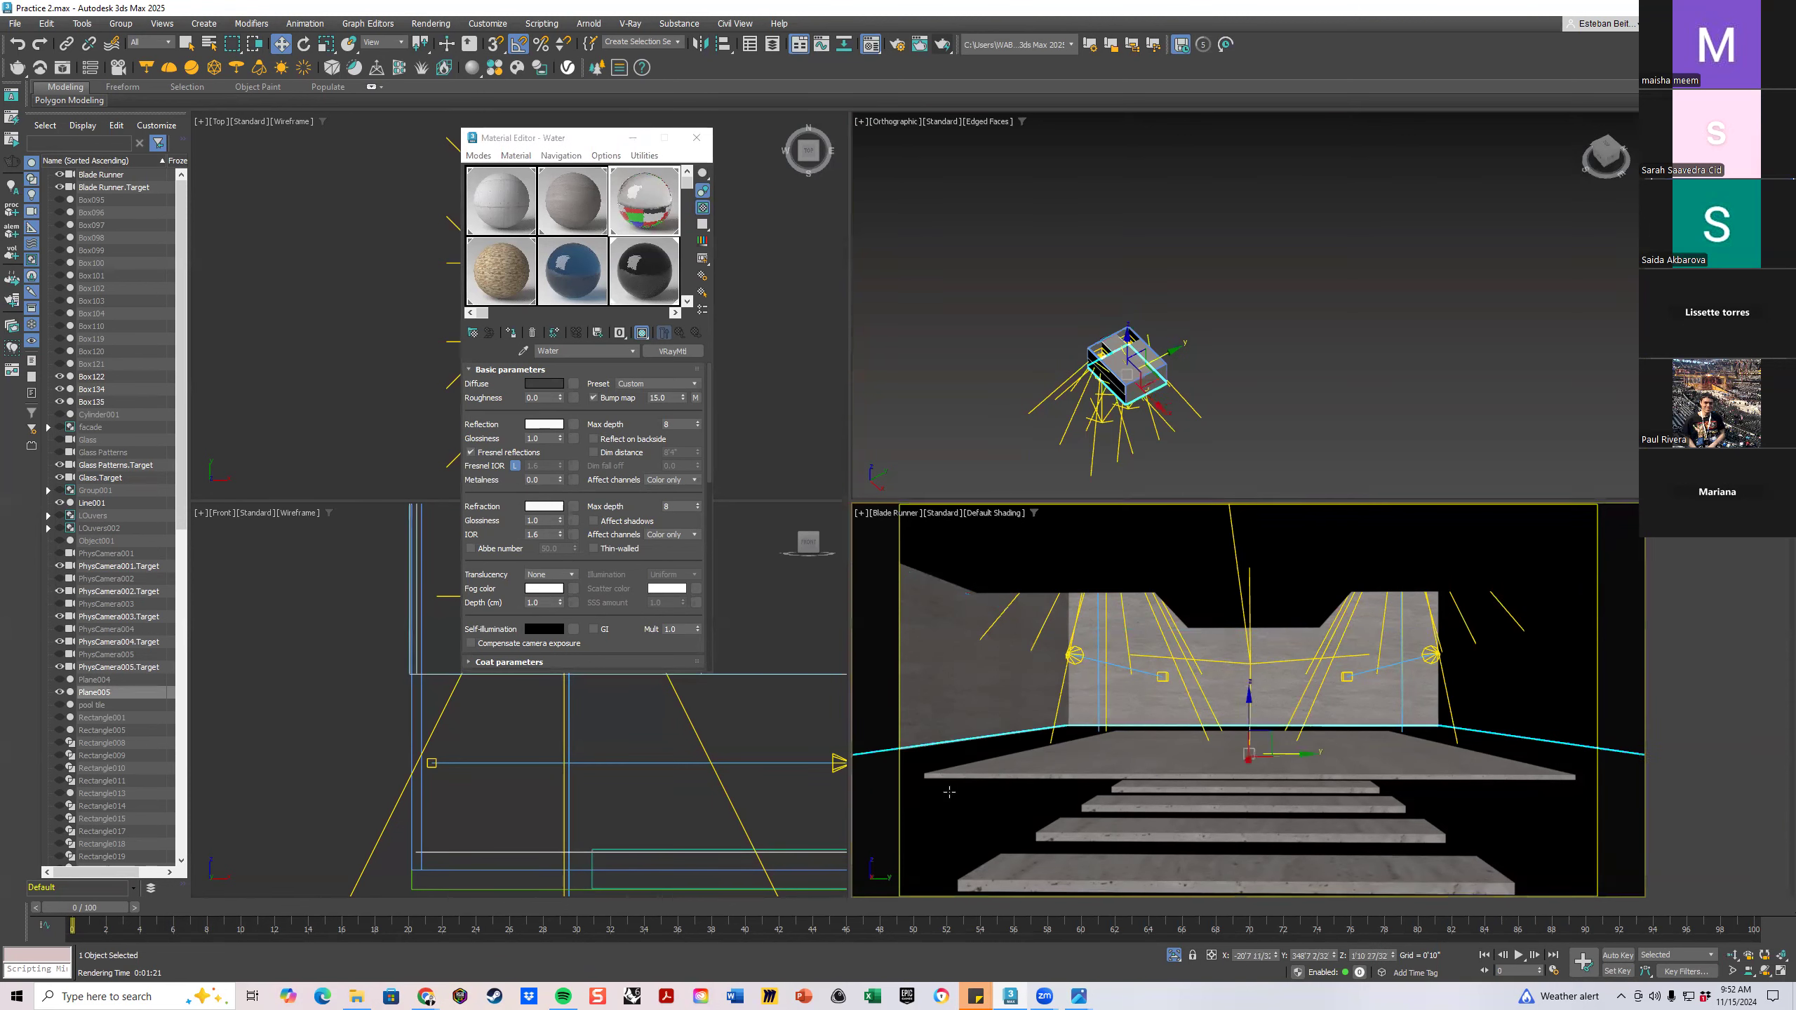
{"action": "left_click", "coordinate": [490, 332]}
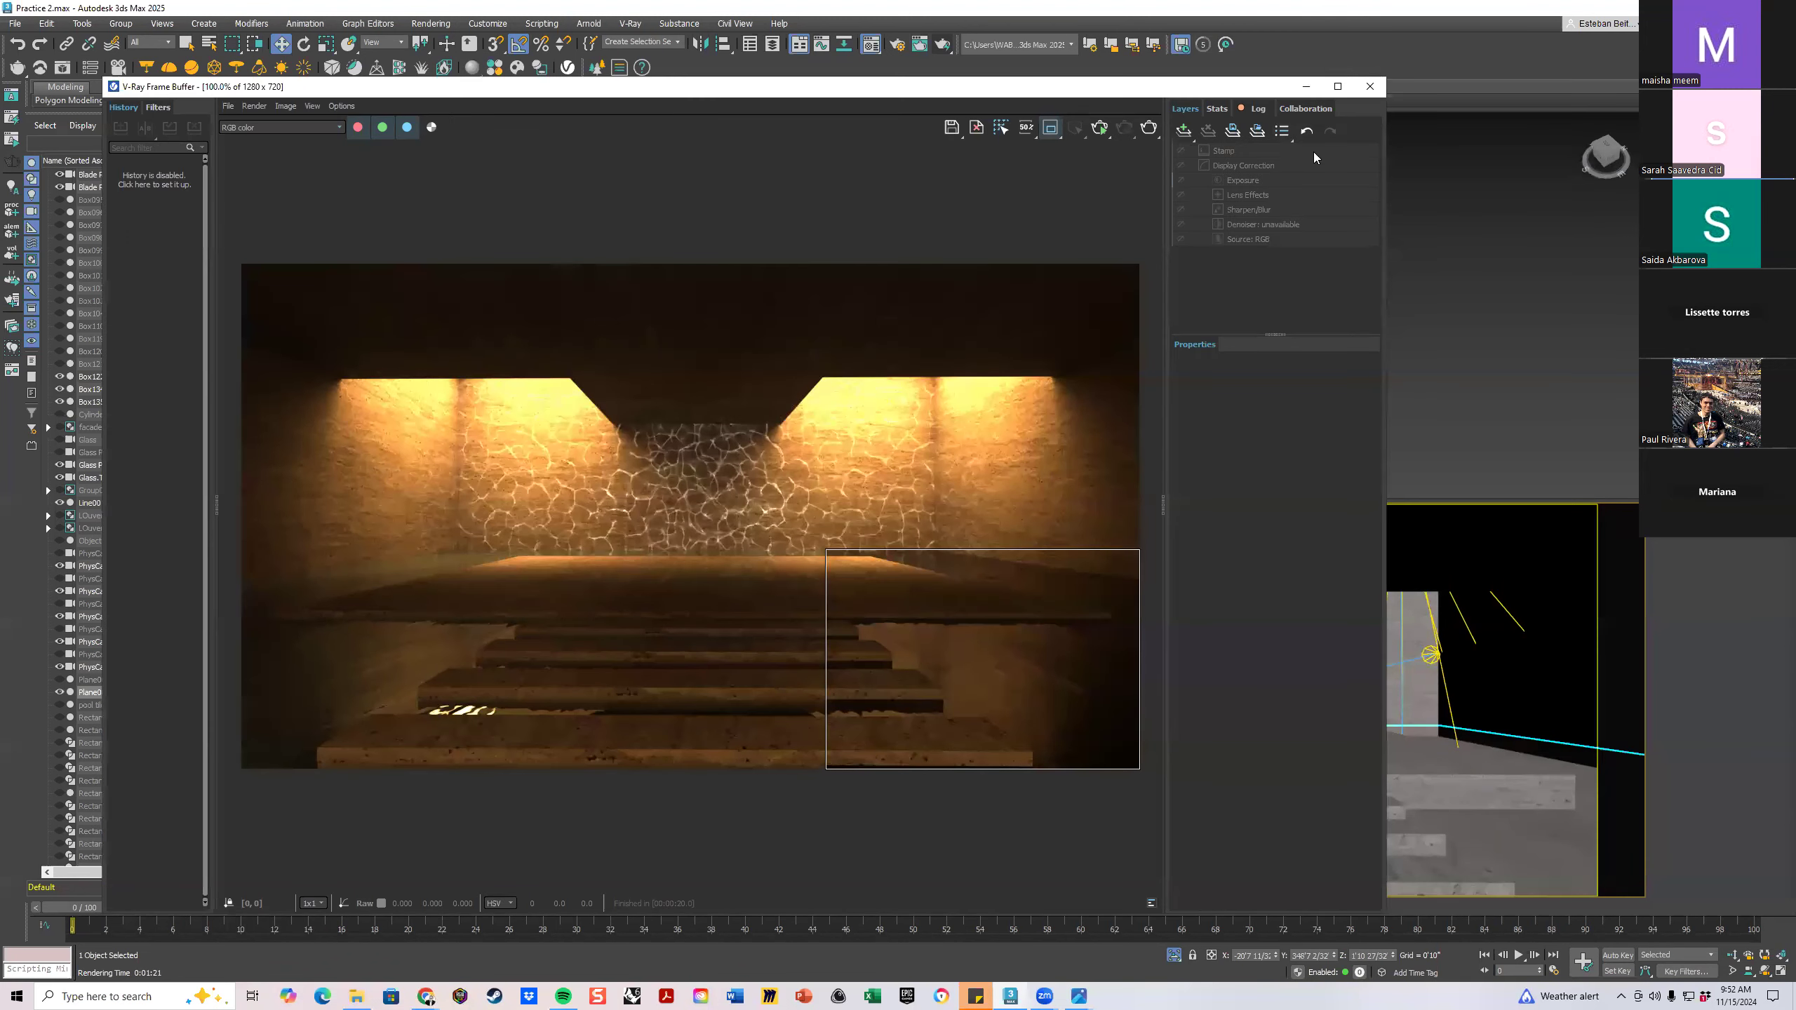
{"action": "left_click", "coordinate": [1150, 128]}
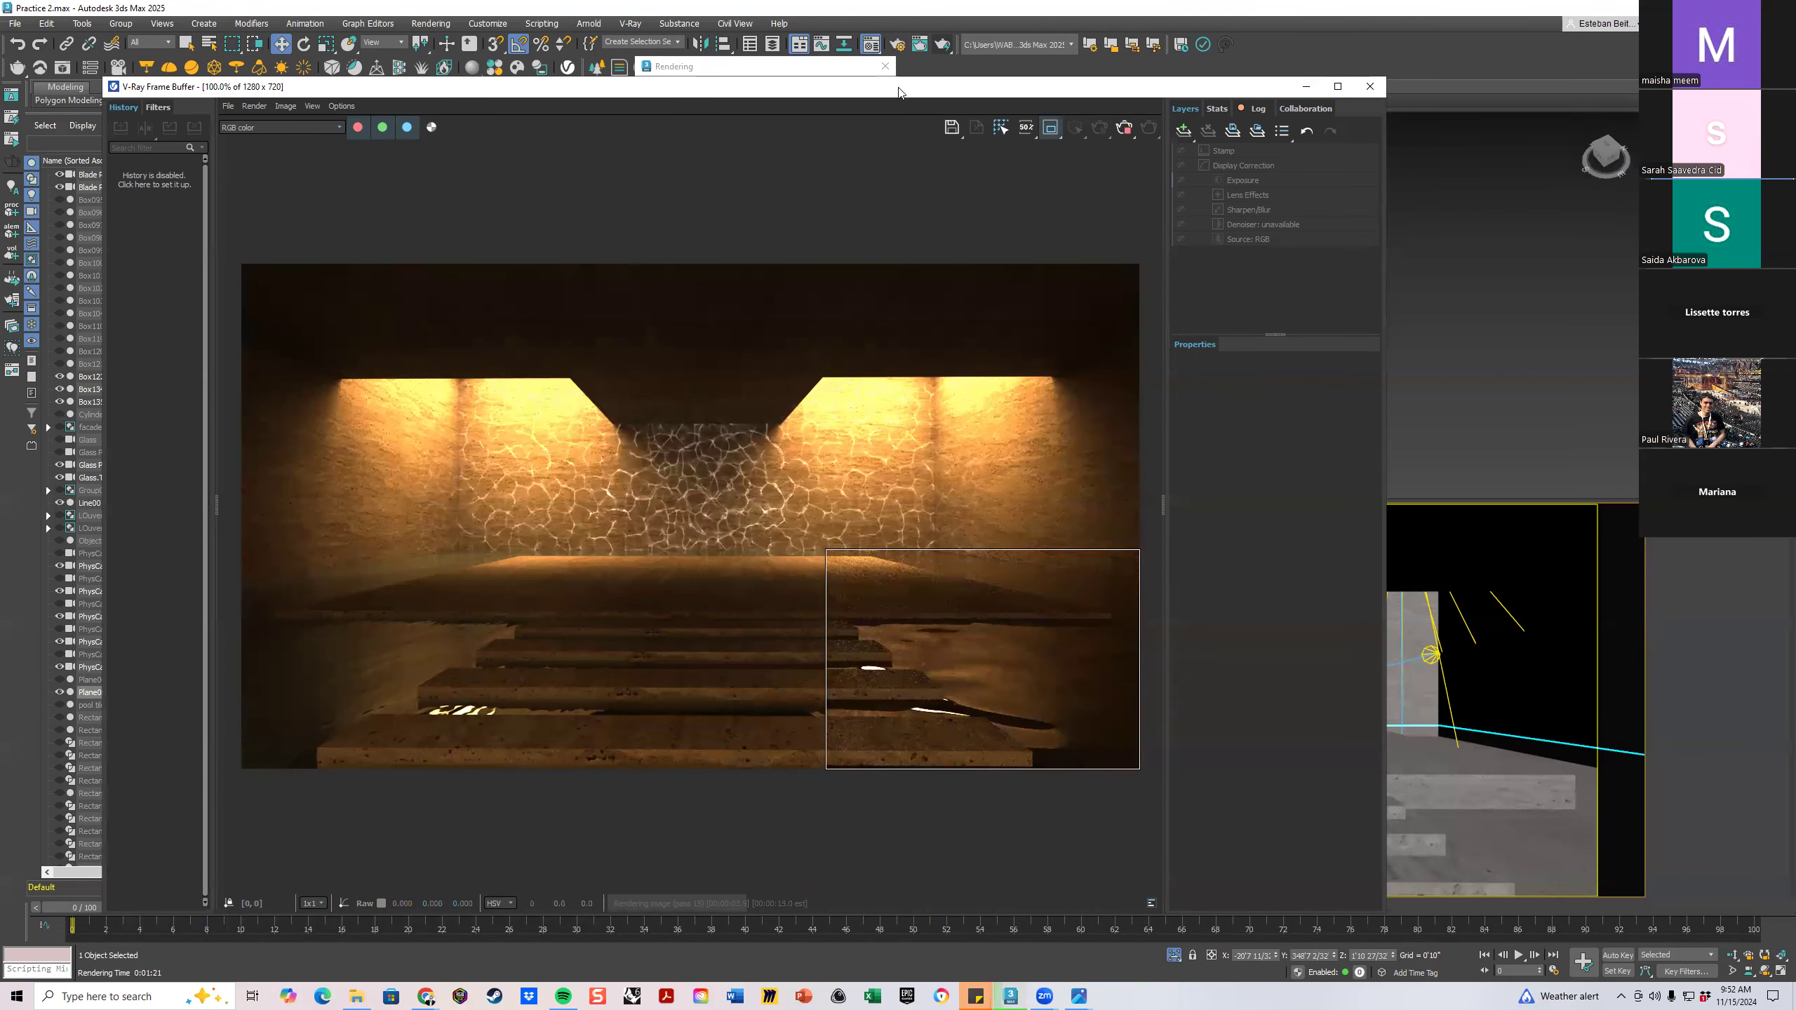
Set the size of the Noise map in the Water material's bump slot to 5
{"action": "left_click_drag", "start_coordinate": [825, 100], "coordinate": [1193, 406]}
{"action": "left_click", "coordinate": [865, 90]}
{"action": "left_click", "coordinate": [584, 138]}
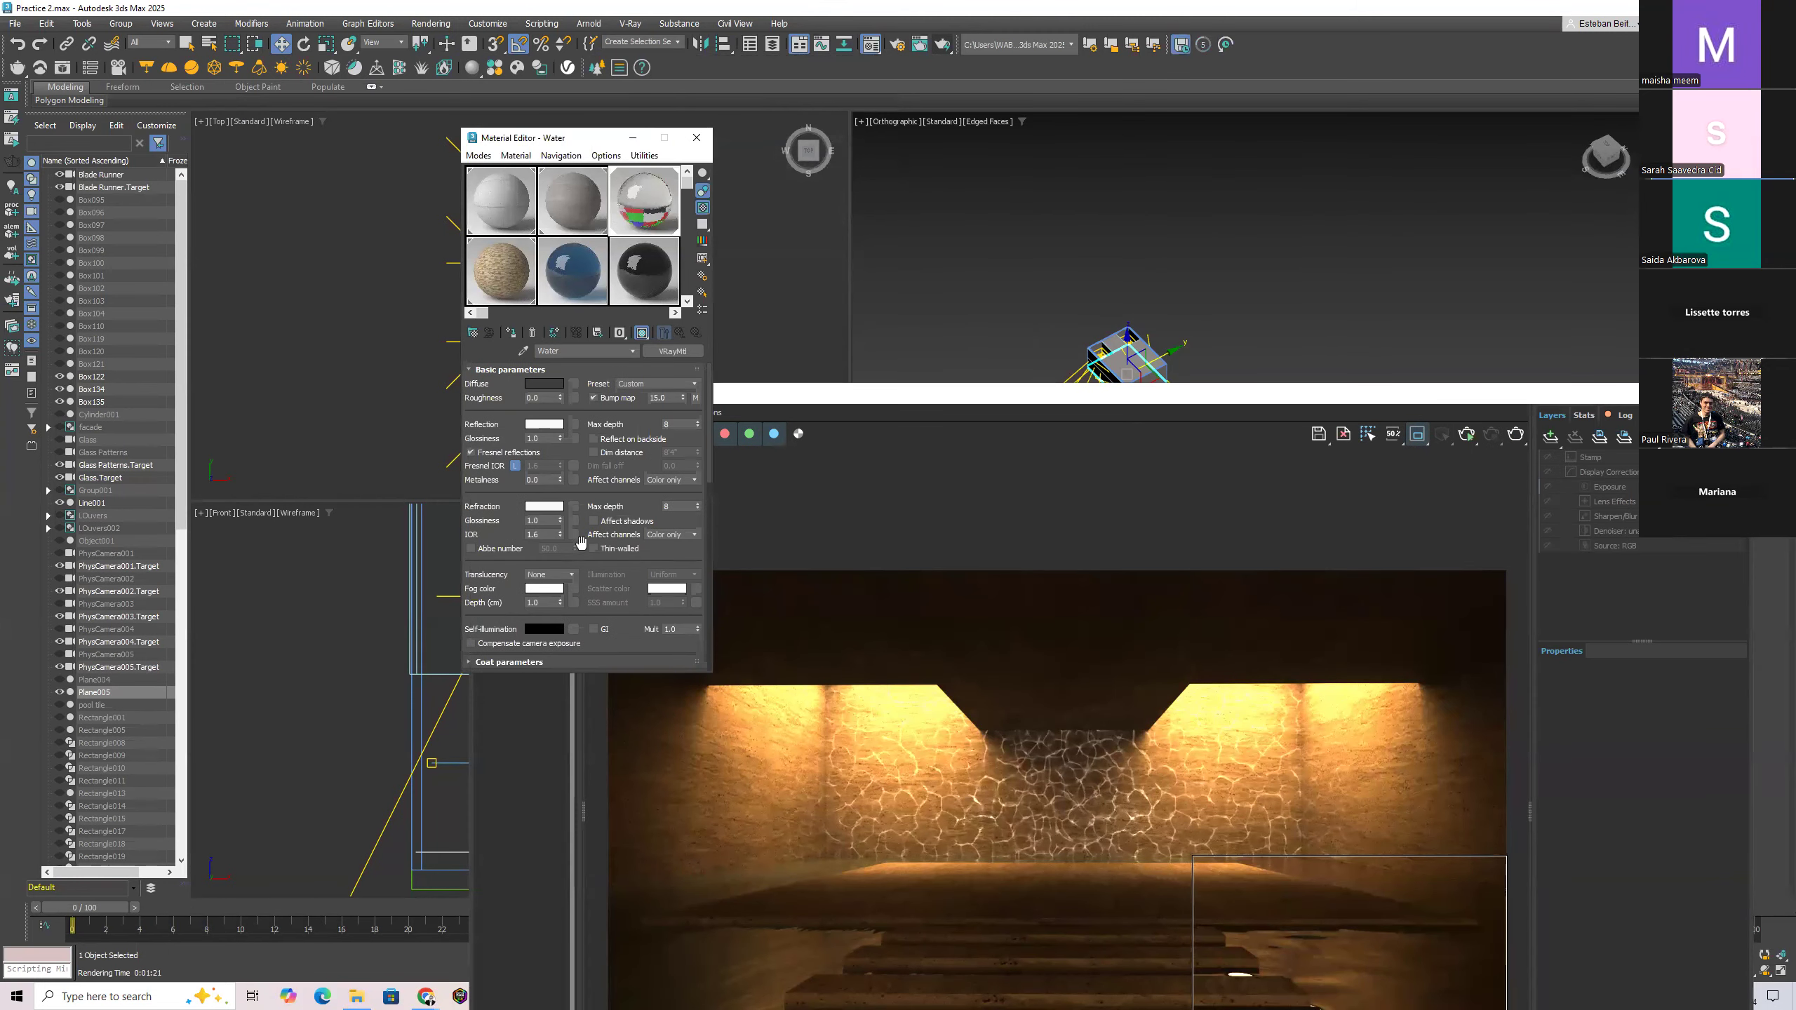
{"action": "scroll", "coordinate": [579, 545], "scroll_direction": "down", "scroll_amount": 5}
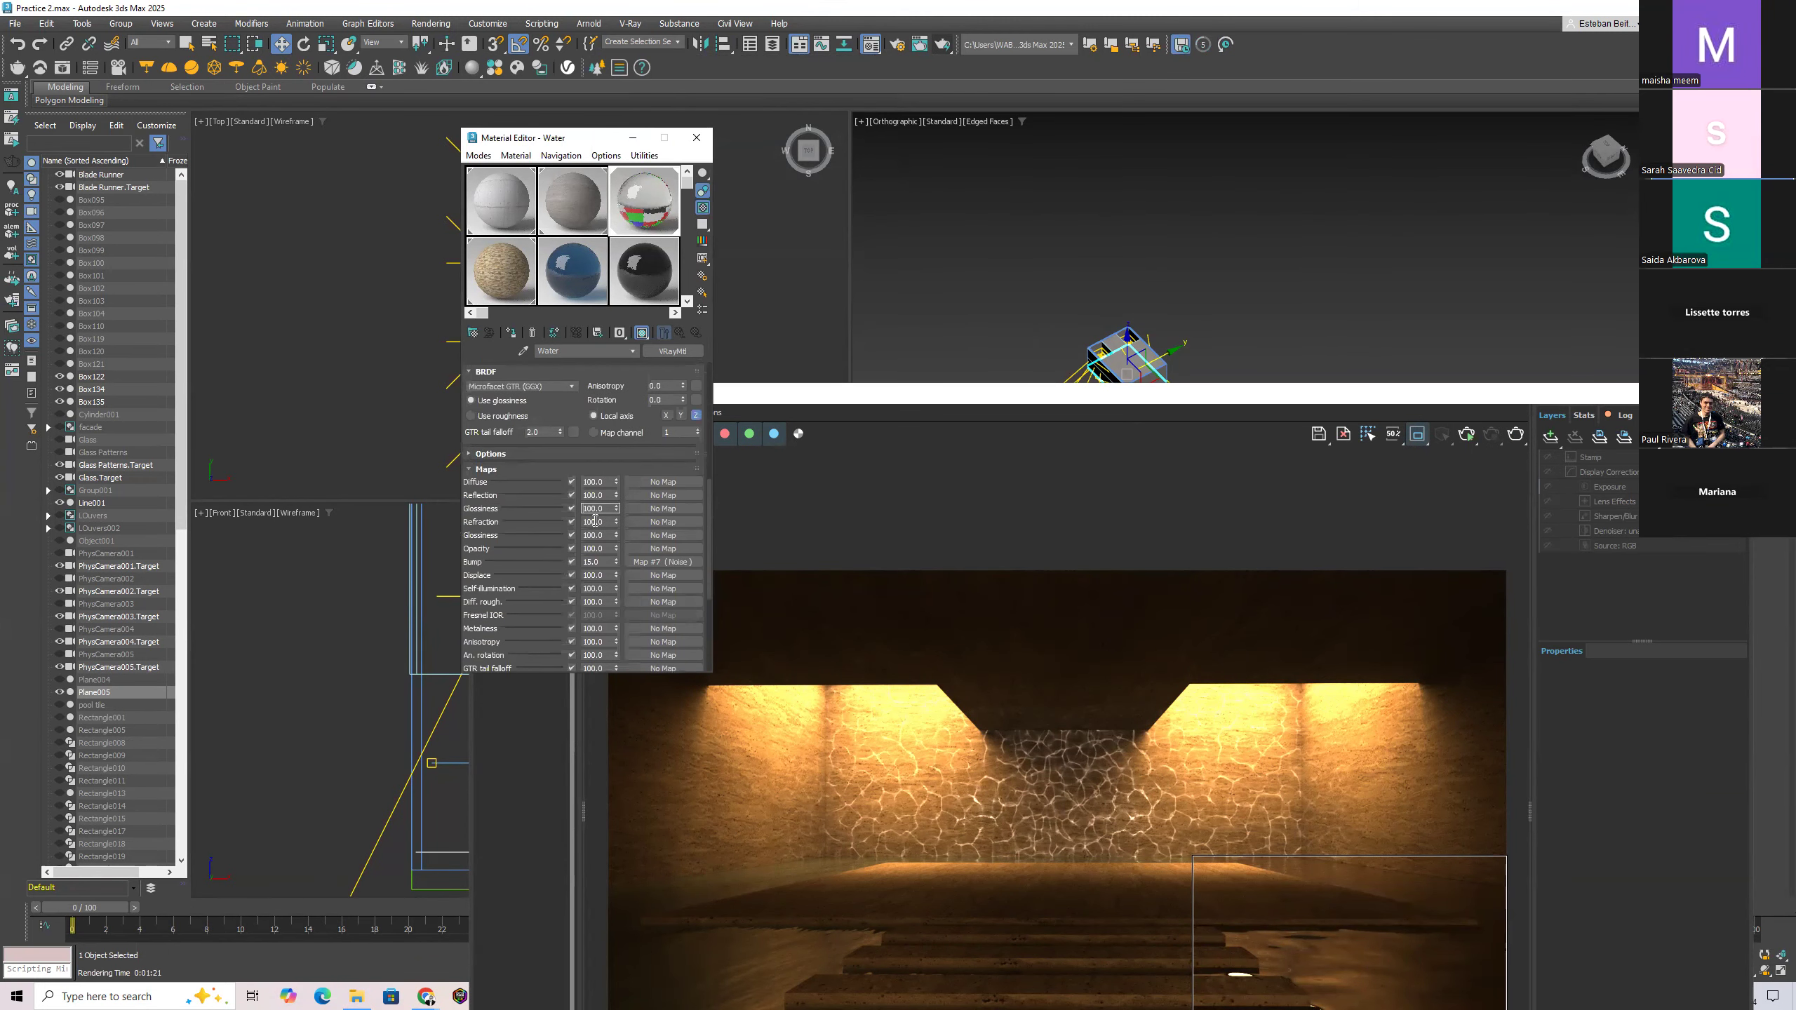
{"action": "left_click", "coordinate": [630, 562]}
{"action": "left_click_drag", "start_coordinate": [511, 546], "coordinate": [488, 547]}
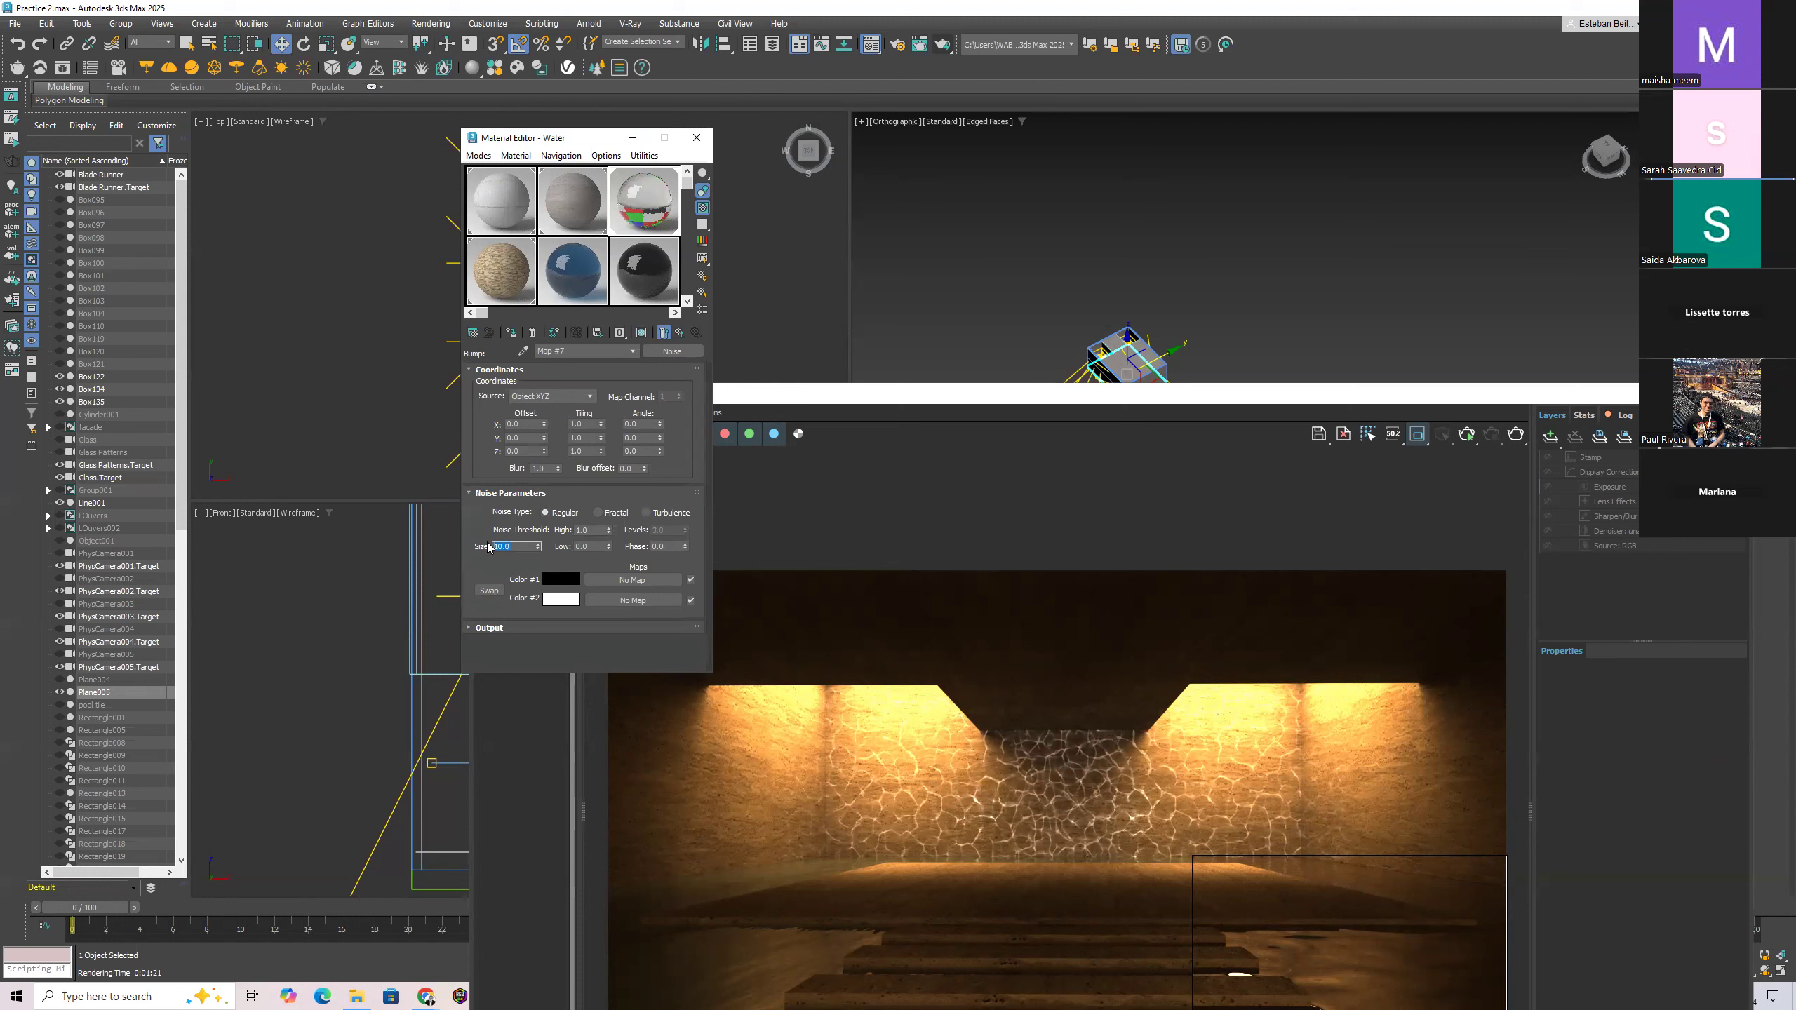
{"action": "type", "text": "5"}
{"action": "key", "text": "Return"}
Re-render the water region and compare it with the Blade Runner 01.jpg reference image
{"action": "left_click_drag", "start_coordinate": [1294, 402], "coordinate": [935, 115]}
{"action": "left_click", "coordinate": [1156, 147]}
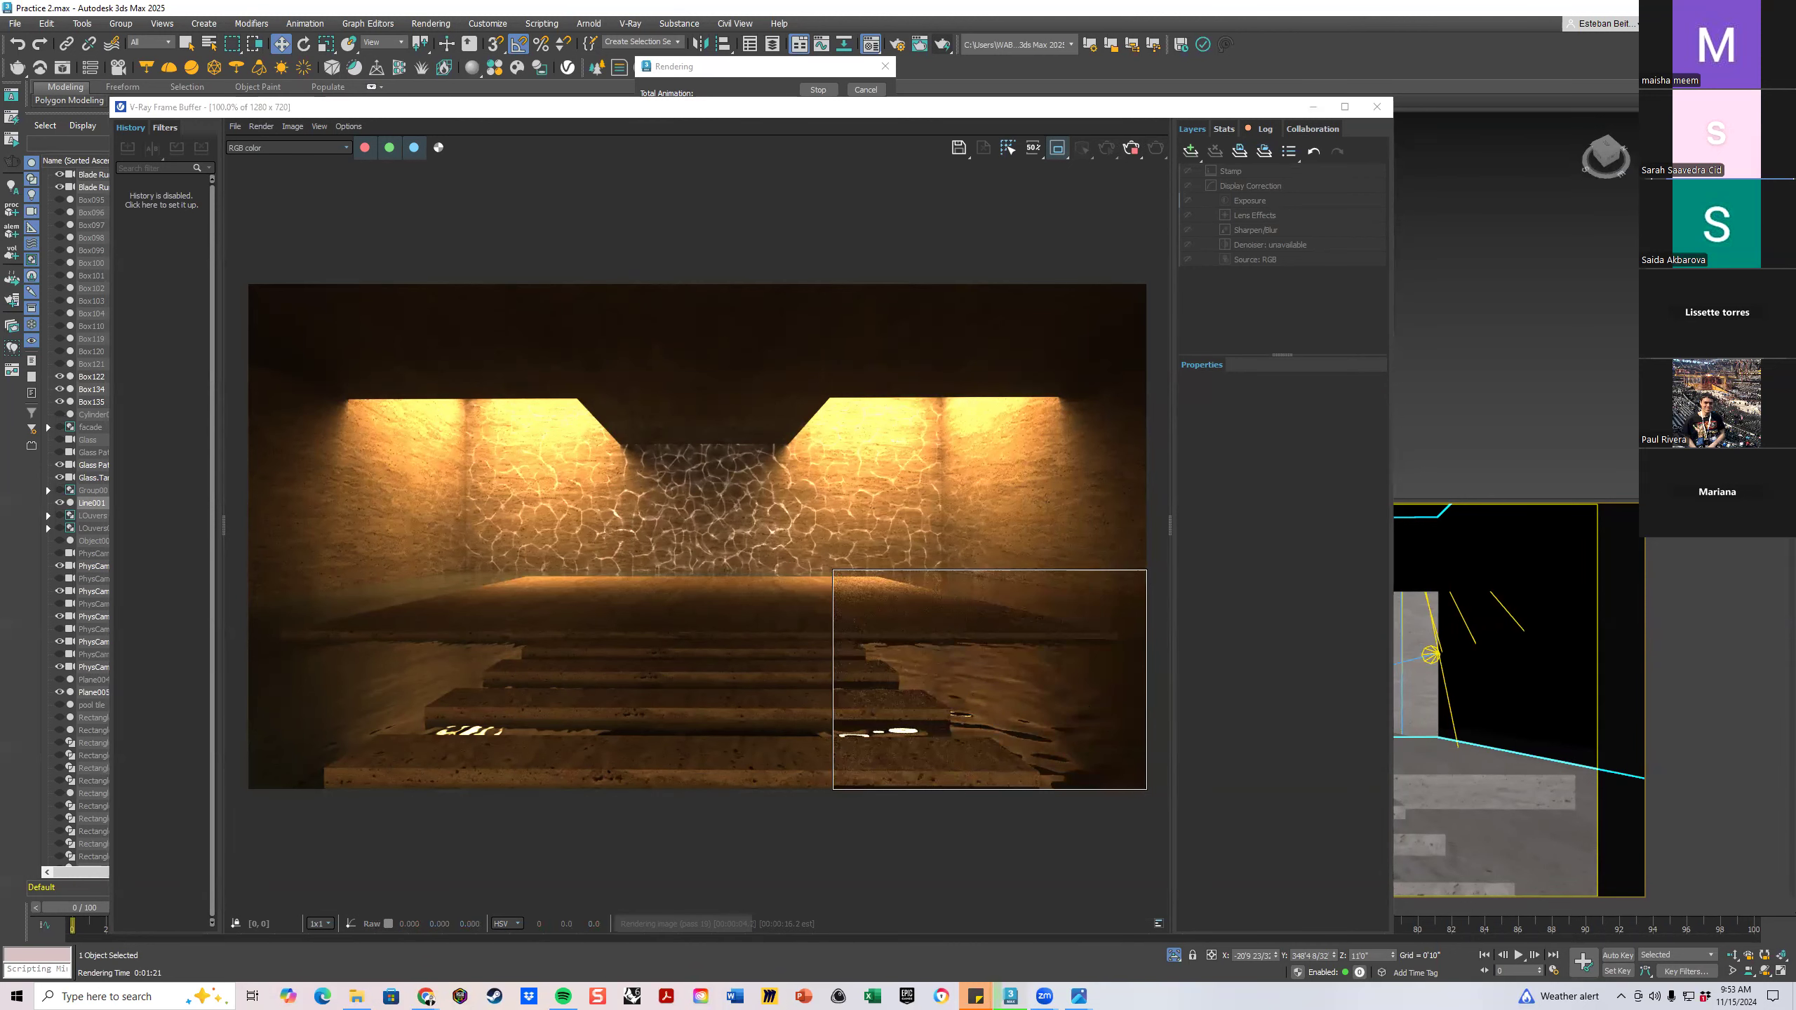
{"action": "left_click", "coordinate": [1079, 996]}
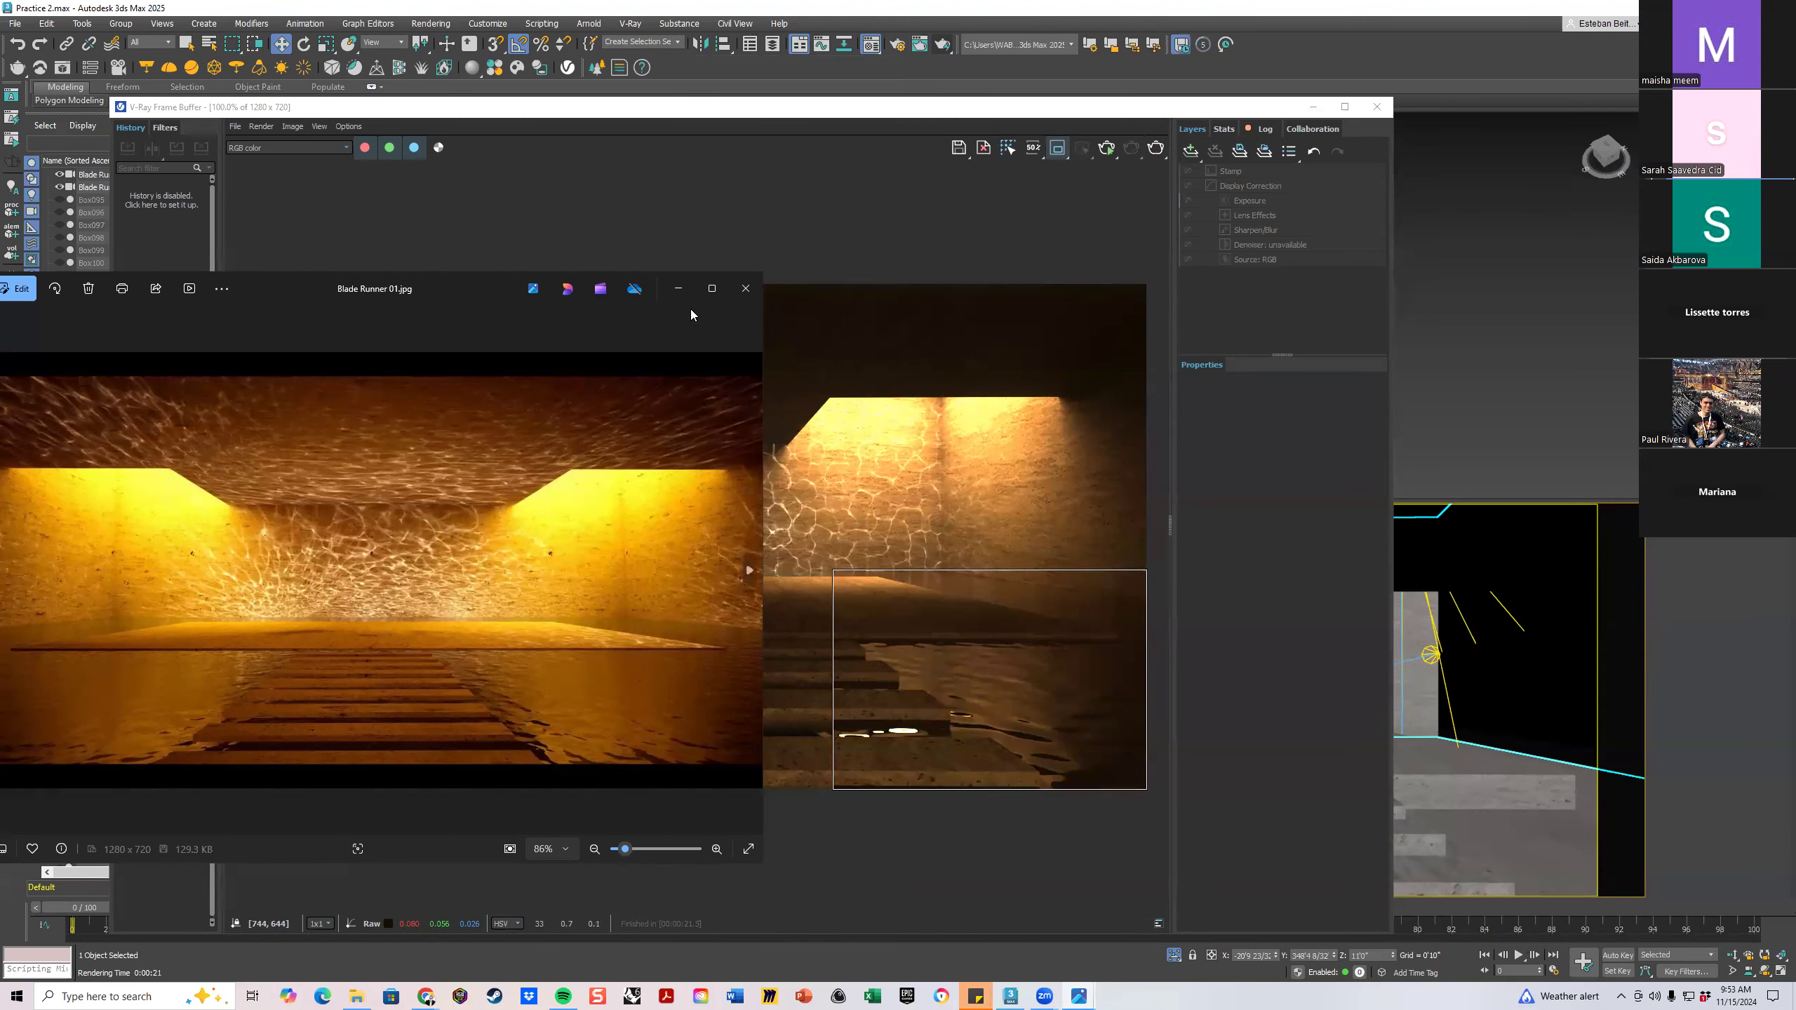
{"action": "left_click", "coordinate": [322, 106]}
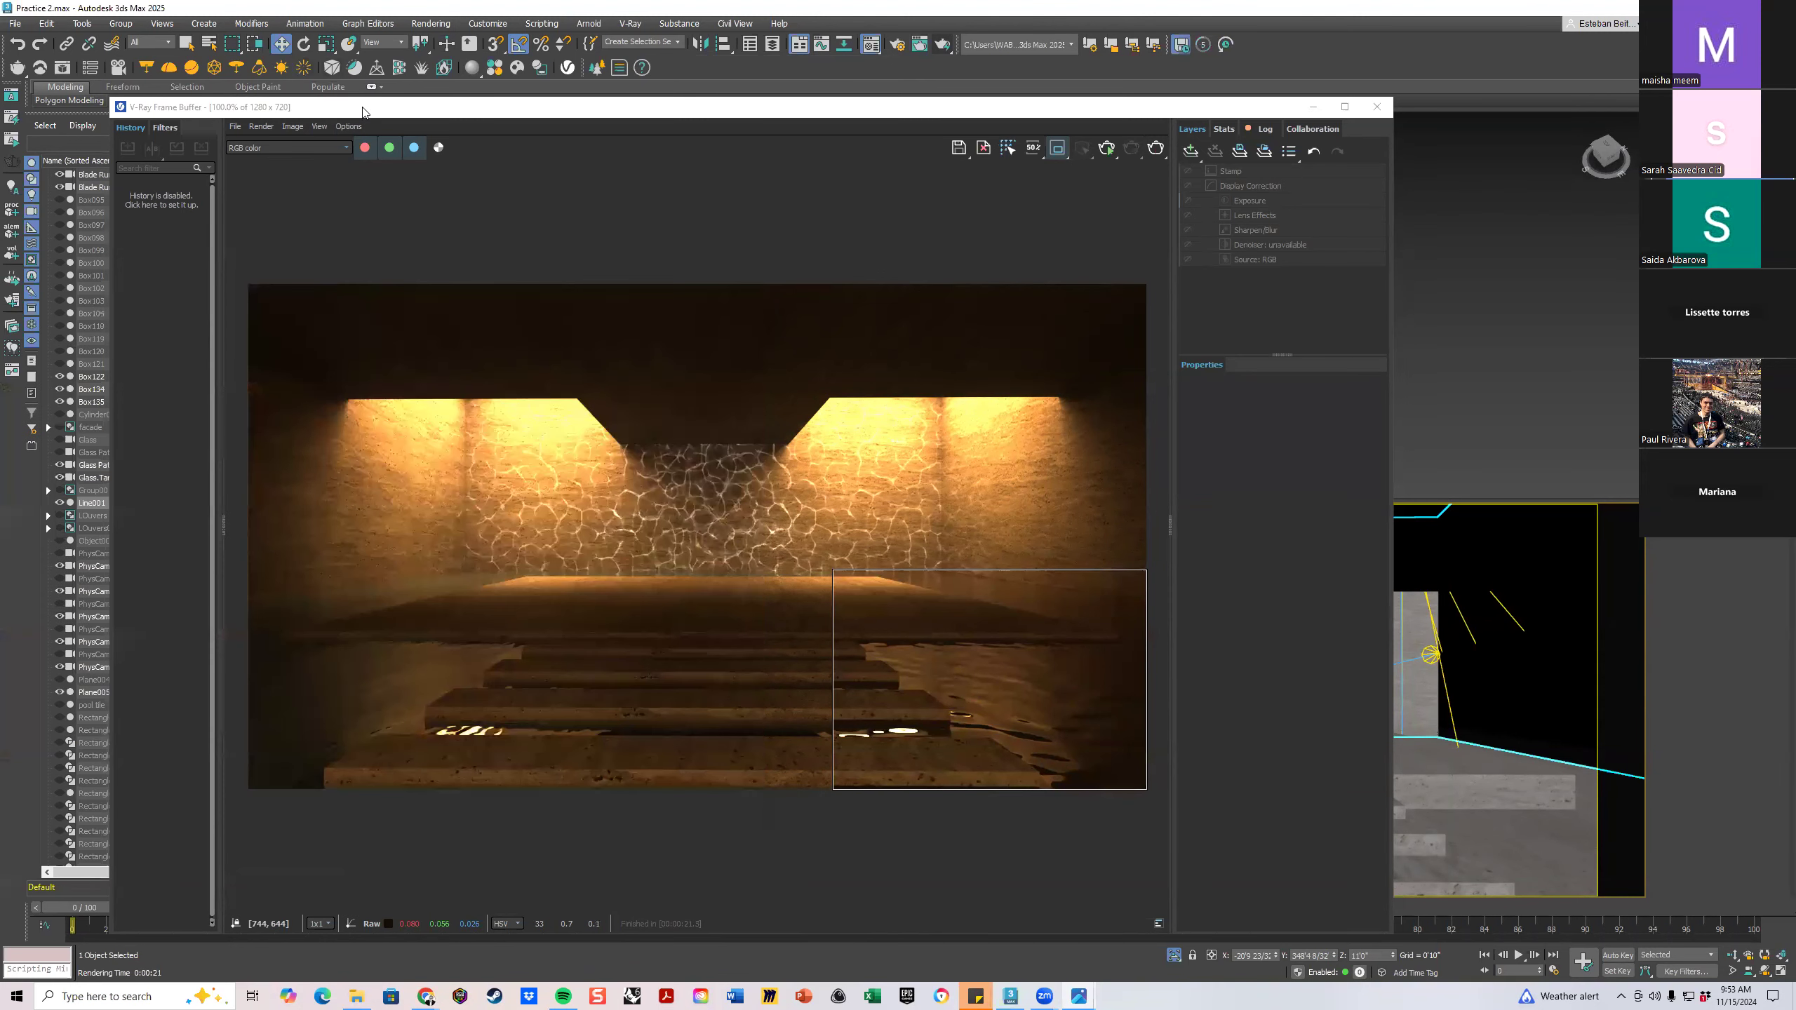
Return from the Noise map to the Water material and set its bump amount to 10
{"action": "left_click_drag", "start_coordinate": [362, 108], "coordinate": [1623, 277]}
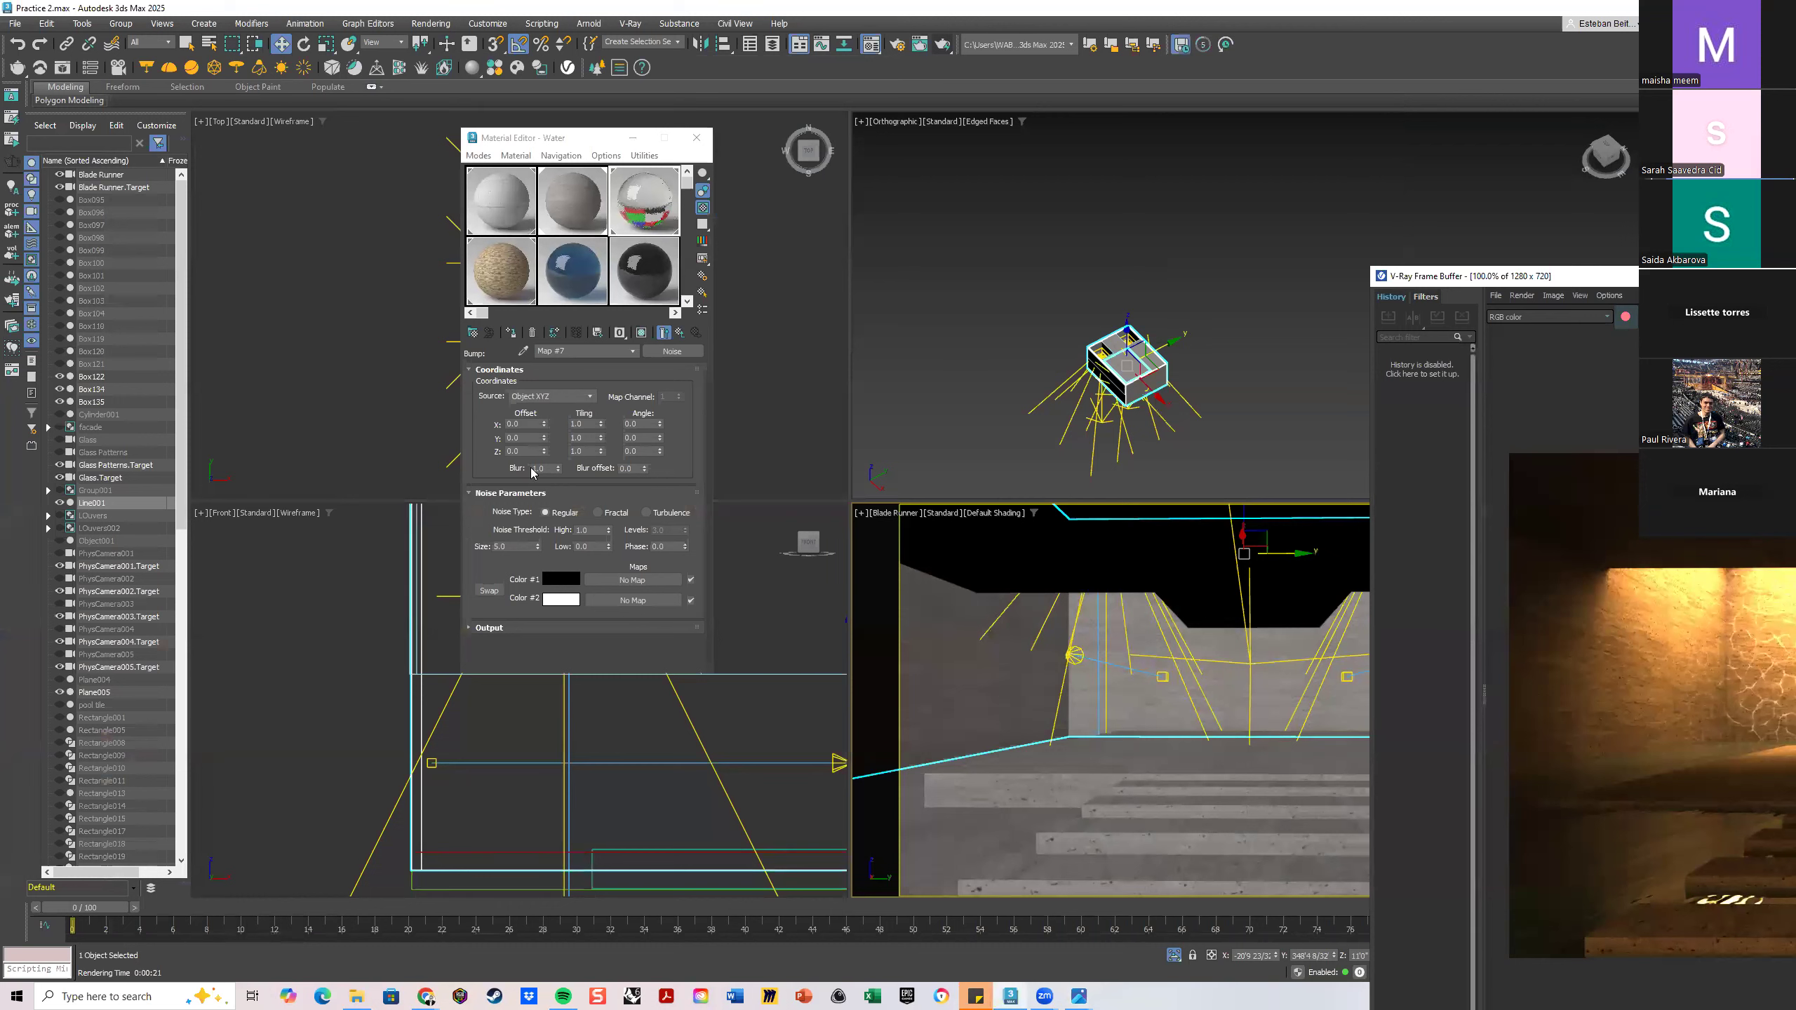
{"action": "left_click_drag", "start_coordinate": [513, 547], "coordinate": [476, 552]}
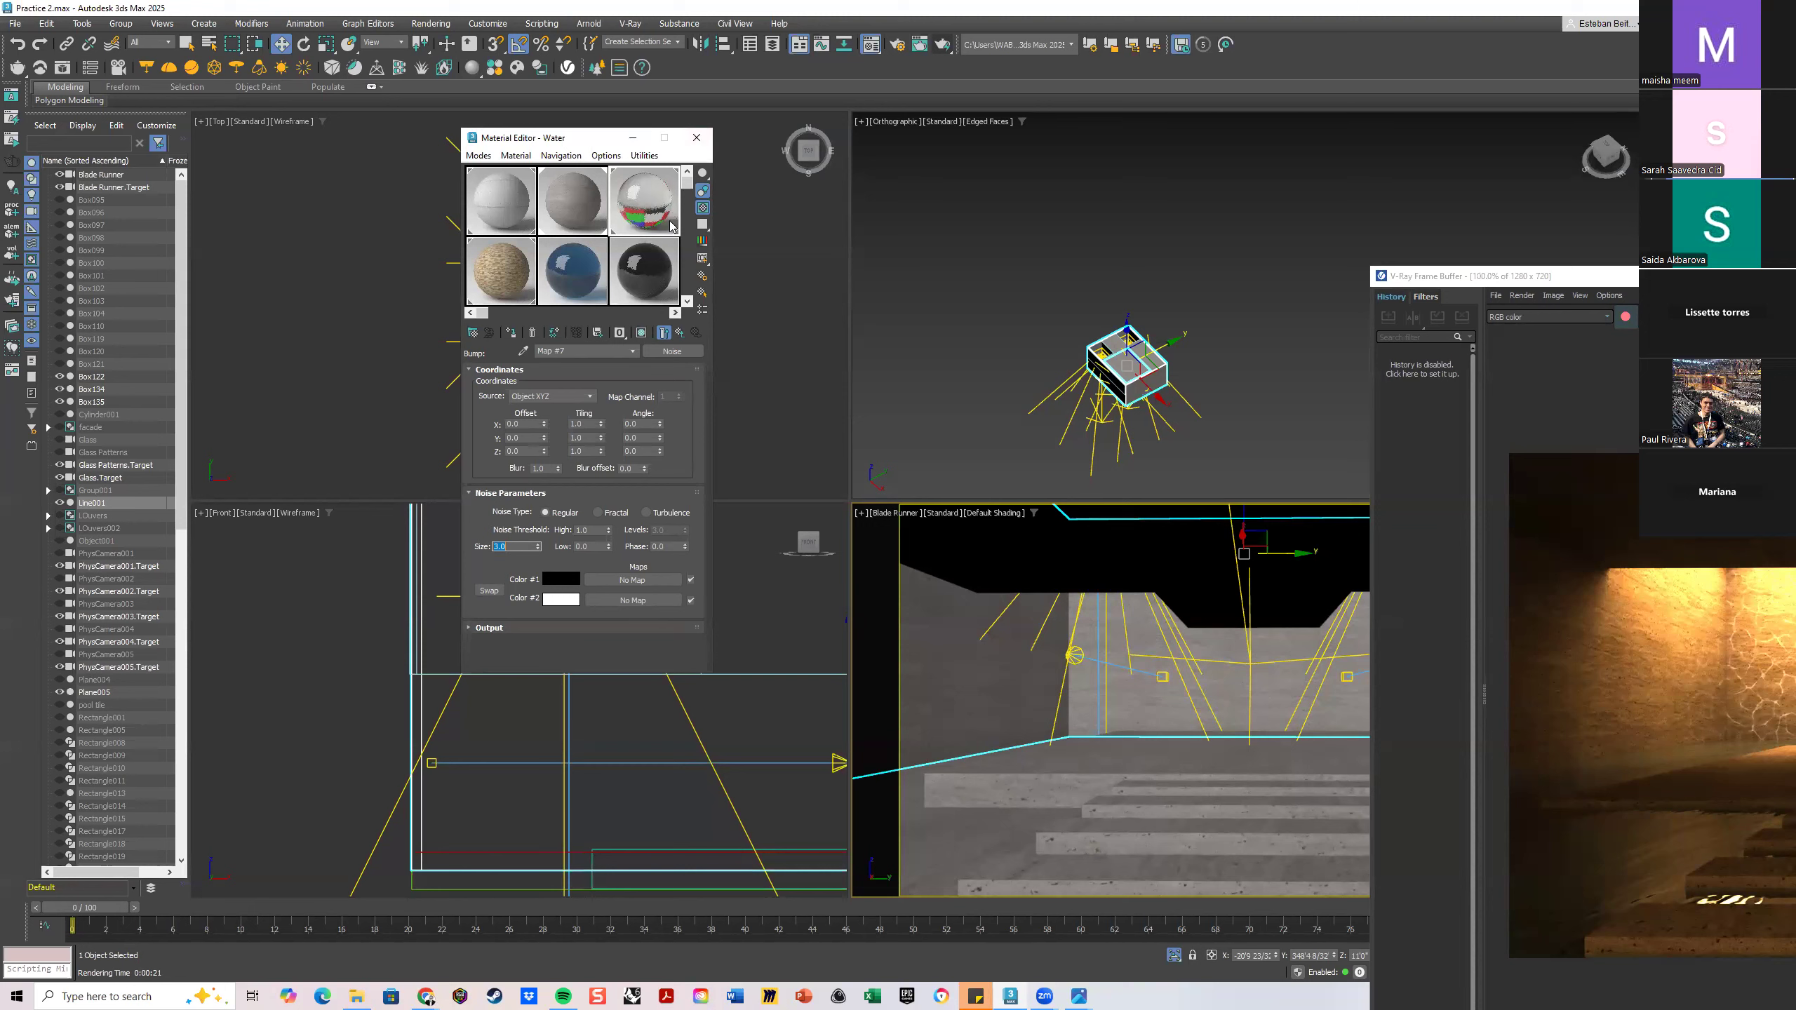
{"action": "left_click", "coordinate": [679, 333]}
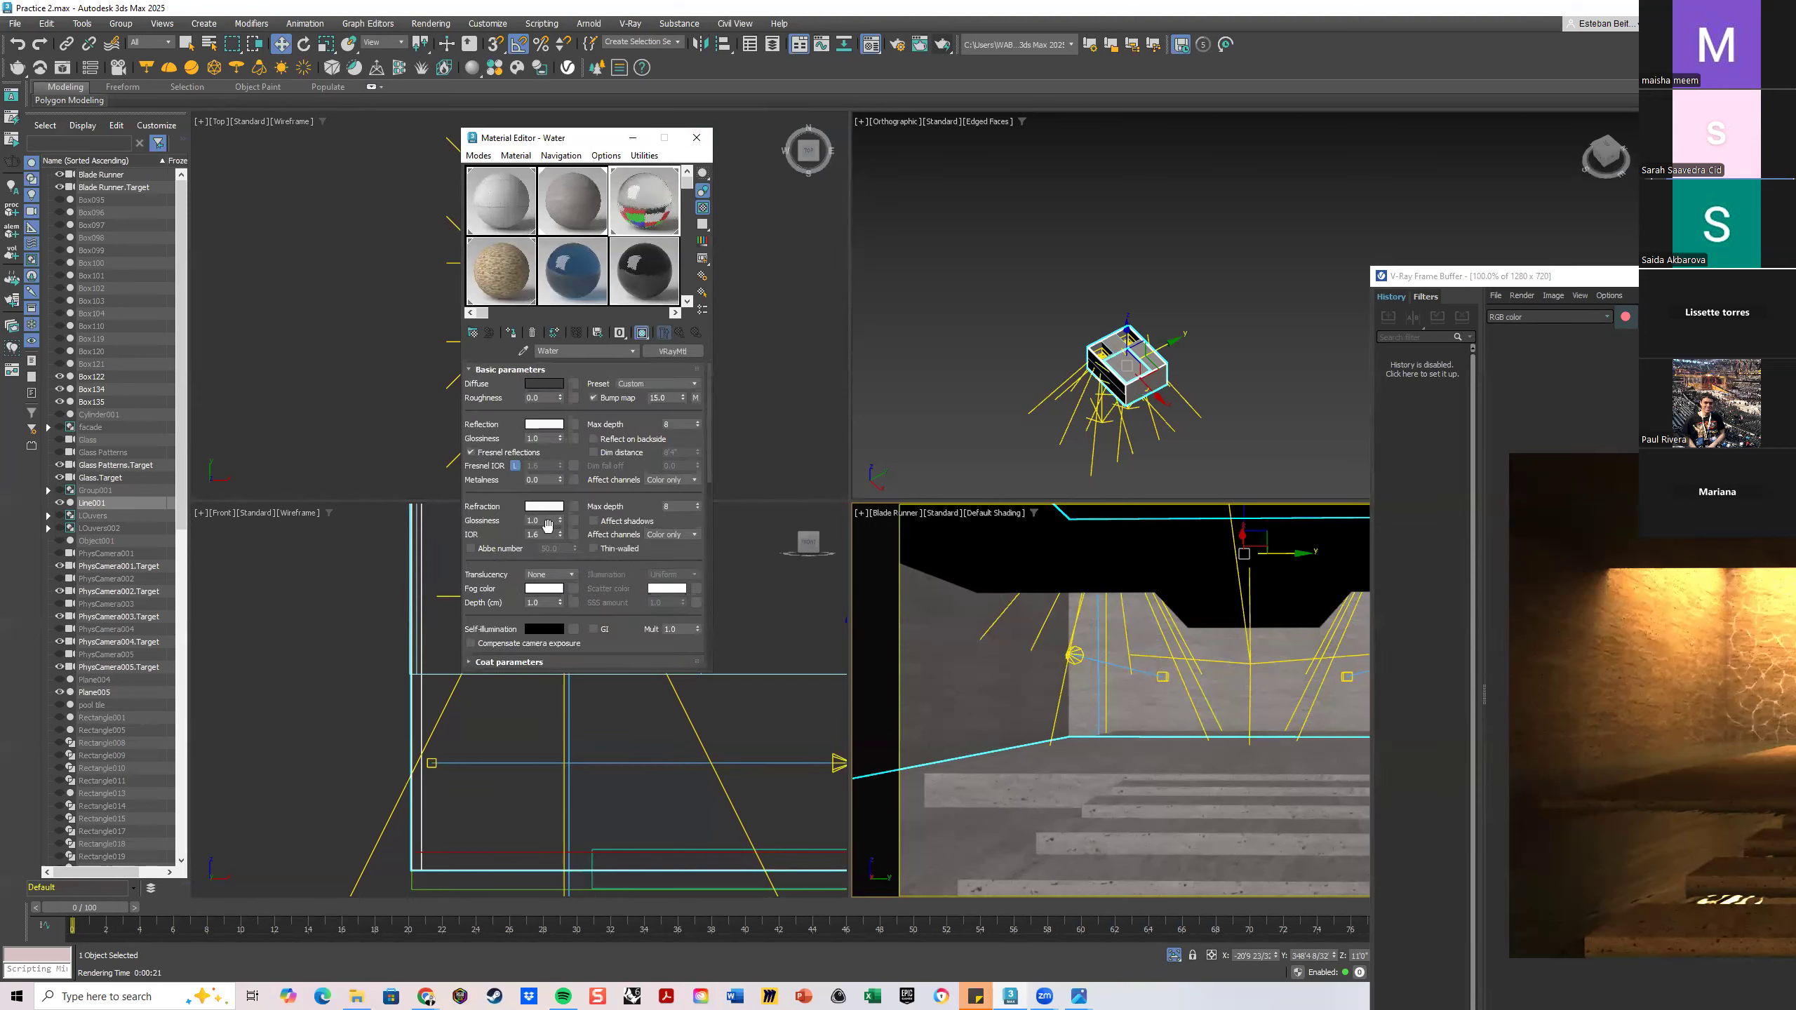
{"action": "scroll", "coordinate": [554, 536], "scroll_direction": "down", "scroll_amount": 5}
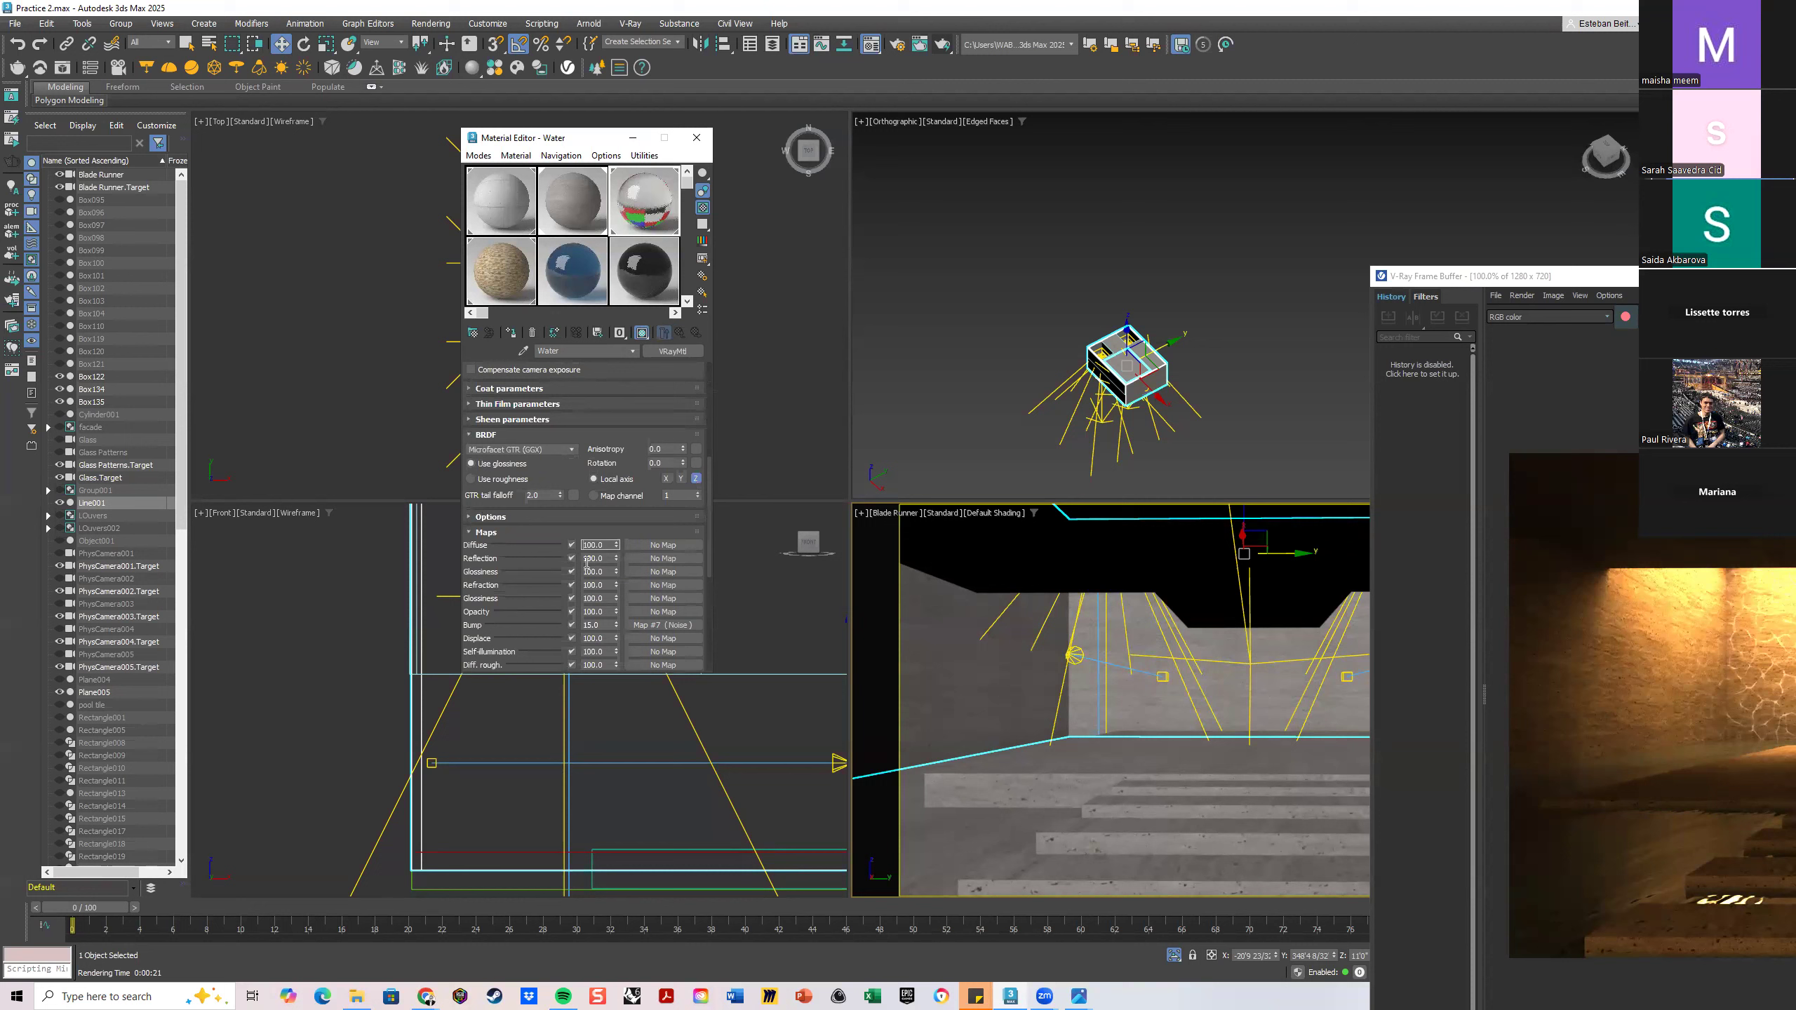
{"action": "double_click", "coordinate": [602, 624]}
{"action": "type", "text": "10"}
{"action": "key", "text": "Return"}
Redraw the render region over the lower-right water and steps, render it, and compare it with the Blade Runner reference image
{"action": "left_click", "coordinate": [697, 137]}
{"action": "left_click_drag", "start_coordinate": [1754, 275], "coordinate": [696, 96]}
{"action": "left_click_drag", "start_coordinate": [1016, 518], "coordinate": [1347, 778]}
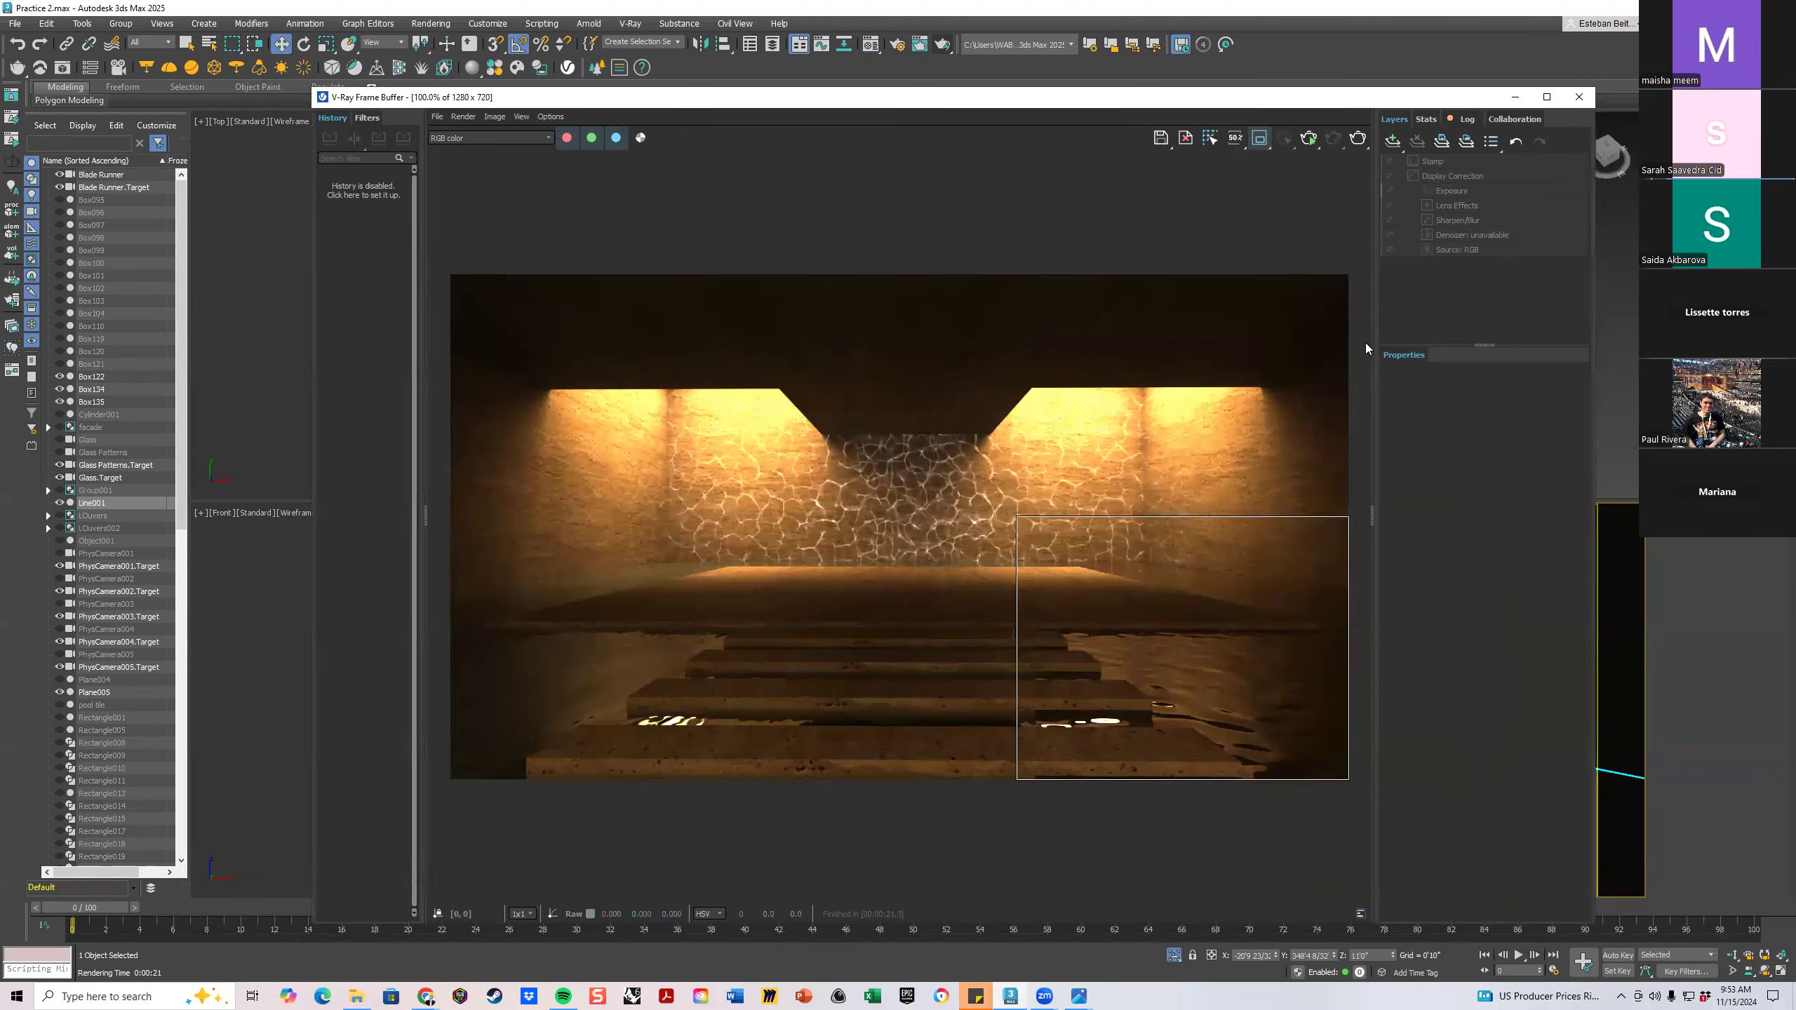
{"action": "left_click", "coordinate": [1358, 139]}
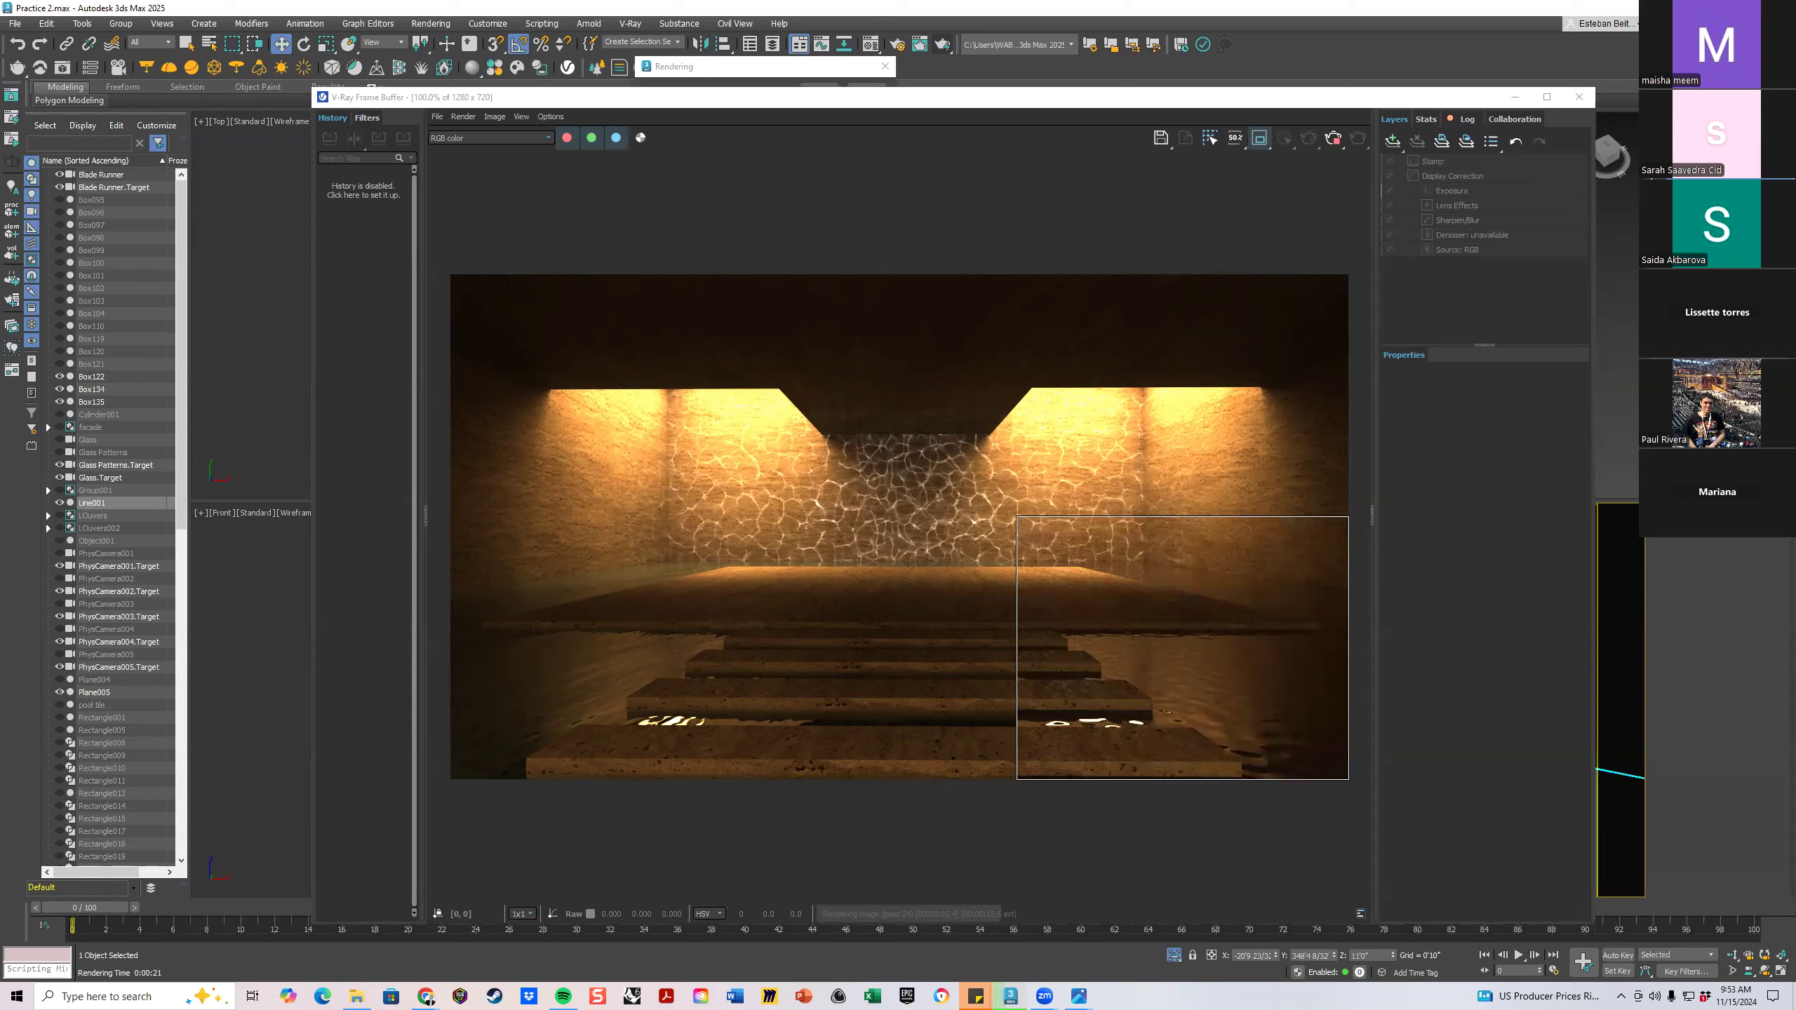
{"action": "key", "text": "alt+Tab"}
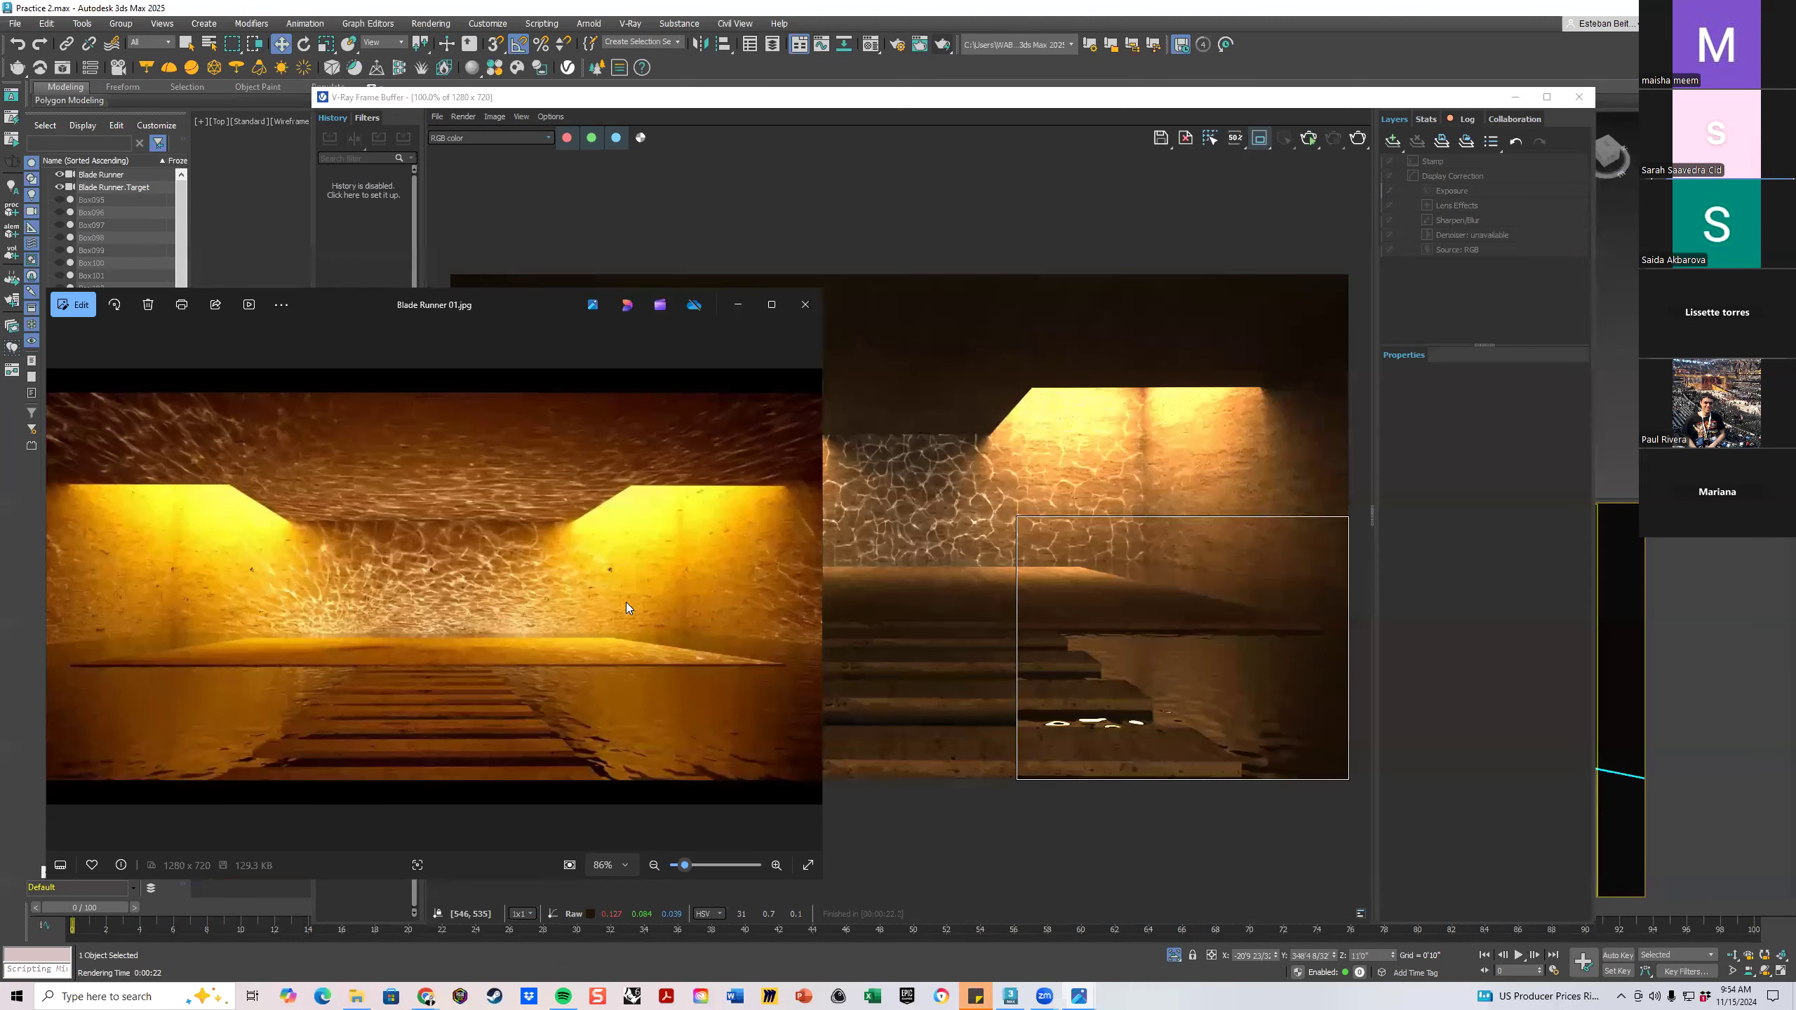
{"action": "mouse_move", "coordinate": [1182, 648]}
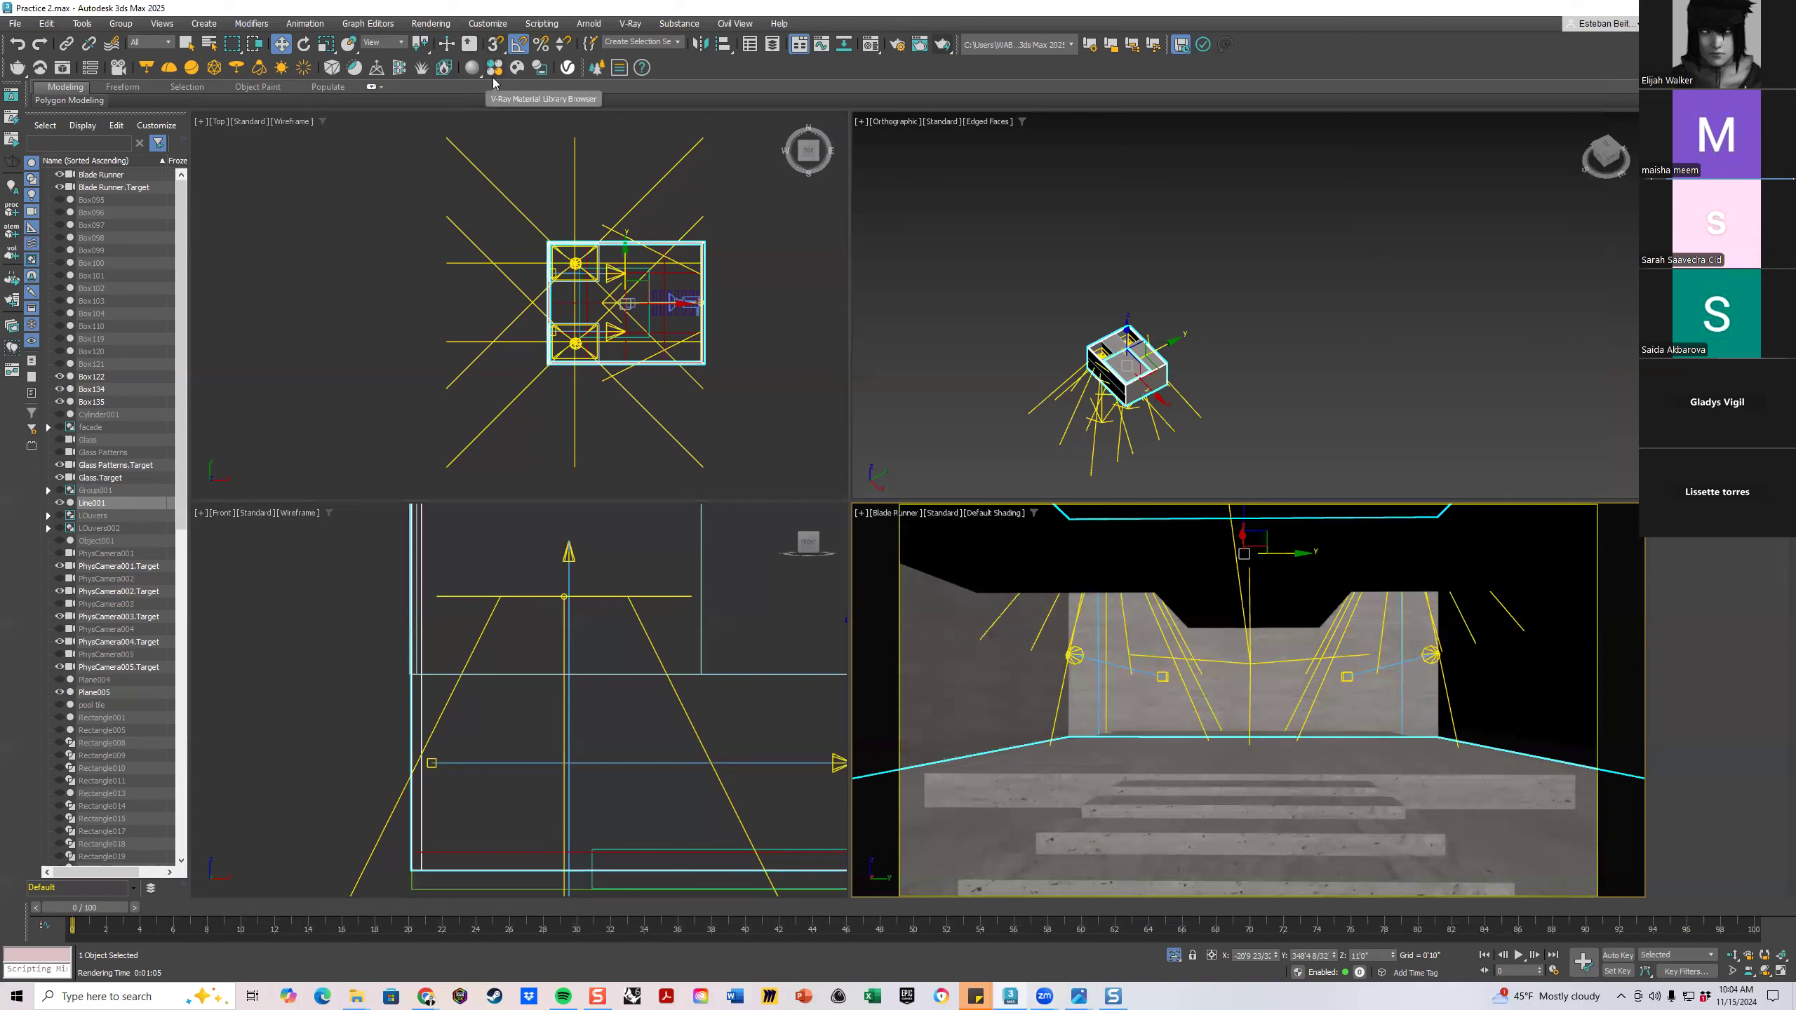
Open the Chaos Cosmos Browser and display the Cars category of the Vehicles 3D models
{"action": "left_click", "coordinate": [495, 69]}
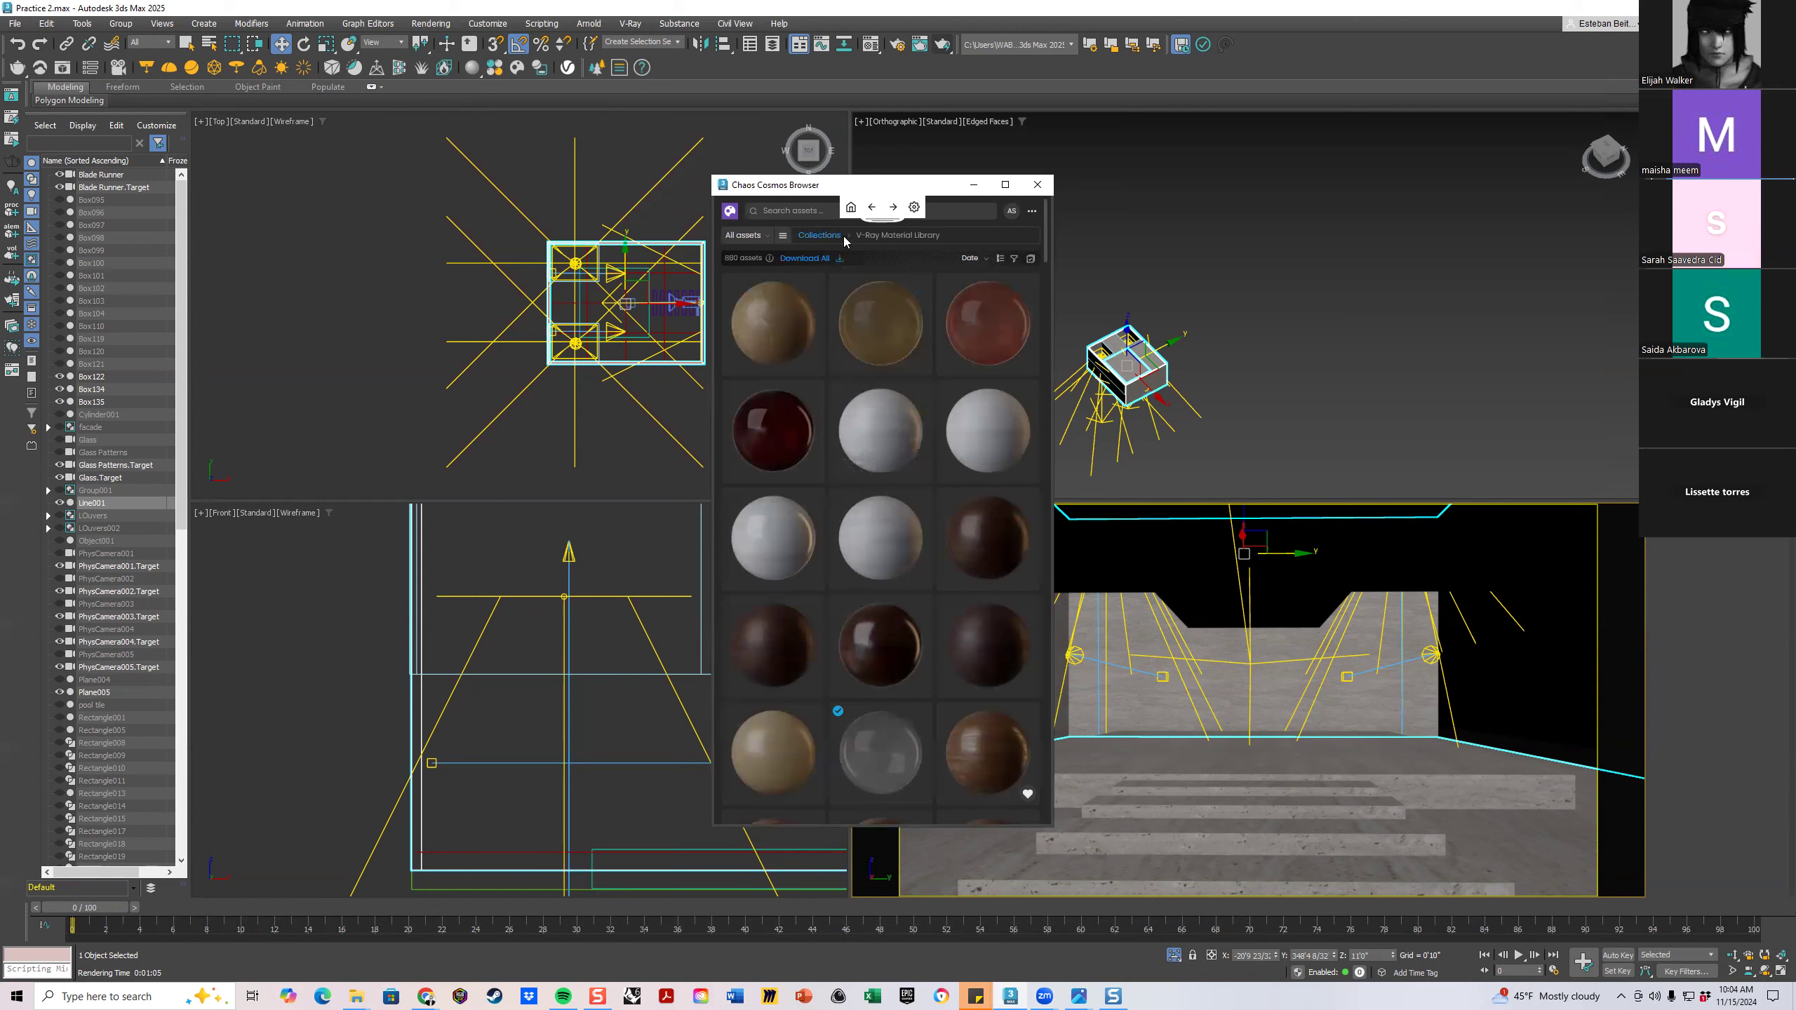
{"action": "left_click", "coordinate": [784, 237]}
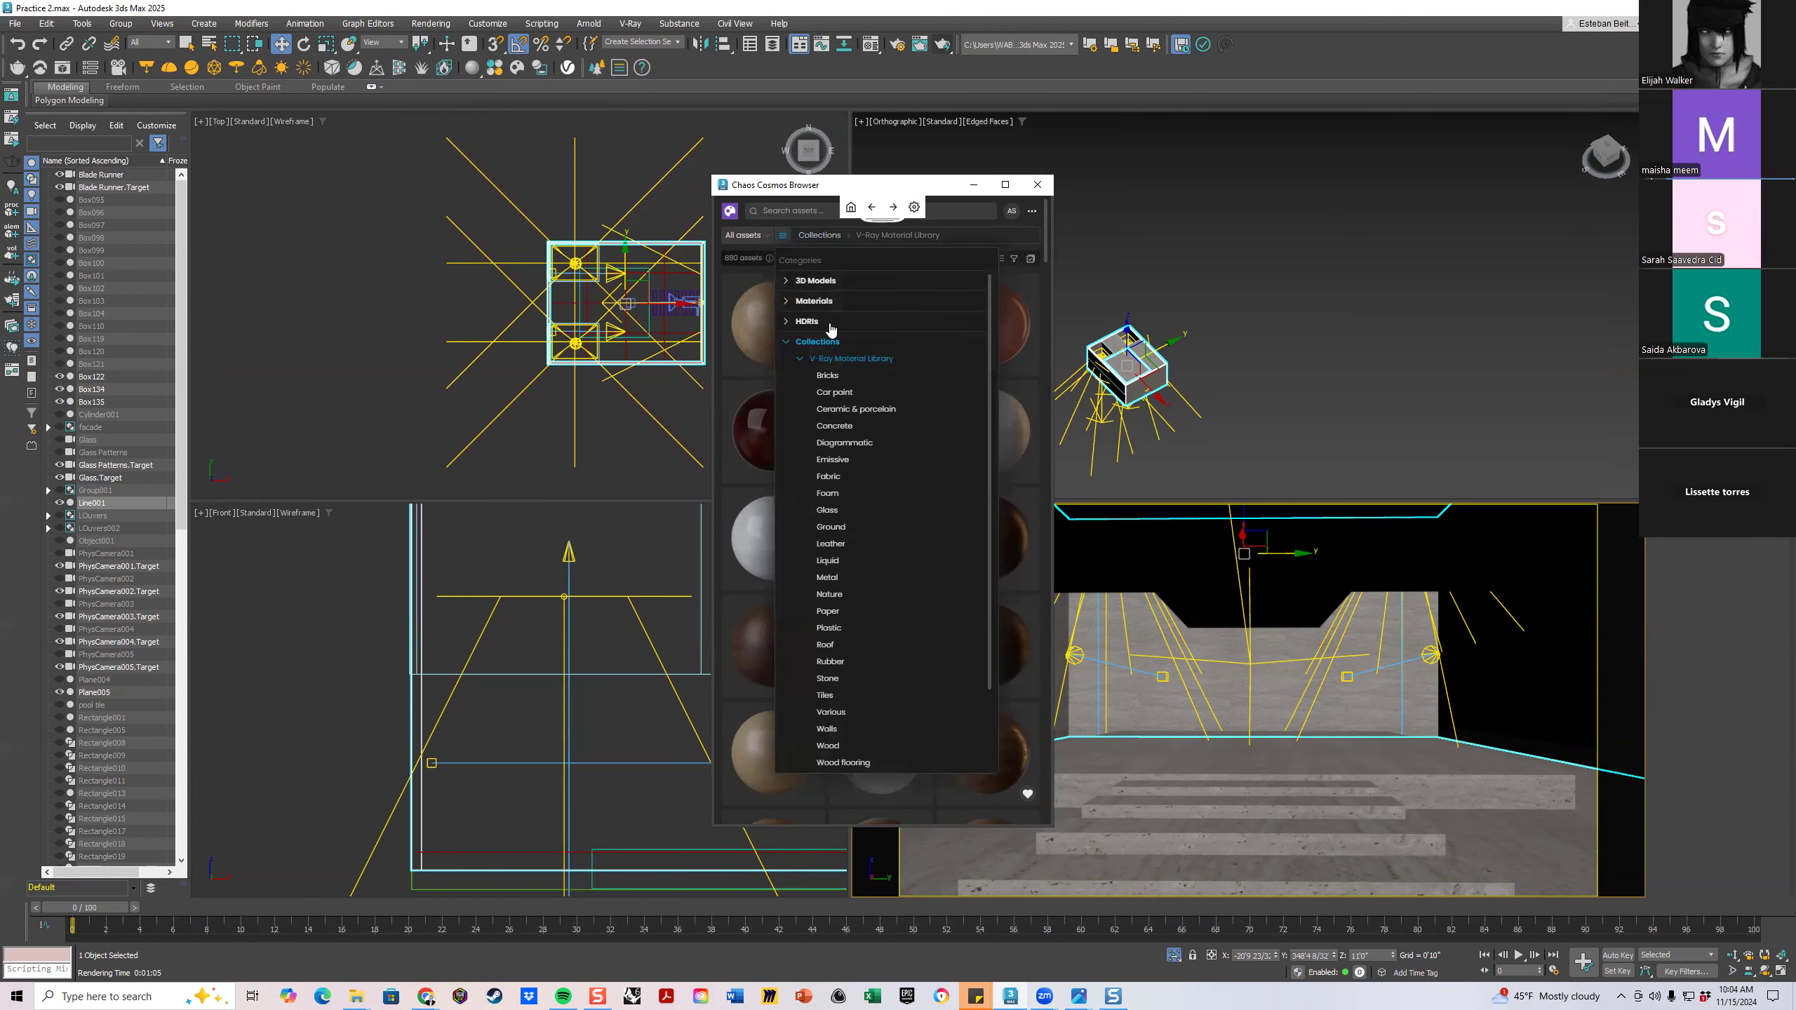
{"action": "left_click", "coordinate": [785, 280]}
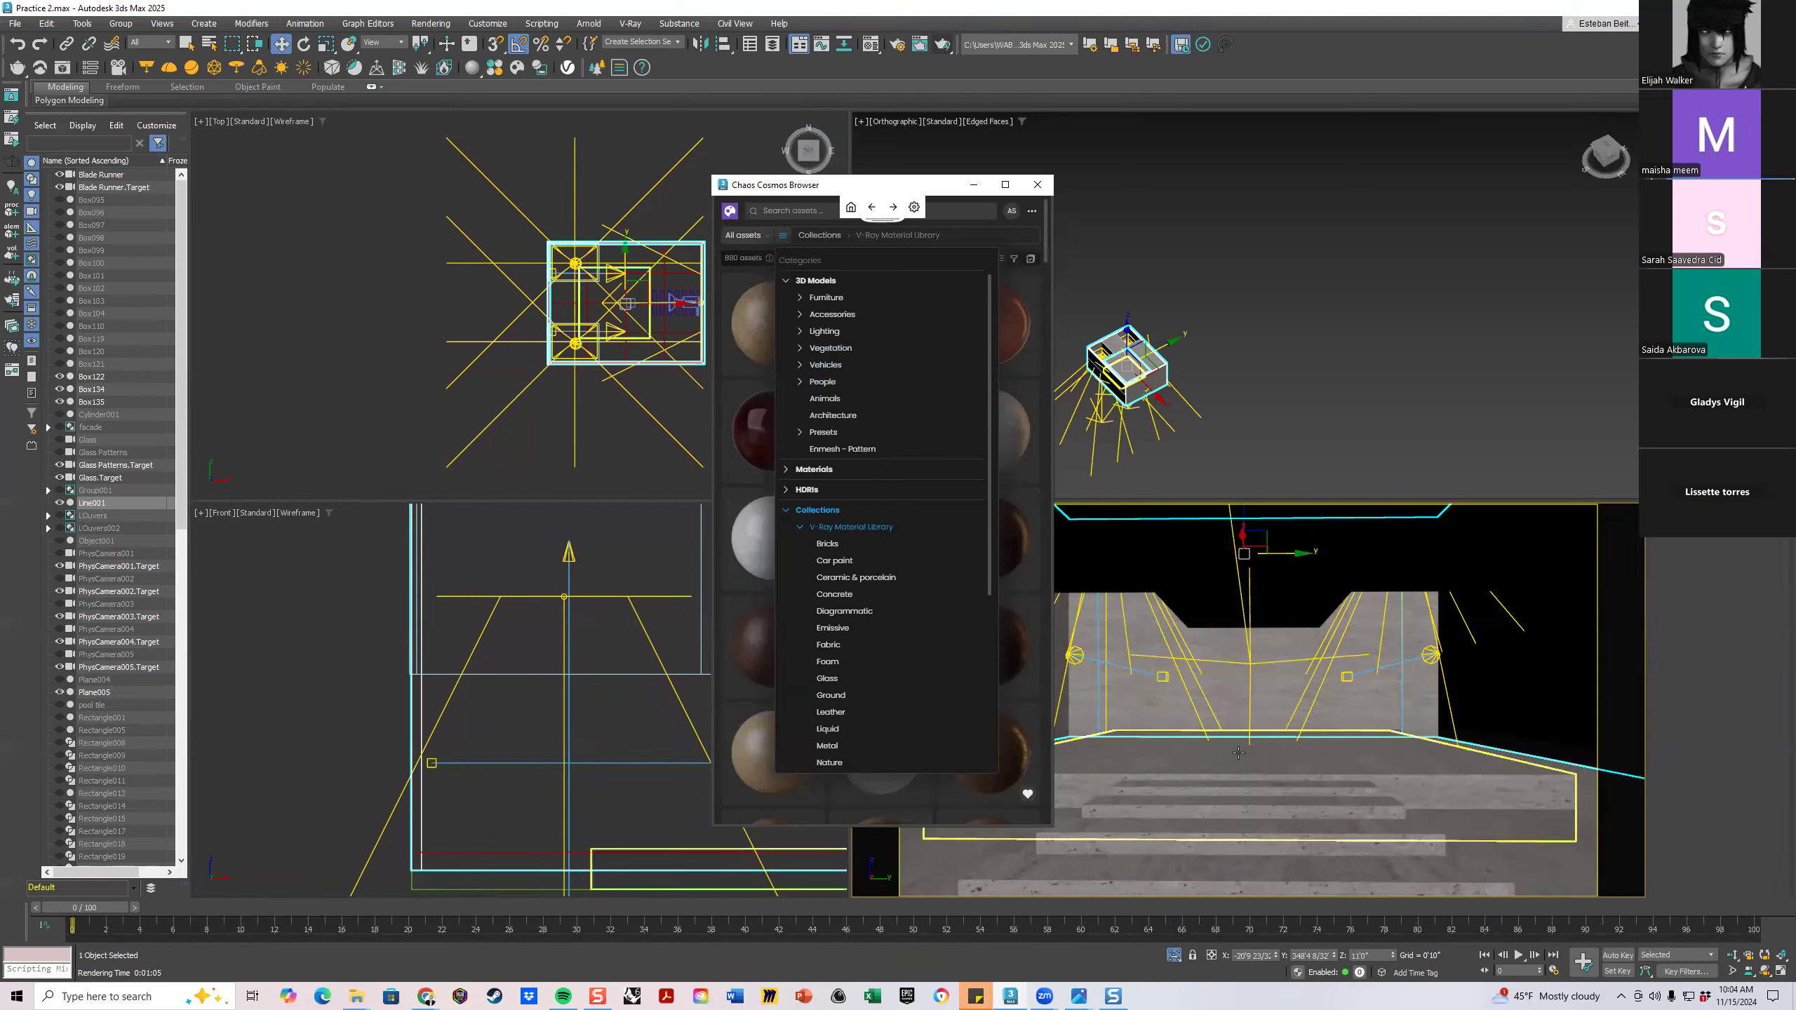
{"action": "left_click", "coordinate": [824, 365]}
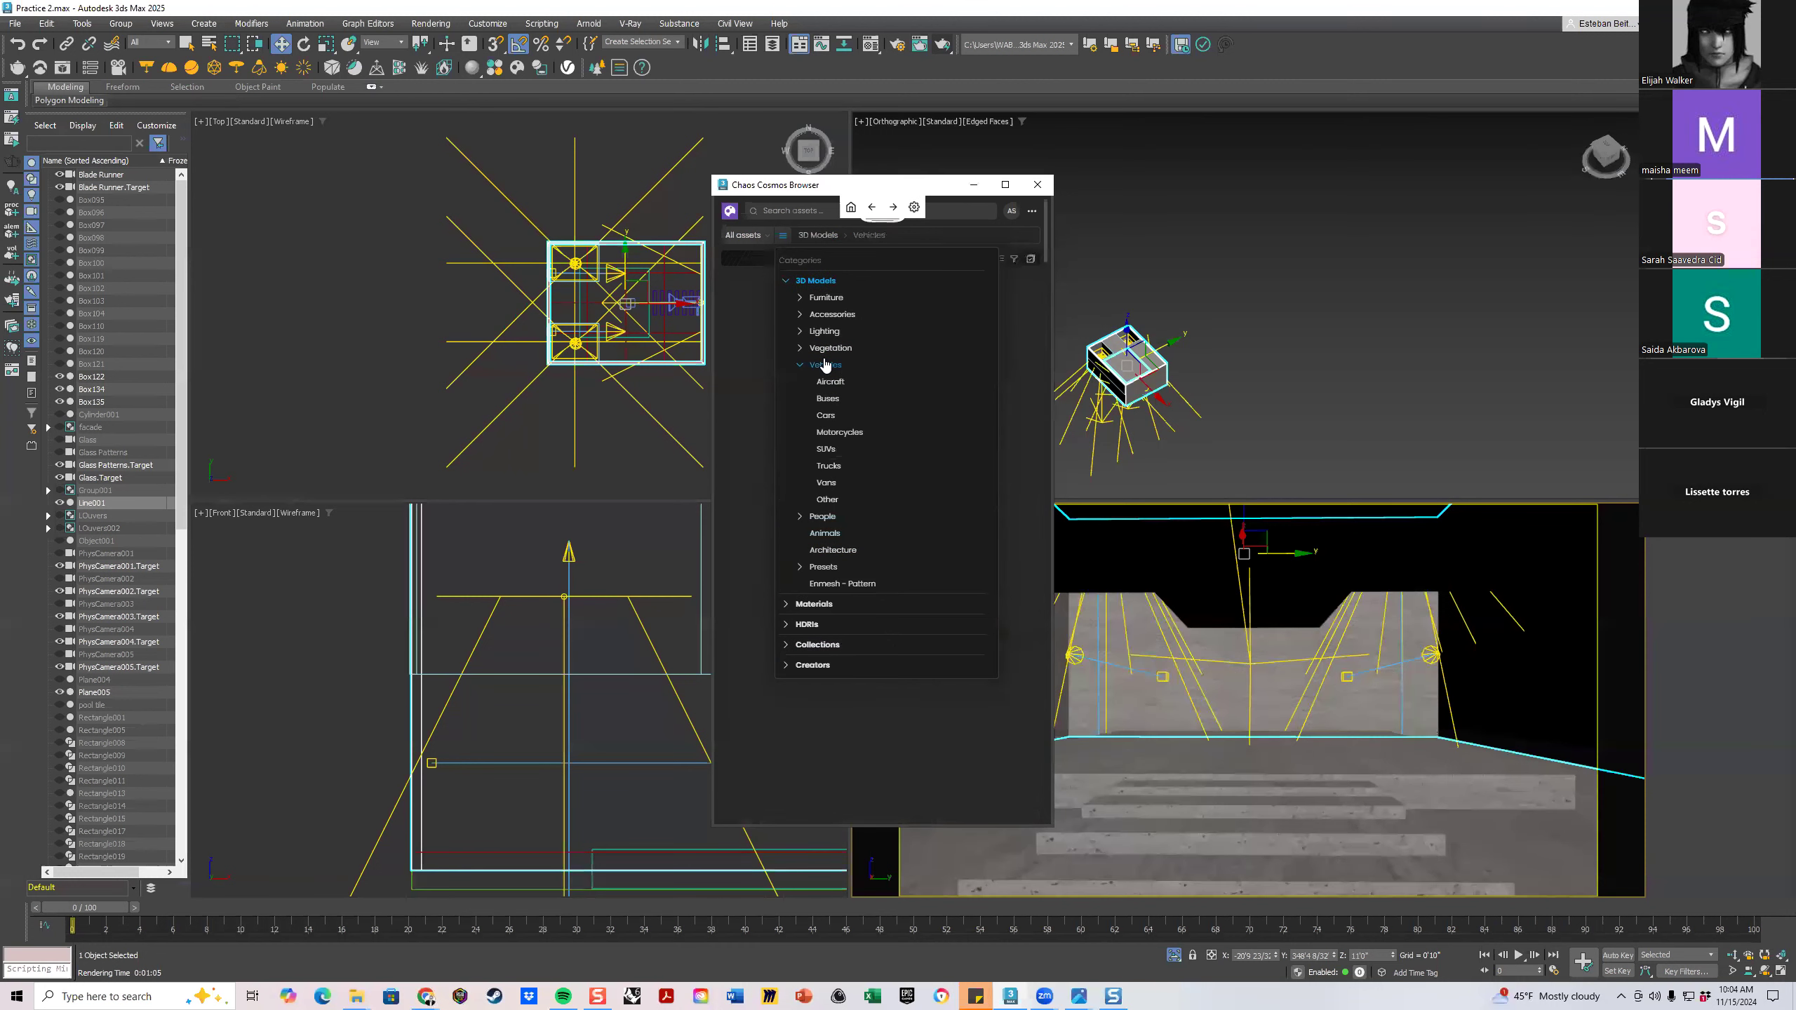
{"action": "left_click", "coordinate": [827, 418]}
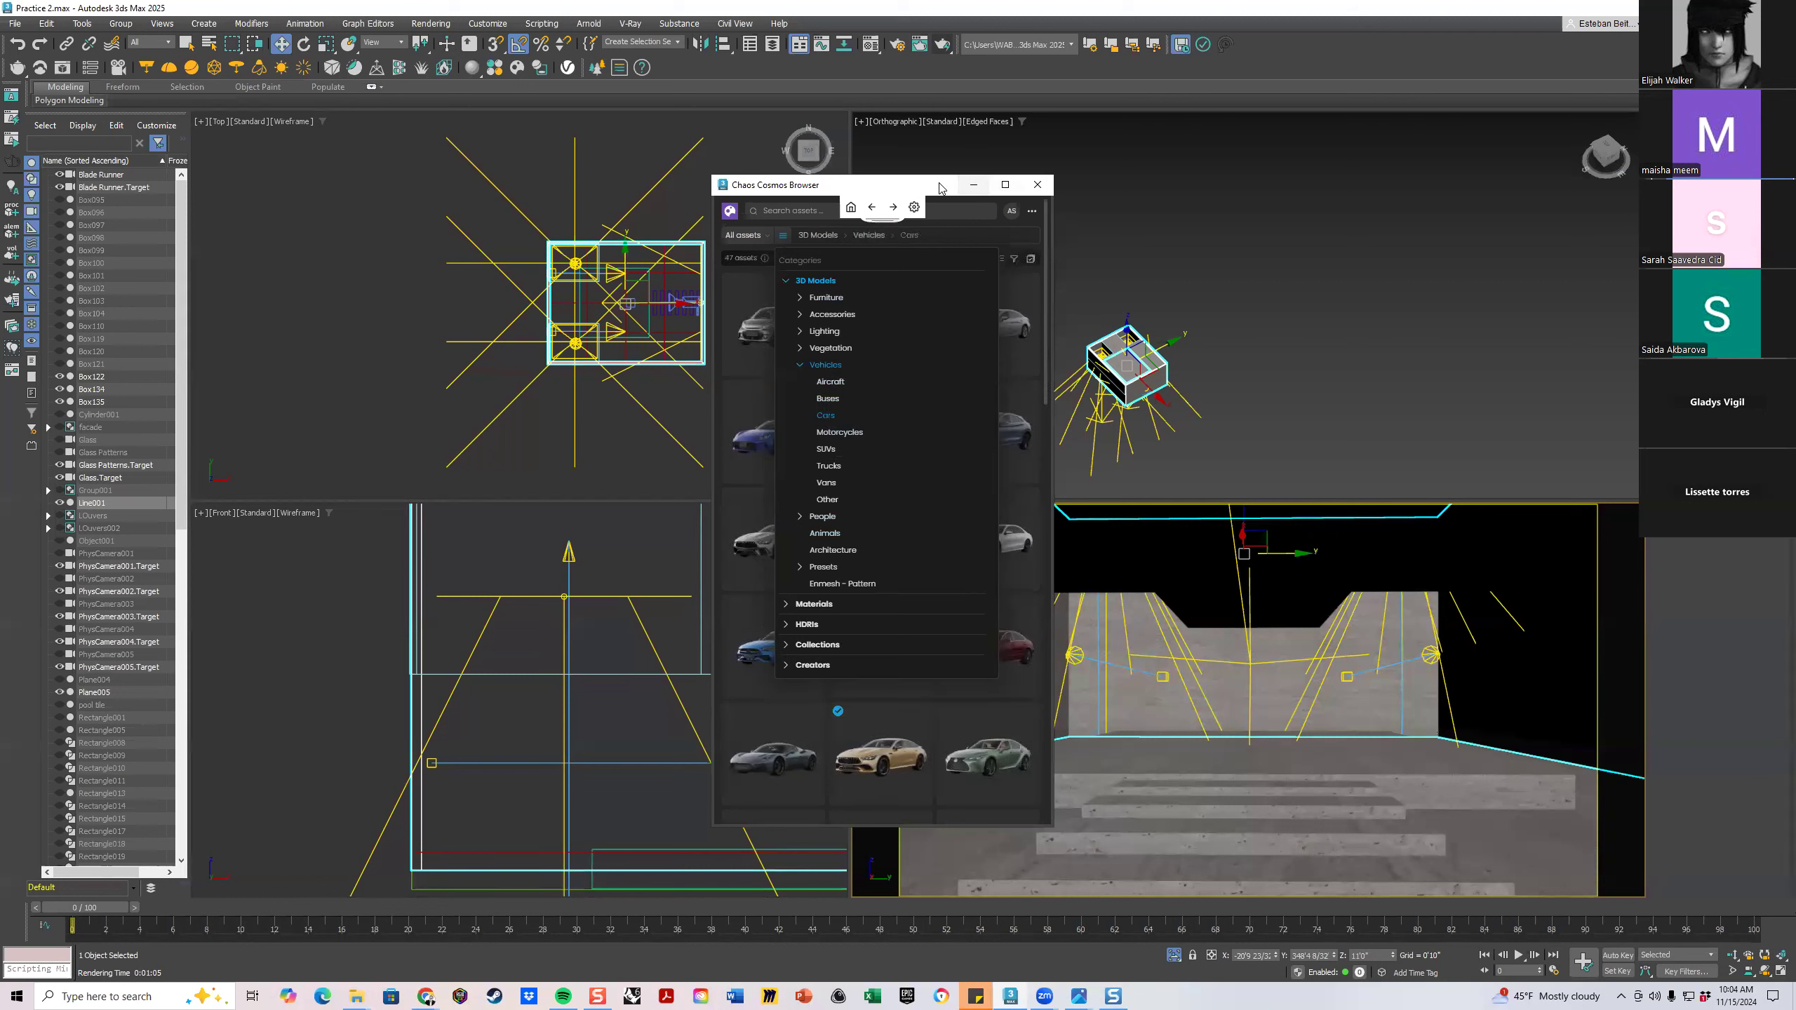
{"action": "left_click", "coordinate": [1018, 468]}
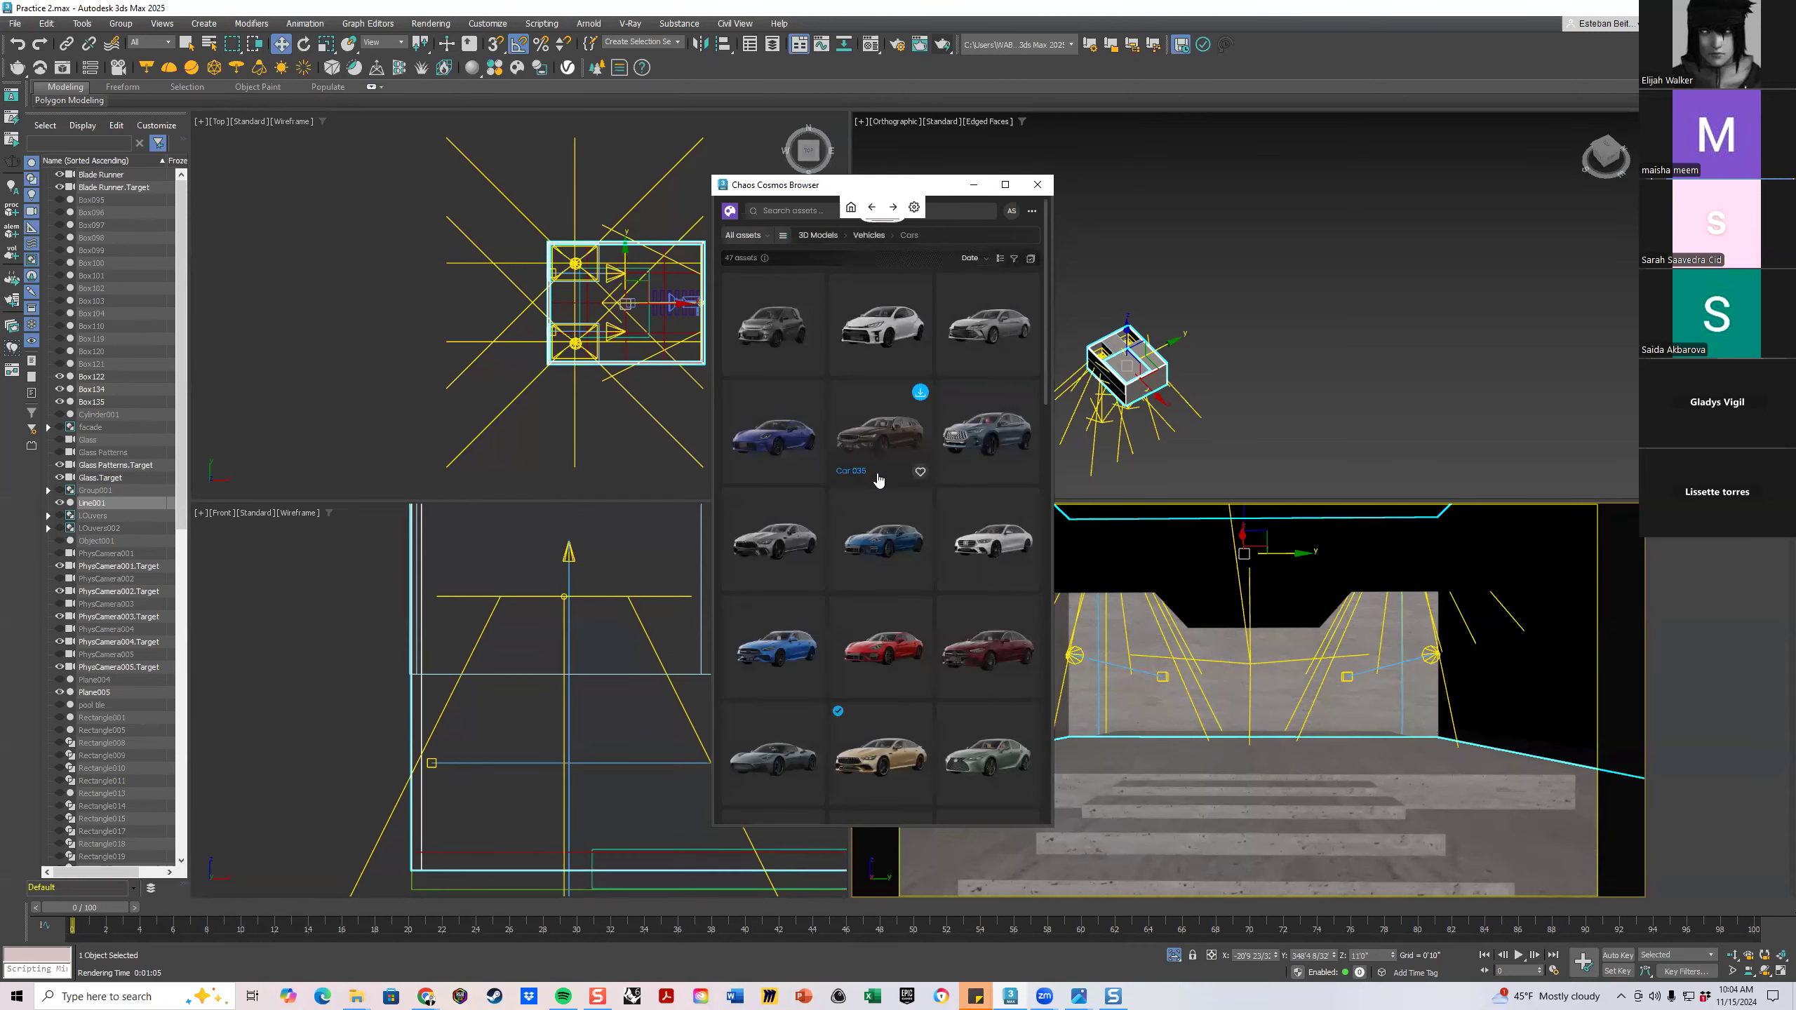
Look through the available car models in the Chaos Cosmos Browser
{"action": "scroll", "coordinate": [879, 481], "scroll_direction": "down", "scroll_amount": 1}
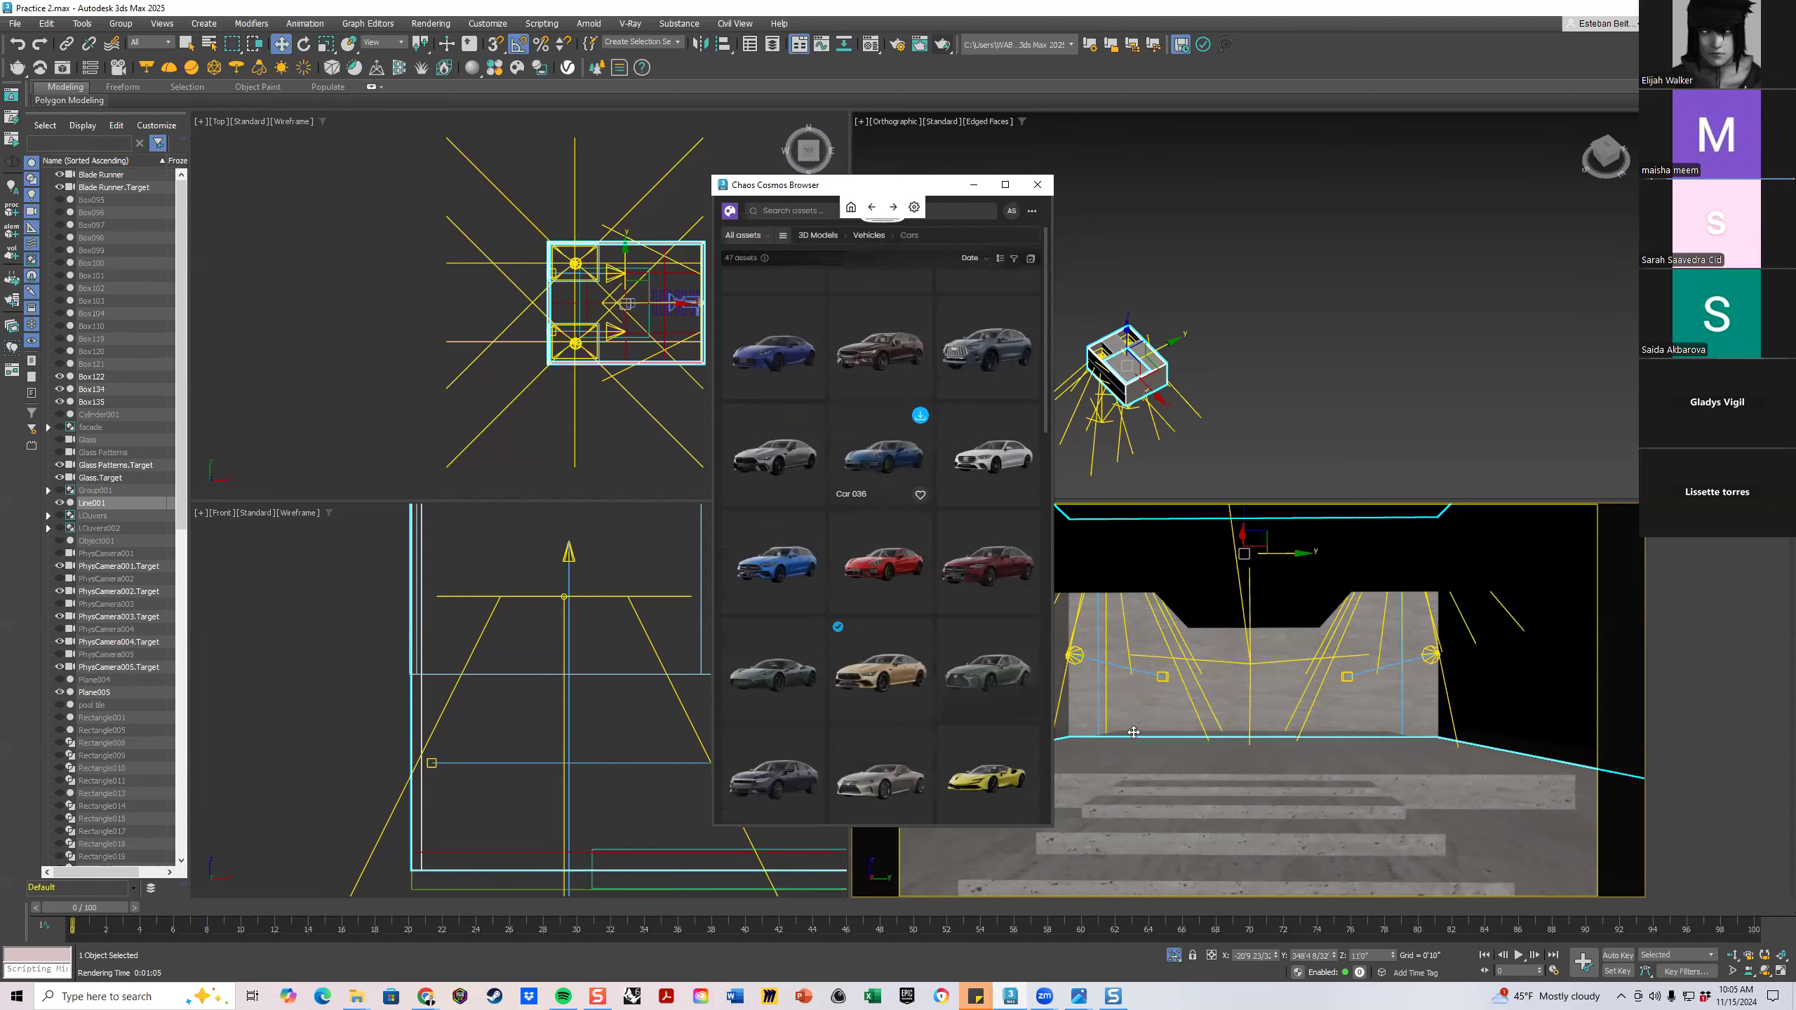
{"action": "scroll", "coordinate": [933, 452], "scroll_direction": "down", "scroll_amount": 1}
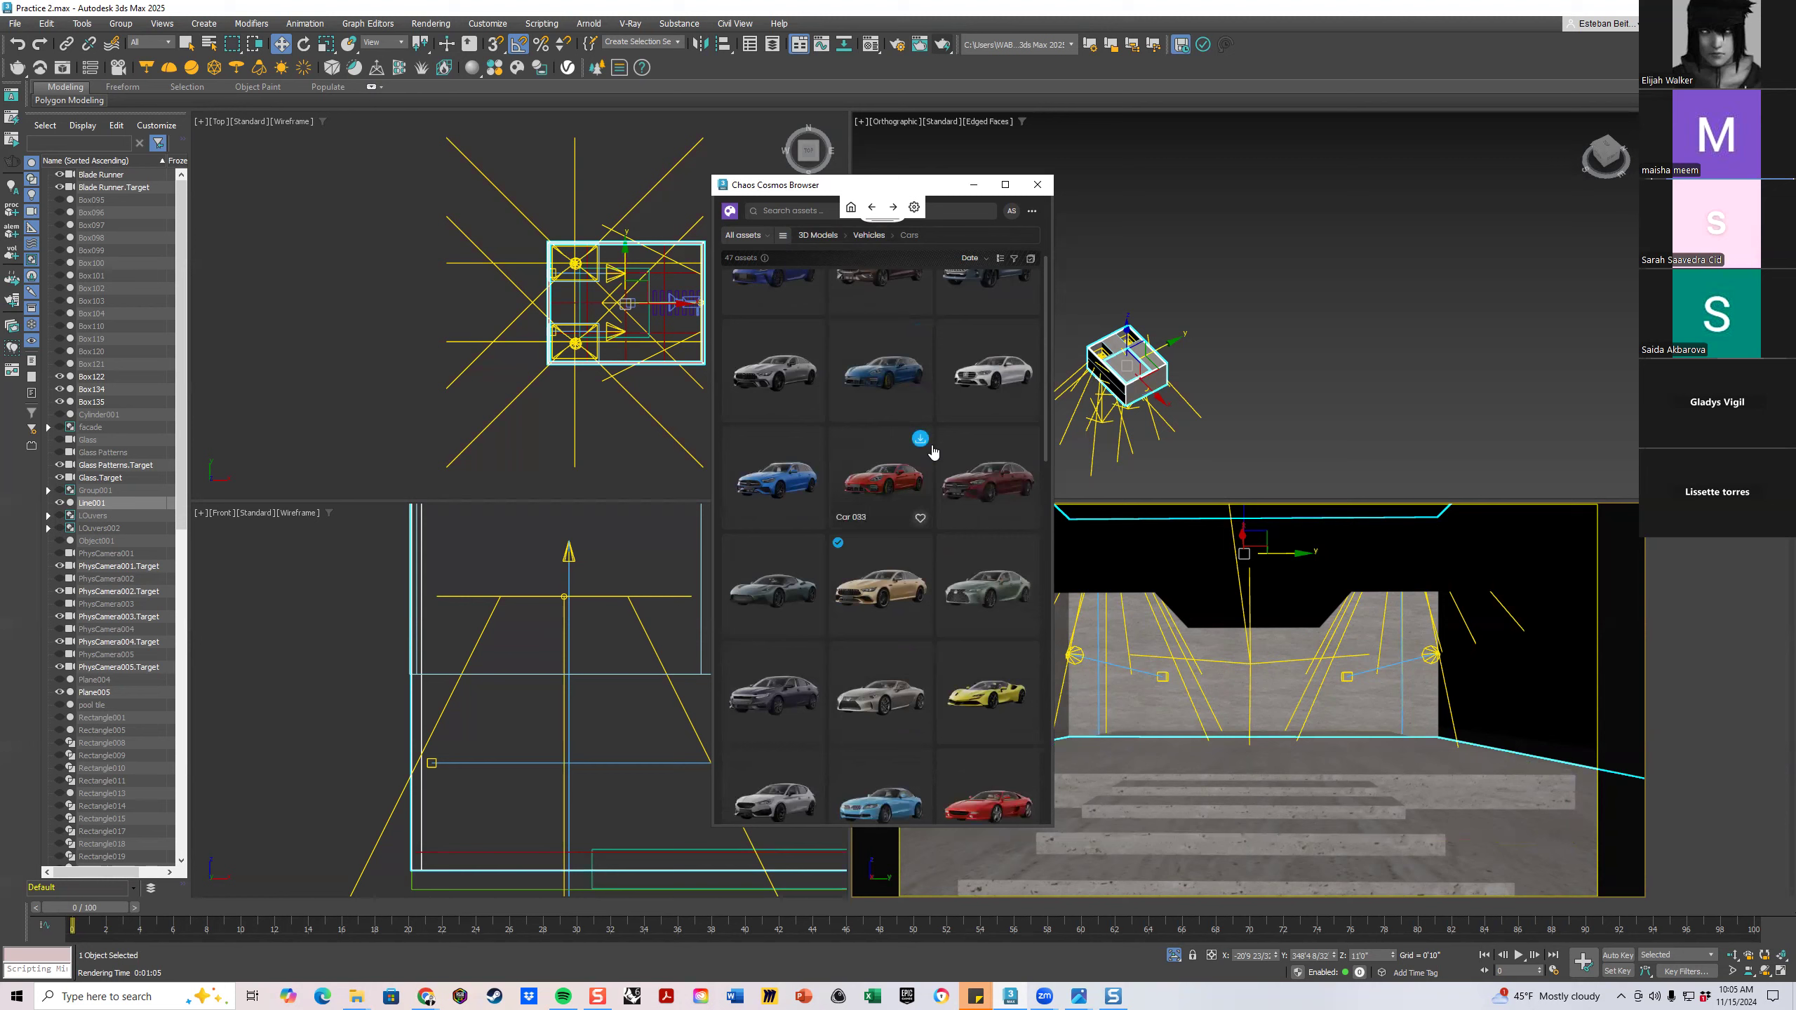
{"action": "scroll", "coordinate": [933, 451], "scroll_direction": "down", "scroll_amount": 2}
{"action": "scroll", "coordinate": [934, 452], "scroll_direction": "down", "scroll_amount": 1}
{"action": "scroll", "coordinate": [933, 451], "scroll_direction": "down", "scroll_amount": 3}
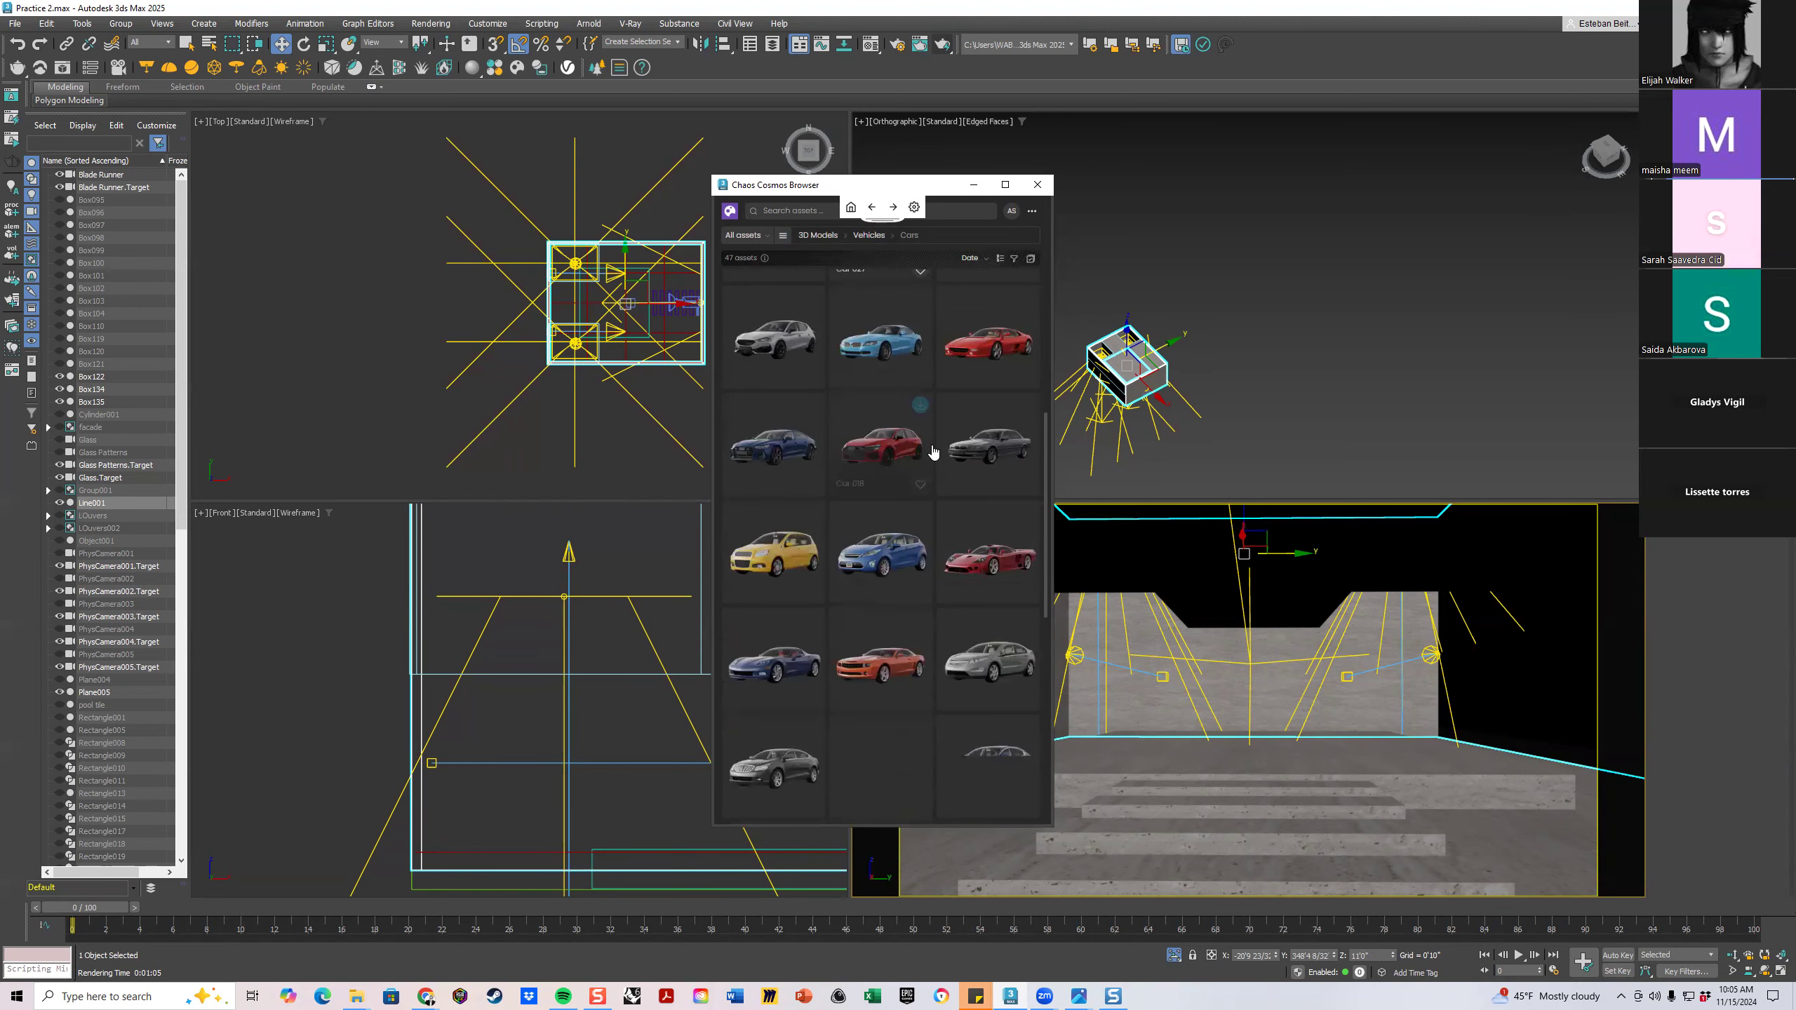
{"action": "scroll", "coordinate": [933, 451], "scroll_direction": "down", "scroll_amount": 3}
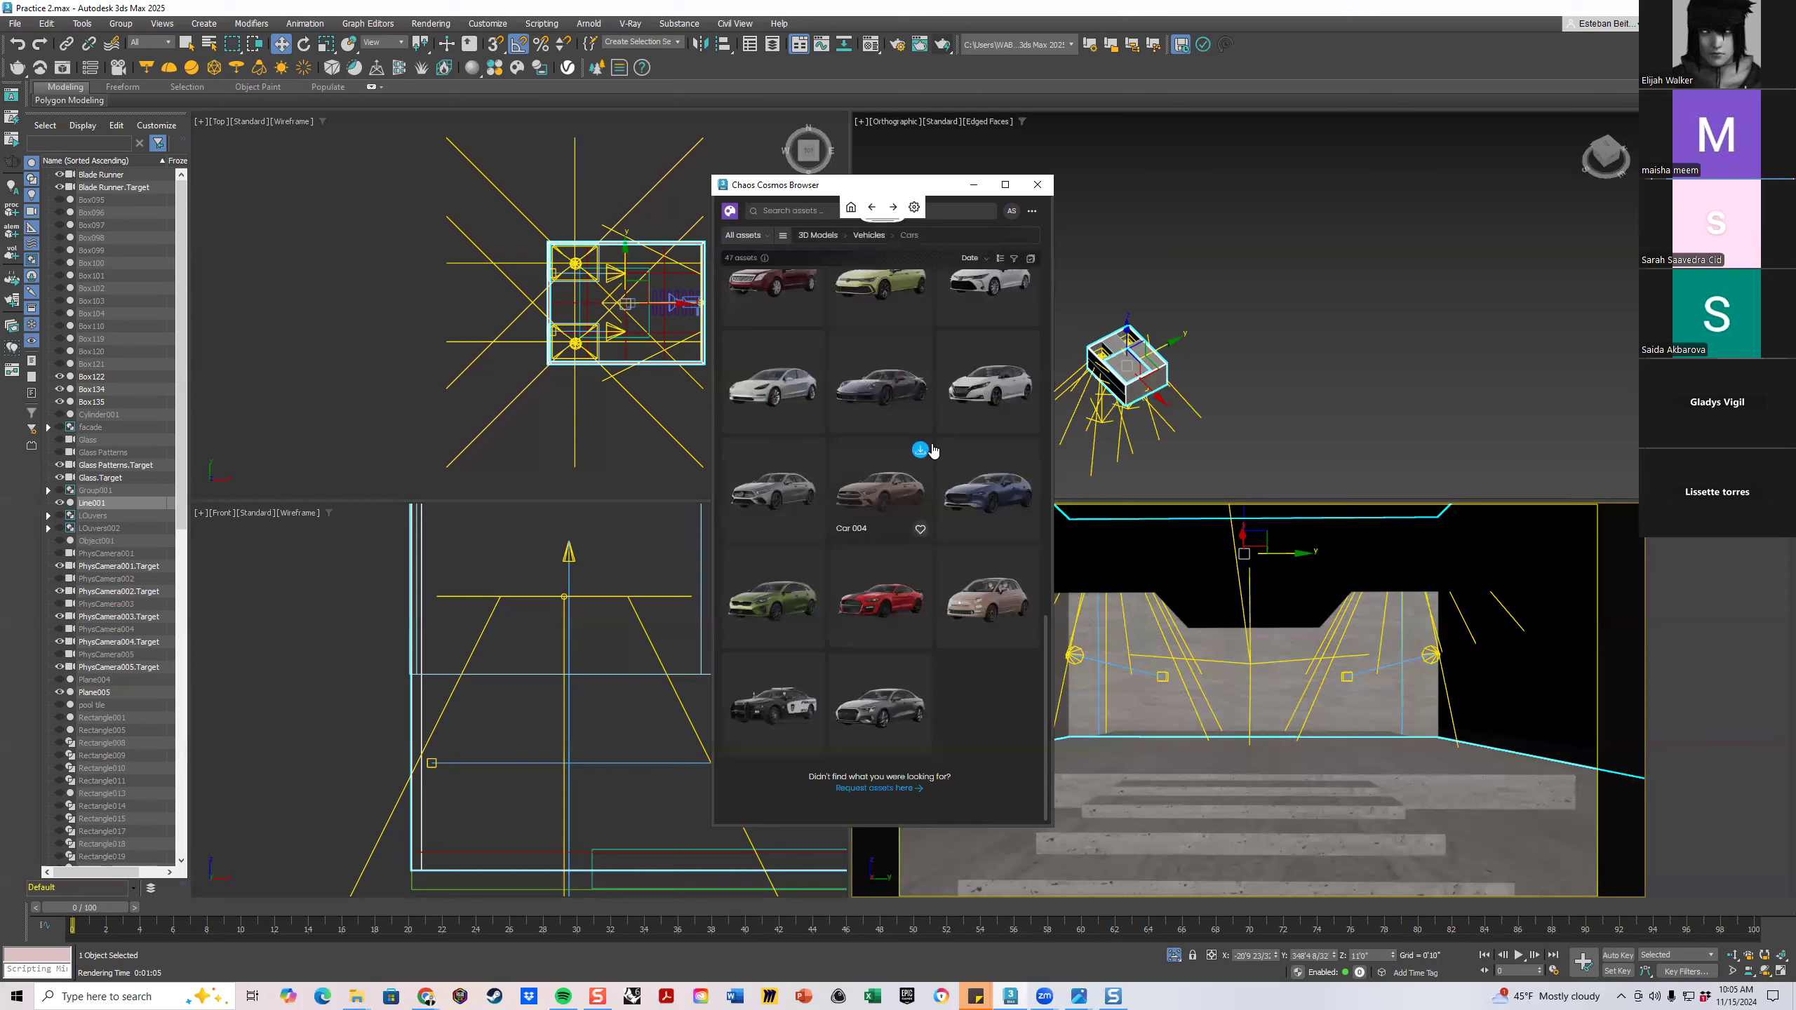
{"action": "scroll", "coordinate": [934, 451], "scroll_direction": "up", "scroll_amount": 10}
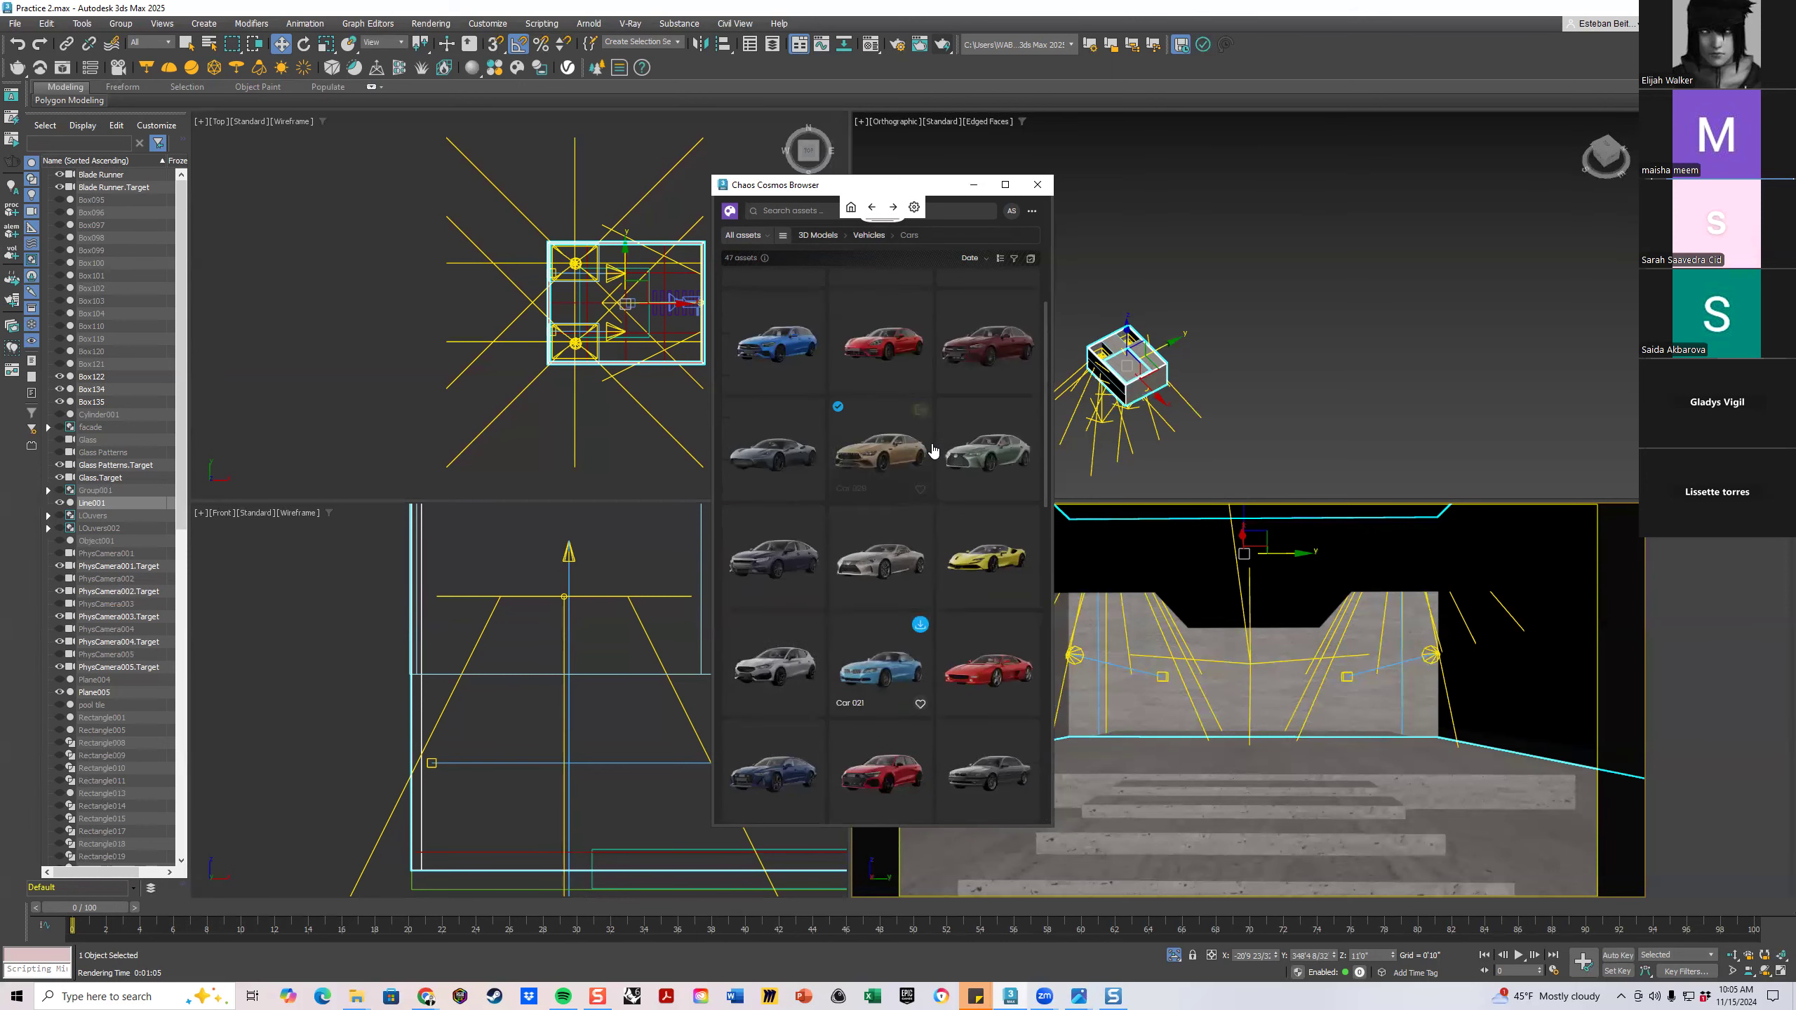
{"action": "scroll", "coordinate": [915, 470], "scroll_direction": "up", "scroll_amount": 1}
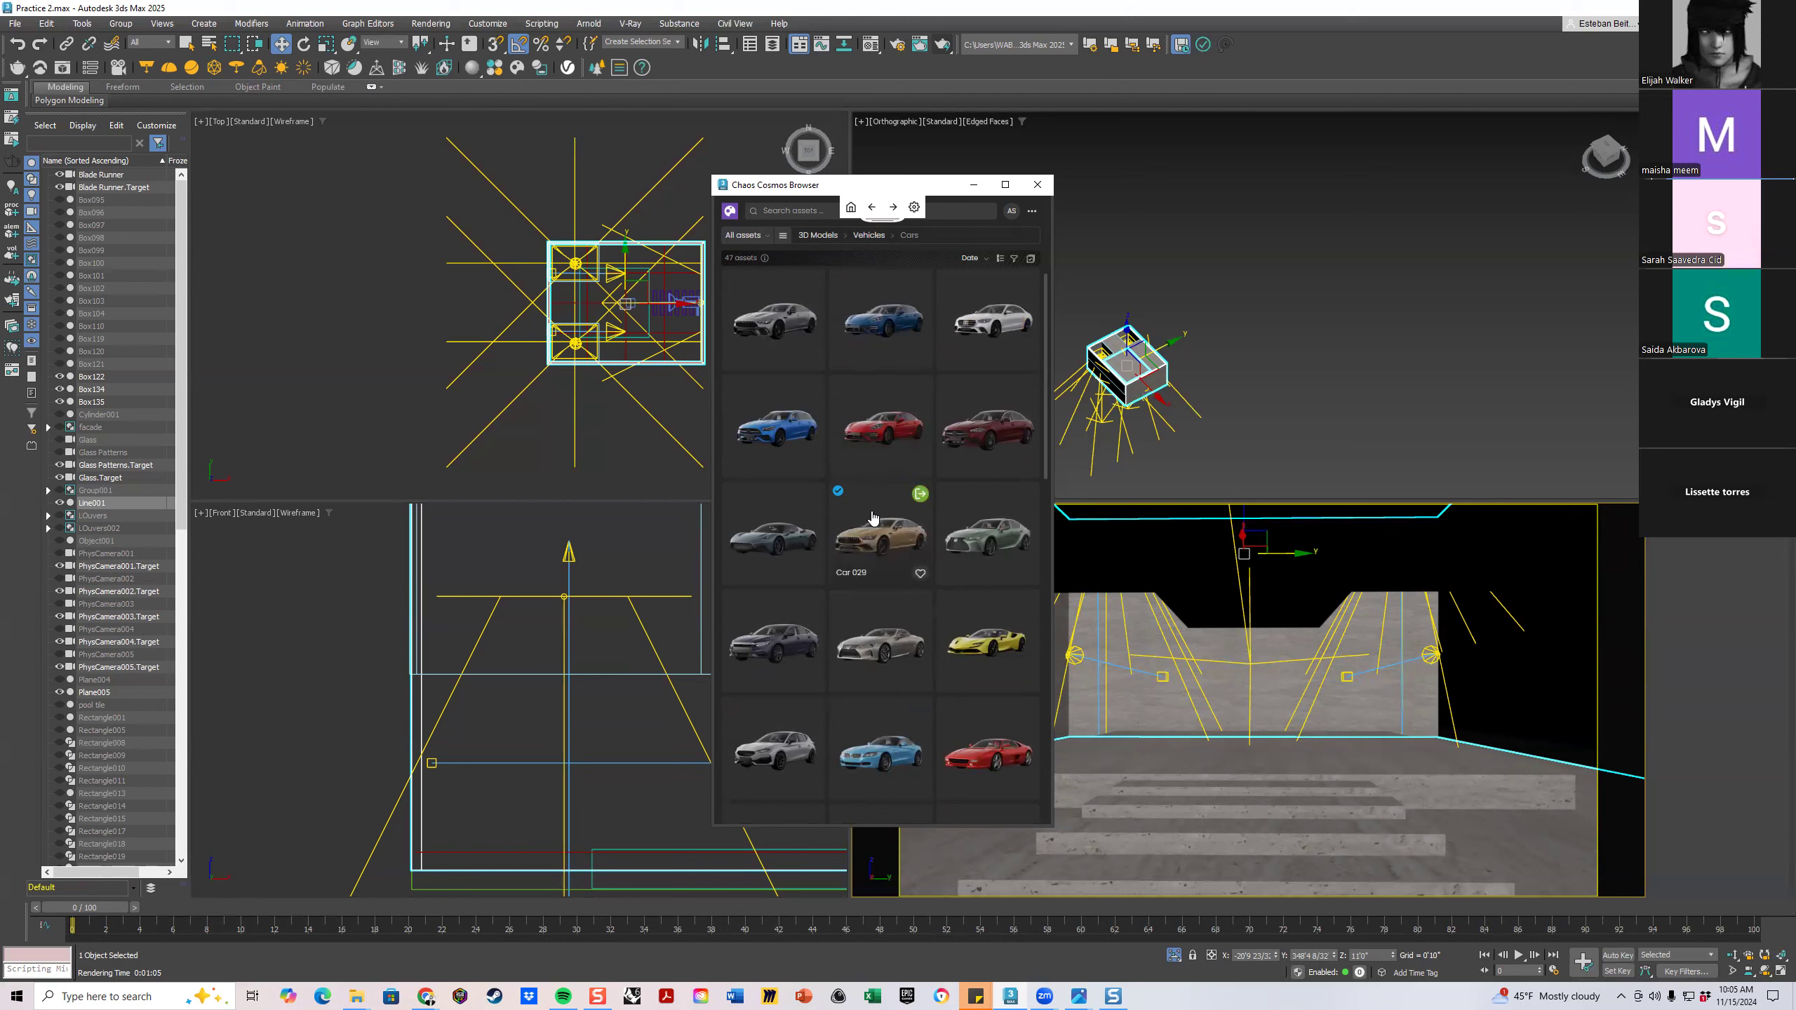
Download the blue Car 036 model from the Cars category and import it into the scene
{"action": "scroll", "coordinate": [873, 518], "scroll_direction": "up", "scroll_amount": 1}
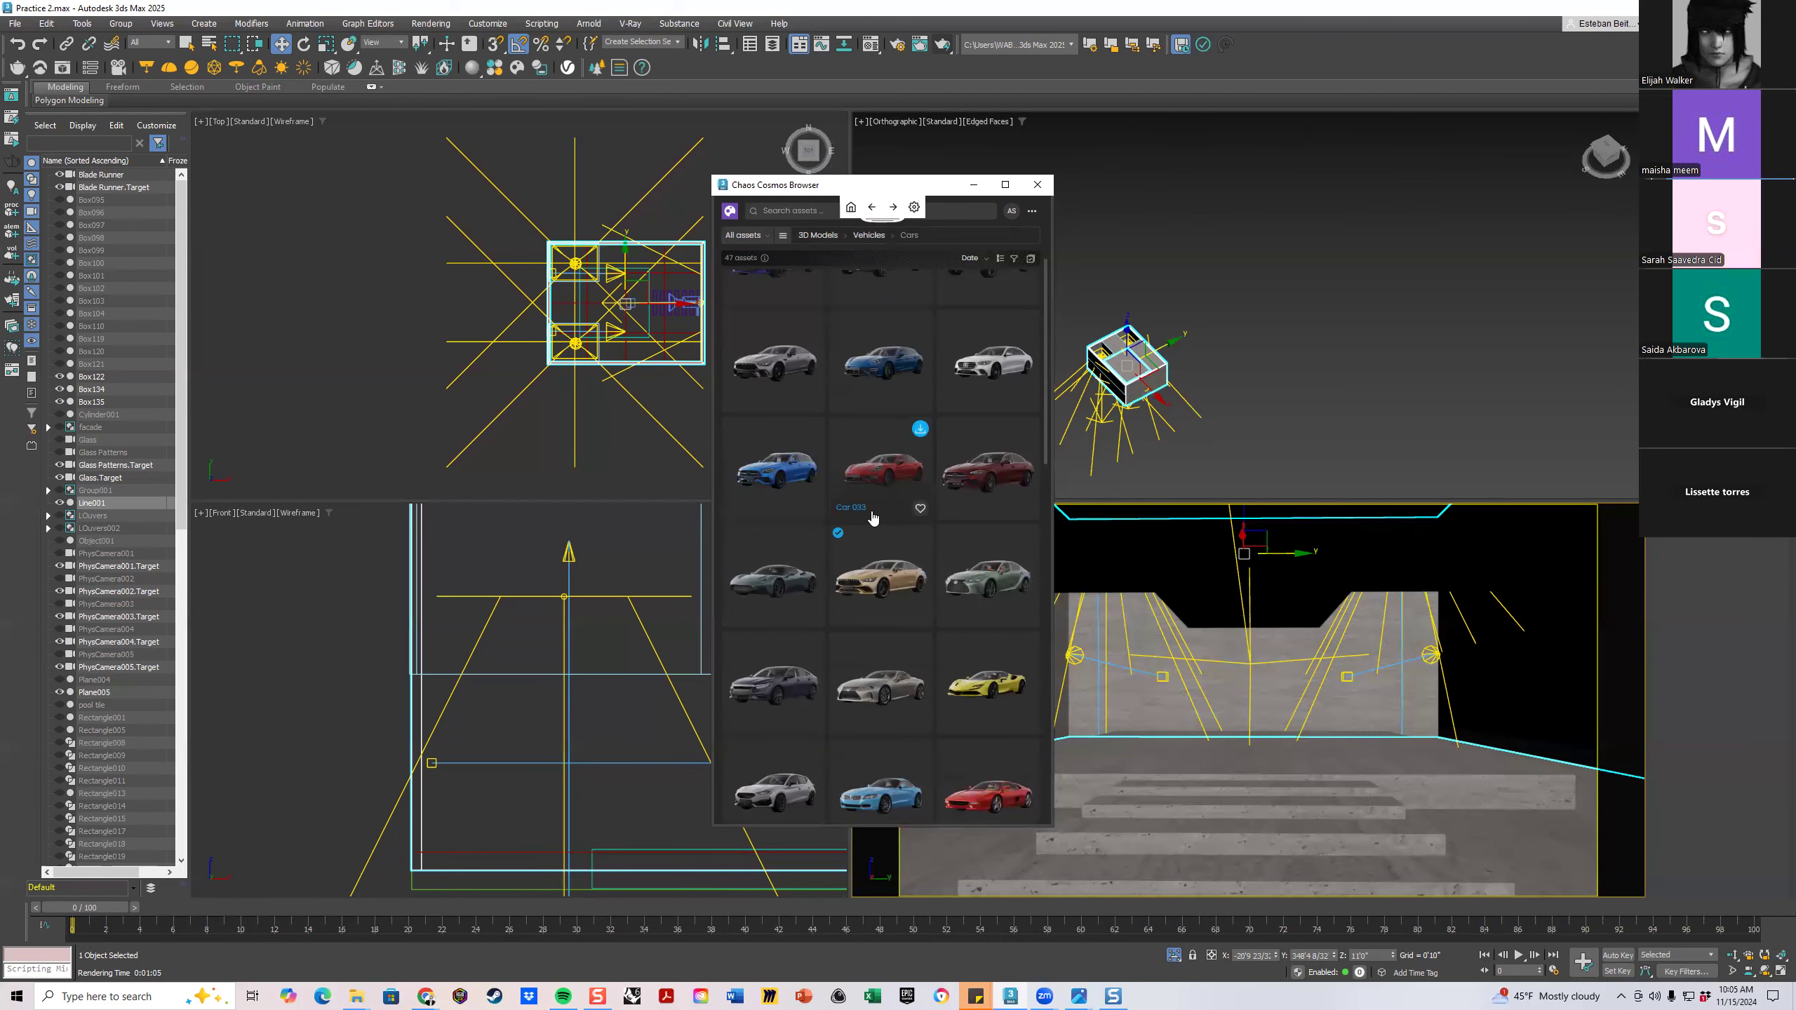
{"action": "scroll", "coordinate": [874, 518], "scroll_direction": "up", "scroll_amount": 1}
{"action": "scroll", "coordinate": [873, 518], "scroll_direction": "up", "scroll_amount": 1}
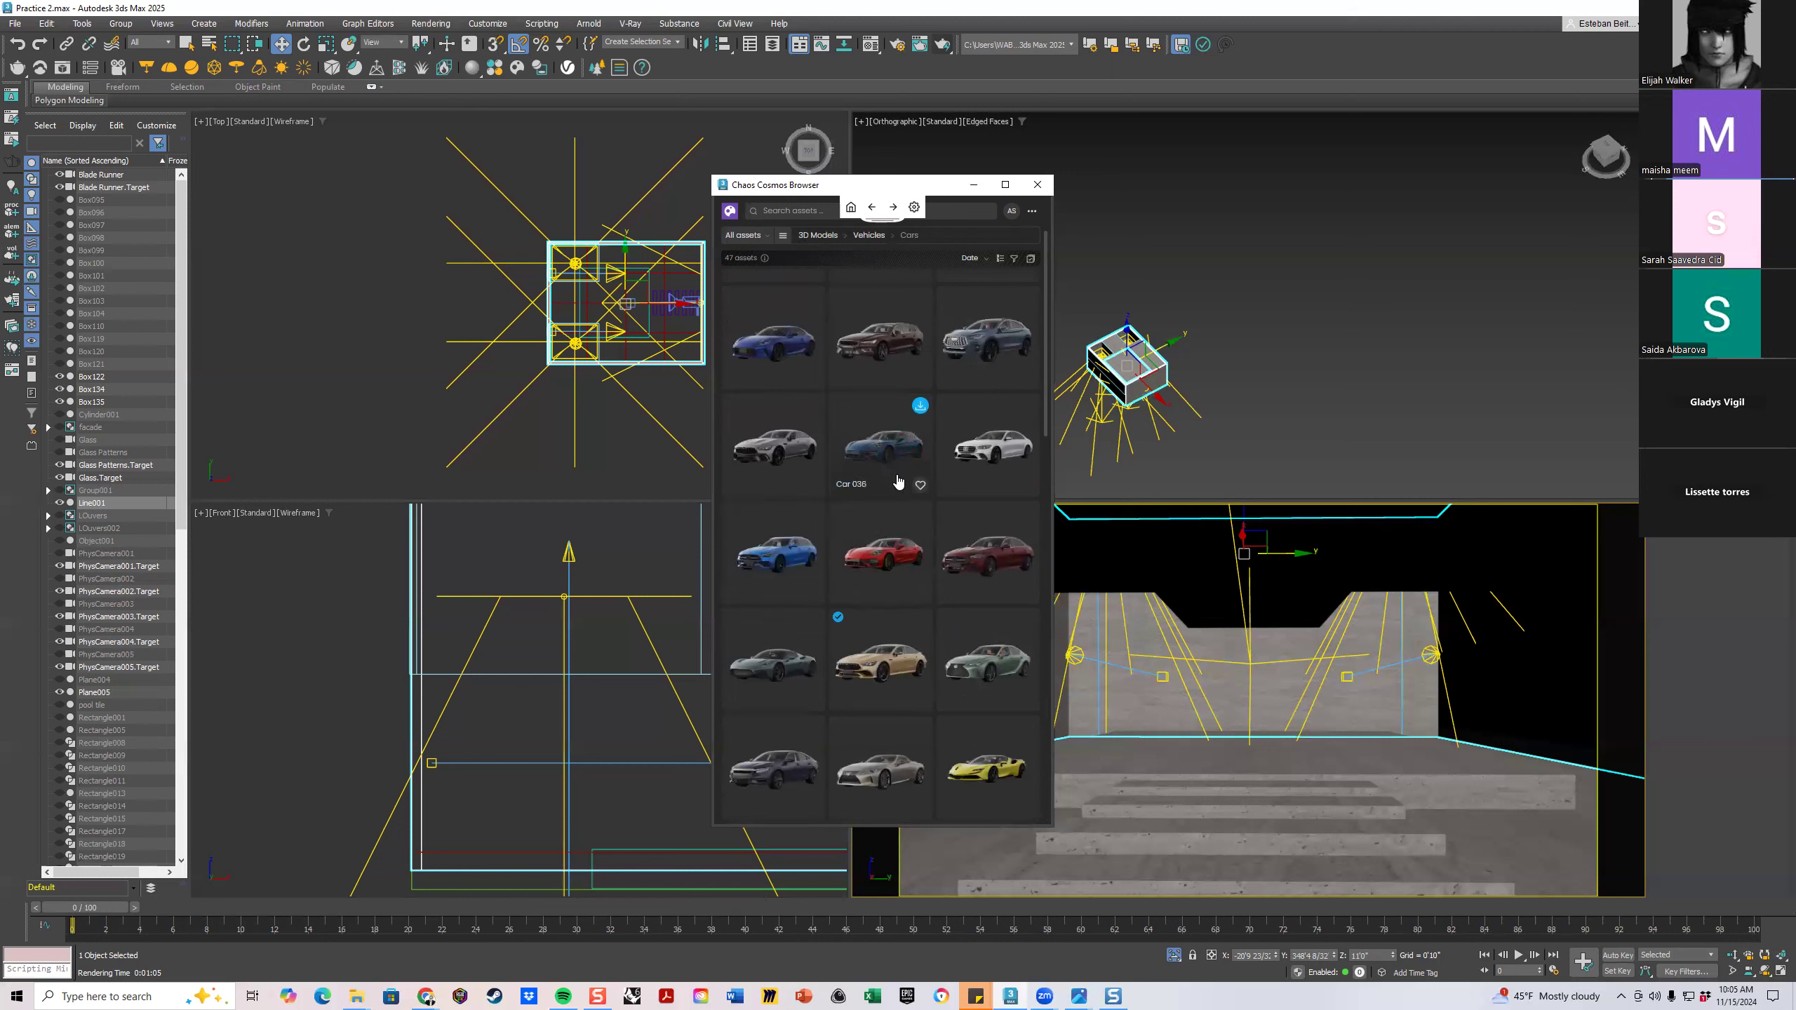
{"action": "left_click", "coordinate": [920, 406]}
{"action": "left_click", "coordinate": [920, 406]}
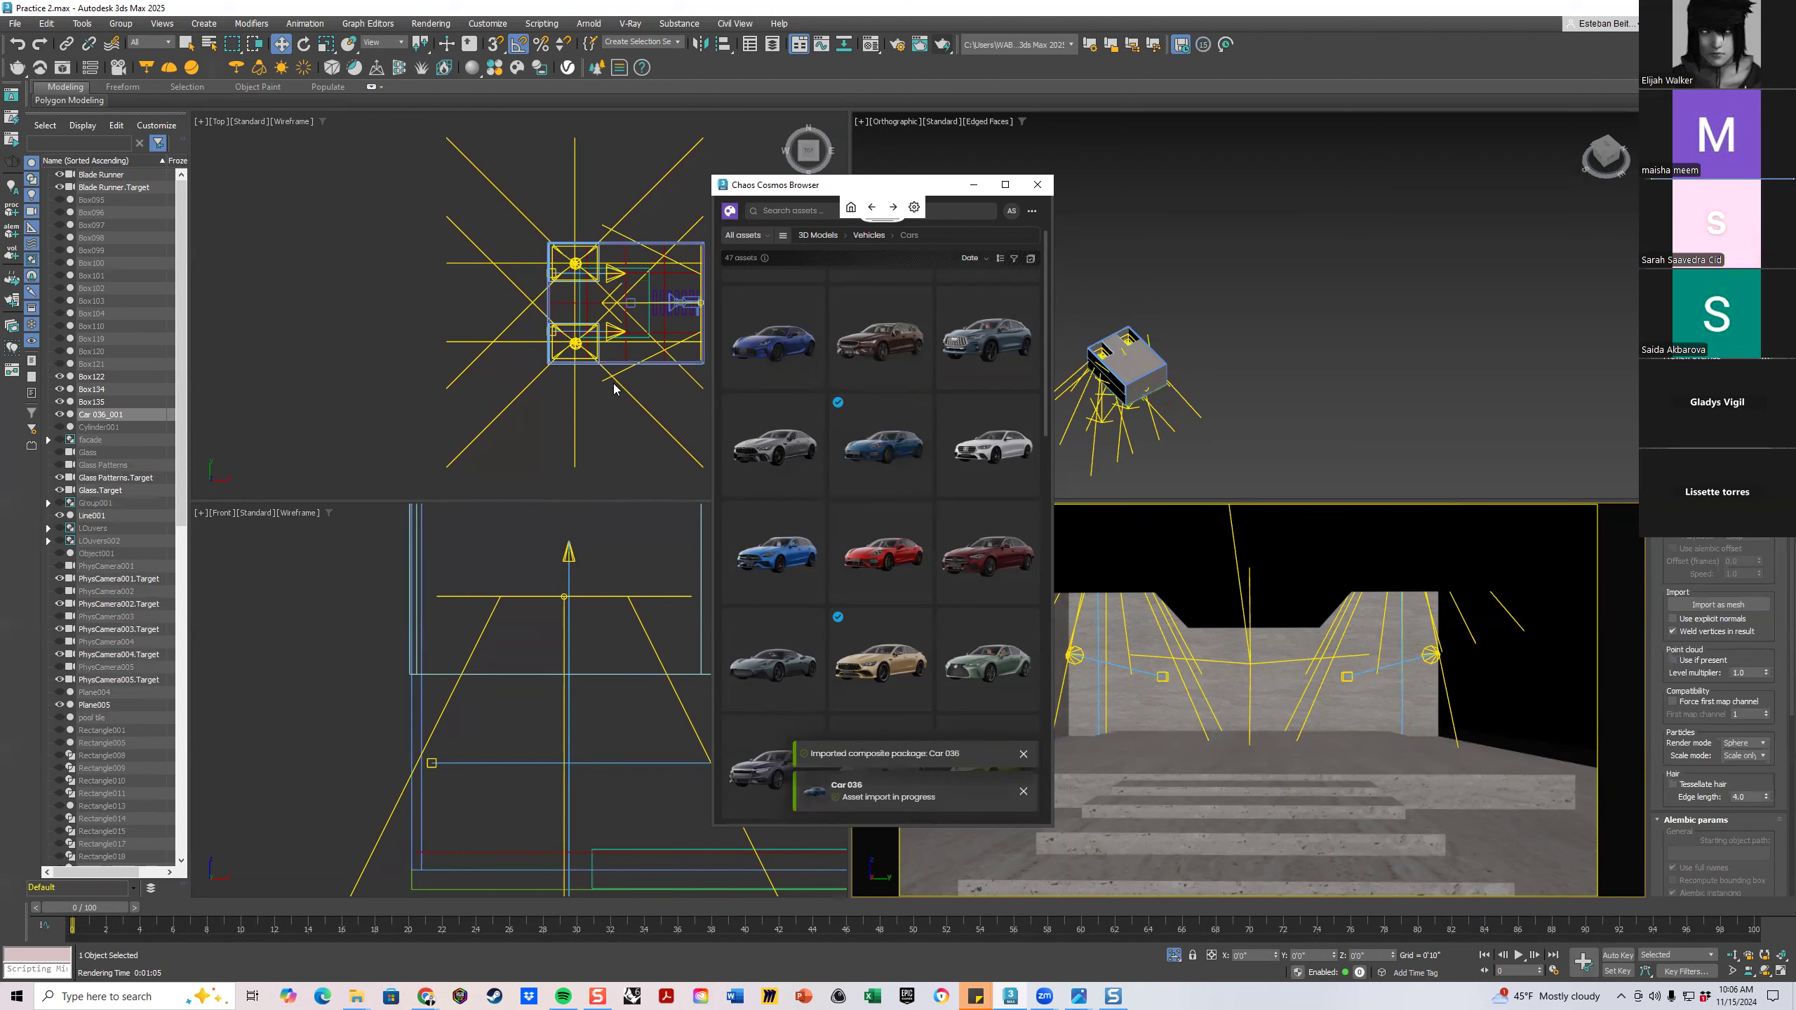
Close the asset browser and move the imported car into the room in the Top view, just past the two light wells and centred across the width
{"action": "scroll", "coordinate": [543, 366], "scroll_direction": "down", "scroll_amount": 10}
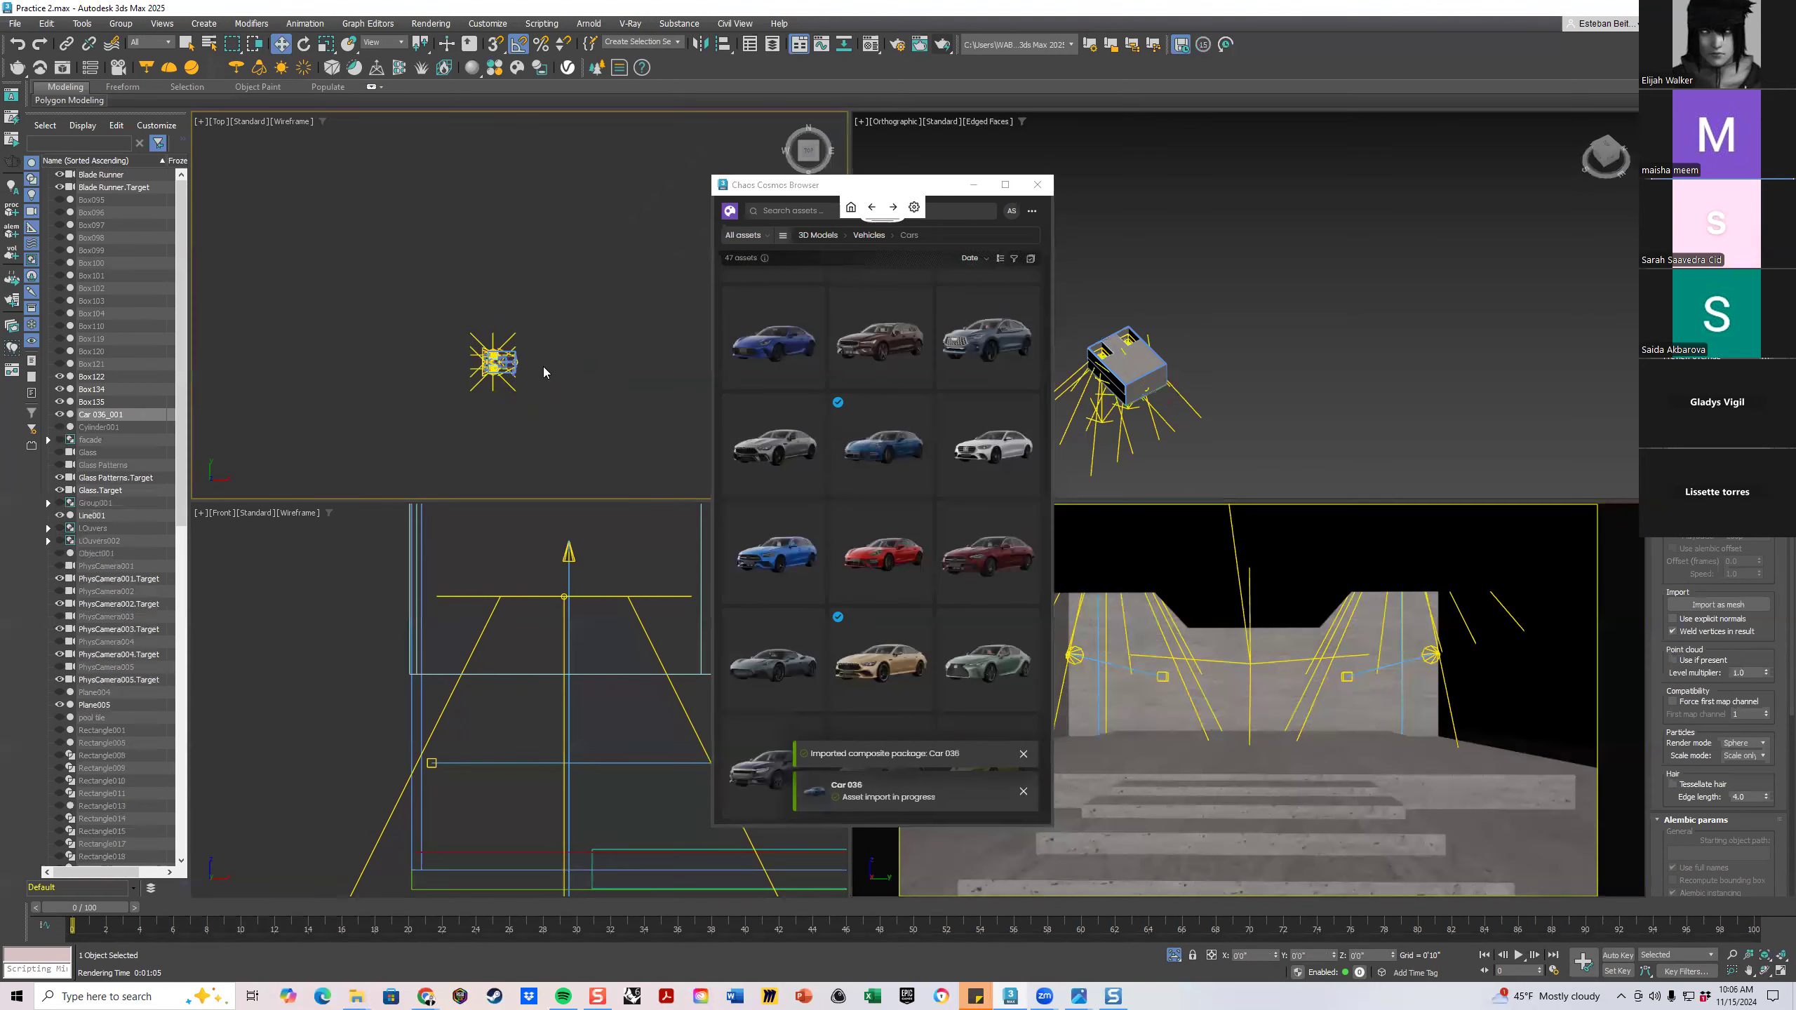
{"action": "middle_click_drag", "start_coordinate": [544, 371], "coordinate": [555, 292]}
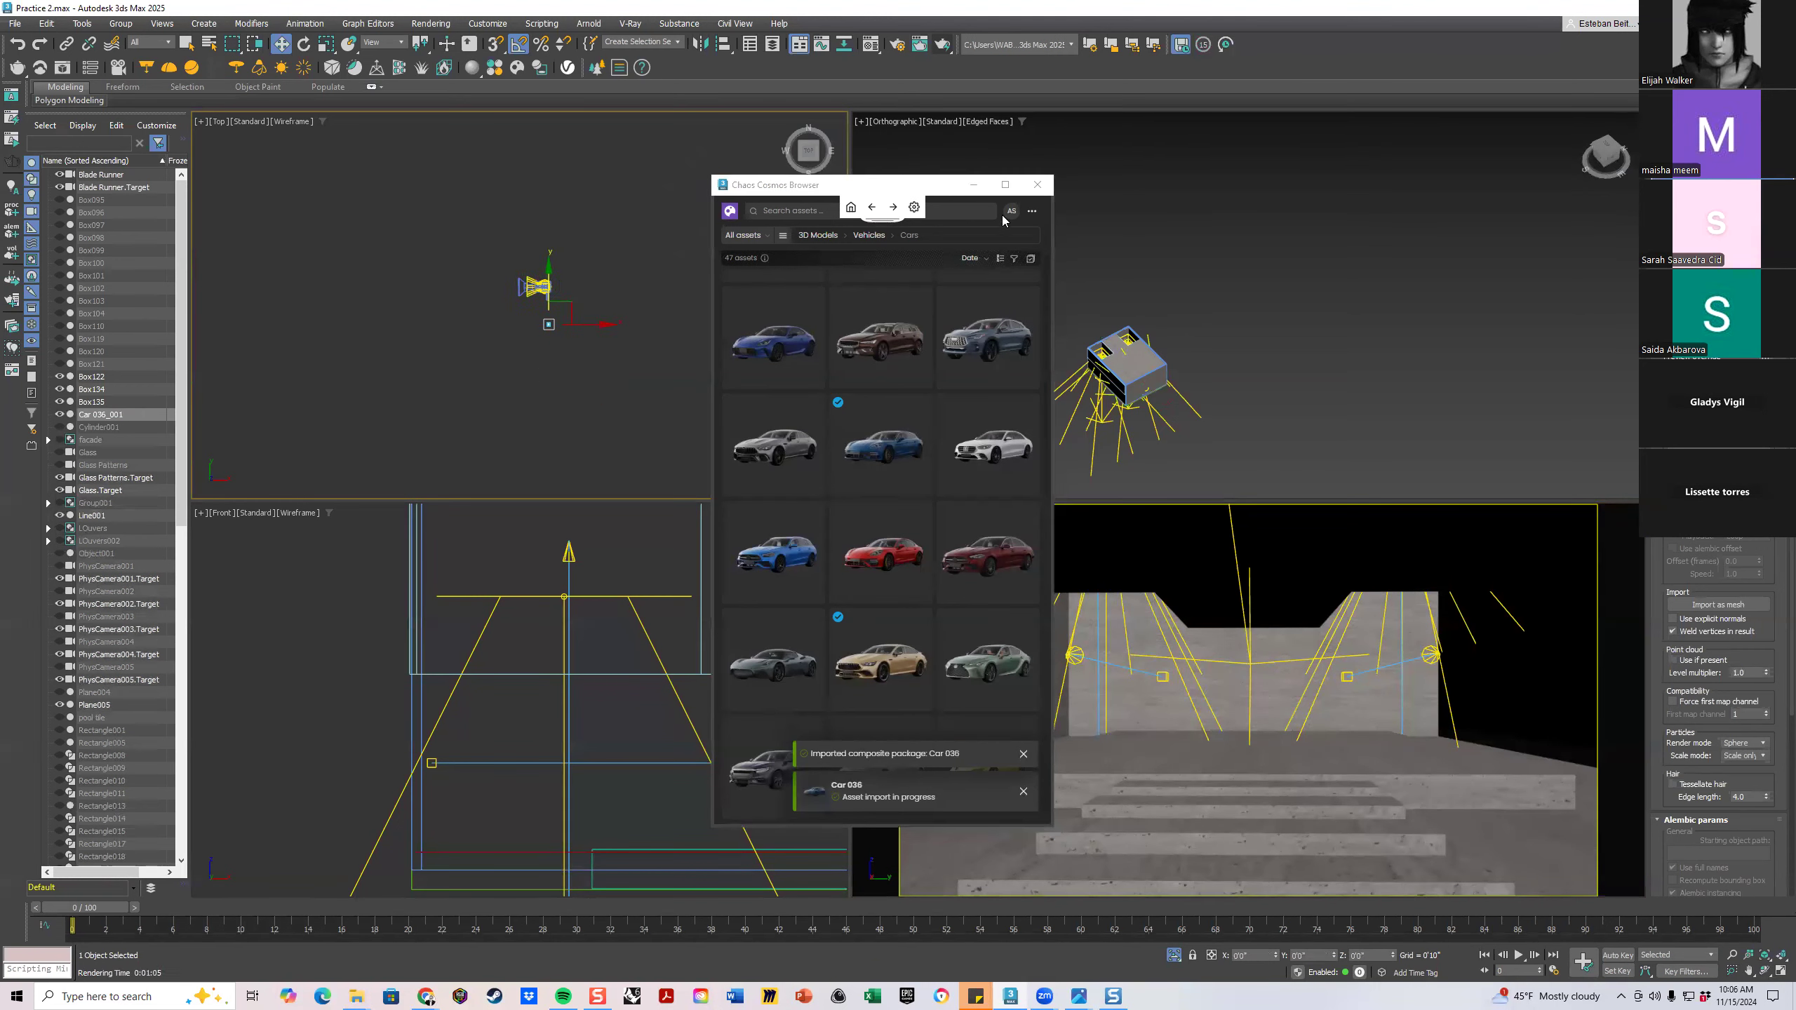
{"action": "left_click", "coordinate": [1038, 184]}
{"action": "key", "text": "alt+w"}
{"action": "scroll", "coordinate": [995, 548], "scroll_direction": "up", "scroll_amount": 5}
{"action": "middle_click_drag", "start_coordinate": [995, 548], "coordinate": [965, 740]}
{"action": "left_click_drag", "start_coordinate": [966, 739], "coordinate": [953, 248]}
{"action": "scroll", "coordinate": [876, 261], "scroll_direction": "up", "scroll_amount": 5}
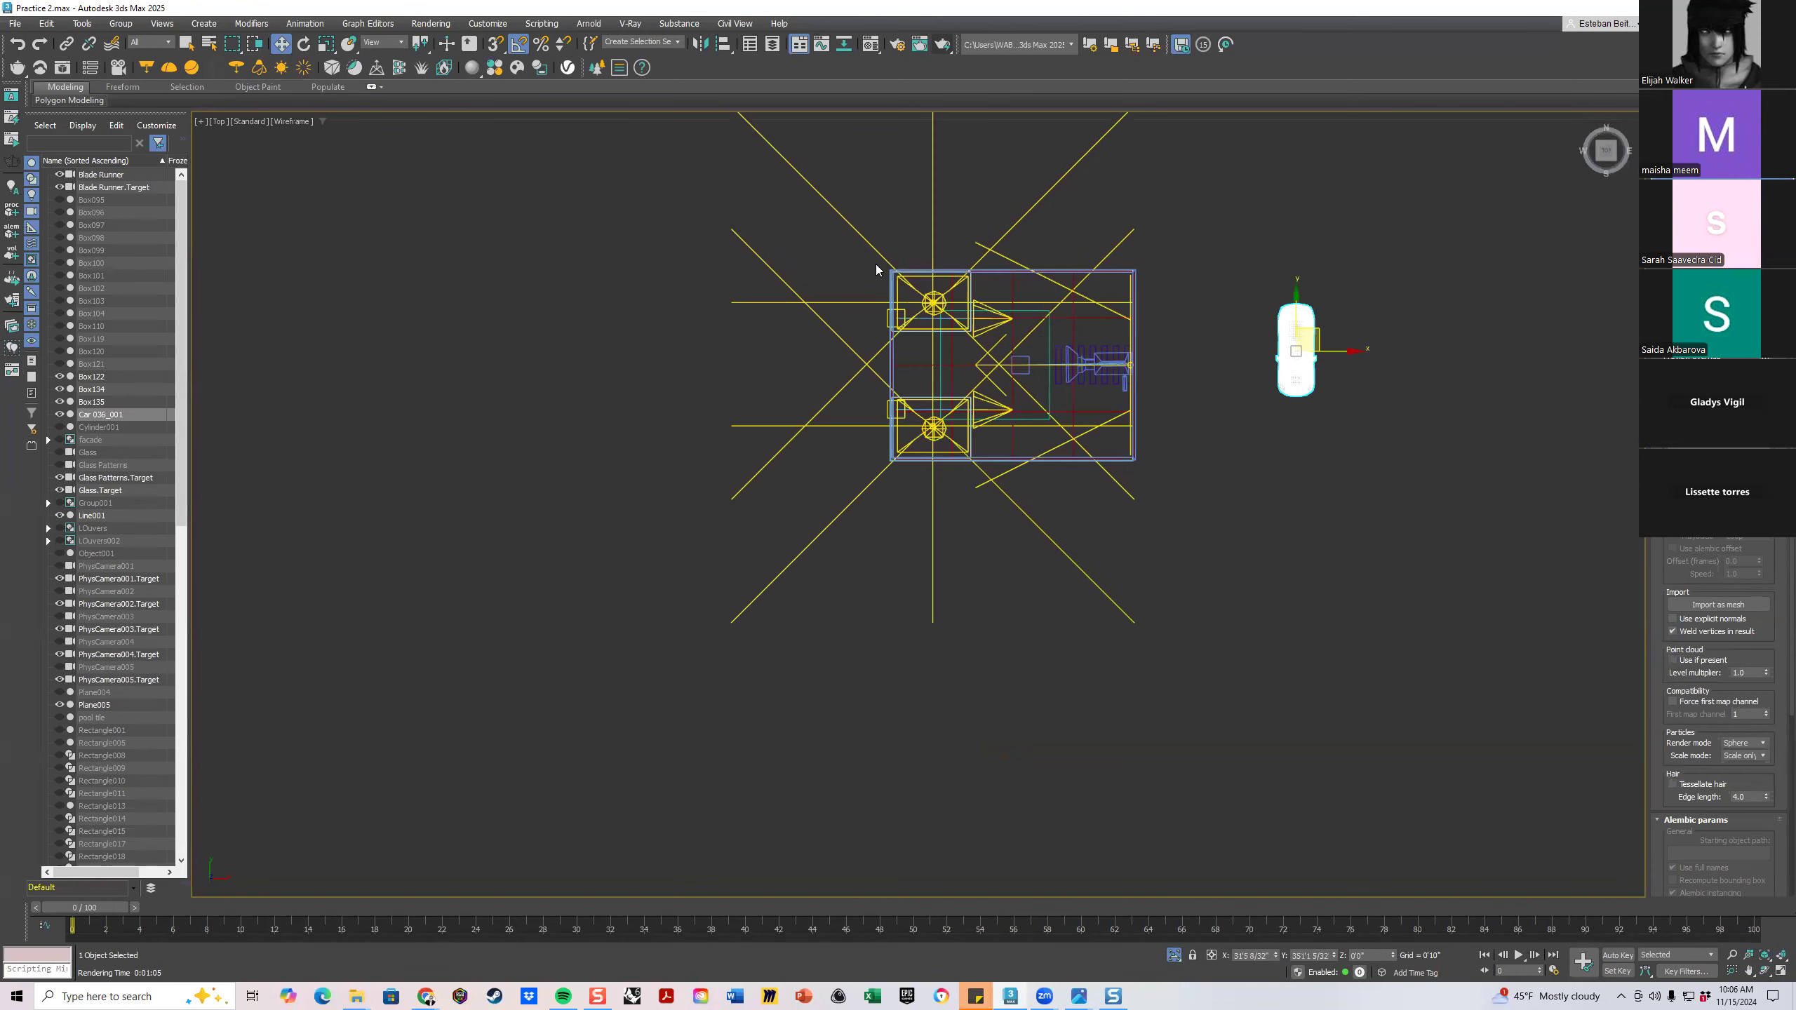
{"action": "scroll", "coordinate": [1020, 324], "scroll_direction": "up", "scroll_amount": 4}
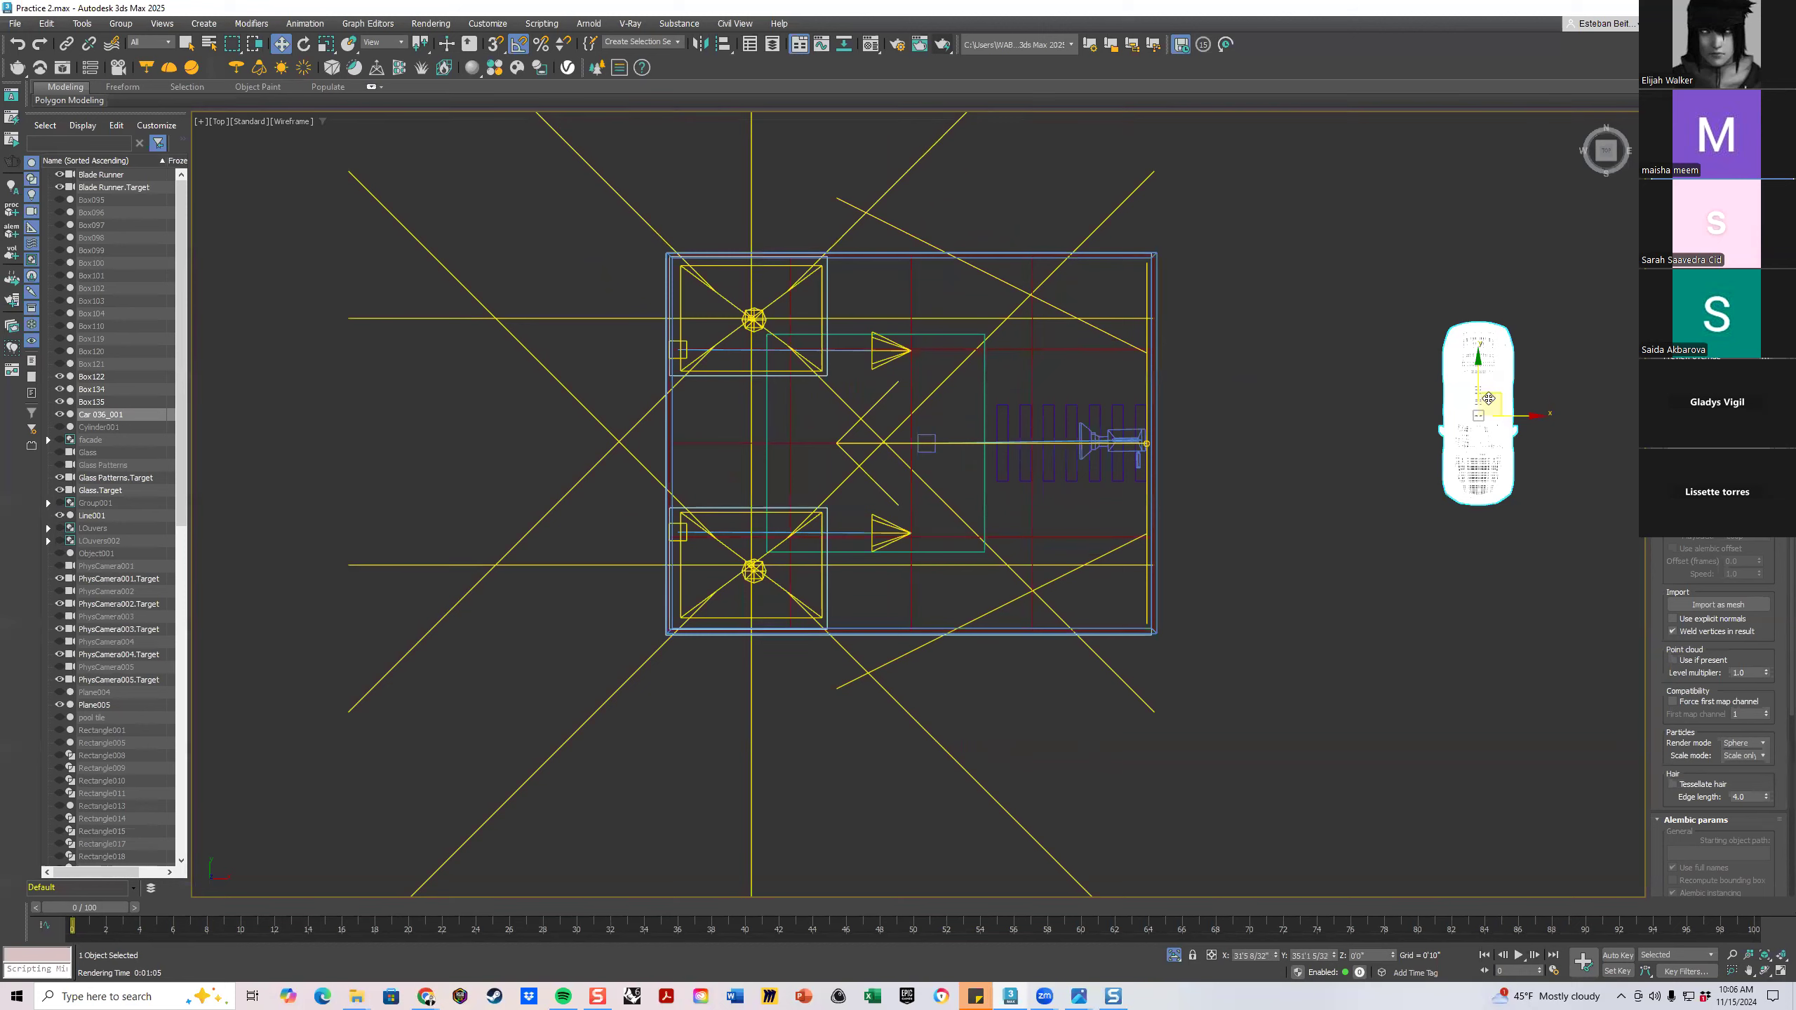
{"action": "left_click_drag", "start_coordinate": [1492, 396], "coordinate": [883, 422]}
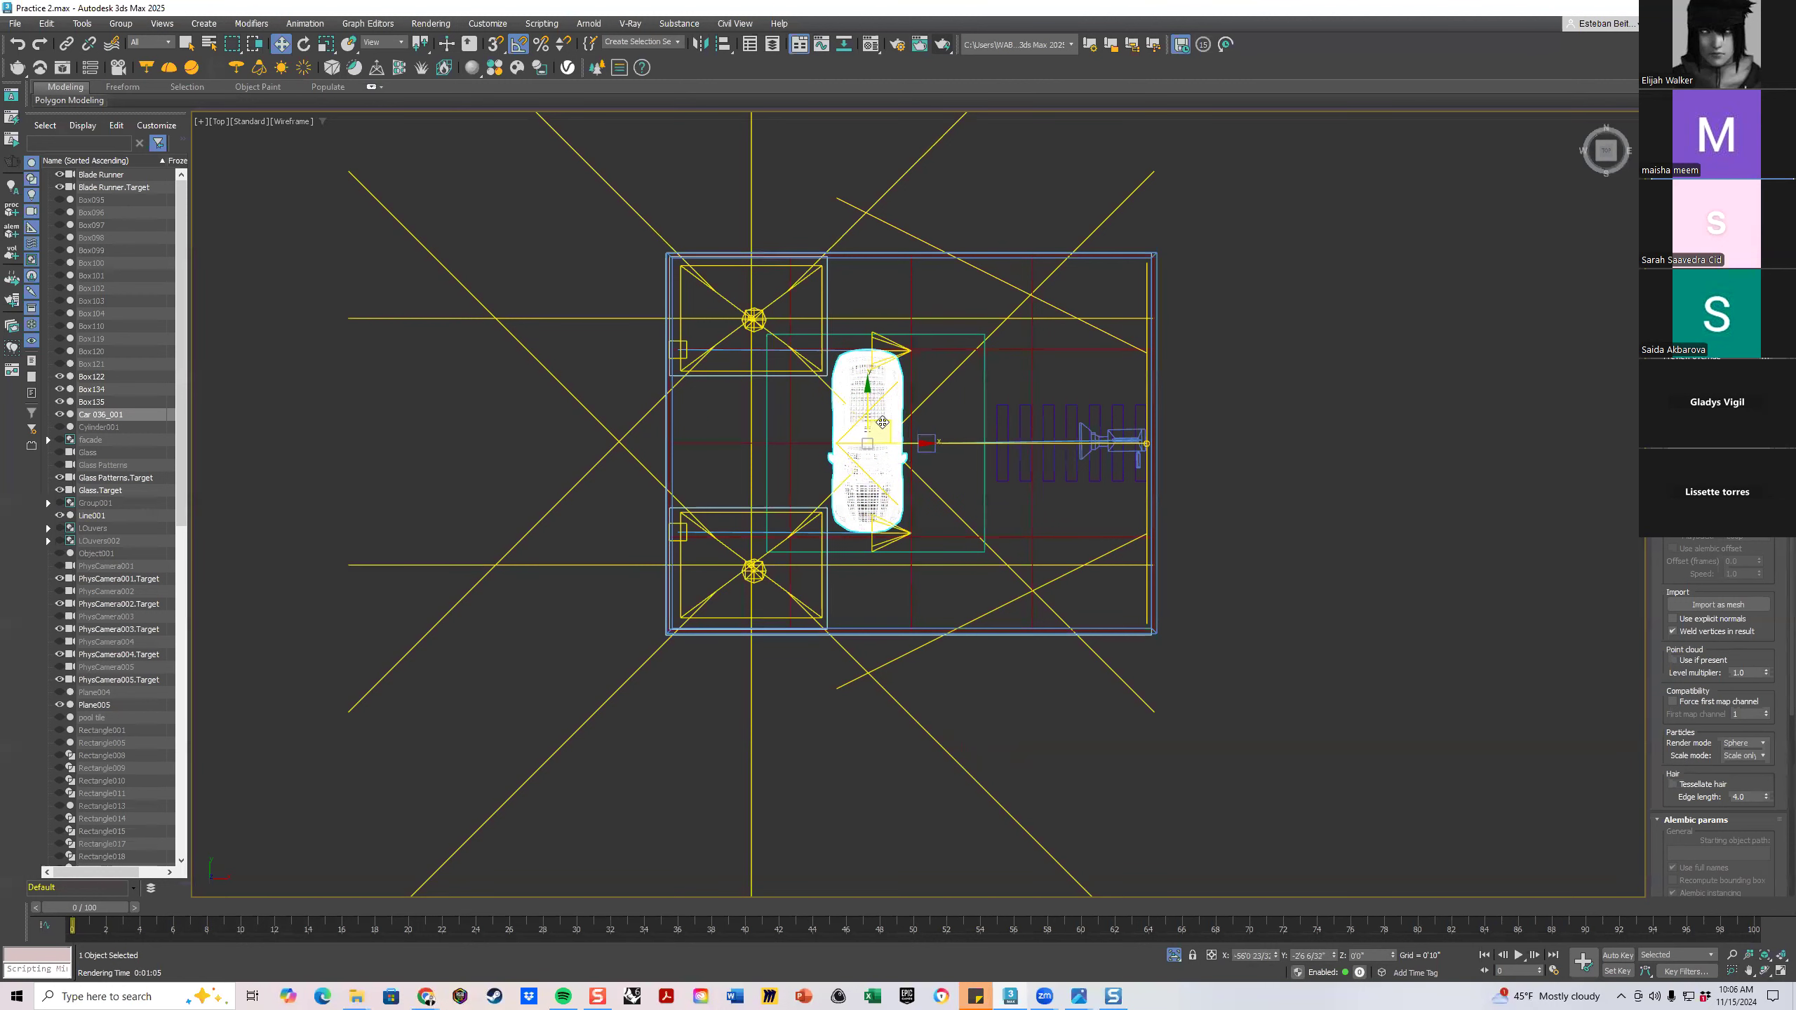
Raise the car in the Blade Runner camera view until its wheels rest on the platform above the steps
{"action": "left_click", "coordinate": [1779, 973]}
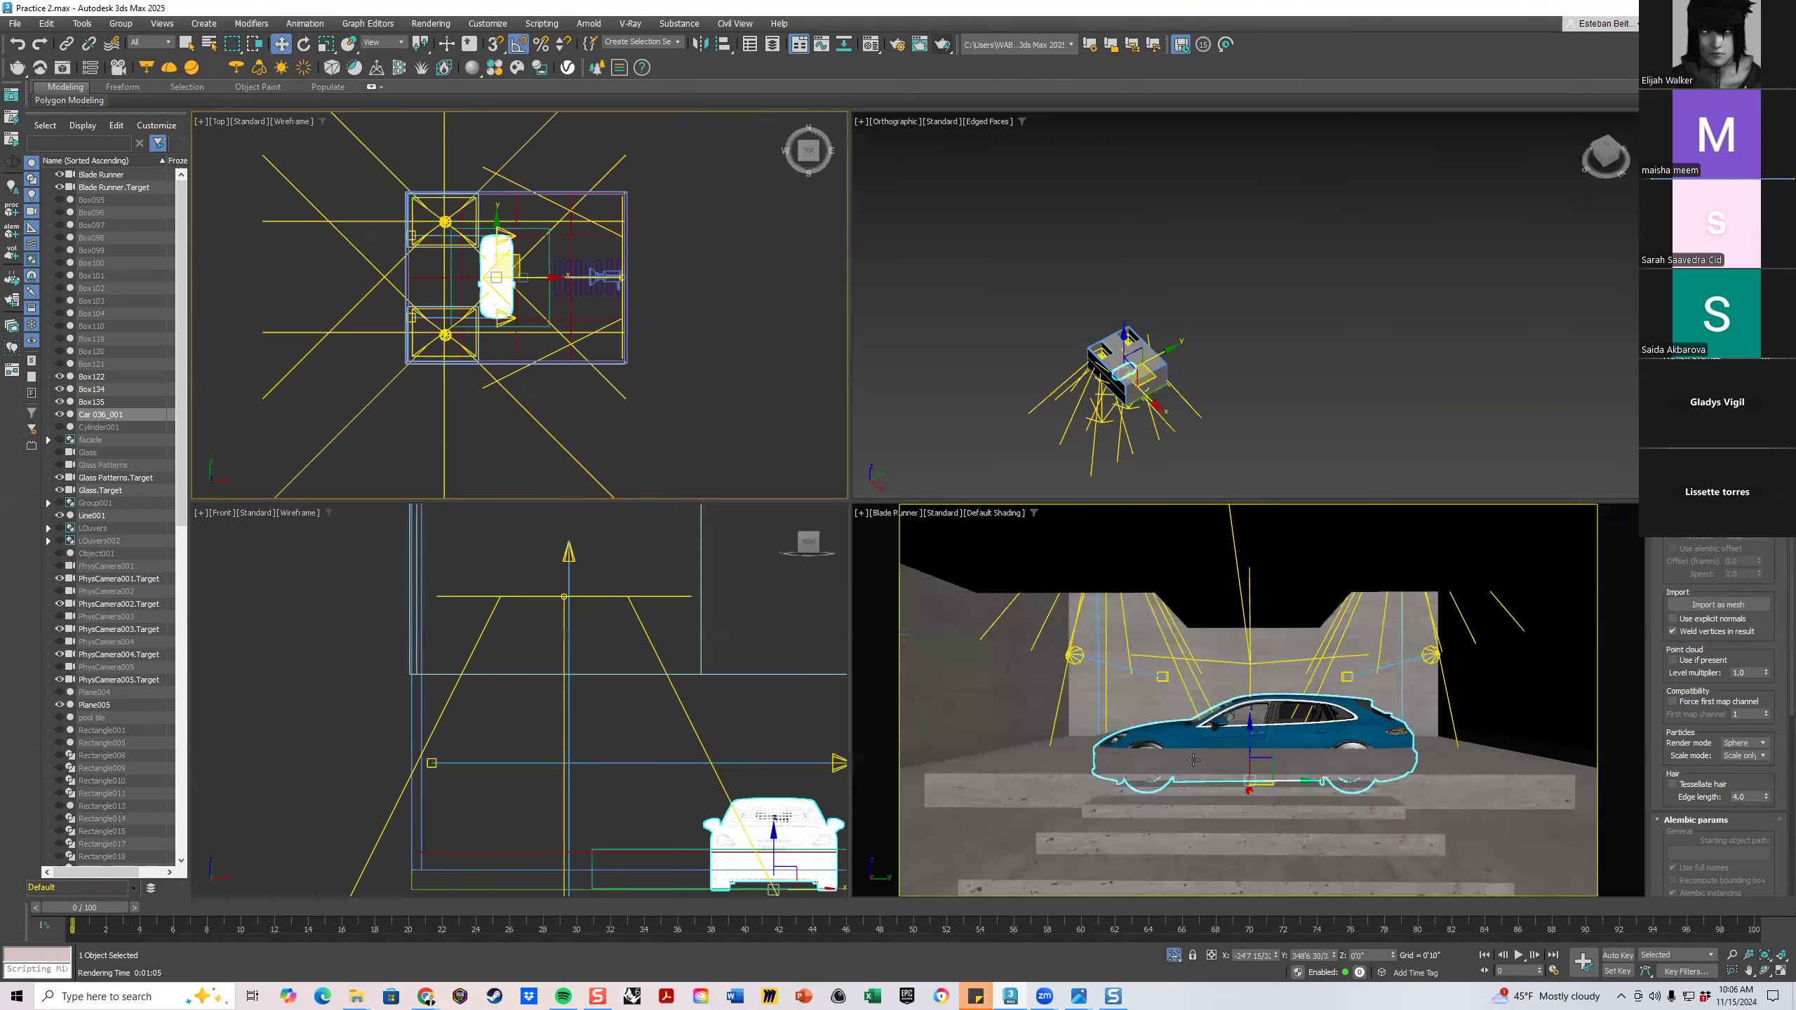
{"action": "right_click", "coordinate": [1636, 795]}
{"action": "key", "text": "alt+w"}
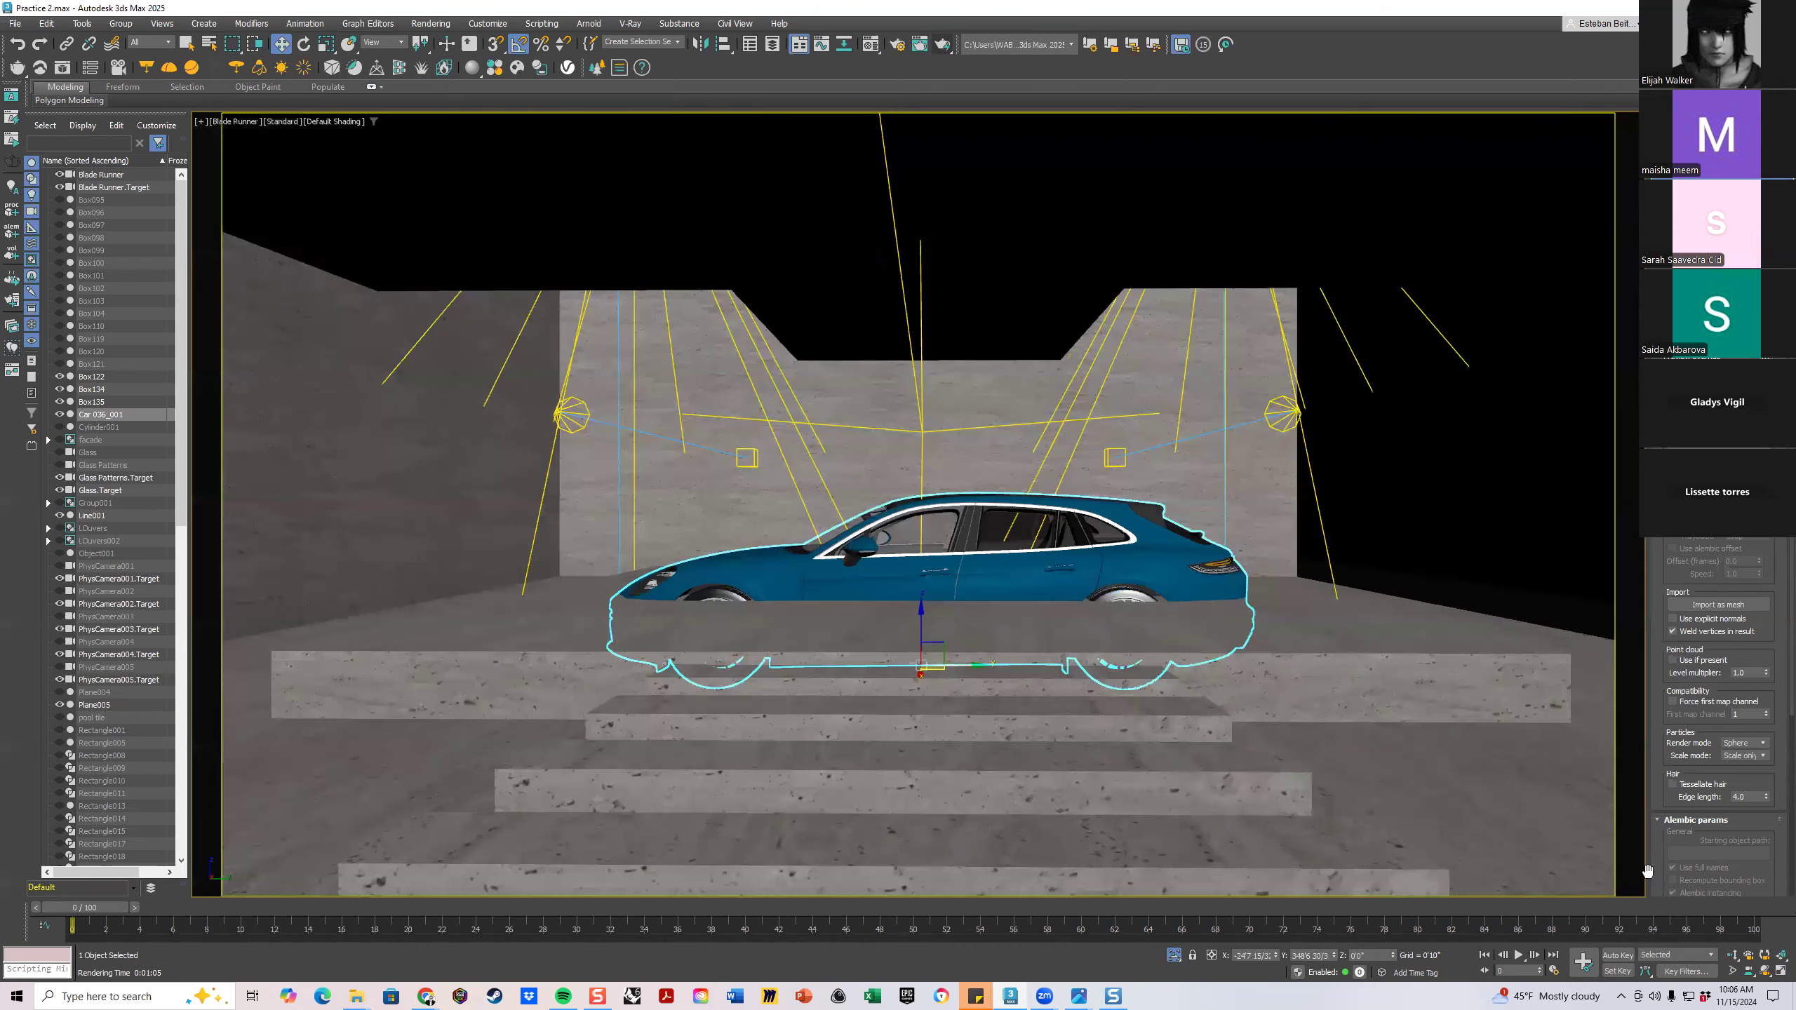
{"action": "left_click_drag", "start_coordinate": [922, 609], "coordinate": [924, 535]}
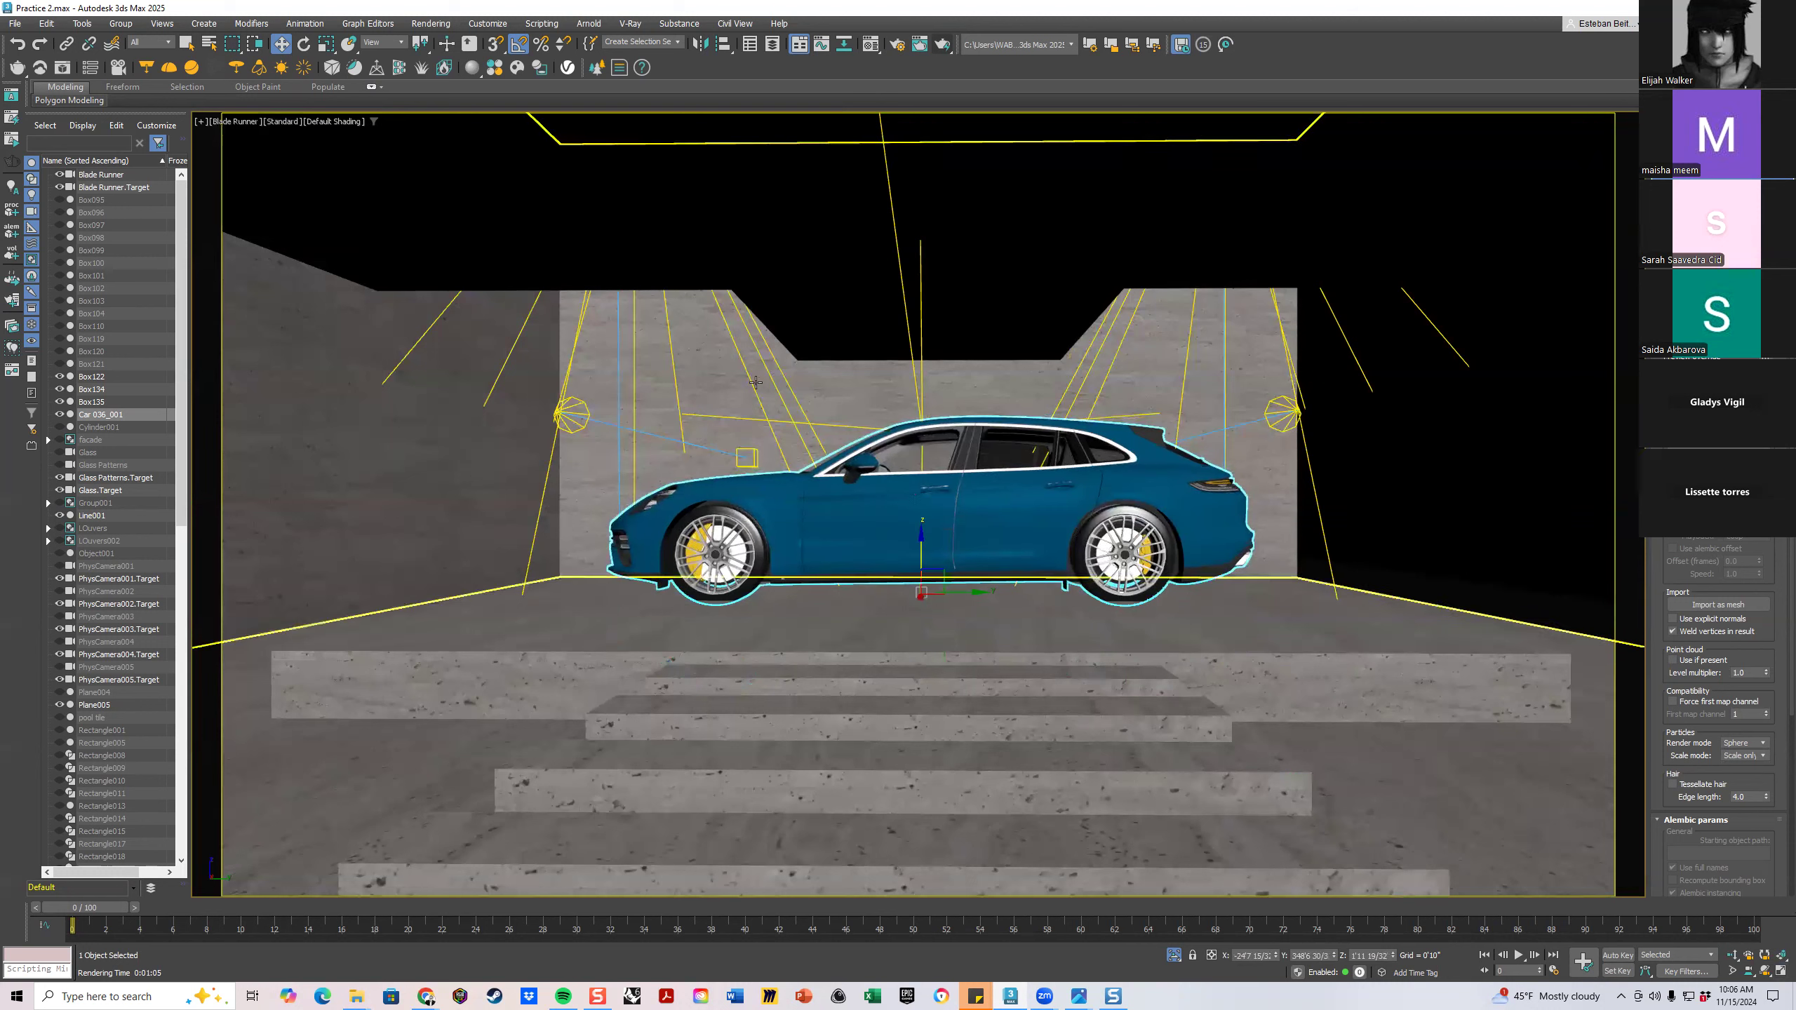
Reopen the Chaos Cosmos Browser and display the Standing category of the People 3D models
{"action": "left_click", "coordinate": [496, 68]}
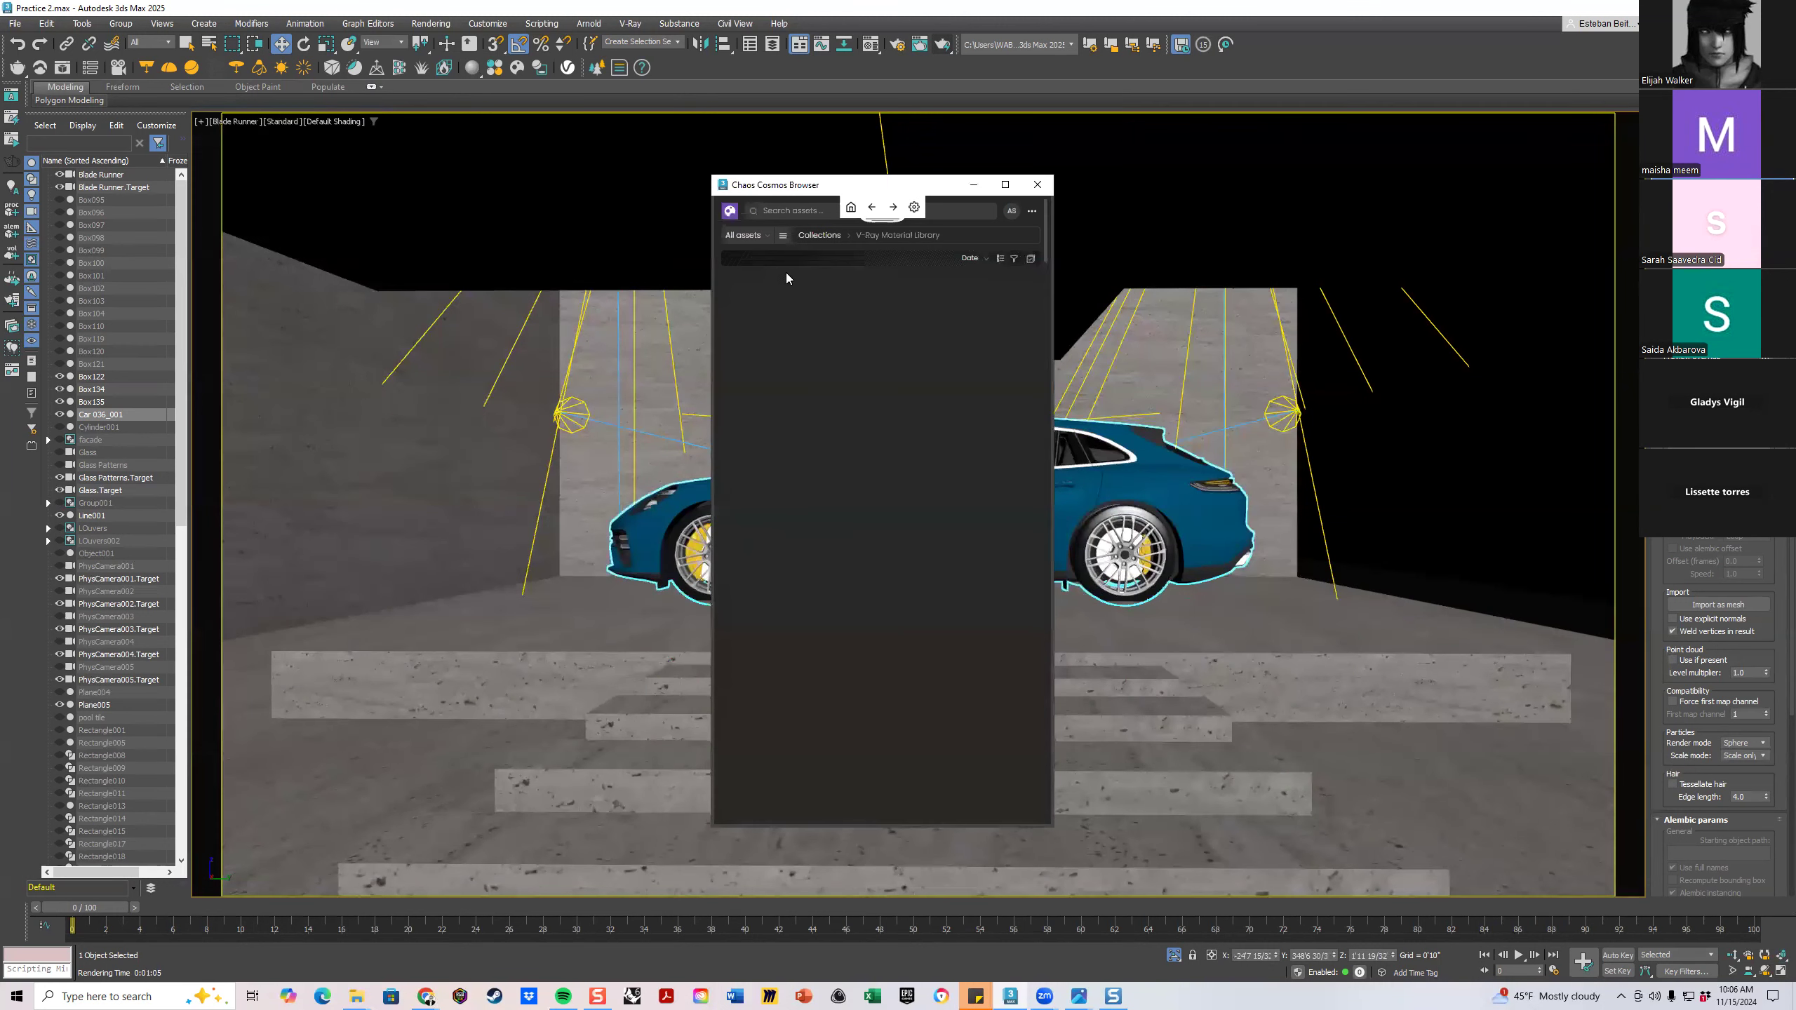
{"action": "left_click", "coordinate": [784, 236]}
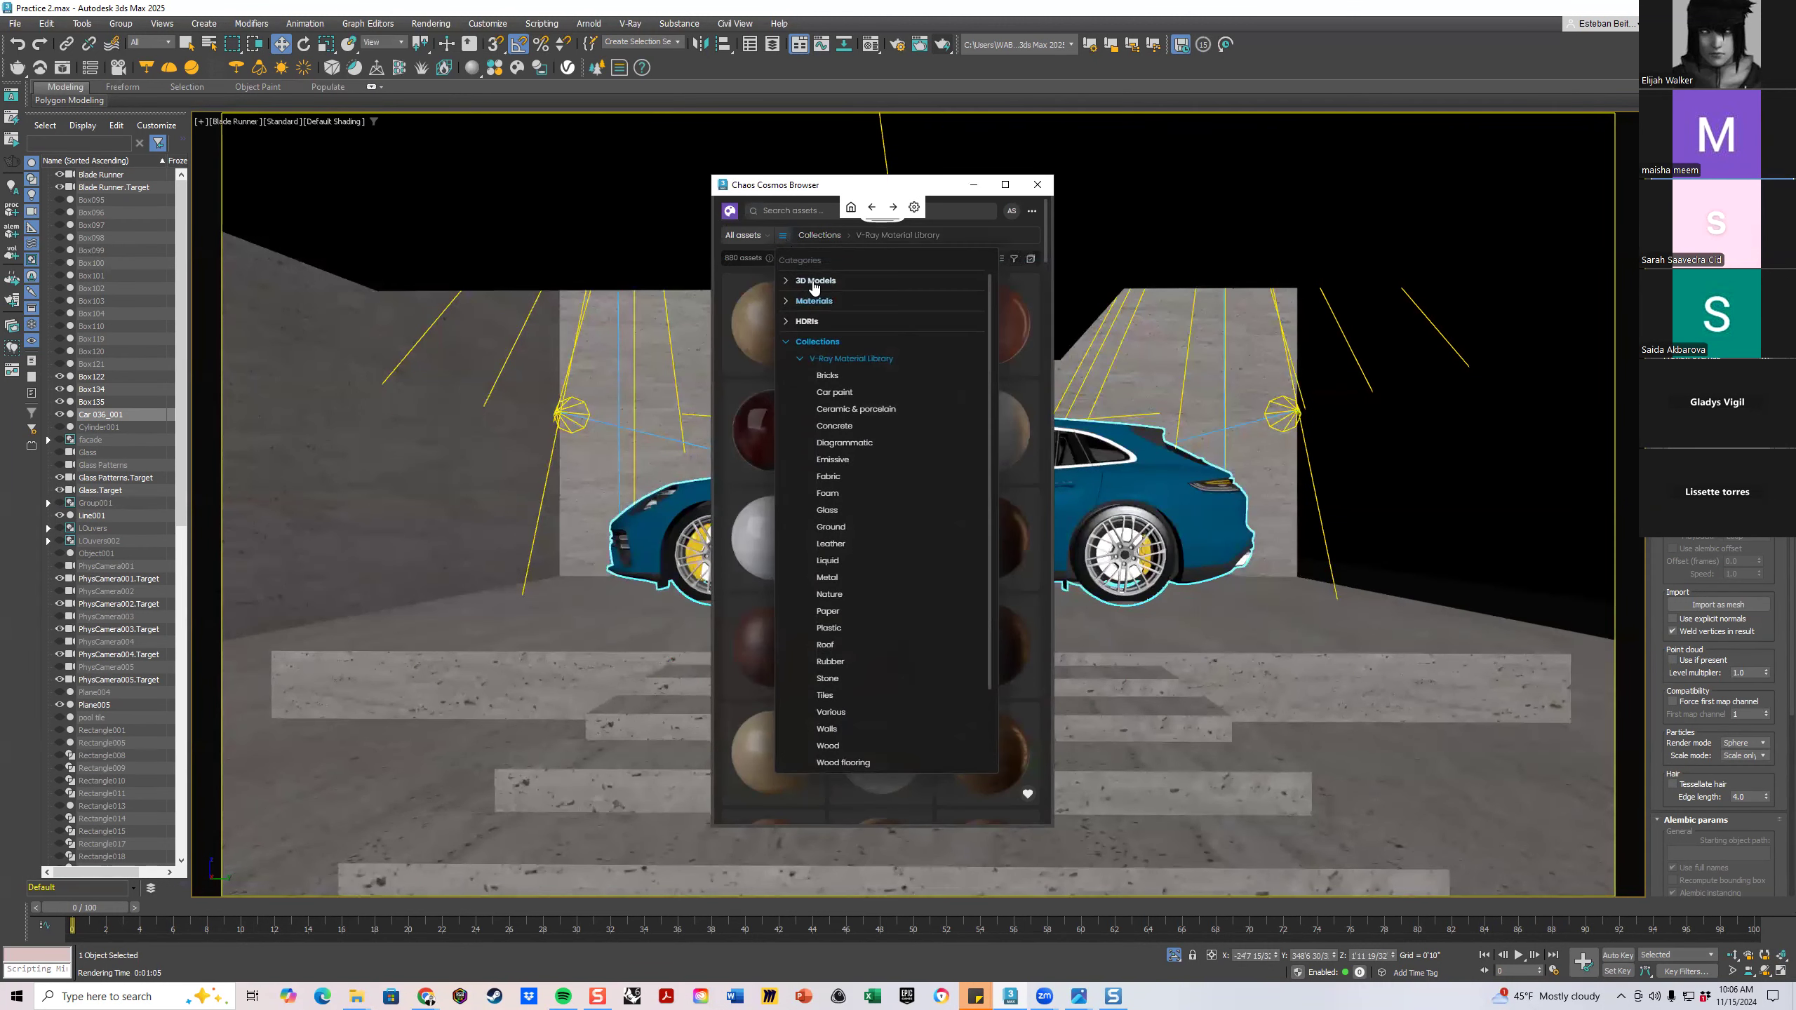
{"action": "left_click", "coordinate": [815, 281]}
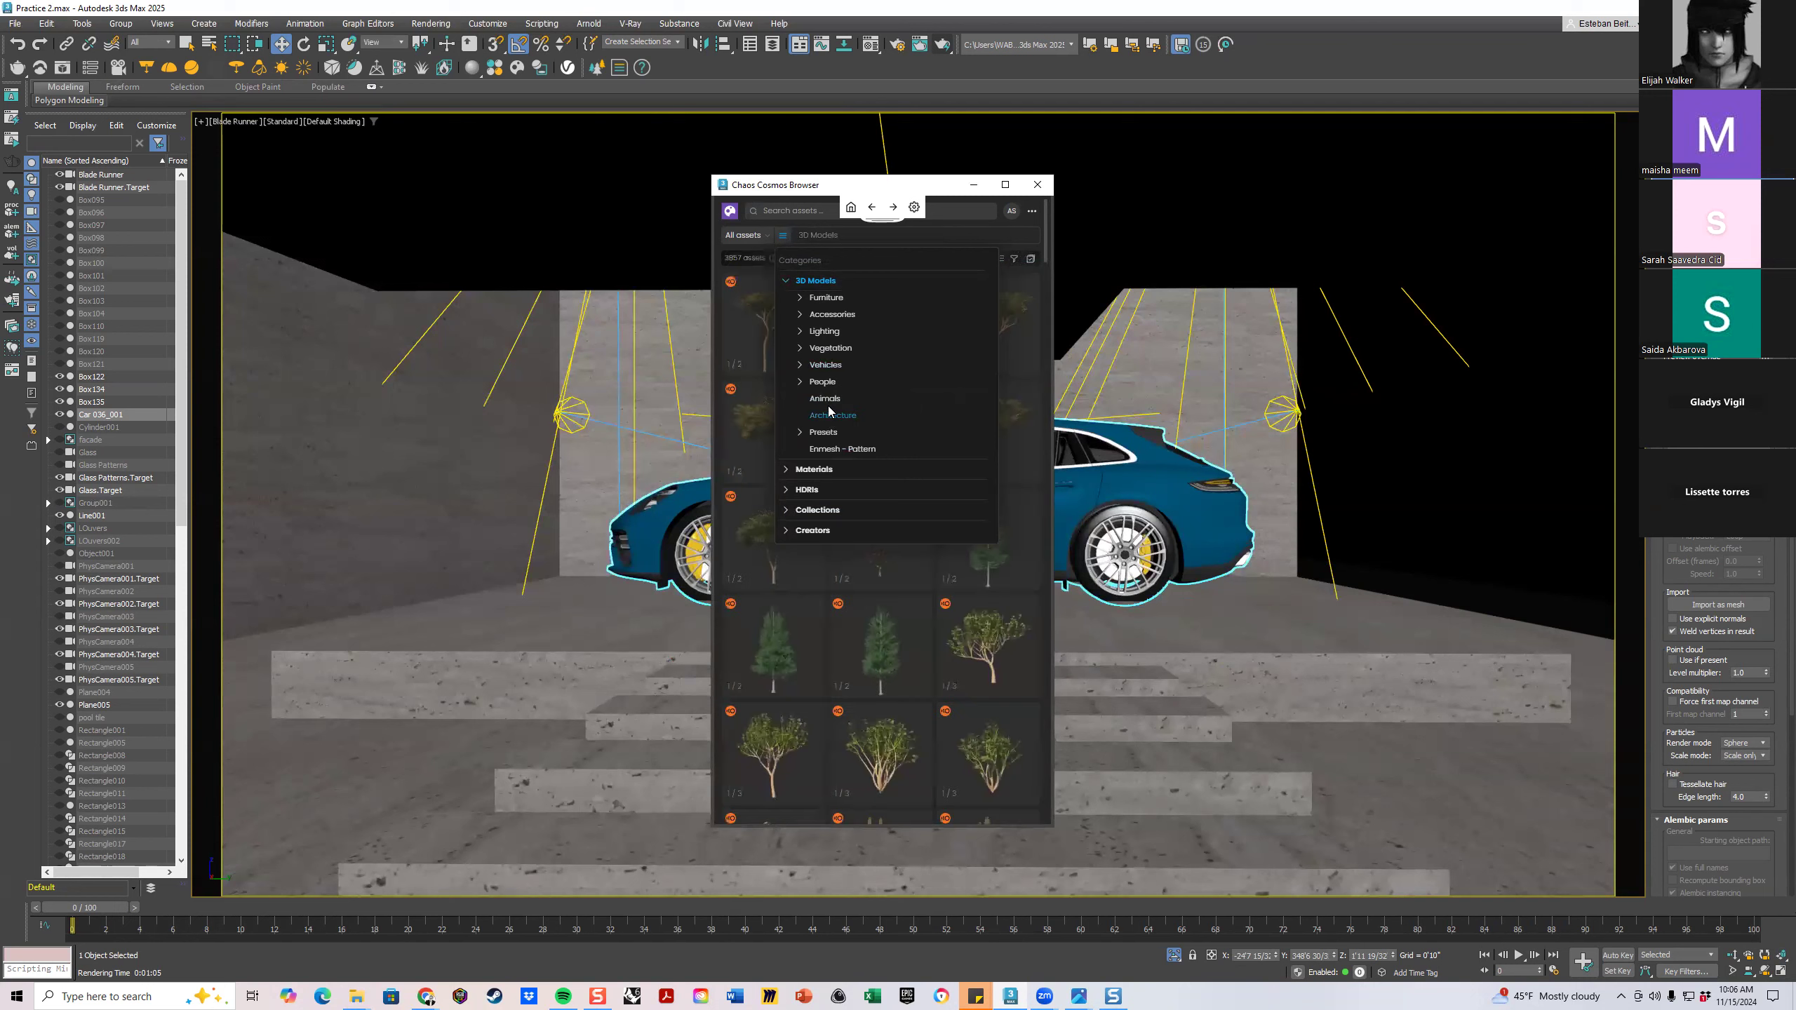
{"action": "left_click", "coordinate": [823, 383]}
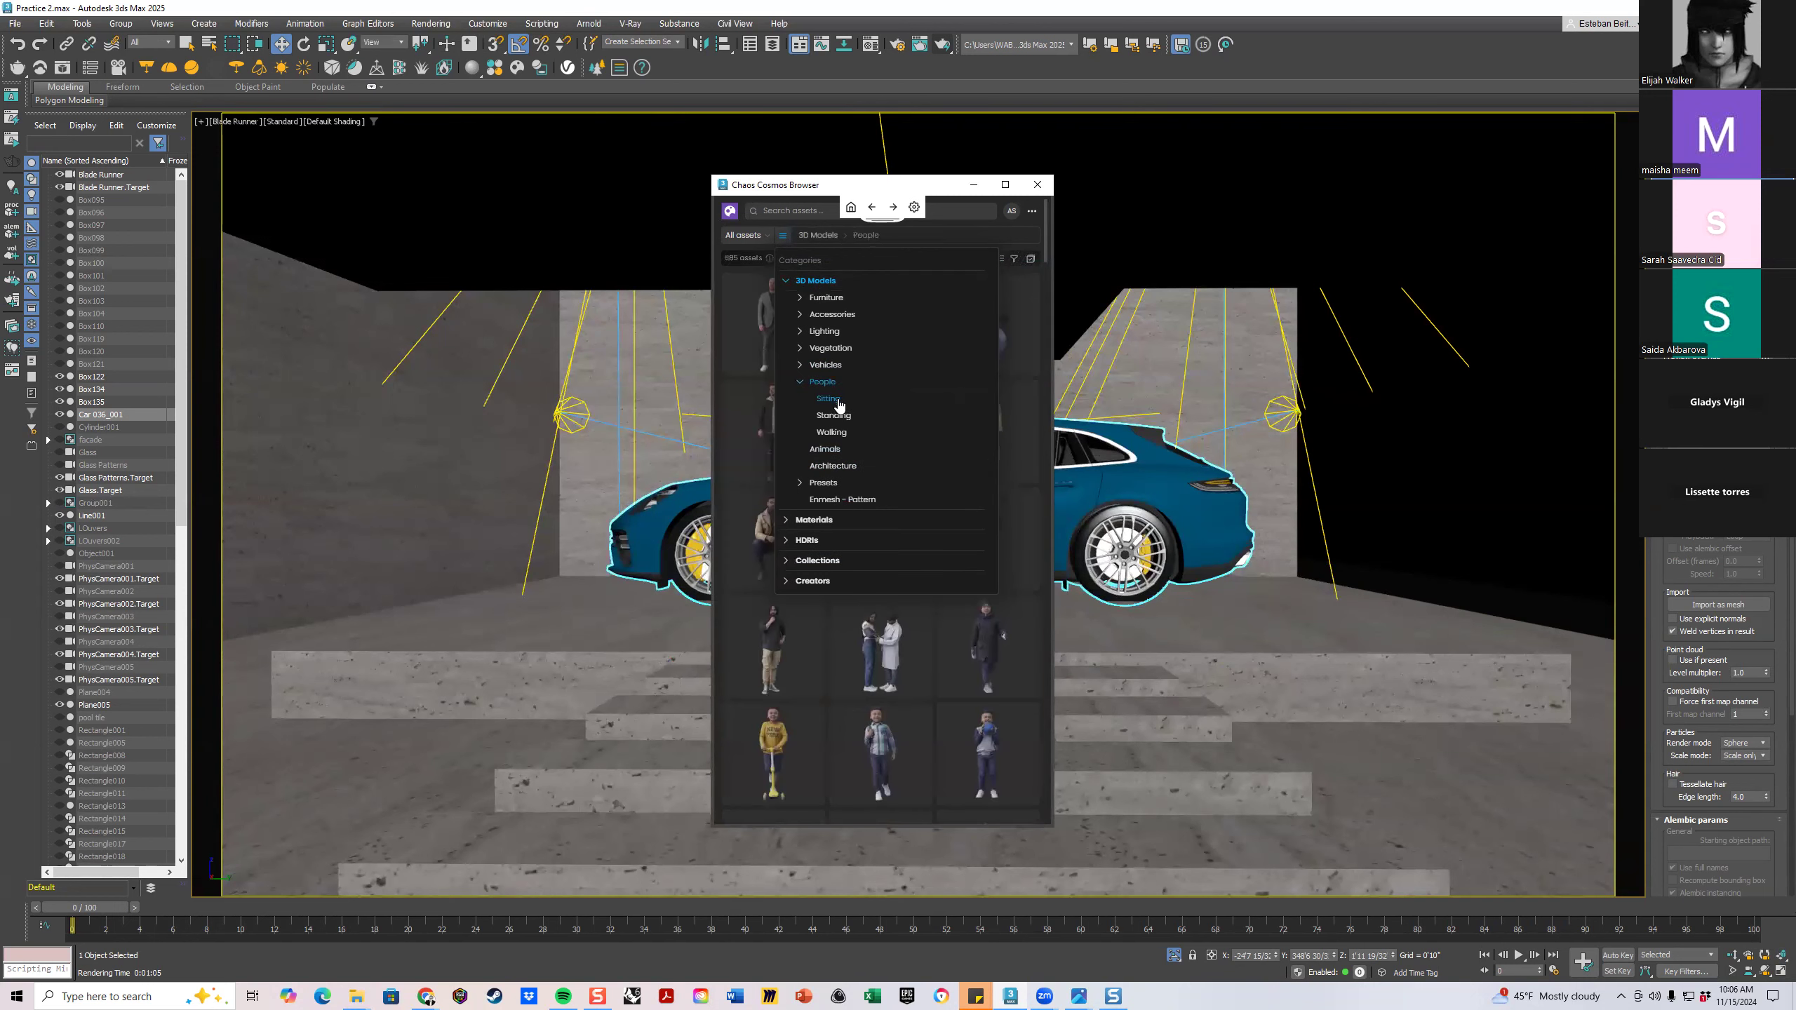
{"action": "left_click", "coordinate": [833, 416]}
{"action": "left_click", "coordinate": [736, 308]}
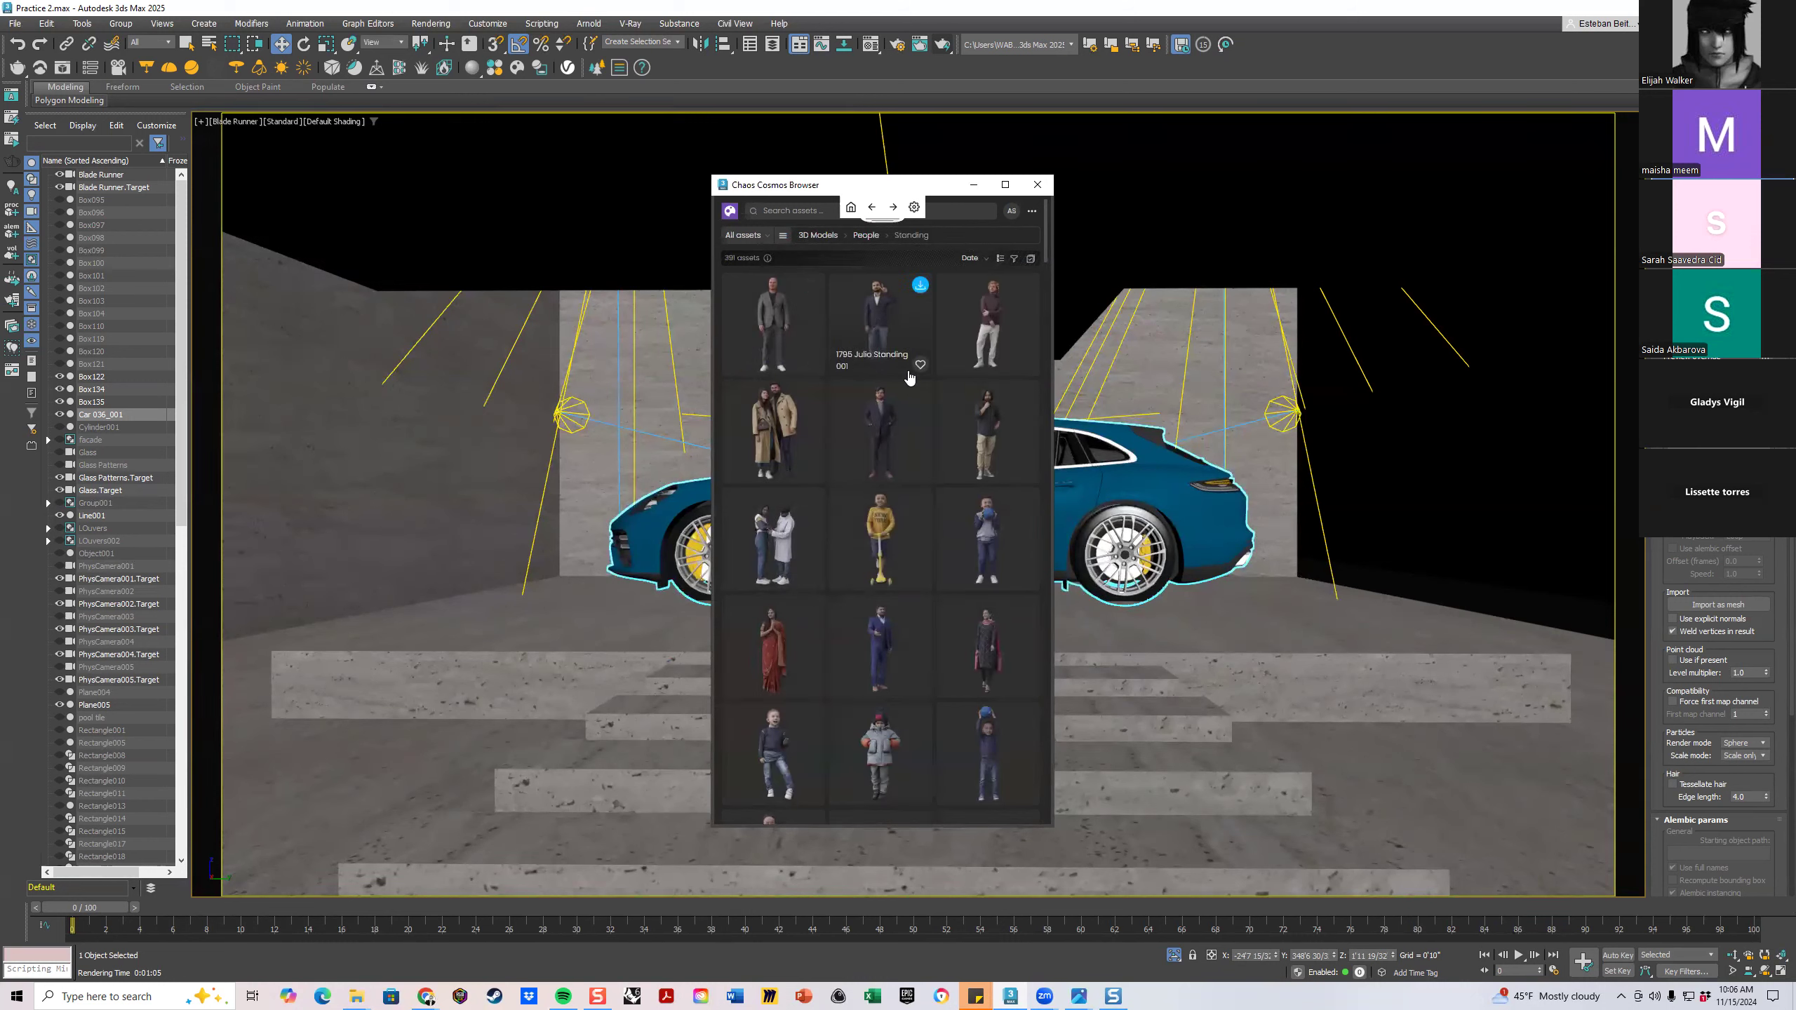
Download the standing man in the dark hooded top, import him into the scene, and return to the four-viewport layout without the asset browser
{"action": "left_click", "coordinate": [1028, 393]}
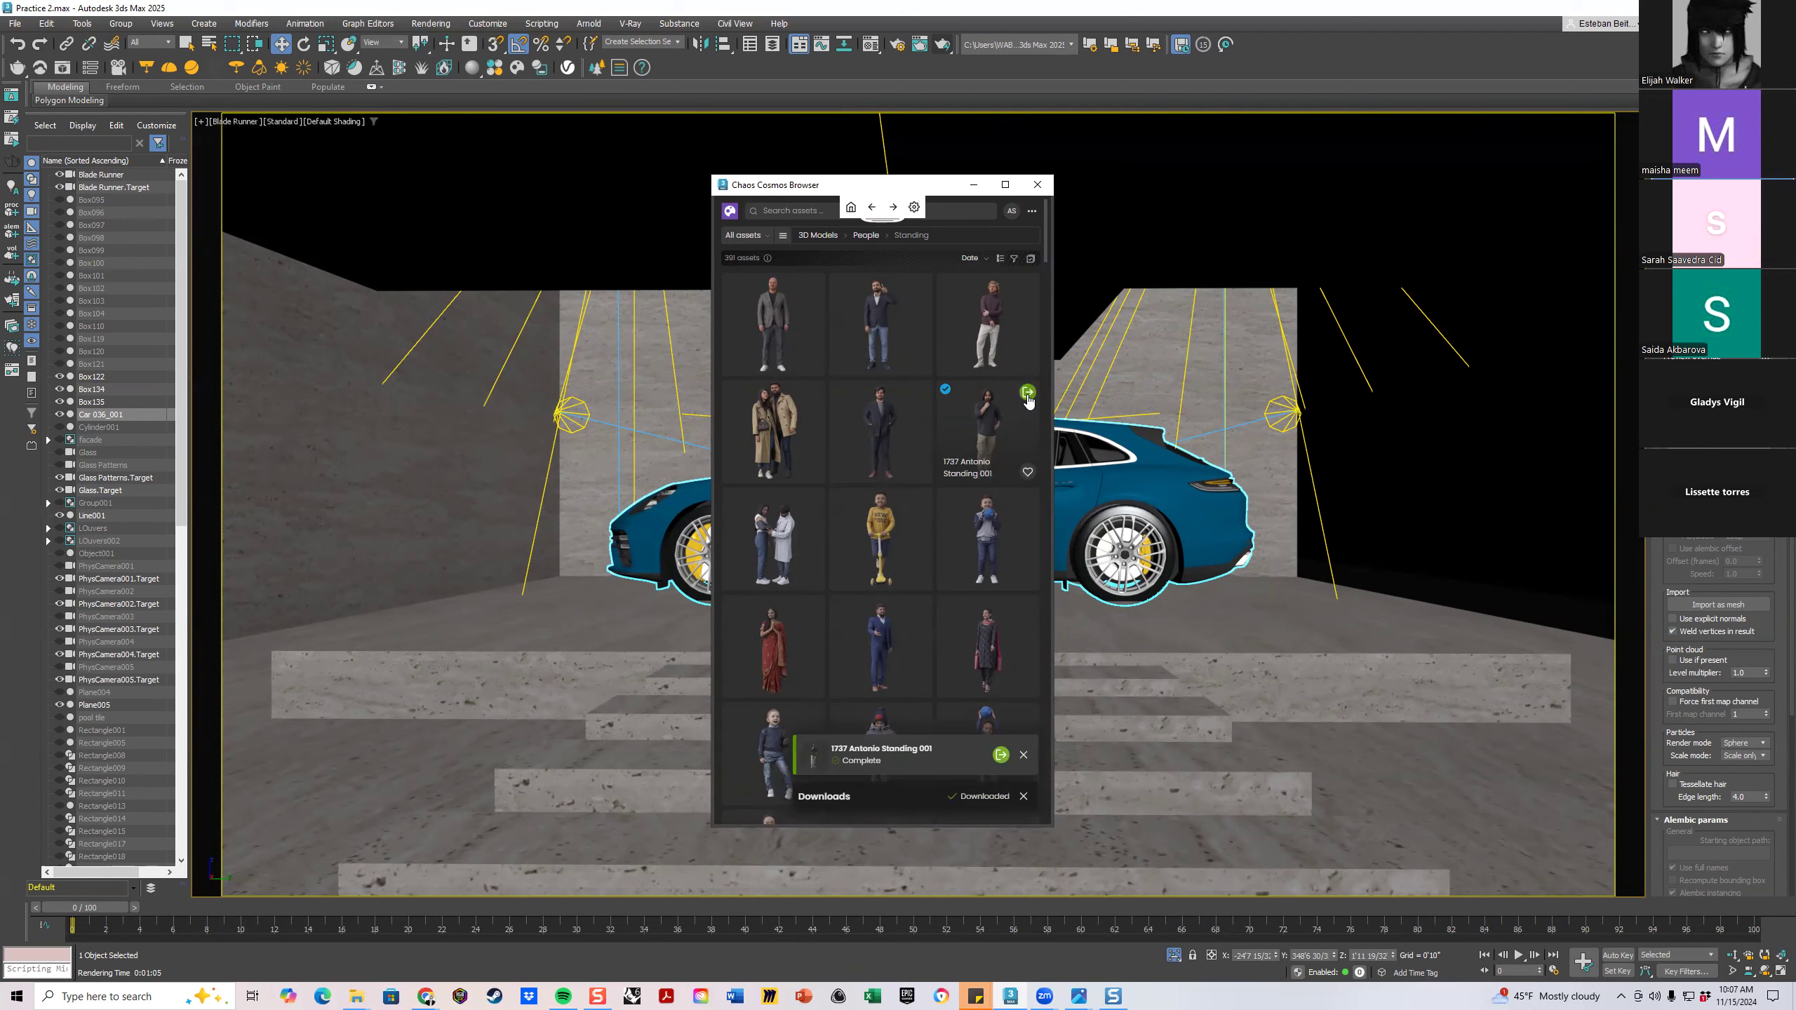
{"action": "left_click", "coordinate": [1027, 392]}
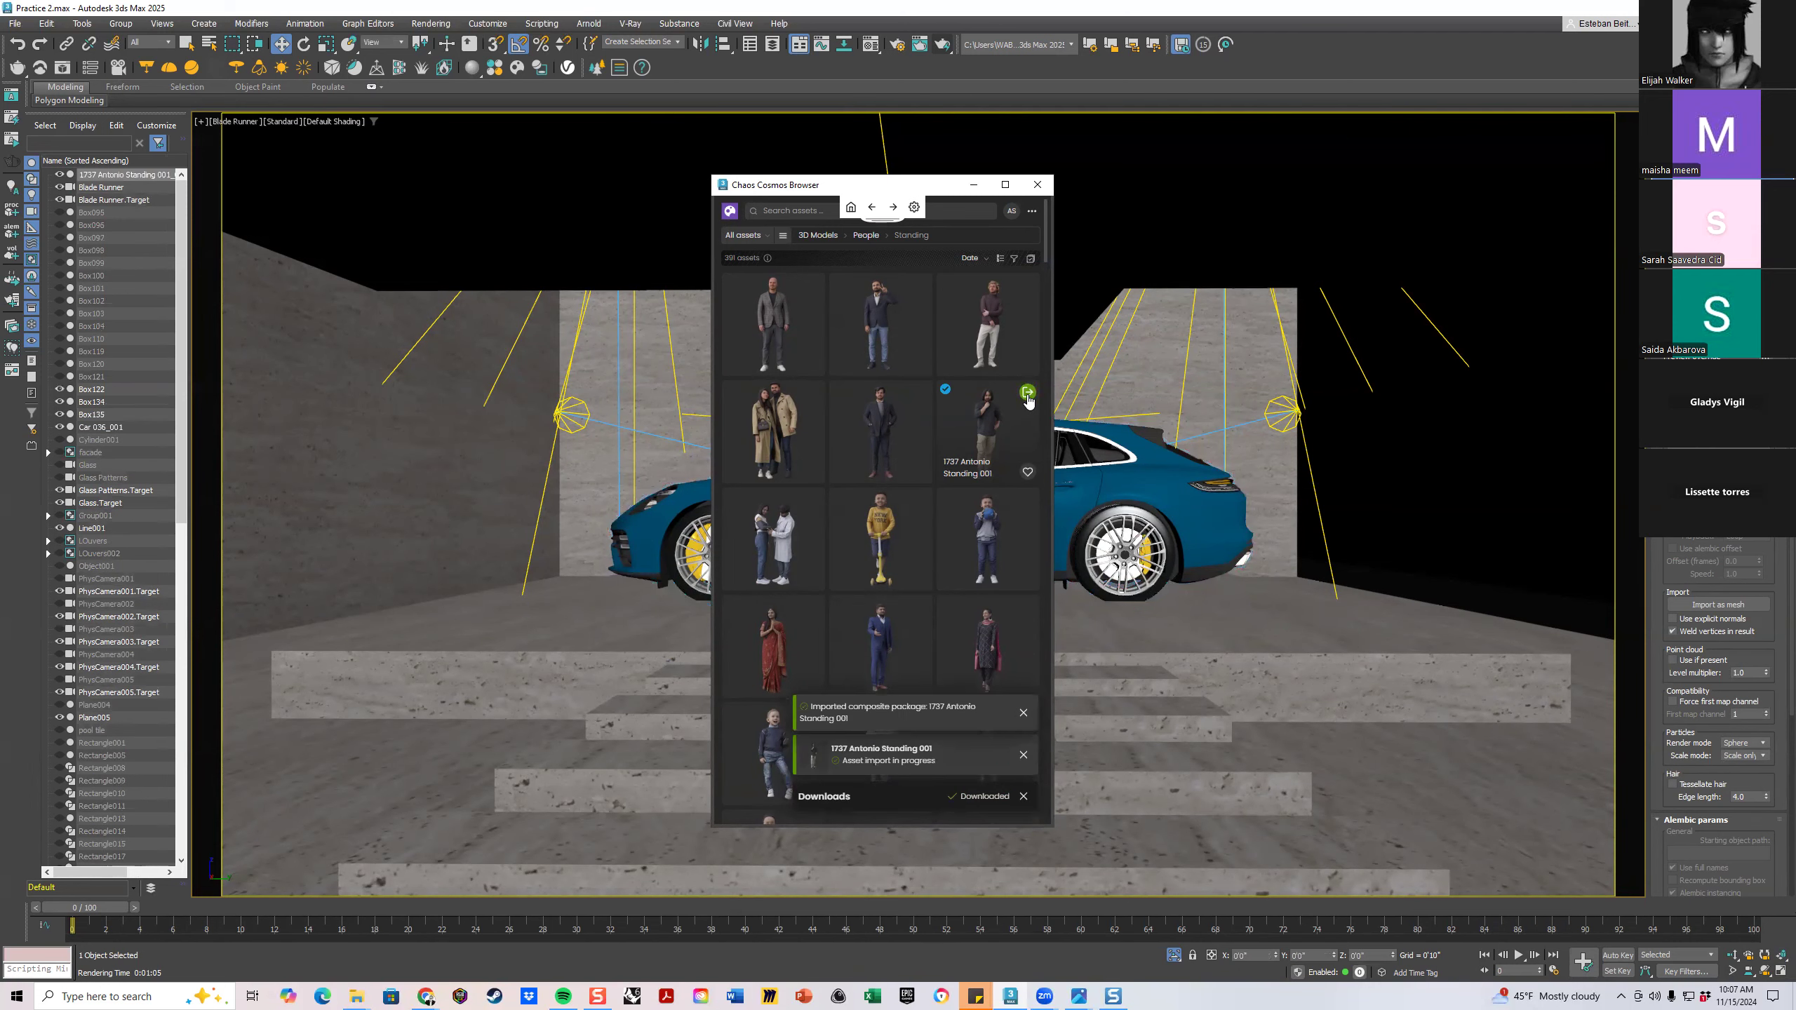
{"action": "left_click", "coordinate": [1780, 970]}
{"action": "left_click", "coordinate": [1038, 184]}
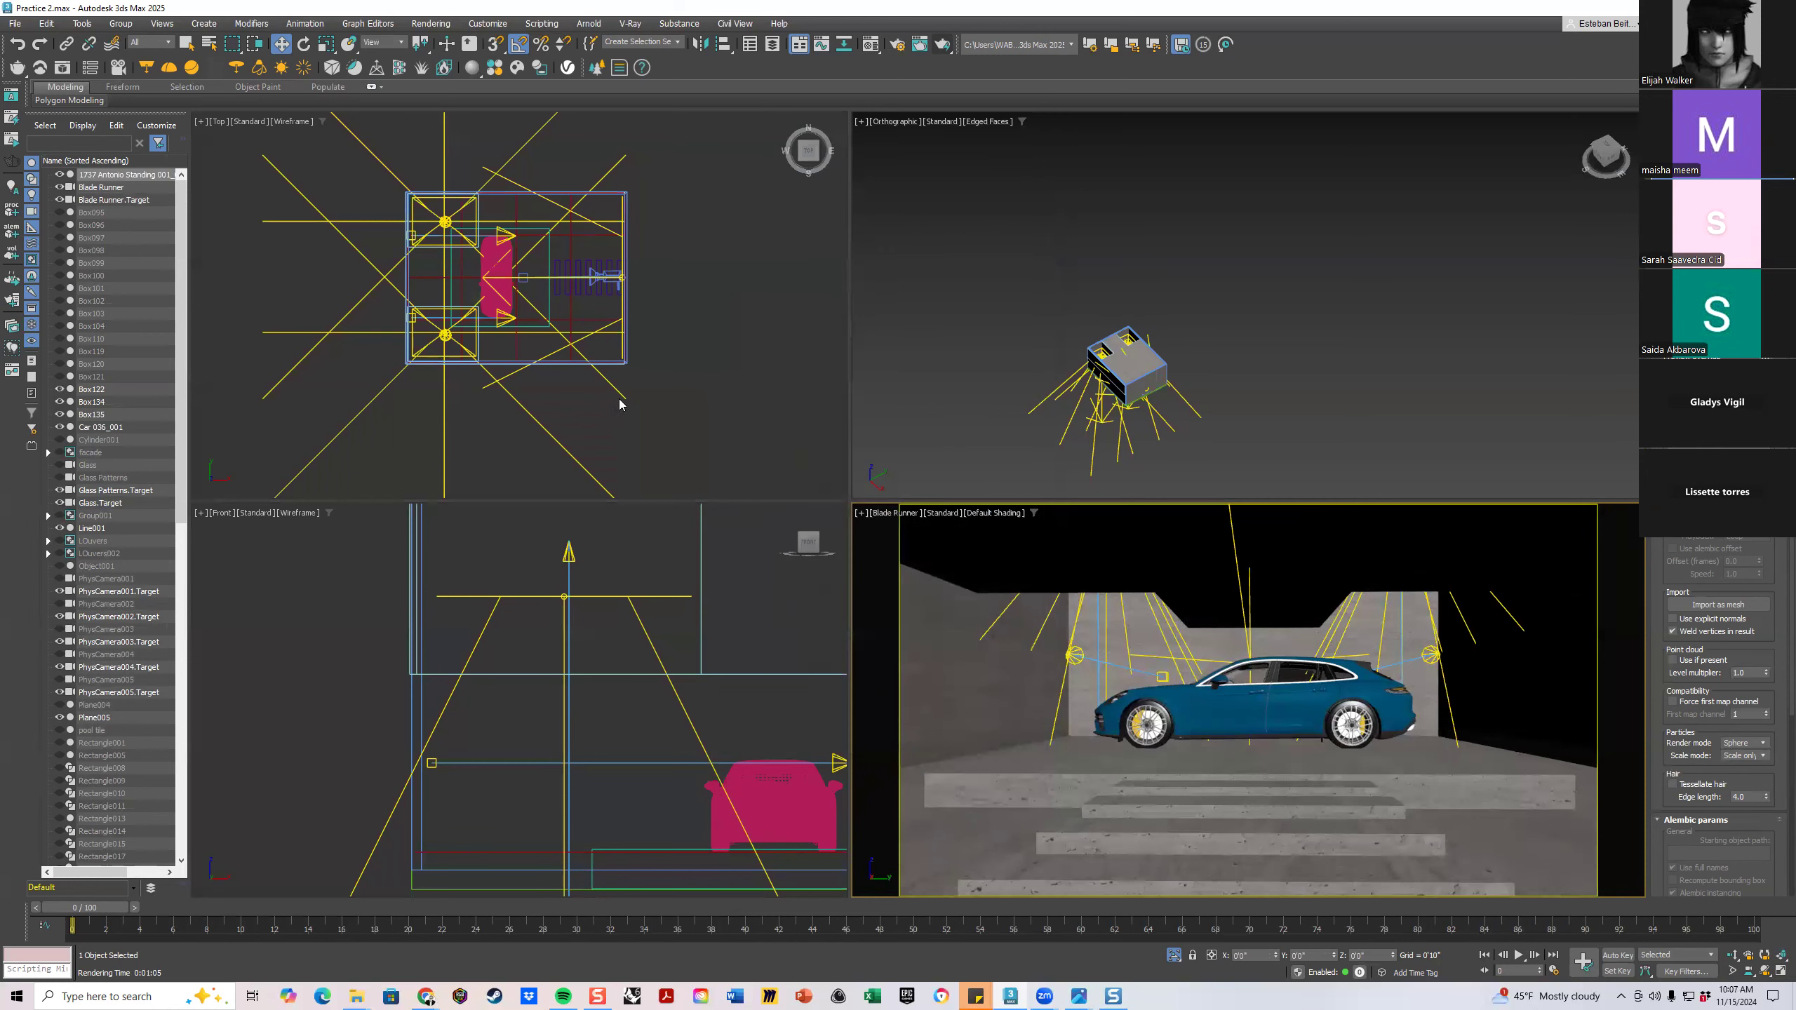
Move the standing figure into the room beside the car's rear end and raise it onto the platform
{"action": "middle_click_drag", "start_coordinate": [629, 360], "coordinate": [577, 174]}
{"action": "scroll", "coordinate": [597, 303], "scroll_direction": "down", "scroll_amount": 3}
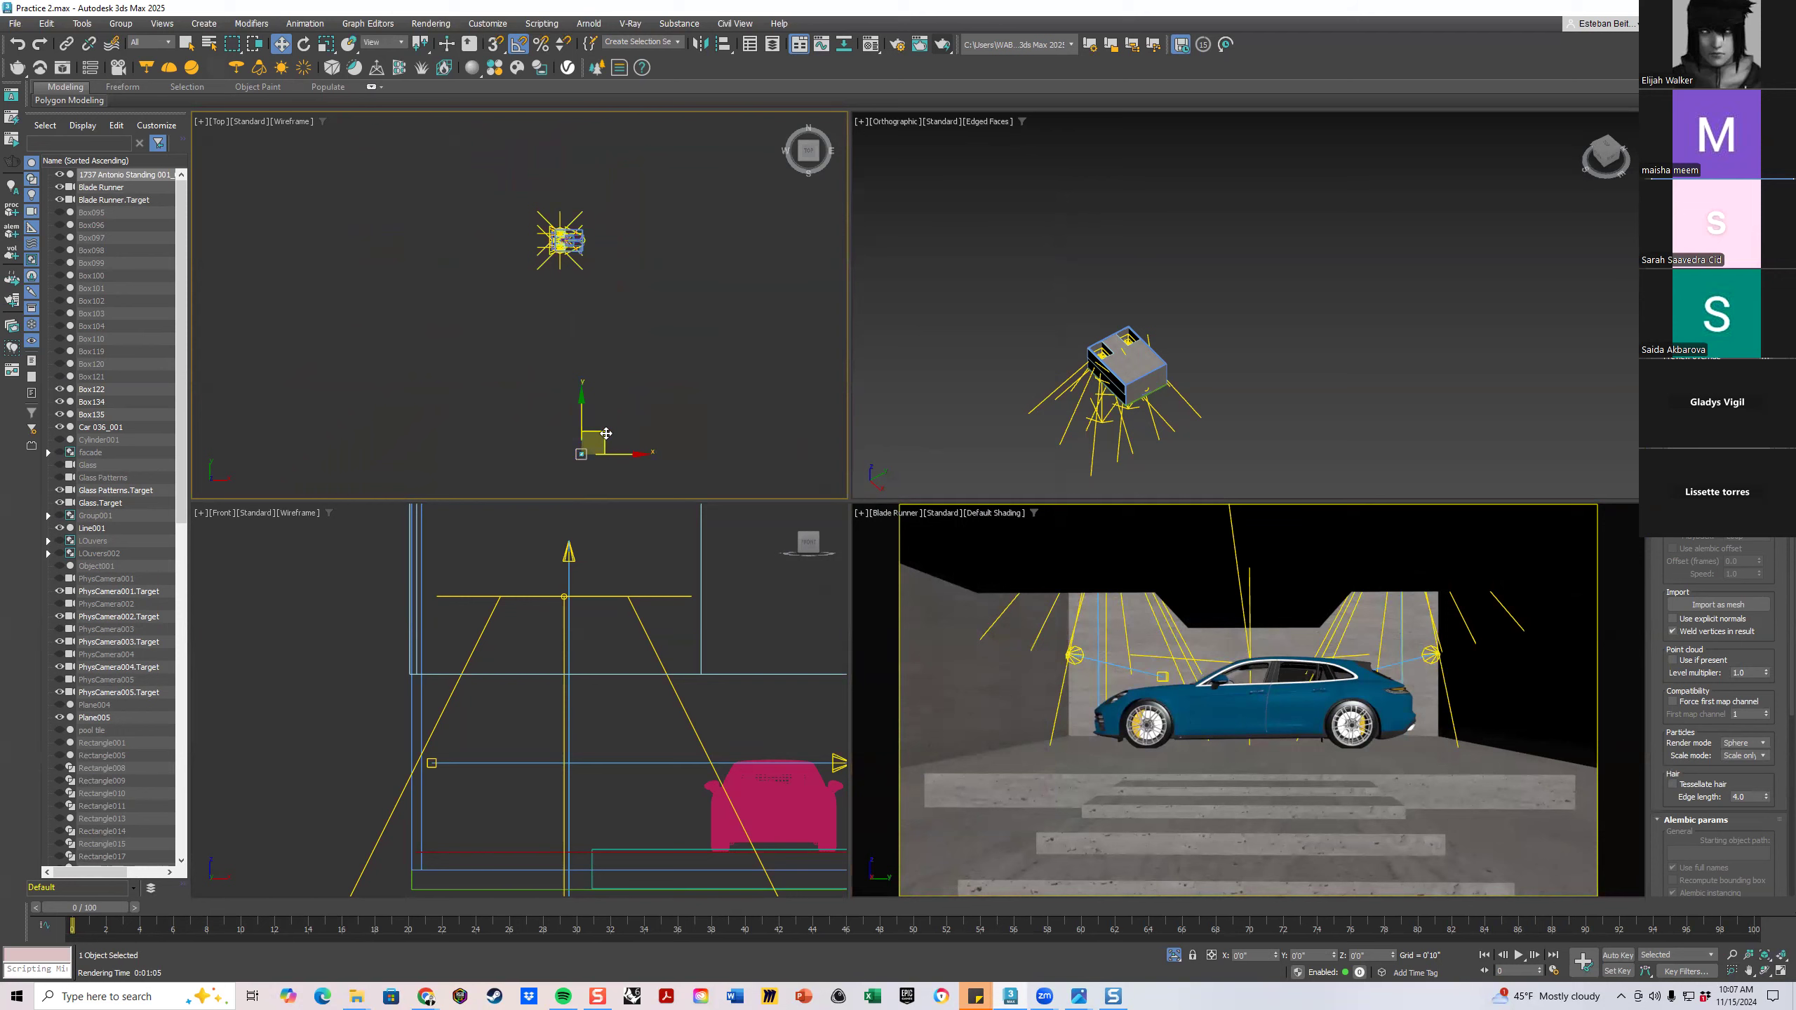
{"action": "left_click_drag", "start_coordinate": [607, 432], "coordinate": [807, 425]}
{"action": "scroll", "coordinate": [539, 229], "scroll_direction": "up", "scroll_amount": 8}
{"action": "scroll", "coordinate": [454, 257], "scroll_direction": "down", "scroll_amount": 5}
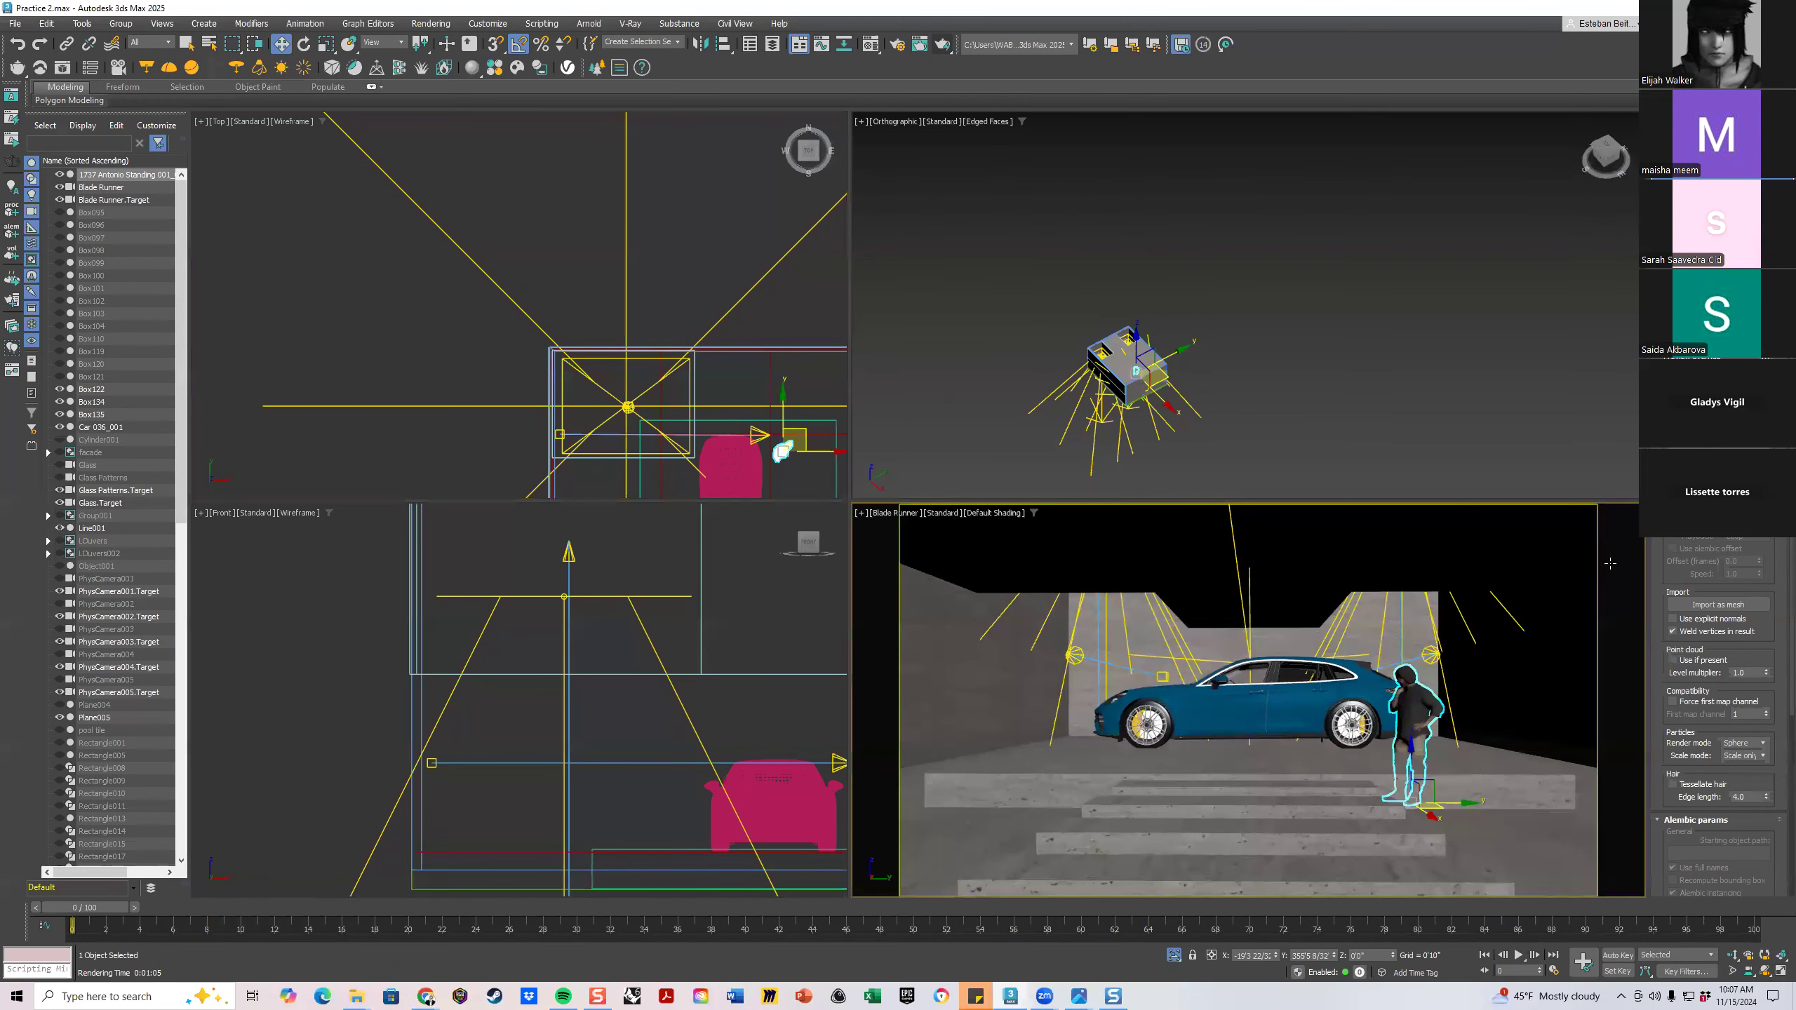
{"action": "left_click", "coordinate": [1781, 973]}
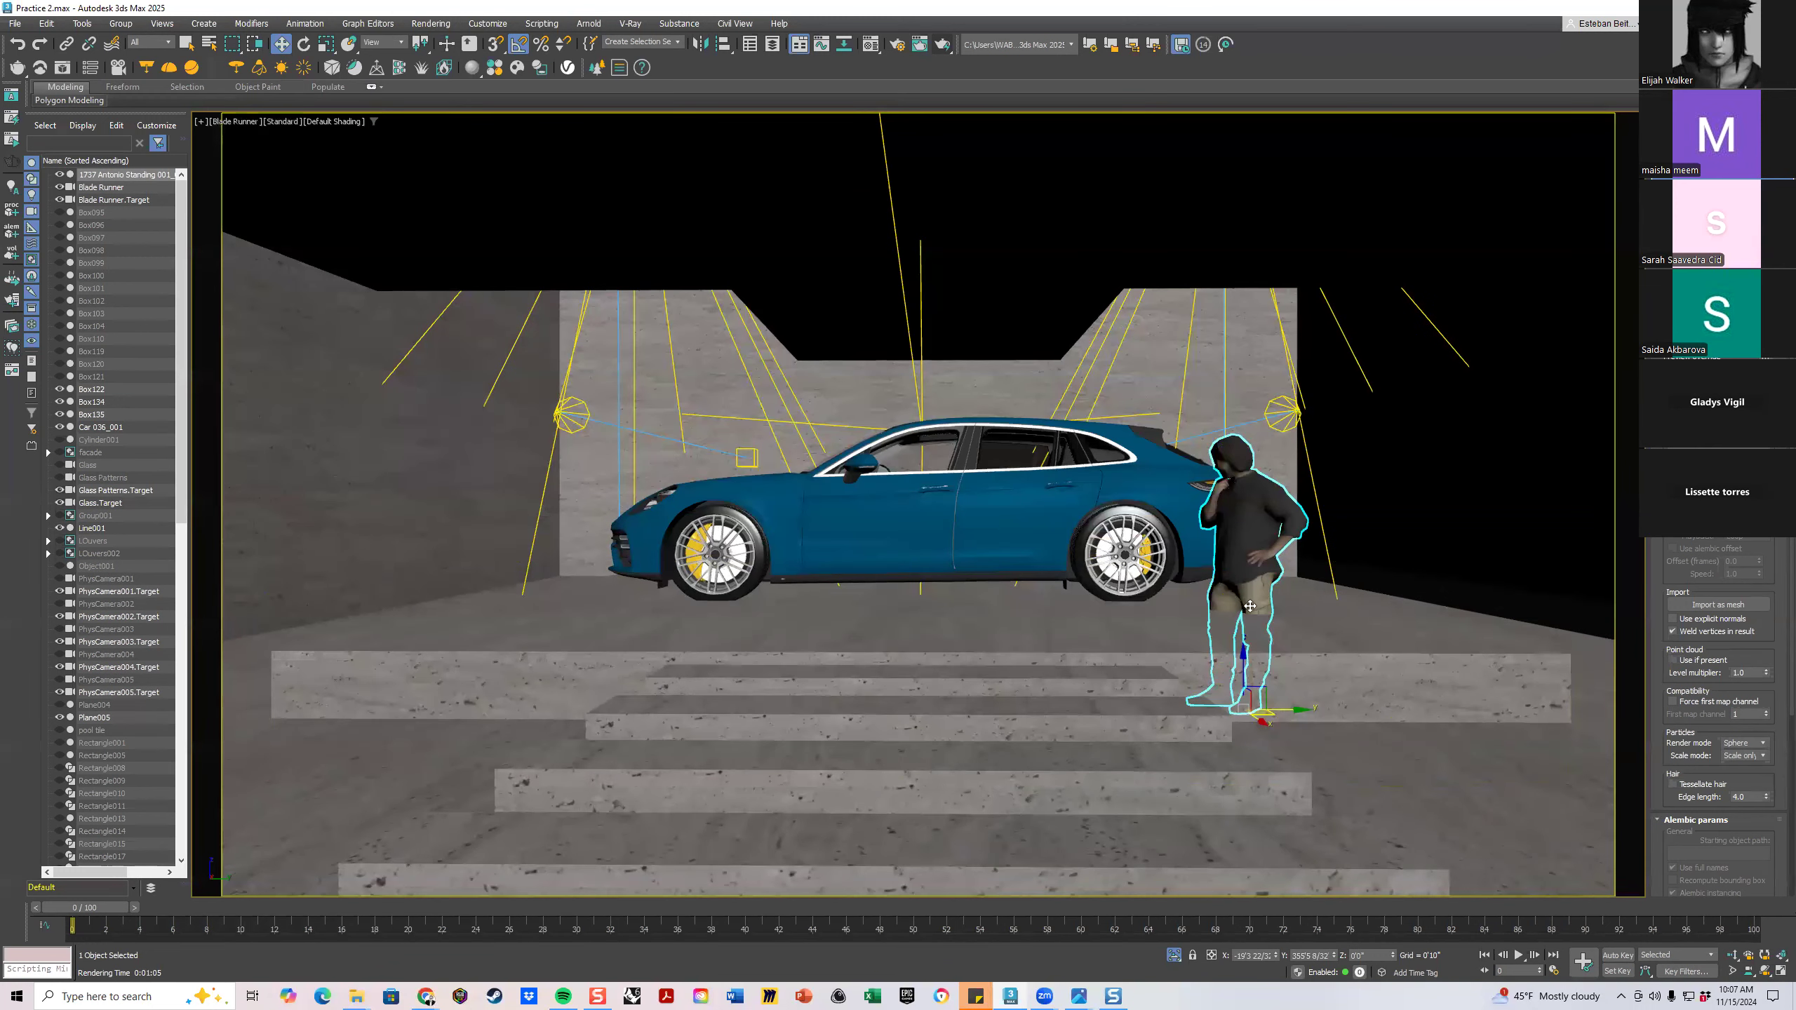
{"action": "left_click_drag", "start_coordinate": [1246, 668], "coordinate": [1261, 574]}
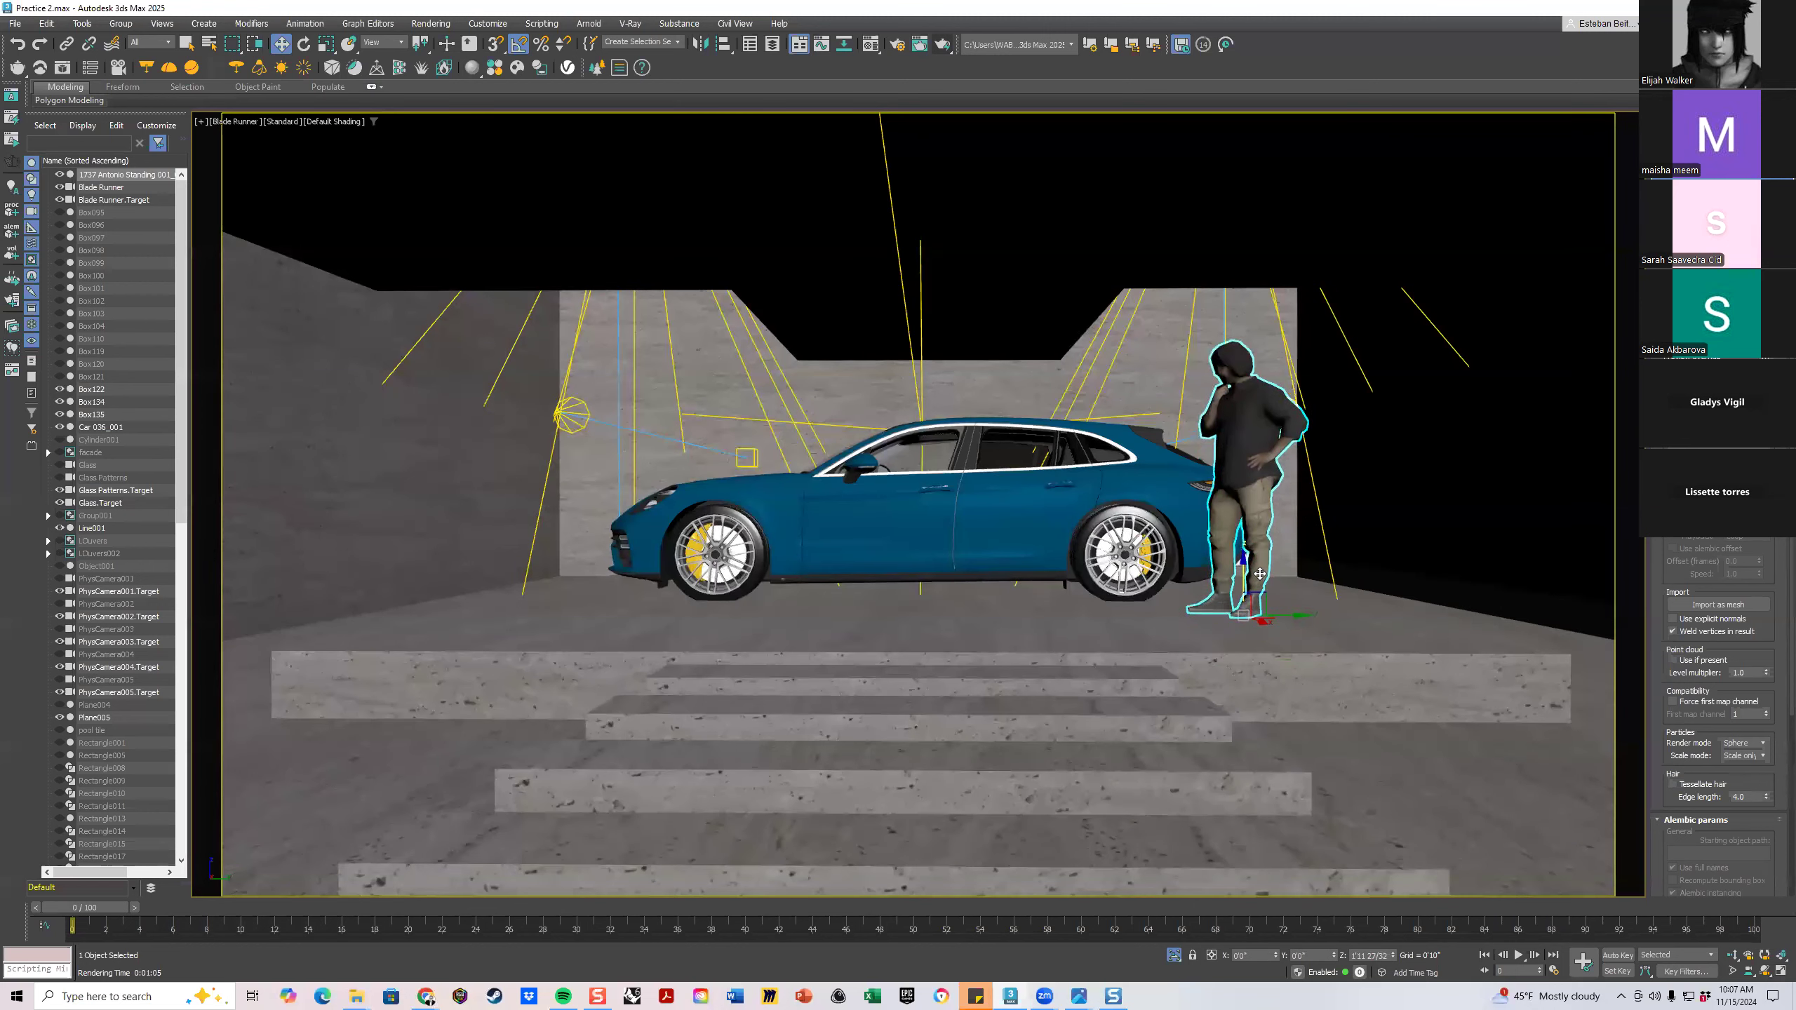
Rotate the standing figure 120 degrees about its vertical axis and move it next to the front end of the car
{"action": "key", "text": "e"}
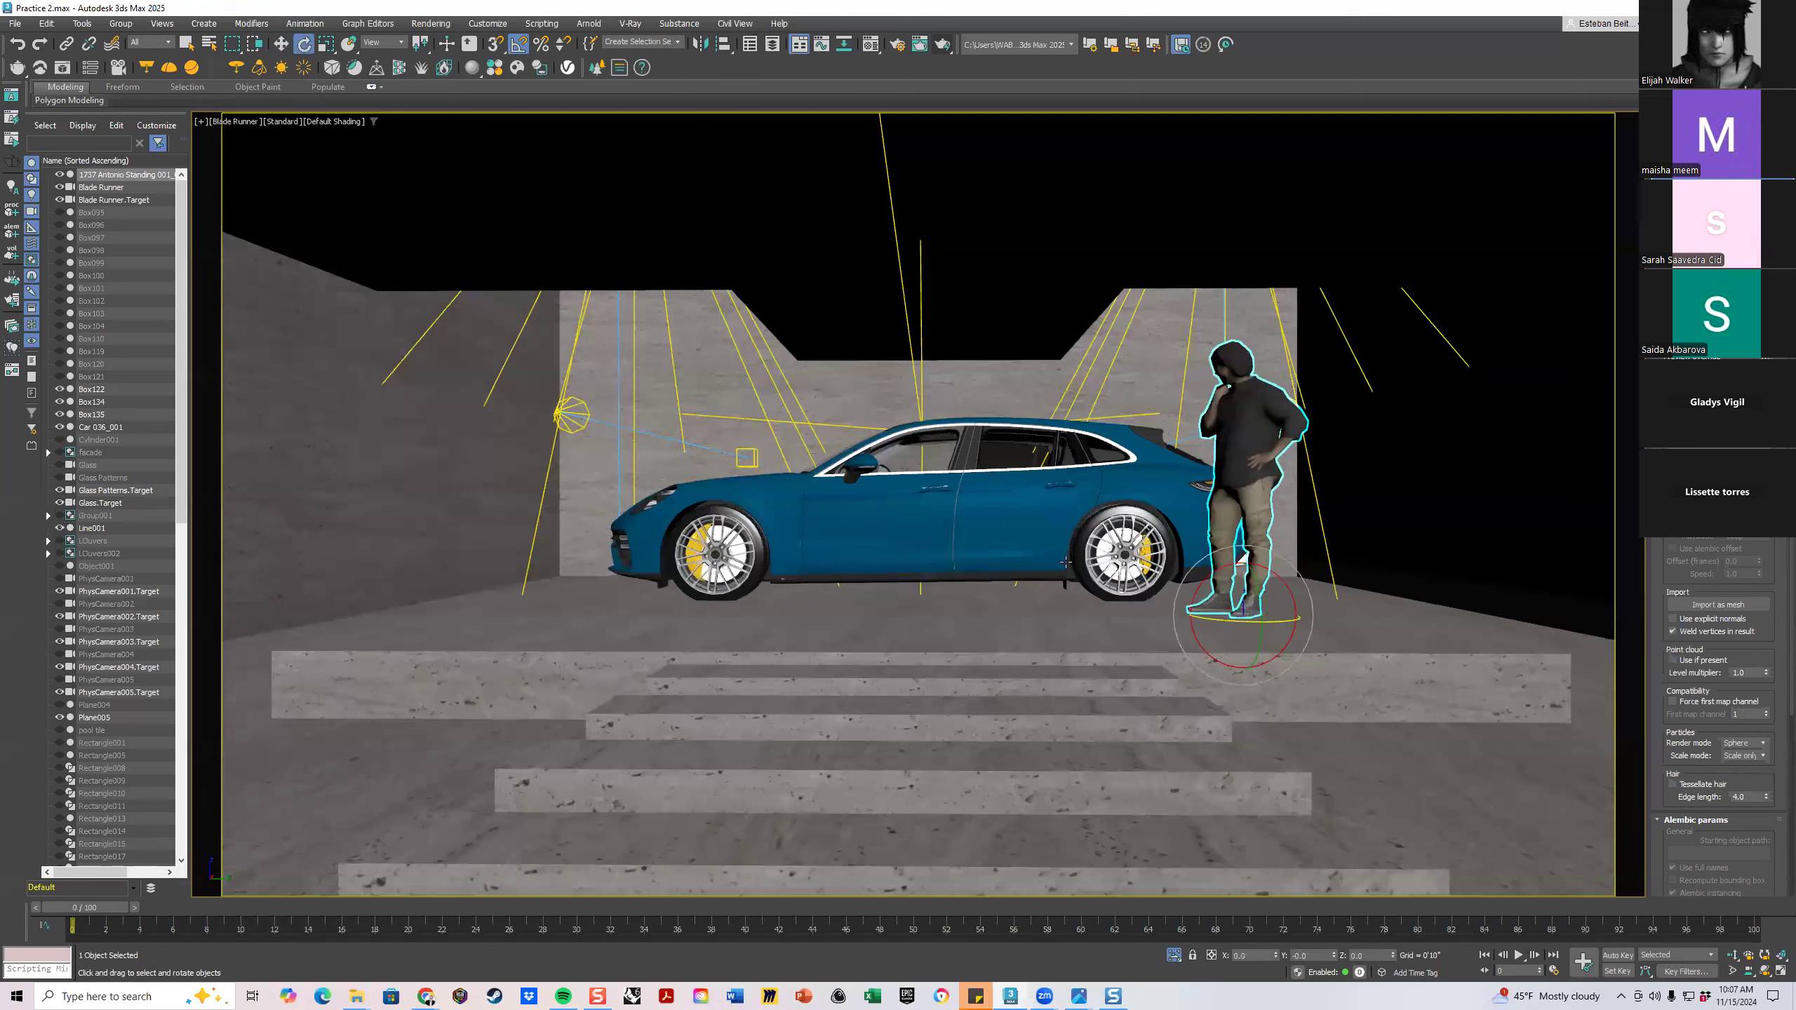
{"action": "left_click_drag", "start_coordinate": [1249, 622], "coordinate": [1332, 618]}
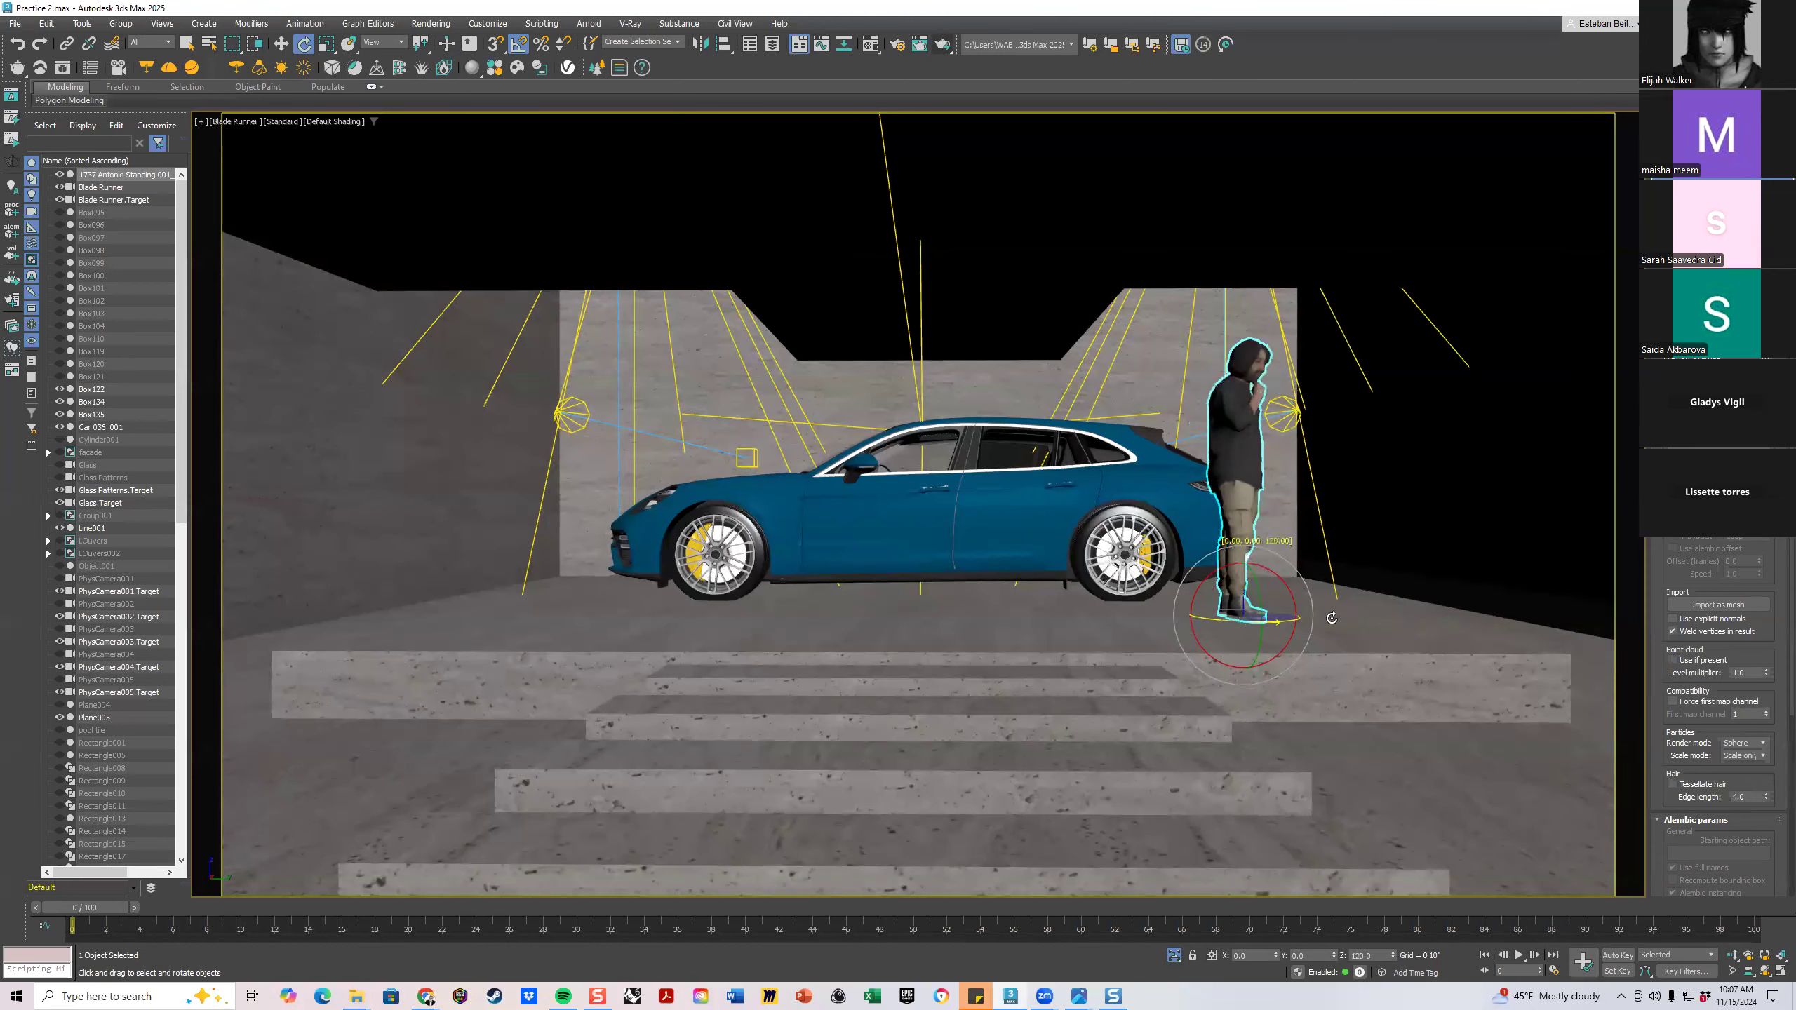
{"action": "key", "text": "alt+w"}
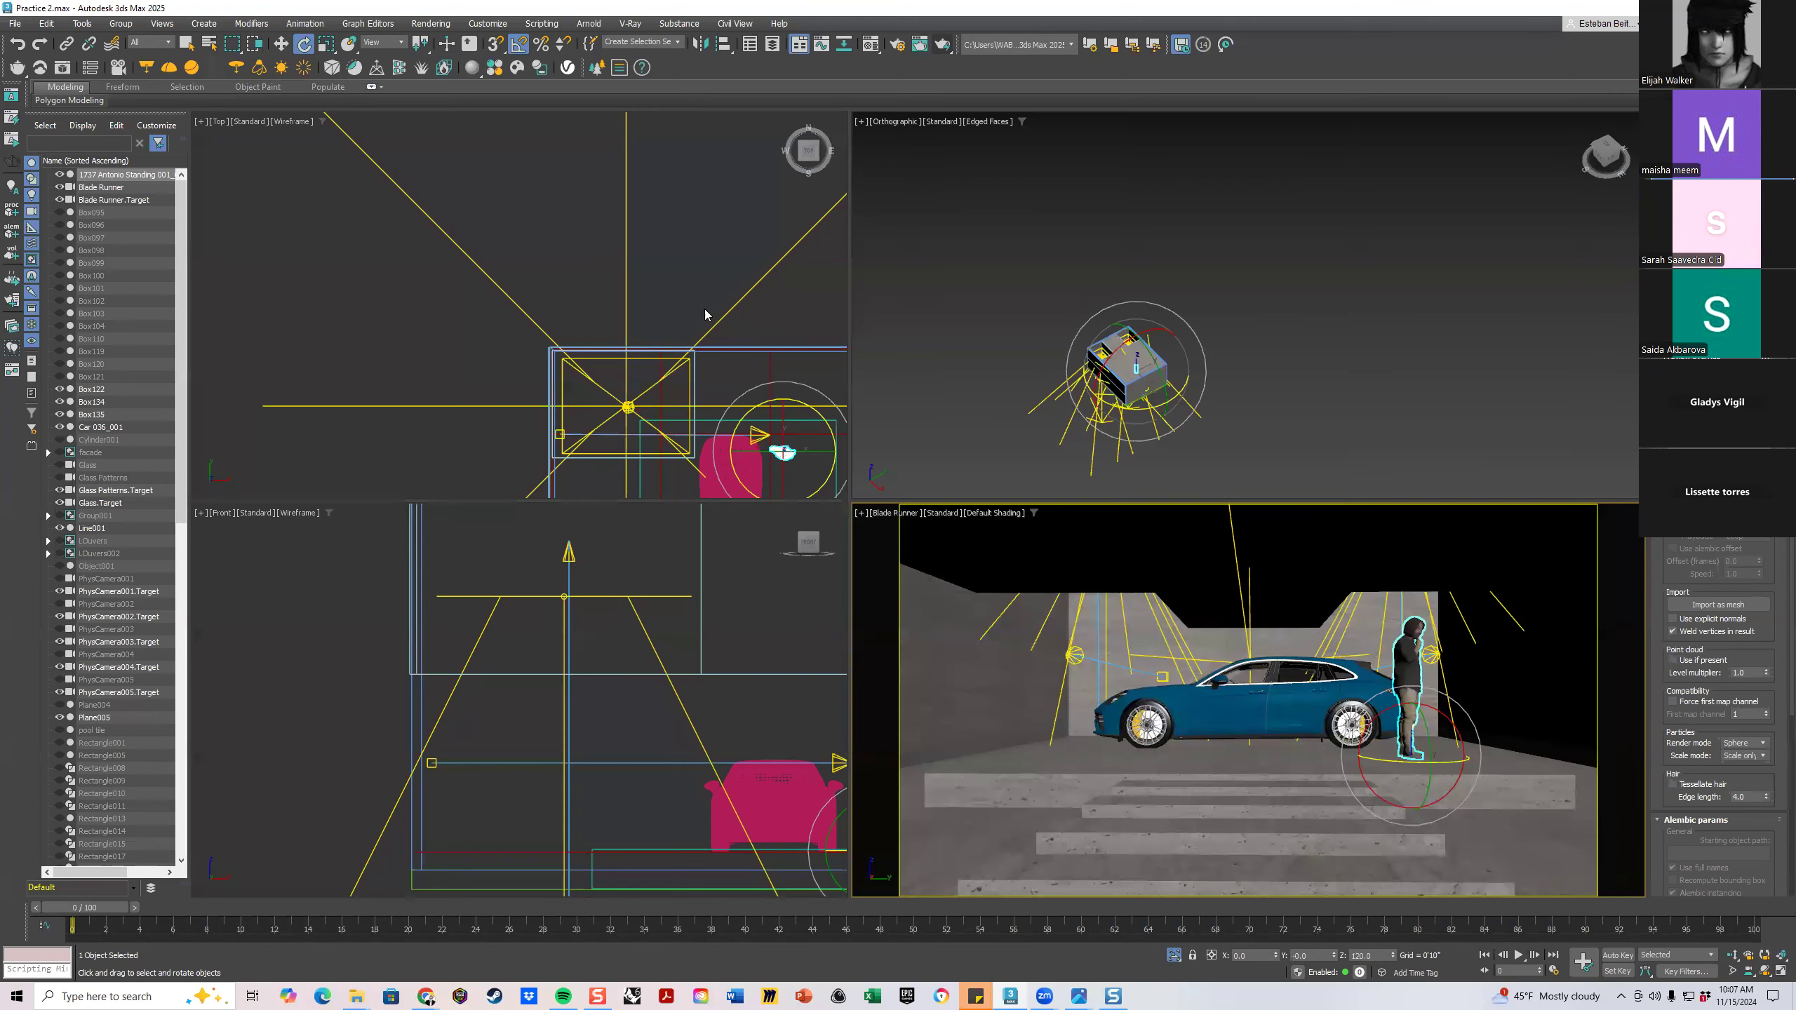
{"action": "middle_click_drag", "start_coordinate": [718, 322], "coordinate": [507, 134]}
{"action": "left_click", "coordinate": [281, 44]}
{"action": "middle_click_drag", "start_coordinate": [626, 245], "coordinate": [640, 197]}
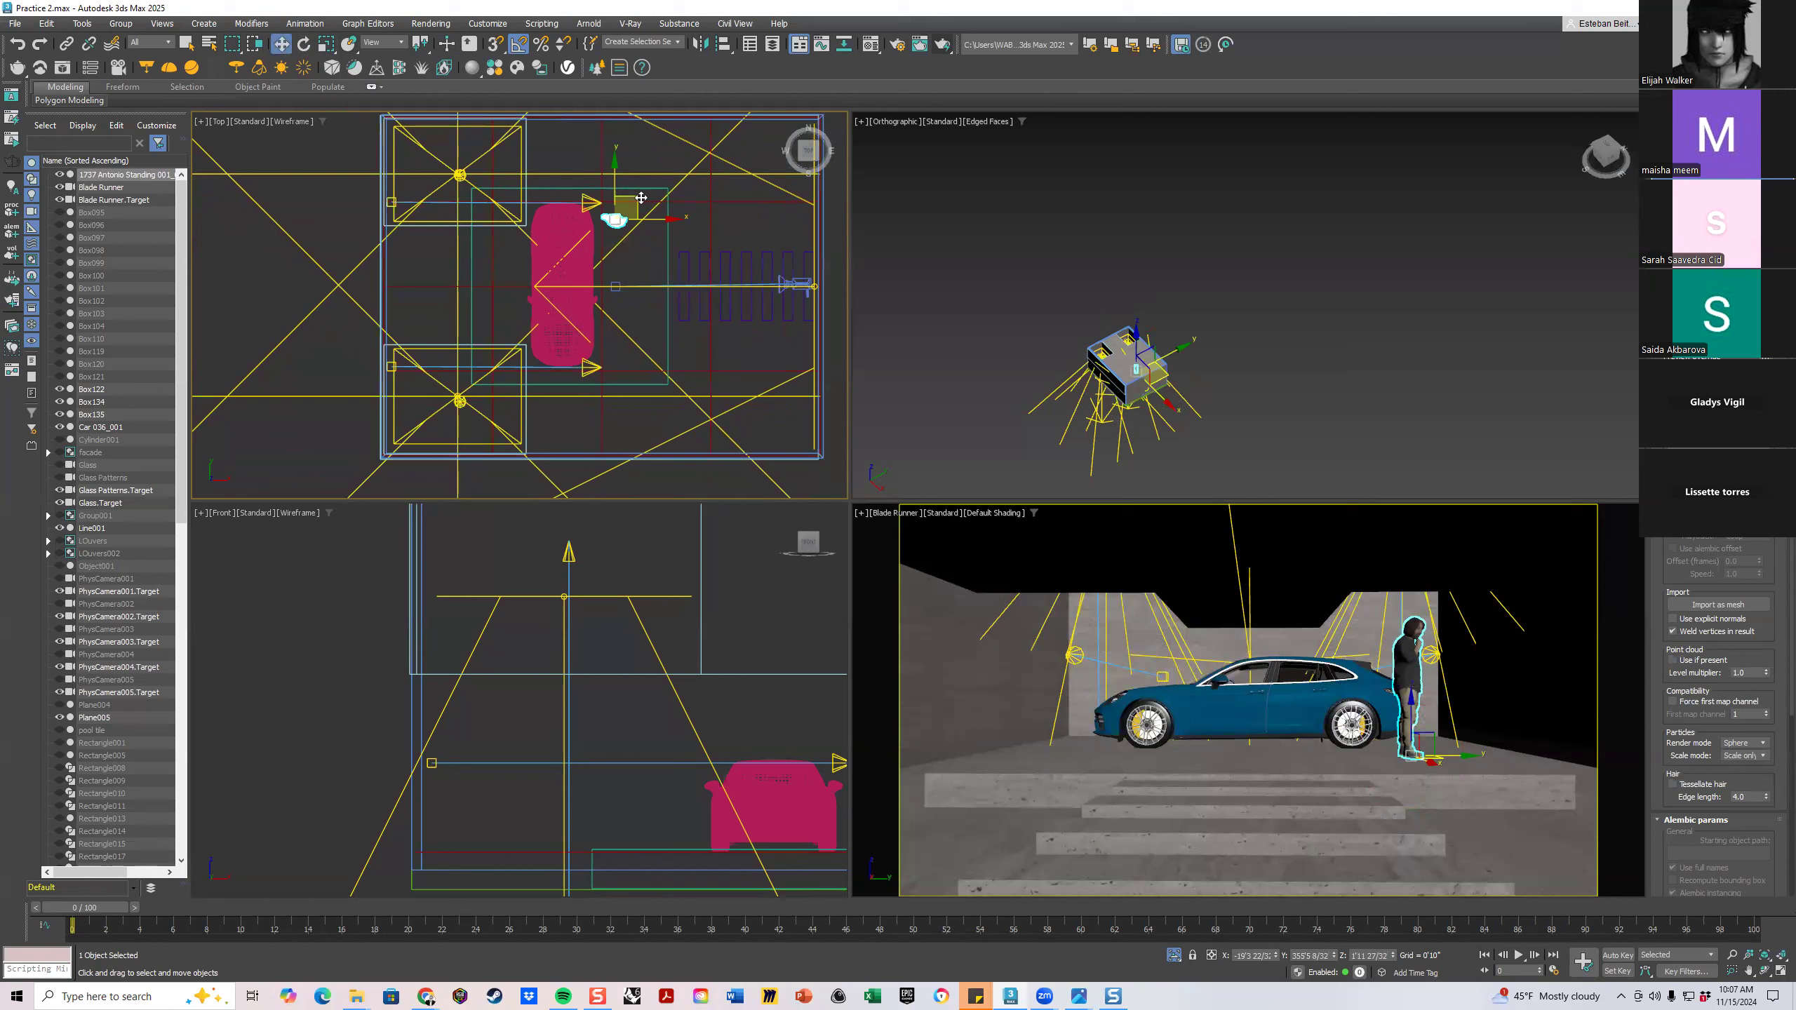
{"action": "left_click_drag", "start_coordinate": [641, 199], "coordinate": [585, 361]}
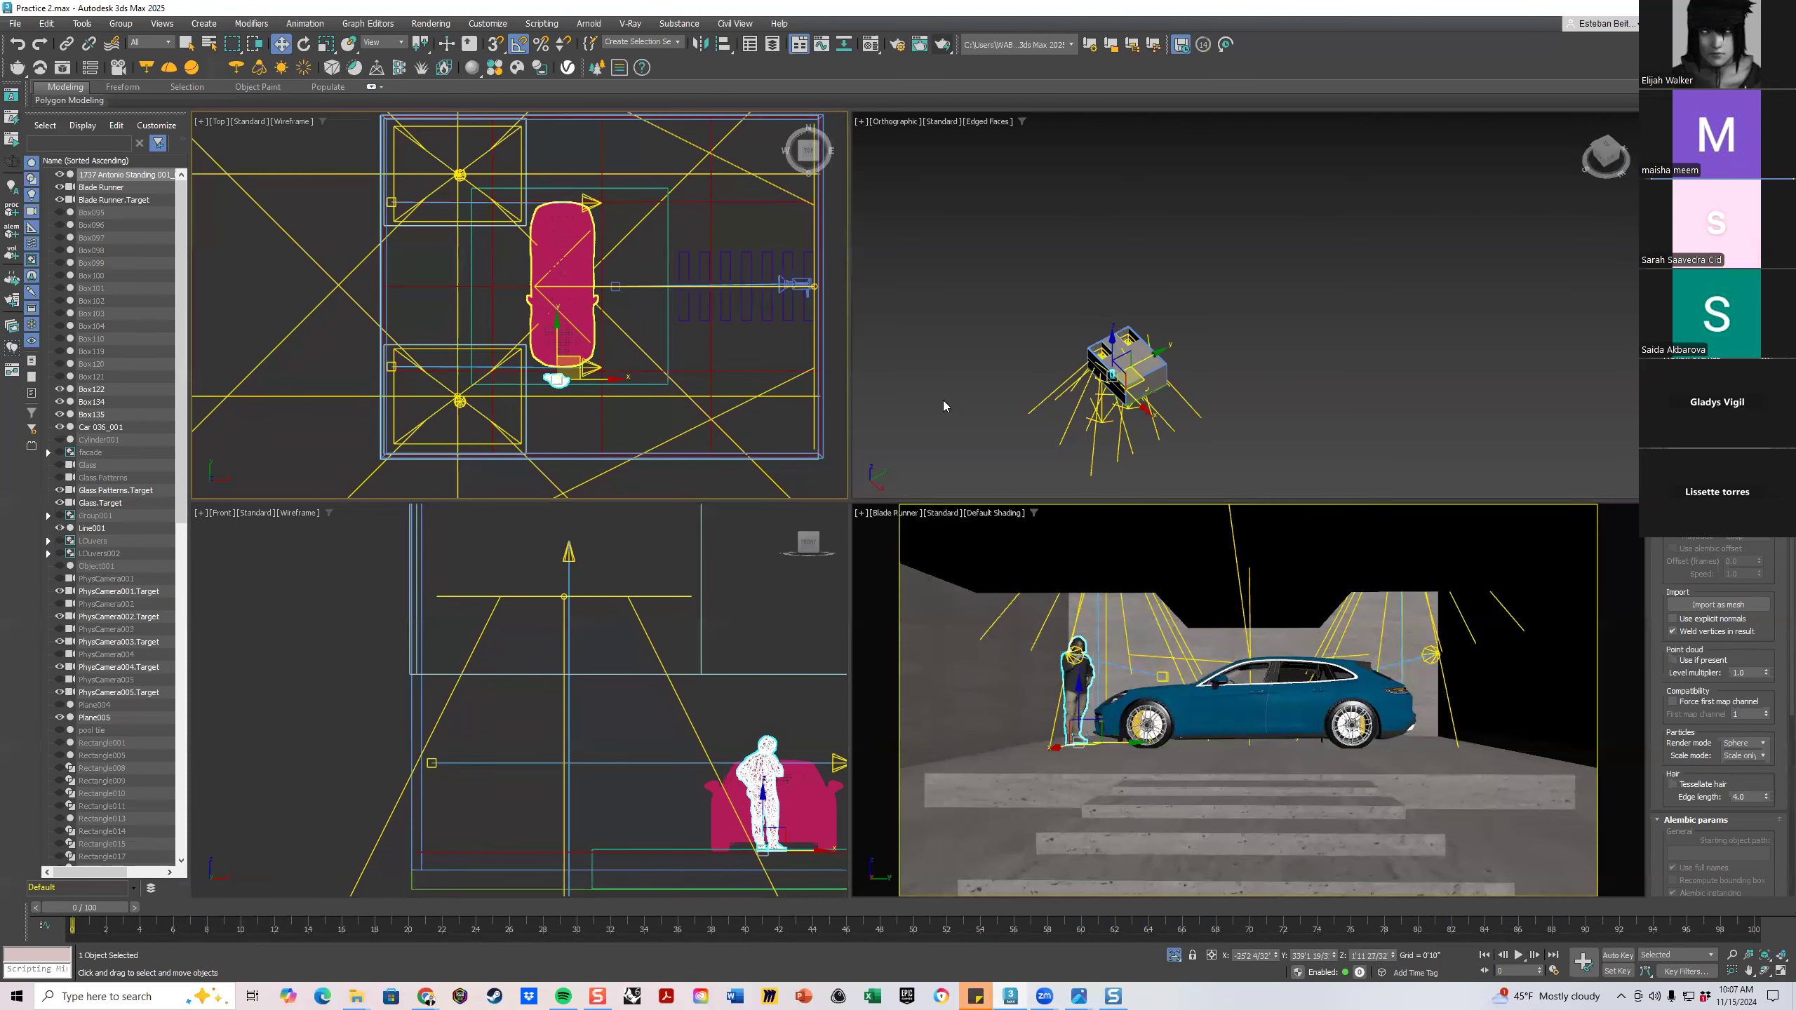
Render the Blade Runner camera view with the car and standing figure, then close the frame buffer
{"action": "left_click", "coordinate": [1475, 540]}
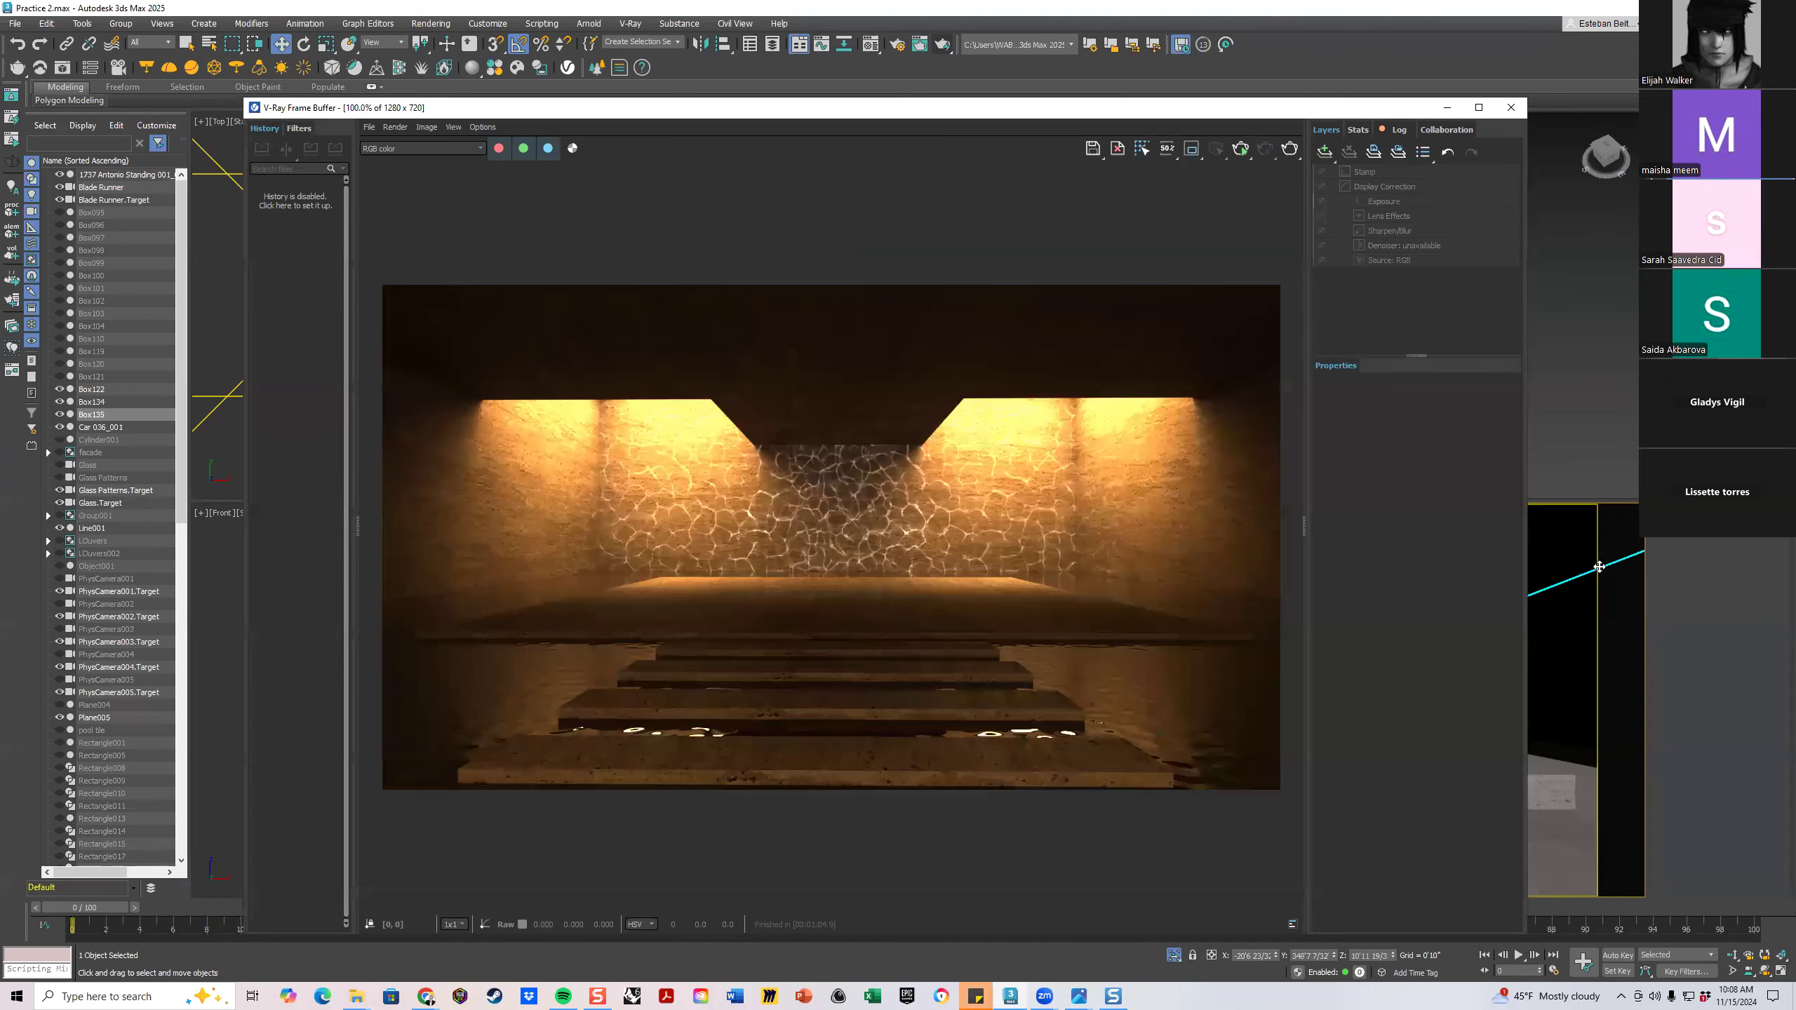
{"action": "left_click", "coordinate": [1599, 567]}
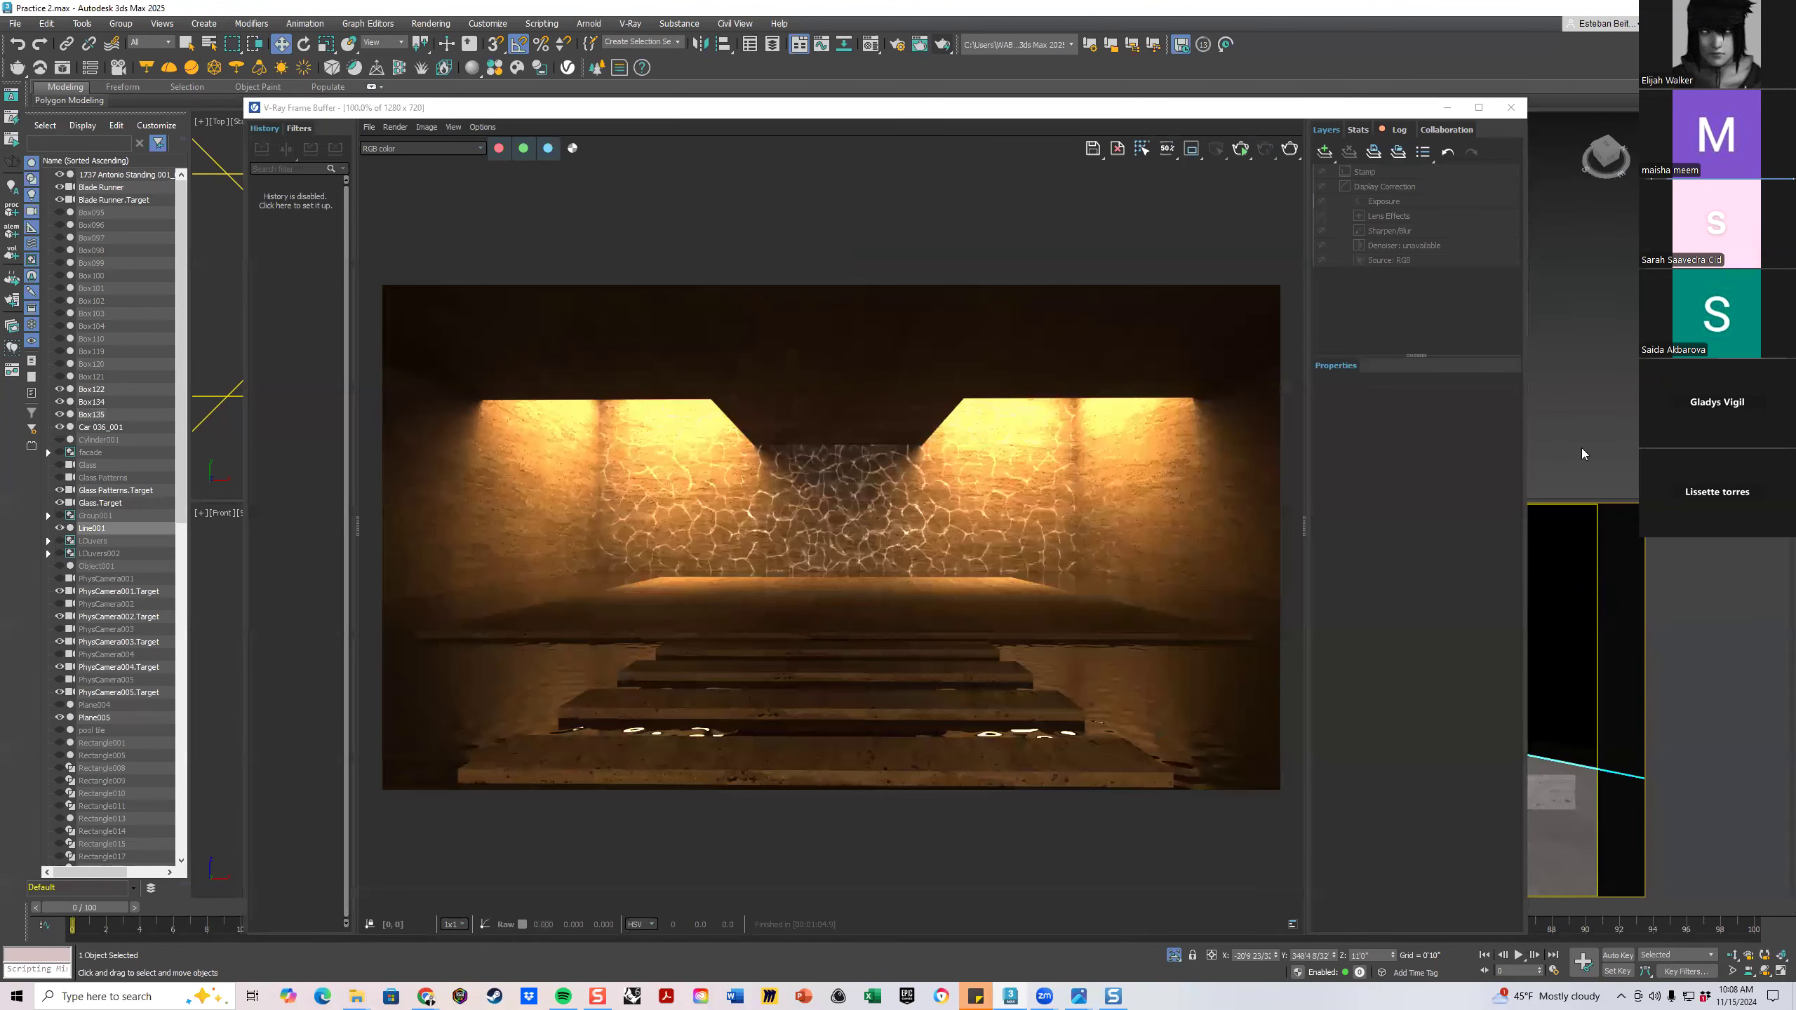
{"action": "left_click", "coordinate": [1288, 150]}
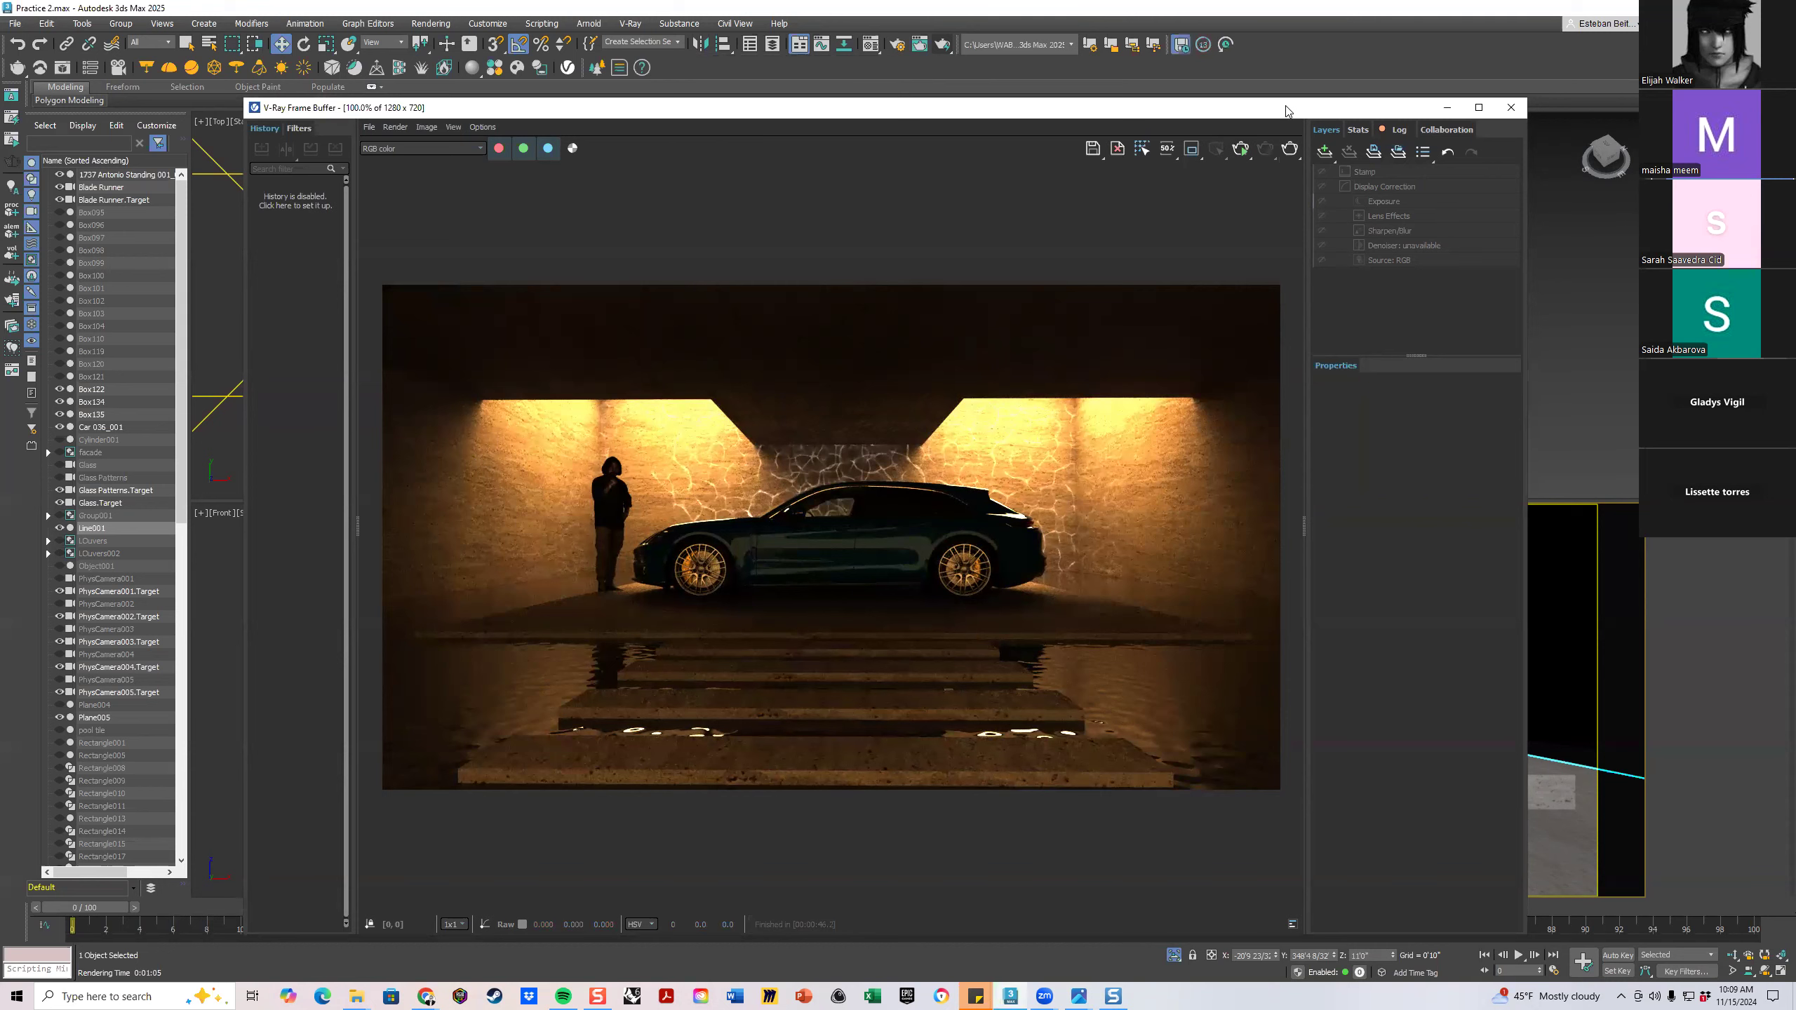
{"action": "left_click", "coordinate": [1511, 108]}
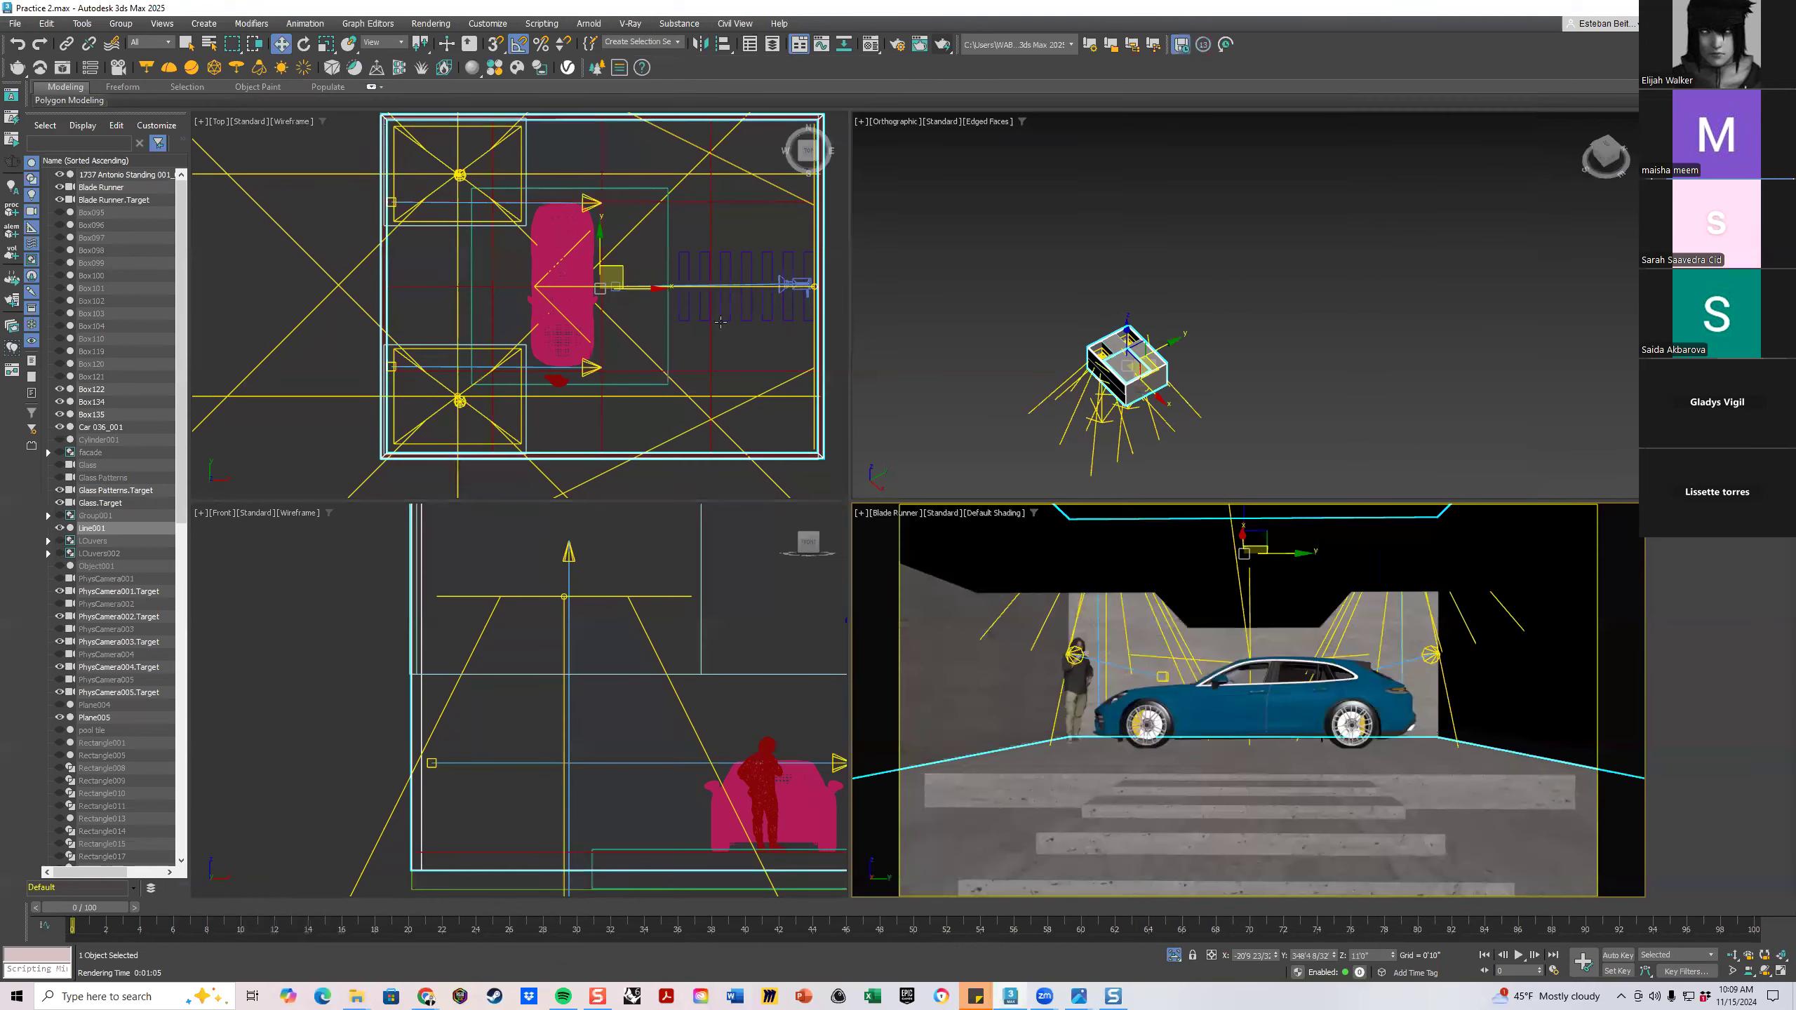
Select the light at the camera end of the room and change its parameter so its direction arrow extends to the back wall
{"action": "left_click", "coordinate": [752, 350]}
{"action": "middle_click_drag", "start_coordinate": [734, 366], "coordinate": [657, 369]}
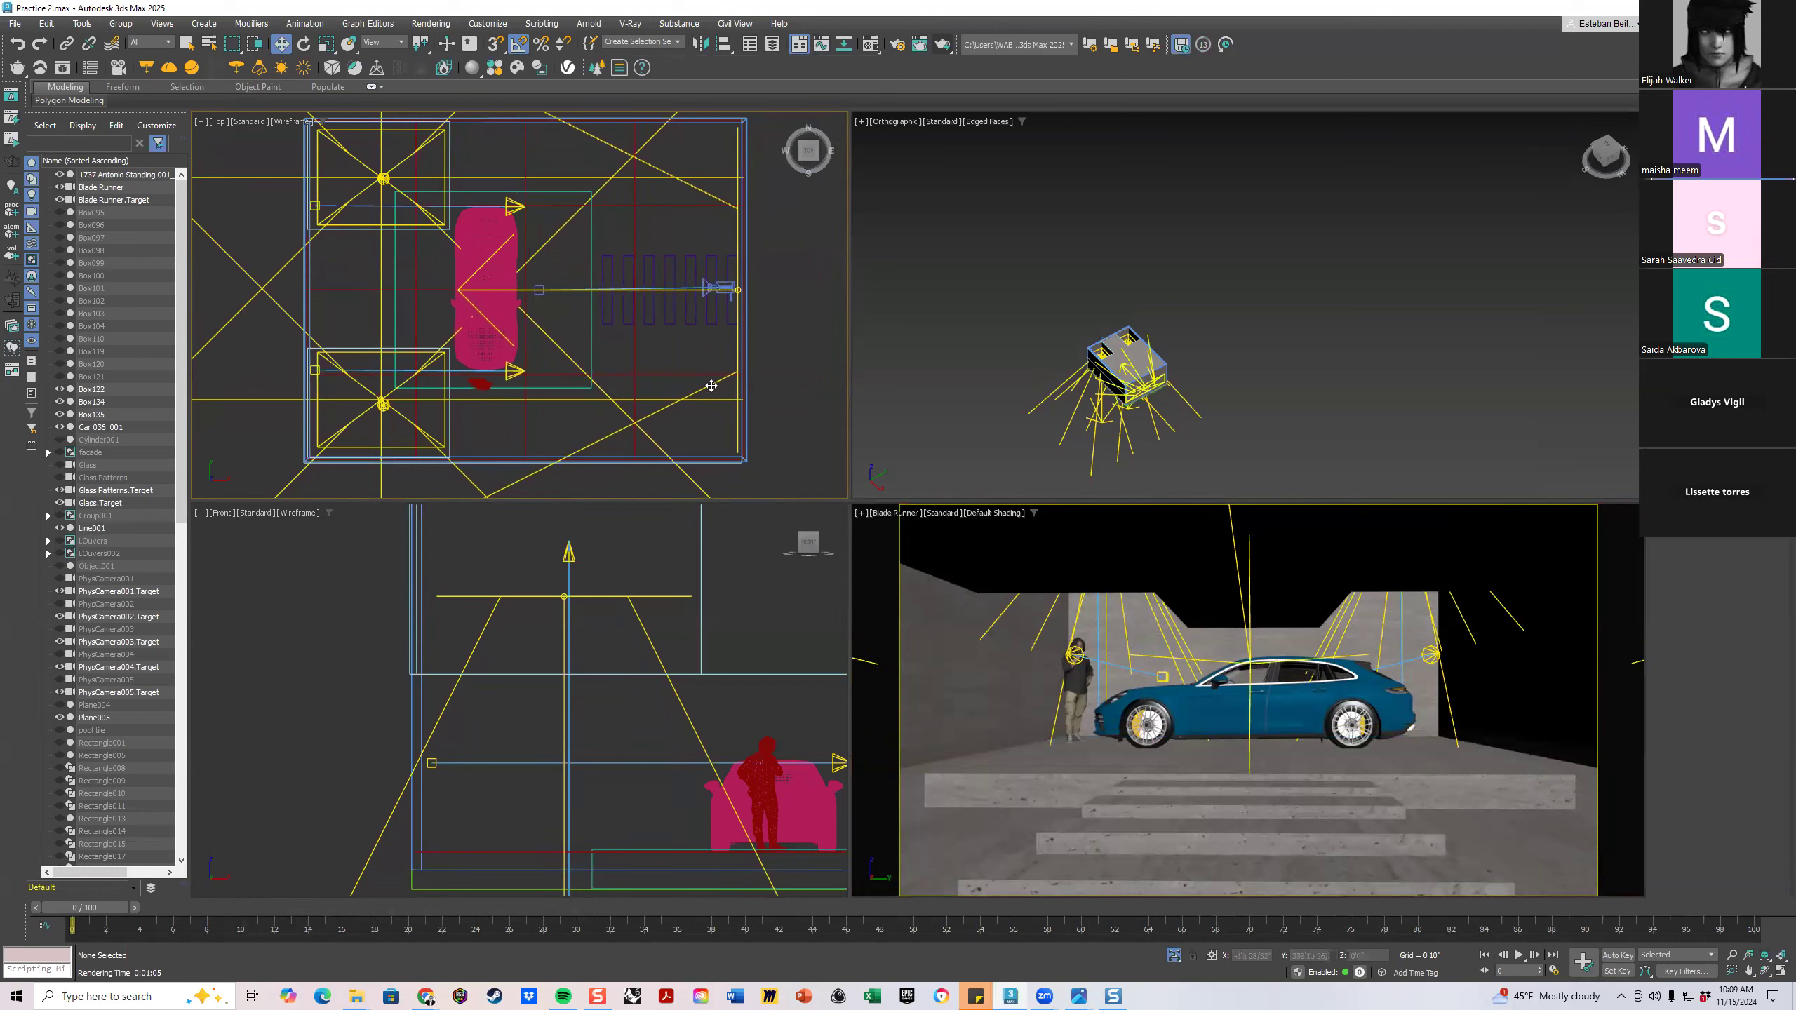
{"action": "left_click", "coordinate": [734, 389]}
{"action": "middle_click_drag", "start_coordinate": [1160, 391], "coordinate": [1006, 357]}
{"action": "scroll", "coordinate": [1140, 336], "scroll_direction": "up", "scroll_amount": 4}
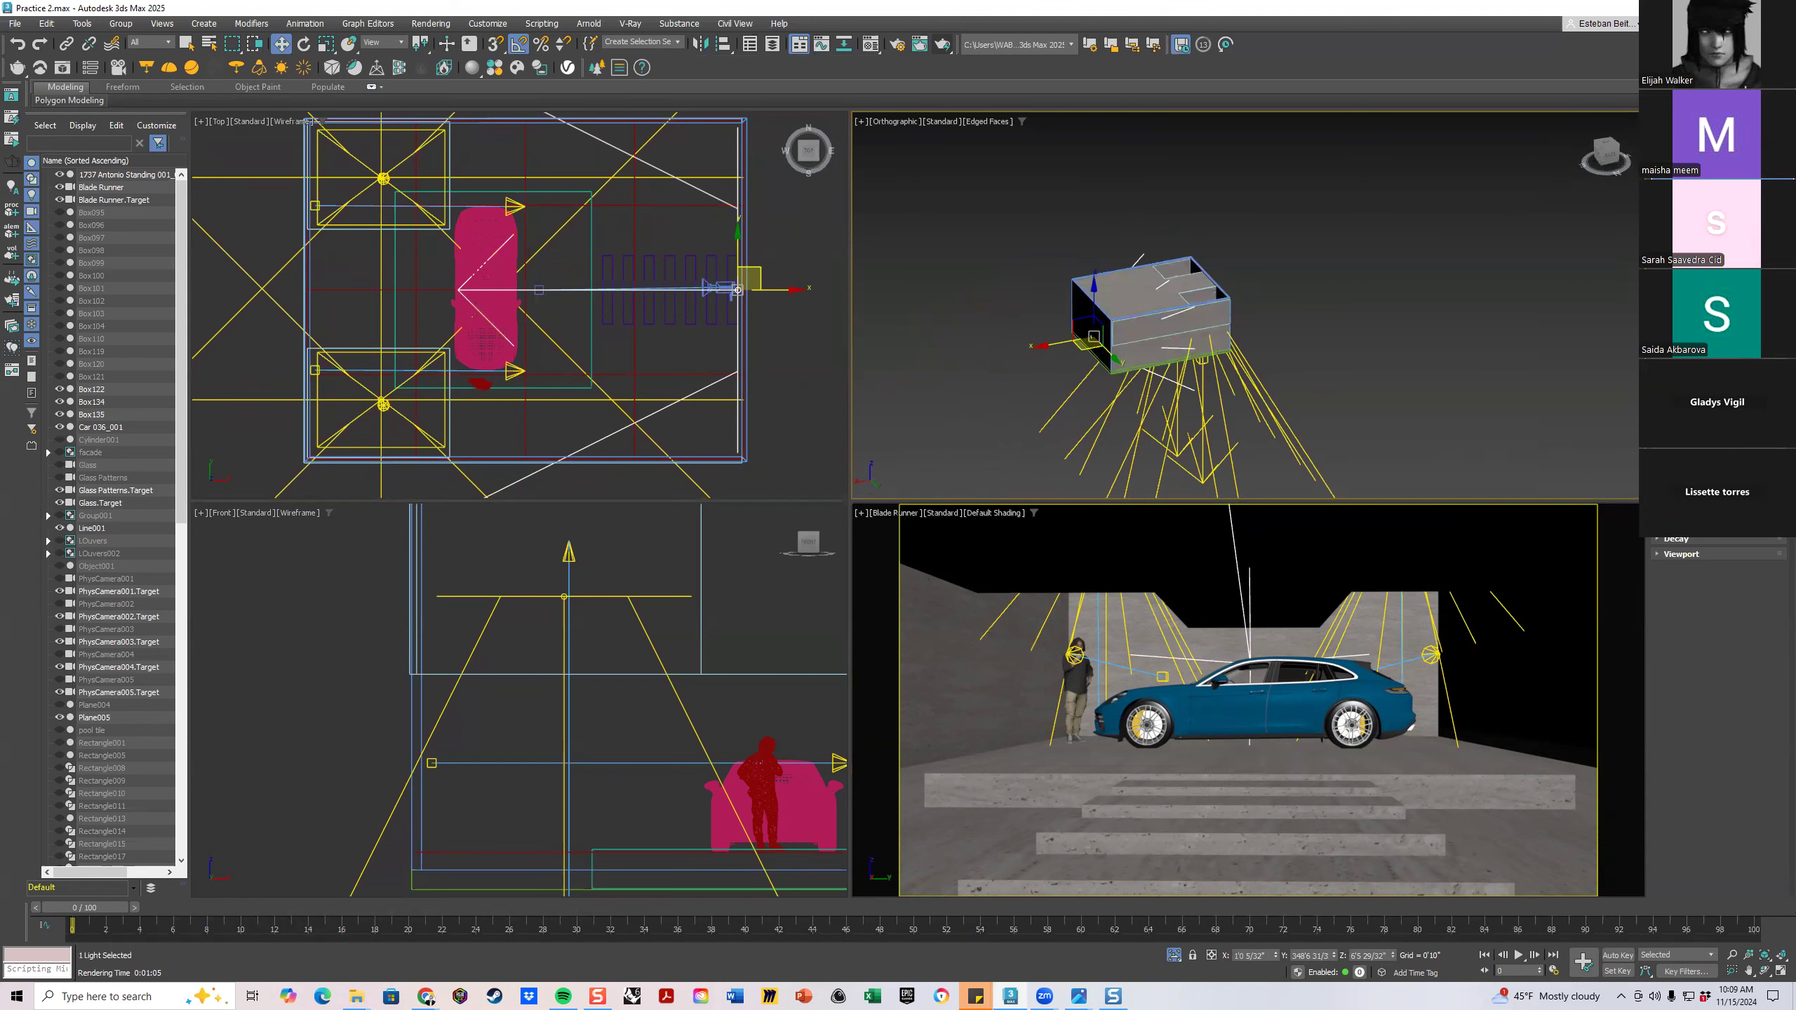
{"action": "key", "text": "Return"}
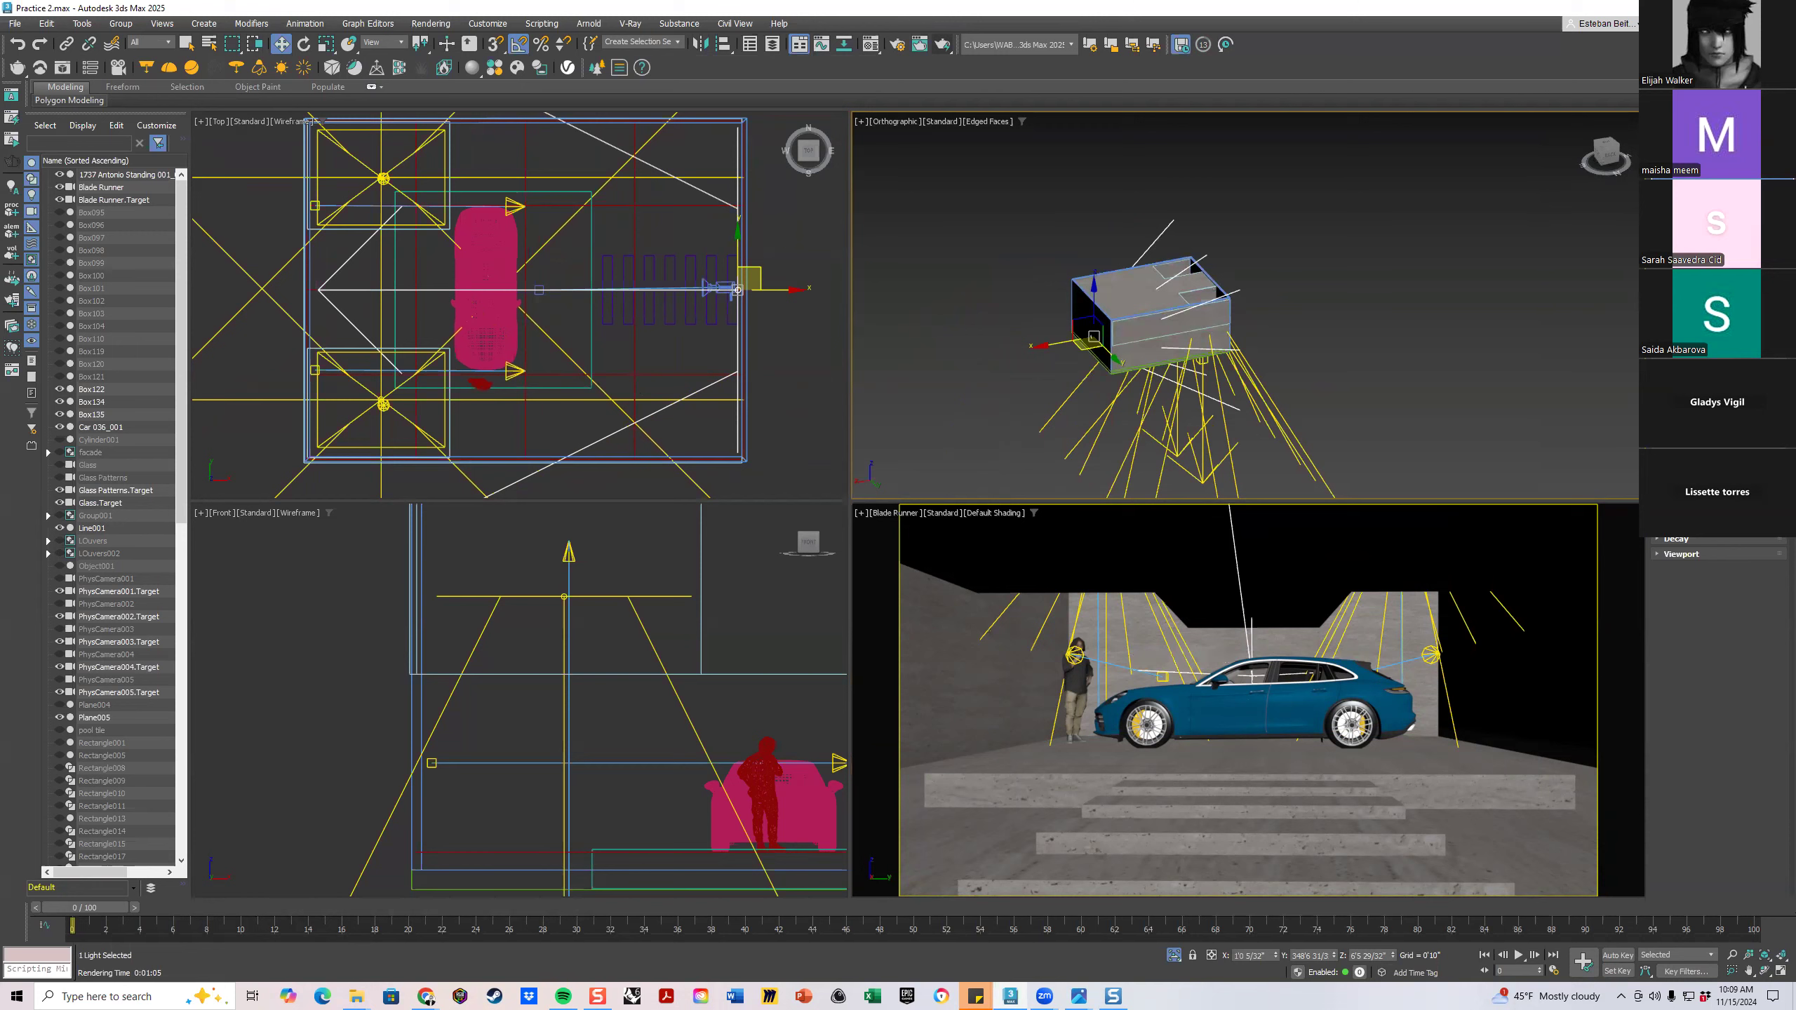
Clone the spotlight that shines over the car onto the back wall, together with its target, and place the copy toward the steps
{"action": "left_click", "coordinate": [594, 350]}
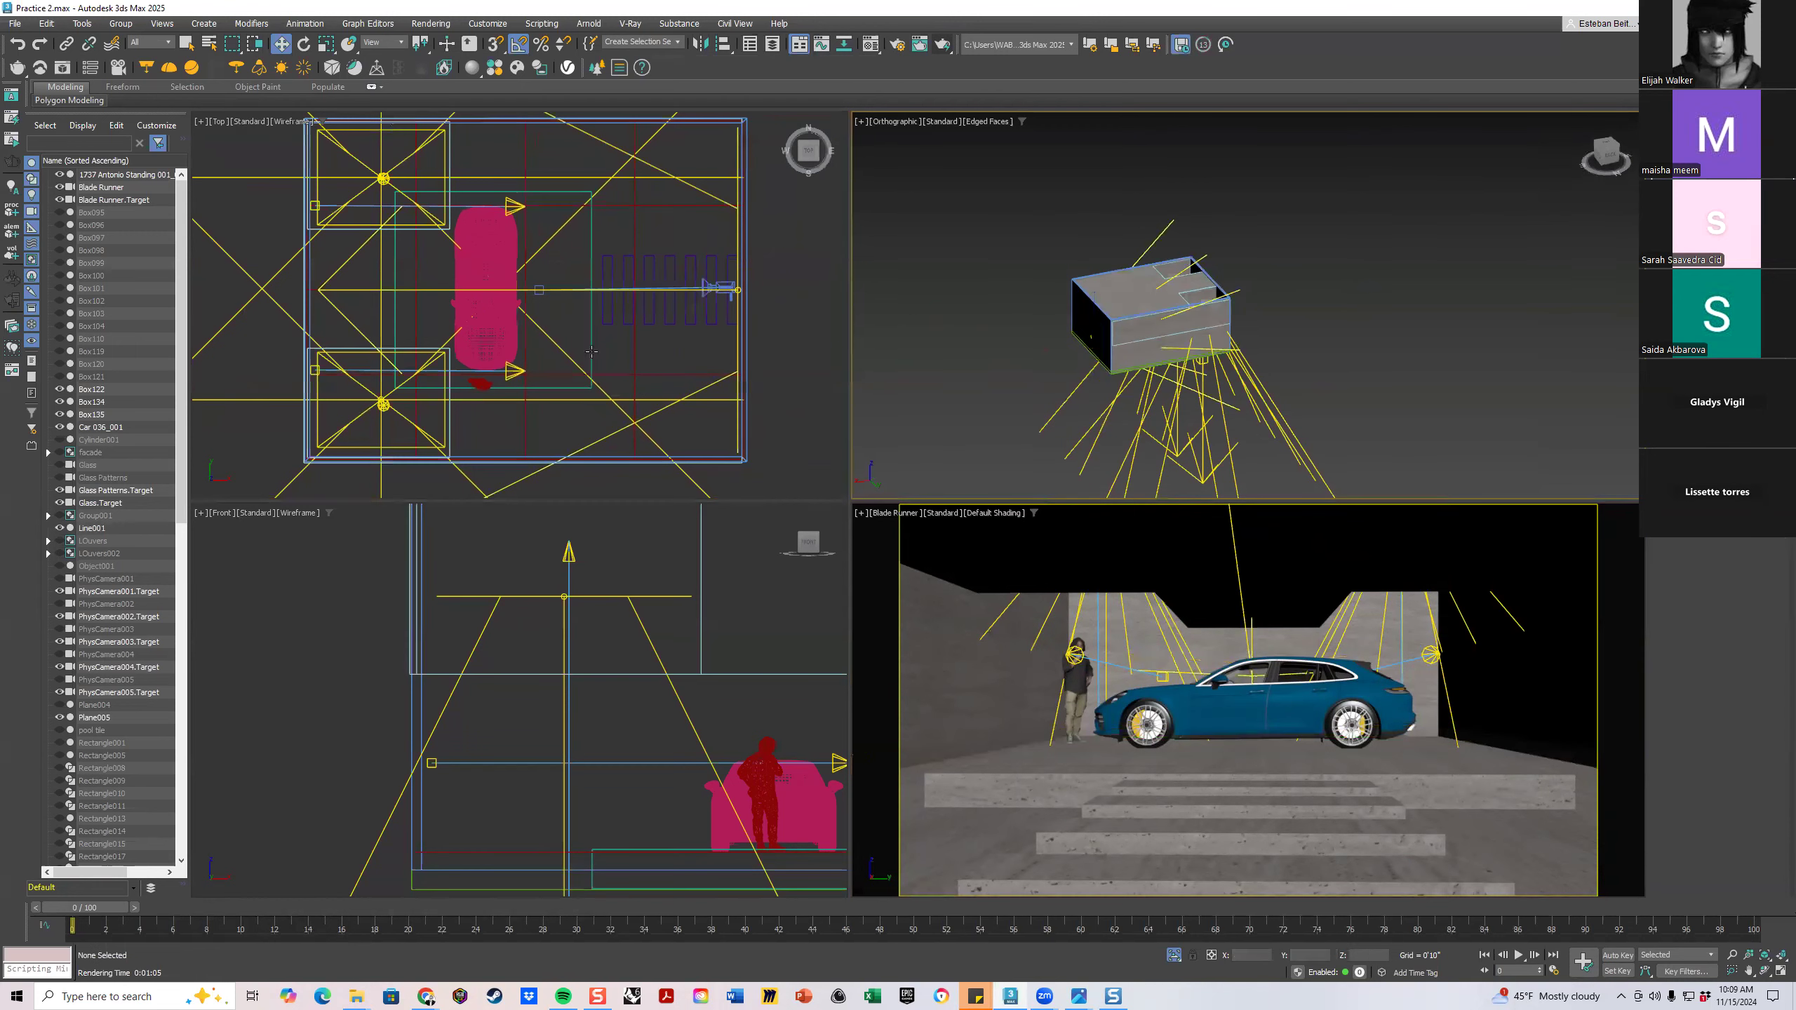
{"action": "middle_click_drag", "start_coordinate": [452, 255], "coordinate": [518, 319]}
{"action": "scroll", "coordinate": [406, 273], "scroll_direction": "up", "scroll_amount": 2}
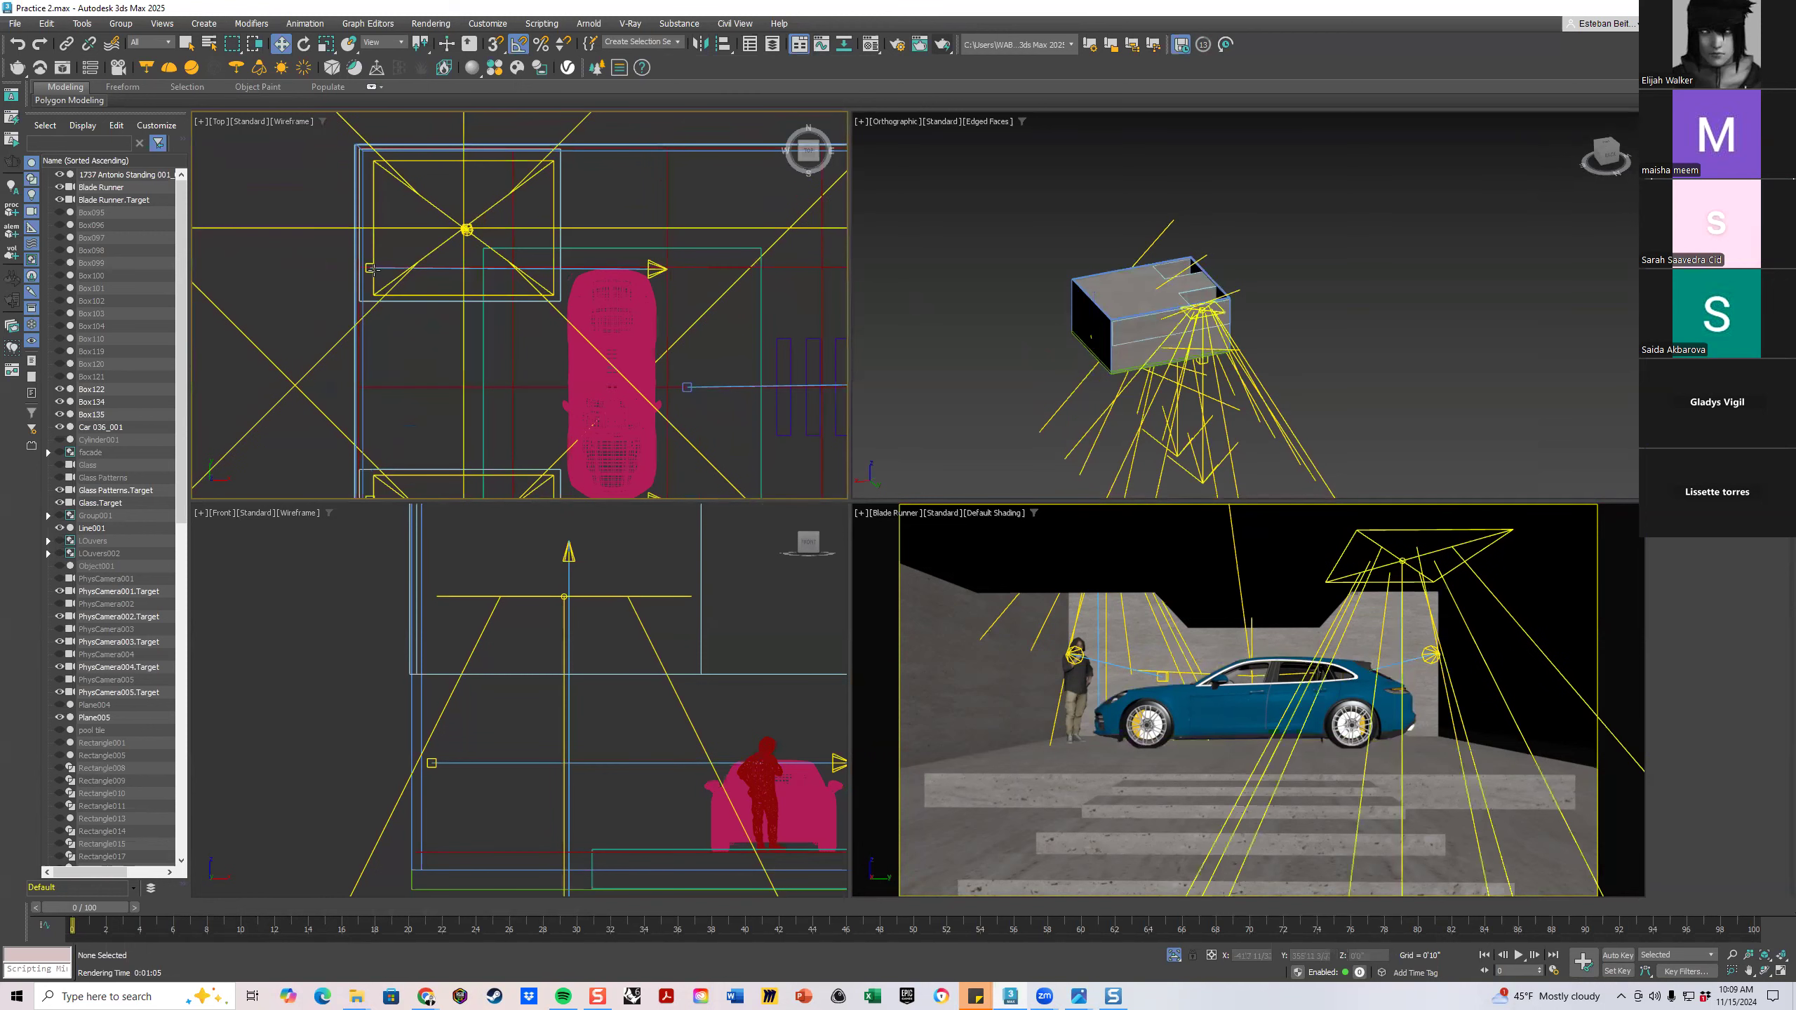
{"action": "left_click", "coordinate": [370, 267]}
{"action": "left_click", "coordinate": [658, 268]}
{"action": "middle_click_drag", "start_coordinate": [634, 322], "coordinate": [518, 331]}
{"action": "scroll", "coordinate": [519, 331], "scroll_direction": "down", "scroll_amount": 2}
{"action": "mouse_move", "coordinate": [454, 266]}
{"action": "left_mouse_down"}
{"action": "mouse_move", "coordinate": [715, 278]}
{"action": "mouse_move", "coordinate": [733, 296]}
{"action": "left_mouse_up"}
{"action": "left_click", "coordinate": [900, 558]}
Rotate the copied spotlight a quarter turn to aim at the side wall and move it between the car and the steps
{"action": "left_click", "coordinate": [304, 44]}
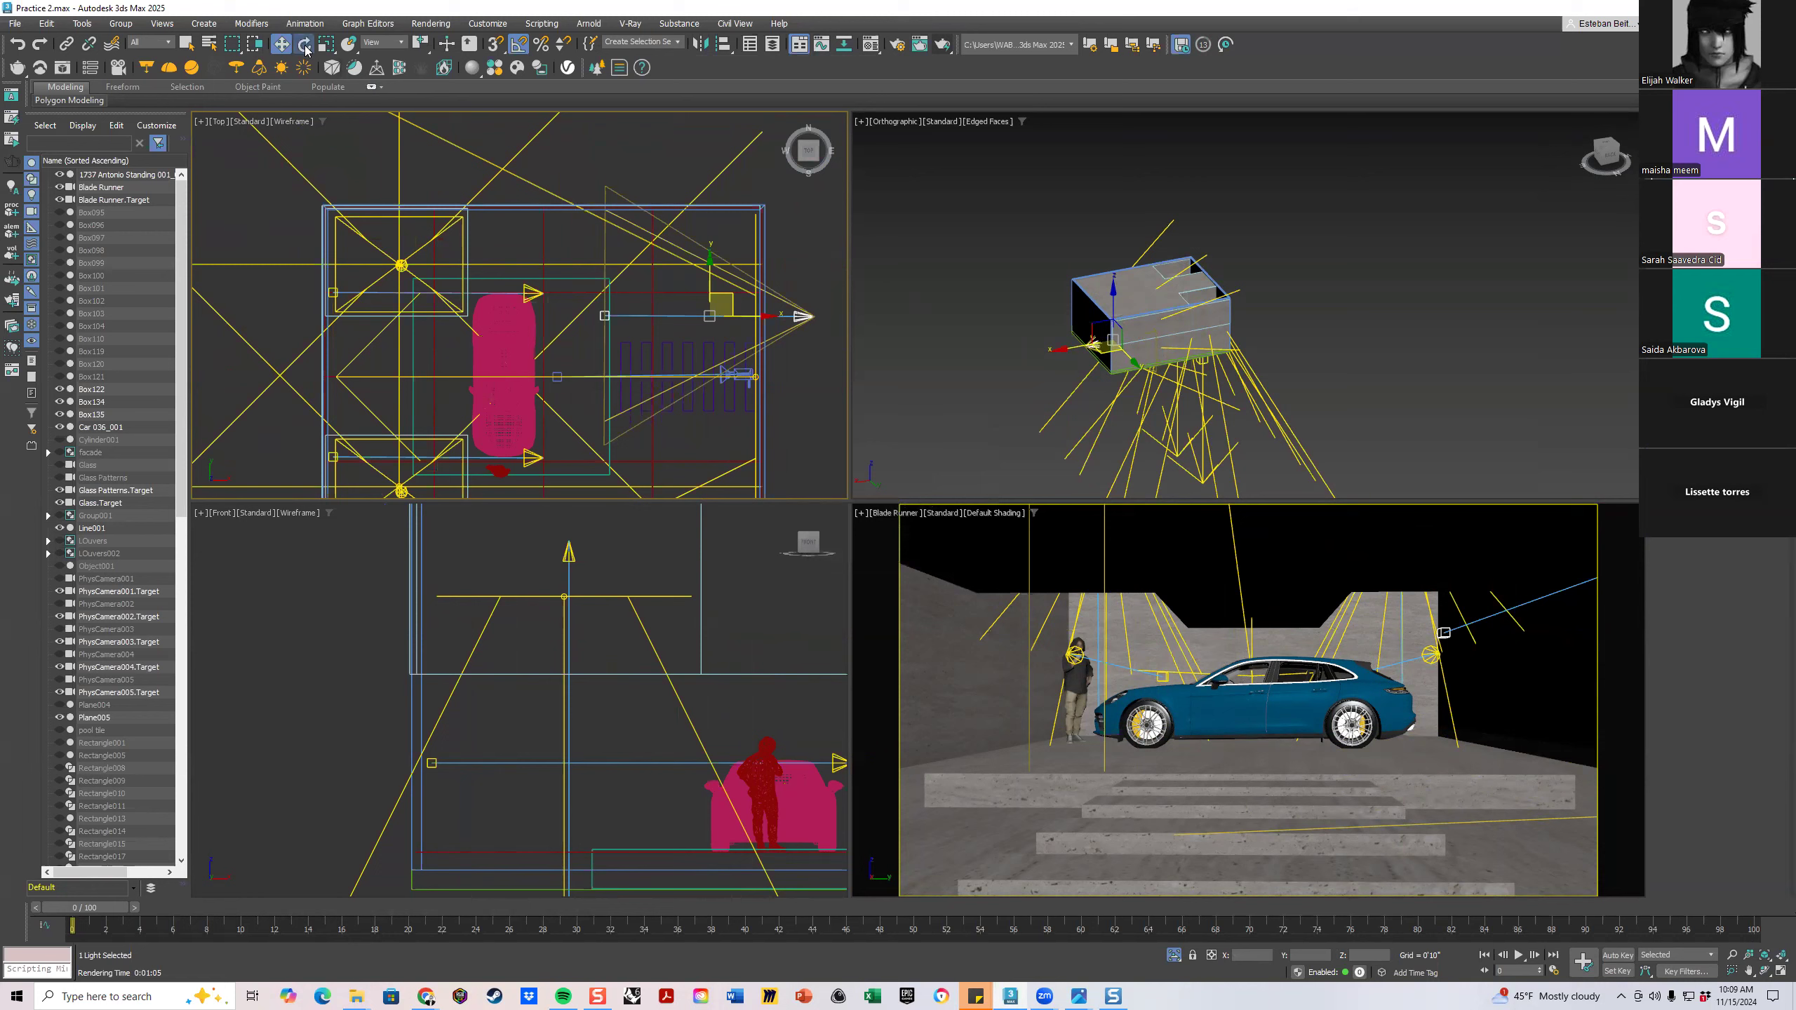
{"action": "left_click_drag", "start_coordinate": [774, 335], "coordinate": [582, 416]}
{"action": "key", "text": "w"}
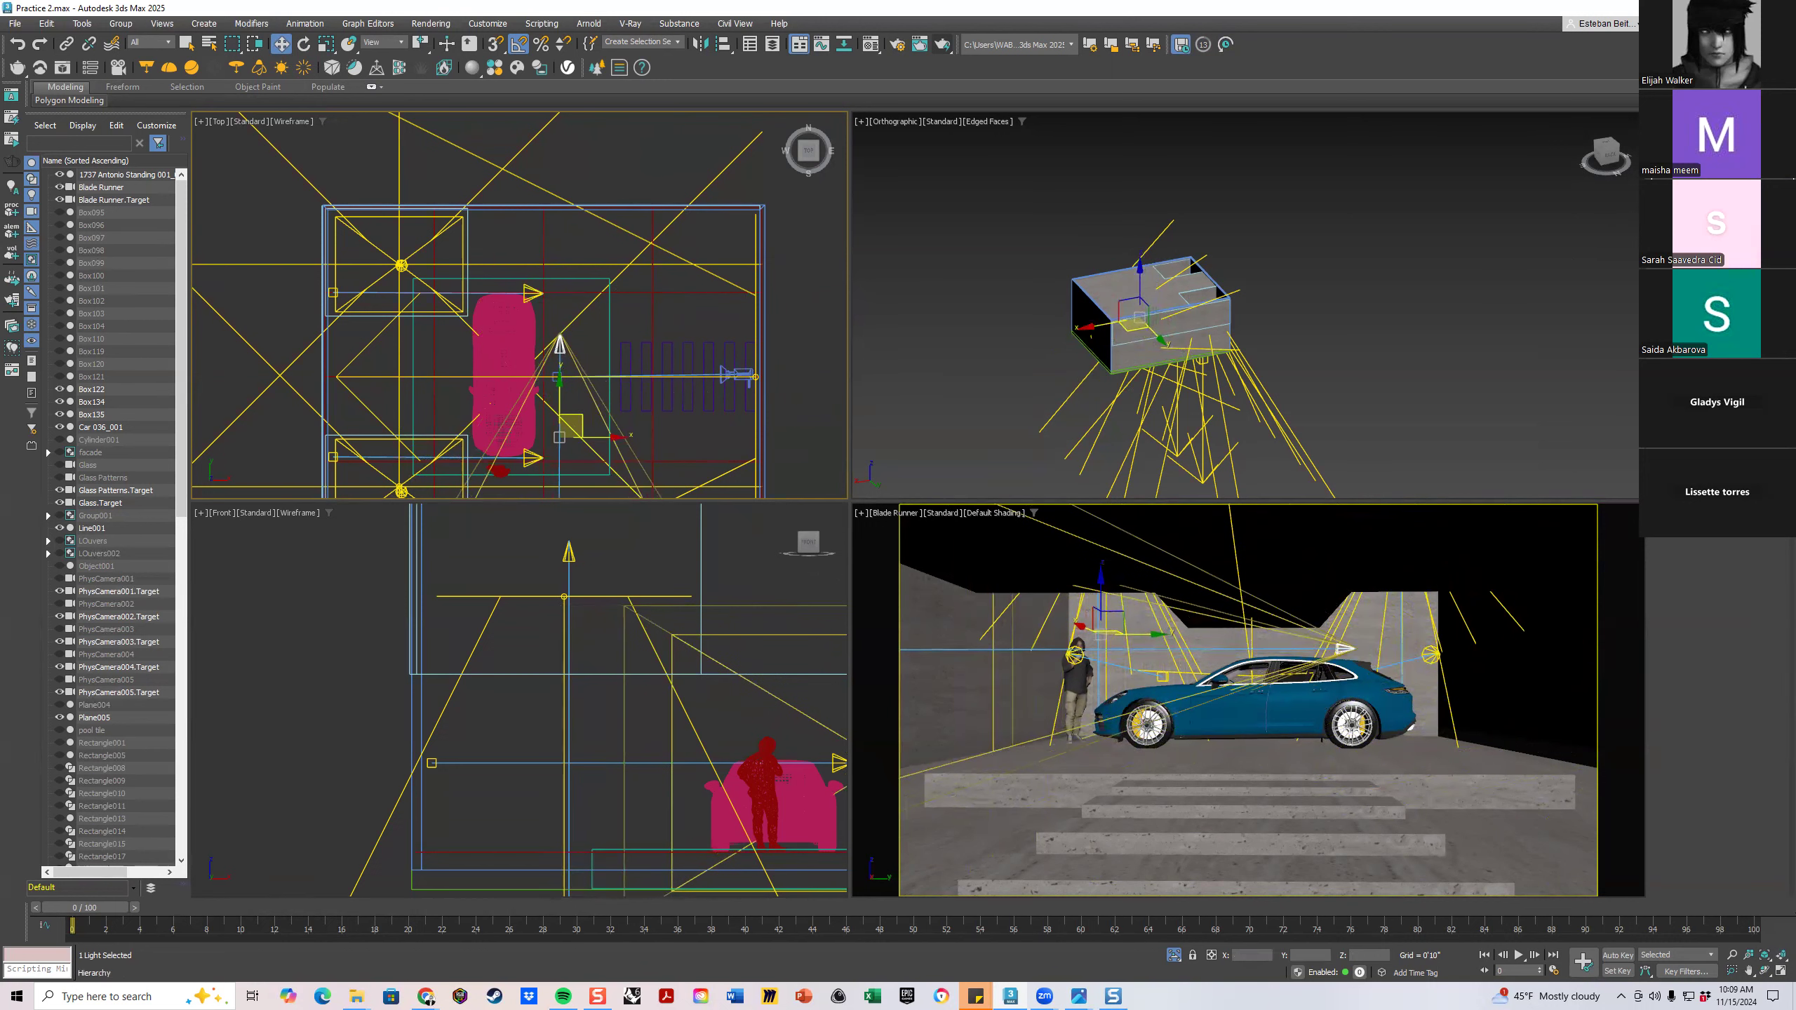
Narrow the copied spotlight's falloff to 24.3 and widen its rectangular aspect to about 2.4
{"action": "left_click", "coordinate": [562, 341]}
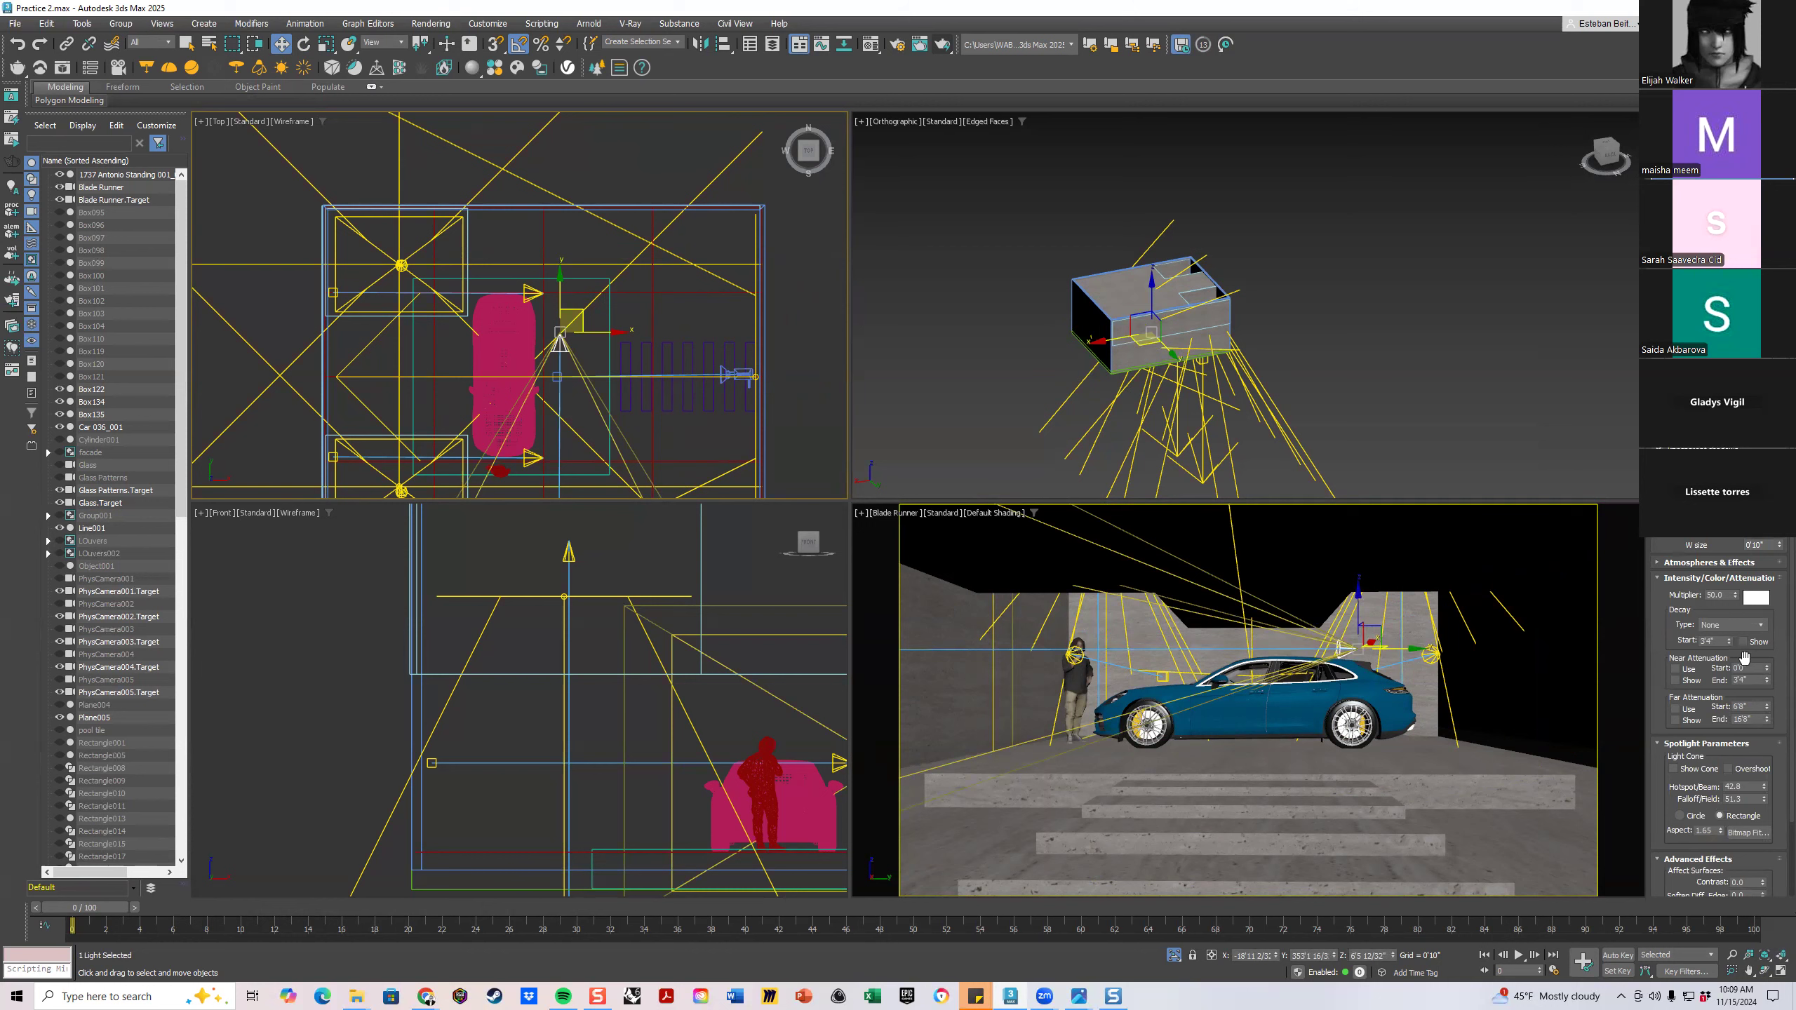
{"action": "scroll", "coordinate": [1745, 657], "scroll_direction": "down", "scroll_amount": 1}
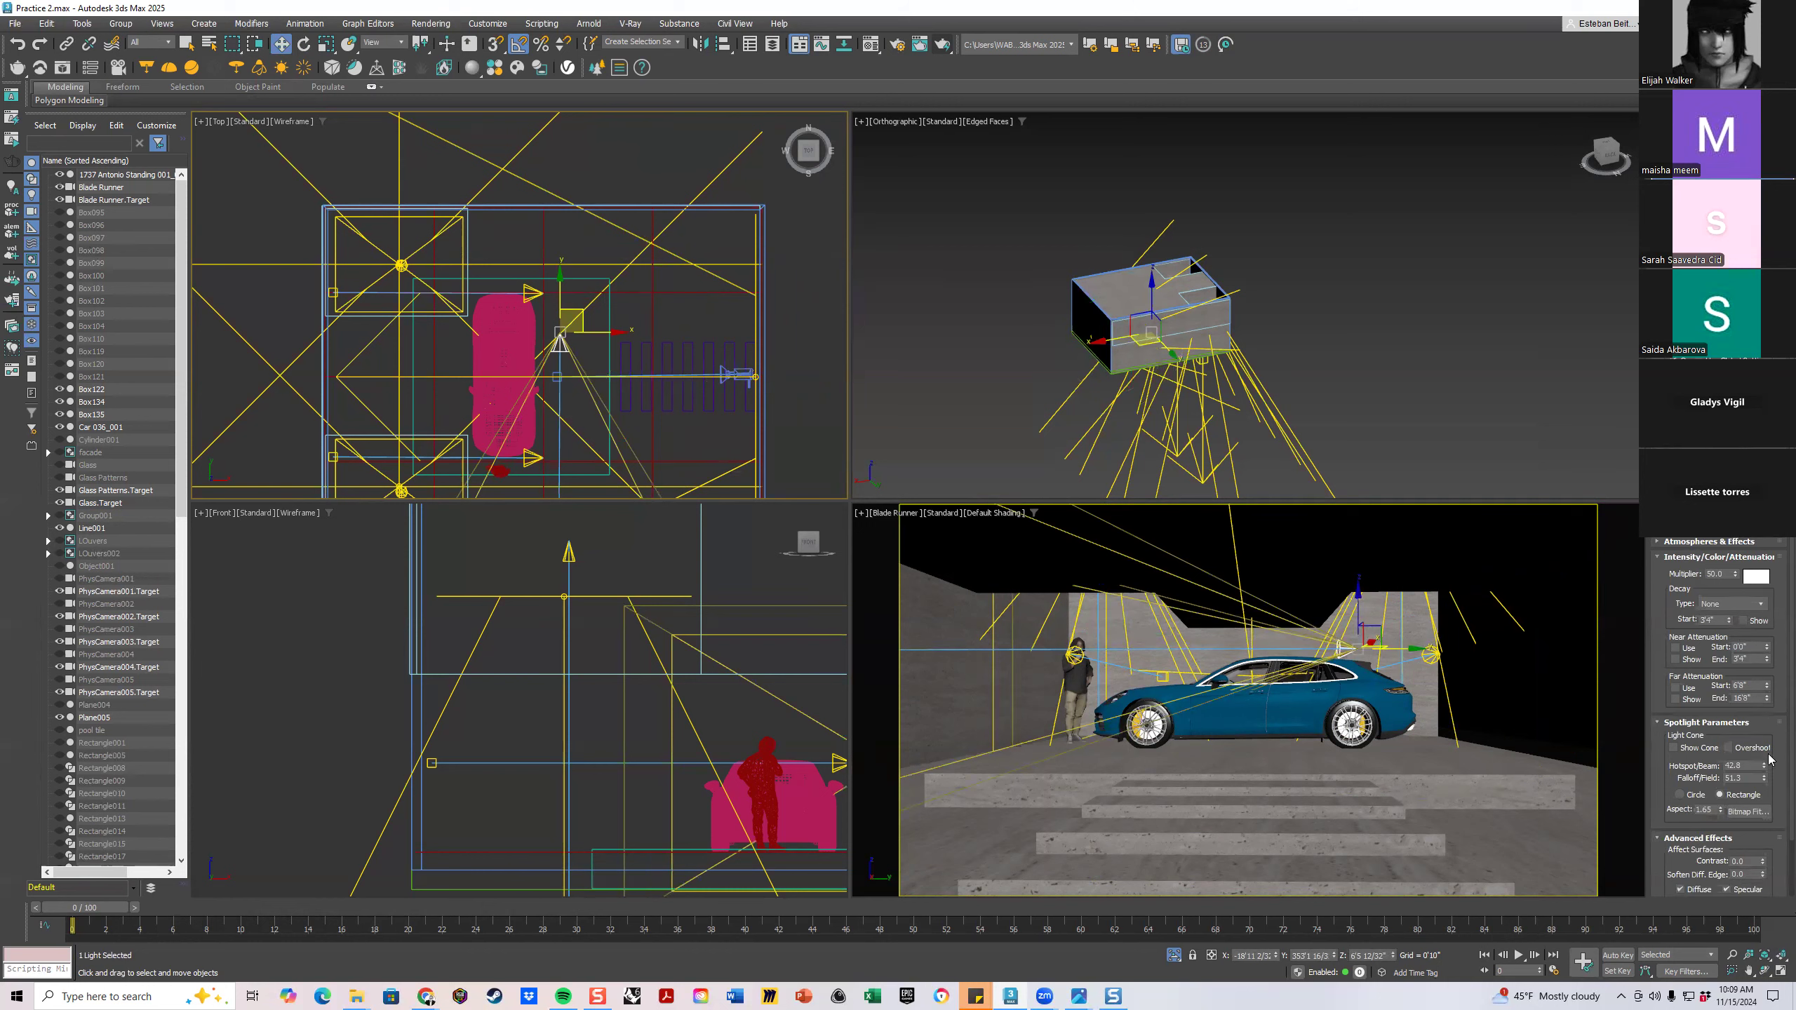
{"action": "left_click_drag", "start_coordinate": [1765, 779], "coordinate": [1741, 963]}
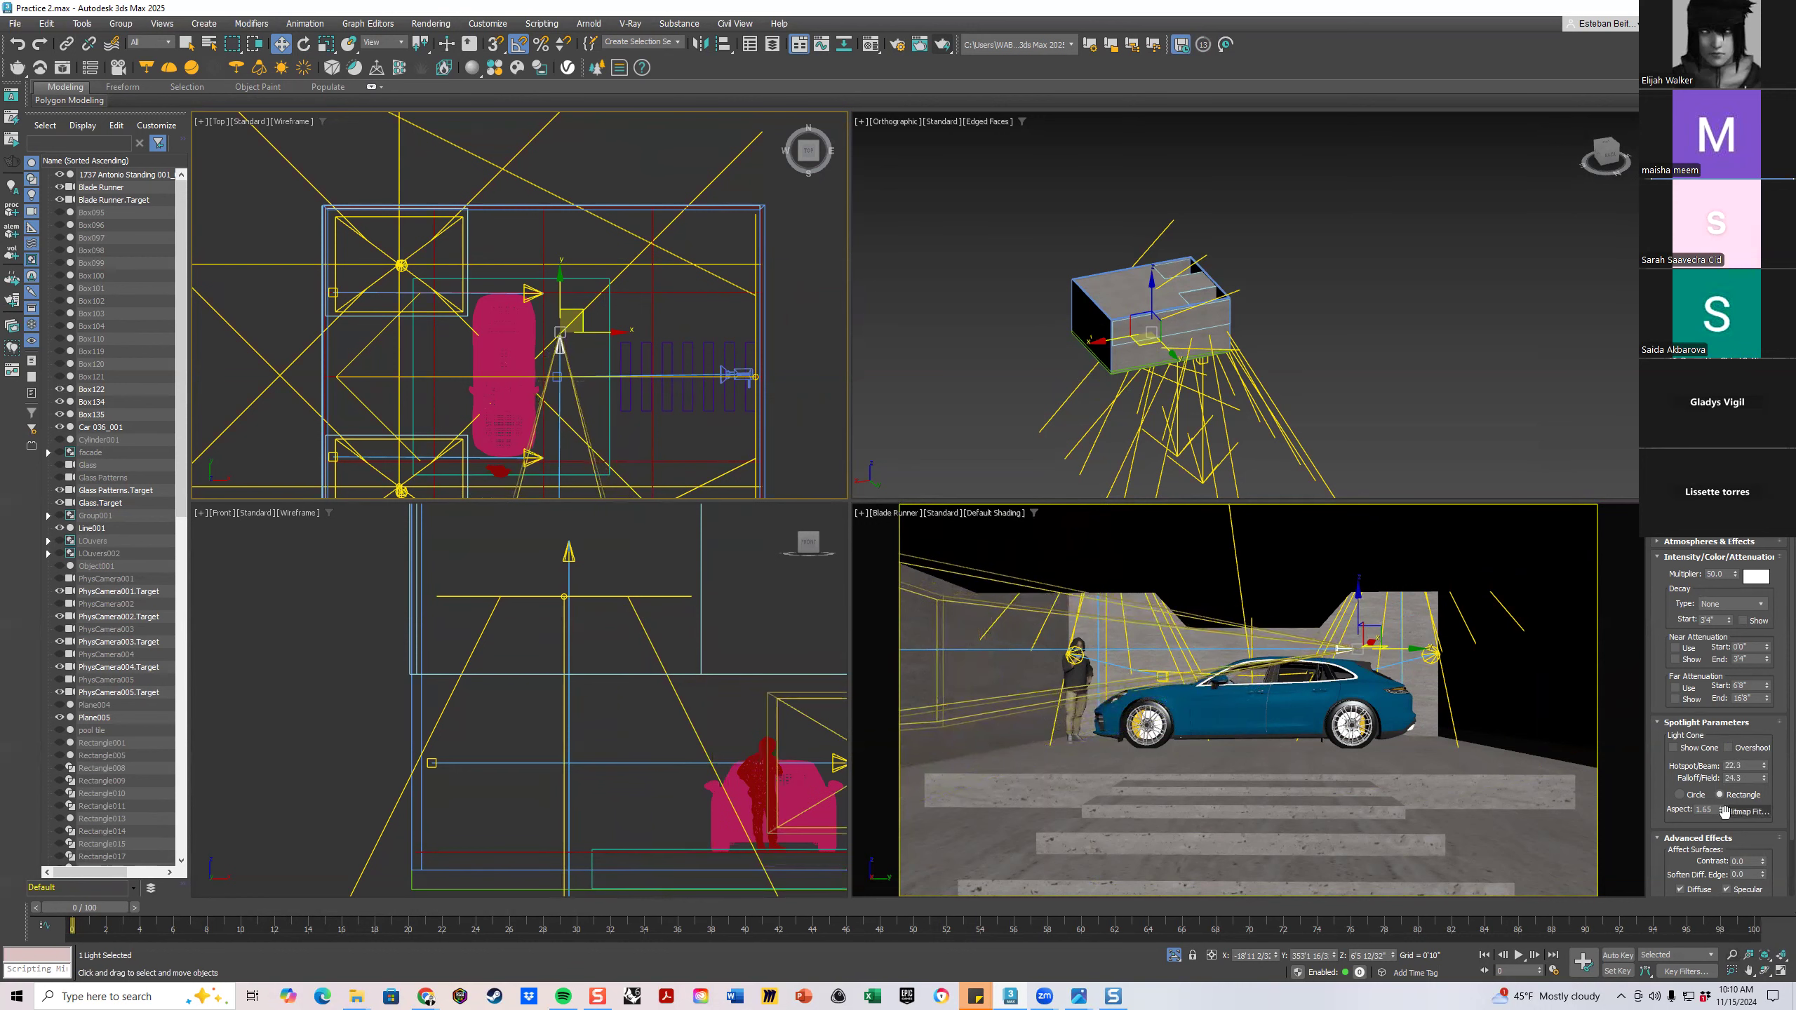
{"action": "left_click_drag", "start_coordinate": [1720, 810], "coordinate": [1762, 756]}
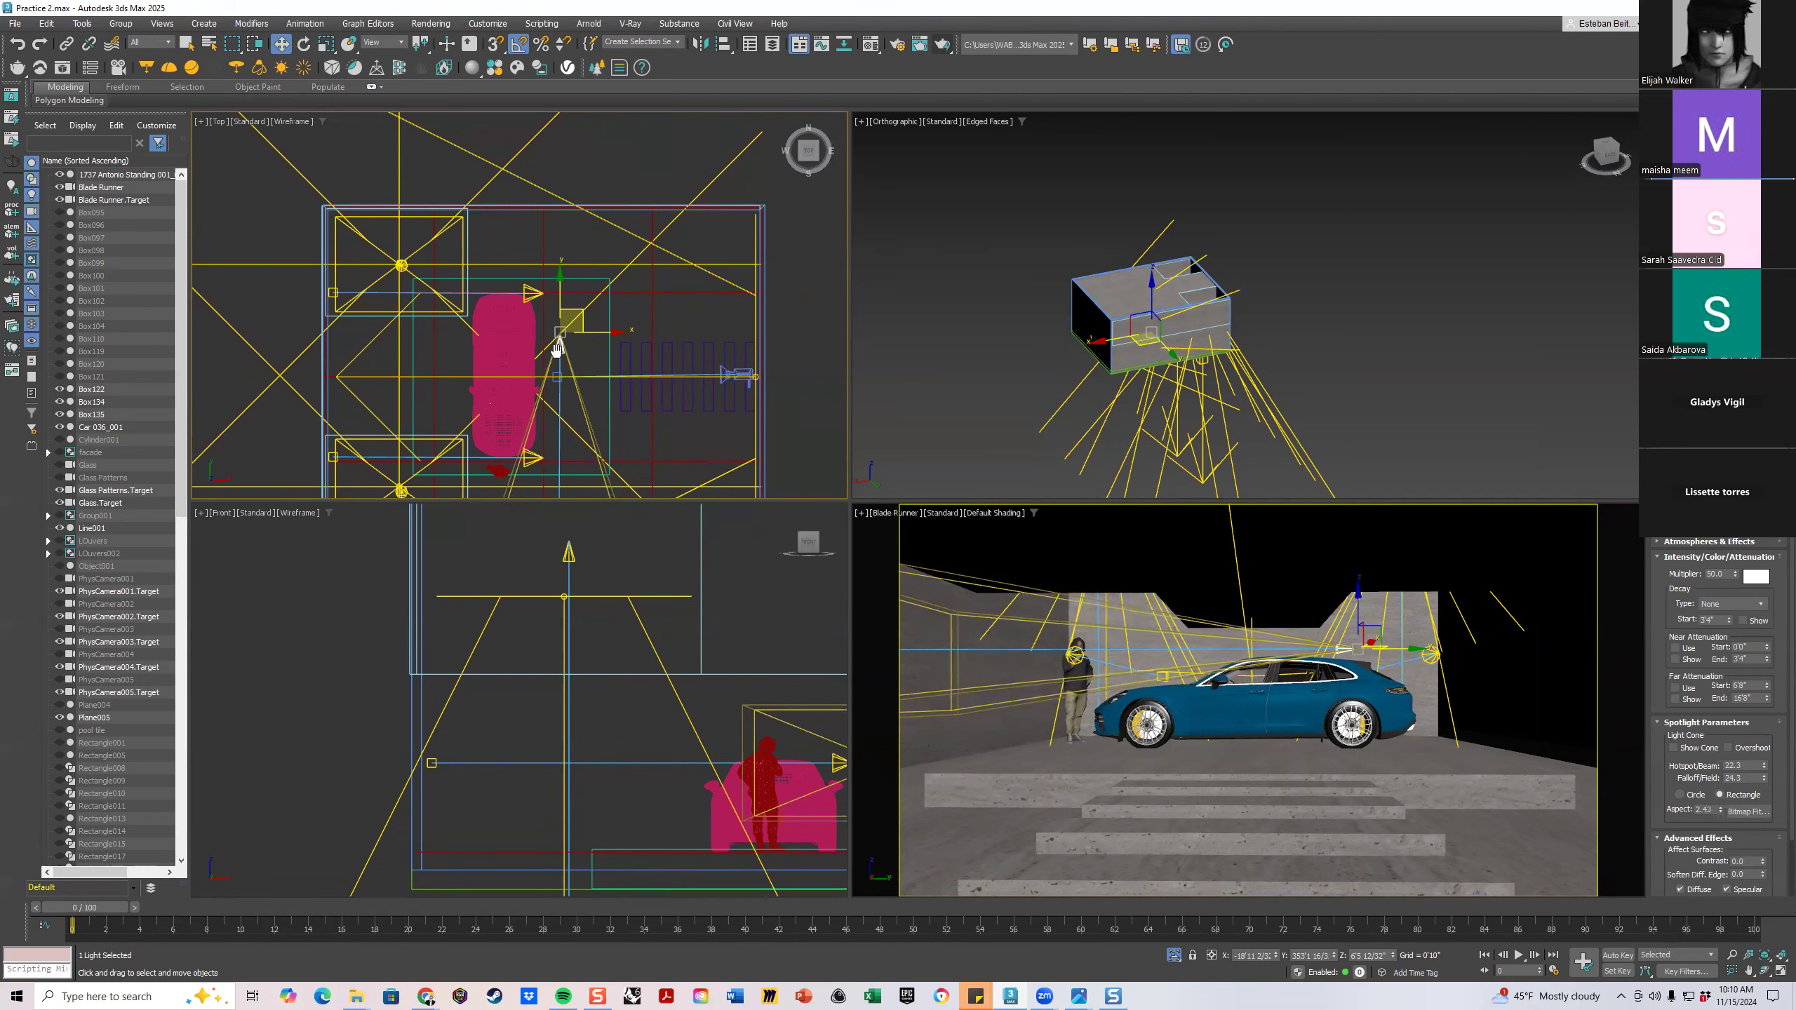
Restrict selection to cameras and clone the Blade Runner camera with its target to a spot right beside the original
{"action": "middle_click_drag", "start_coordinate": [558, 354], "coordinate": [613, 250]}
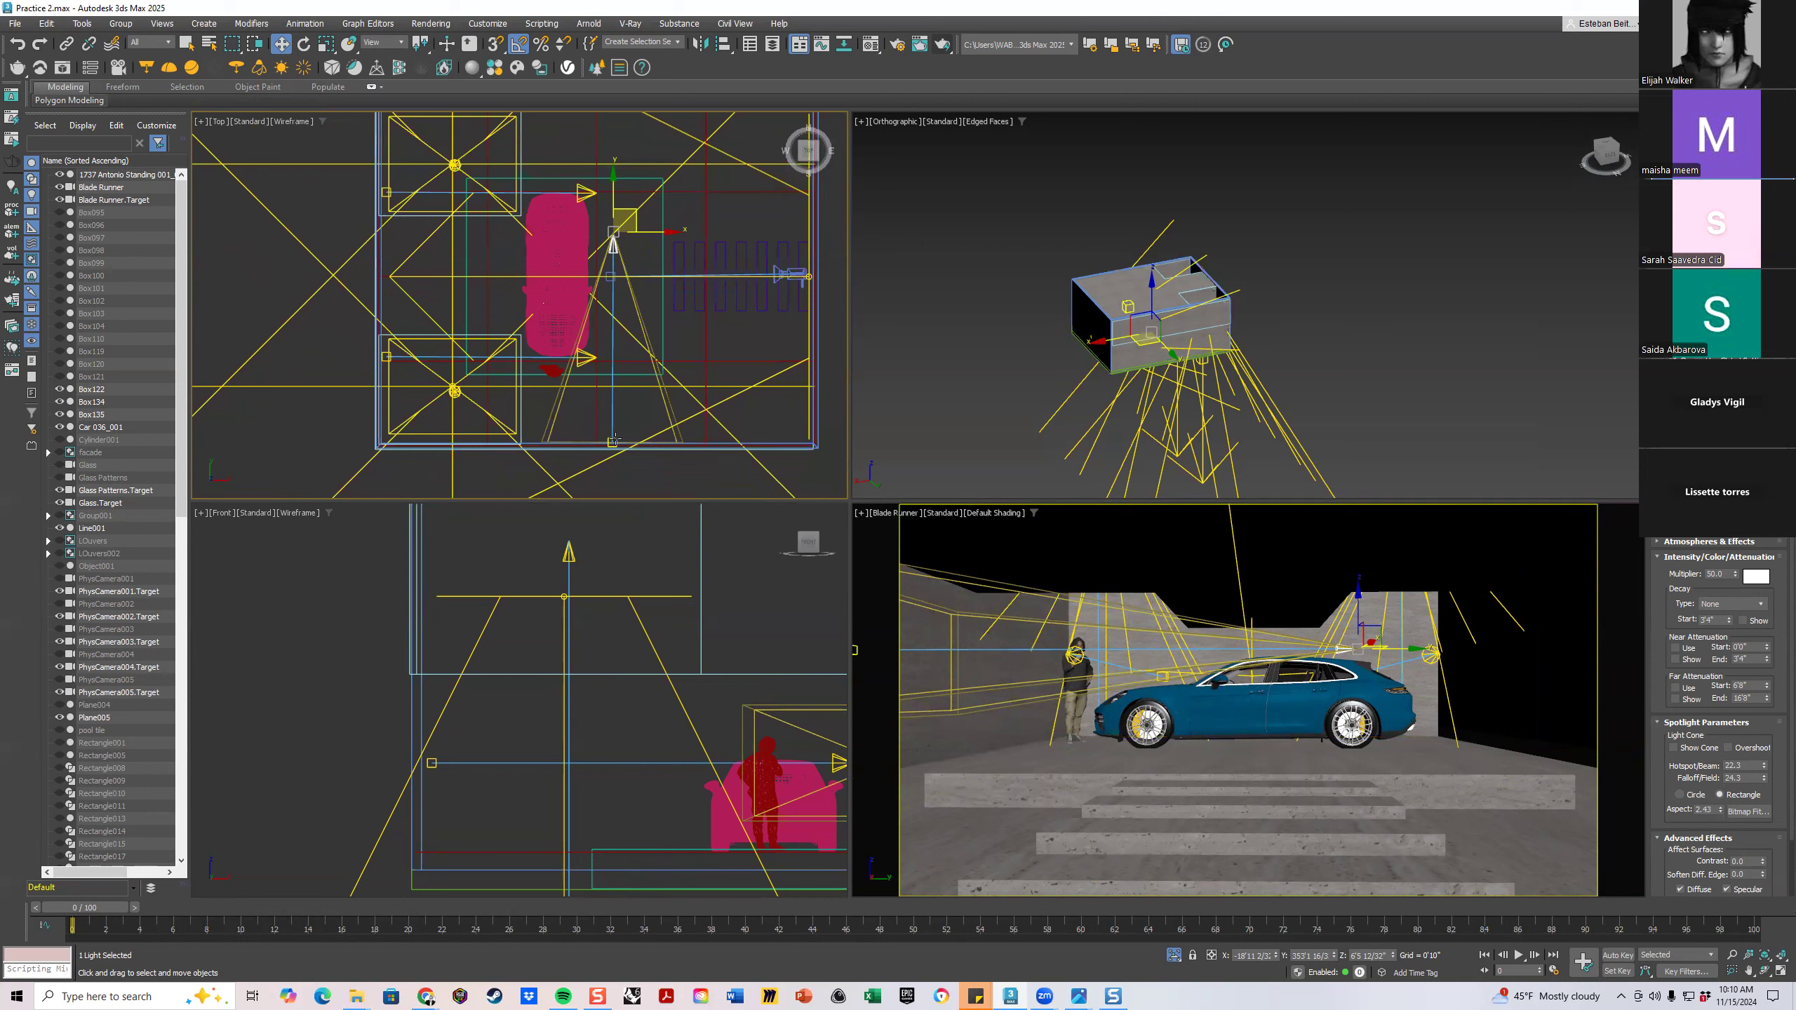
{"action": "left_click", "coordinate": [766, 332]}
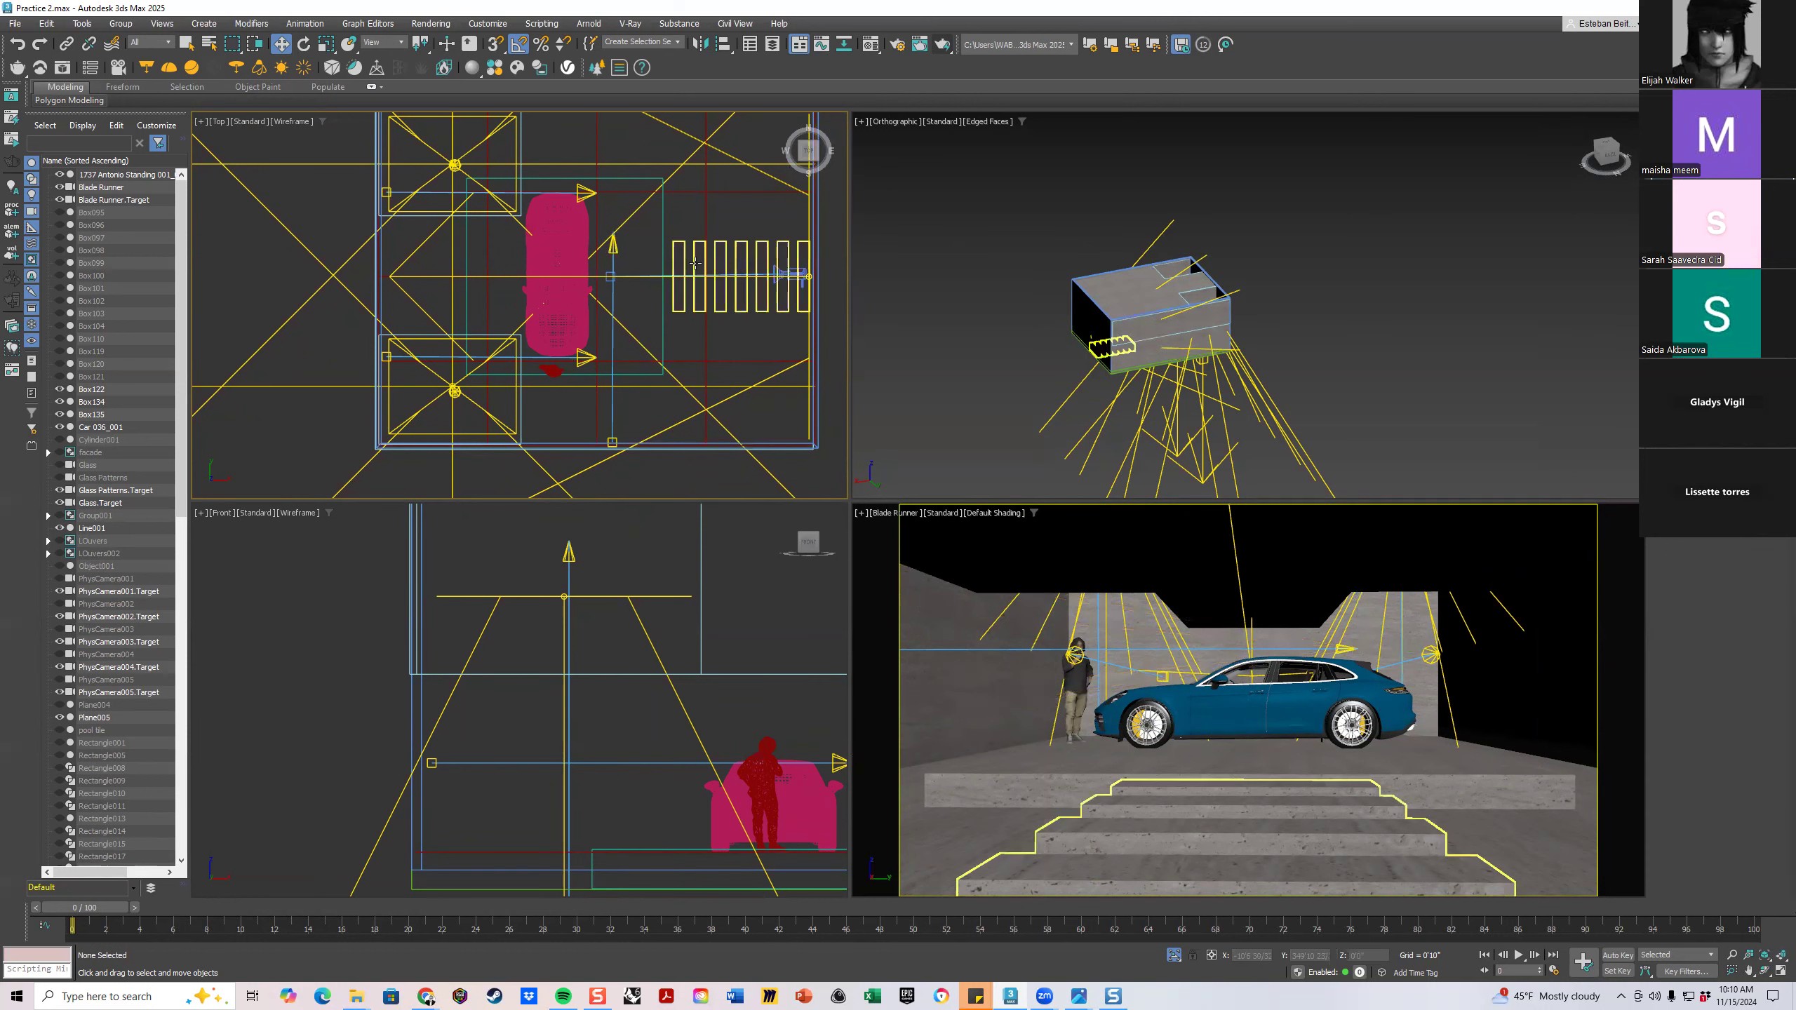
{"action": "left_click", "coordinate": [164, 43]}
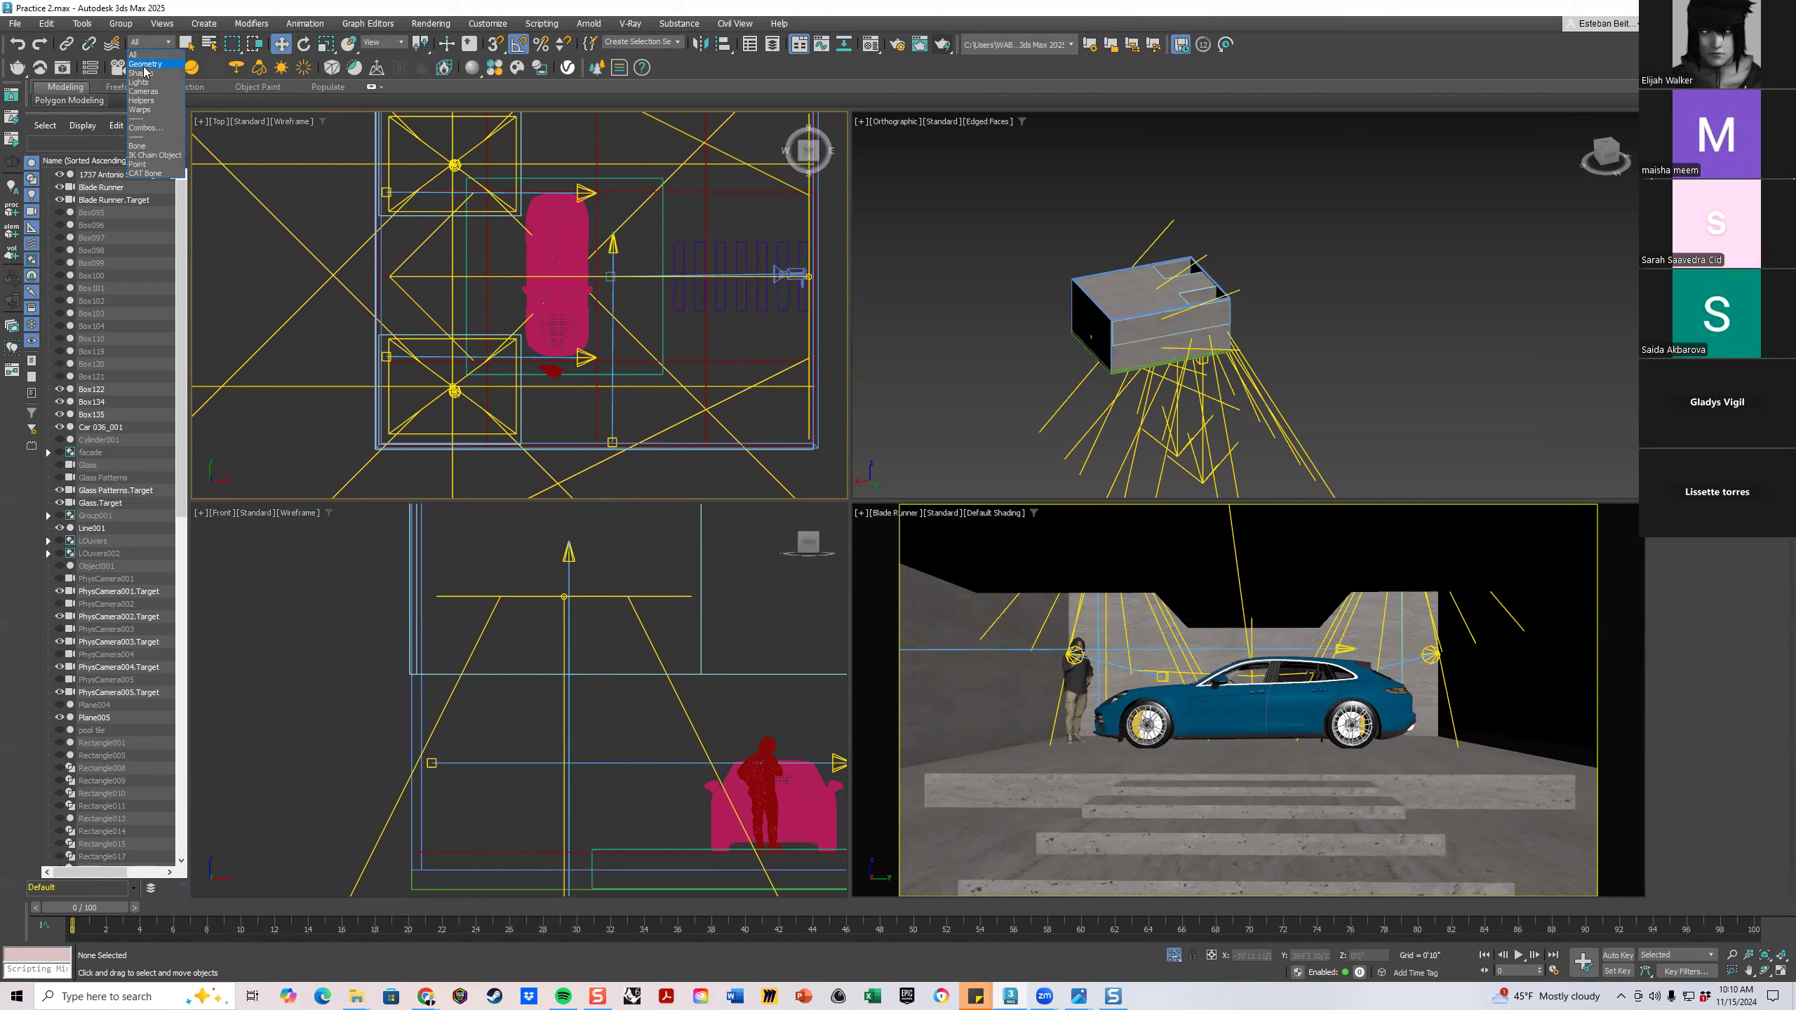
{"action": "left_click", "coordinate": [146, 99]}
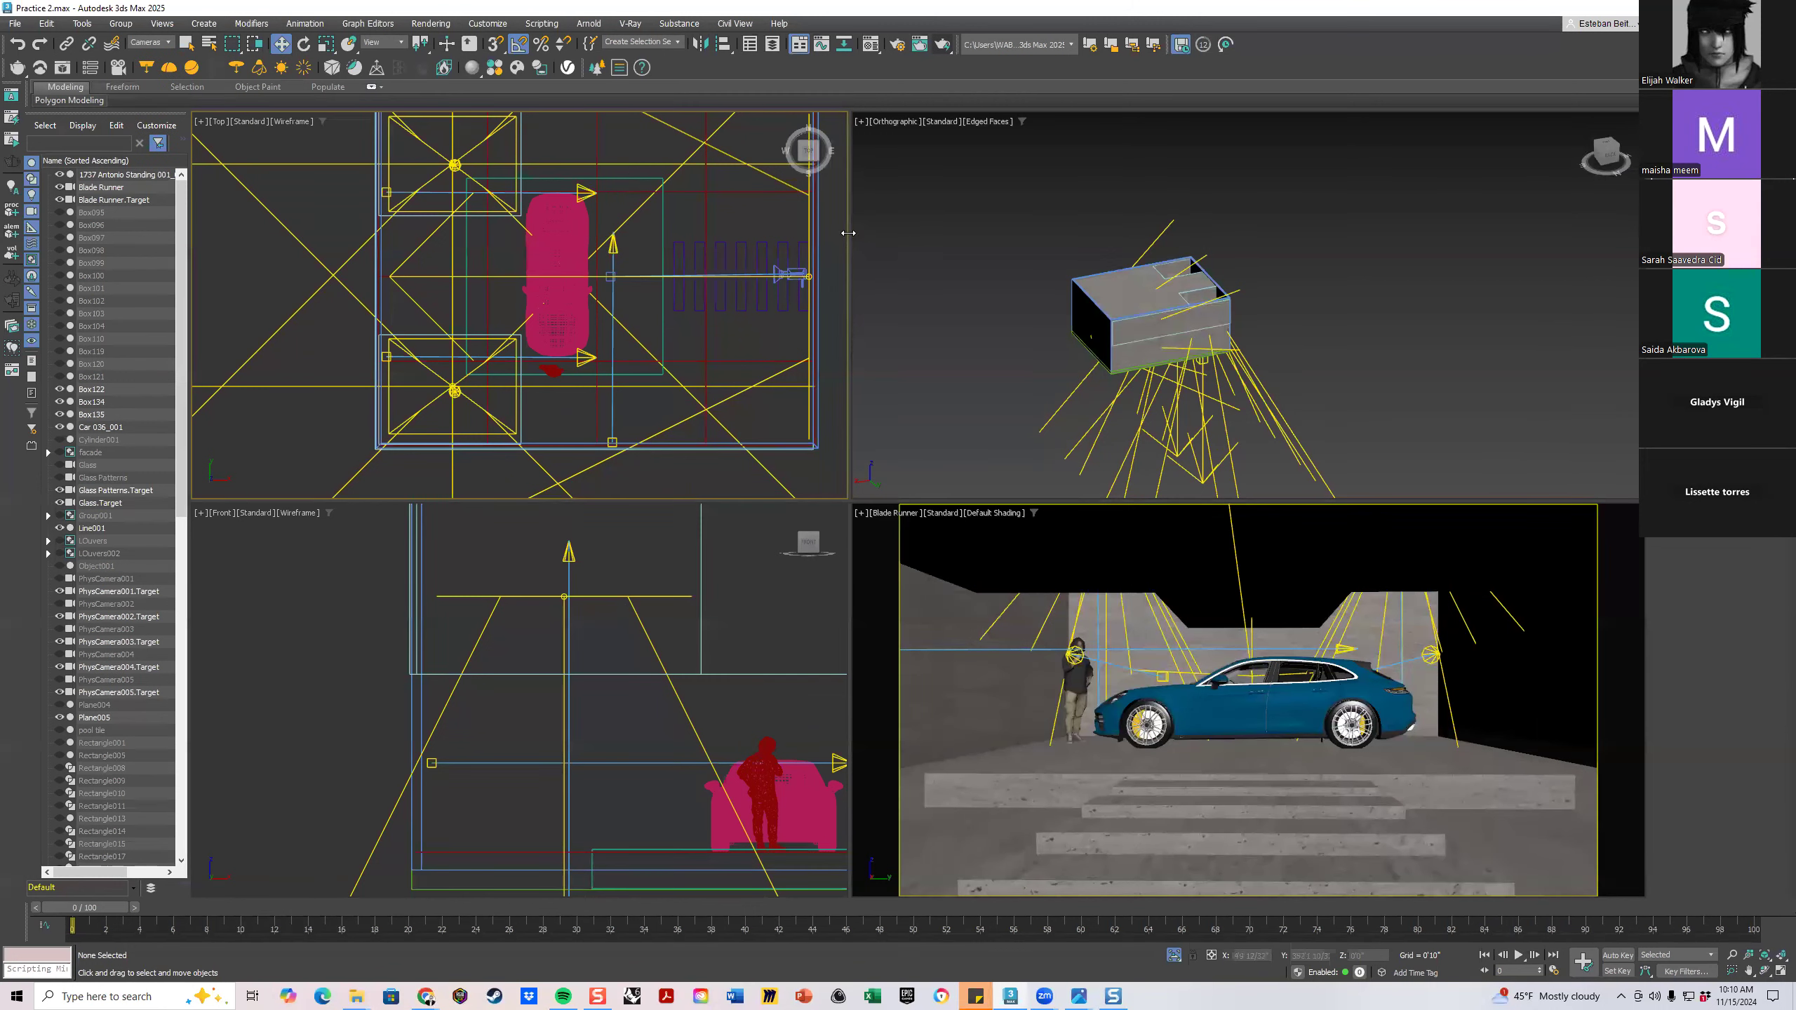
{"action": "left_click", "coordinate": [726, 277]}
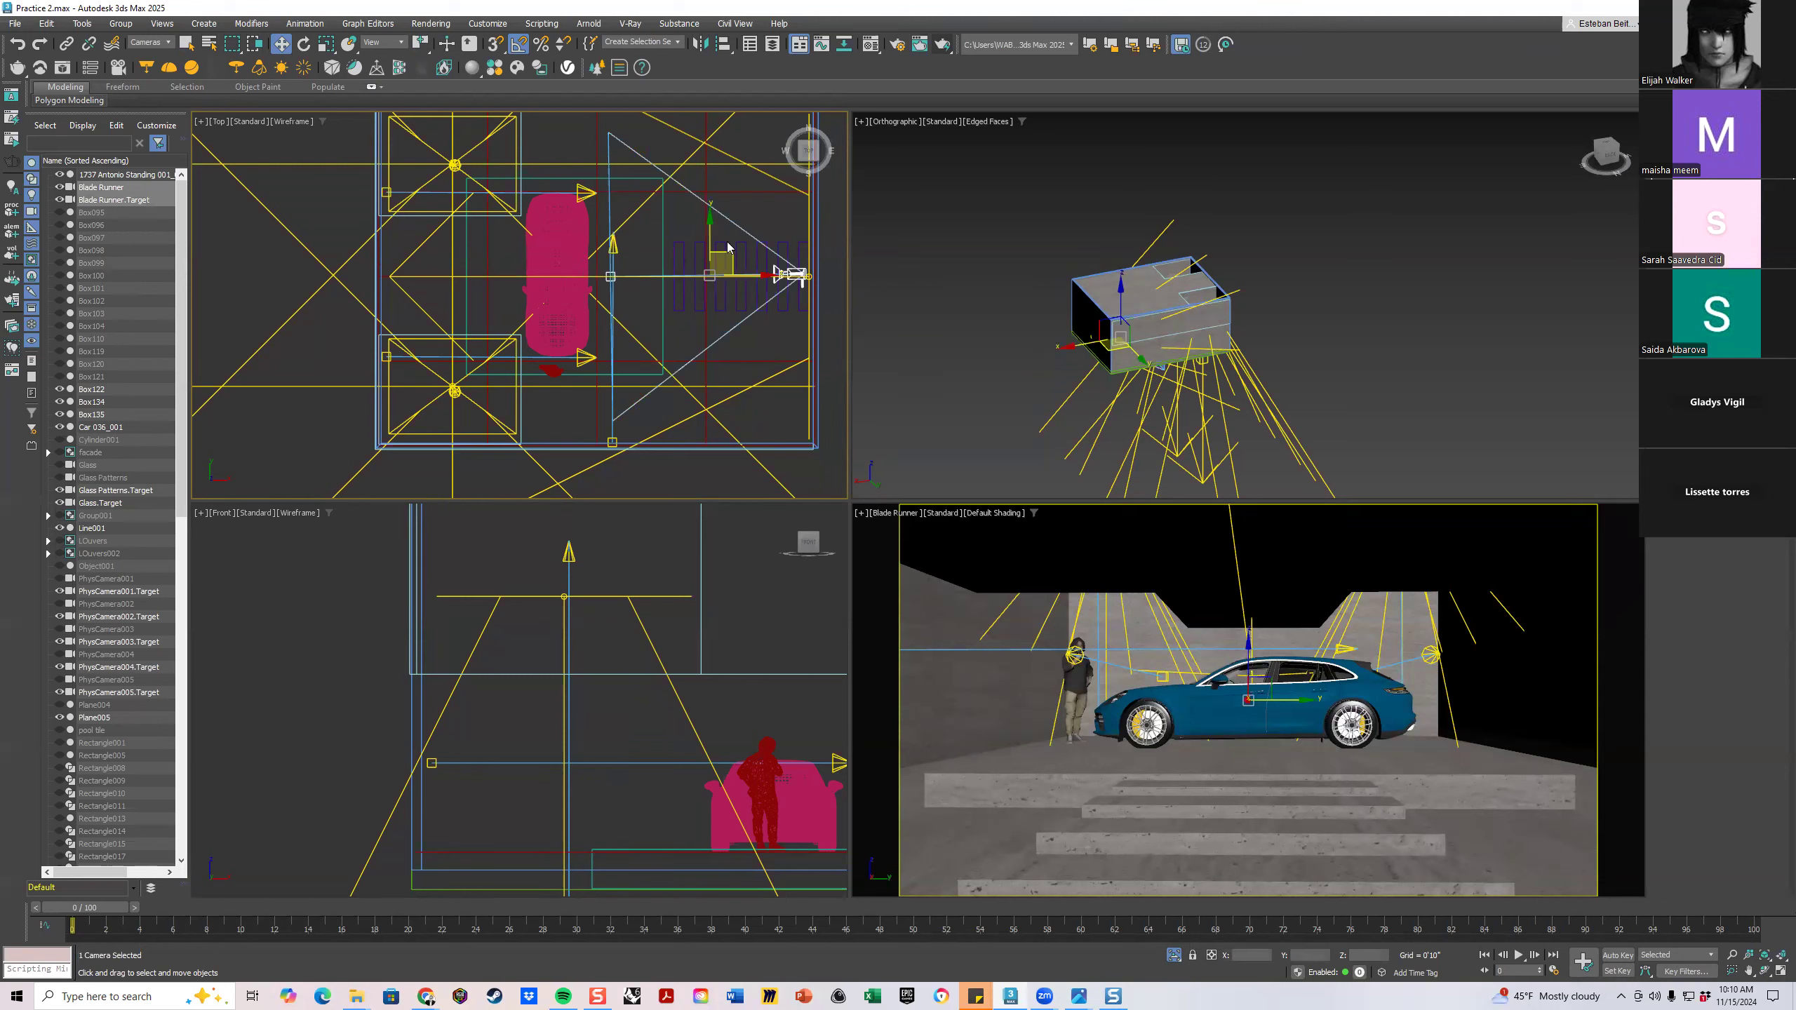
{"action": "left_click_drag", "start_coordinate": [711, 233], "coordinate": [711, 252]}
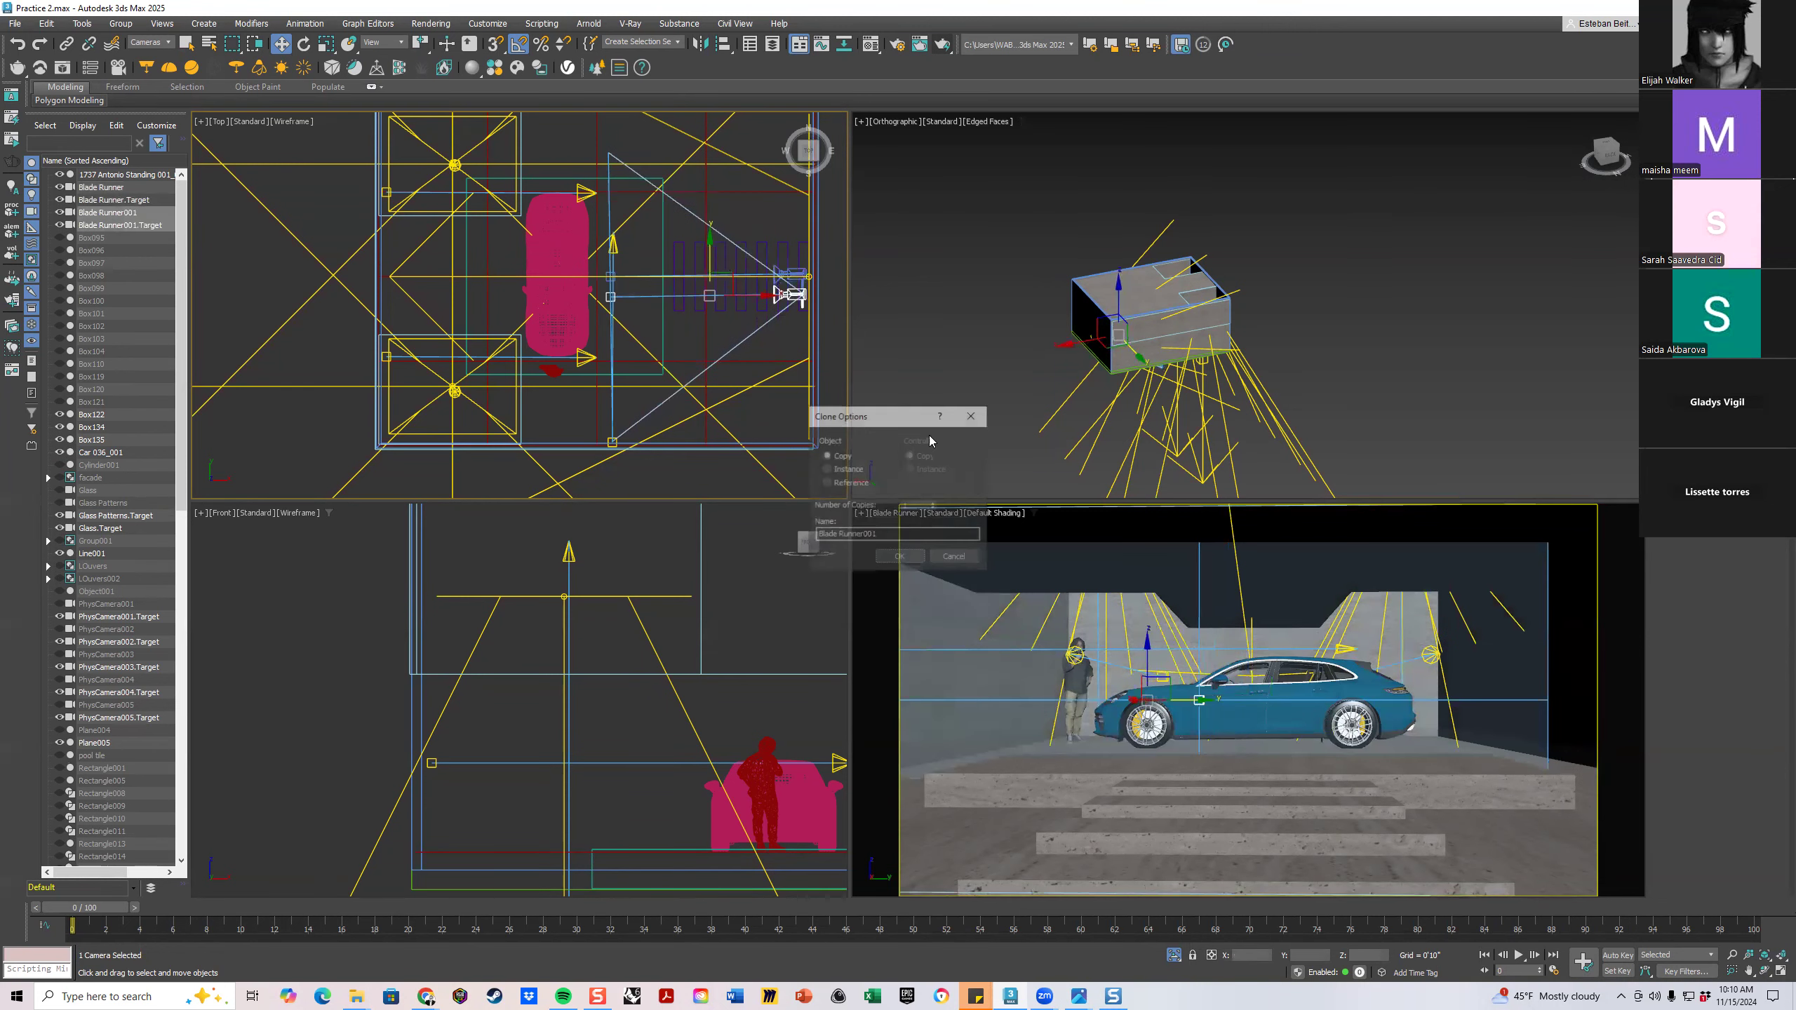
{"action": "left_click", "coordinate": [745, 426]}
Move the copied camera's target toward the side wall and display the Blade Runner001 camera view in the camera viewport
{"action": "left_click_drag", "start_coordinate": [611, 297], "coordinate": [739, 405]}
{"action": "left_click", "coordinate": [906, 513]}
{"action": "mouse_move", "coordinate": [940, 525]}
{"action": "left_click", "coordinate": [1125, 536]}
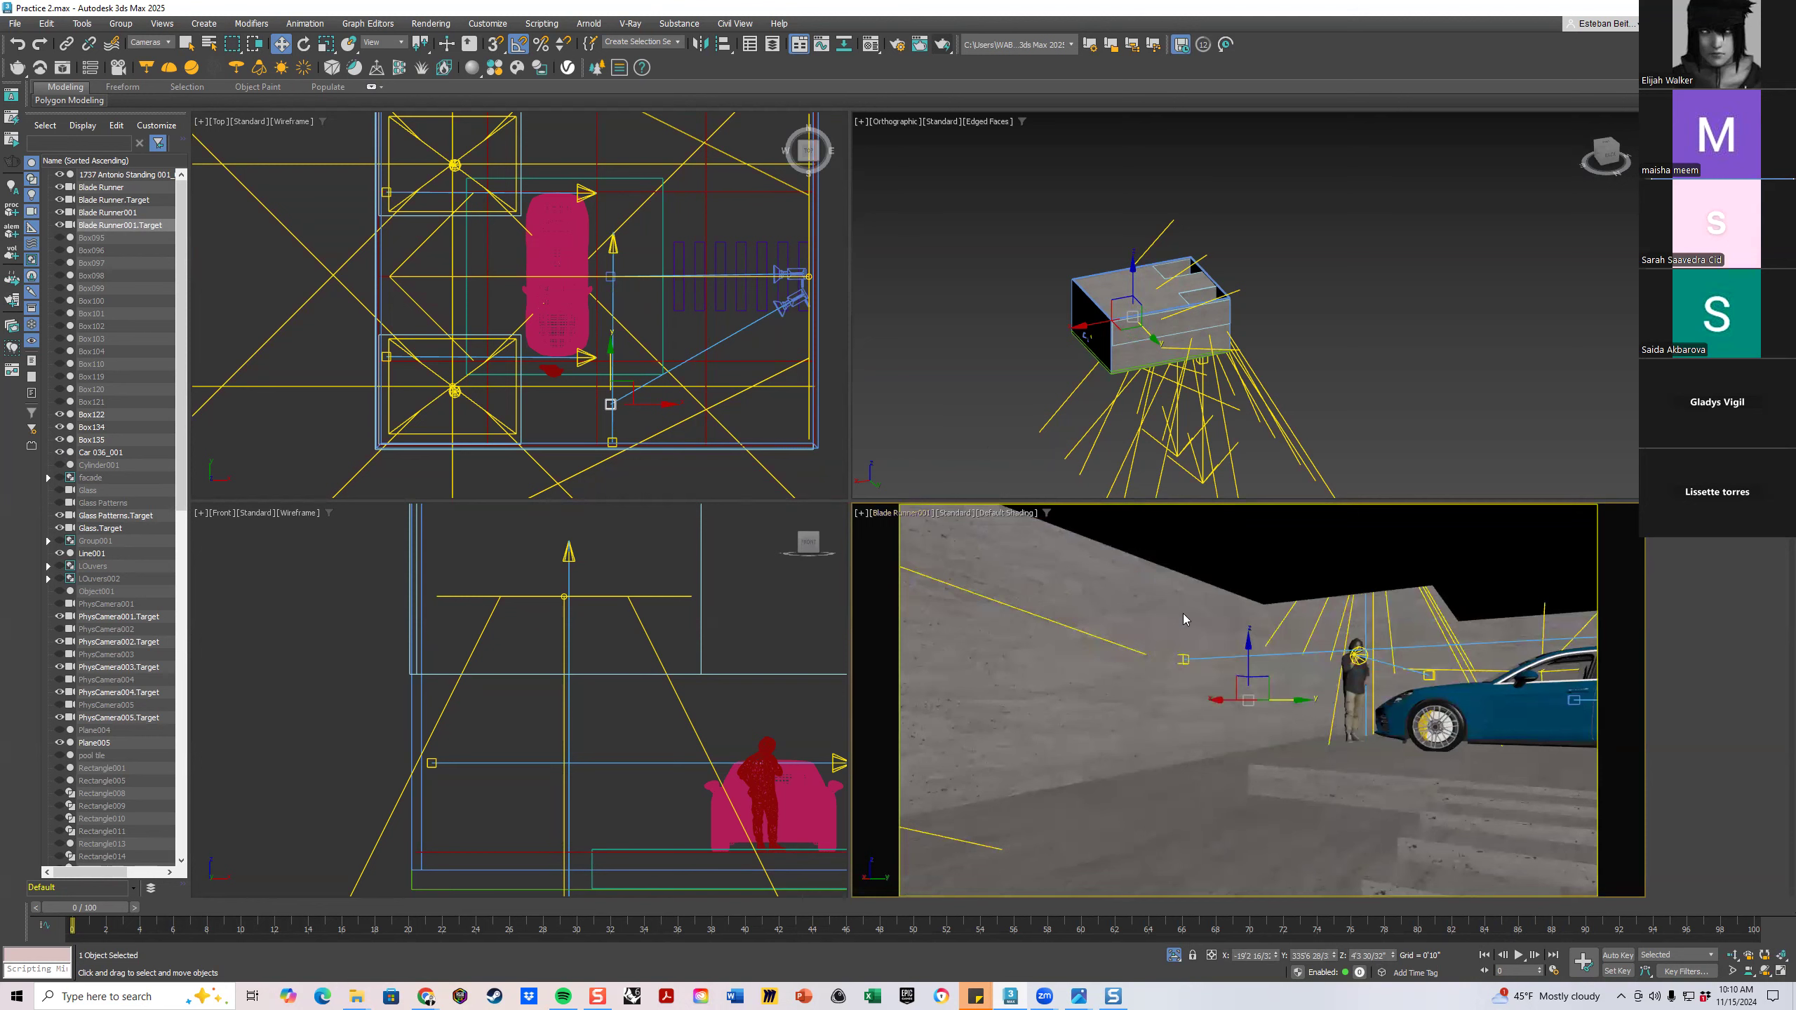
Restrict selection to lights and move the side-wall spotlight with its target away from the car toward the steps
{"action": "left_click", "coordinate": [784, 366]}
{"action": "left_click", "coordinate": [147, 43]}
{"action": "left_click", "coordinate": [149, 84]}
{"action": "left_click", "coordinate": [607, 247]}
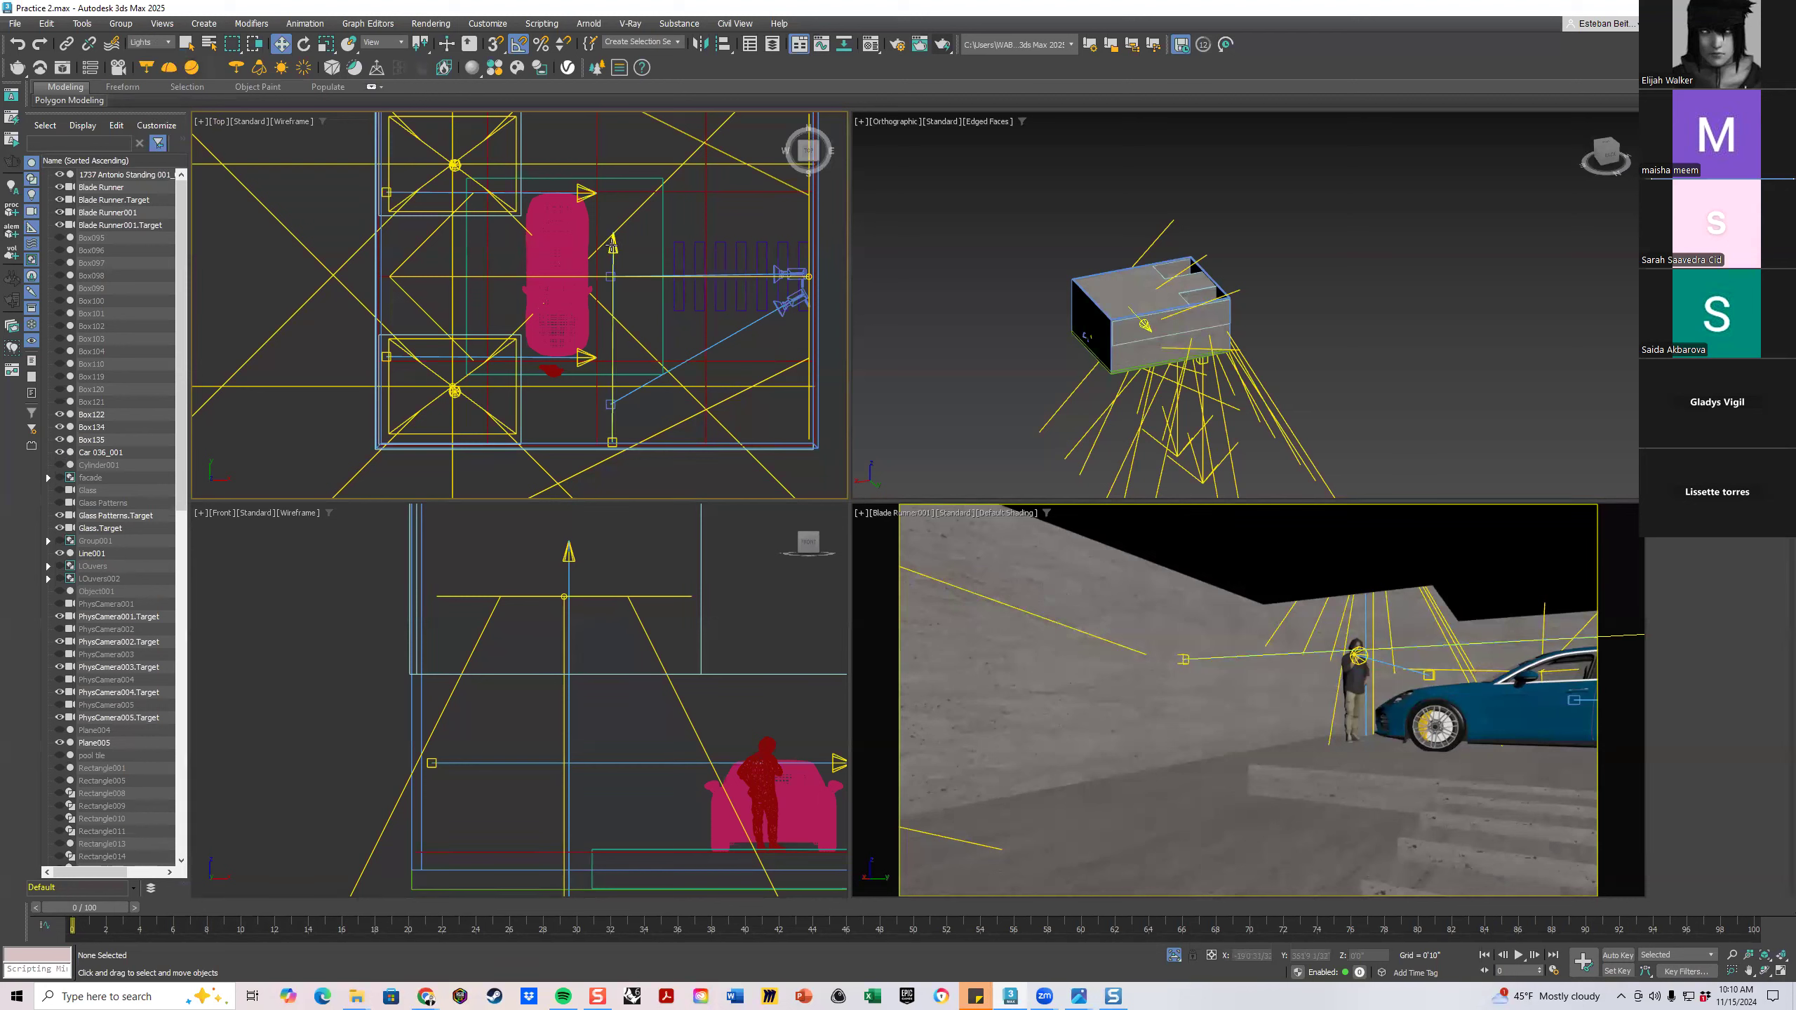
{"action": "left_click", "coordinate": [613, 440]}
{"action": "left_click_drag", "start_coordinate": [660, 337], "coordinate": [709, 337]}
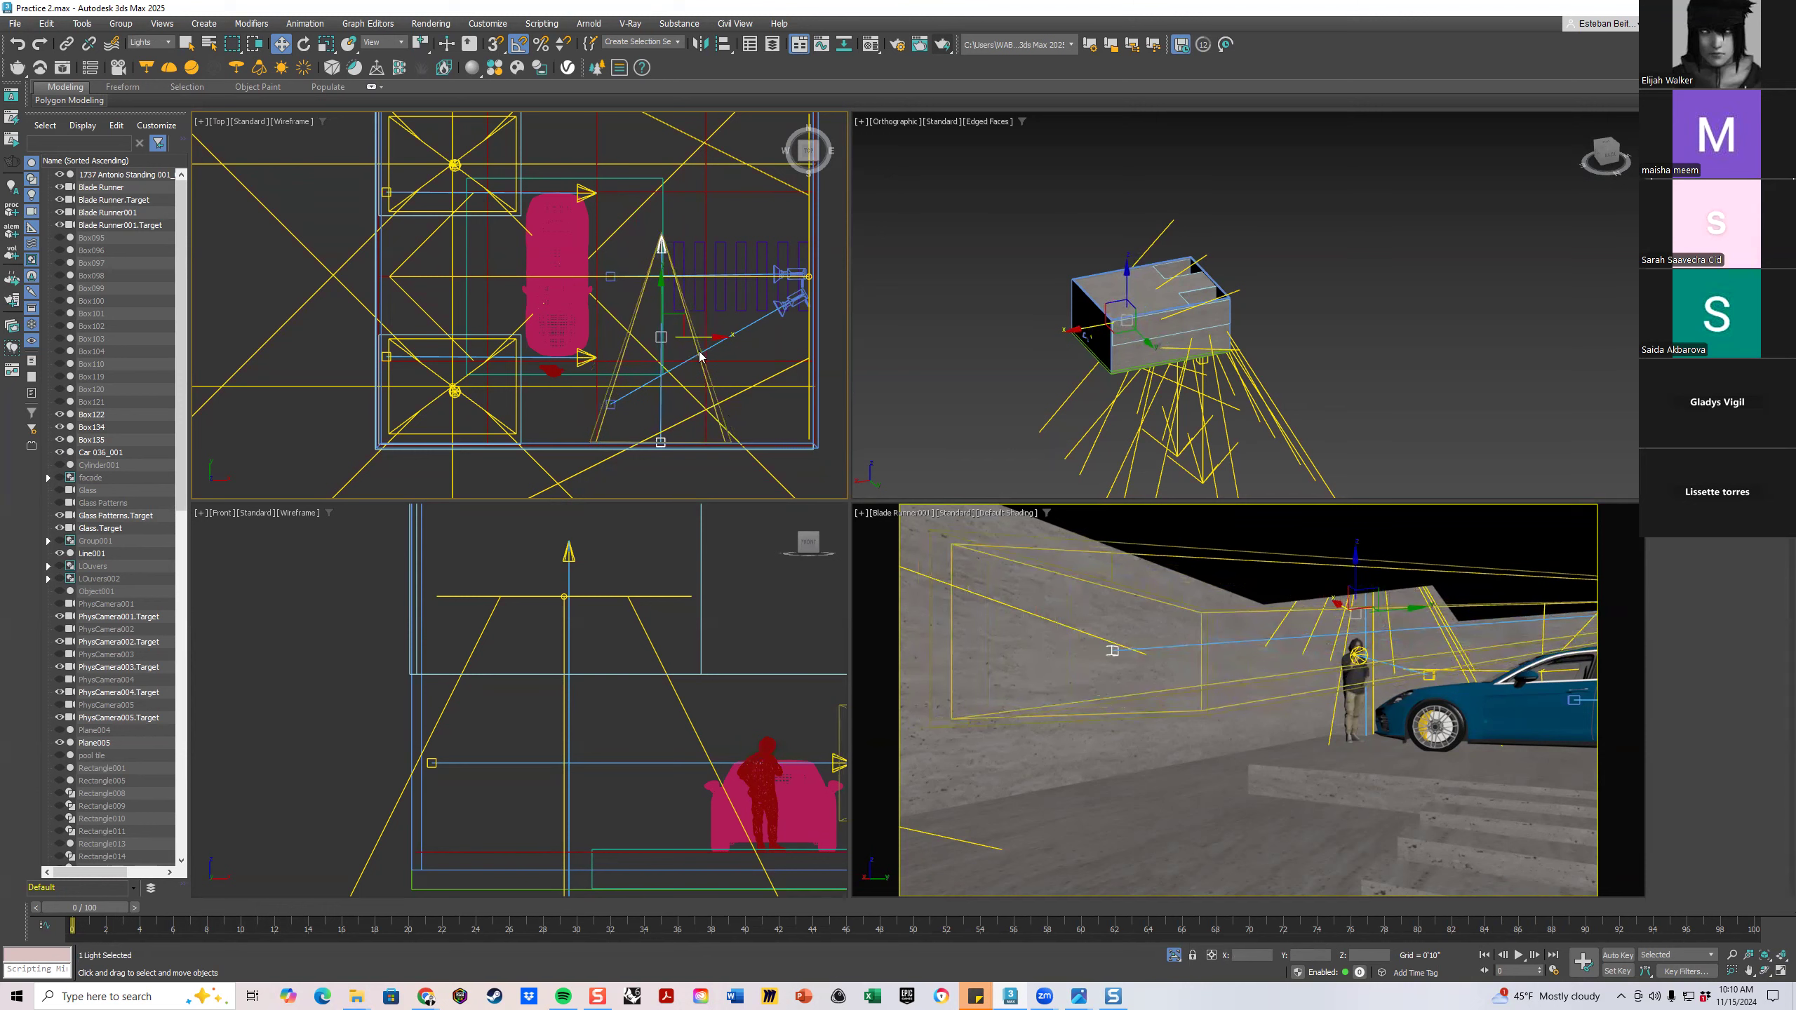
Reduce the side-wall spotlight's falloff to 22.4 and make its rectangular projection less wide
{"action": "left_click", "coordinate": [1015, 522]}
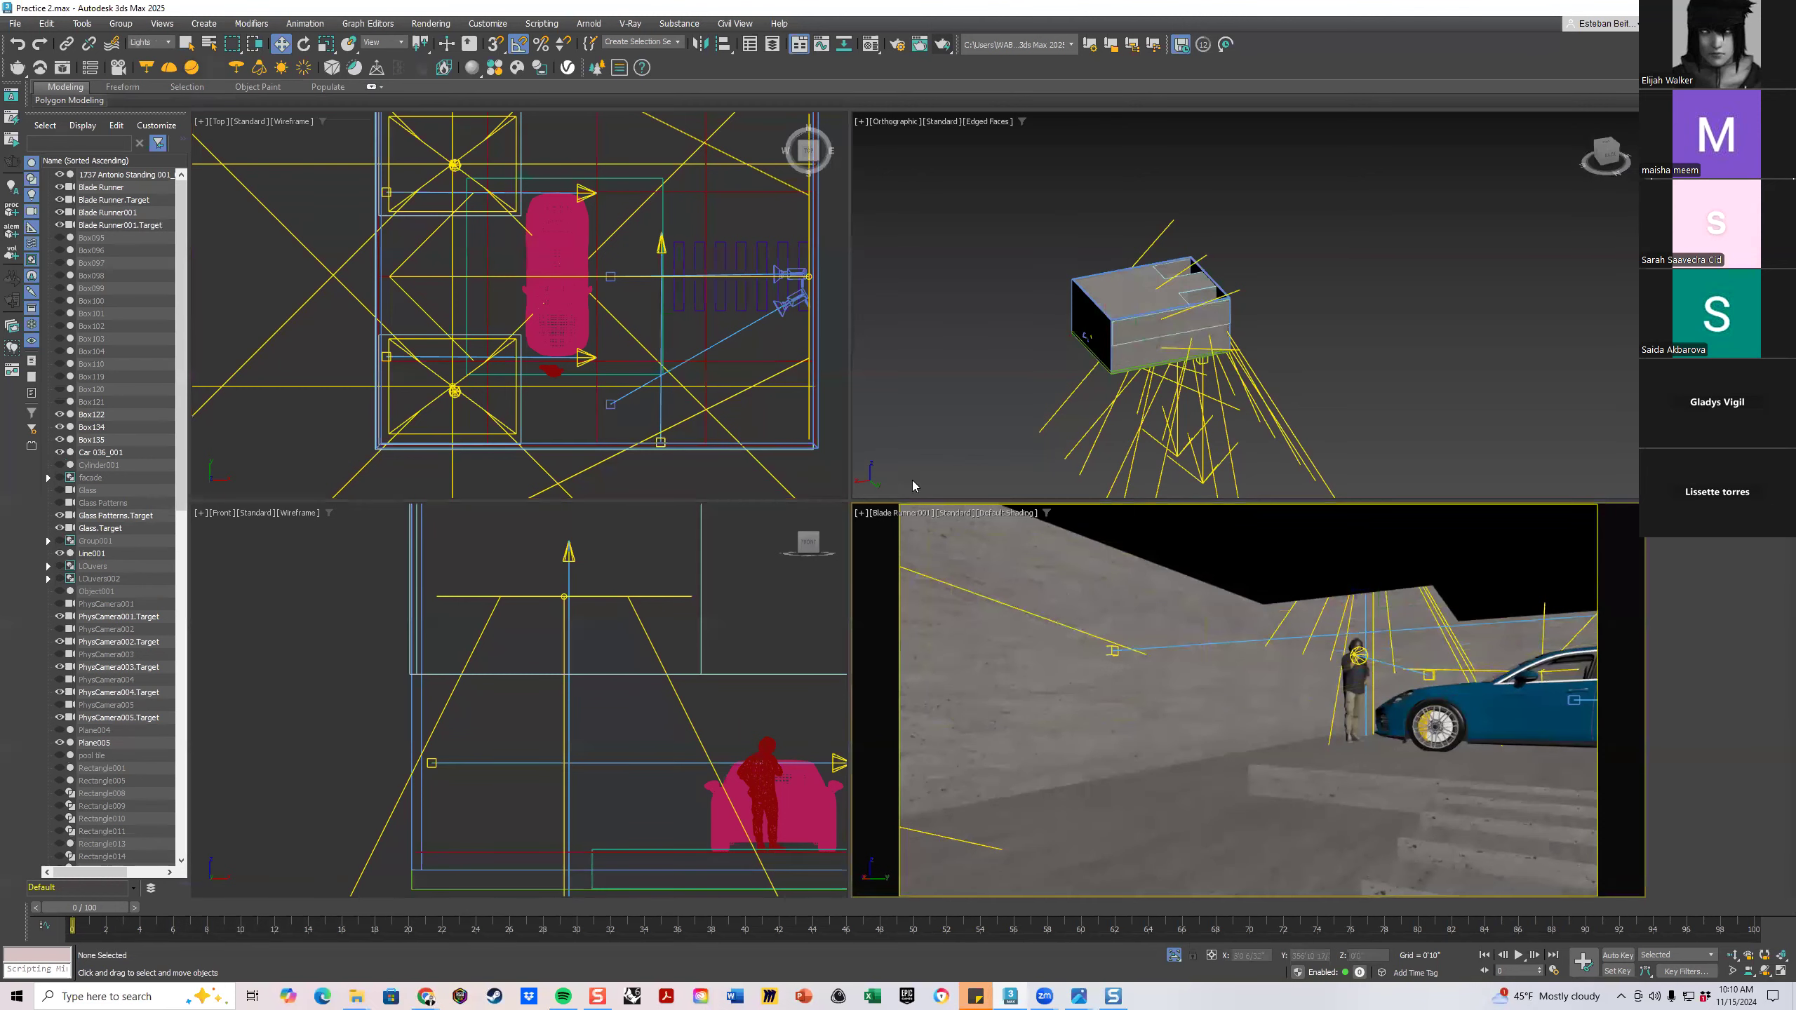
{"action": "left_click", "coordinate": [659, 244]}
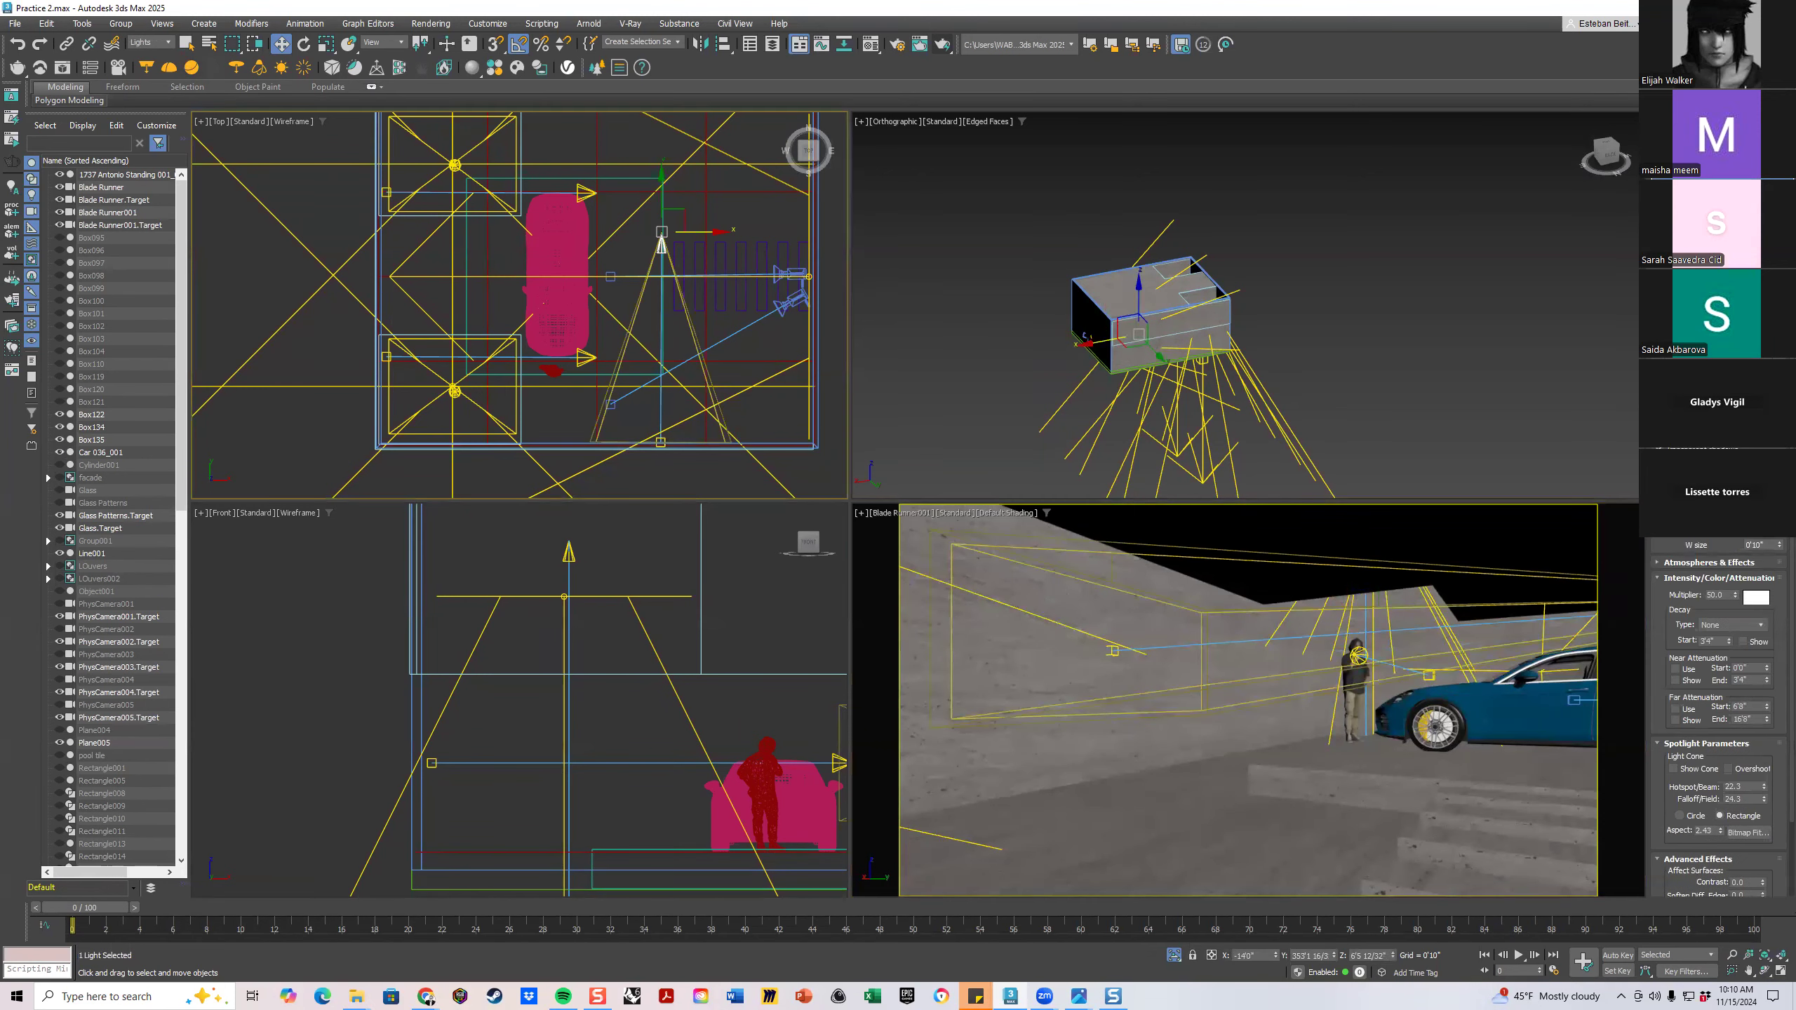
{"action": "left_click_drag", "start_coordinate": [1765, 788], "coordinate": [1710, 900]}
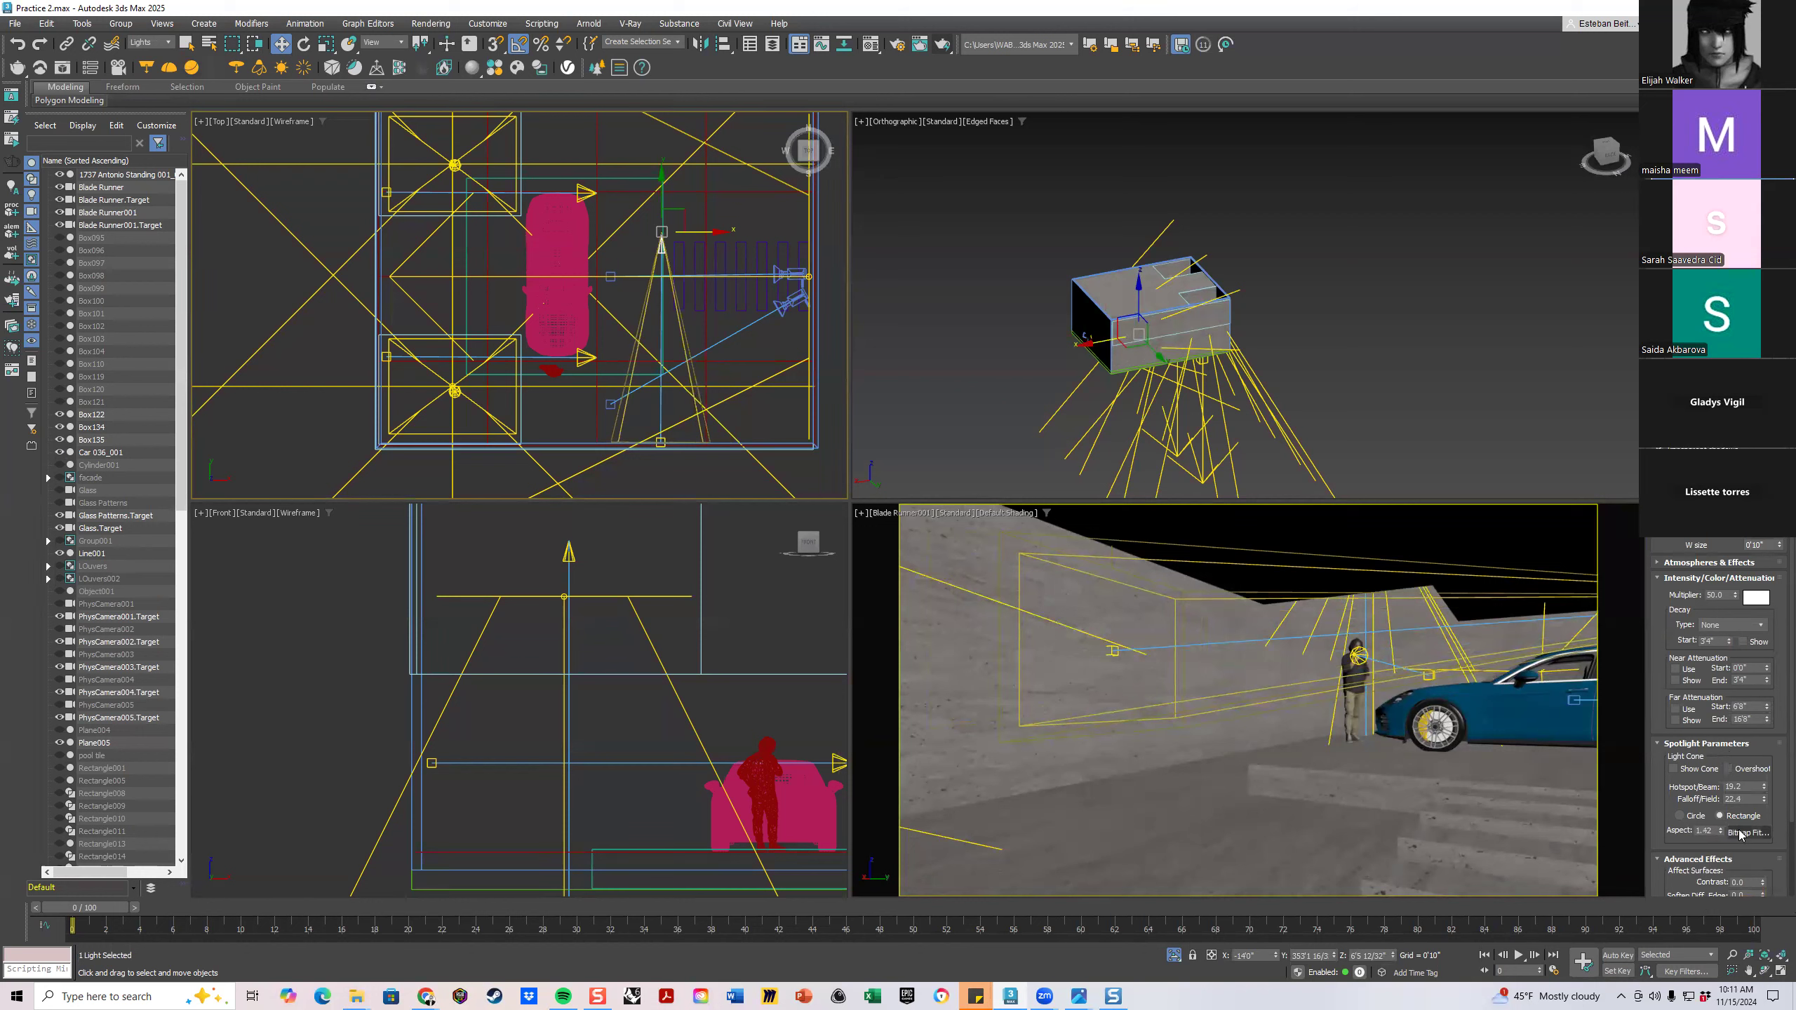
Replace the side-wall spotlight's projector map with the car photo bitmap 183511.jpg from the 07_Blade_Runner folder
{"action": "scroll", "coordinate": [1669, 797], "scroll_direction": "down", "scroll_amount": 3}
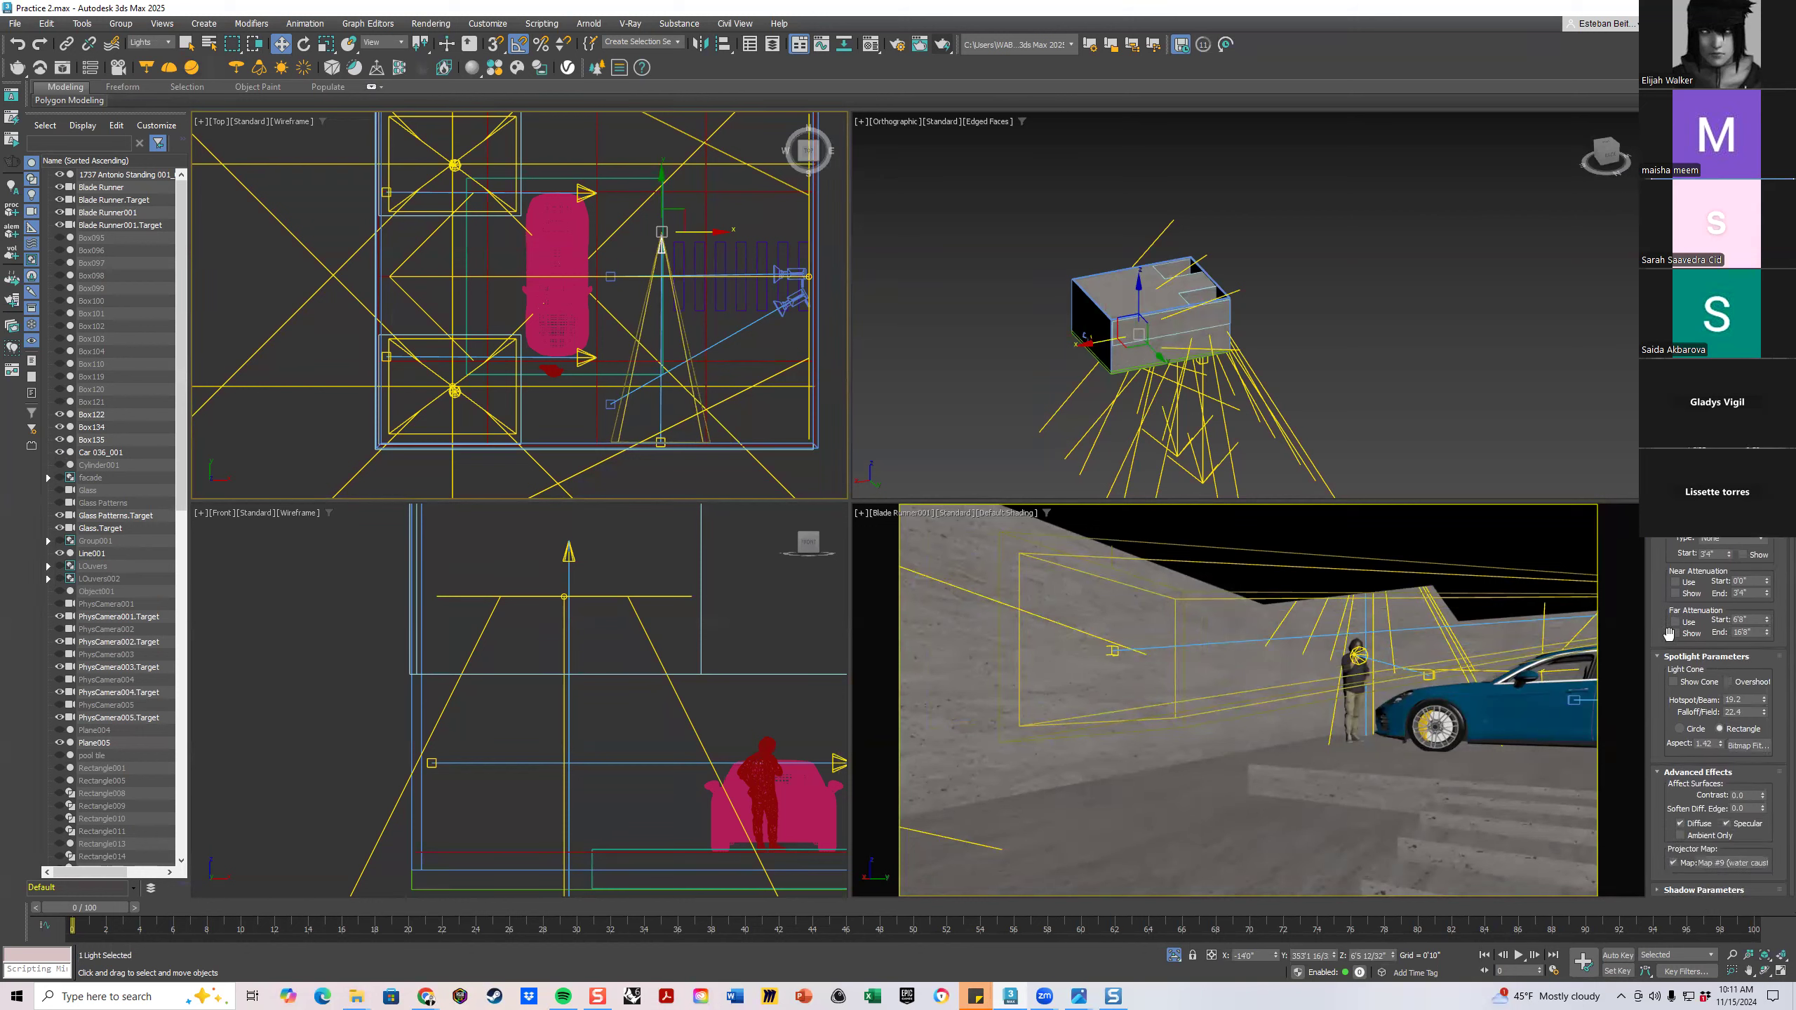
{"action": "left_click", "coordinate": [1749, 864]}
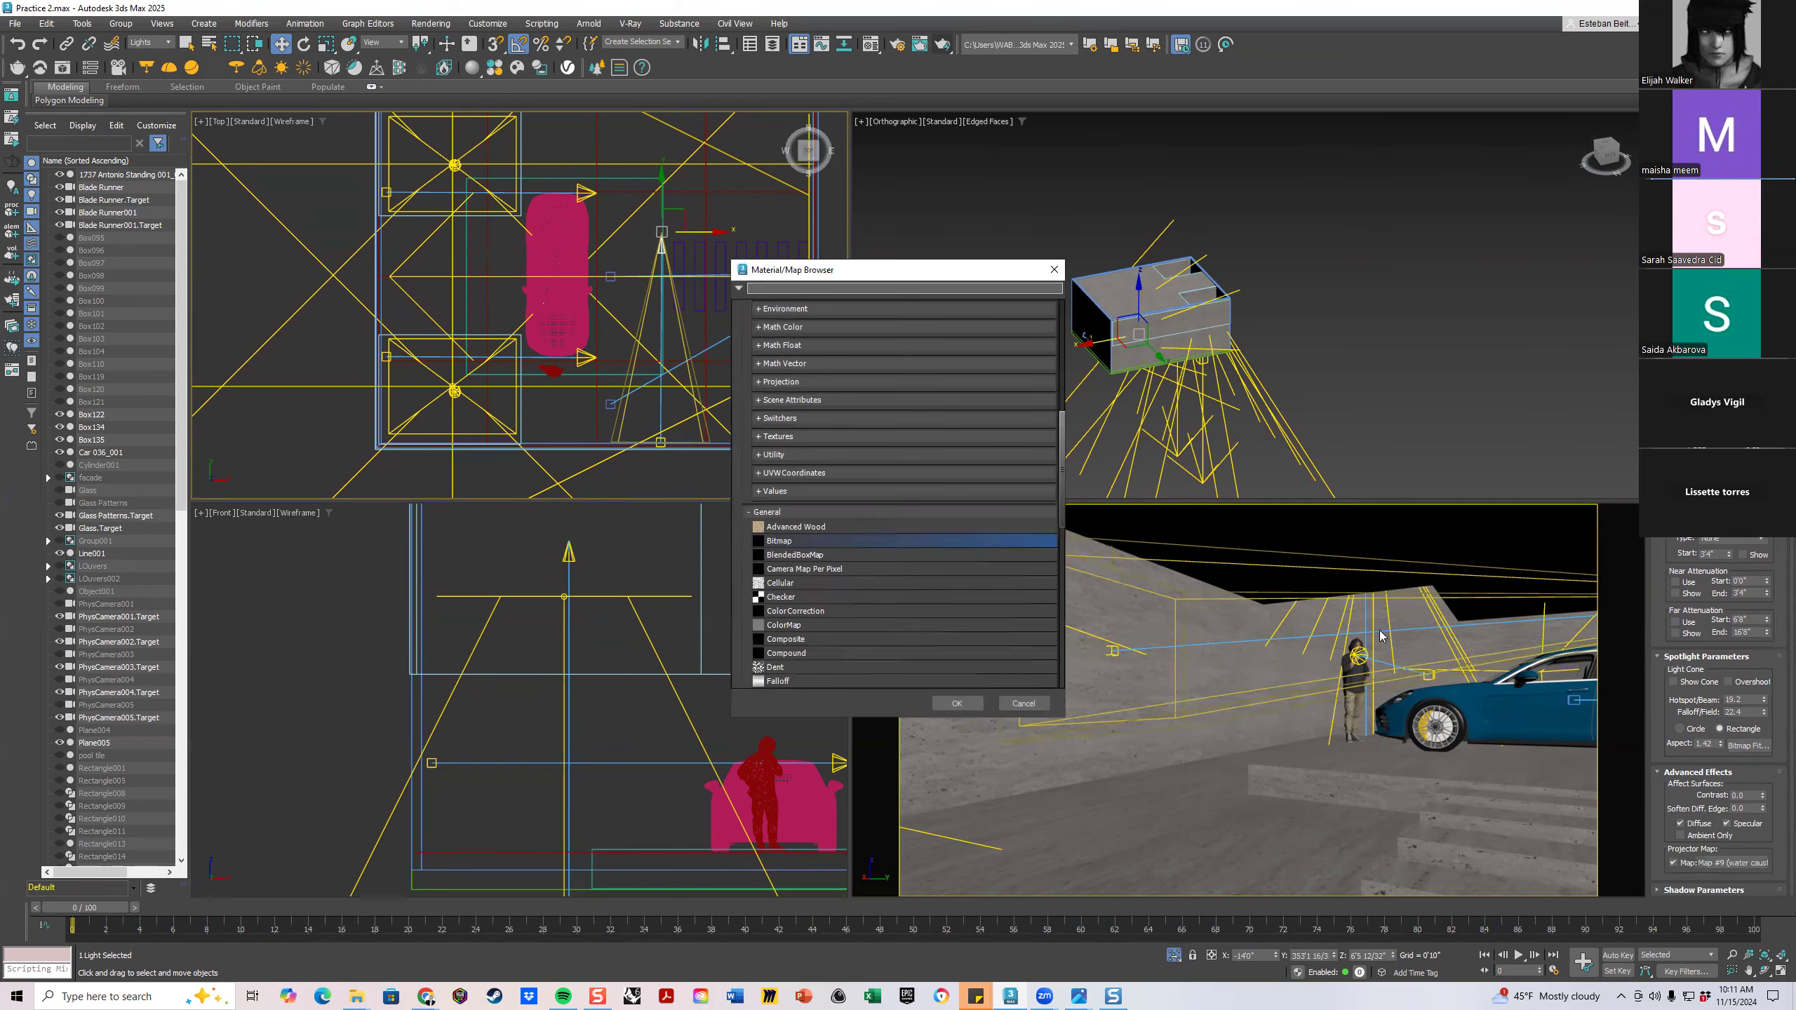
{"action": "double_click", "coordinate": [779, 540]}
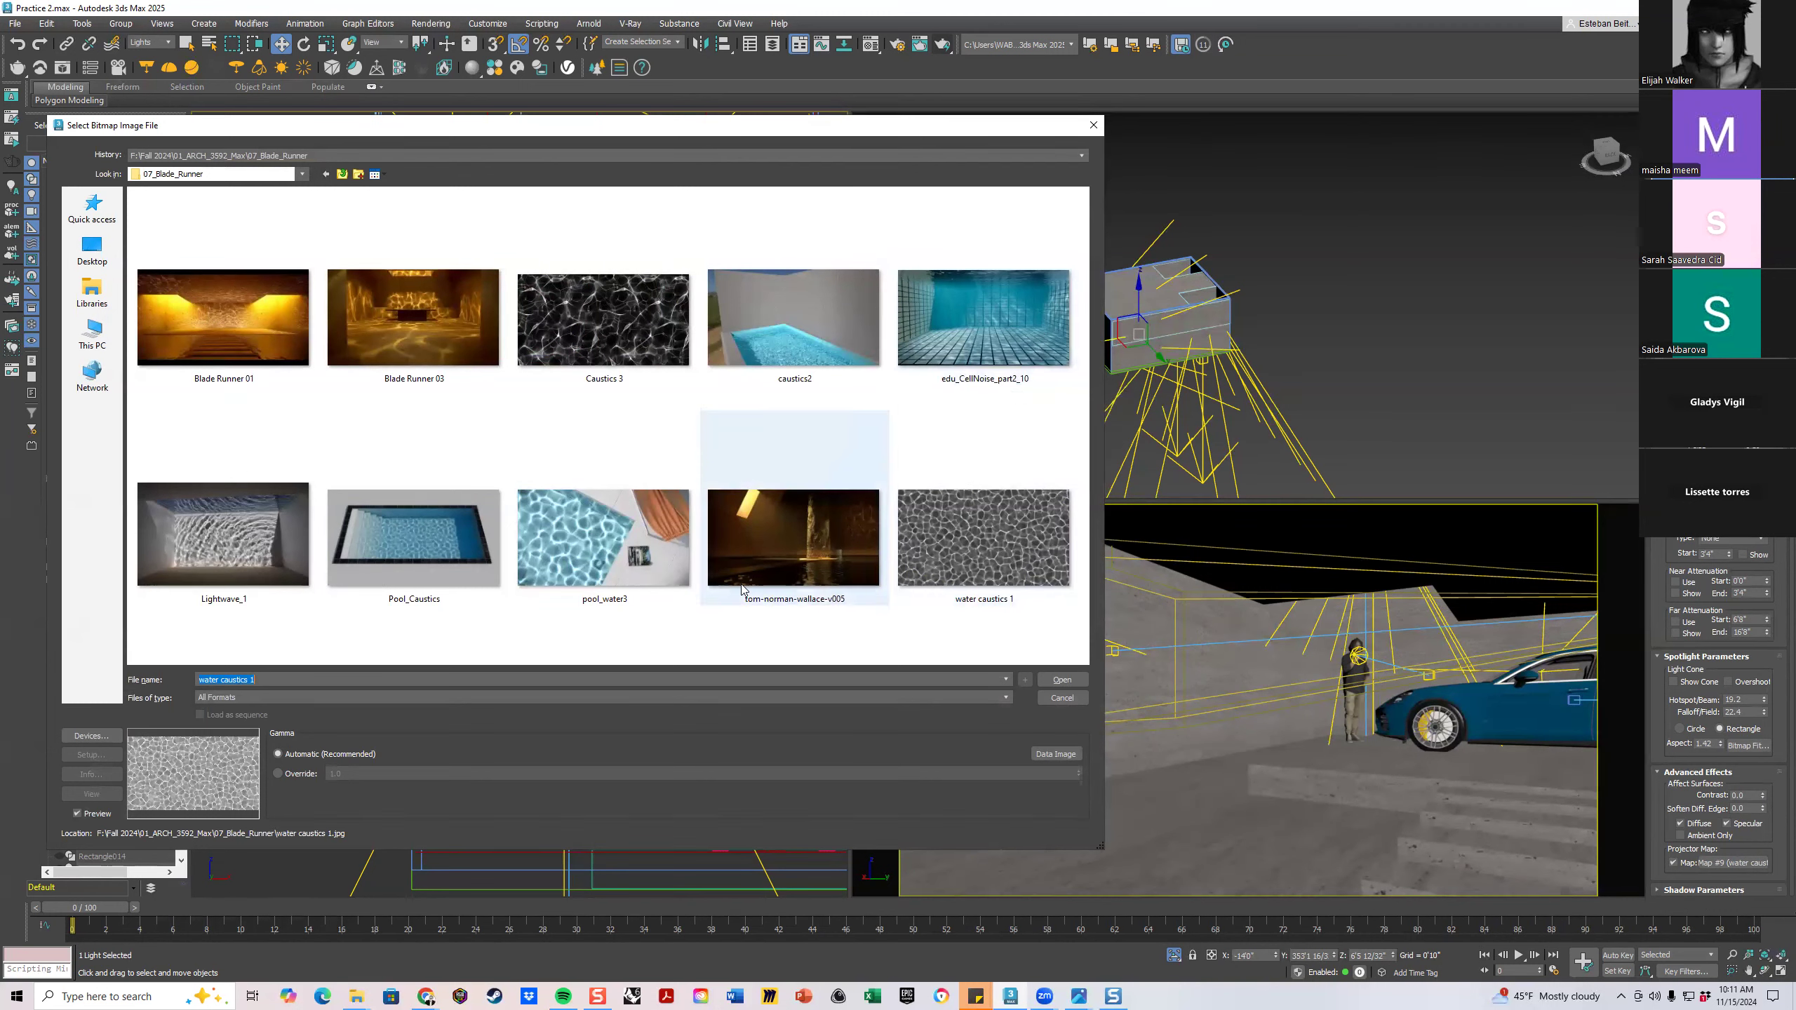
{"action": "left_click", "coordinate": [607, 543]}
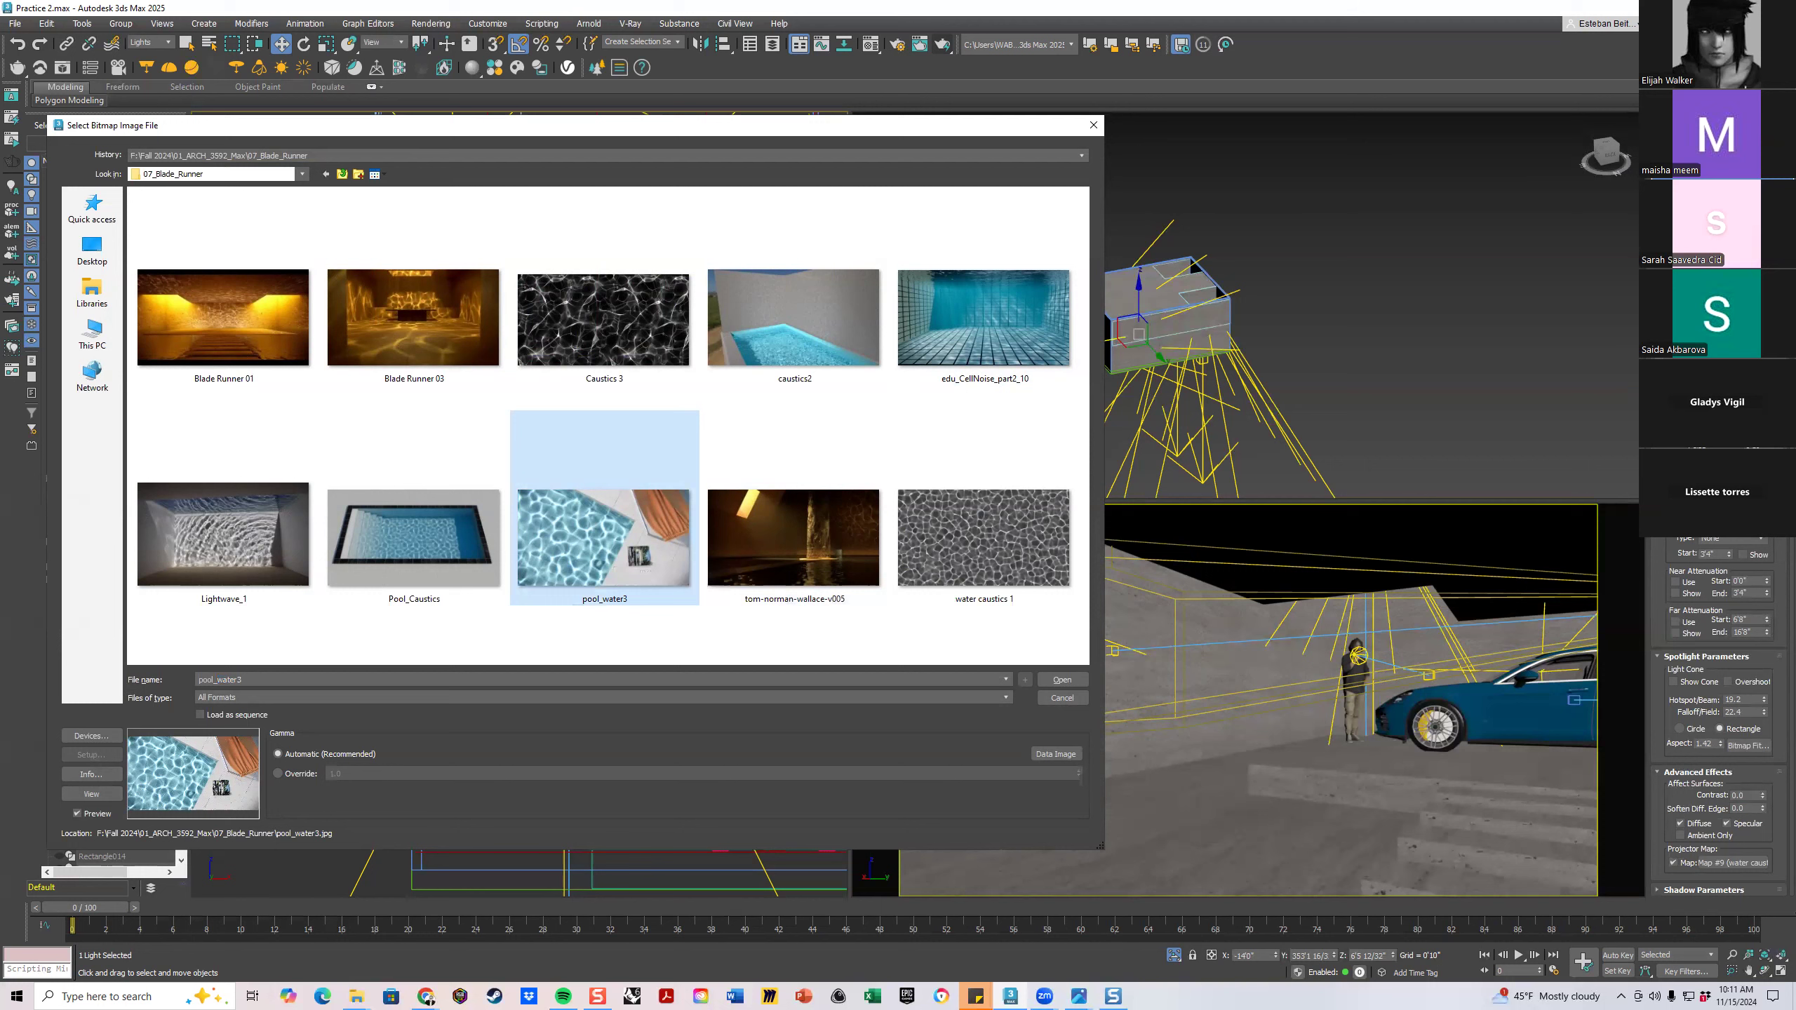
{"action": "left_click", "coordinate": [428, 998]}
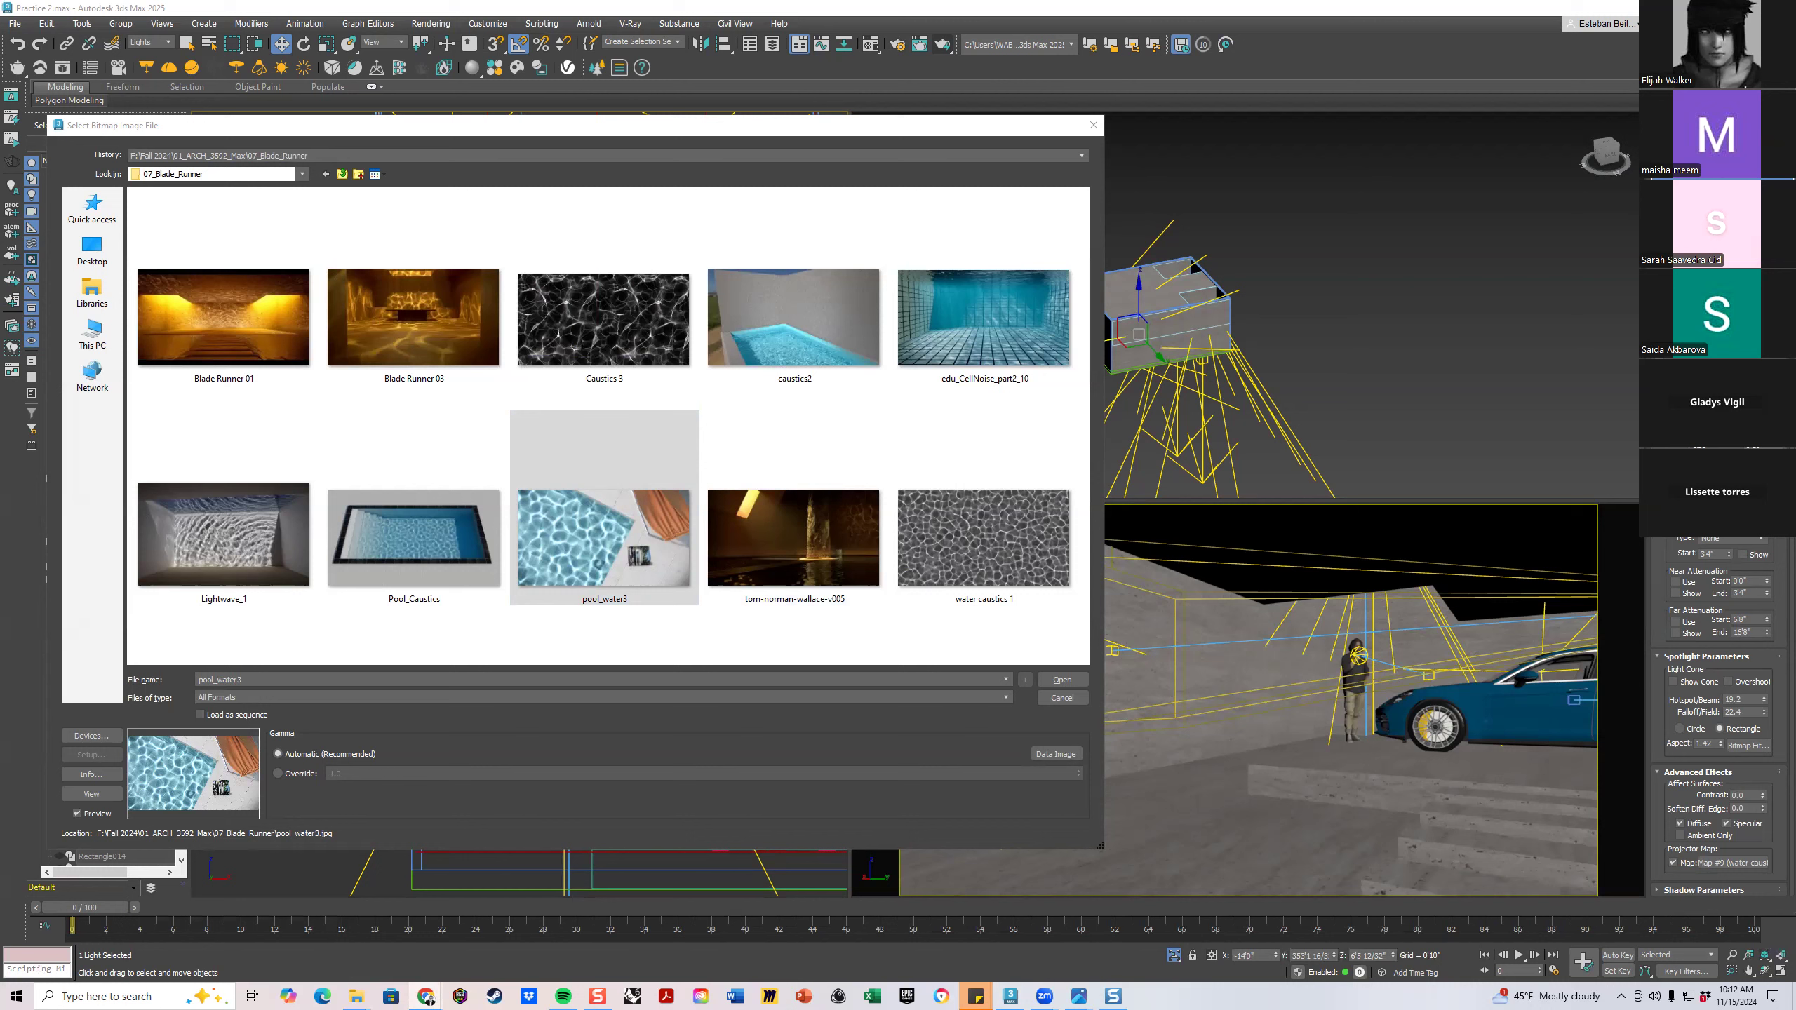
{"action": "scroll", "coordinate": [931, 465], "scroll_direction": "down", "scroll_amount": 2}
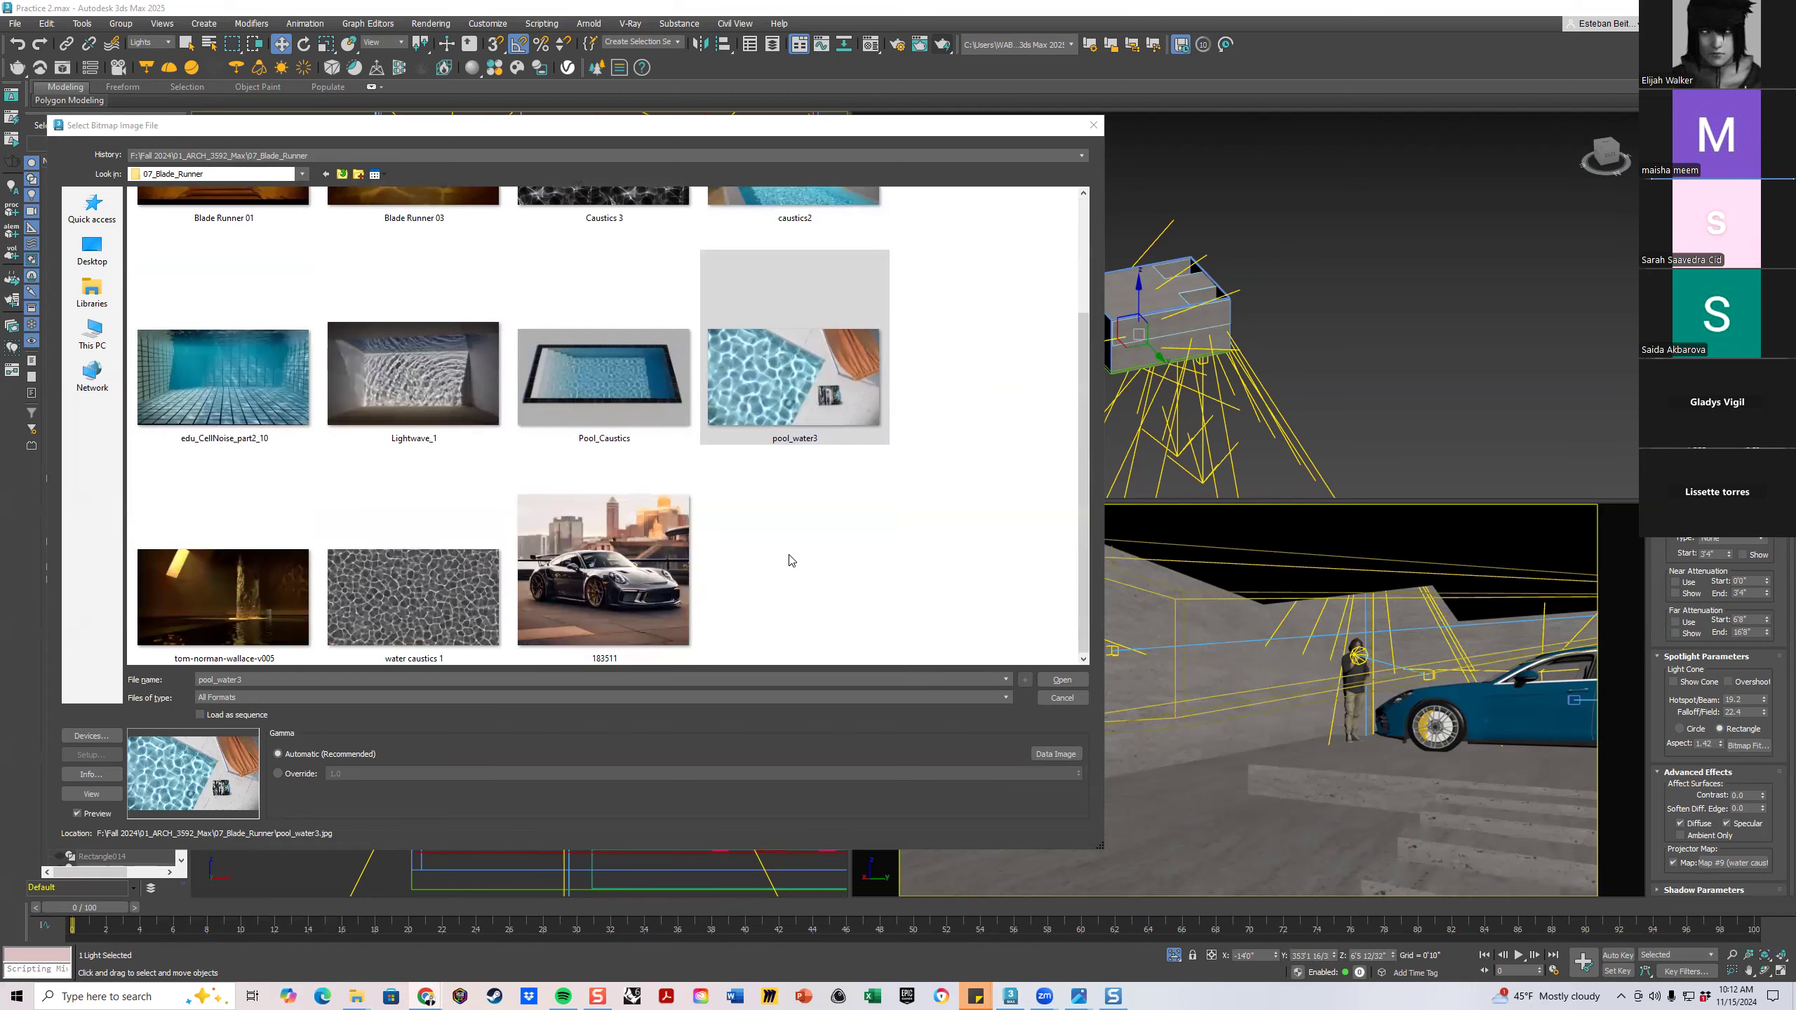
{"action": "left_click", "coordinate": [595, 573]}
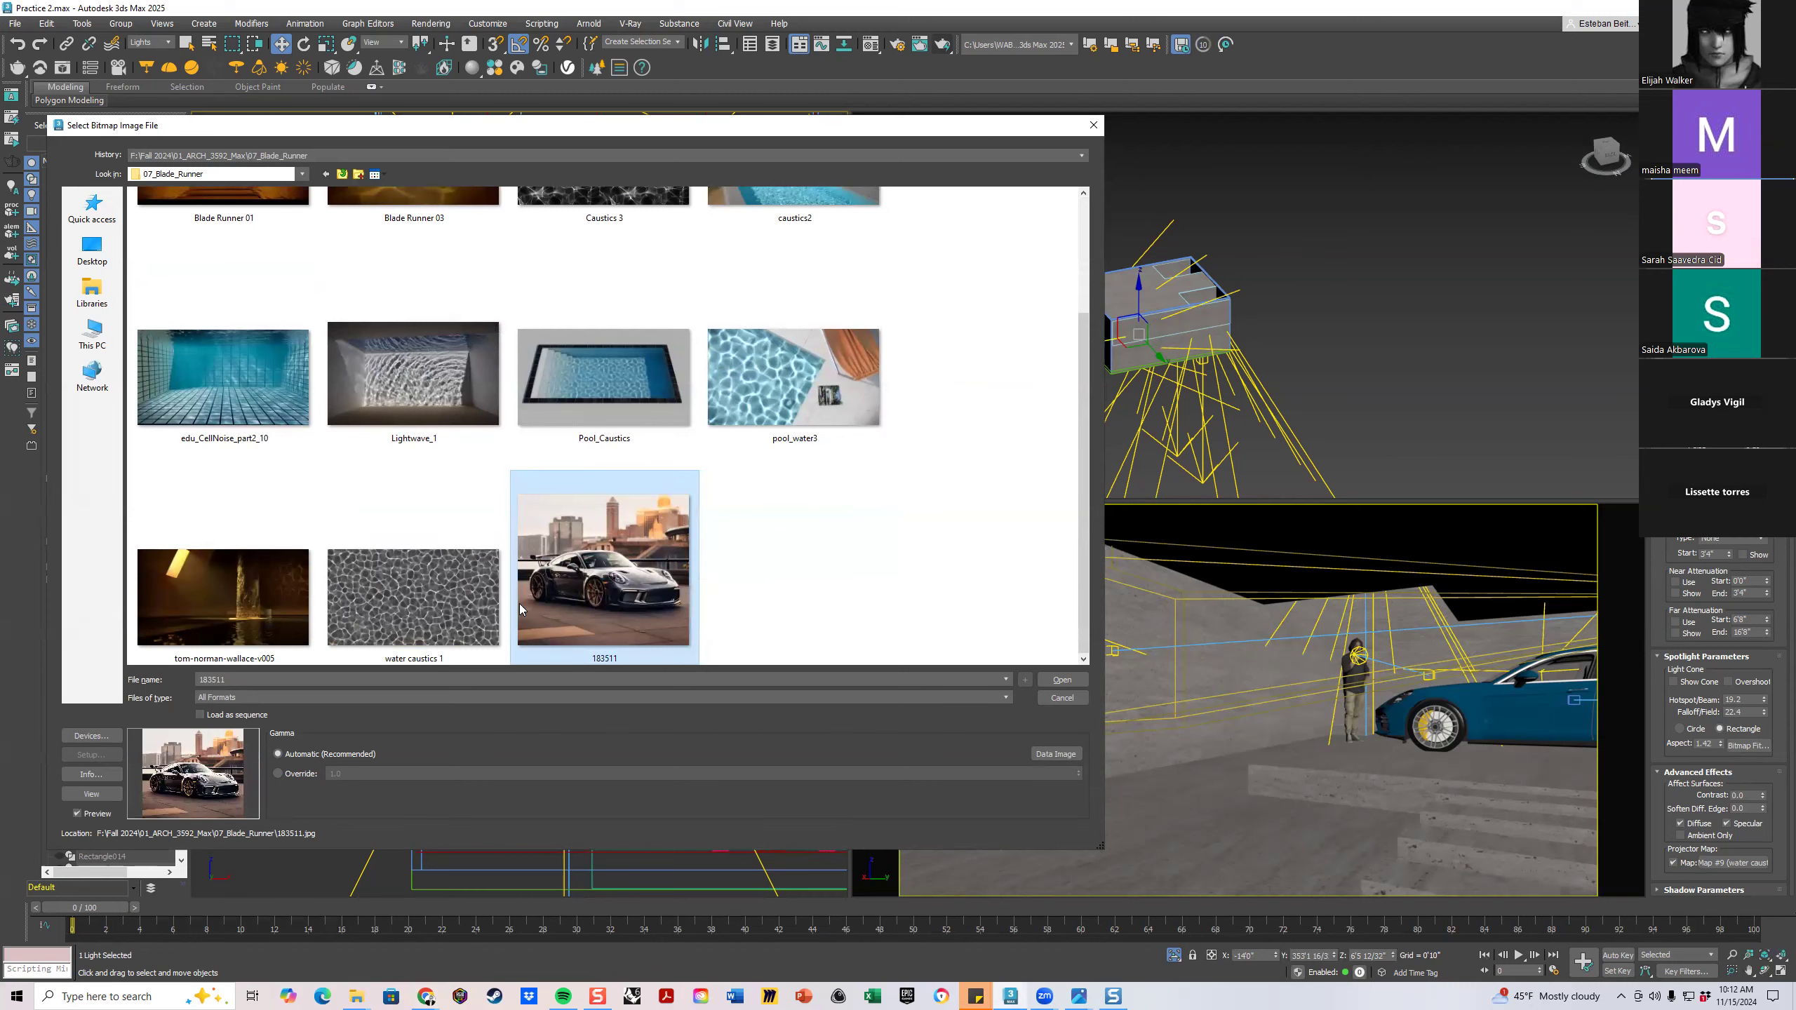
{"action": "double_click", "coordinate": [621, 590]}
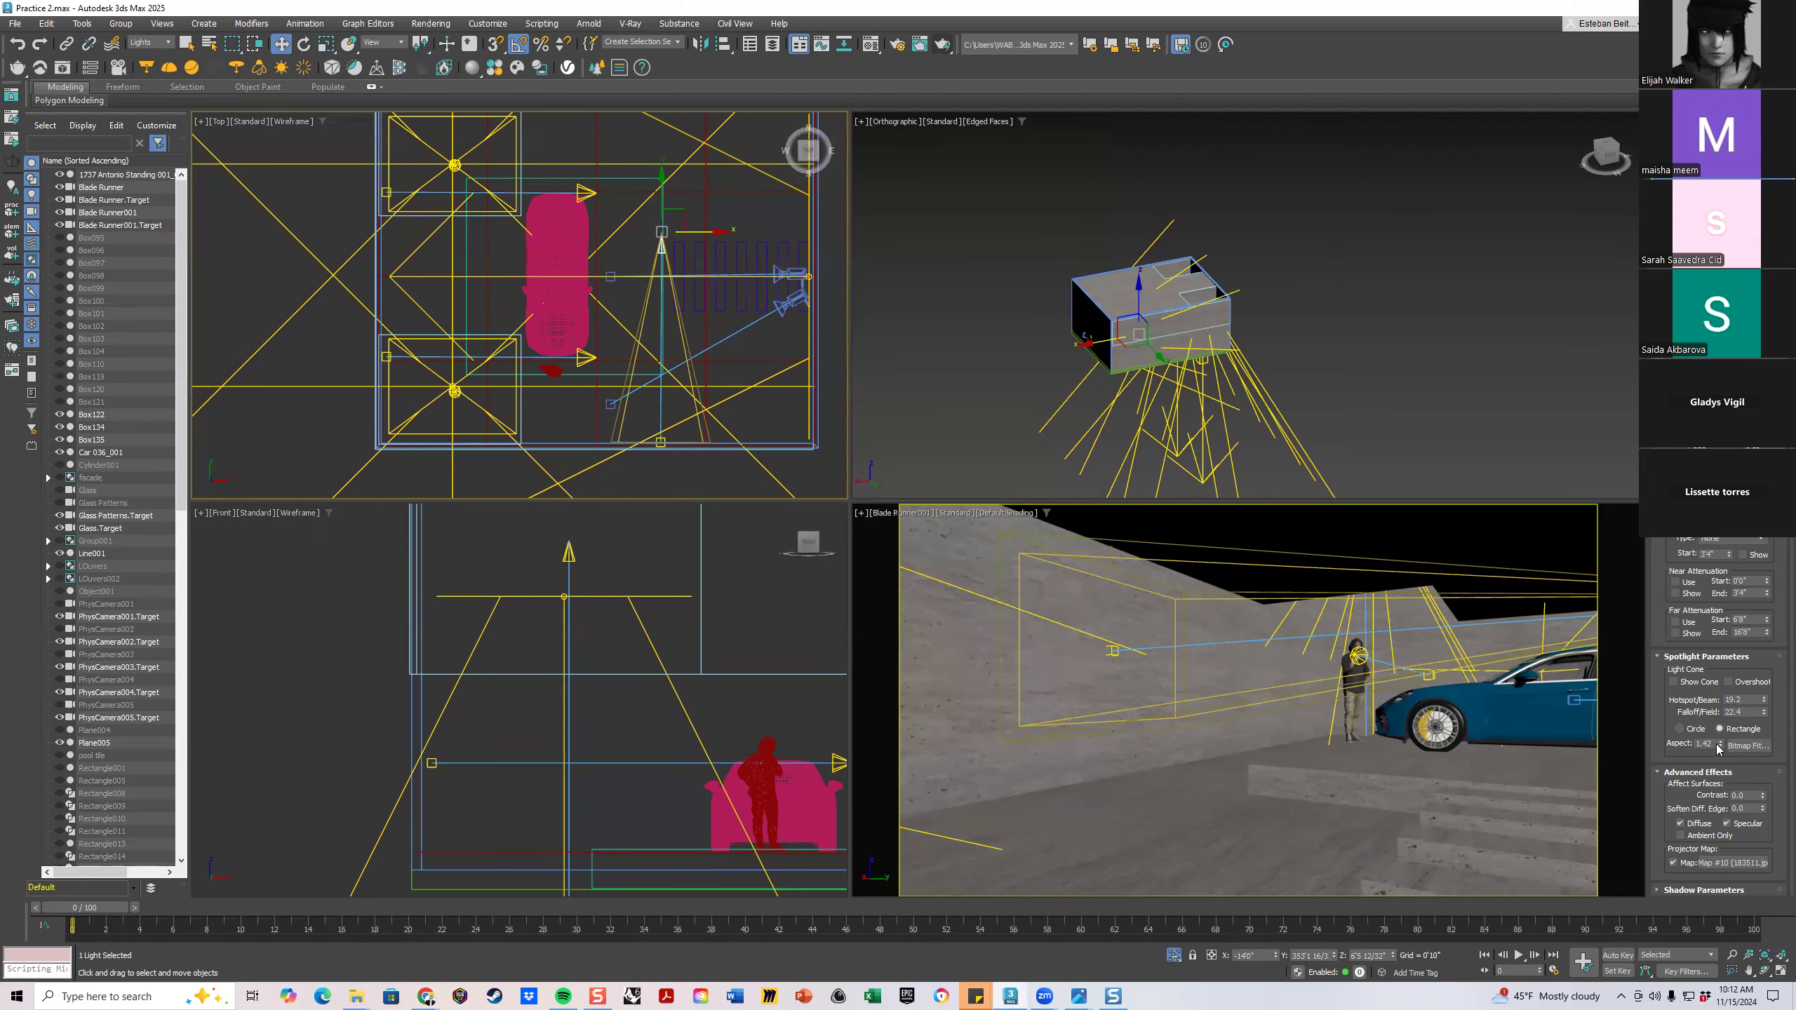
Set the side-wall spotlight's rectangular aspect to 1
{"action": "left_click_drag", "start_coordinate": [1719, 748], "coordinate": [1674, 750]}
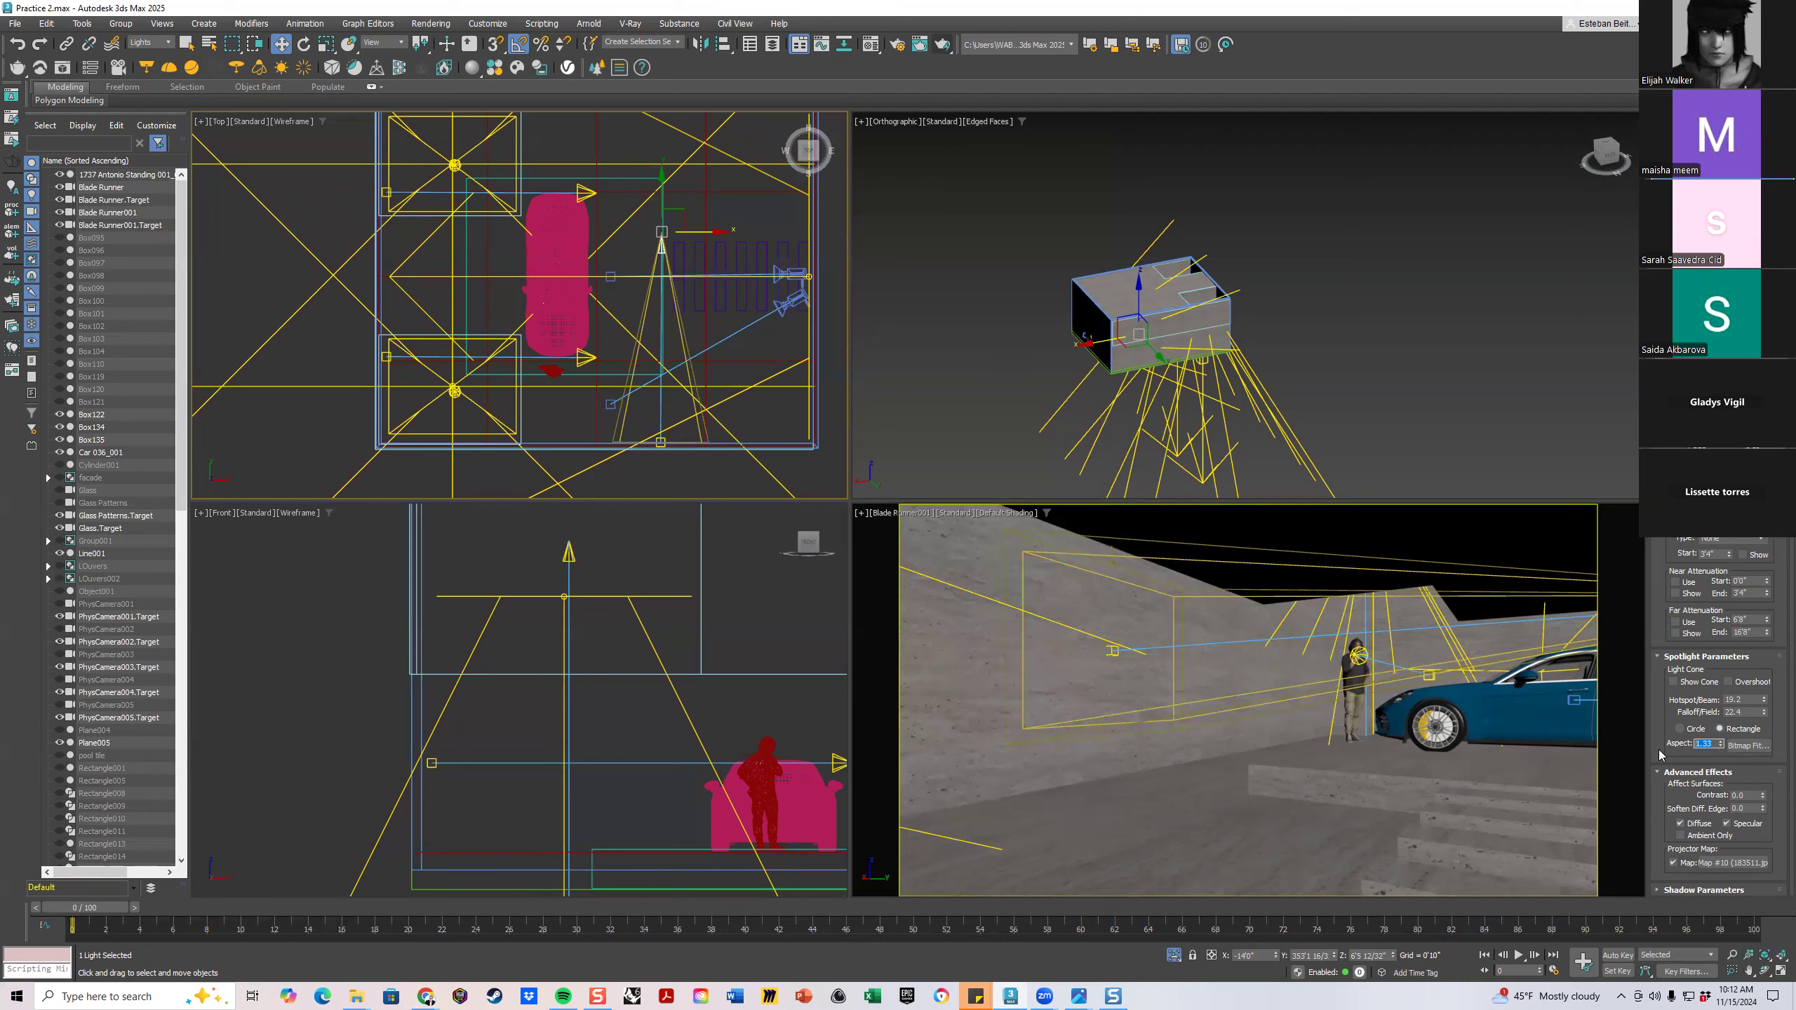
{"action": "type", "text": "1"}
{"action": "key", "text": "Return"}
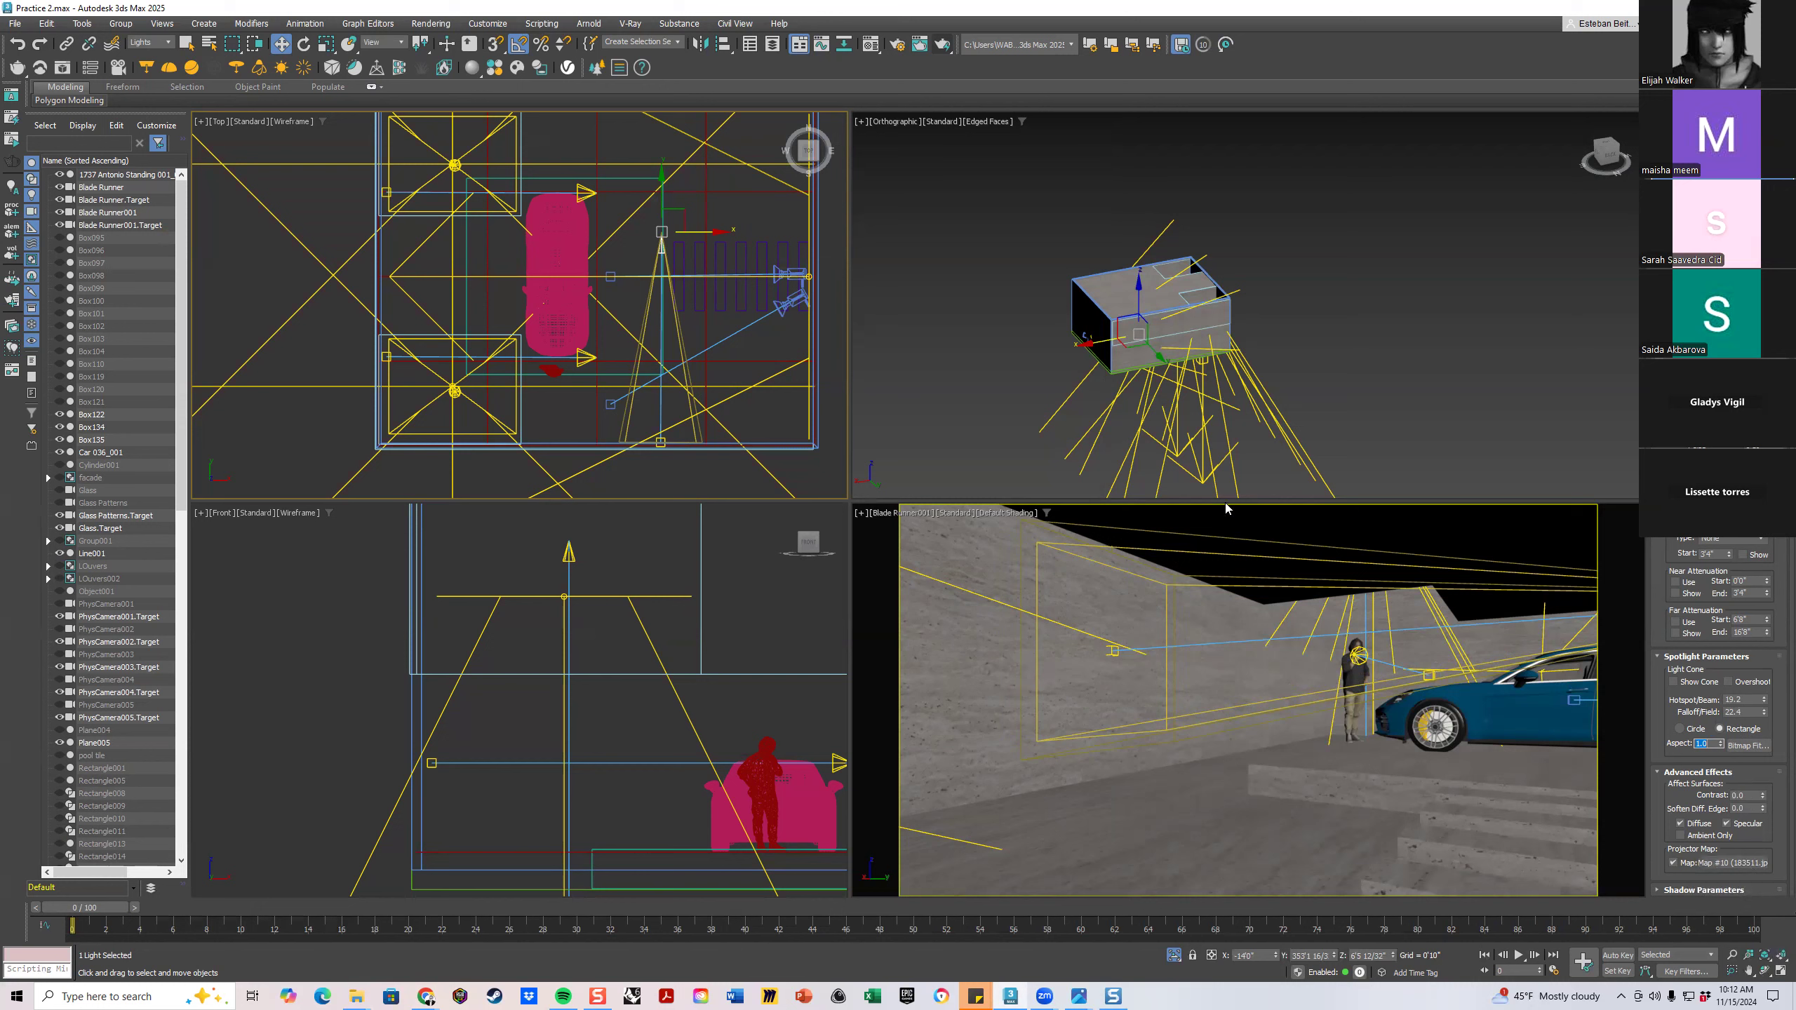
Deselect the spotlight and render the Blade Runner001 camera view
{"action": "left_click", "coordinate": [957, 556]}
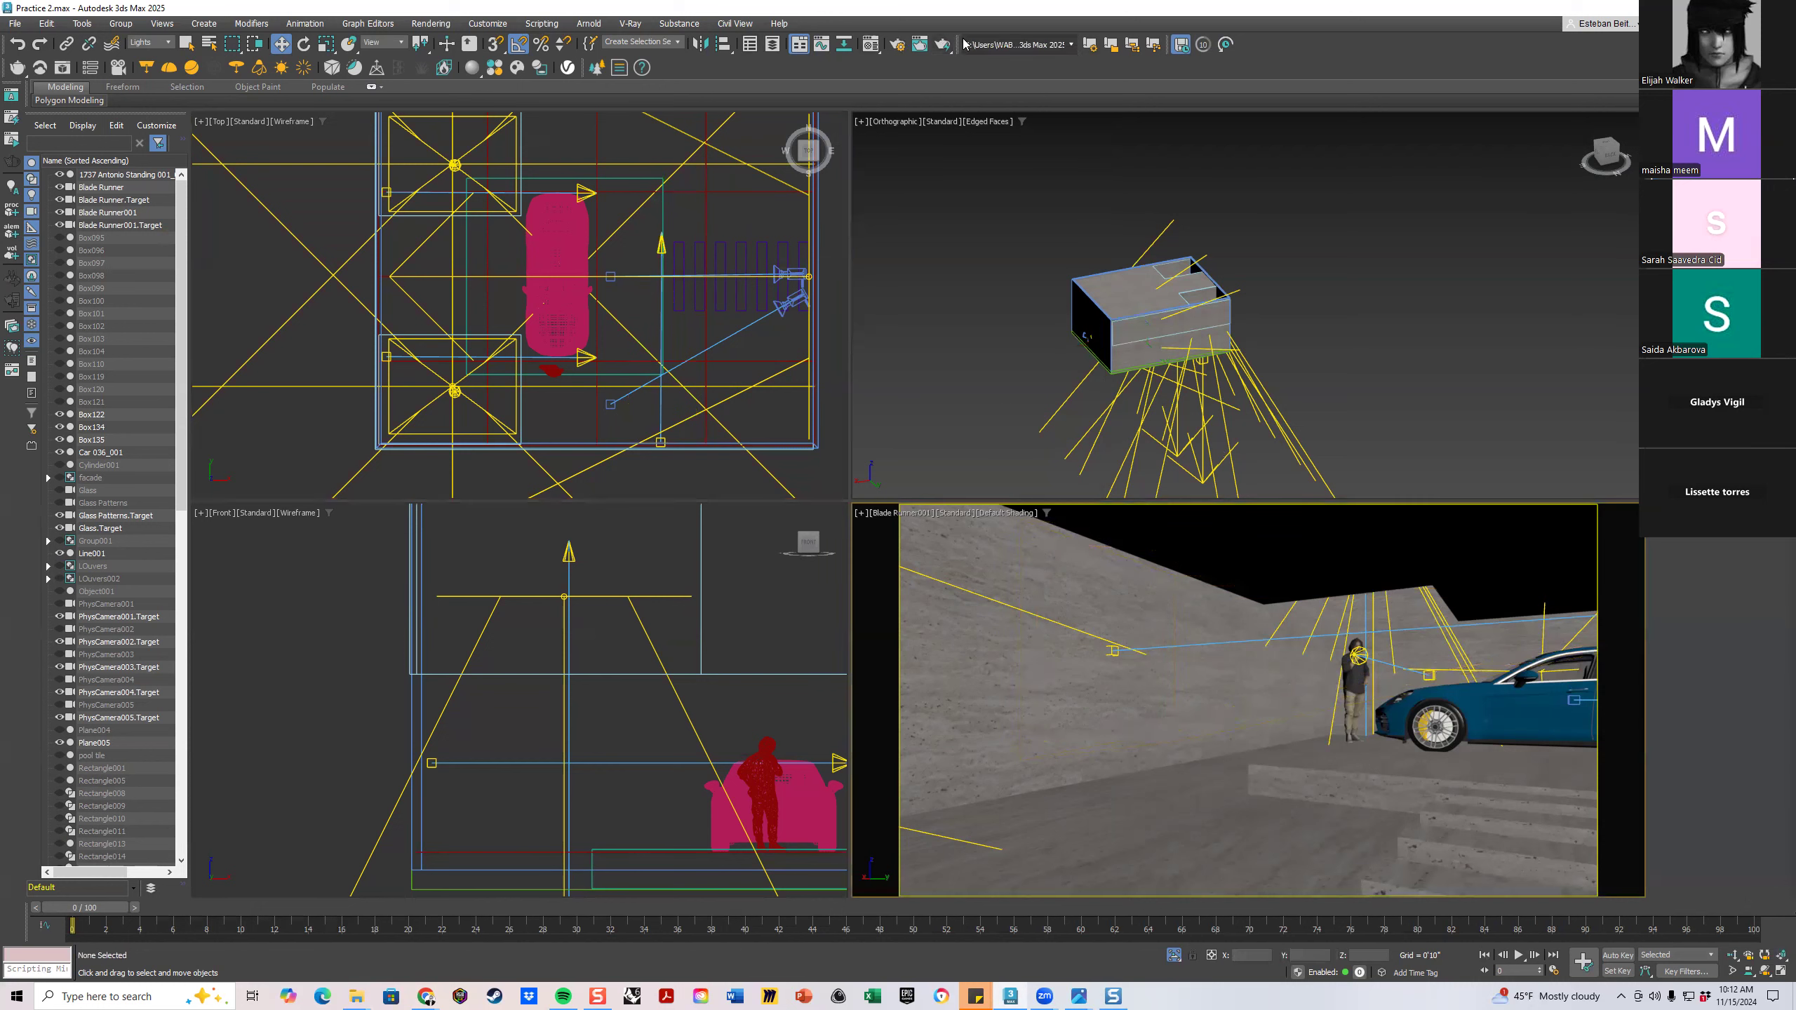
{"action": "left_click", "coordinate": [942, 46]}
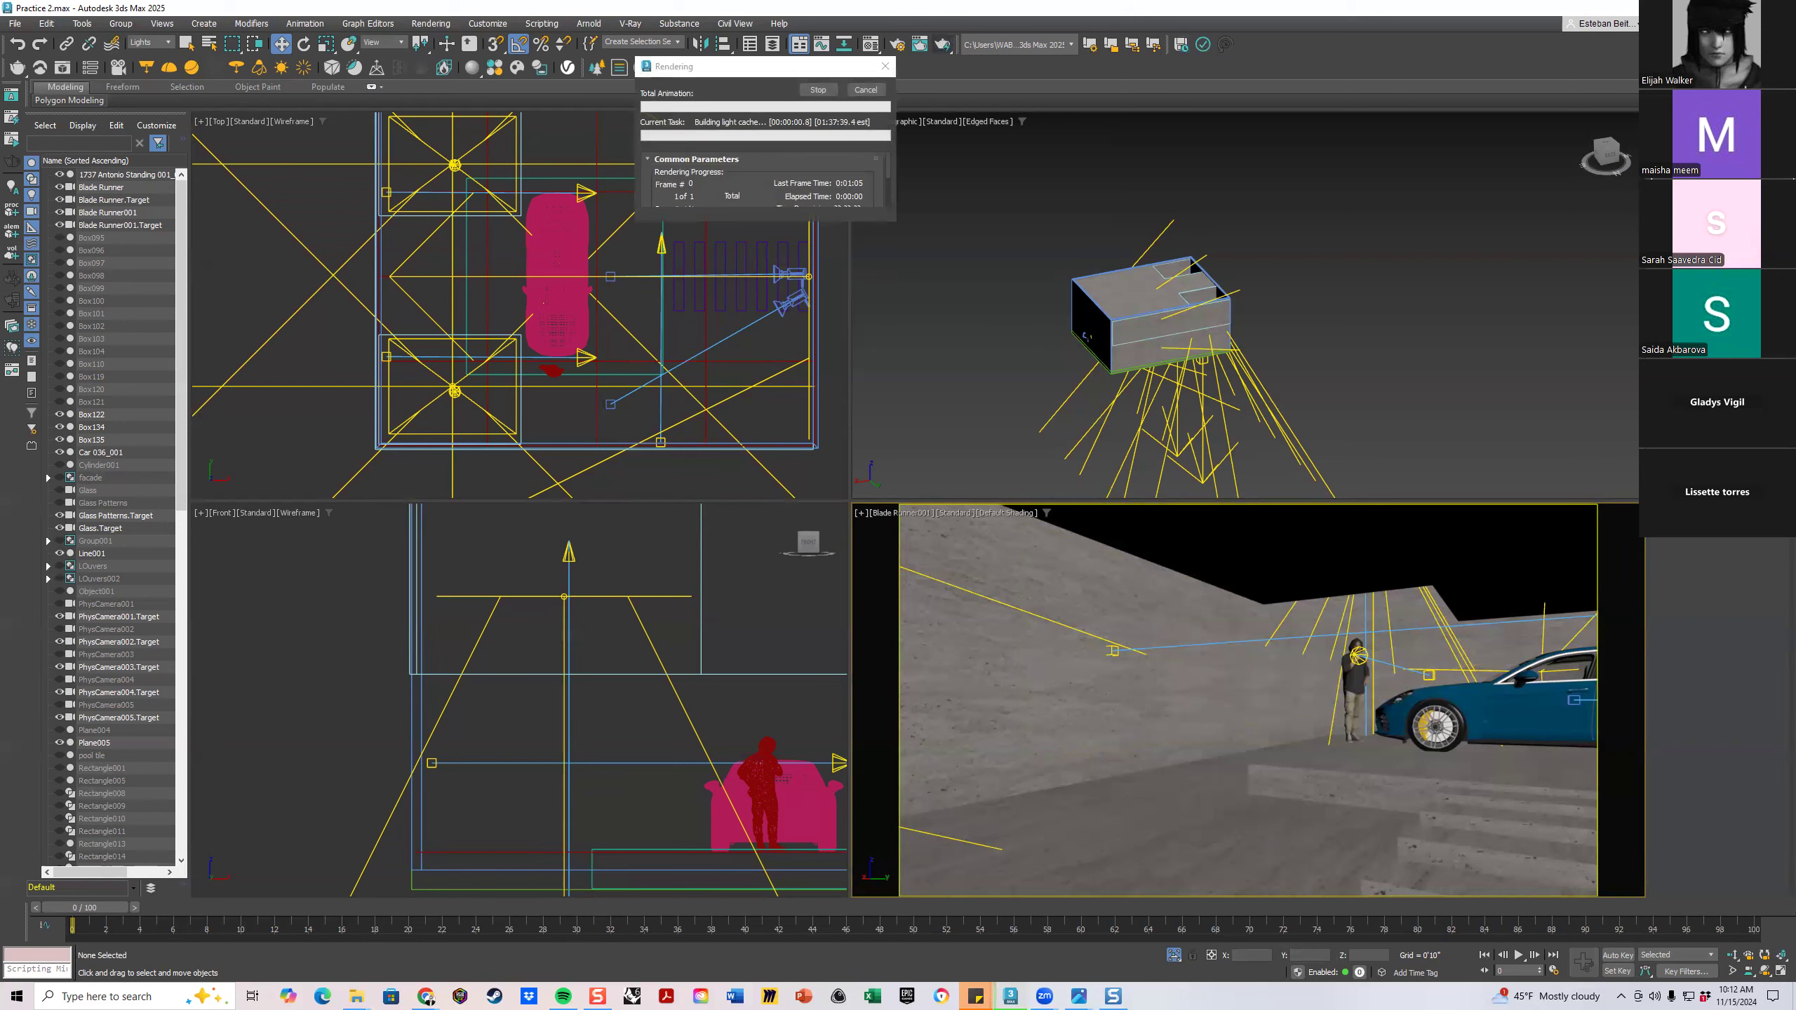